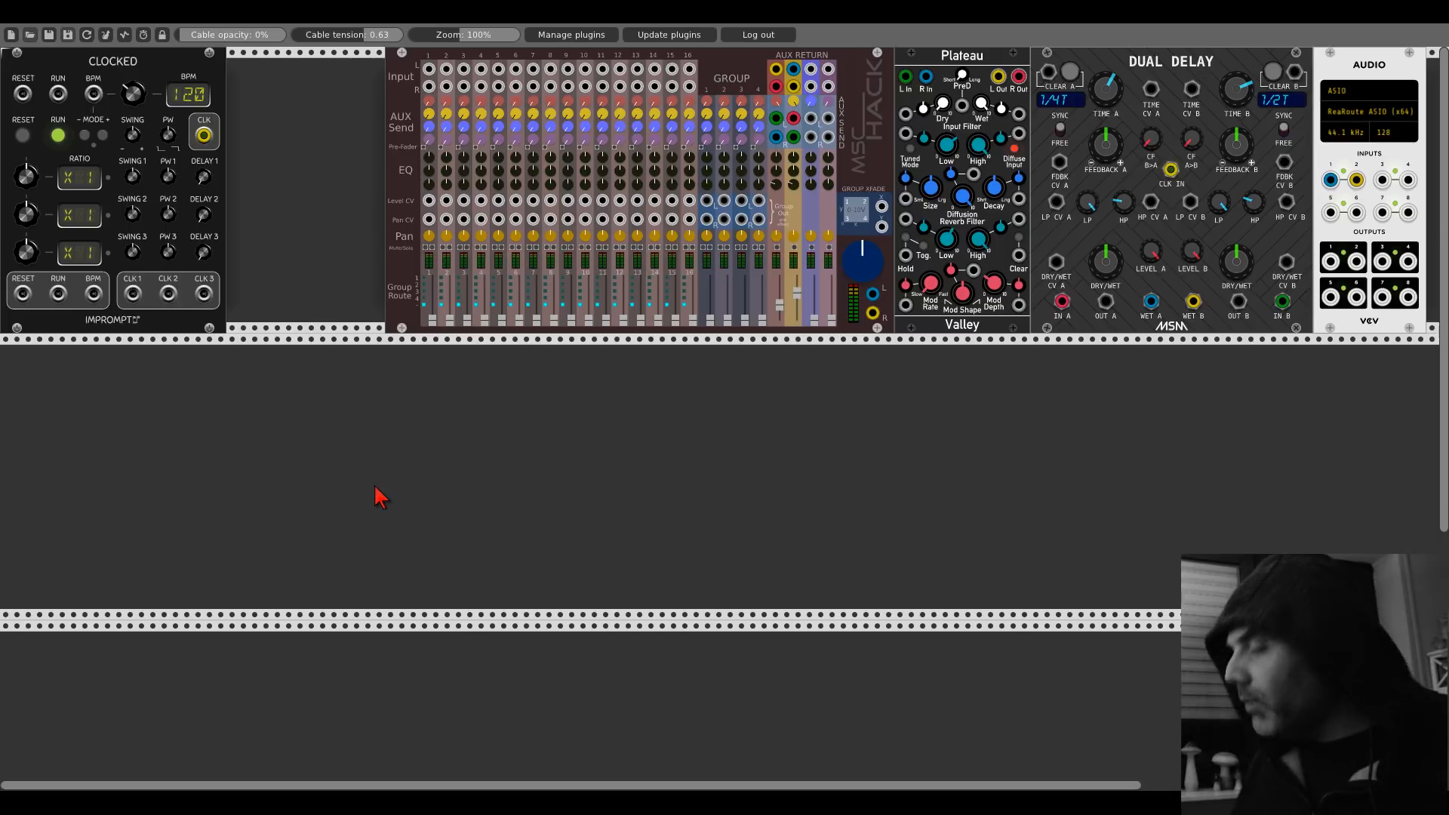
Step: Add the StellareModular Turing Machine module to the empty second row of the rack
right_click(379, 497)
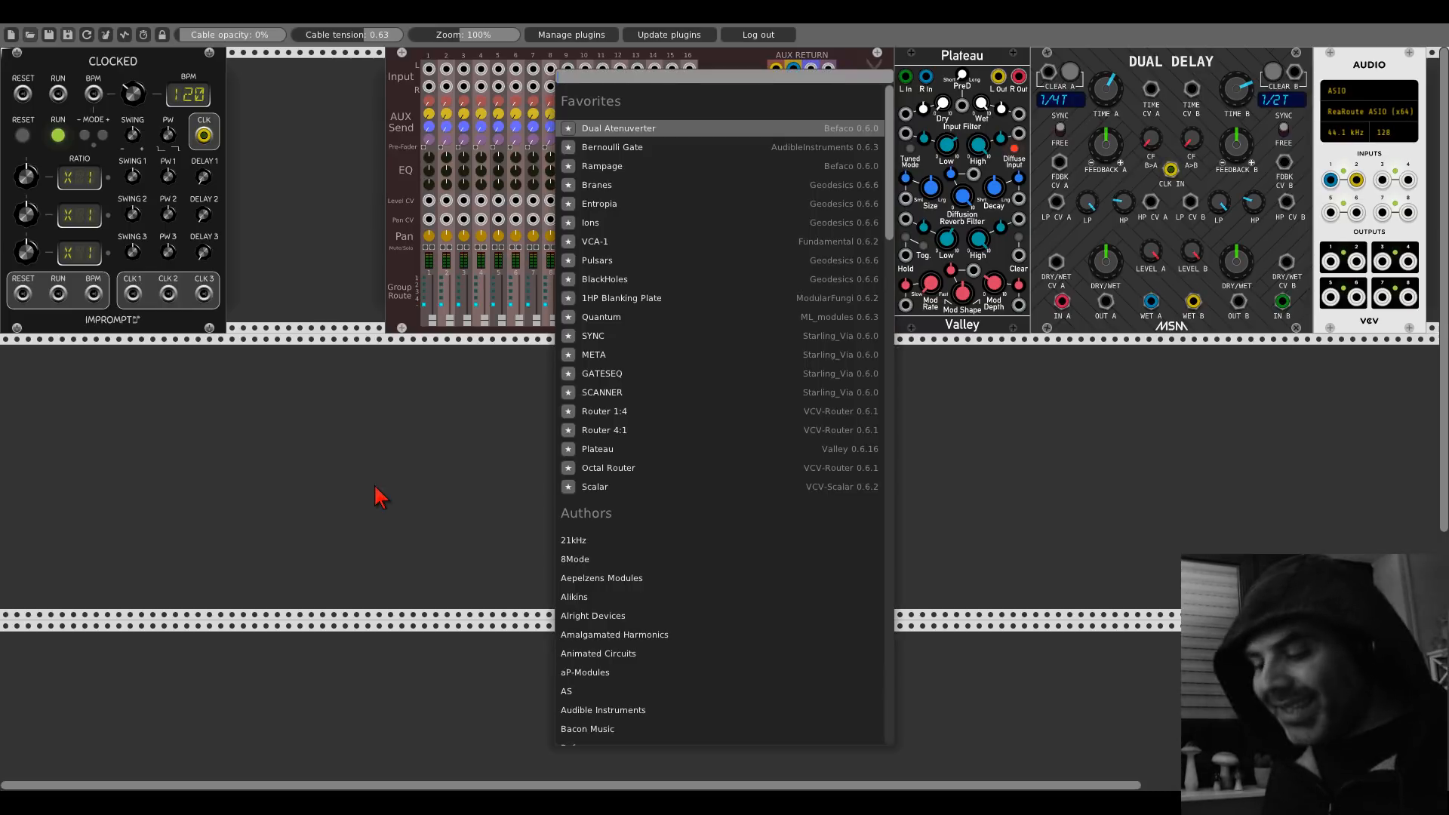
type("turing")
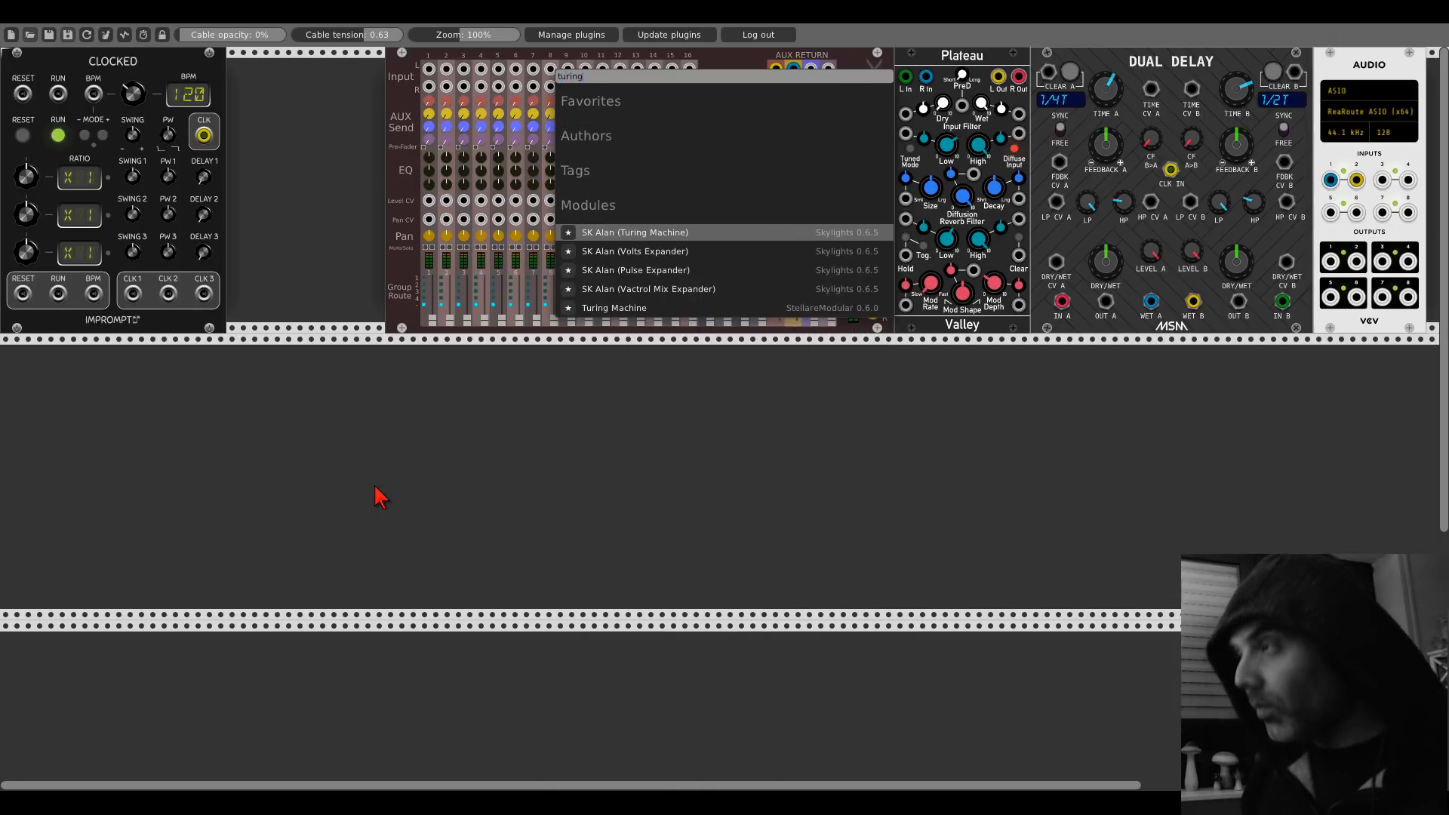
left_click(668, 306)
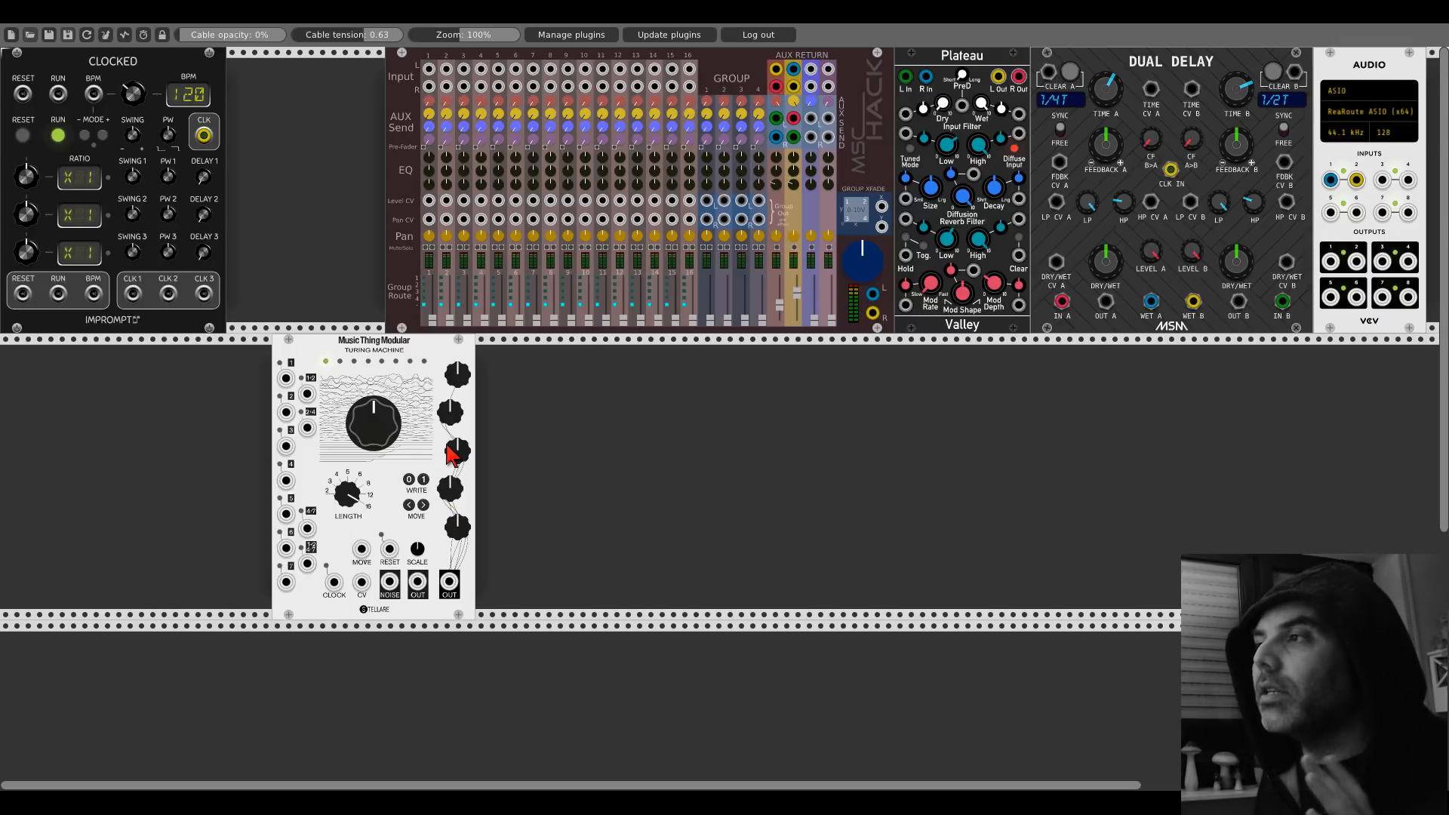
Step: Add the Skylights SK Alan (Turing Machine) module and space it apart from the StellareModular Turing Machine
right_click(533, 467)
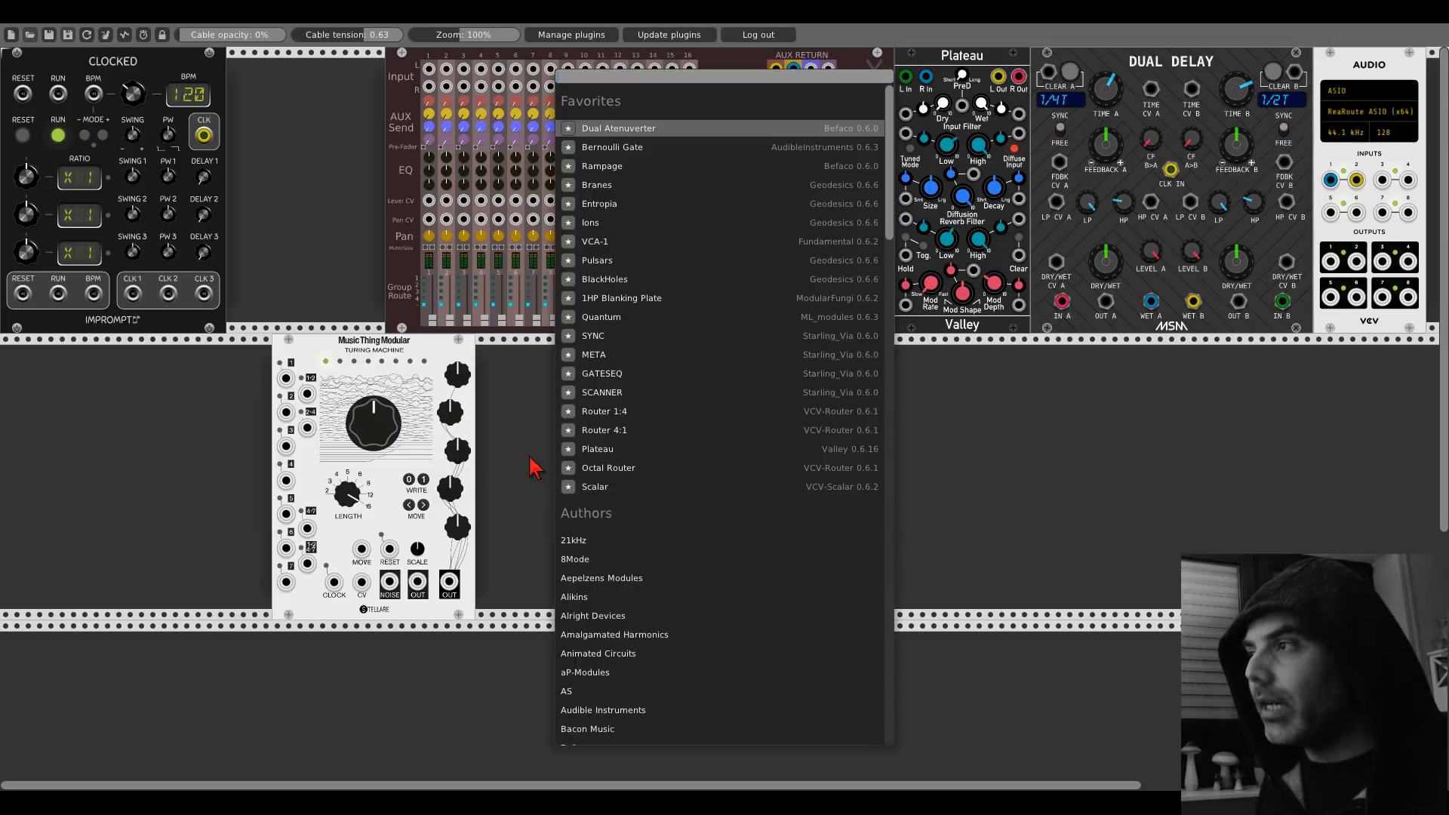
type("turning")
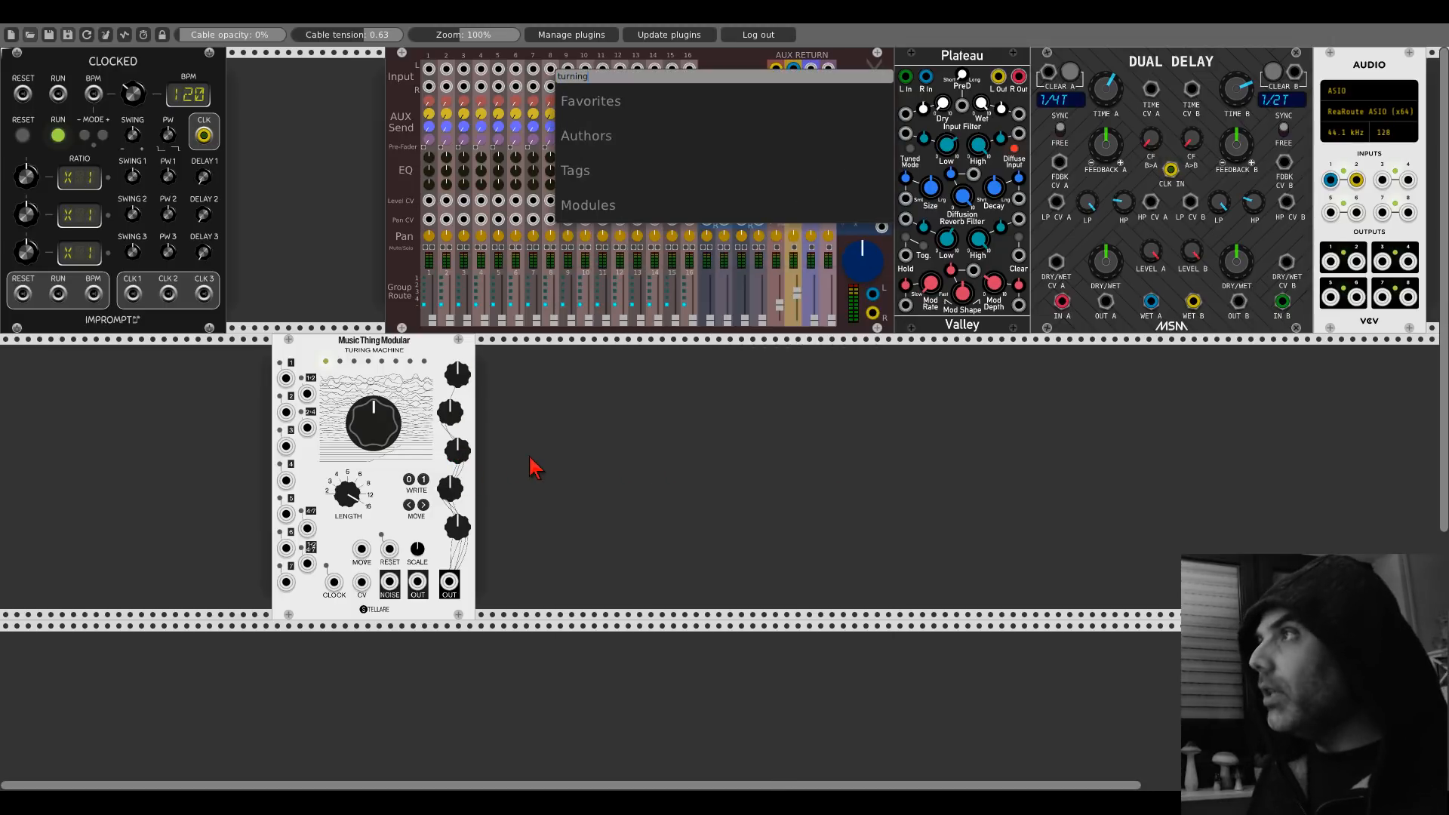
key("BackSpace")
key("BackSpace")
key("BackSpace")
key("BackSpace")
key("BackSpace")
type("ring")
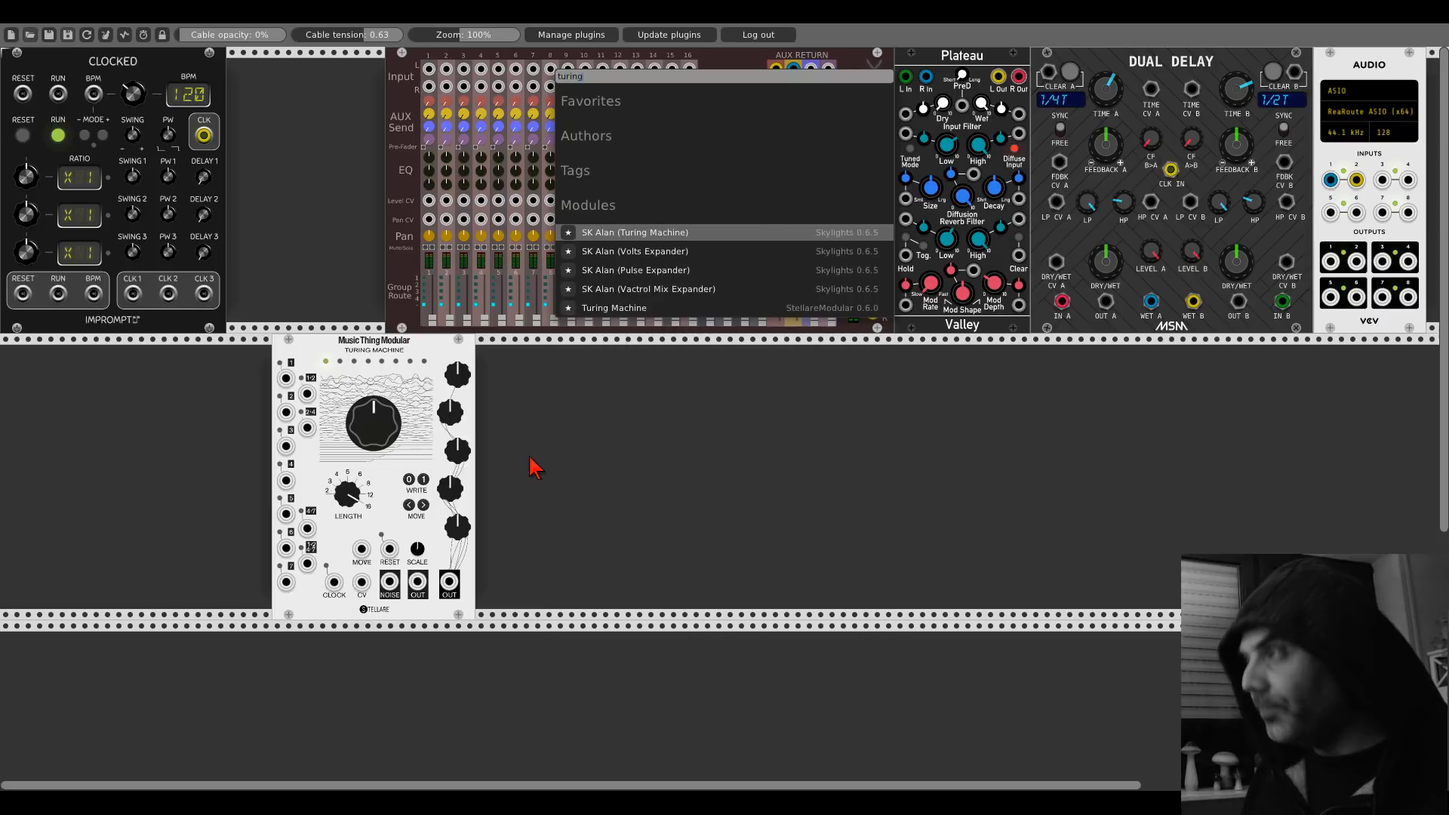
left_click(605, 234)
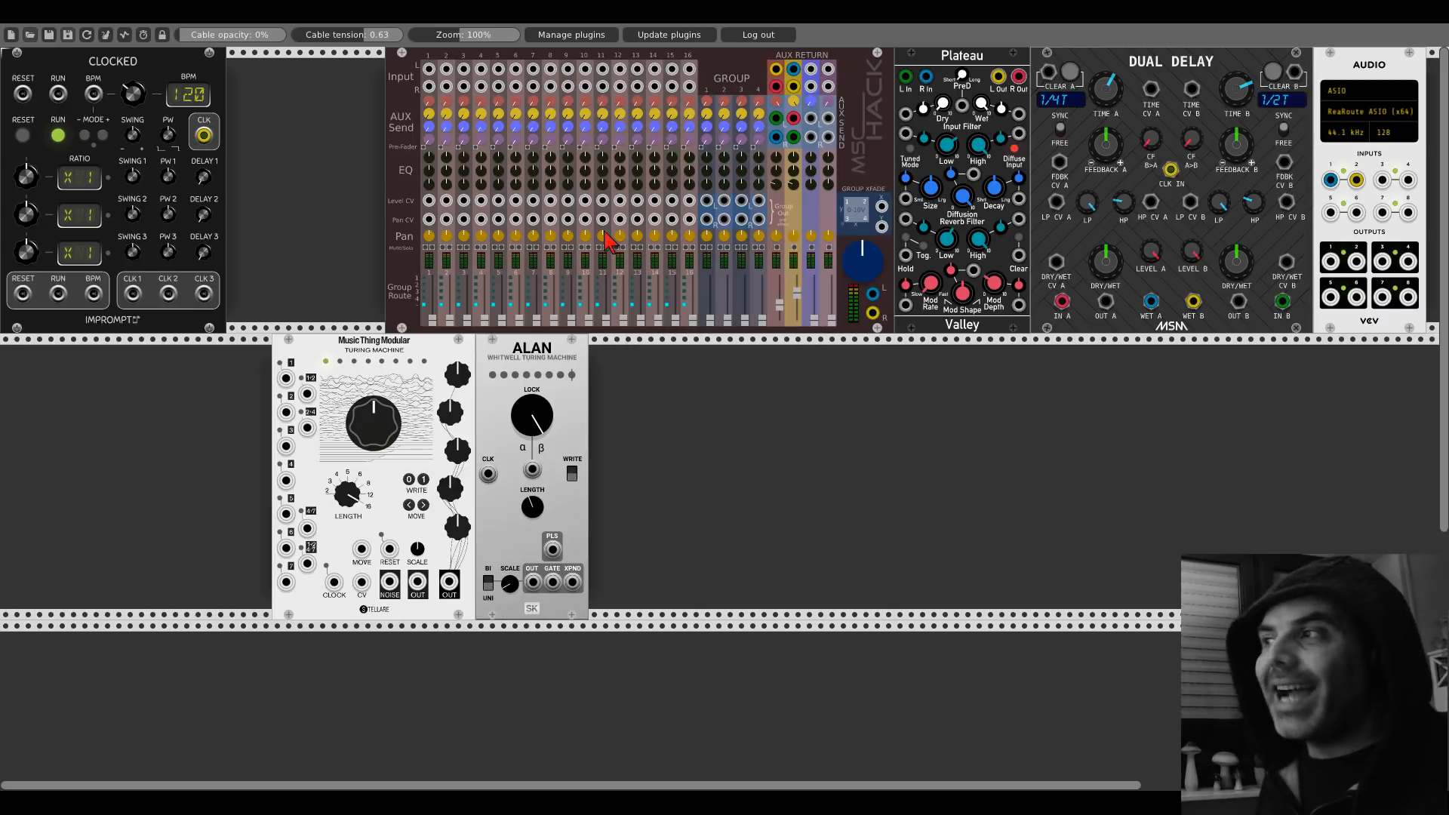
left_click_drag(471, 370, 200, 369)
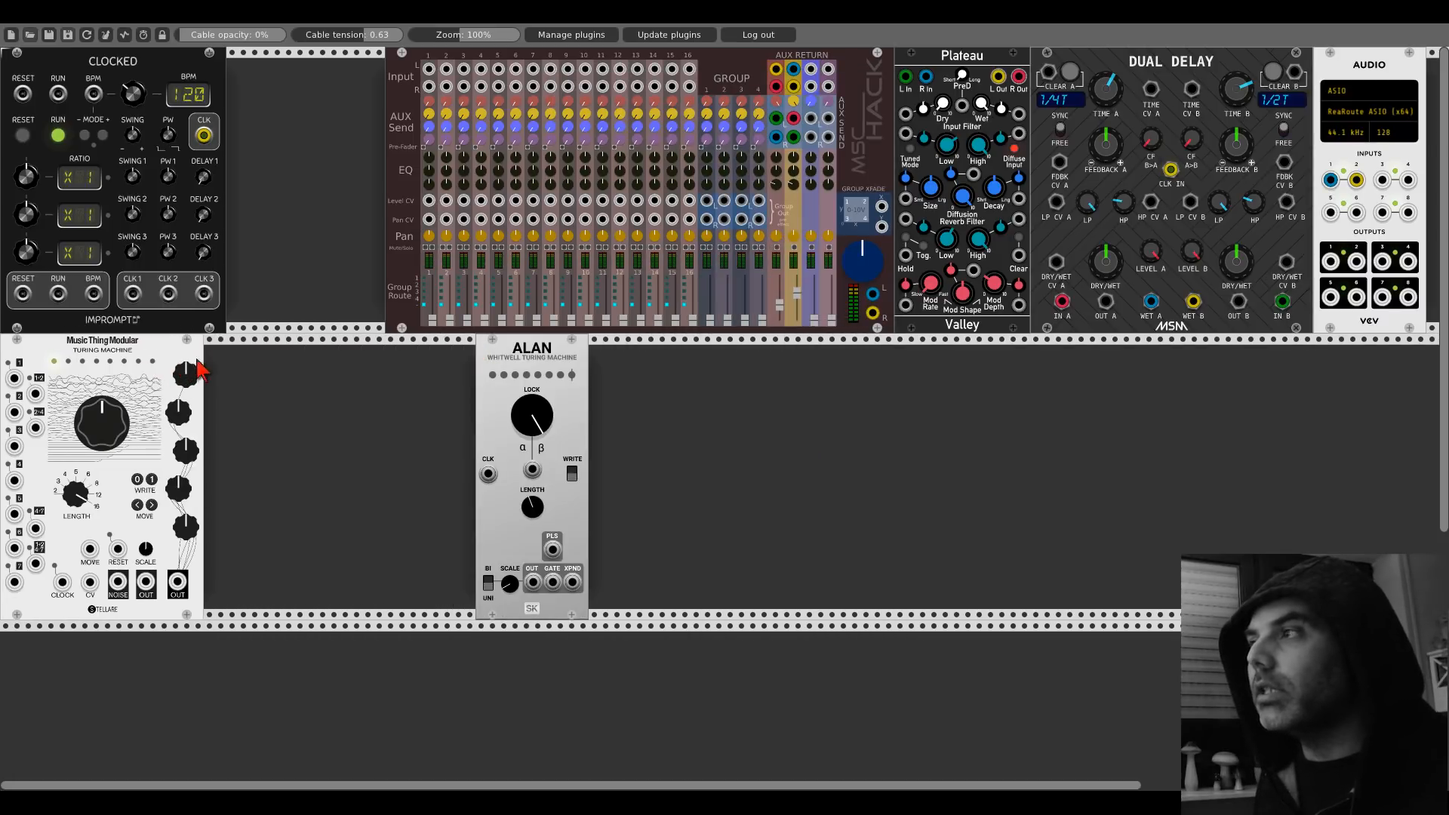
left_click_drag(503, 343, 412, 344)
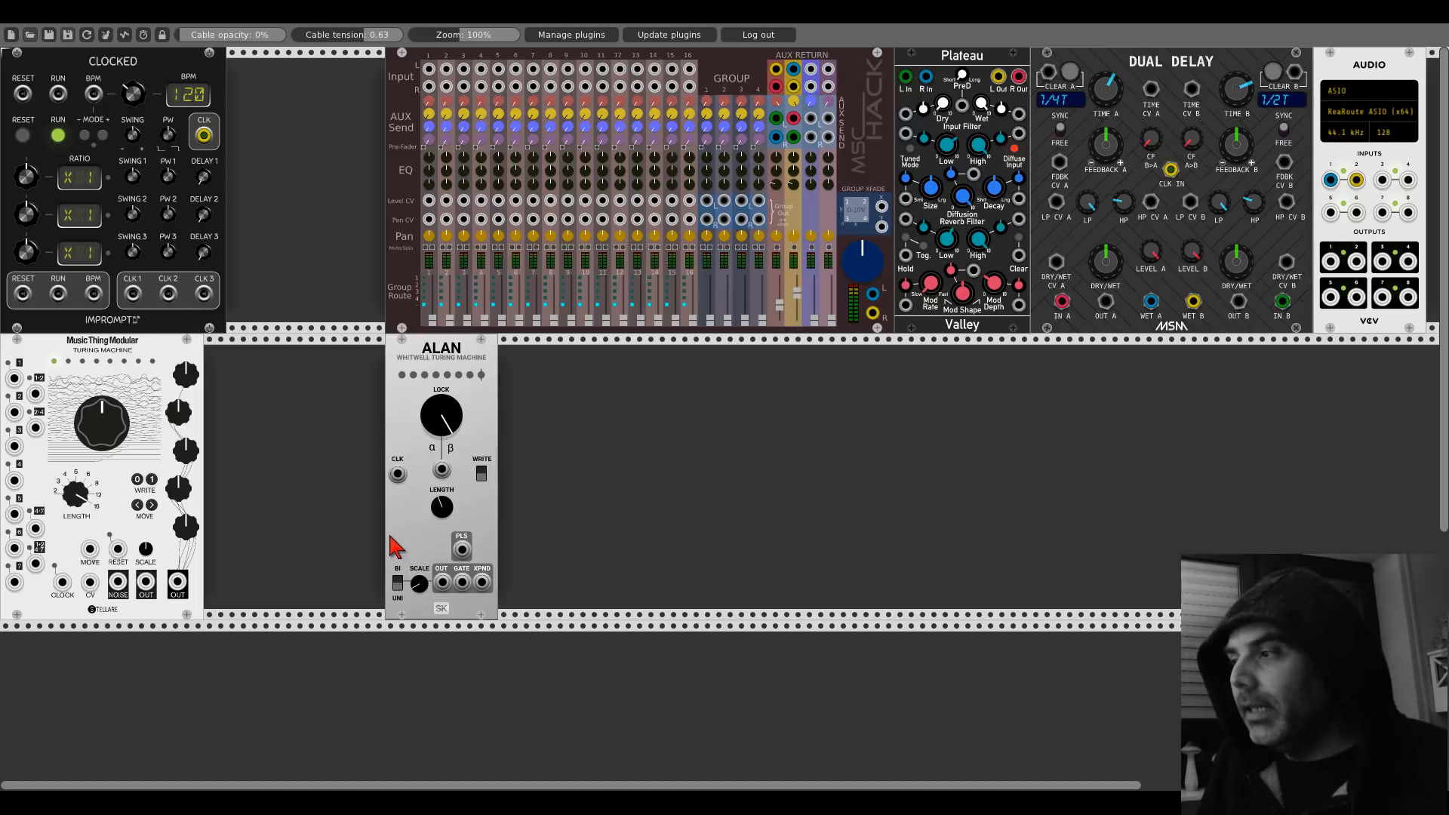
Step: Add the SK Alan Volts, Pulse and Vactrol Mix expanders side by side and leave a gap between them and ALAN
right_click(541, 495)
type("turing")
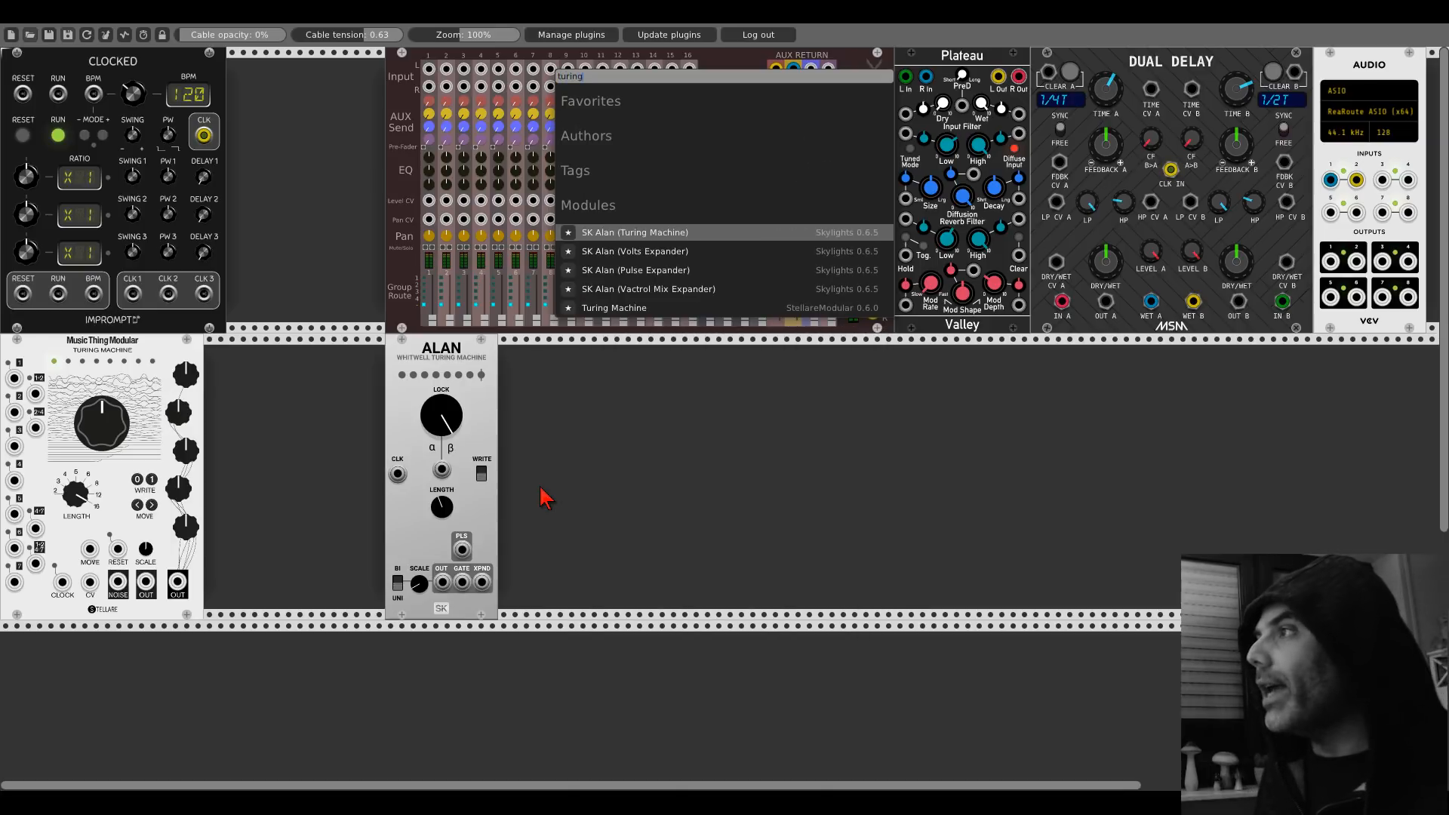
left_click(619, 254)
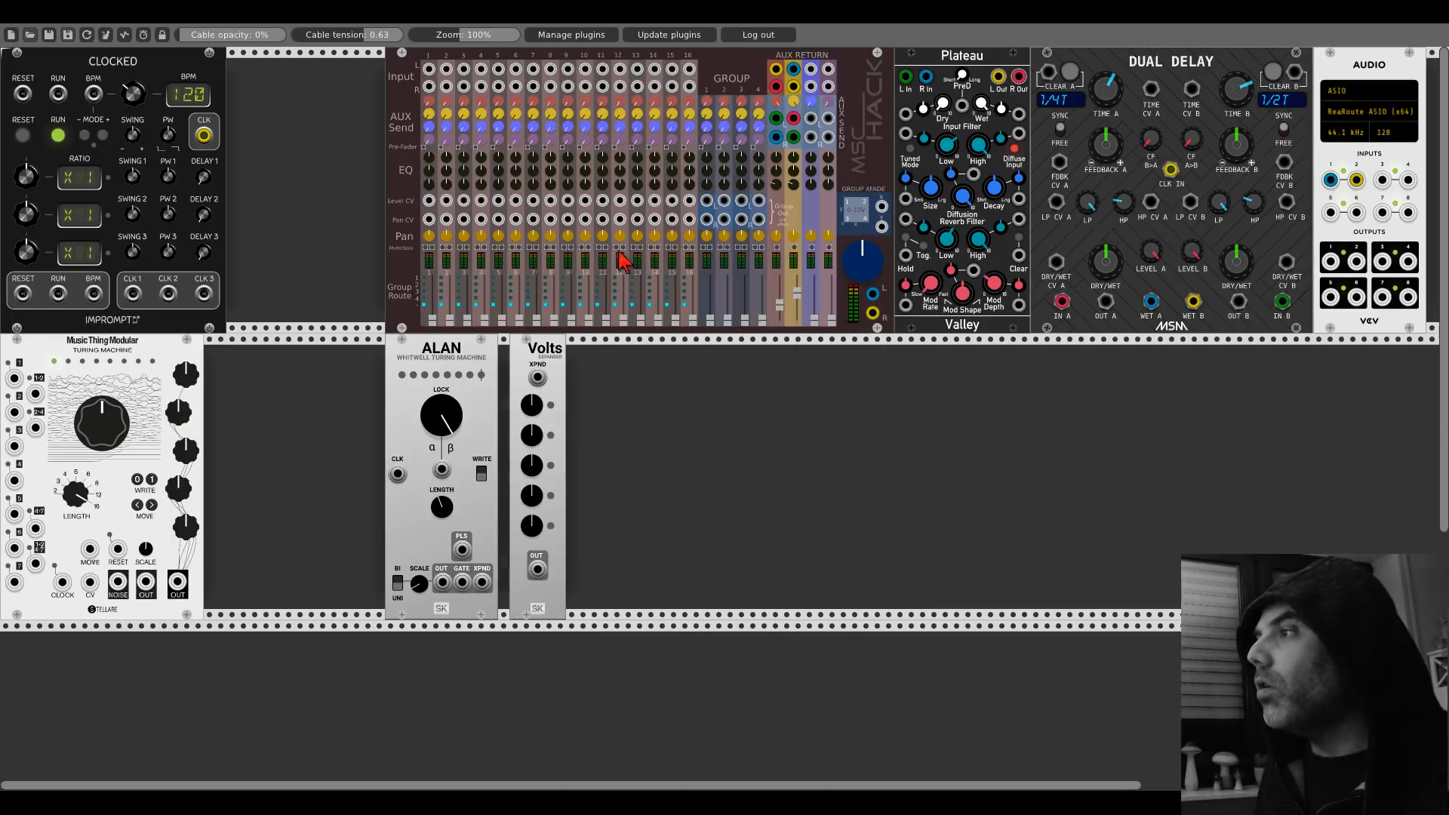
right_click(656, 439)
type("turing")
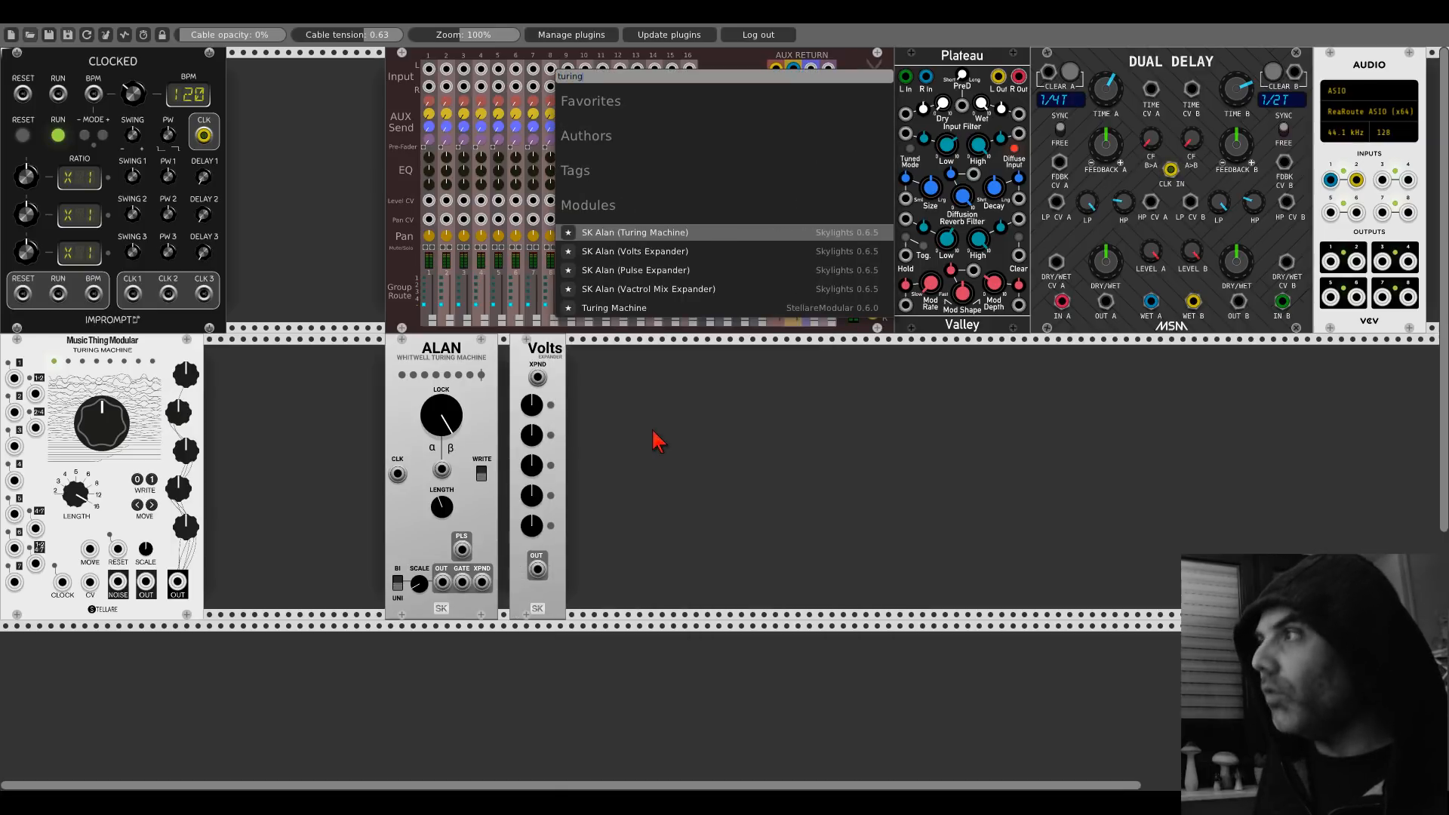
left_click(624, 271)
right_click(754, 437)
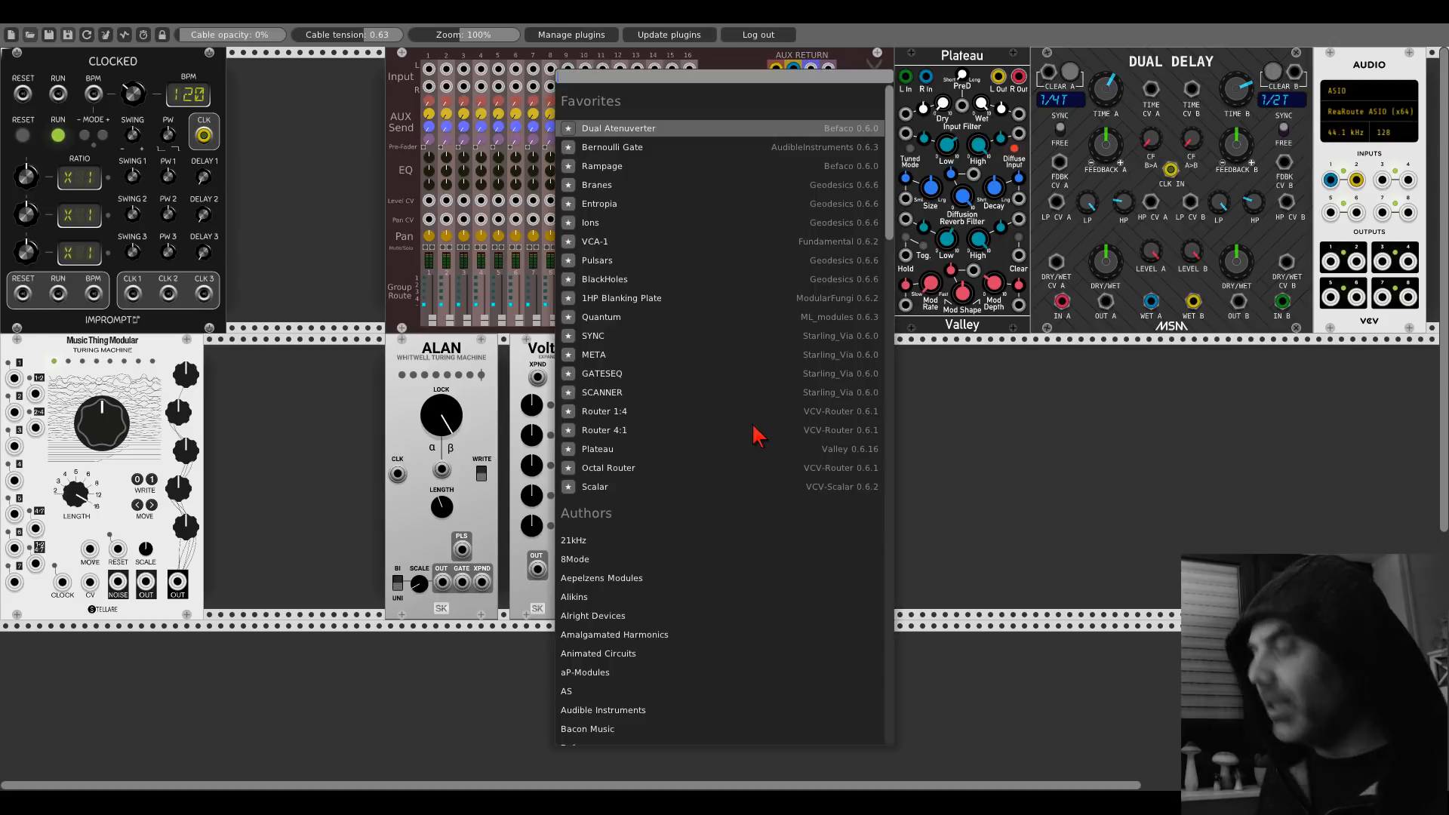
type("turing")
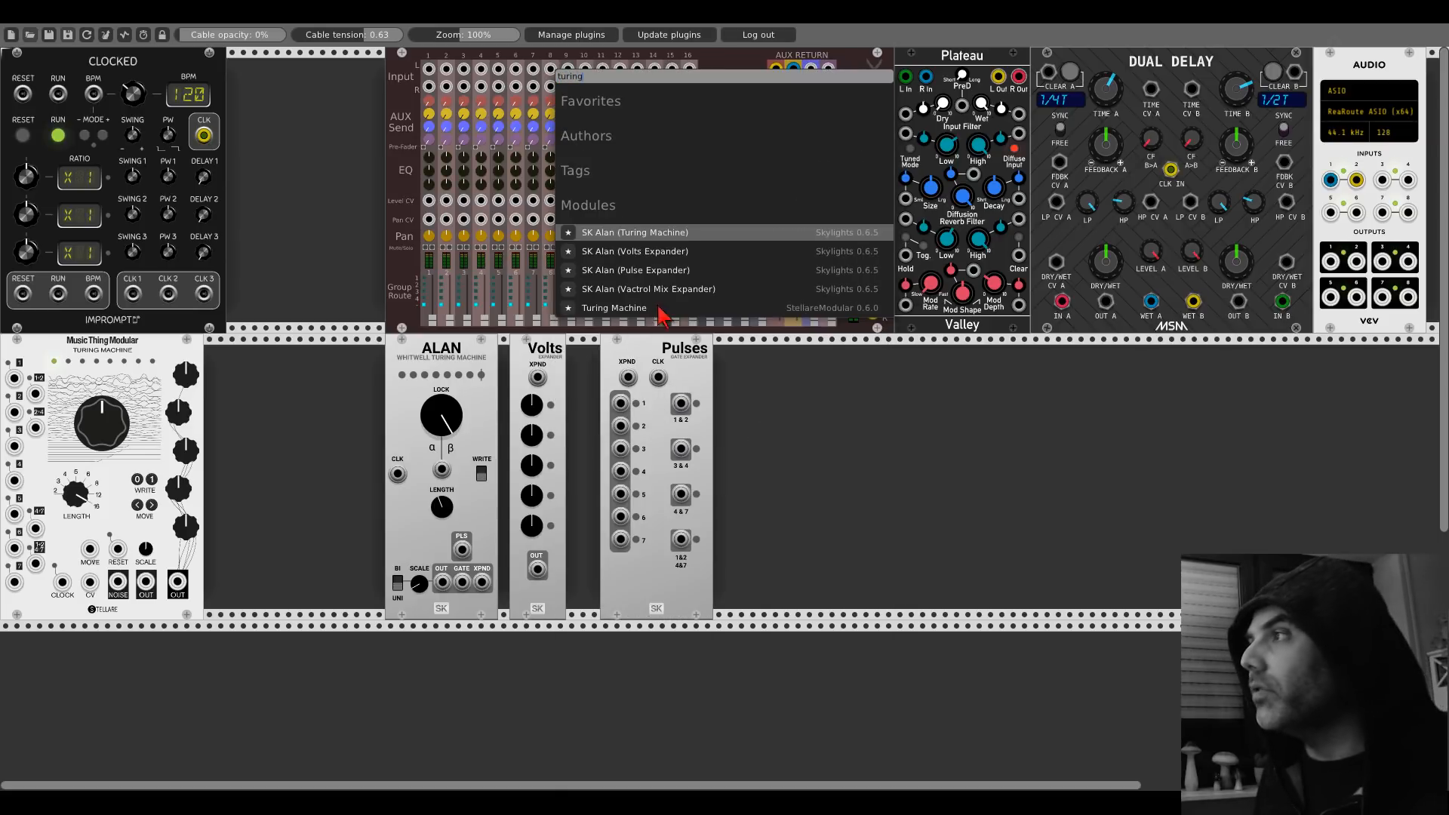
left_click(639, 289)
left_click_drag(566, 355, 600, 365)
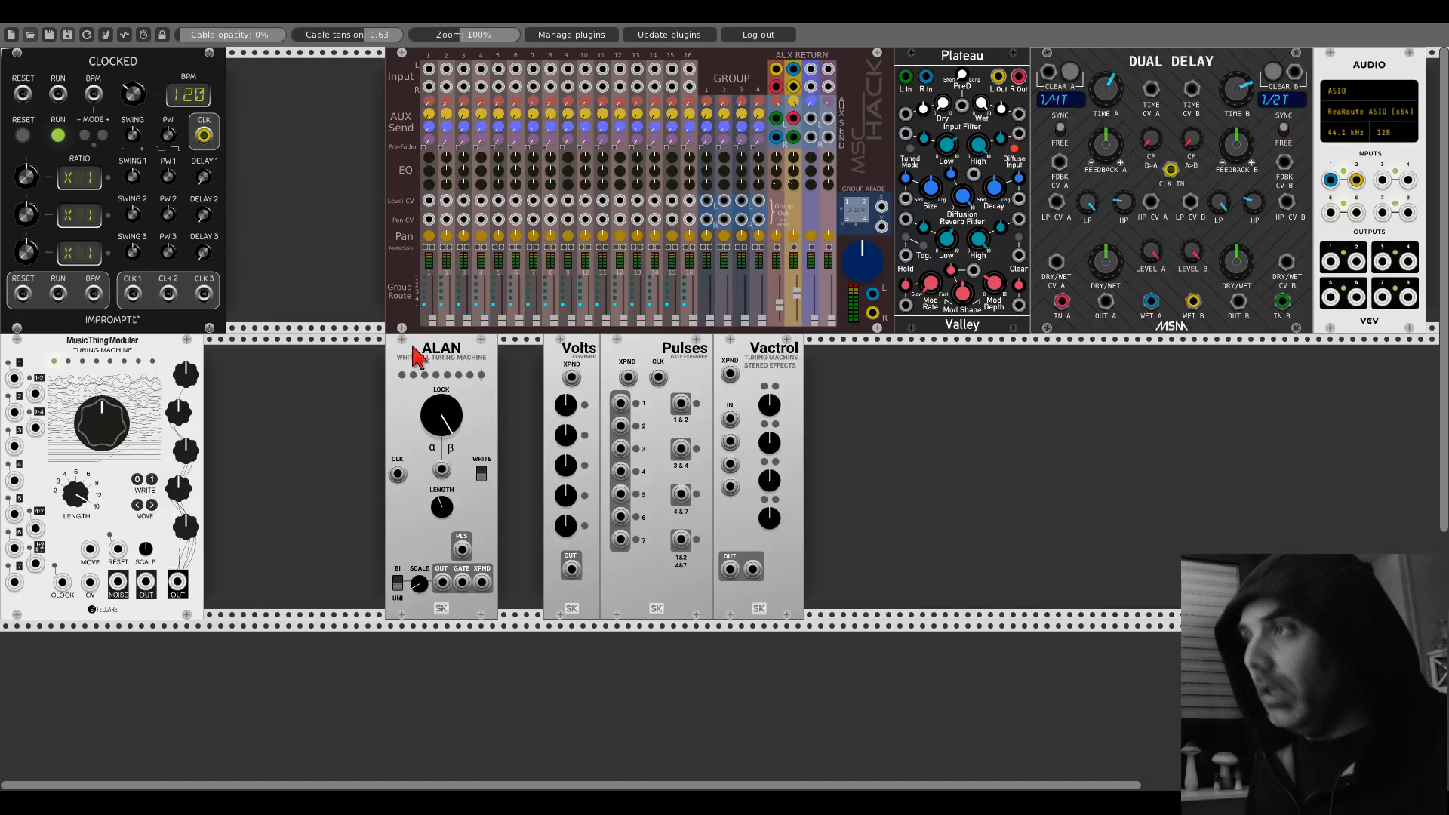
left_click_drag(412, 347, 367, 348)
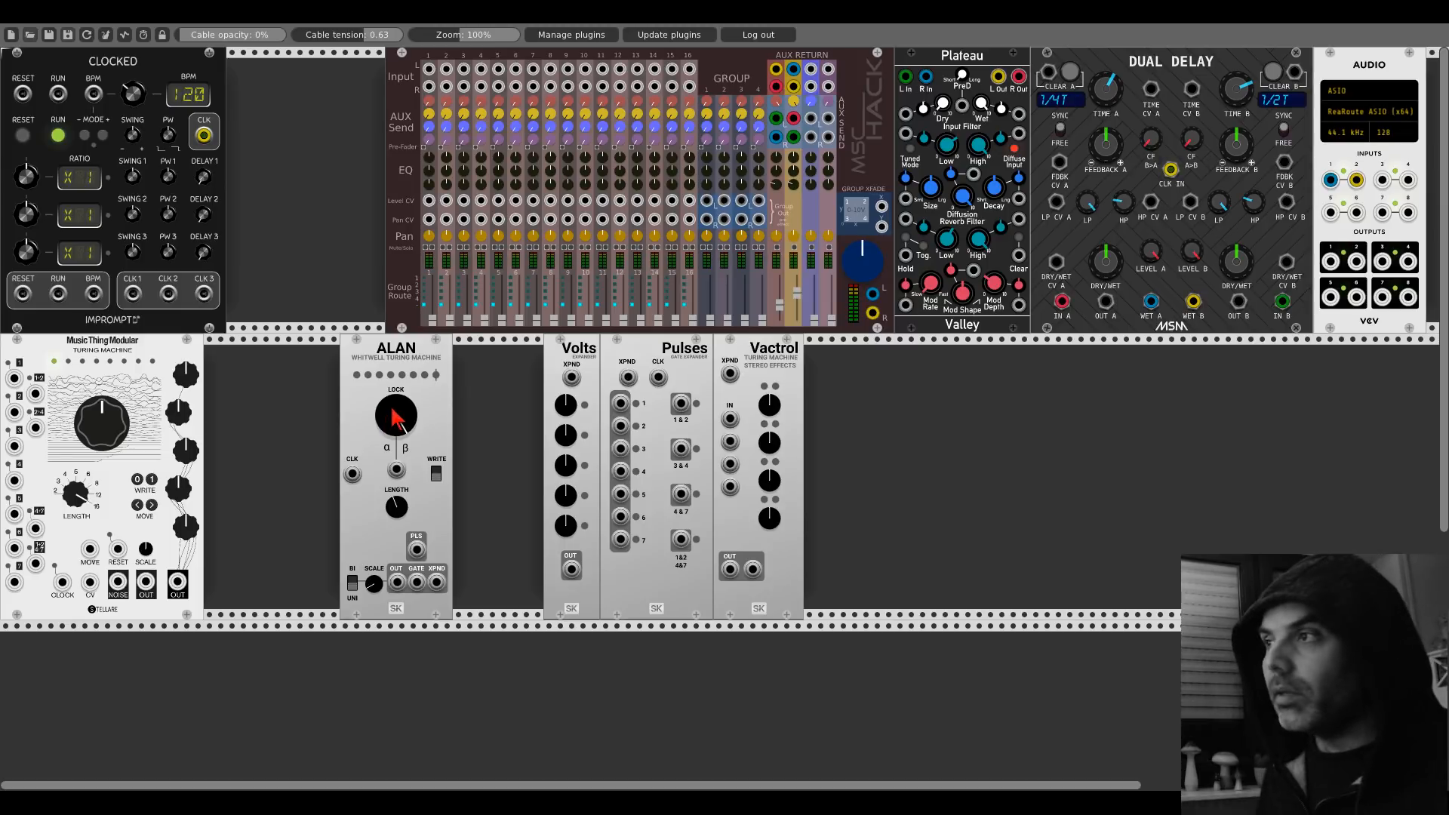
Step: Centre ALAN's Lock knob and patch Clocked's CLK 1, at 131 BPM and ratio x2, into ALAN's CLK input
left_click_drag(391, 408, 392, 657)
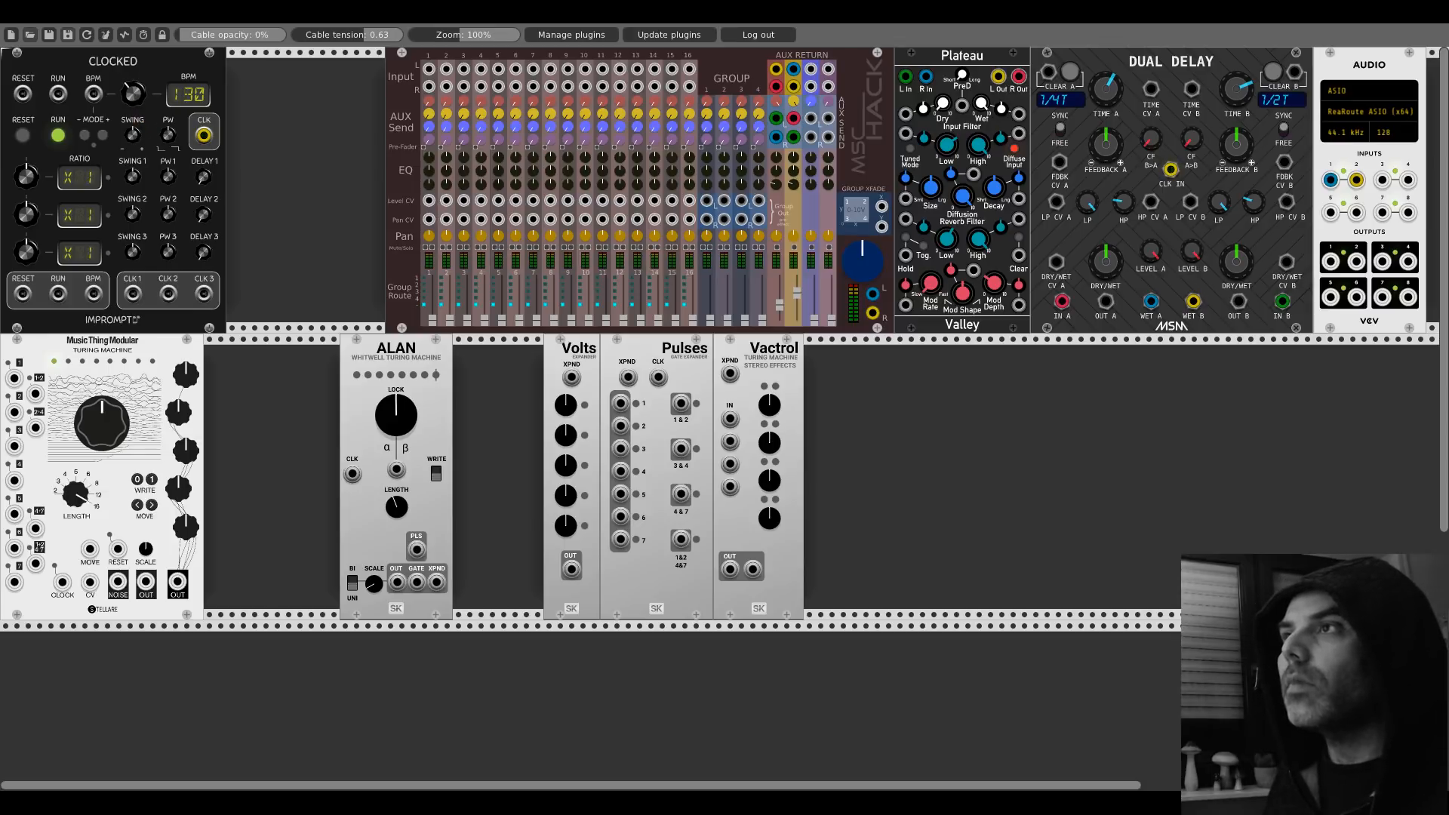
left_click_drag(132, 96, 132, 92)
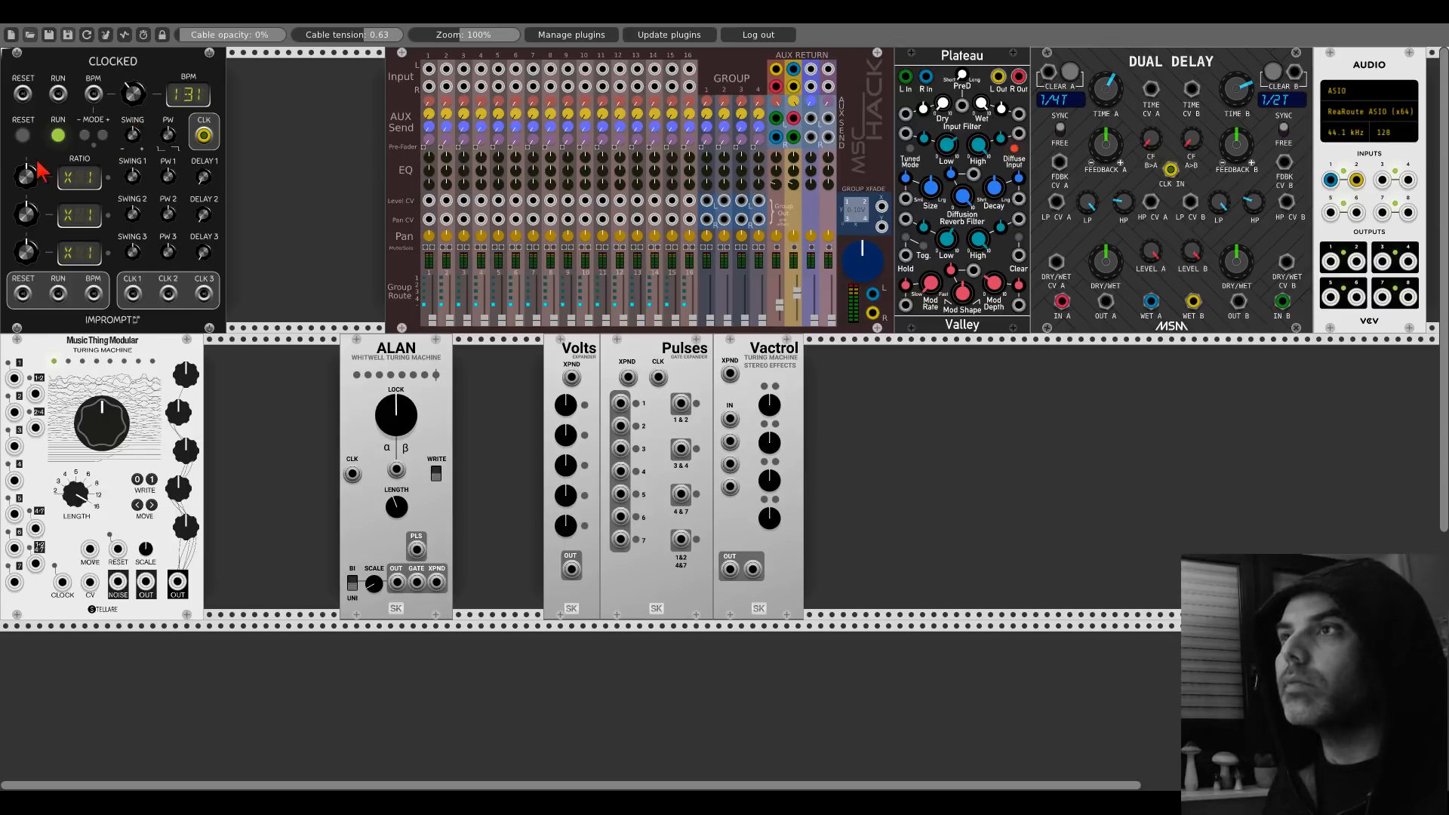
left_click_drag(30, 178, 30, 170)
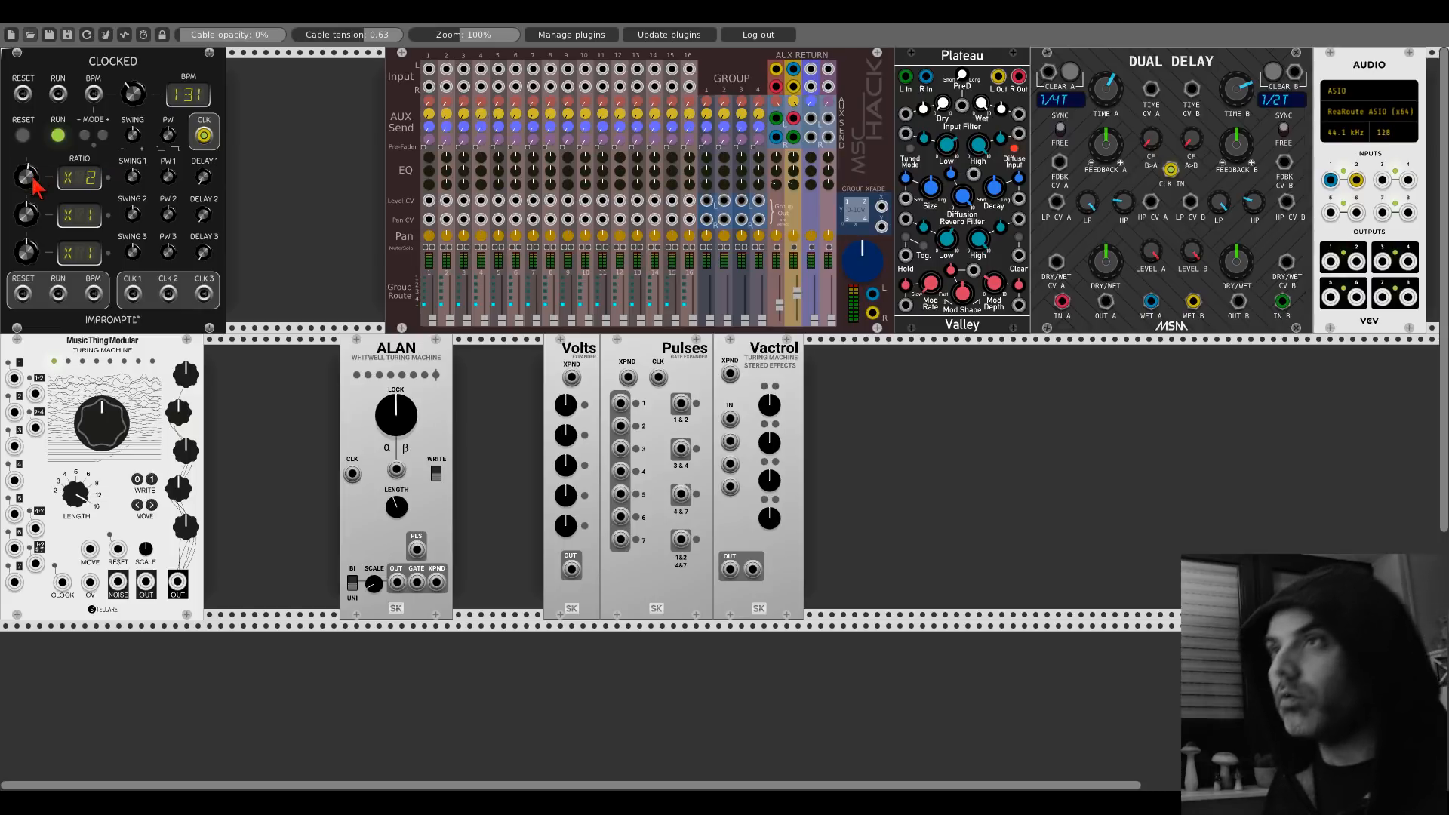
left_click_drag(133, 293, 352, 474)
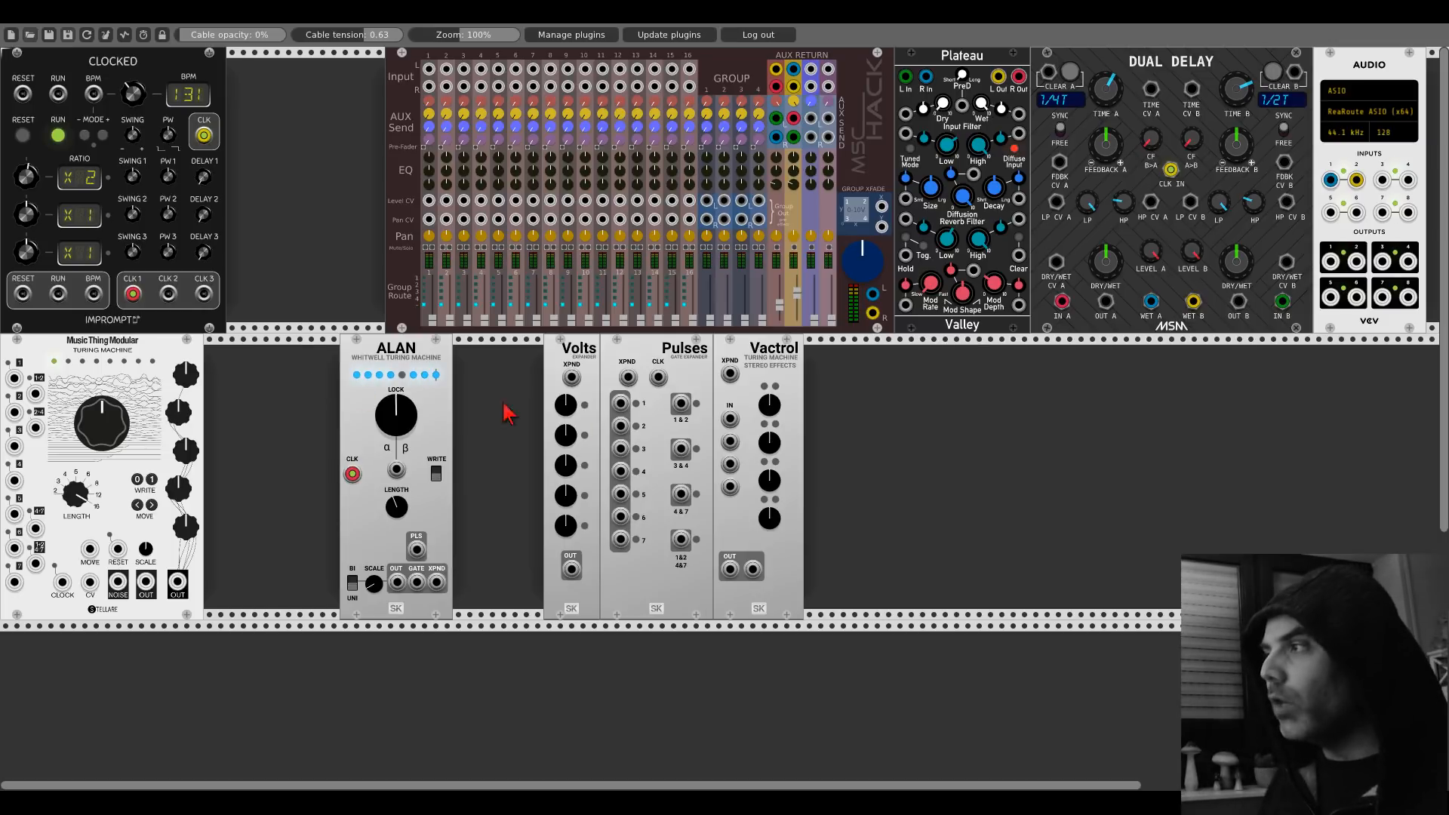
Step: Add the Fundamental Scope, patch ALAN's OUT into its X IN and lengthen its time window
right_click(838, 455)
type("scop")
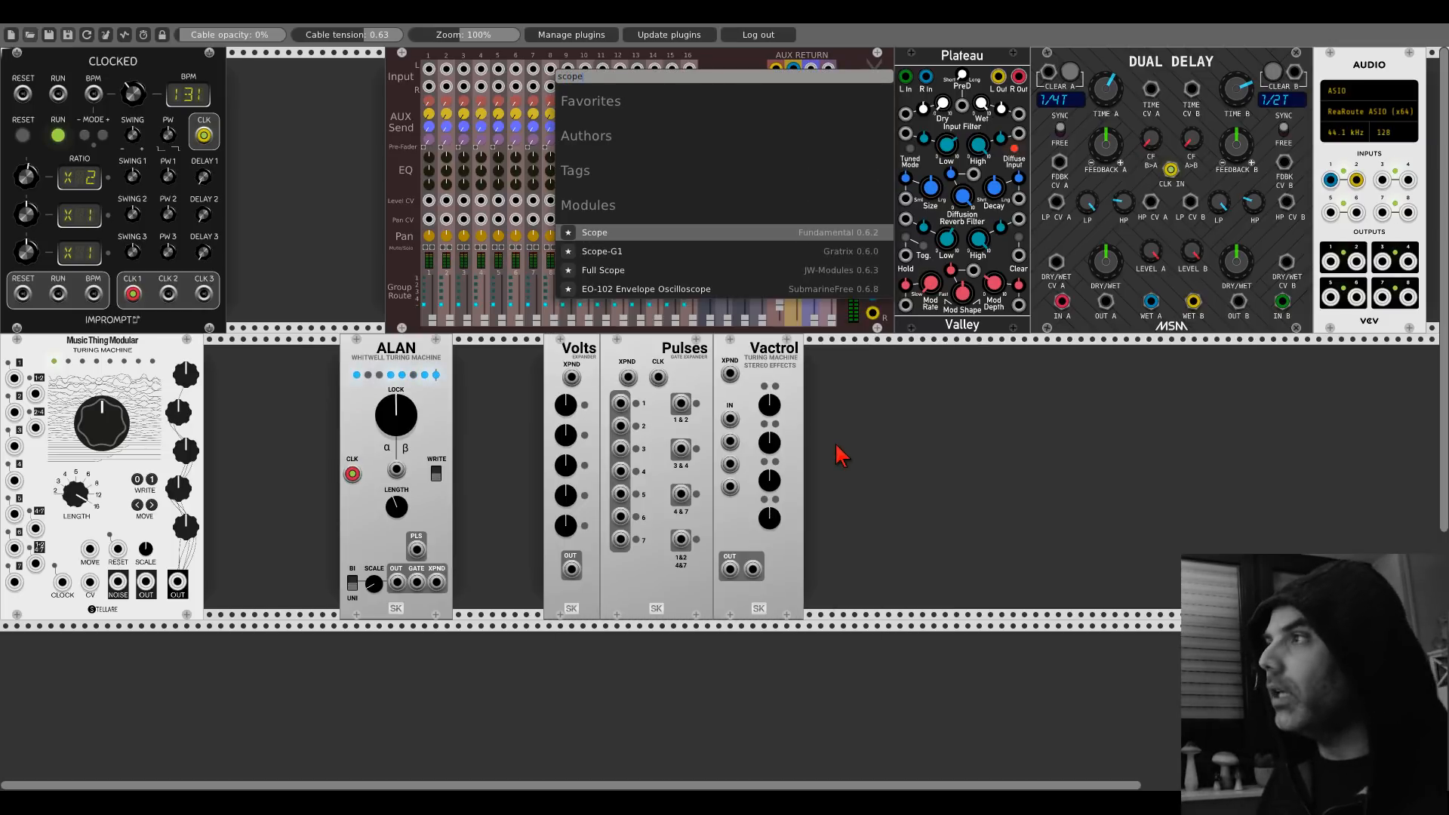
type("e")
left_click(611, 234)
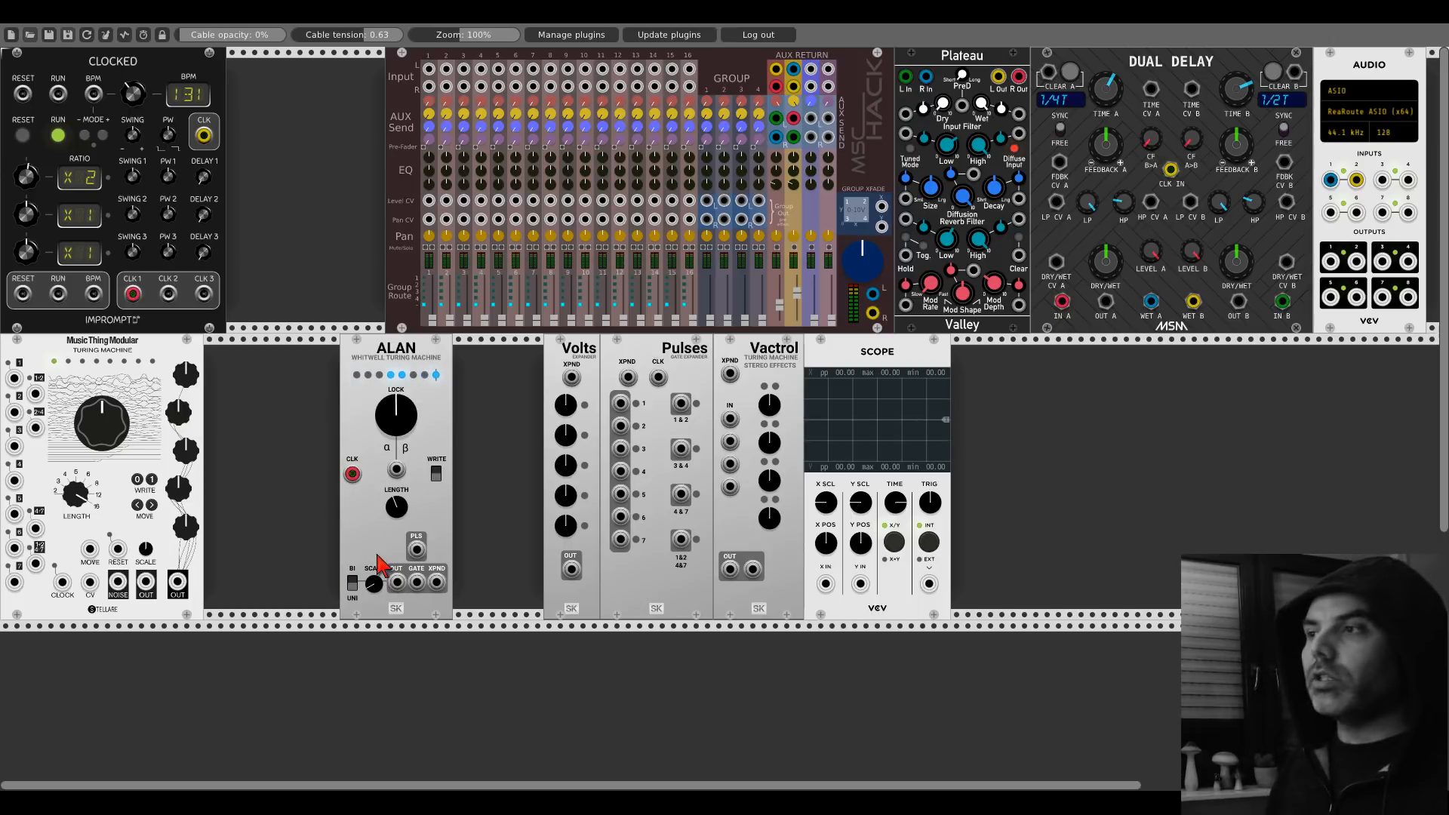
mouse_move(397, 582)
left_mouse_down()
mouse_move(384, 583)
mouse_move(827, 587)
left_mouse_up()
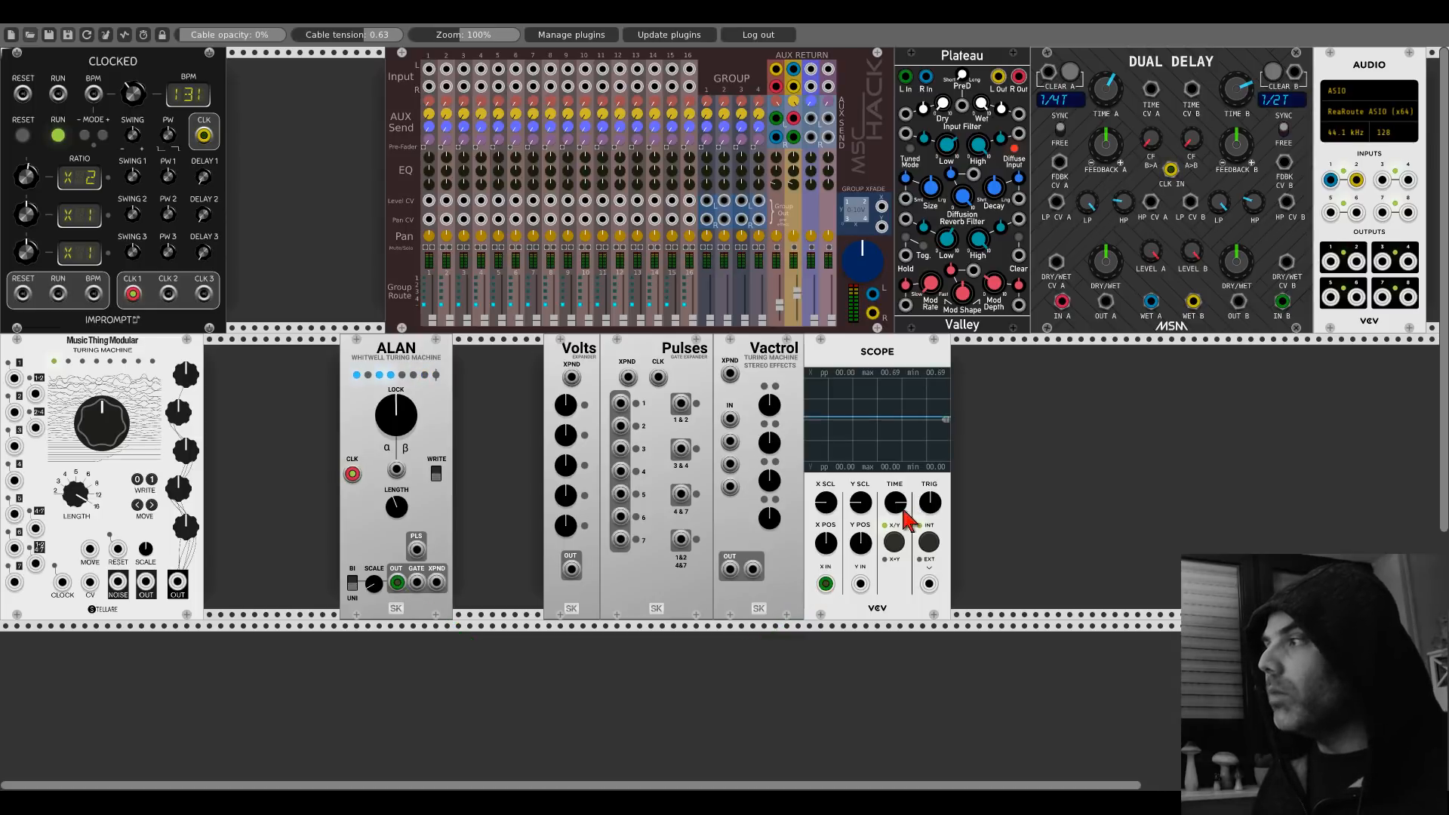
left_click_drag(897, 504, 896, 483)
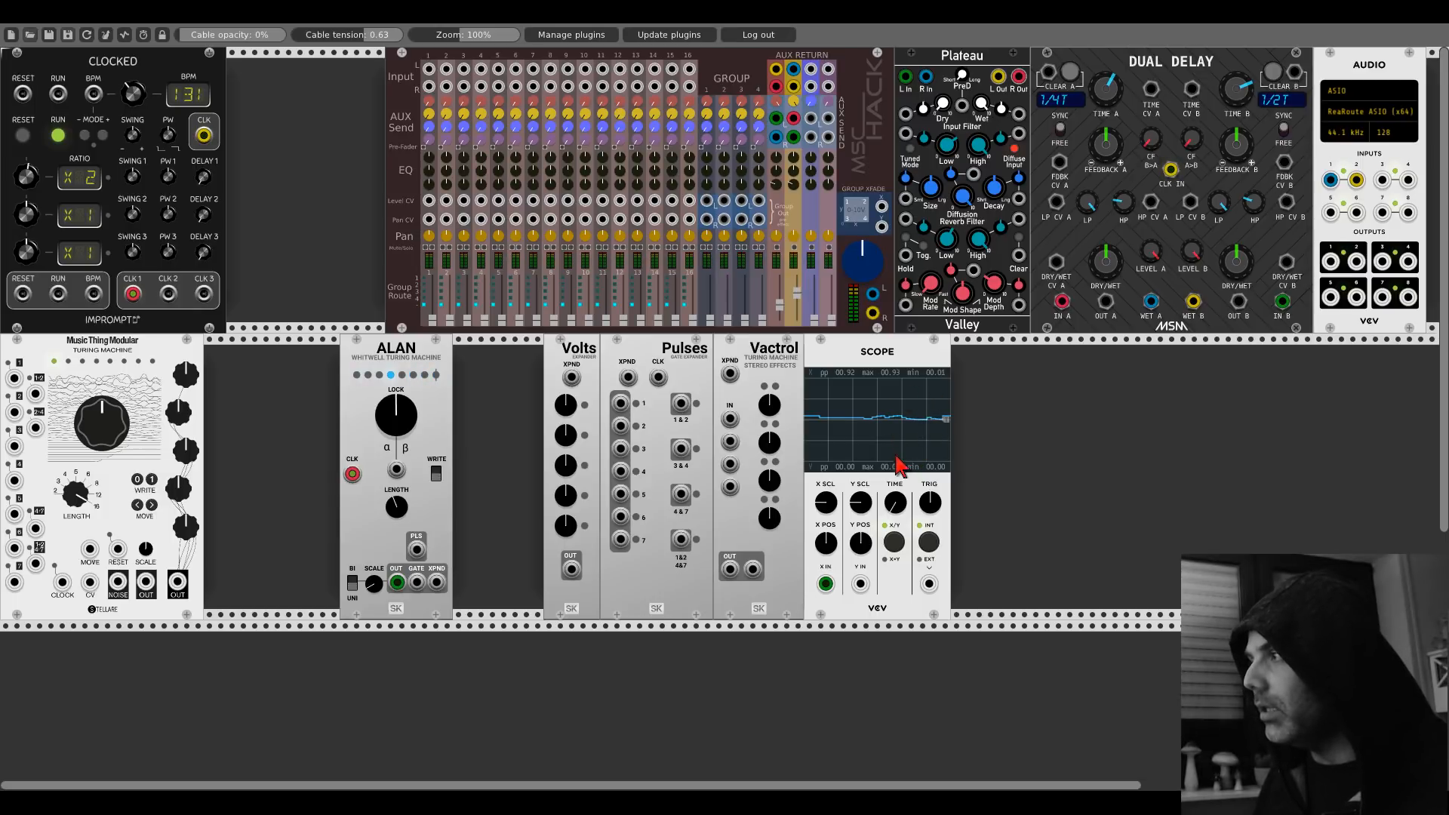
Step: Shift ALAN slightly toward the expanders and raise its Scale knob to about the midpoint
left_click_drag(438, 40, 491, 40)
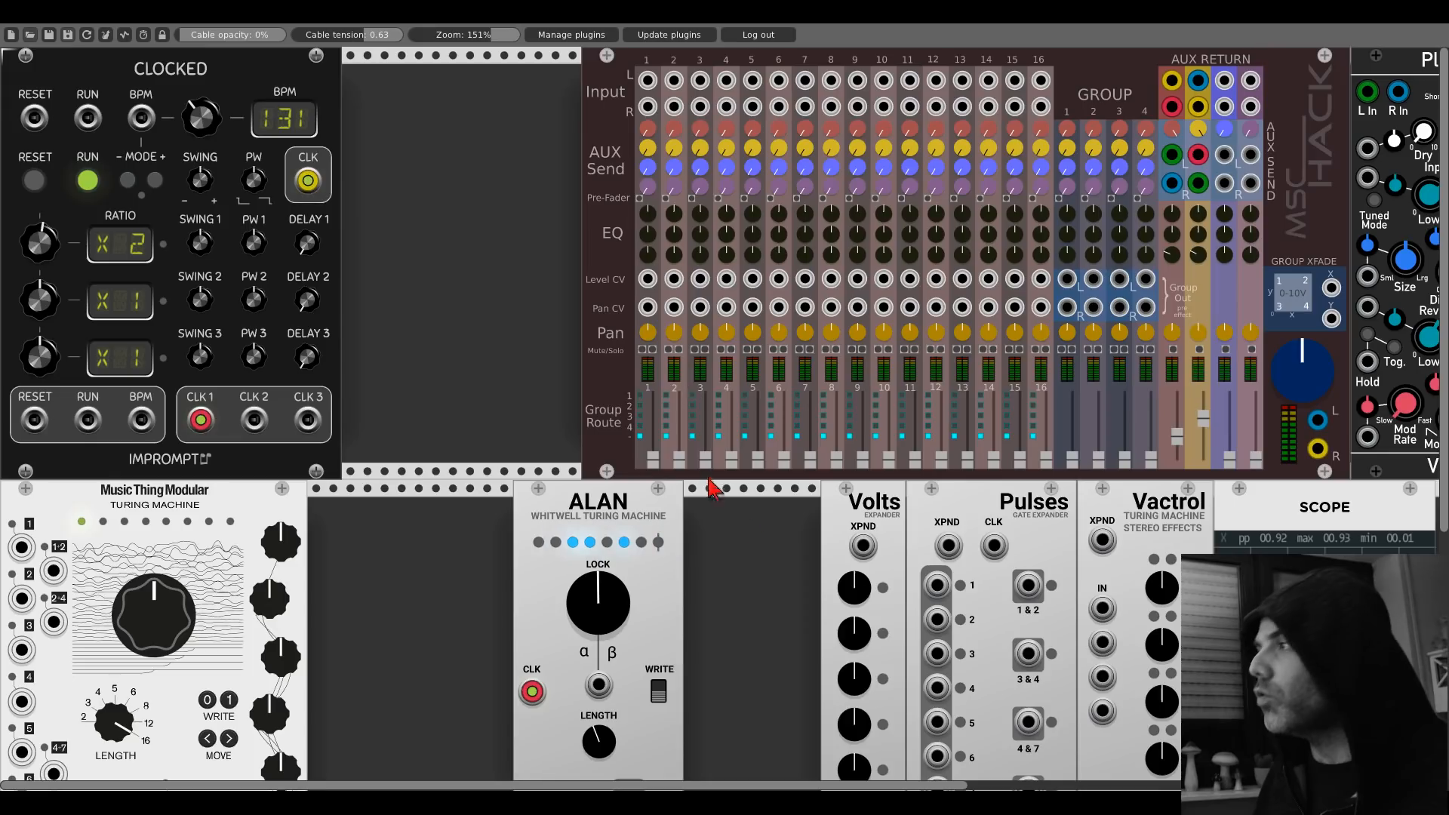
left_click_drag(731, 559, 467, 296)
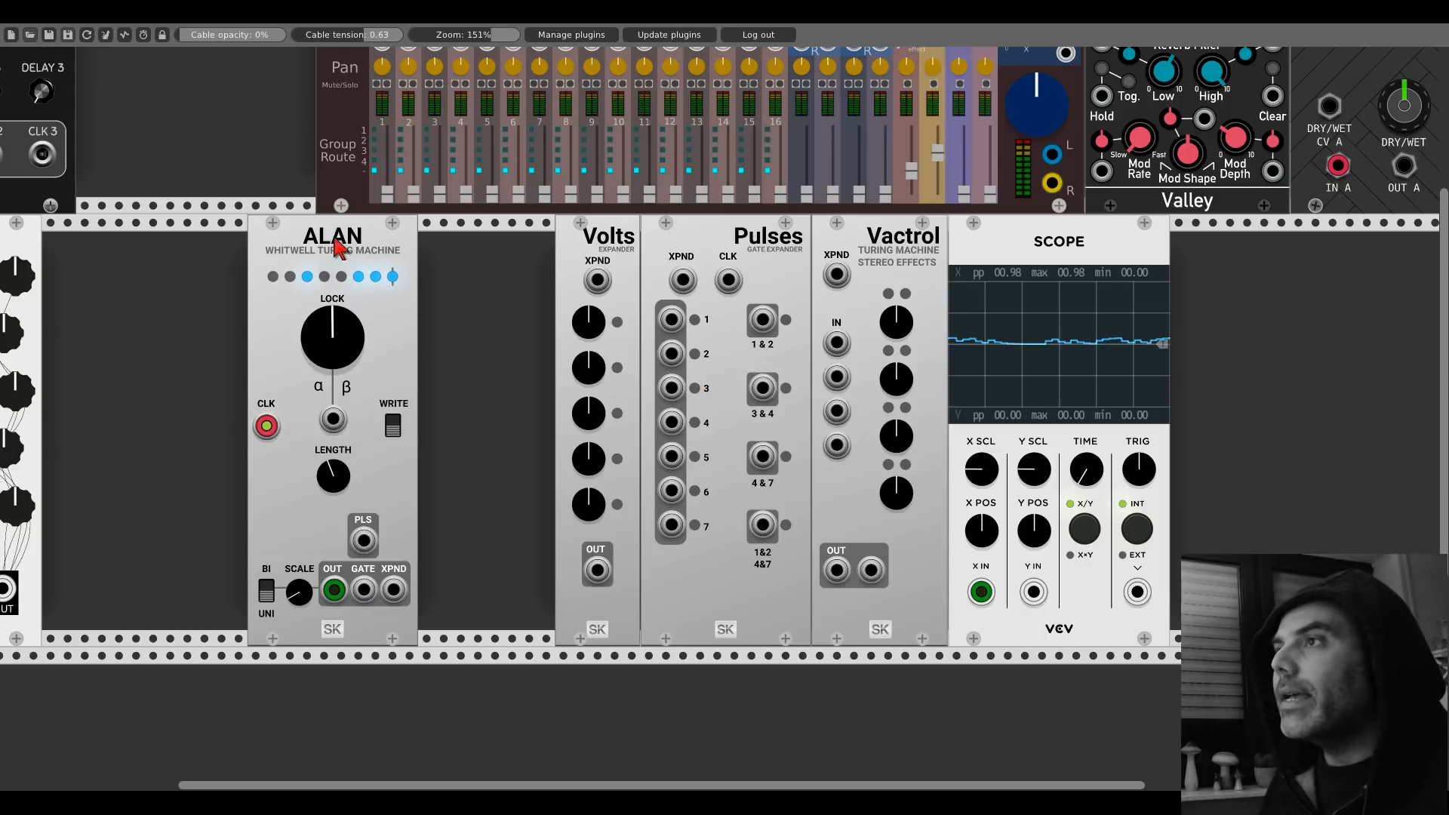
left_click_drag(335, 246, 353, 245)
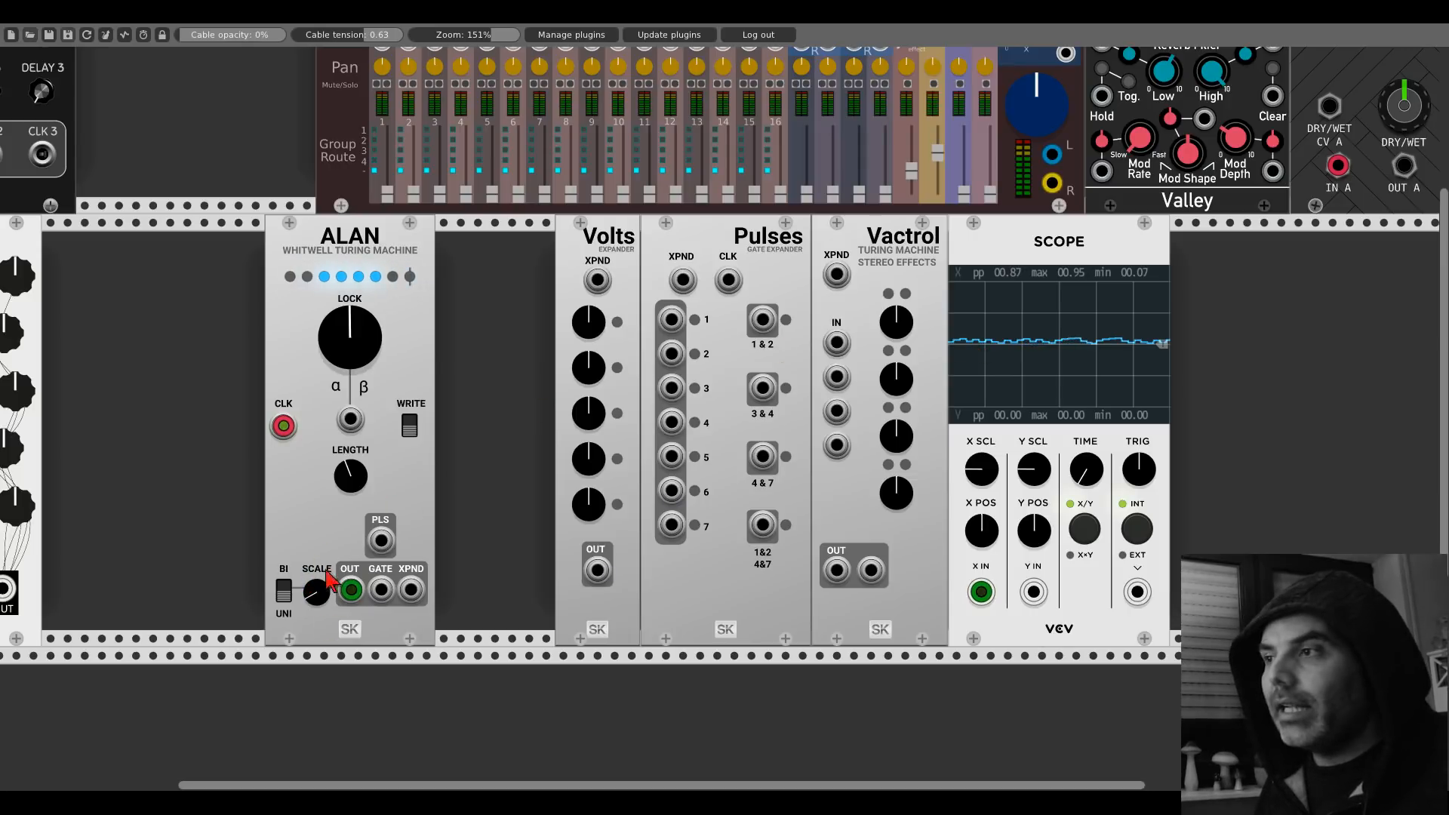
left_click_drag(316, 602, 316, 566)
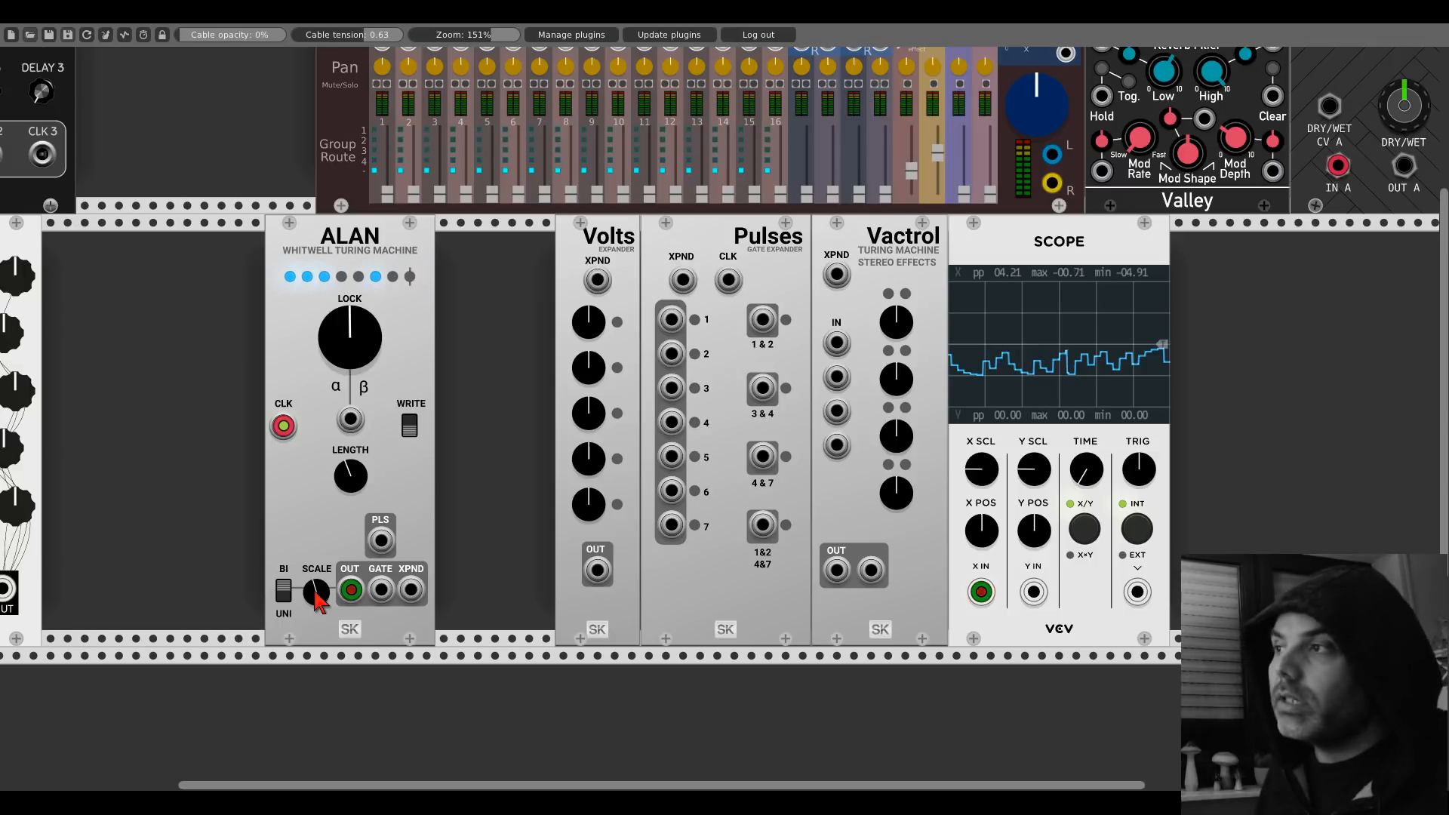
Step: Insert a Befaco Dual Atenuverter between ALAN's OUT and the Scope, with its first channel at full positive gain and a raised offset
right_click(452, 368)
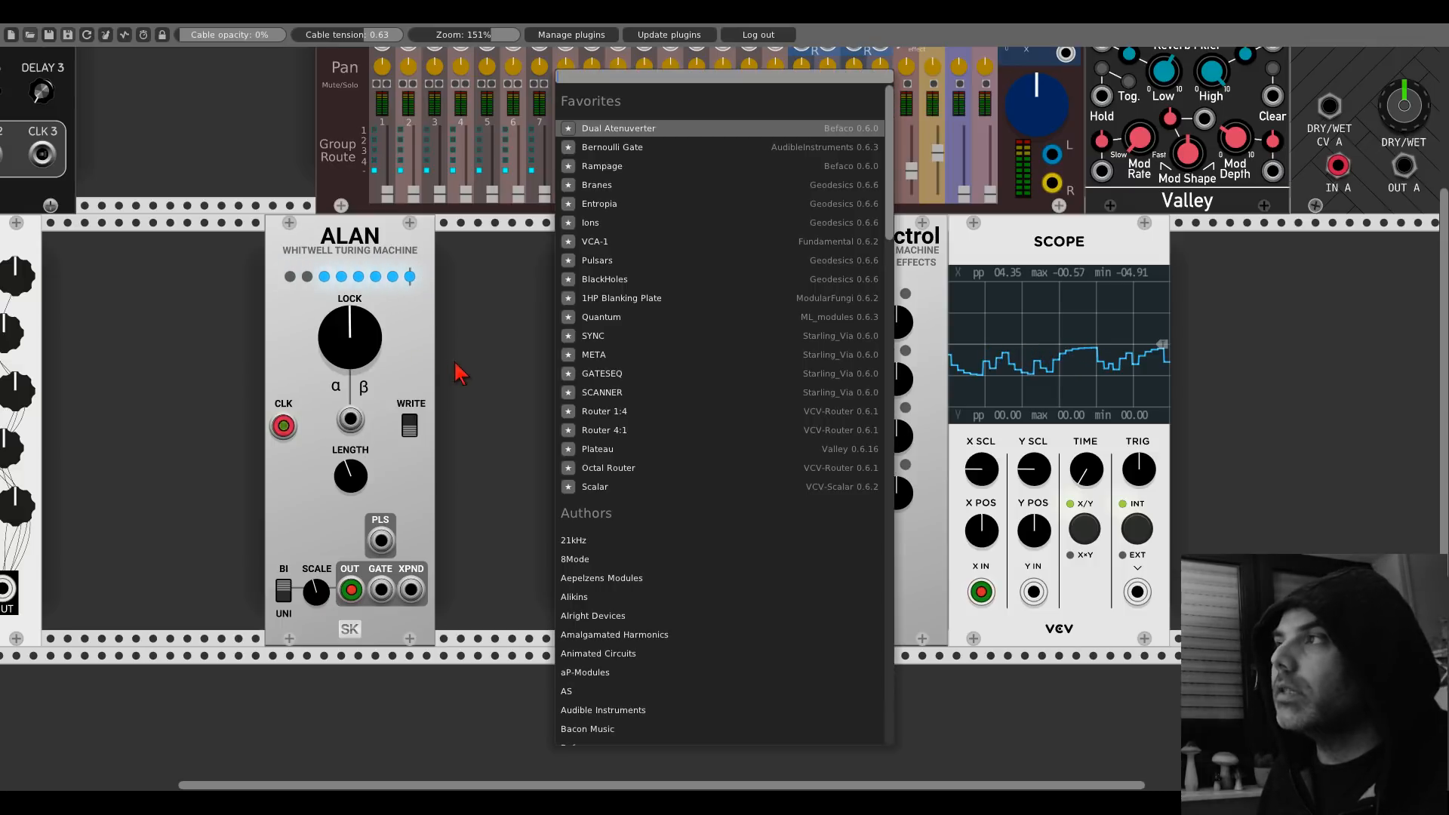
left_click(631, 128)
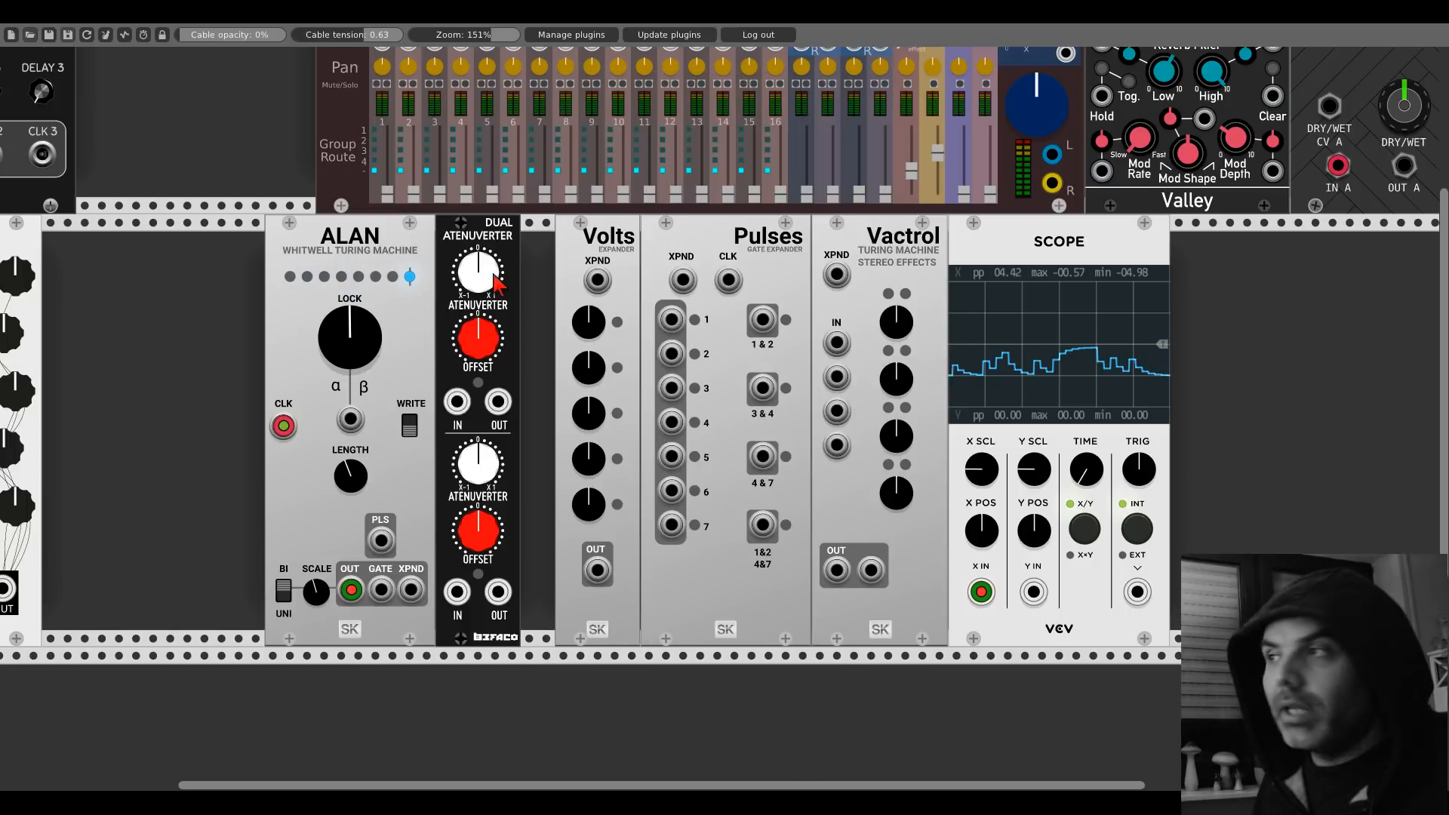
left_click_drag(354, 587, 498, 404)
left_click_drag(457, 405, 350, 589)
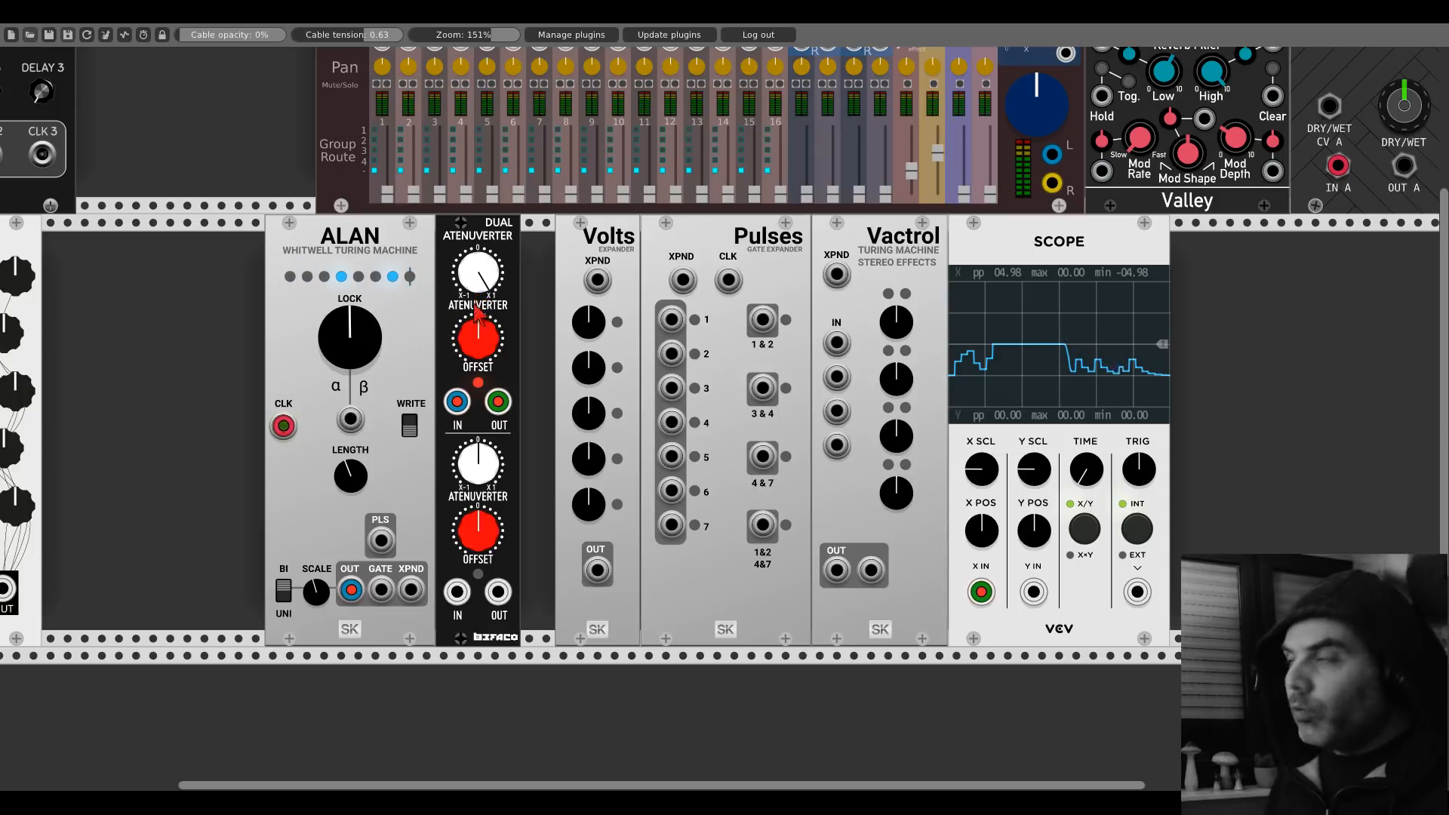
left_click_drag(476, 346, 476, 321)
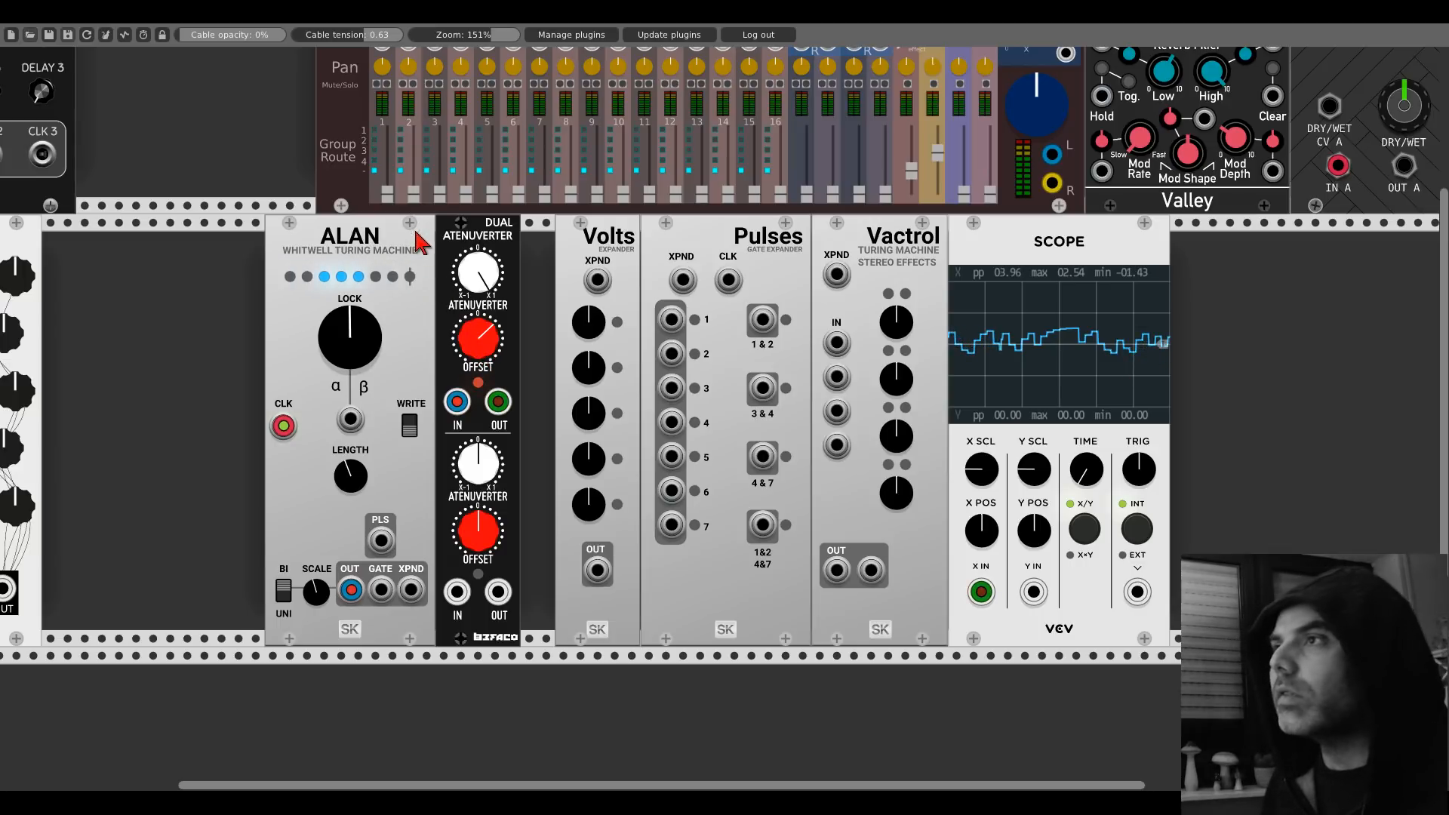
Step: Move ALAN and the Dual Atenuverter away from the expanders, and delete the Volts, Pulses and Vactrol expanders
left_click_drag(419, 242, 299, 242)
left_click_drag(488, 227, 371, 226)
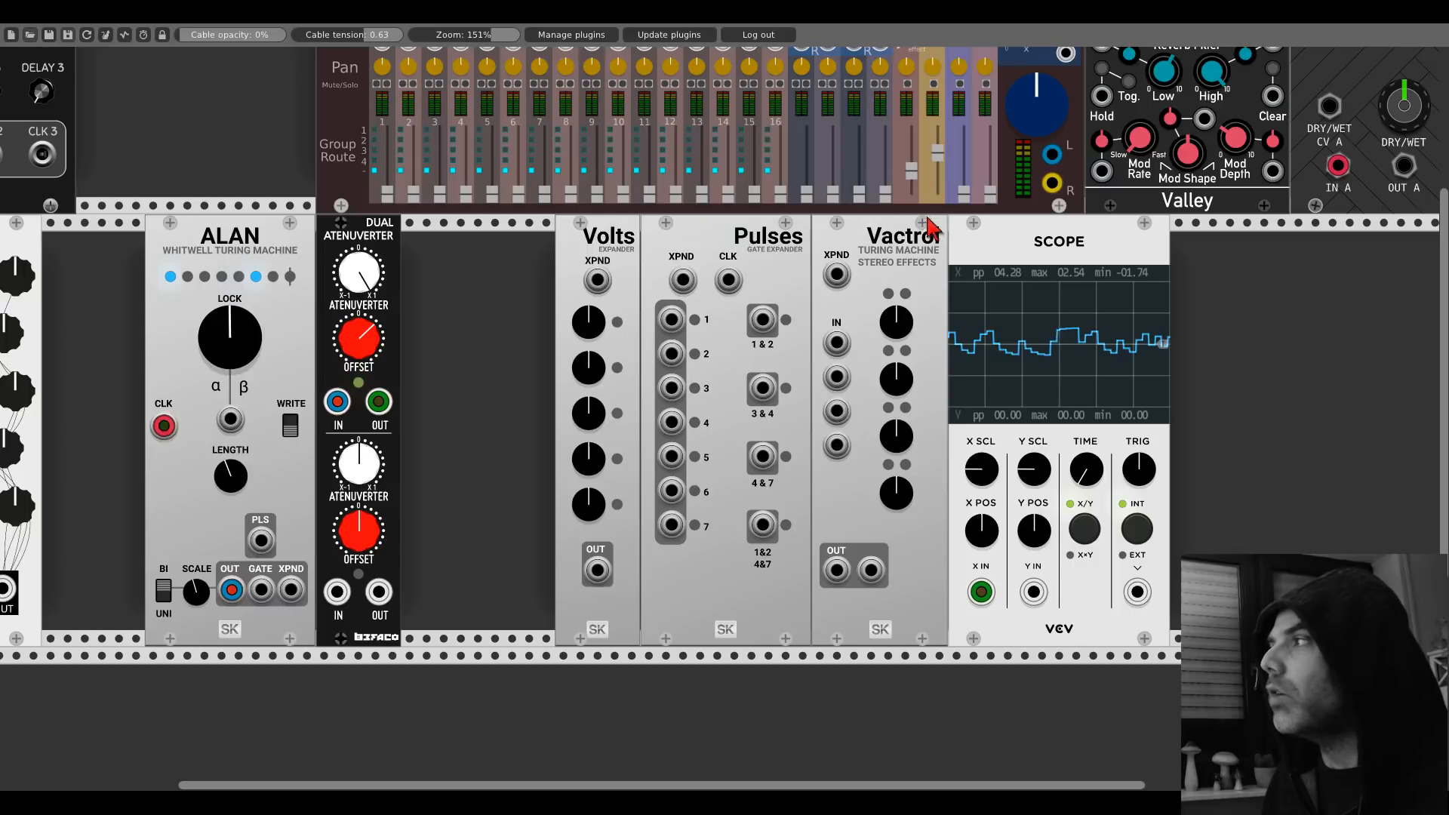
right_click(609, 243)
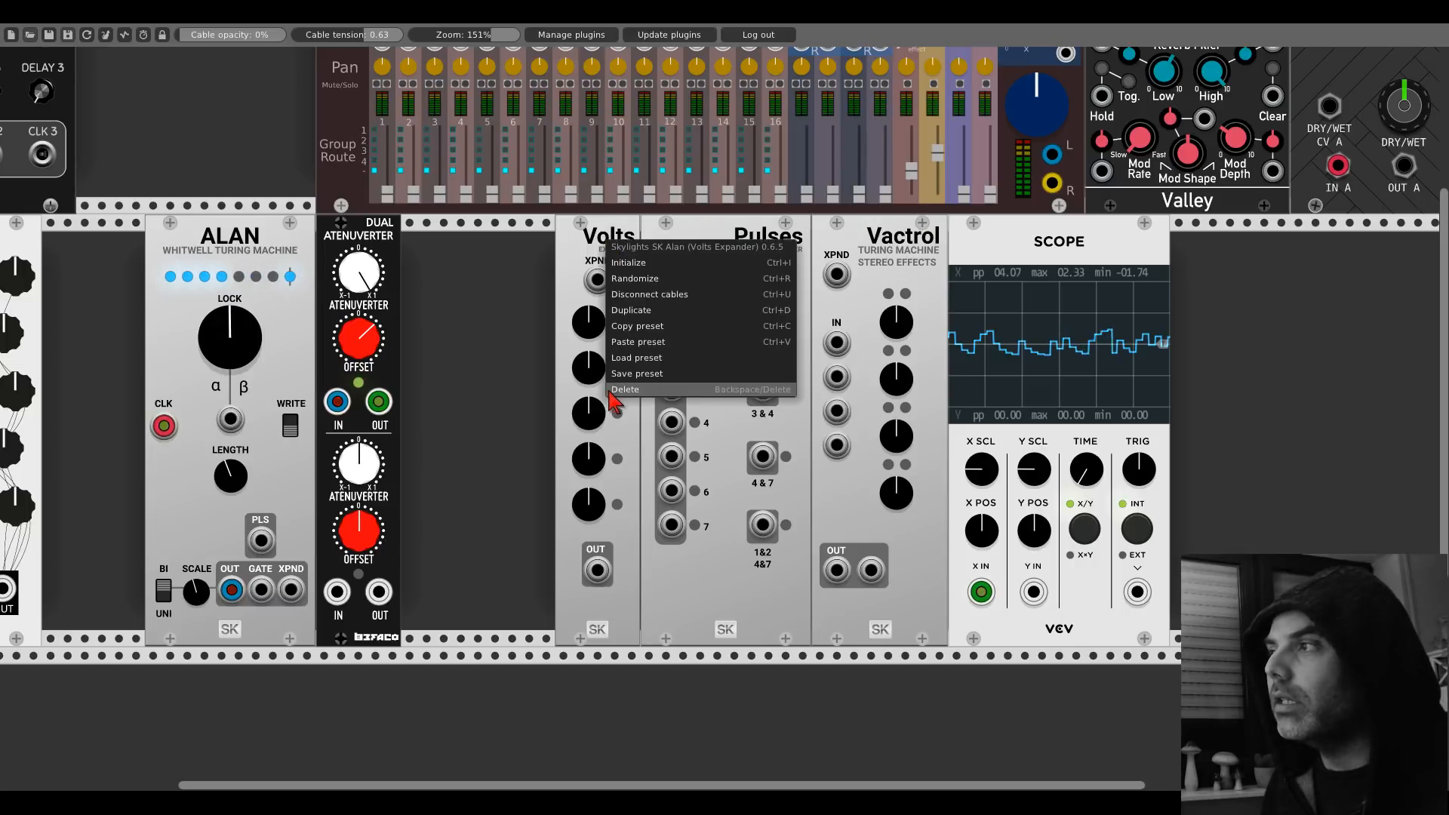
left_click(625, 390)
right_click(679, 243)
left_click(692, 388)
right_click(842, 242)
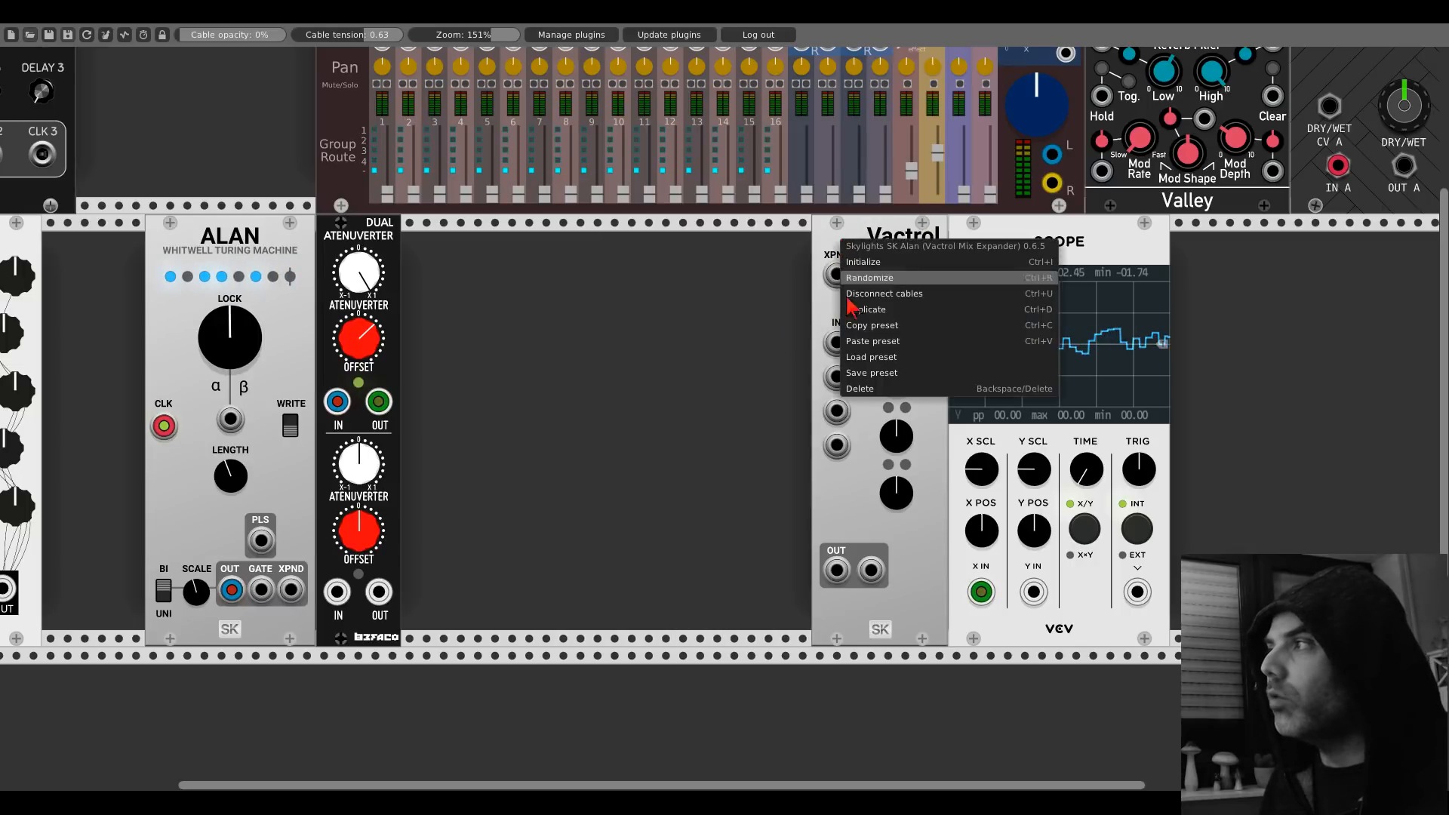
left_click(858, 389)
Step: Add the Blamsoft XFX Wave oscillator directly beside the Dual Atenuverter
scroll(550, 327, "left", 5)
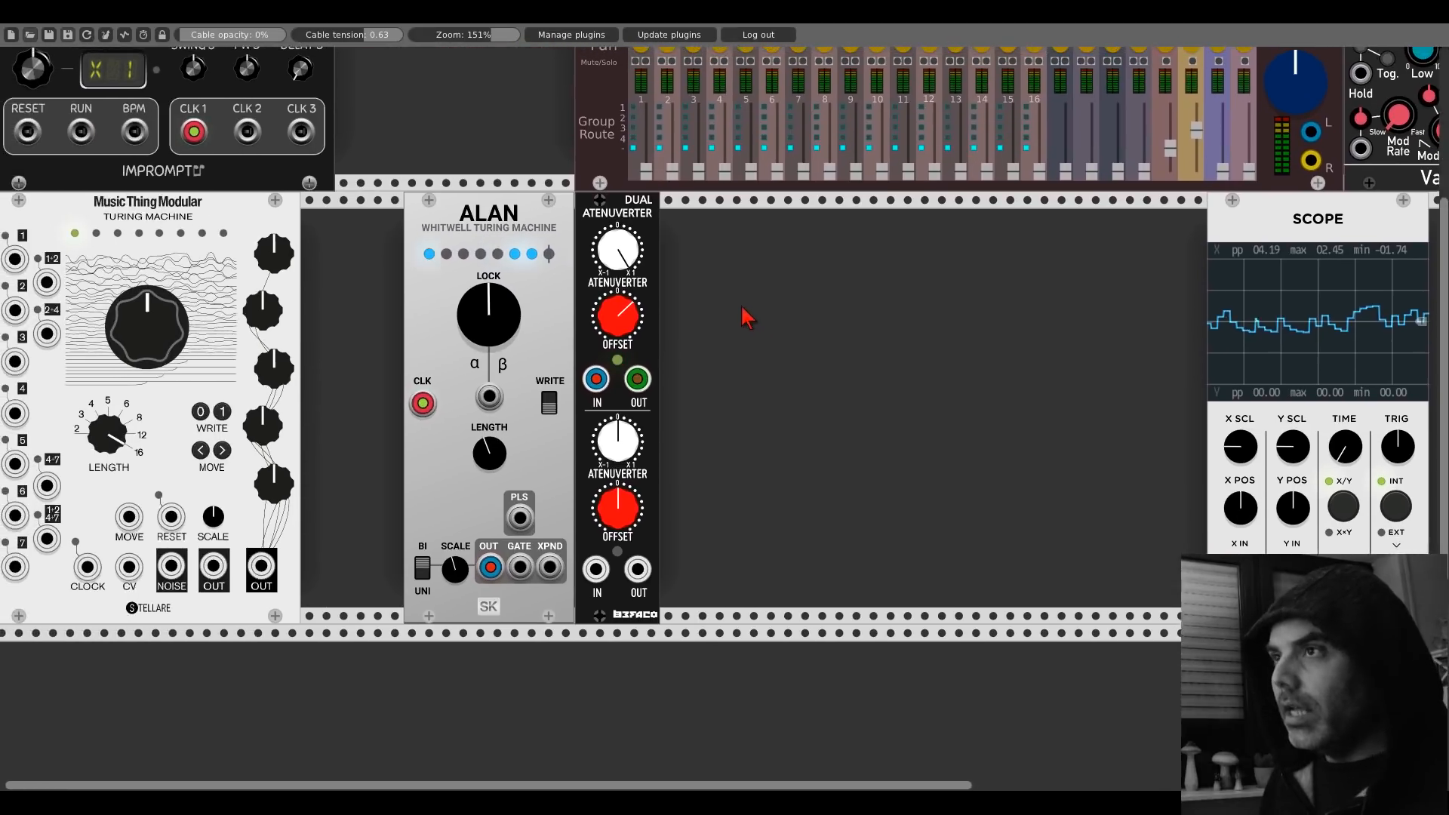
scroll(743, 317, "left", 2)
scroll(743, 317, "up", 1)
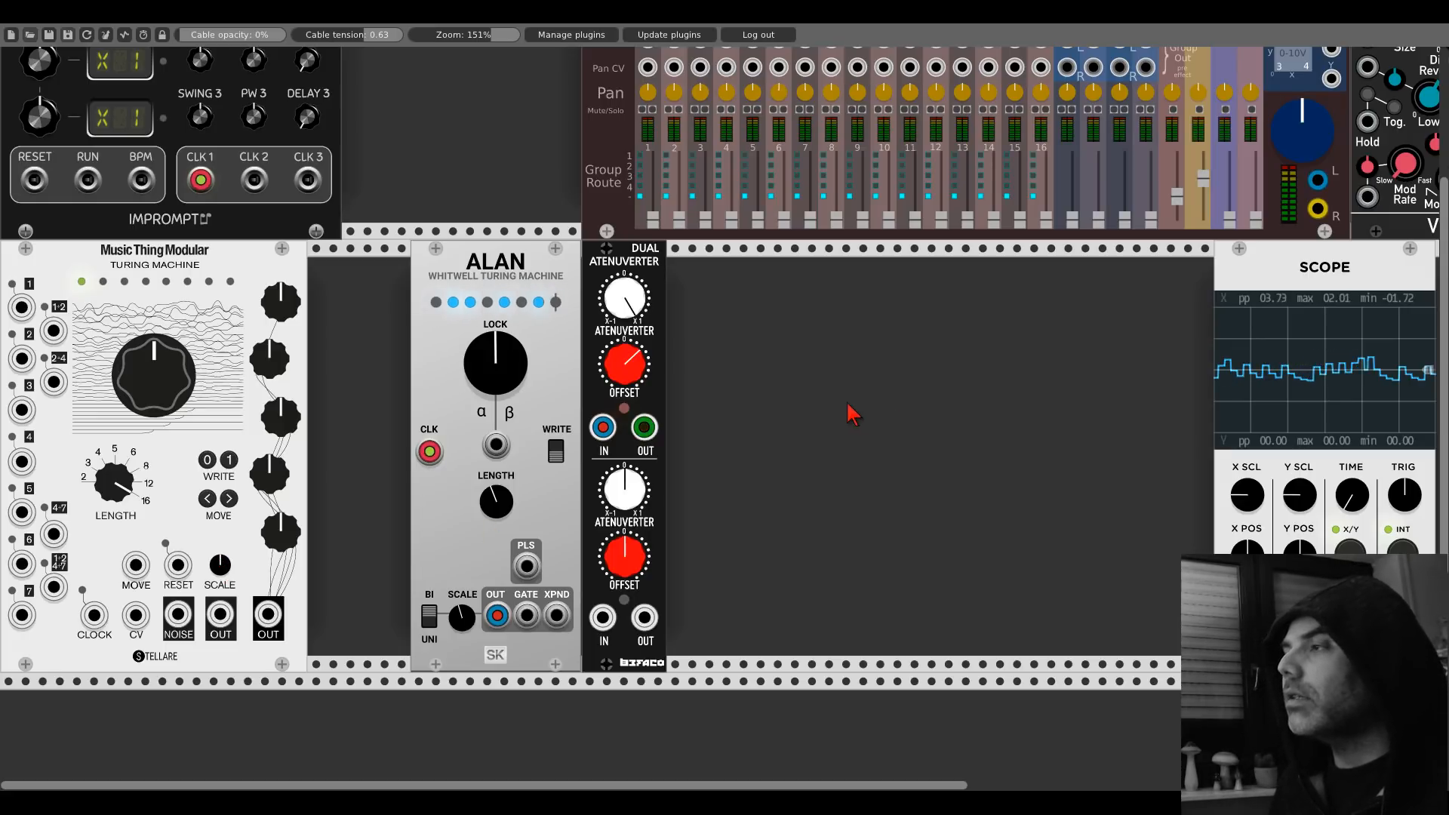
right_click(824, 395)
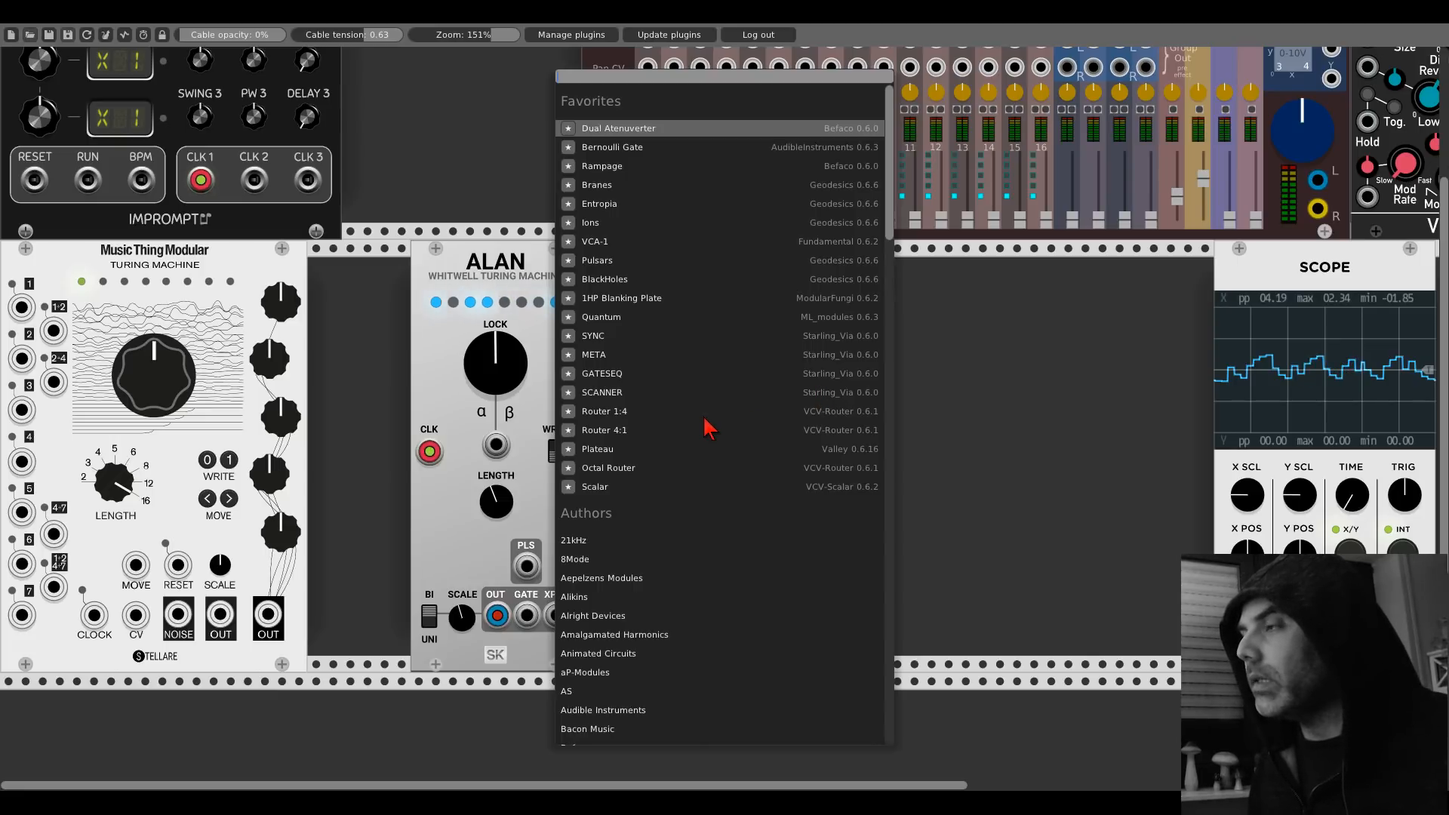
scroll(667, 489, "down", 5)
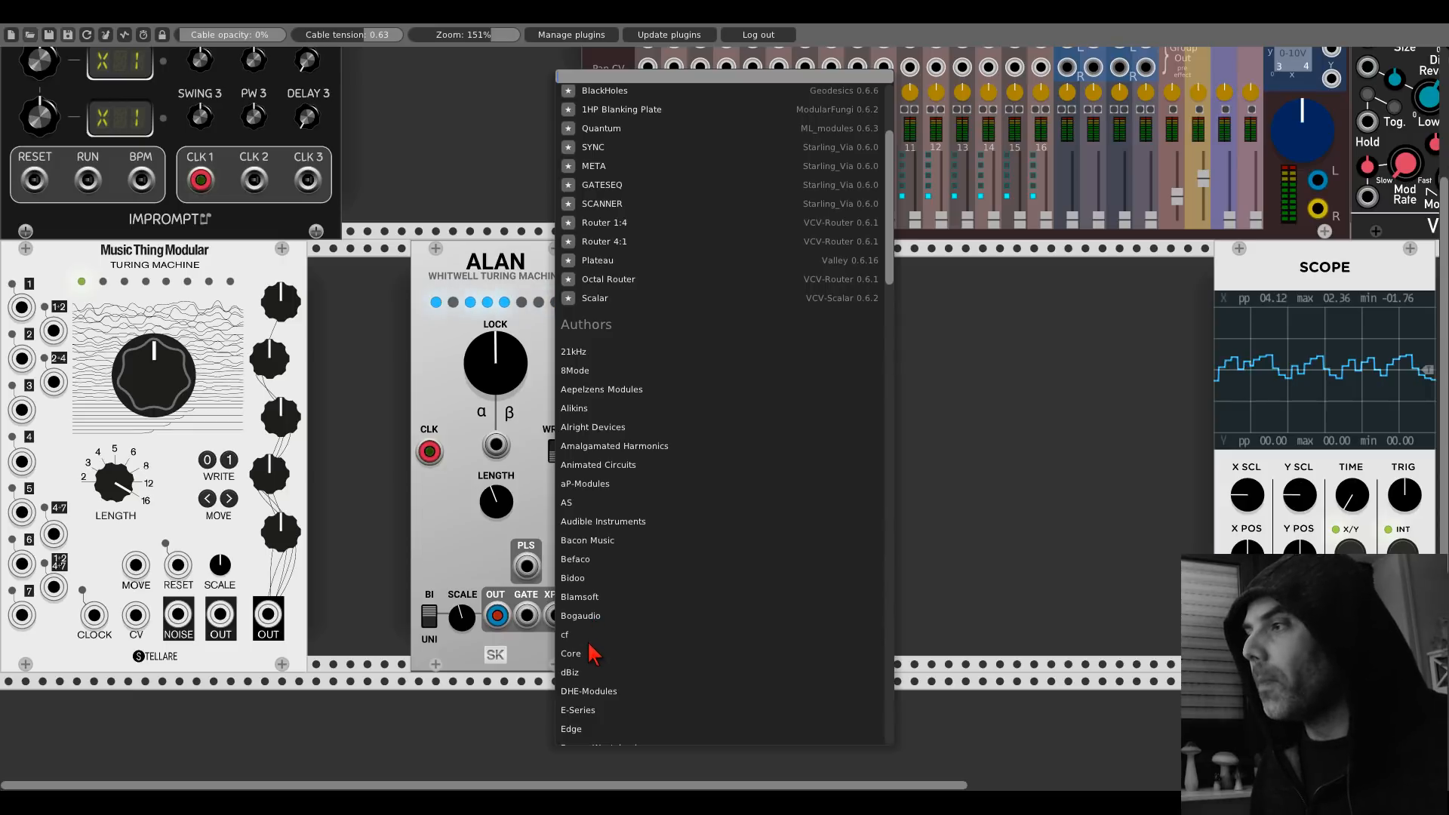
left_click(591, 597)
left_click(621, 243)
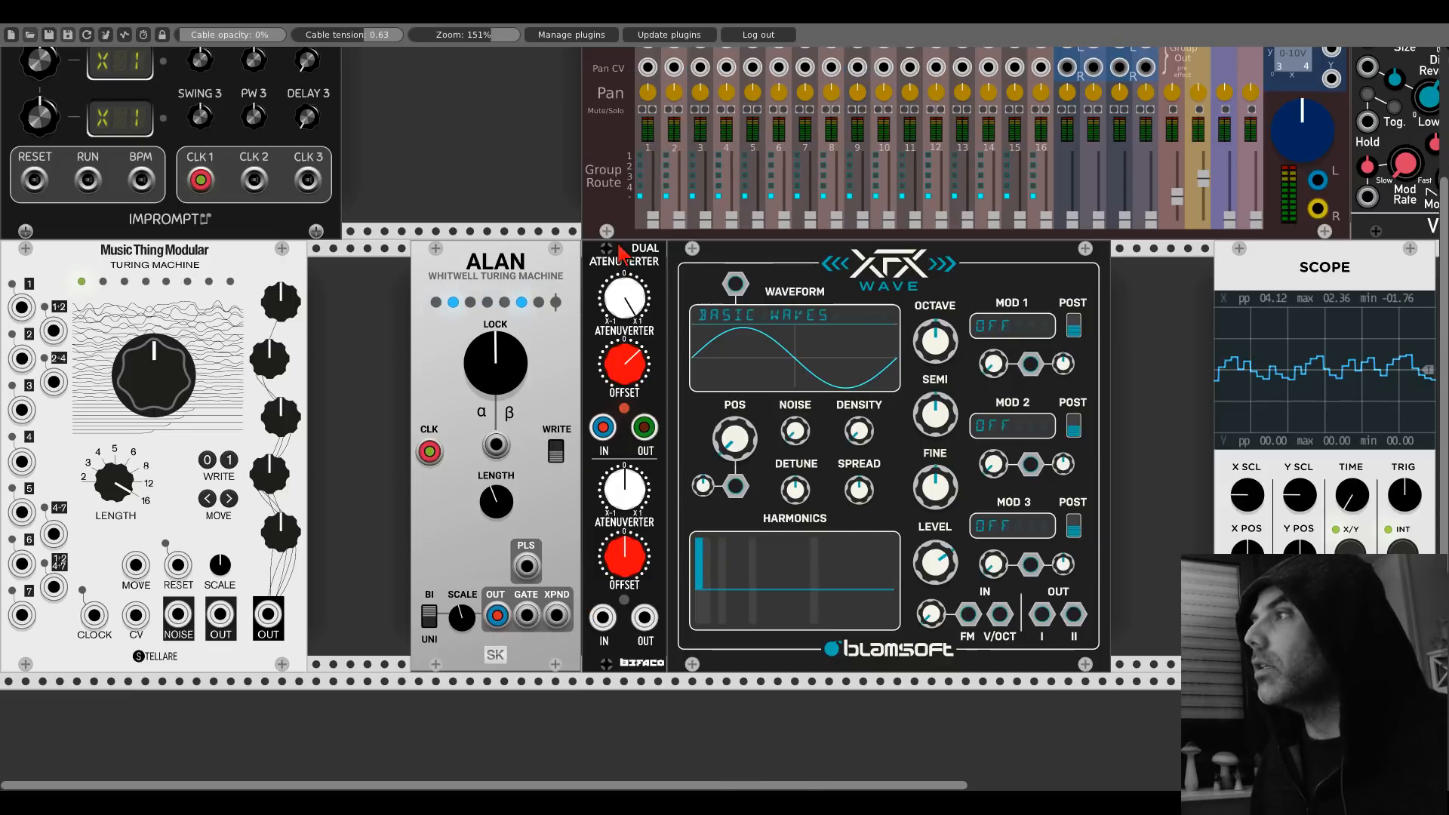
Step: Load the Viking wavetable in the XFX Wave and try its POS knob
left_click(750, 364)
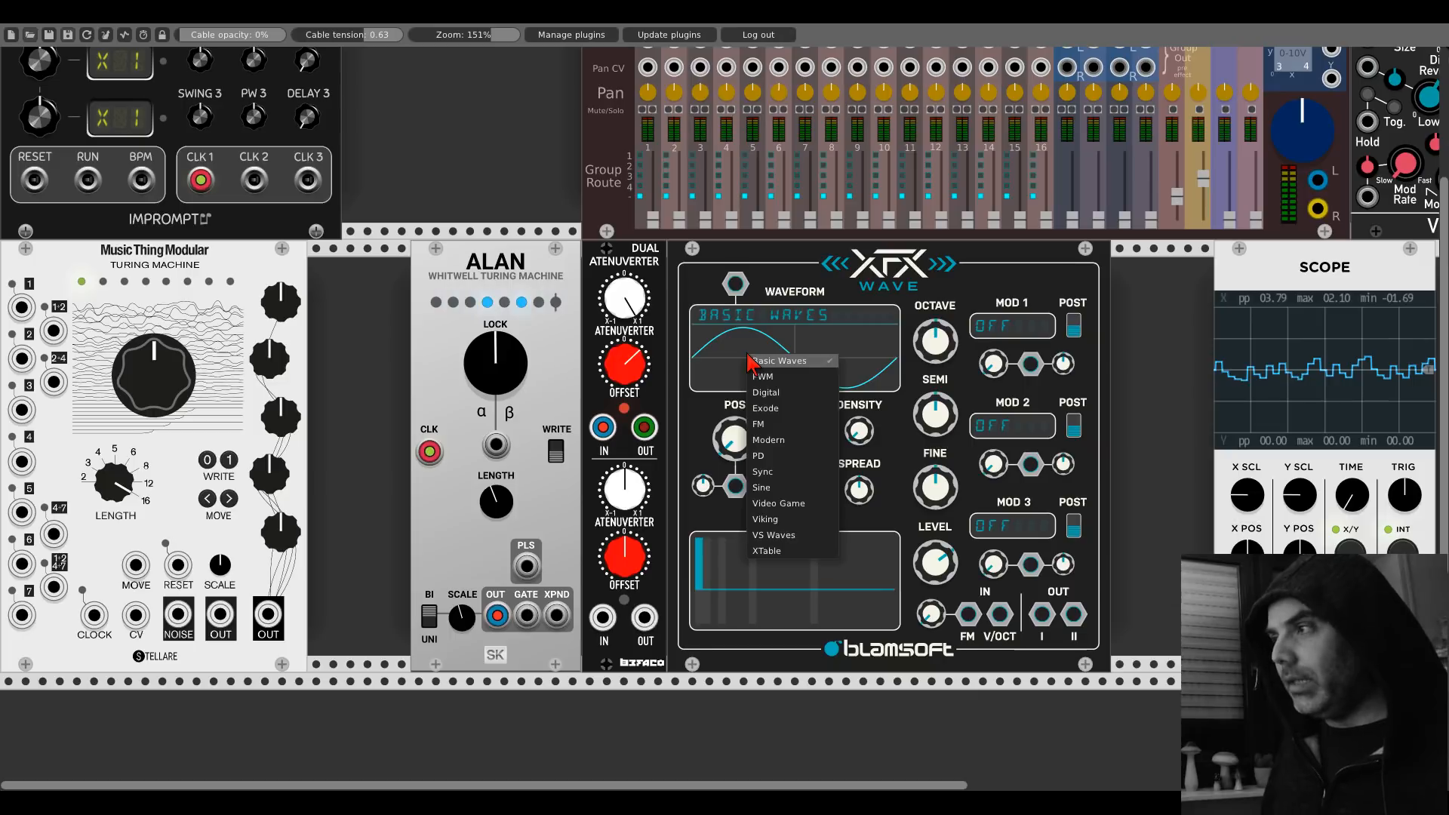
mouse_move(768, 456)
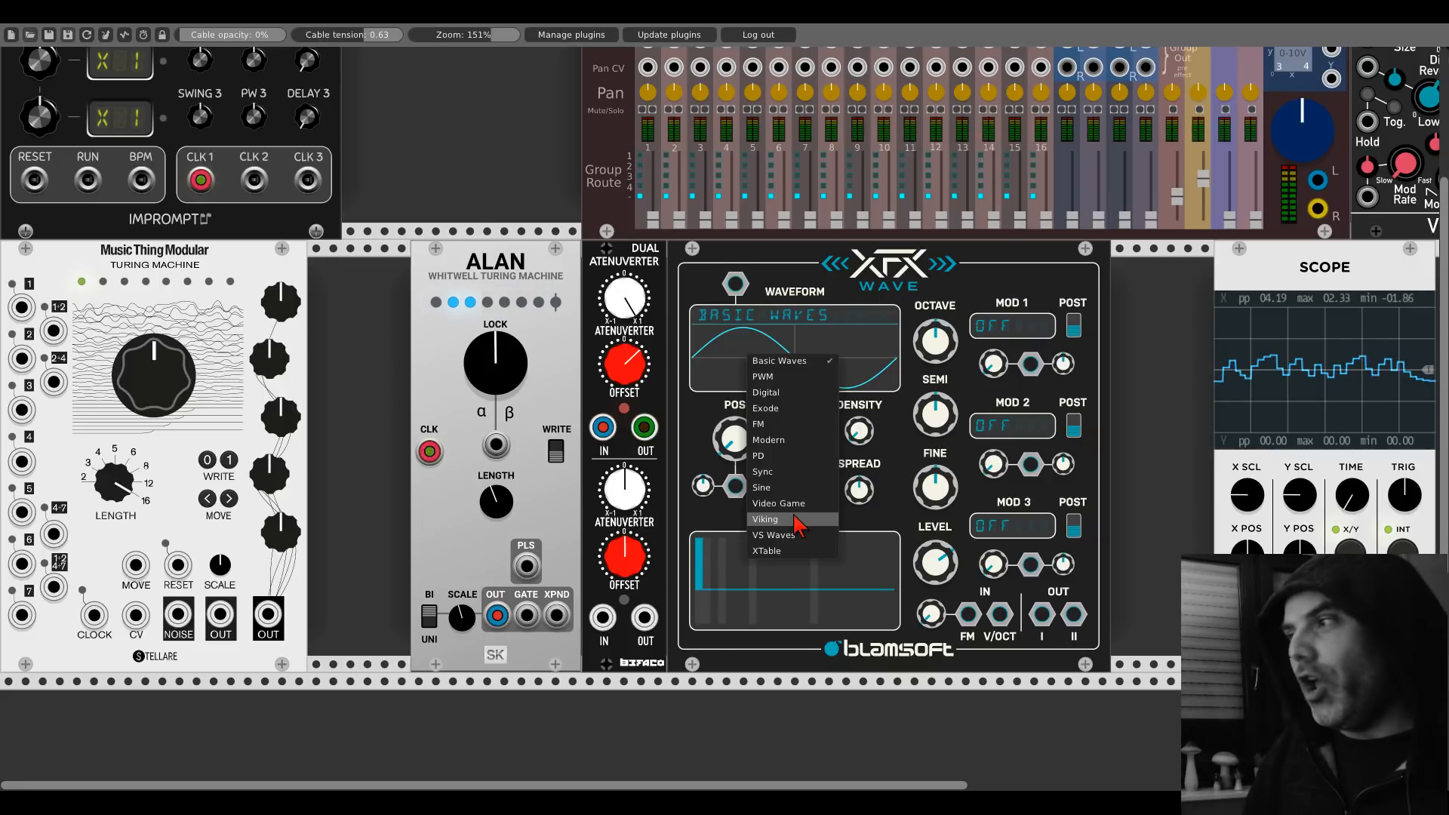
left_click(765, 519)
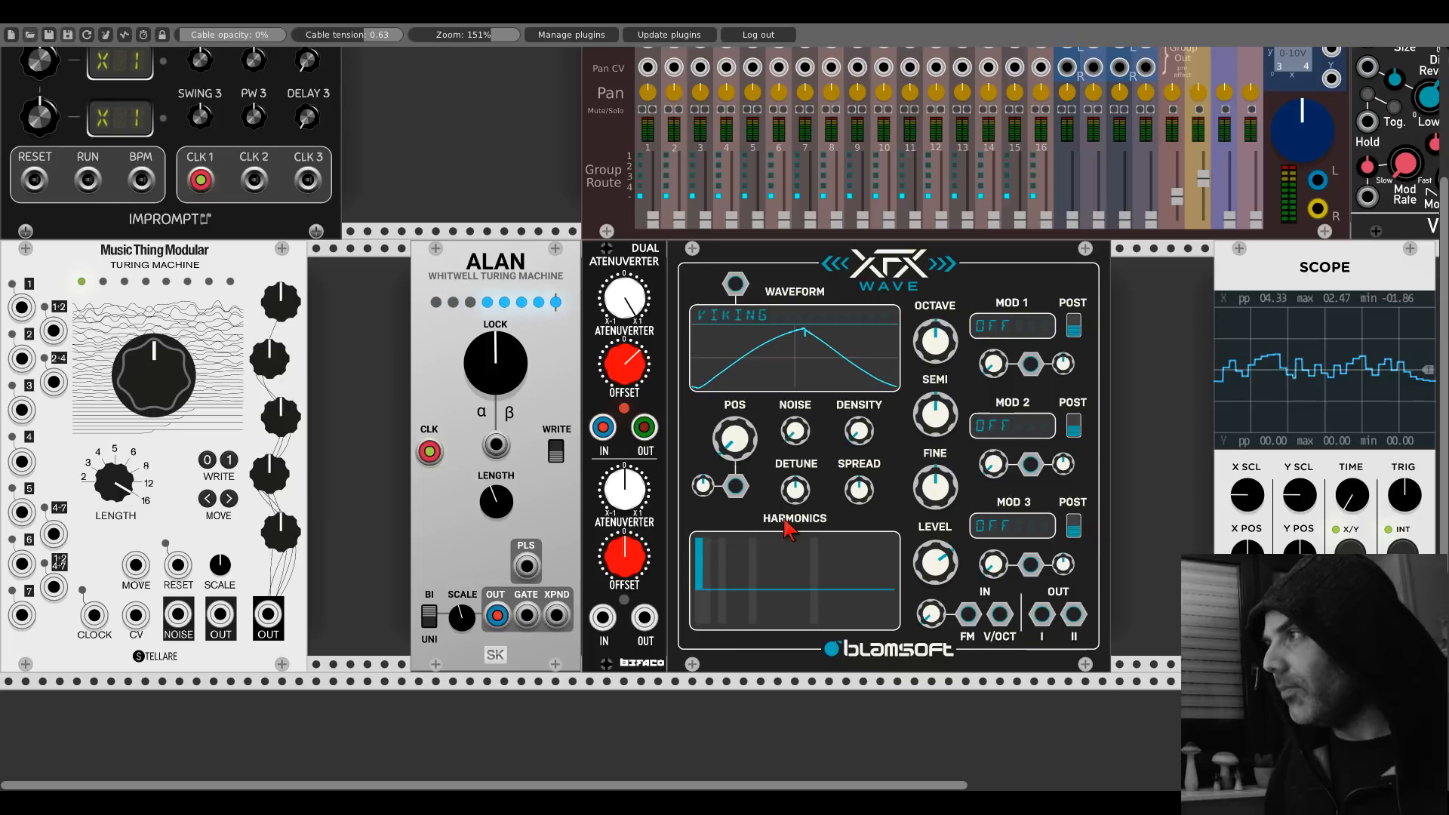
left_click_drag(740, 434, 740, 624)
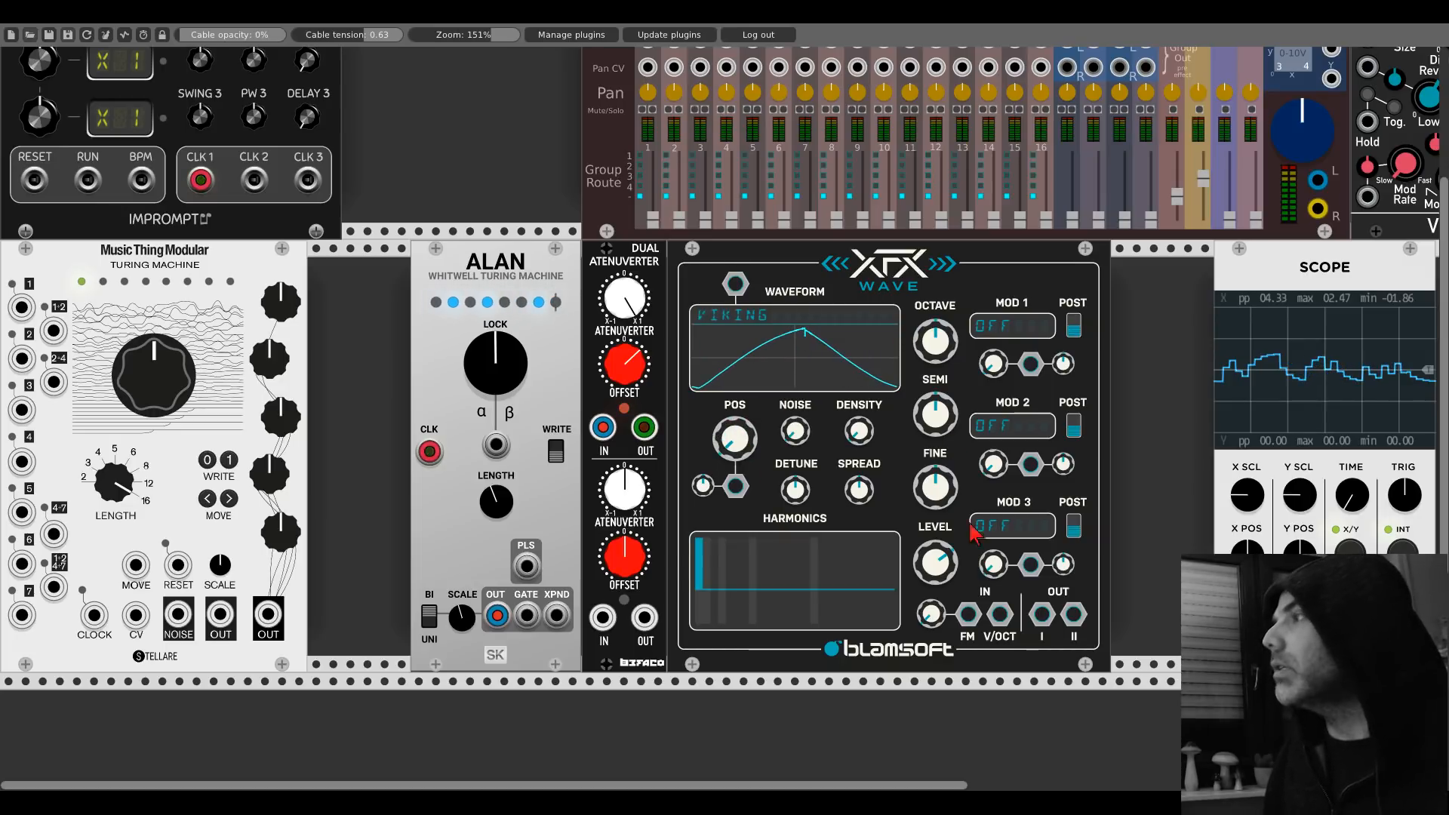
Step: Patch XFX Wave outputs I and II into the mixer's channel 1 L and R inputs and raise that channel's fader
scroll(1033, 604, "up", 6)
left_click_drag(1040, 615, 647, 80)
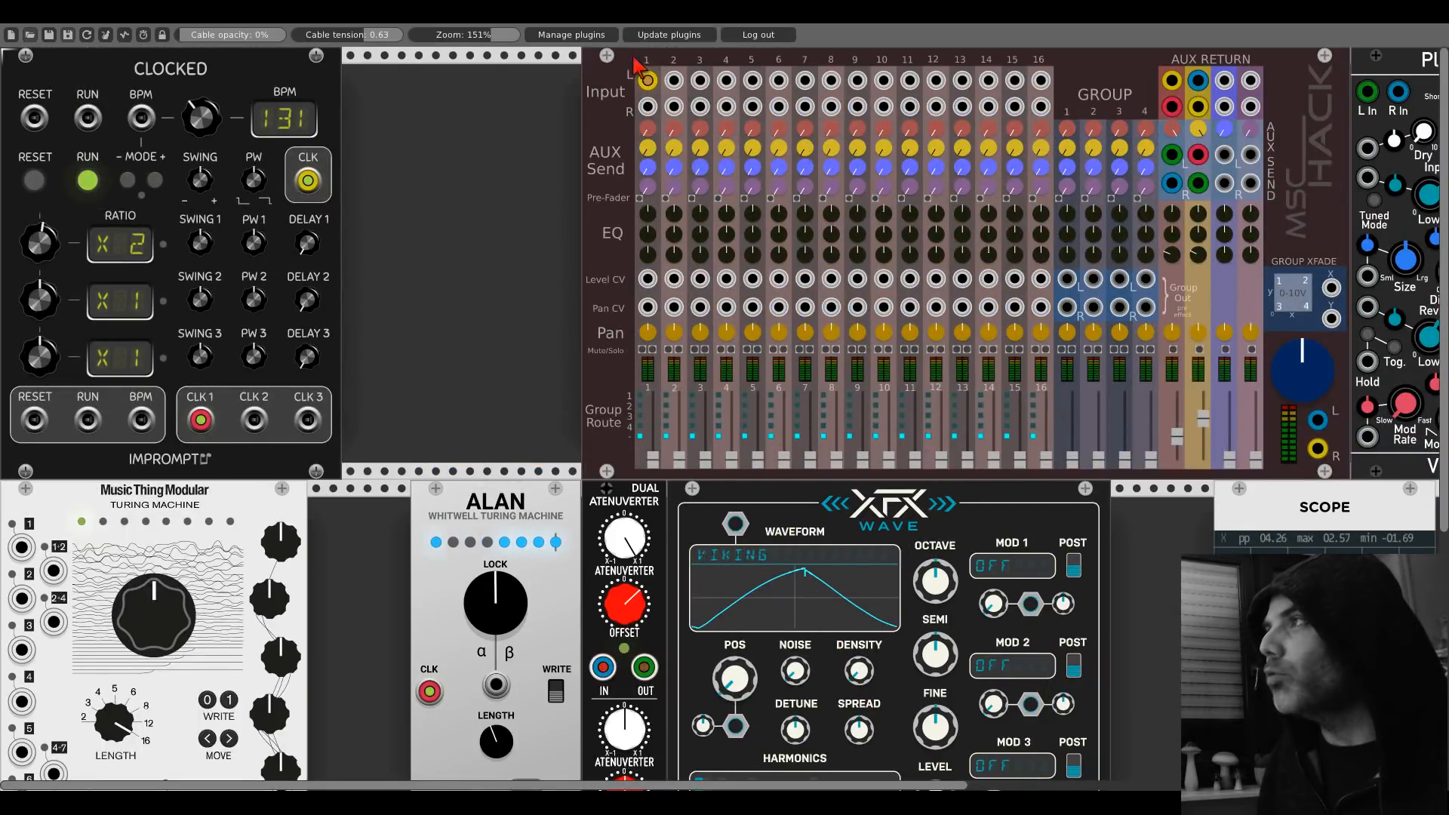
left_click_drag(648, 107, 1073, 589)
scroll(660, 135, "down", 7)
scroll(927, 510, "up", 5)
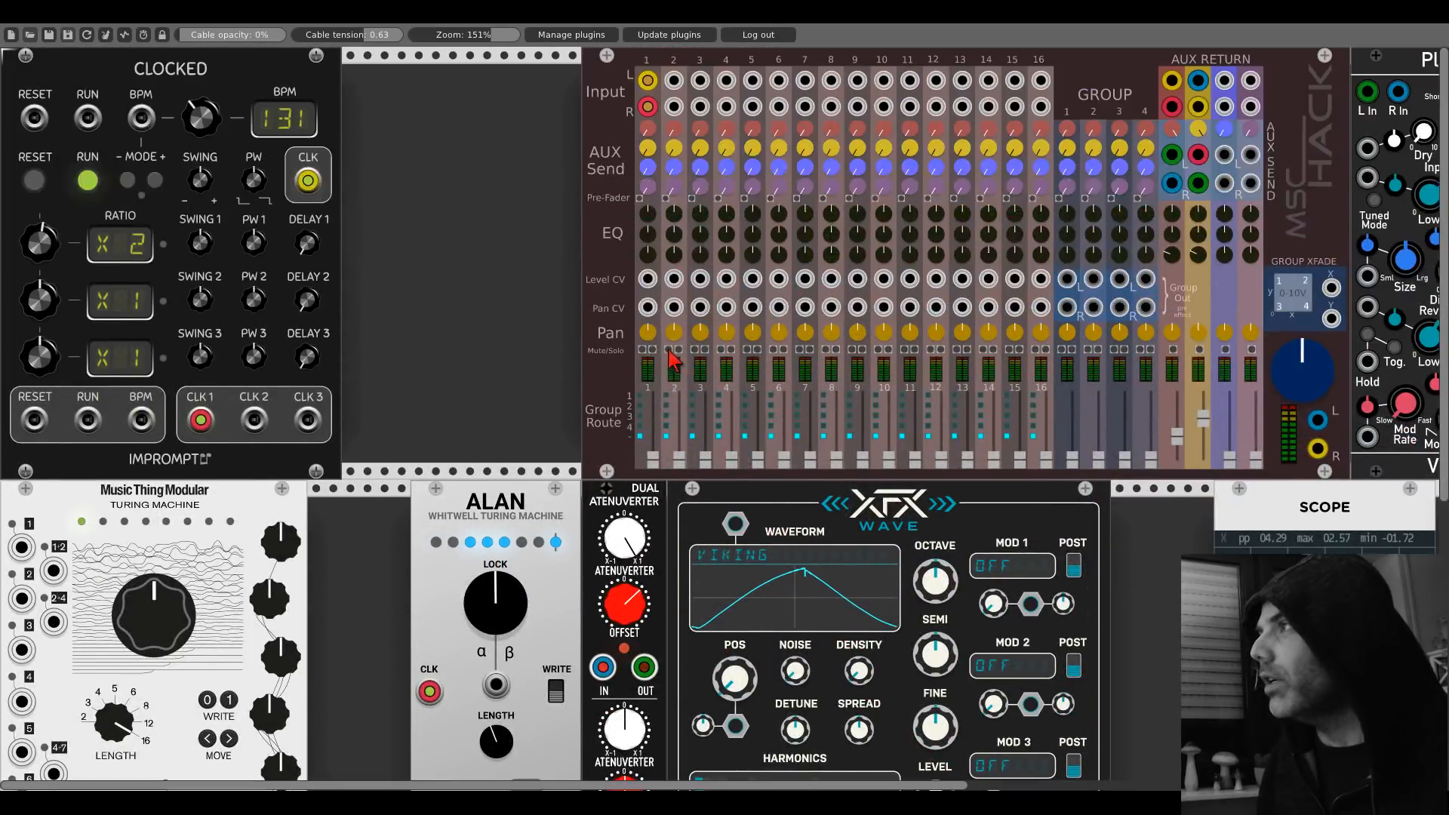
left_click_drag(652, 453, 652, 420)
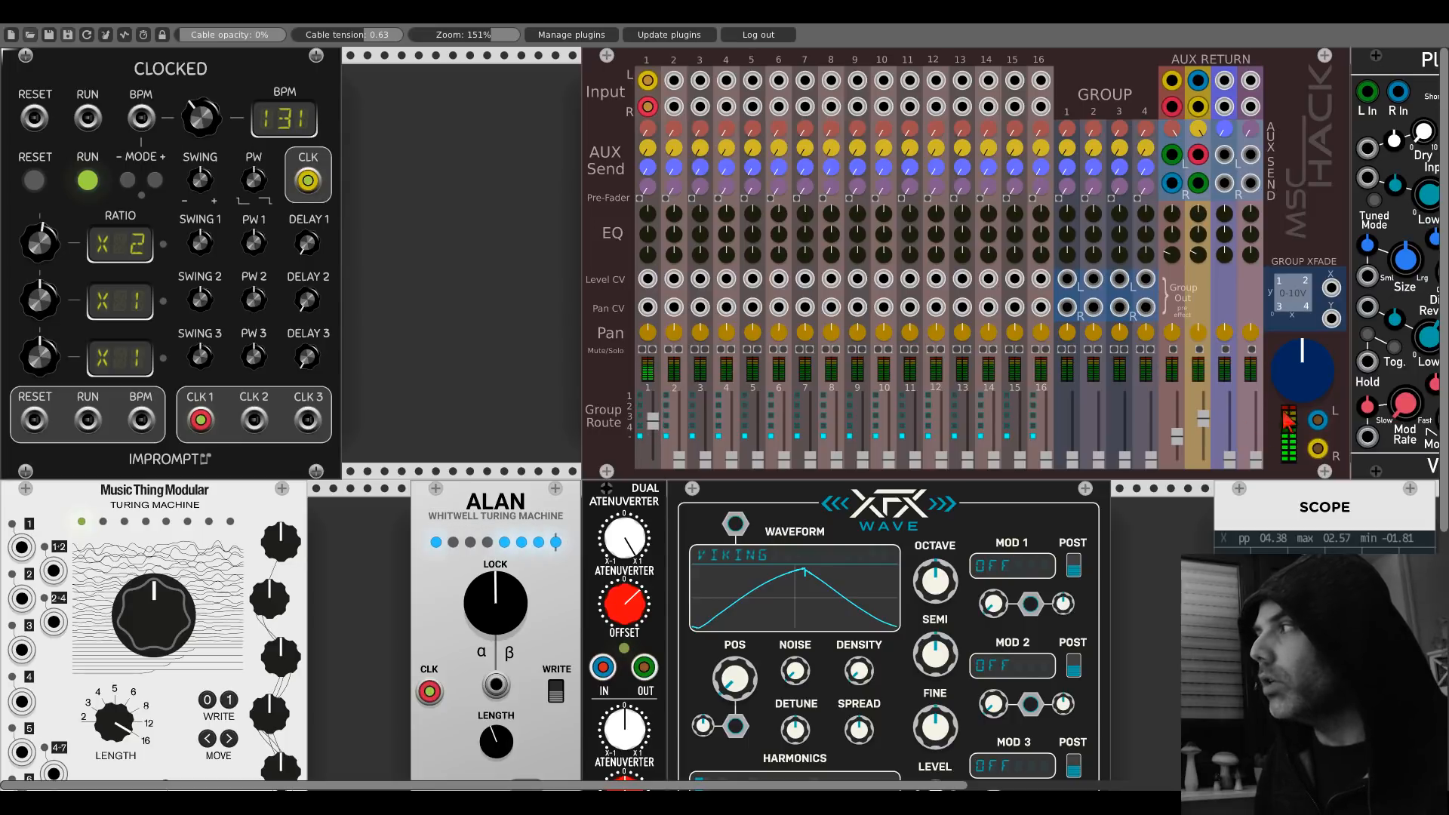
Step: Audition the Viking wavetable by sweeping the XFX Wave's POS knob and returning it to its starting position
scroll(991, 513, "down", 3)
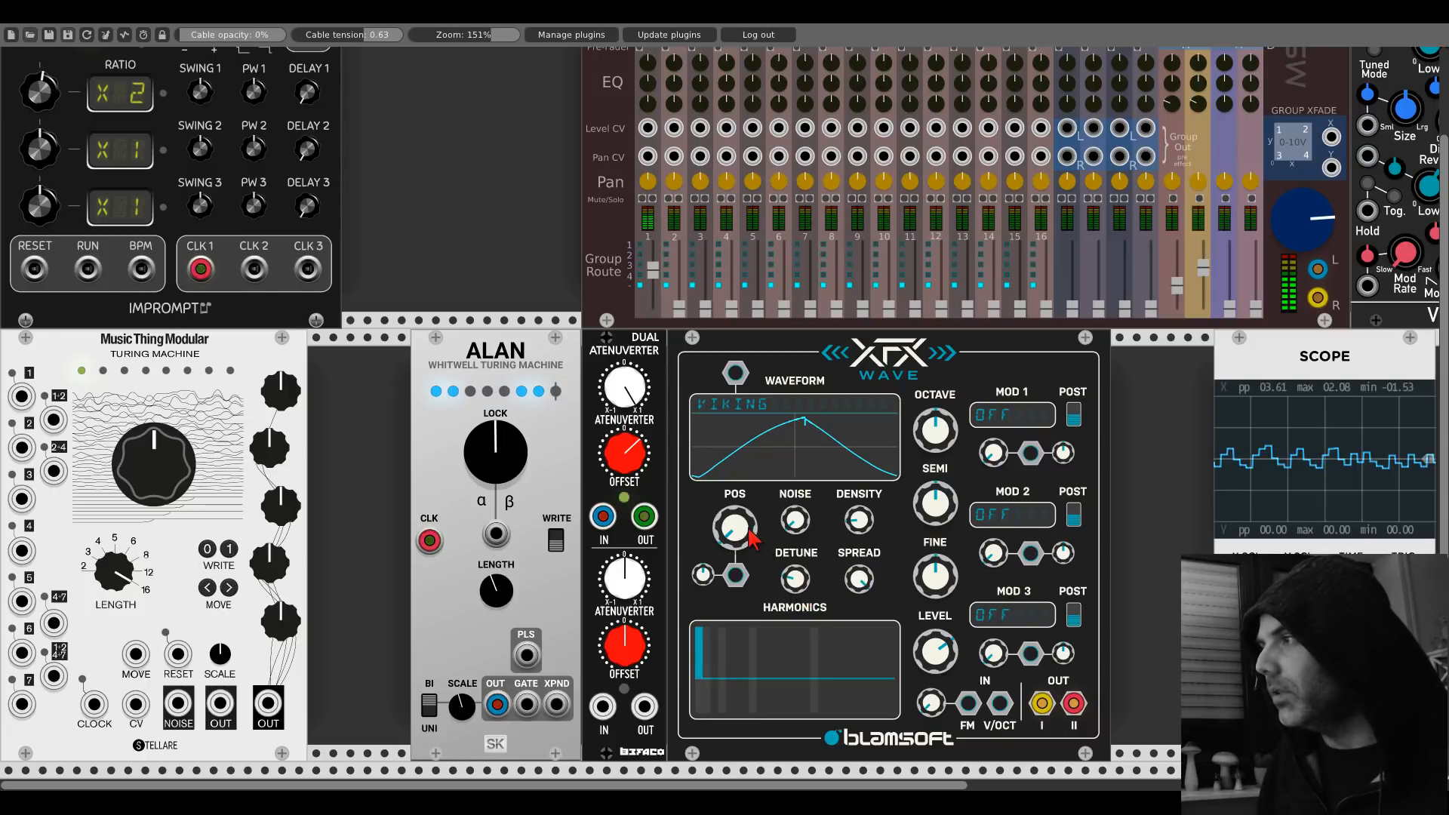
mouse_move(738, 530)
left_mouse_down()
mouse_move(738, 510)
mouse_move(738, 529)
left_mouse_up()
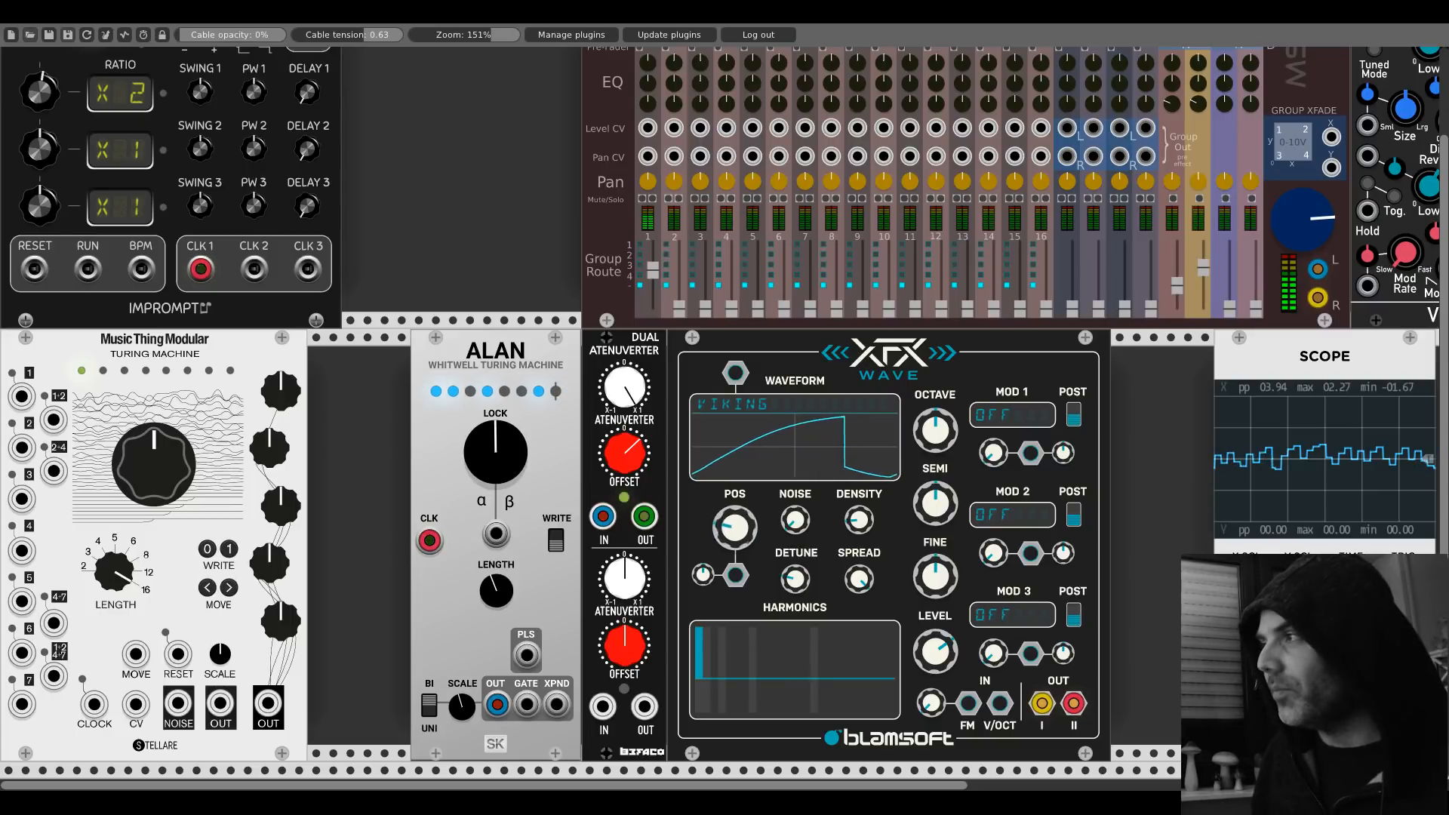
scroll(724, 407, "up", 3)
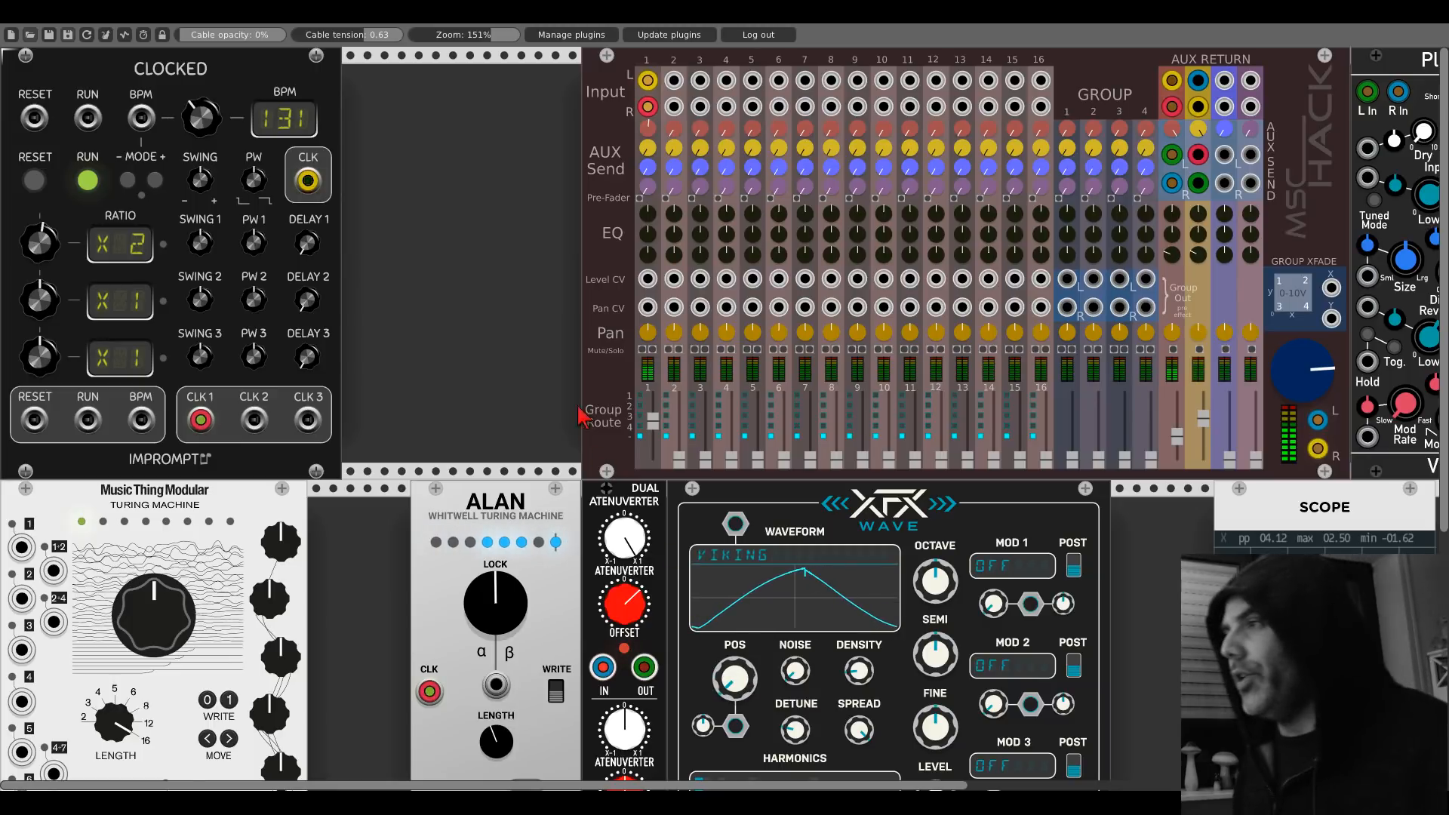
Step: Make room between the Dual Atenuverter and the XFX Wave and insert an ML_modules Quantum beside the atenuverter
scroll(573, 404, "down", 6)
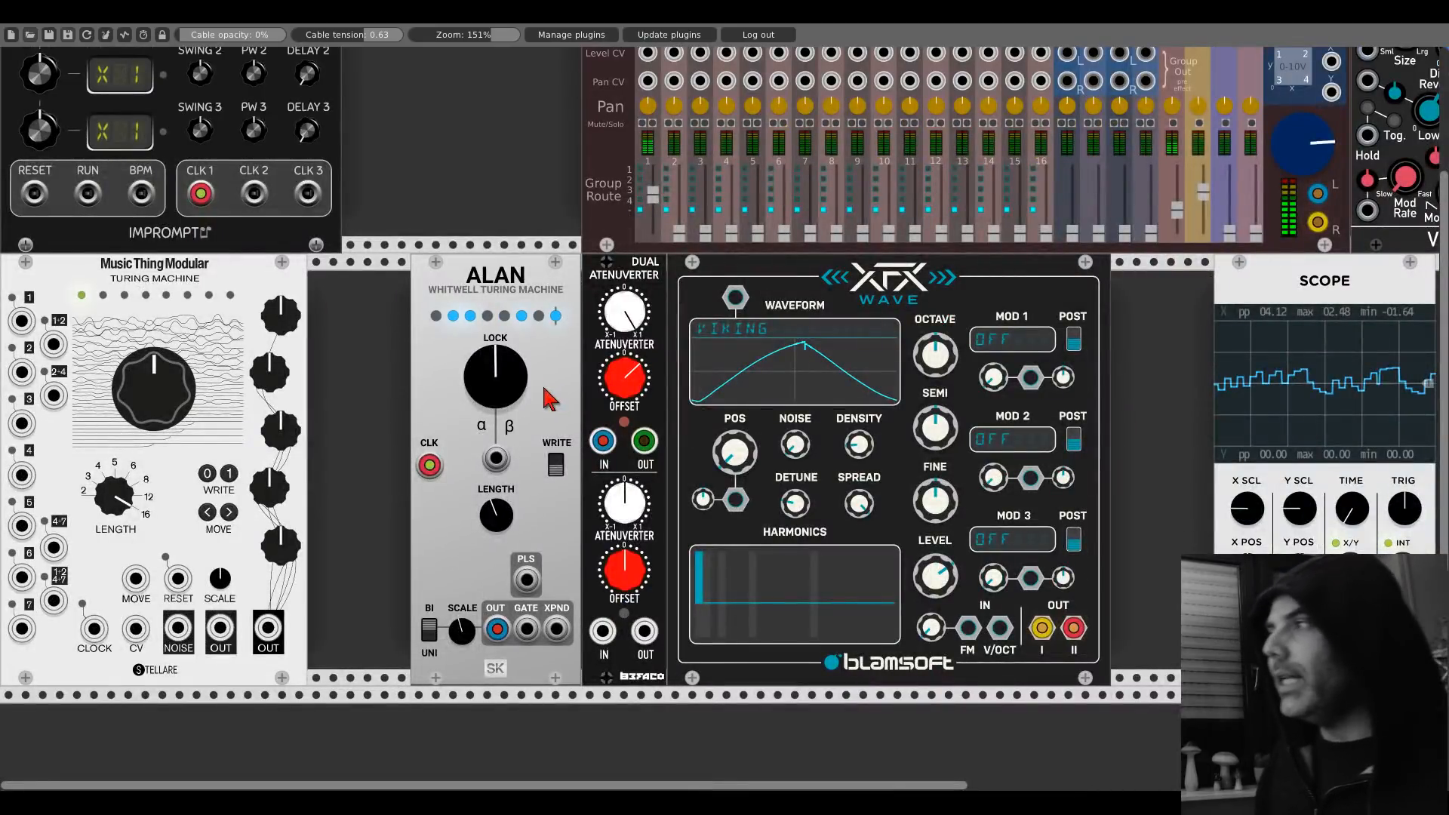
left_click_drag(709, 276, 811, 277)
left_click_drag(519, 298, 434, 298)
left_click_drag(620, 279, 532, 279)
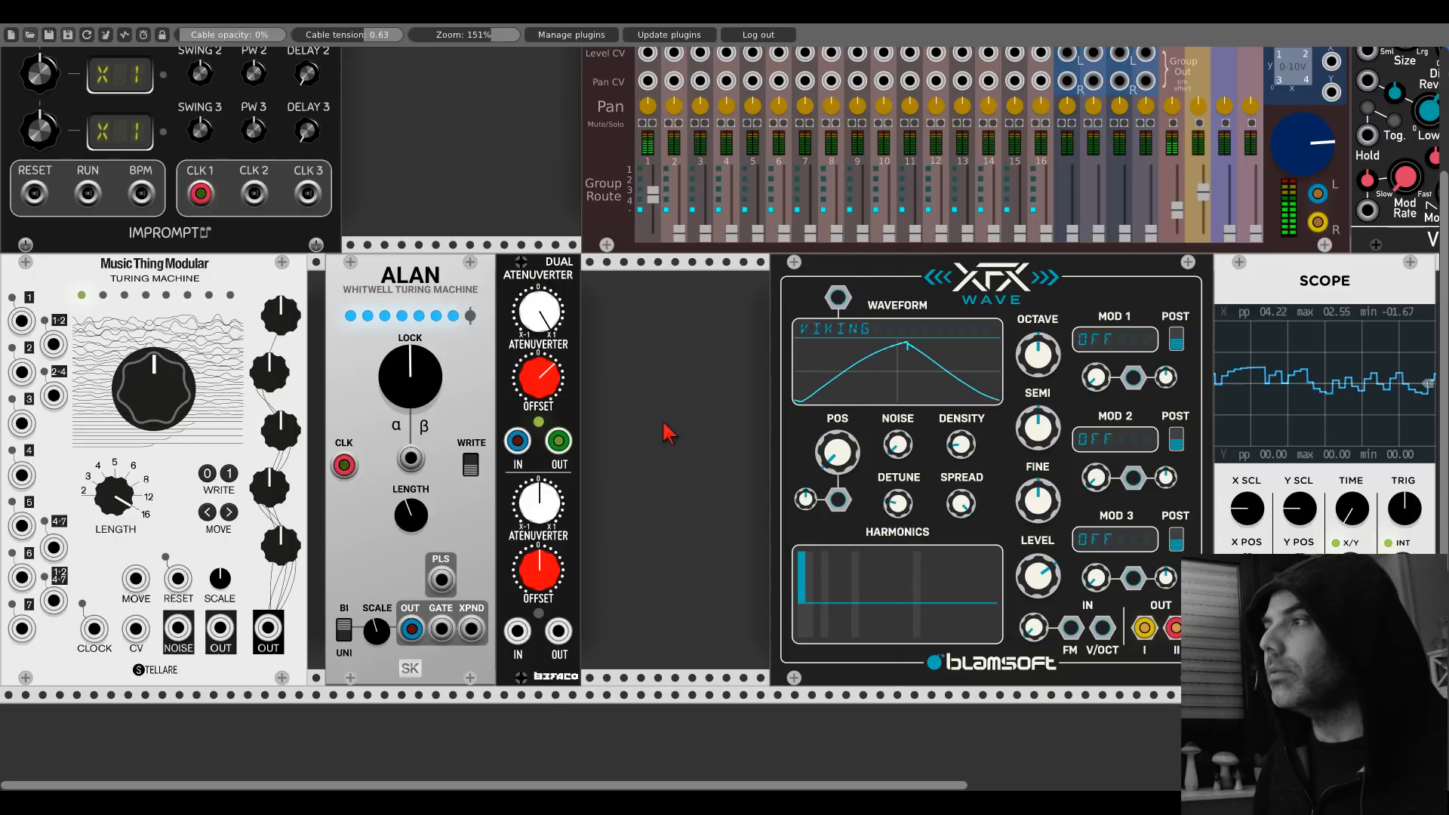
right_click(666, 432)
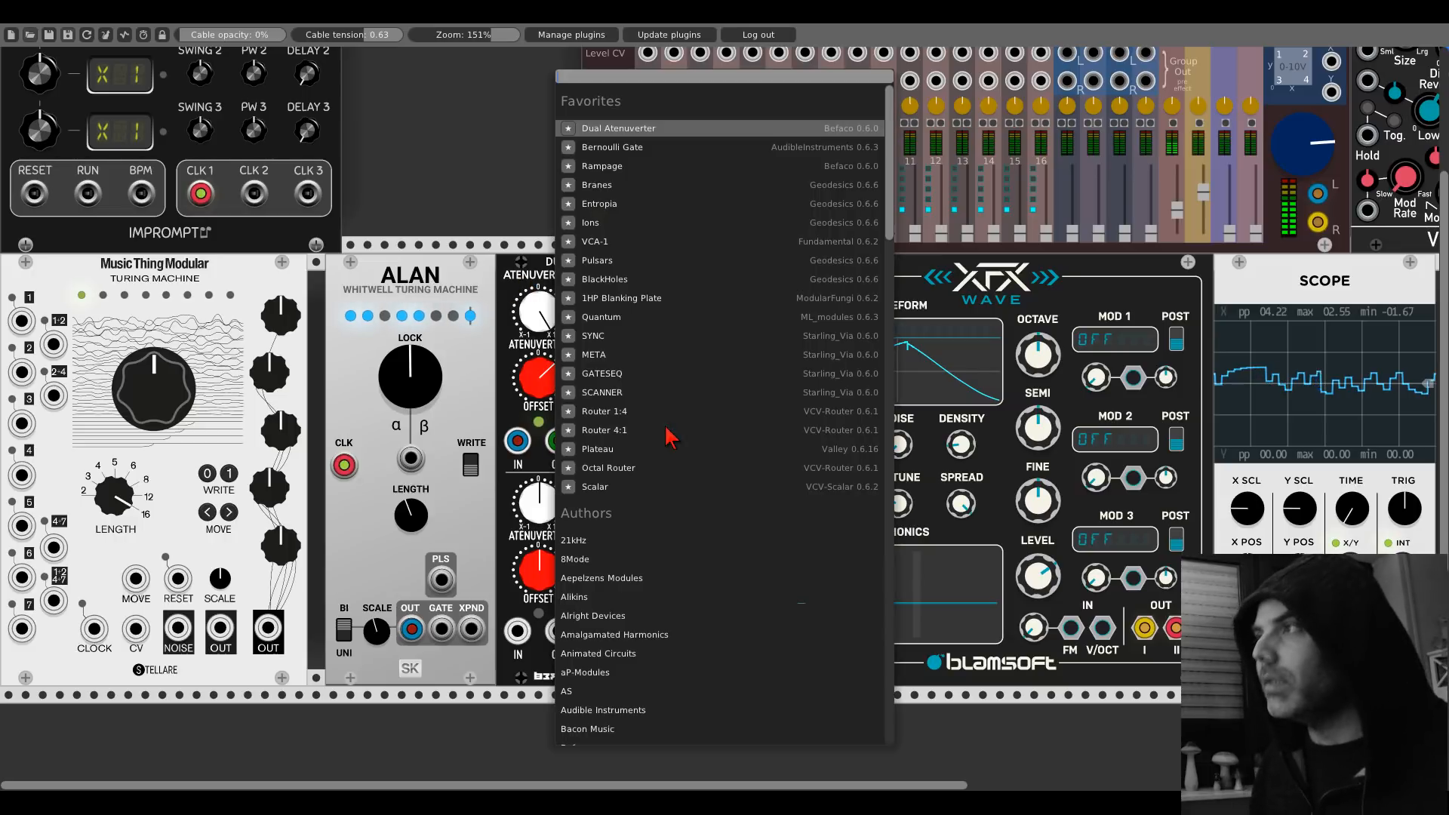
left_click(620, 321)
left_click_drag(620, 323, 624, 298)
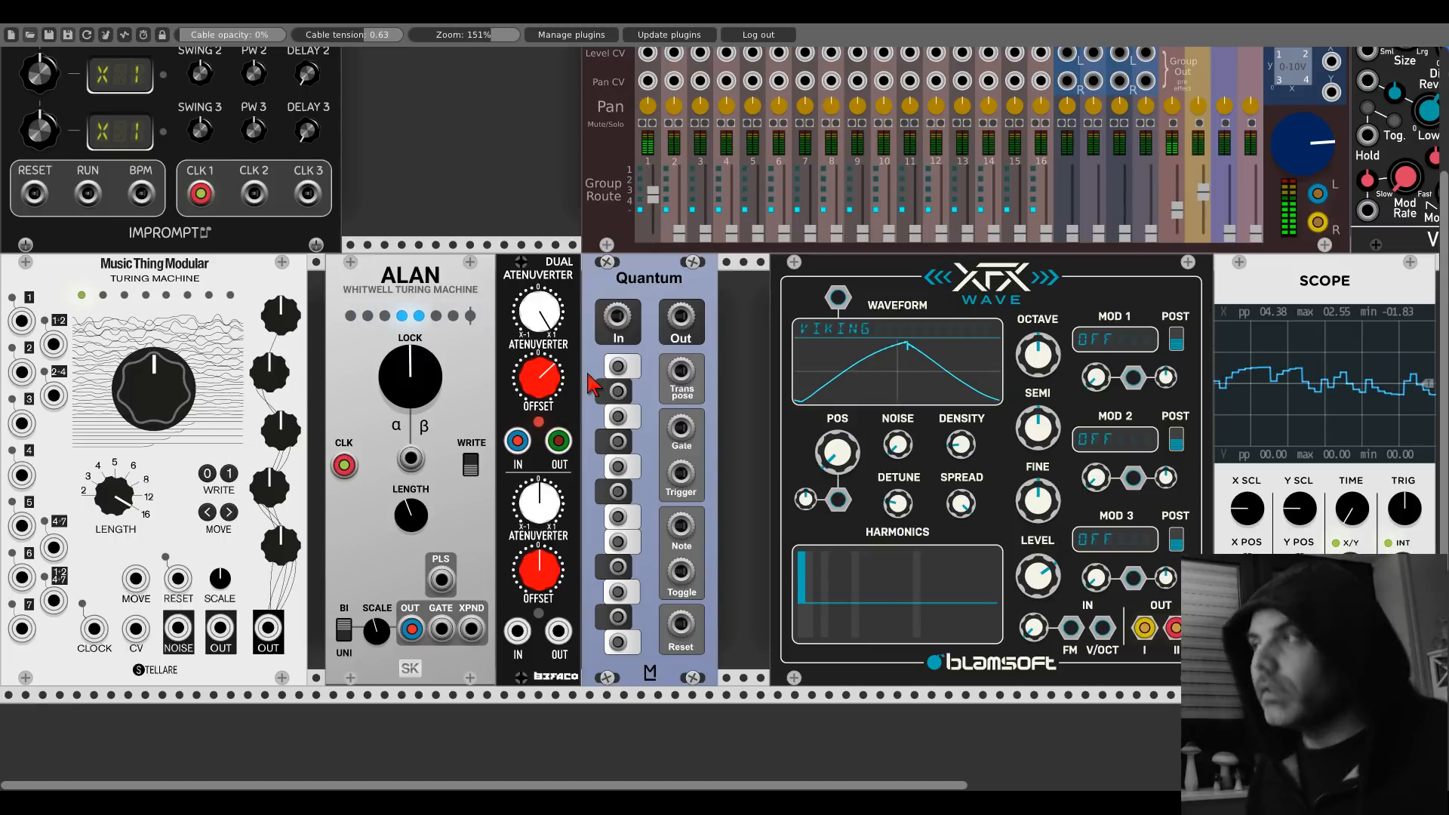
Step: Patch the Dual Atenuverter's first OUT into Quantum's In, and Quantum's Out into the XFX Wave's V/OCT input
mouse_move(819, 457)
left_mouse_down()
mouse_move(818, 409)
mouse_move(819, 433)
left_mouse_up()
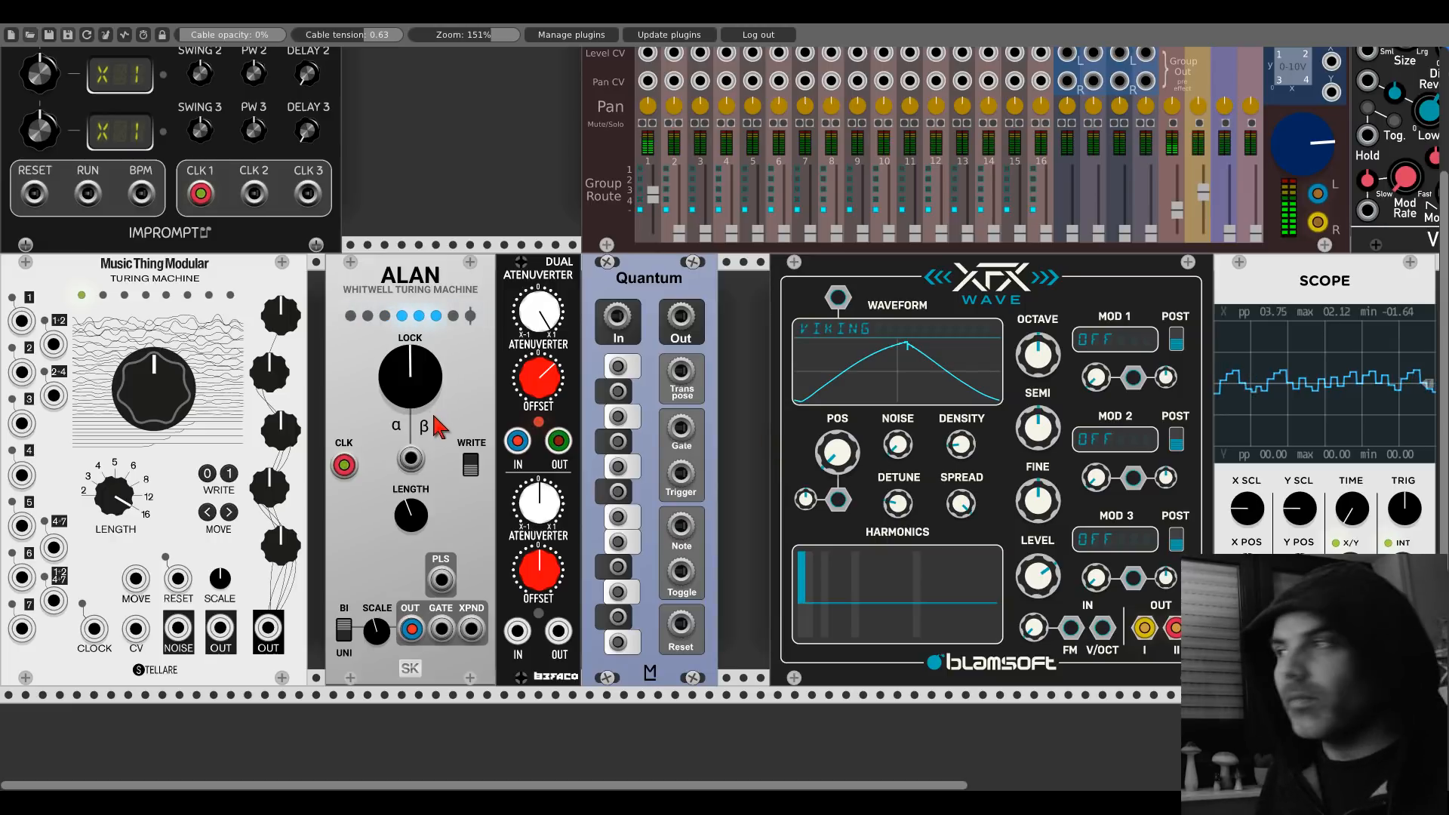
mouse_move(559, 439)
left_mouse_down()
mouse_move(680, 317)
mouse_move(558, 443)
left_mouse_up()
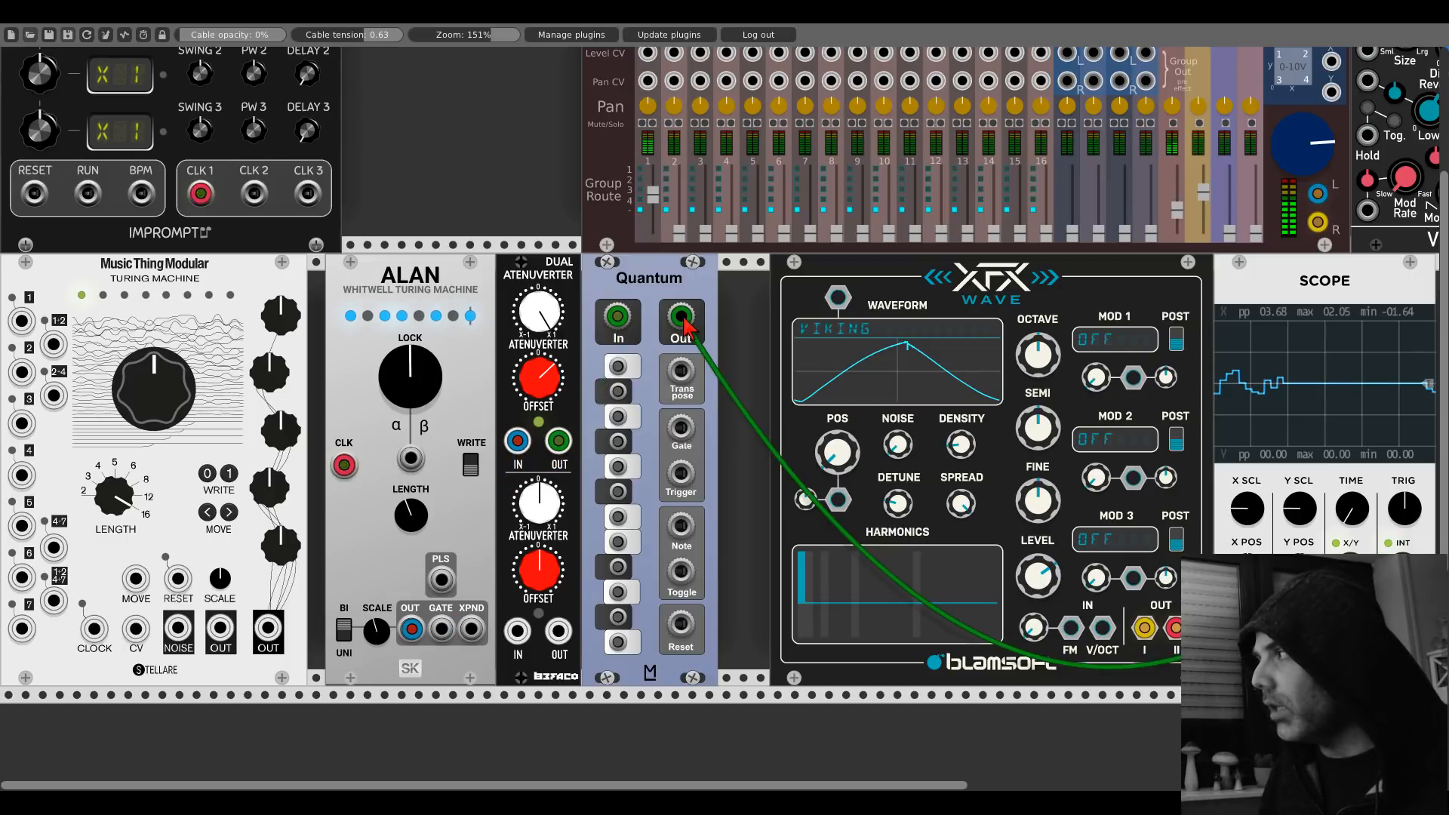
left_click_drag(691, 330, 1102, 627)
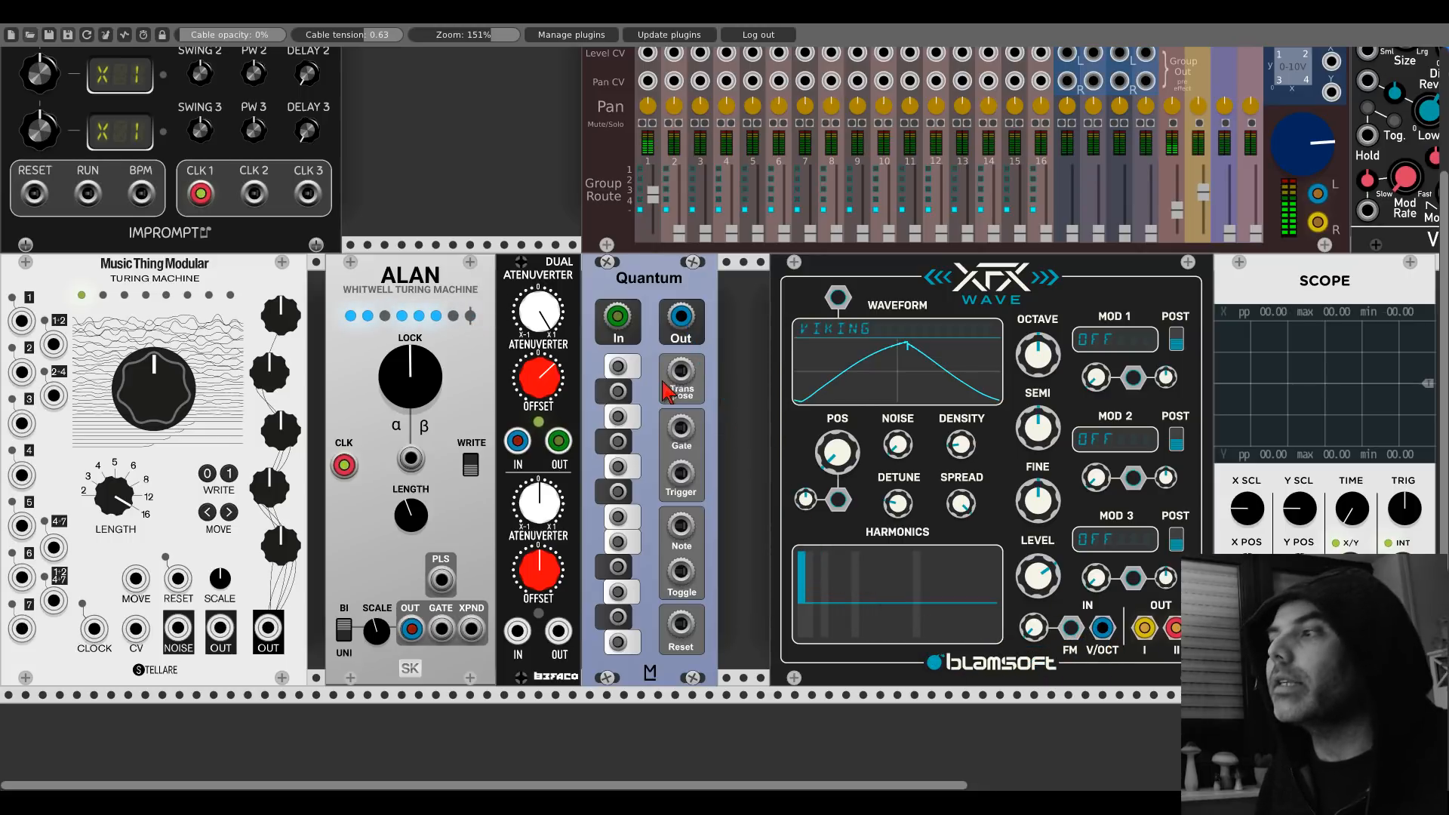
Step: Enable the notes D, F and A on Quantum and patch its Out into the Scope's X IN
left_click(619, 593)
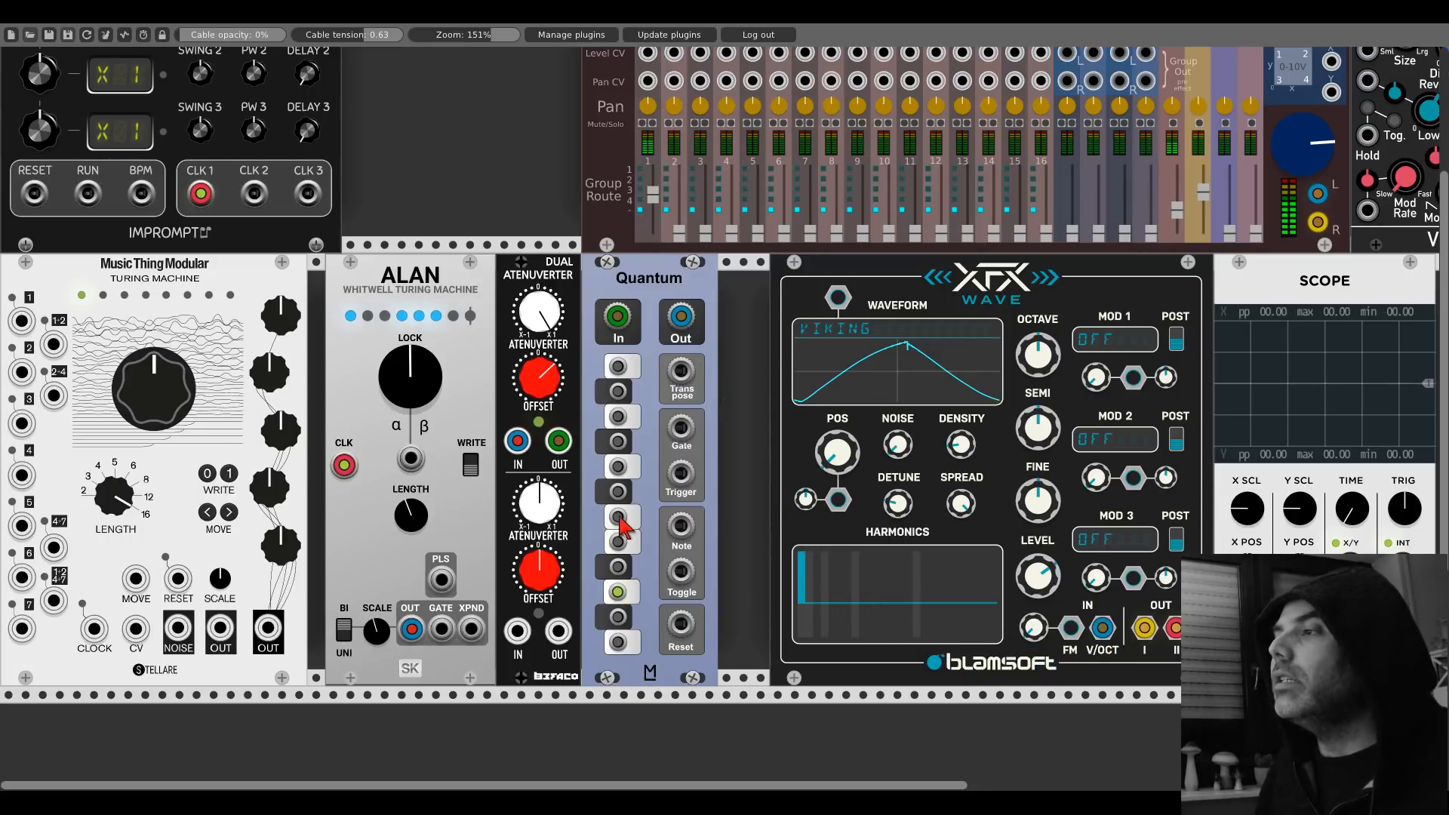
left_click(618, 517)
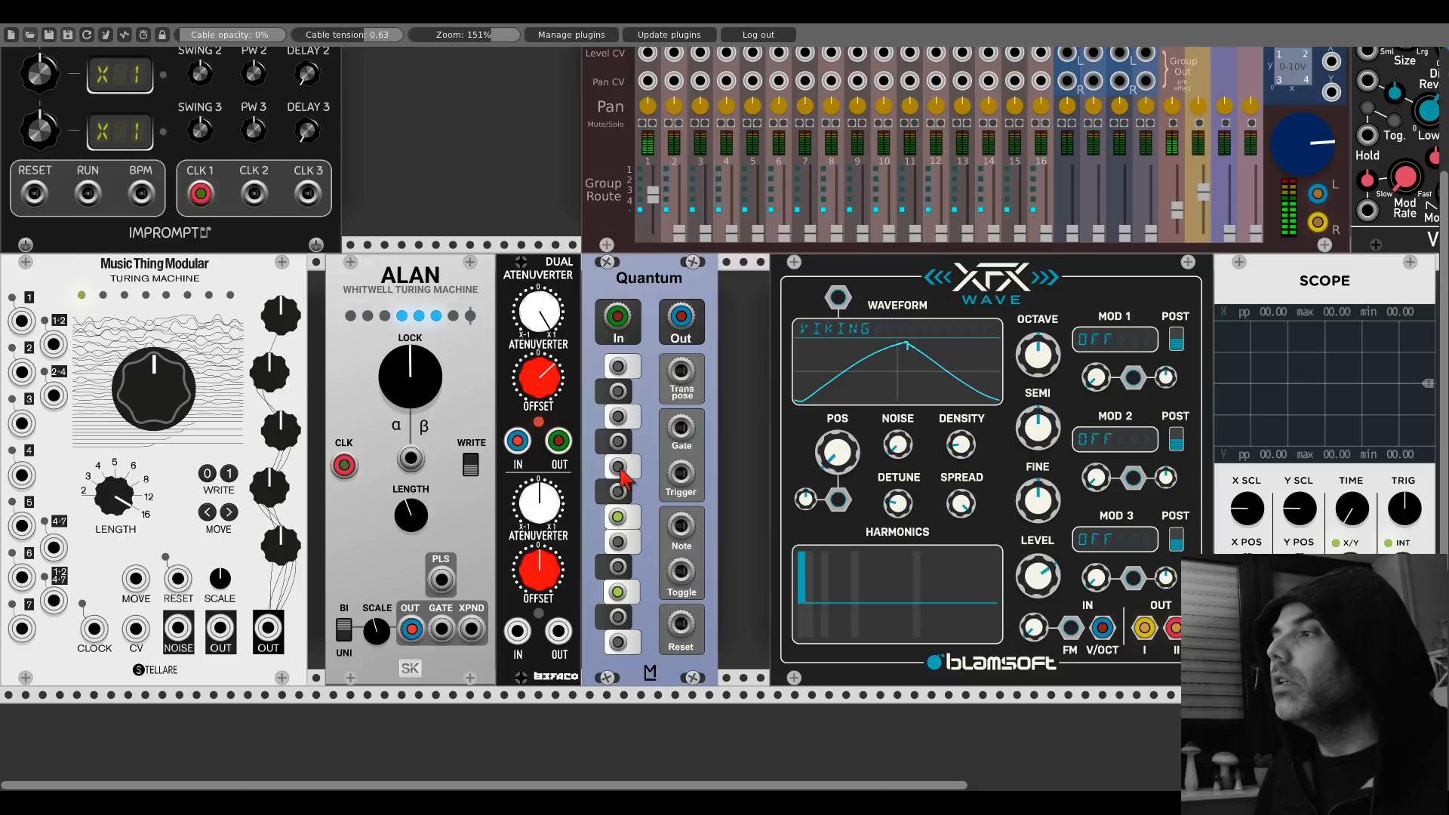
left_click(618, 416)
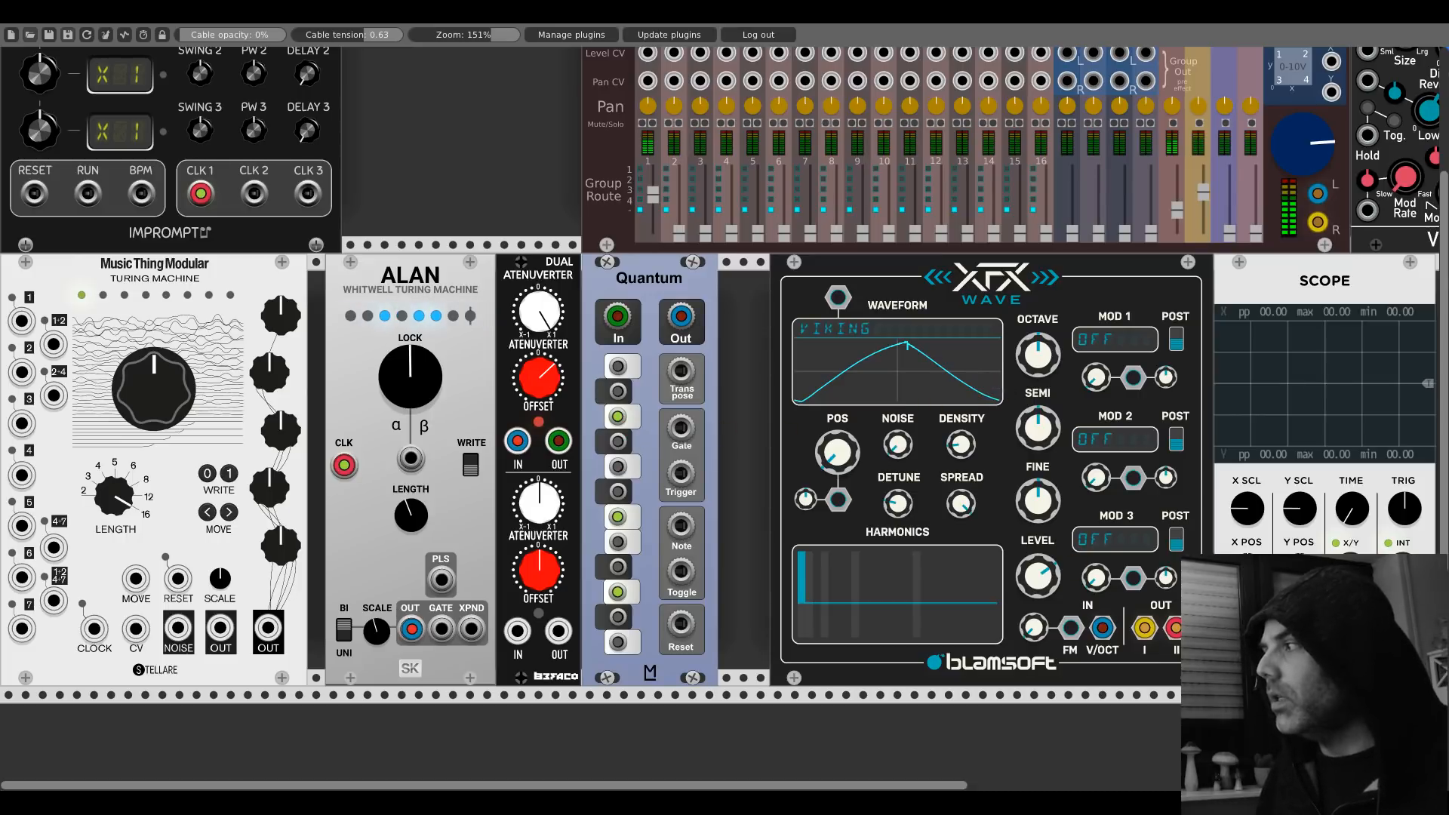
left_click_drag(1244, 632, 682, 316)
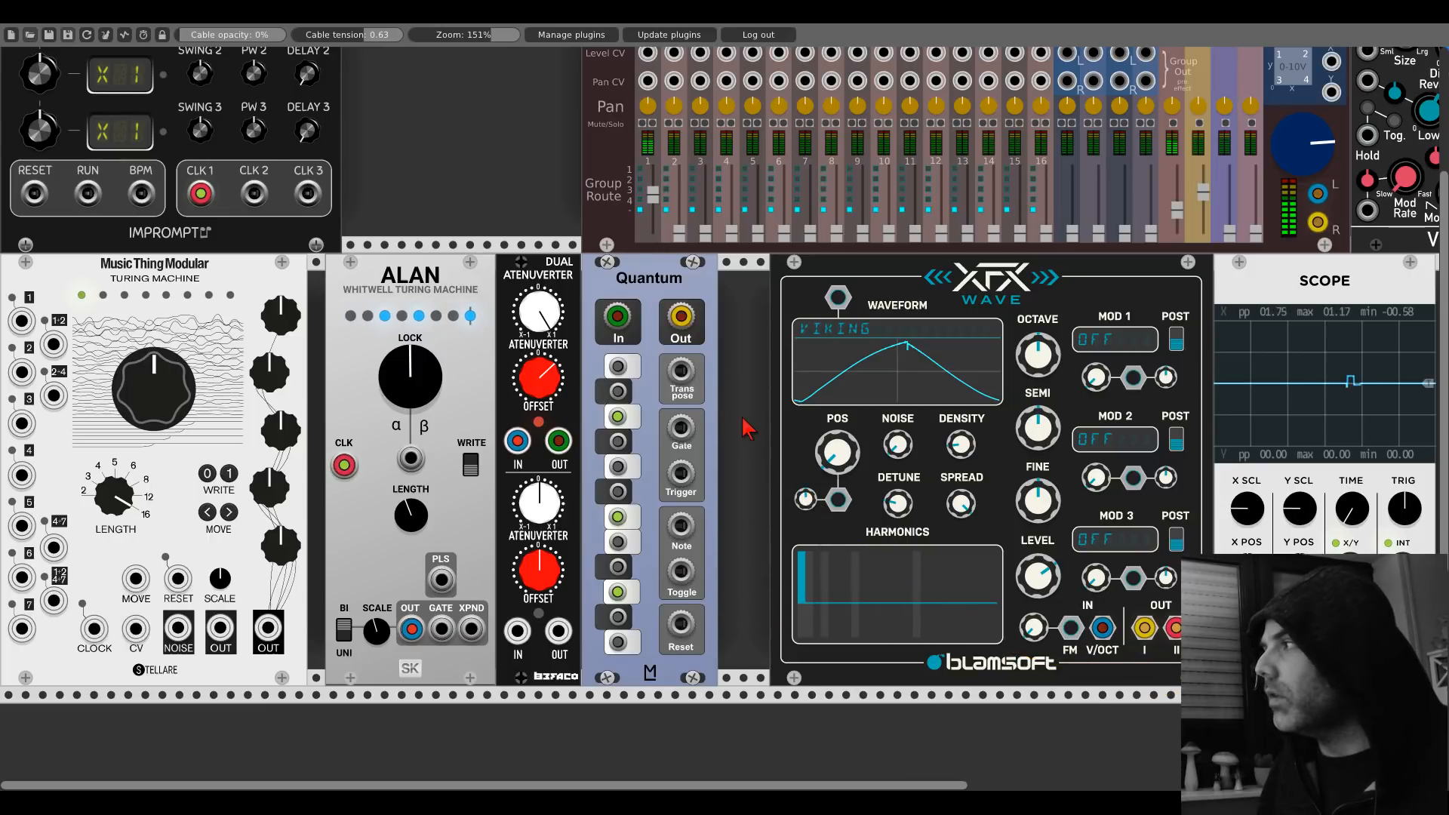
Step: Set the cable opacity to 70% so the patch cables are drawn over the modules
left_click_drag(747, 428, 594, 434)
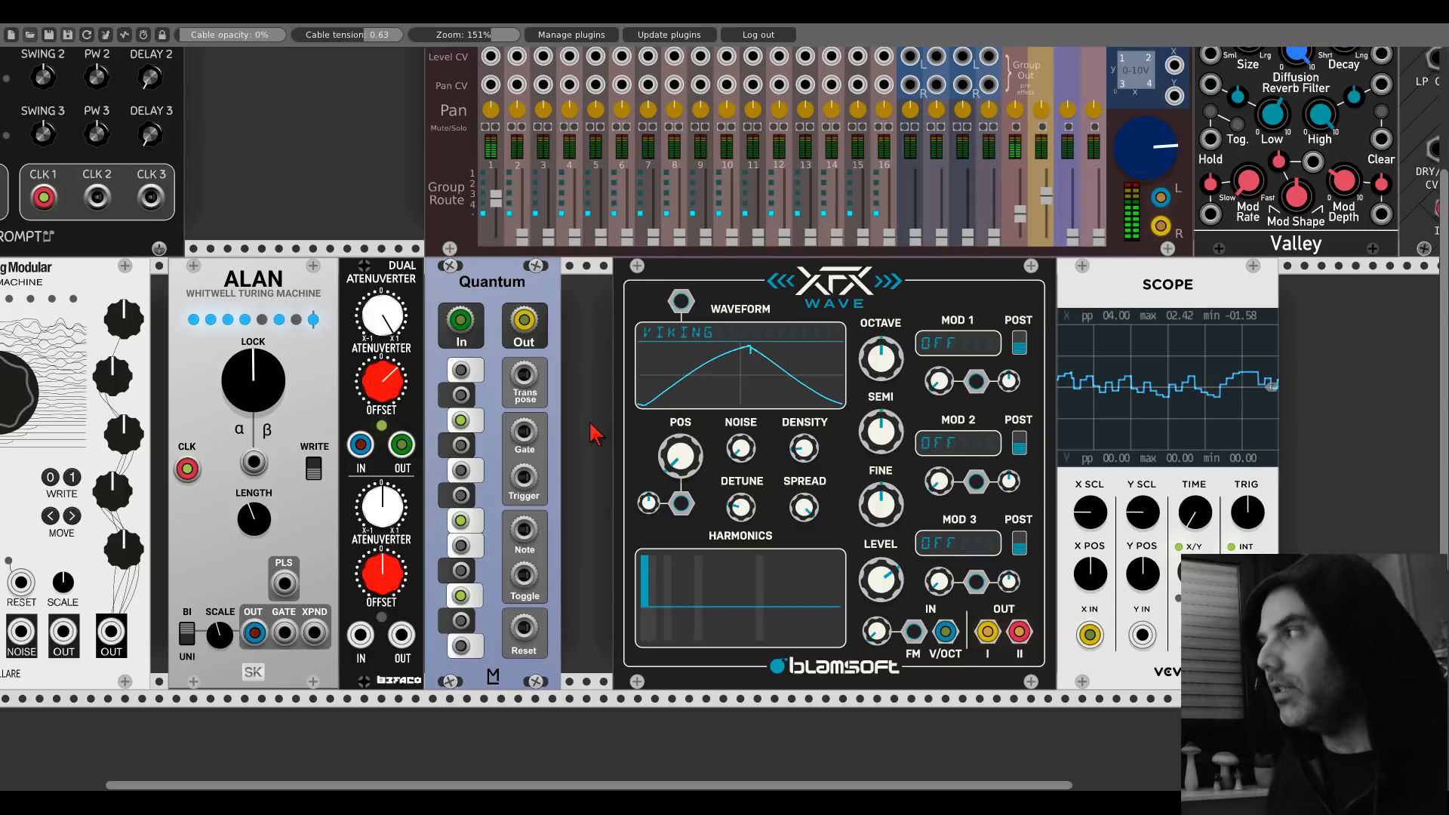
mouse_move(662, 458)
left_mouse_down()
mouse_move(663, 436)
mouse_move(662, 449)
left_mouse_up()
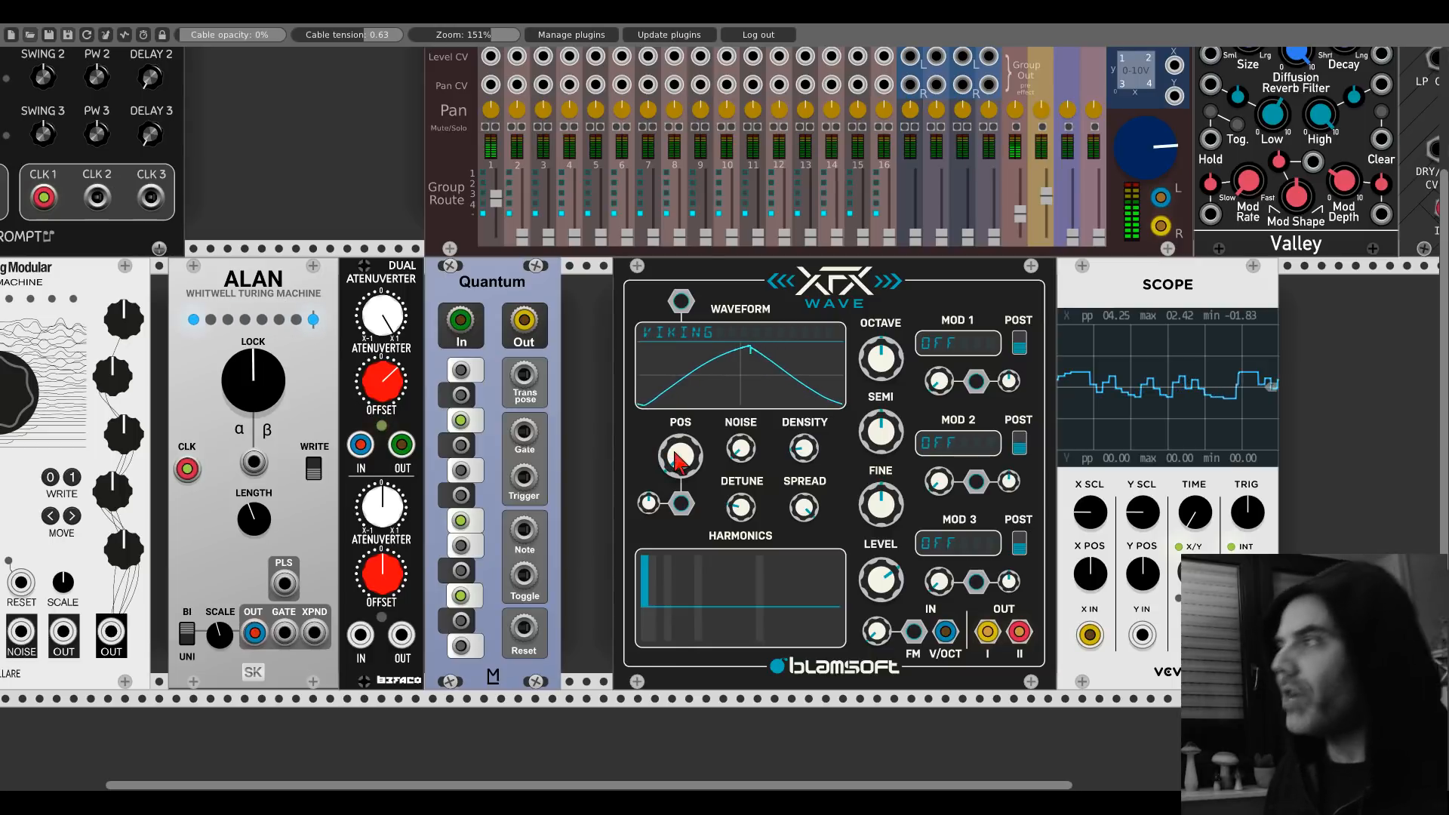
left_click_drag(596, 385, 744, 345)
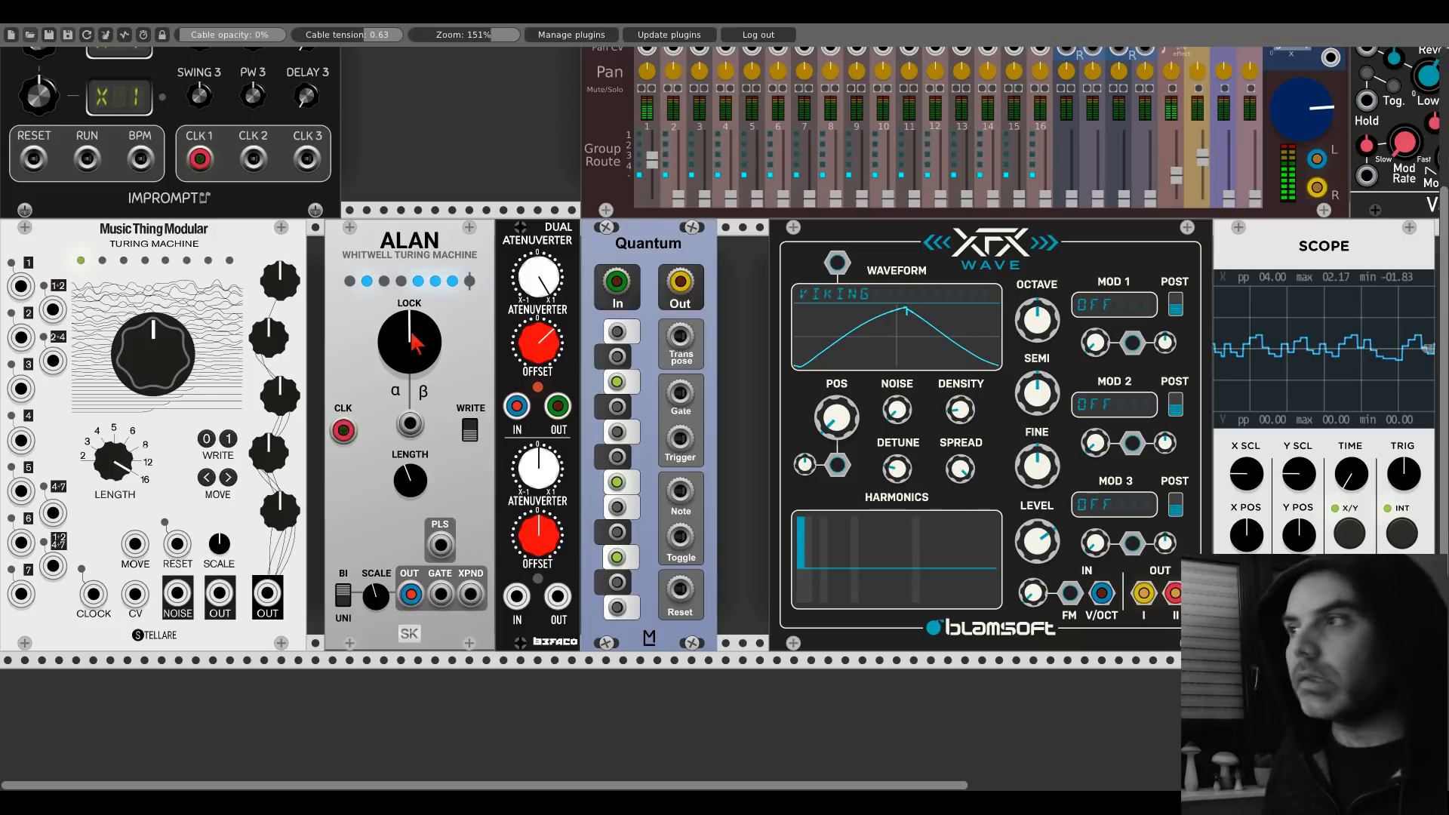
double_click(249, 42)
left_click_drag(249, 41, 269, 41)
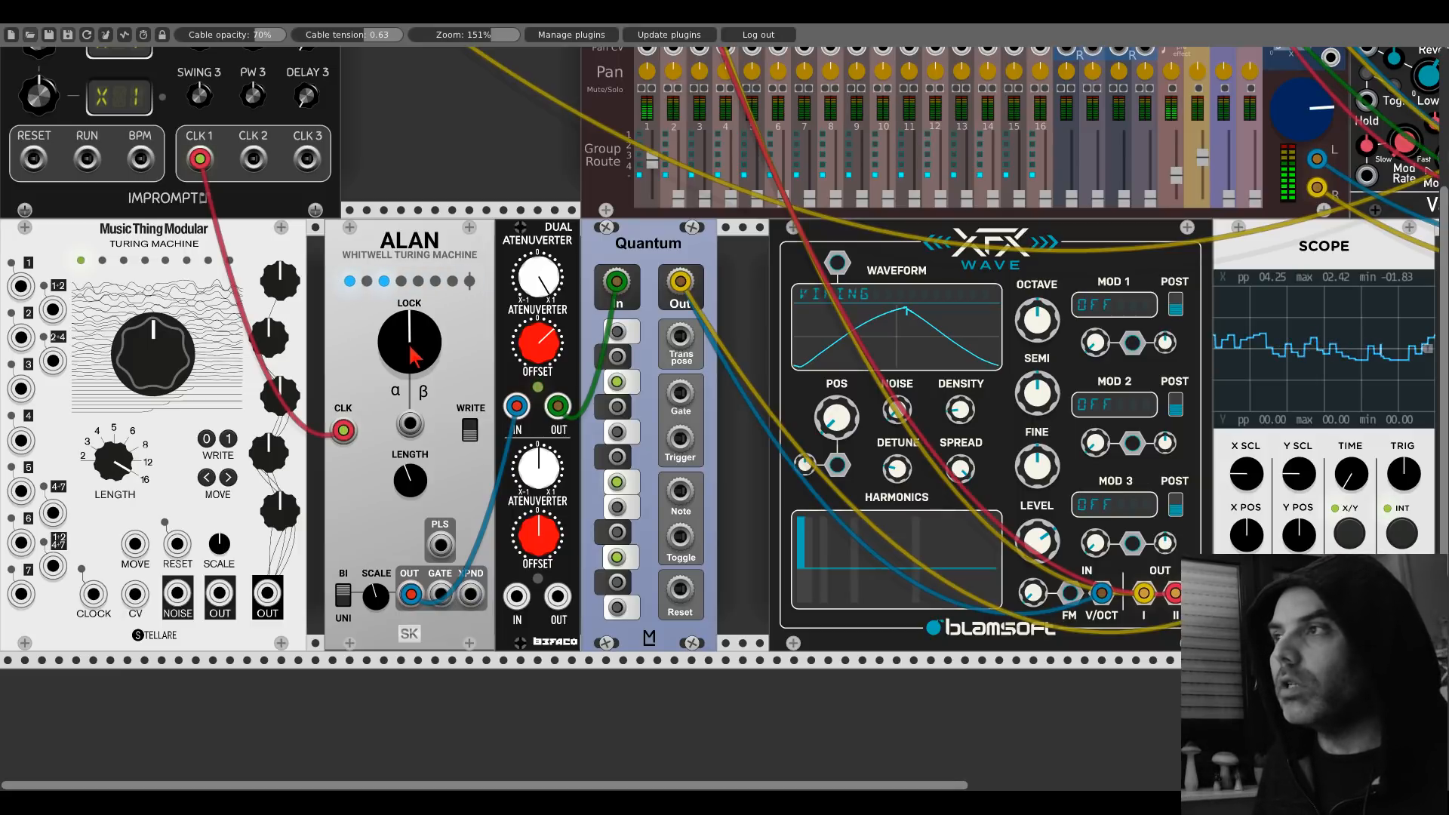
Step: Turn ALAN's Lock knob fully clockwise to loop the sequence, and finally set it fully counterclockwise
left_click_drag(417, 346, 417, 302)
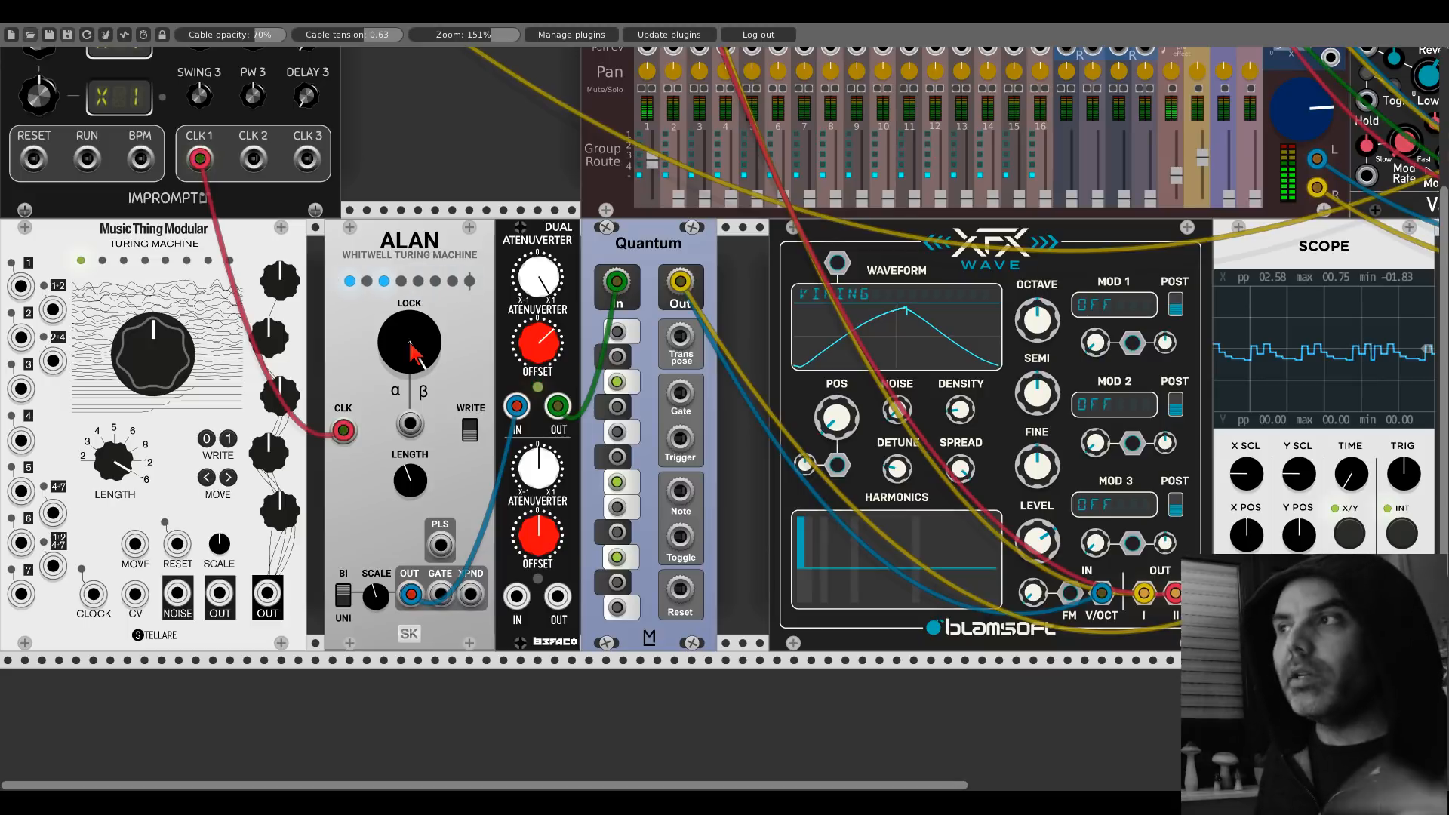
left_click_drag(413, 353, 363, 354)
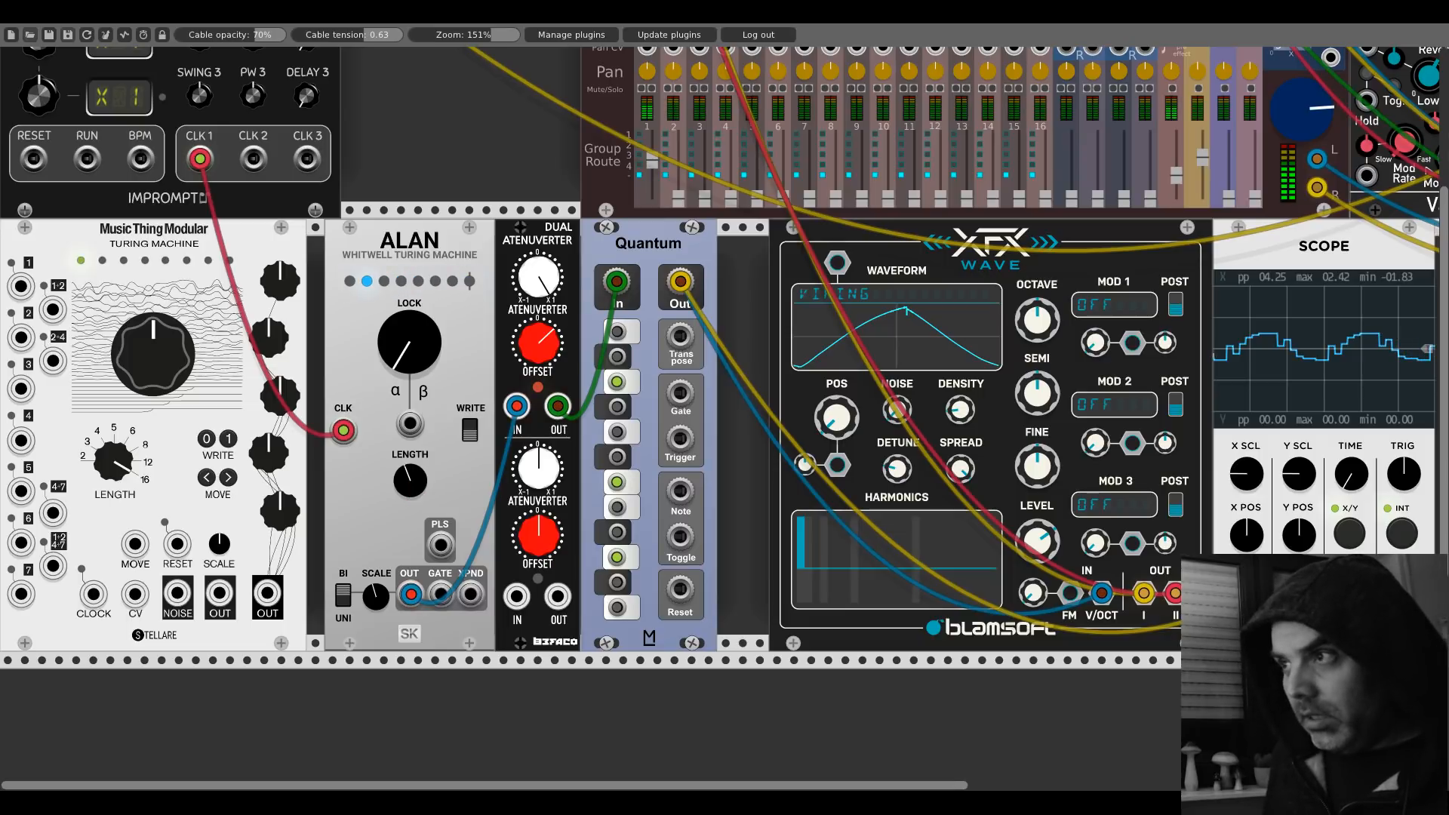
Step: Try ALAN's Length knob, and patch the Dual Atenuverter's first OUT into the POS input of the XFX Wave
left_click_drag(411, 483, 411, 459)
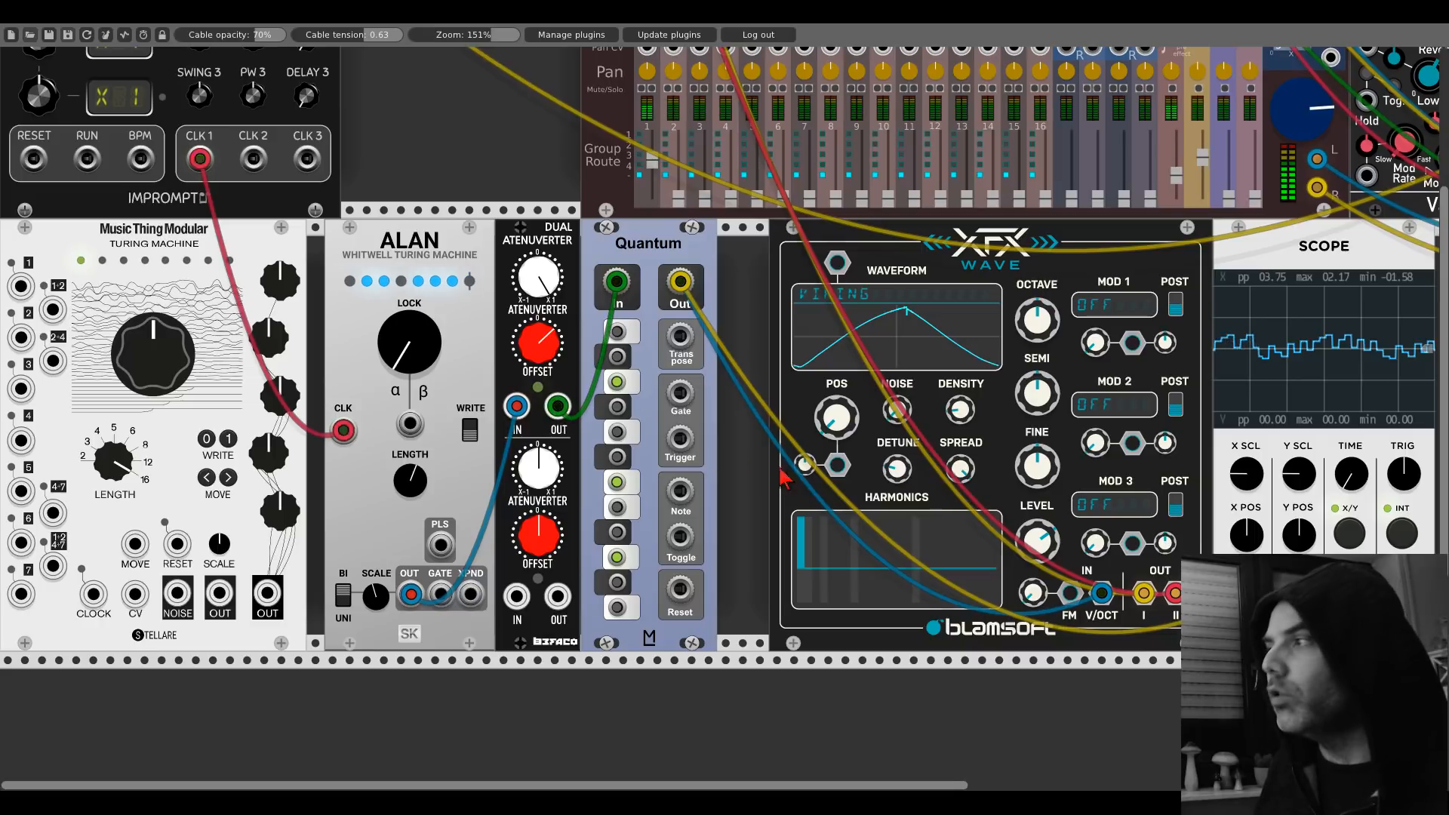
left_click_drag(835, 464, 558, 405)
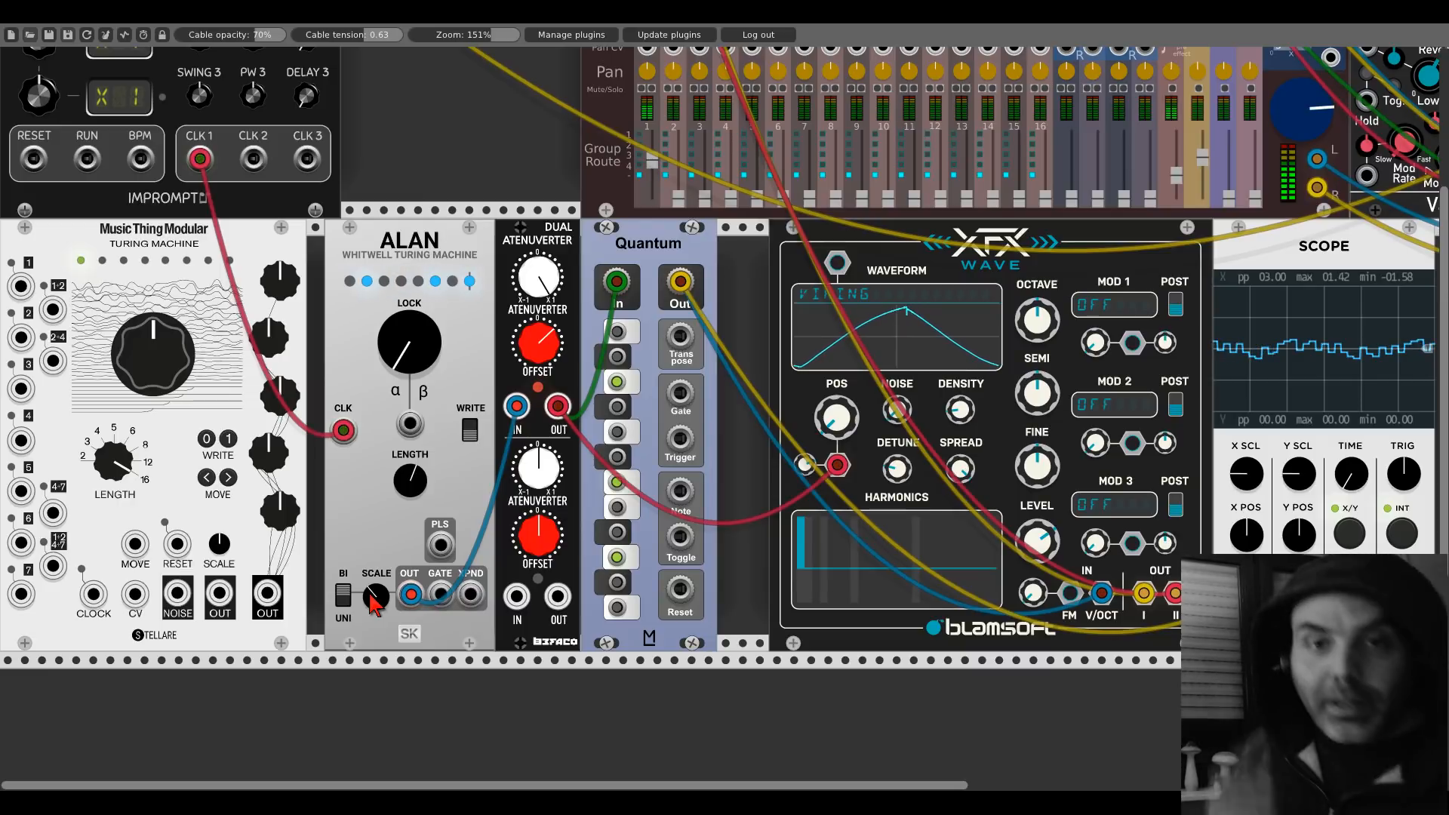
Step: Try ALAN's Lock and Length knobs while the random sequence plays
right_click(432, 266)
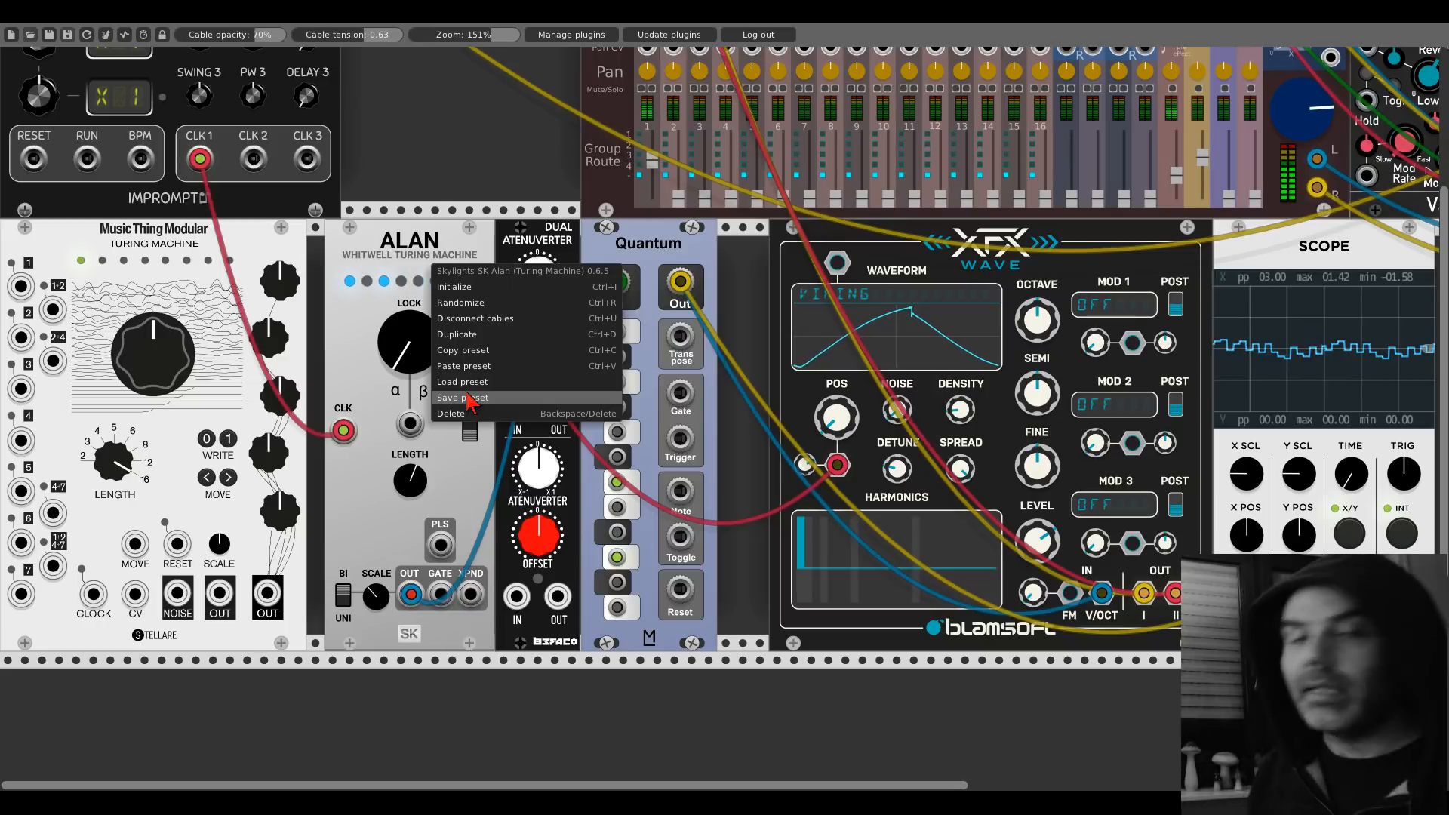
left_click(364, 252)
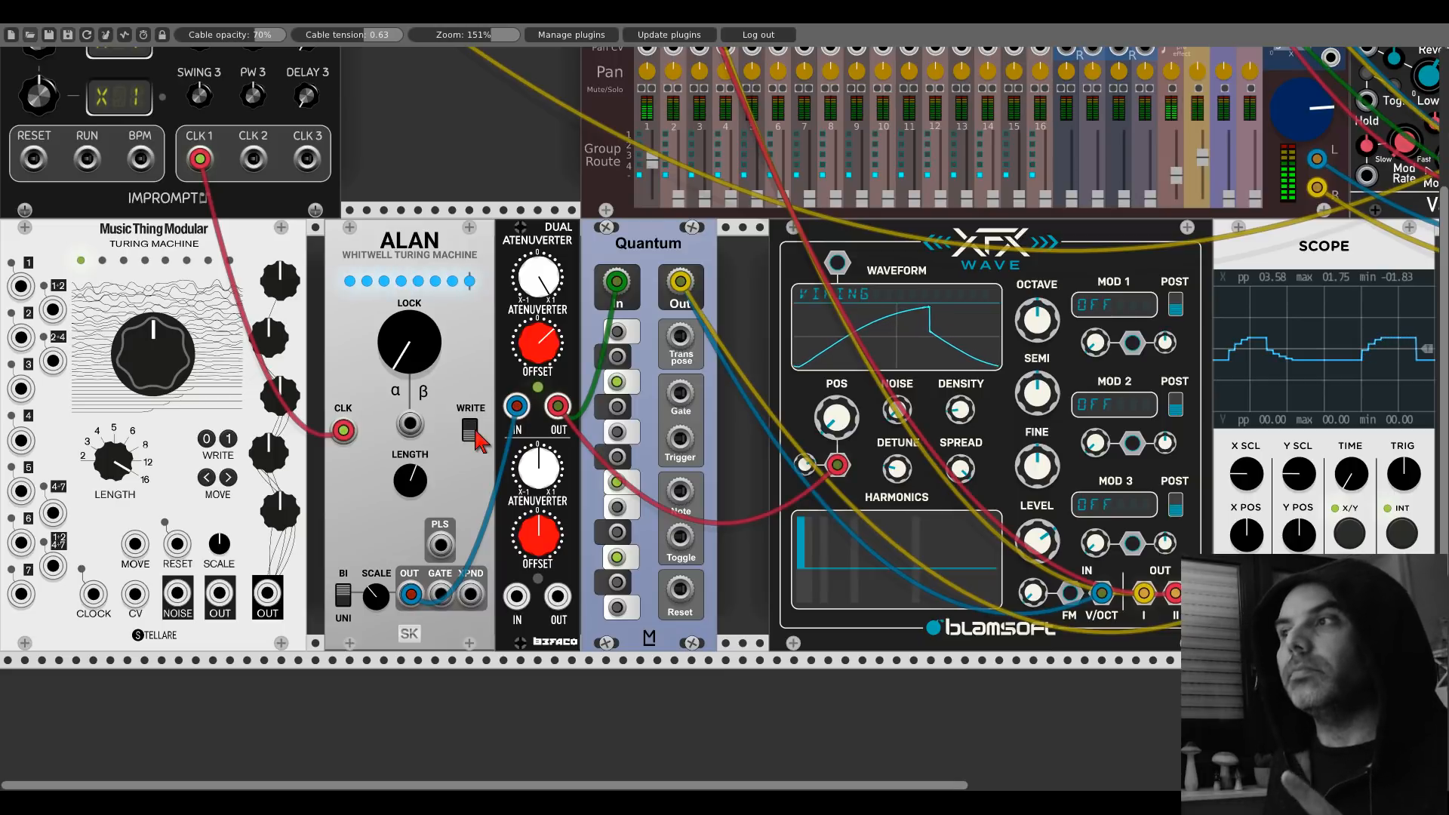
left_click_drag(409, 342, 427, 407)
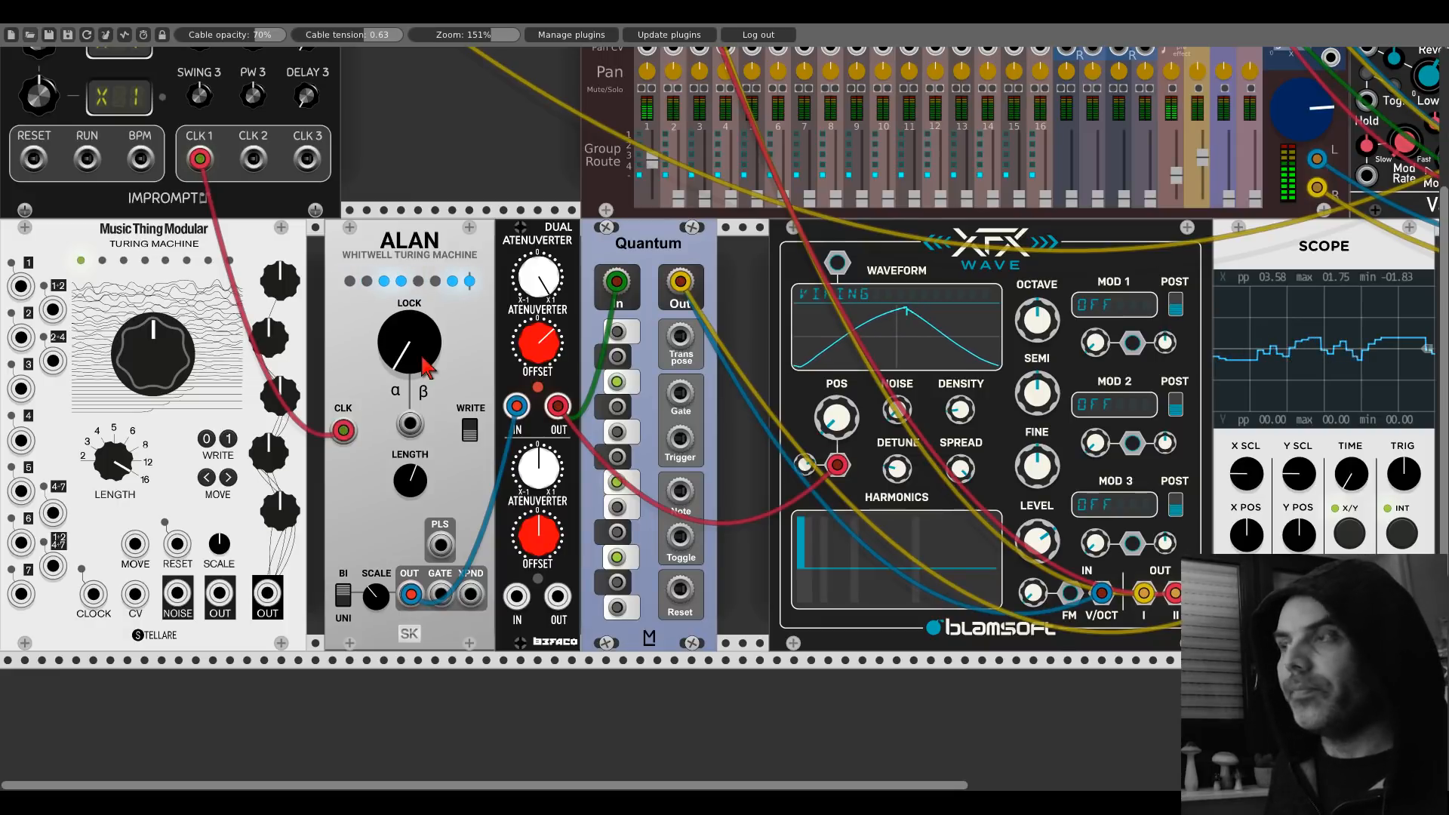
mouse_move(414, 478)
left_mouse_down()
mouse_move(414, 498)
mouse_move(408, 477)
left_mouse_up()
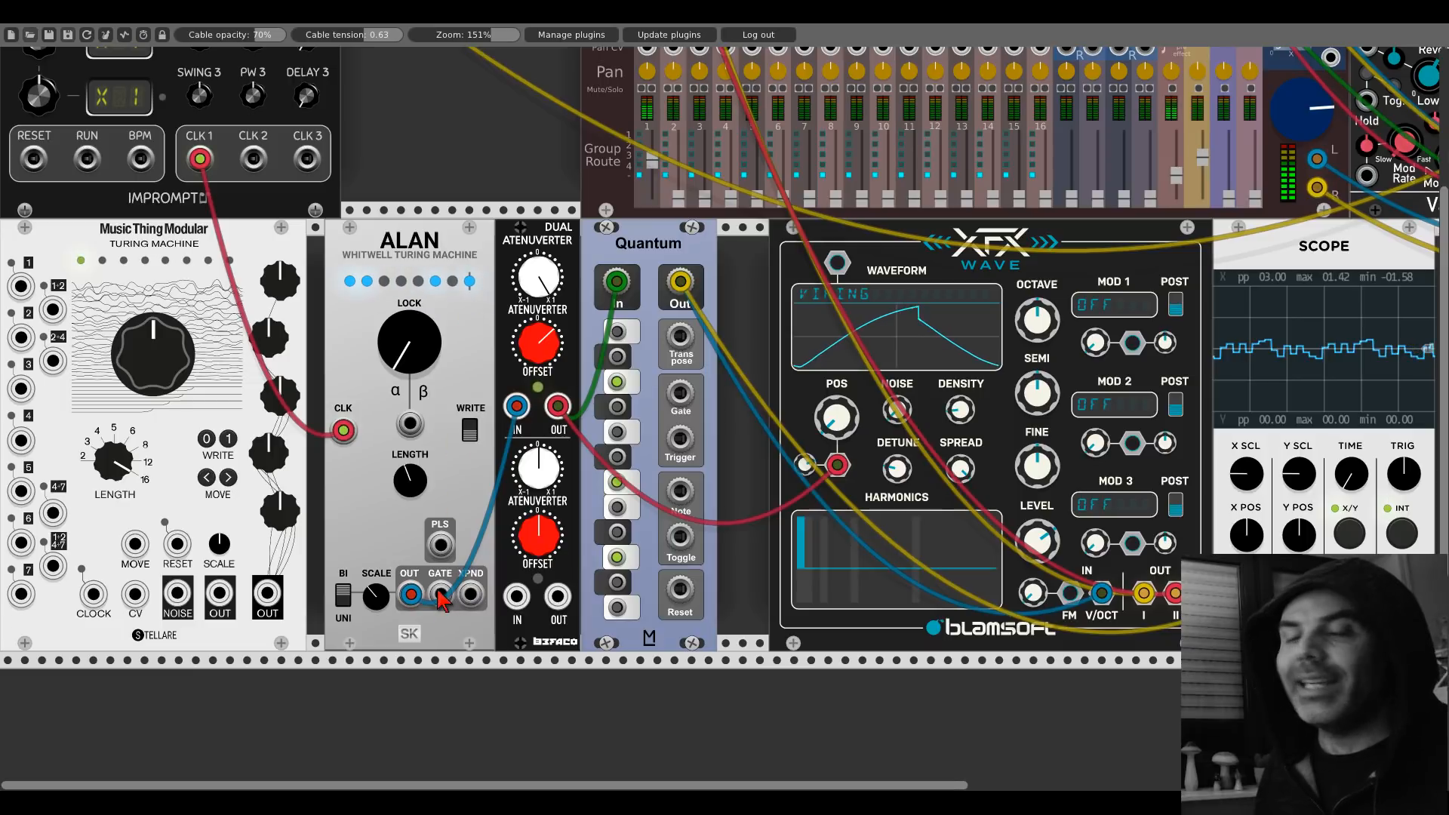
Step: Patch ALAN's GATE output into the Scope's X IN and its PLS output into Y IN
mouse_move(1246, 596)
left_mouse_down()
mouse_move(1237, 642)
mouse_move(517, 617)
mouse_move(440, 594)
left_mouse_up()
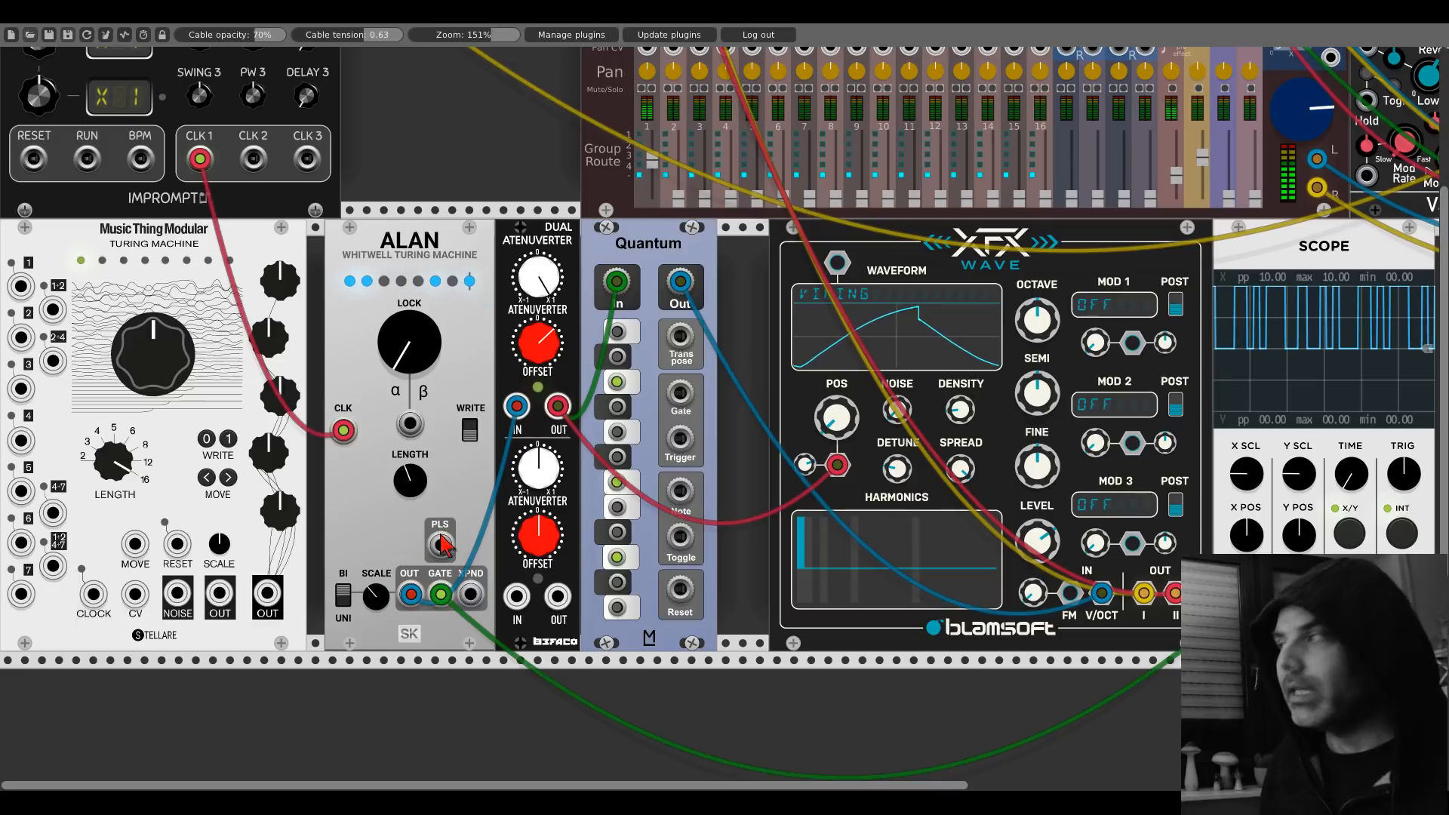
mouse_move(441, 541)
left_mouse_down()
mouse_move(1056, 642)
mouse_move(1298, 596)
left_mouse_up()
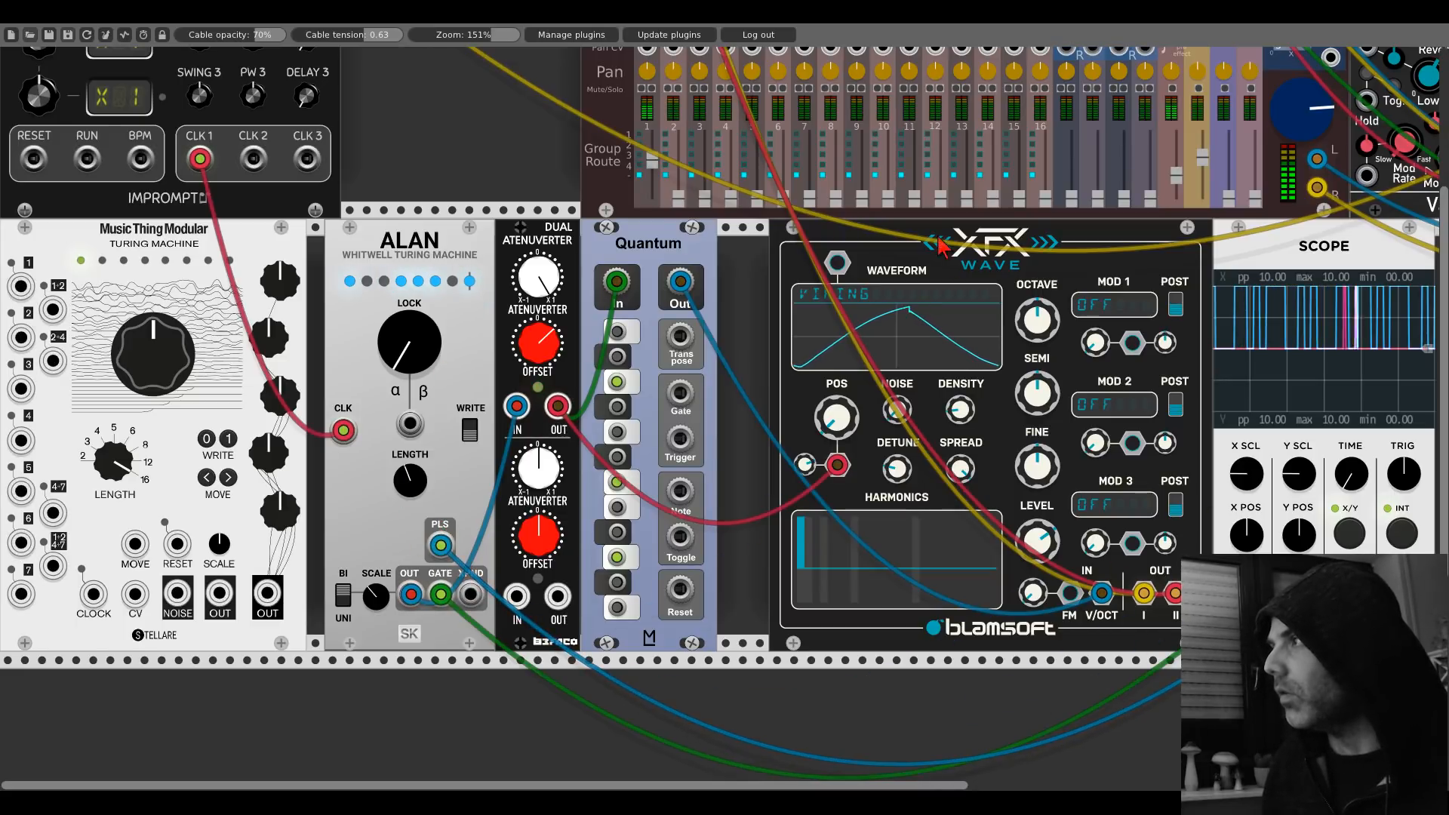
Step: Move the XFX Wave and the Scope flush against Quantum, and turn the Scope's X POS knob fully down
left_click_drag(947, 238, 896, 238)
left_click_drag(1240, 265, 1188, 266)
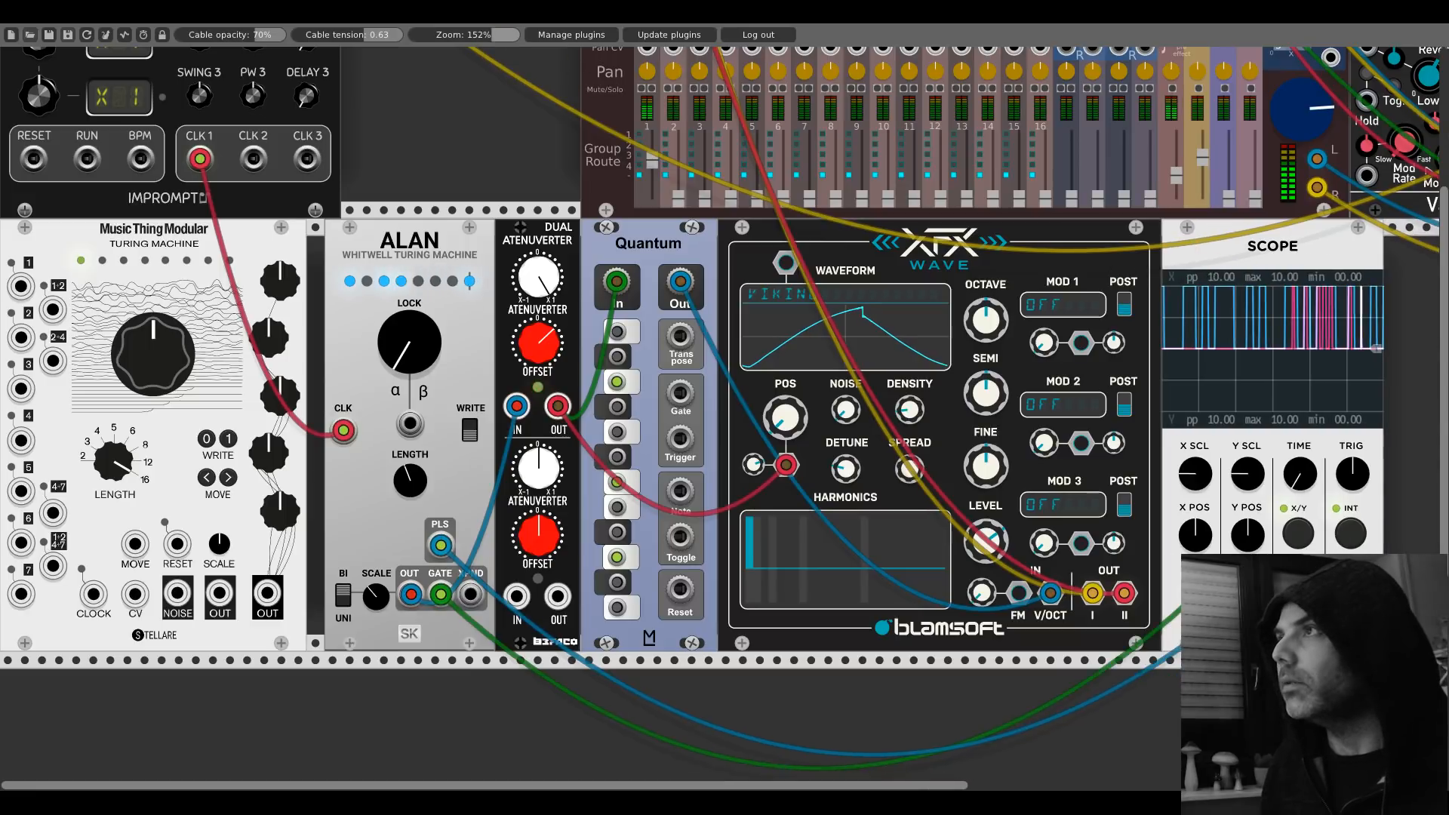
scroll(906, 284, "up", 1)
left_click_drag(906, 284, 723, 274)
left_click_drag(1032, 545, 1032, 770)
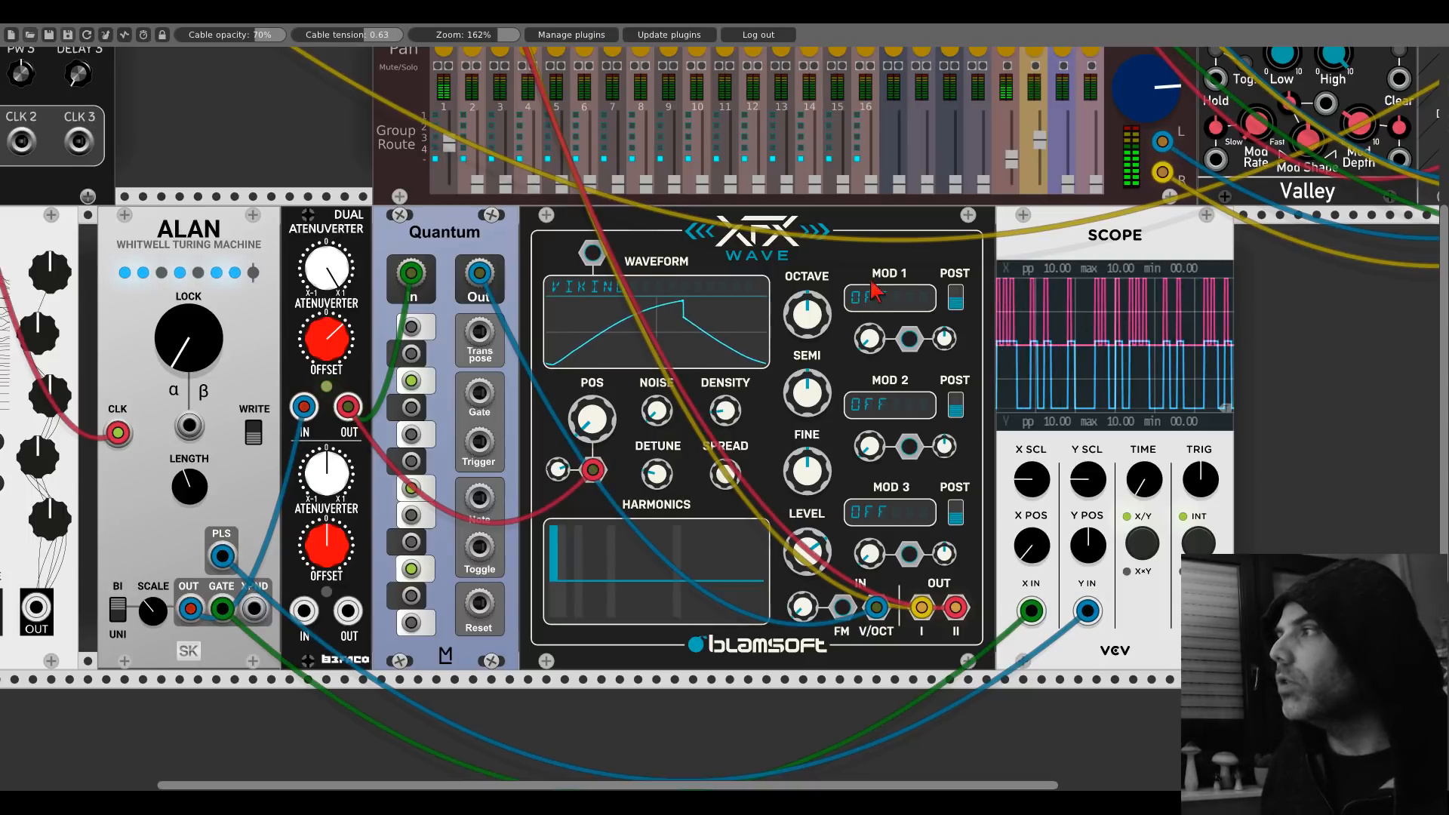
Step: Set the XFX Wave's Mod 1 to Phase Distortion and patch the Dual Atenuverter's first OUT into the Mod 1 input
left_click(882, 302)
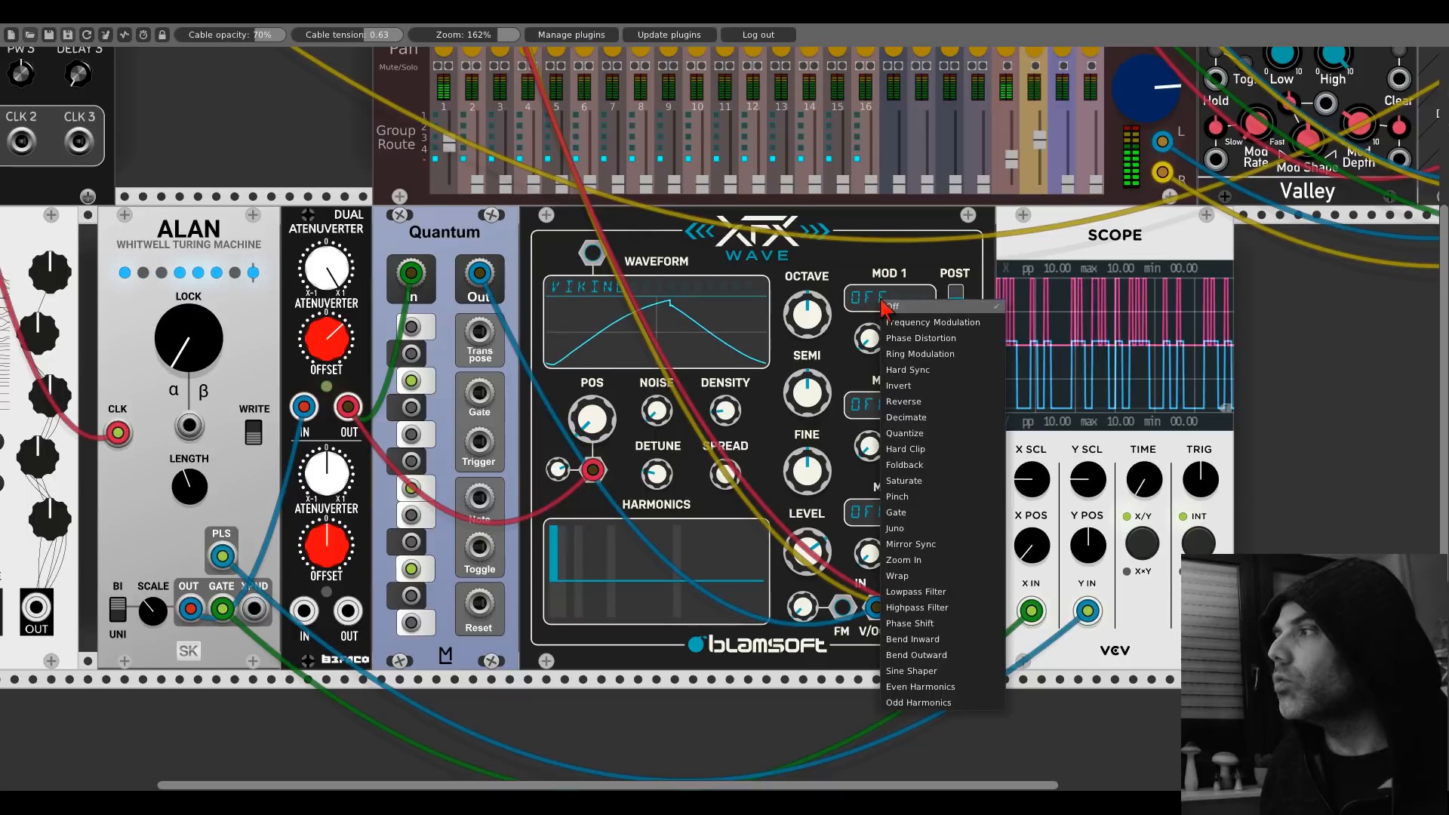
left_click(919, 338)
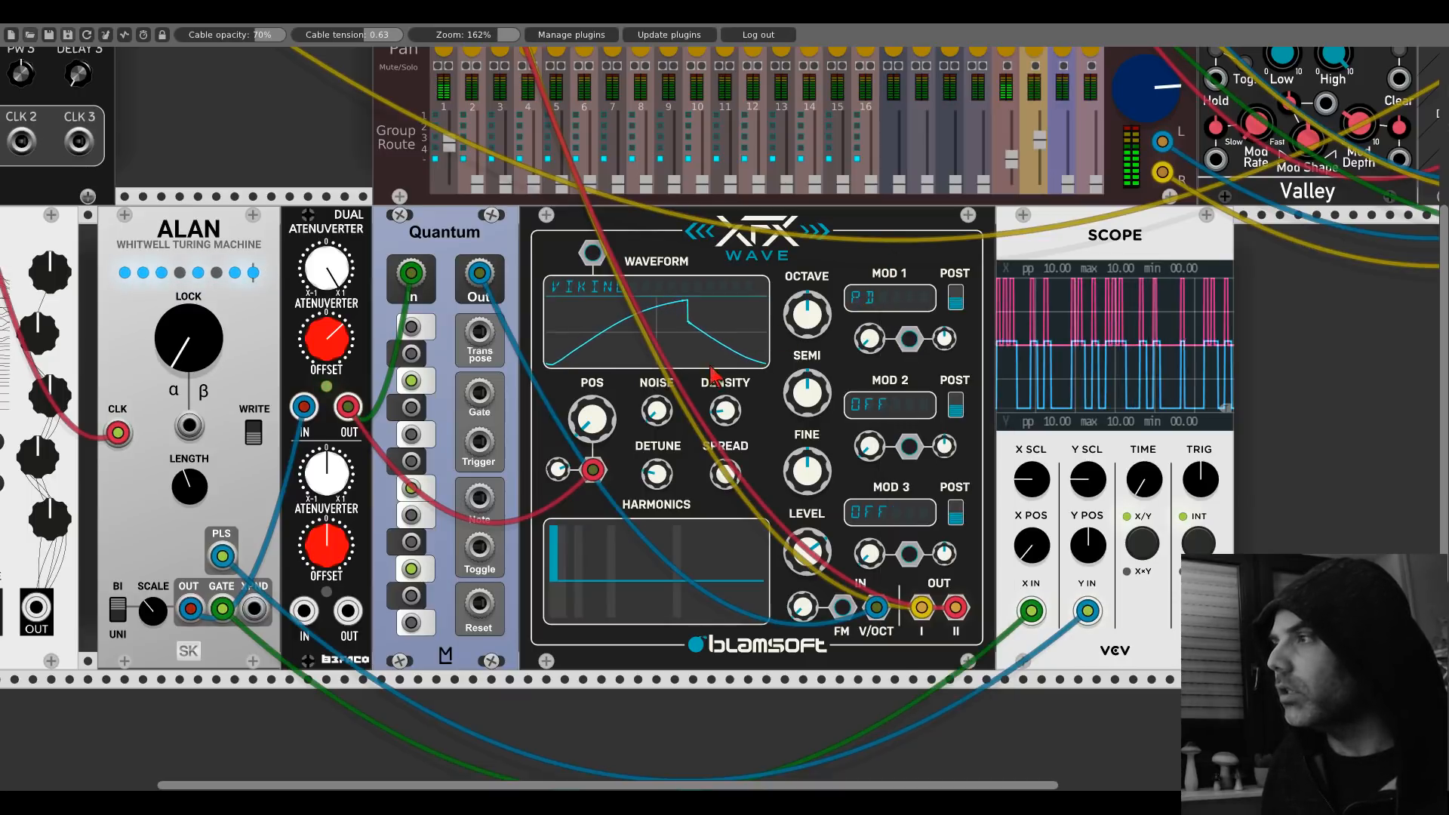
mouse_move(868, 338)
left_mouse_down()
mouse_move(868, 320)
mouse_move(868, 332)
left_mouse_up()
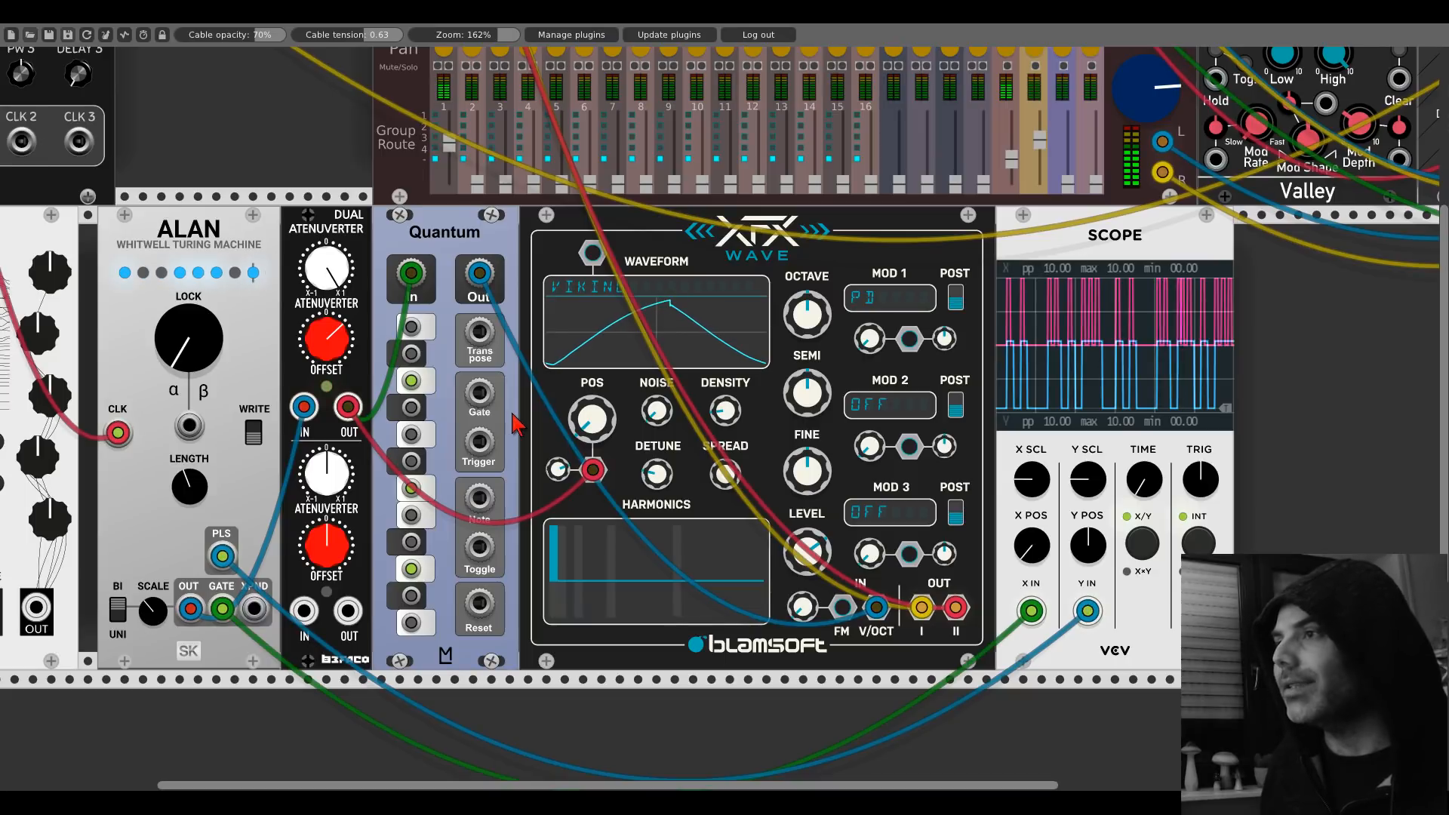
left_click_drag(907, 341, 348, 407)
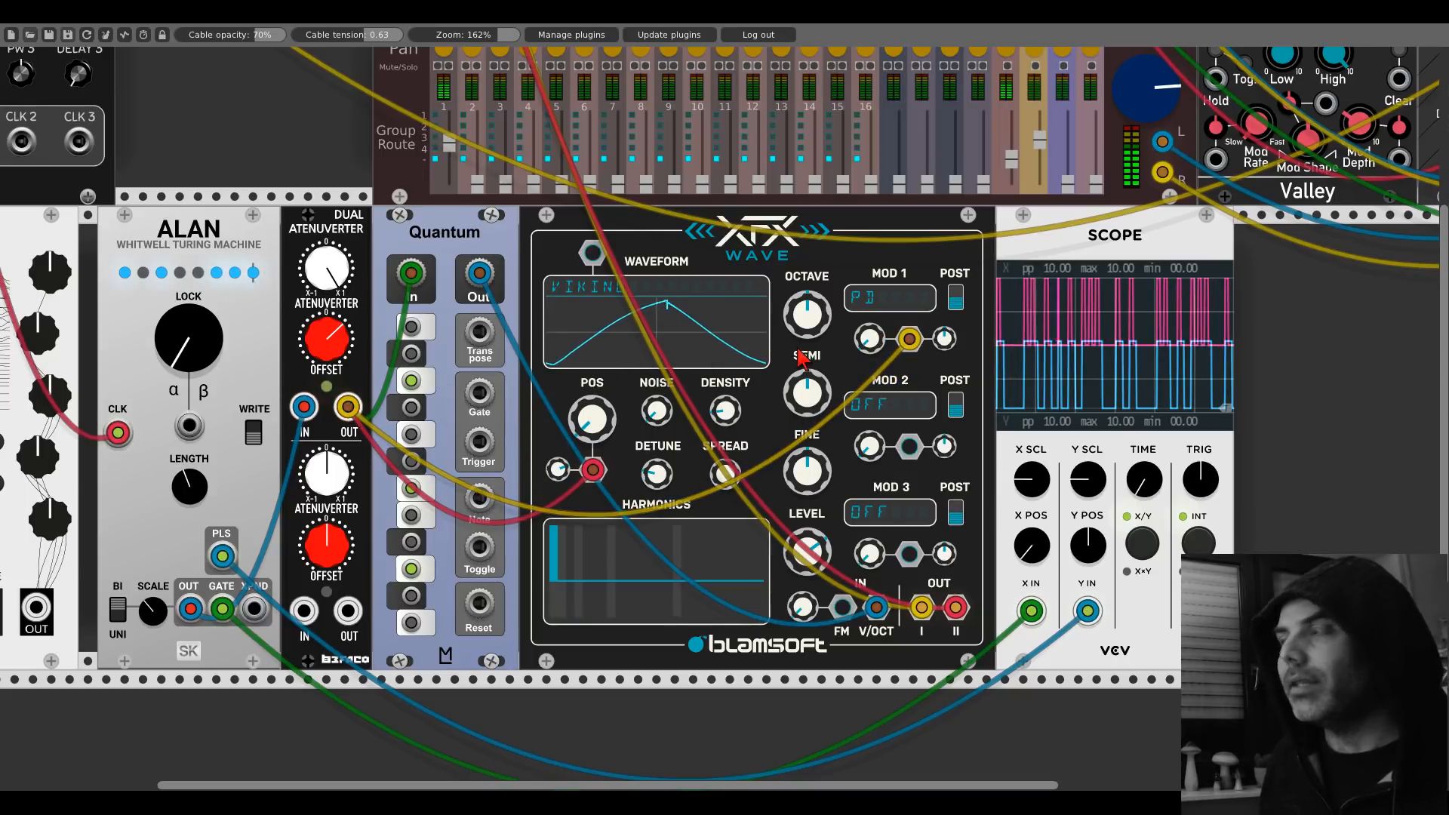
Step: Adjust the two small knobs beside the Mod 1 input and the one beside the POS input on the XFX Wave
left_click_drag(864, 342, 864, 266)
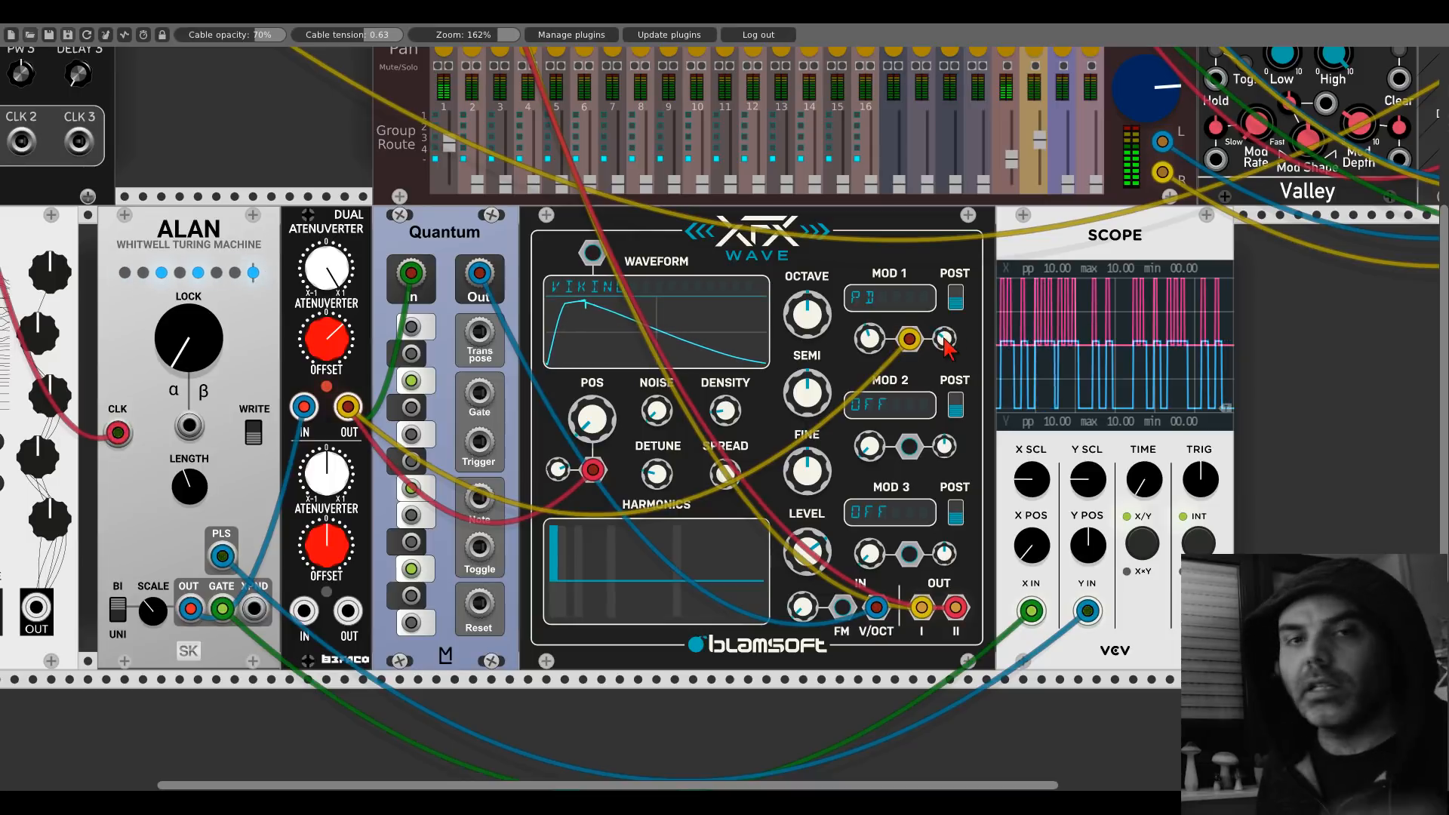
left_click_drag(944, 339, 944, 350)
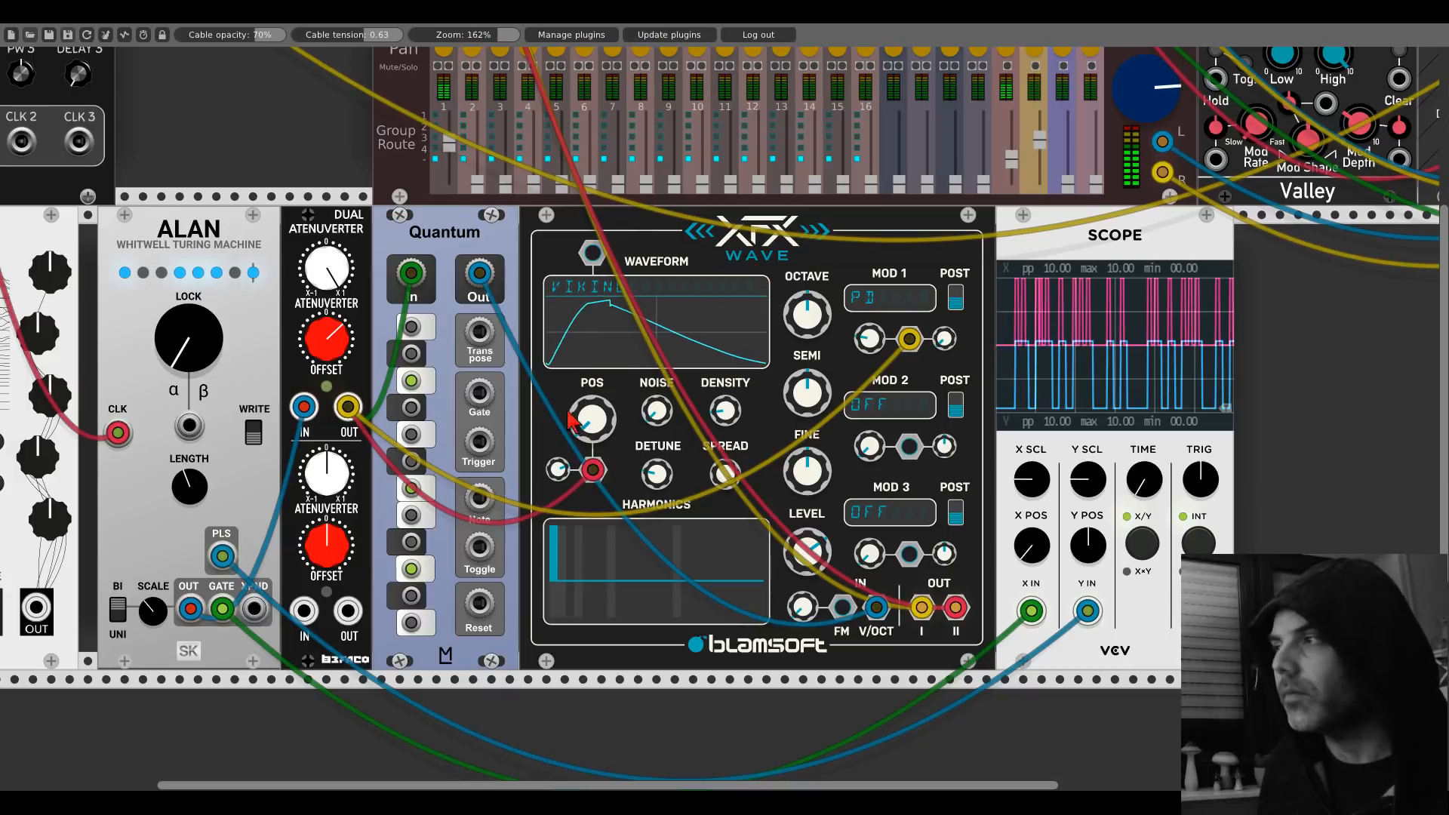
mouse_move(557, 464)
left_mouse_down()
mouse_move(557, 505)
mouse_move(559, 466)
left_mouse_up()
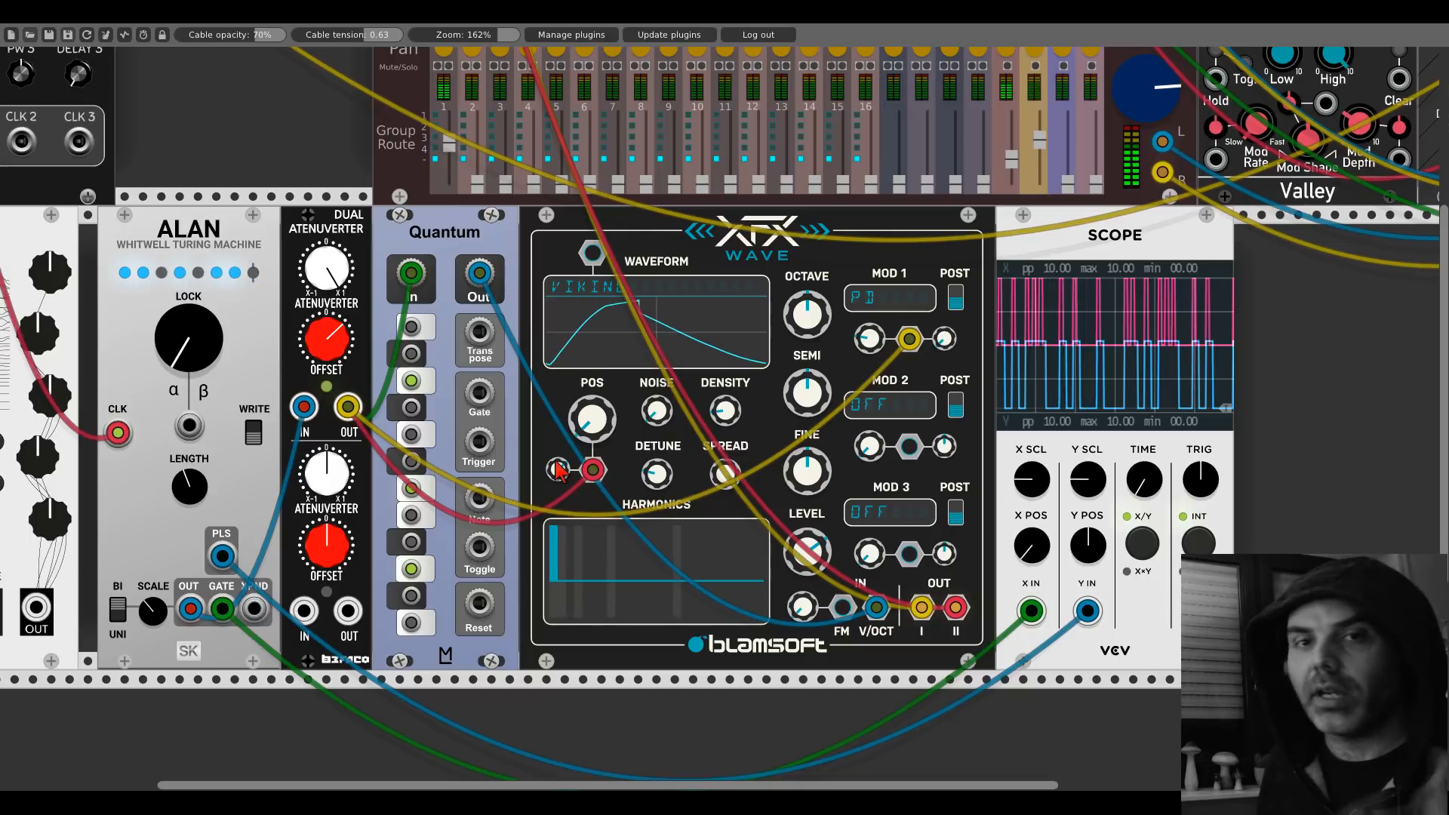
left_click_drag(556, 463, 556, 451)
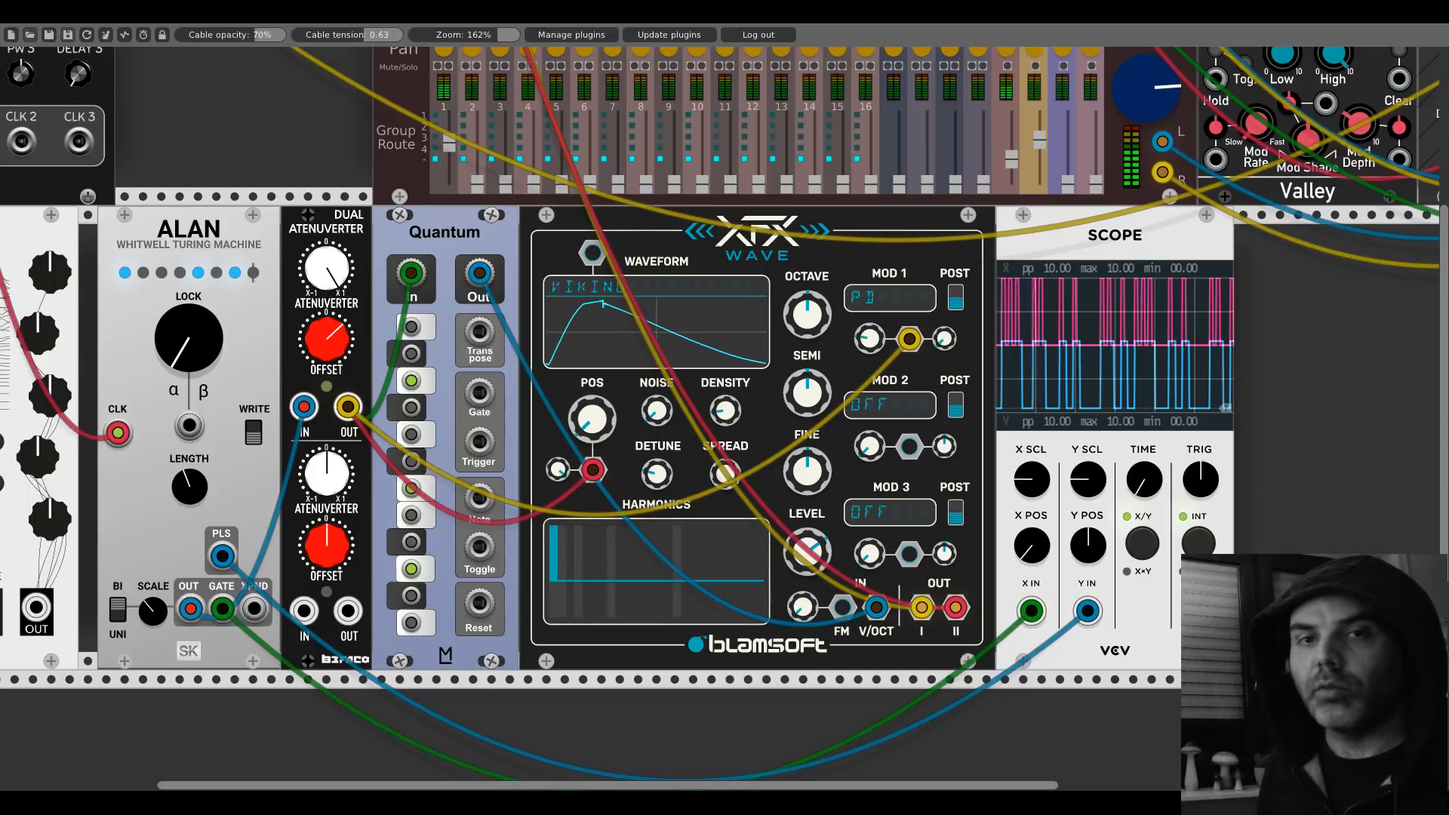
left_click_drag(557, 464, 556, 492)
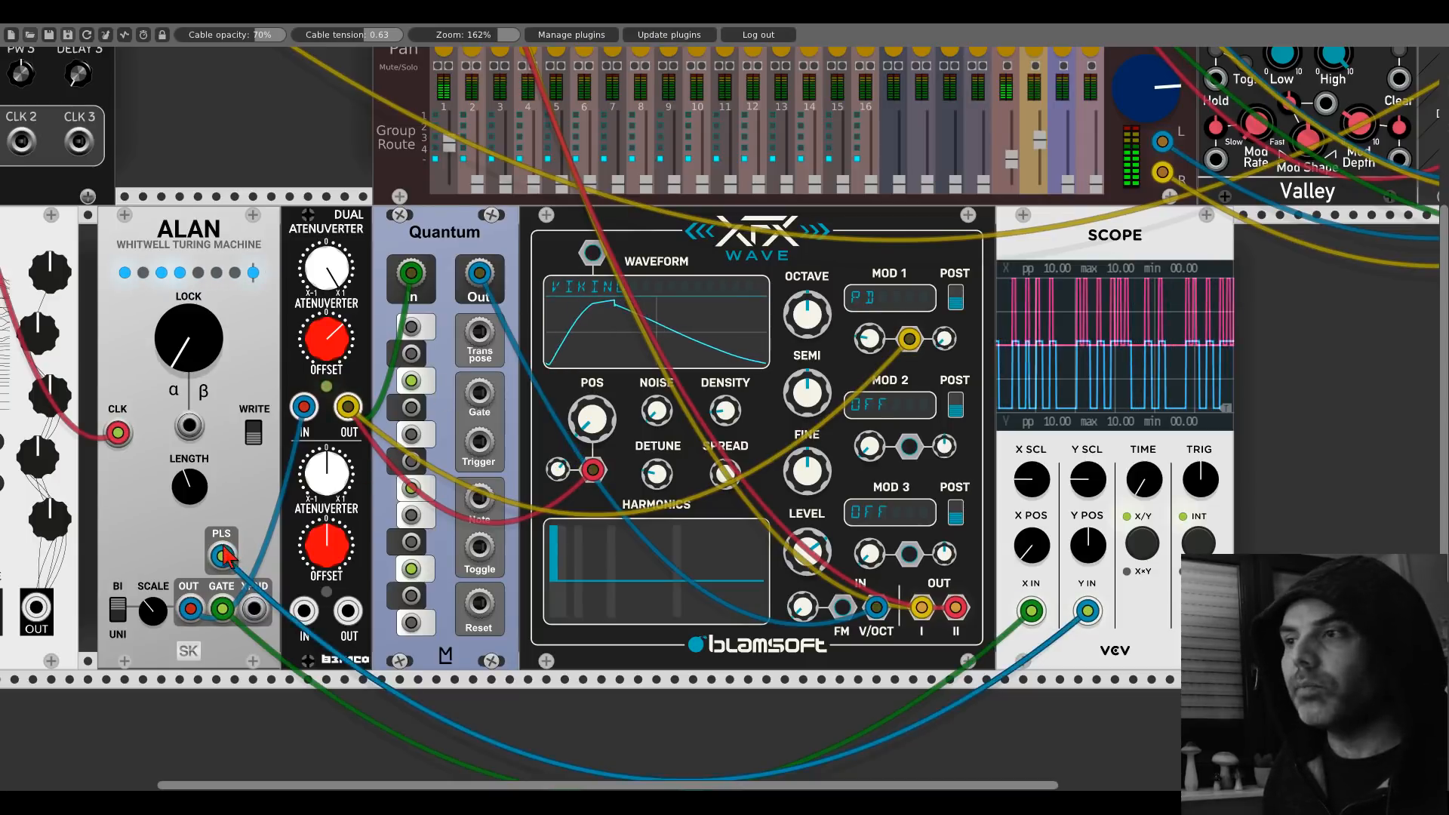
Step: Duplicate the Quantum module into the row below and enable the notes A# and C on the copy
left_click_drag(229, 240, 536, 185)
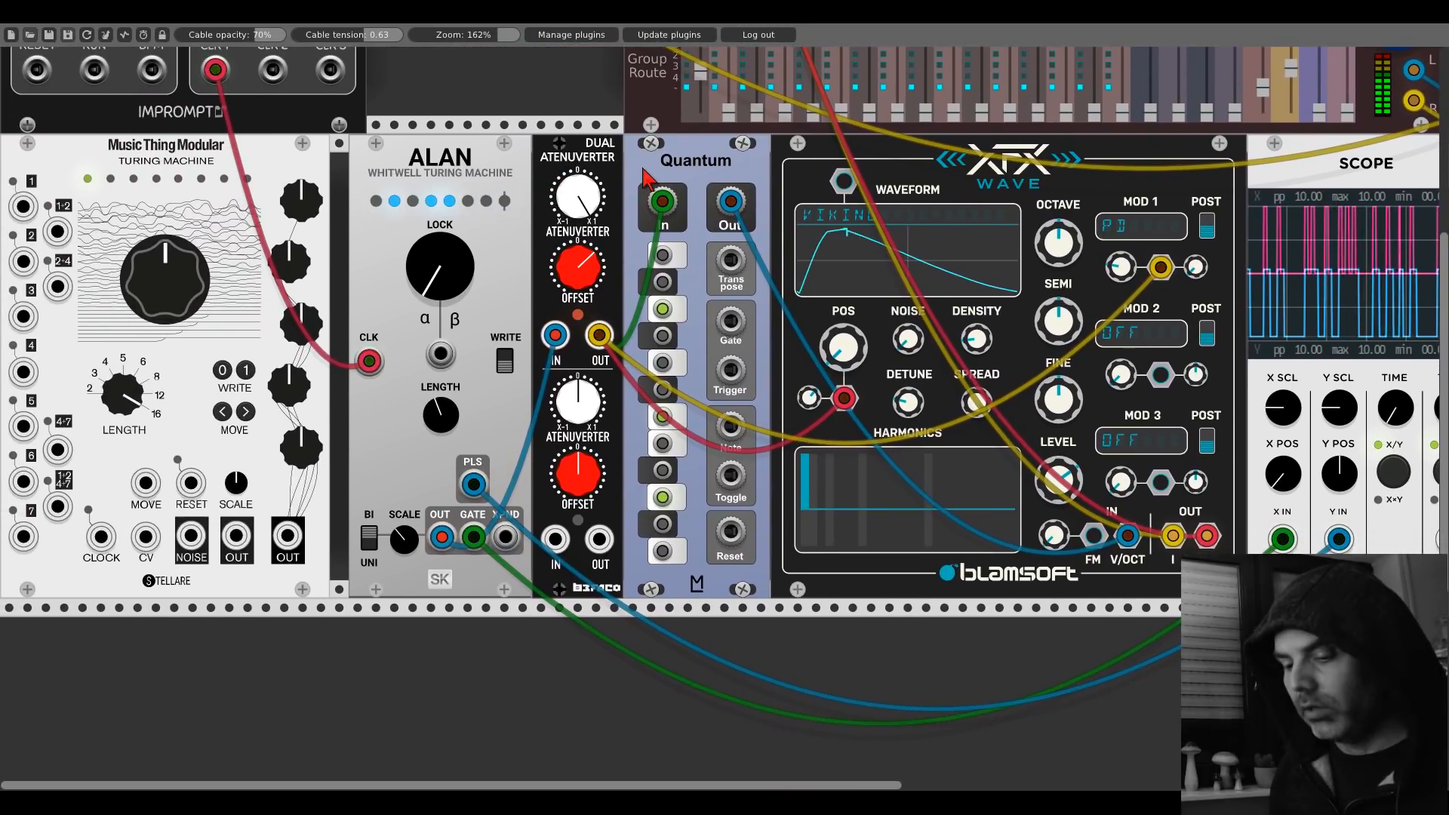
key("ctrl+d")
scroll(643, 177, "down", 6)
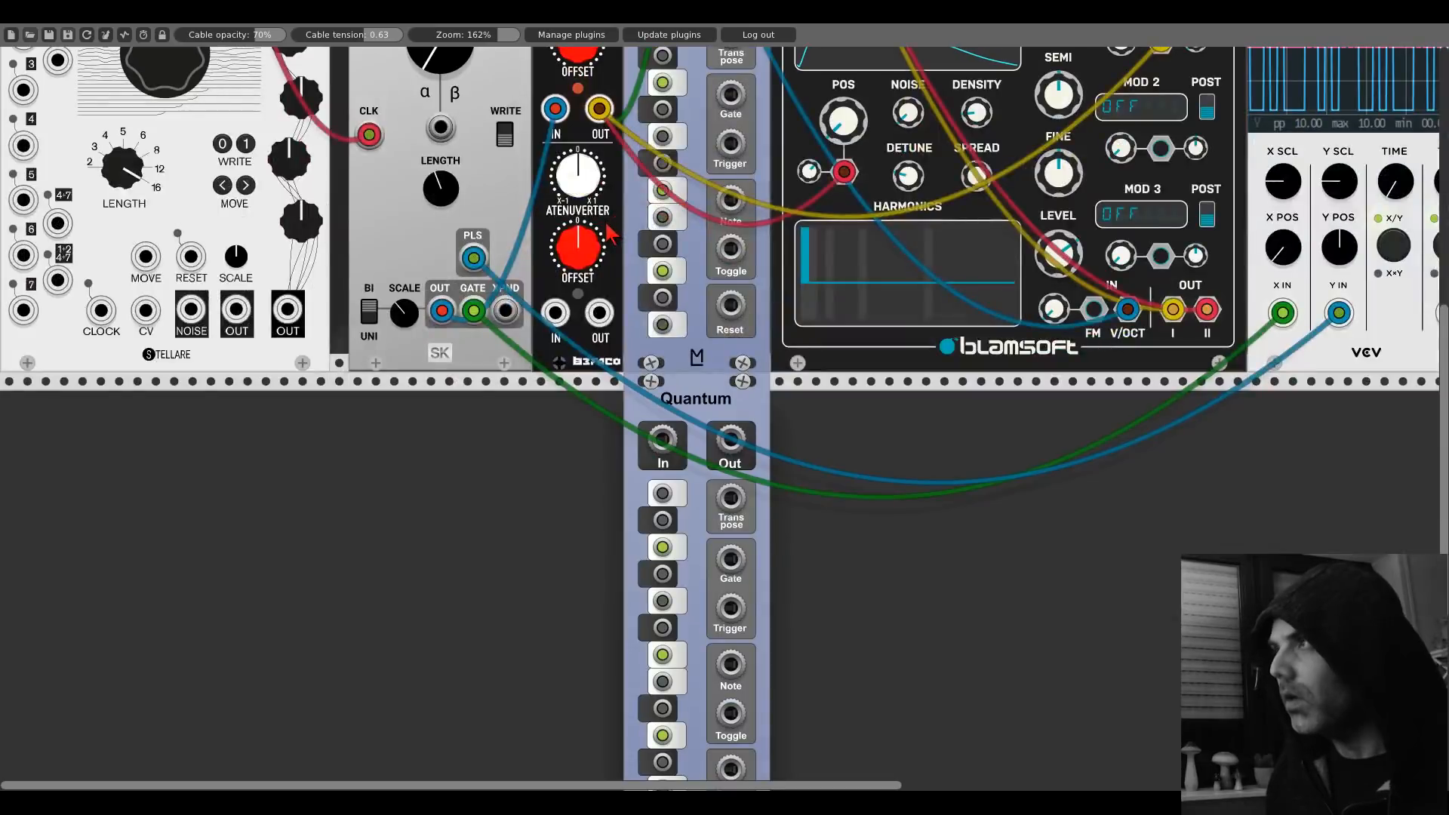
scroll(595, 468, "down", 3)
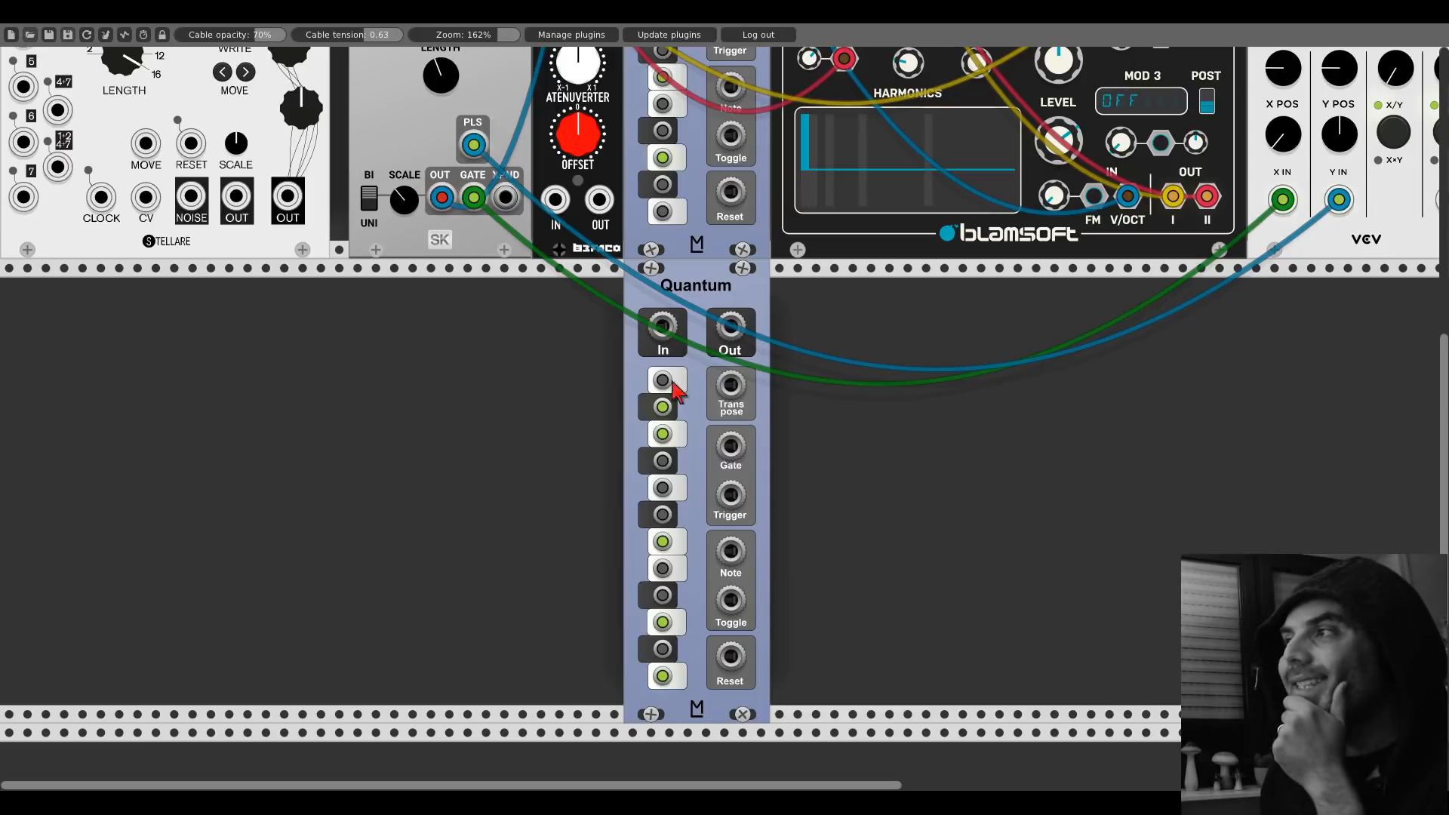
scroll(676, 521, "up", 7)
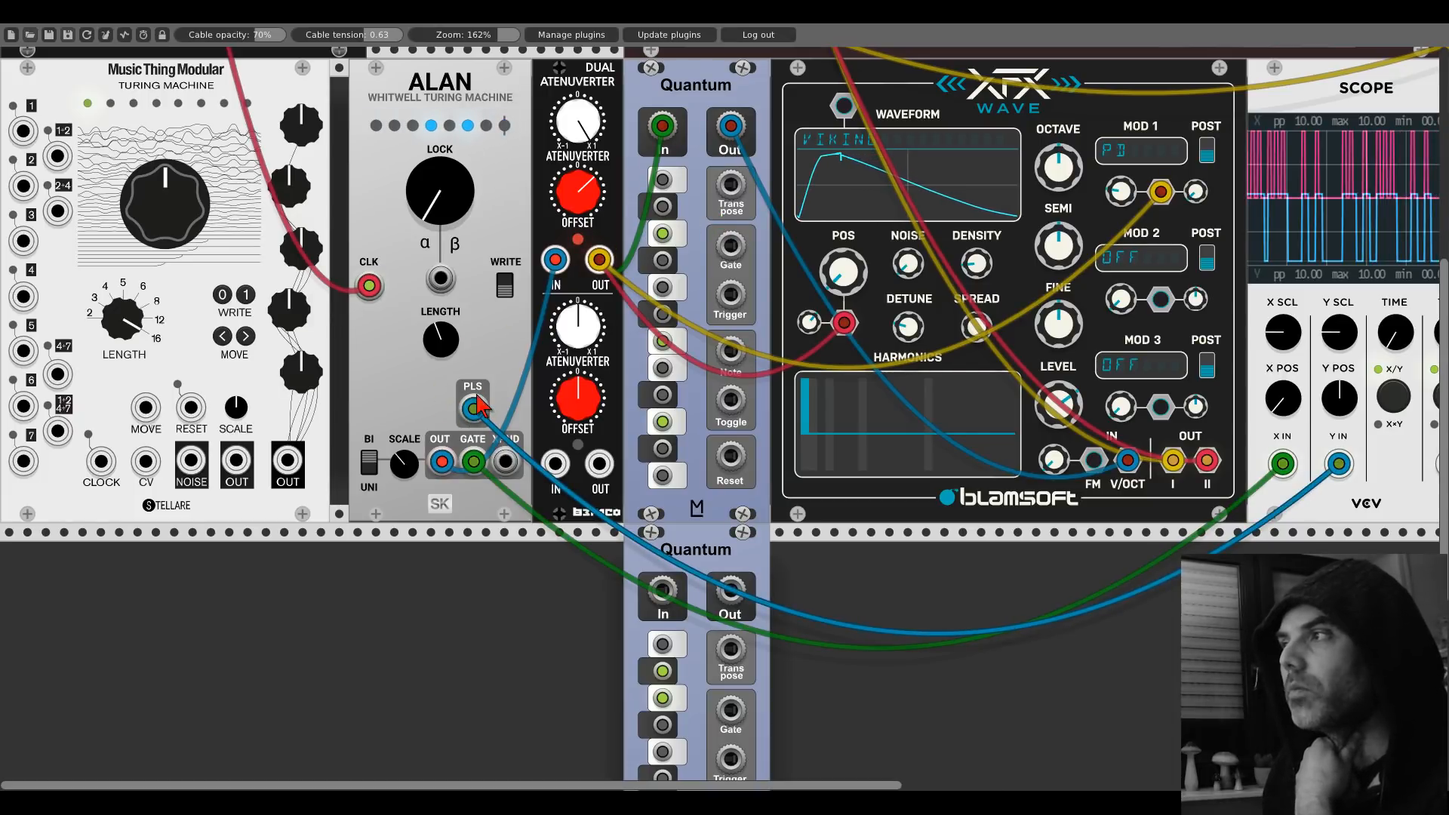
Step: Move the PLS cable from the Scope's Y IN to the duplicate Quantum's Toggle input, and toggle its C note
mouse_move(477, 406)
left_mouse_down()
mouse_move(517, 462)
mouse_move(718, 583)
mouse_move(732, 571)
left_mouse_up()
scroll(479, 407, "down", 5)
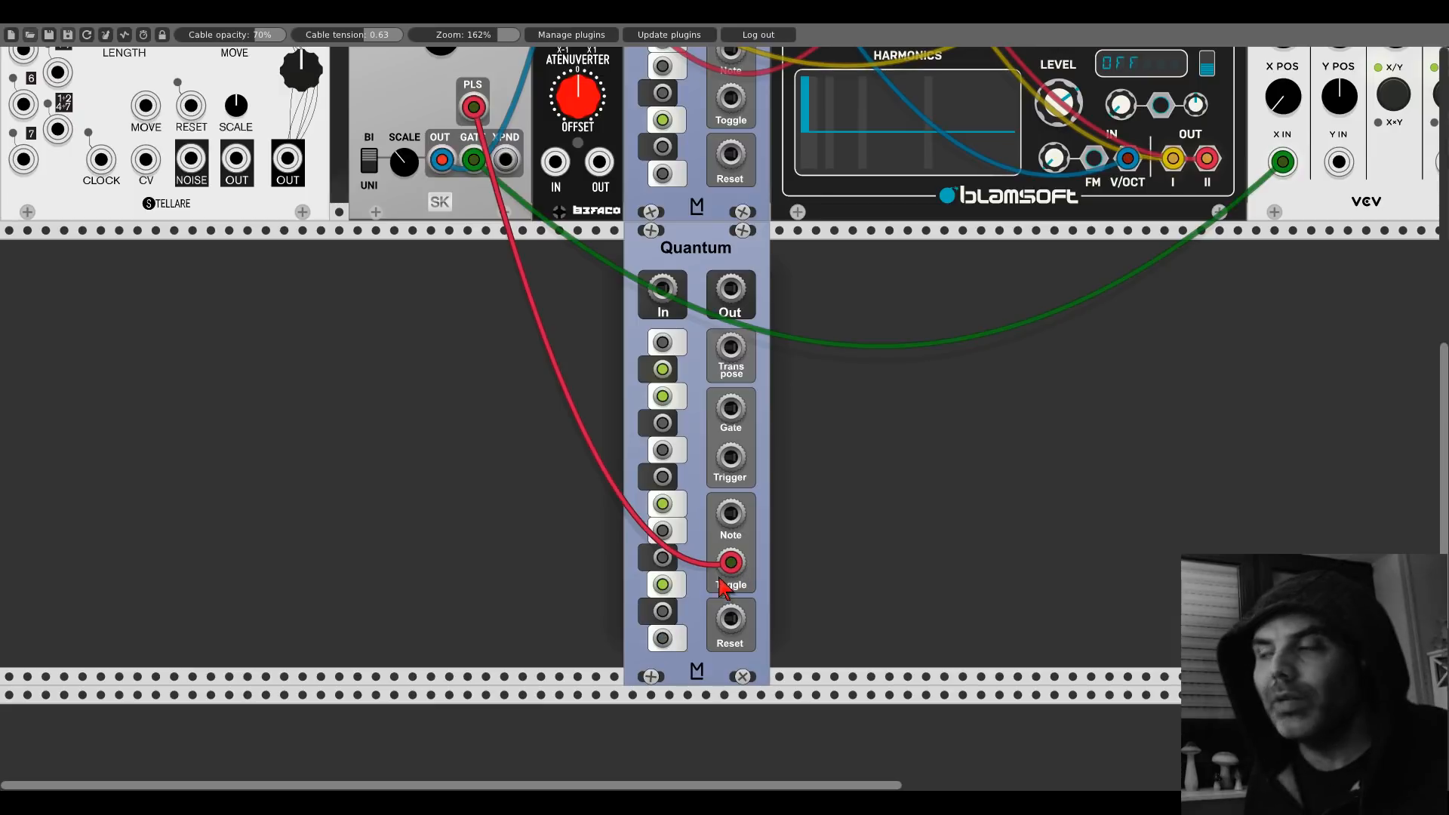
left_click(670, 638)
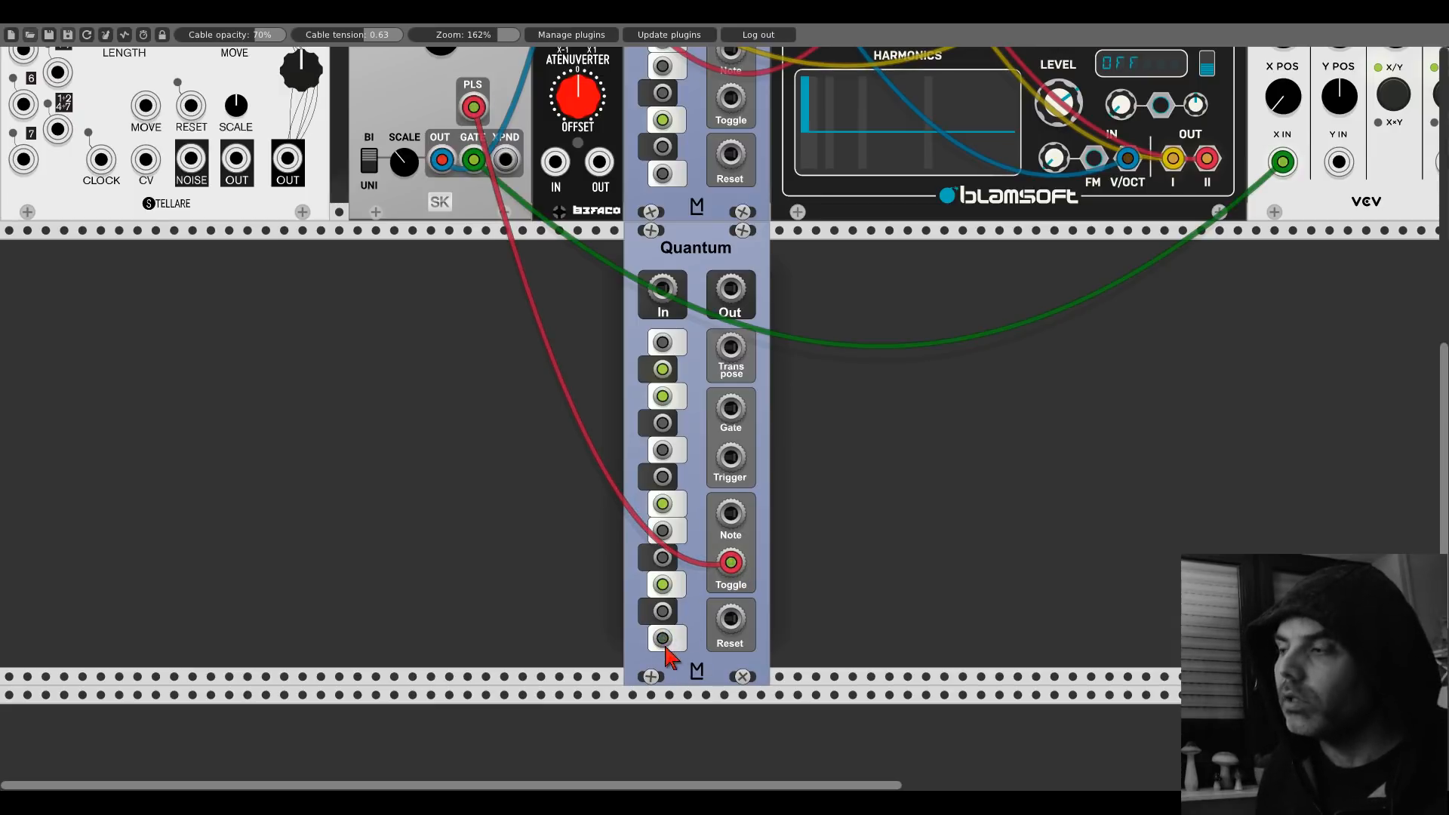
left_click(661, 646)
Step: Move the PLS cable from the duplicate Quantum's Toggle input to the Toggle input of the original Quantum
left_click_drag(730, 563, 730, 286)
scroll(730, 559, "up", 3)
scroll(694, 407, "up", 2)
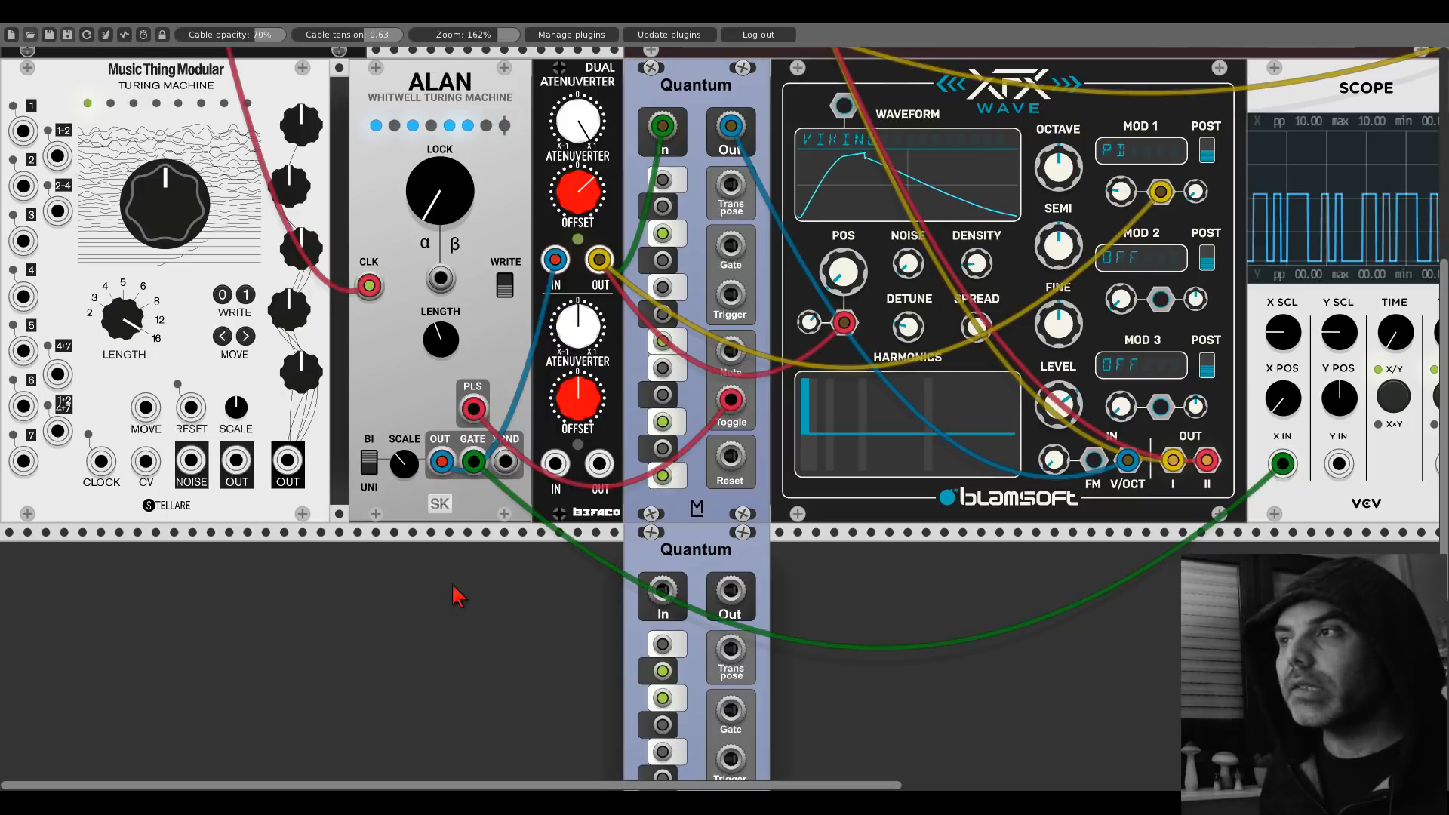
Step: Search the module browser for "turing" and add the SK Alan (Volts Expander) in the row below ALAN
scroll(455, 585, "down", 8)
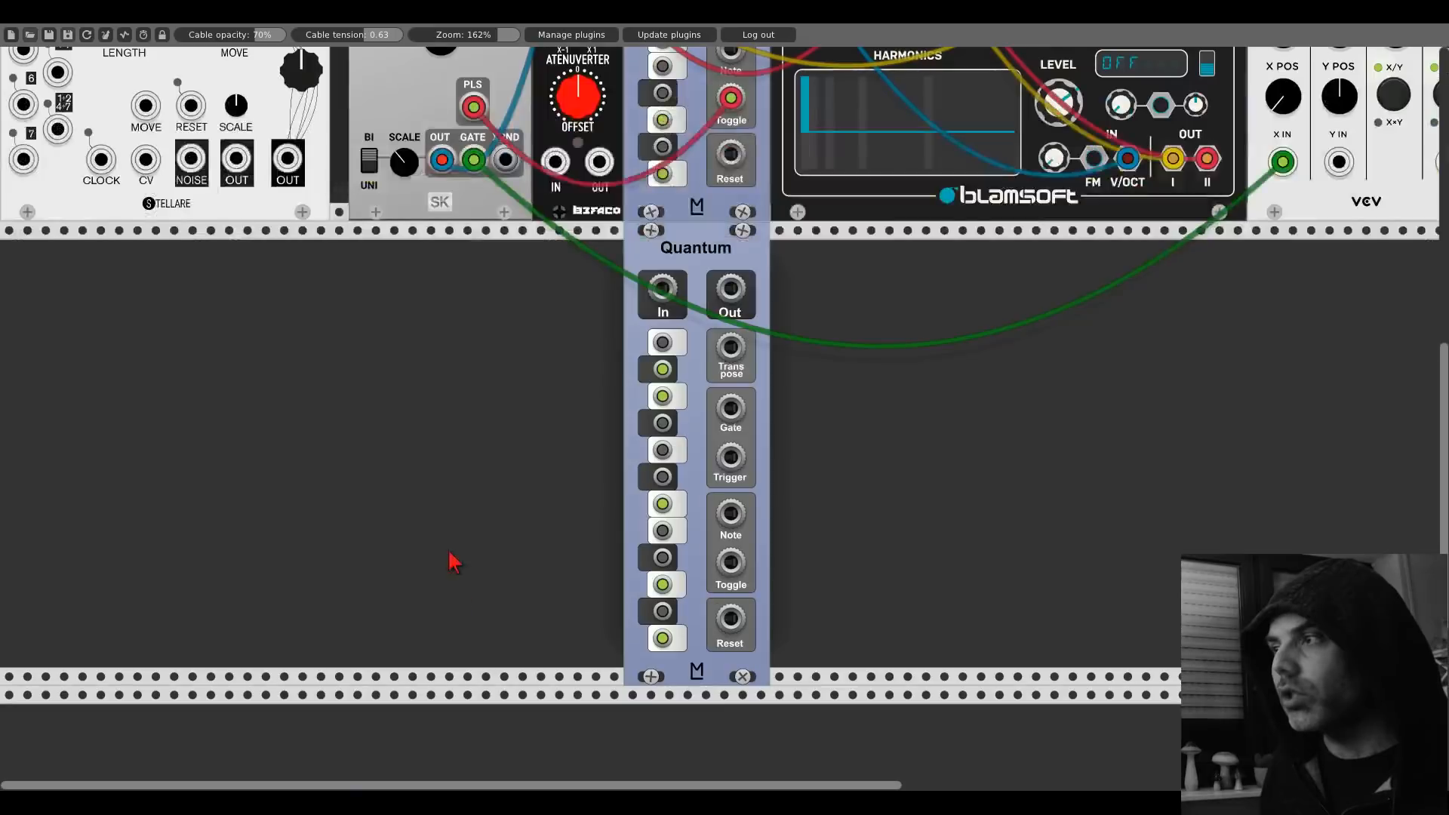
right_click(458, 494)
type("turing")
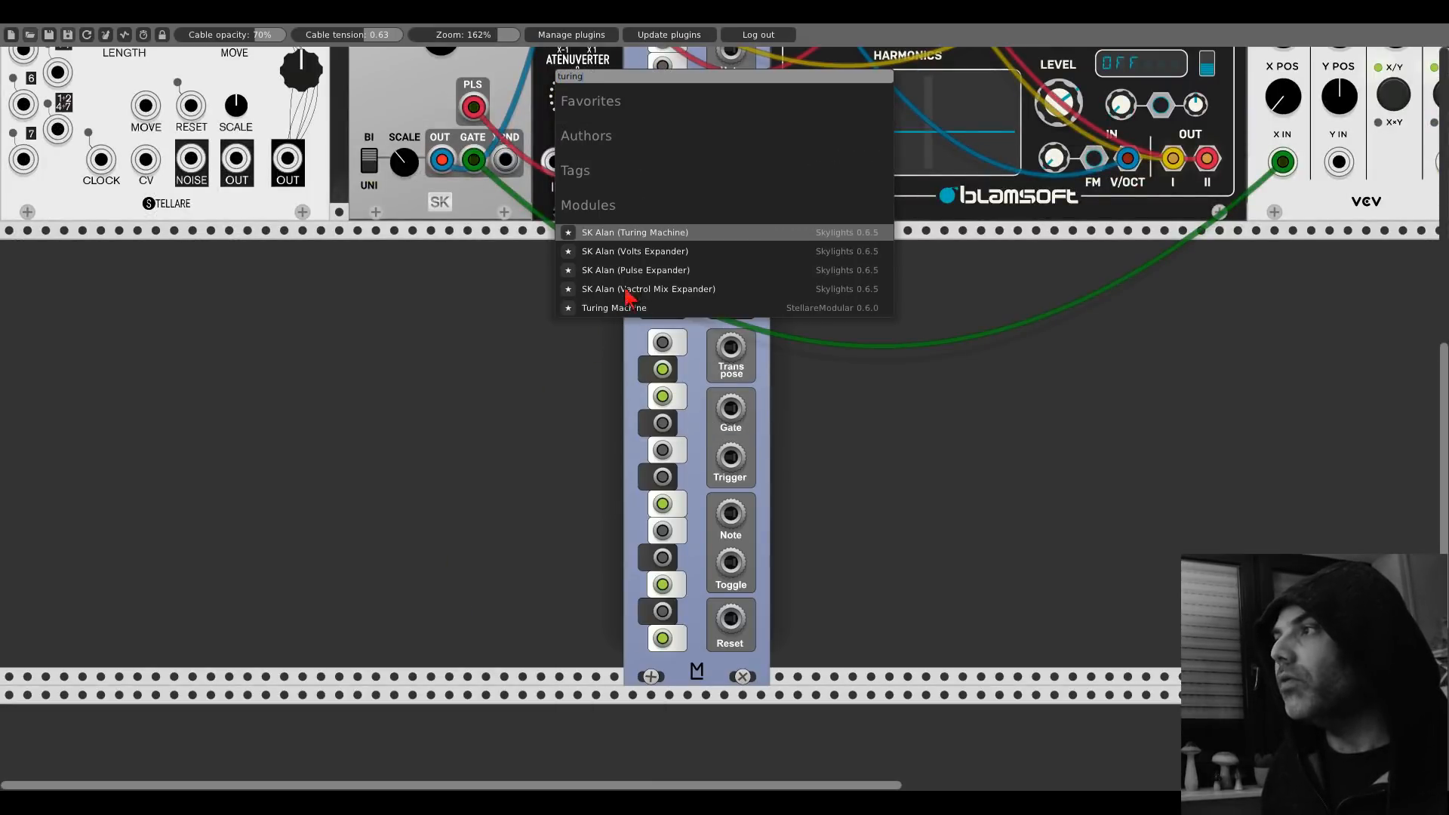
left_click(631, 254)
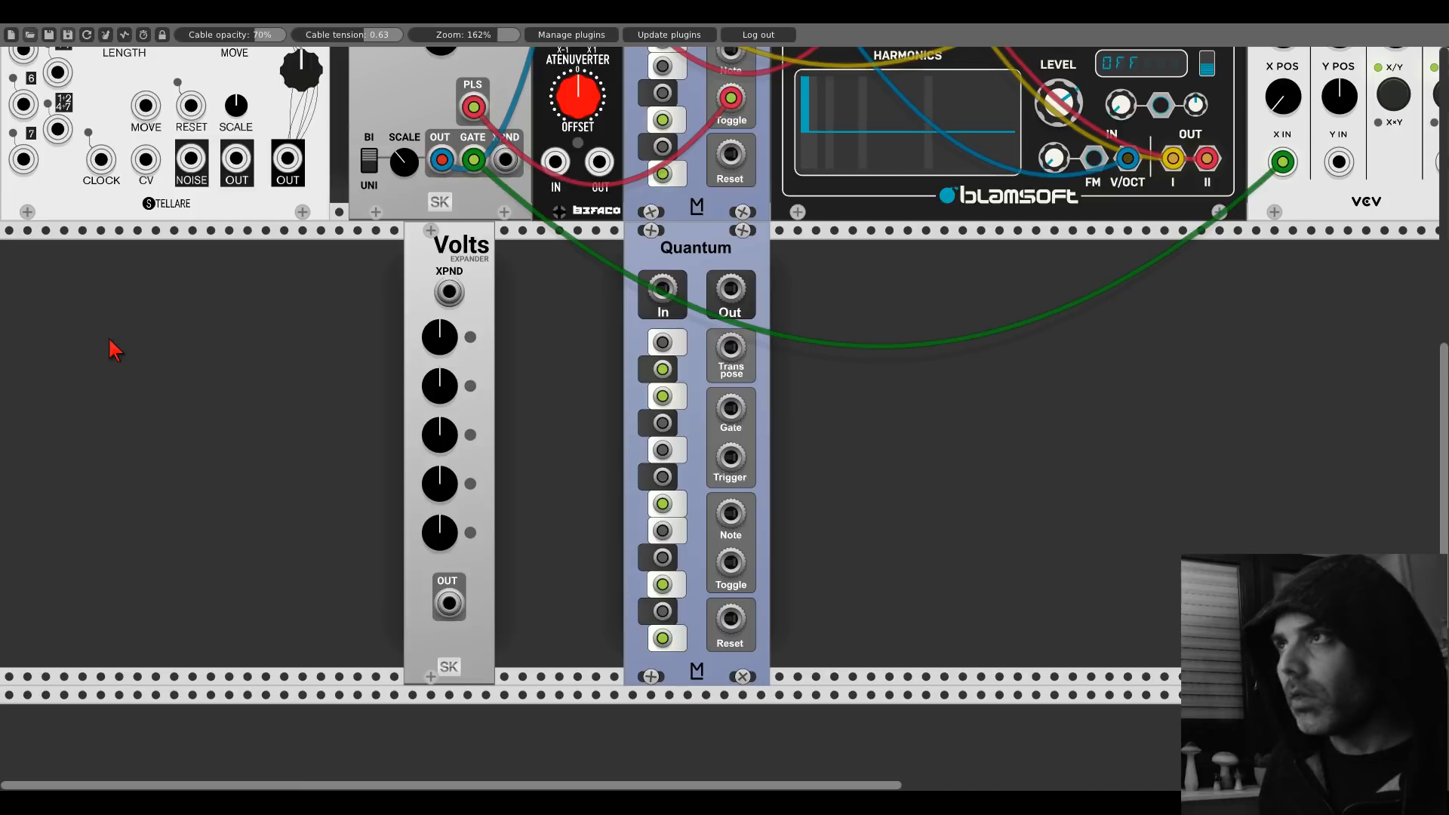
Step: Turn the top two side knobs of Stellare's Turing Machine down, and finally turn both of them up
scroll(114, 345, "up", 1)
scroll(440, 431, "up", 10)
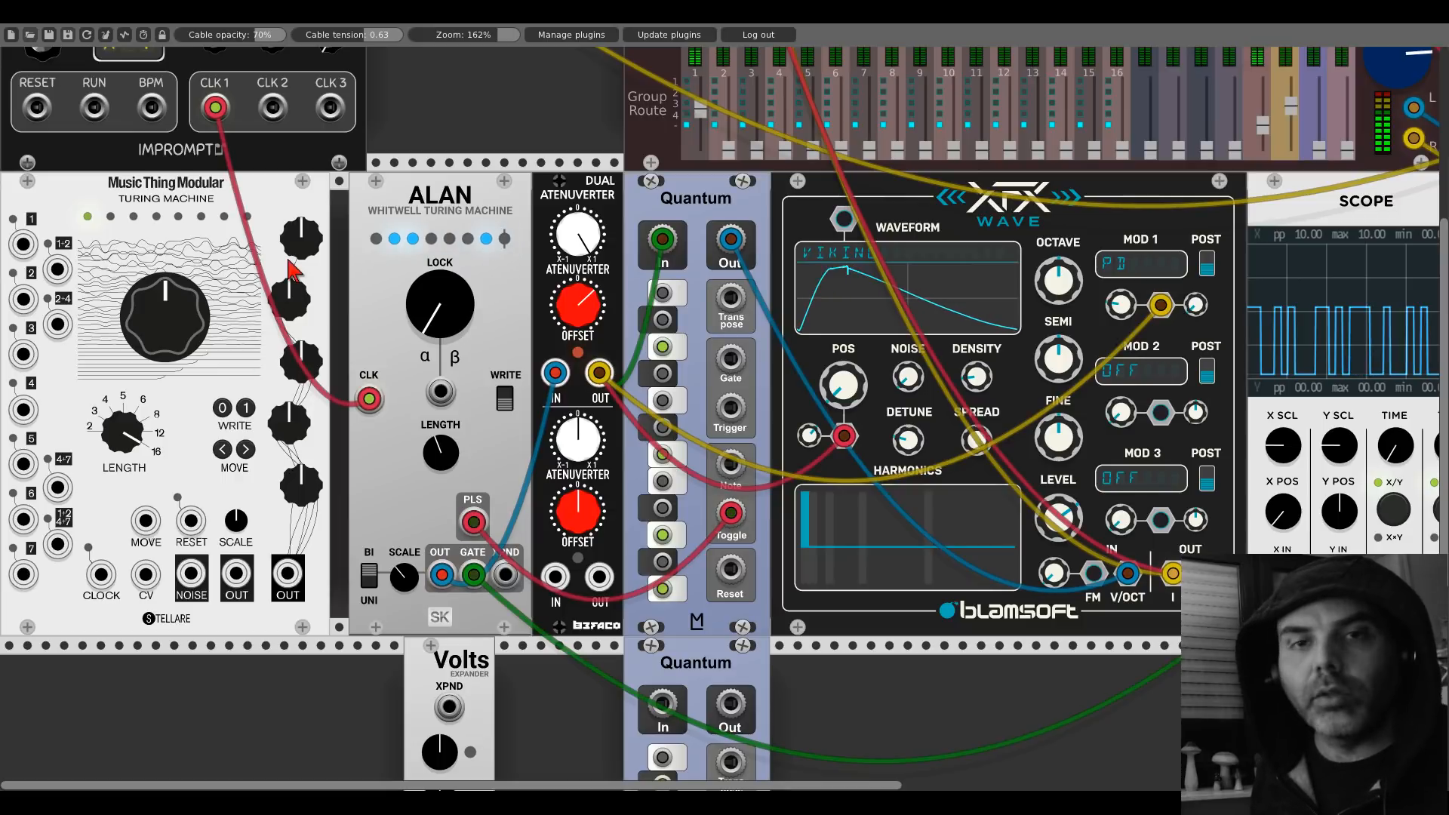
left_click_drag(301, 240, 301, 260)
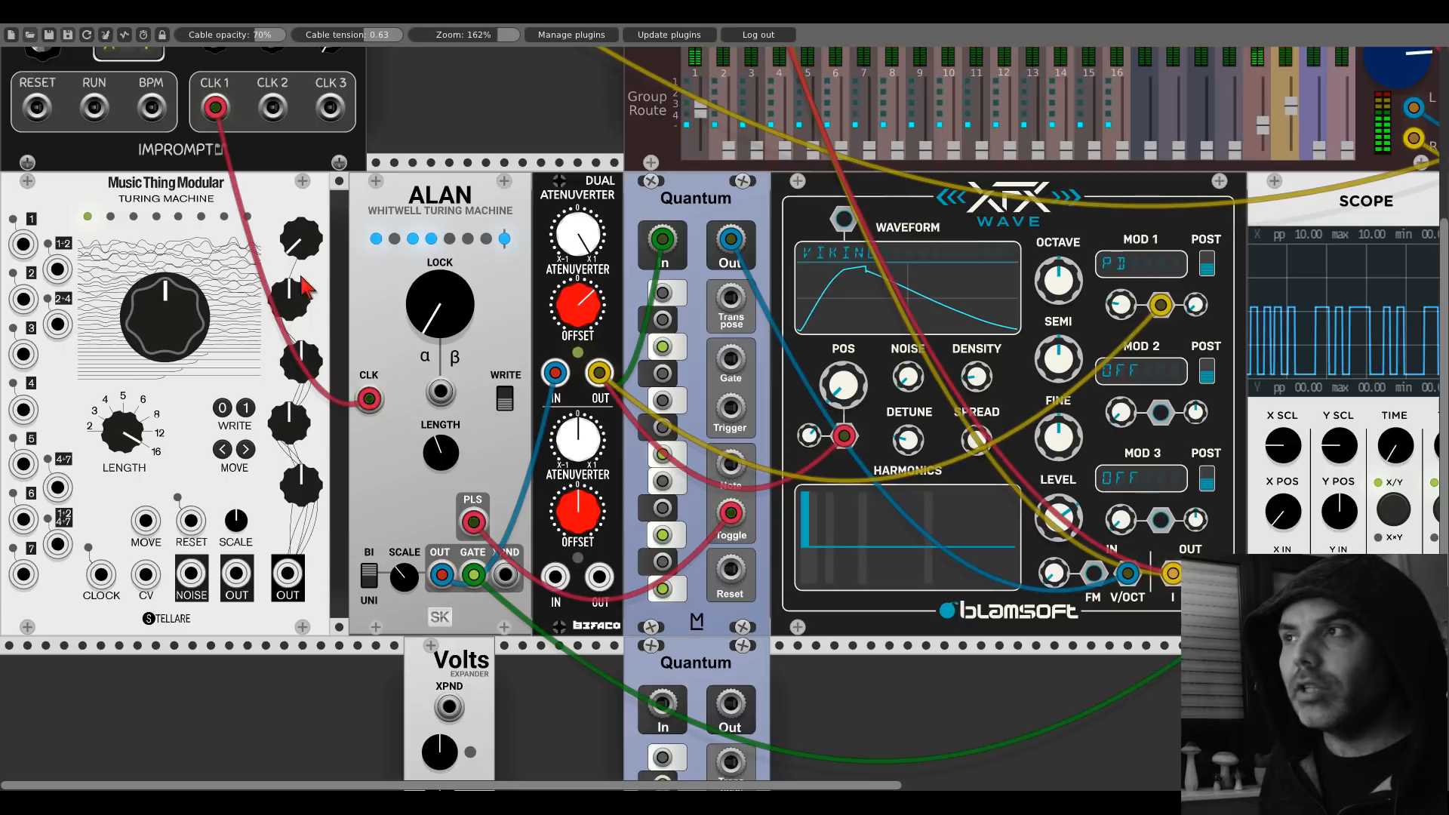
left_click_drag(290, 299, 290, 324)
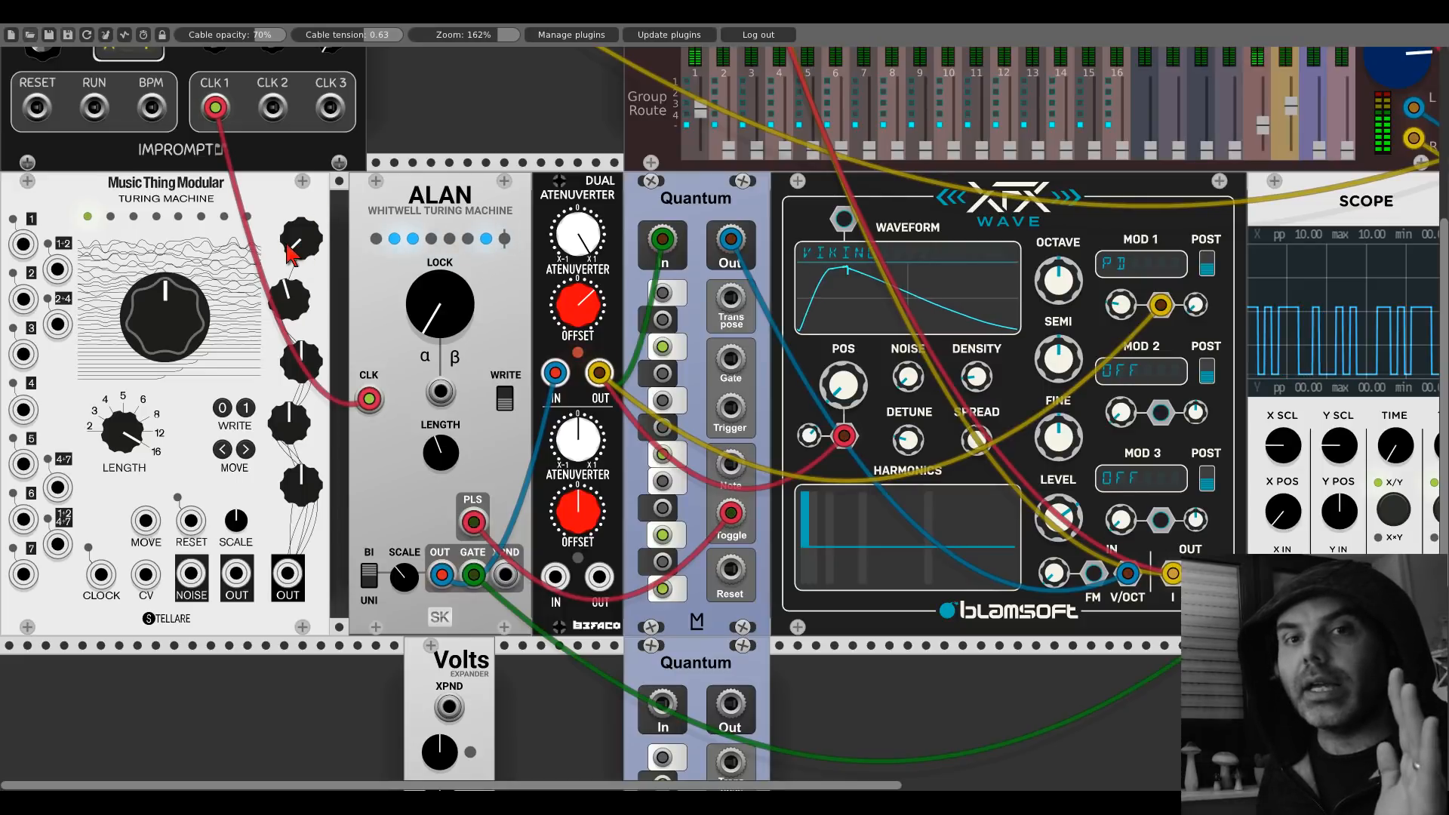
left_click_drag(294, 249, 294, 106)
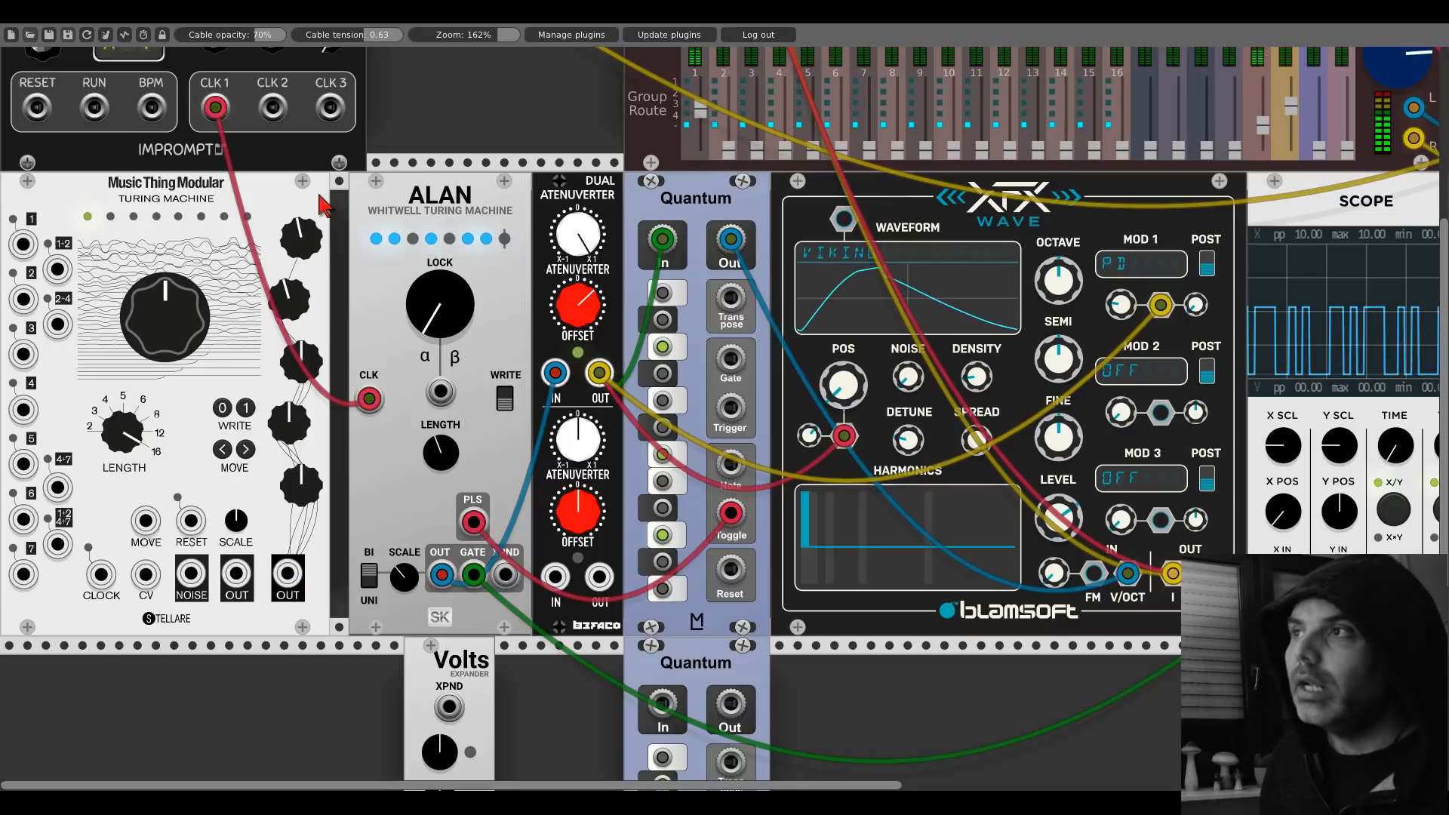
left_click_drag(289, 298, 290, 257)
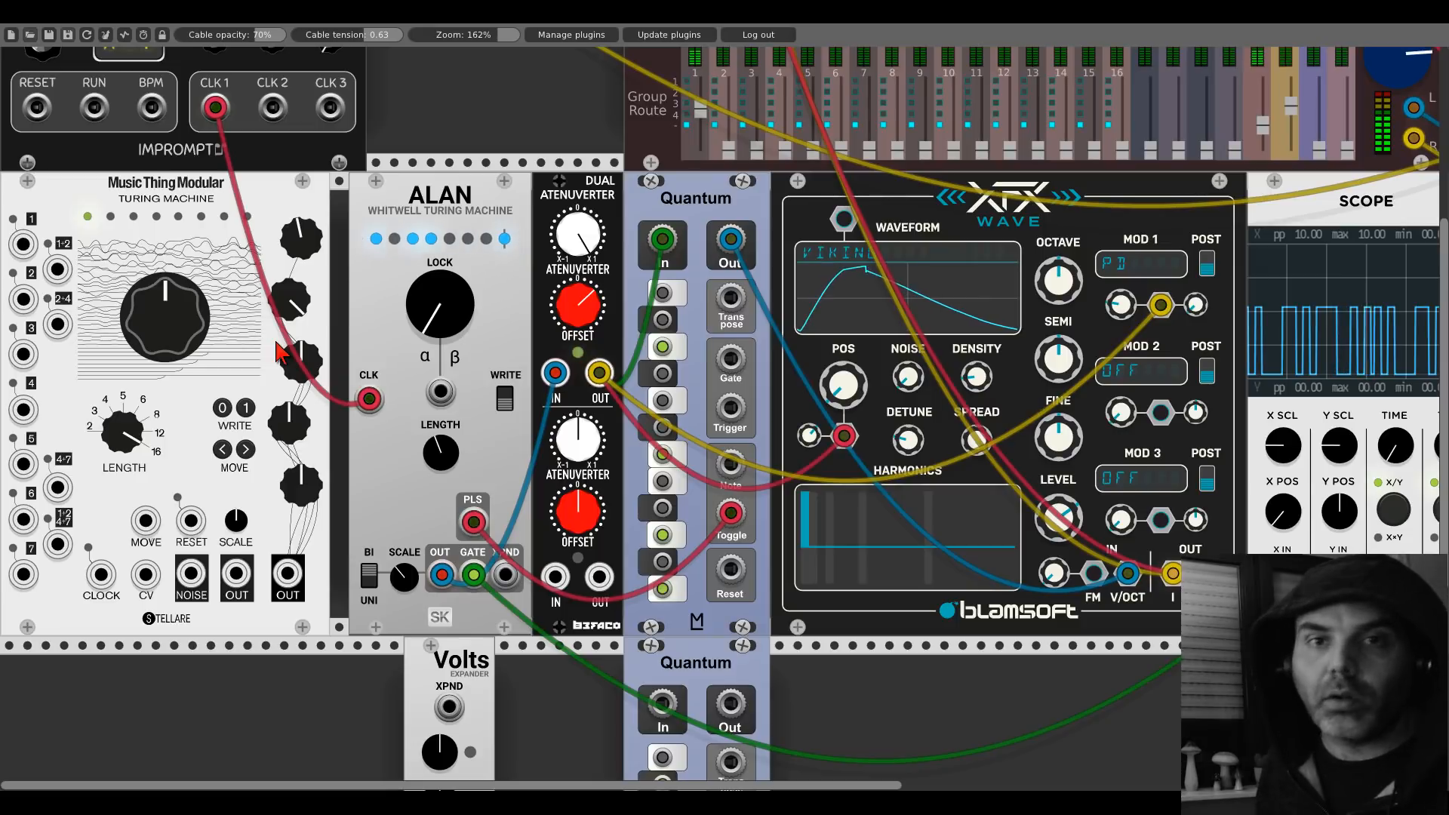
scroll(283, 353, "down", 5)
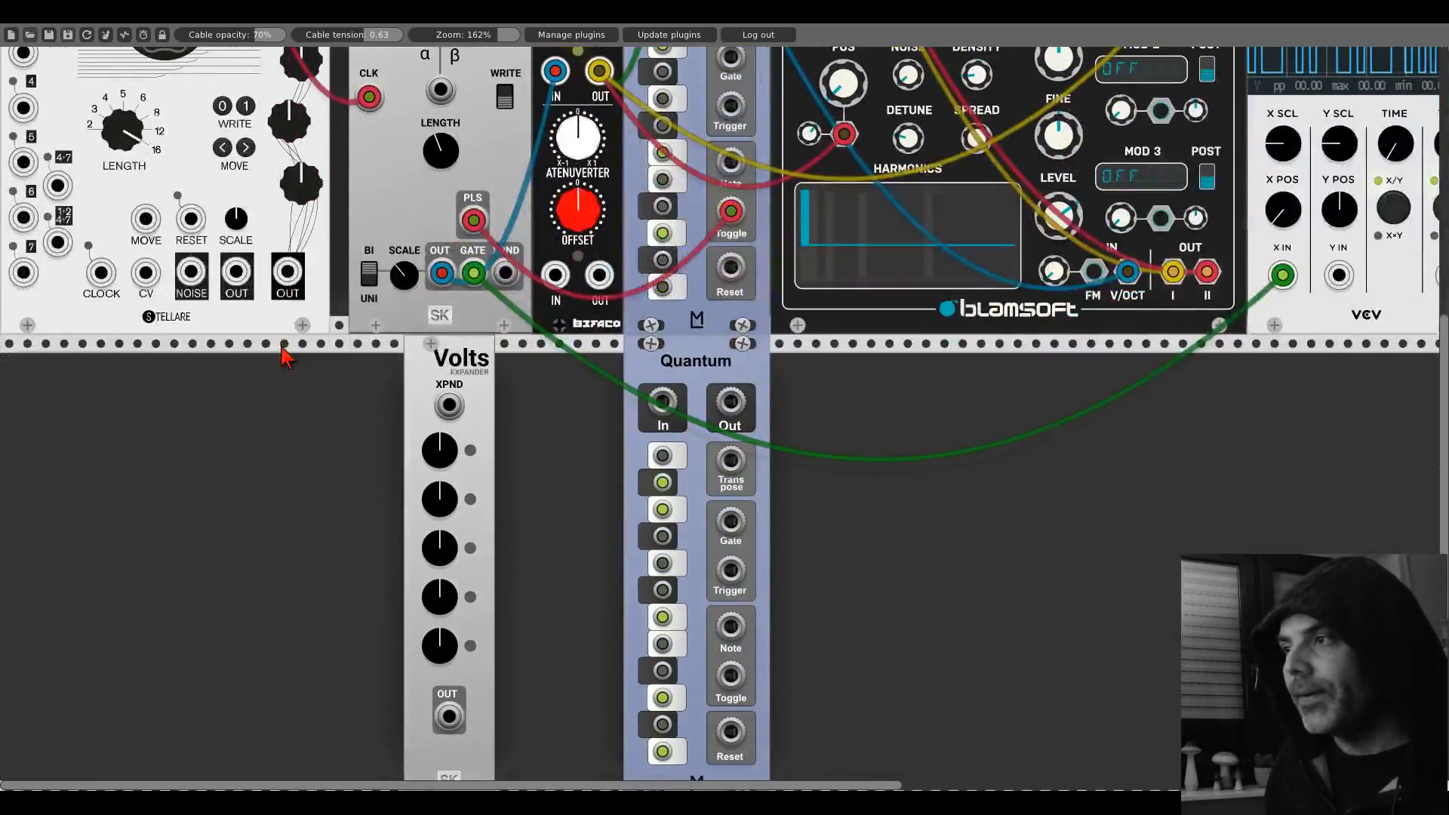
Step: Line the Volts expander up directly beneath ALAN and patch ALAN's XPND output into the expander's XPND input
scroll(282, 353, "up", 4)
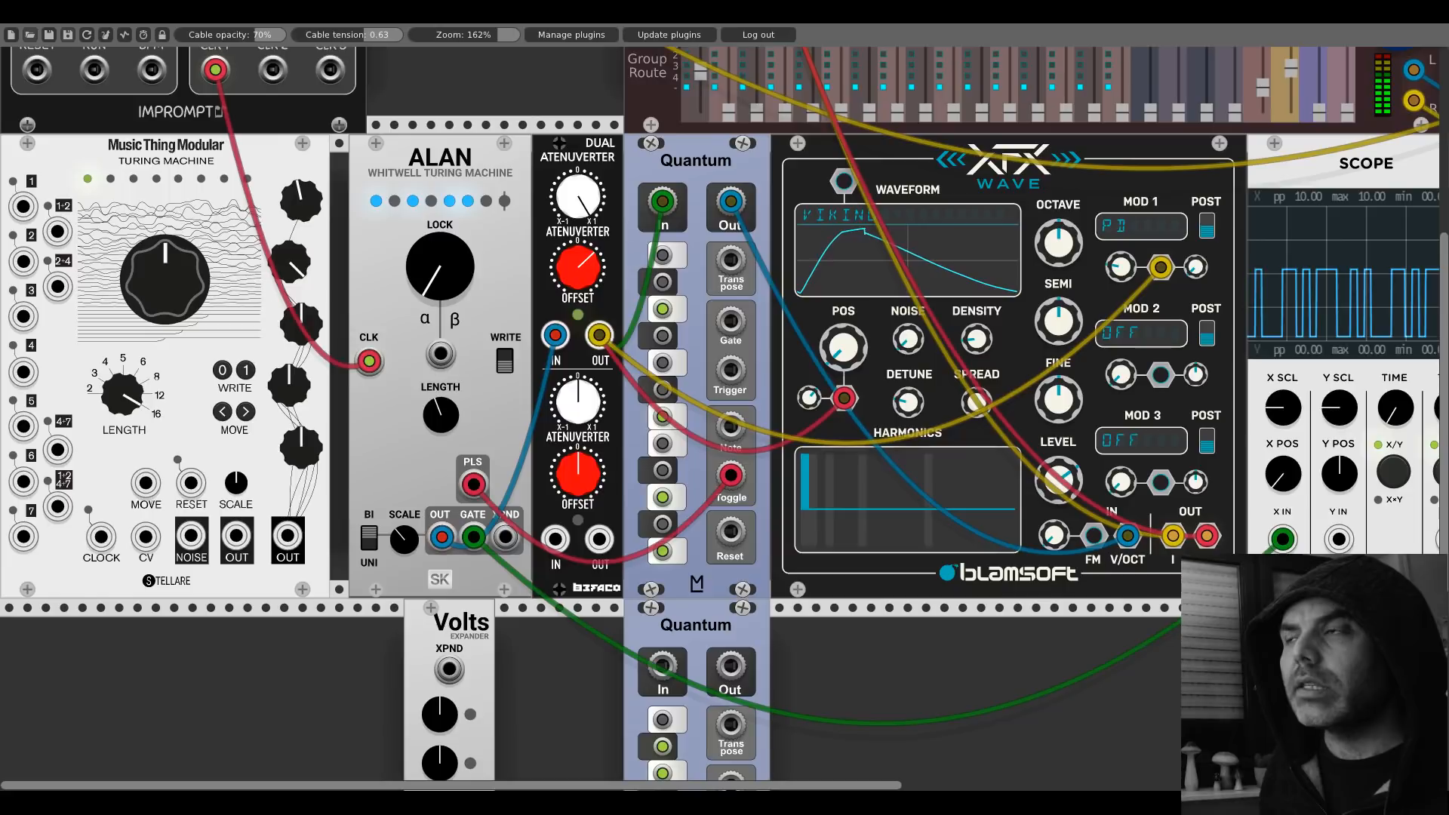
scroll(324, 428, "down", 2)
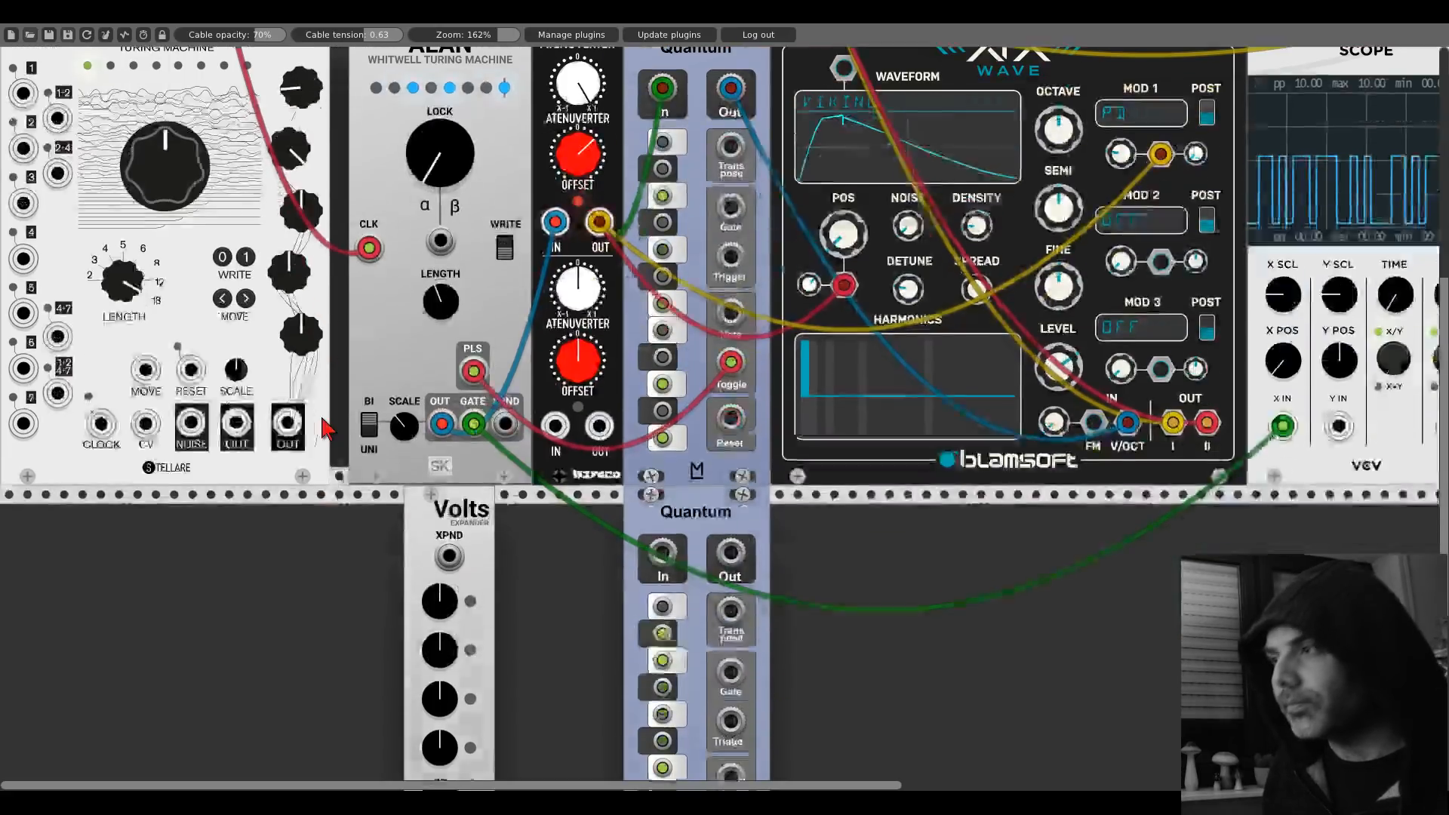
scroll(324, 427, "down", 3)
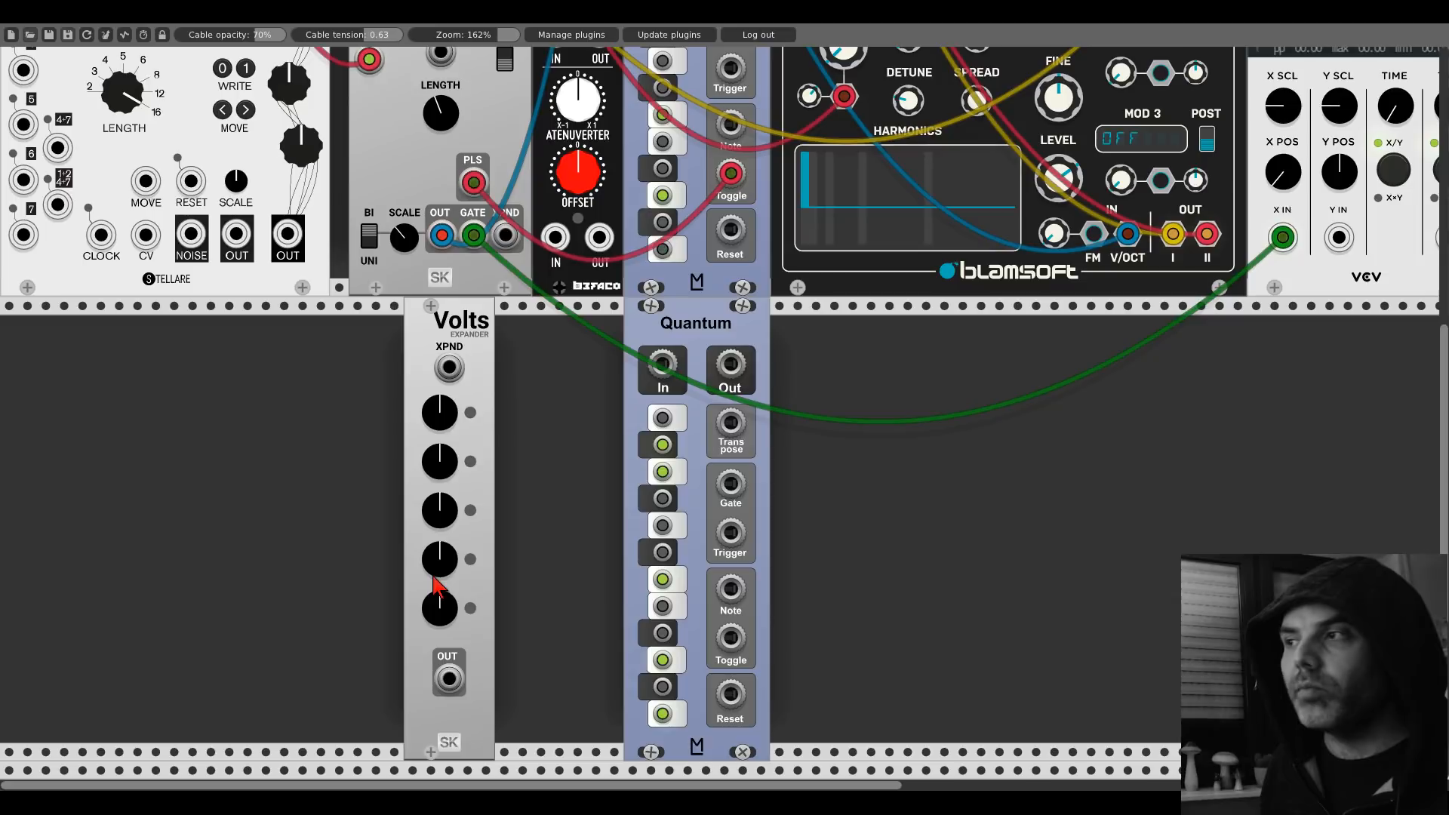
scroll(440, 563, "up", 5)
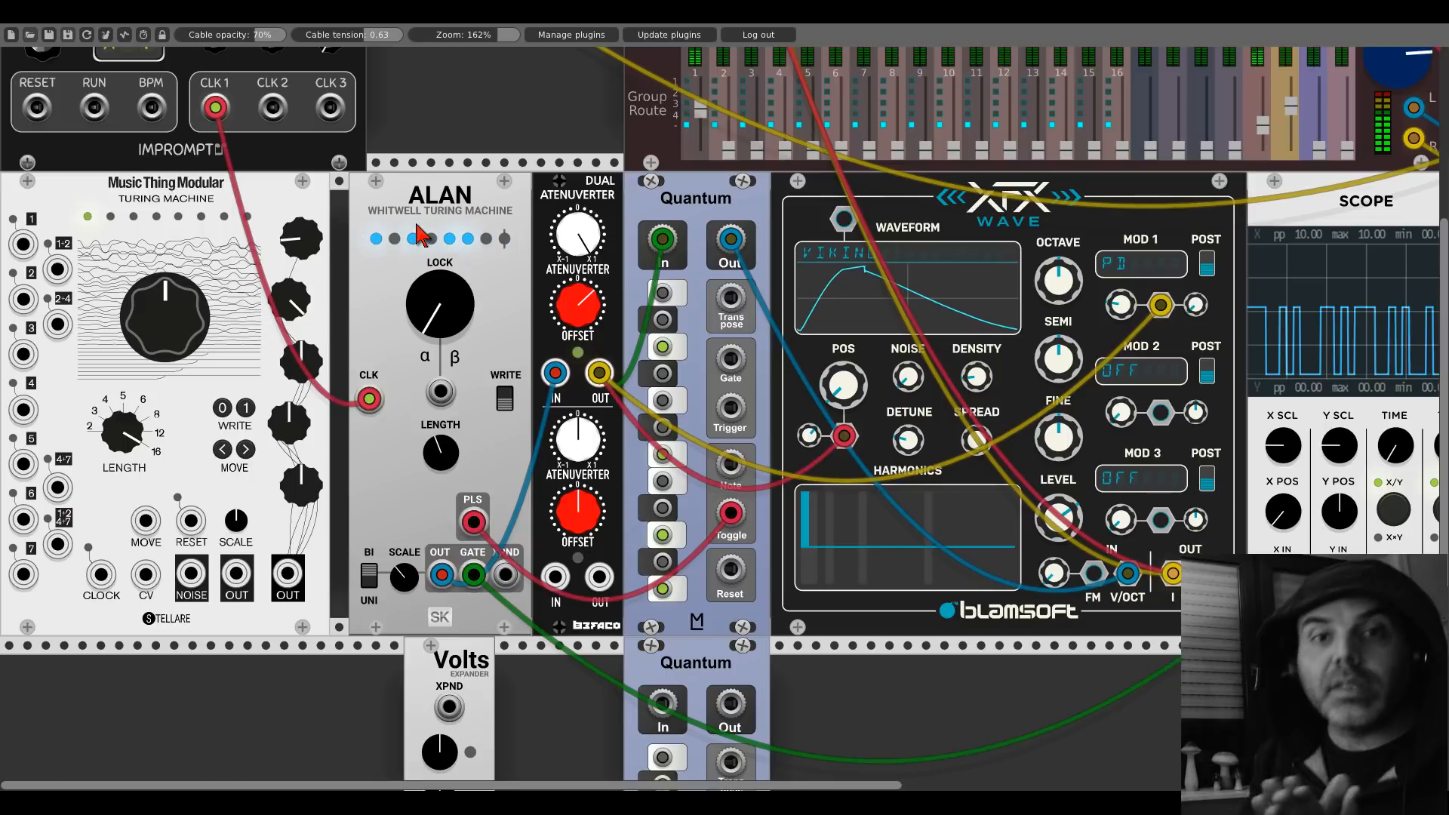
scroll(420, 234, "down", 4)
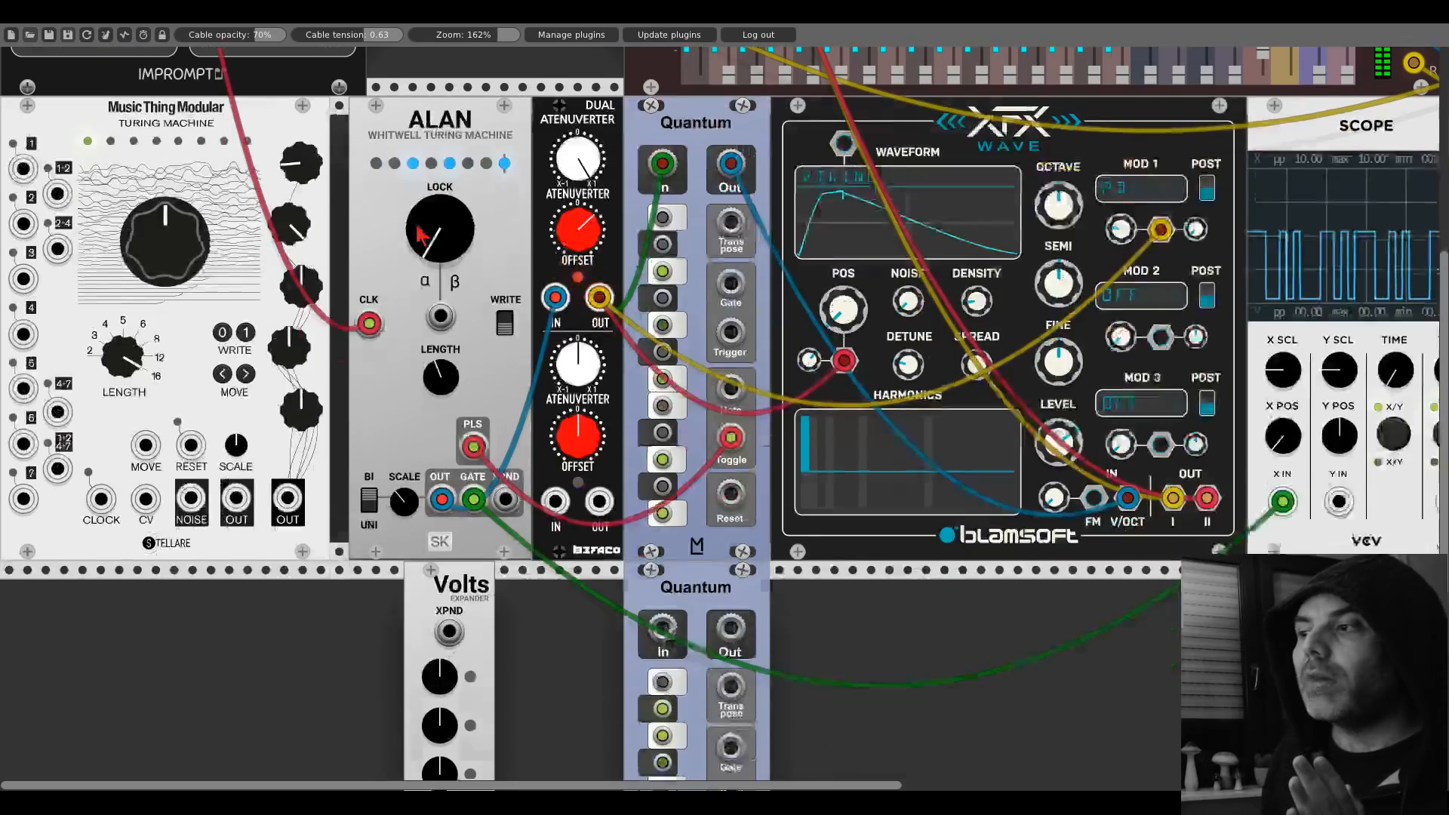
scroll(420, 234, "down", 1)
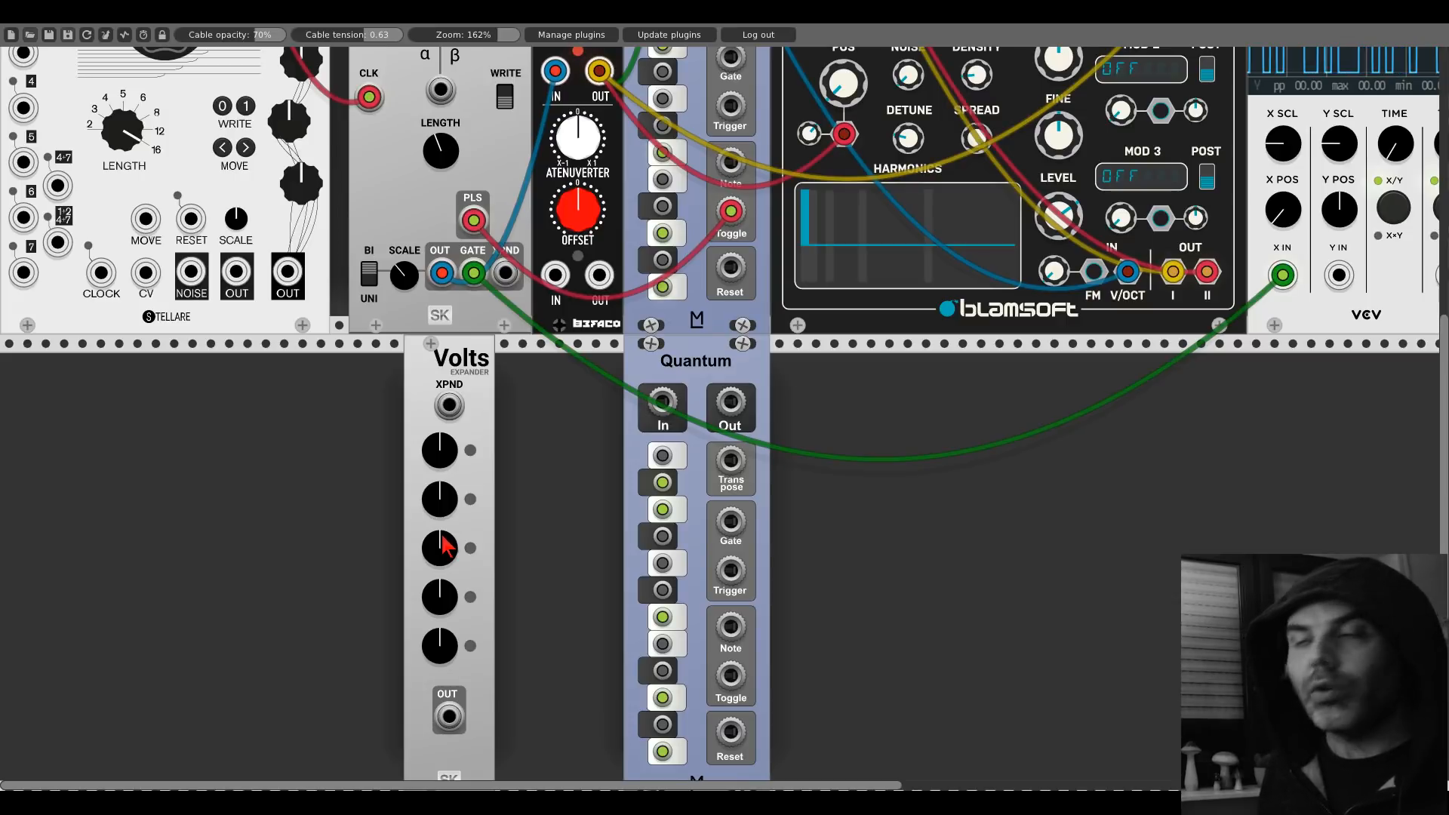
left_click_drag(449, 377, 394, 377)
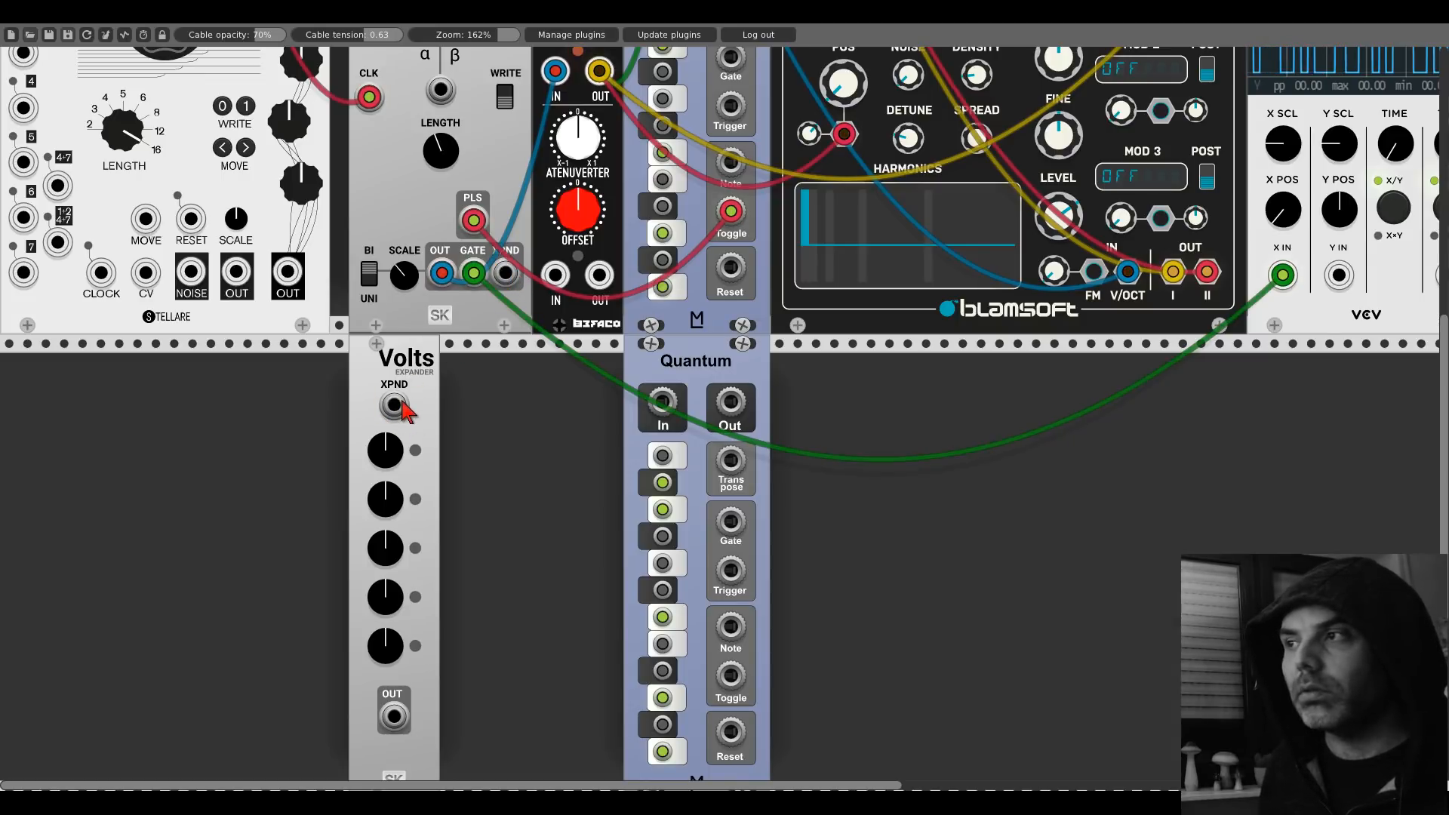
left_click_drag(505, 273, 394, 407)
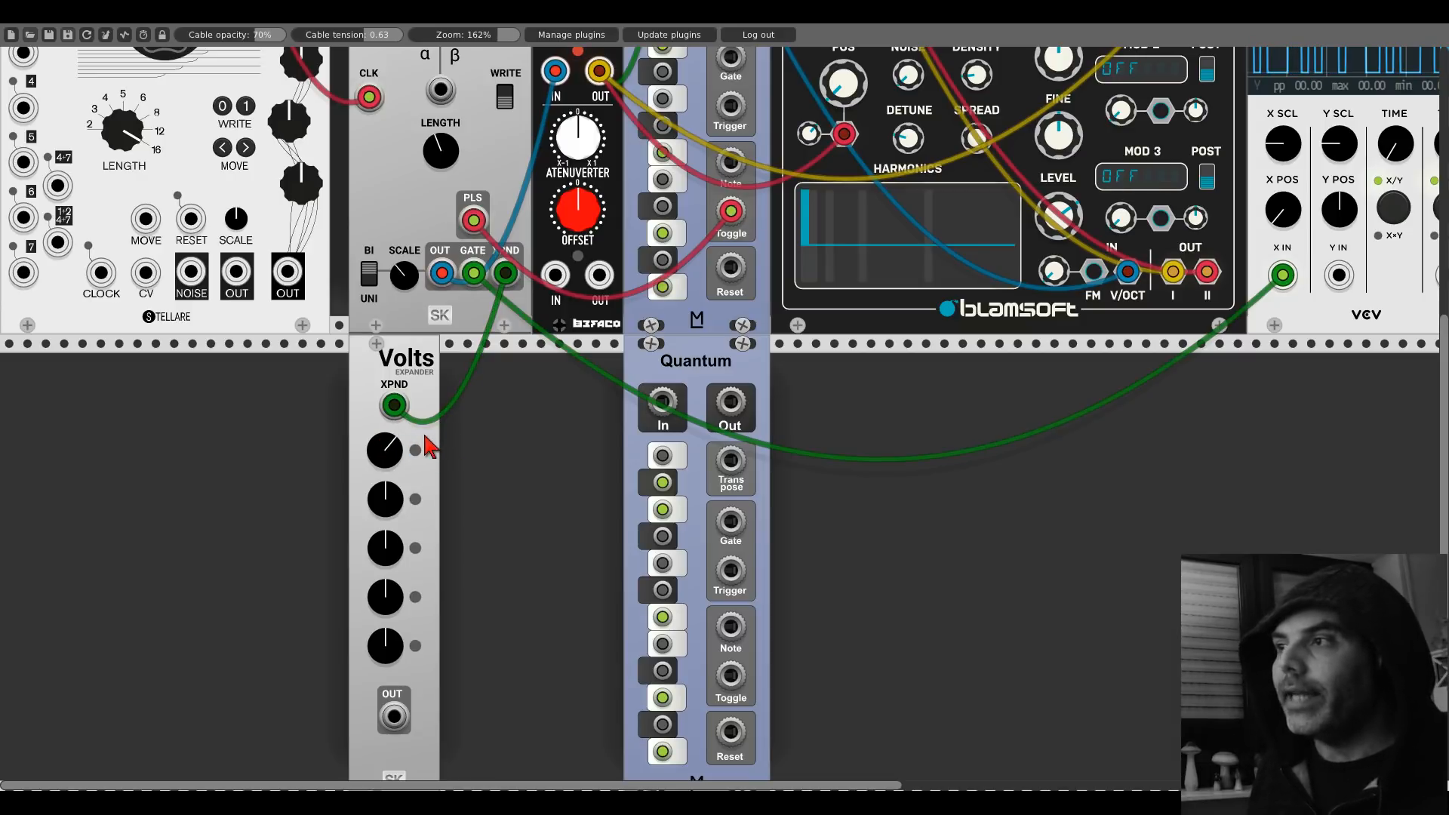
Step: Turn Volts' first, second and fifth knobs up and its third and fourth knobs down, and move the Scope beside Volts
scroll(423, 445, "up", 5)
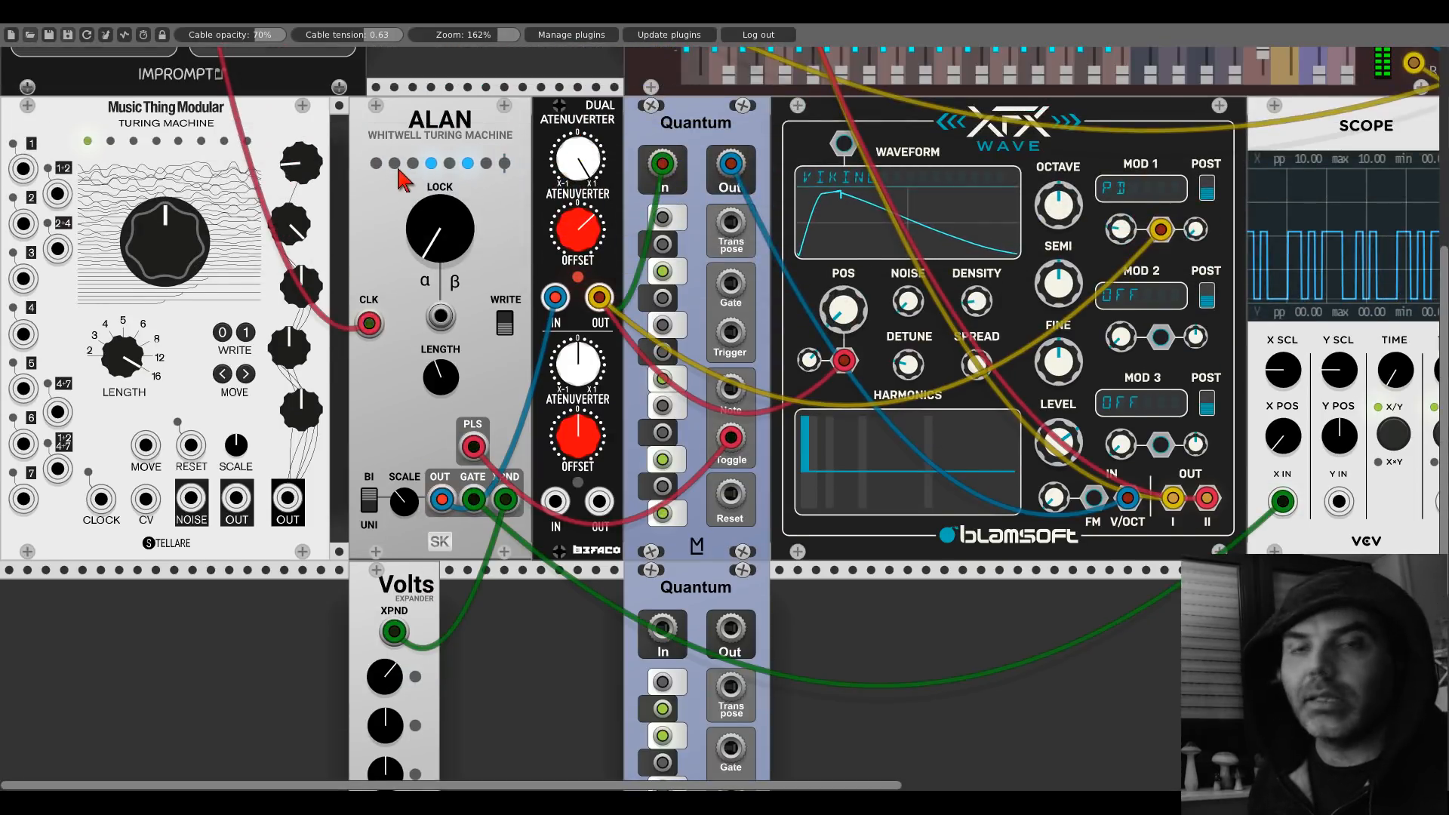
scroll(385, 301, "down", 6)
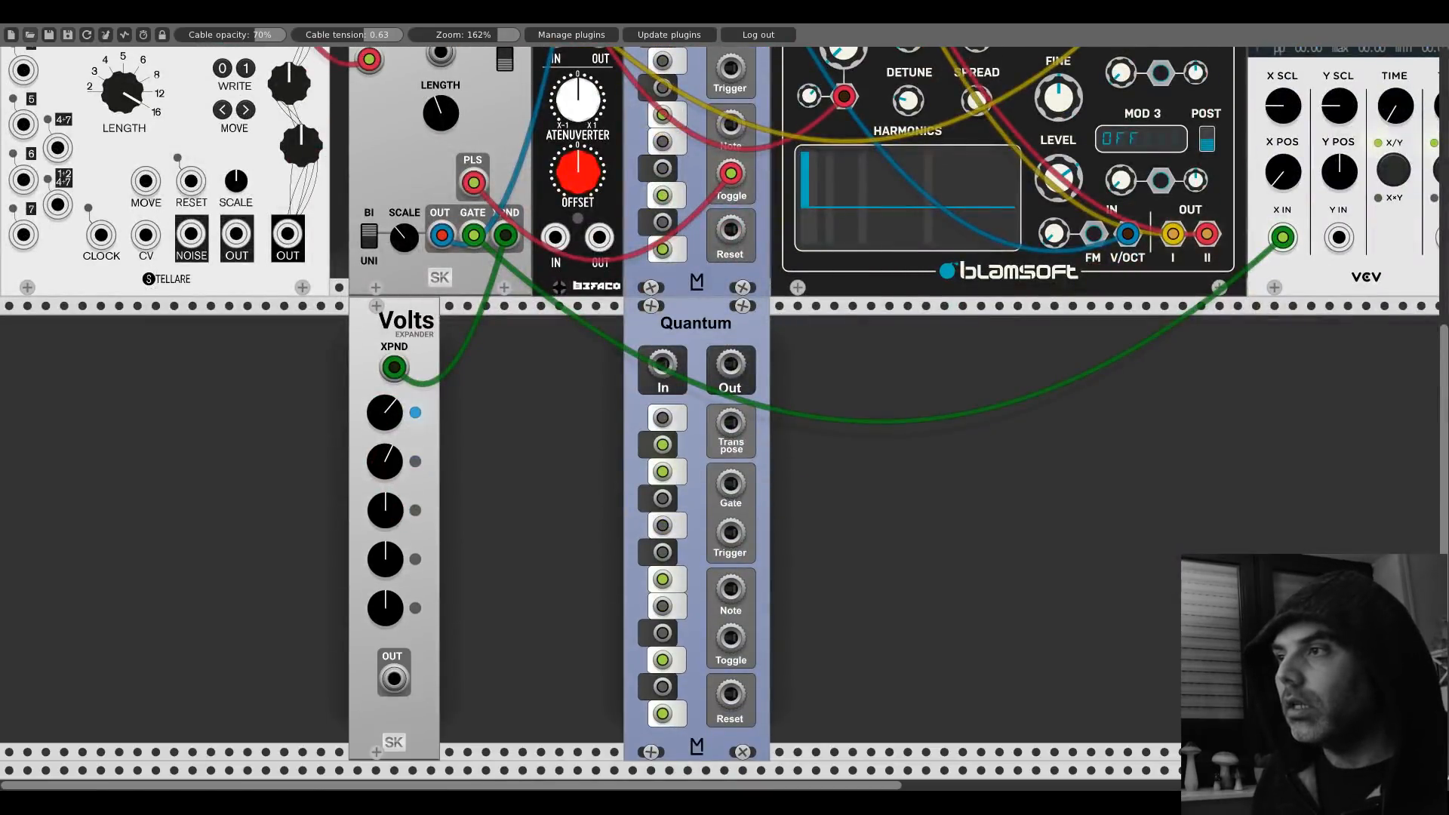
mouse_move(386, 561)
left_mouse_down()
mouse_move(385, 600)
mouse_move(385, 562)
left_mouse_up()
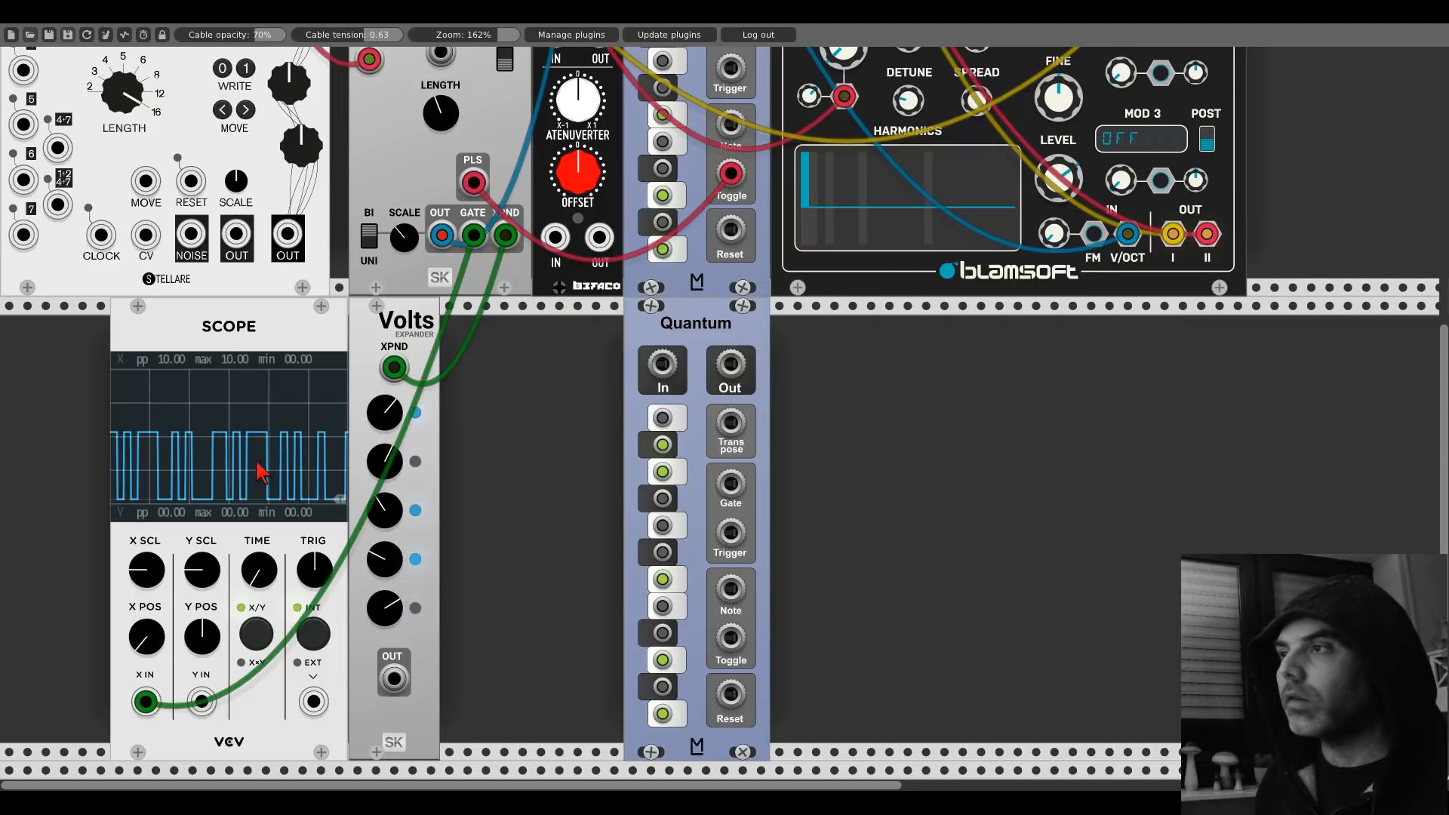
Step: Replace the gate cable at the Scope's X IN with one from Volts' OUT, and reset X POS to its center
right_click(145, 703)
left_click_drag(145, 703, 393, 679)
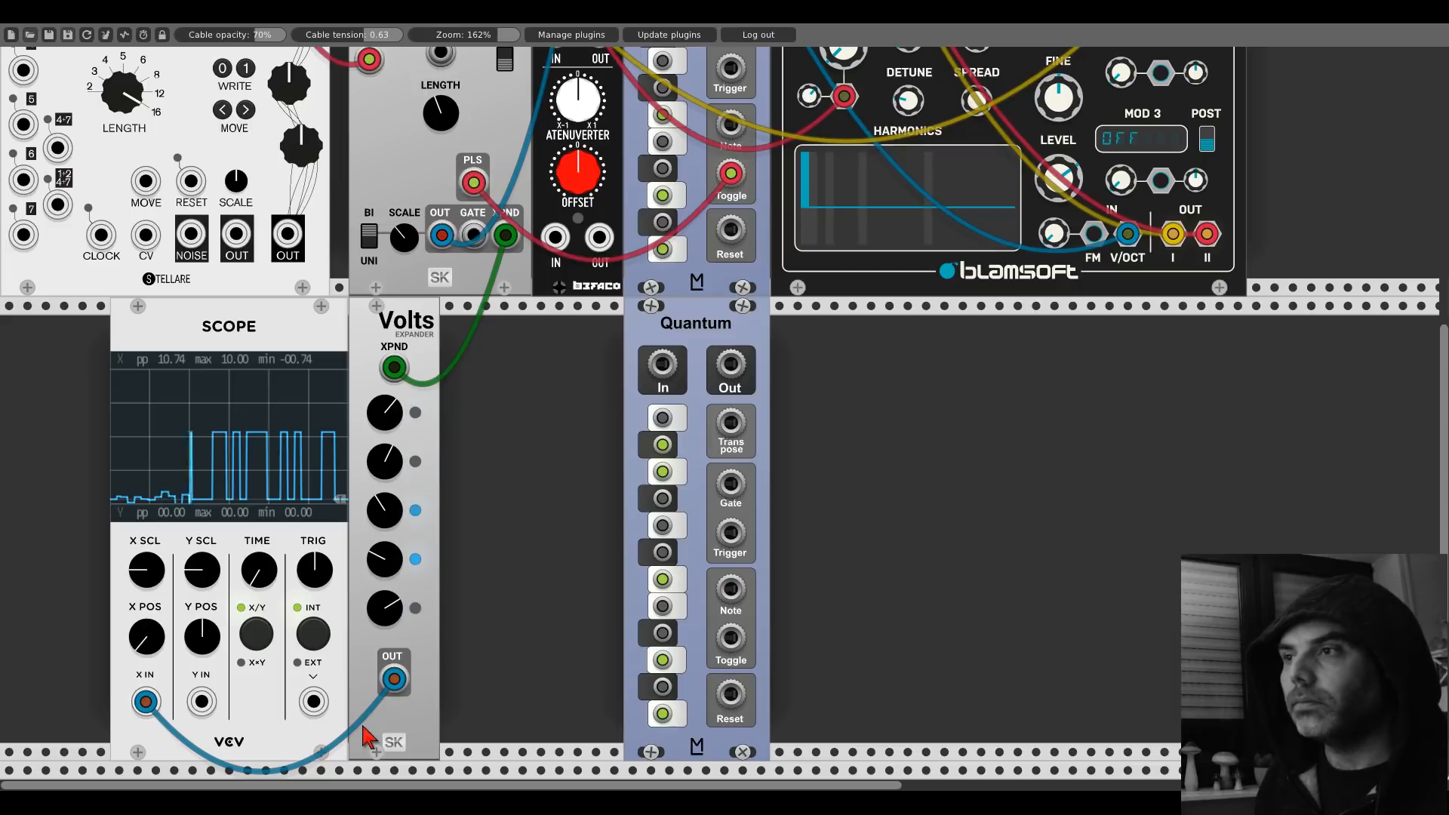
double_click(147, 641)
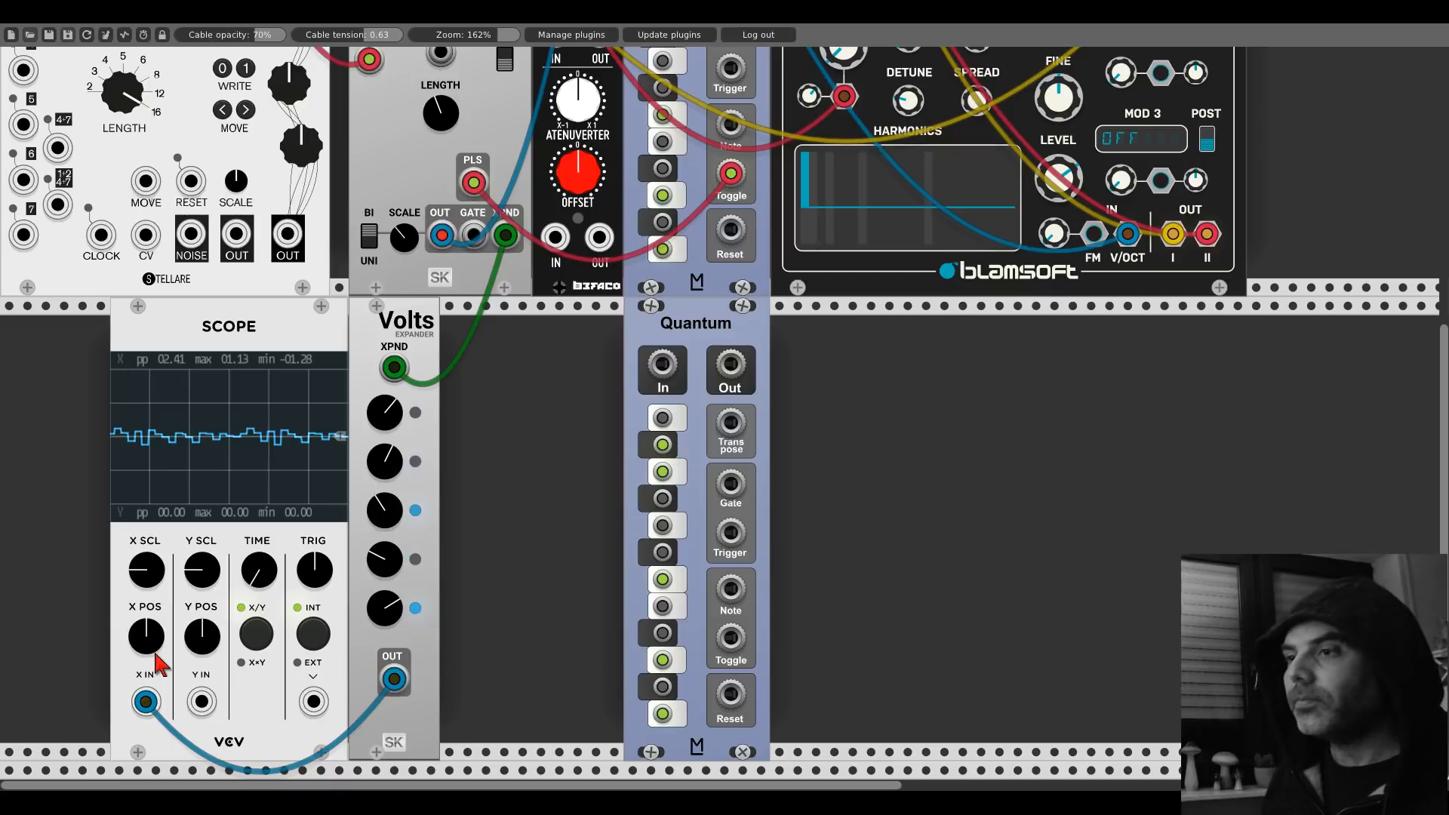
Step: Repatch Volts' OUT from the Scope to the lower Quantum's In, and connect that Quantum's Out to the upper Quantum's Note input
mouse_move(394, 678)
left_mouse_down()
mouse_move(517, 459)
mouse_move(592, 393)
left_mouse_up()
left_click_drag(394, 678, 653, 377)
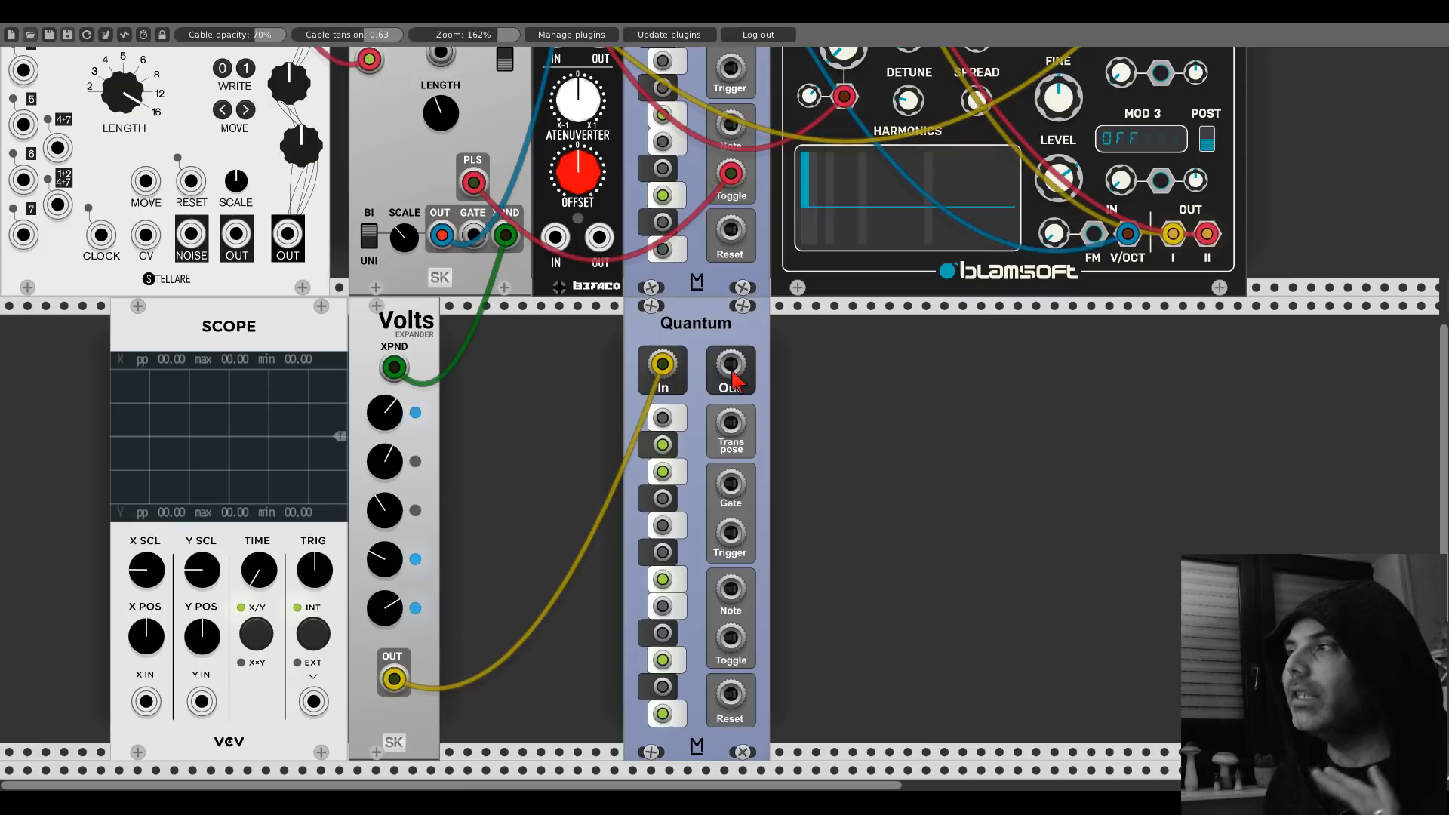
left_click_drag(732, 378, 734, 393)
scroll(731, 382, "up", 4)
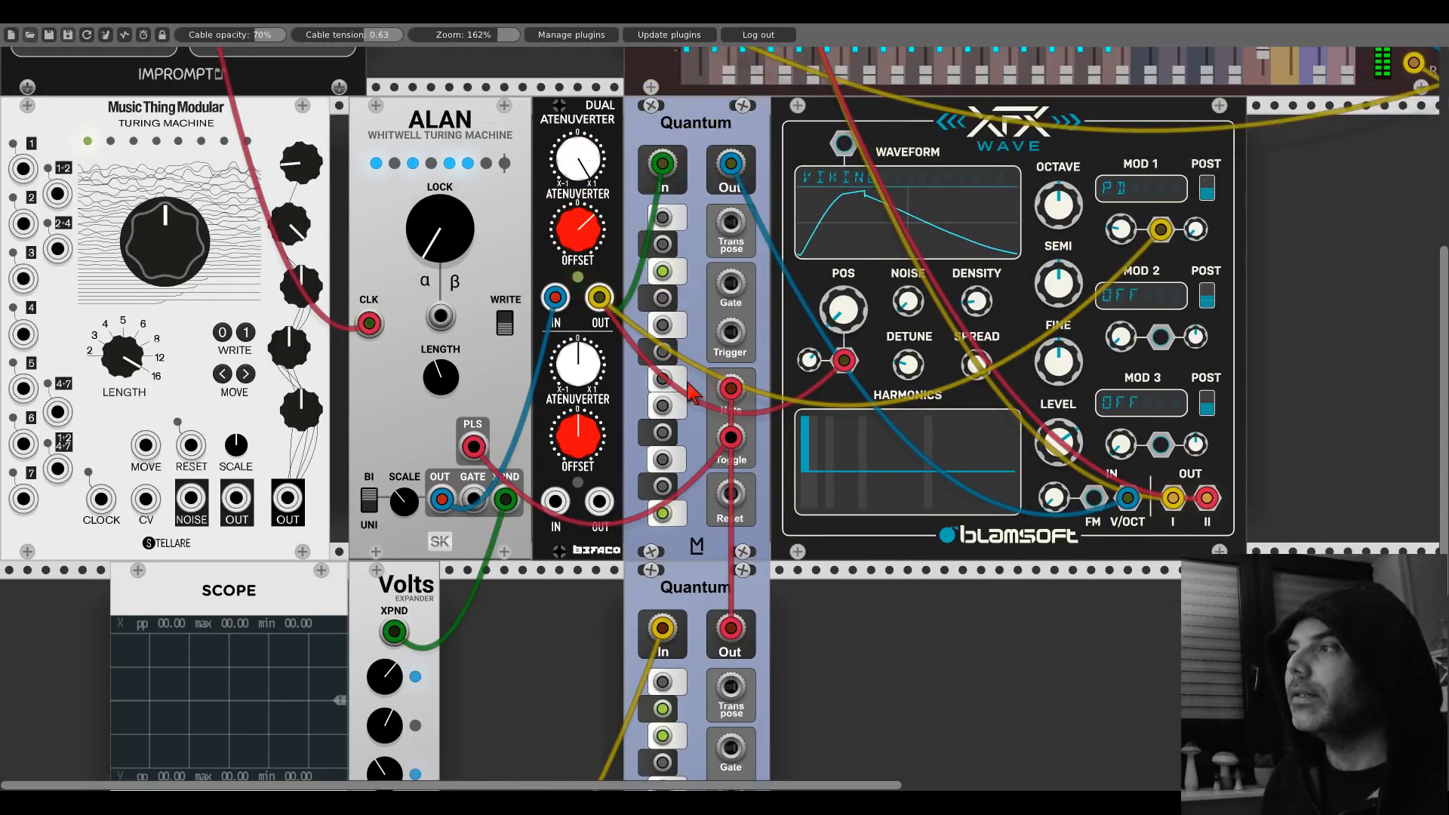
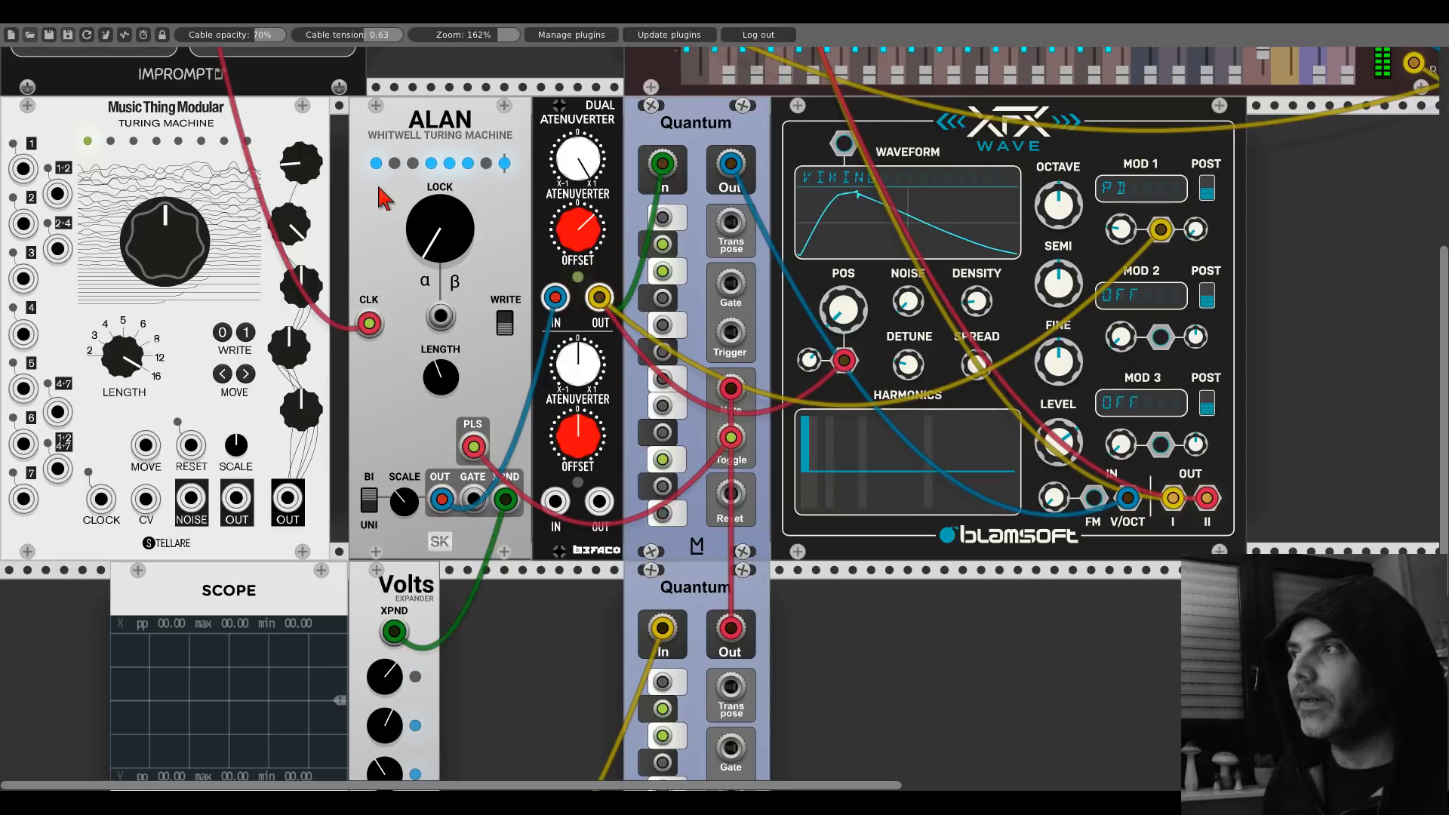
Step: Add a Quantum Multiverse module beside the lower Quantum and delete it again
scroll(385, 197, "down", 5)
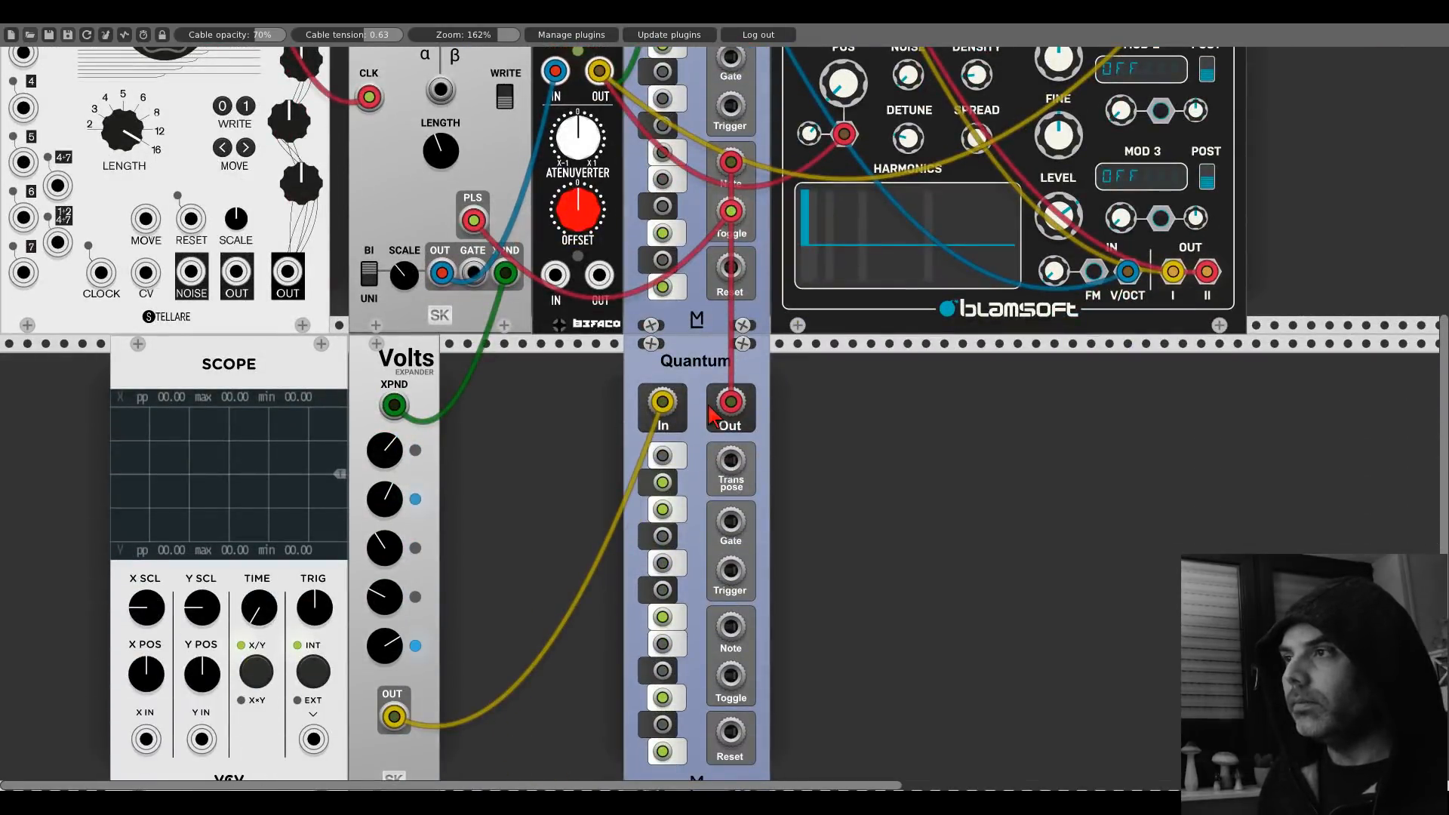
scroll(709, 415, "up", 5)
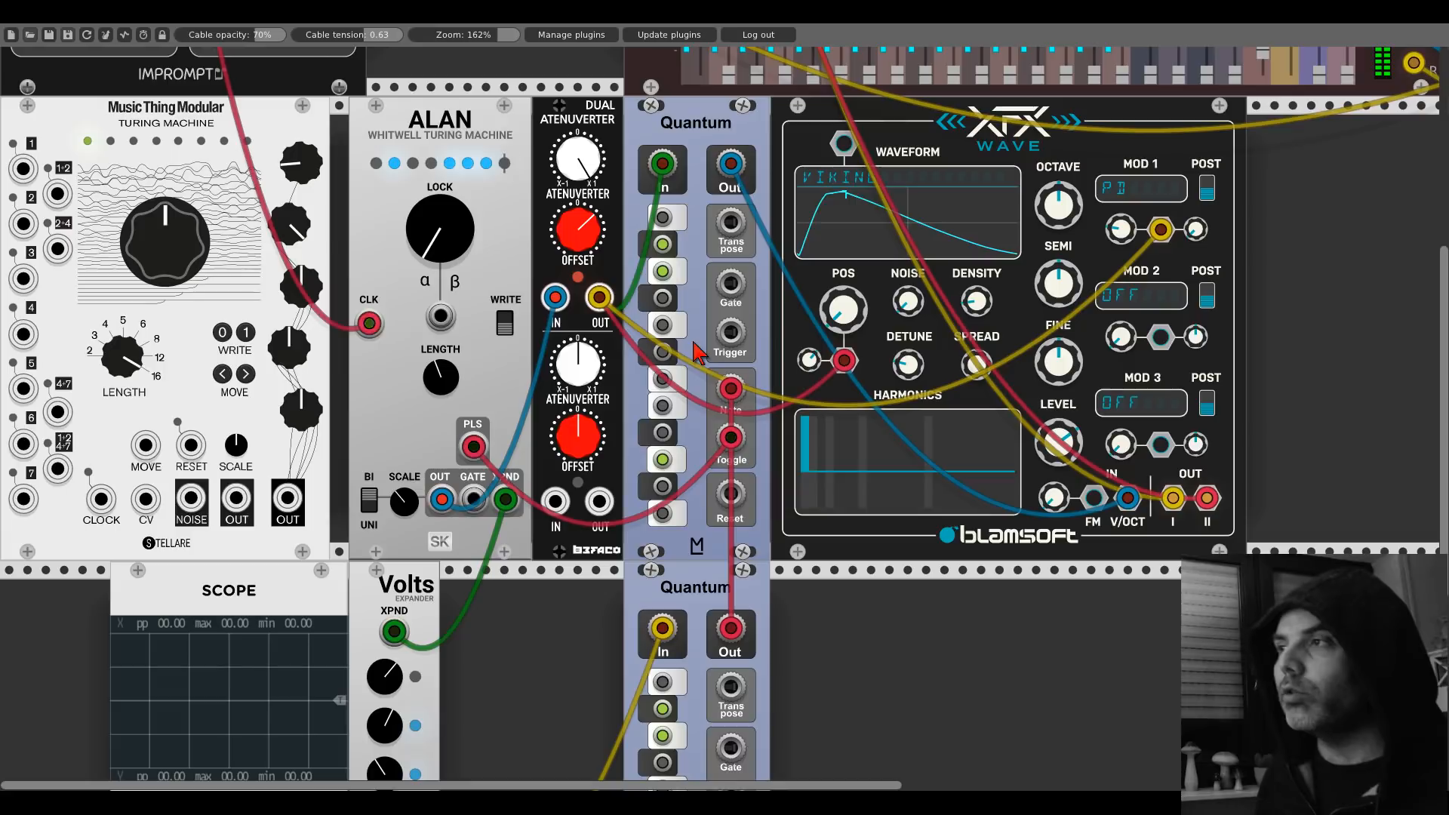
scroll(485, 526, "down", 5)
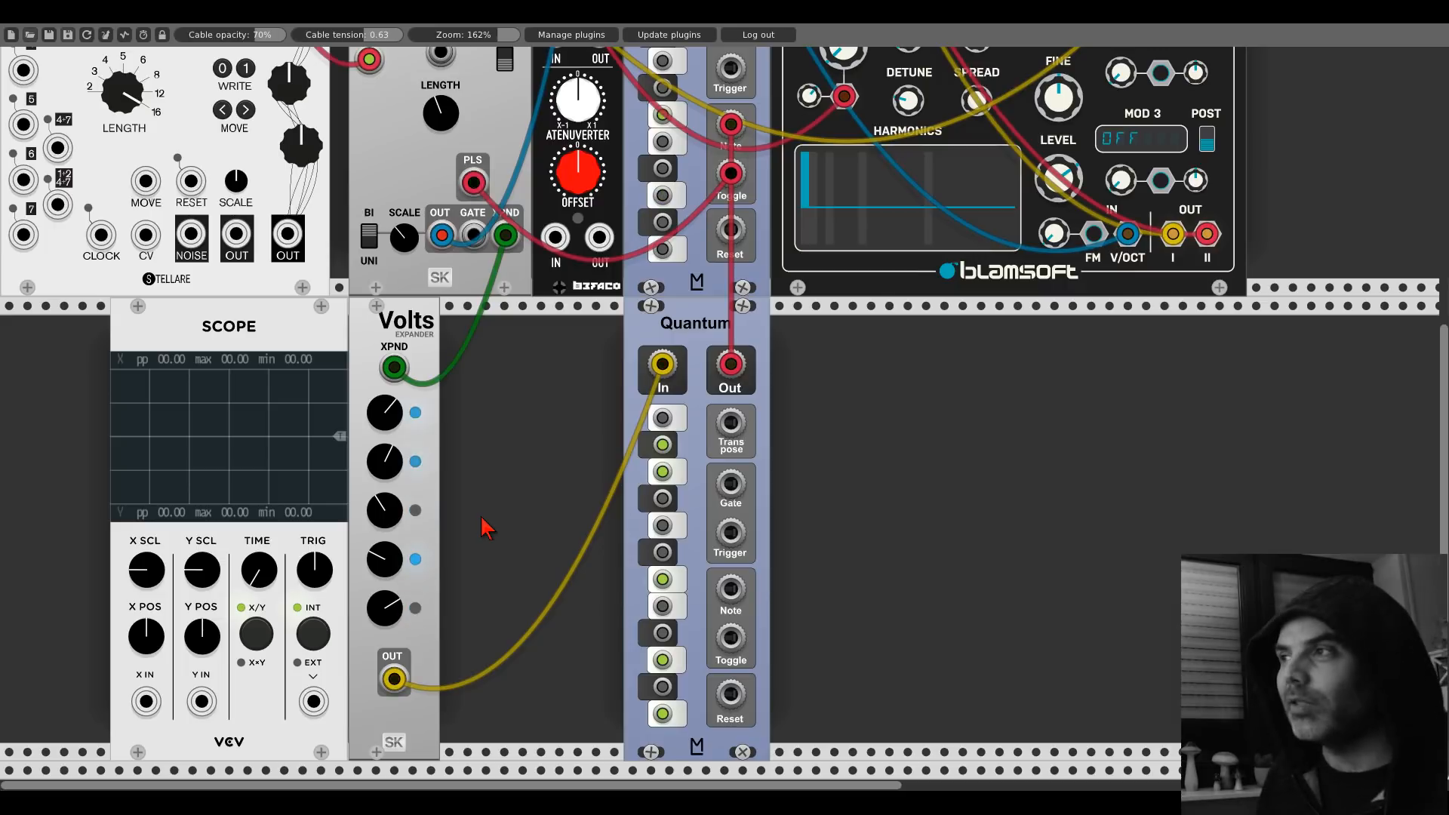
right_click(1071, 532)
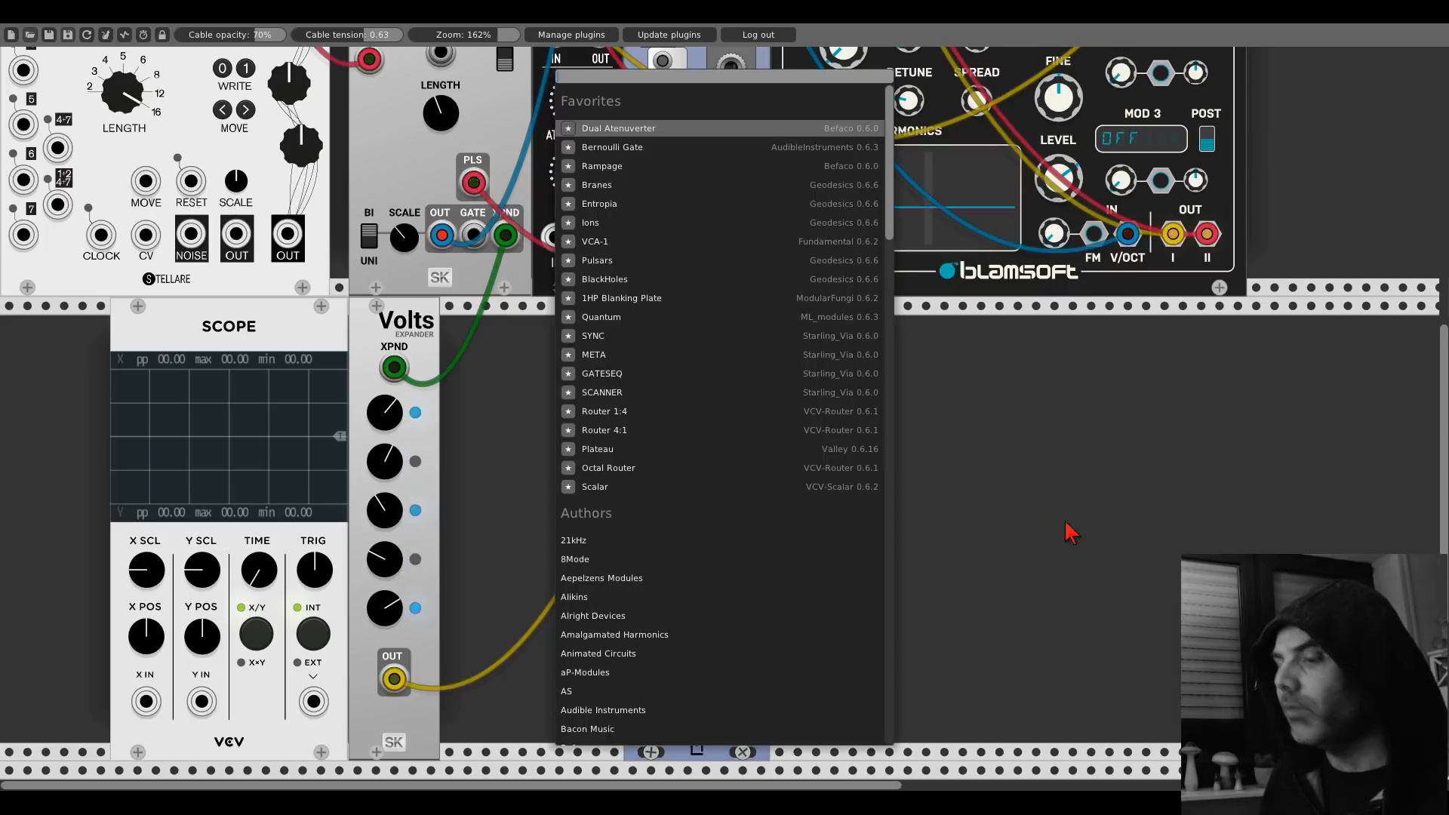
type("quantu")
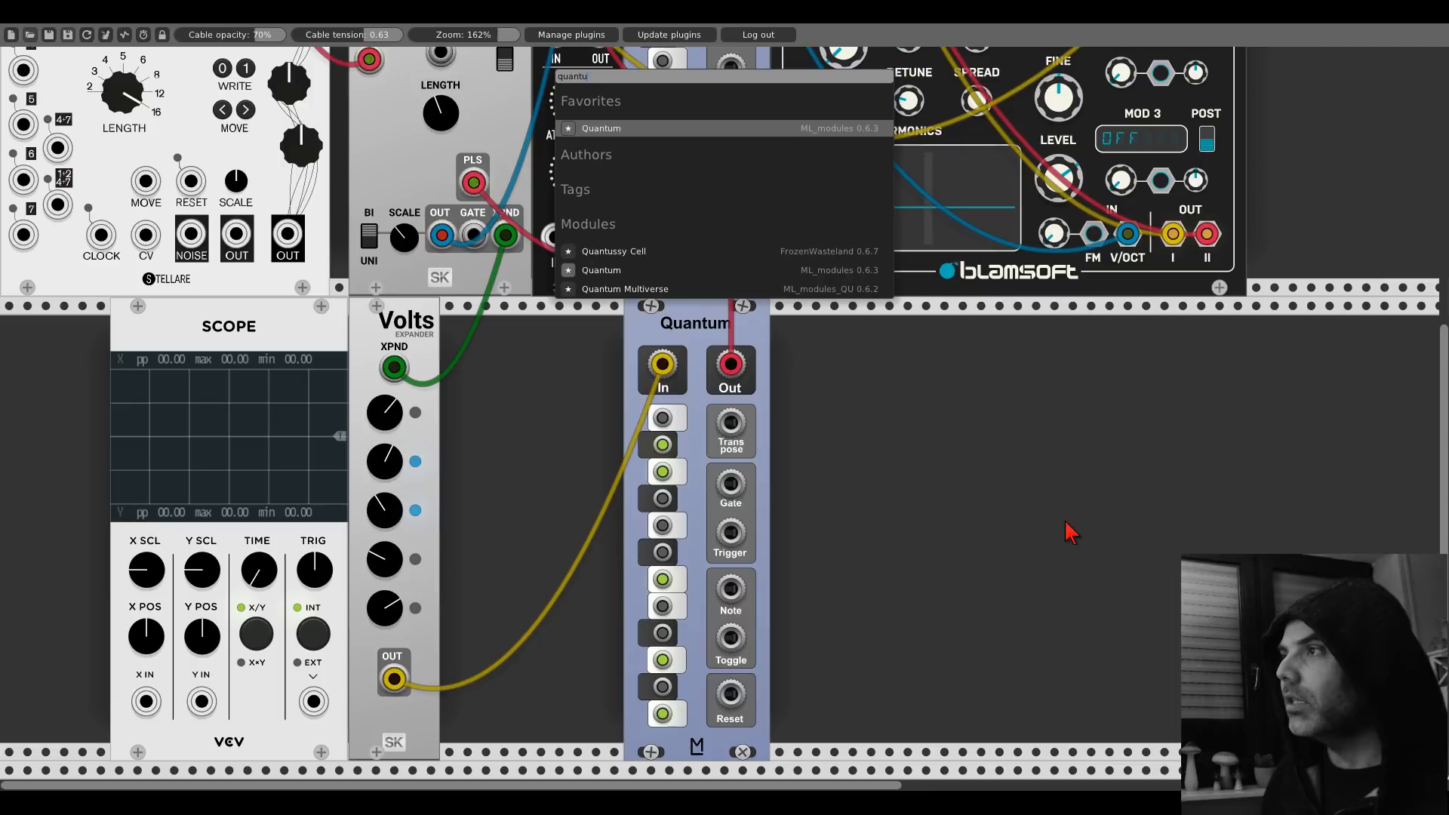
left_click(634, 289)
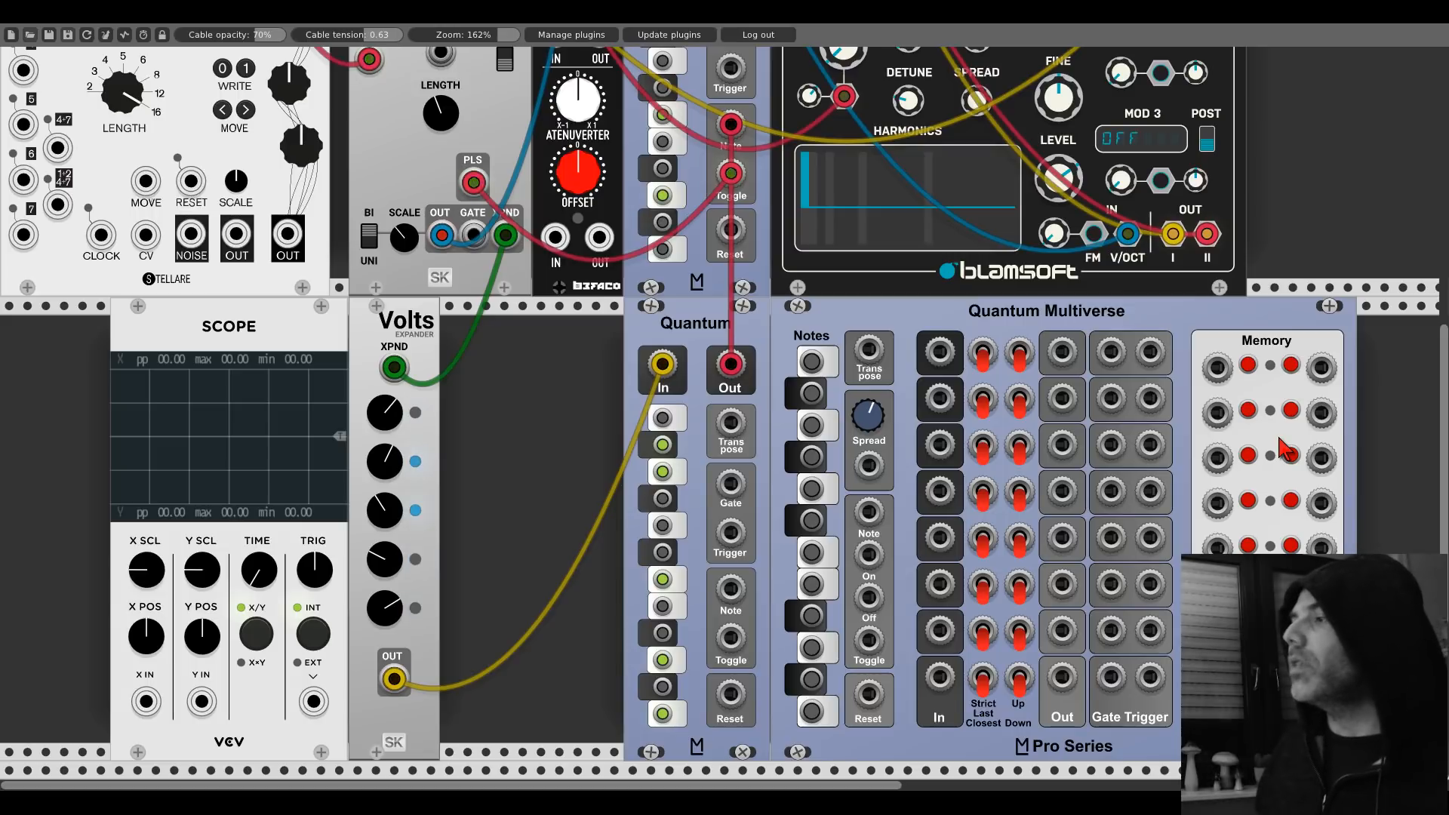
right_click(981, 321)
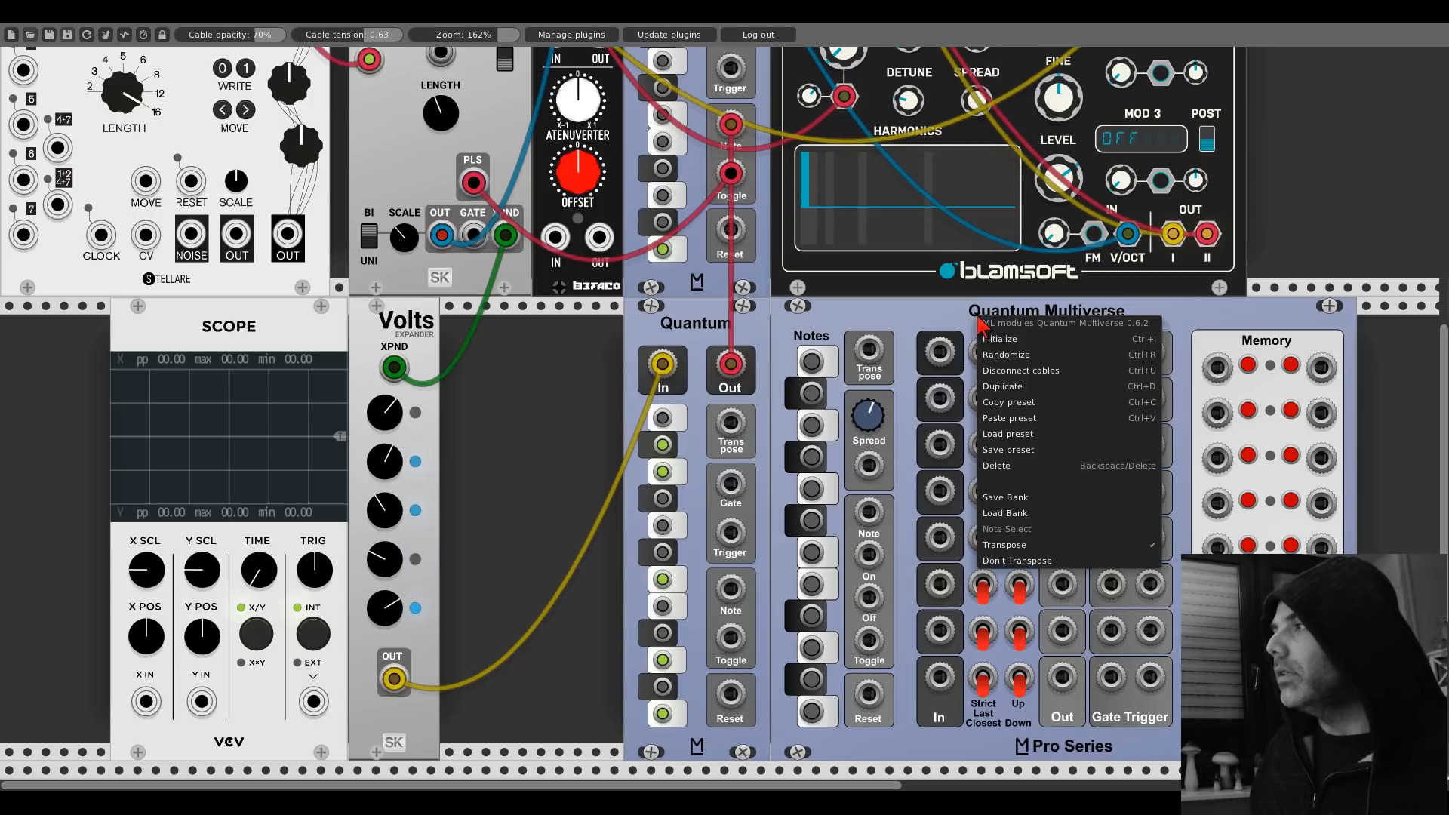
left_click(995, 468)
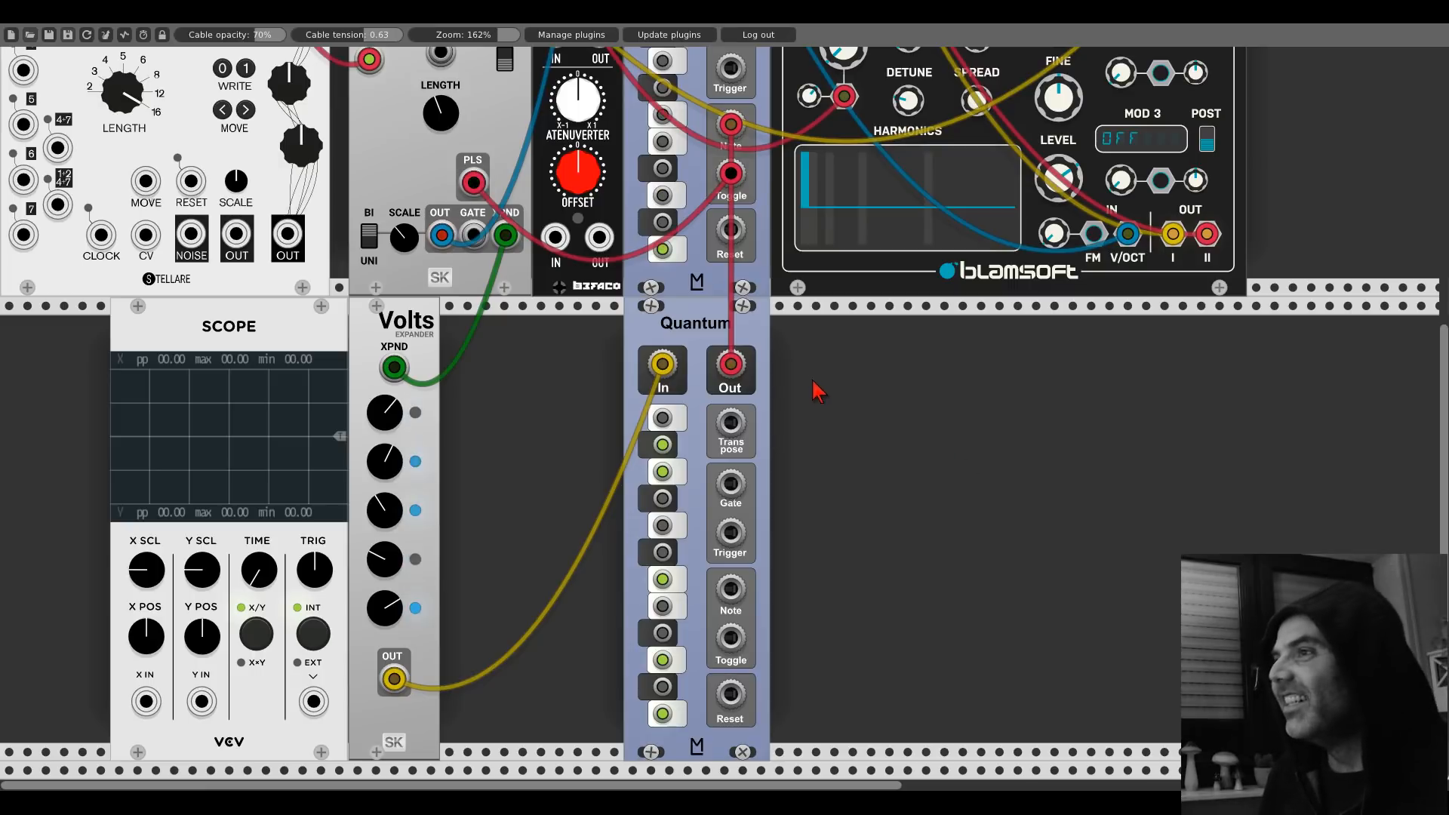
Step: Move the Scope away from the Volts expander, and set XFX Wave's MOD 2 to Lowpass Filter with its amount turned up
left_click_drag(286, 329, 127, 316)
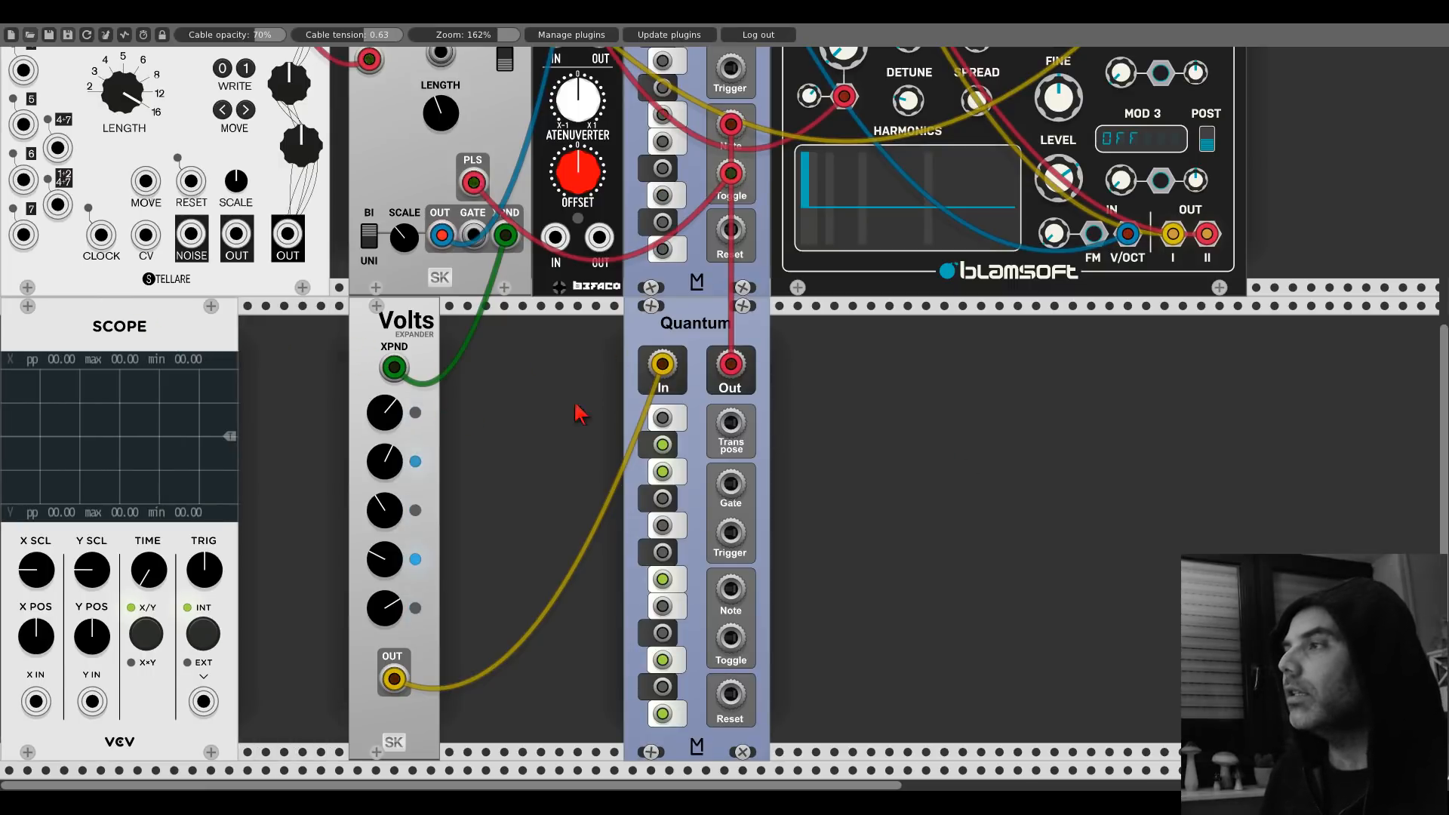
scroll(581, 412, "up", 5)
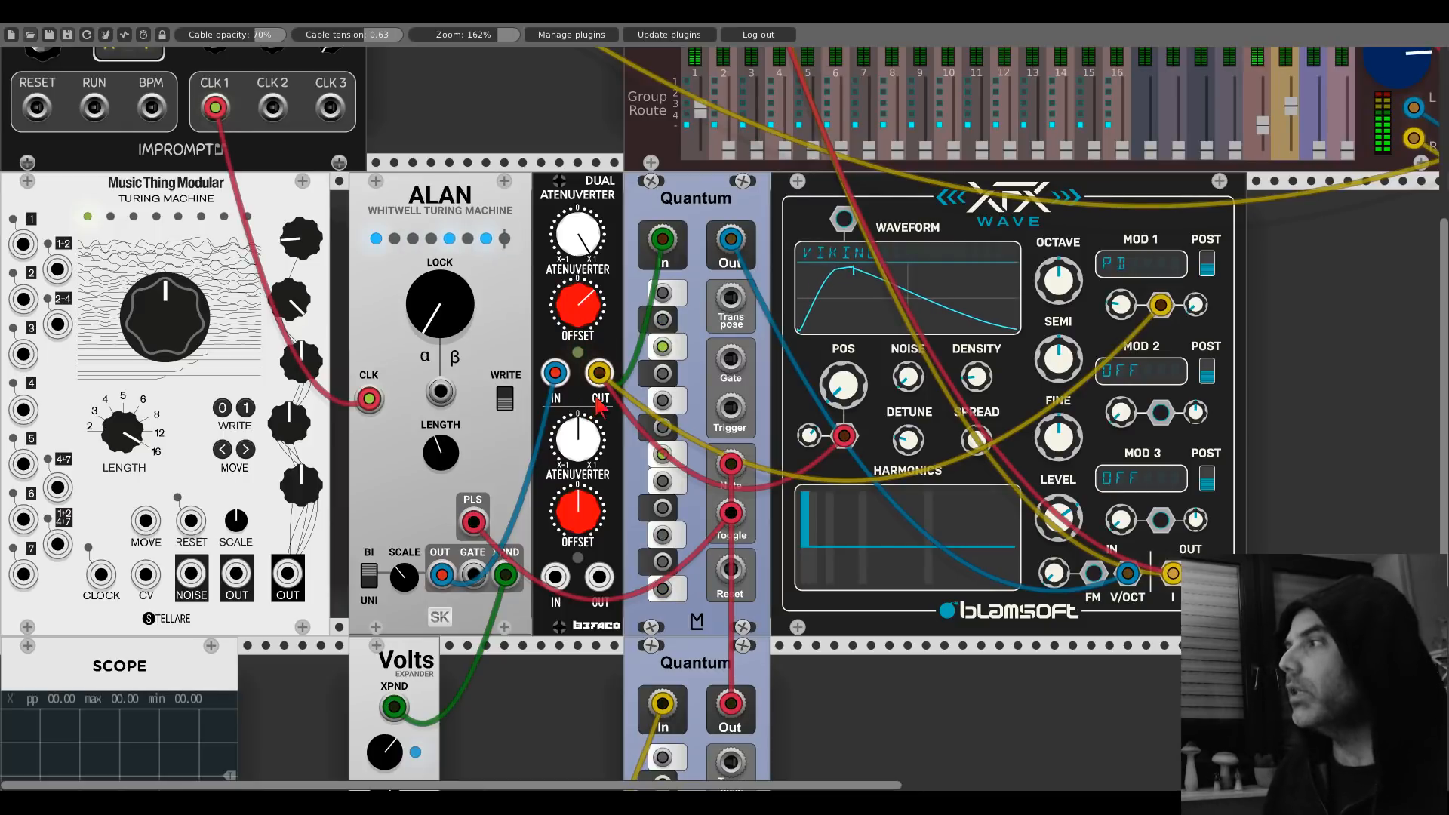
left_click(1141, 370)
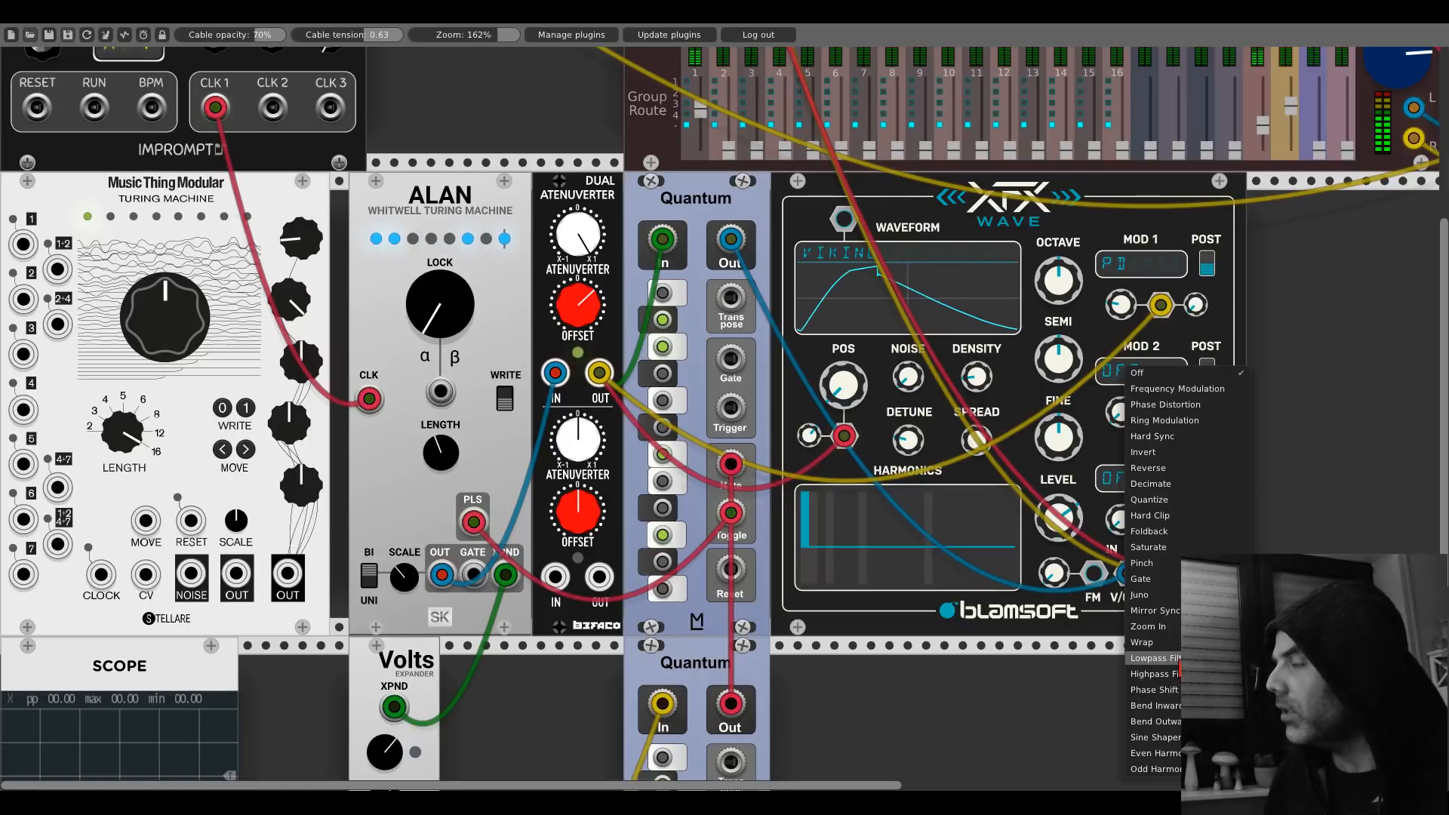
left_click(1175, 659)
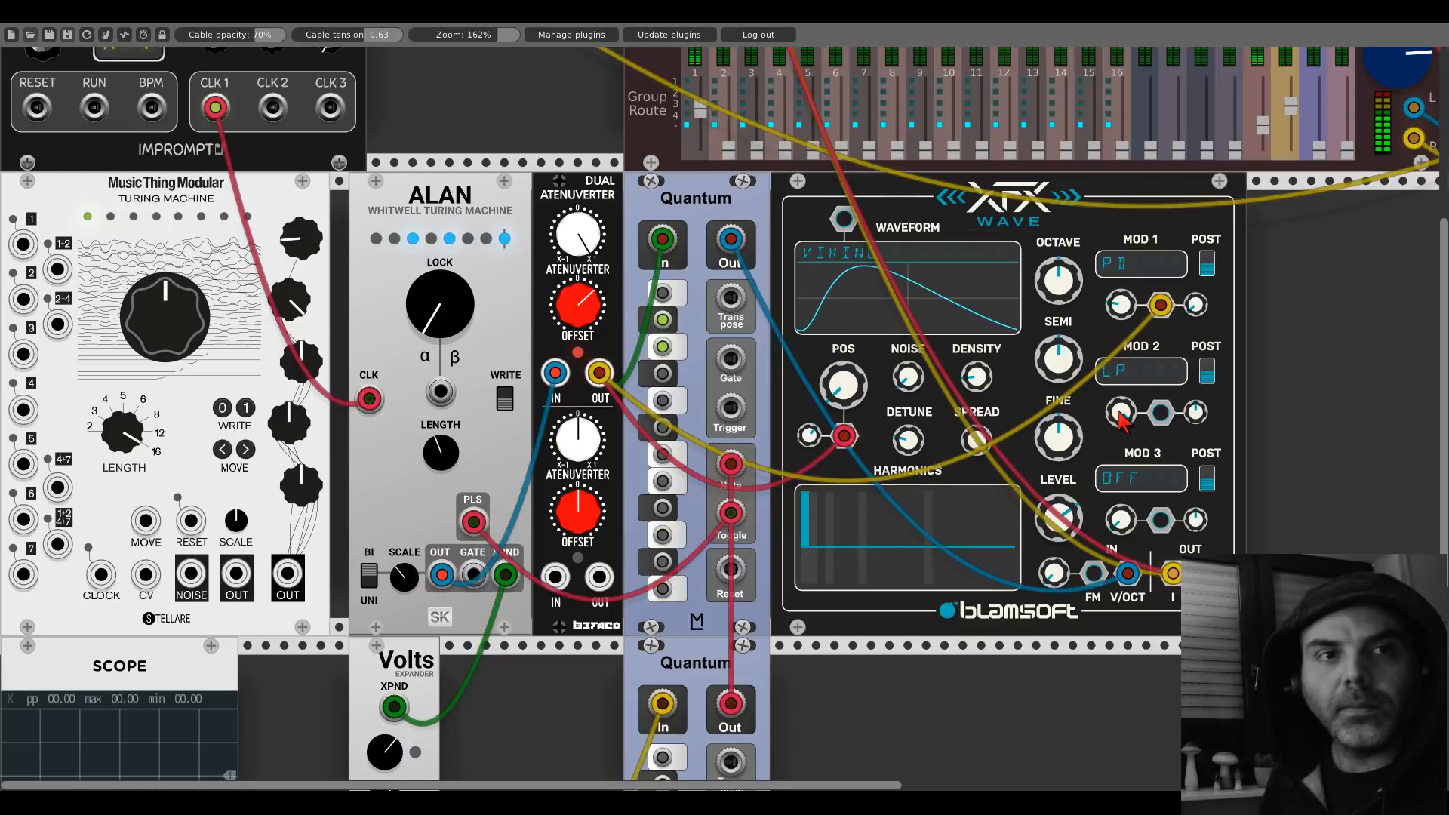
left_click_drag(1119, 413, 1120, 271)
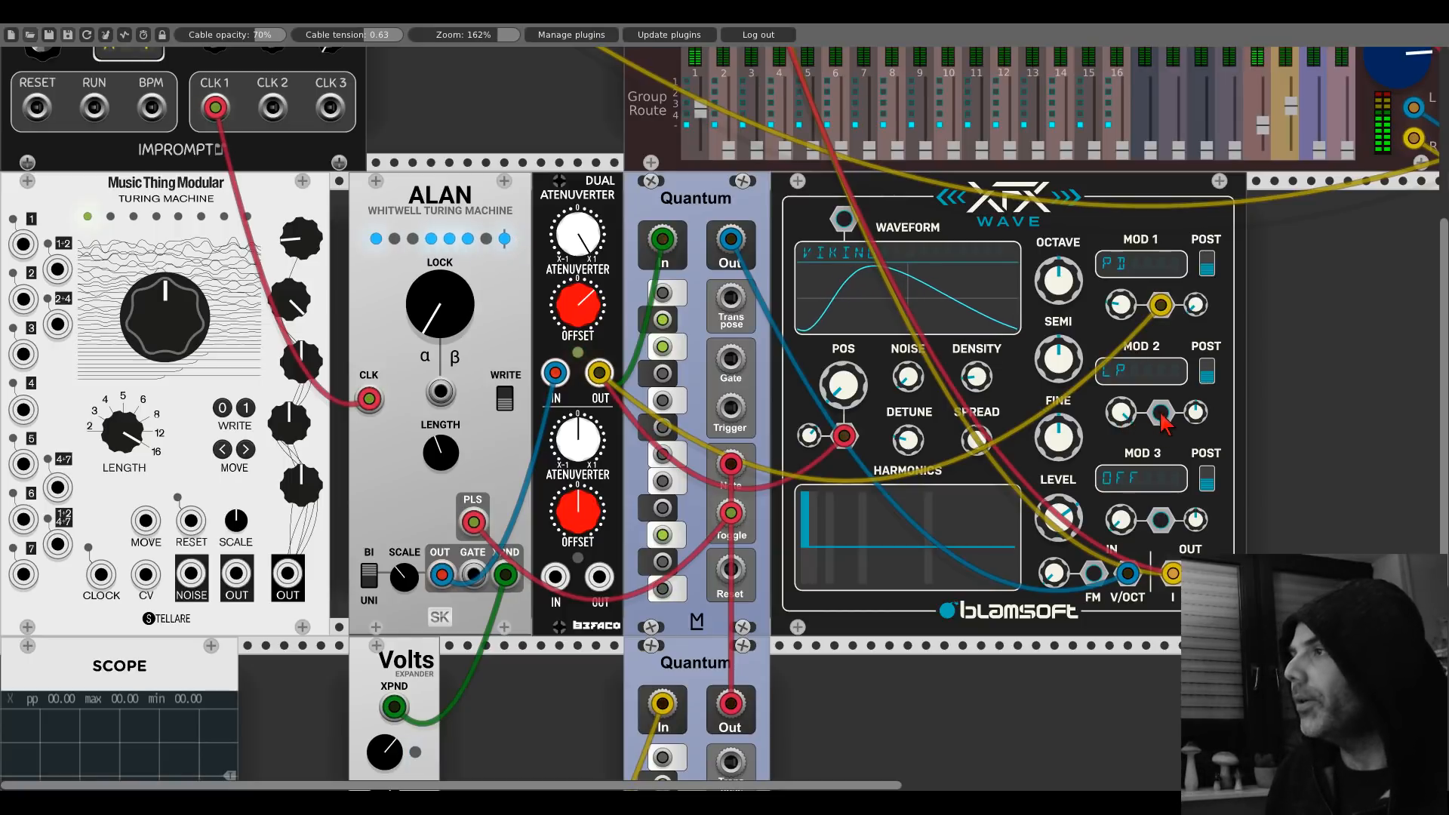
Step: Route ALAN's OUT through the Dual Atenuverter's second channel into XFX Wave's MOD 2 input, with that channel's atenuverter and offset turned up
left_click_drag(1160, 414, 442, 575)
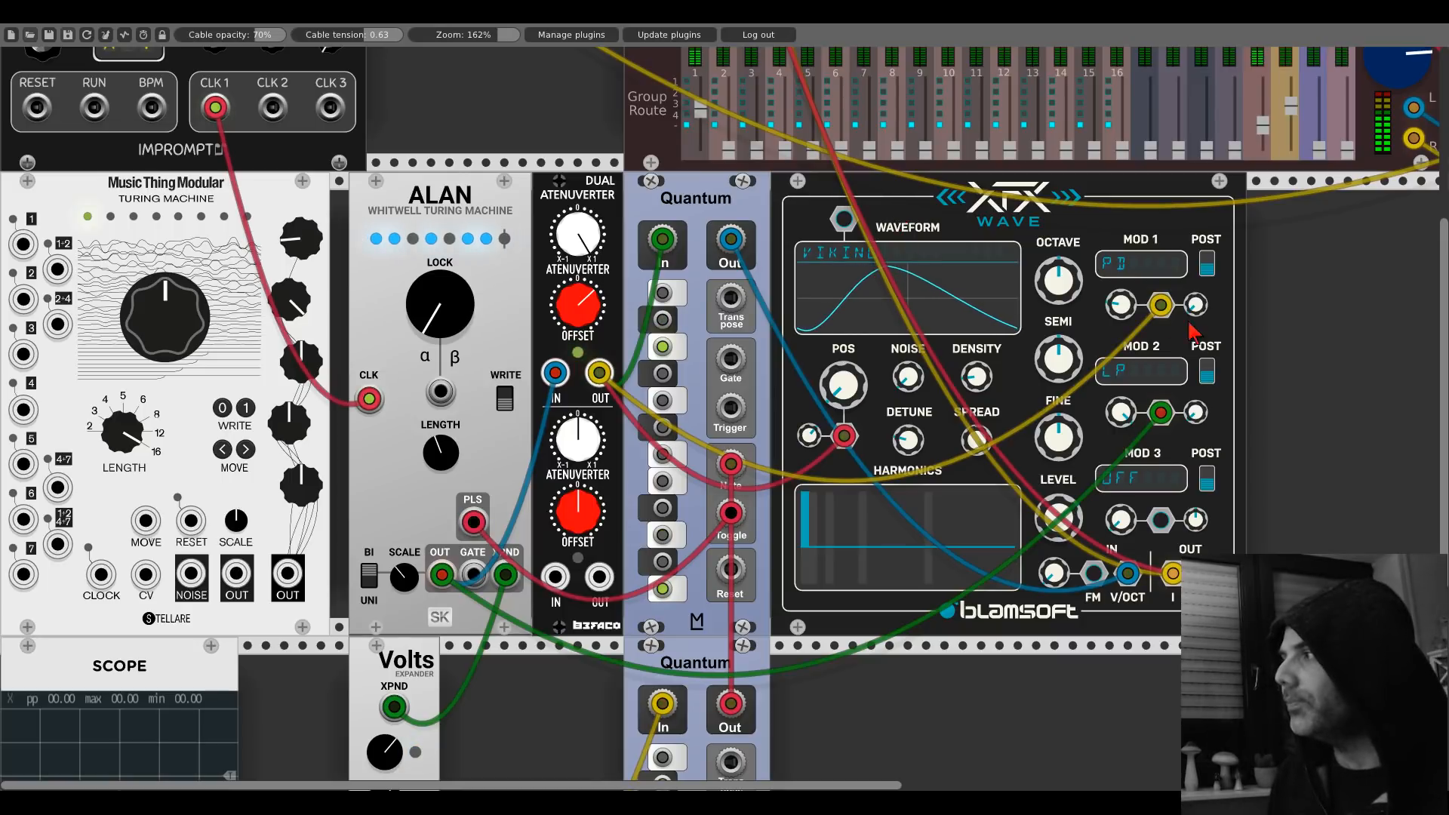
mouse_move(1160, 413)
left_mouse_down()
mouse_move(664, 562)
mouse_move(555, 577)
mouse_move(1160, 413)
left_mouse_up()
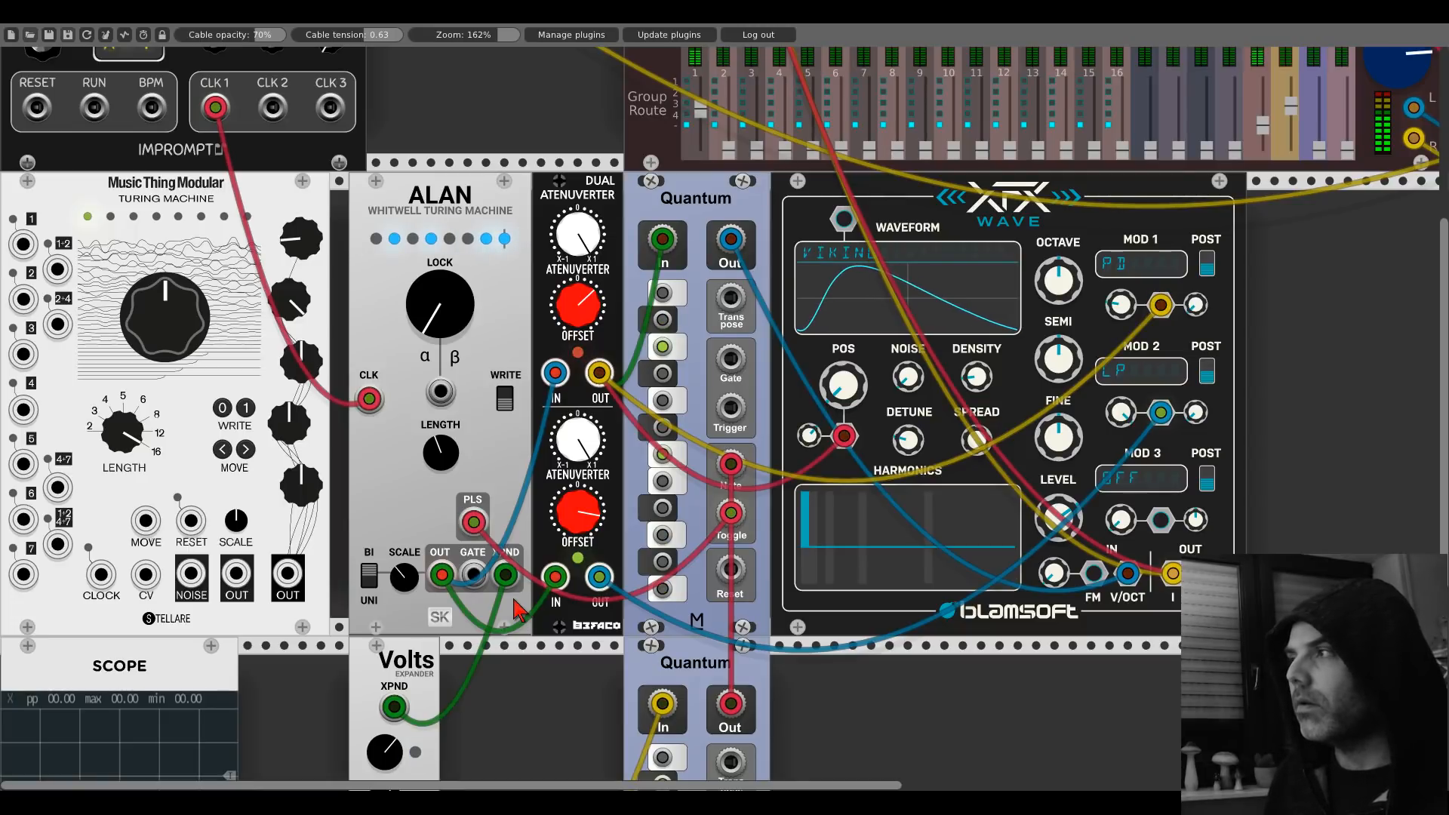
Step: Search the module browser for "kinks" and place the Audible Instruments Utilities module beside the lower Quantum, on the side away from Volts
scroll(519, 608, "down", 5)
scroll(519, 608, "up", 3)
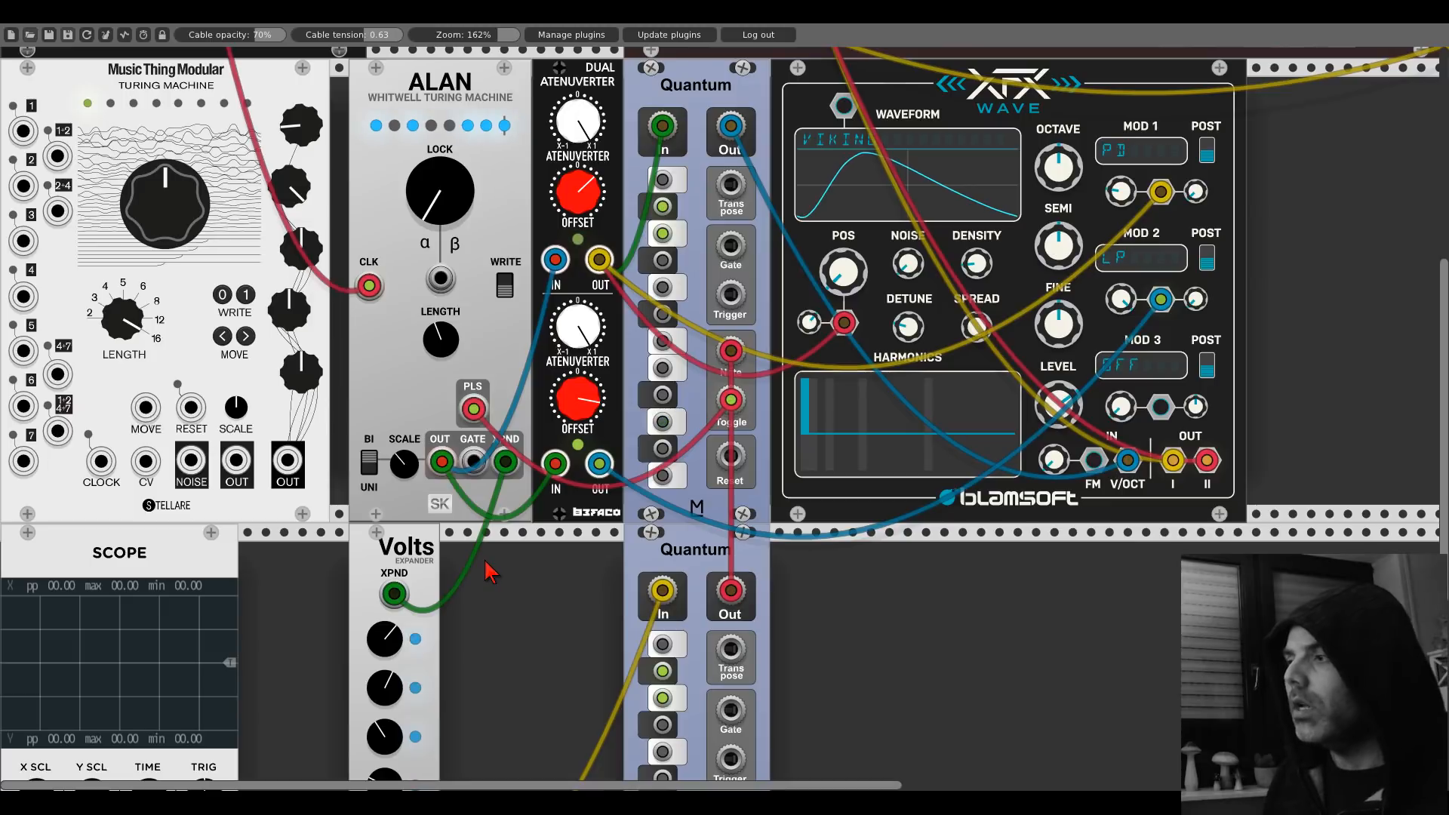
scroll(491, 572, "down", 5)
right_click(535, 540)
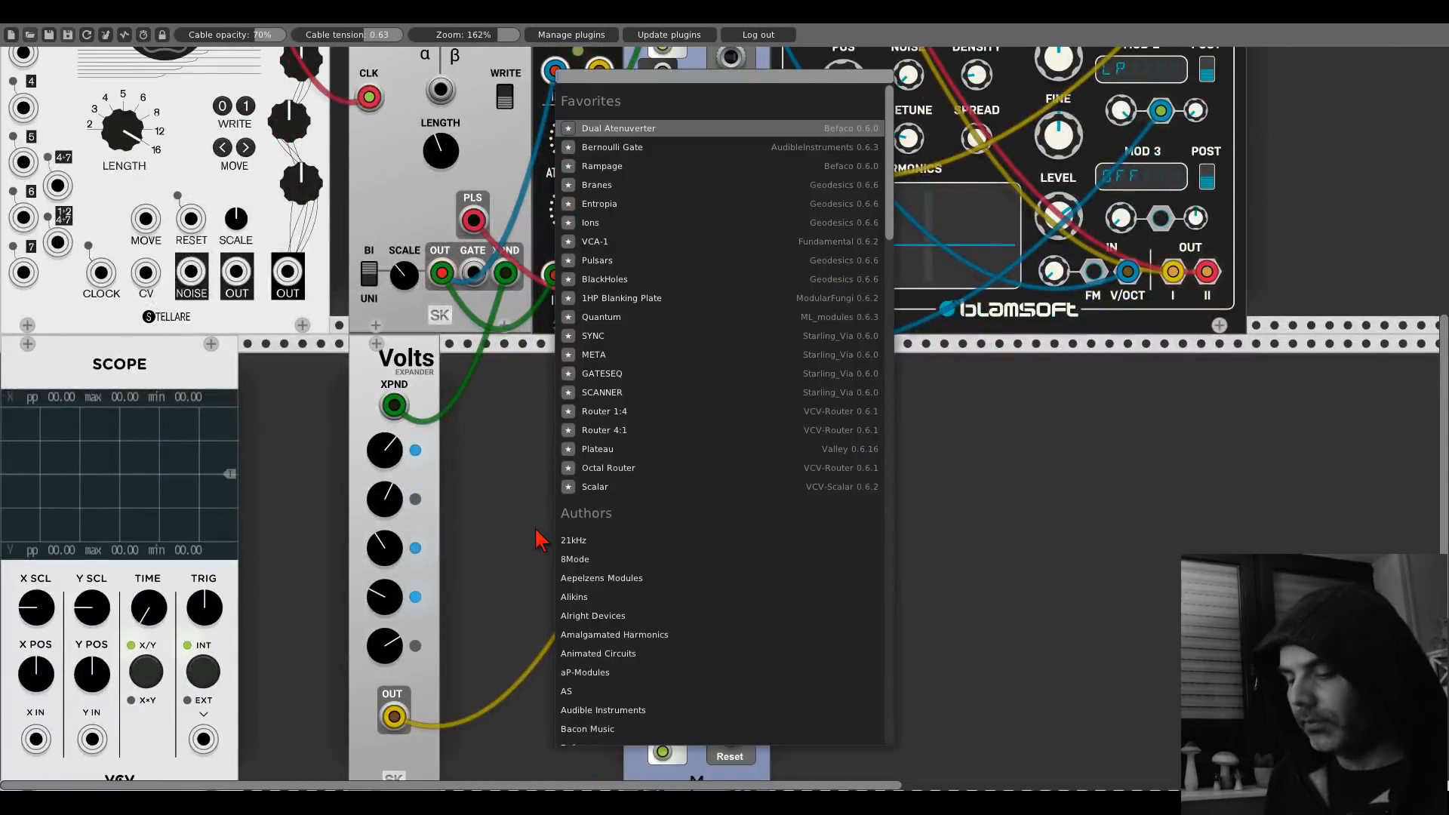
type("kinks")
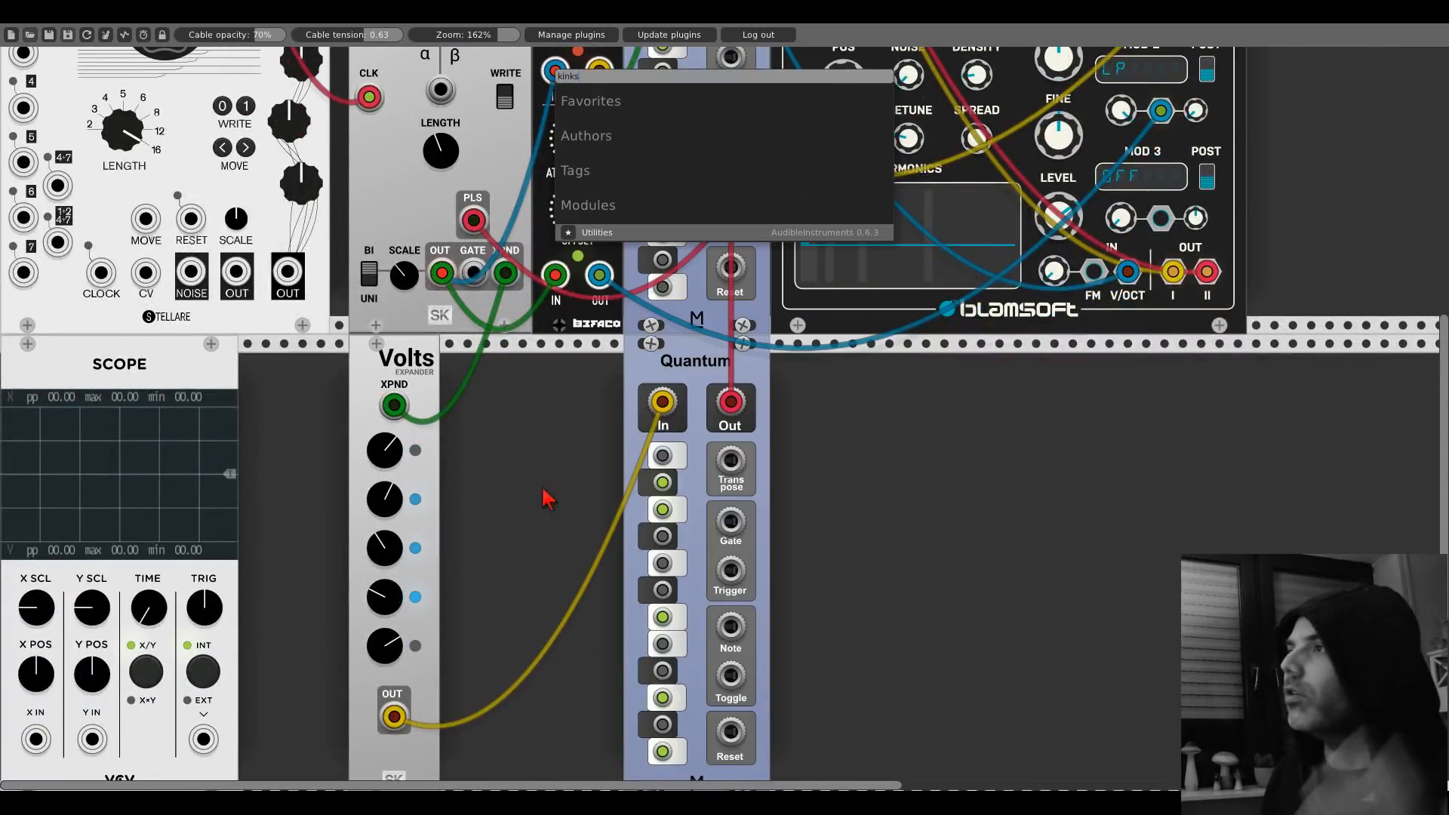
left_click(652, 231)
left_click_drag(538, 364, 851, 363)
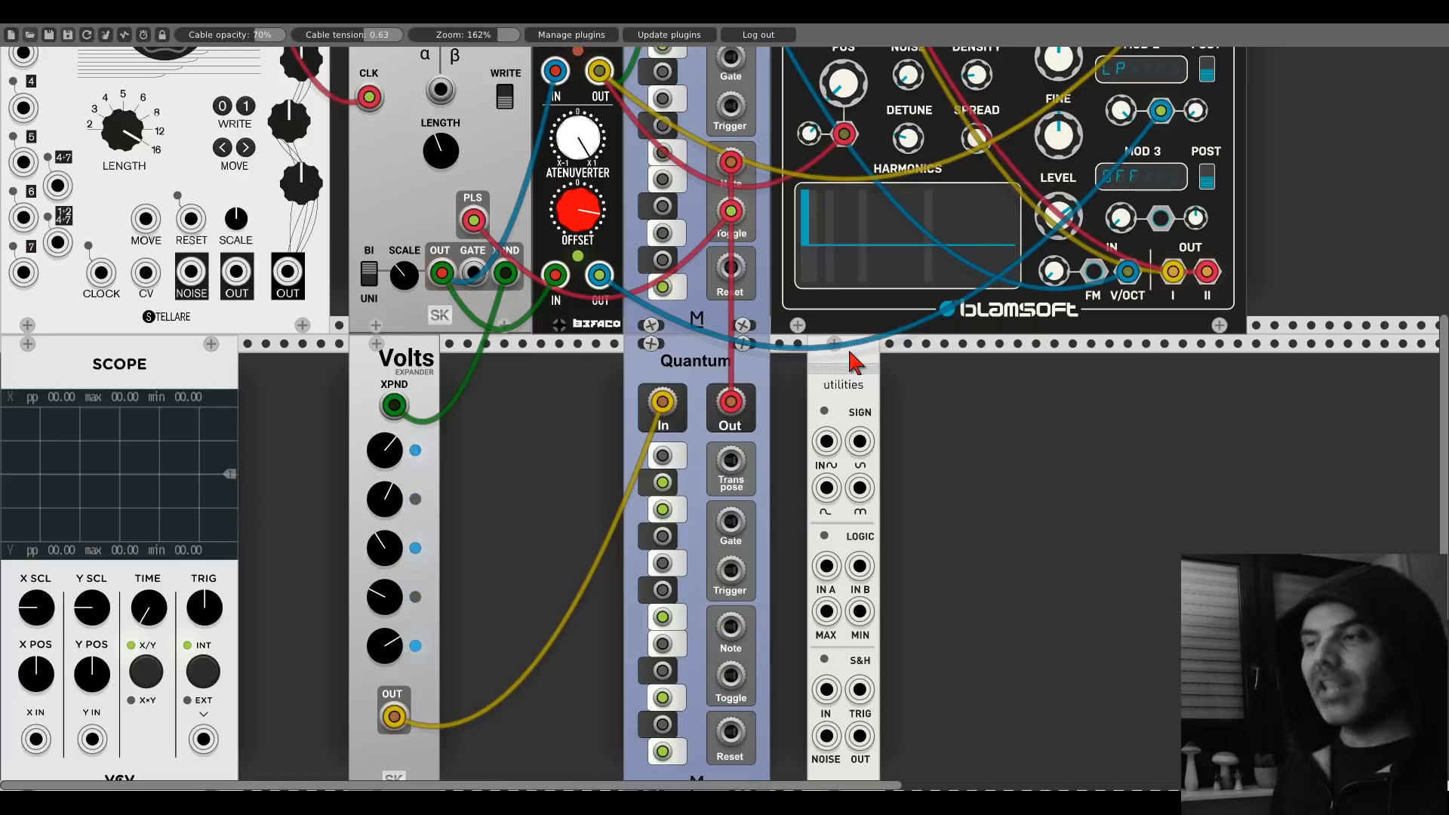
Step: Patch ALAN's OUT into Utilities' logic IN A and the Volts expander's OUT into IN B
scroll(887, 337, "down", 2)
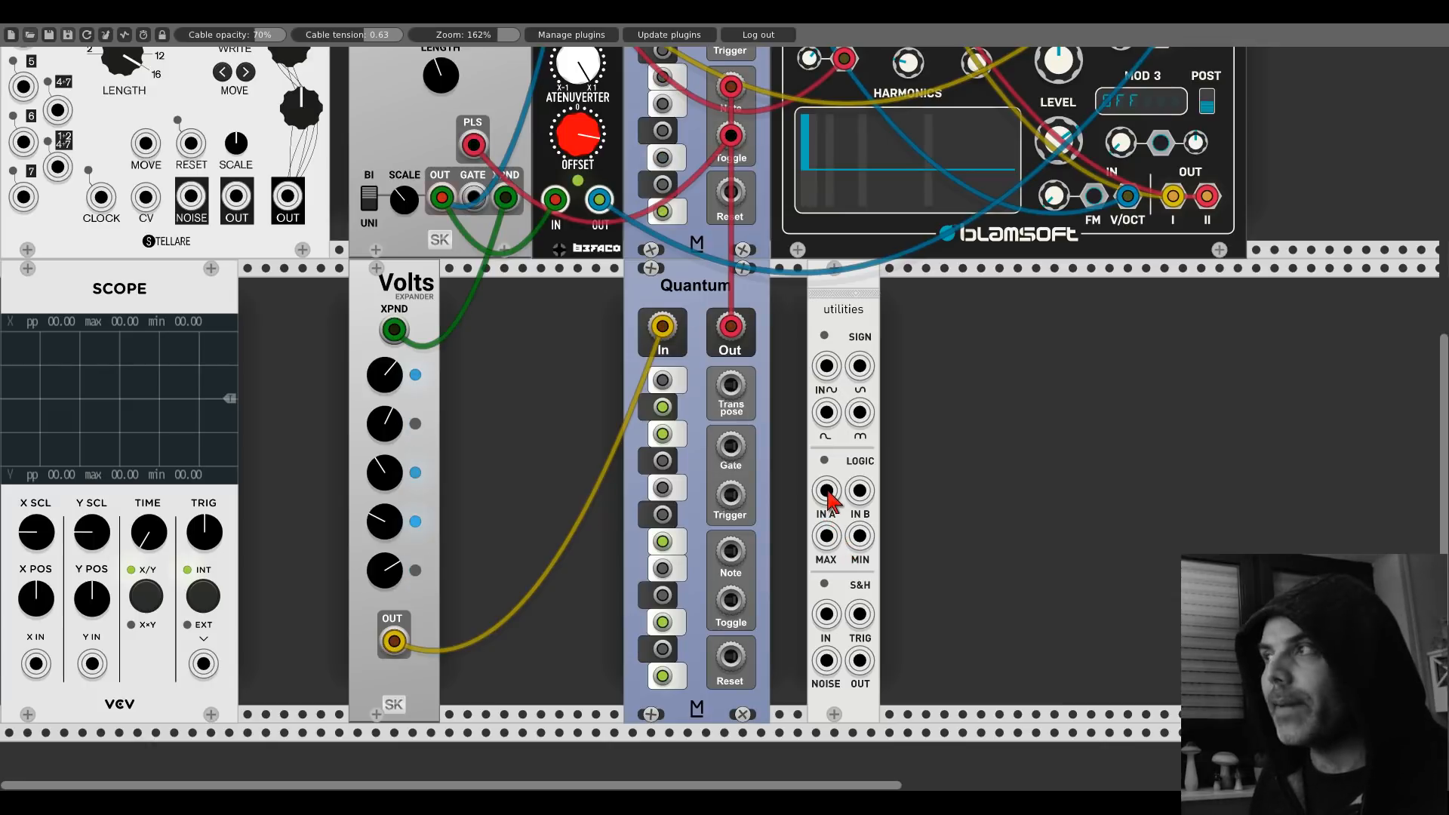
left_click_drag(826, 490, 441, 197)
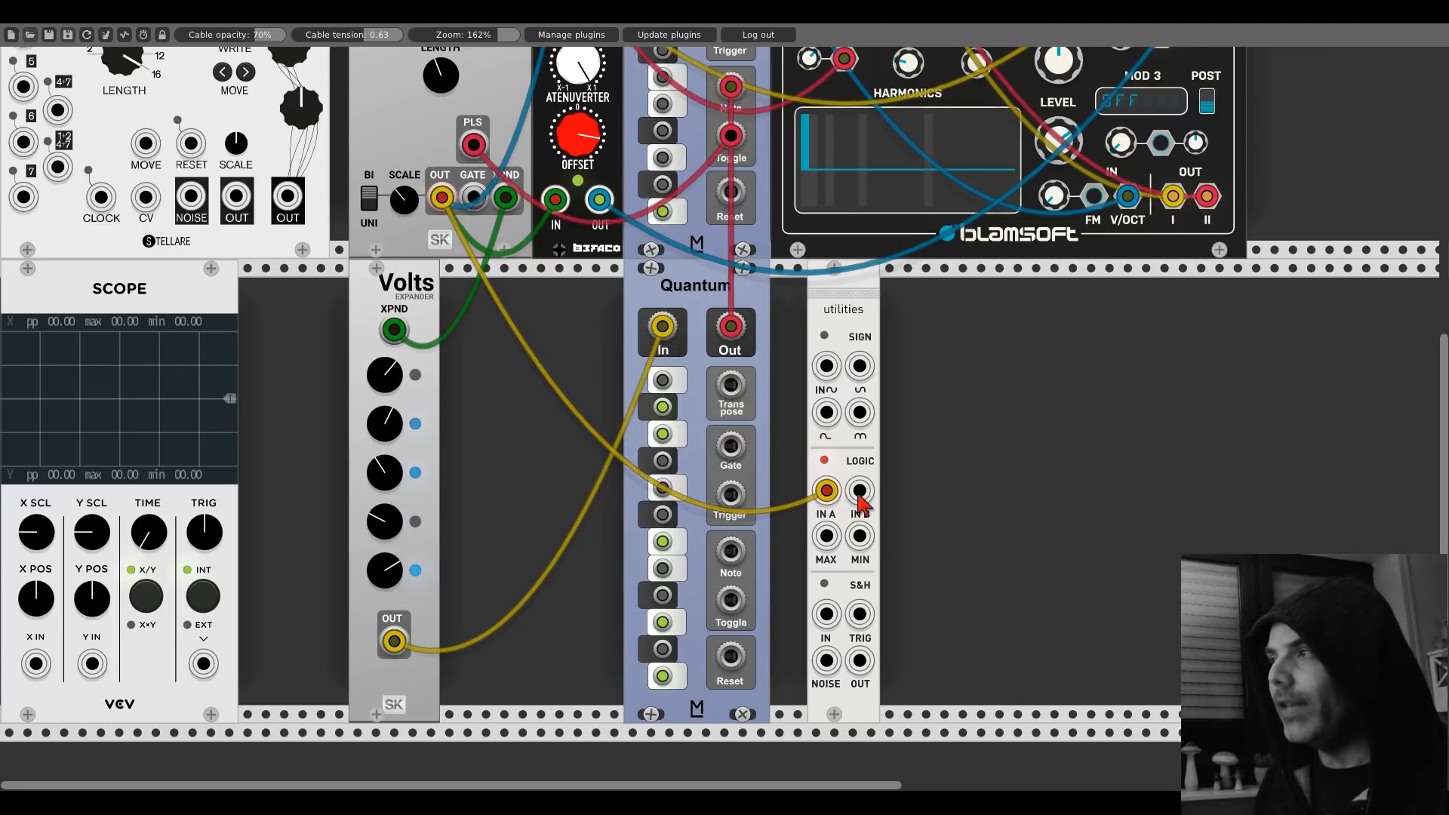
left_click_drag(859, 491, 393, 642)
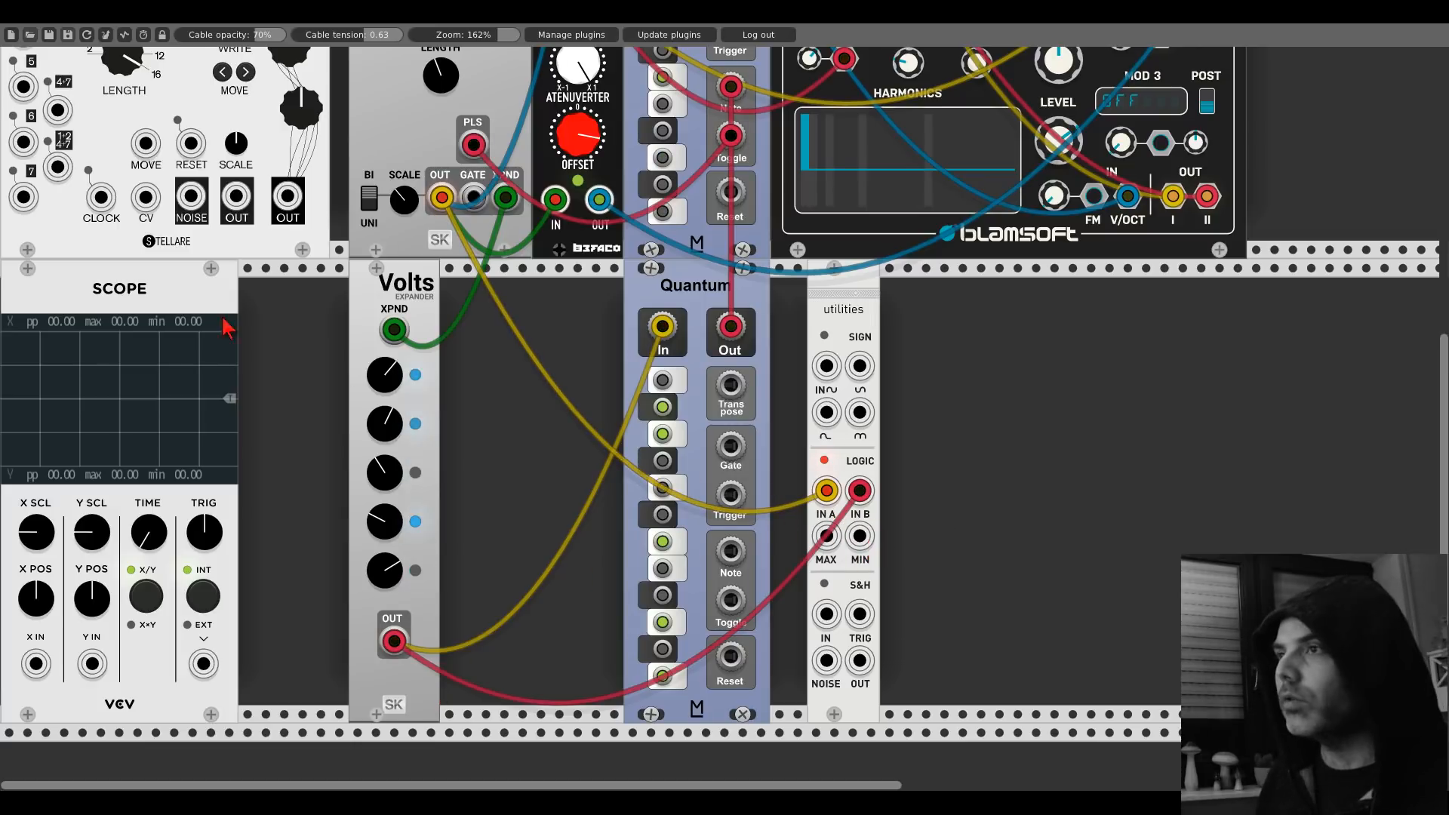
Step: Move the Scope beside Utilities and patch the logic MIN output into its X IN and MAX into its Y IN
left_click_drag(195, 298, 975, 396)
left_click_drag(858, 536, 915, 664)
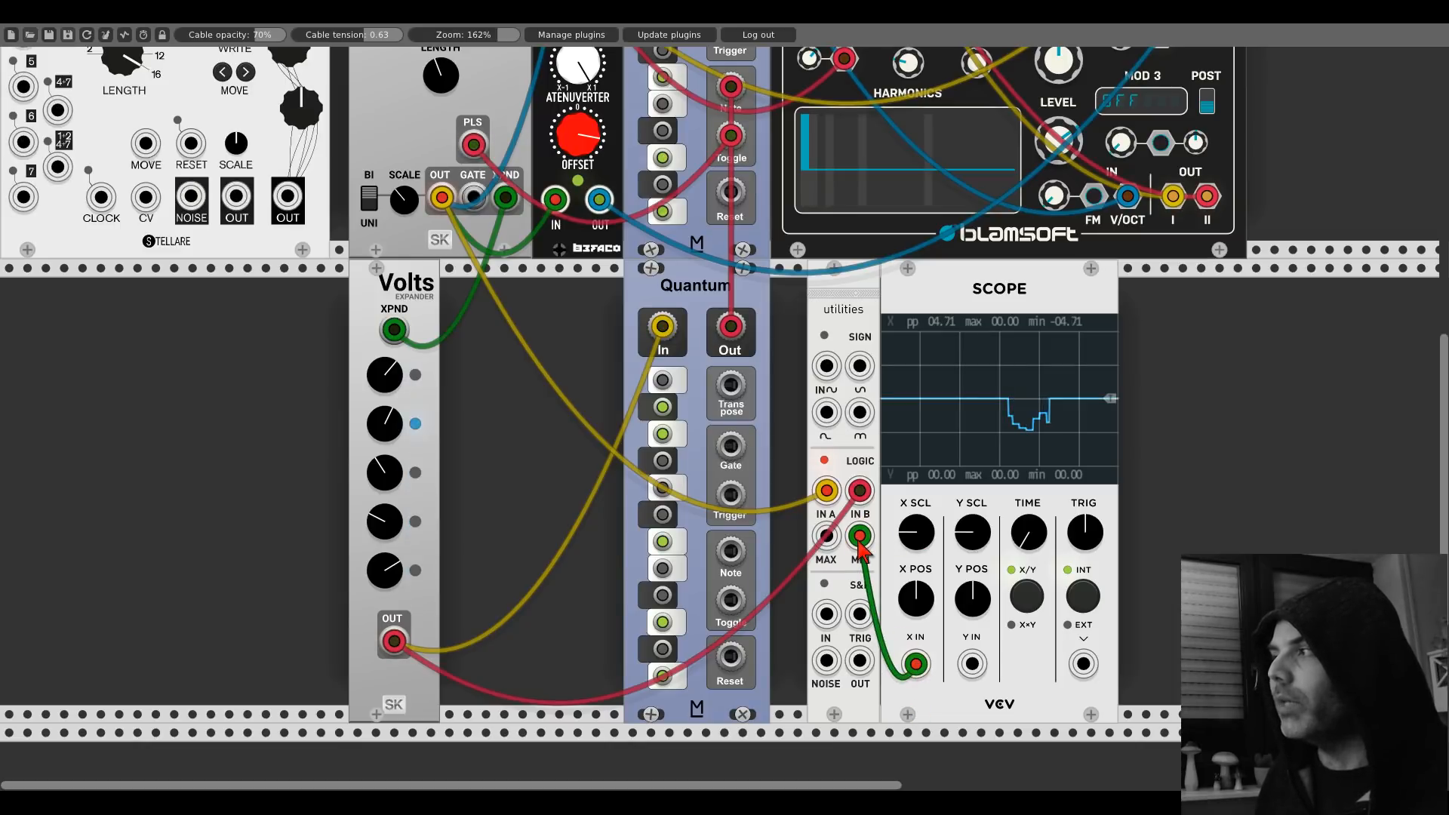
mouse_move(827, 536)
left_mouse_down()
mouse_move(837, 573)
mouse_move(972, 663)
left_mouse_up()
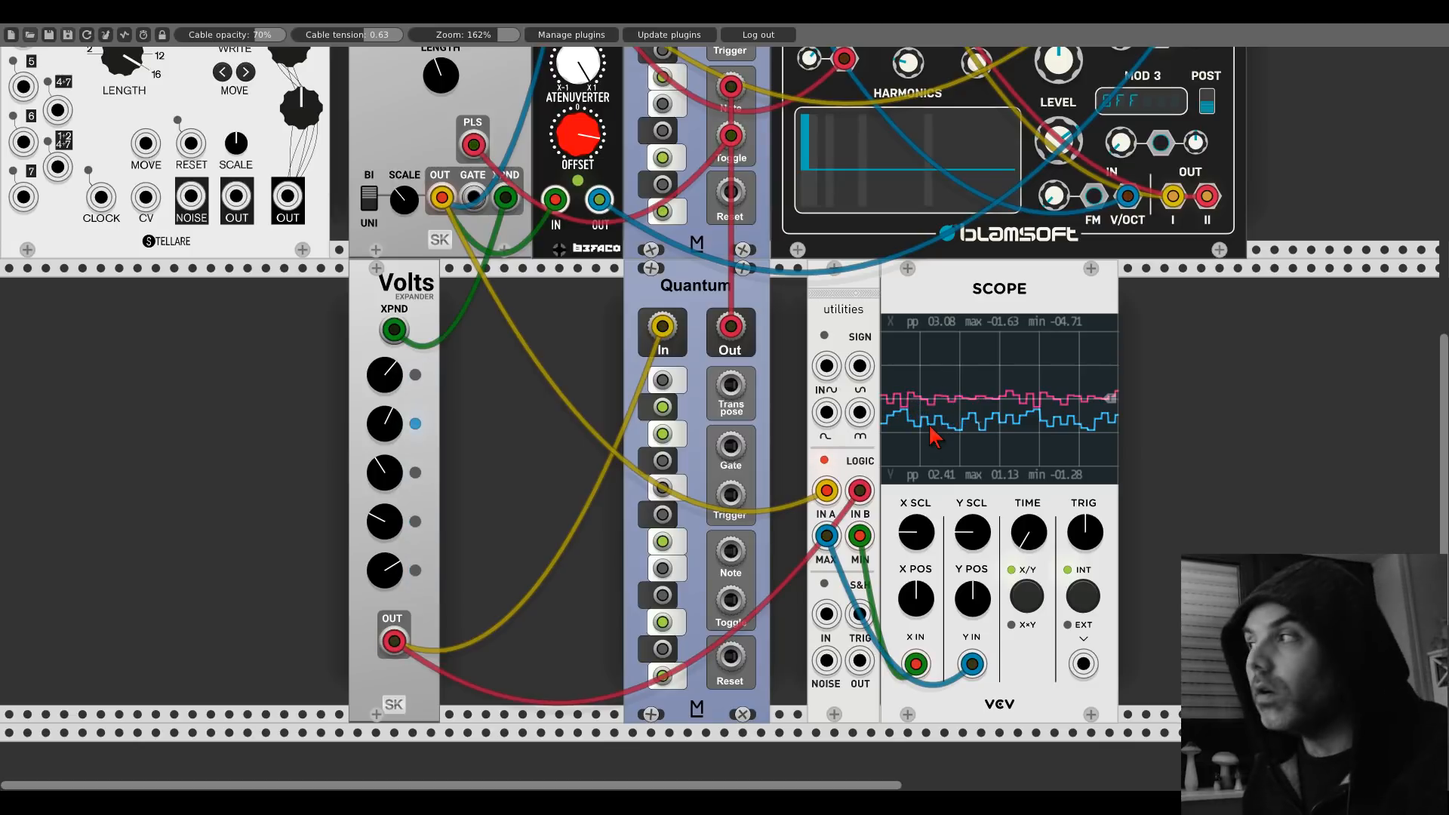
Step: Move the Volts expander to the start of the lower row and delete the Scope
left_click_drag(413, 282, 64, 278)
right_click(950, 297)
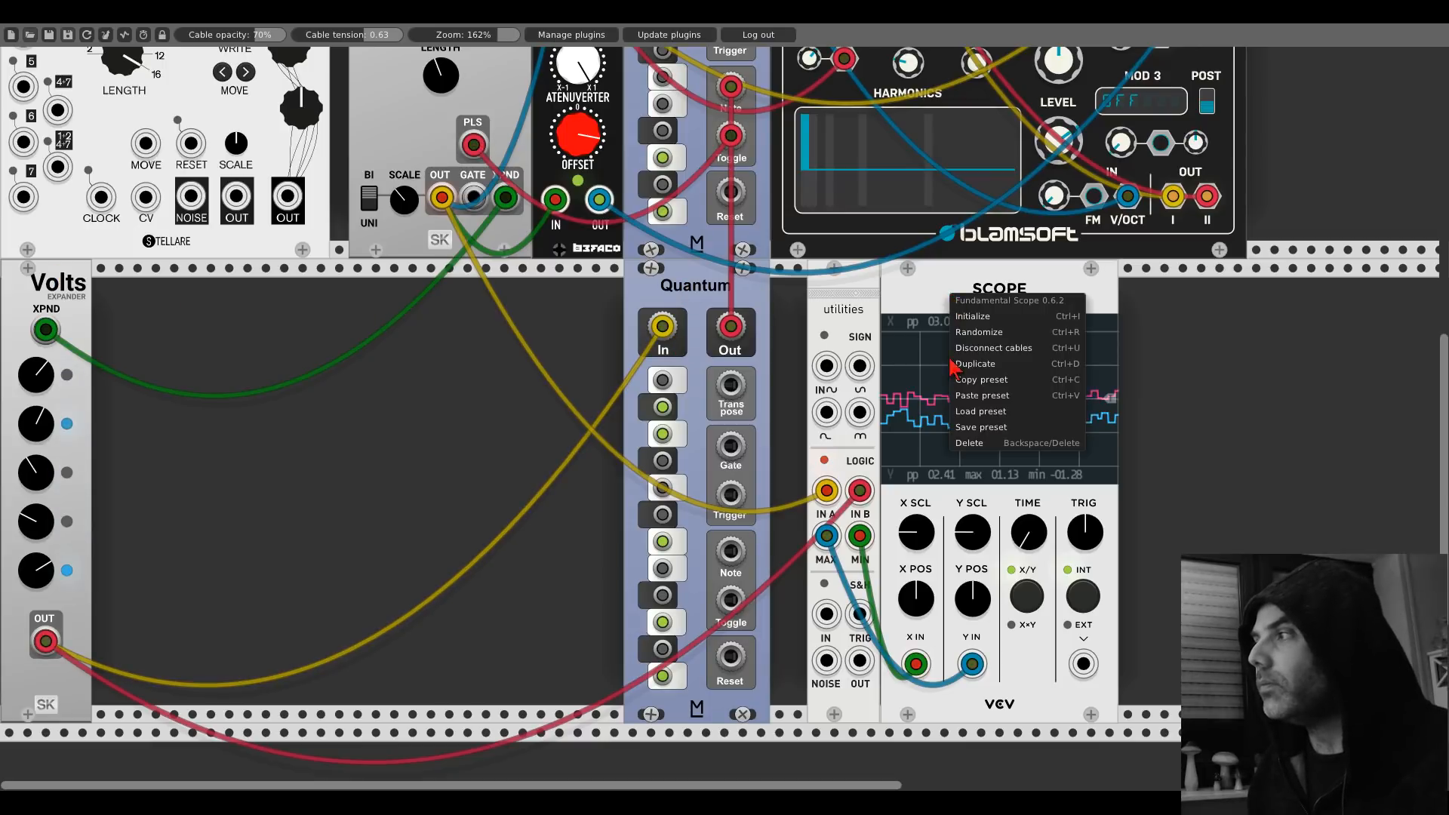
left_click(968, 445)
Step: Bring the lower Quantum up between the Dual Atenuverter and the other Quantum, with the XFX Wave set directly beside the pair
scroll(662, 360, "up", 2)
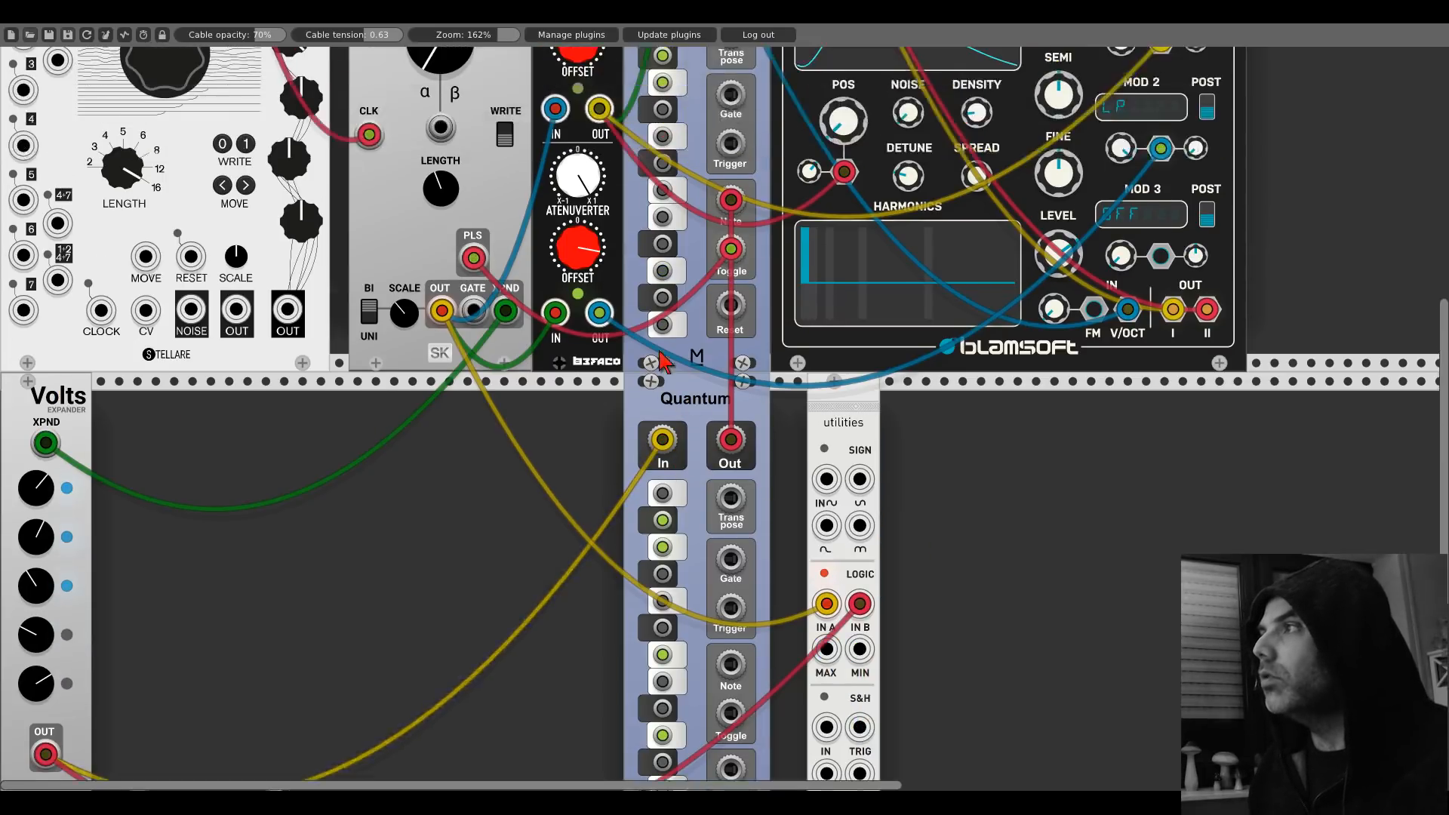
scroll(694, 370, "up", 8)
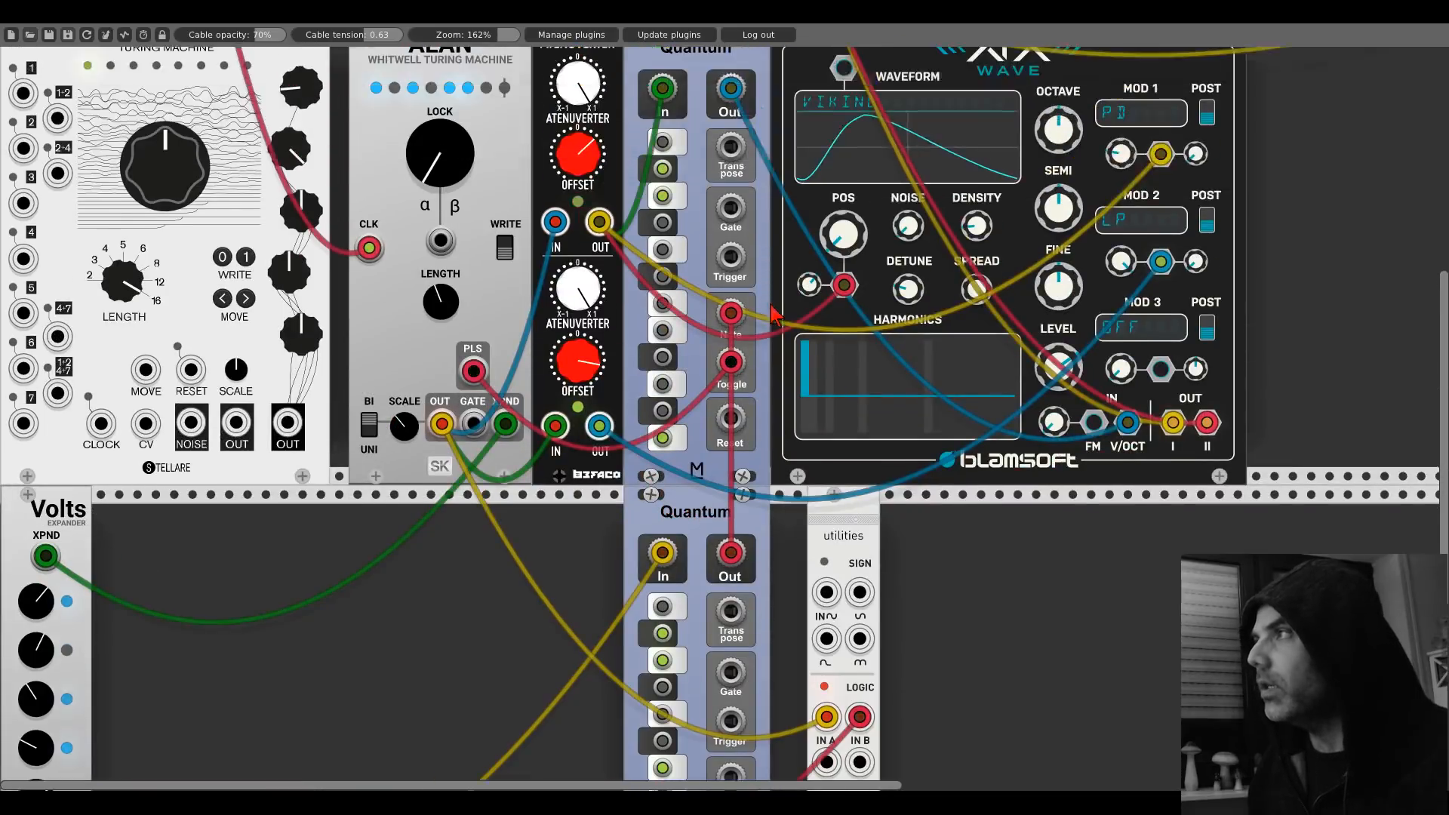
left_click_drag(823, 193, 1136, 194)
left_click_drag(734, 185, 992, 188)
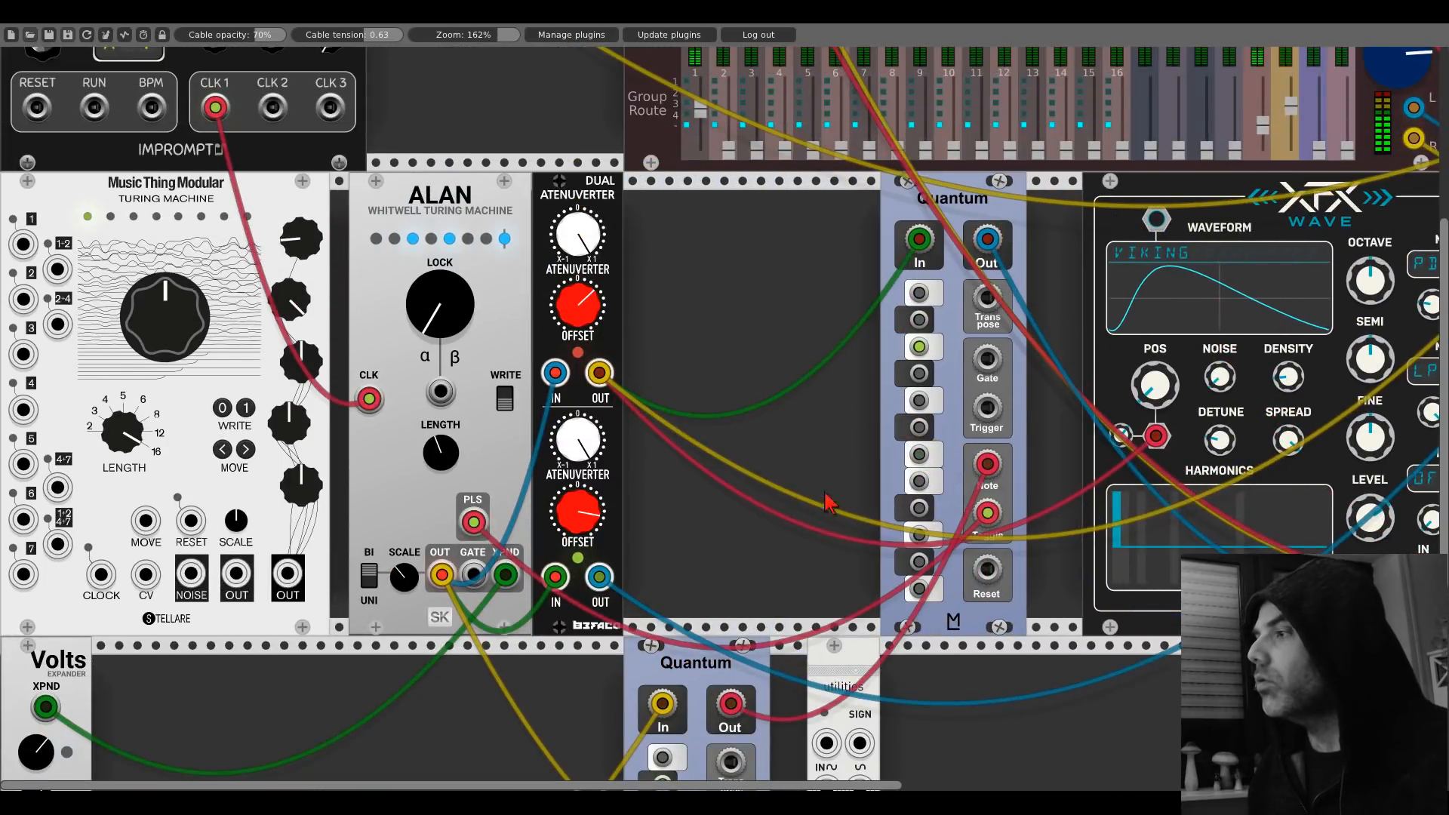
left_click_drag(749, 658, 749, 193)
left_click_drag(981, 185, 870, 185)
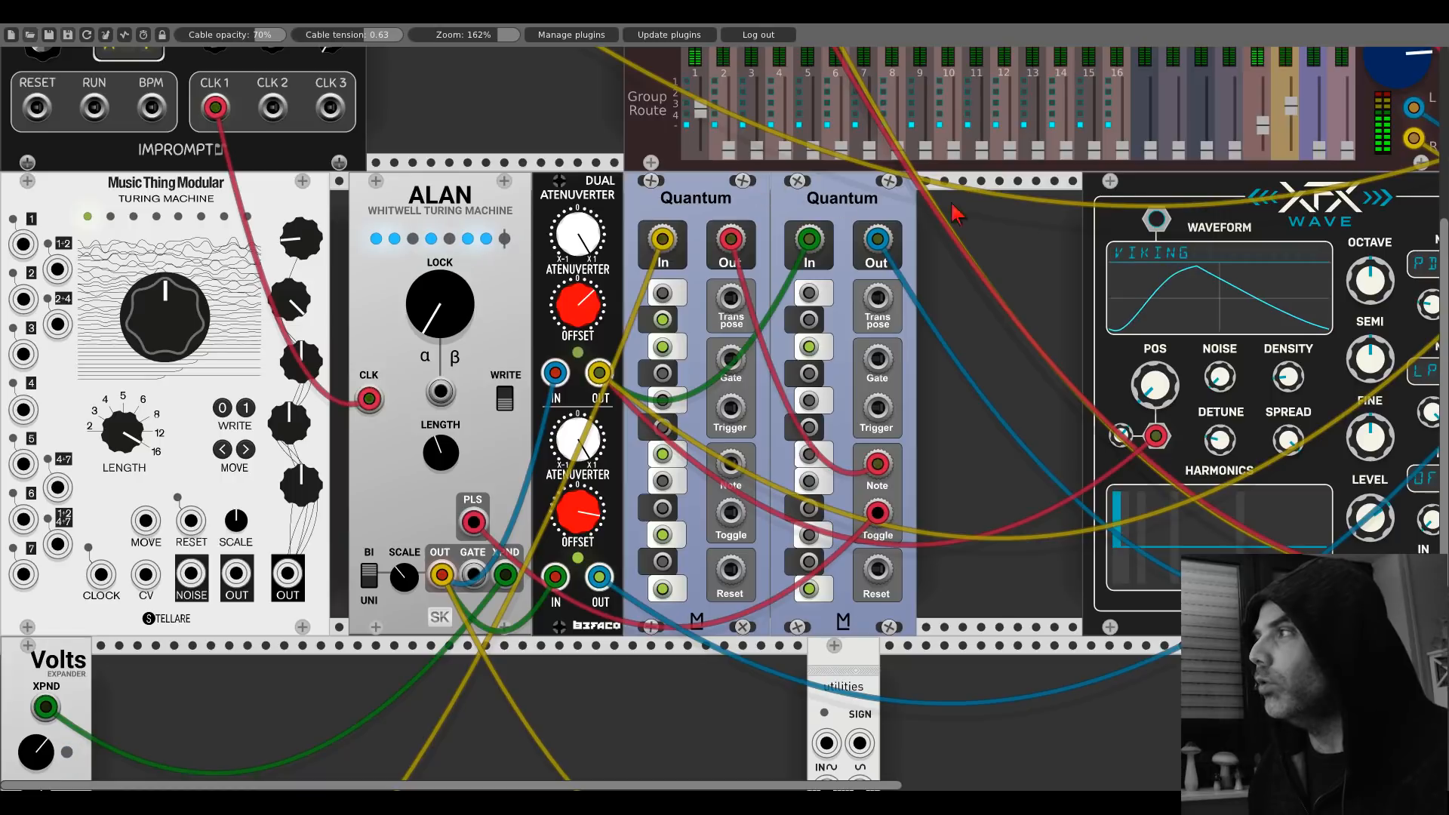
left_click_drag(1139, 298, 975, 298)
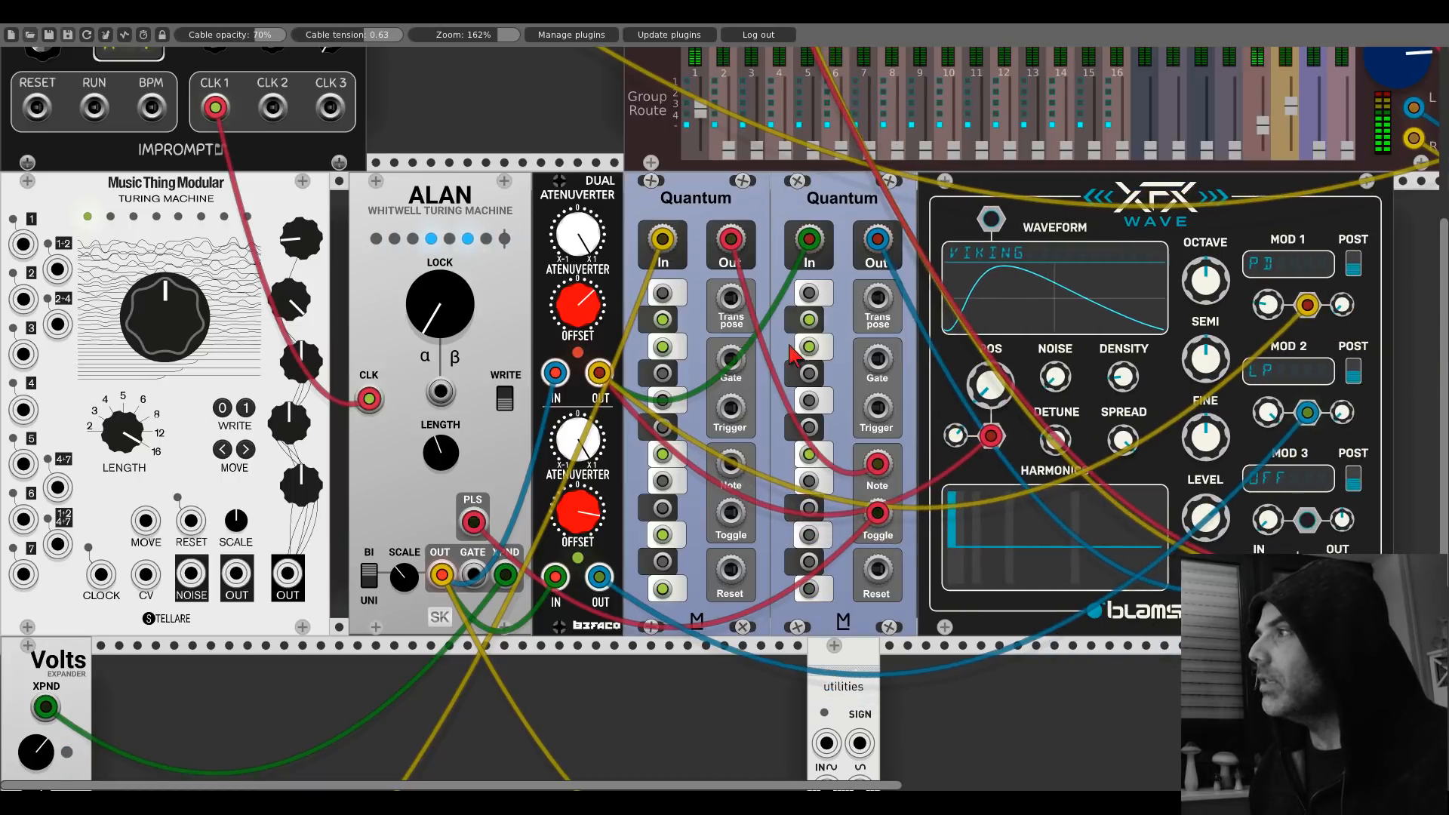
Step: Place the Volts expander between the Dual Atenuverter and the first Quantum, shifting both Quantums and XFX Wave over without gaps
scroll(709, 441, "down", 4)
scroll(709, 441, "down", 3)
scroll(705, 442, "up", 7)
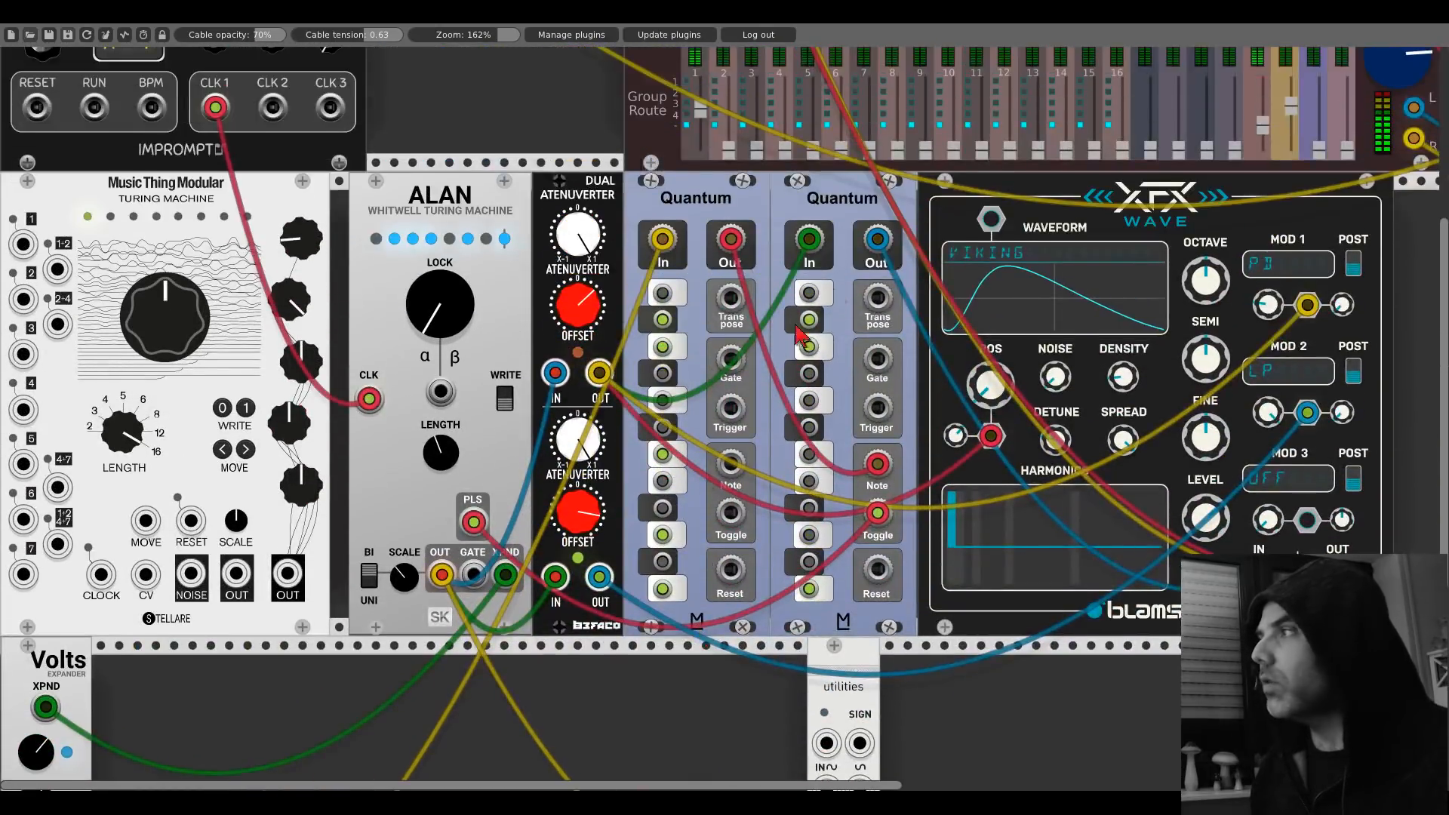
left_click_drag(958, 194, 1177, 194)
left_click_drag(897, 200, 1121, 202)
left_click_drag(672, 286, 891, 286)
left_click_drag(76, 668, 698, 203)
left_click_drag(898, 200, 769, 200)
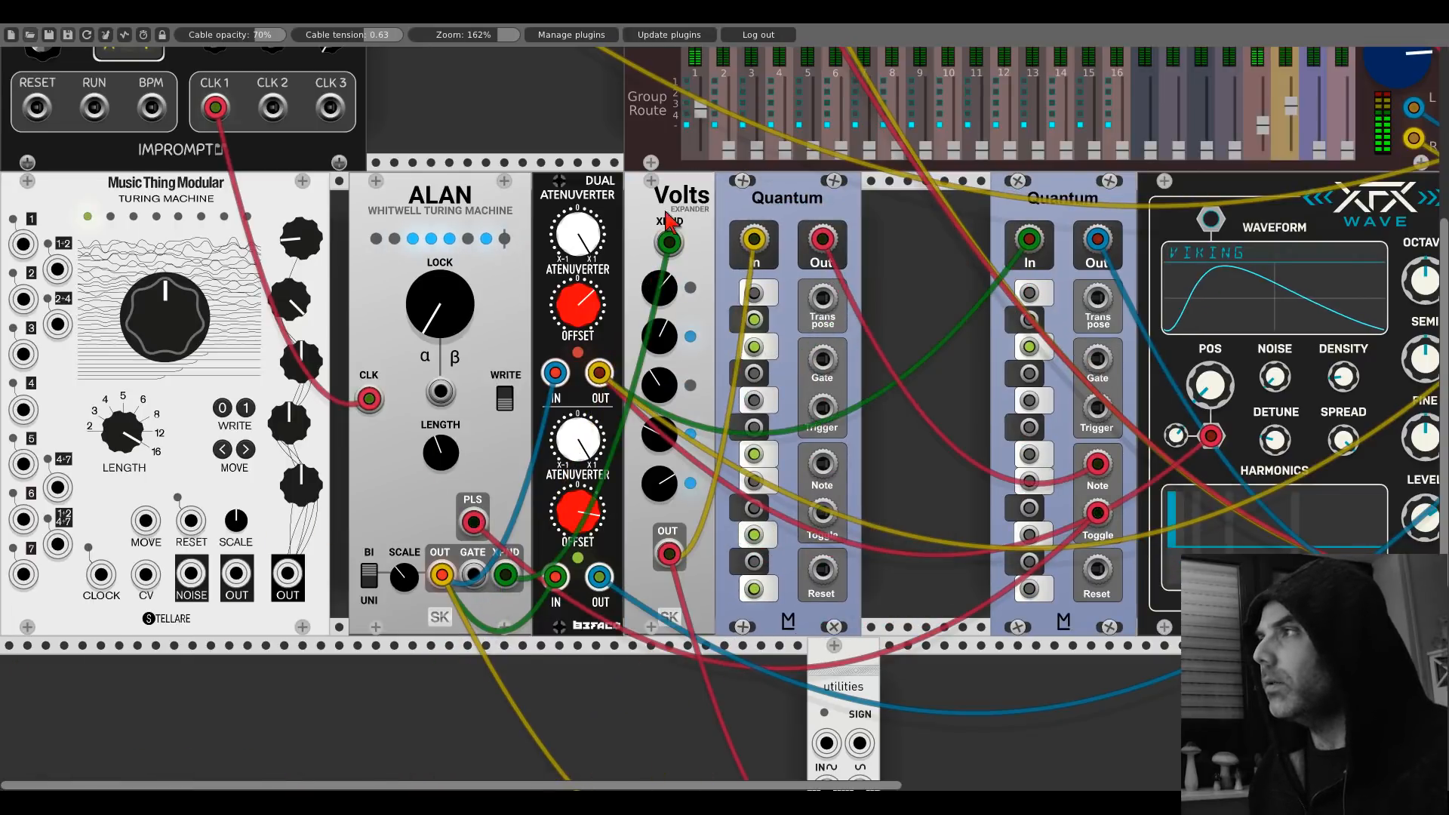
left_click_drag(1033, 204, 905, 203)
left_click_drag(1196, 203, 1065, 202)
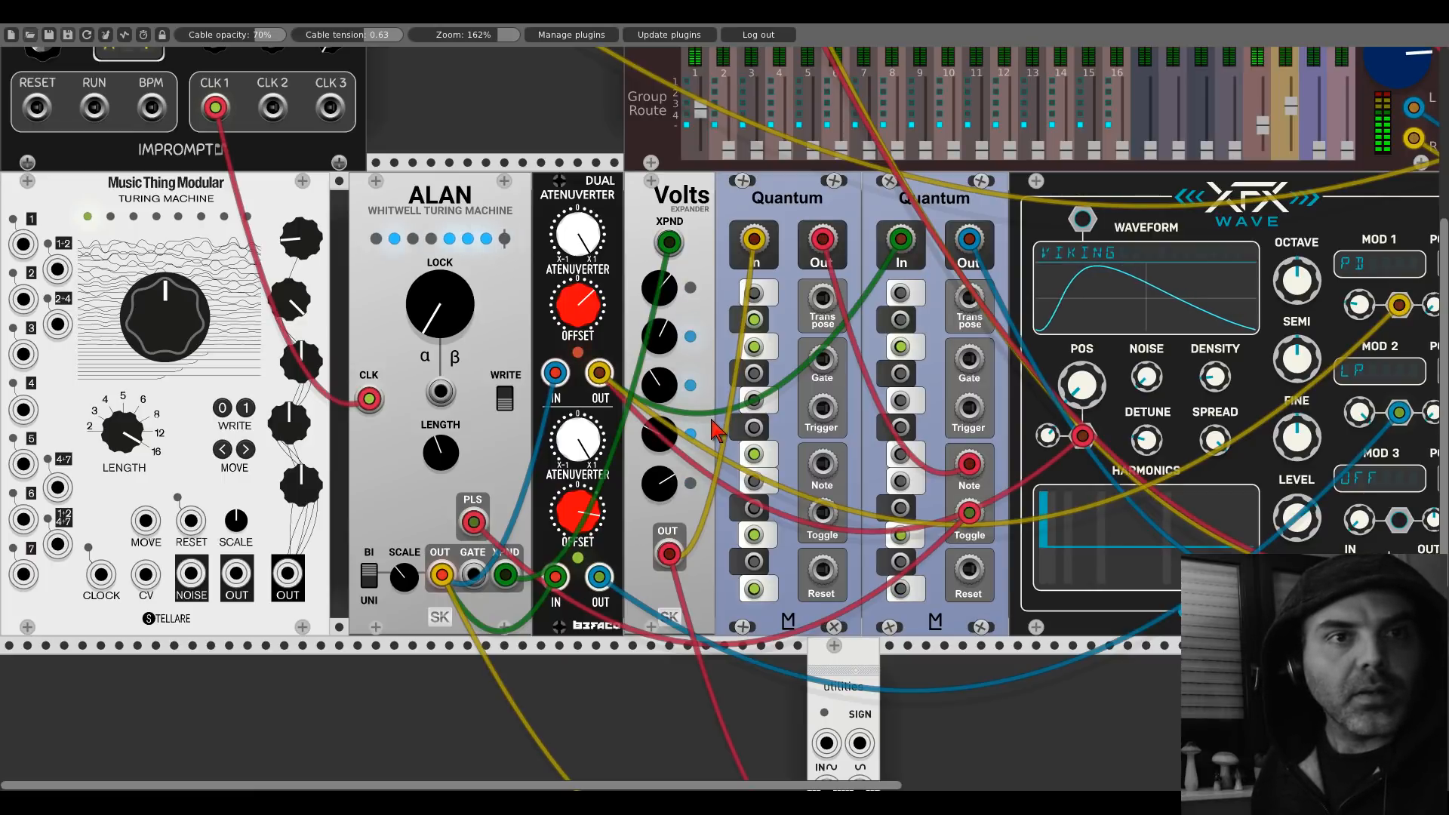
Step: Move the Utilities module to the start of the lower row
scroll(715, 428, "down", 5)
scroll(716, 428, "down", 3)
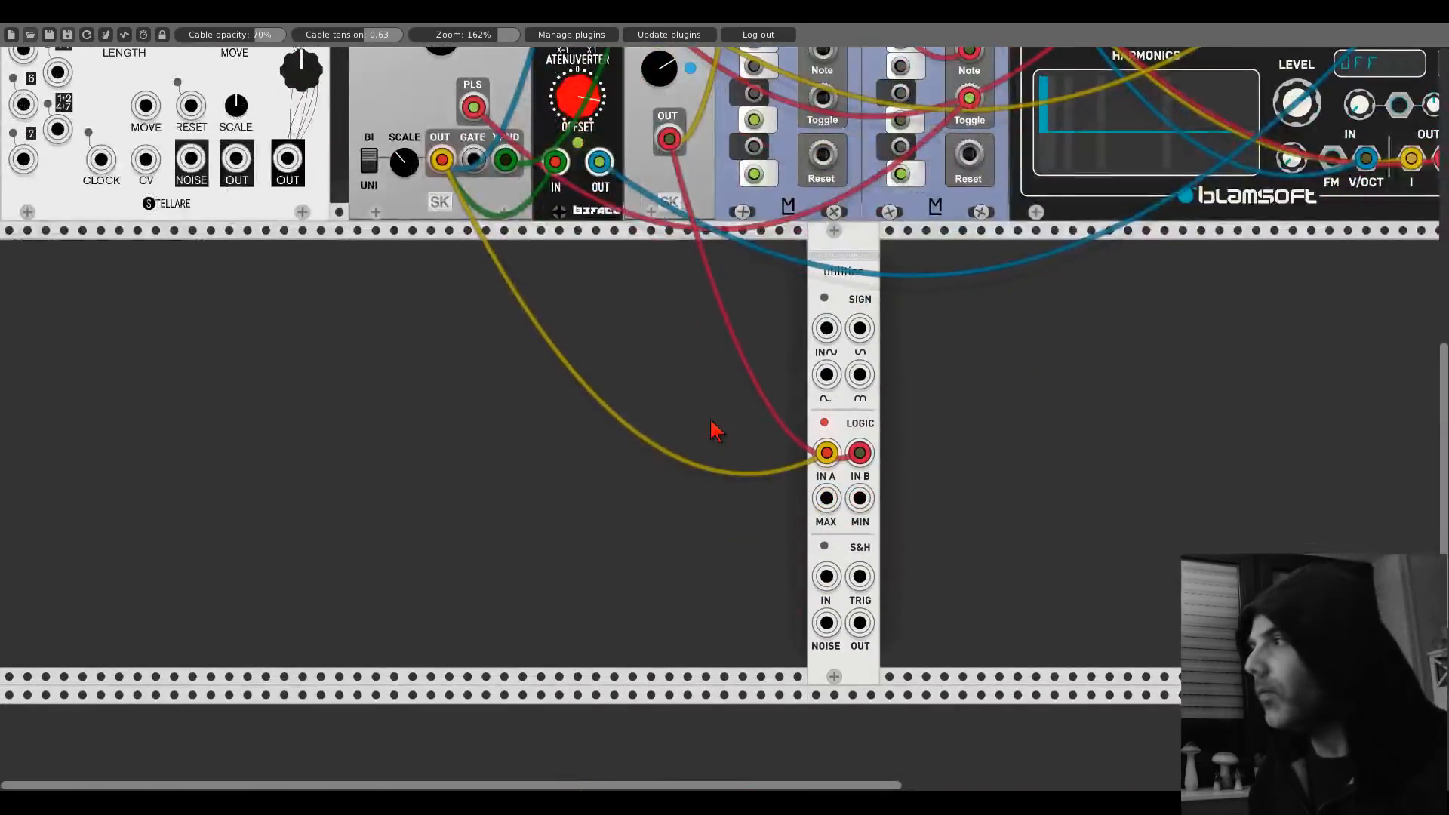
left_click_drag(857, 259, 97, 252)
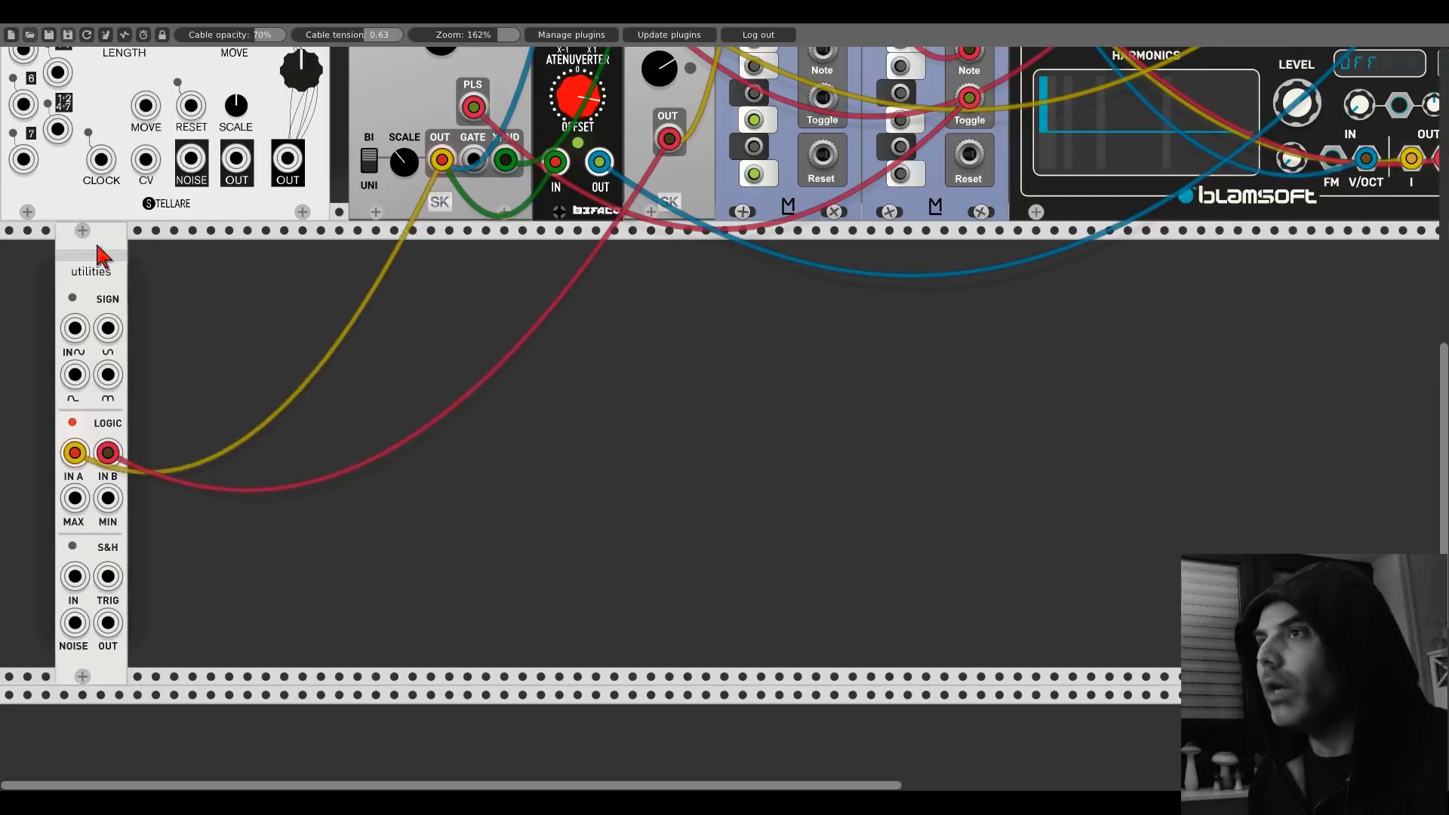
Step: Search the module browser for "fm", add the Bogaudio FM-OP oscillator to the lower row and leave space between it and Utilities
right_click(366, 392)
type("fm")
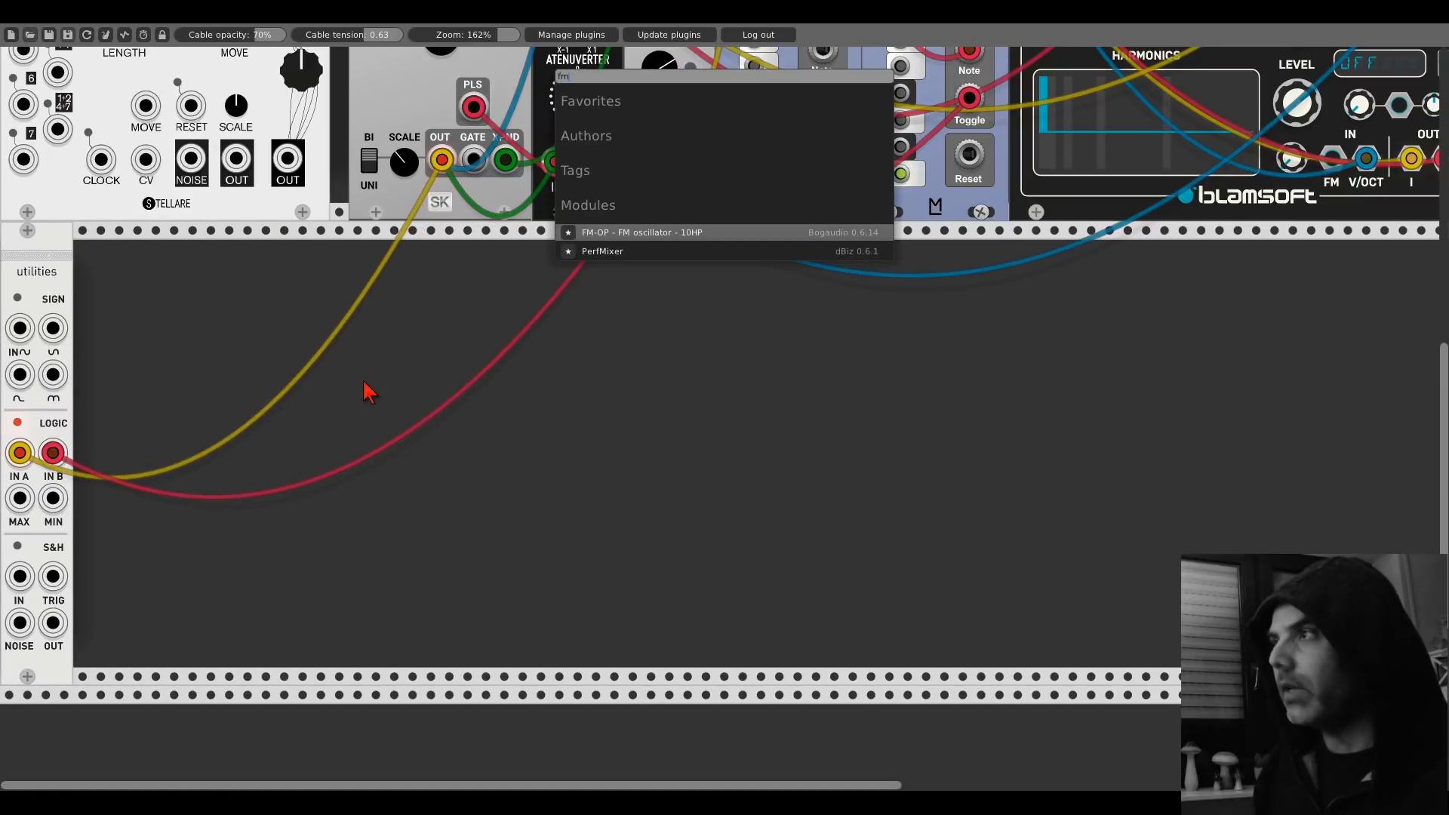
left_click(690, 234)
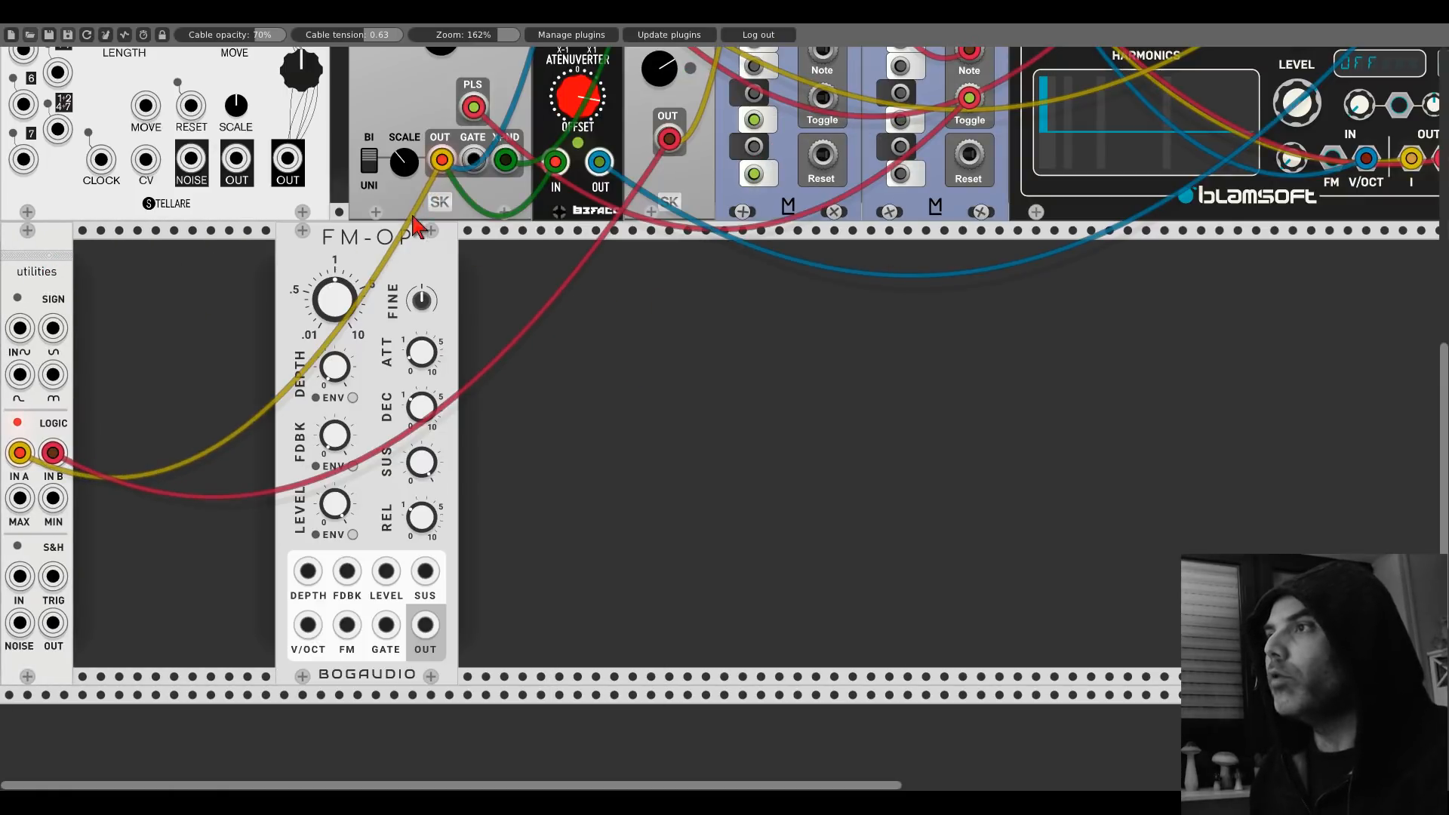
left_click_drag(407, 246, 462, 358)
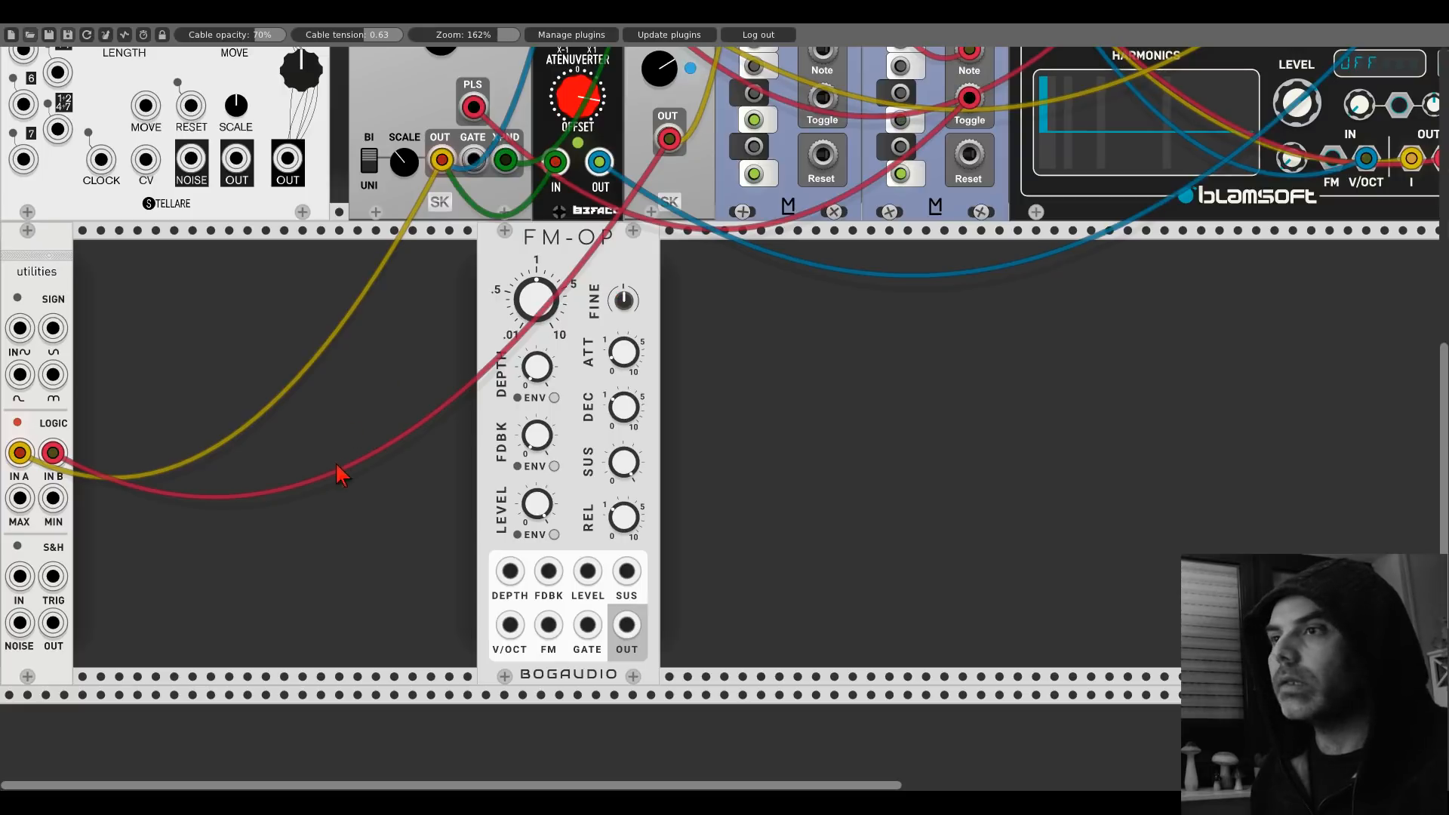
Step: Place a duplicate Quantum beside Utilities and patch its Note and Toggle inputs from the second upper Quantum's Out and Trigger
key("ctrl+d")
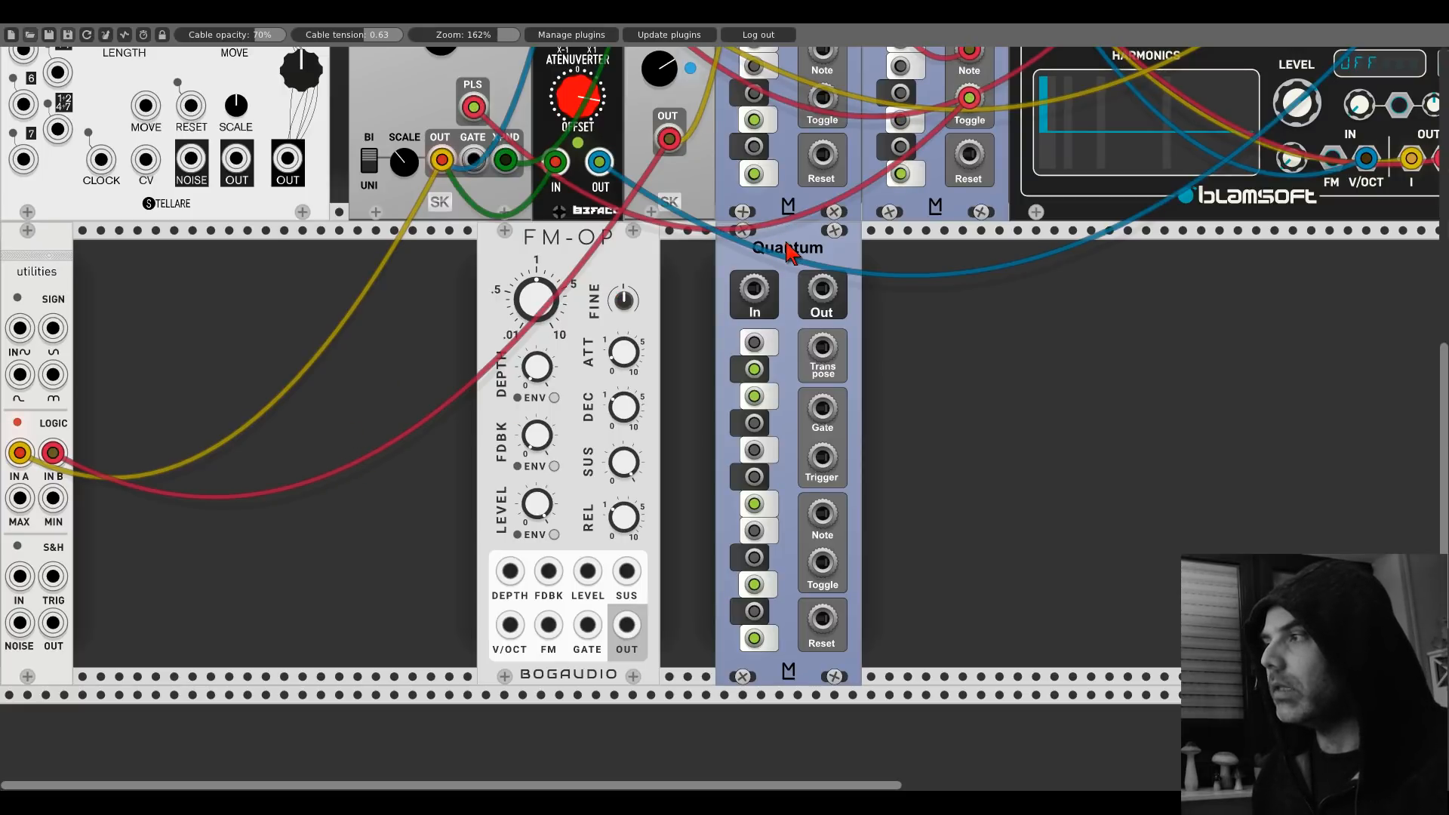
left_click_drag(787, 249, 139, 273)
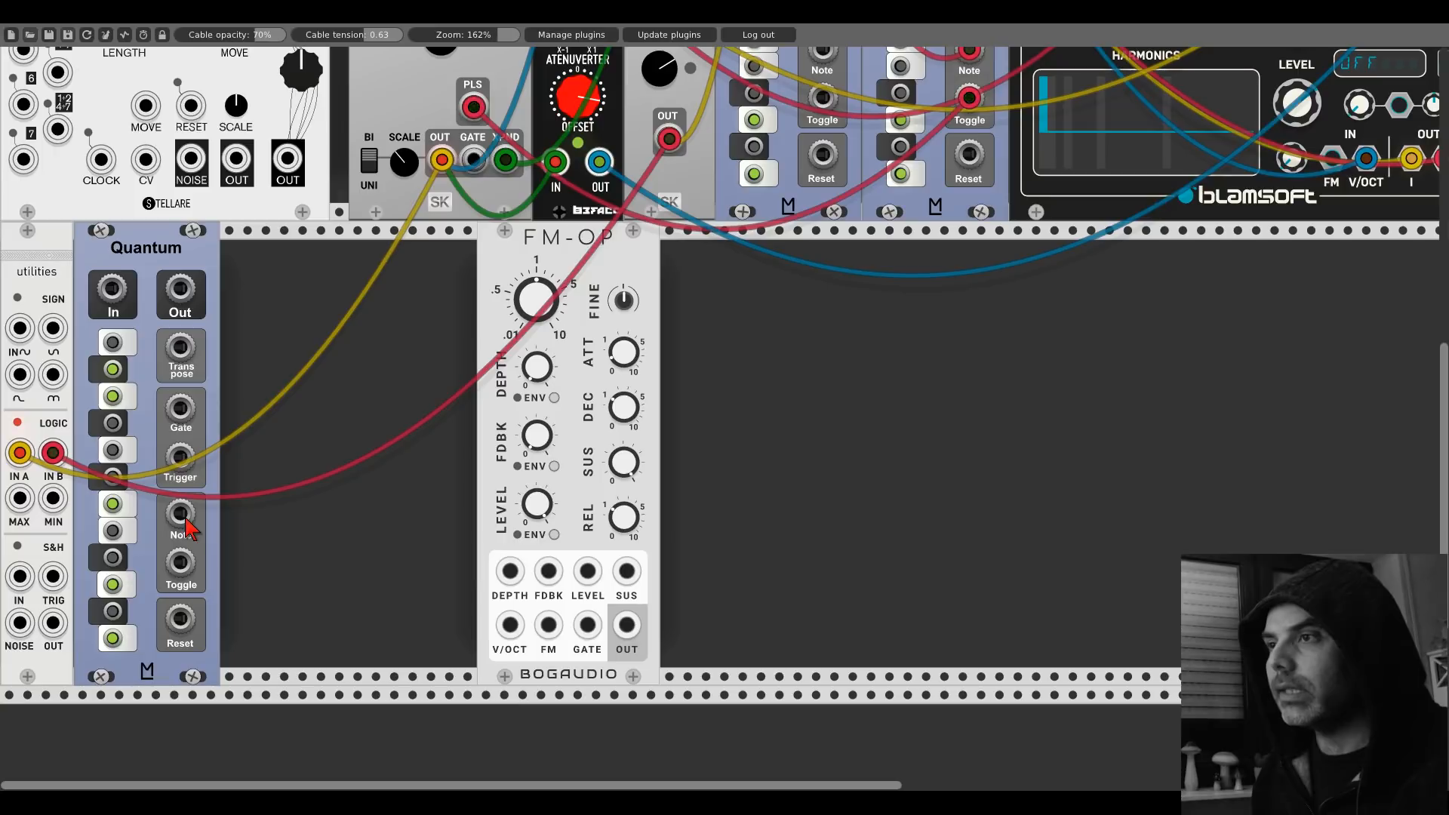
left_click_drag(180, 513, 969, 125)
scroll(189, 525, "up", 5)
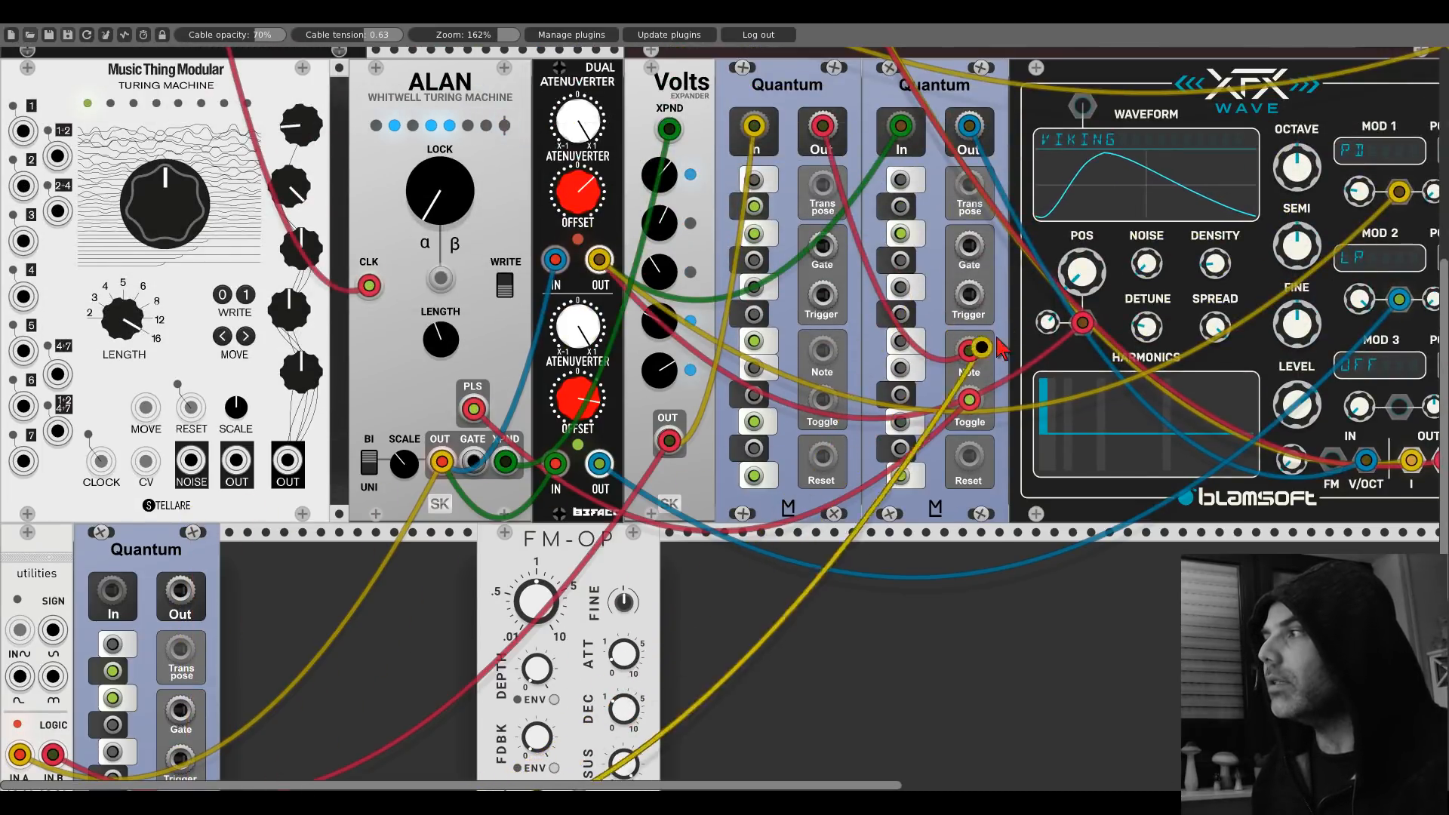
scroll(590, 442, "down", 4)
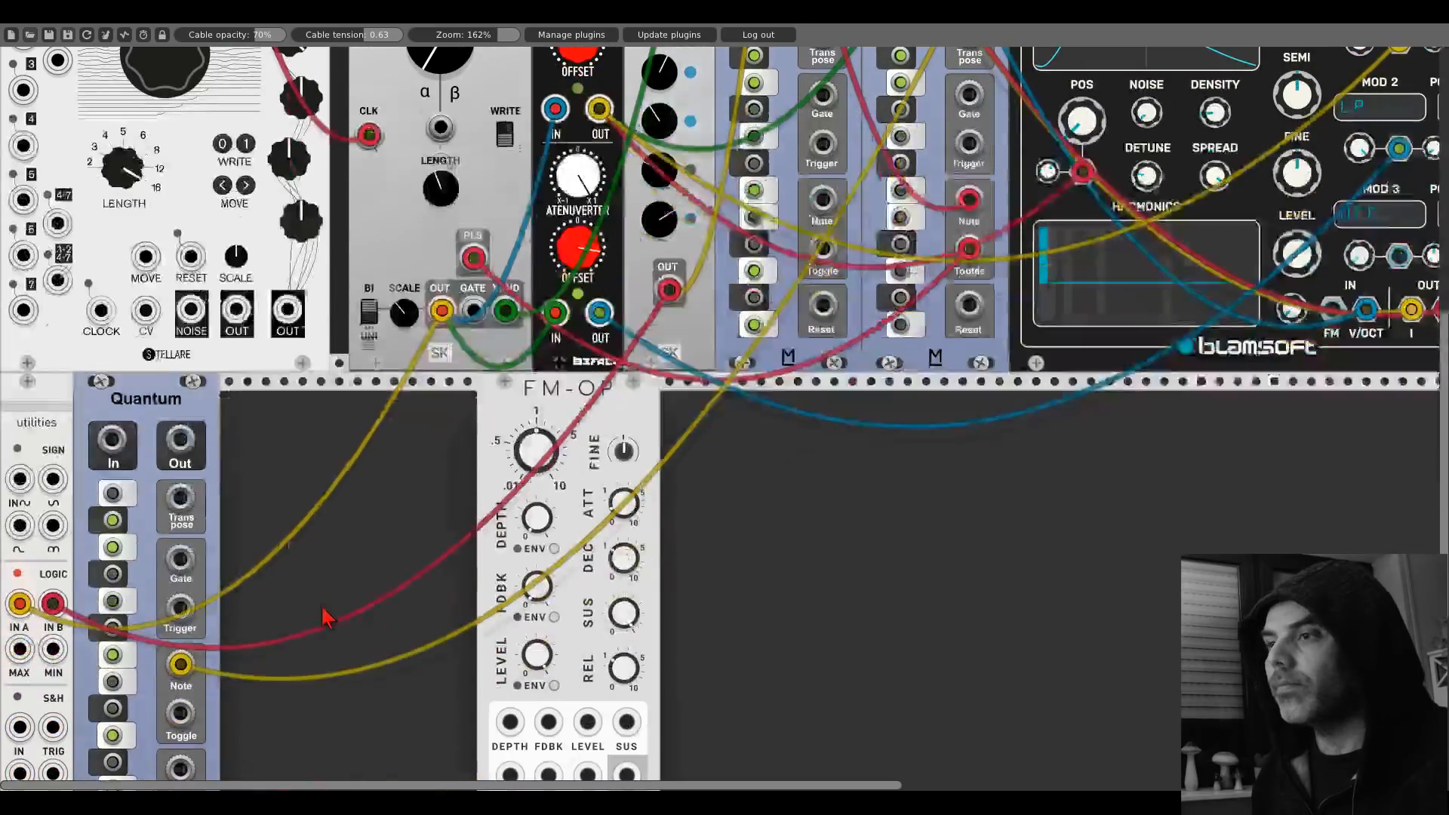
left_click_drag(180, 600, 969, 368)
scroll(238, 601, "up", 5)
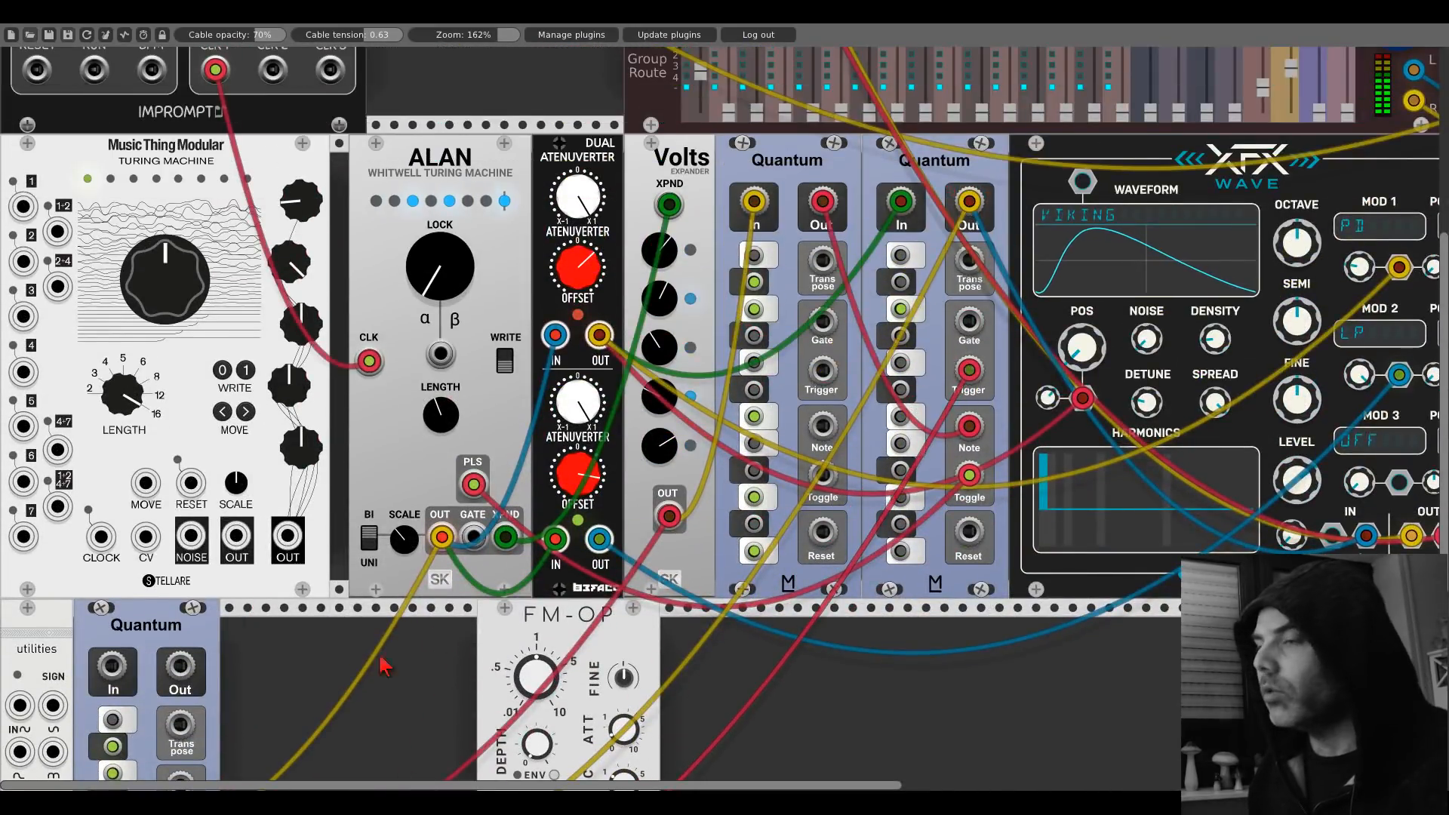
scroll(336, 670, "down", 5)
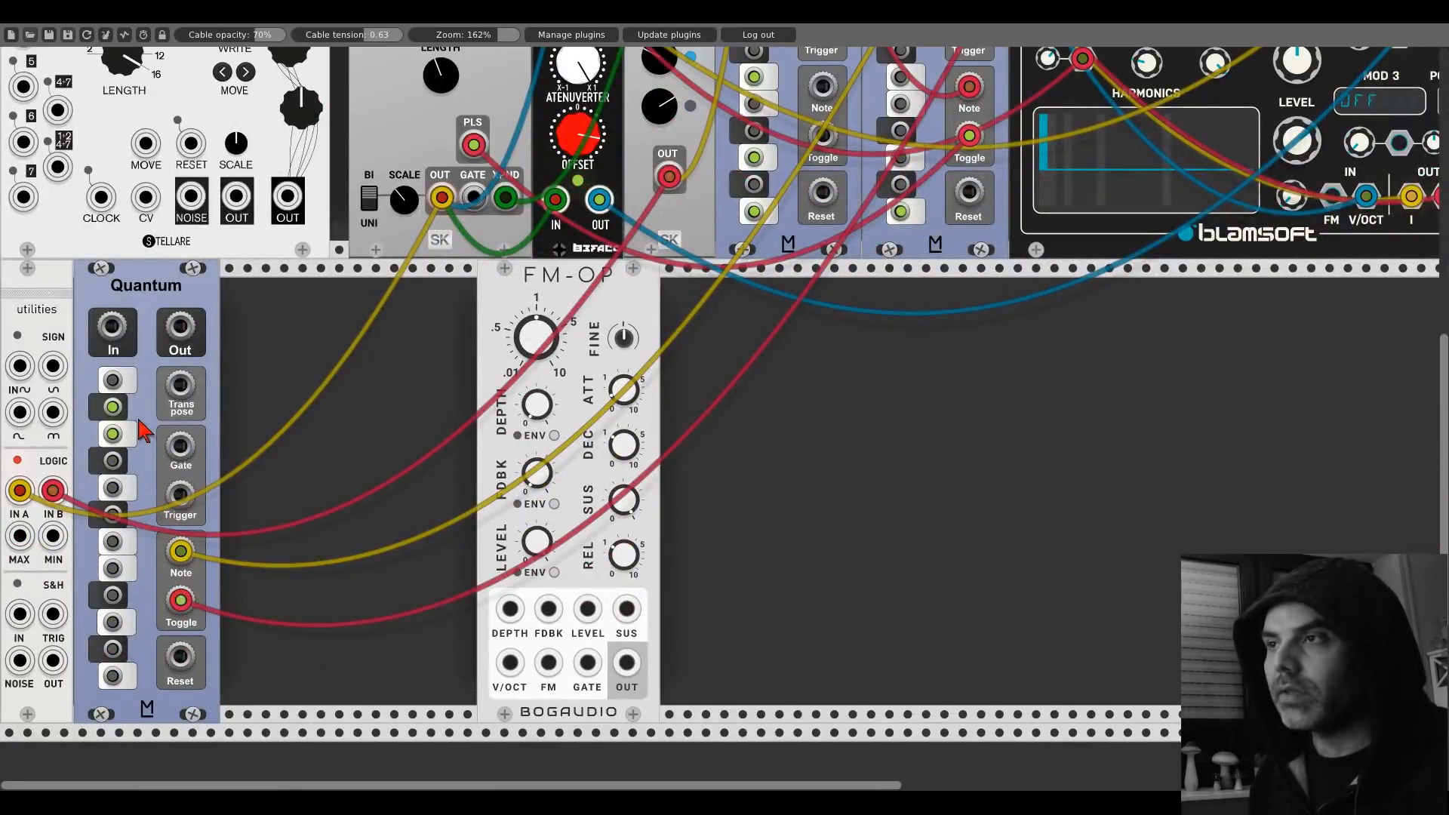
Step: Duplicate the lower Quantum and the FM-OP, and line up both FM-OPs directly after the two lower Quantums
key("ctrl+d")
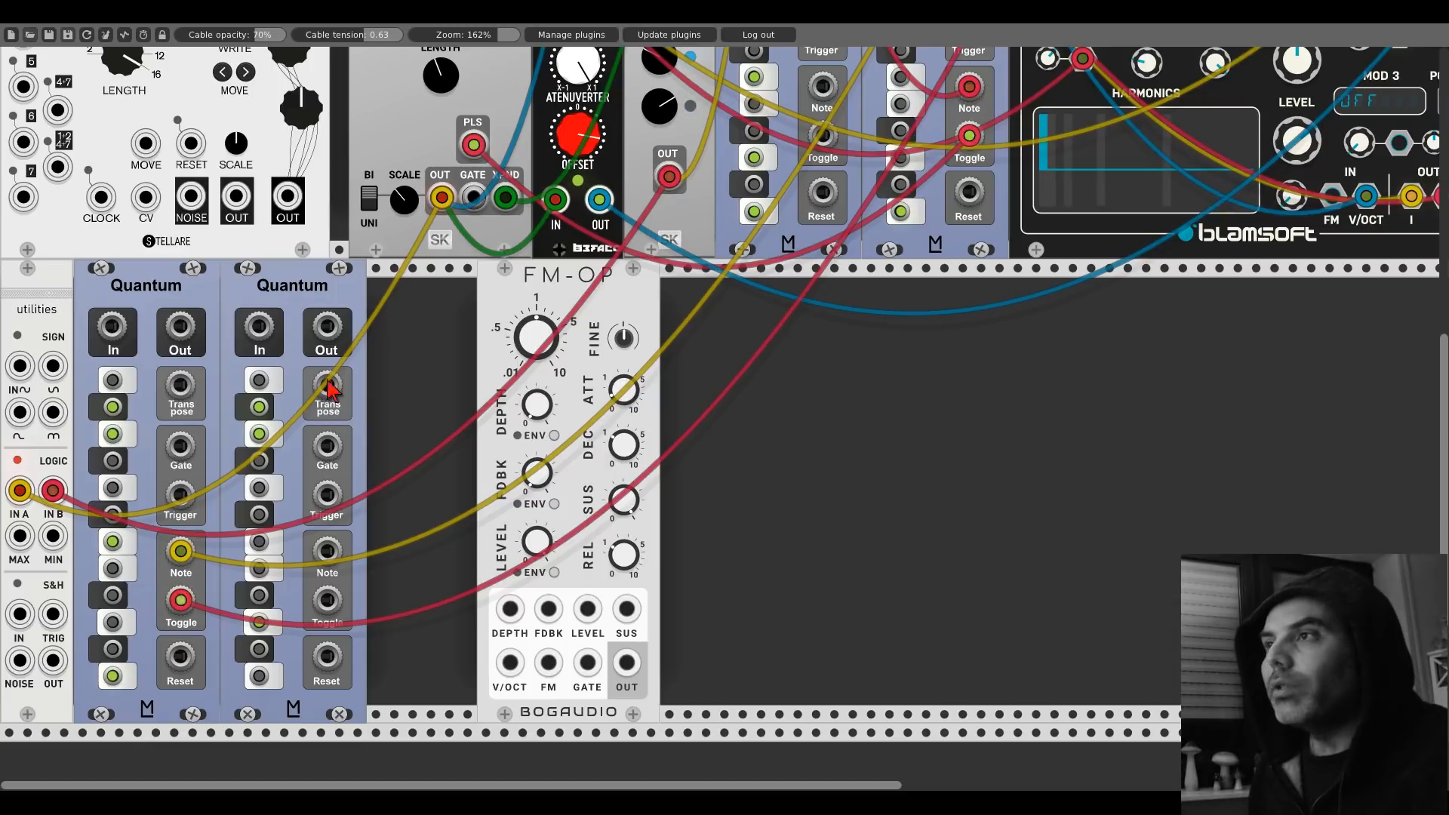
key("ctrl+d")
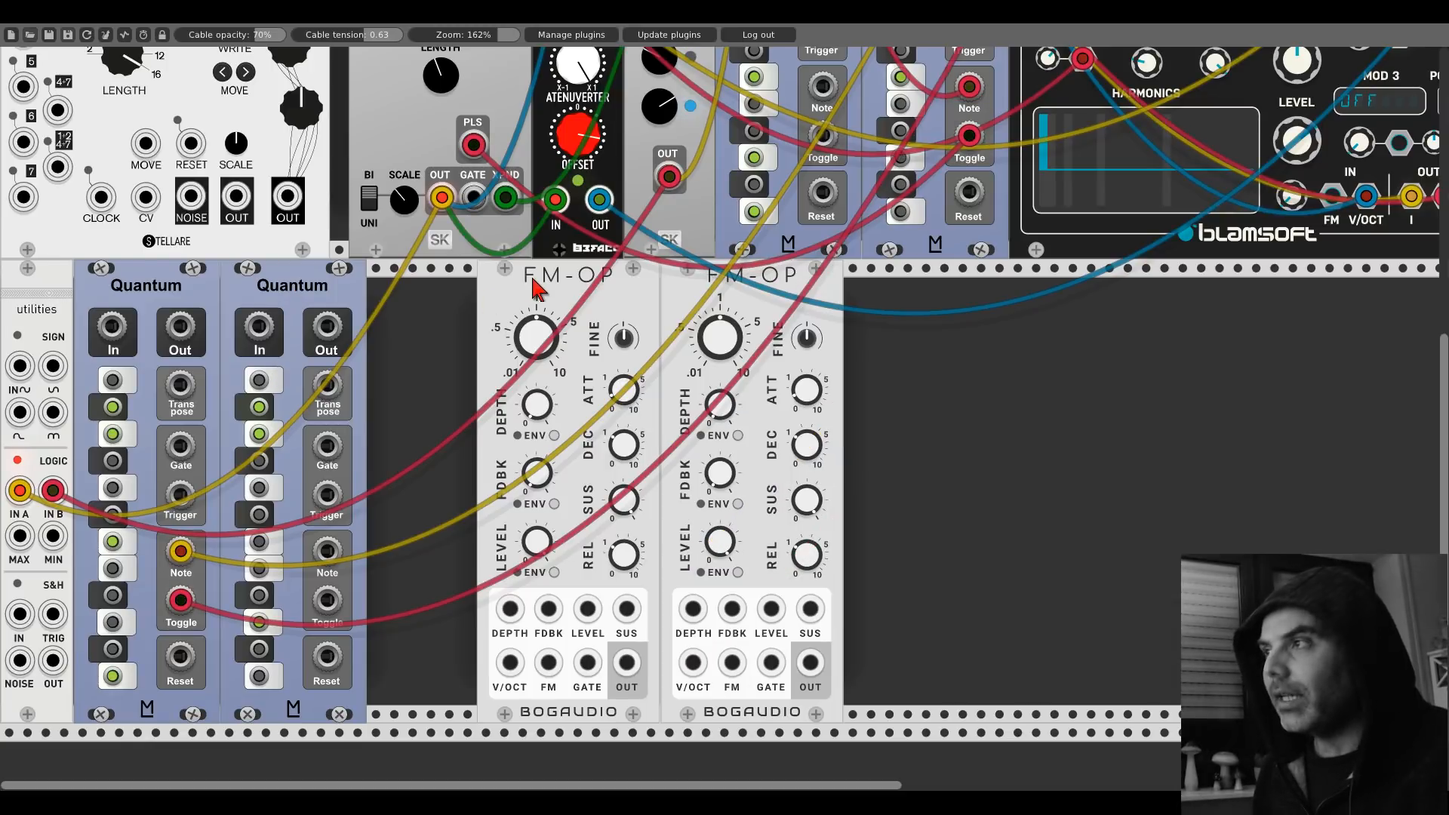
left_click_drag(619, 306, 510, 304)
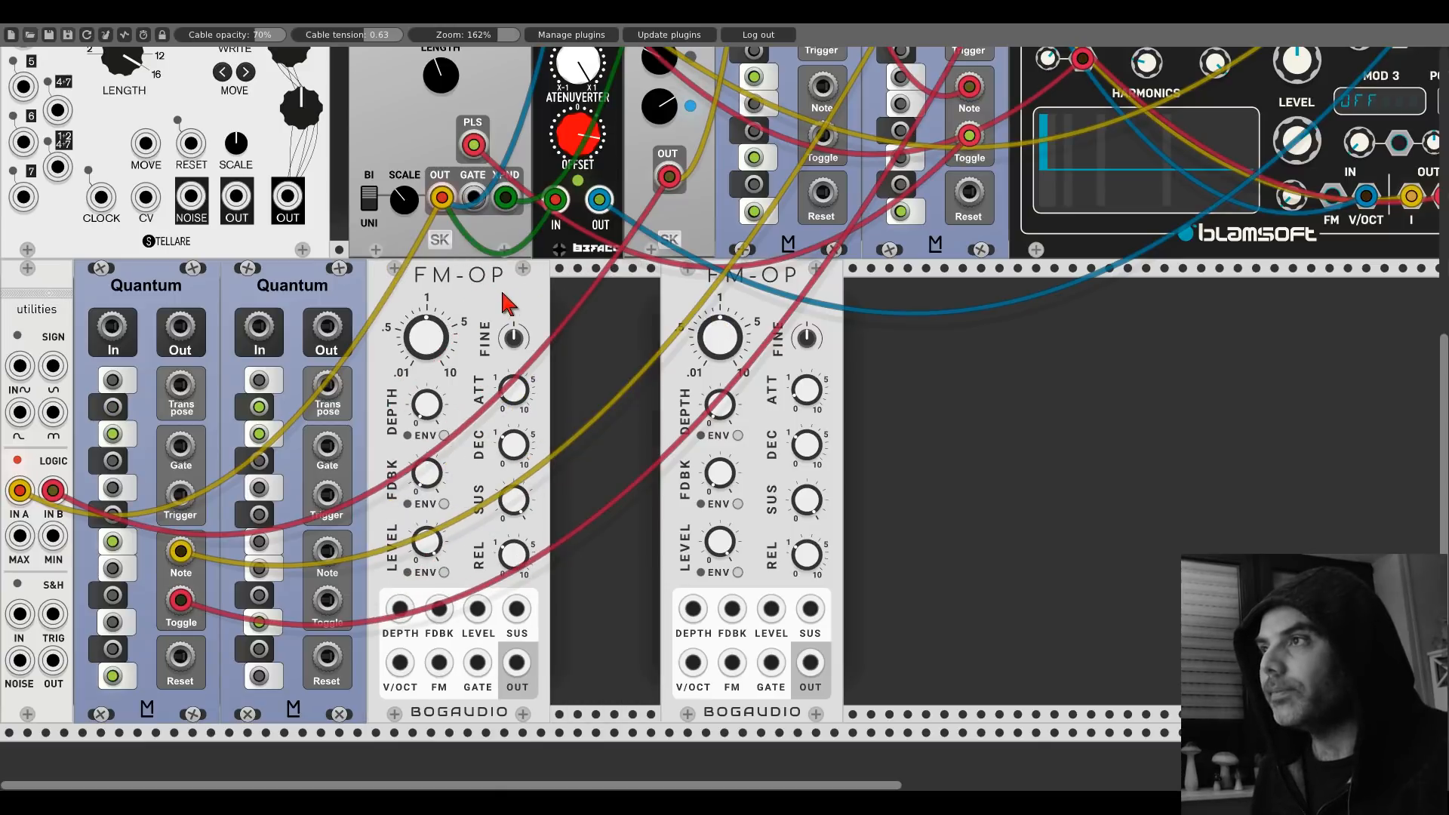
left_click_drag(713, 294, 451, 325)
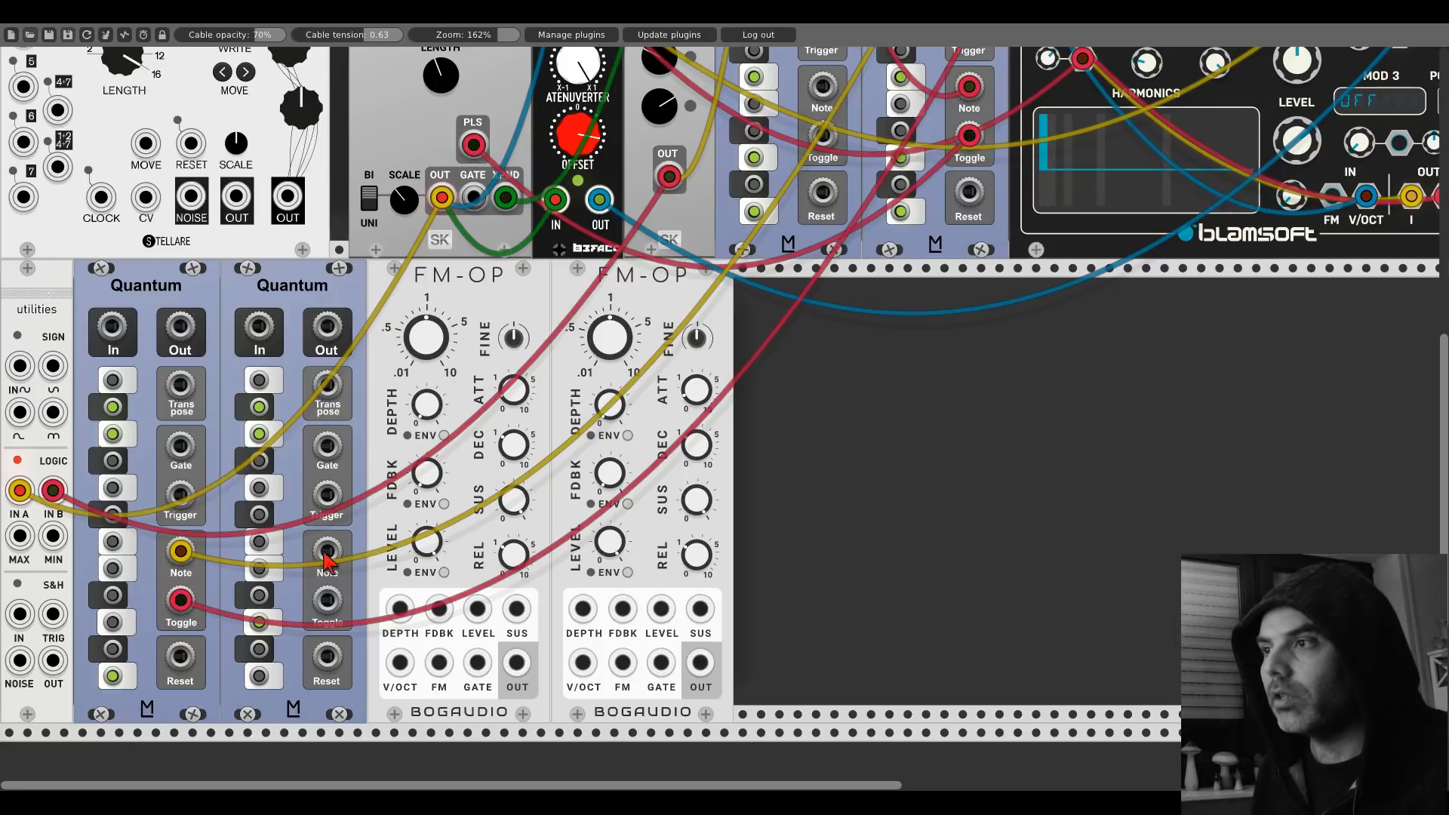
Step: Patch the second lower Quantum's Note and Toggle inputs from the first lower Quantum's Out and Trigger
left_click_drag(327, 551, 180, 326)
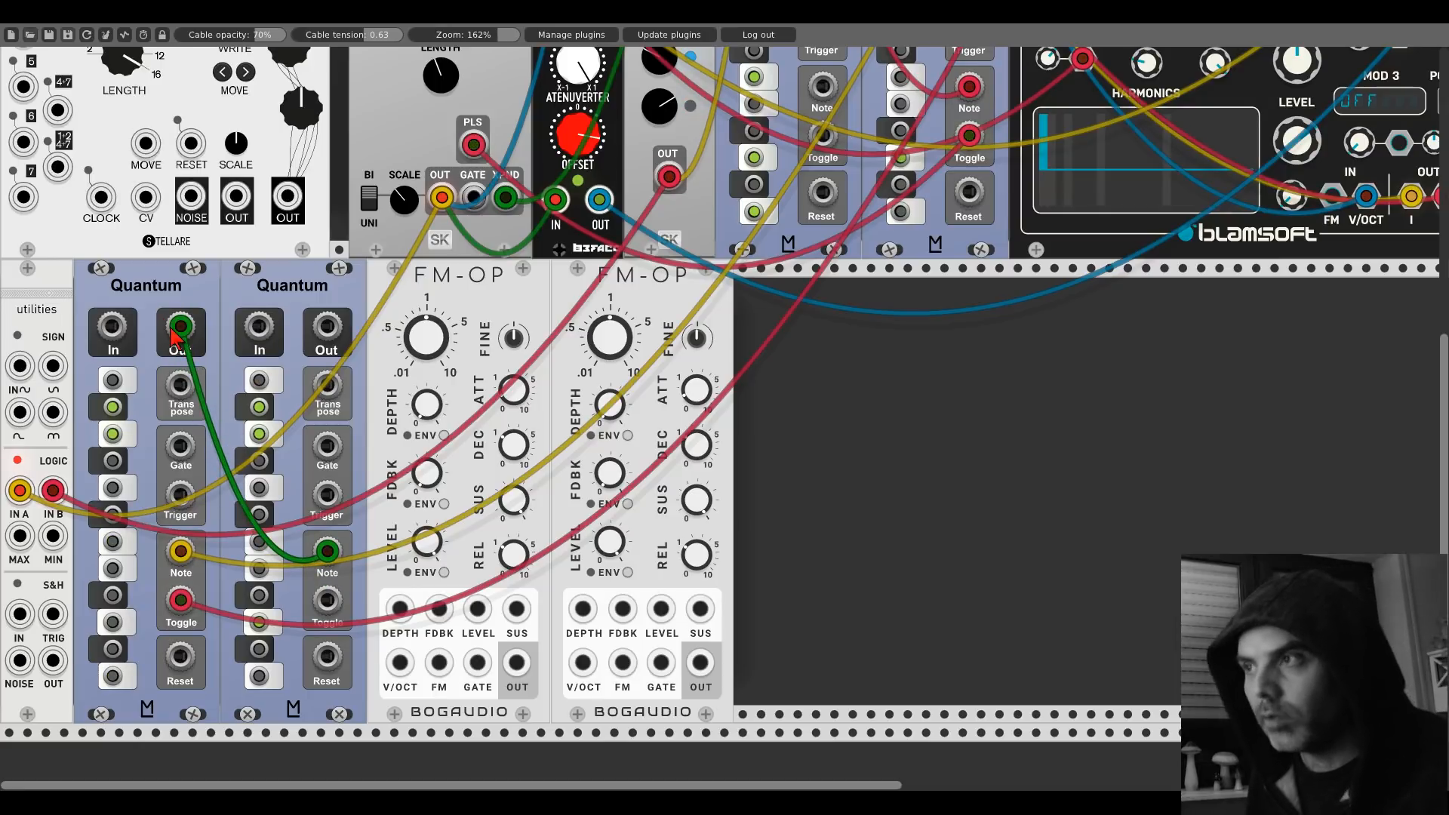
left_click_drag(327, 599, 179, 494)
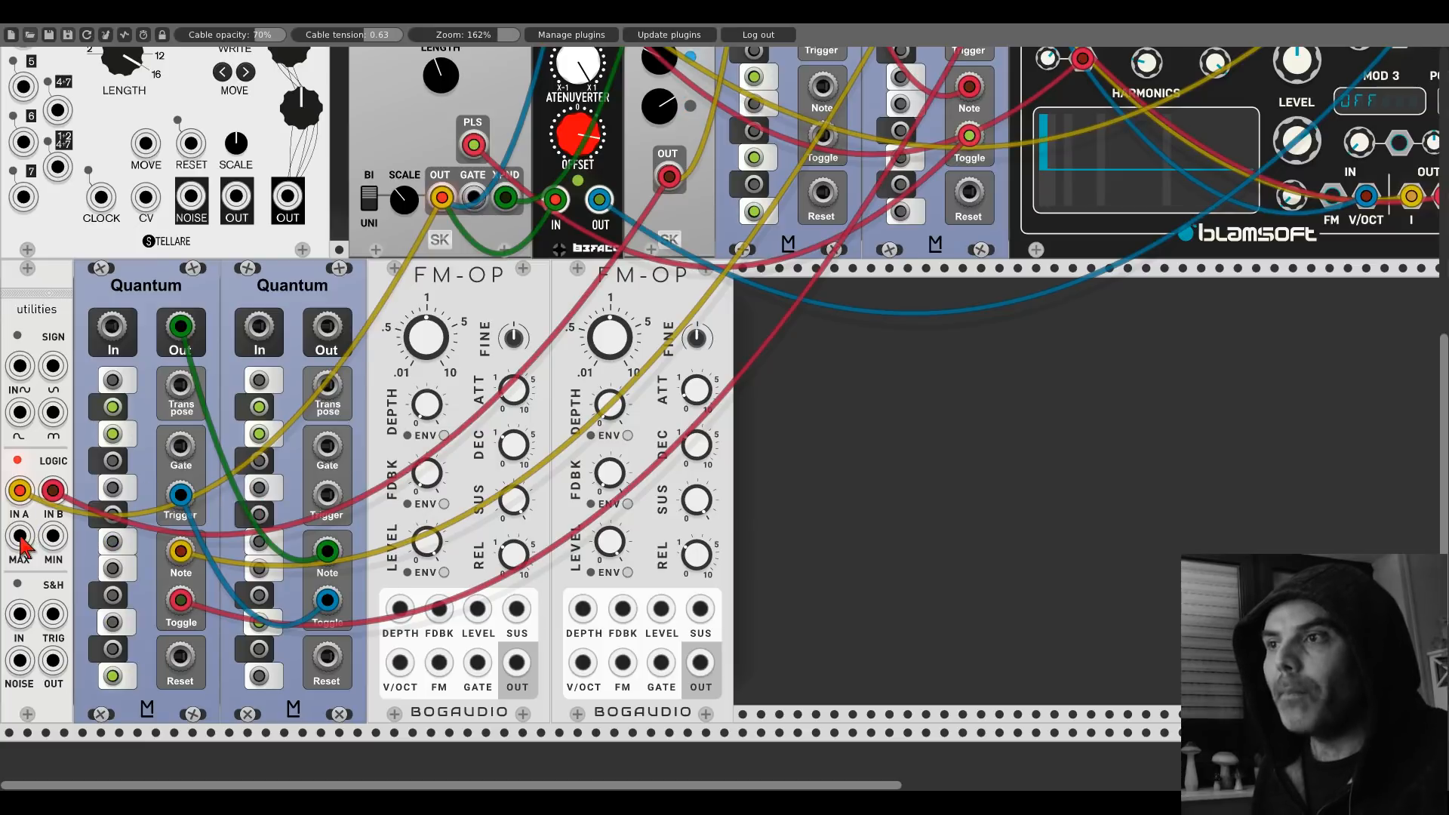
Step: Patch Utilities' MAX and MIN into the first and second lower Quantums' In, and each Quantum's Out into its own FM-OP's V/OCT
left_click_drag(19, 536, 111, 329)
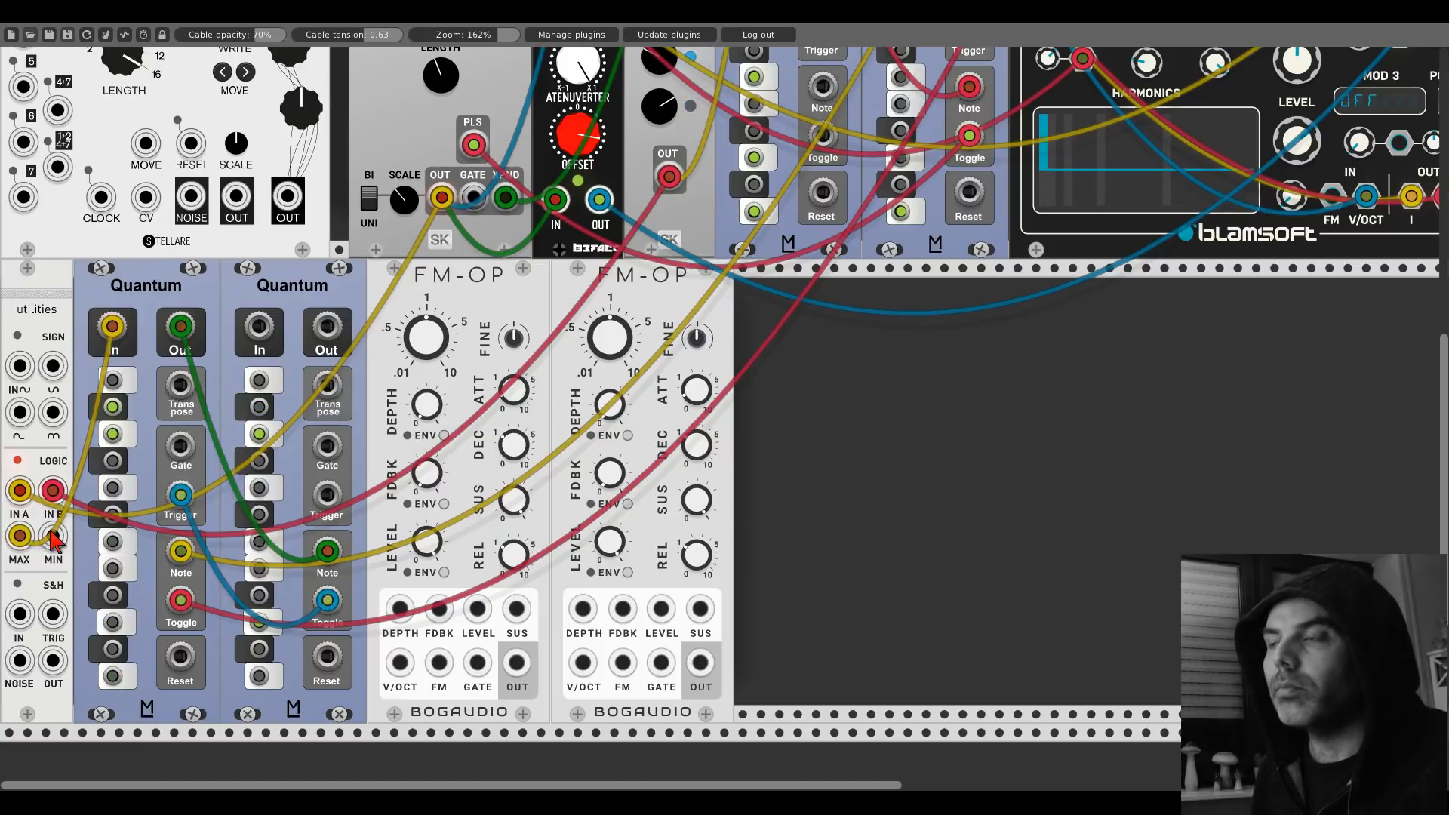
left_click_drag(53, 536, 400, 663)
left_click_drag(326, 326, 583, 662)
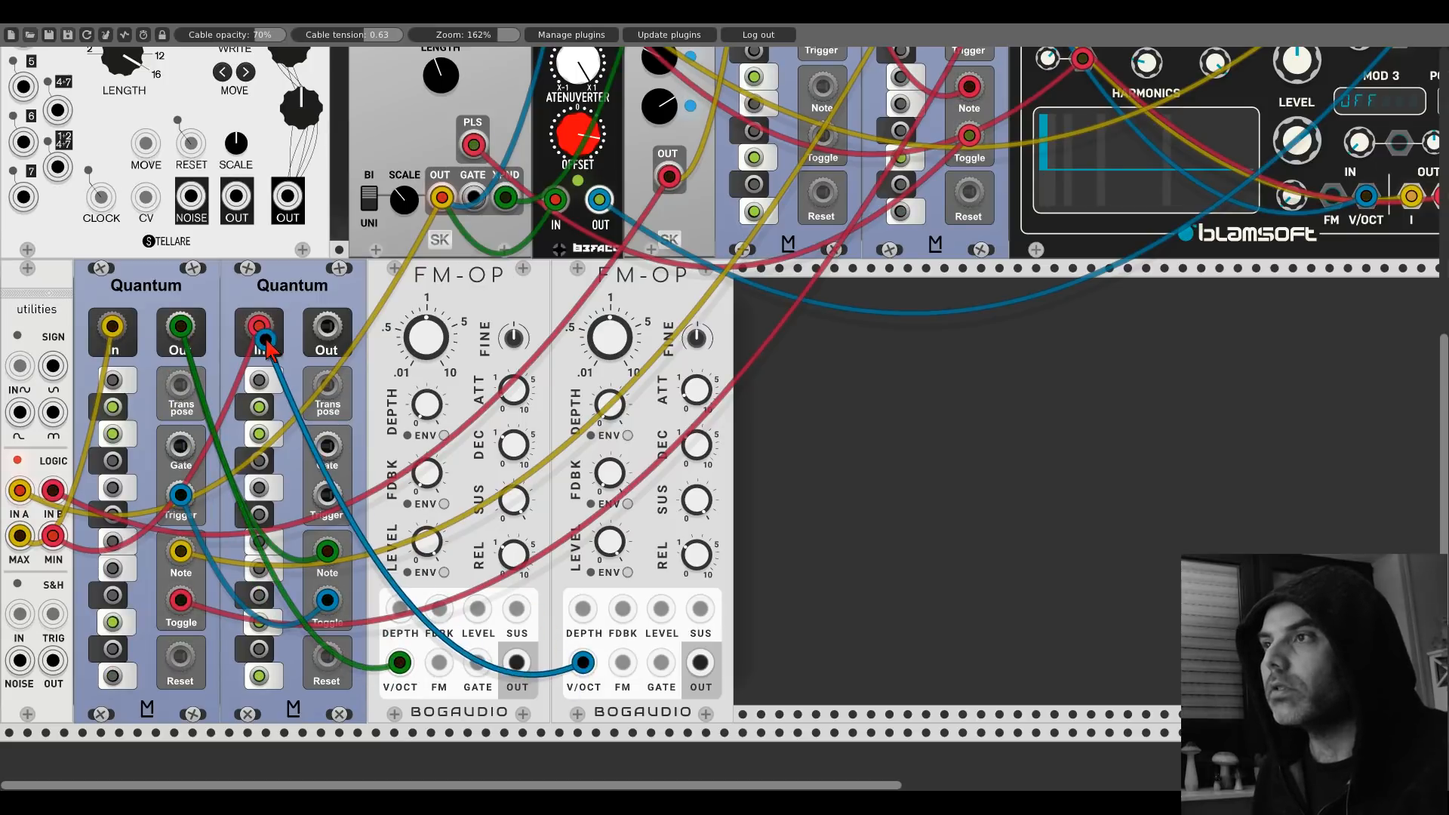
Step: Turn on envelope control of the LEVEL on both FM-OP modules
left_click(444, 572)
left_click(627, 574)
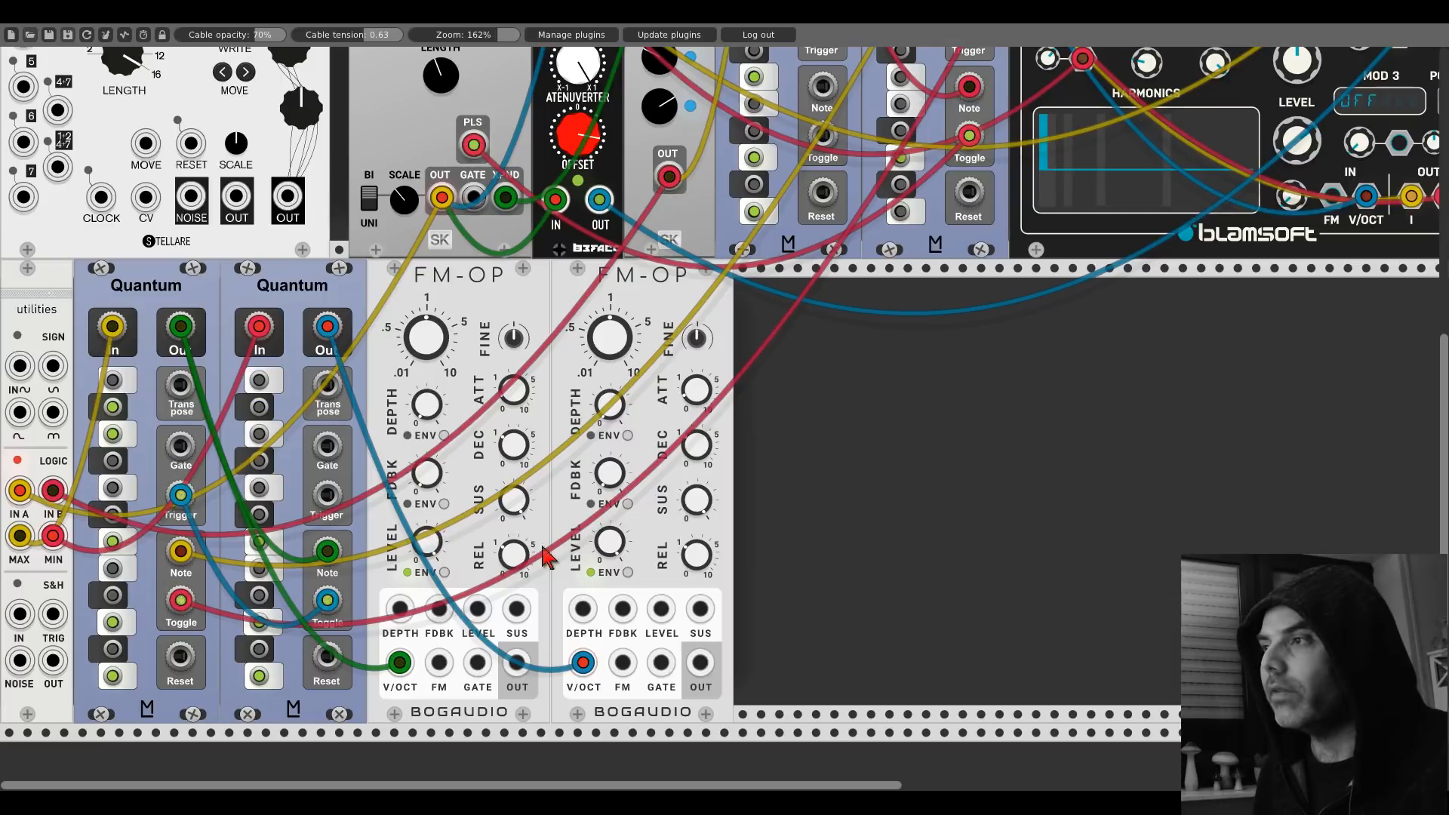
left_click_drag(701, 496, 701, 493)
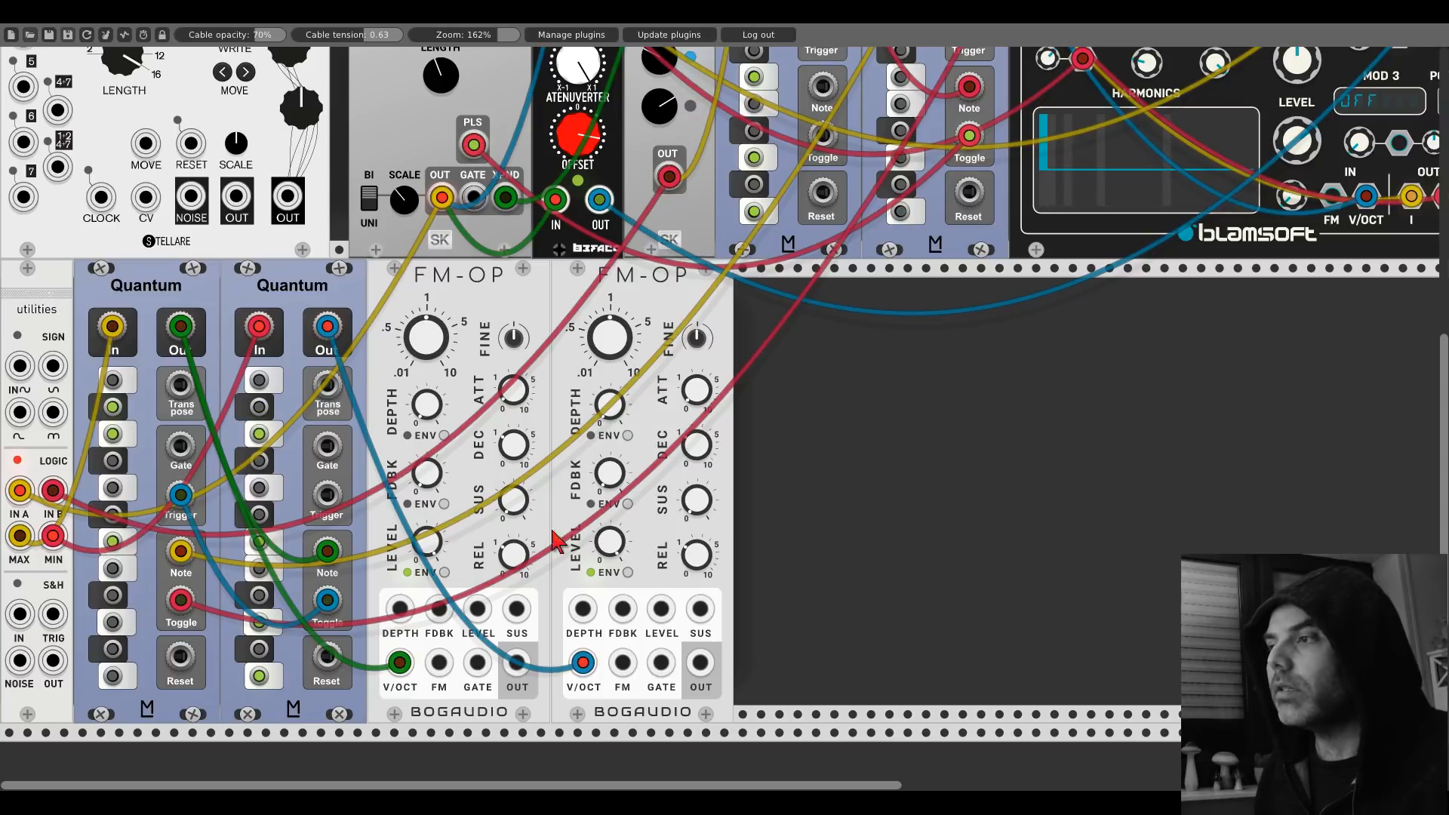
Step: Patch the first FM-OP's OUT into the left input of mixer channel 2 and raise that channel's fader slightly
left_click_drag(519, 664, 722, 83)
scroll(517, 669, "up", 1)
scroll(515, 667, "up", 15)
scroll(521, 670, "up", 1)
left_click_drag(726, 451, 726, 430)
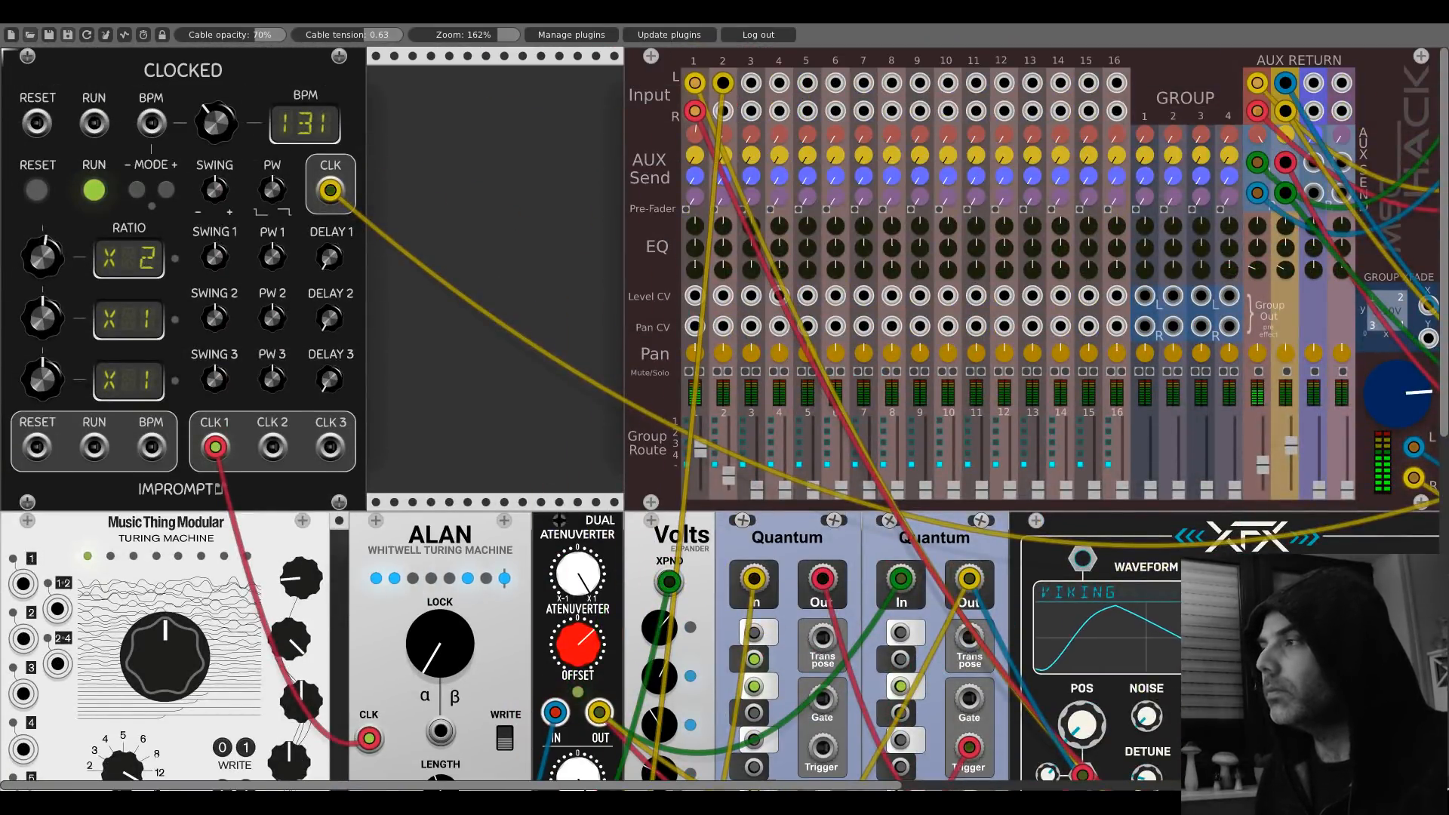
Step: Patch the Gate output of each of the two lower Quantums into the GATE input of its own FM-OP
scroll(511, 450, "down", 18)
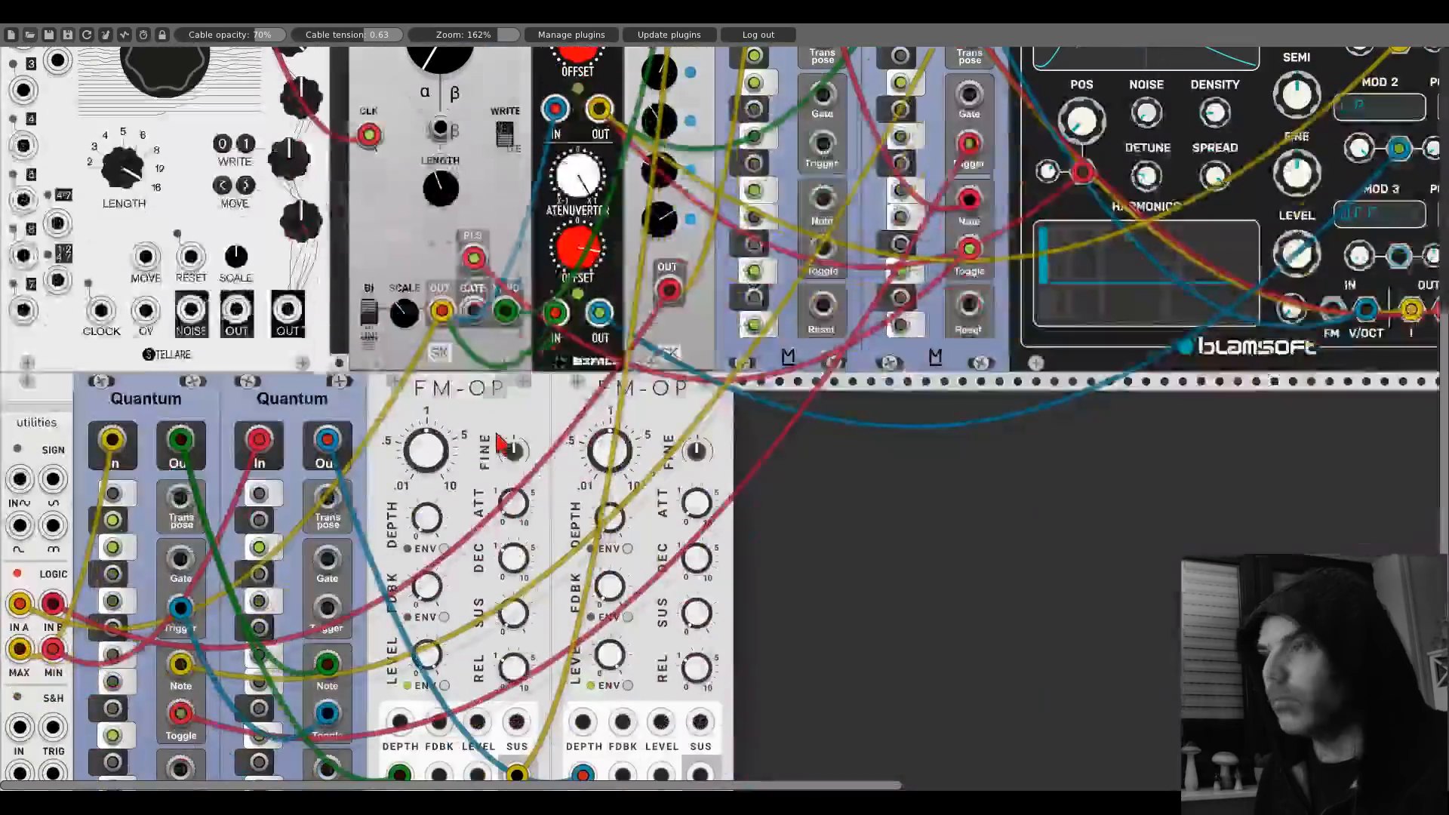
scroll(502, 444, "down", 2)
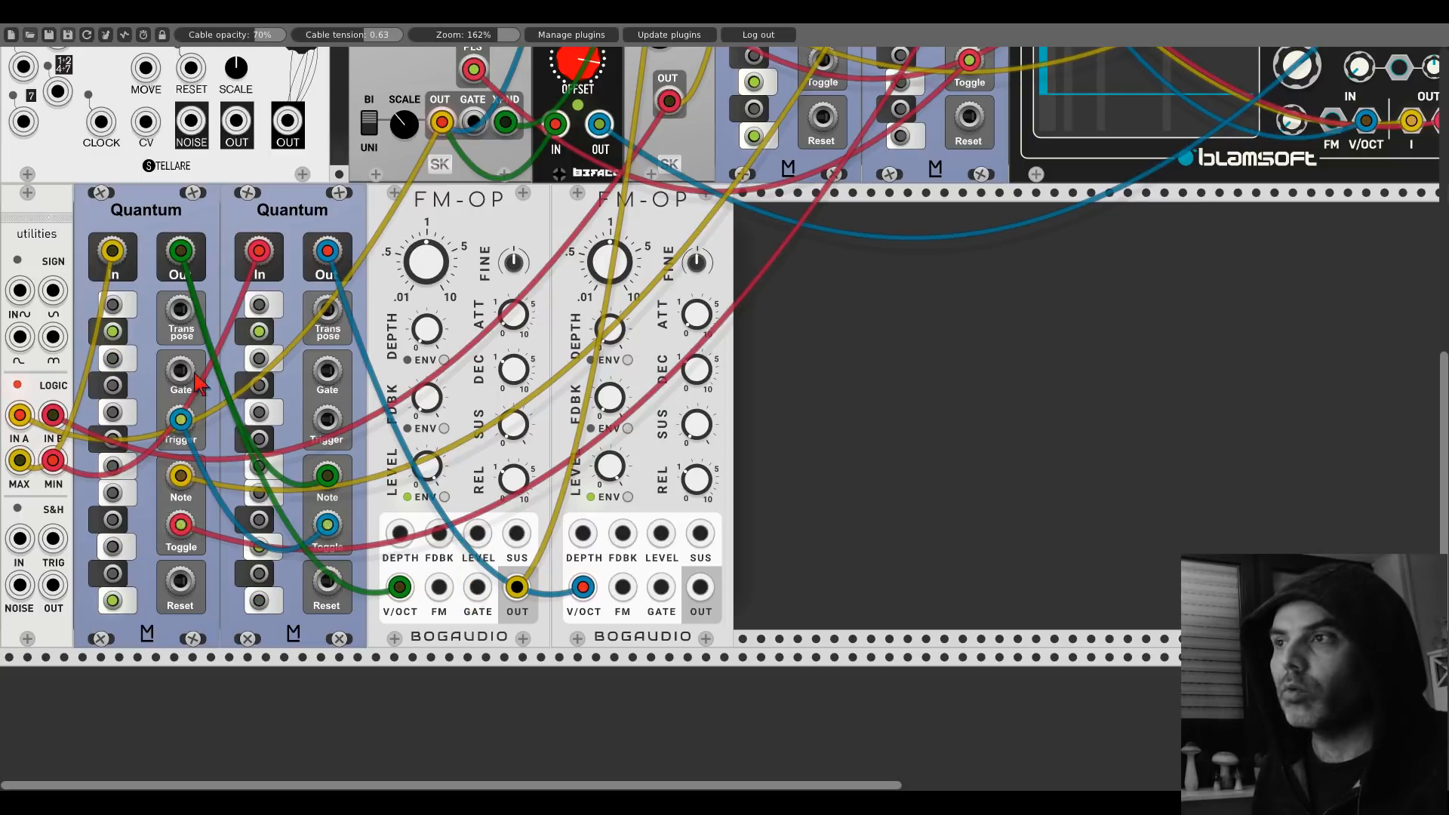
left_click_drag(179, 371, 480, 590)
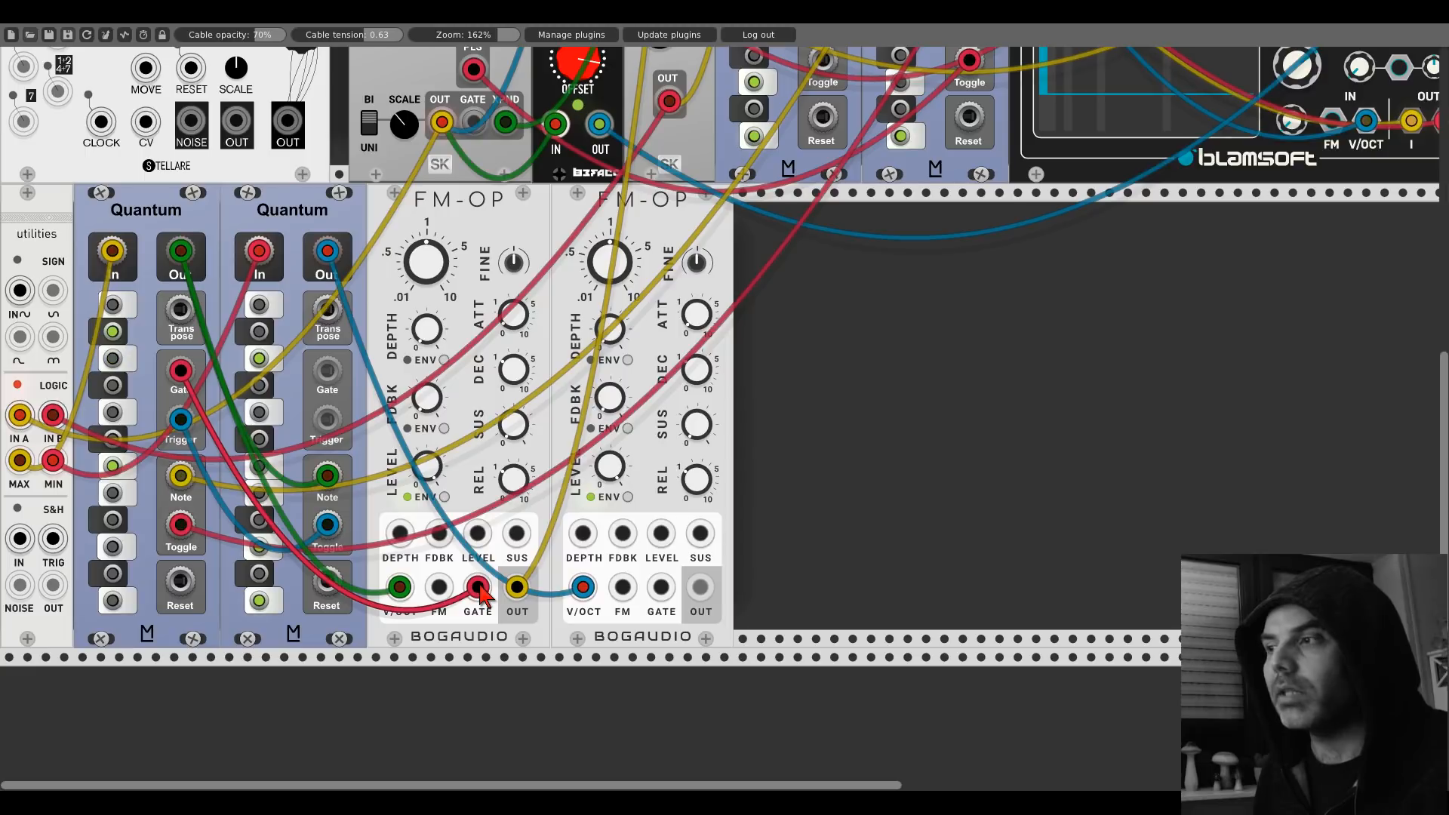
scroll(480, 590, "up", 5)
scroll(645, 340, "left", 8)
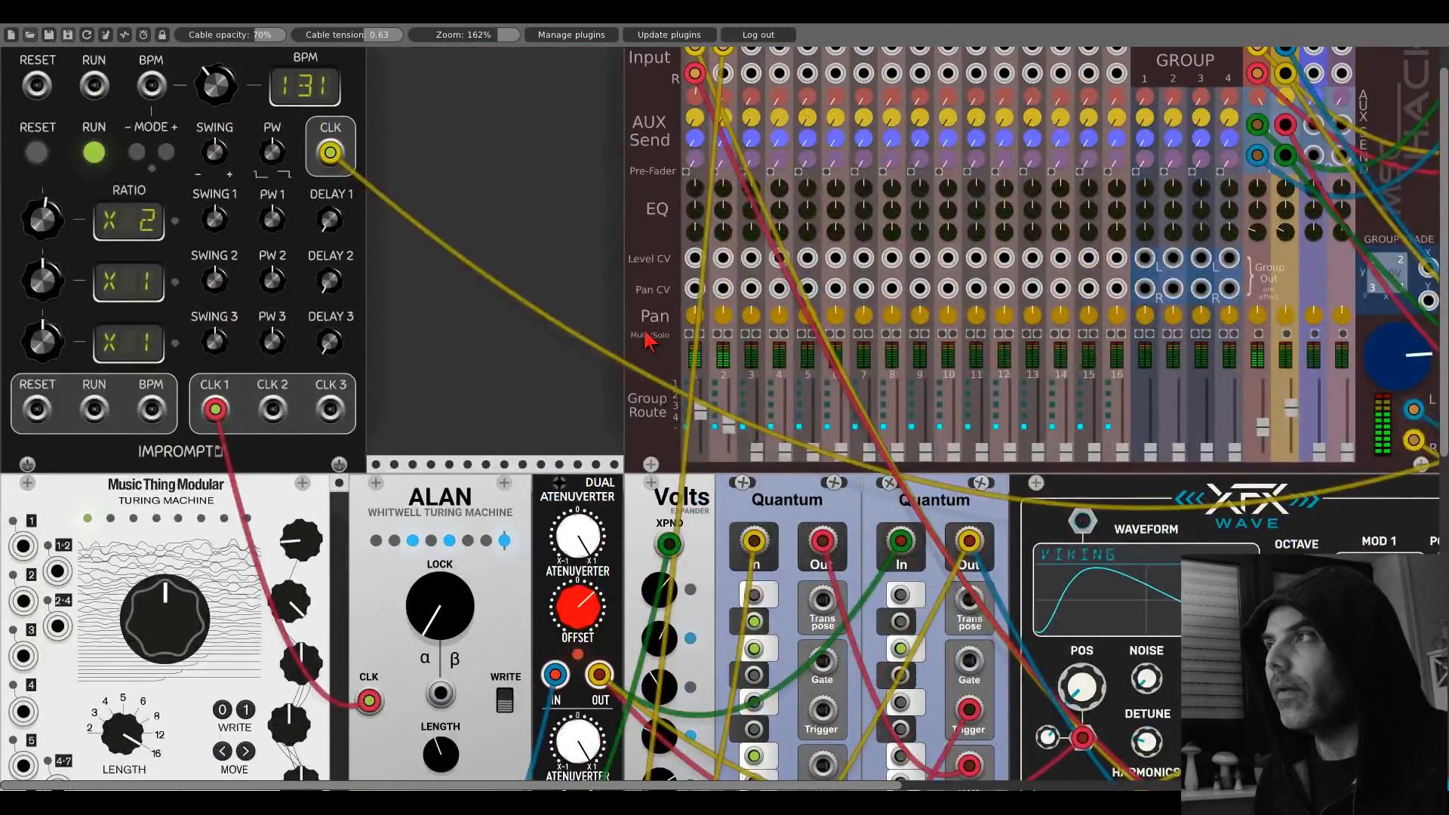
scroll(556, 325, "down", 7)
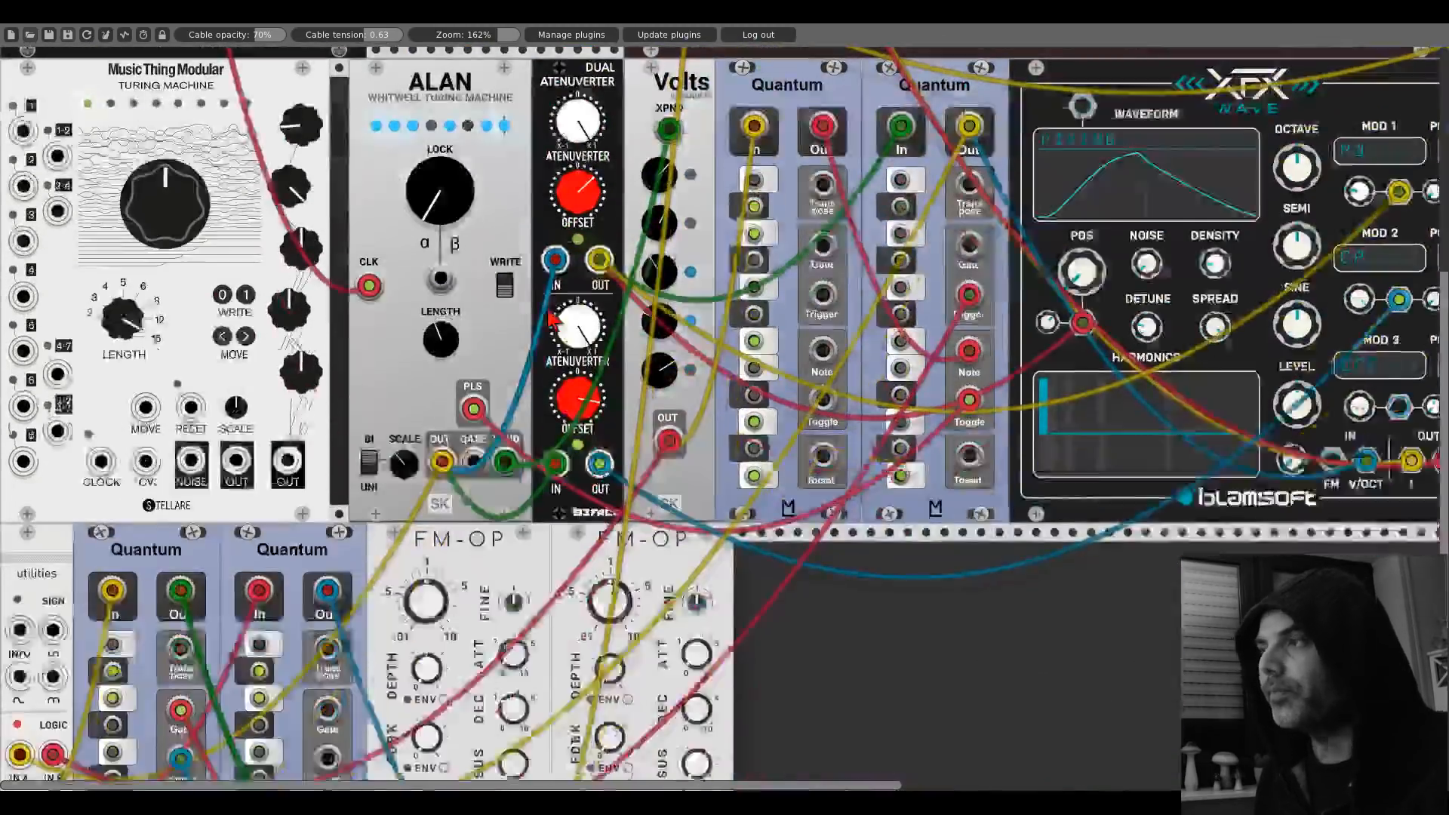
scroll(525, 342, "down", 1)
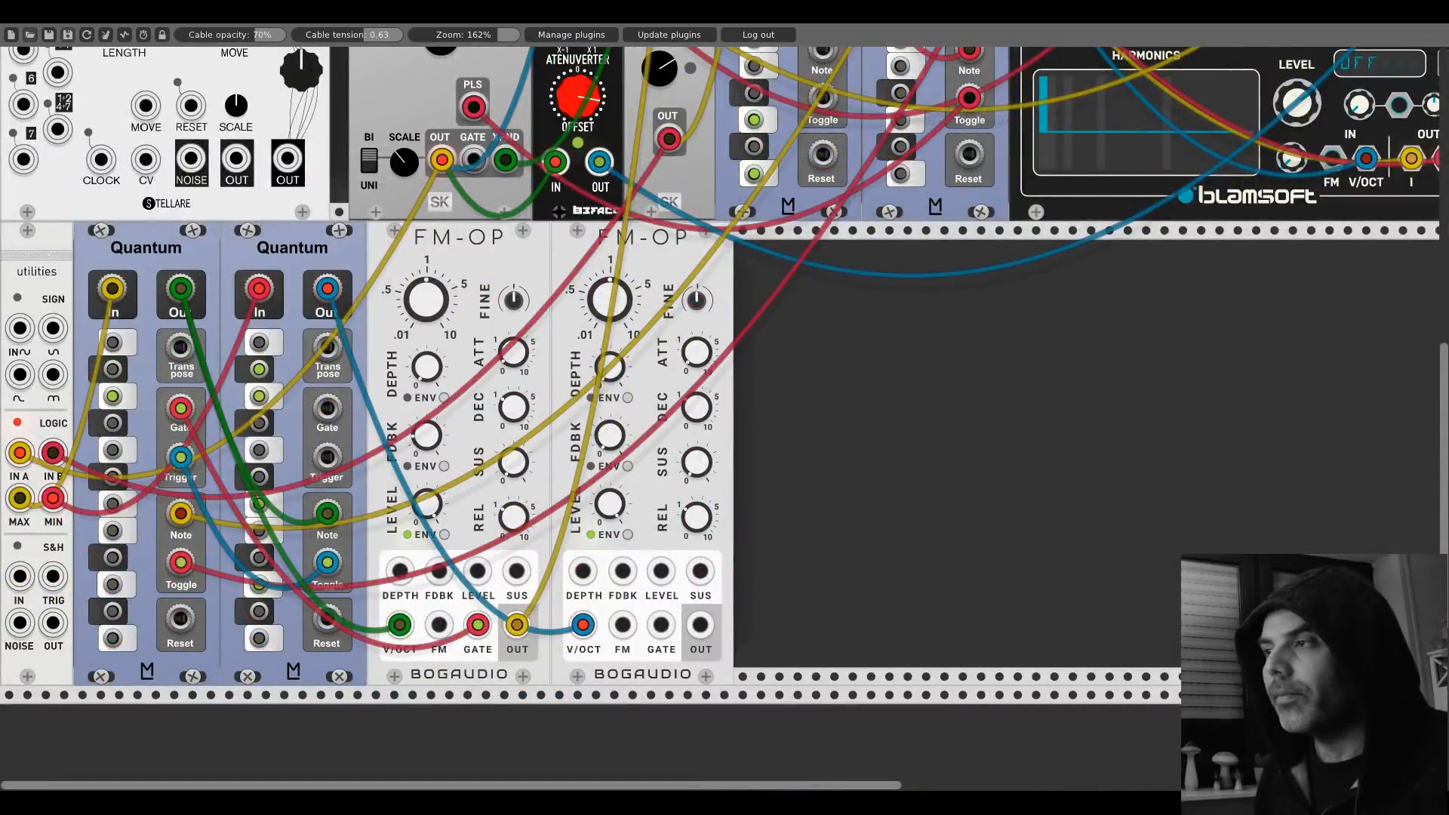
scroll(438, 442, "up", 10)
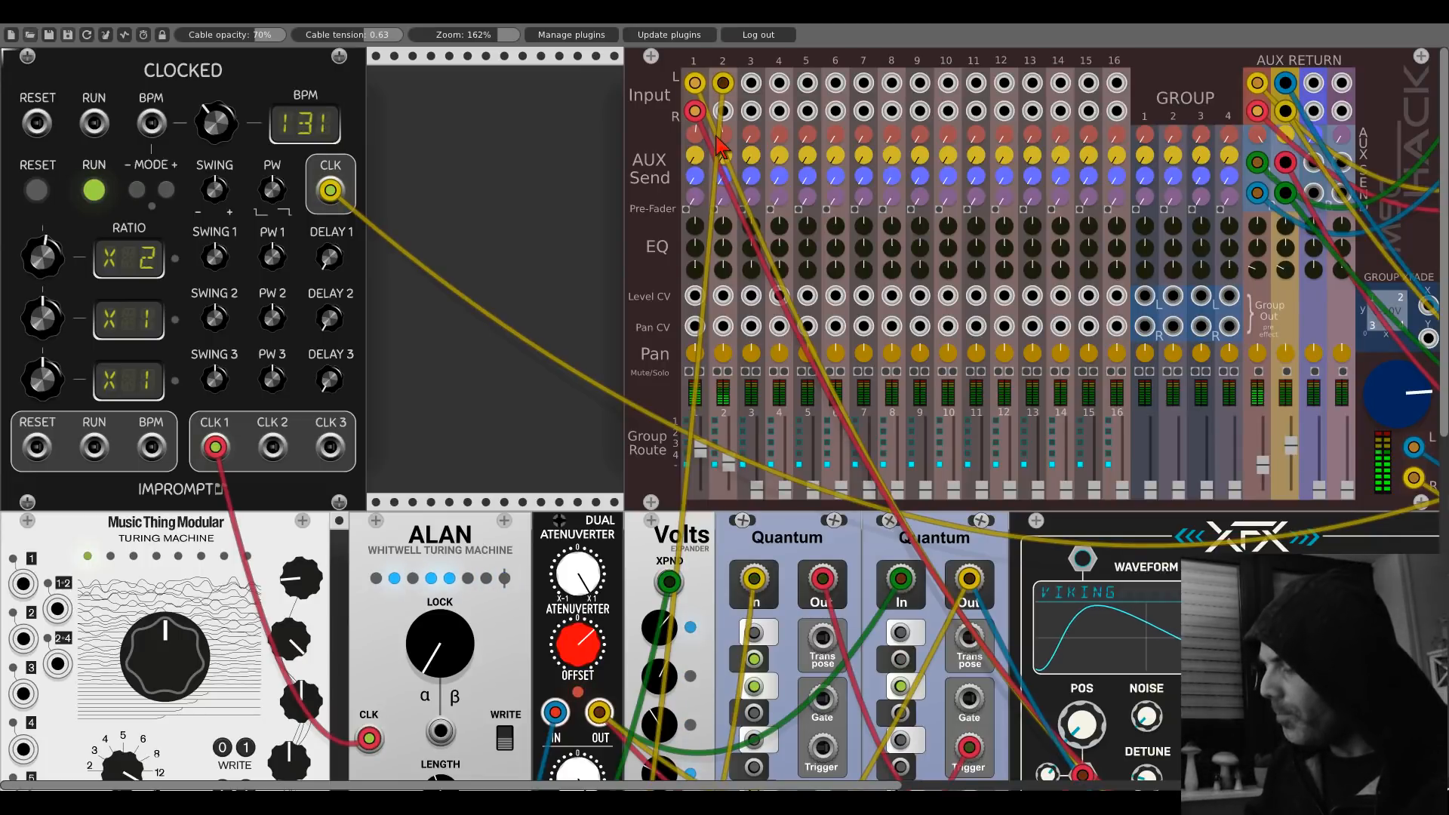
scroll(569, 419, "down", 10)
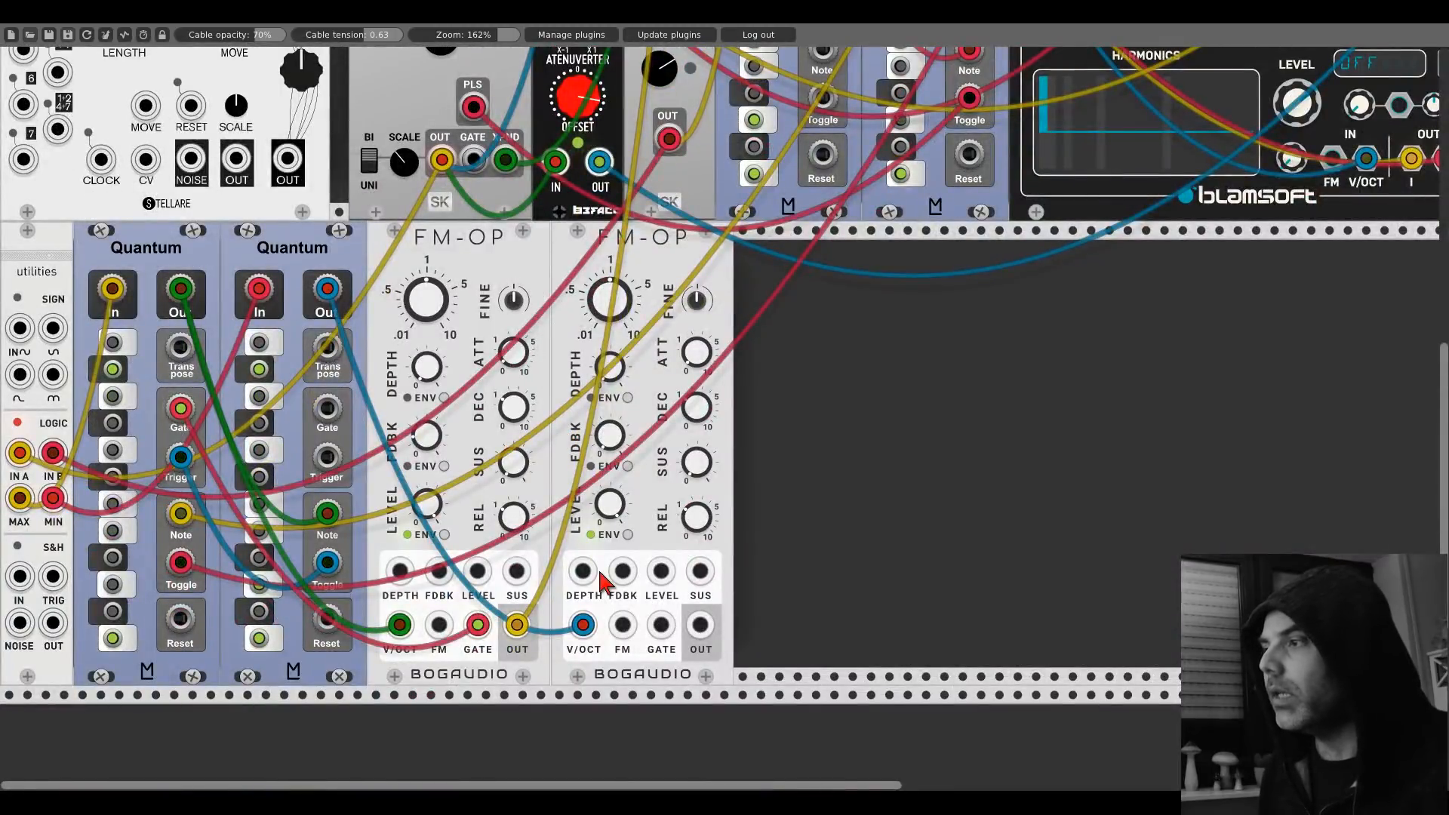
left_click_drag(661, 628, 327, 408)
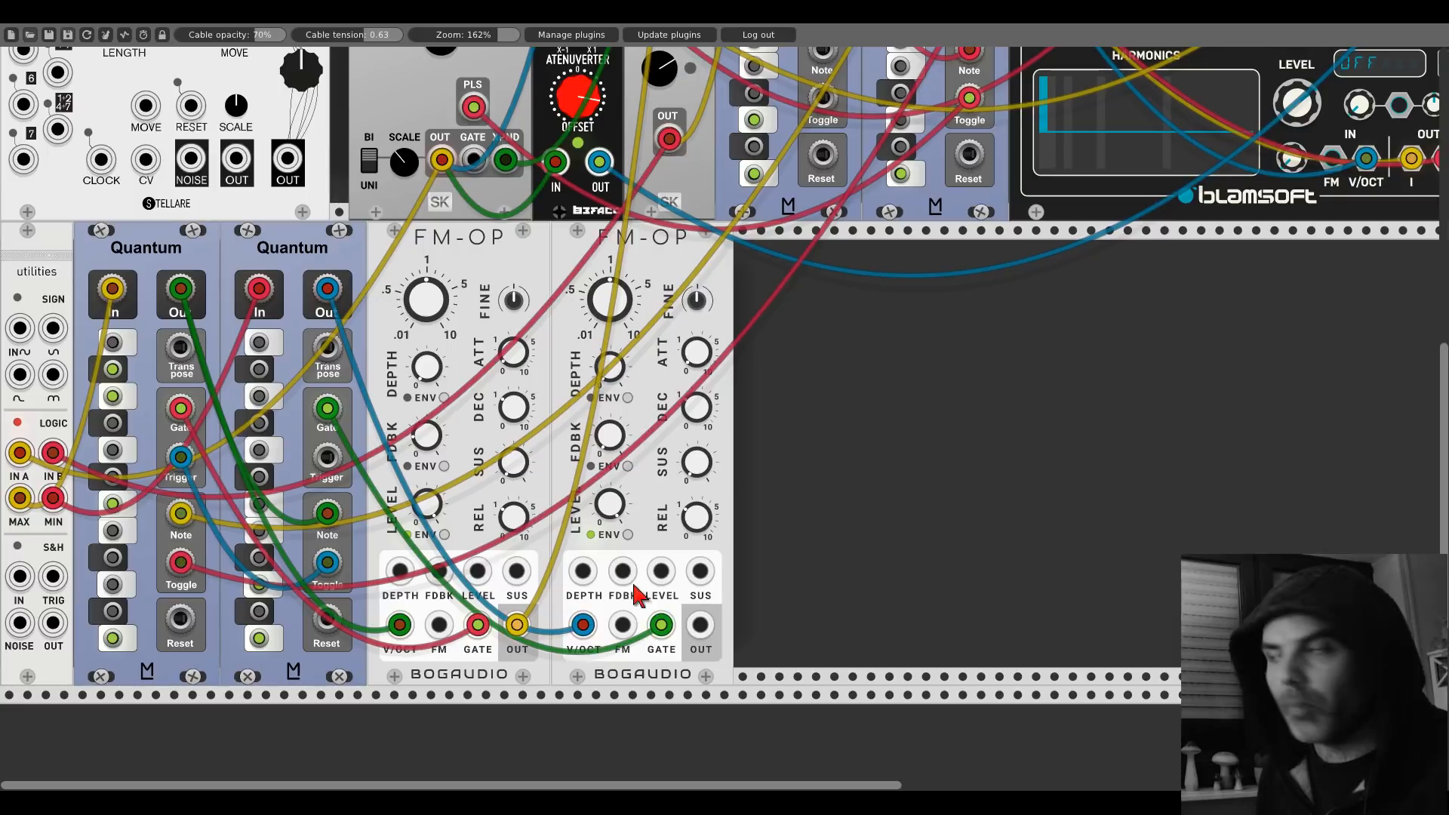
Step: Patch the second FM-OP's OUT into the left input of mixer channel 3 and raise that channel's fader slightly
scroll(705, 623, "up", 8)
scroll(705, 623, "up", 2)
left_click_drag(705, 623, 690, 599)
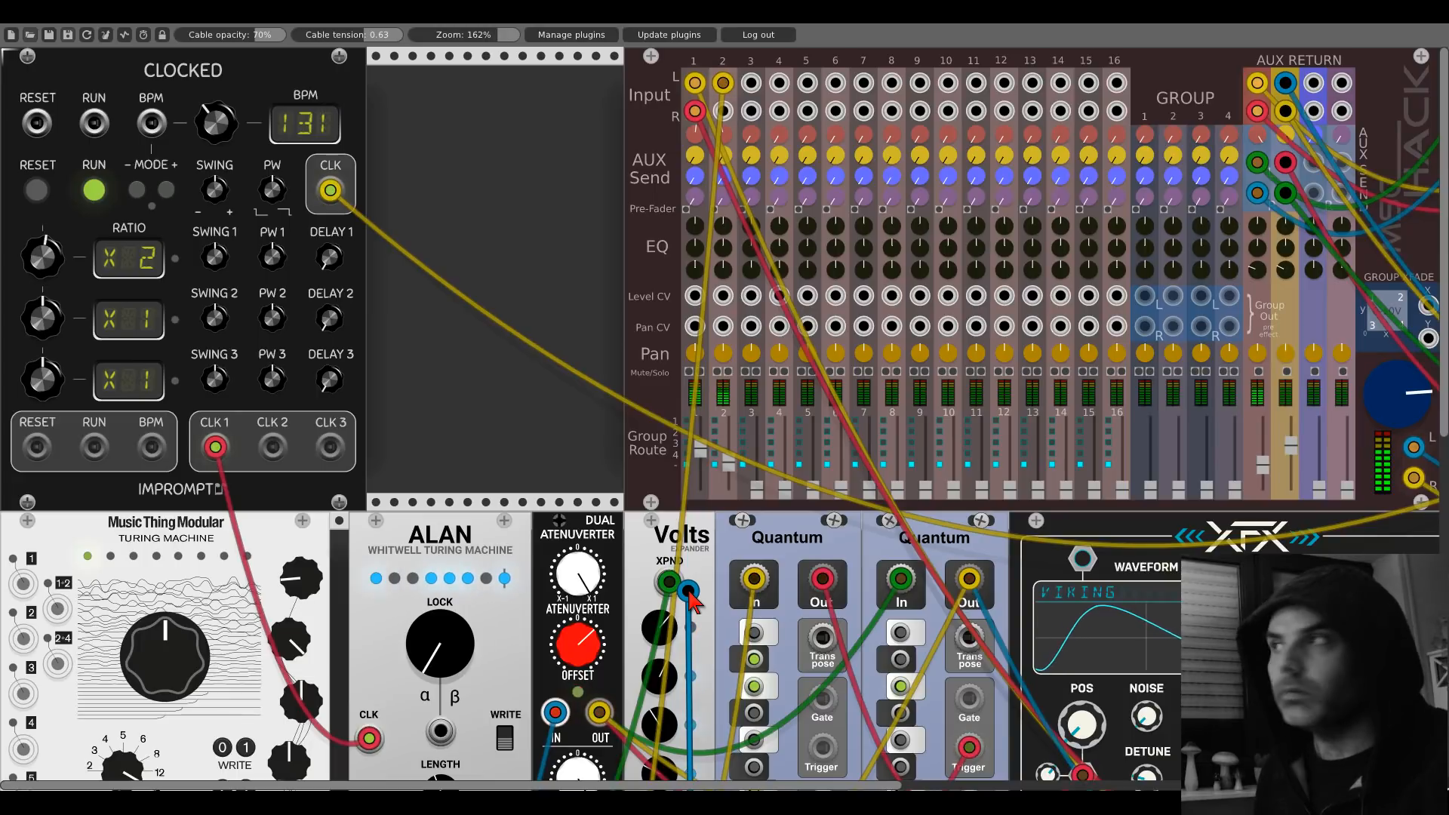
left_click_drag(690, 600, 752, 85)
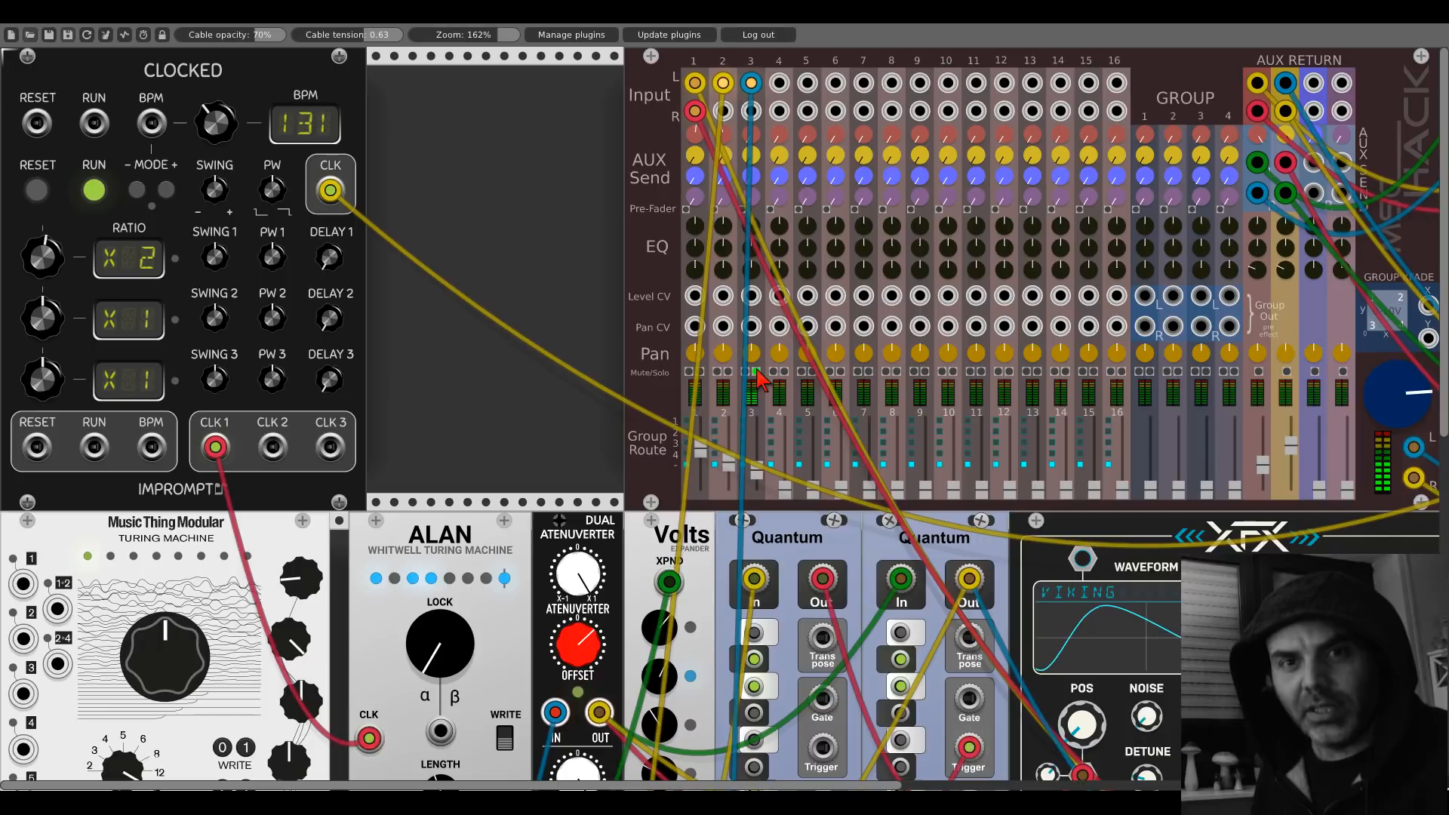
Step: Review the FM-OP patching with mixer channel 3 soloed, and turn off that channel's solo
scroll(757, 369, "down", 18)
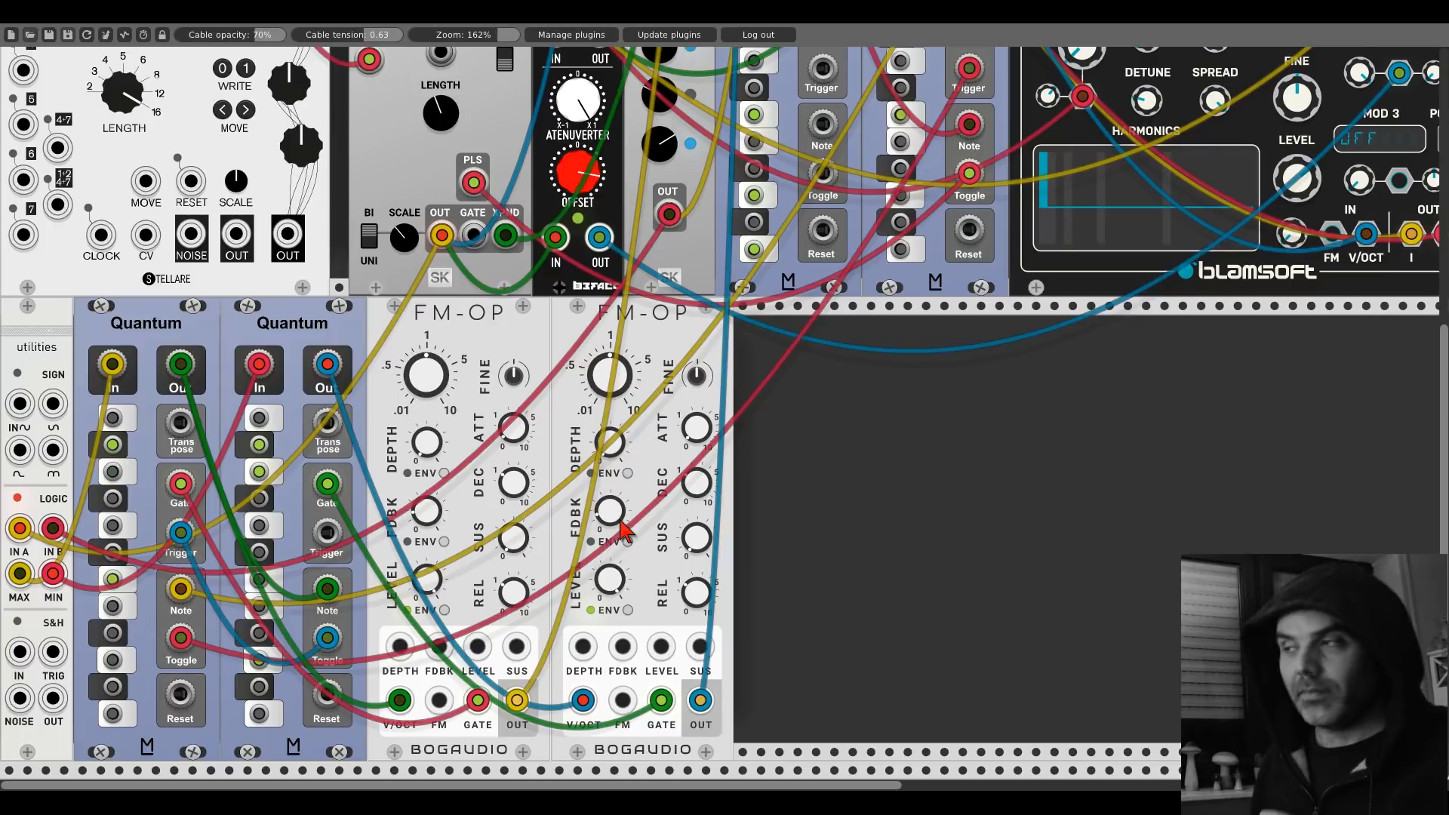
scroll(623, 528, "up", 1)
scroll(623, 528, "up", 12)
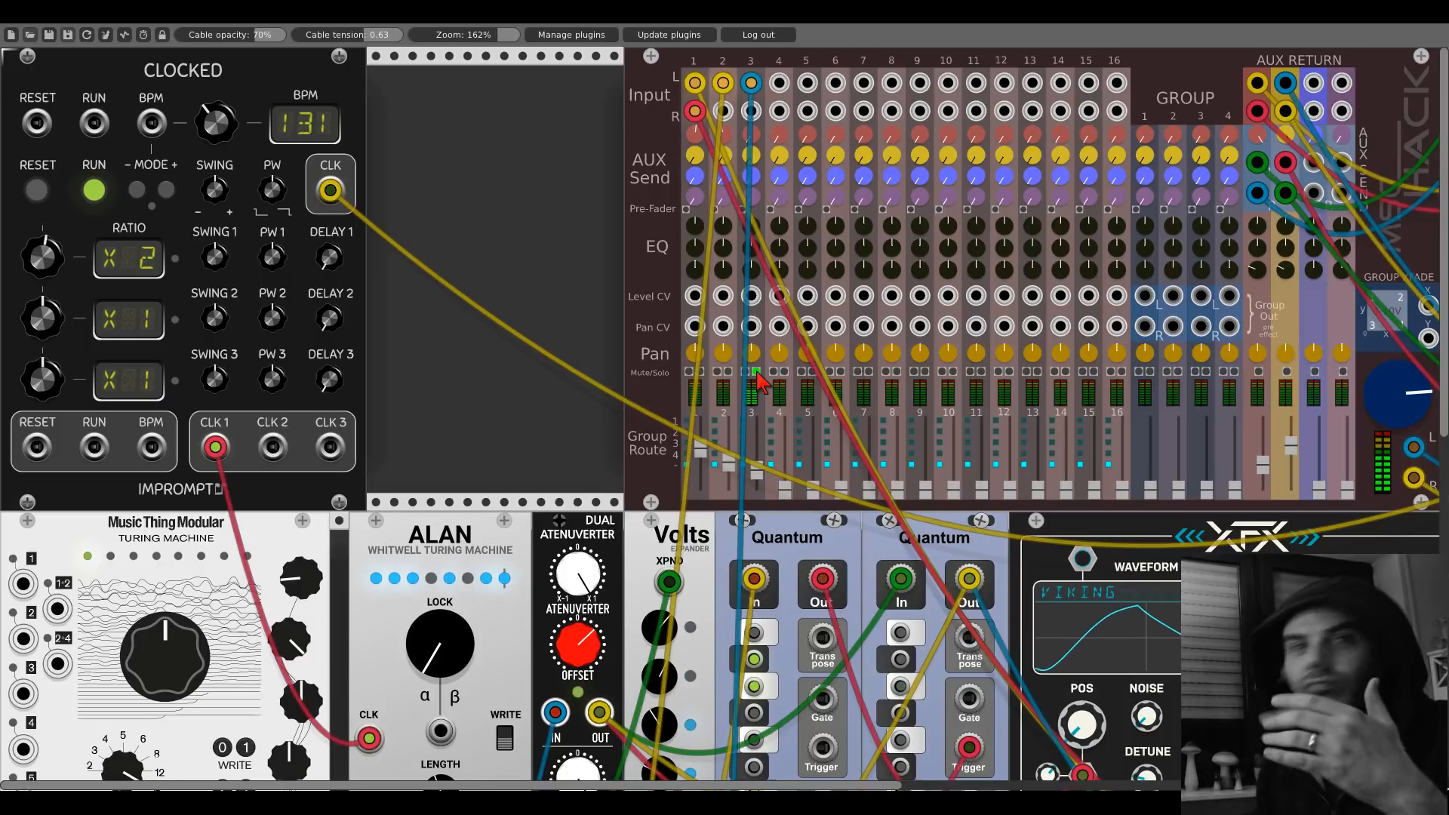
left_click(756, 372)
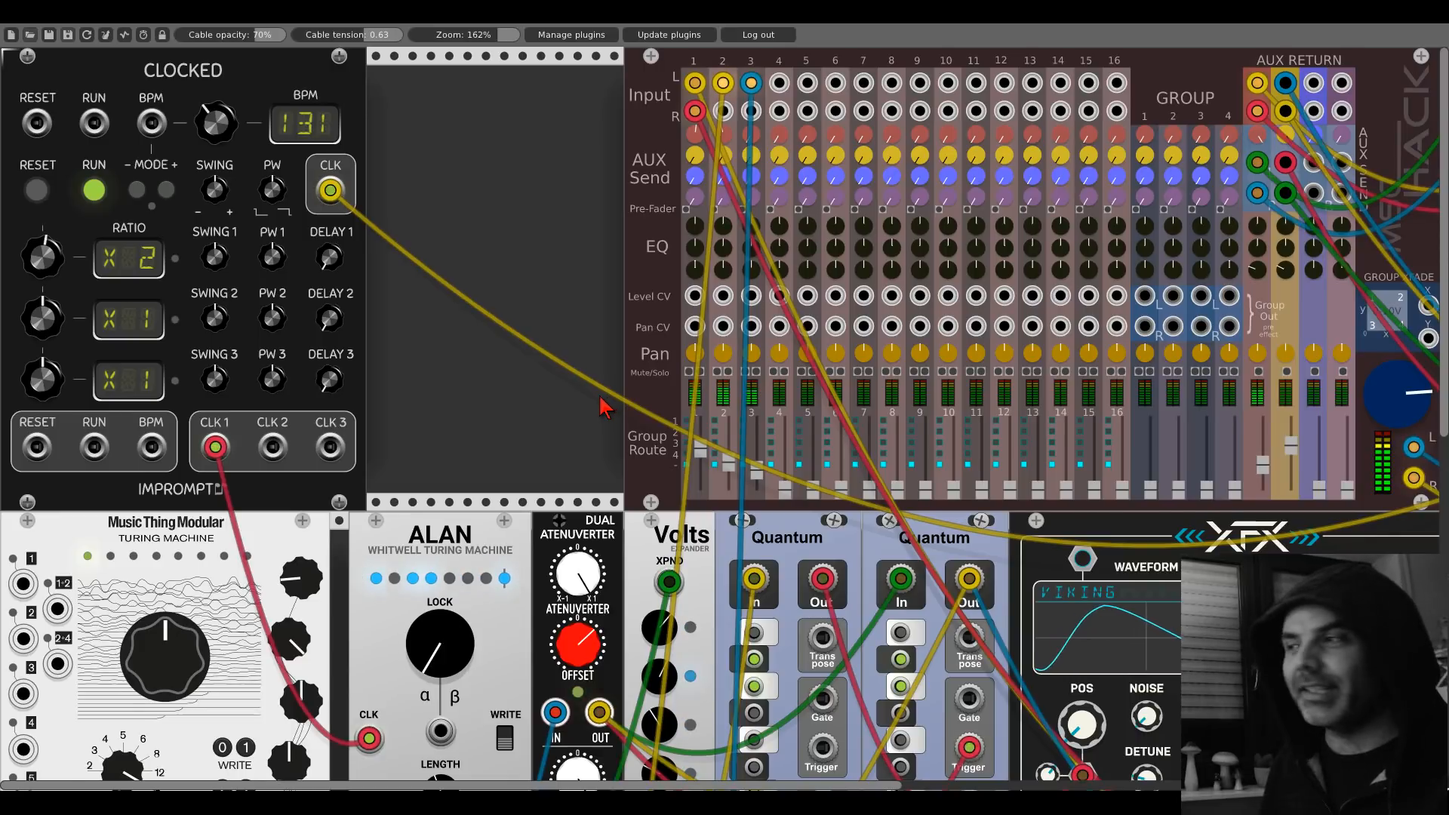
Step: Patch the first upper Quantum's Out into the S&H IN of Utilities
scroll(613, 407, "down", 5)
scroll(604, 406, "down", 5)
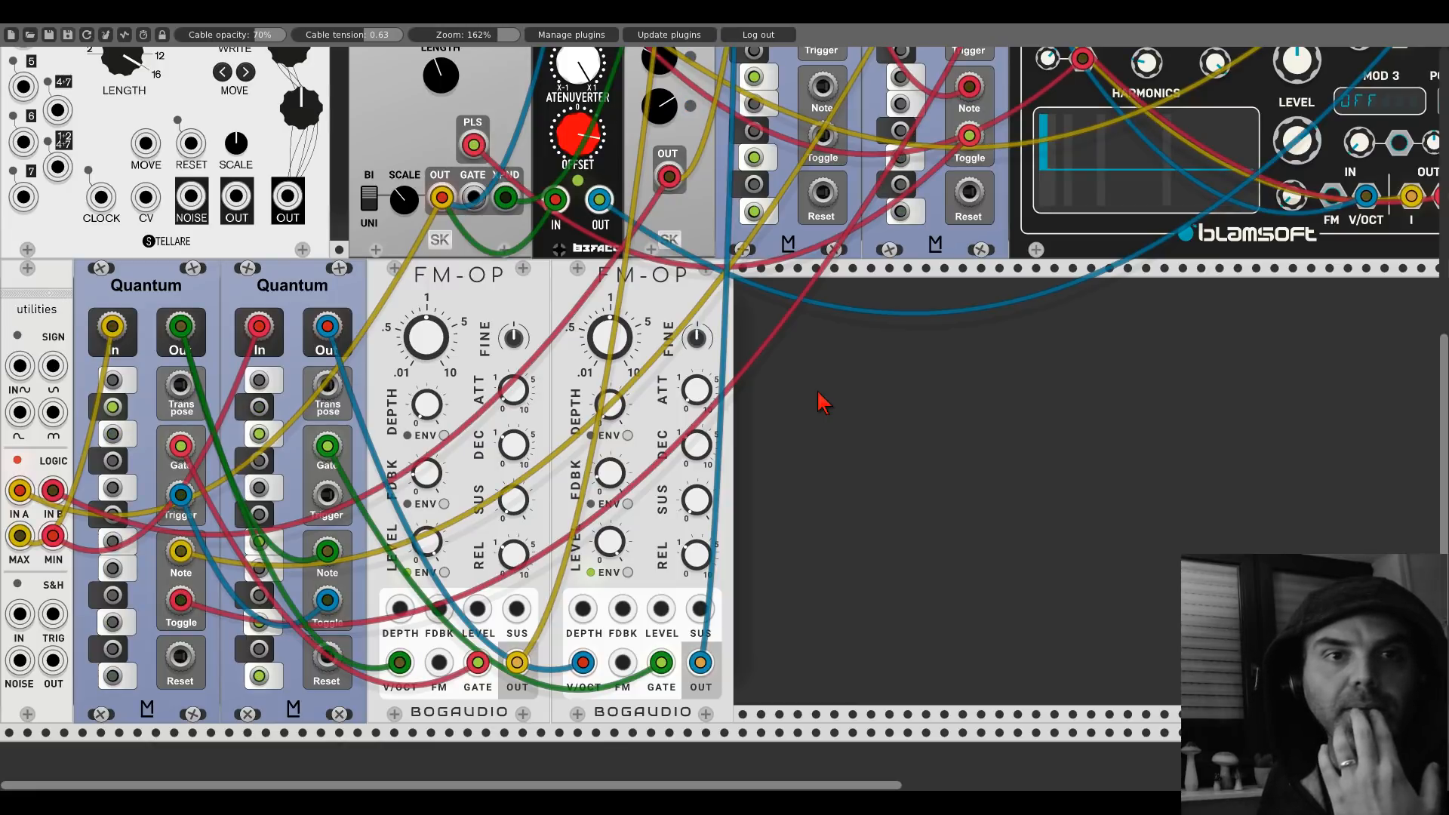
scroll(821, 404, "up", 8)
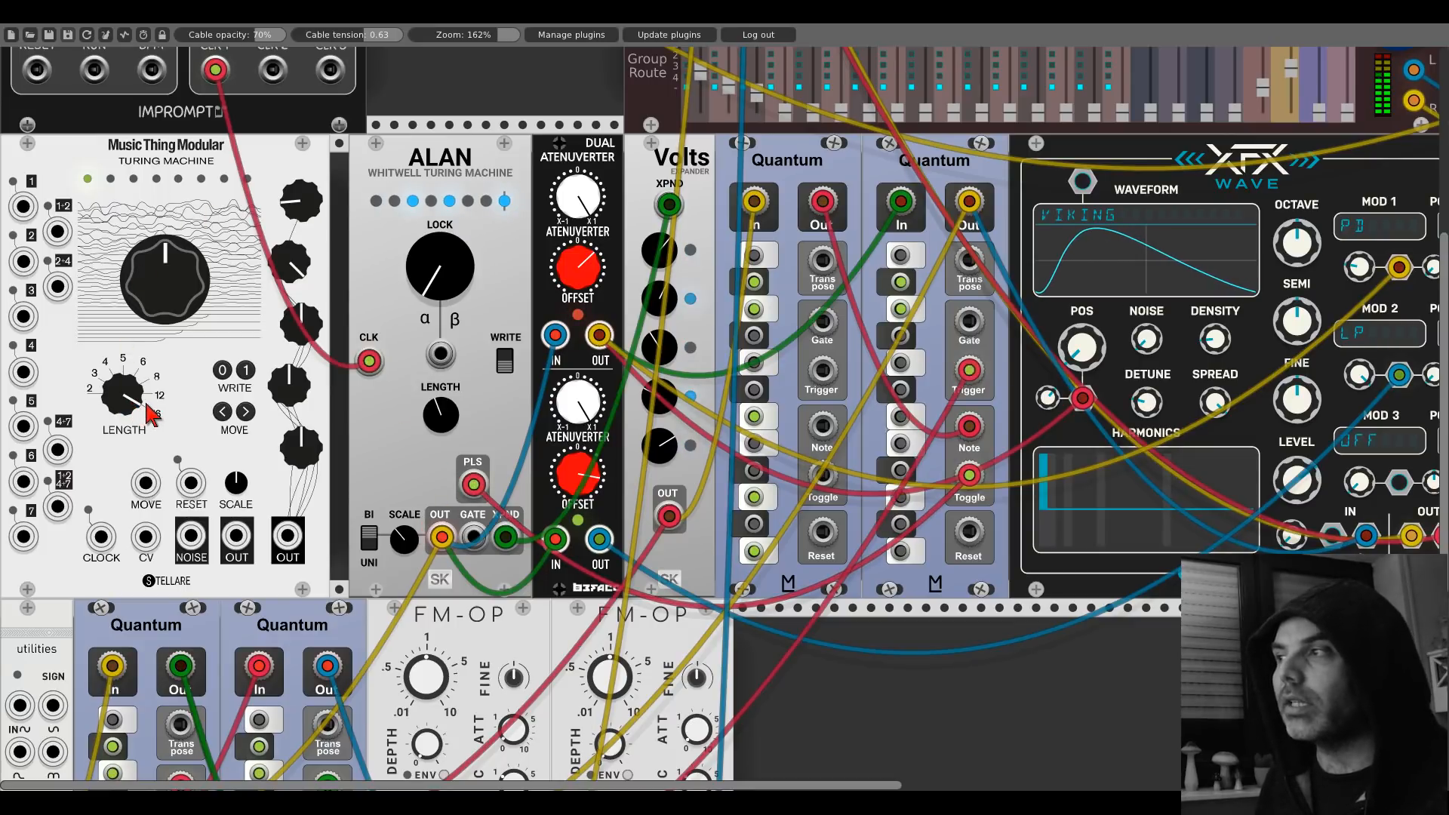
scroll(170, 413, "down", 5)
scroll(179, 411, "down", 1)
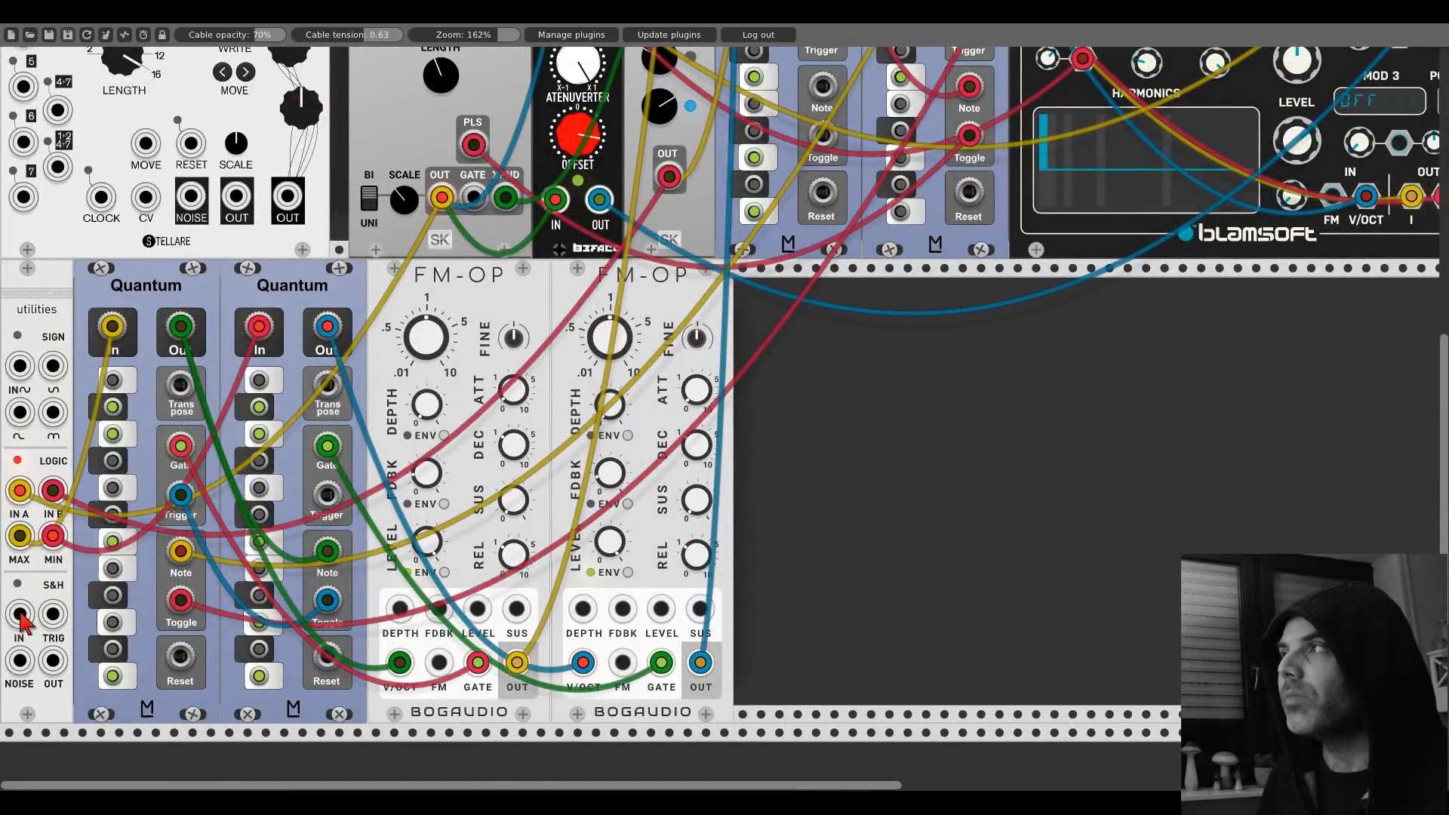
left_click_drag(20, 614, 821, 132)
scroll(20, 618, "up", 5)
scroll(20, 621, "up", 1)
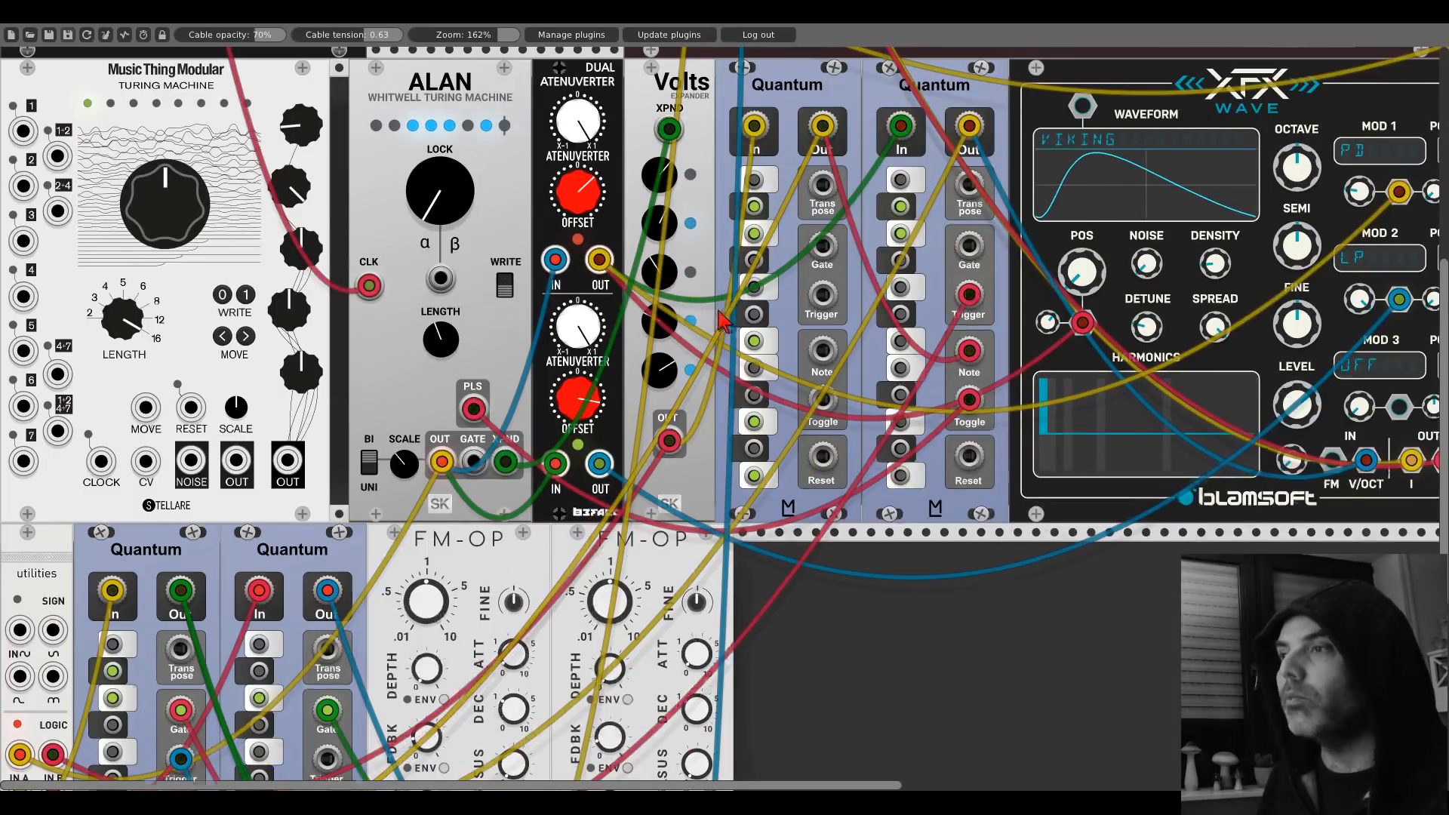
Step: Patch Clocked's CLK 2 into the S&H TRIG of Utilities and set the second clock ratio to /5
scroll(47, 513, "down", 8)
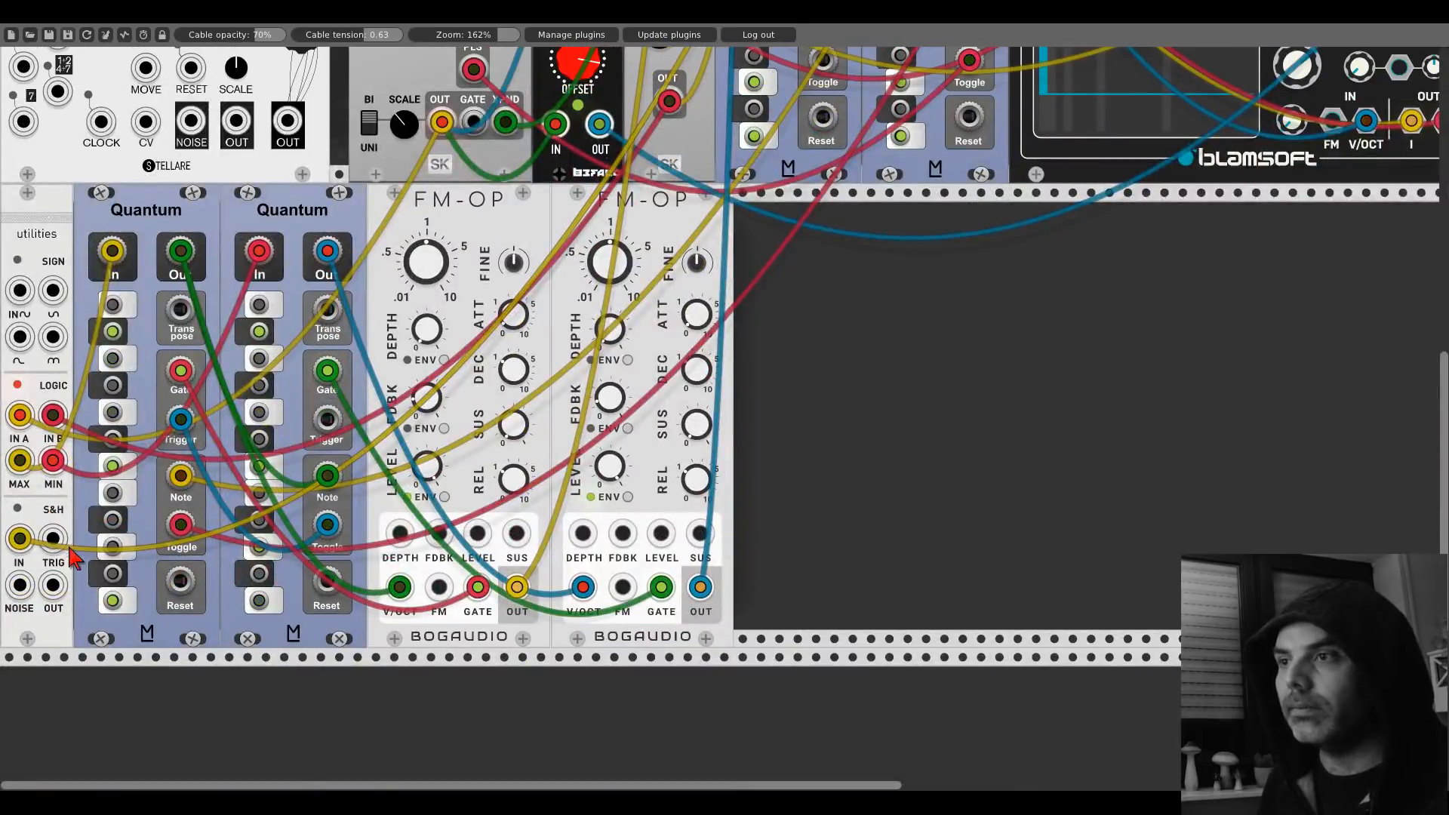
left_click_drag(56, 534, 272, 446)
scroll(57, 534, "up", 15)
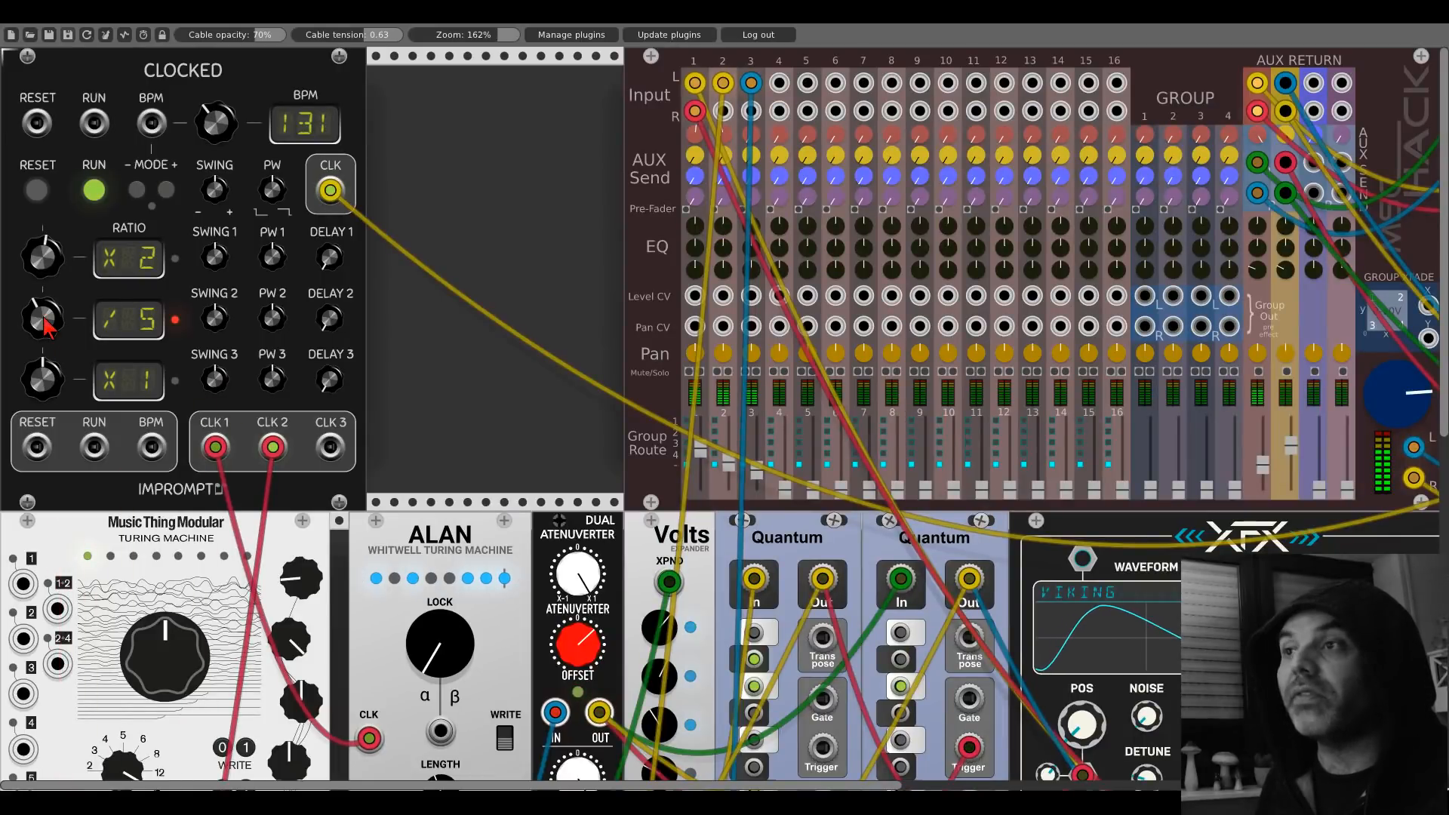
Step: Add a 21kHz Palm Loop oscillator after the FM-OPs and patch Utilities' S&H OUT into its V/OCT
scroll(123, 449, "down", 15)
scroll(120, 439, "down", 3)
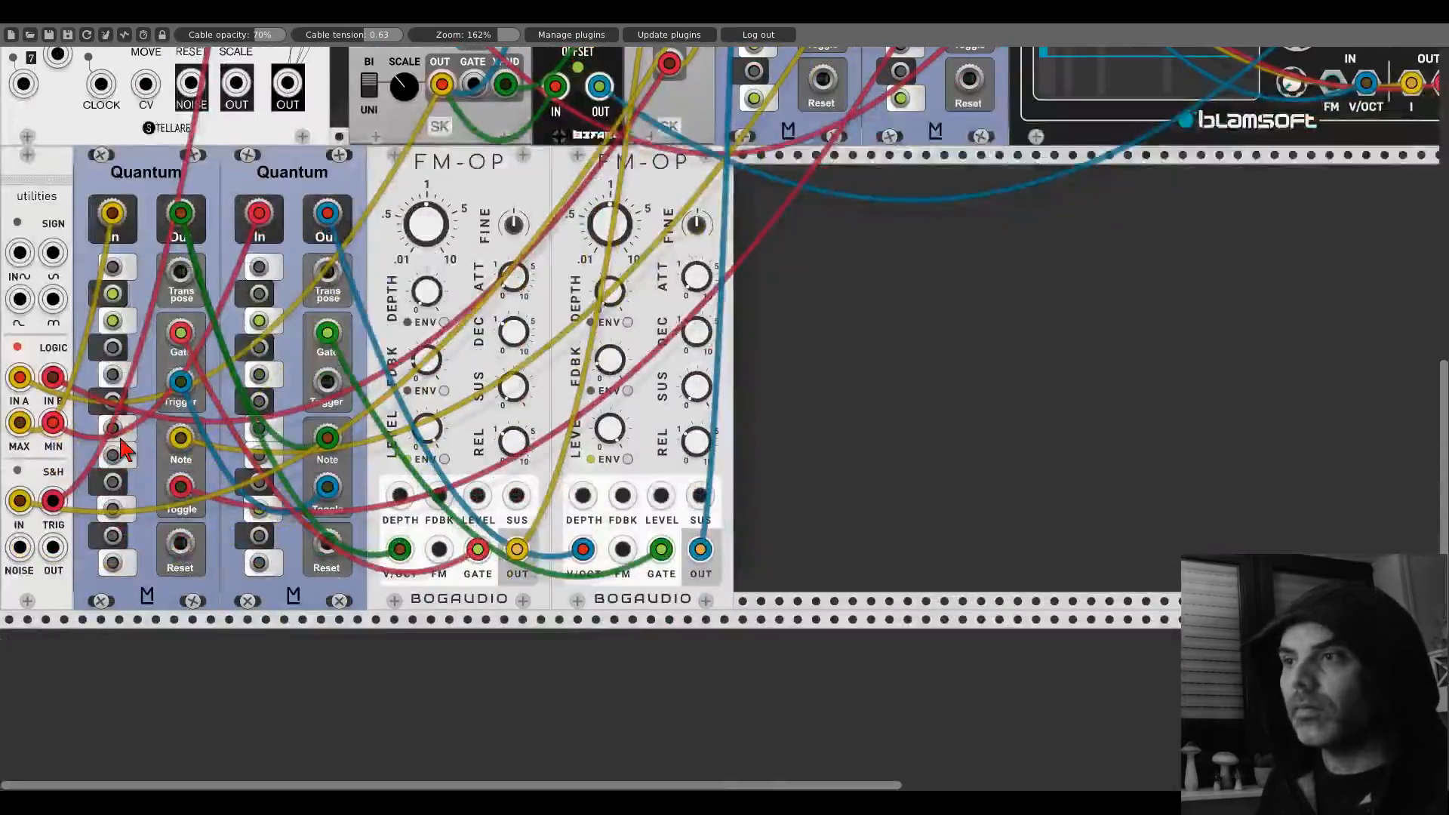
scroll(120, 439, "up", 3)
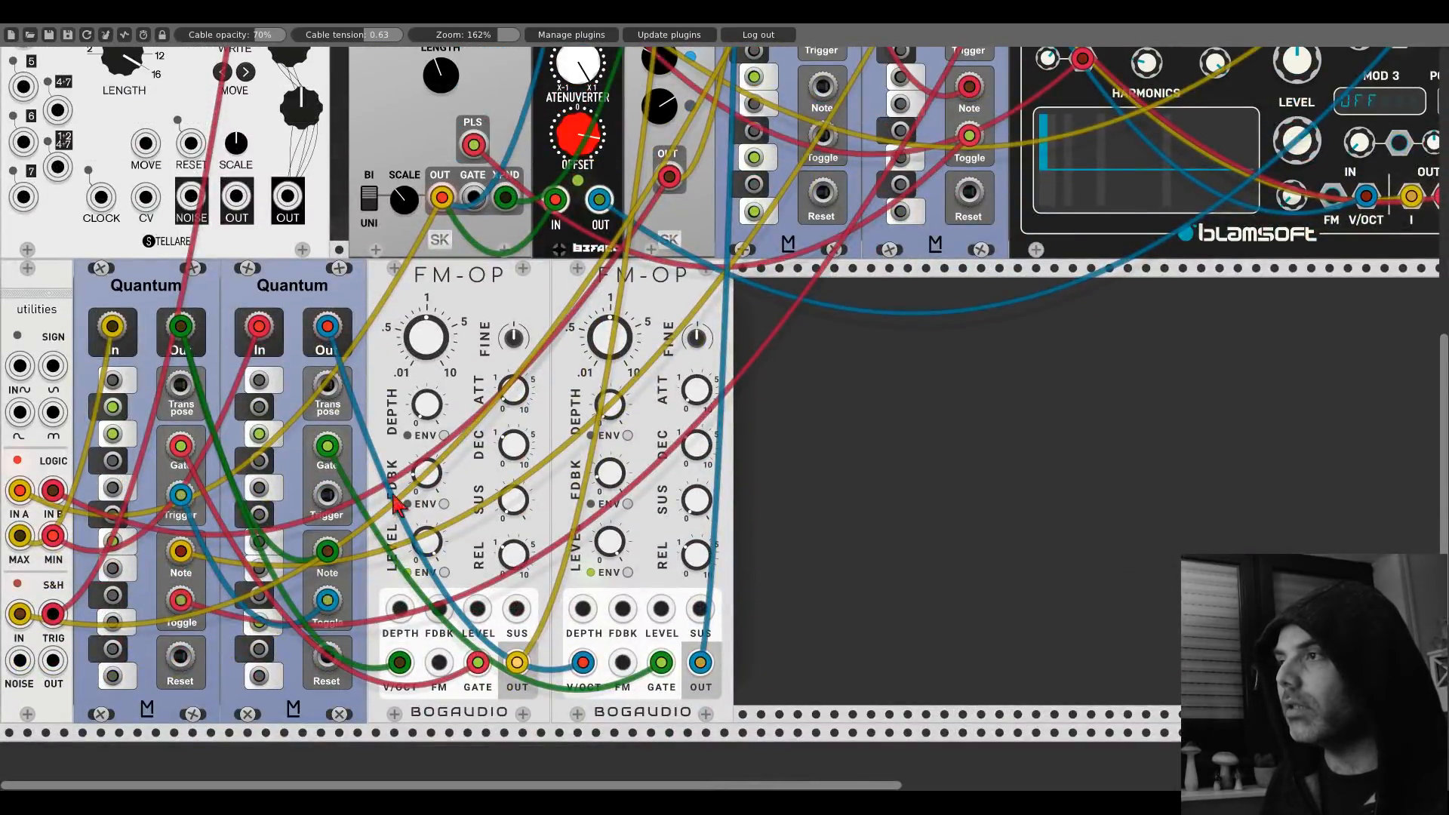
right_click(879, 519)
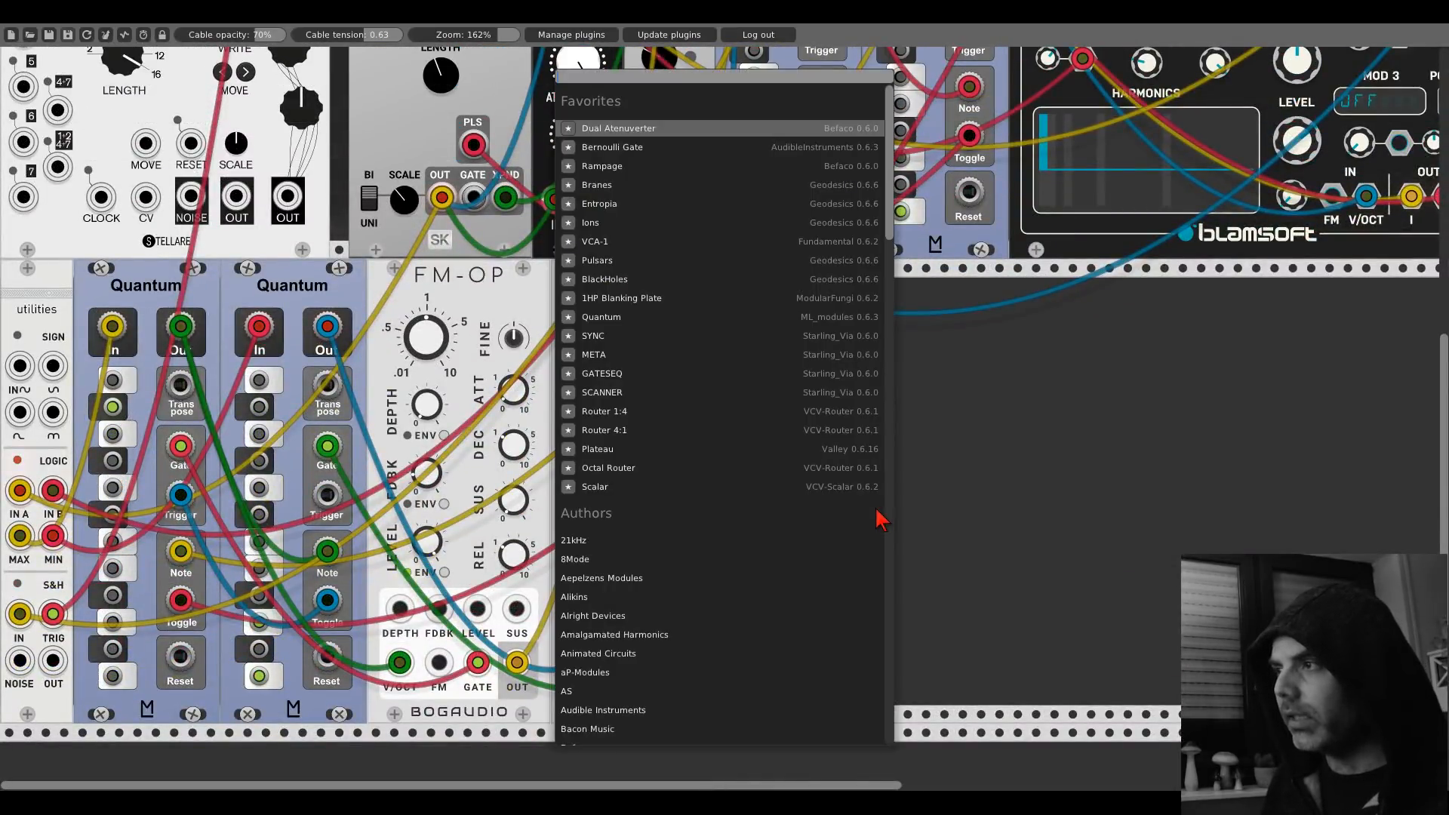
left_click(595, 541)
left_click(601, 149)
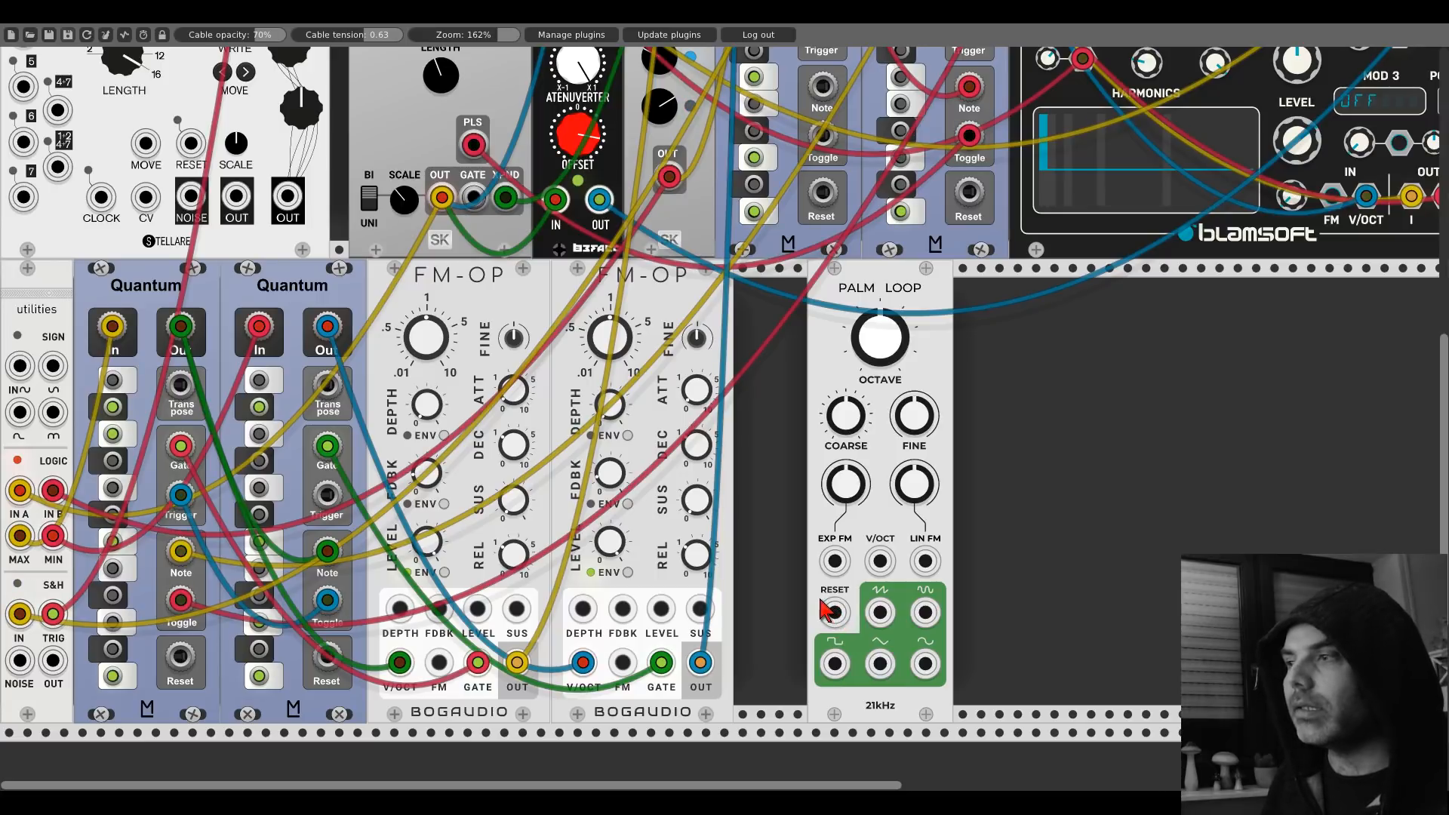
left_click_drag(53, 660, 878, 563)
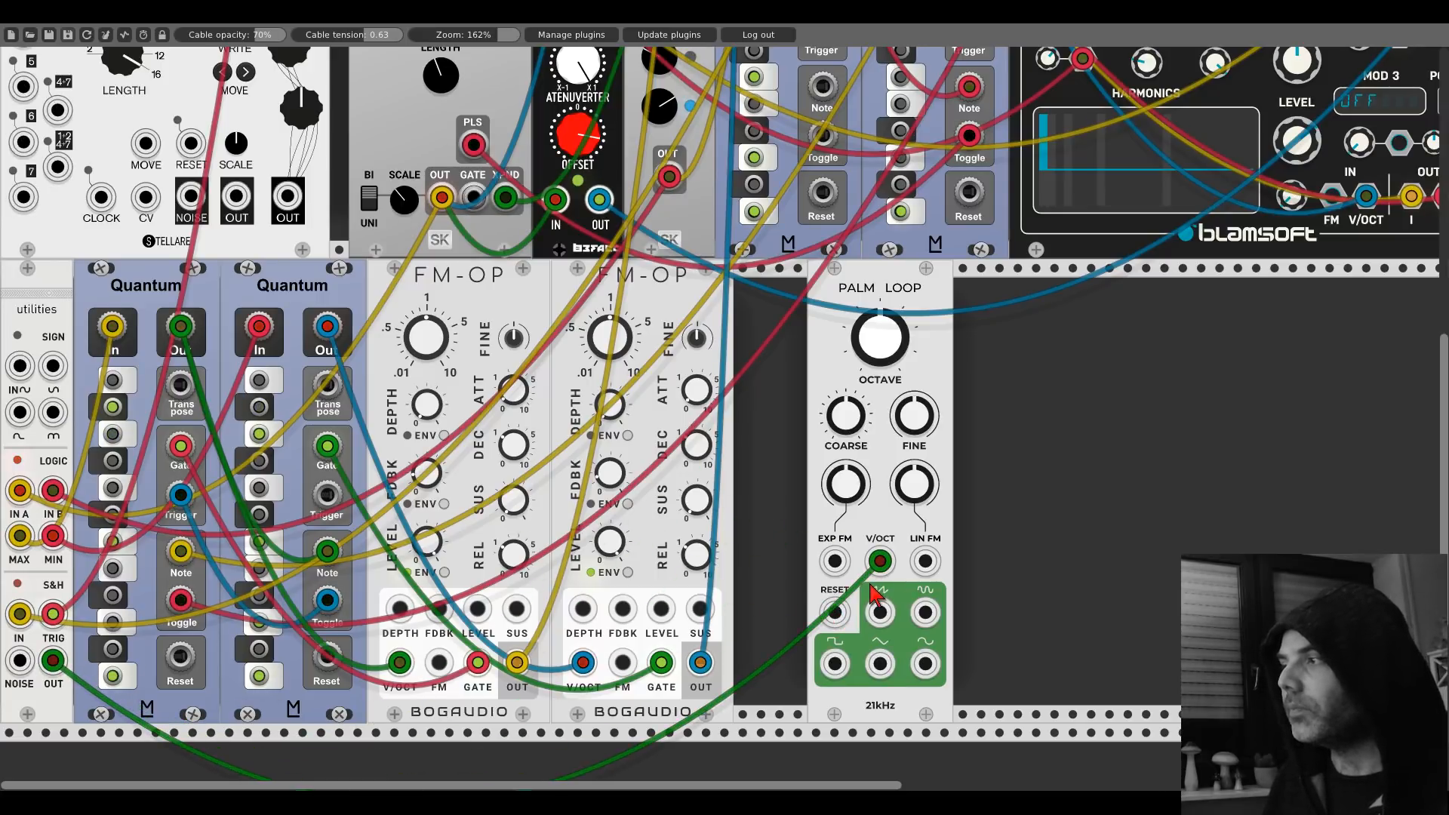
left_click_drag(879, 611, 878, 618)
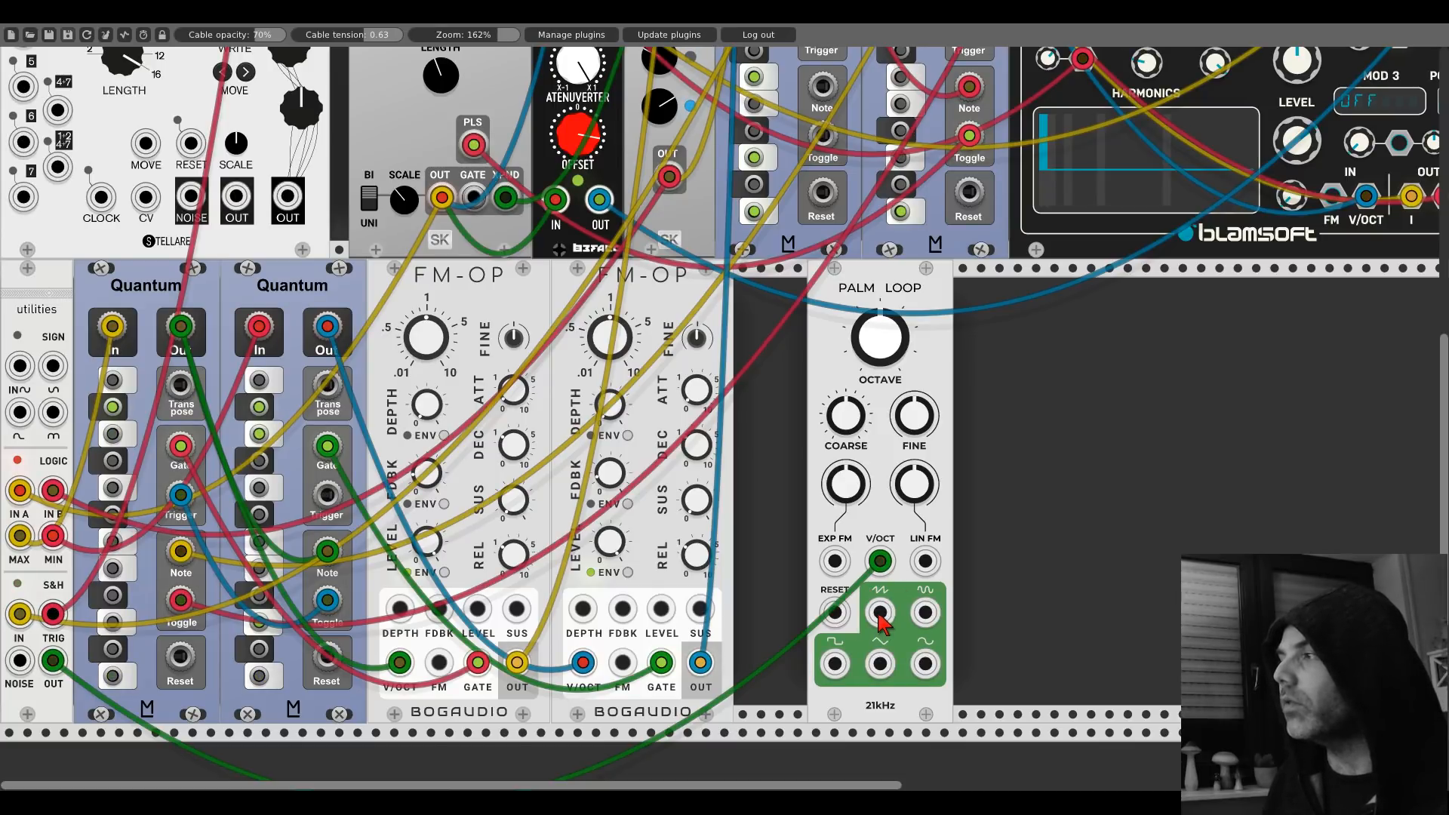
Step: Add the VultModules Tangents Steiner-Parker filter directly after the Palm Loop
right_click(990, 506)
type("tange")
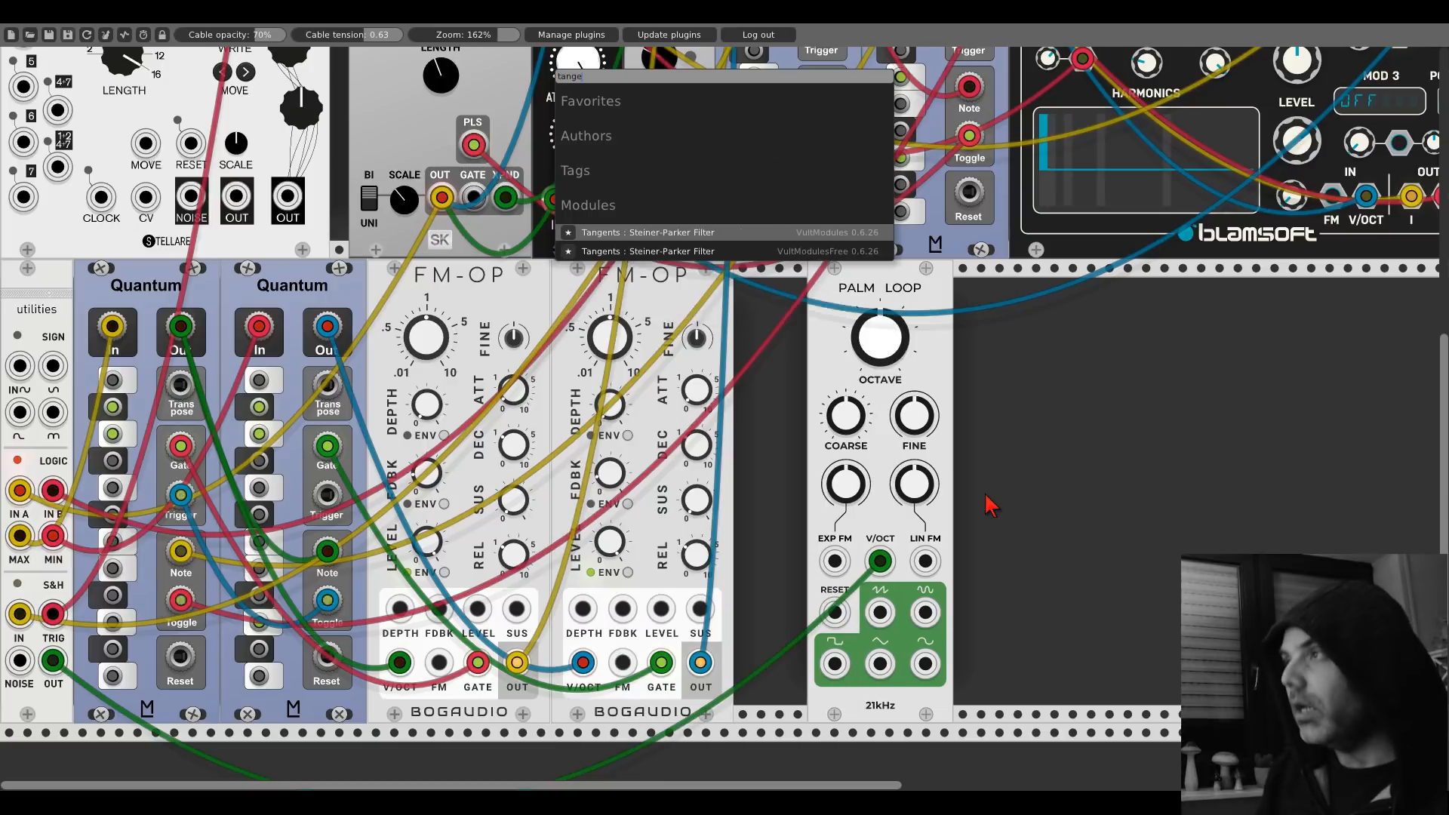
key("Return")
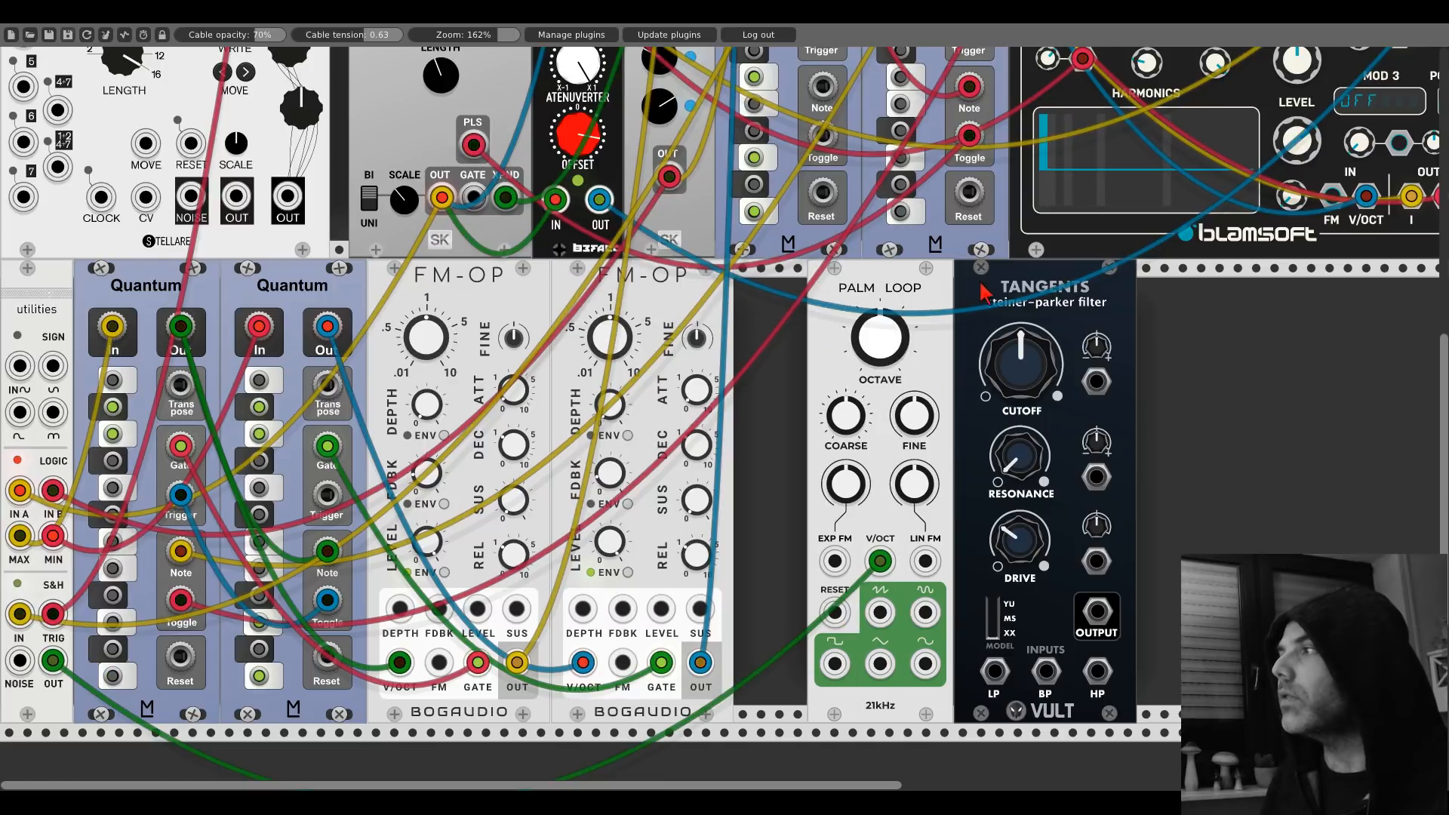
Step: Patch Palm Loop's sawtooth output into Tangents' LP input and Tangents' OUTPUT into mixer channel 4's left input, and raise channel 4's fader
left_click_drag(880, 612, 995, 671)
left_click_drag(1100, 610, 777, 85)
scroll(1104, 605, "up", 15)
scroll(1106, 611, "up", 5)
left_click_drag(786, 490, 785, 462)
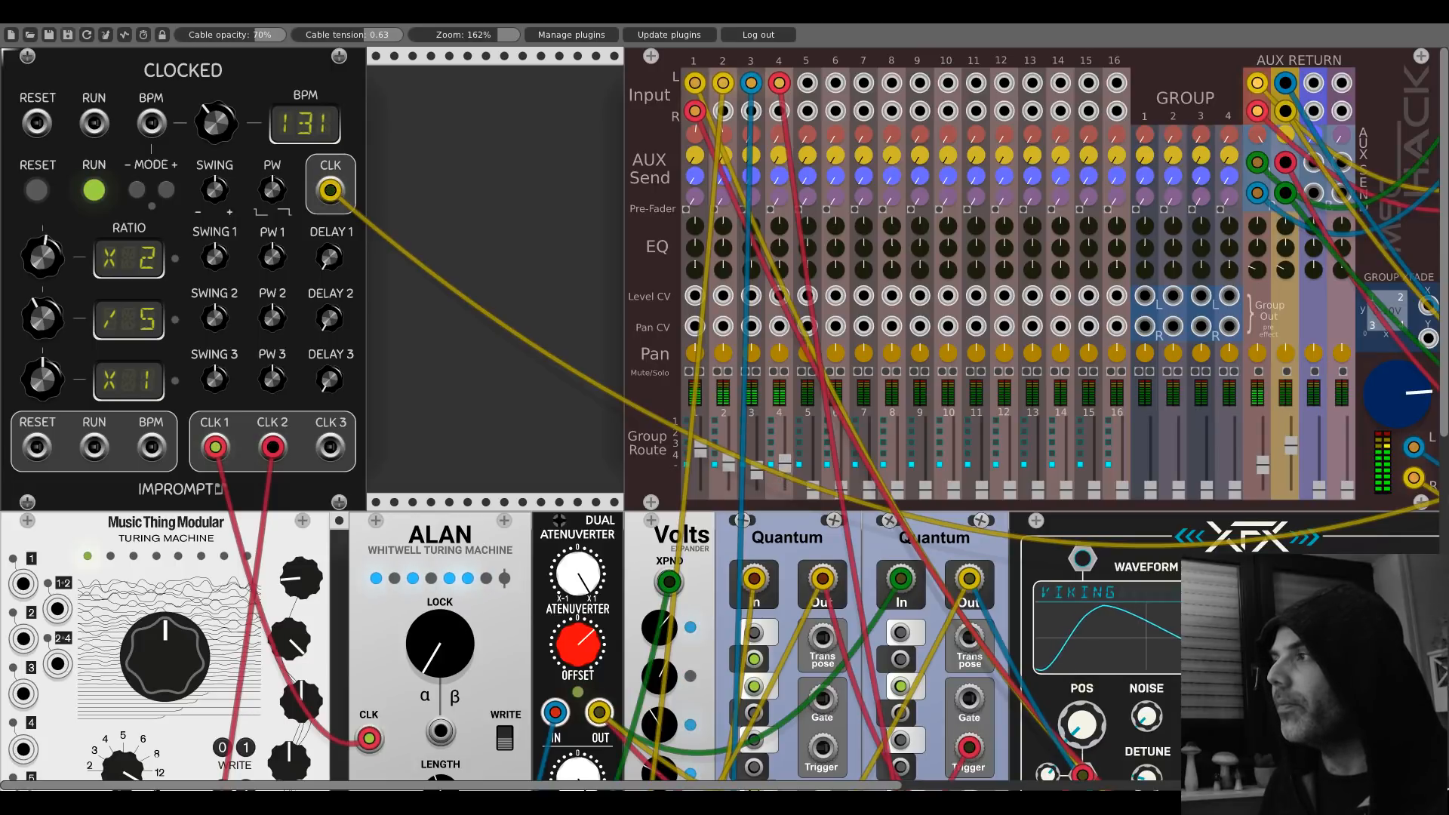
Step: Raise the resonance and slightly increase the cutoff on the Tangents filter
scroll(796, 504, "down", 10)
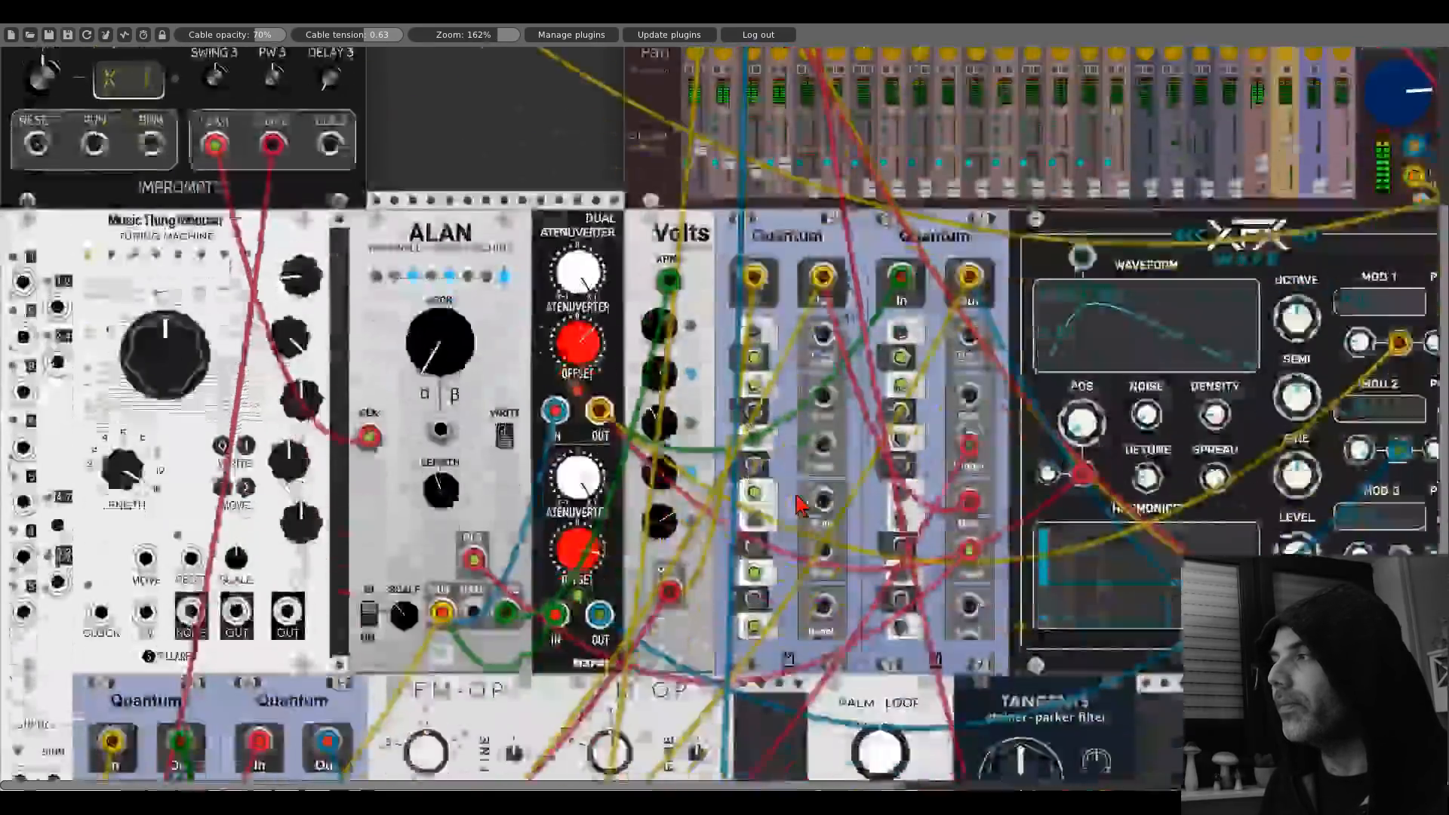
scroll(796, 504, "down", 15)
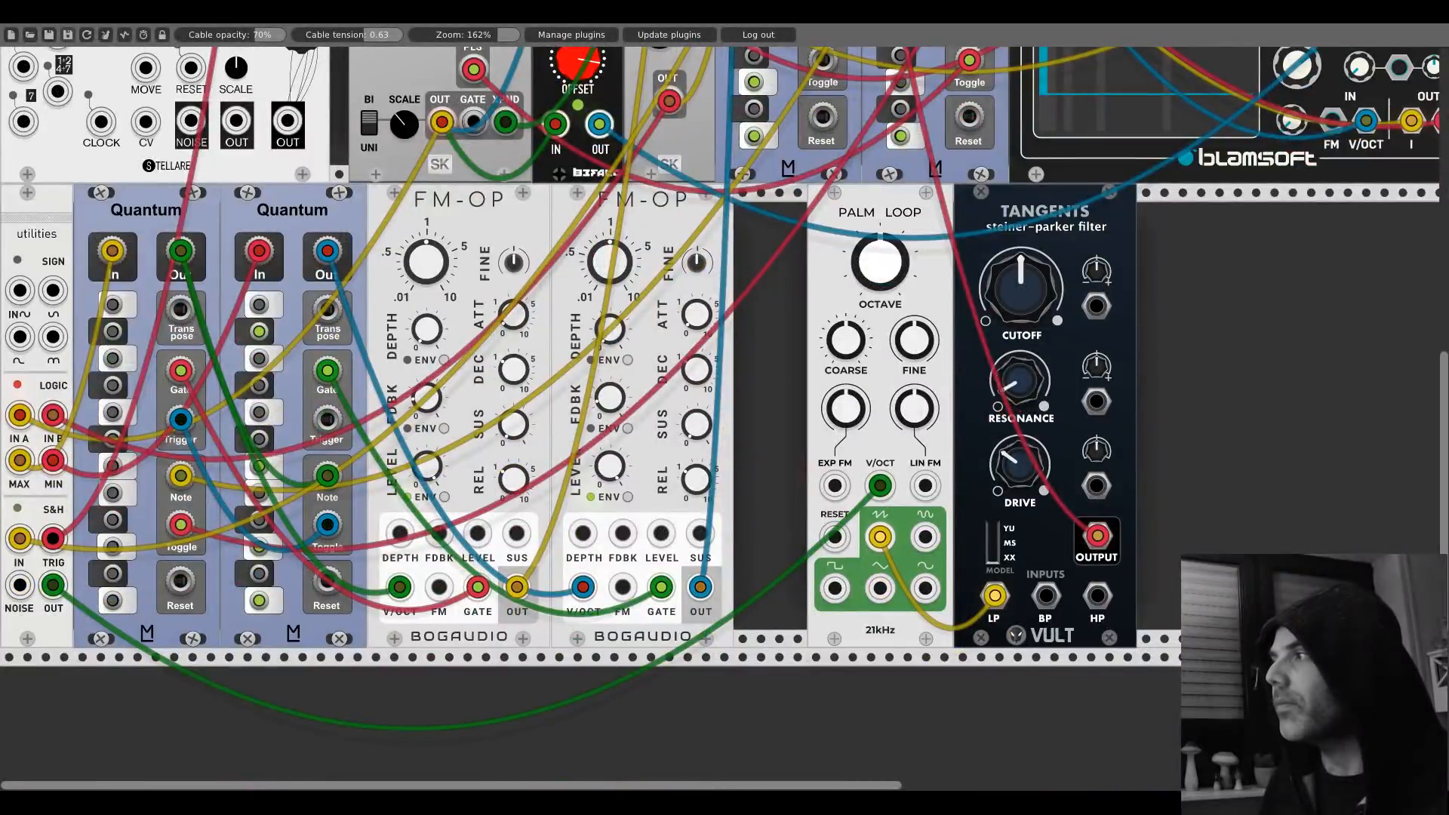
left_click_drag(1014, 396, 1014, 396)
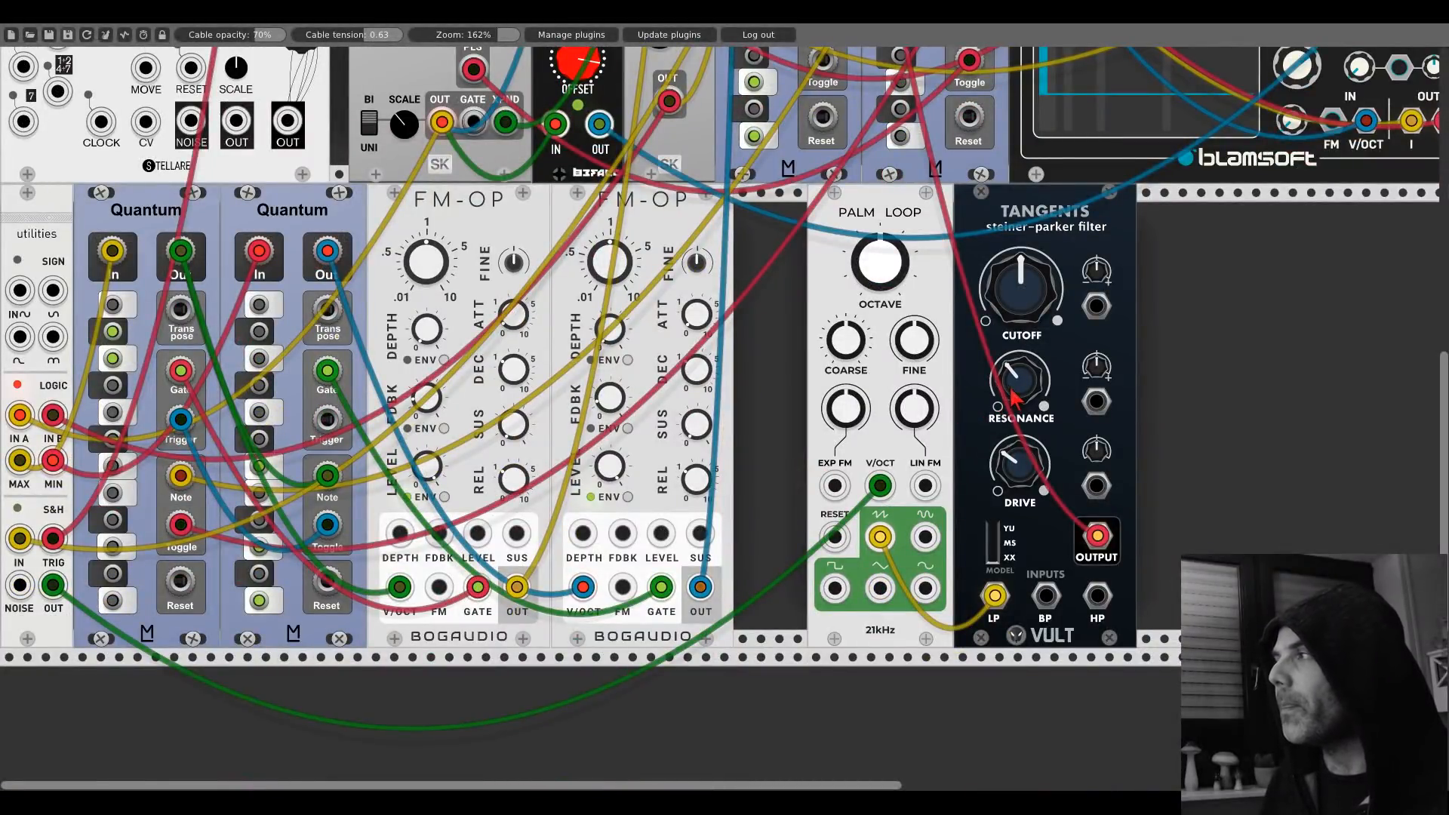
left_click_drag(1020, 285, 1021, 268)
scroll(962, 347, "up", 6)
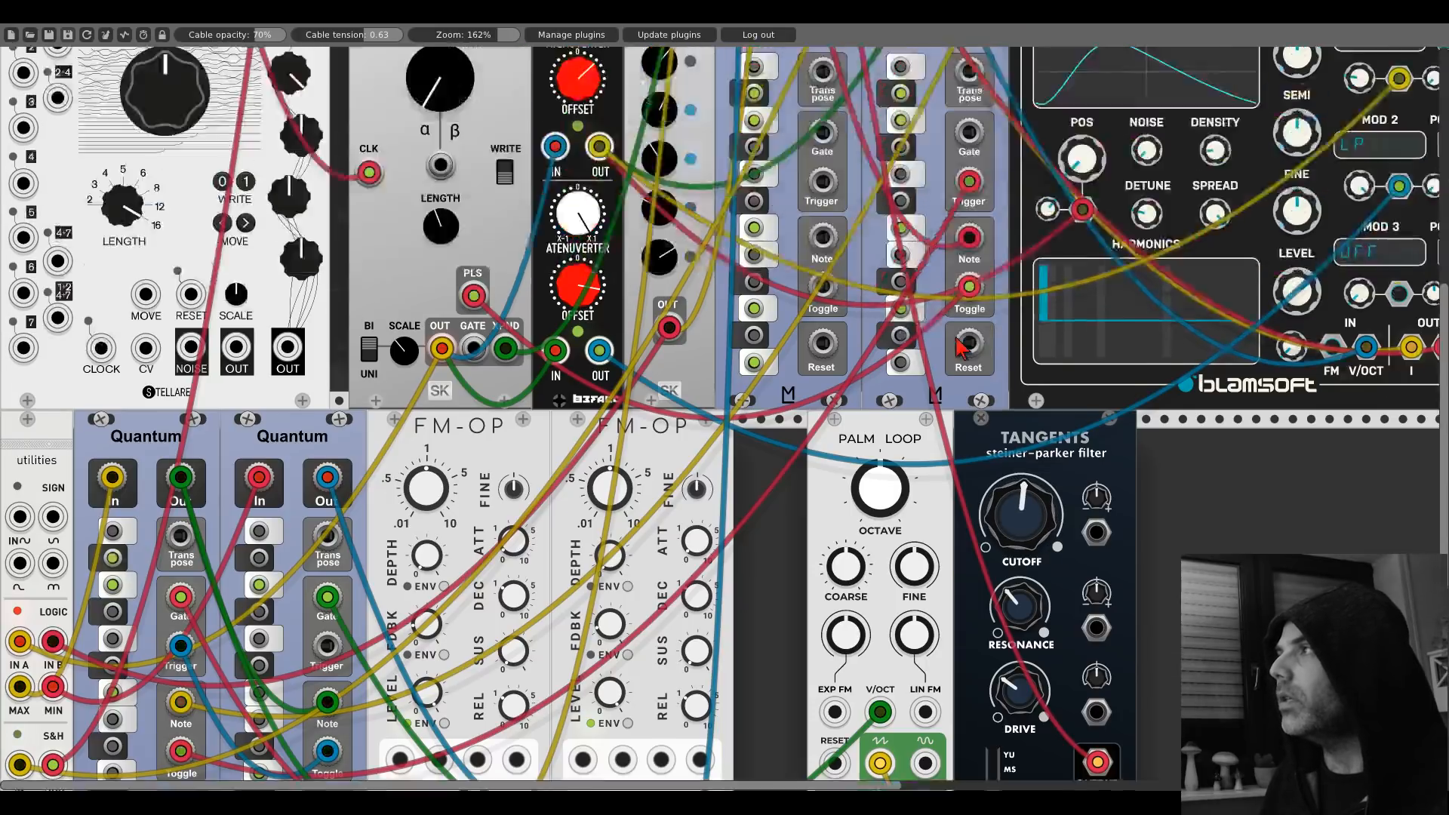
scroll(962, 347, "up", 15)
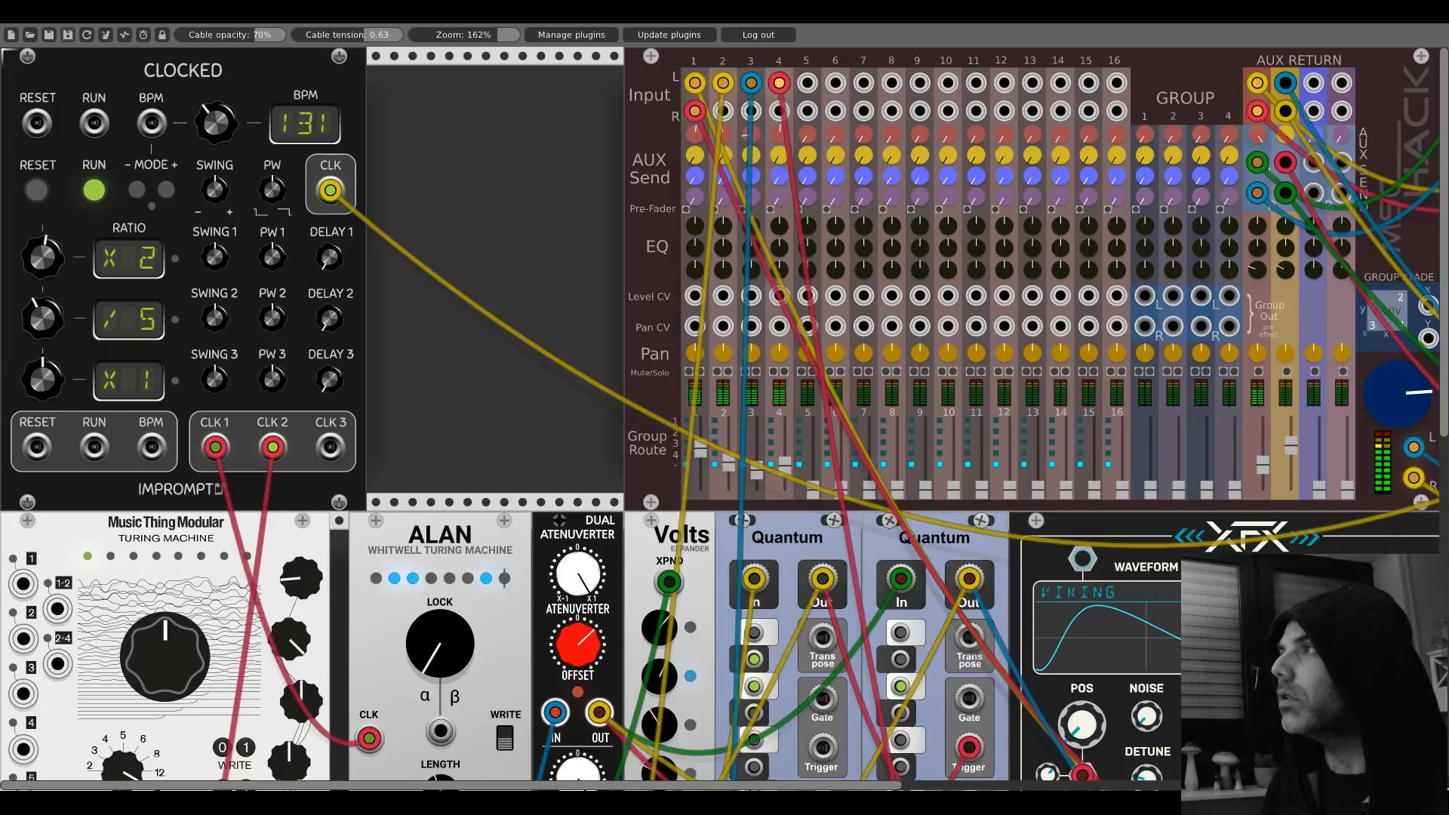
Step: Lower the cutoff slightly on the Tangents filter
scroll(910, 389, "down", 12)
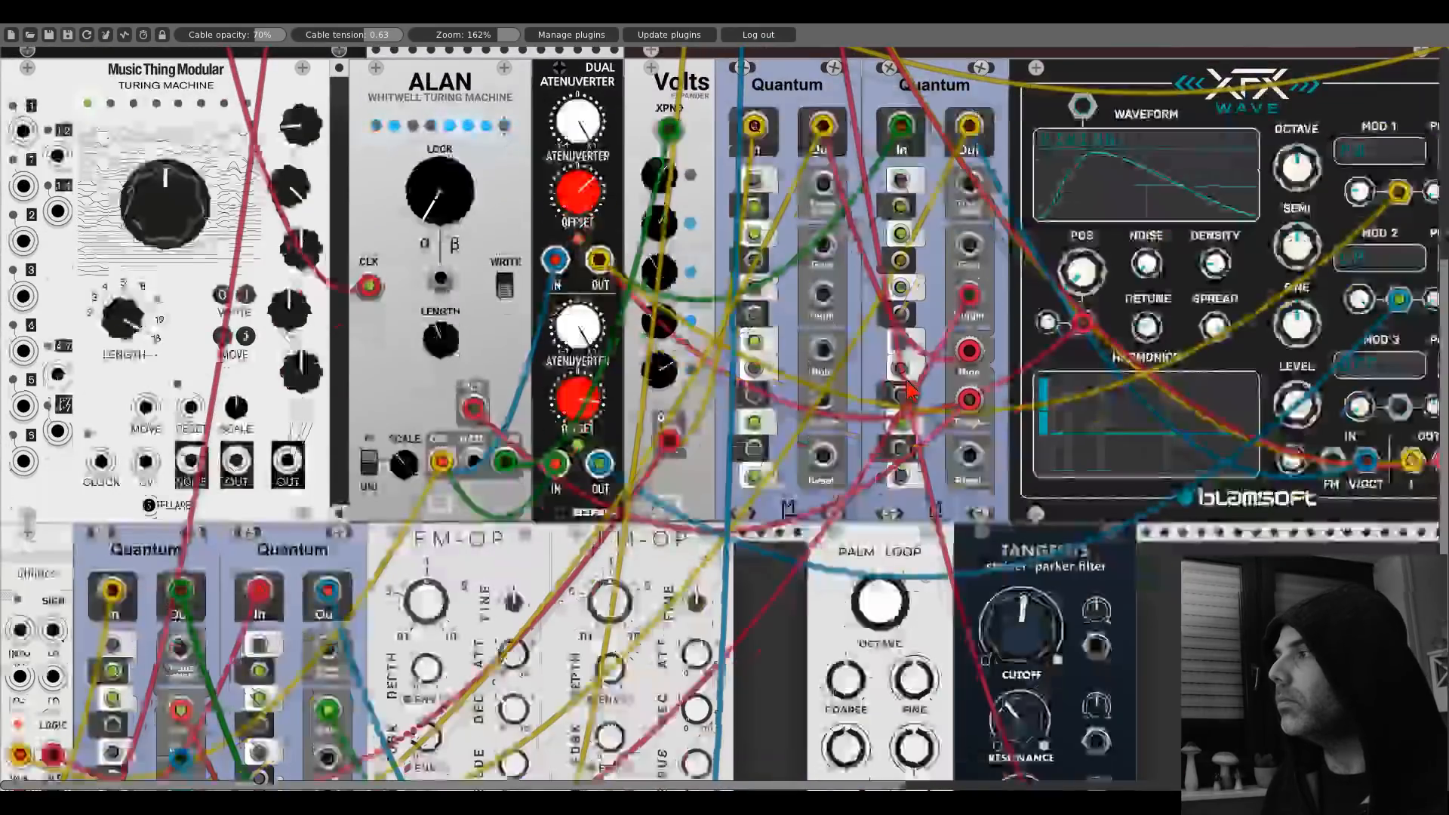
scroll(909, 389, "down", 7)
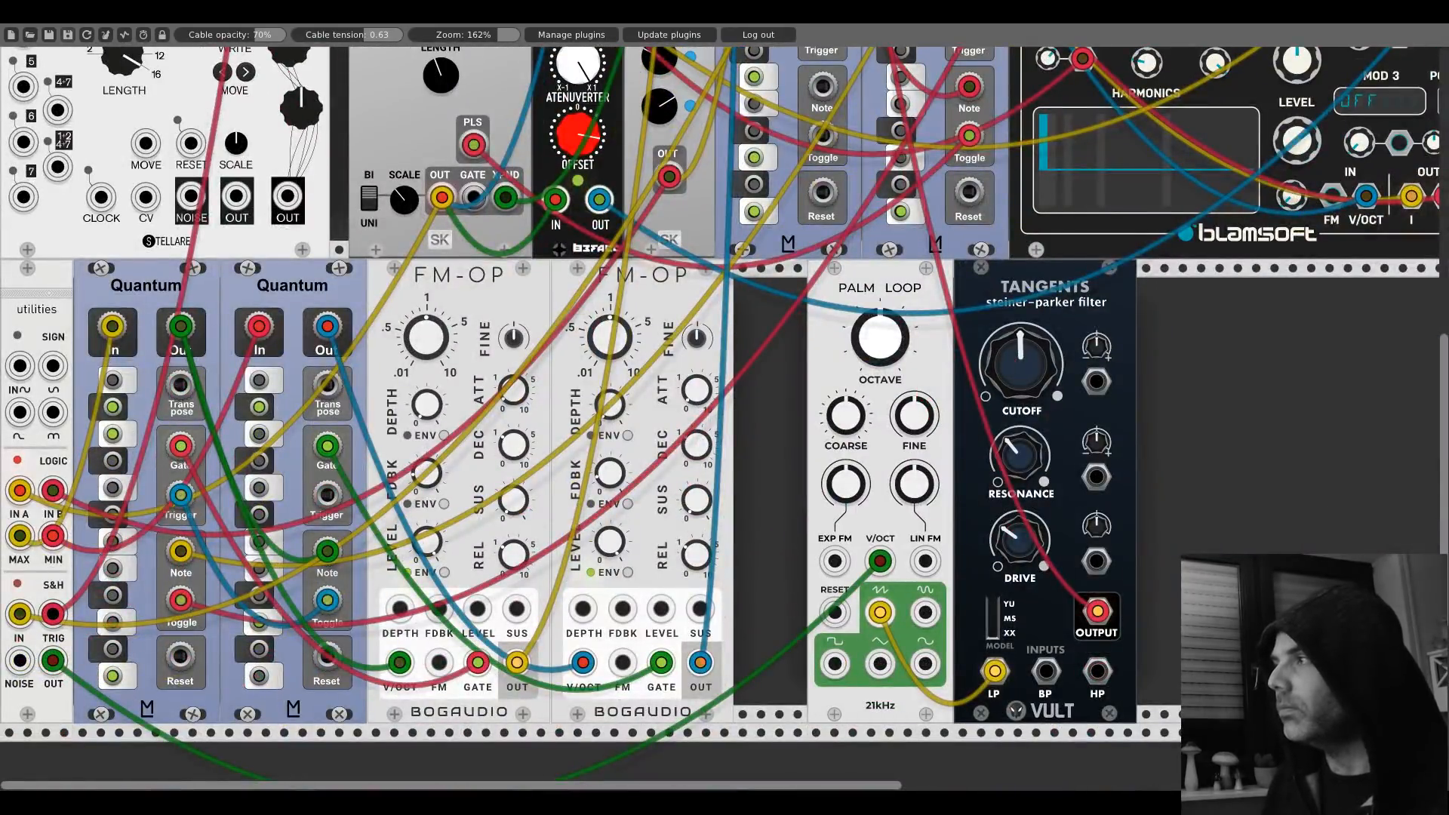
mouse_move(1021, 364)
left_mouse_down()
mouse_move(1021, 321)
mouse_move(1021, 394)
mouse_move(1021, 315)
mouse_move(1021, 335)
left_mouse_up()
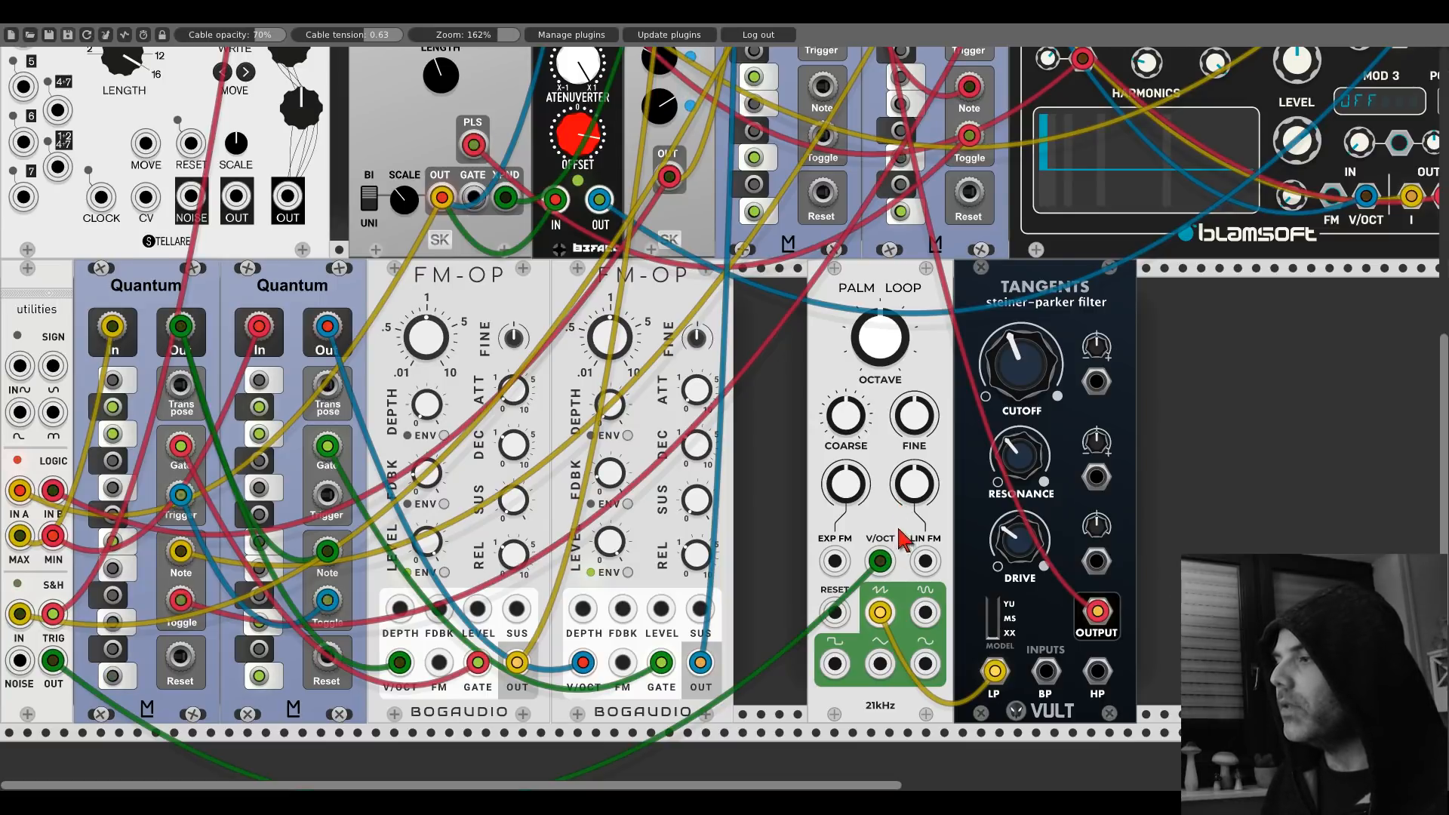
Step: Patch Palm Loop's sine output directly into mixer channel 5's left input and raise channel 5's fader
left_click_drag(924, 664, 807, 84)
scroll(922, 651, "up", 10)
left_click_drag(813, 490, 813, 462)
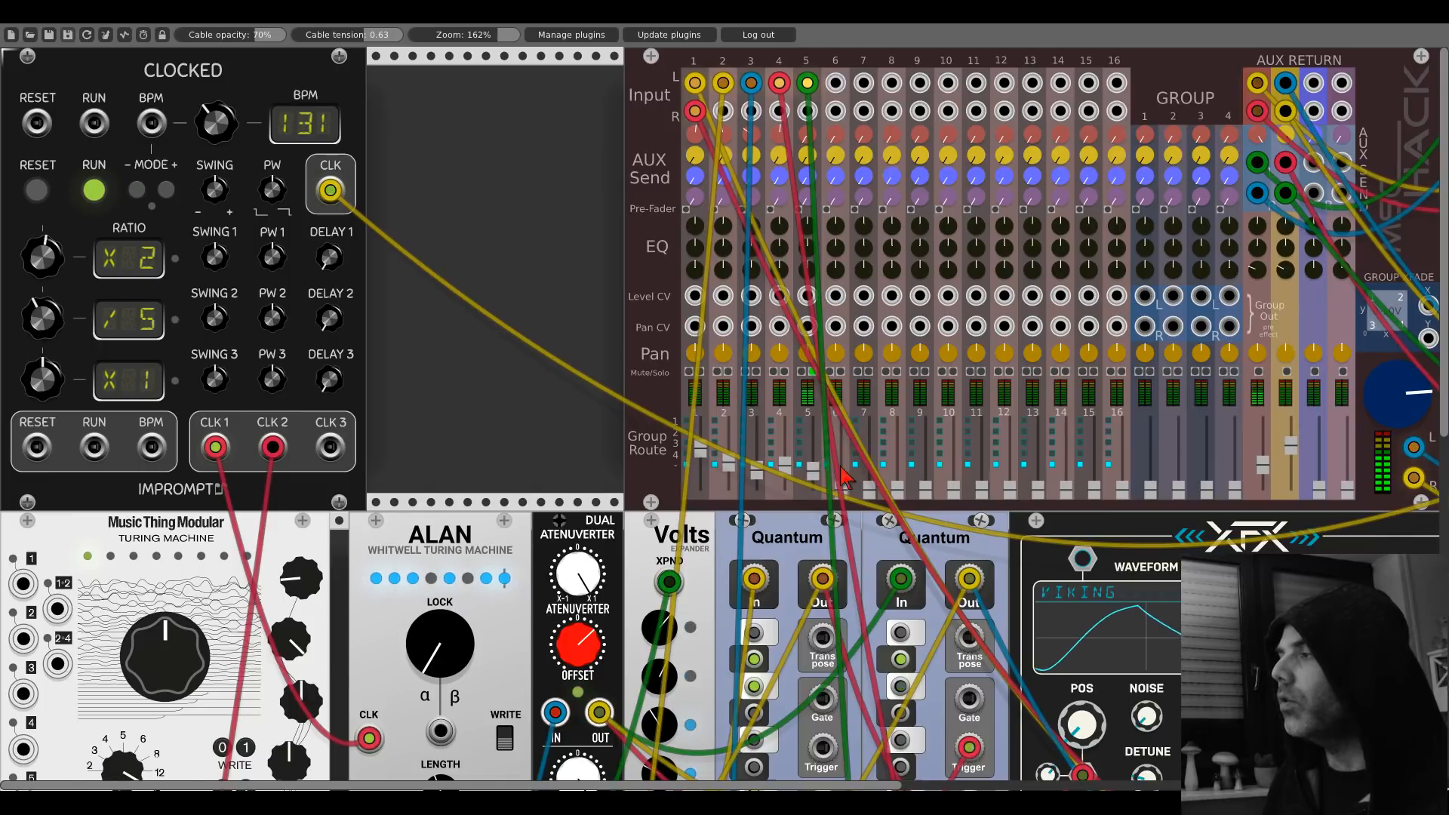
Step: Add the VultModules Lateralus: Diode Ladder Filter directly after Tangents
scroll(1176, 491, "down", 10)
left_click_drag(1172, 483, 910, 400)
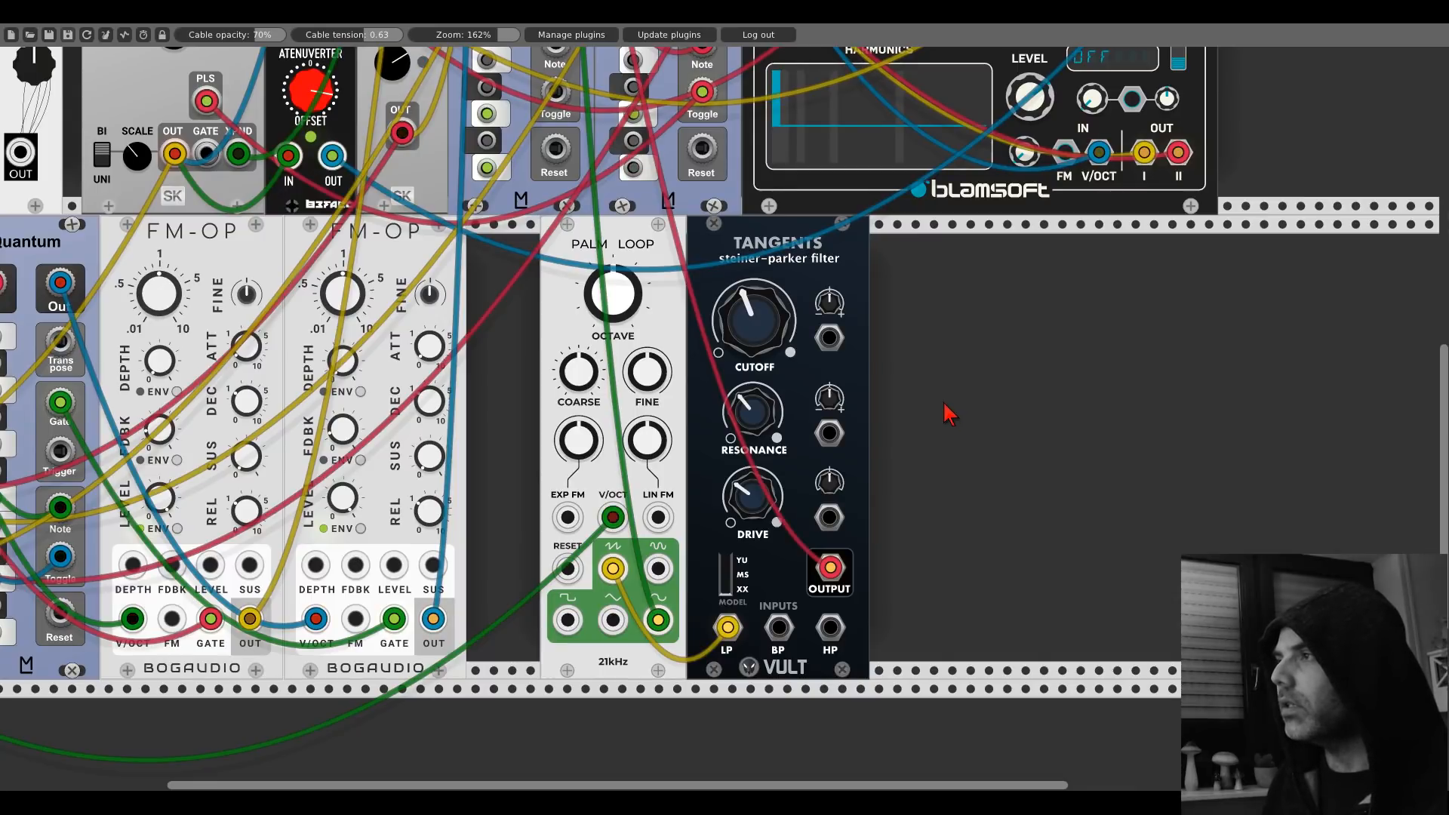
right_click(949, 413)
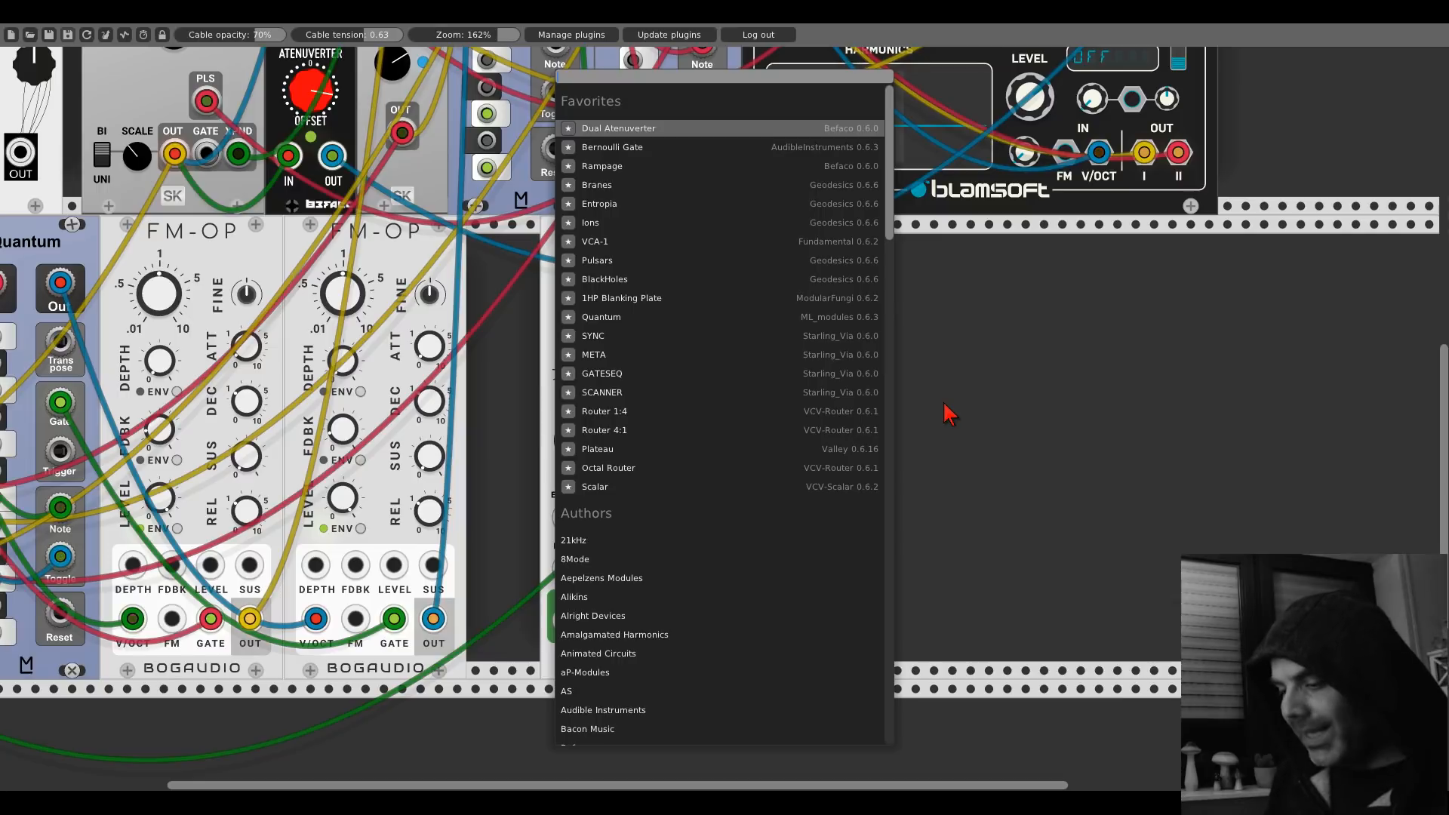
type("late")
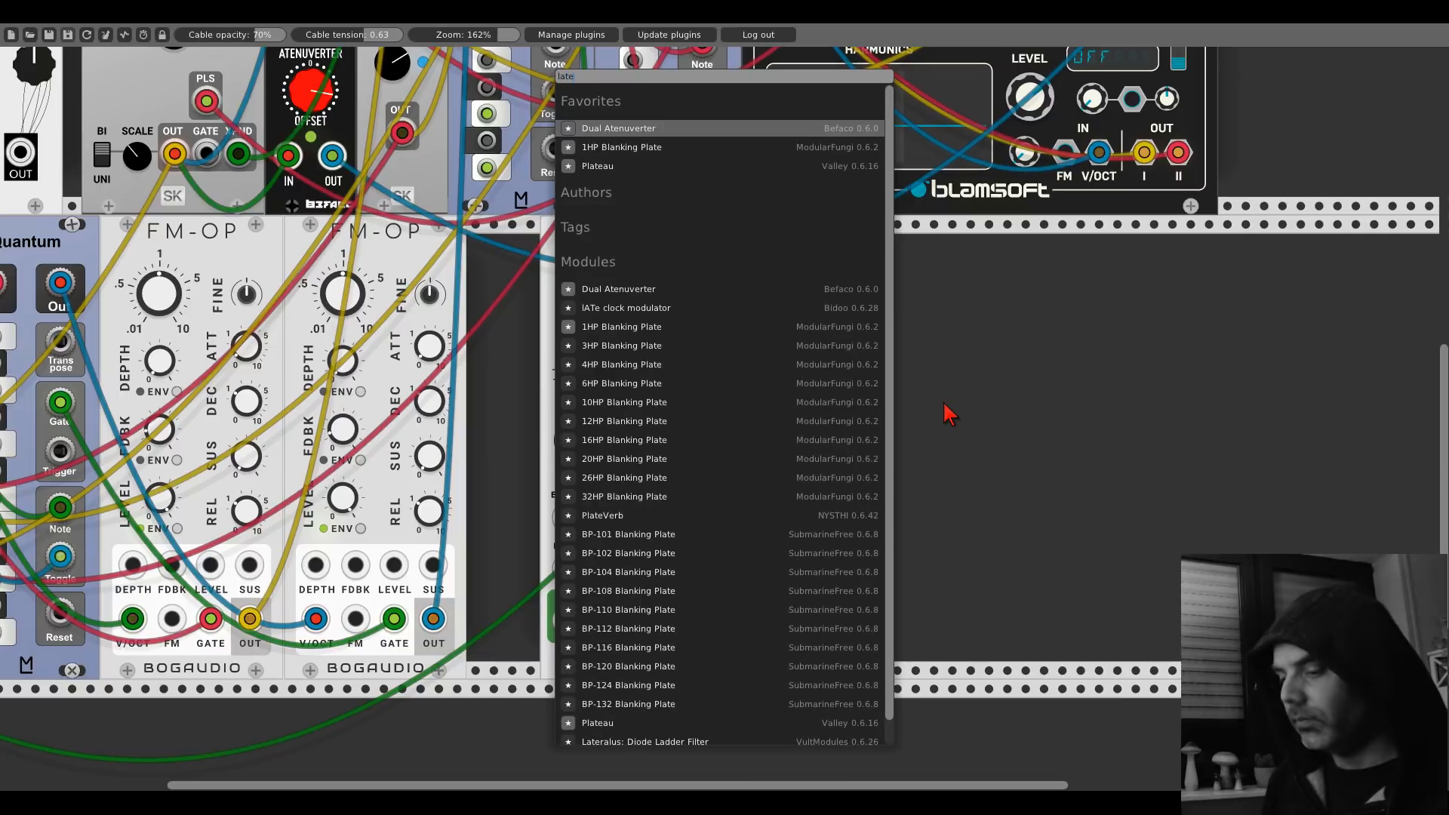
type("r")
left_click(663, 253)
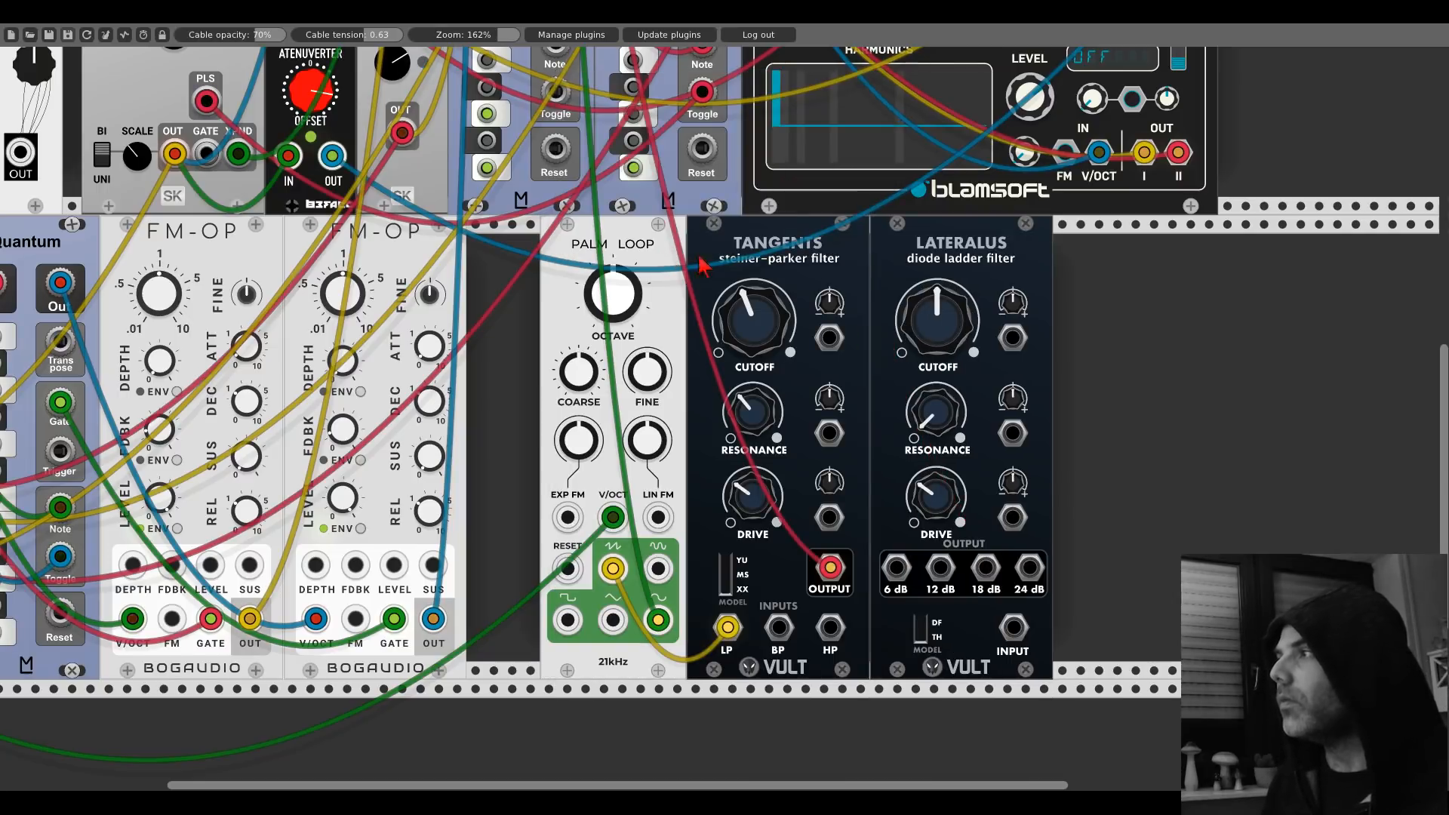
Step: Replace the direct mixer cable by patching Palm Loop's square output into Lateralus' INPUT and its 24 dB output into mixer channel 5's left input
left_click_drag(653, 620, 787, 610)
left_click_drag(966, 662, 1015, 639)
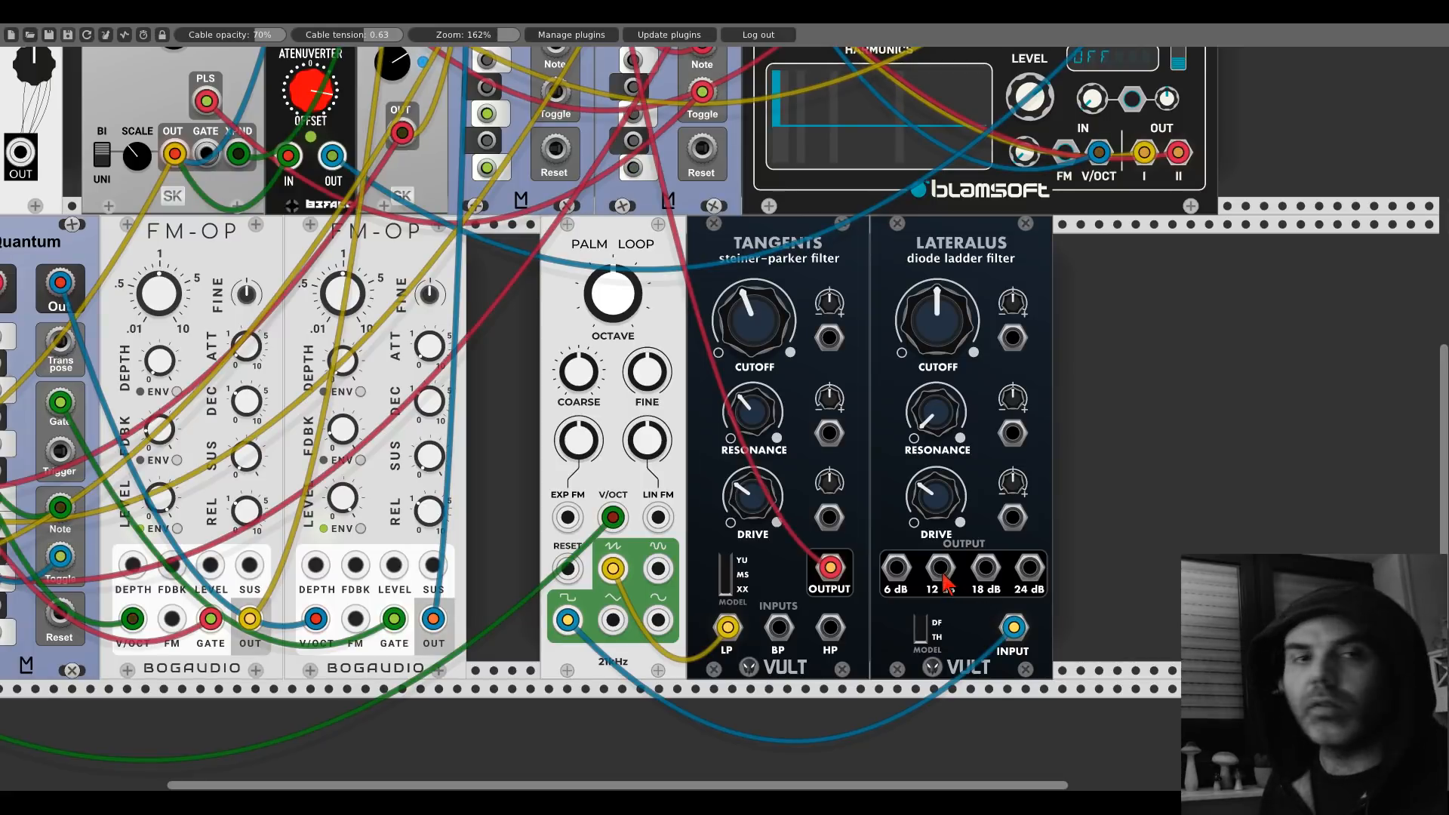
scroll(545, 339, "up", 5)
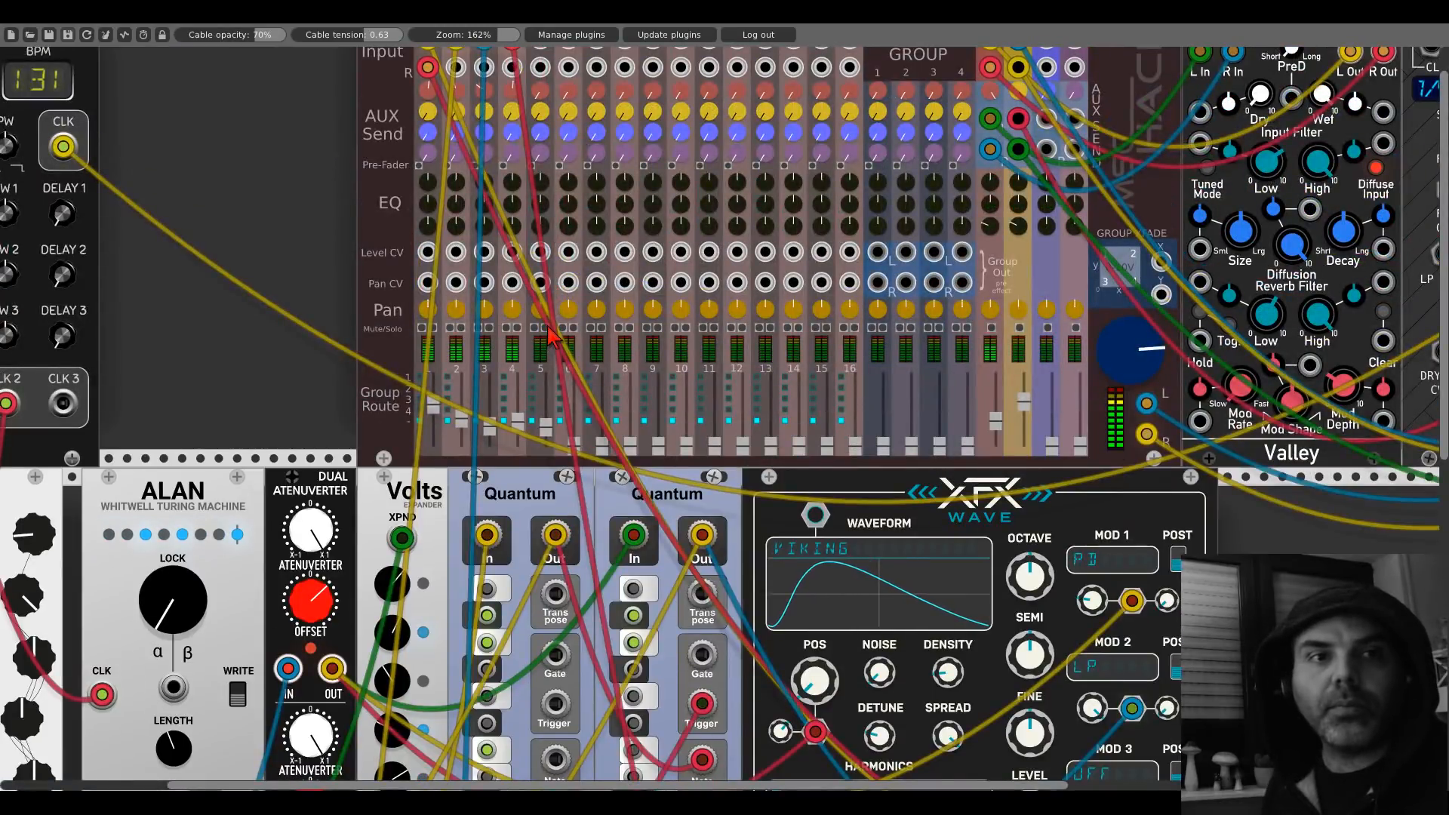
scroll(723, 529, "down", 5)
scroll(722, 528, "down", 4)
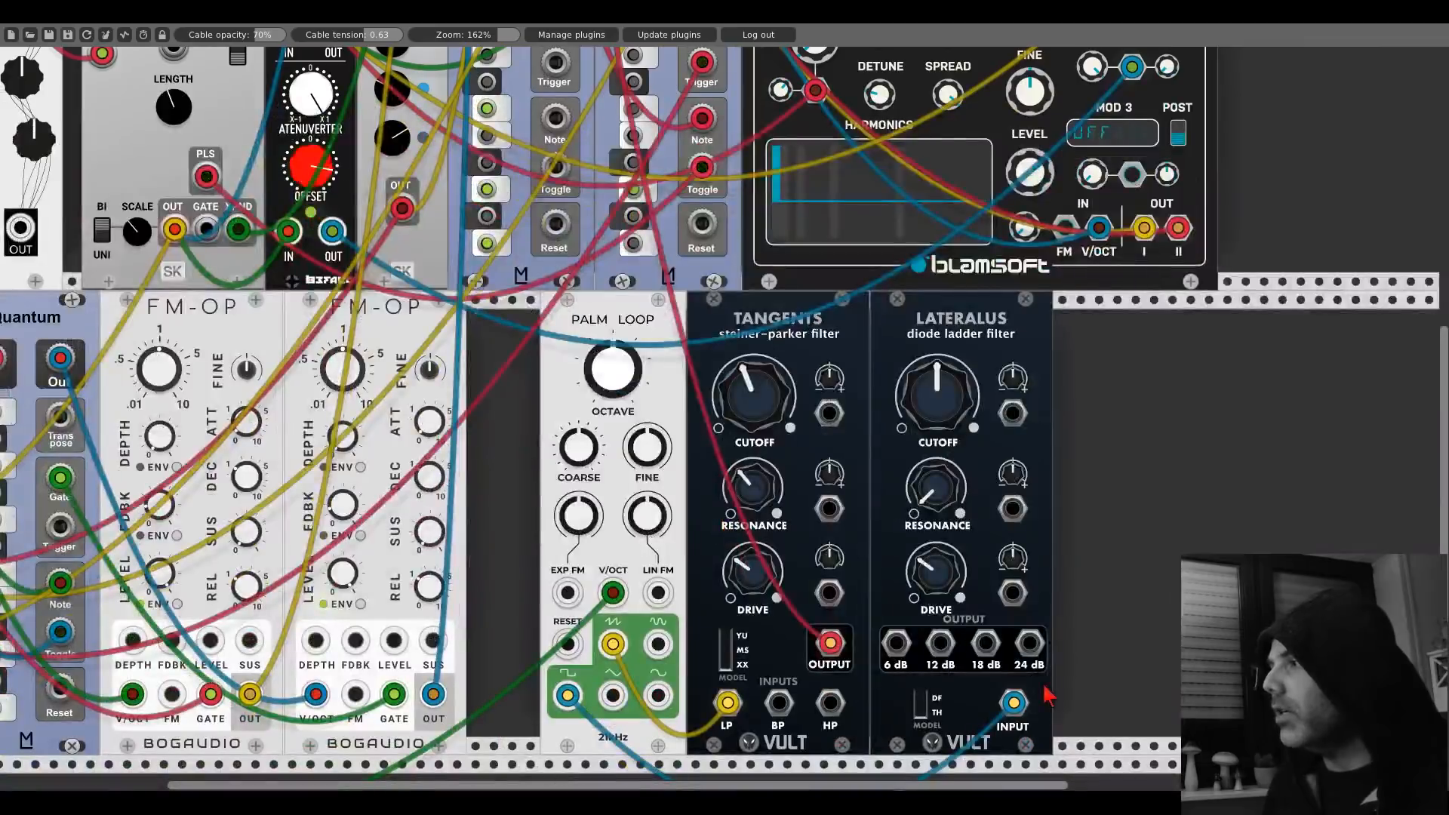
left_click_drag(1030, 644, 539, 82)
scroll(1036, 646, "up", 9)
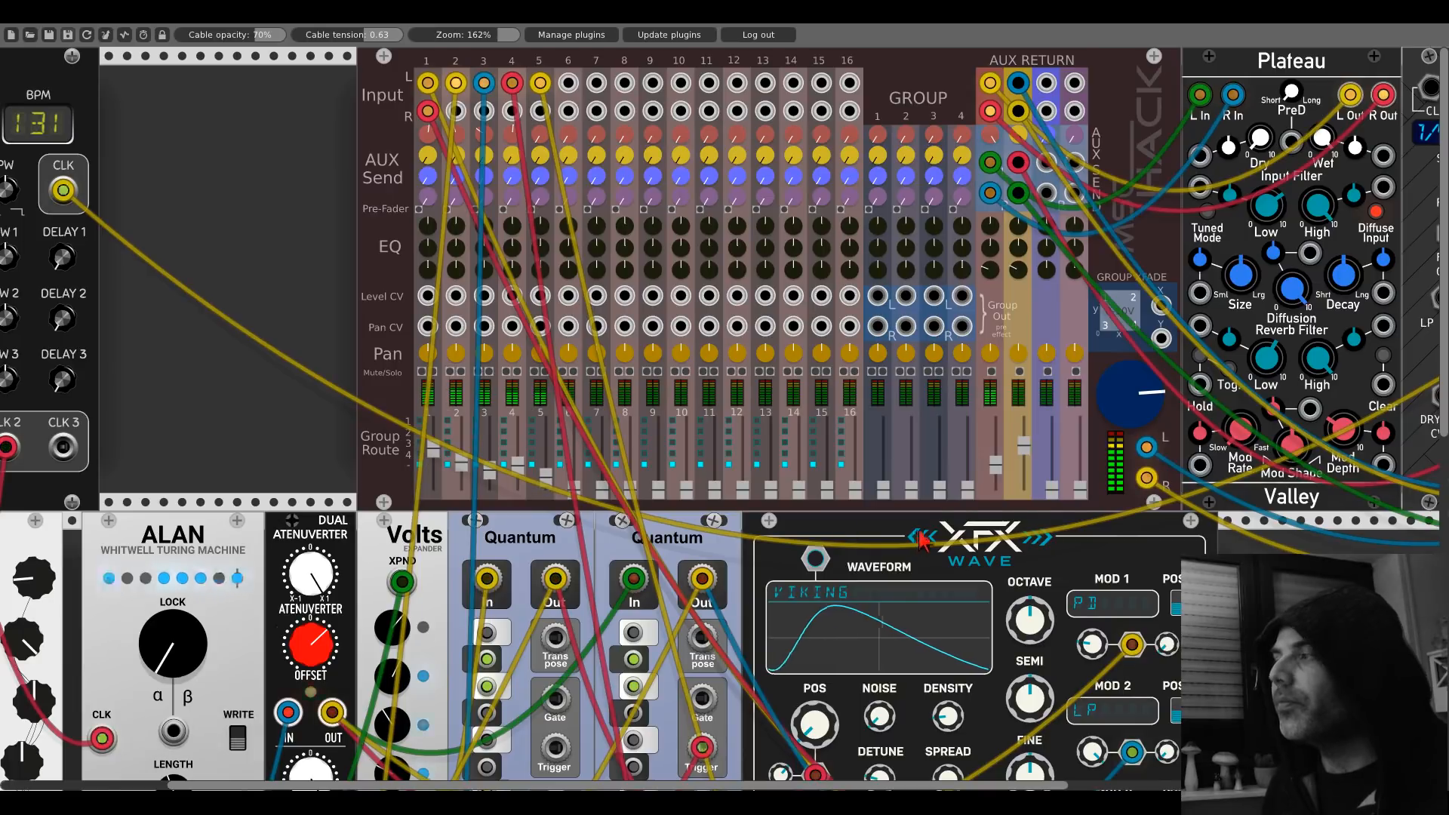
Step: Raise the resonance on Lateralus, sweep its cutoff and leave it at the middle position, slightly adjusting Tangents' cutoff too
scroll(928, 367, "down", 9)
mouse_move(923, 358)
left_mouse_down()
mouse_move(923, 173)
mouse_move(897, 358)
left_mouse_up()
mouse_move(771, 353)
left_mouse_down()
mouse_move(771, 200)
mouse_move(765, 350)
left_mouse_up()
left_click_drag(922, 434, 934, 469)
left_click_drag(926, 394, 927, 373)
mouse_move(936, 457)
left_mouse_down()
mouse_move(936, 434)
mouse_move(936, 454)
left_mouse_up()
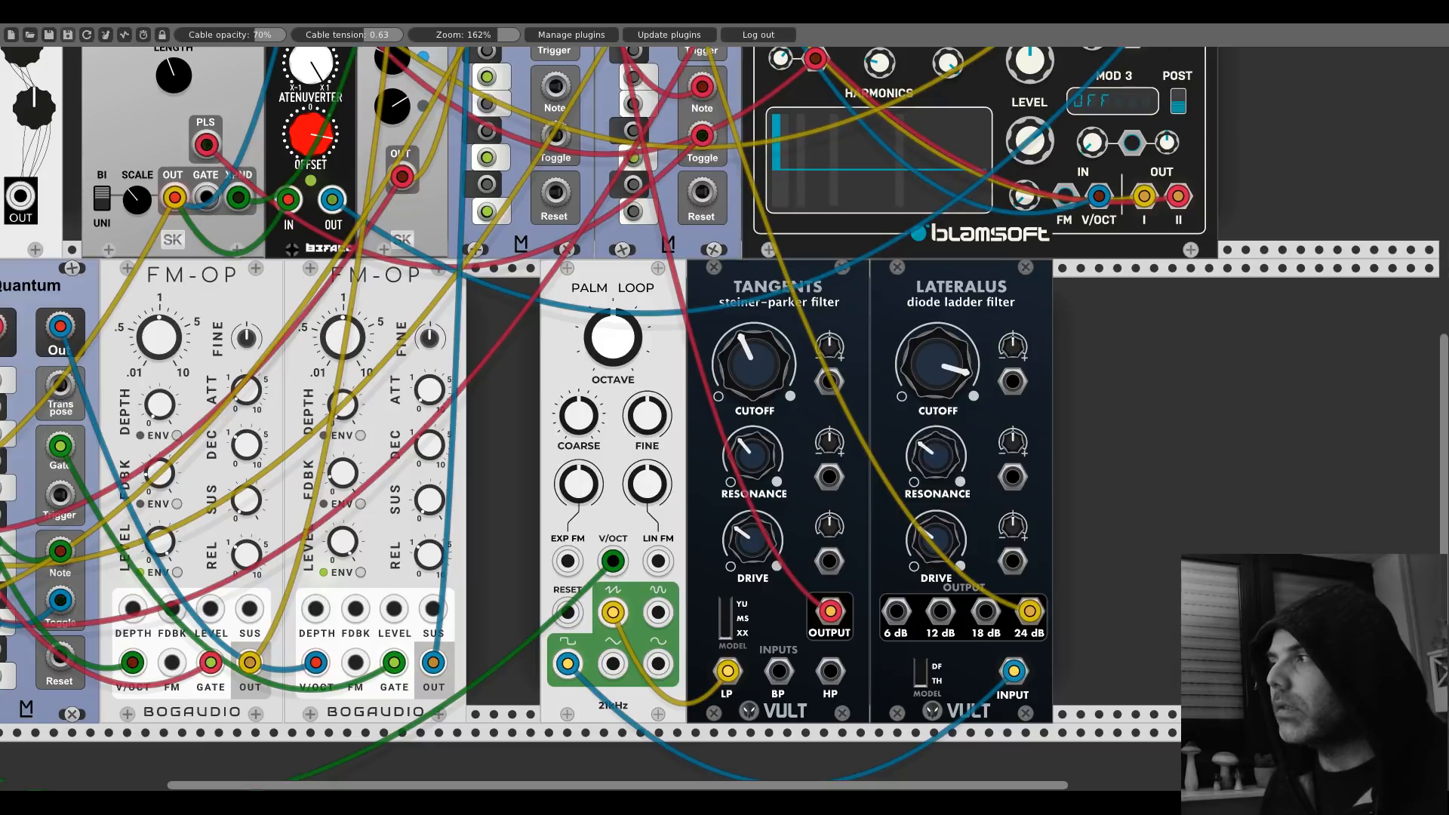
left_click_drag(937, 364, 937, 379)
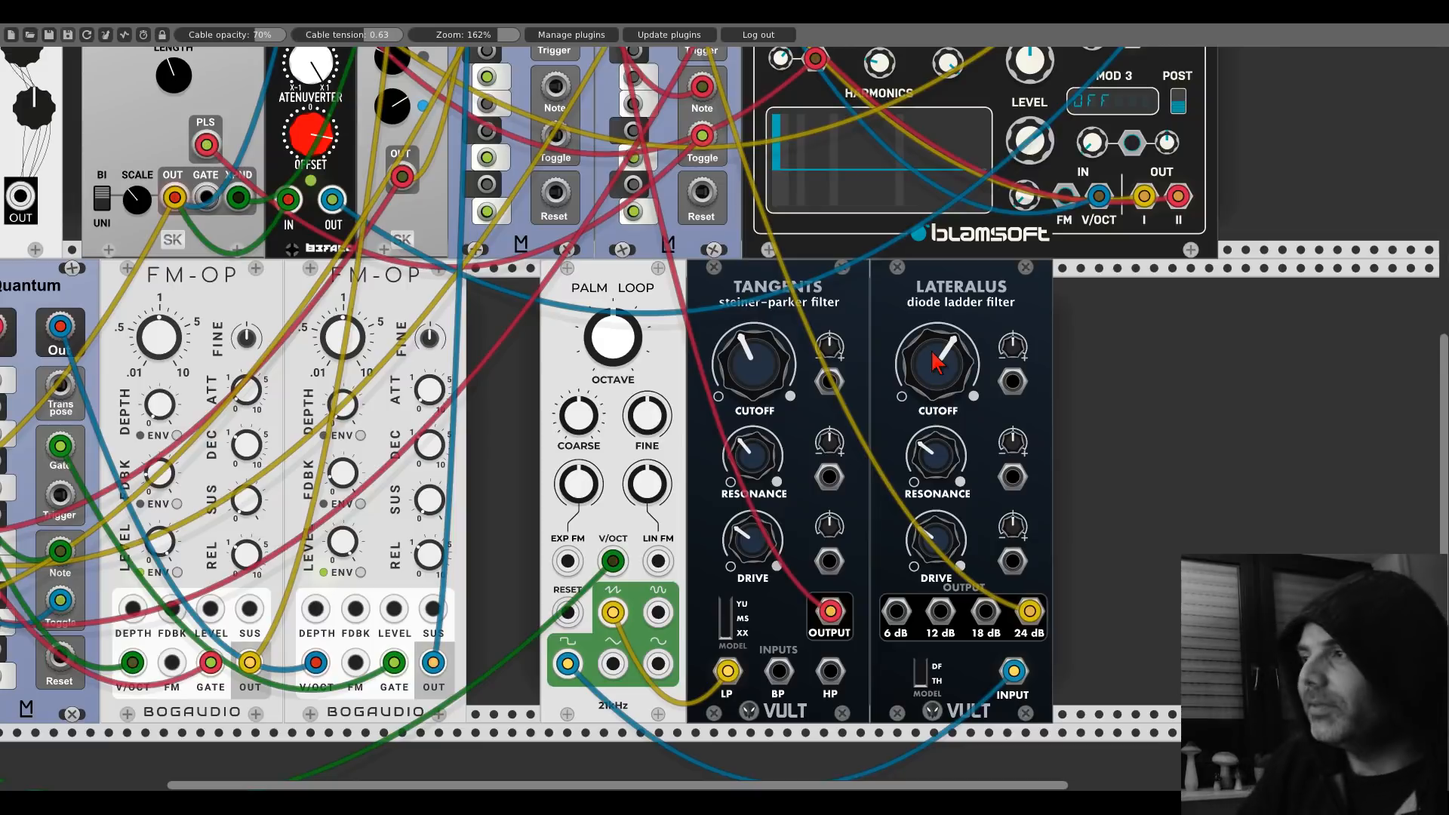
left_click_drag(936, 362, 936, 362)
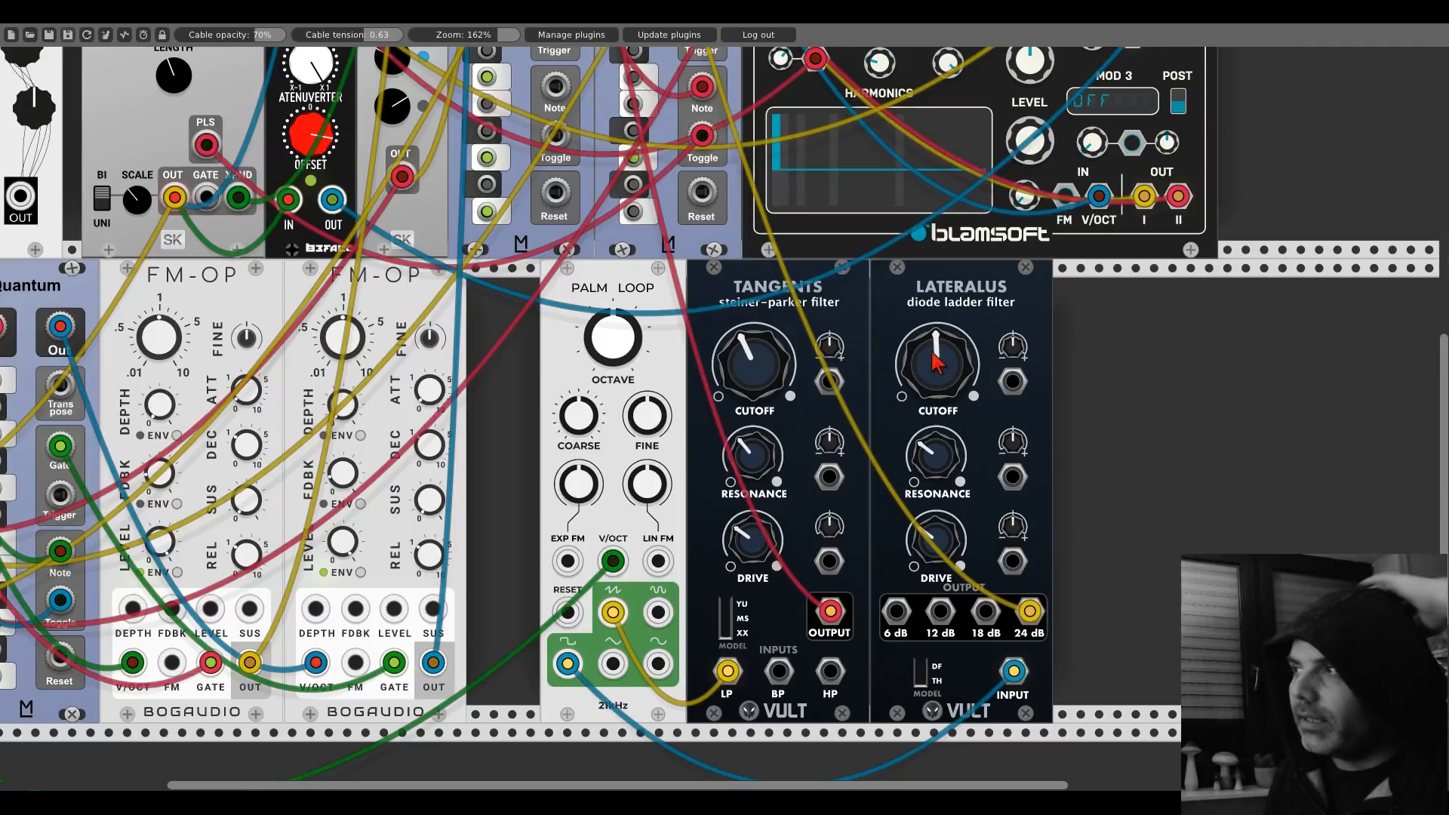
Step: Add the Bogaudio 8FO after Lateralus and patch its first and third outputs into the FDBK inputs of the first and second FM-OPs
right_click(1154, 442)
type("8fo")
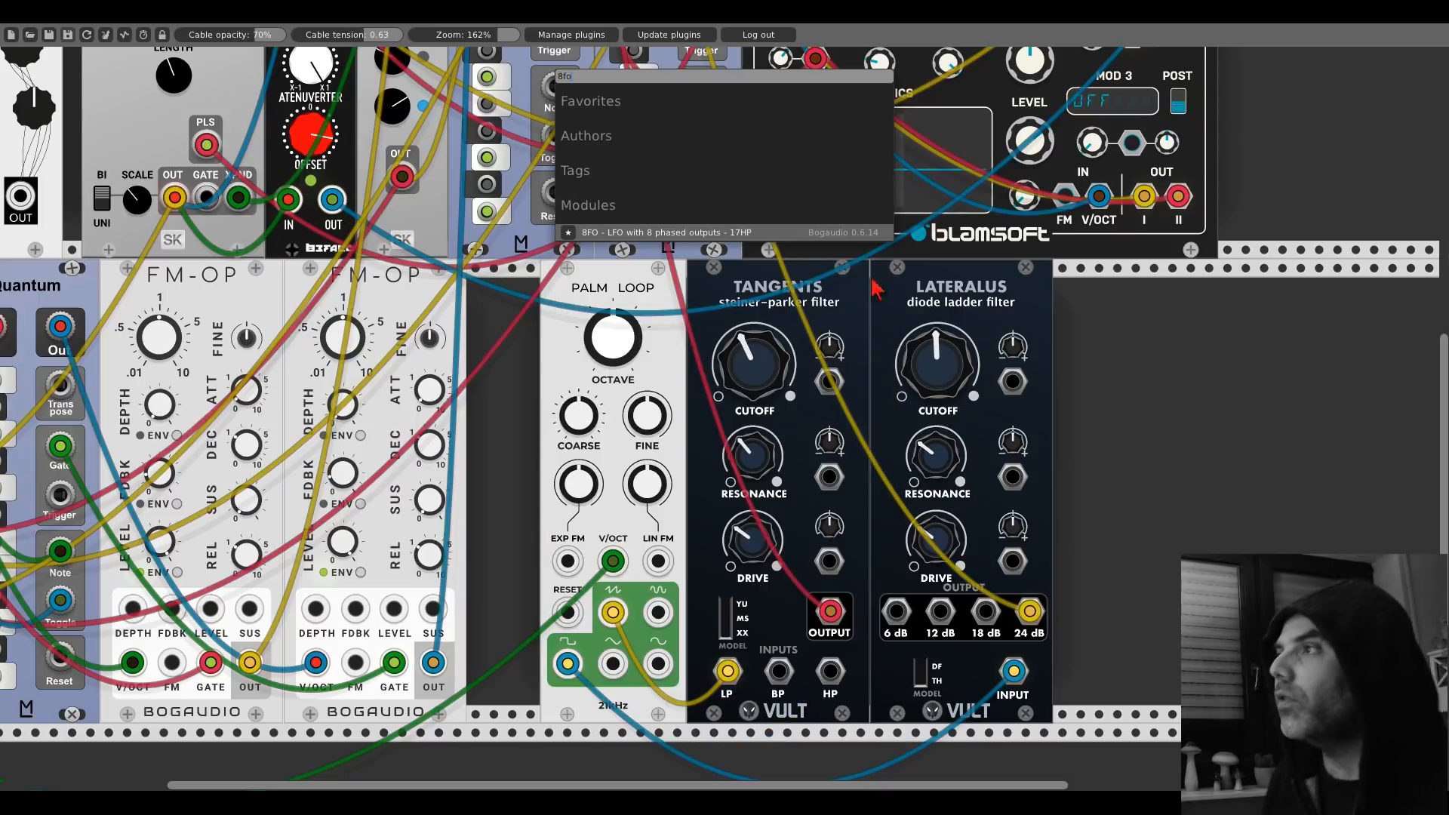
left_click(726, 234)
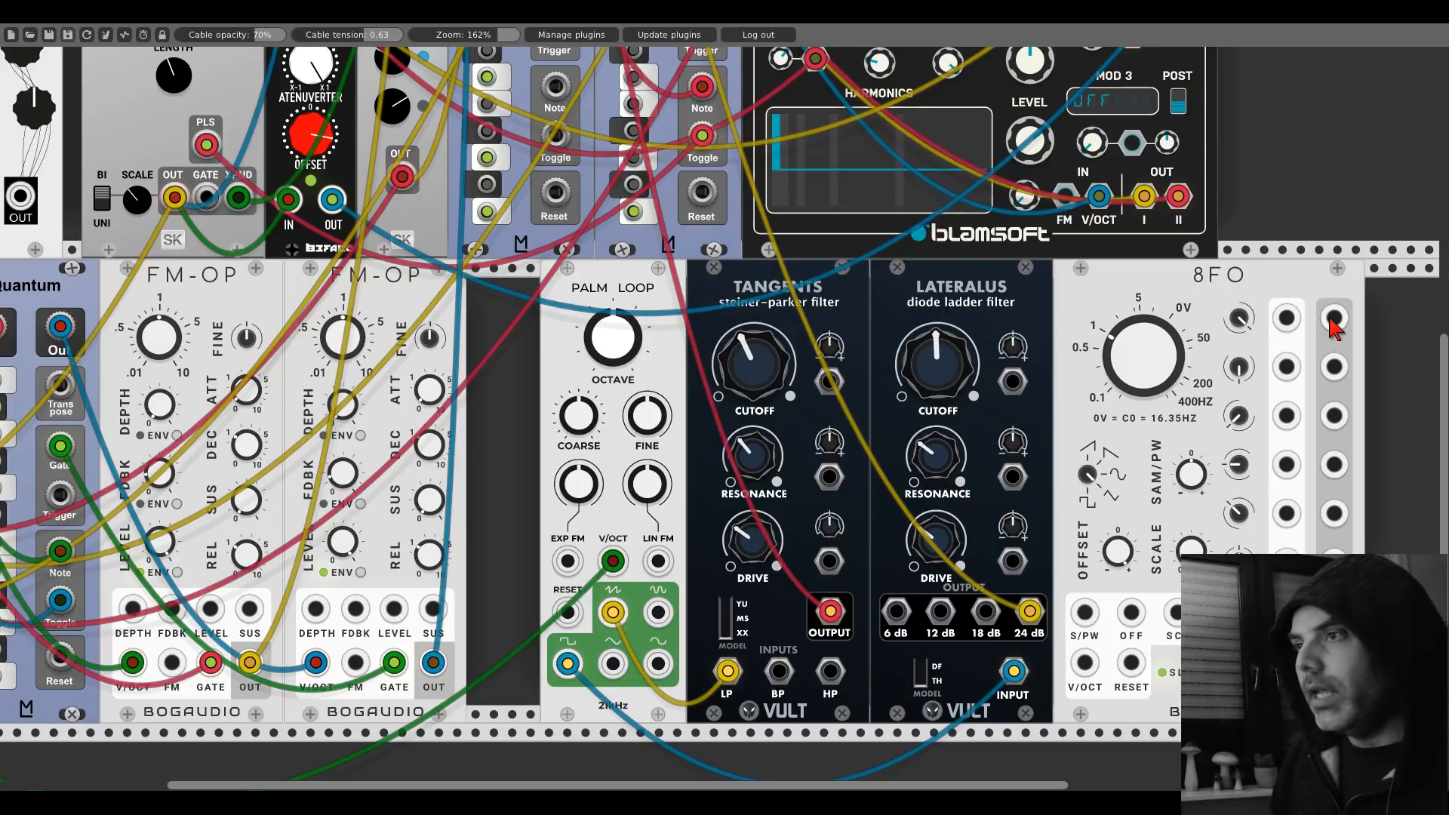
left_click_drag(1334, 319, 172, 609)
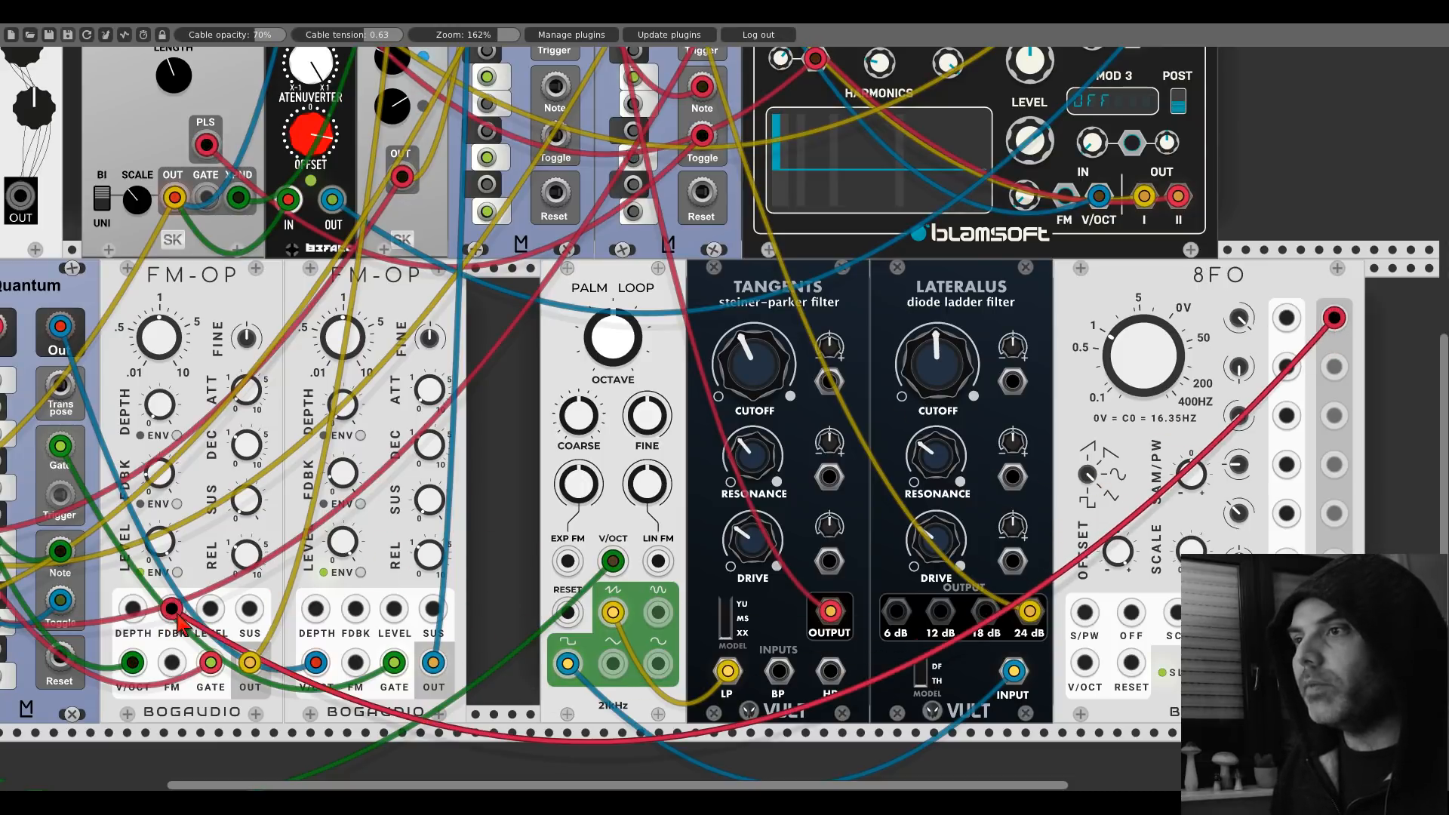
left_click_drag(354, 608, 1333, 415)
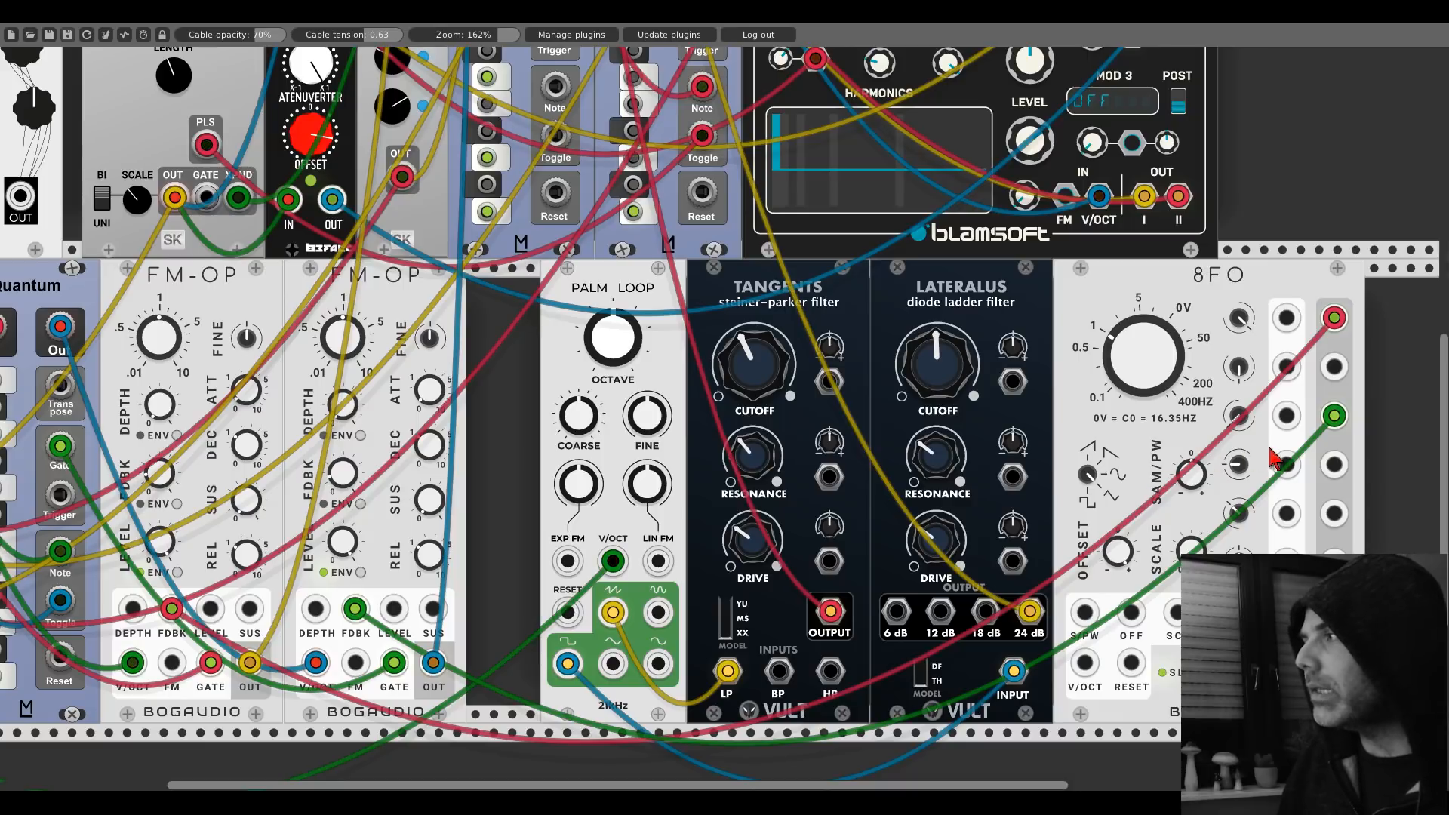
Step: Patch 8FO's fifth and seventh outputs into the cutoff CV inputs of Tangents and Lateralus, raise both CV amounts and lower Lateralus' cutoff
left_click_drag(1333, 521, 830, 381)
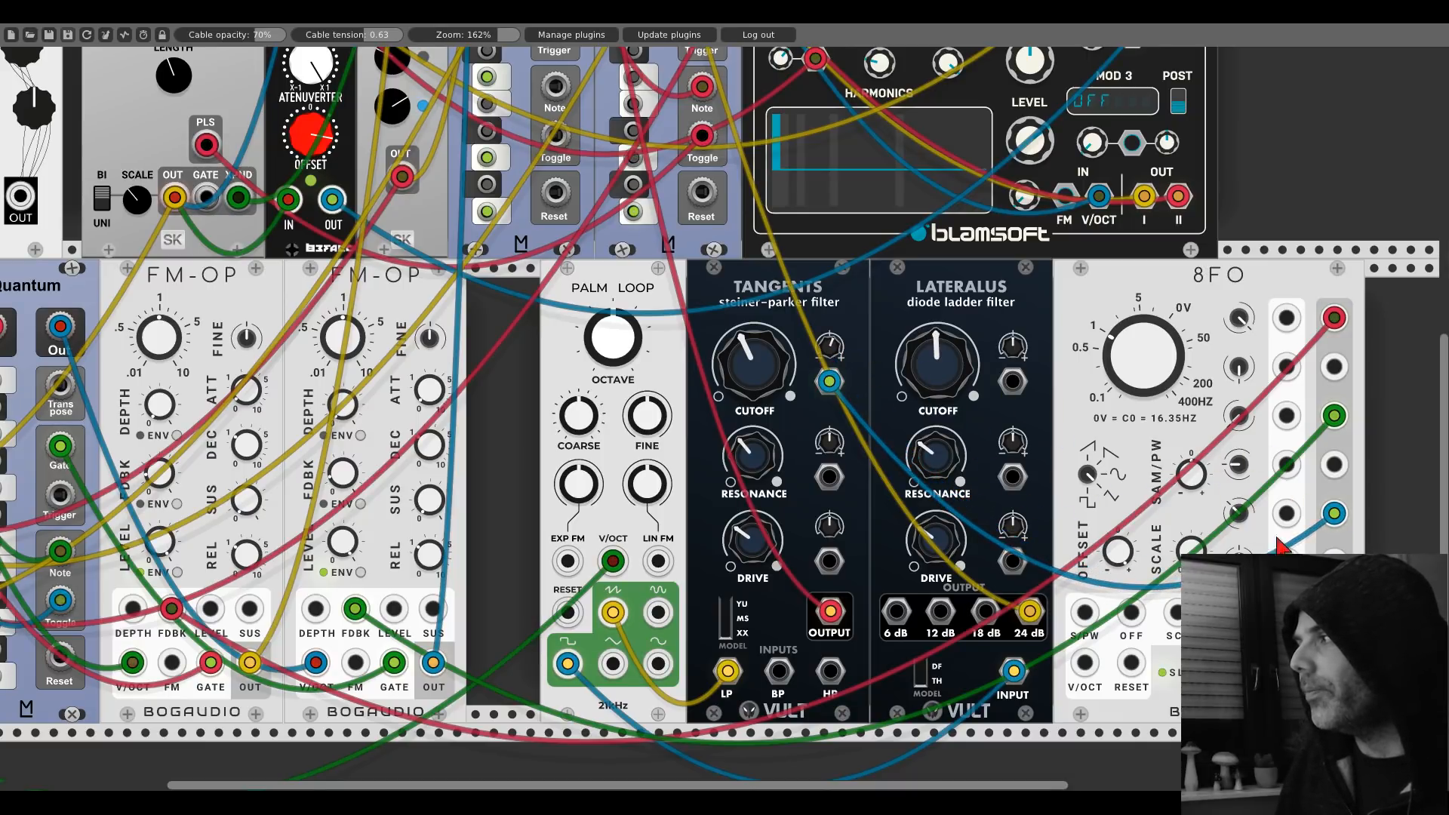
left_click_drag(1334, 611, 1010, 305)
left_click_drag(954, 360, 954, 385)
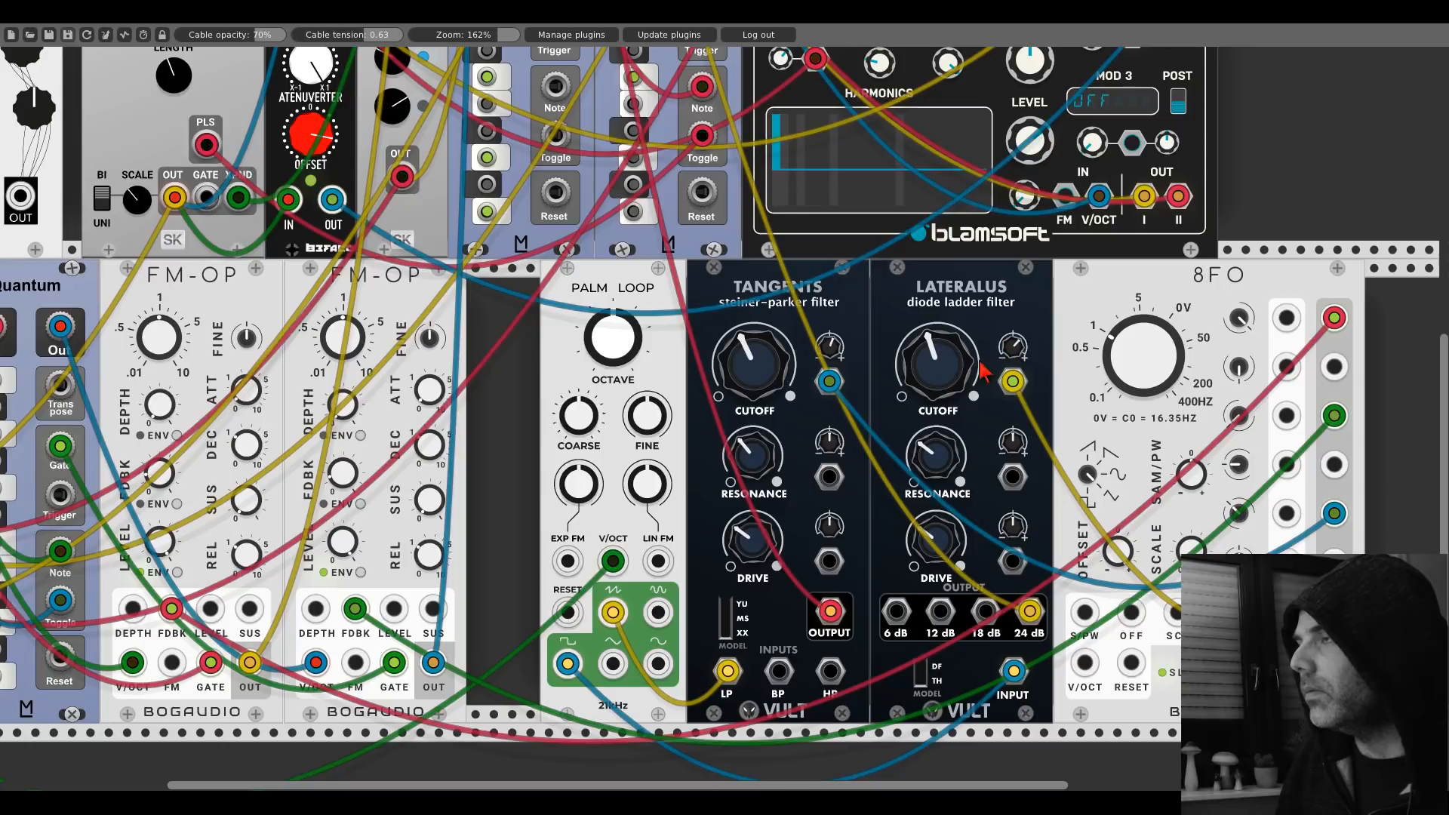
left_click_drag(528, 364, 823, 357)
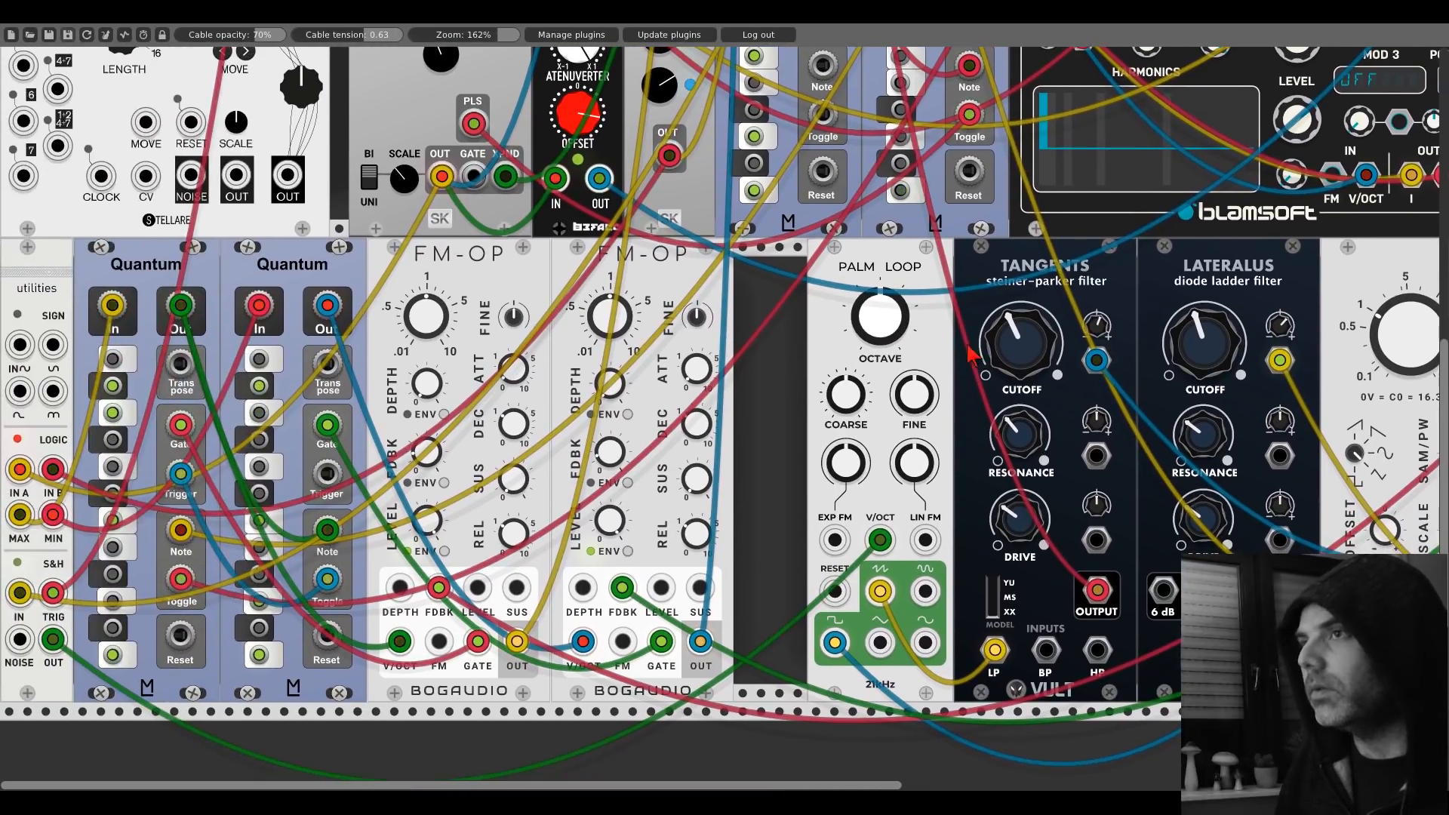
Step: Save the patch and set the rack zoom to 150%
left_click(48, 35)
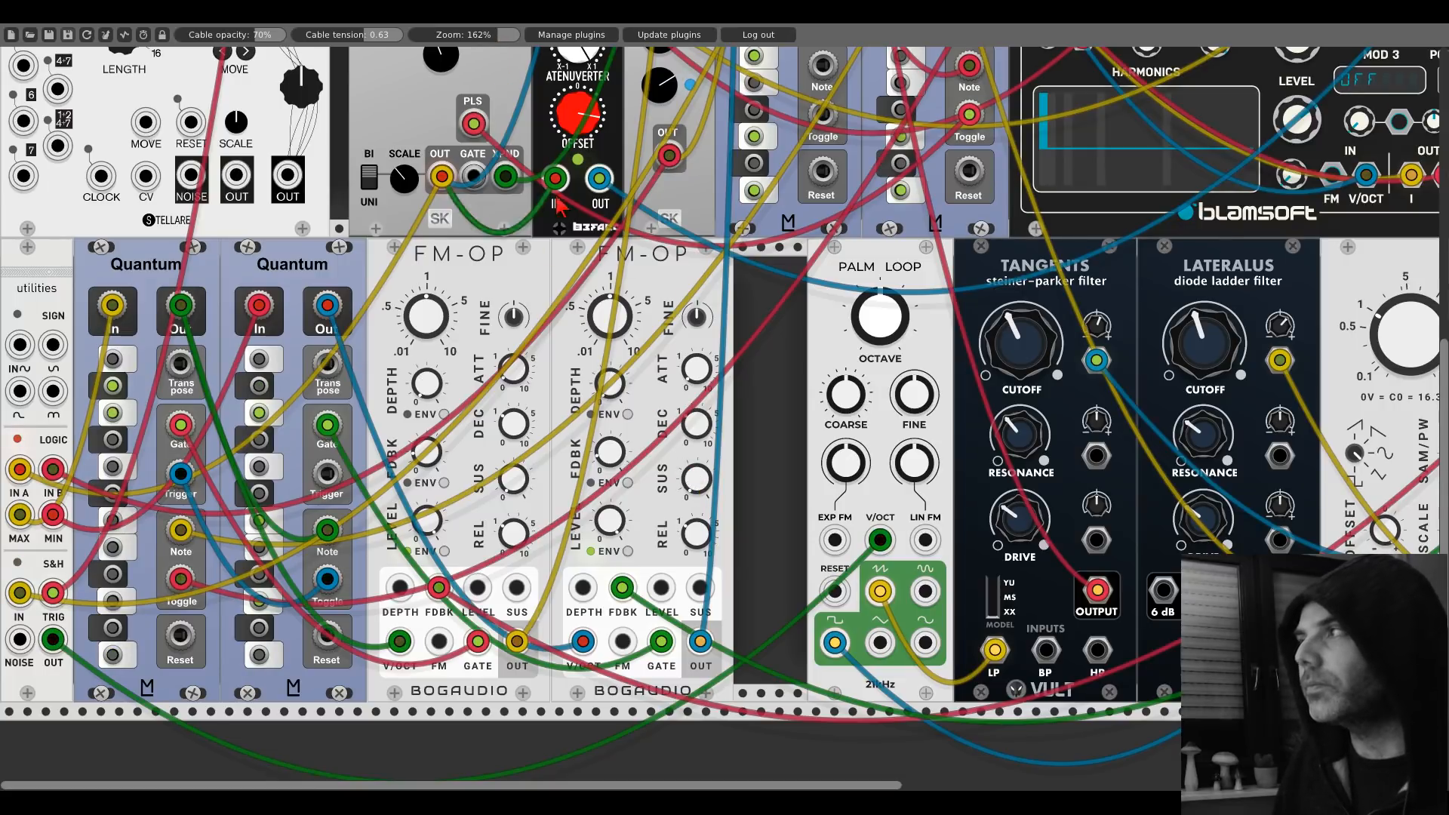
mouse_move(466, 32)
left_mouse_down()
mouse_move(449, 31)
mouse_move(483, 47)
left_mouse_up()
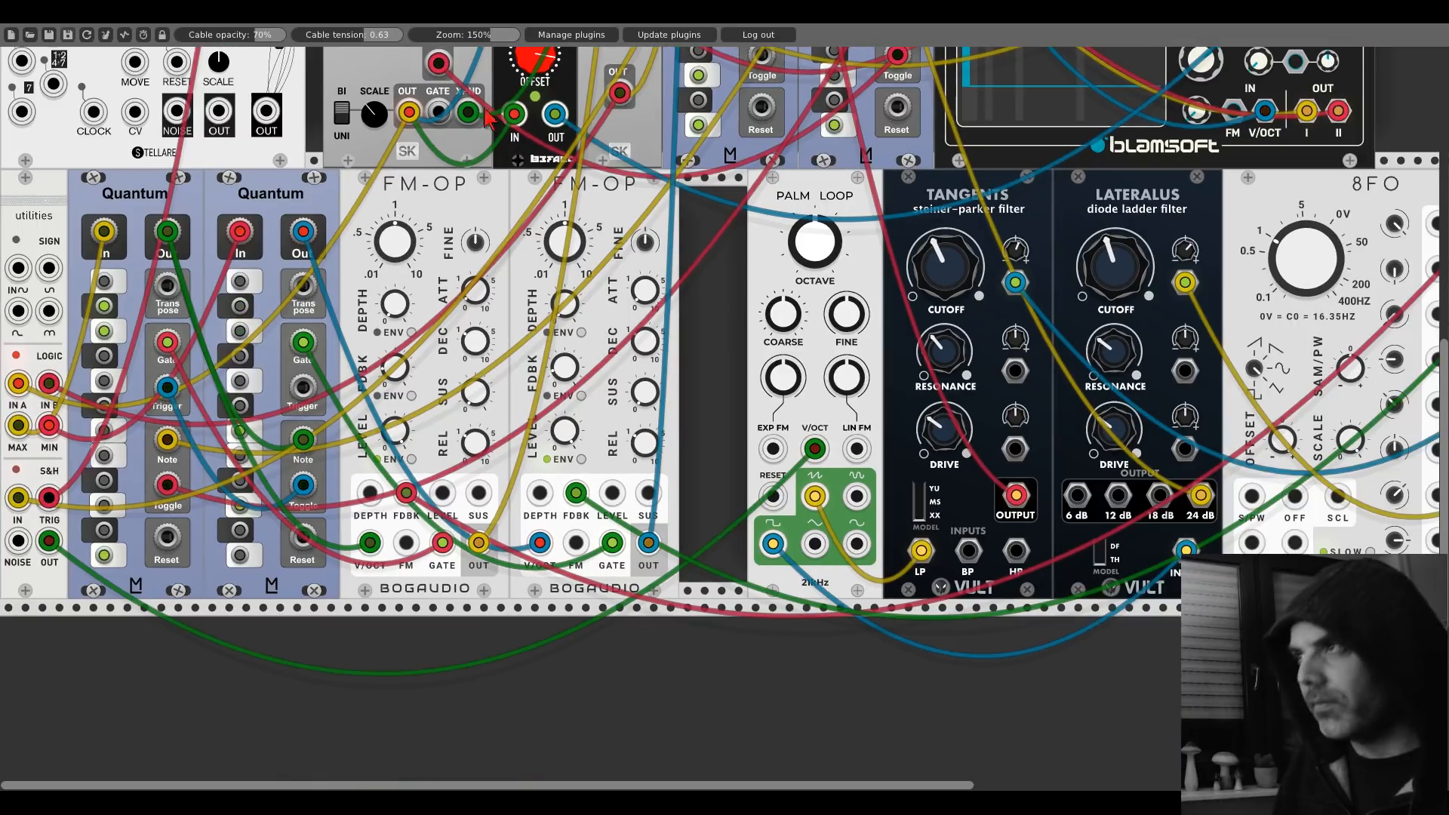
scroll(695, 313, "up", 3)
scroll(695, 313, "up", 10)
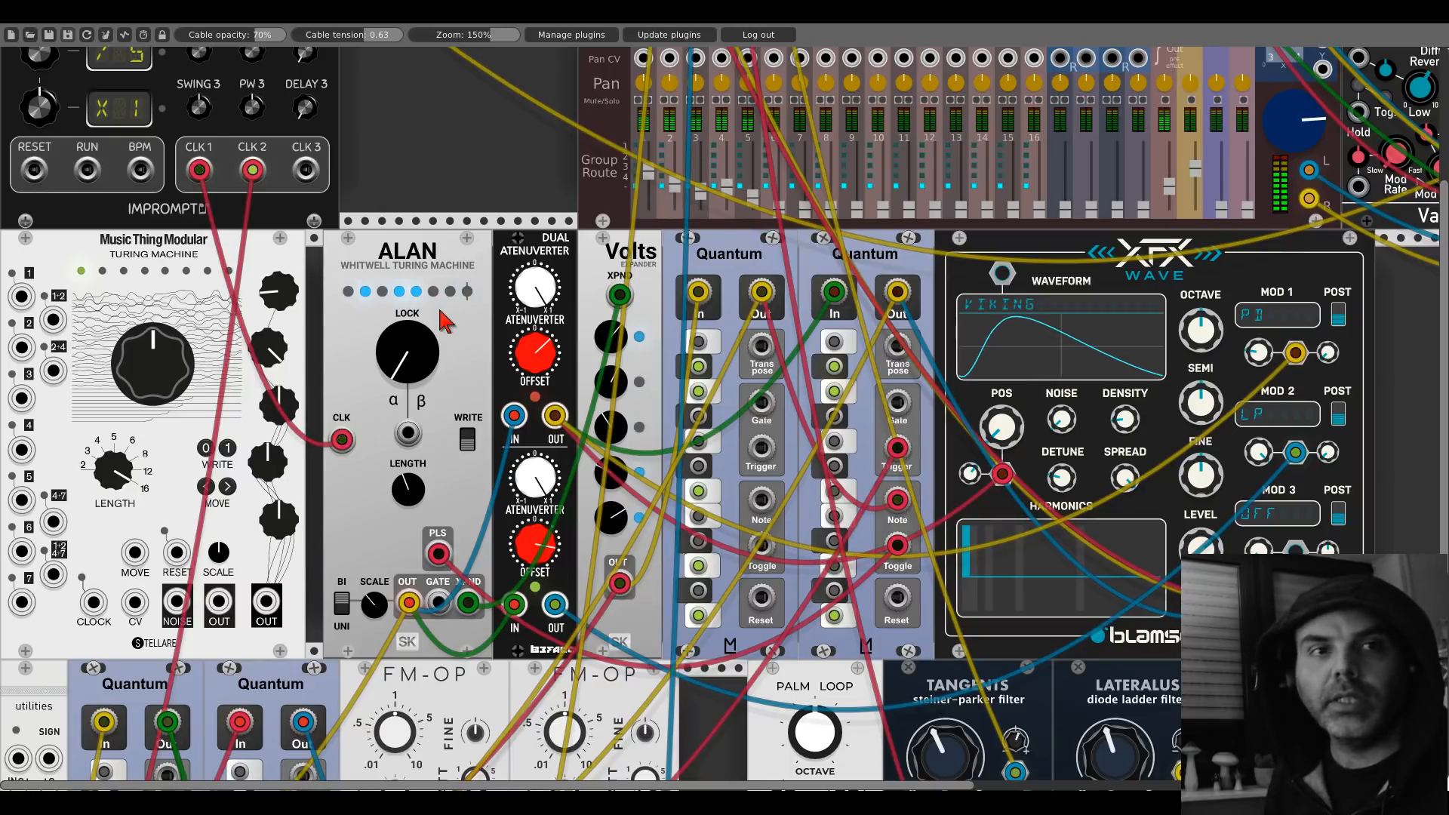
Step: Add a second 21kHz Palm Loop in the empty row beneath the first FM-OP and turn its COARSE tuning up slightly
scroll(439, 320, "down", 7)
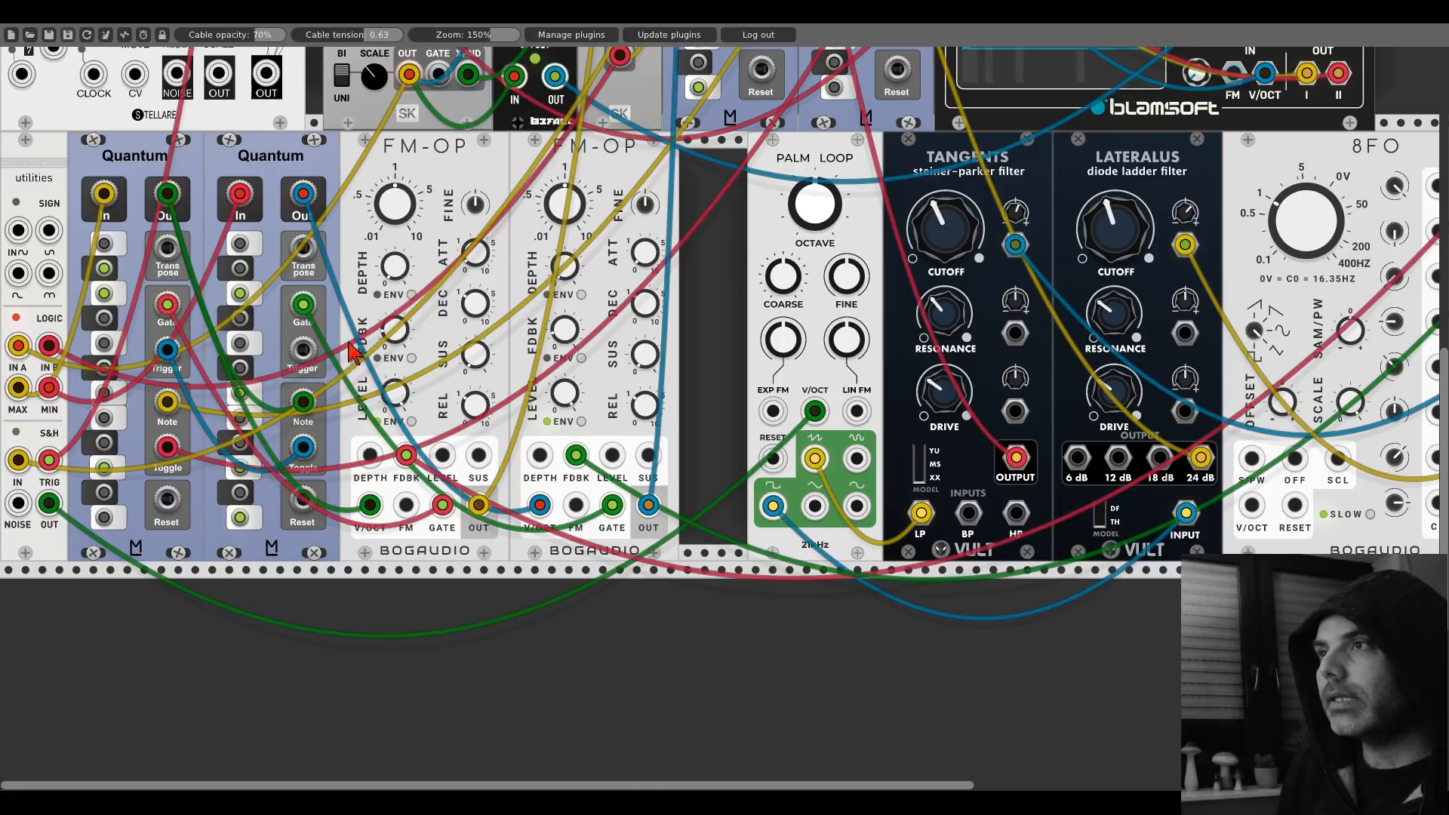
scroll(352, 352, "down", 5)
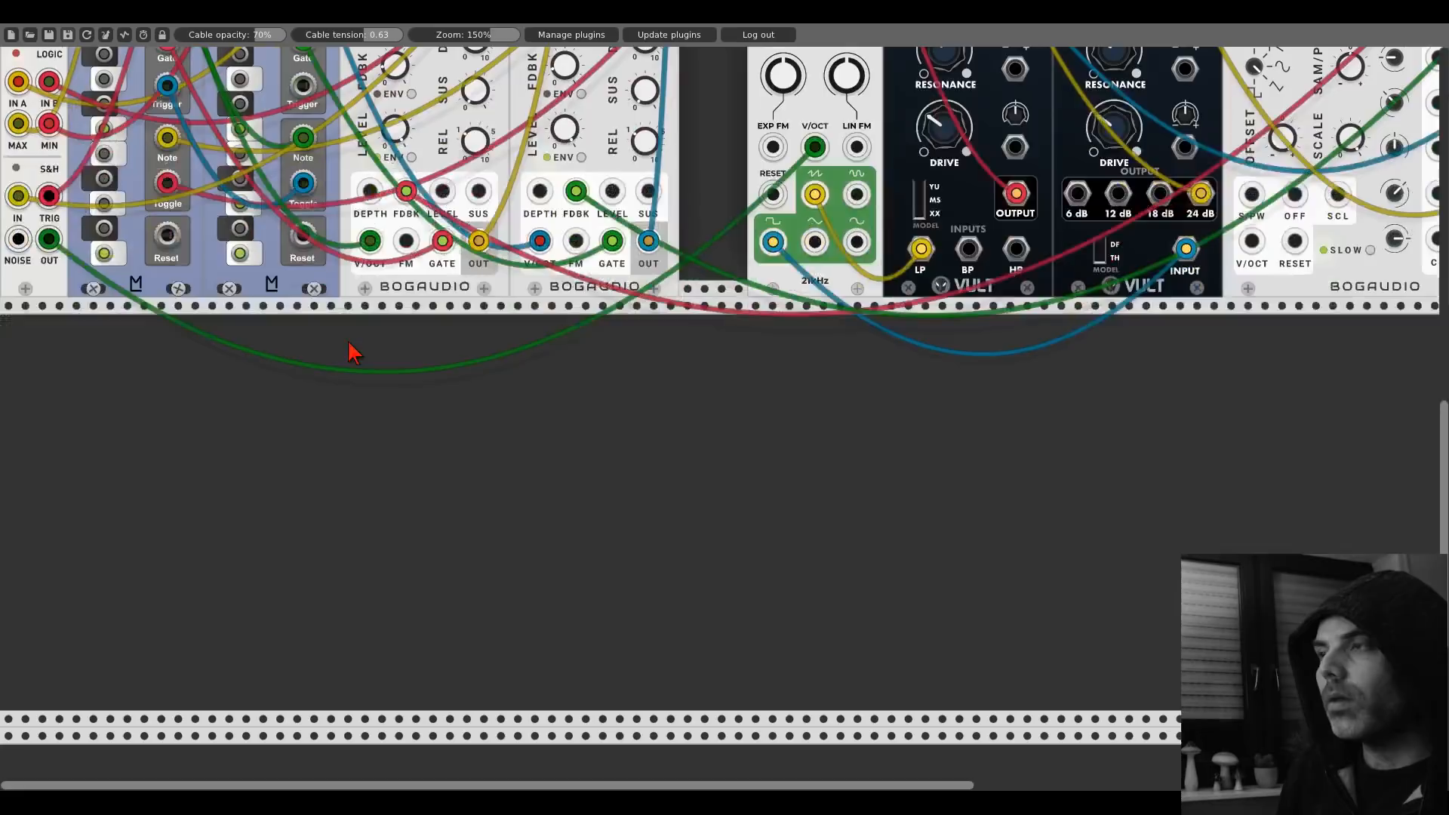
right_click(408, 451)
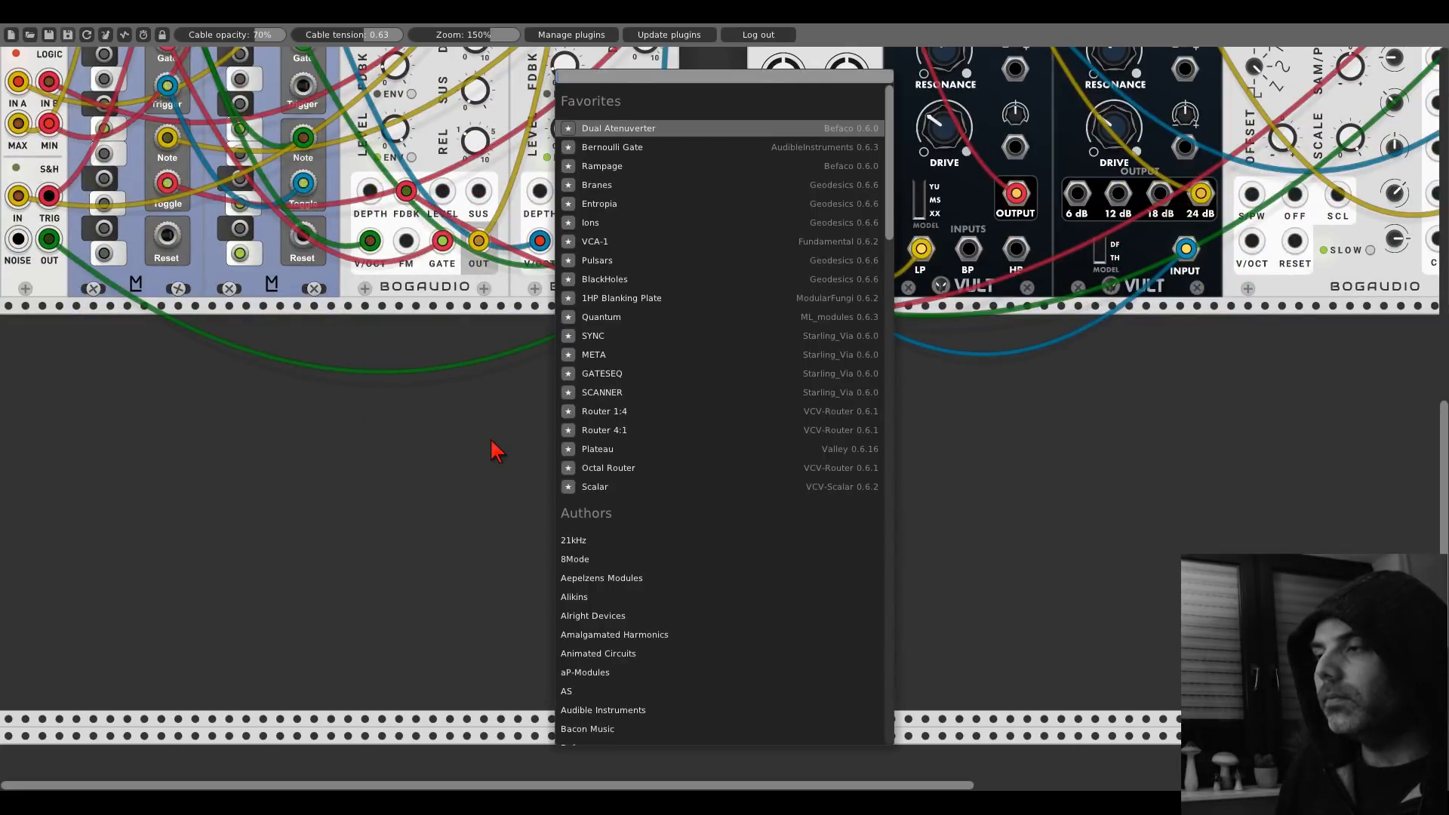
left_click(565, 539)
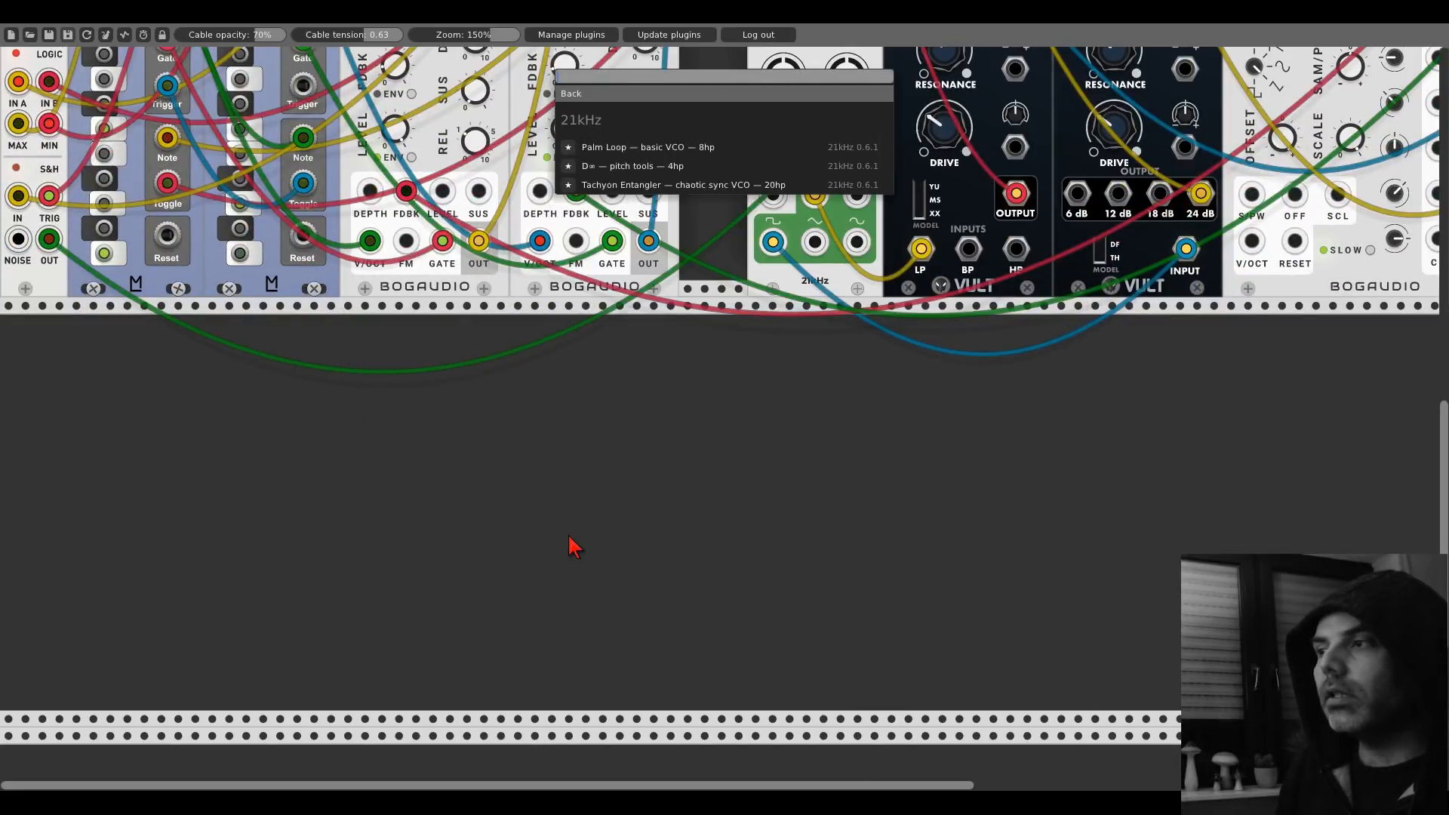
left_click(613, 157)
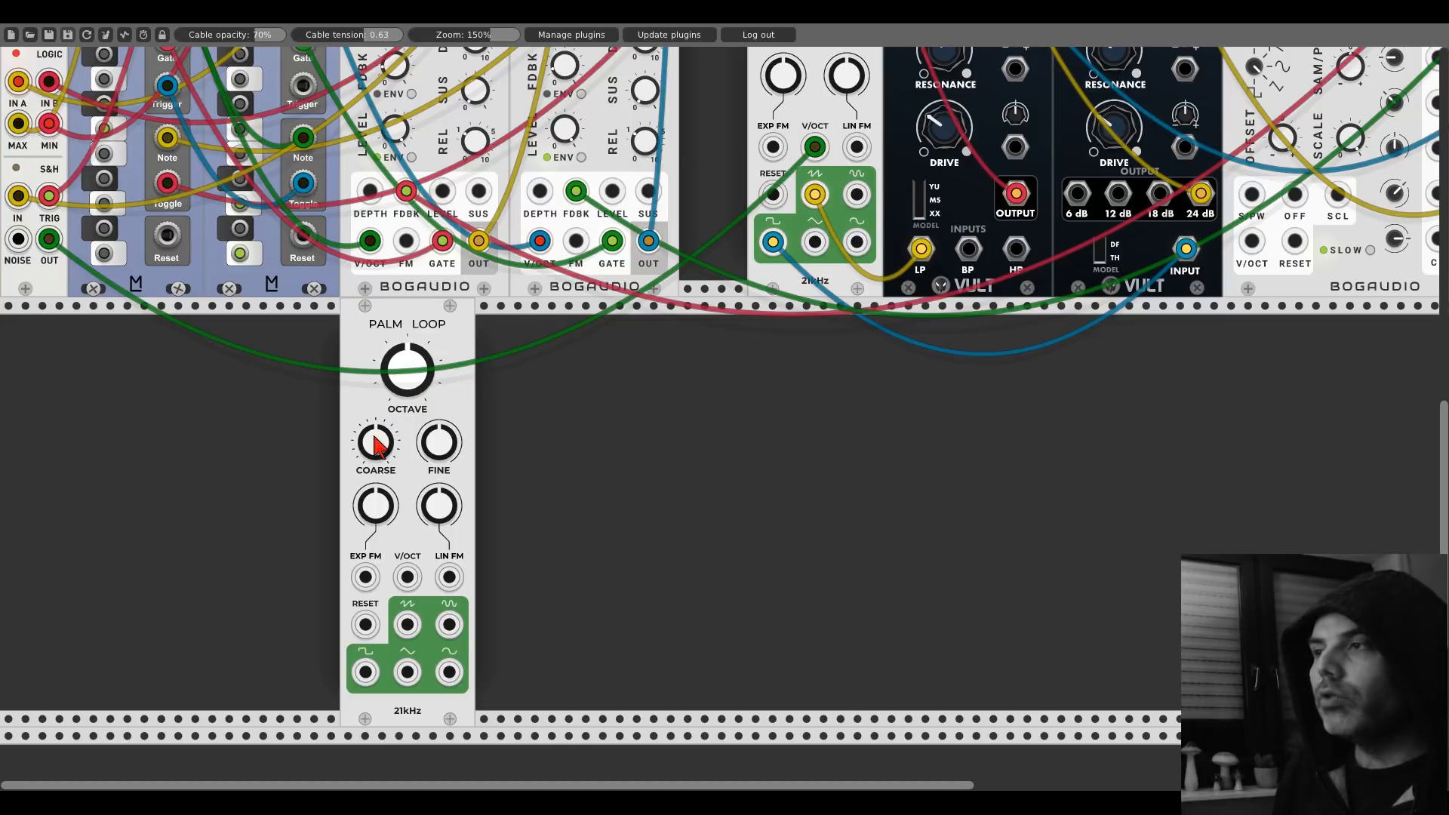
left_click_drag(375, 436, 376, 433)
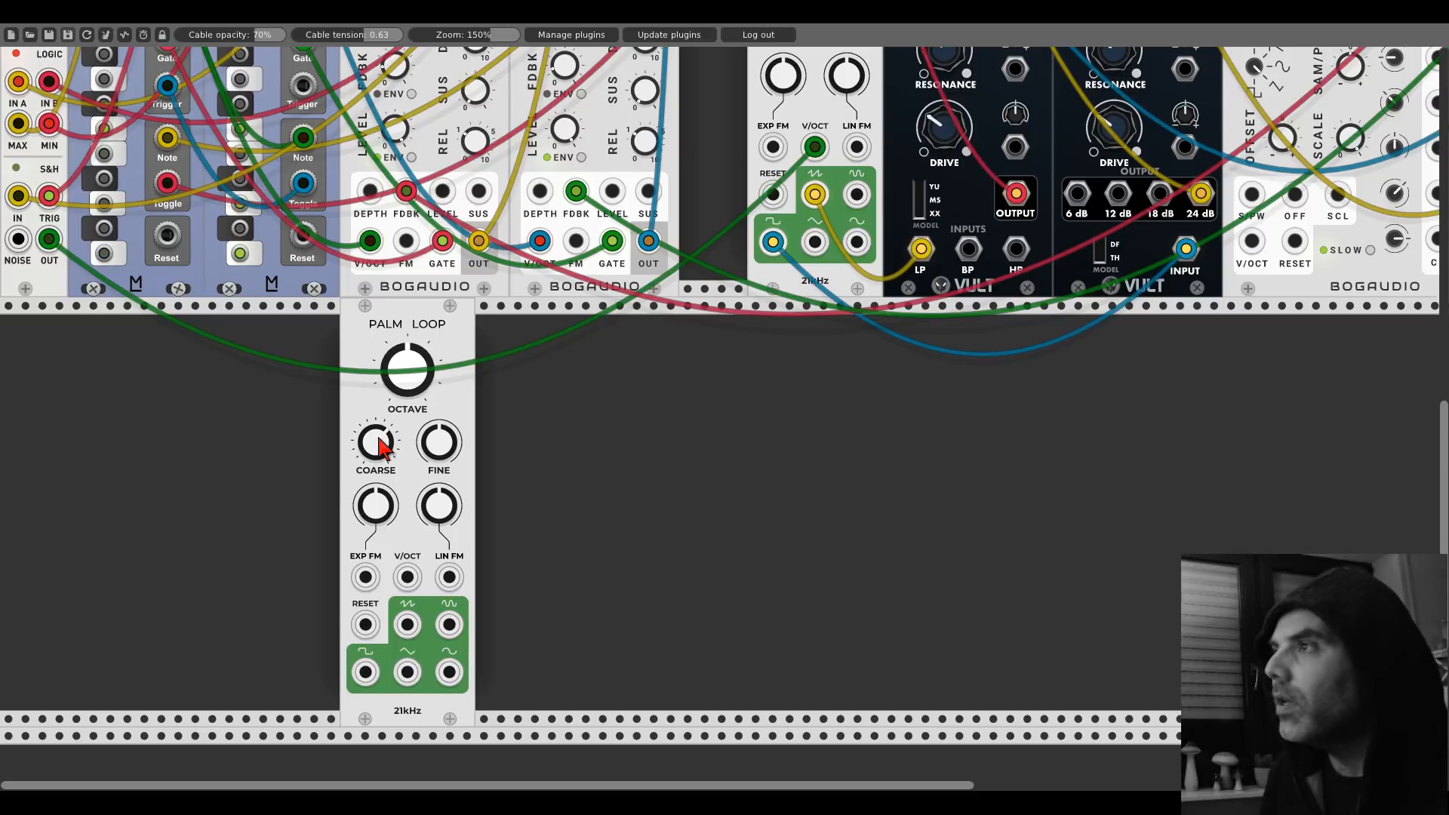
Step: Add a Fundamental VCA-1 and a Befaco Rampage directly after the second Palm Loop
right_click(520, 462)
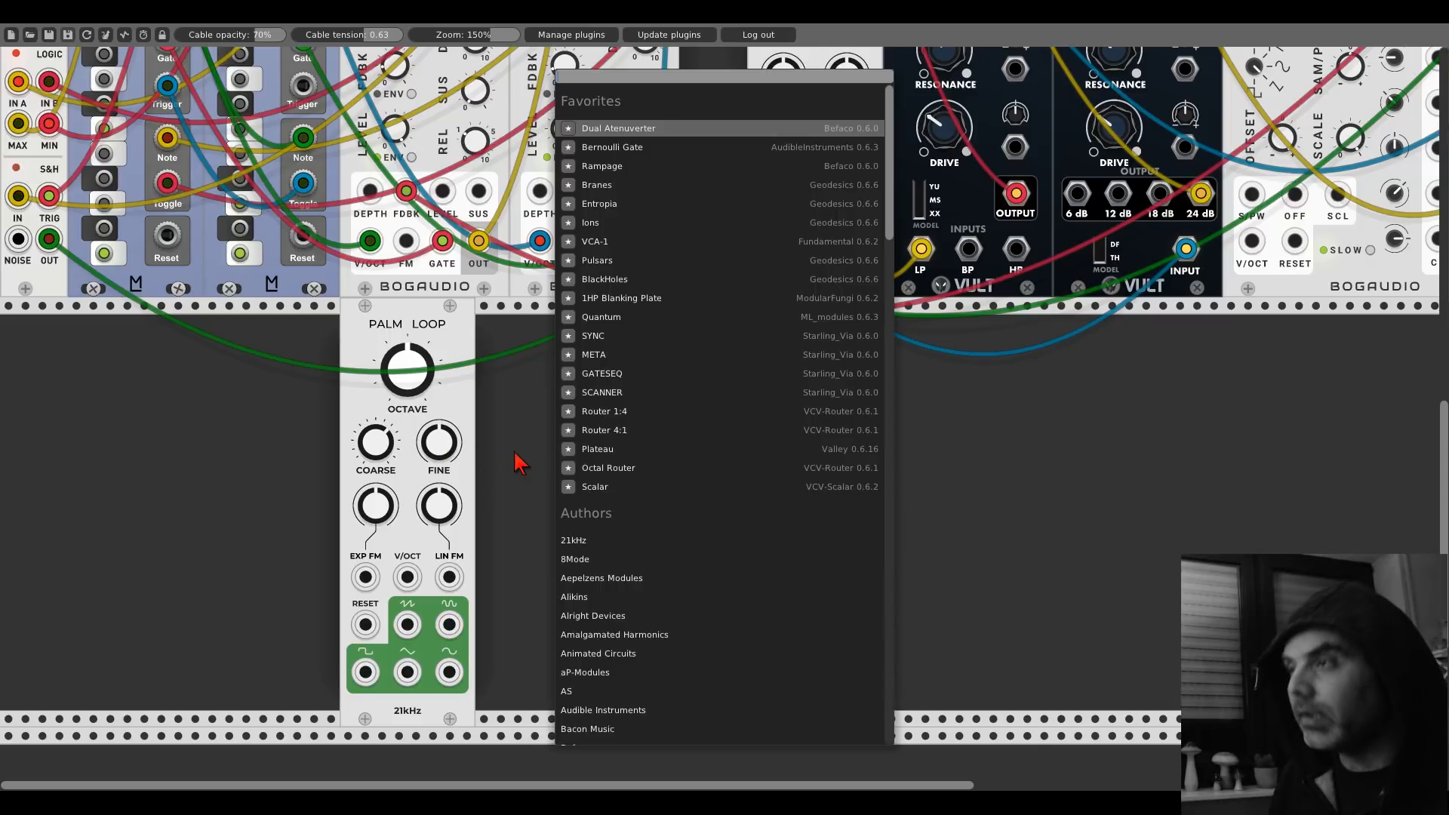
left_click(599, 242)
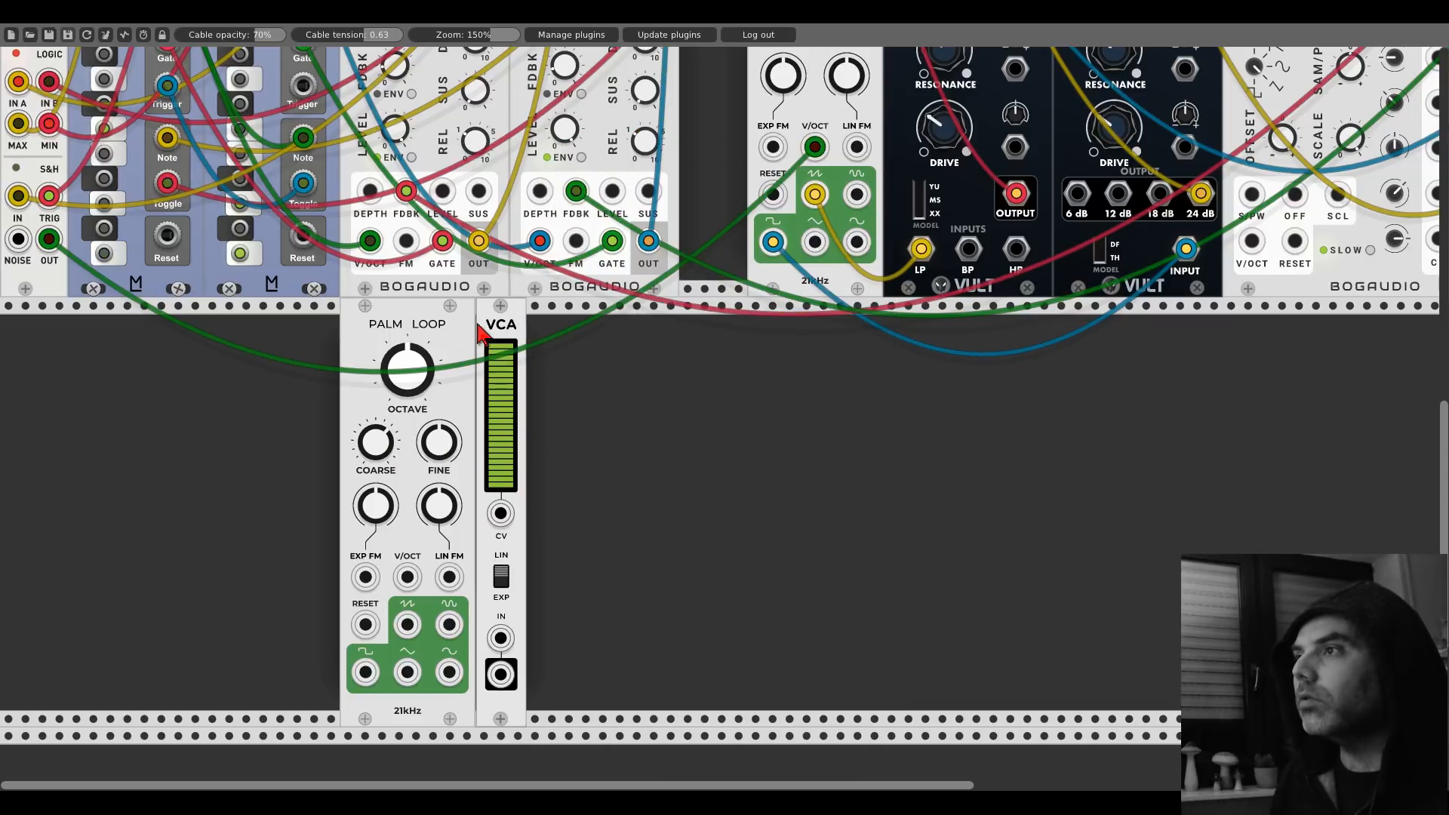
right_click(608, 392)
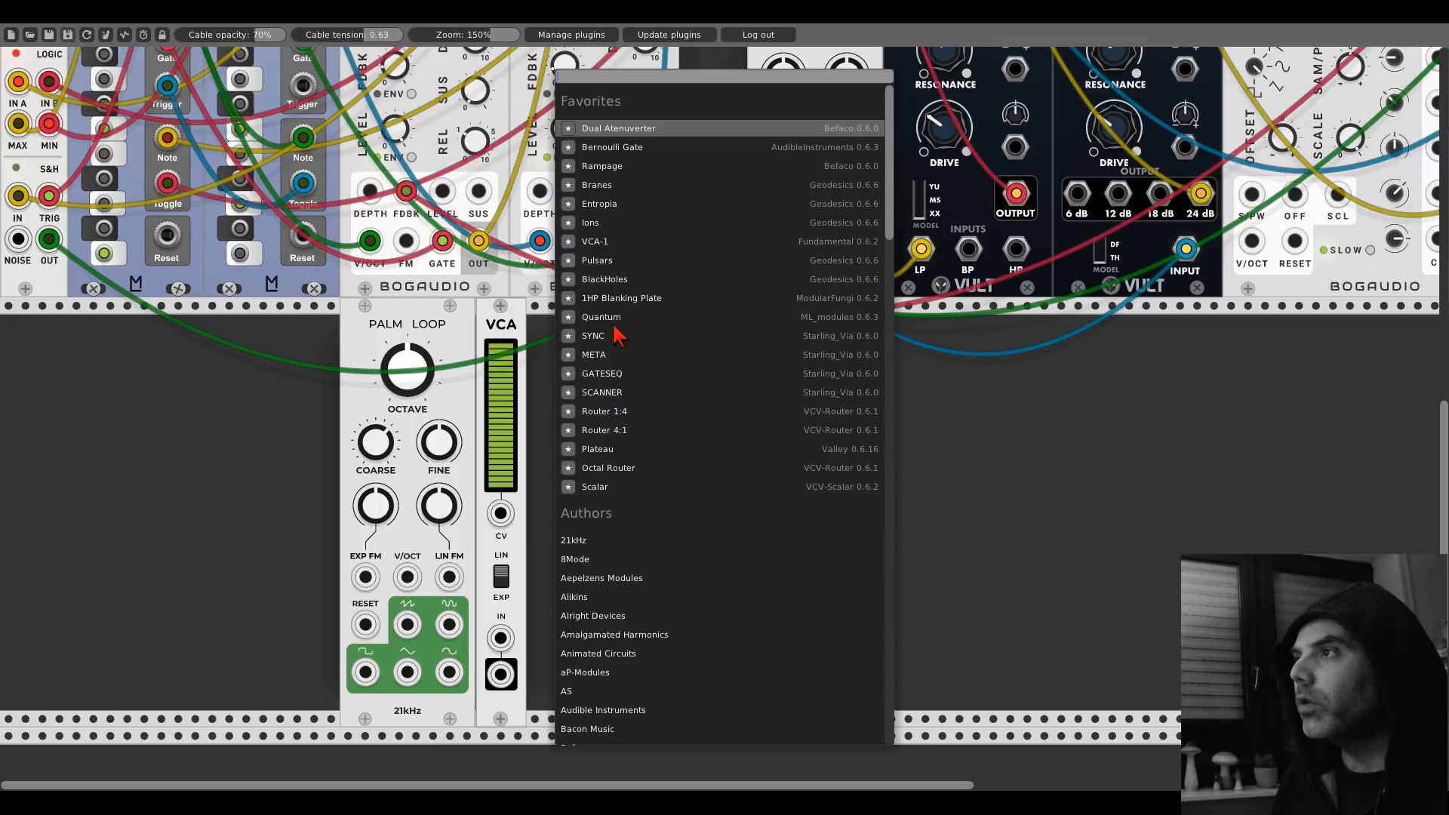
left_click(626, 167)
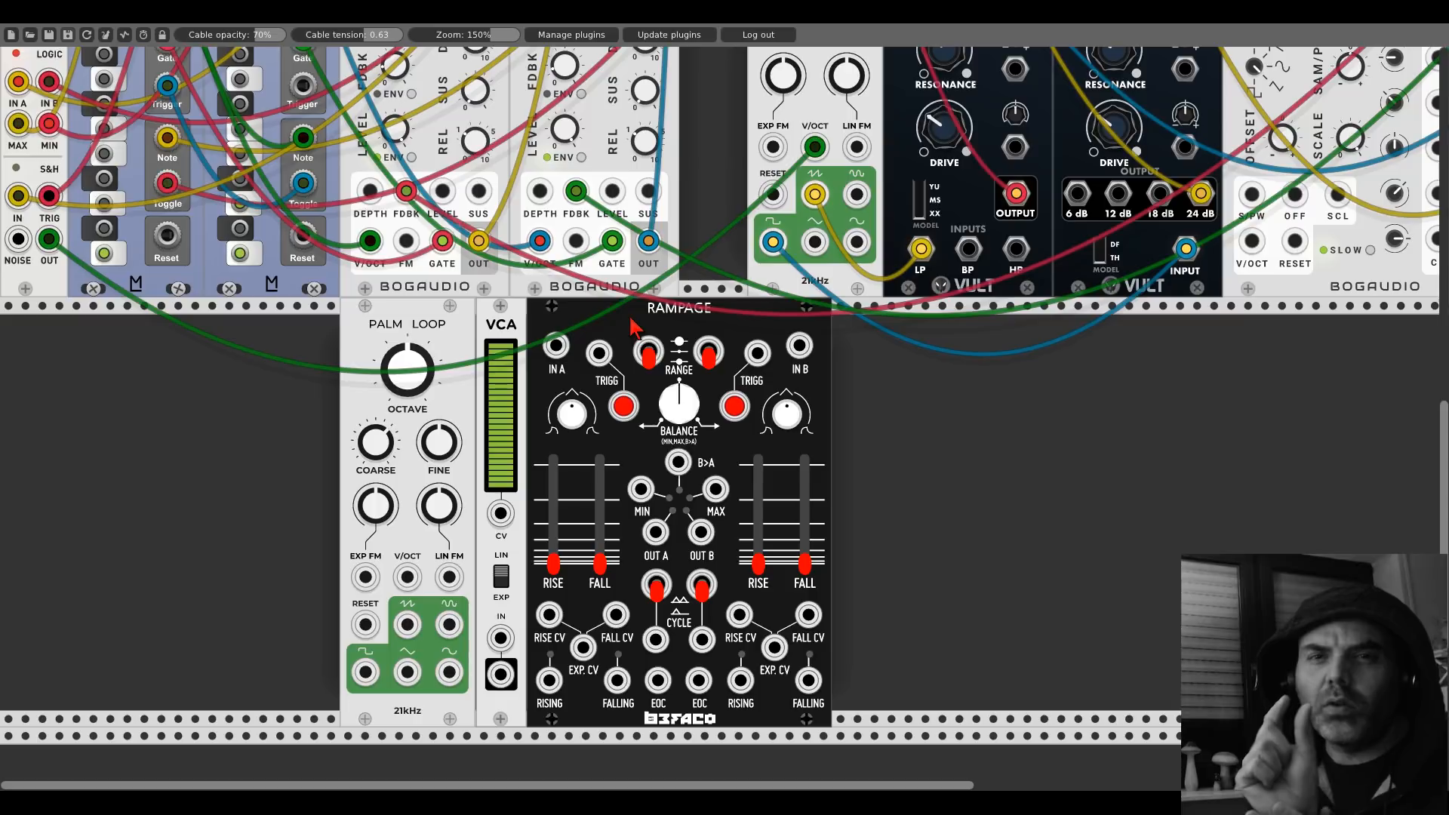
Step: Add a Bogaudio LLFO in the row beneath 8FO and duplicate it until six stand side by side
double_click(240, 478)
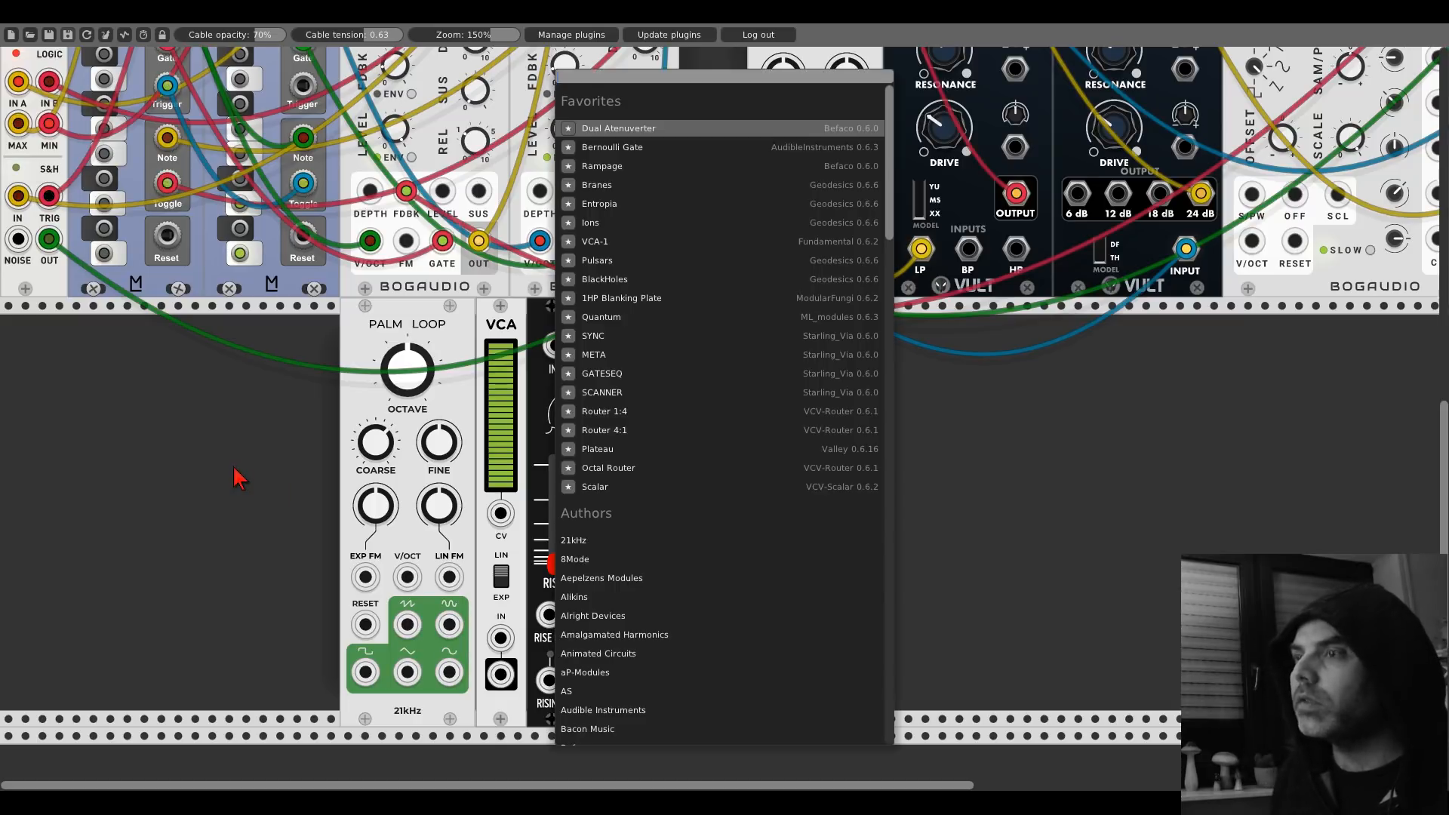
type("llfo")
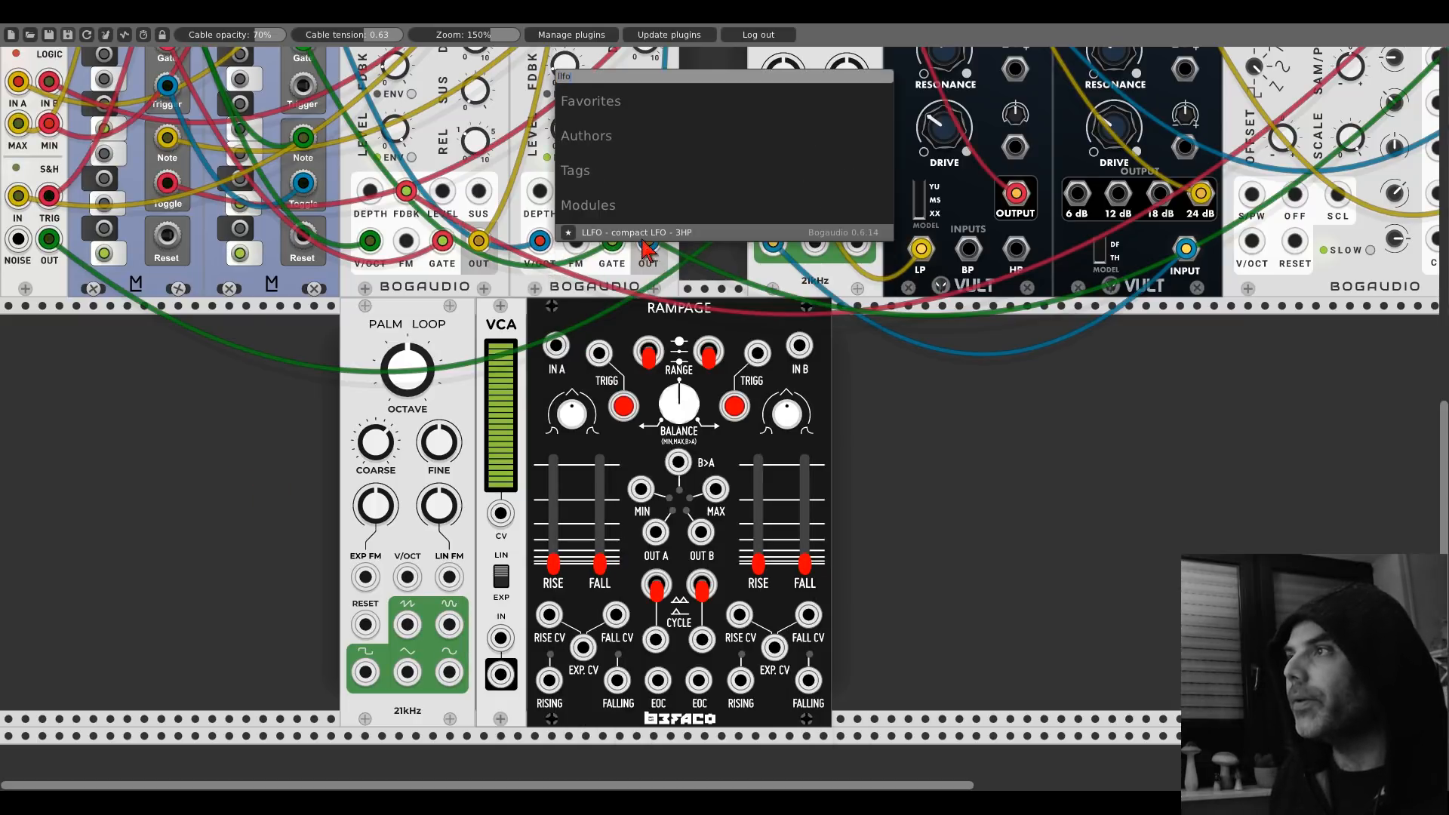
key("Return")
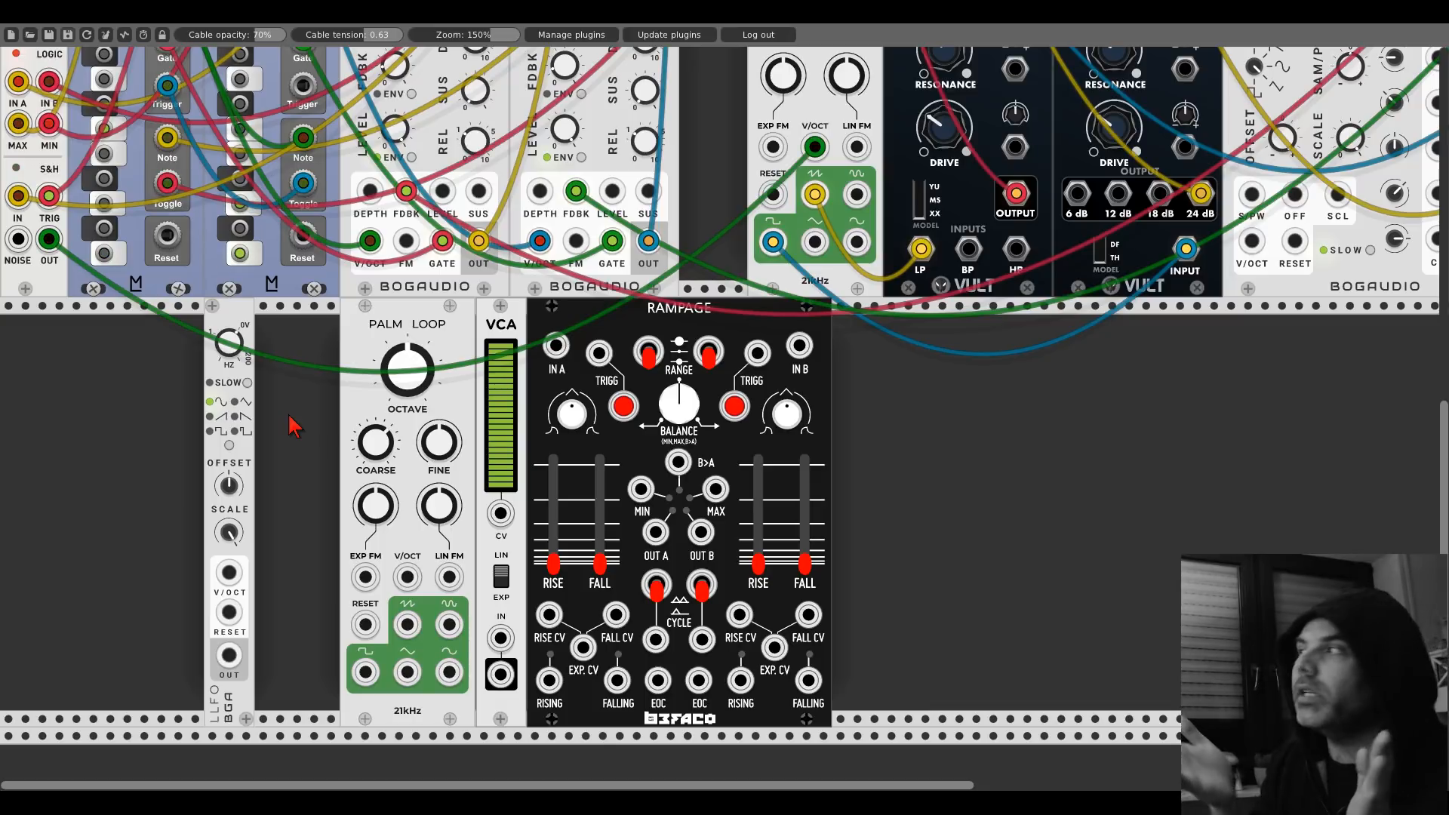
left_click_drag(242, 332, 617, 404)
left_click_drag(675, 359, 707, 356)
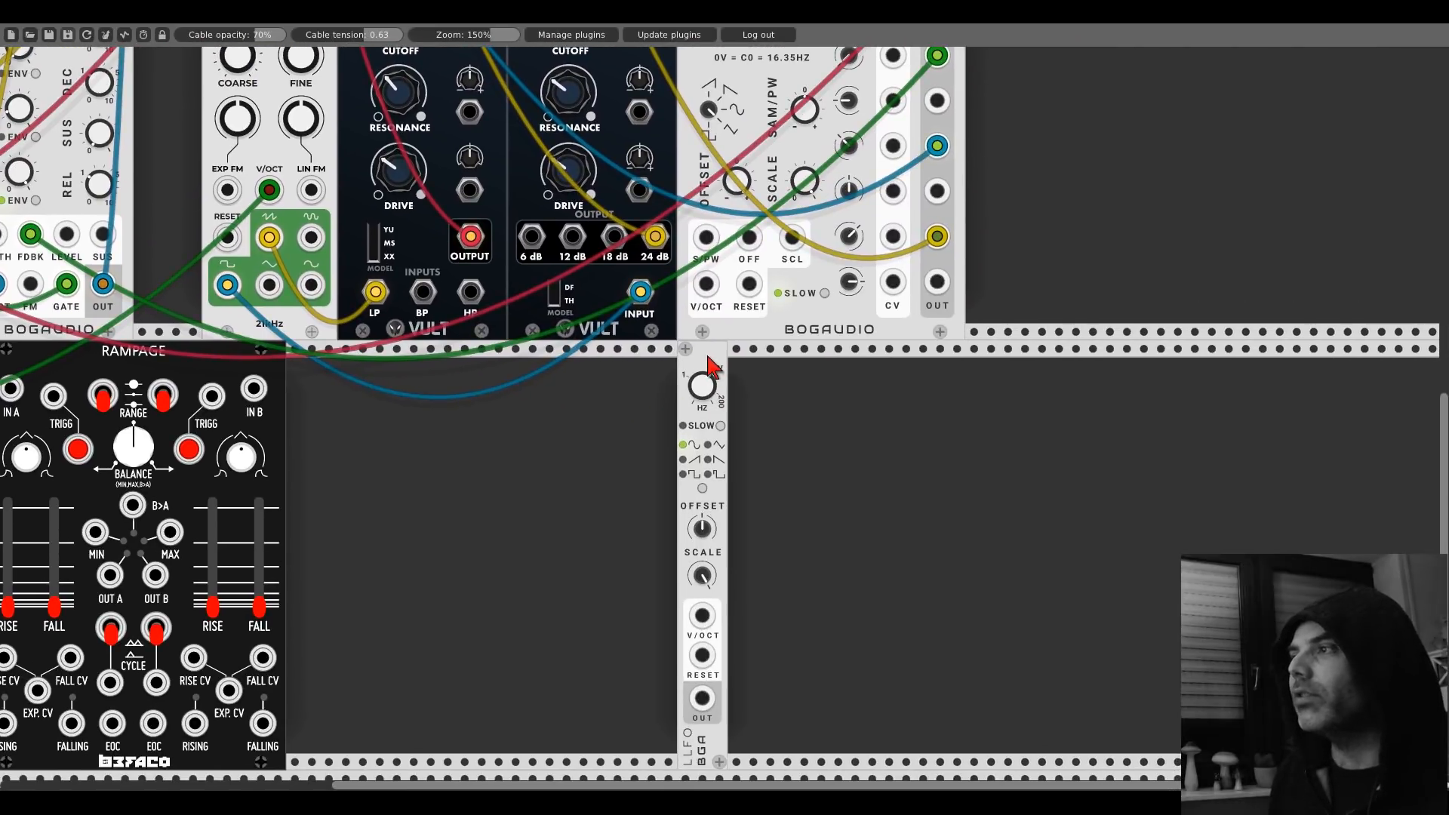
key("ctrl+d")
key("ctrl+d")
key("ctrl+d")
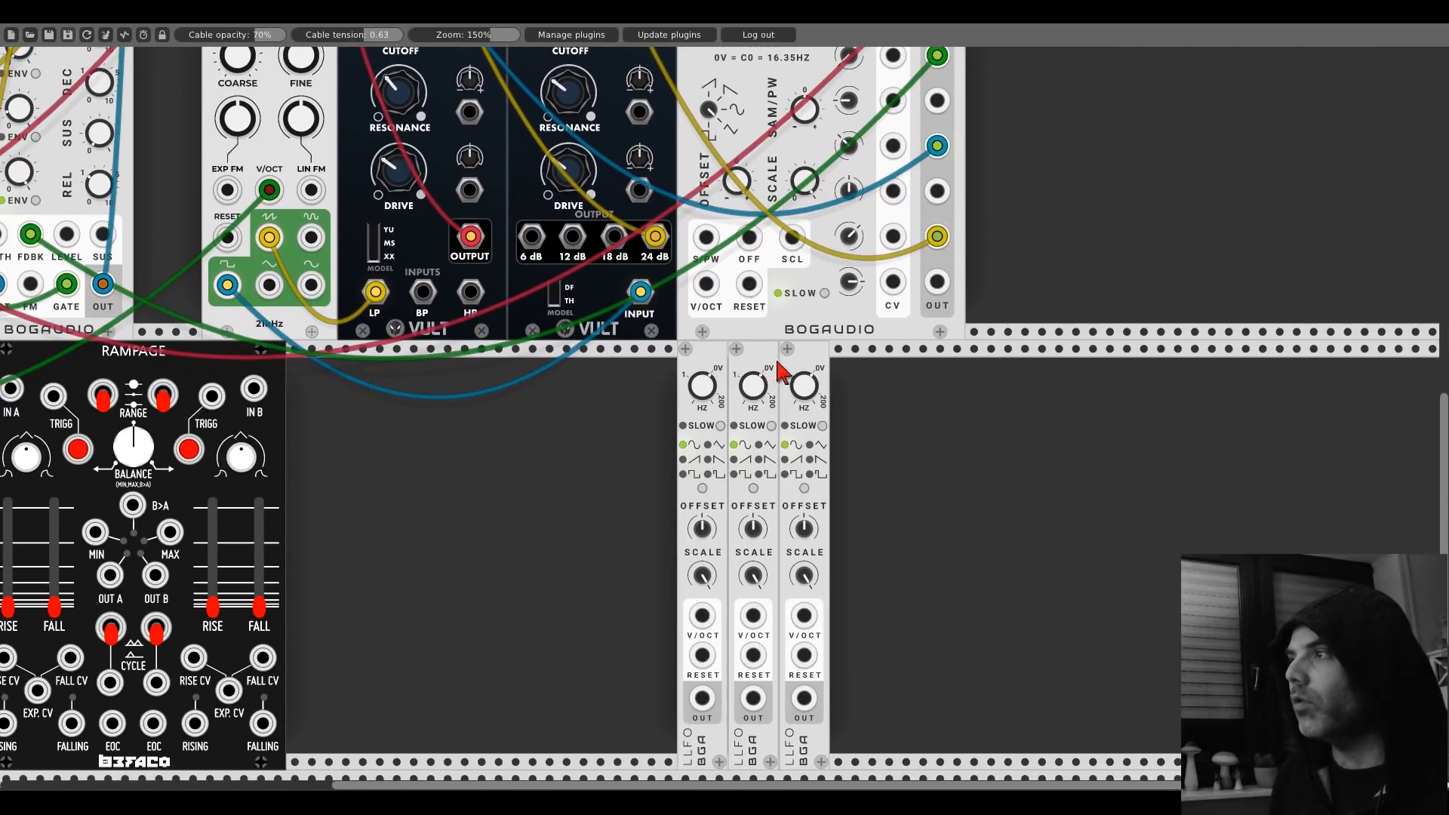
key("ctrl+d")
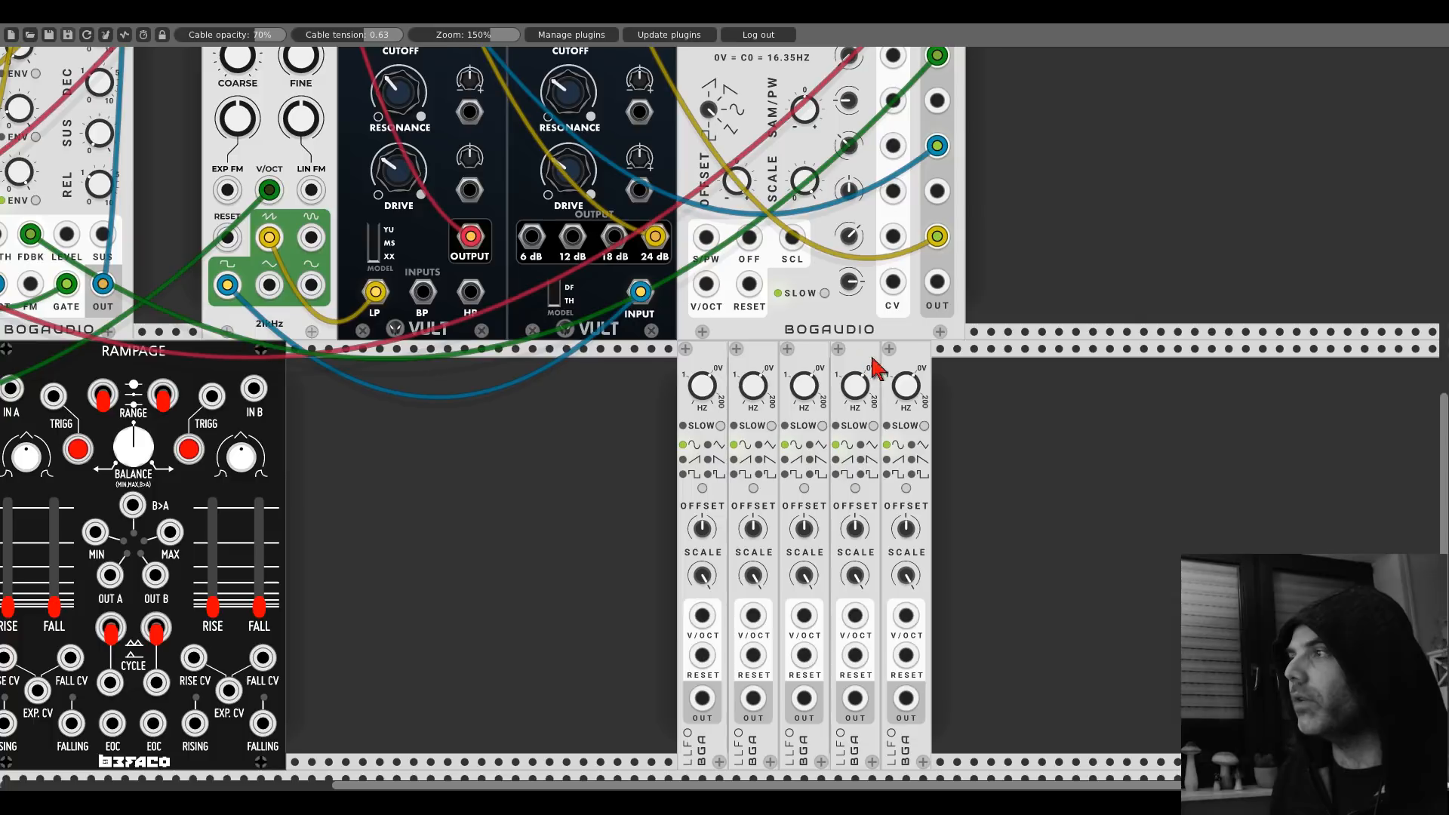
key("ctrl+d")
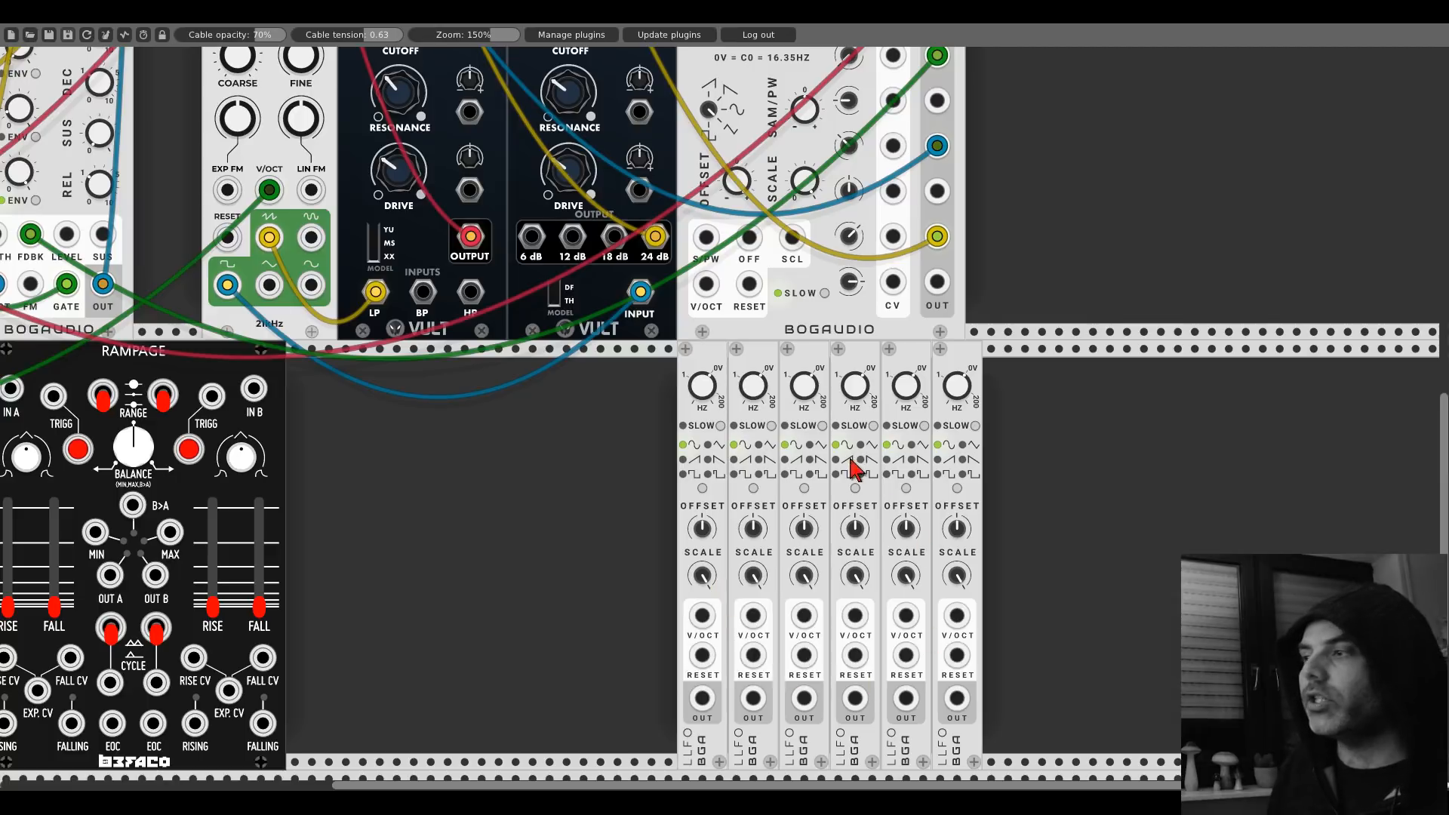
Step: Delete all six LLFO modules beneath 8FO
right_click(716, 356)
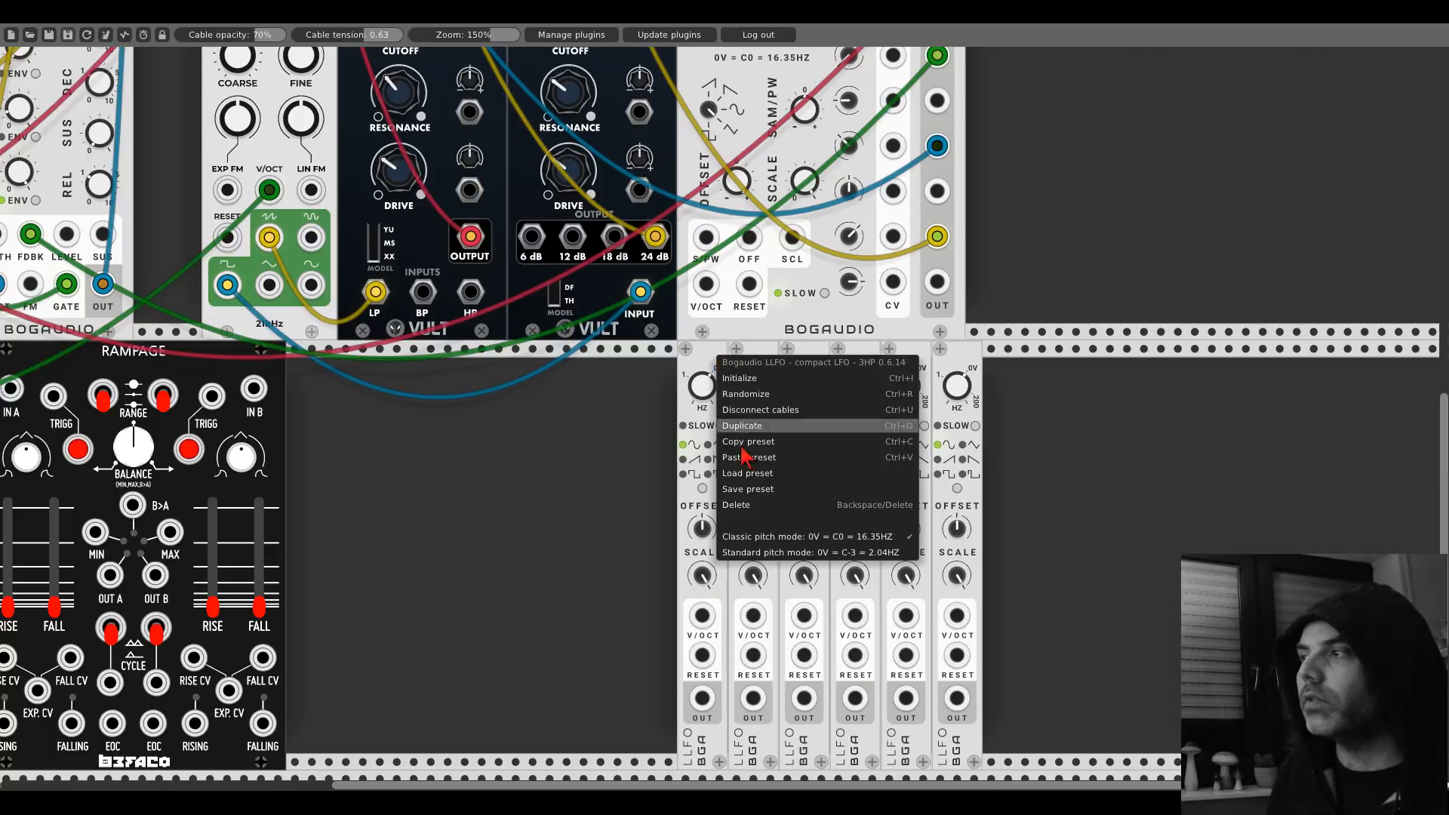
left_click(753, 513)
right_click(751, 351)
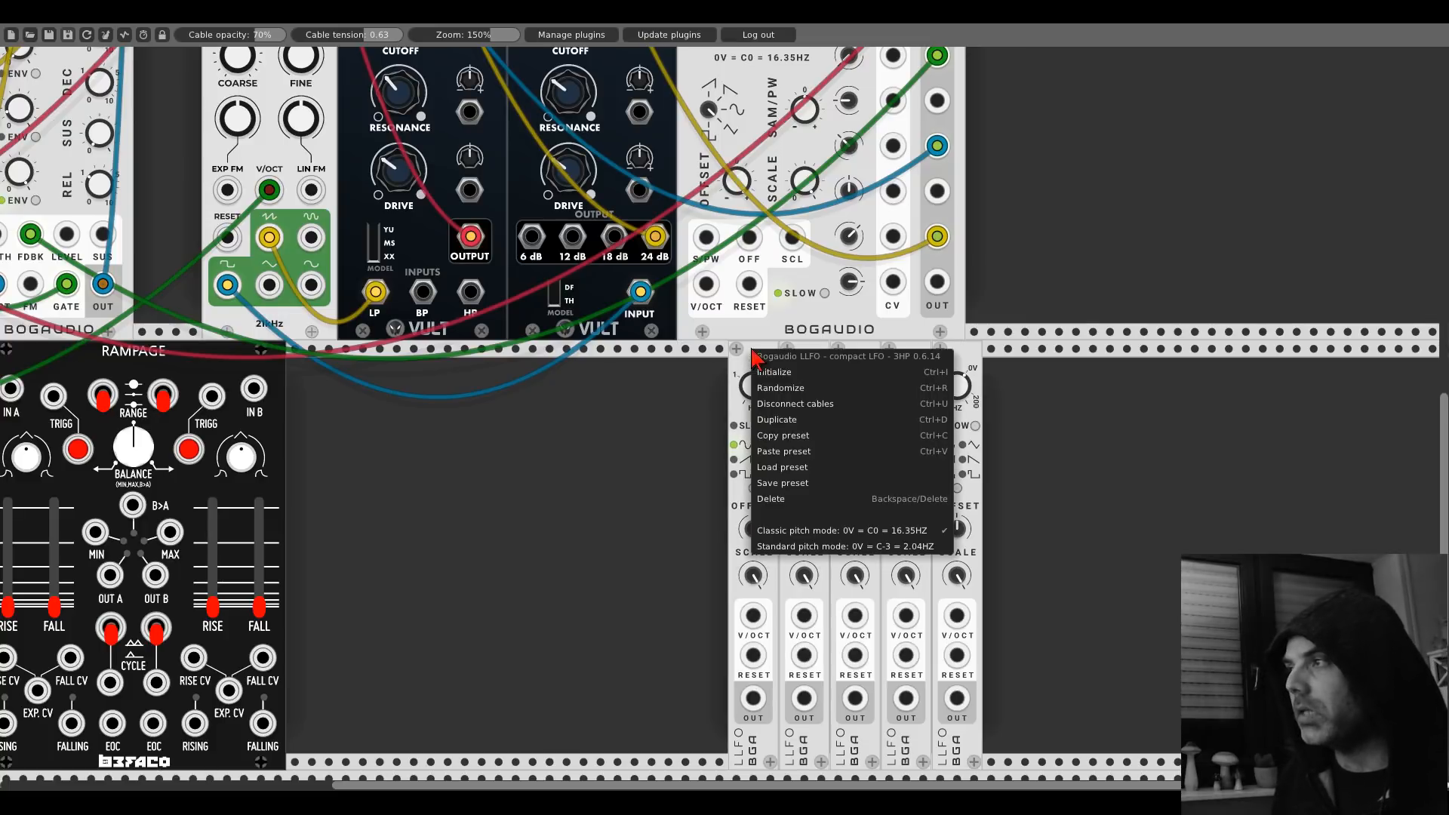
left_click(785, 501)
right_click(788, 361)
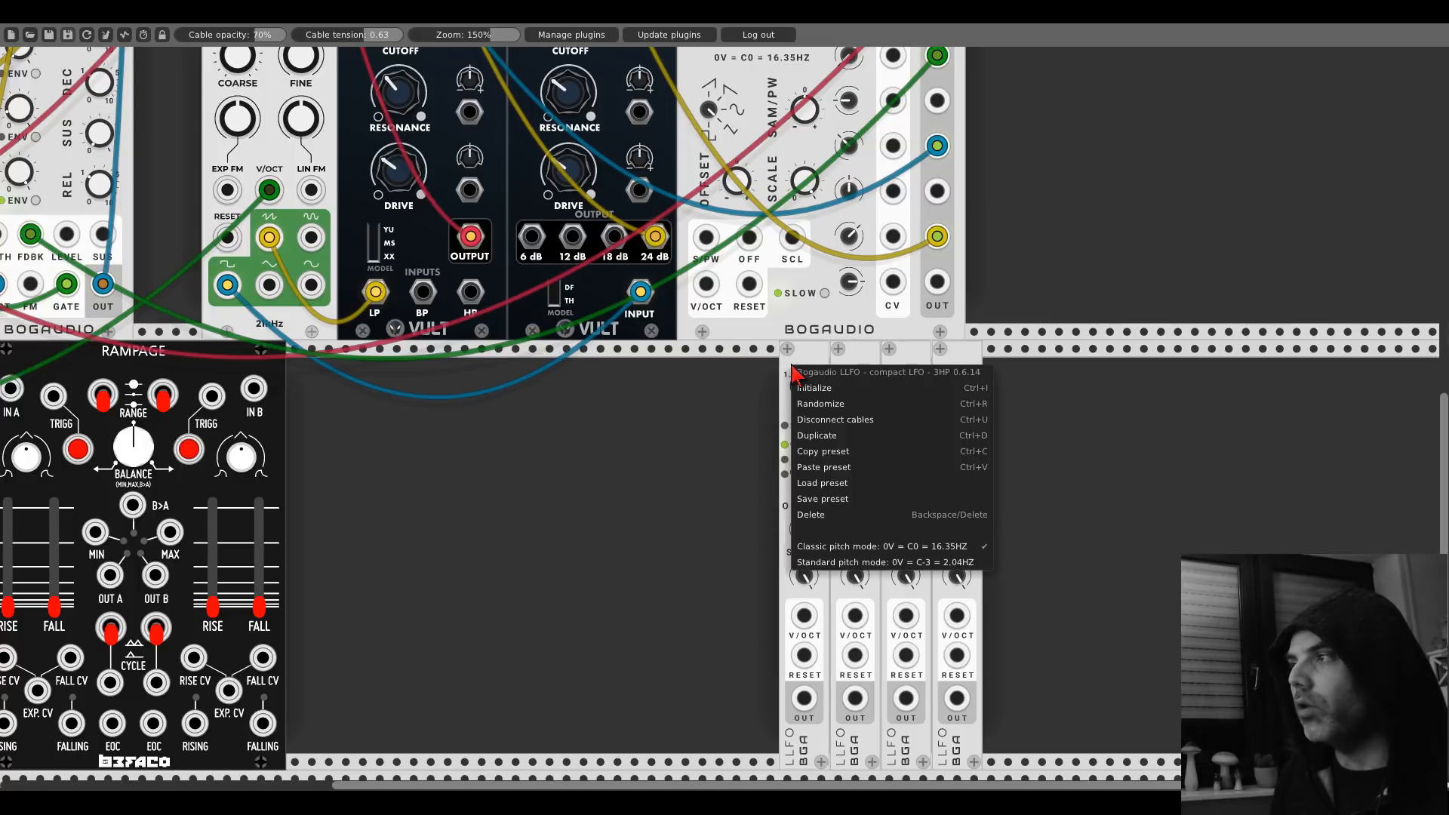
left_click(823, 510)
right_click(850, 368)
left_click(875, 505)
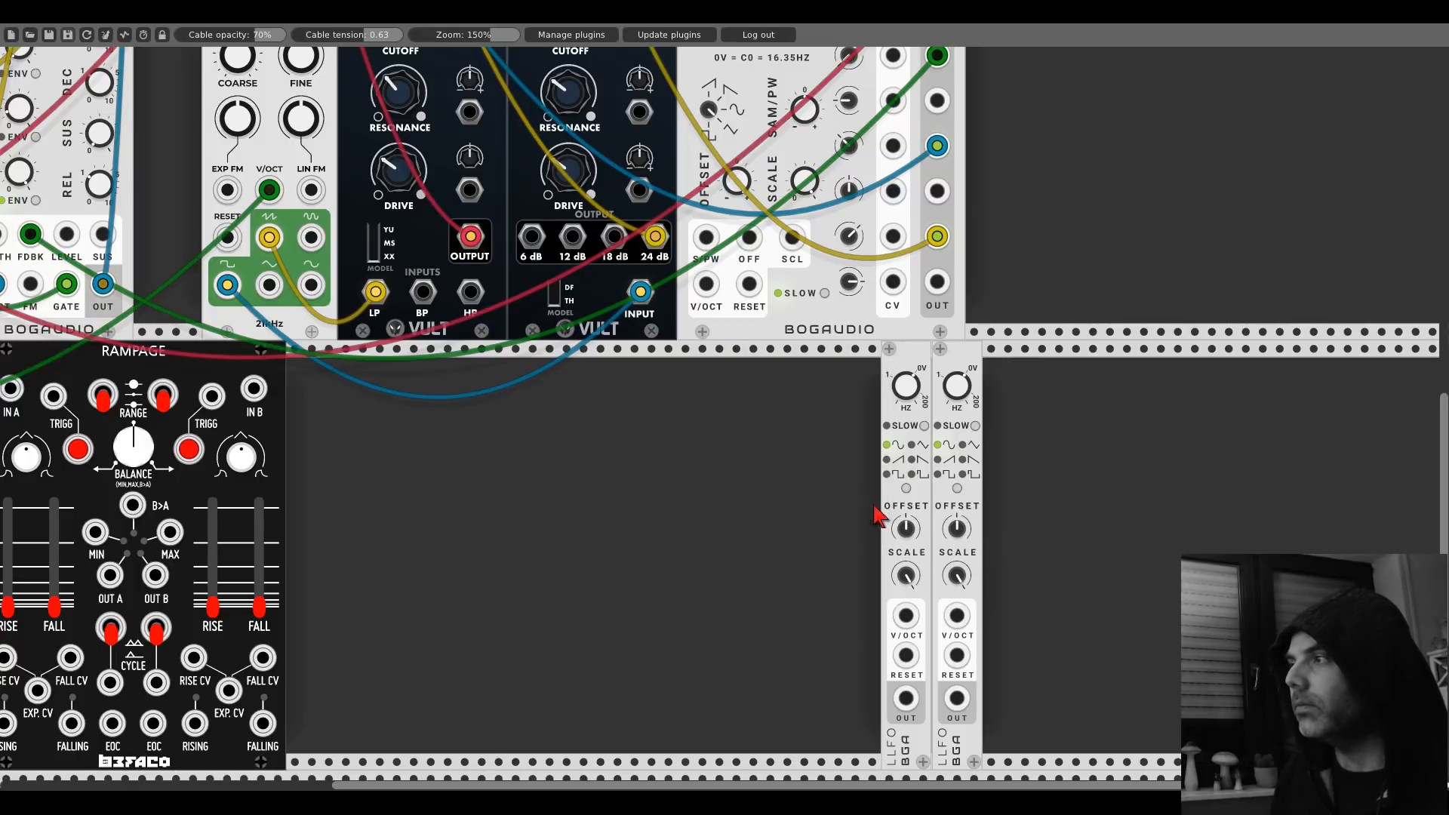
right_click(892, 363)
left_click(913, 513)
right_click(943, 360)
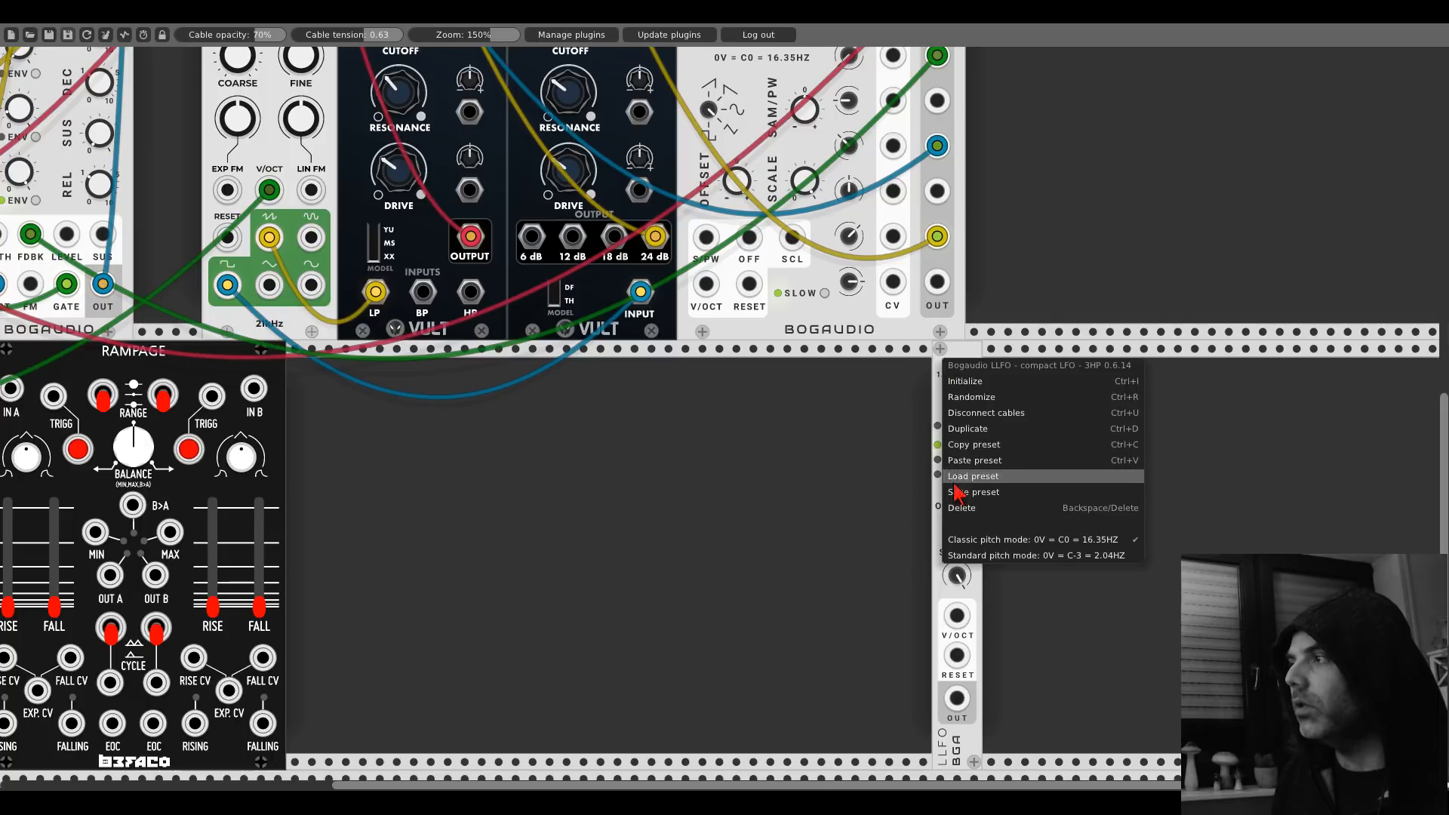
left_click(962, 505)
Step: Patch Rampage's OUT A into the VCA's CV input and delete the Palm Loop next to the VCA
left_click_drag(528, 530, 1064, 481)
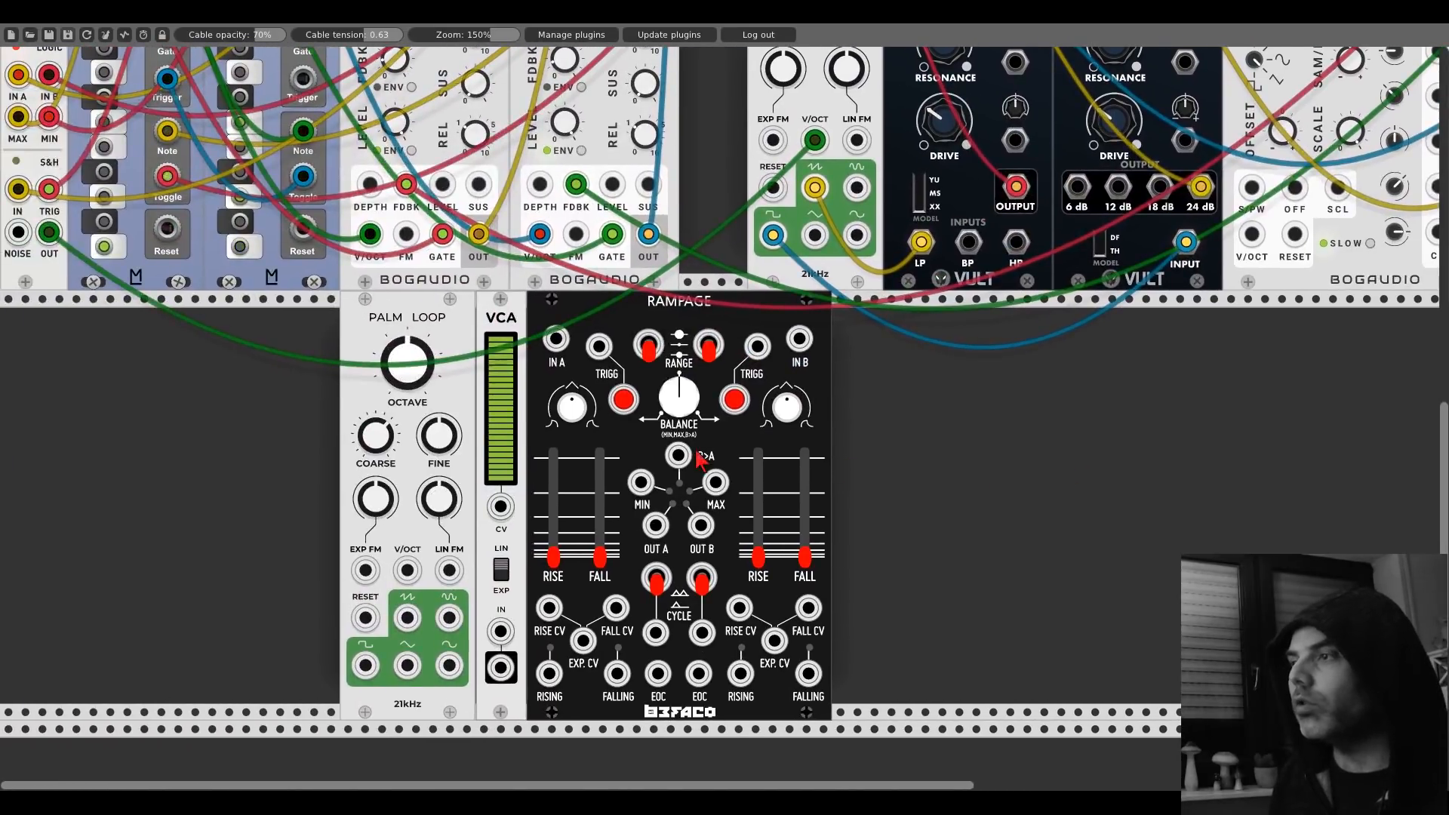
left_click_drag(654, 526, 500, 507)
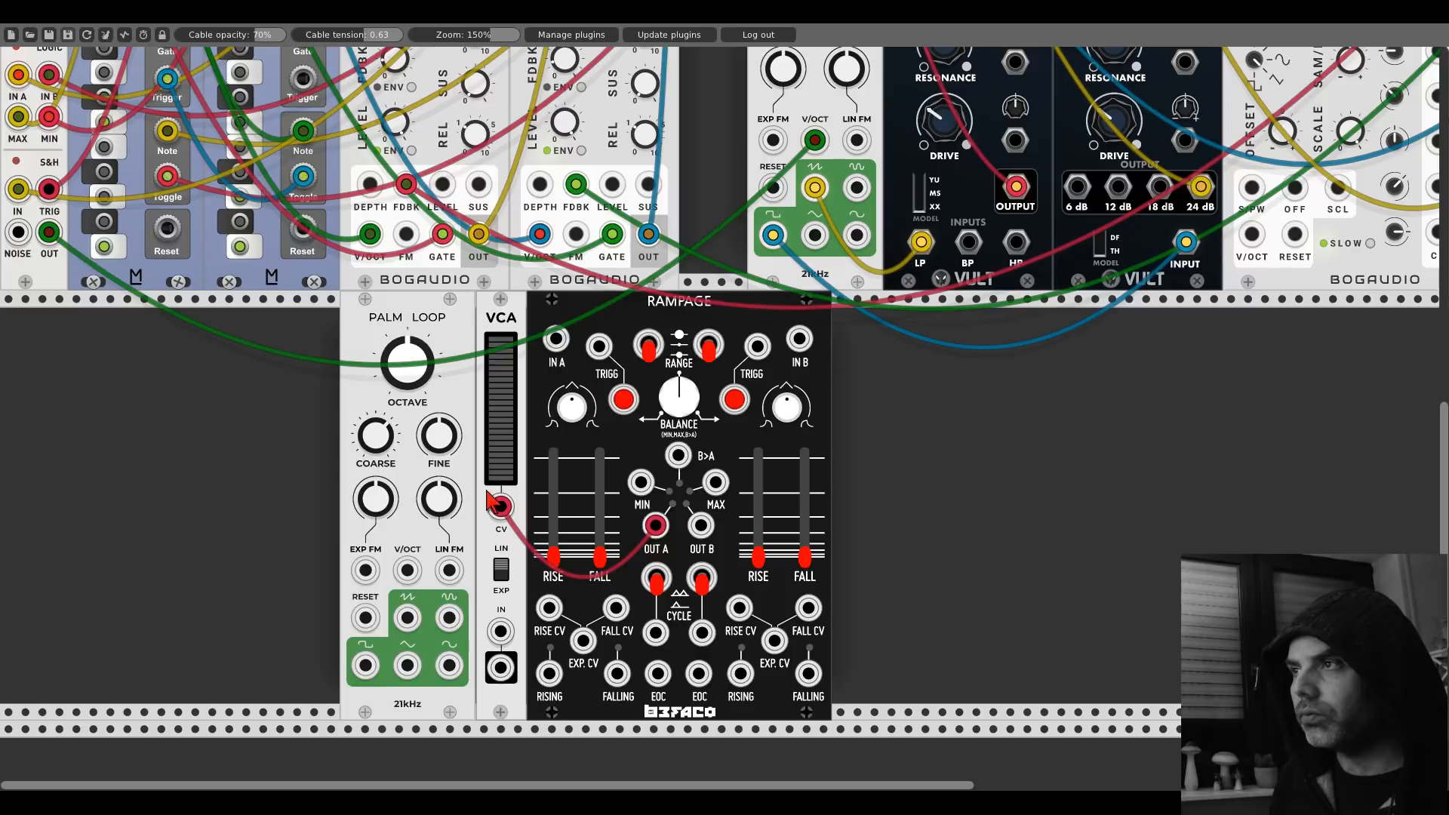
right_click(452, 360)
left_click(475, 510)
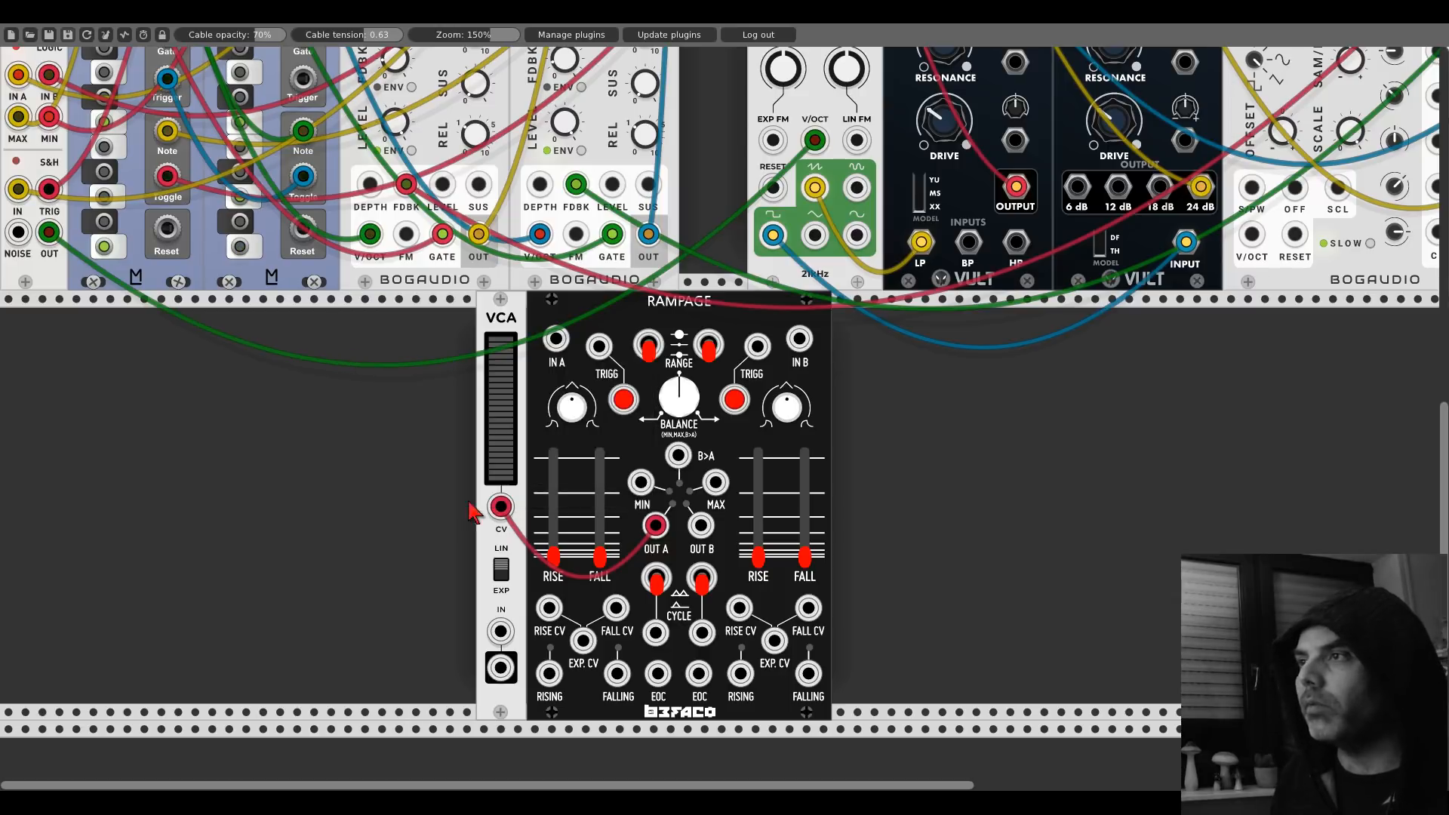
Step: Search the module browser for "func" and add the squinkylabs Functional VCO-1 in the free space before the VCA
right_click(405, 463)
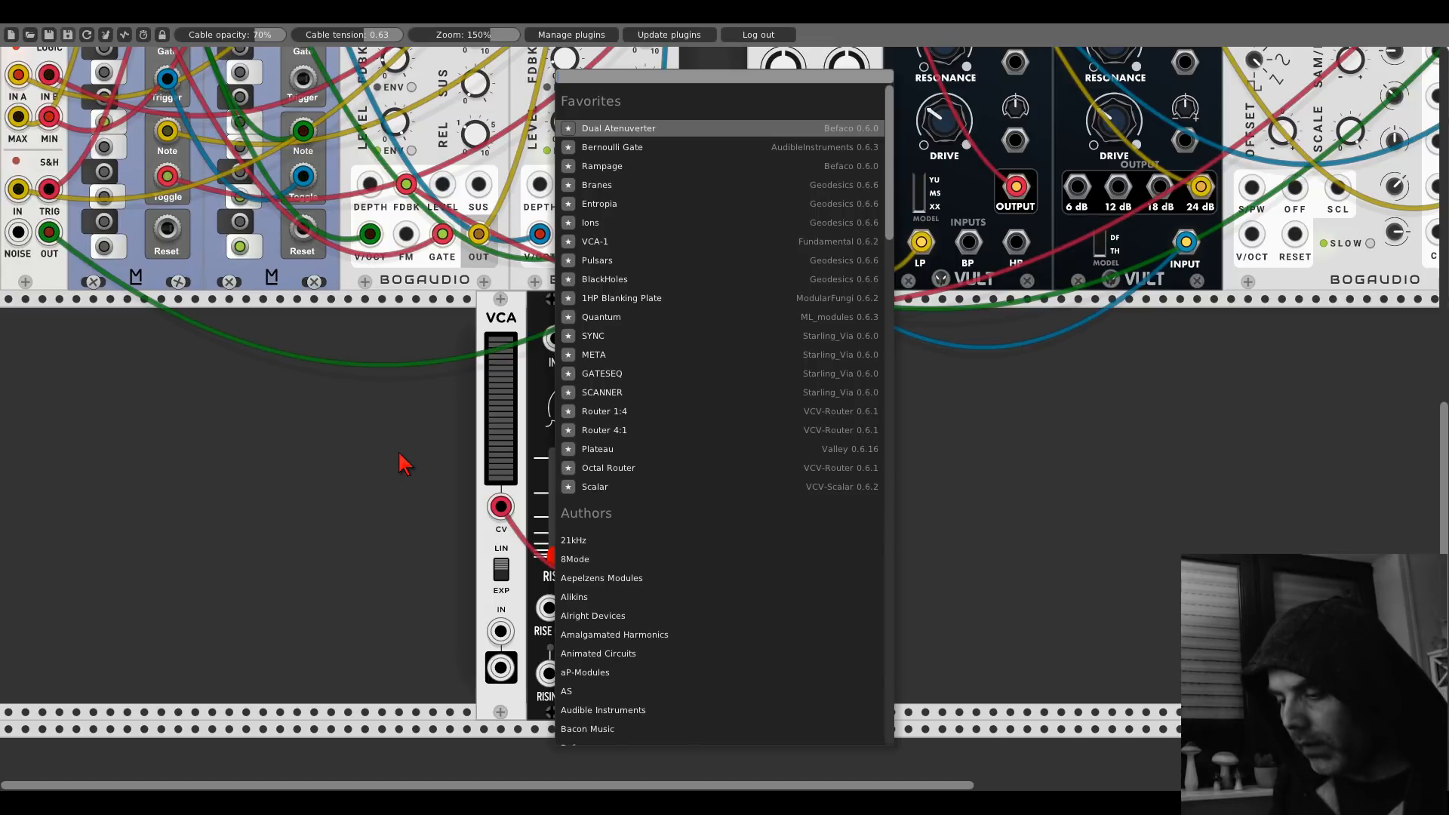
type("fucntion")
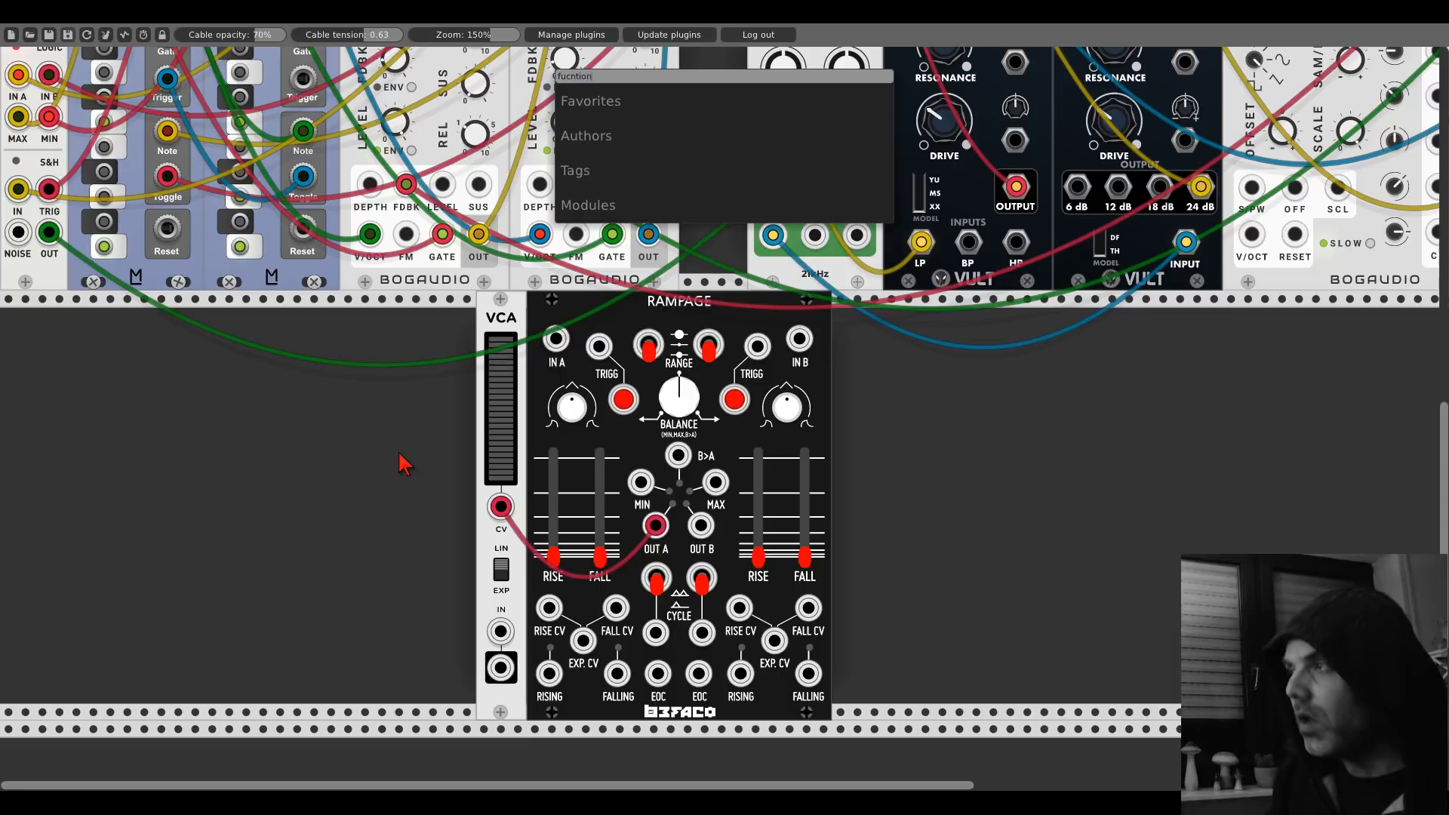
key("BackSpace")
key("BackSpace")
key("BackSpace")
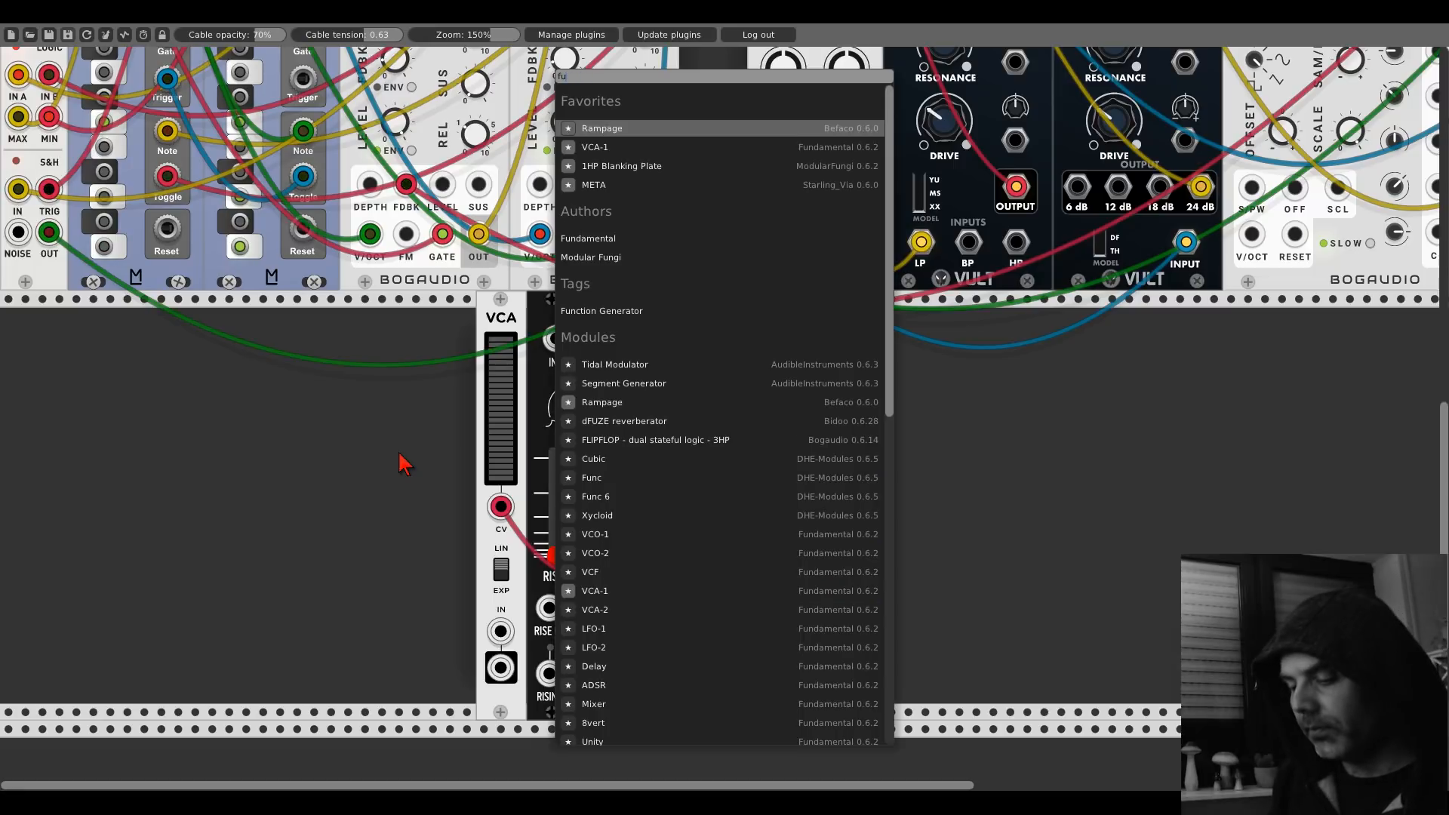
type("ncrt")
key("BackSpace")
key("BackSpace")
key("BackSpace")
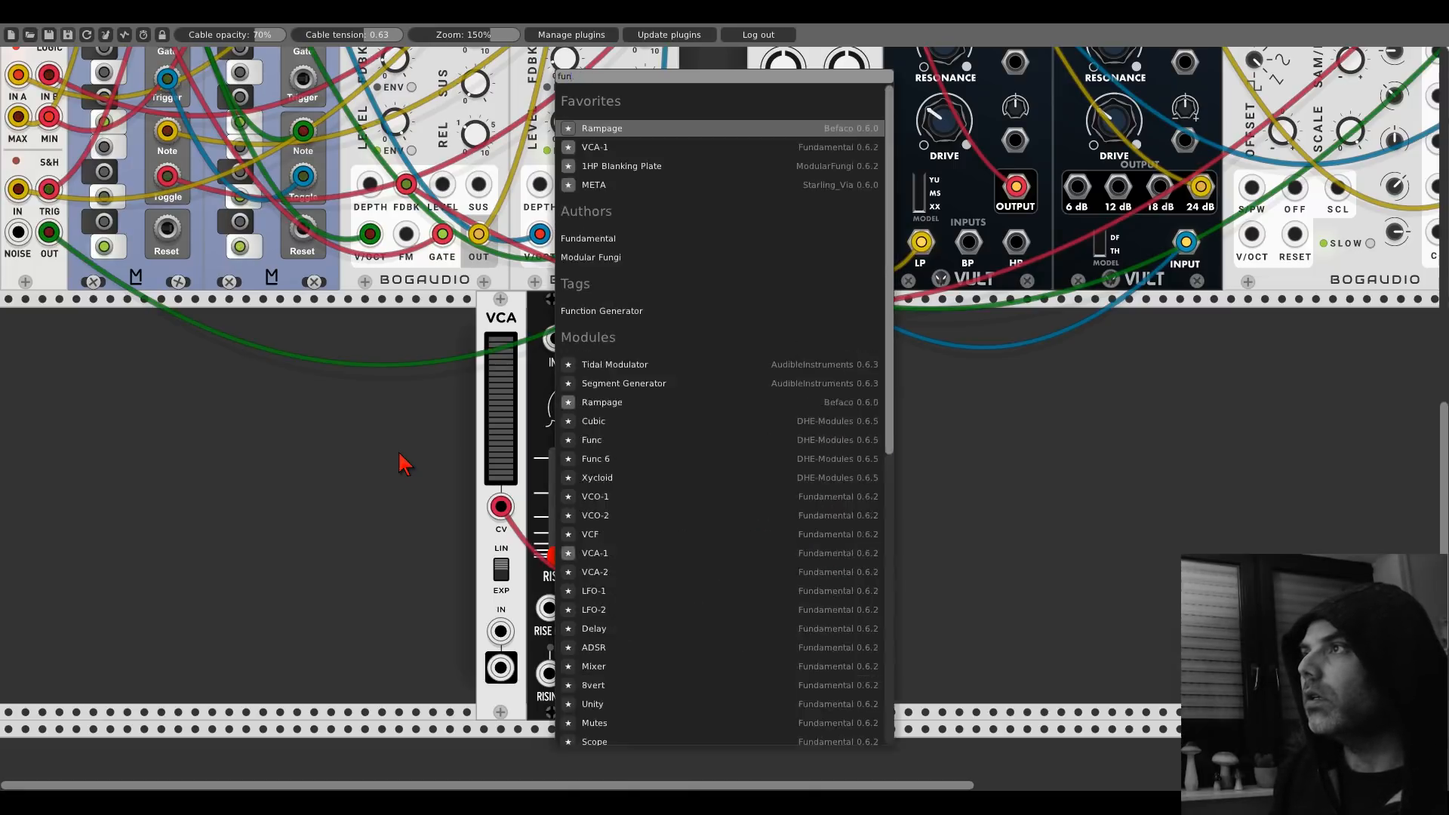
type("t")
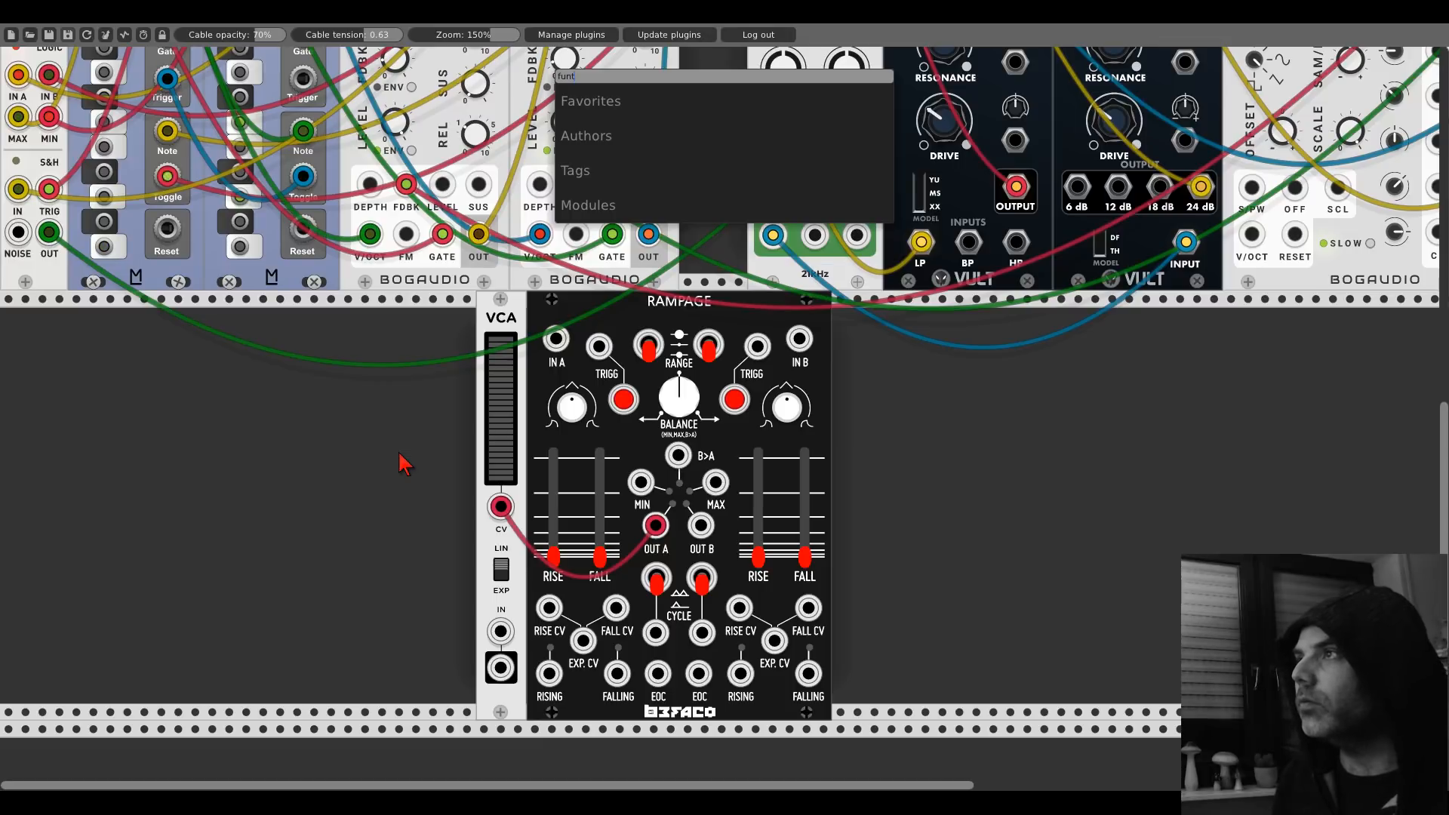
key("BackSpace")
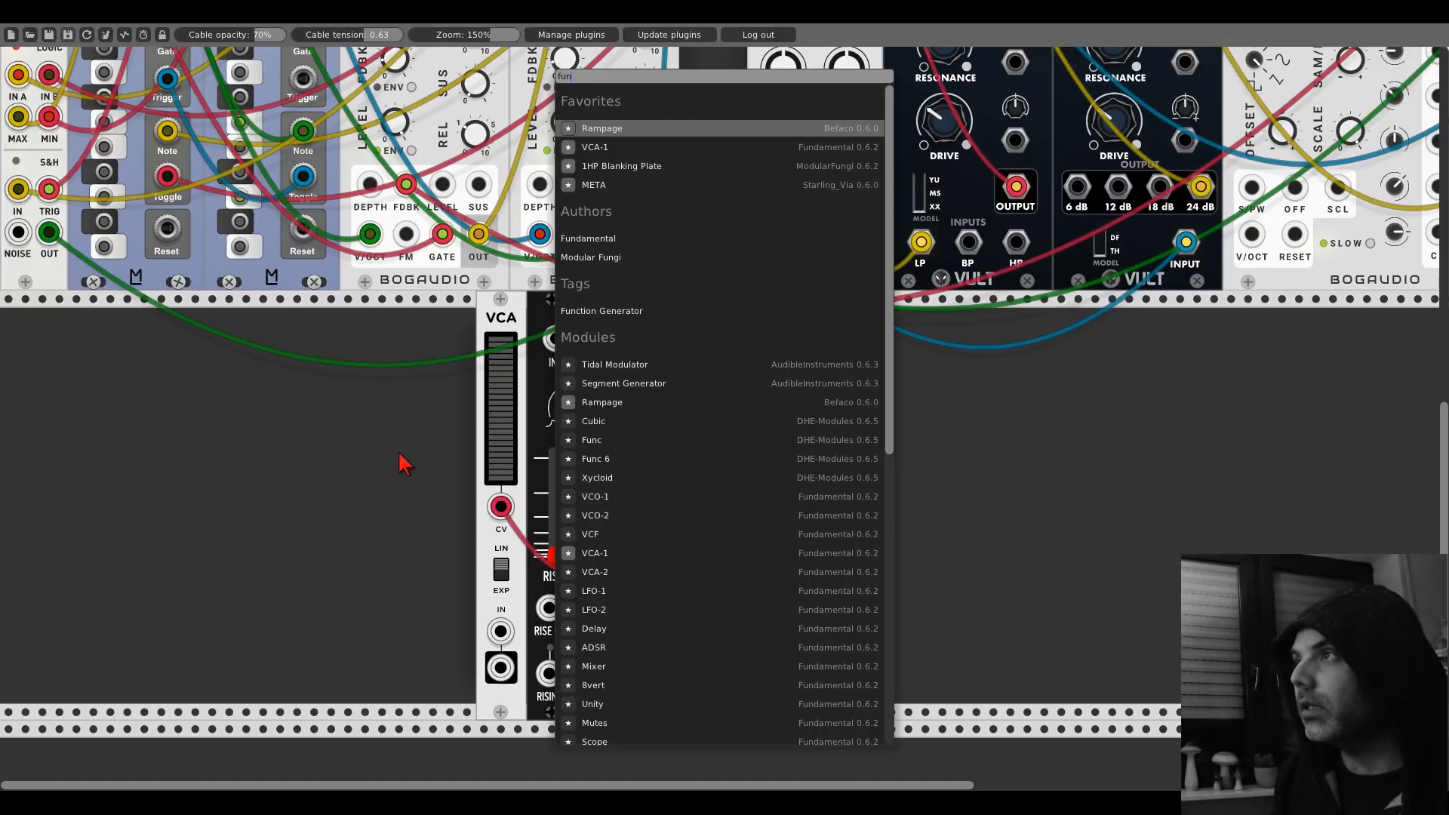
type("c")
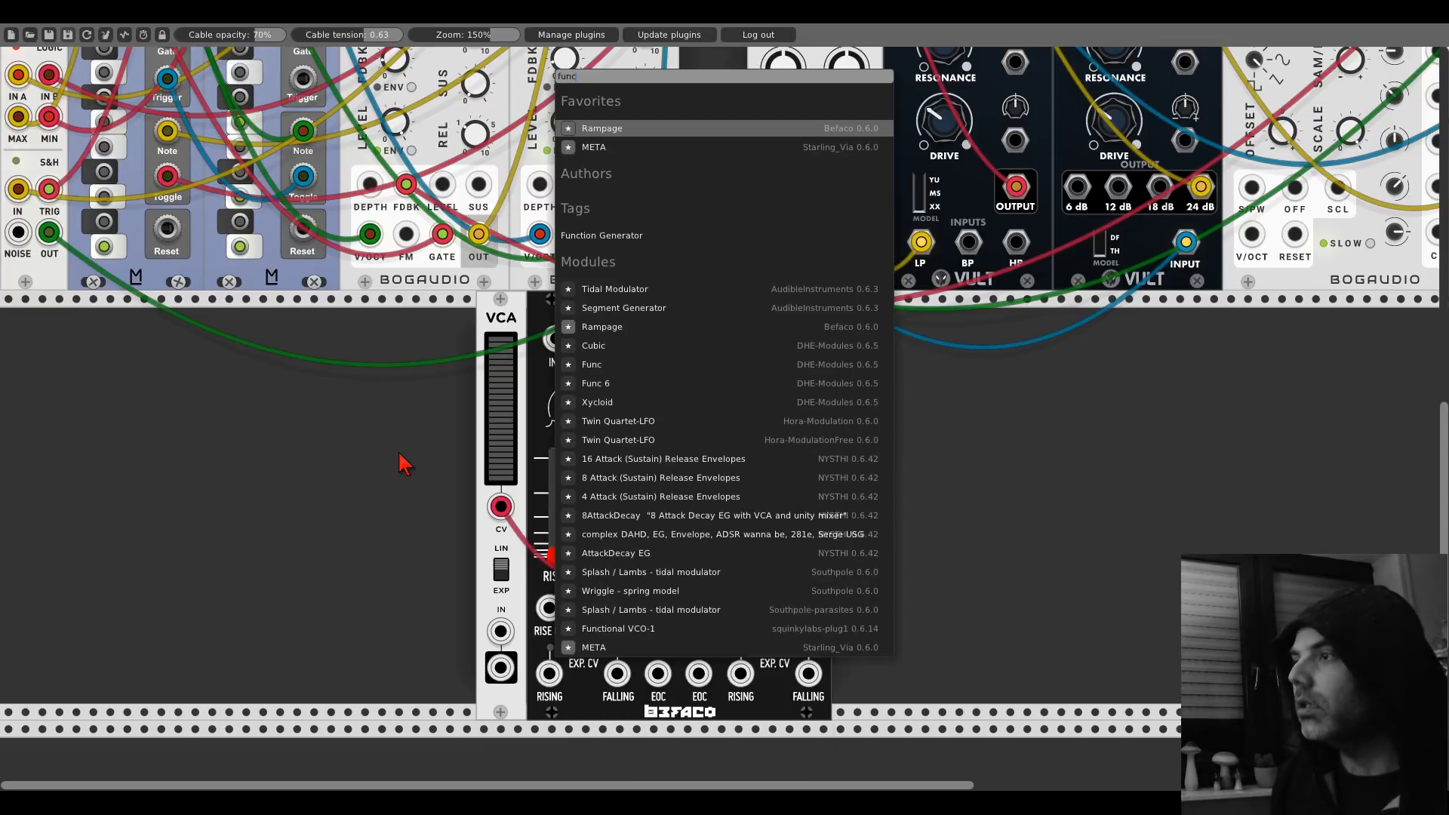
left_click(664, 629)
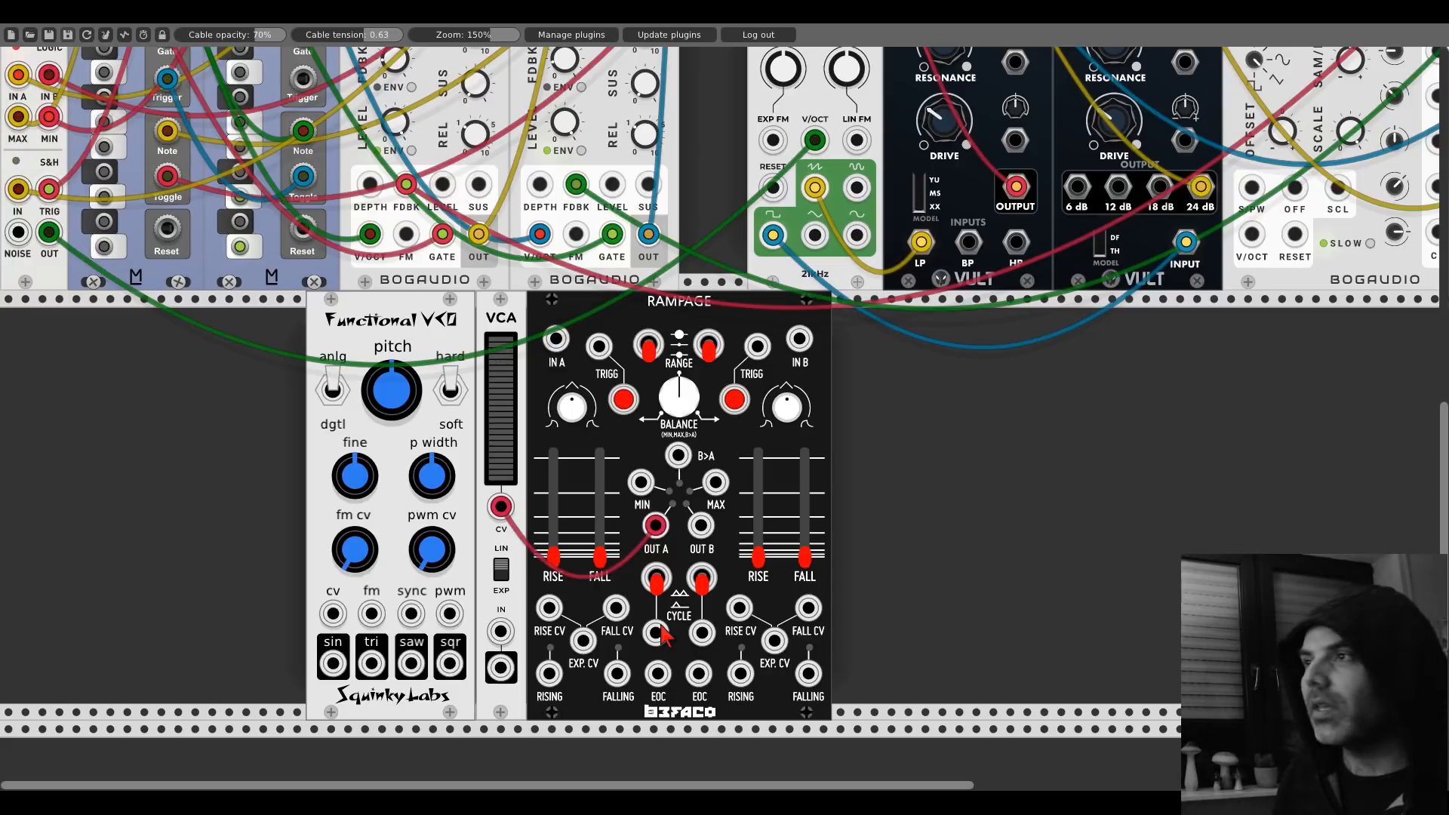
Step: Add Lindenberg Research's Westcoast Complex Shaper directly before the VCA, with the Functional VCO placed flush against its other side
left_click_drag(444, 341, 172, 341)
right_click(315, 441)
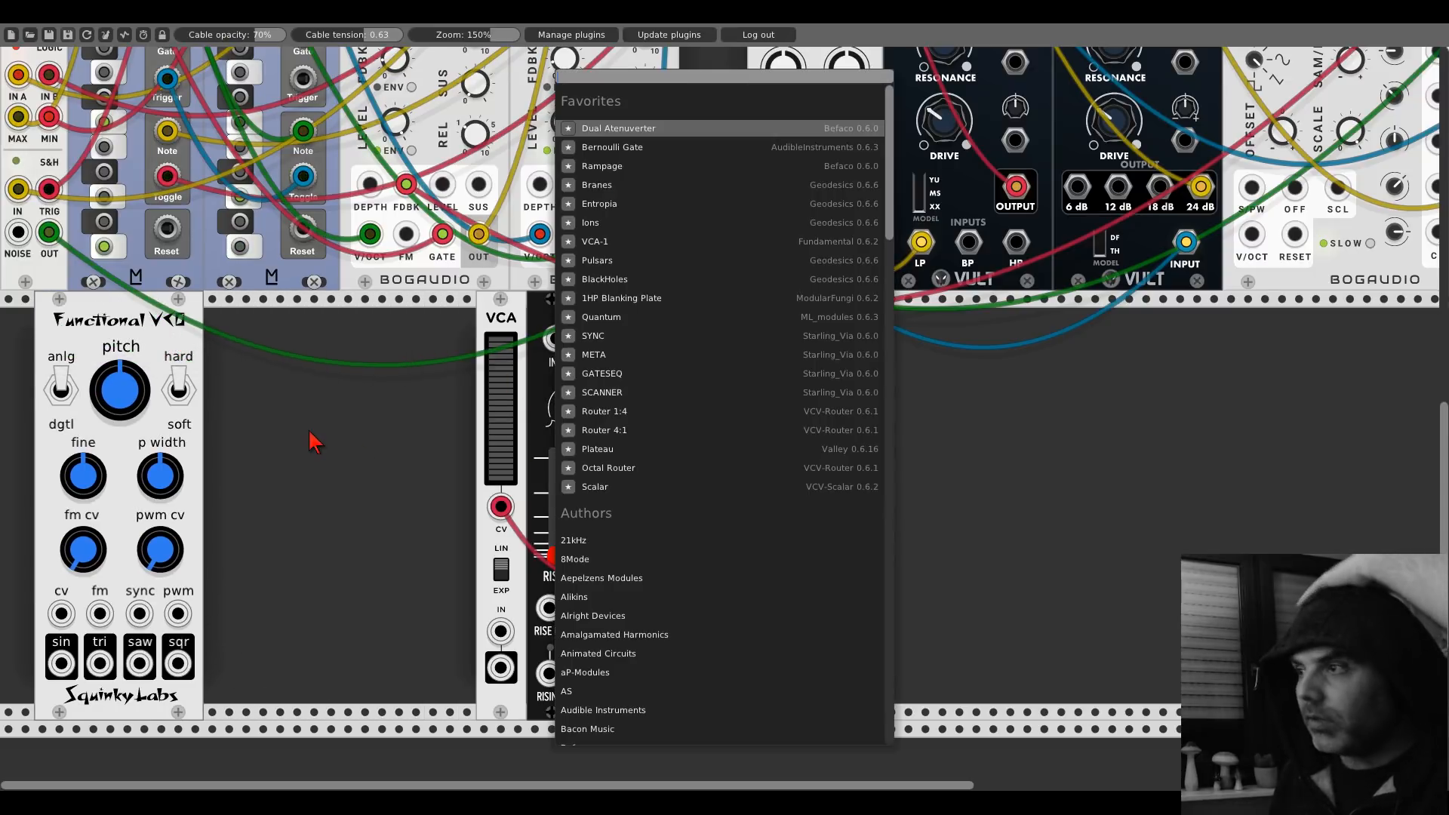
scroll(698, 475, "down", 5)
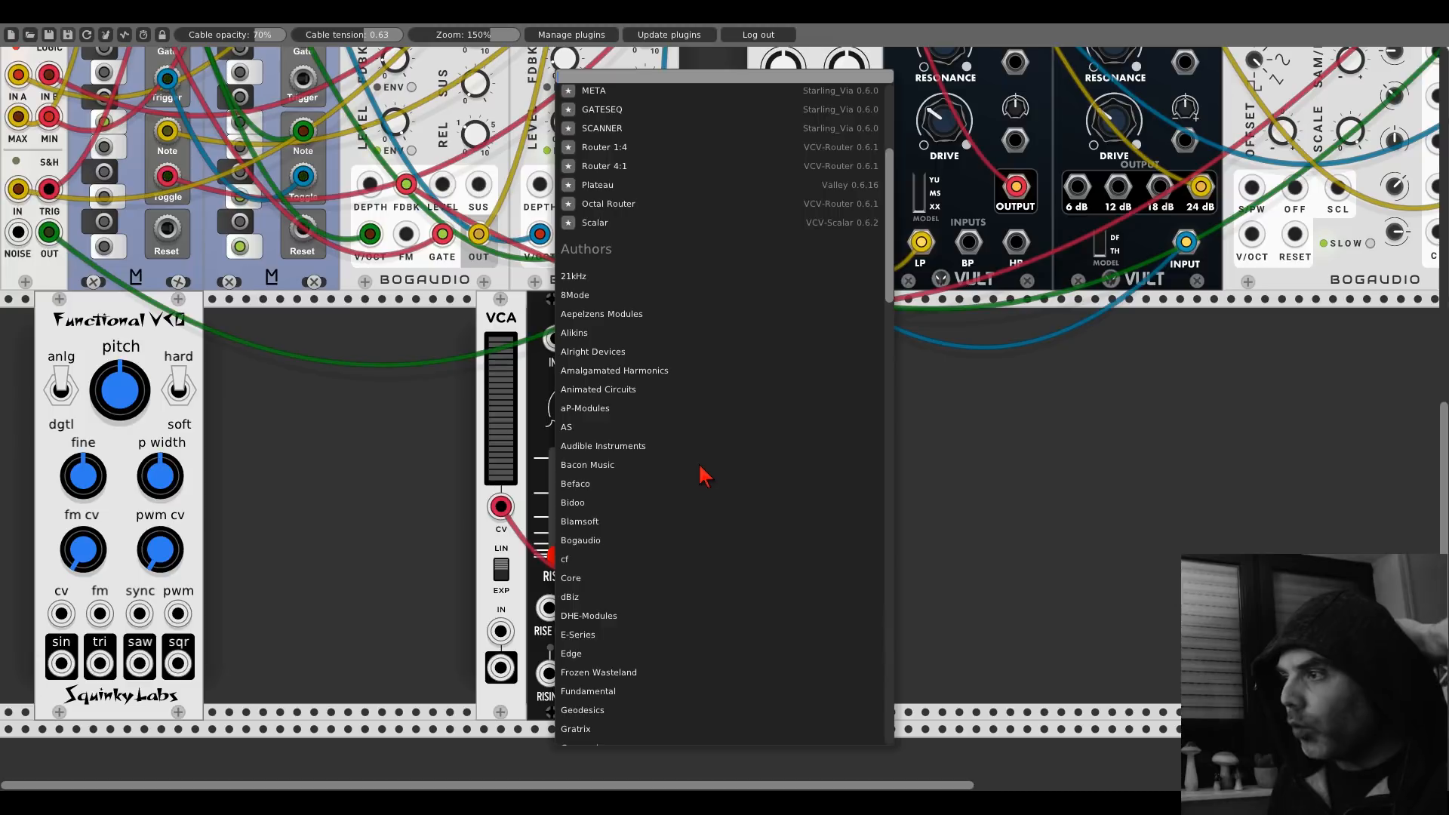
scroll(704, 475, "down", 3)
scroll(702, 475, "down", 2)
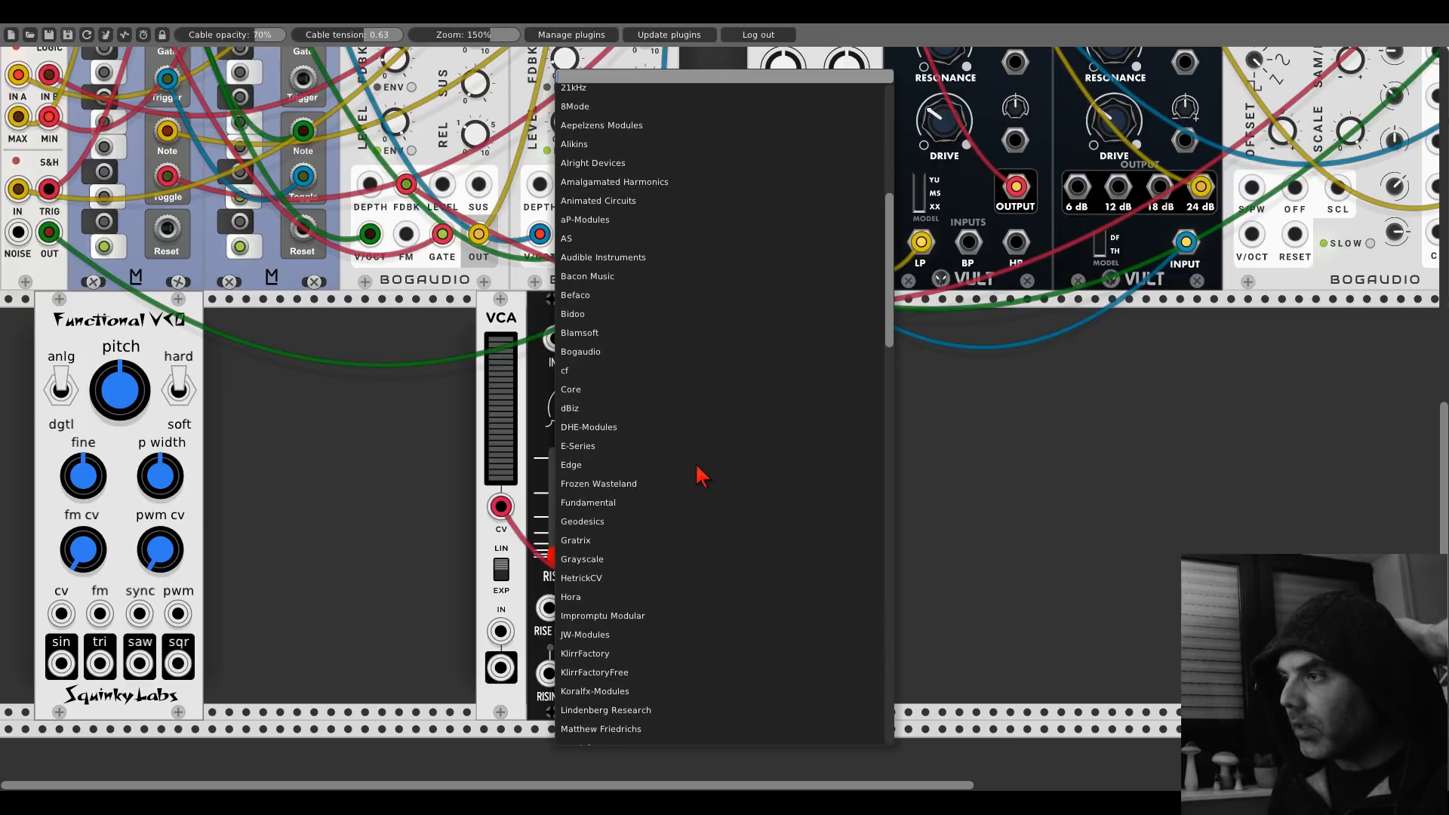
left_click(618, 711)
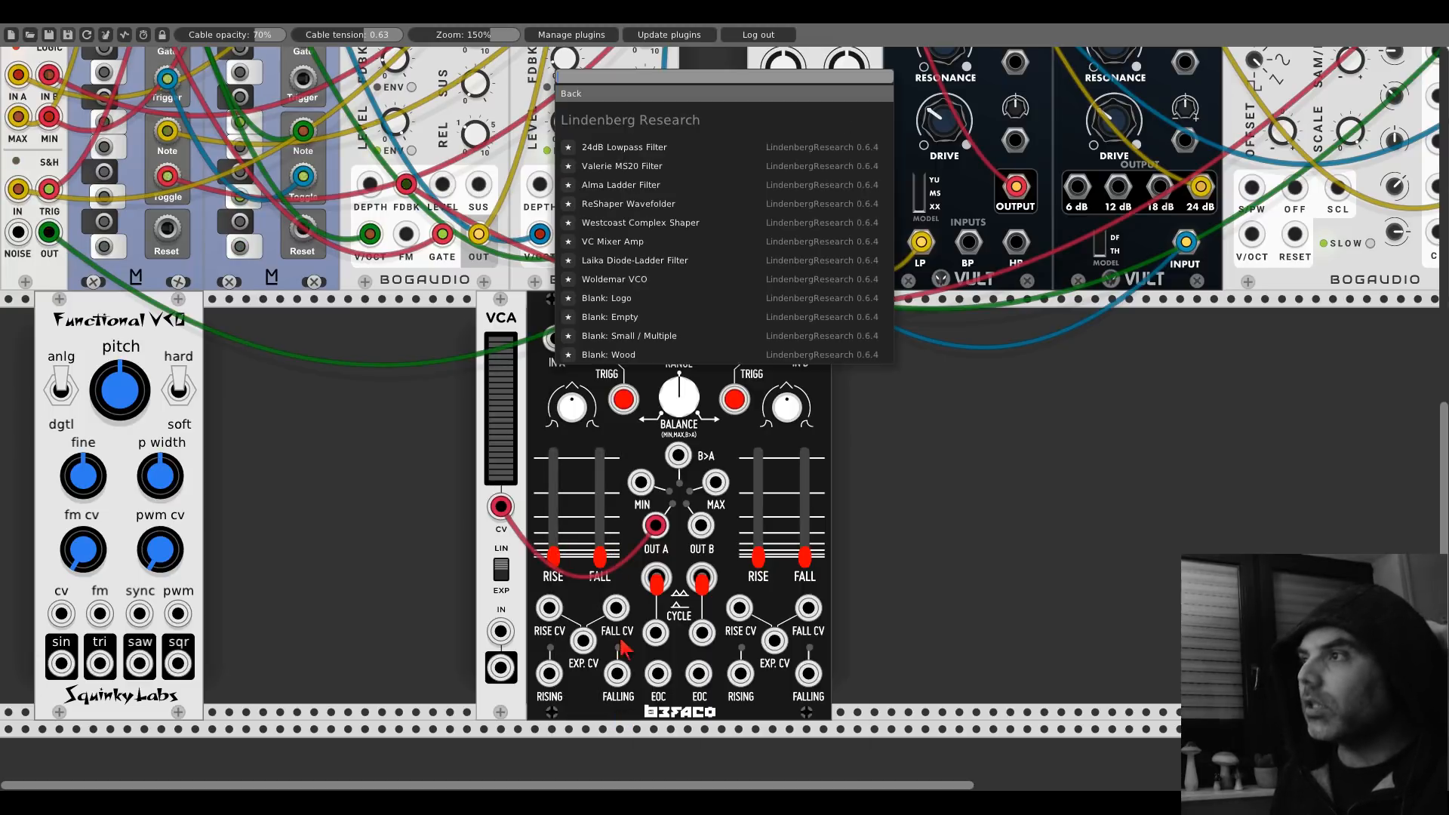
left_click(606, 225)
left_click_drag(391, 344, 423, 347)
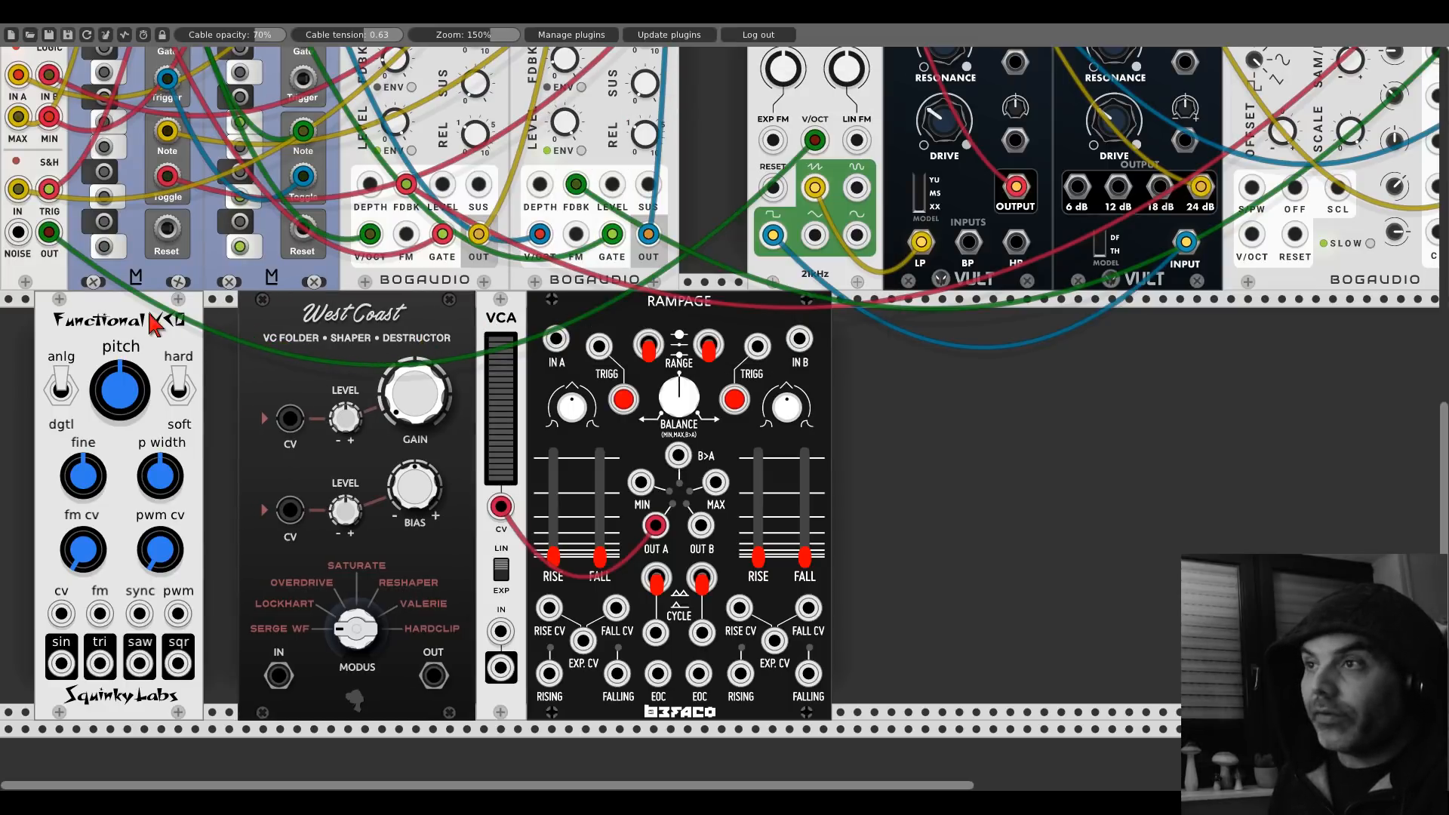
left_click_drag(151, 320, 211, 319)
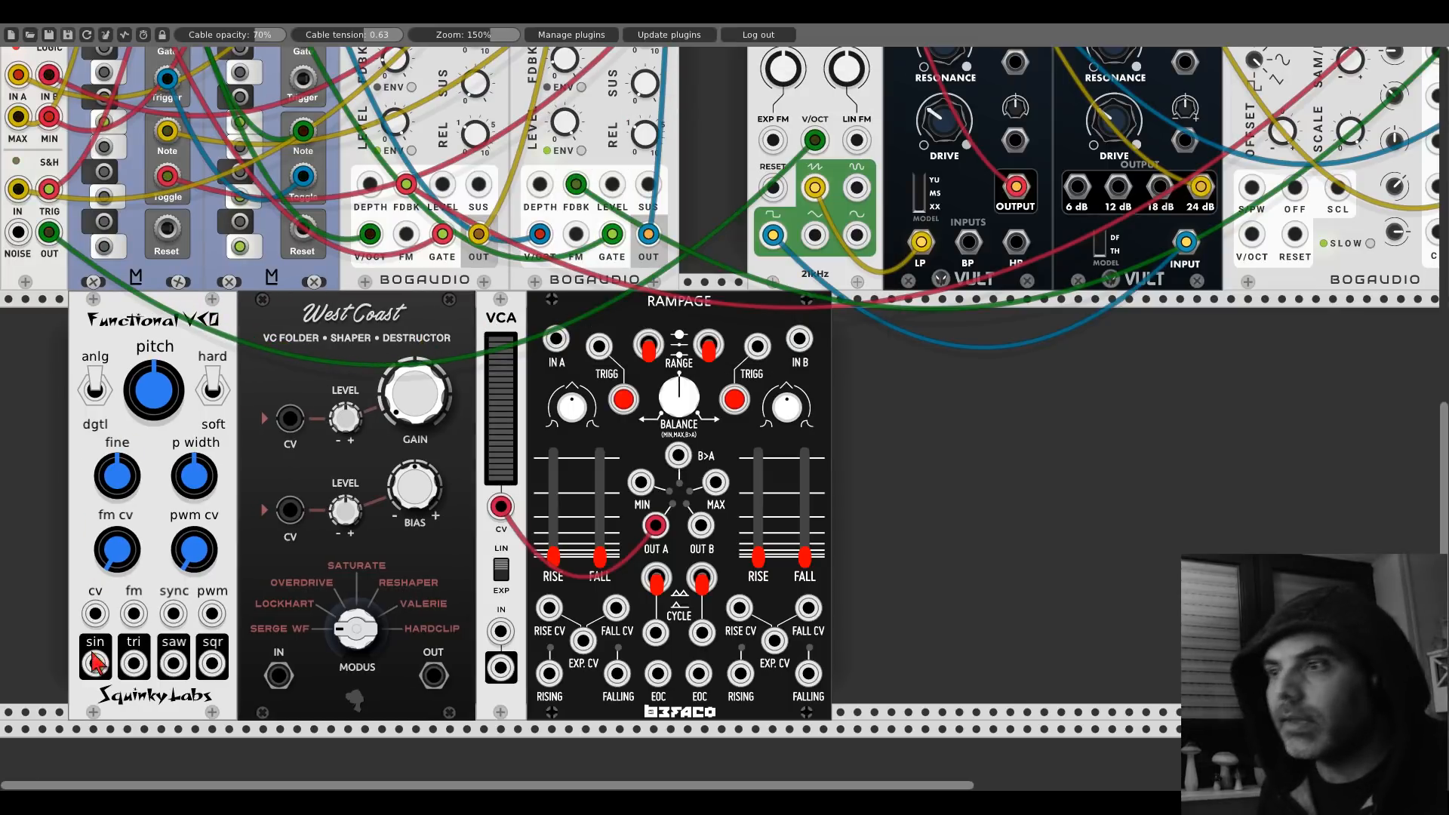
Step: Patch the Functional VCO's sin output into West Coast's IN and add a Fundamental Scope directly after Rampage
left_click_drag(96, 663, 279, 676)
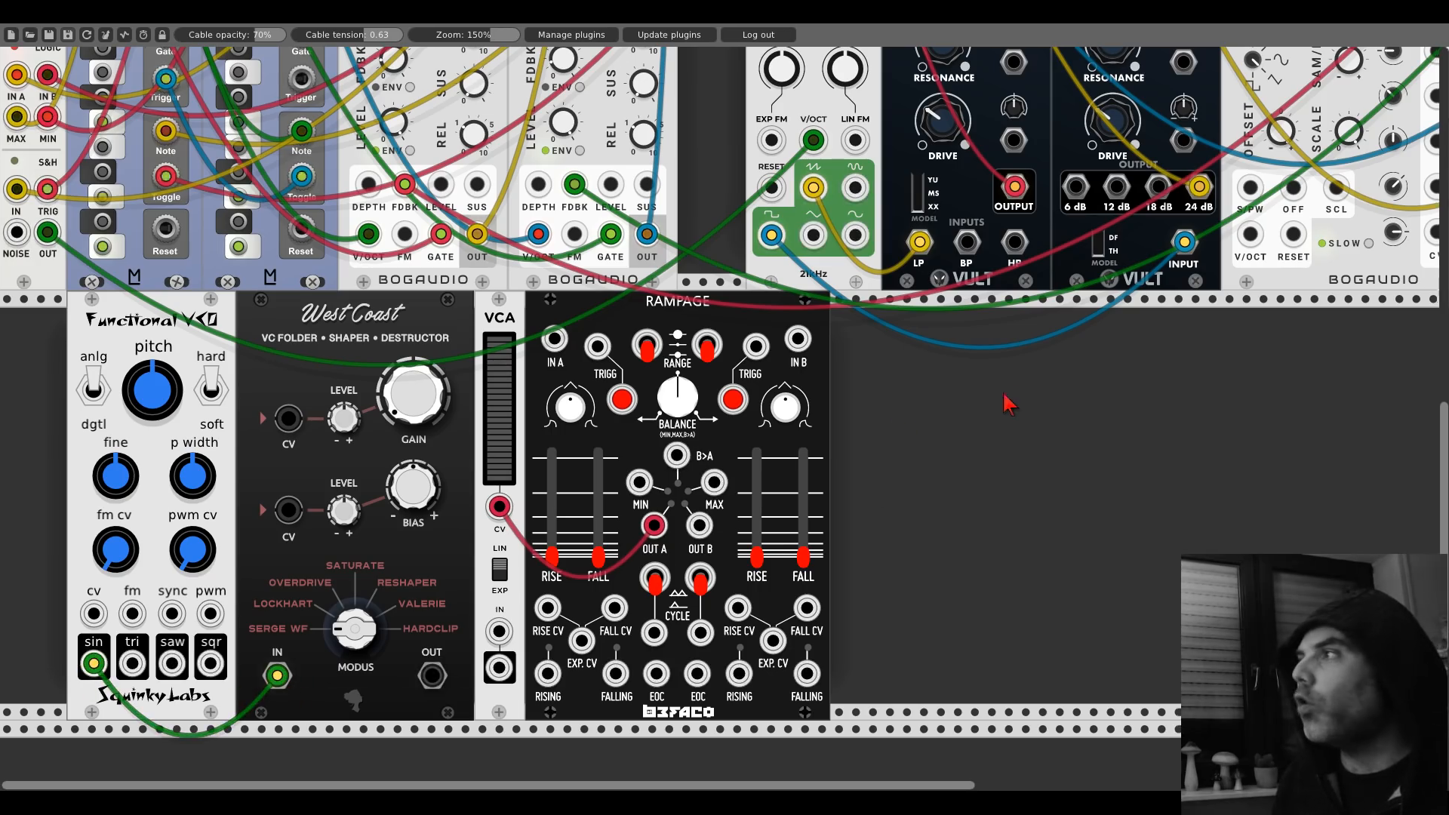
left_click_drag(1007, 393, 493, 675)
left_click_drag(491, 347, 642, 542)
left_click_drag(513, 302, 513, 519)
left_click_drag(541, 121, 905, 177)
scroll(906, 181, "down", 10)
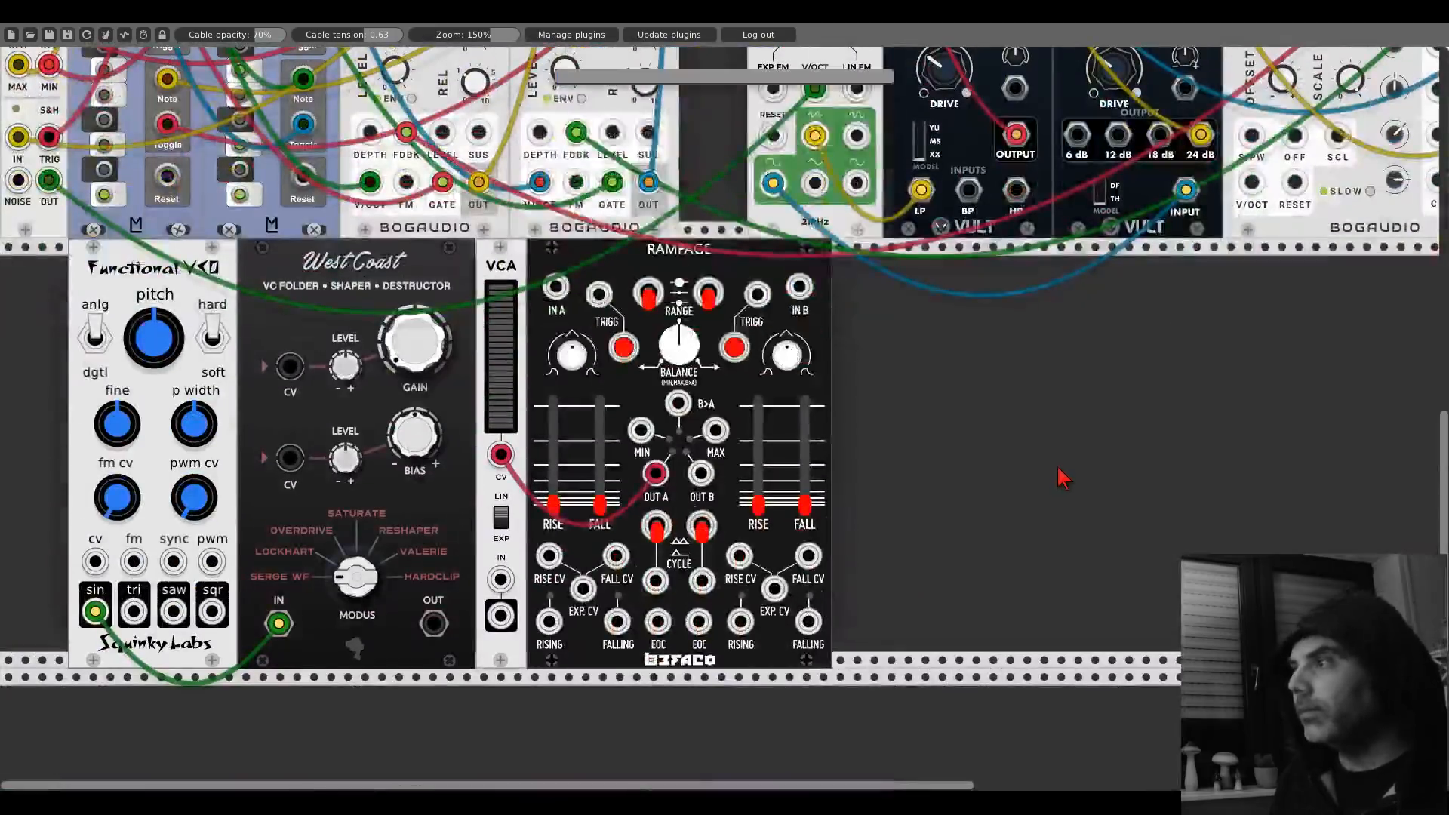
right_click(1060, 479)
type("scope")
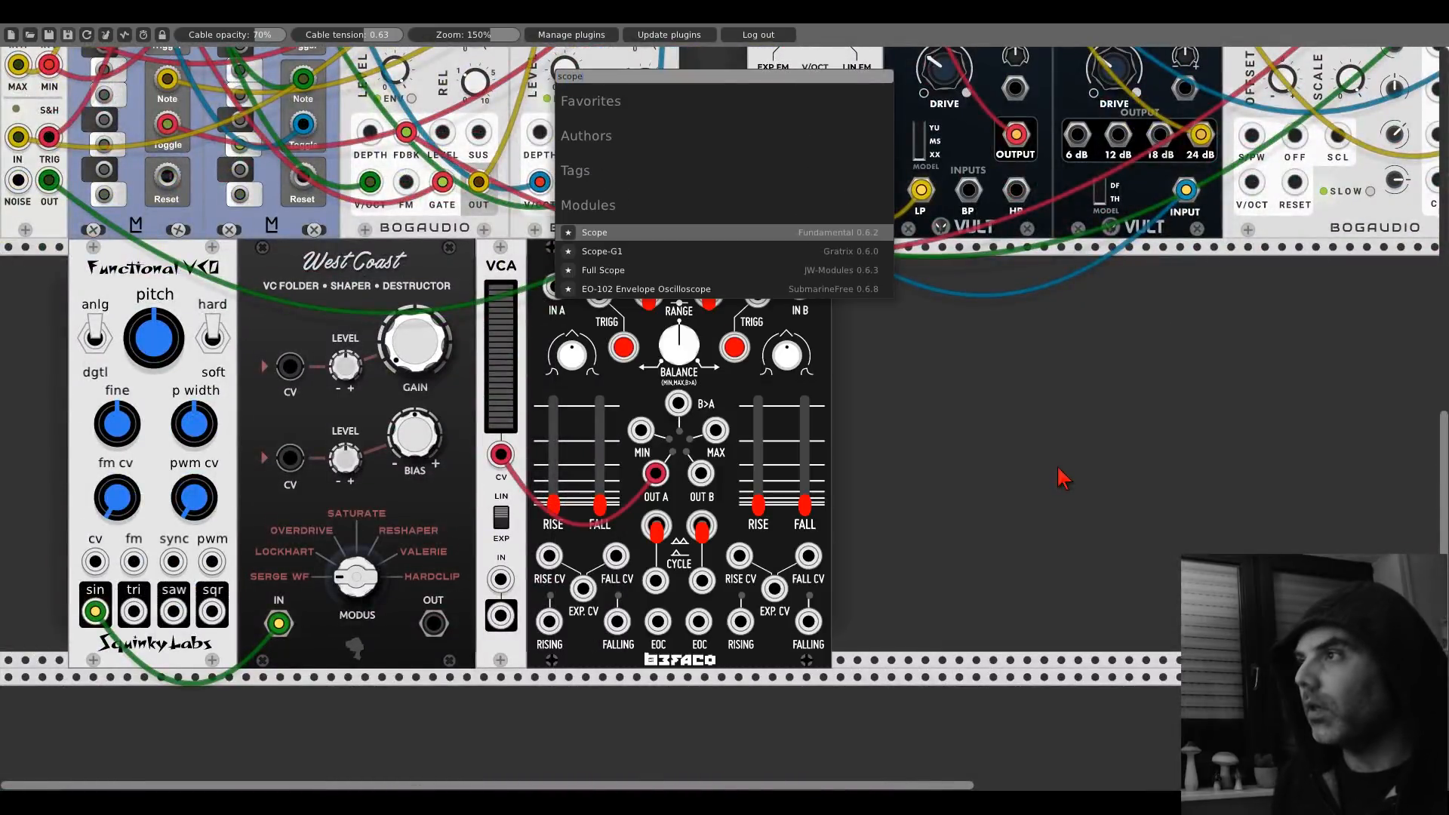
left_click(667, 234)
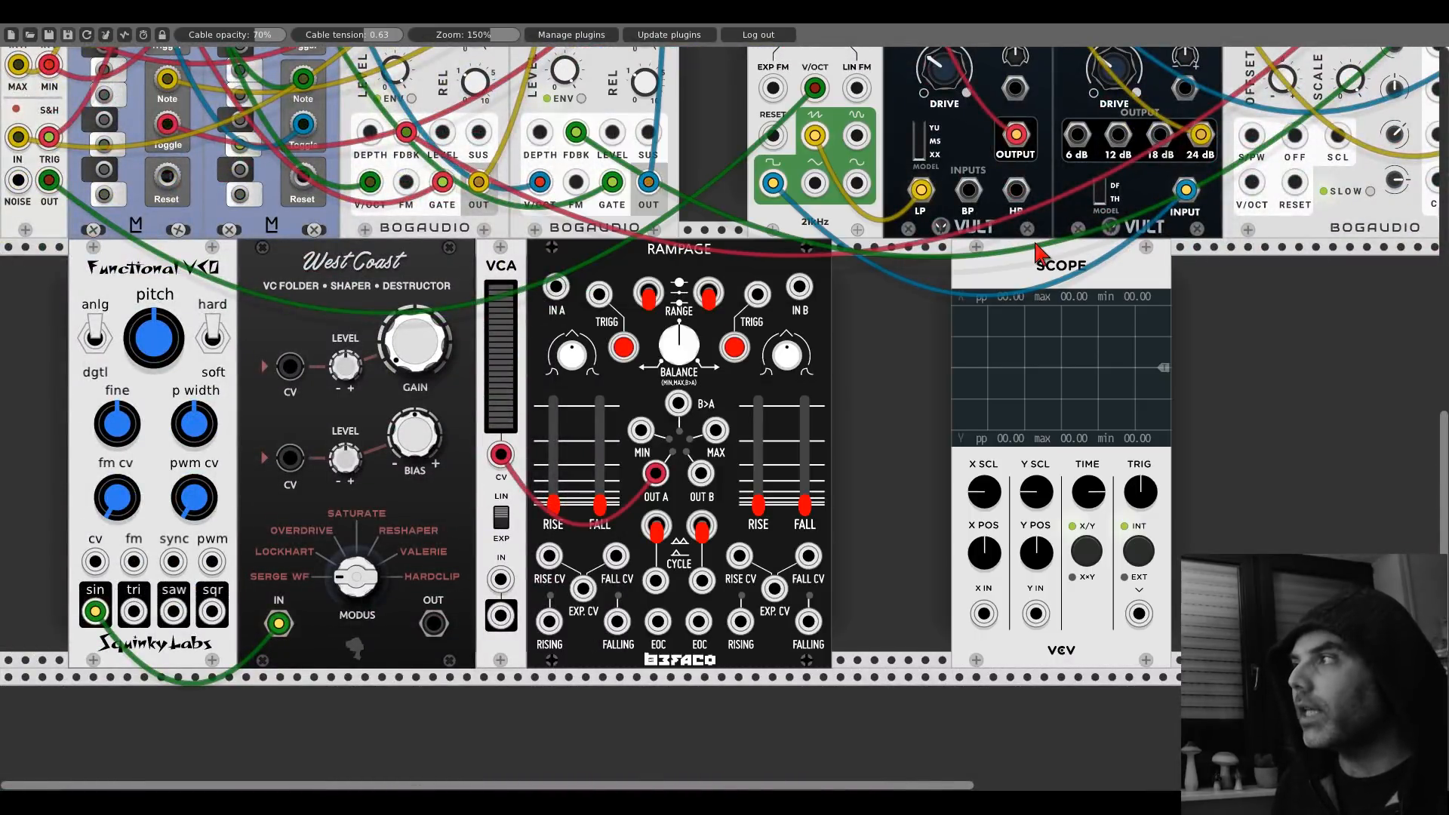
left_click_drag(1039, 252, 900, 266)
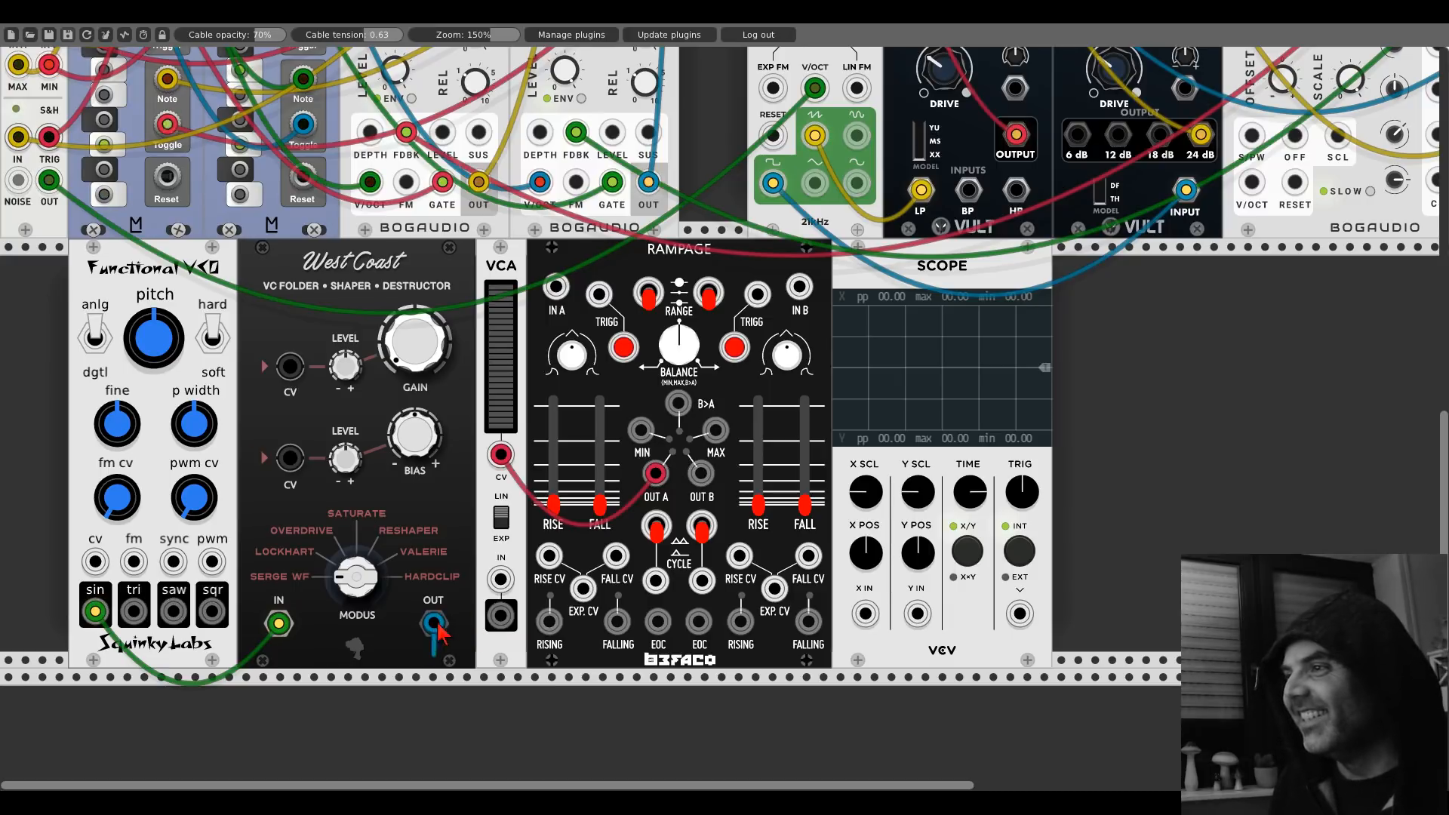
mouse_move(433, 623)
left_mouse_down()
mouse_move(487, 615)
mouse_move(501, 579)
mouse_move(521, 649)
mouse_move(864, 613)
left_mouse_up()
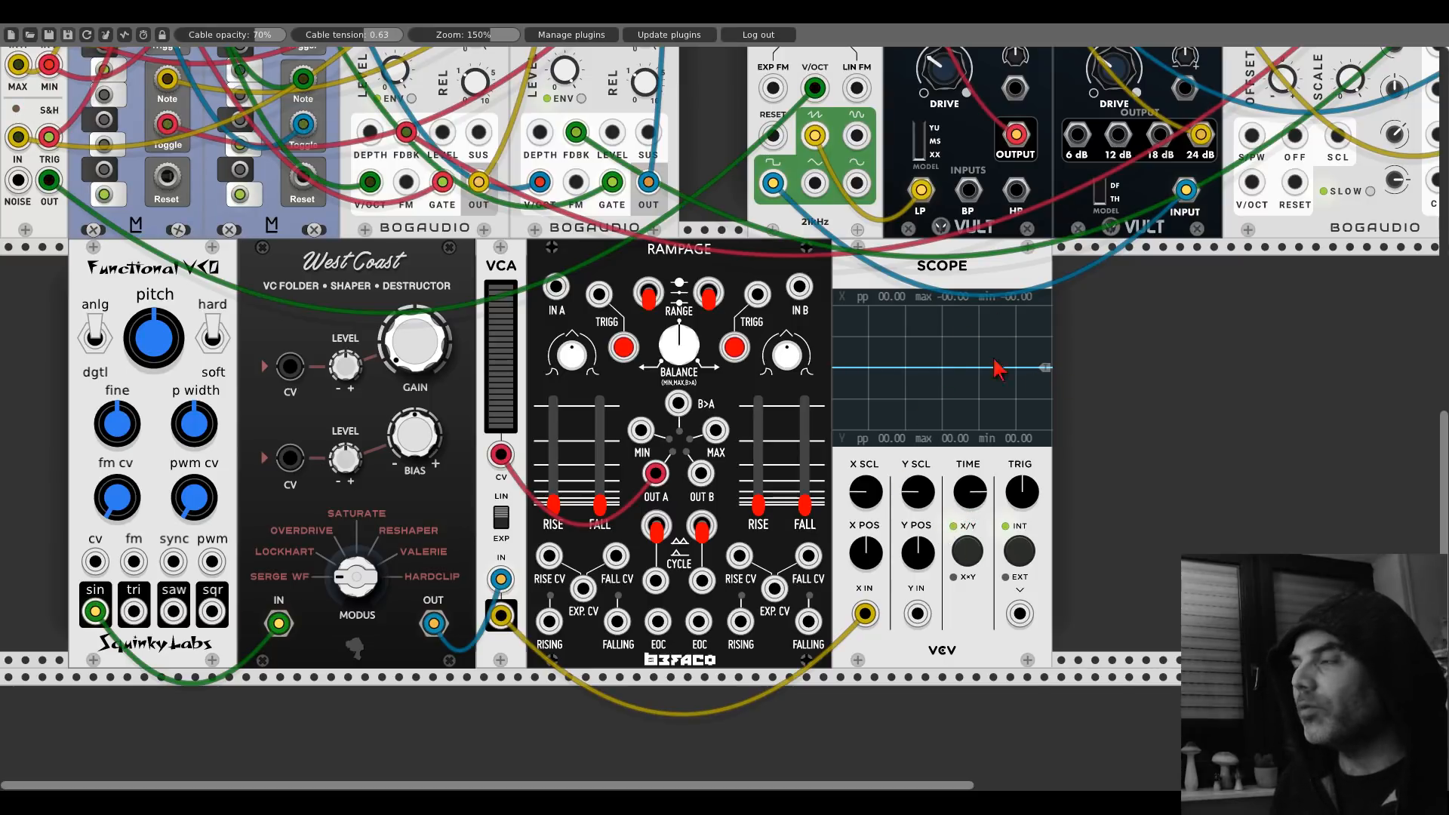
left_click_drag(600, 294, 438, 355)
scroll(596, 298, "up", 10)
scroll(593, 299, "up", 2)
scroll(444, 365, "down", 10)
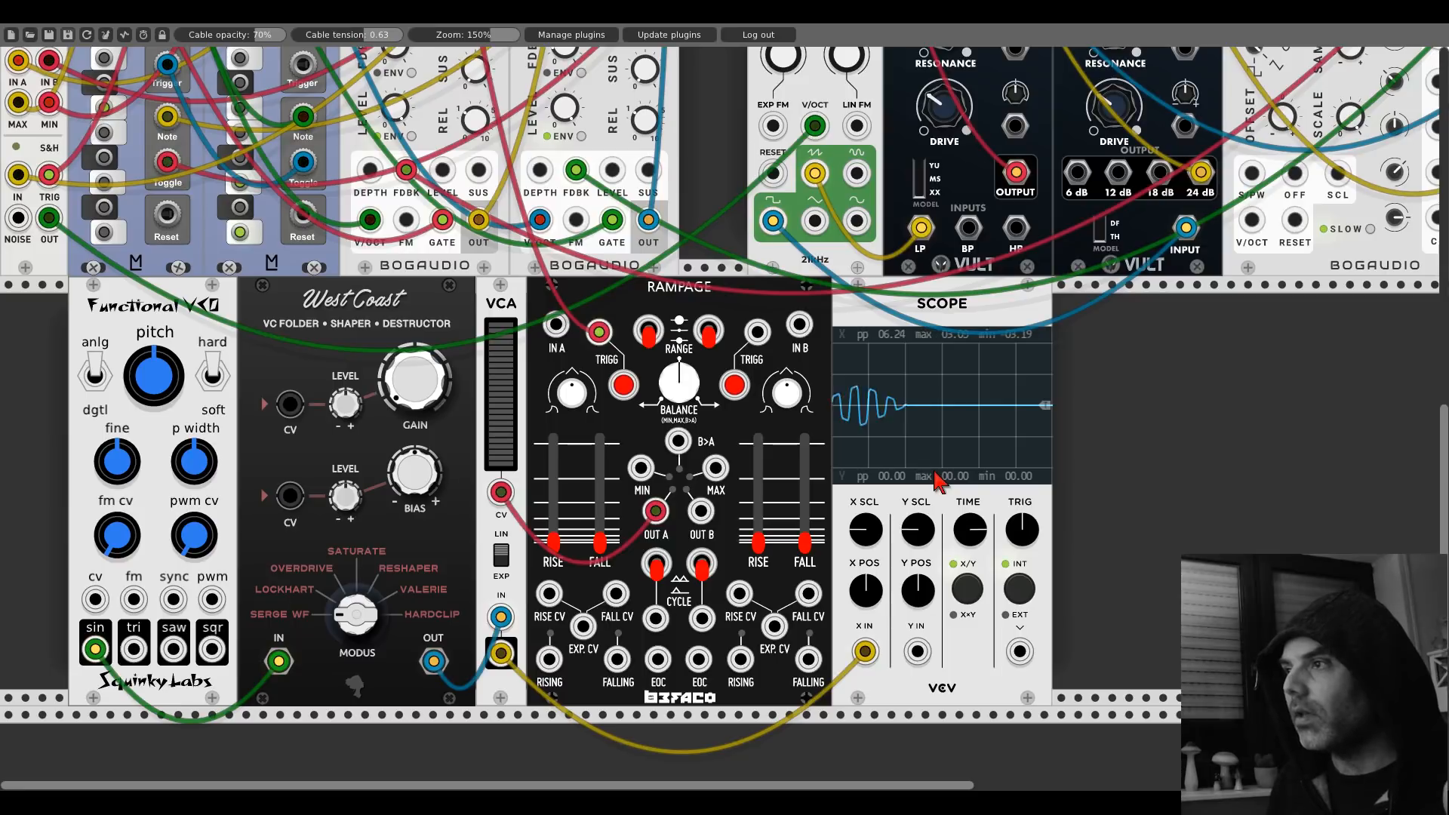
left_click_drag(972, 530, 972, 520)
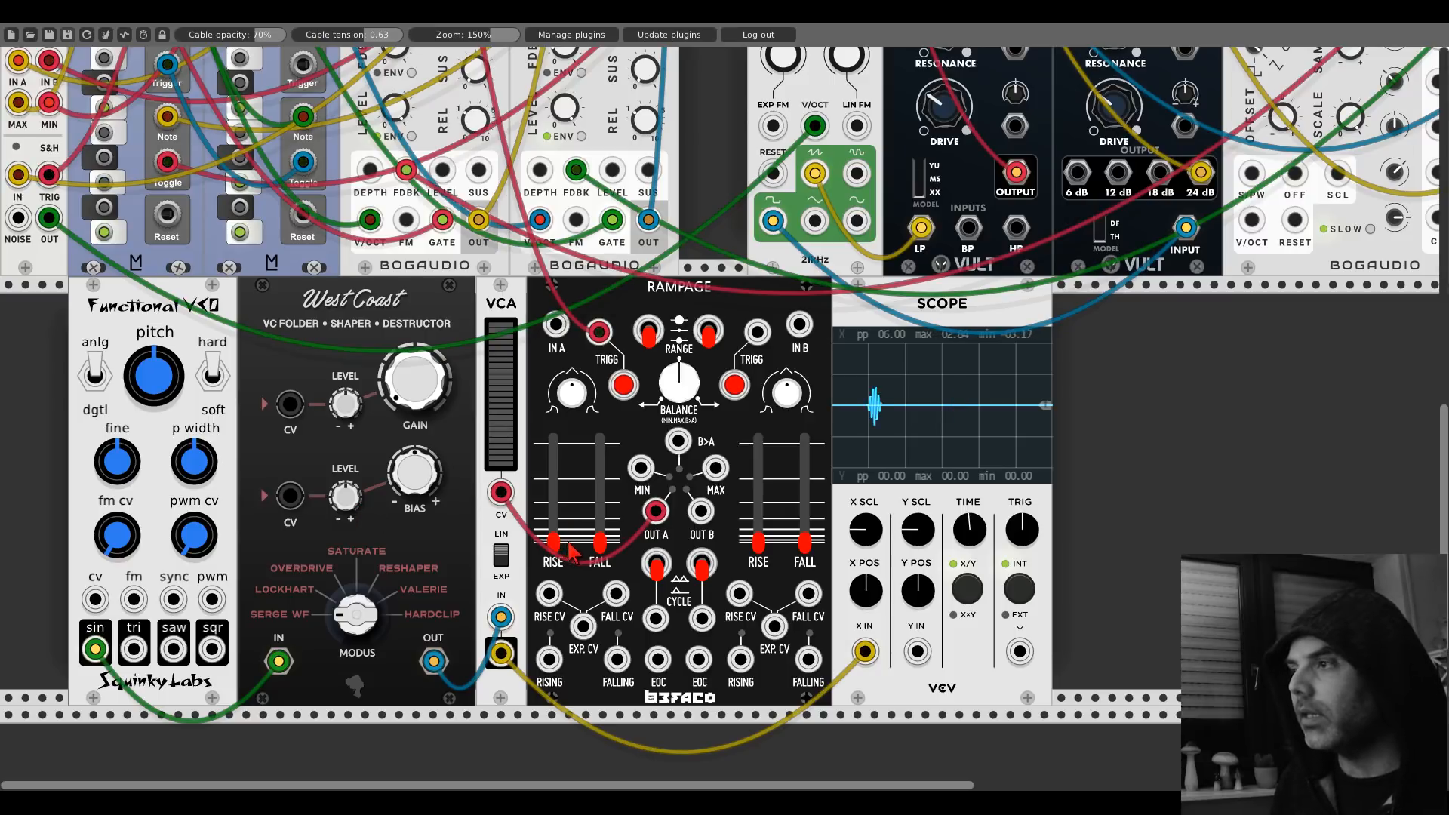
left_click_drag(600, 546, 600, 496)
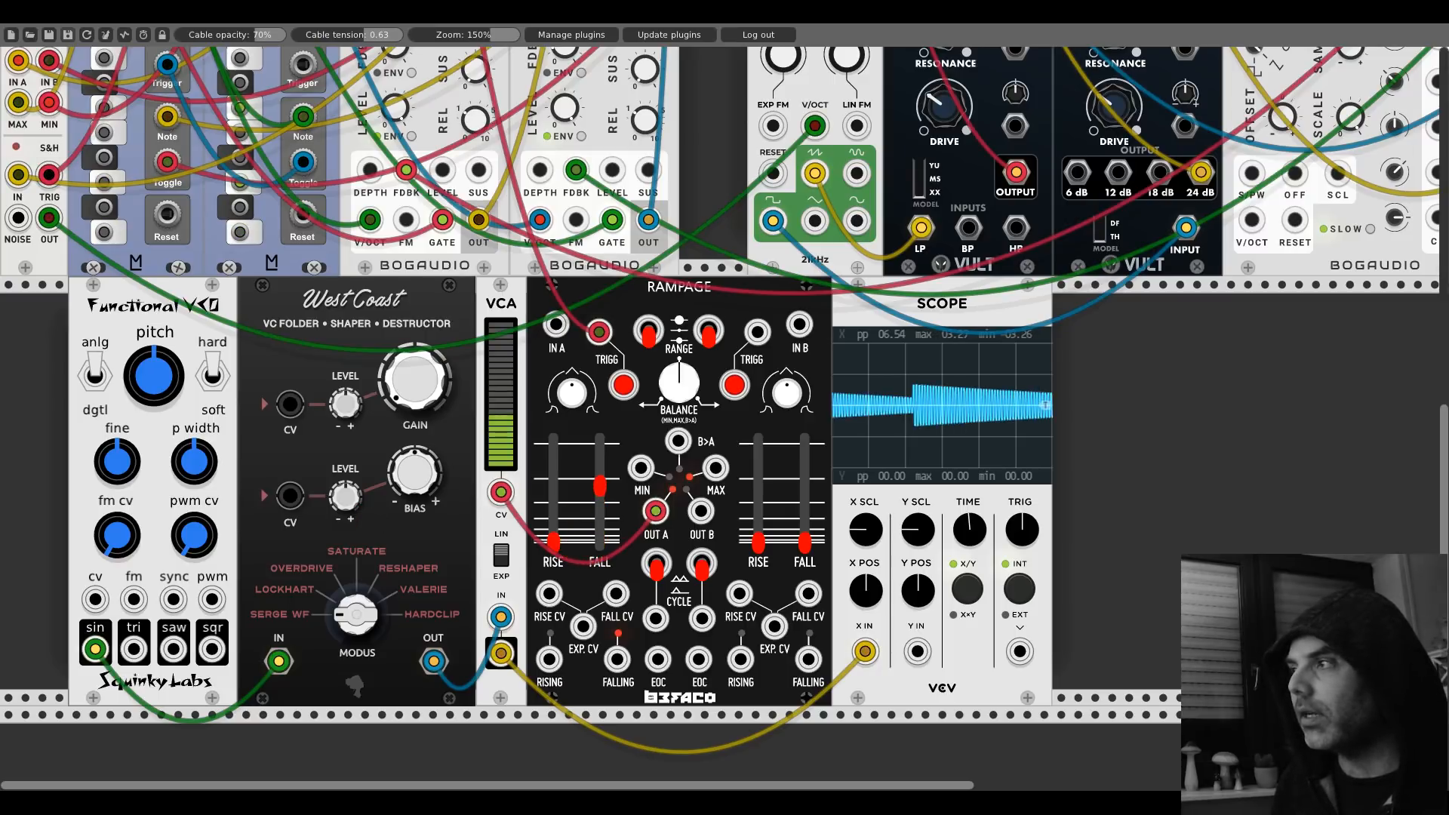
left_click_drag(964, 529, 965, 585)
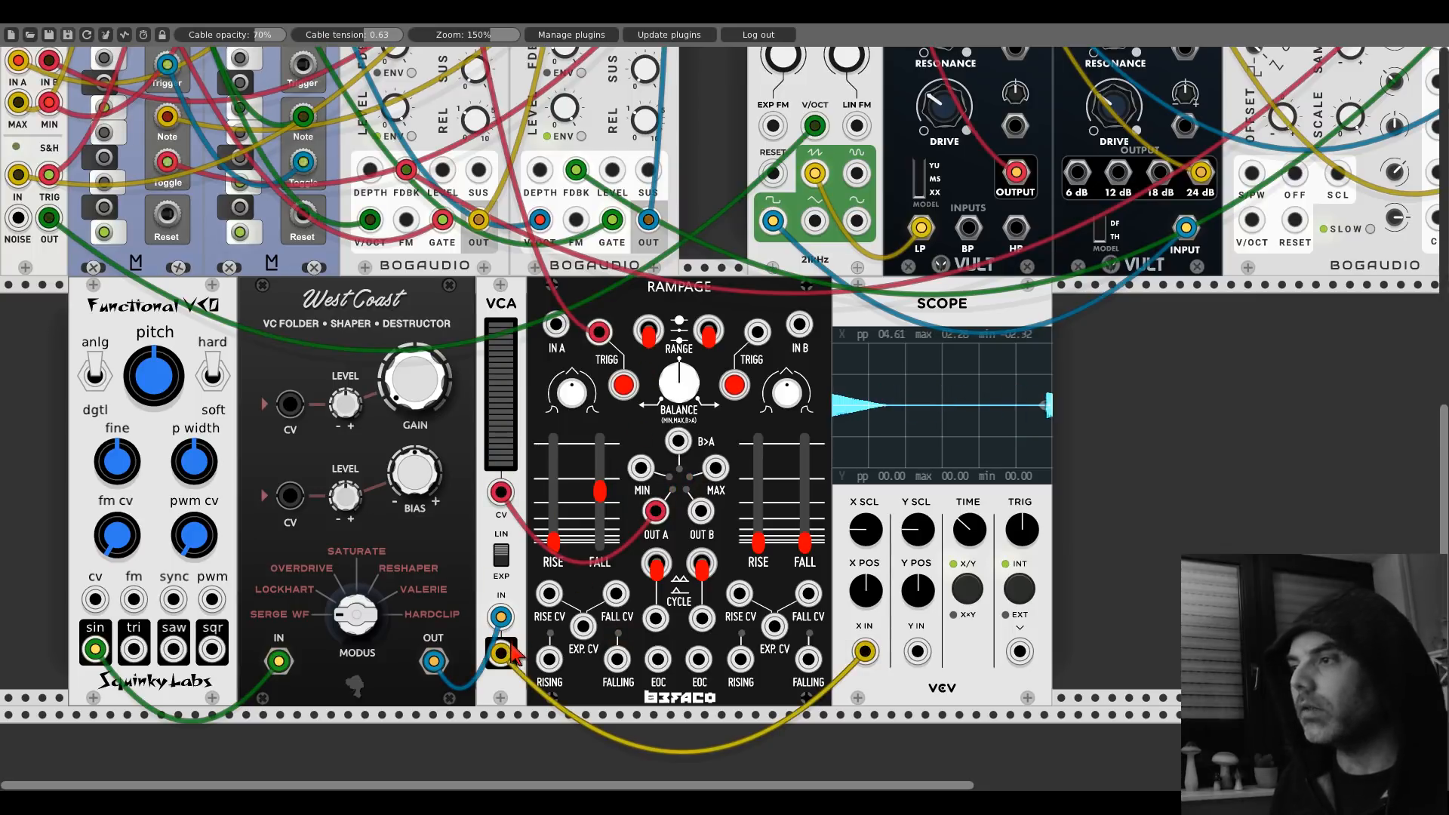
Step: Patch the VCA's output into an input in the rows above, keeping its cable to Scope
left_click_drag(501, 654, 500, 469)
scroll(548, 595, "up", 14)
scroll(772, 81, "down", 16)
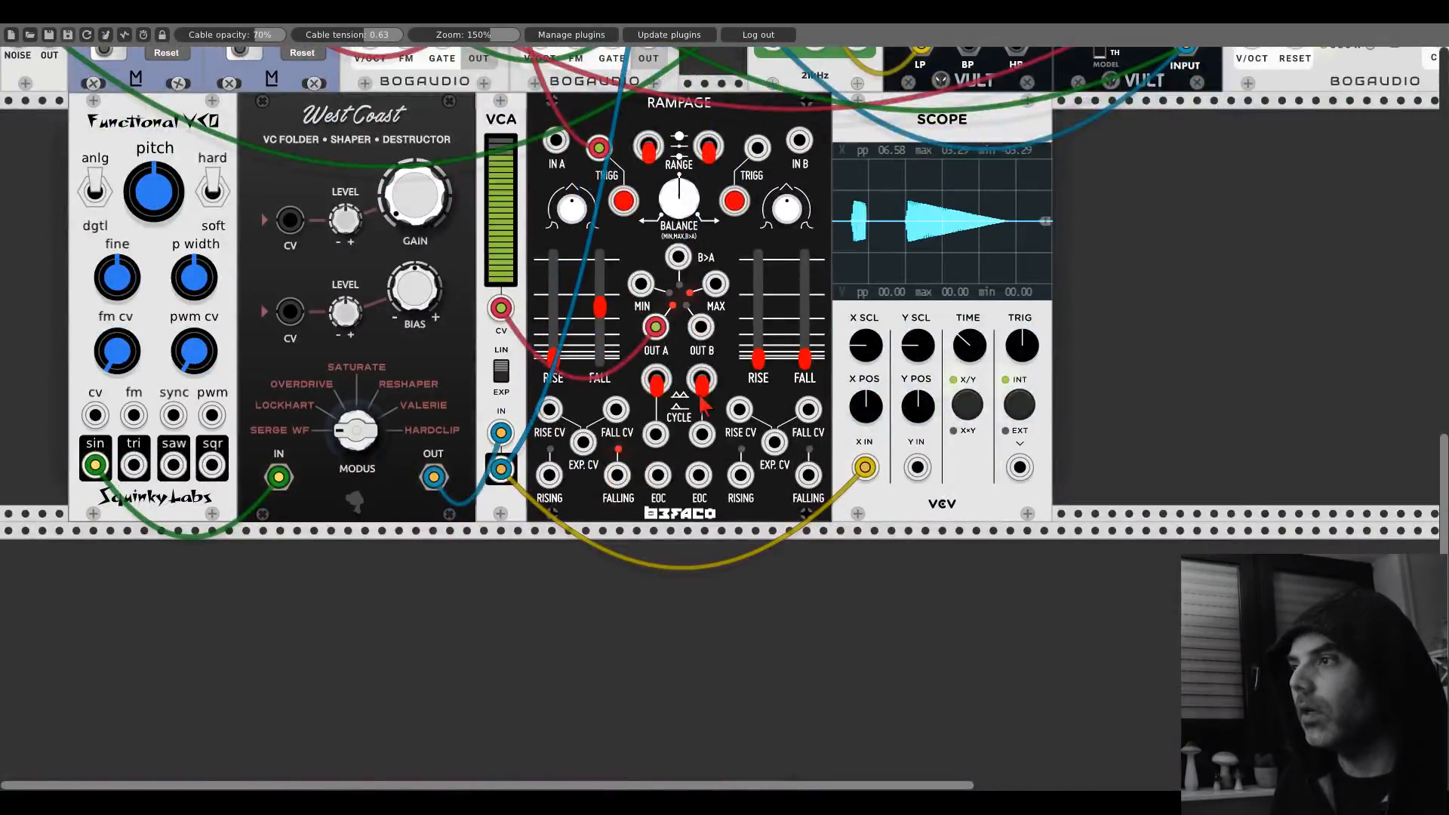
Step: Shift the Scope module away from Rampage to free rack space between them
scroll(513, 460, "up", 15)
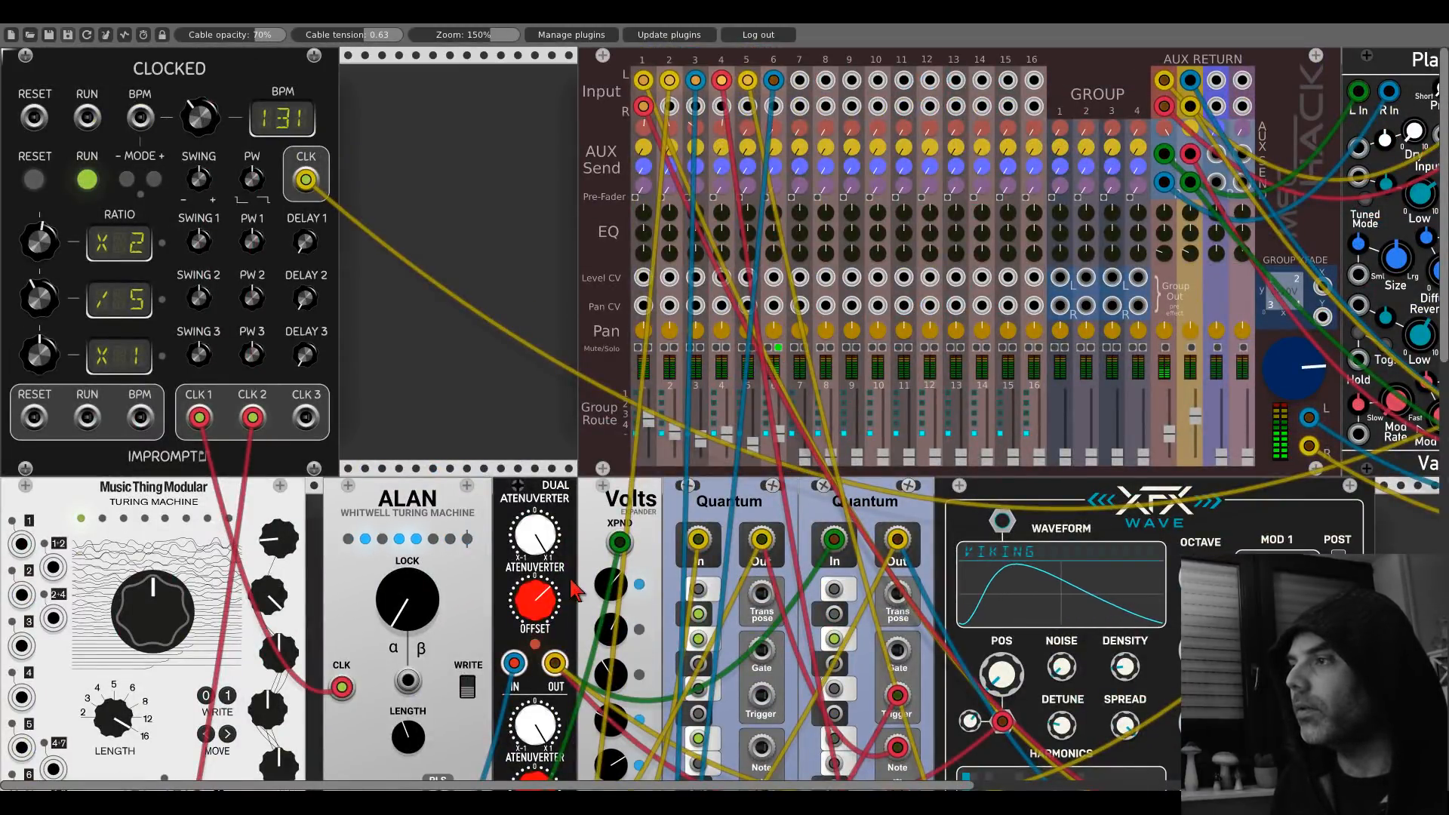
scroll(570, 590, "down", 10)
scroll(570, 591, "right", 8)
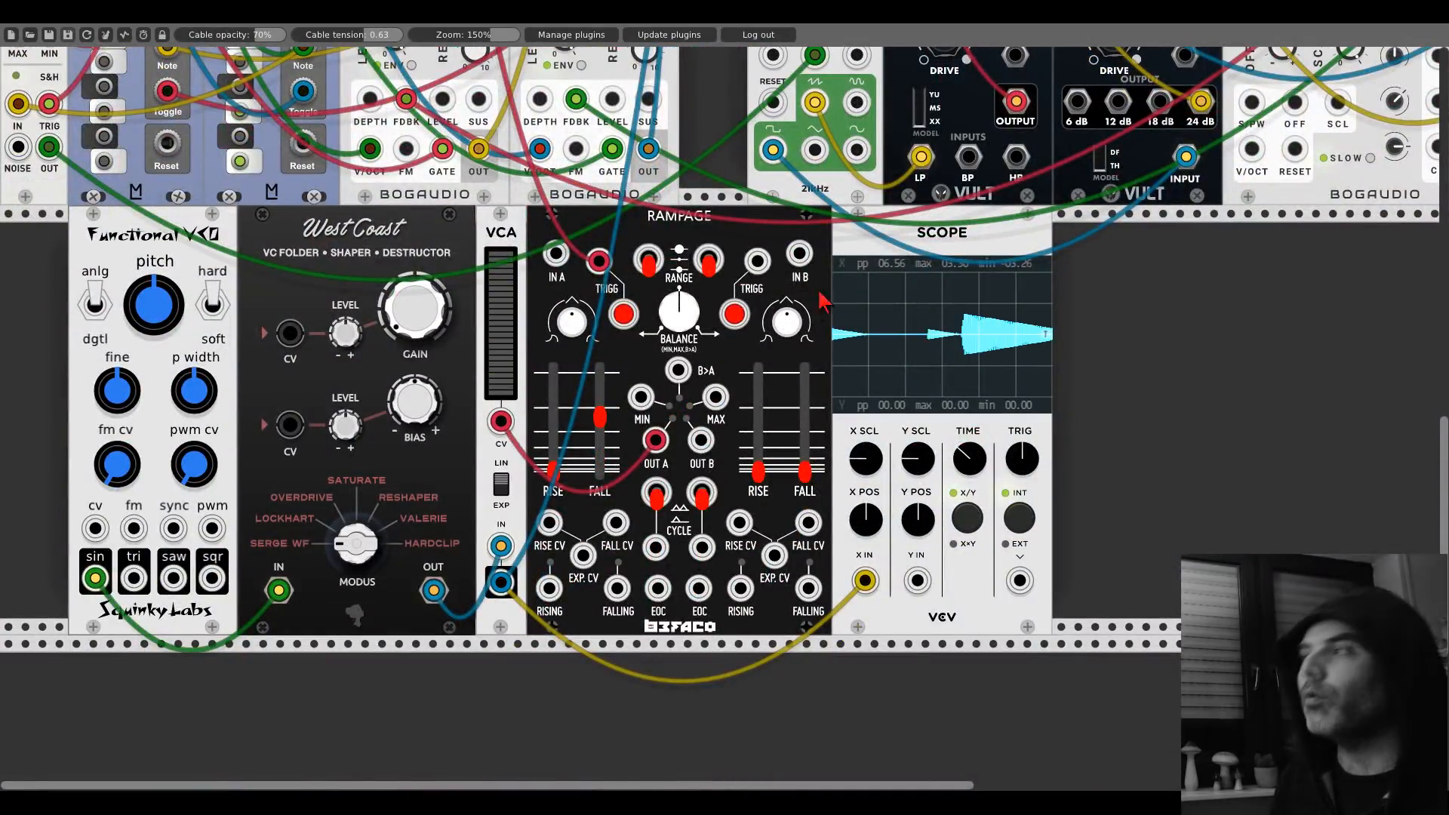
left_click_drag(862, 255, 1032, 257)
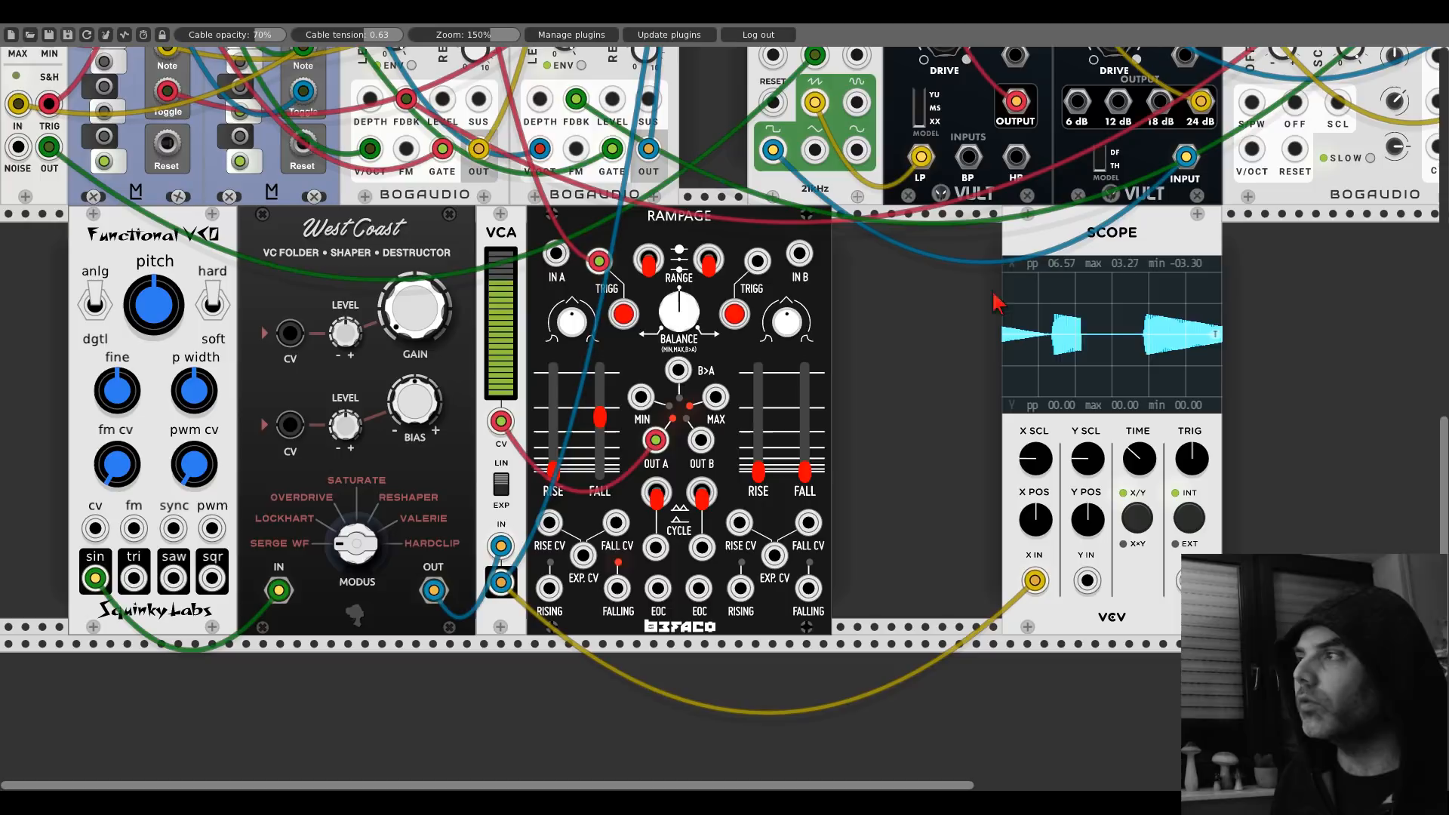
Step: Search the module library for "divi" and add the SynthKit Clock Divider between Rampage and Scope
right_click(908, 337)
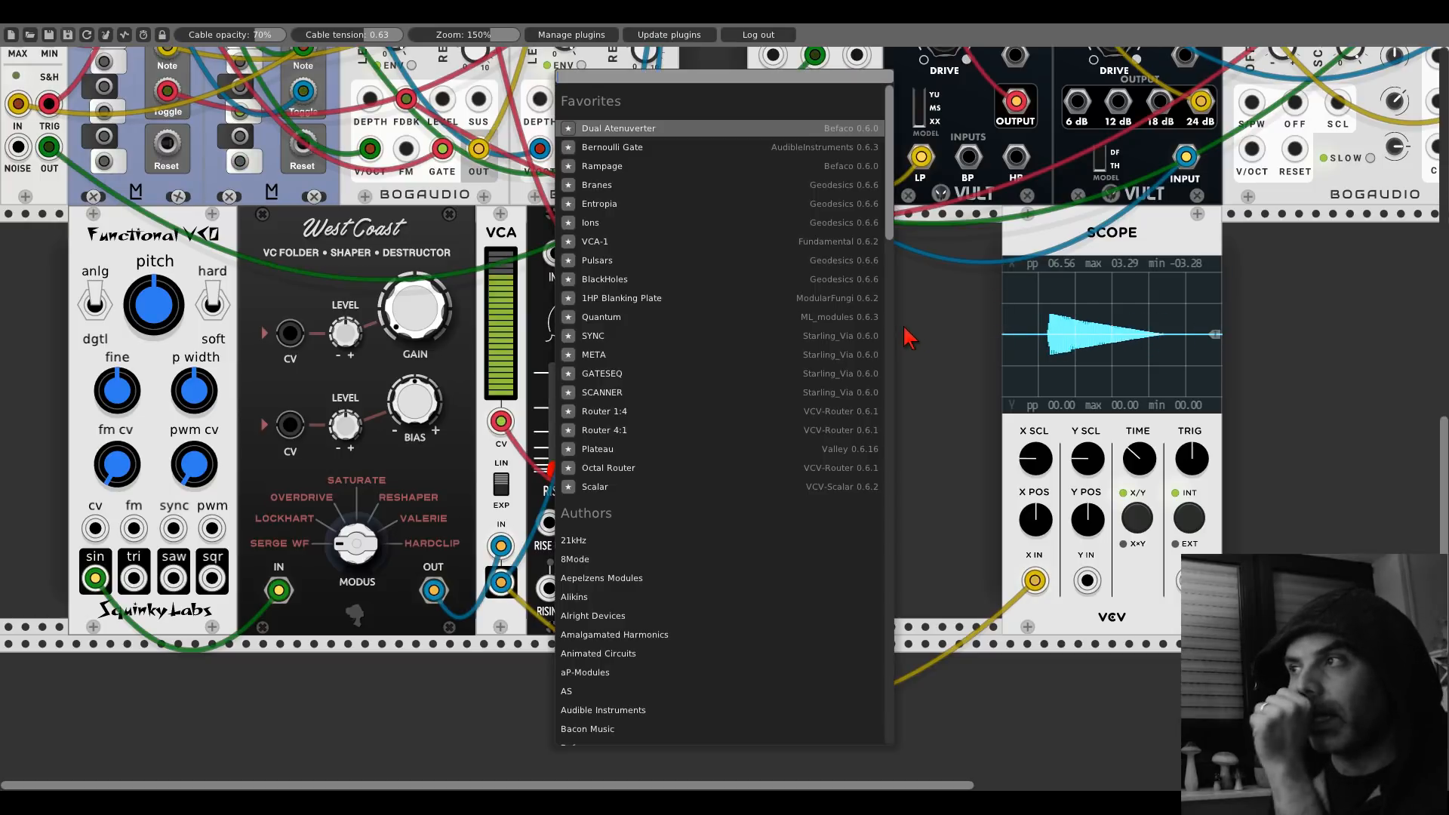
type("clock")
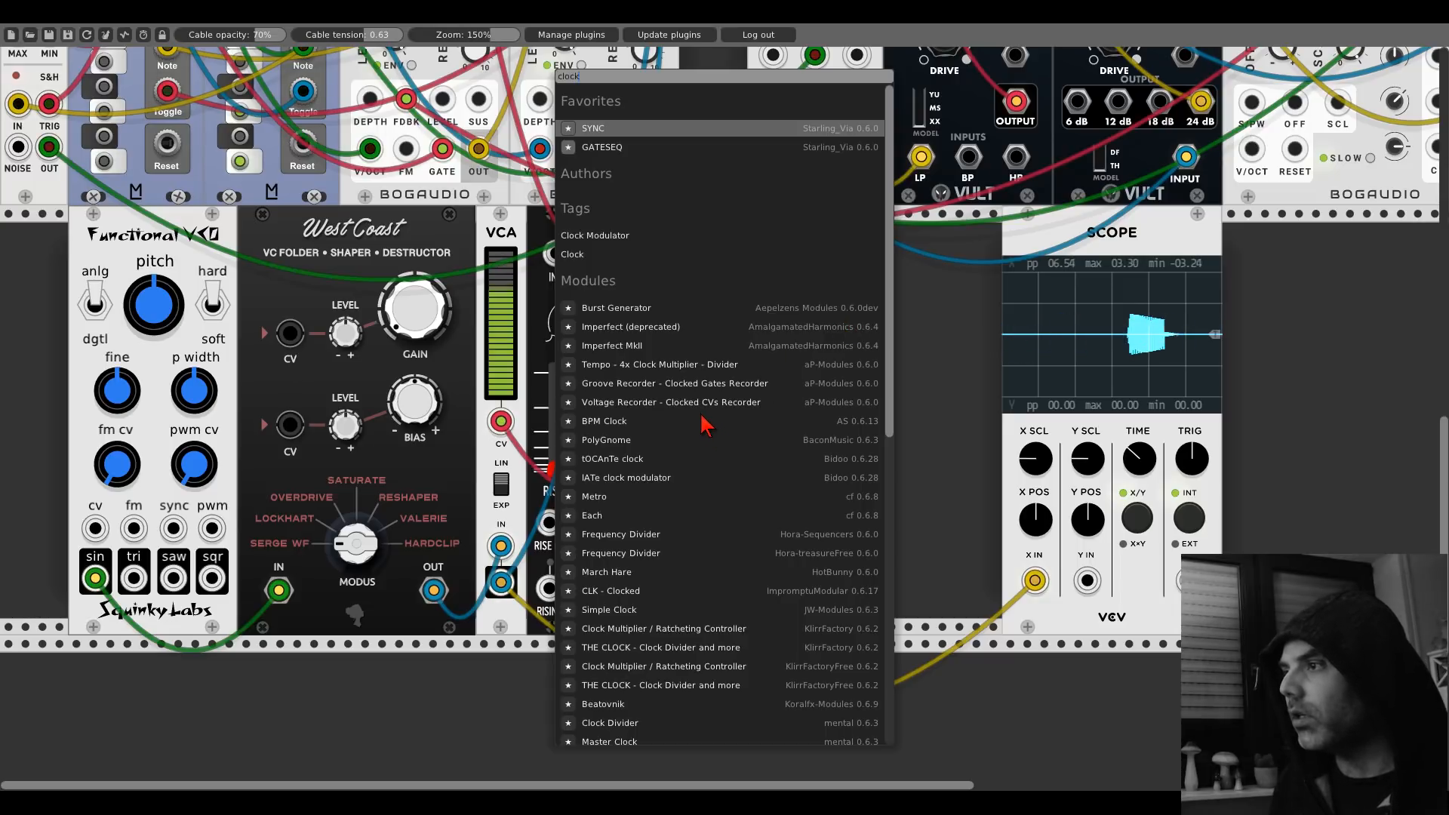
key("BackSpace")
key("BackSpace")
key("BackSpace")
key("BackSpace")
key("BackSpace")
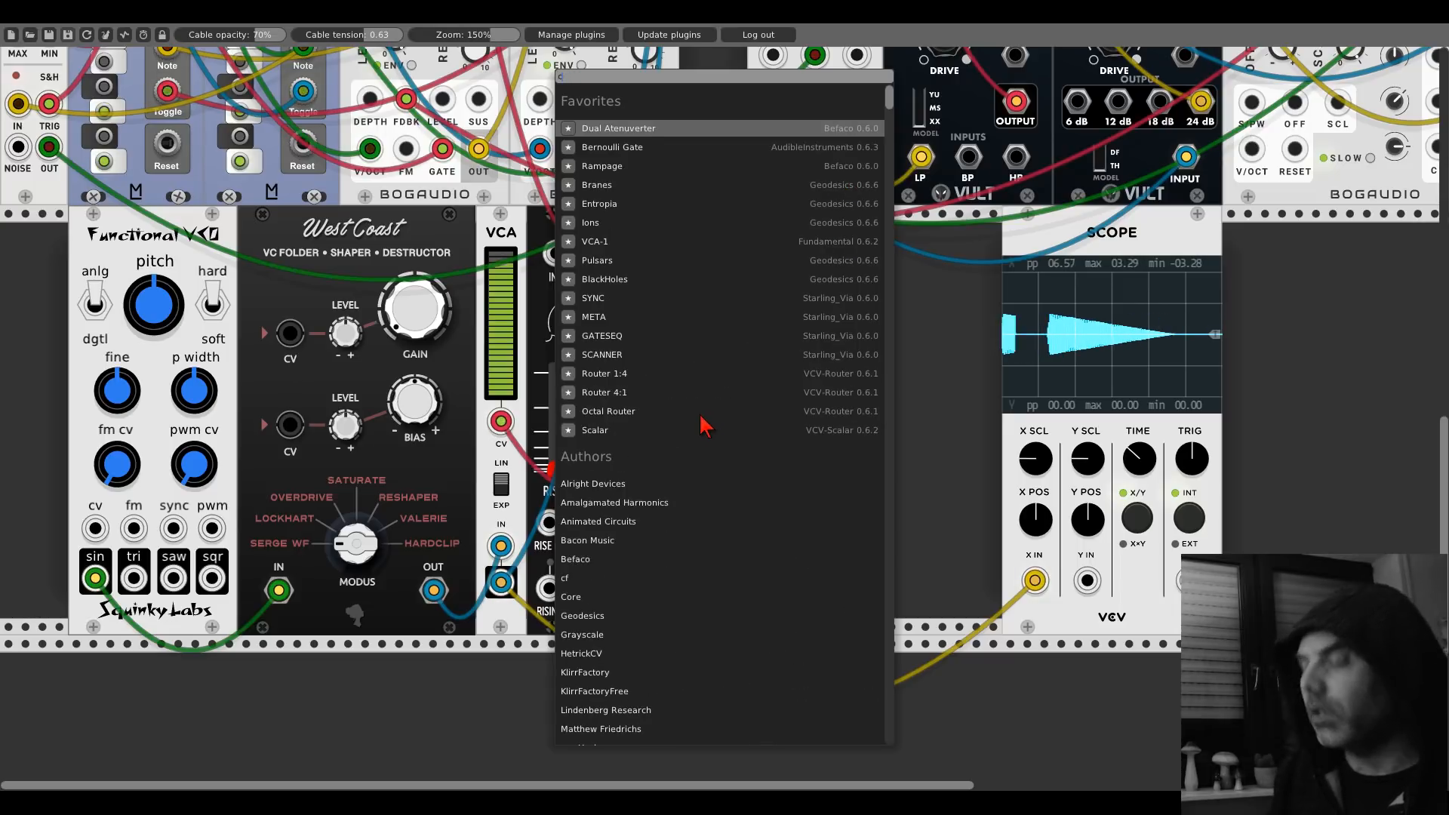
type("divi")
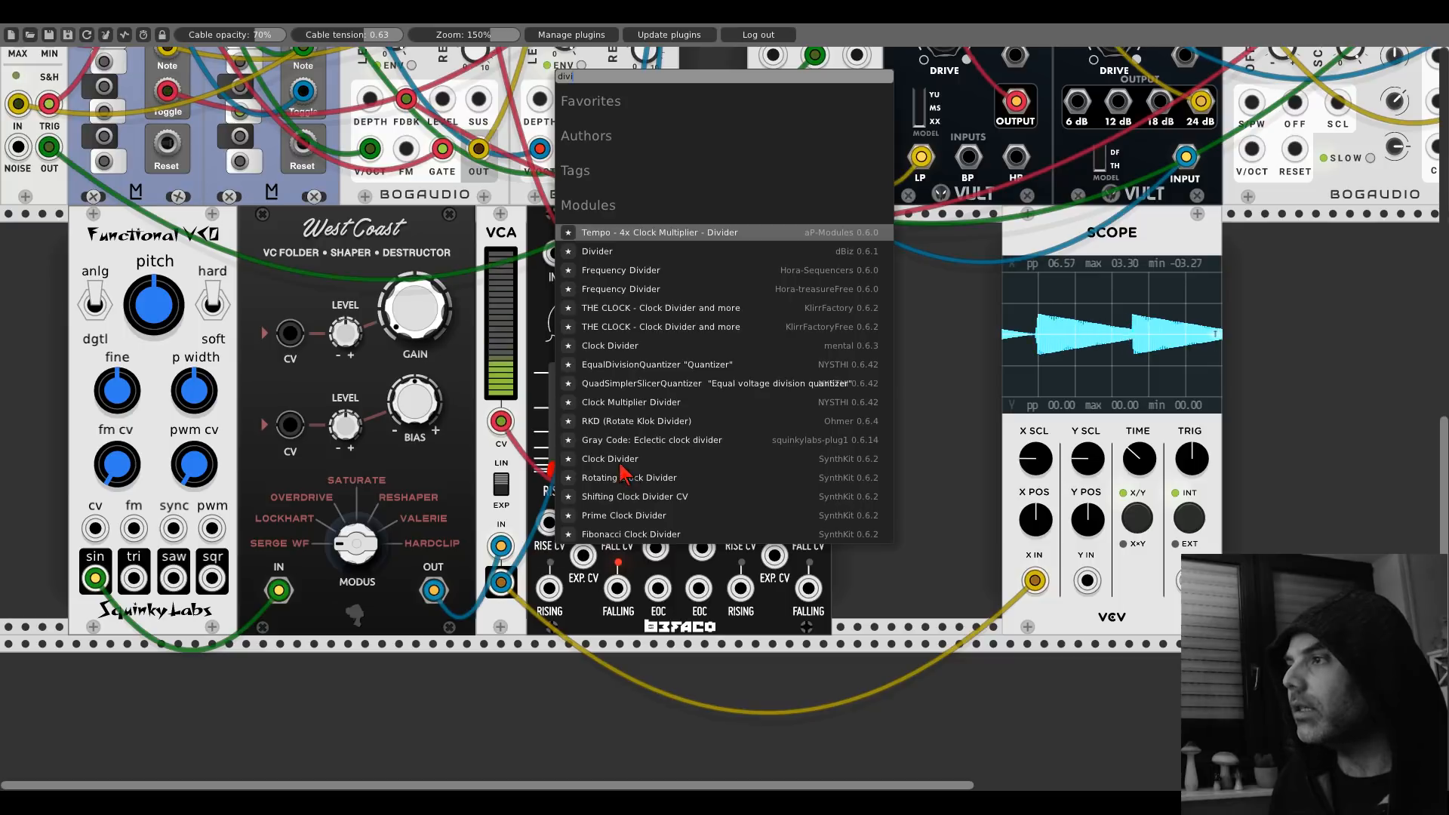
left_click(648, 460)
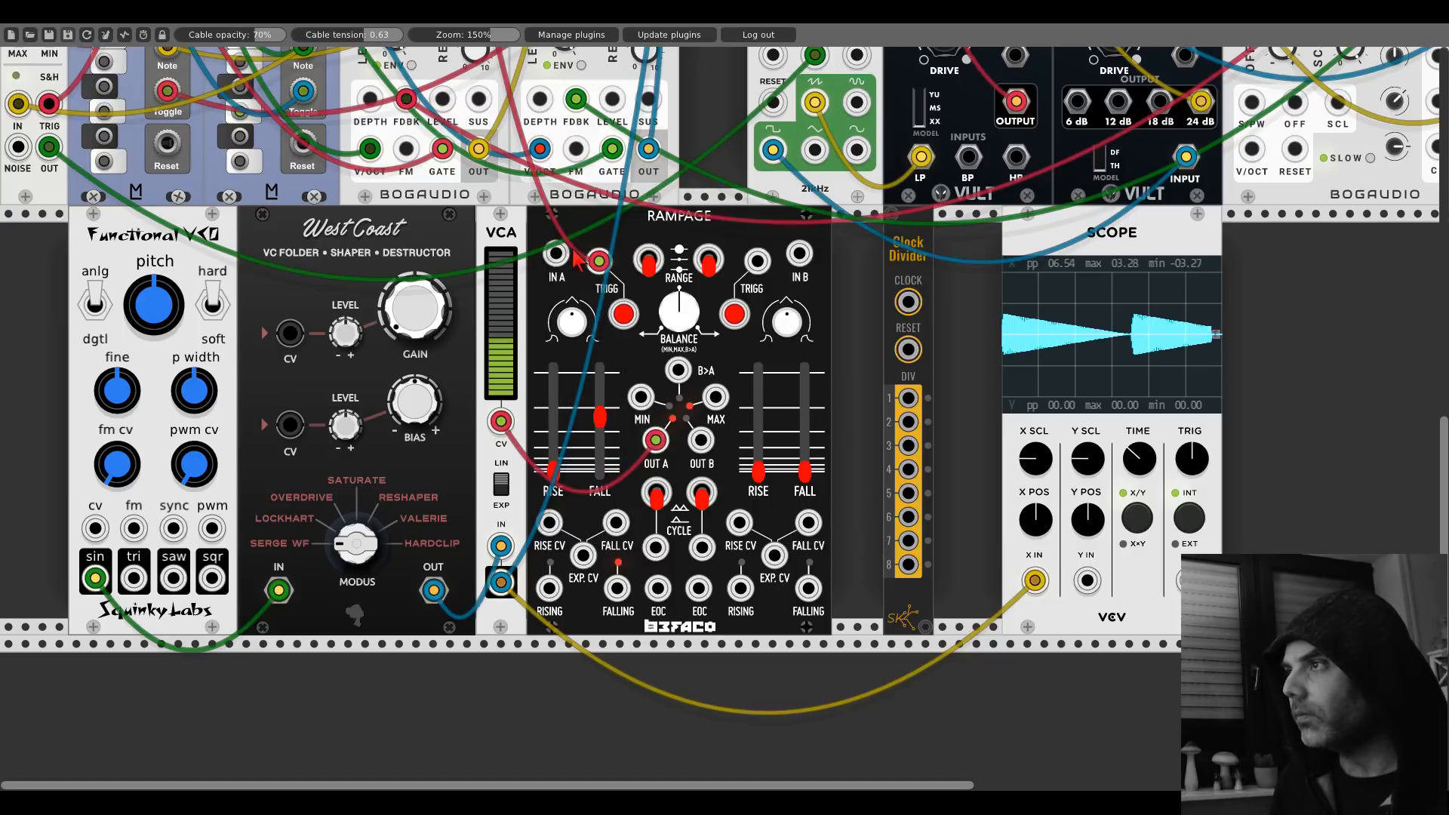
left_click_drag(600, 261, 908, 302)
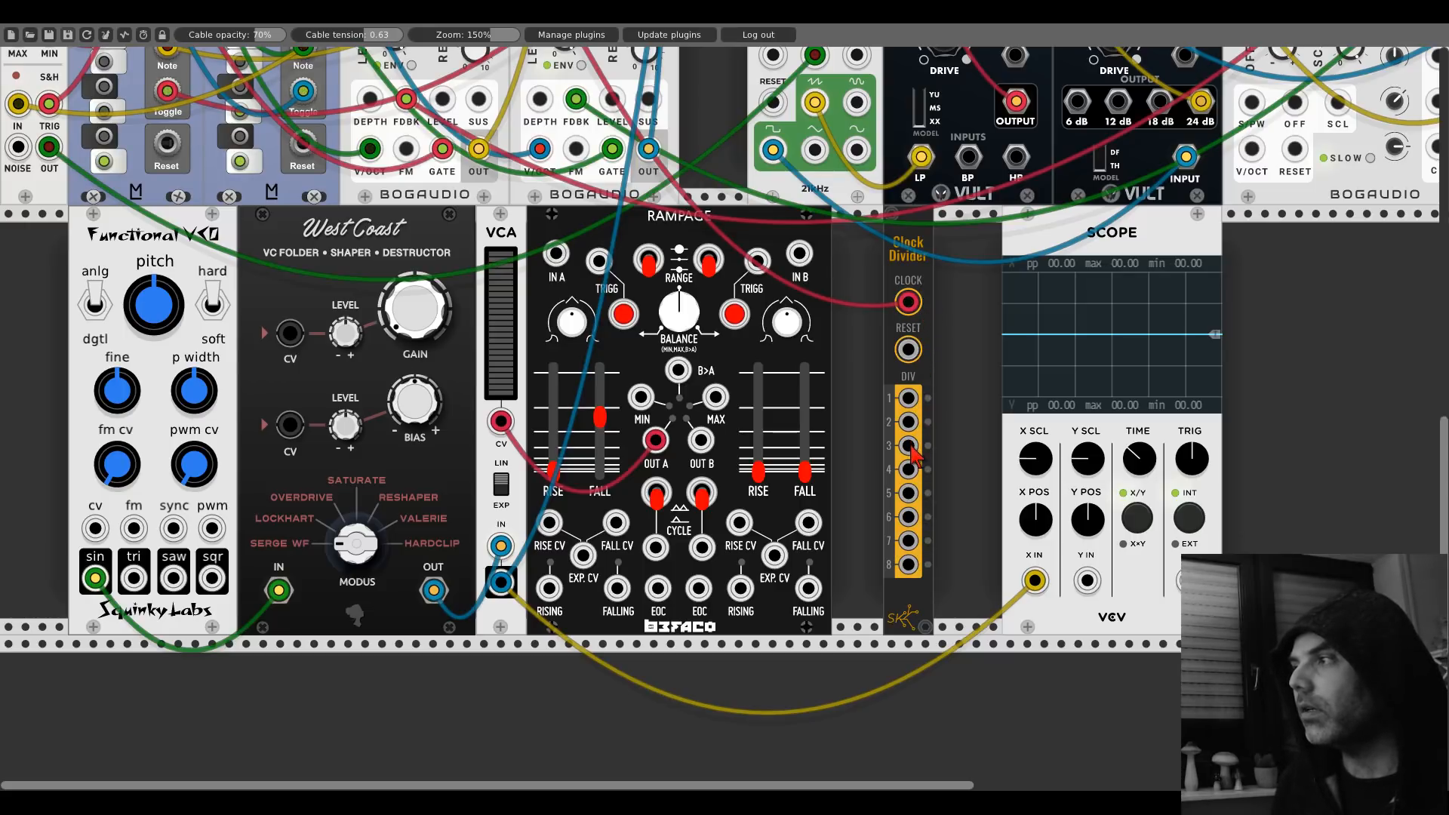
left_click_drag(912, 446, 598, 262)
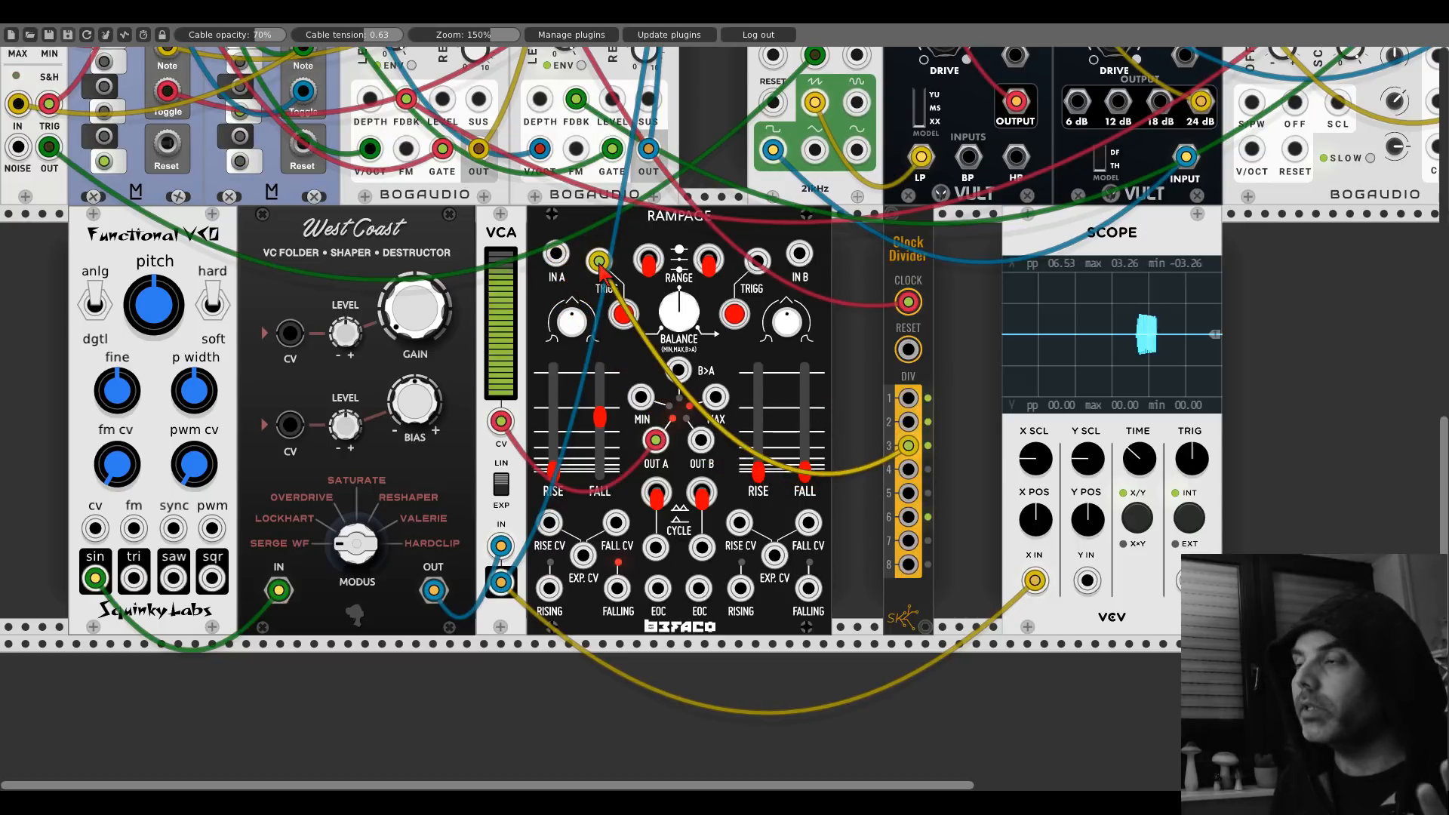
left_click_drag(898, 237, 846, 235)
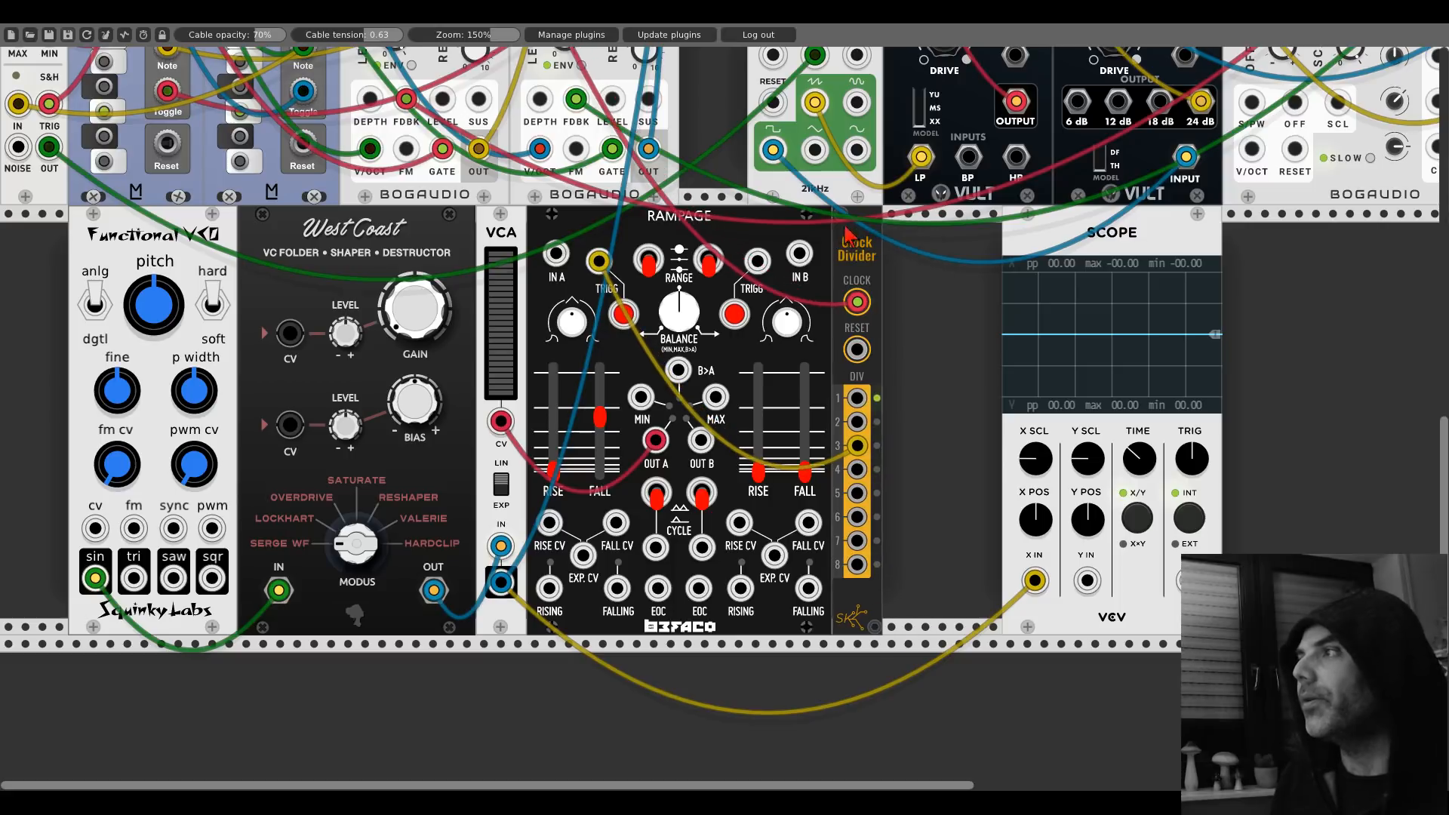
left_click_drag(604, 422, 601, 391)
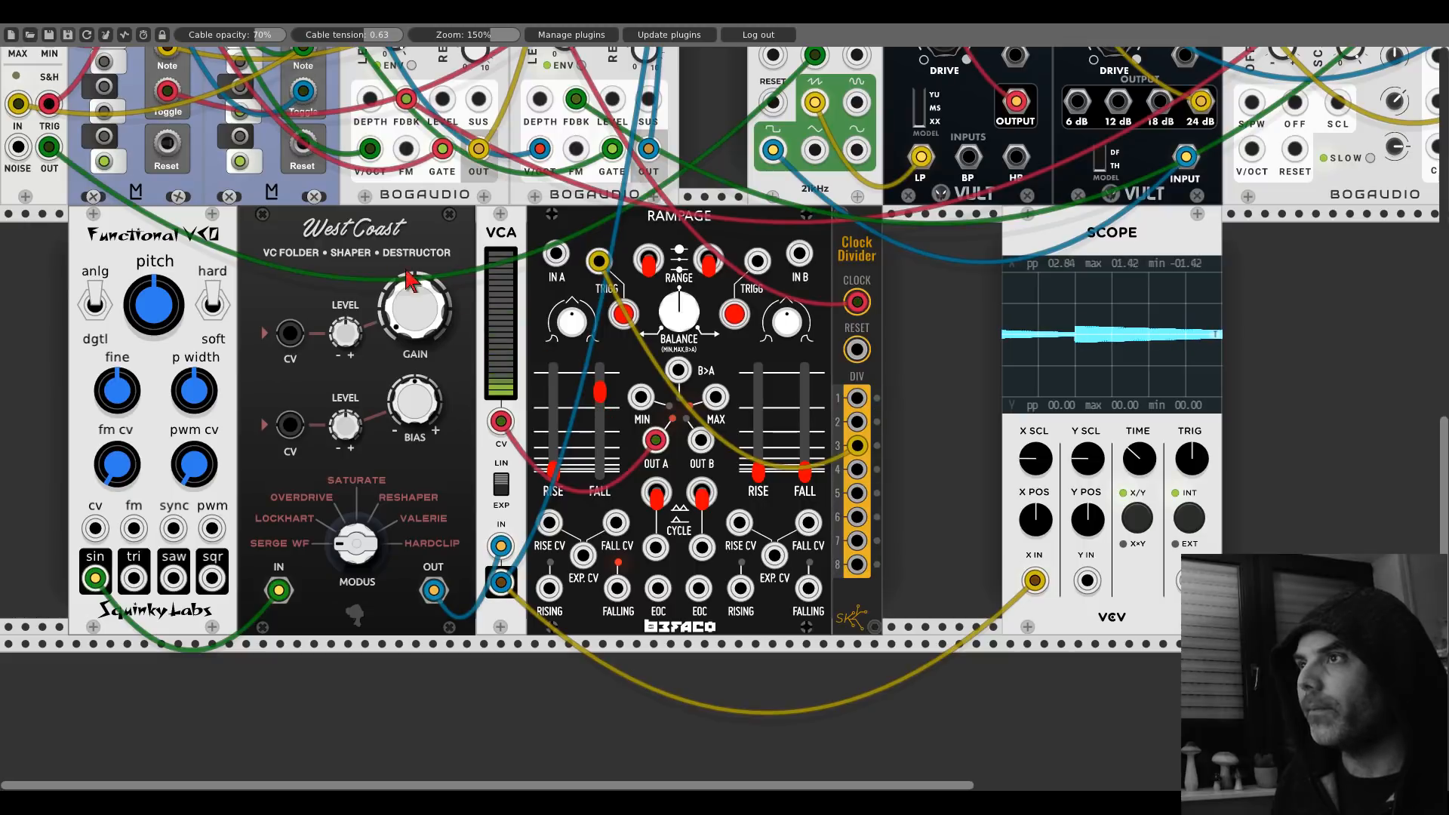
scroll(524, 256, "down", 1)
scroll(526, 264, "up", 1)
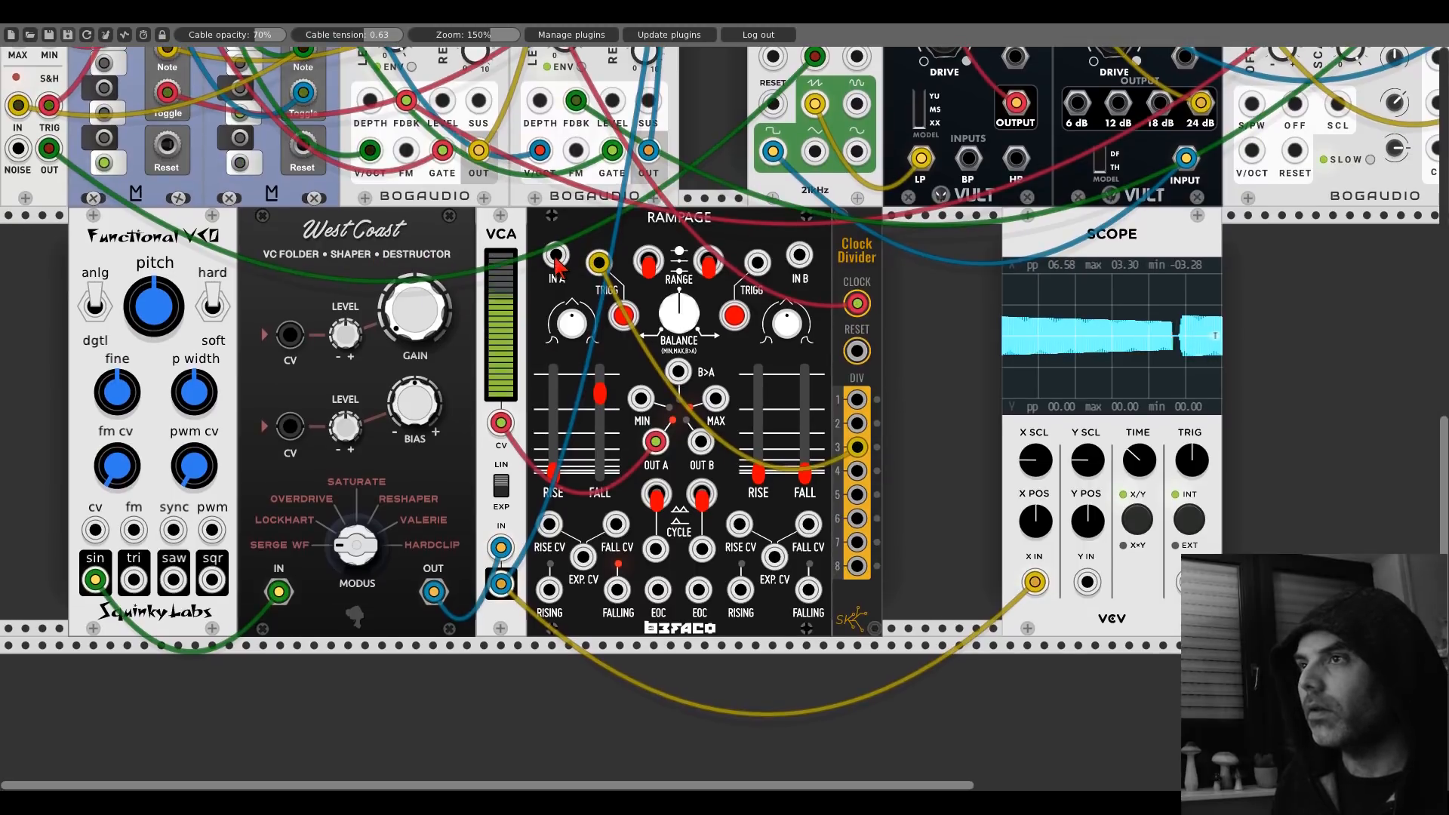
Step: Add a HotTuna tuner below the West Coast module and patch the Functional VCO's sine output into its signal input
scroll(202, 321, "down", 5)
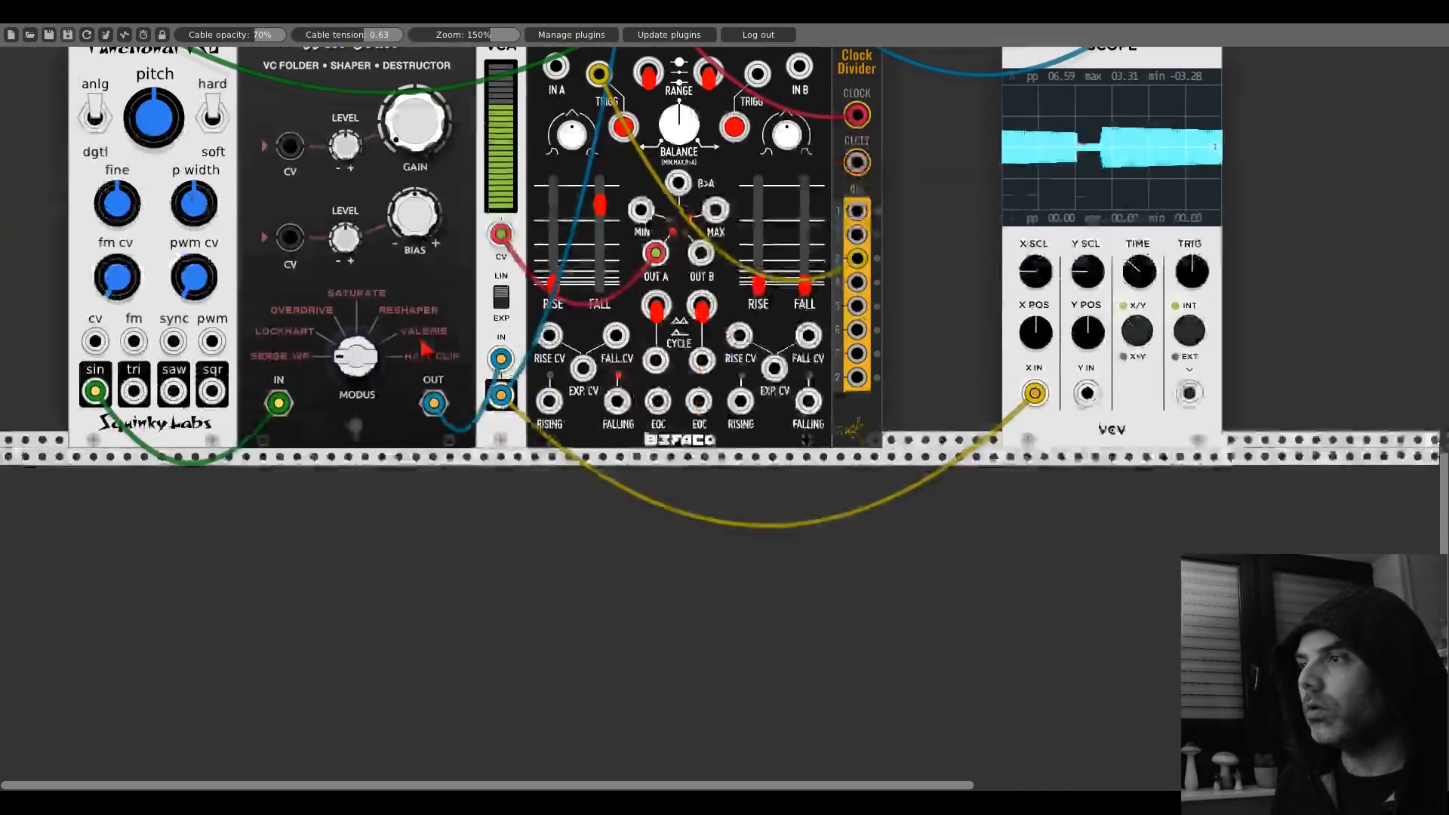
right_click(327, 556)
type("tuna")
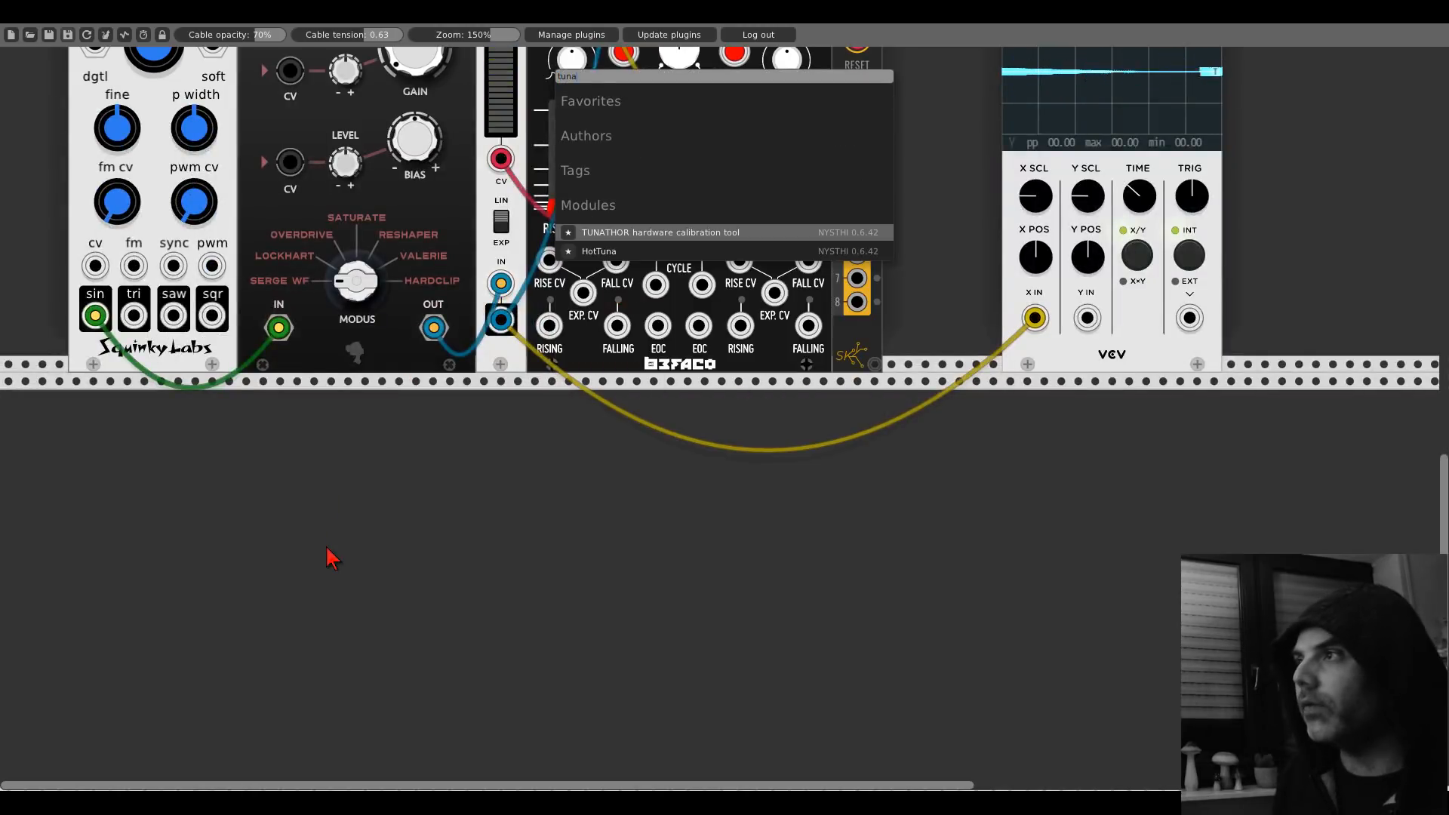
key("Down")
key("Return")
scroll(224, 515, "down", 3)
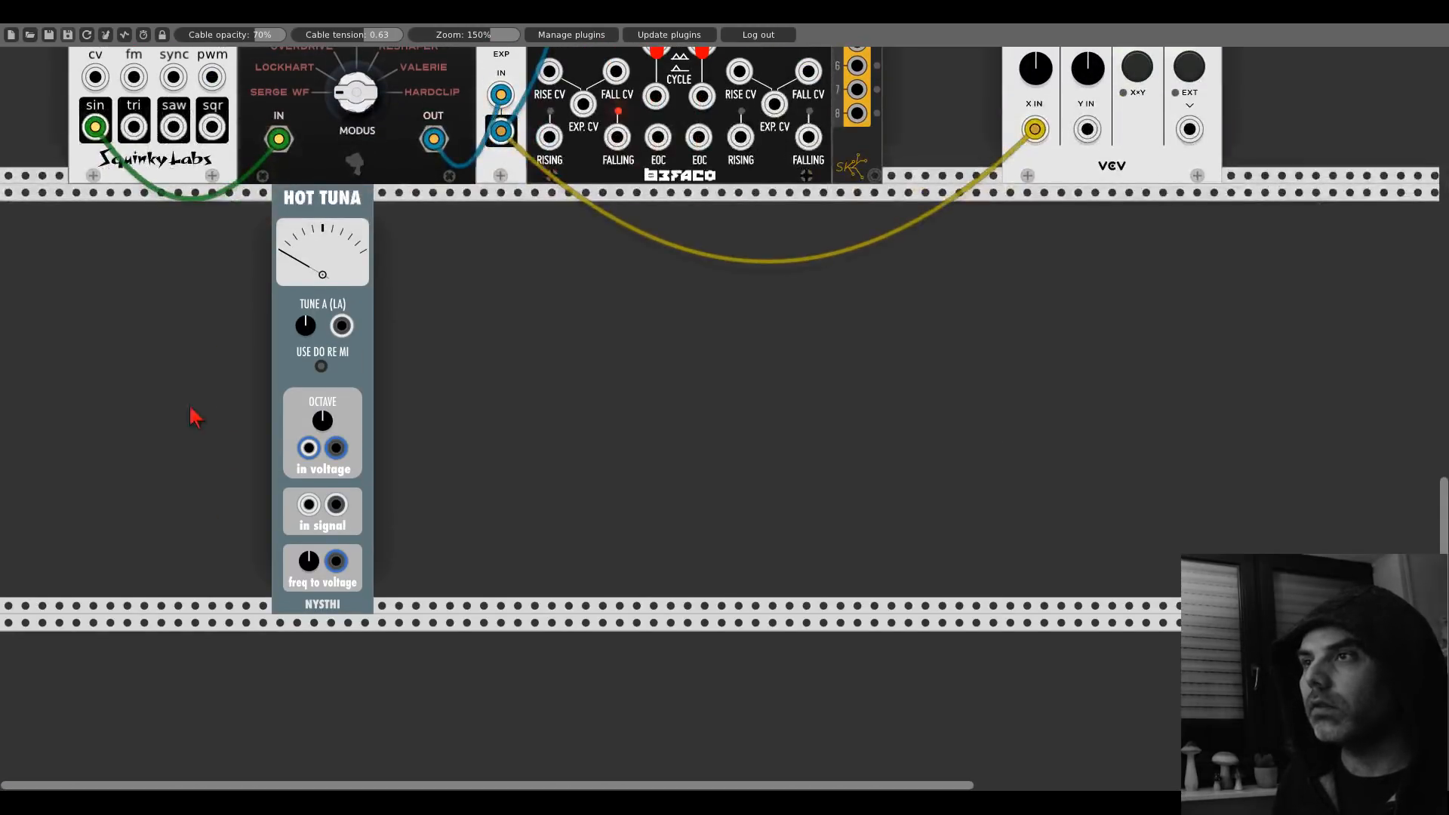
left_click_drag(306, 510, 95, 126)
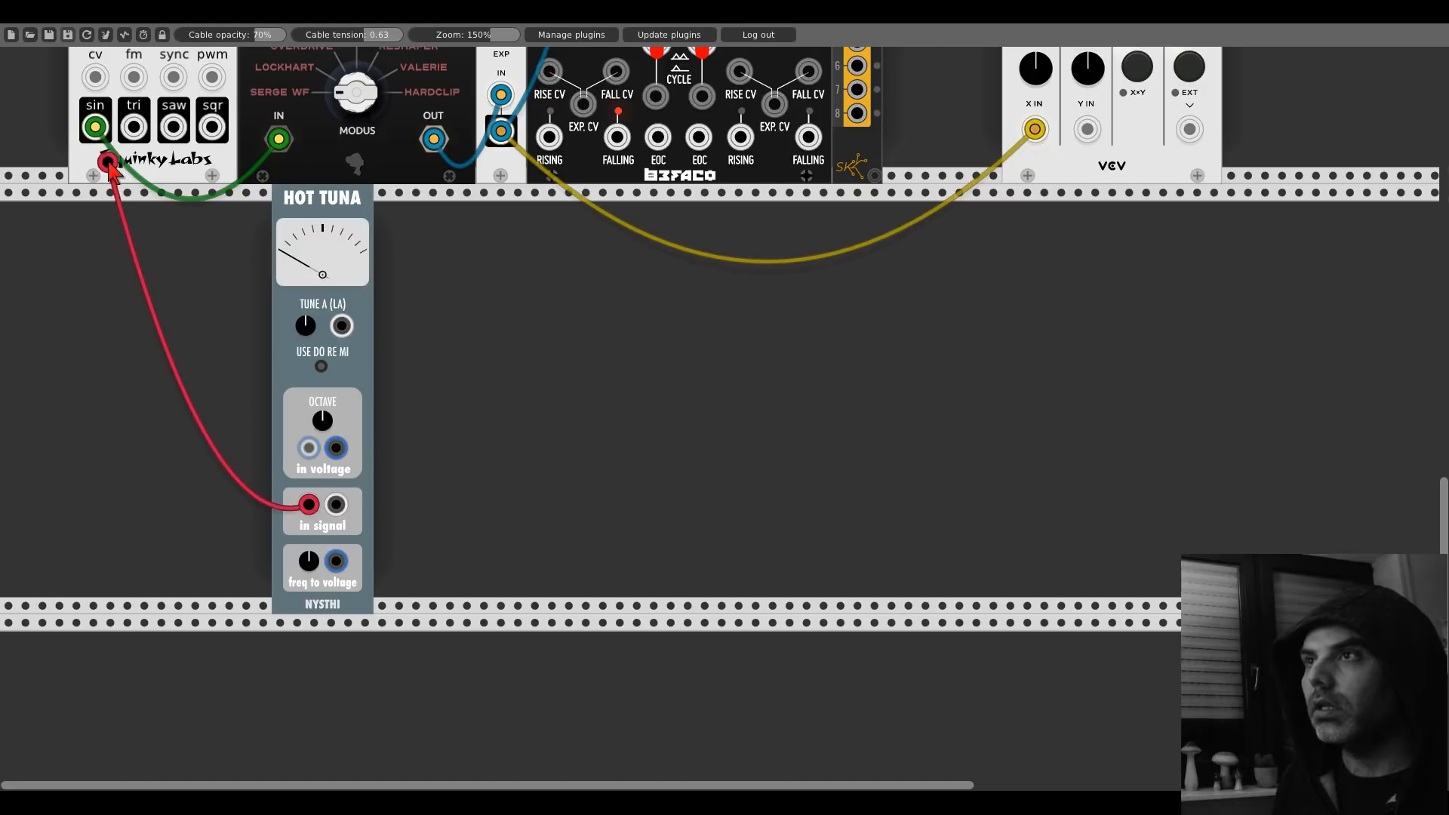
Step: Delete the HotTuna tuner from the rack
scroll(114, 386, "up", 1)
scroll(113, 391, "up", 3)
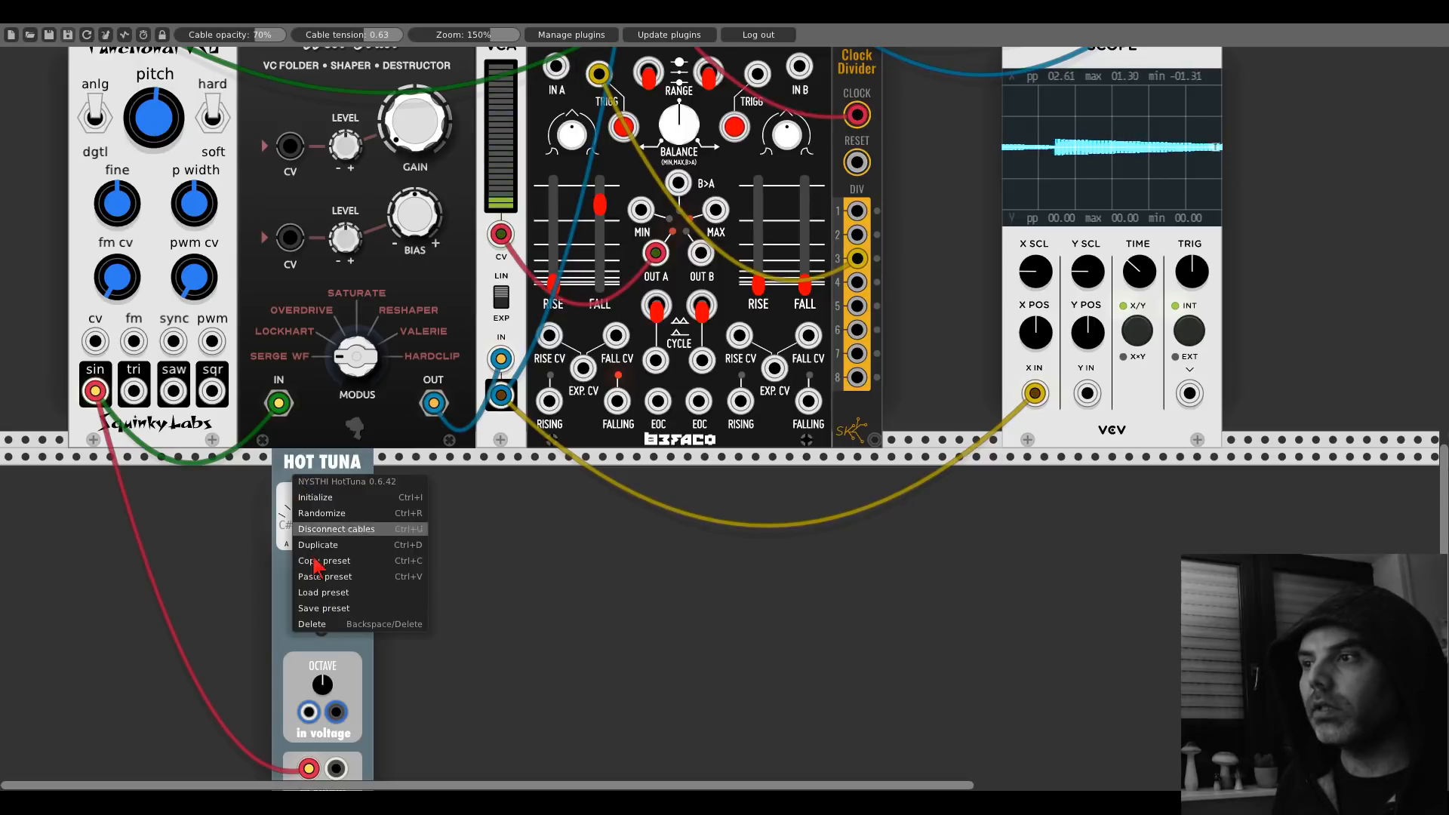
left_click(321, 623)
scroll(106, 543, "up", 5)
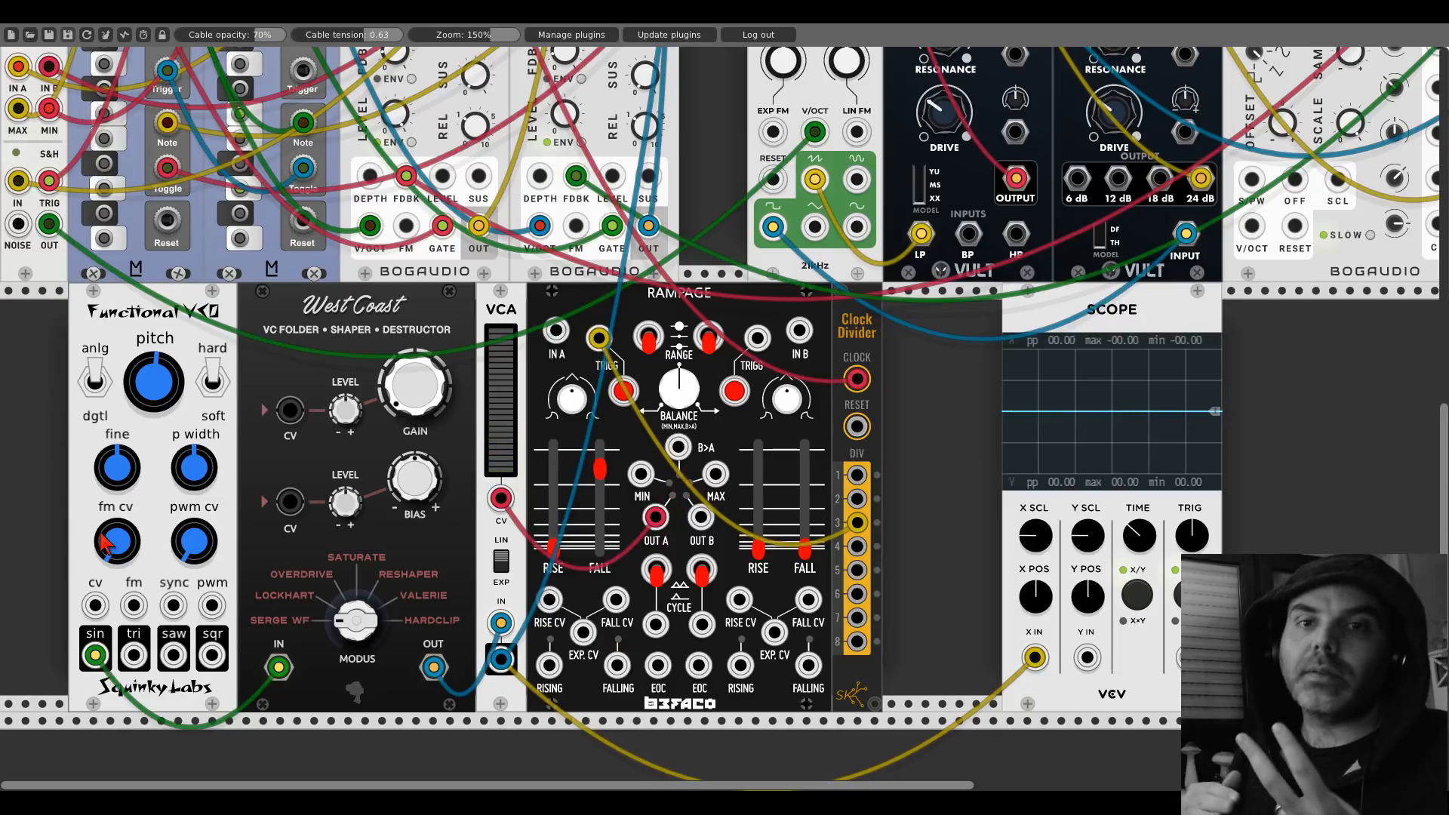
right_click(933, 412)
scroll(811, 393, "down", 20)
scroll(663, 412, "up", 20)
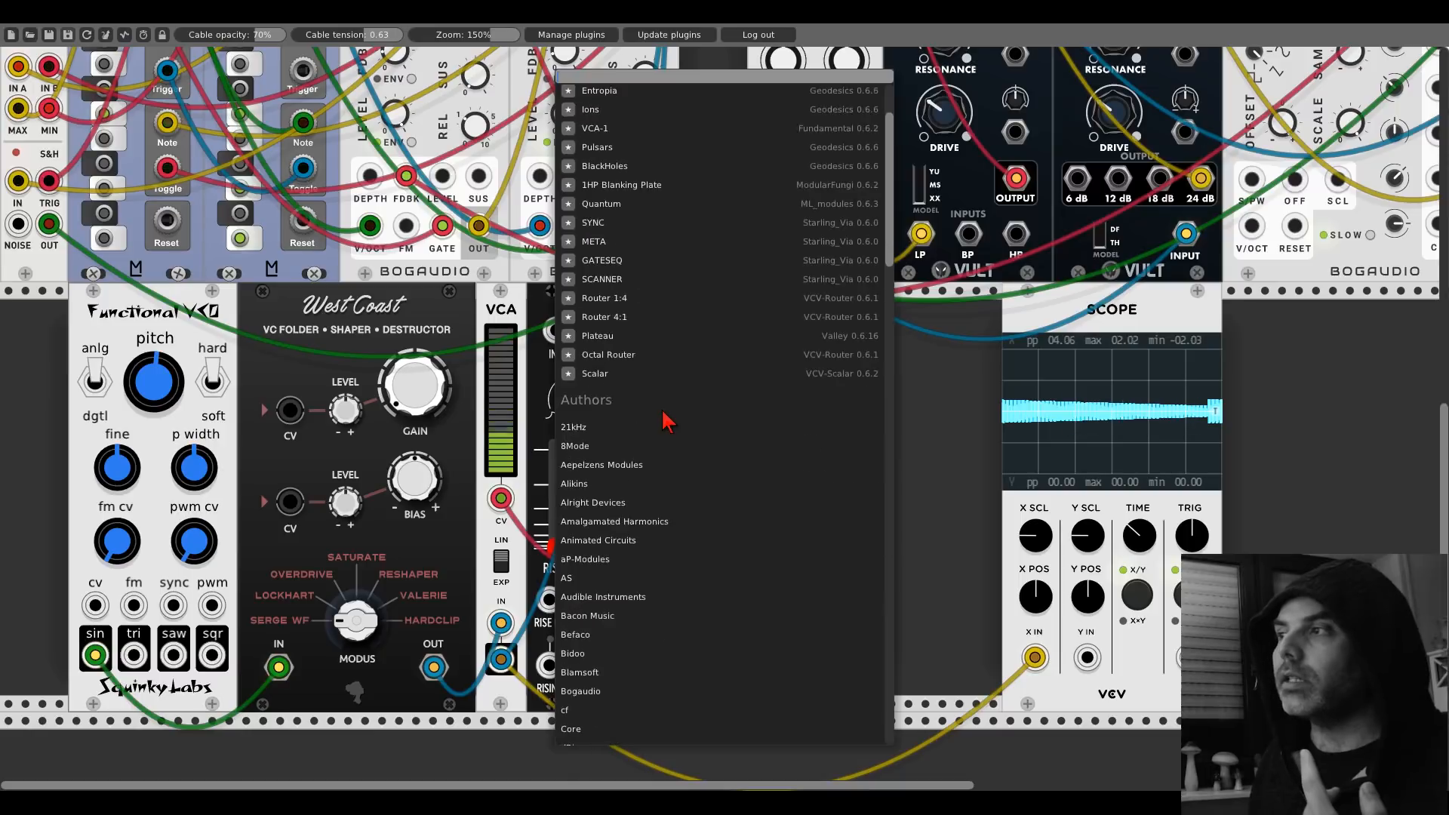
scroll(663, 411, "up", 3)
left_click(960, 391)
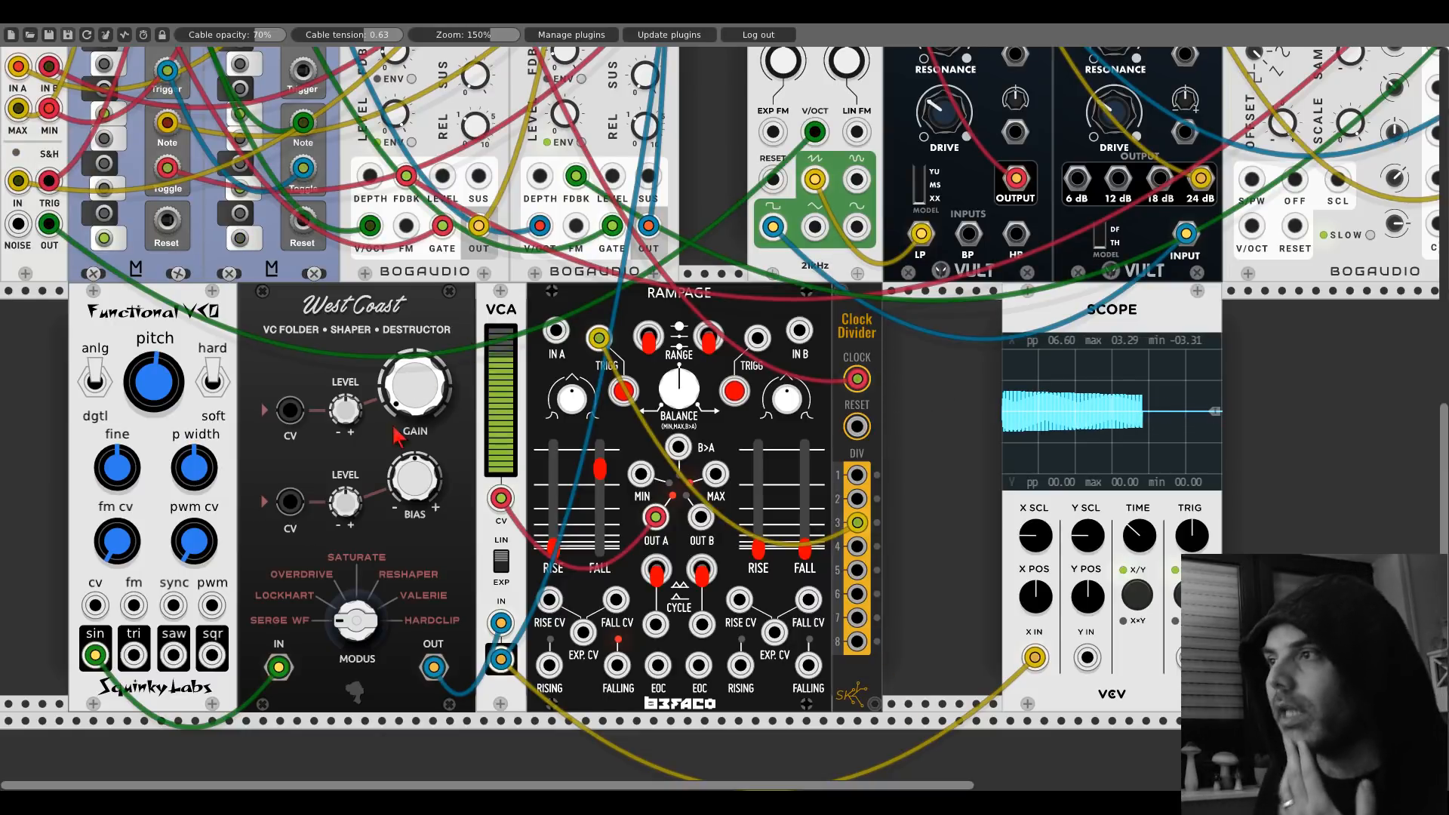
Step: Set the West Coast shaper's modus to SATURATE and raise its gain slightly
left_click_drag(355, 615, 356, 653)
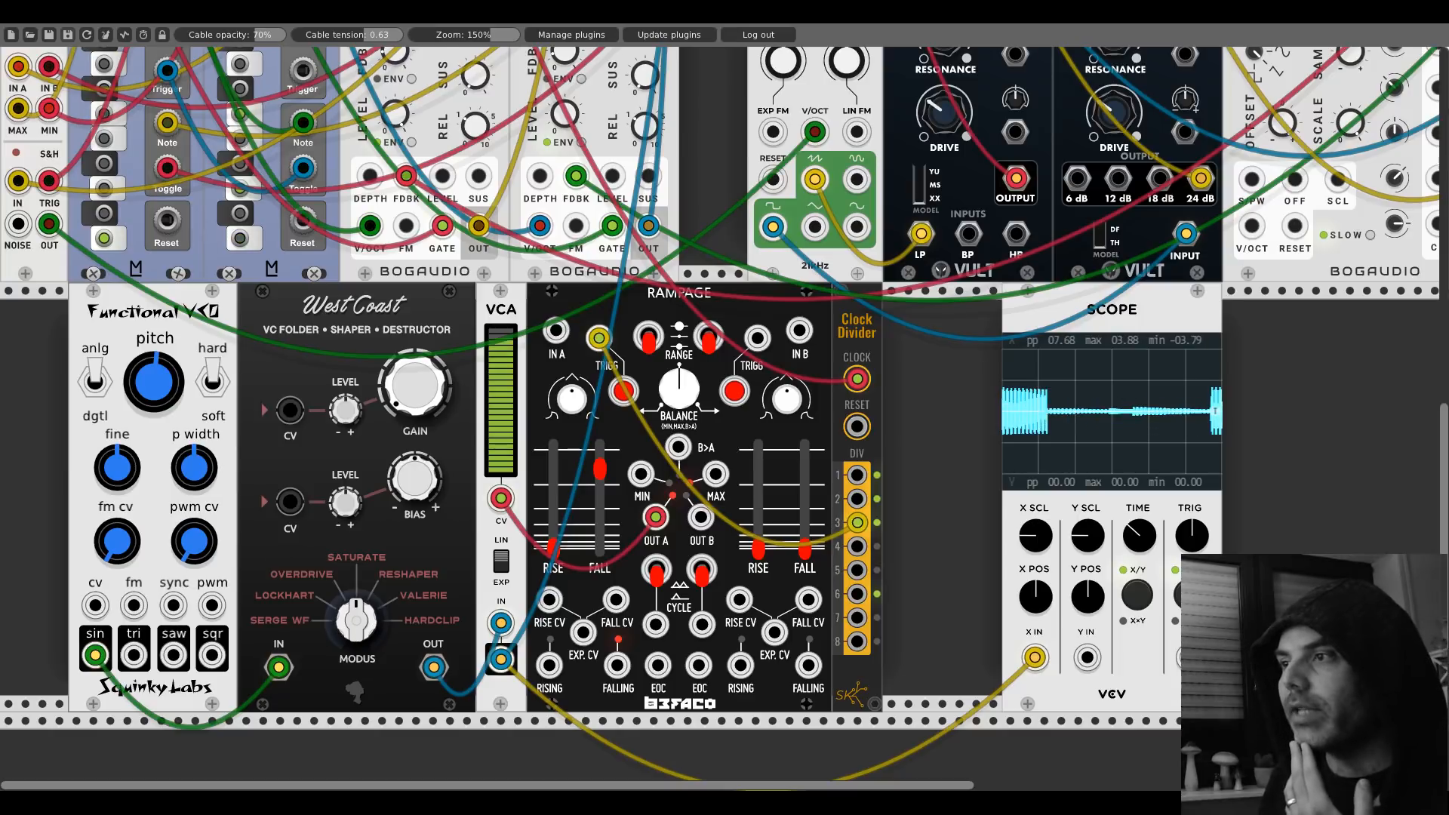
mouse_move(413, 386)
left_mouse_down()
mouse_move(413, 356)
mouse_move(414, 369)
left_mouse_up()
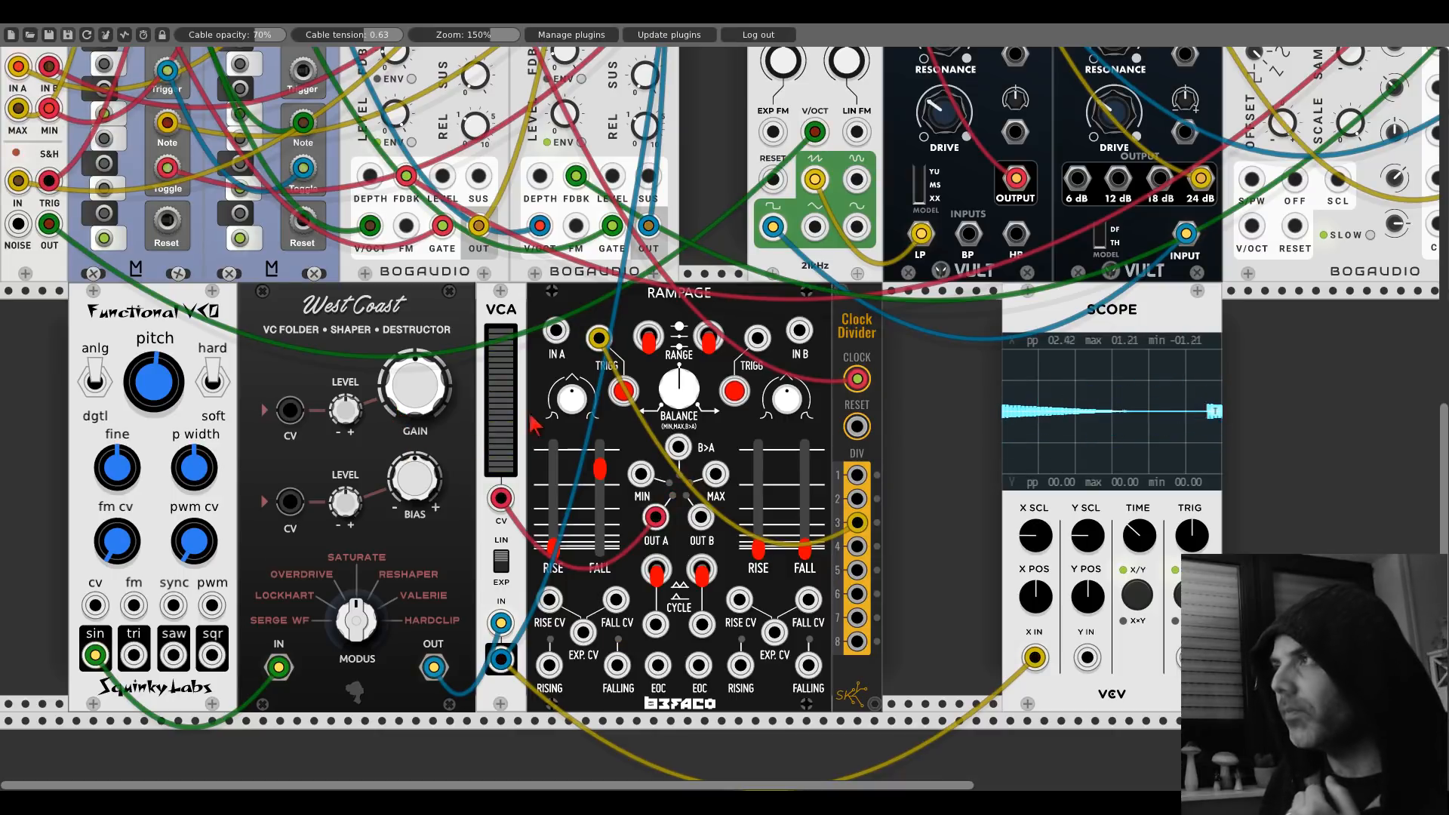
Step: Examine the mixer, the reverb and delay effects, and the wavefolder voice across the patch
scroll(547, 415, "up", 15)
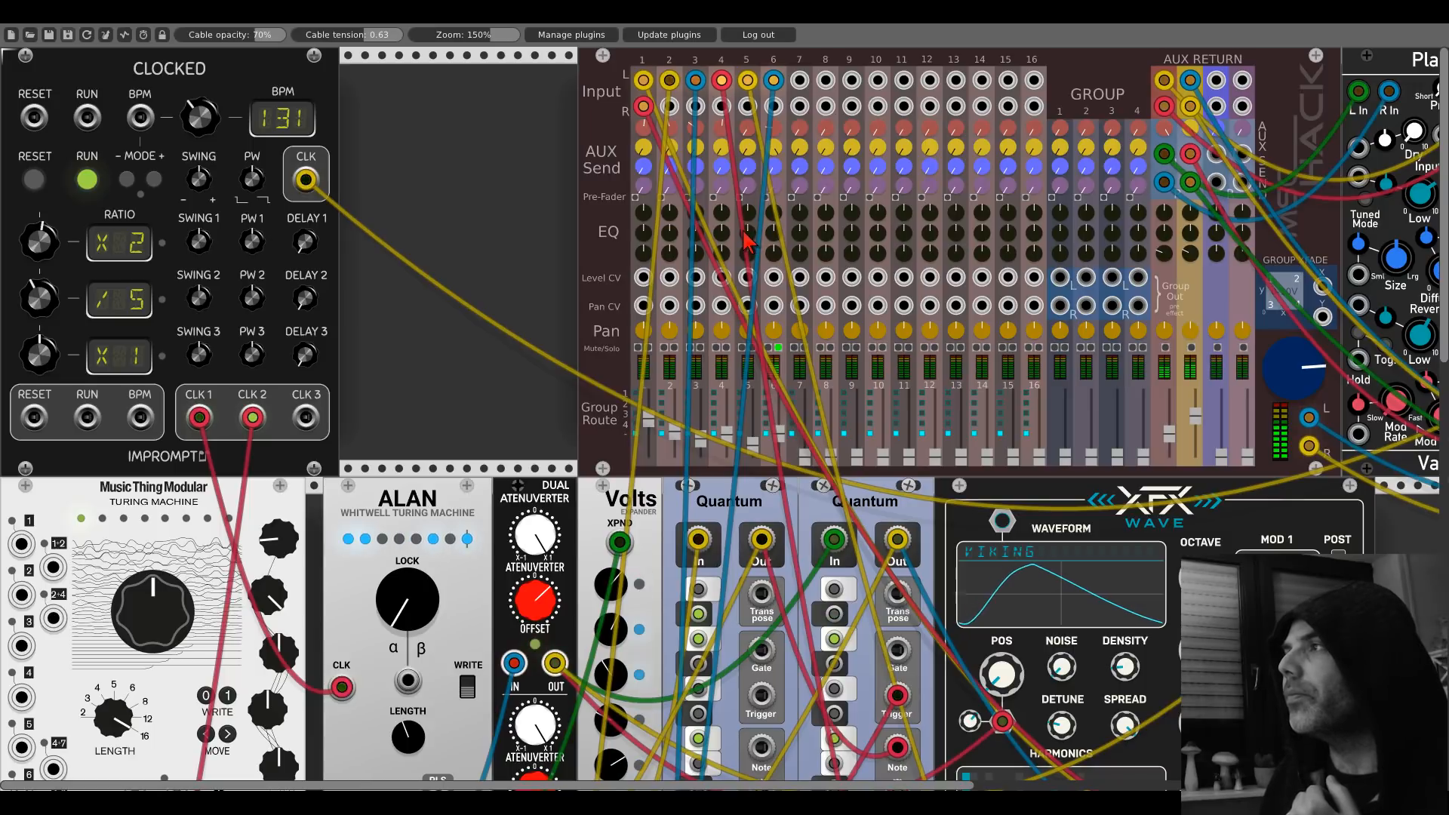
left_click_drag(1218, 313, 469, 341)
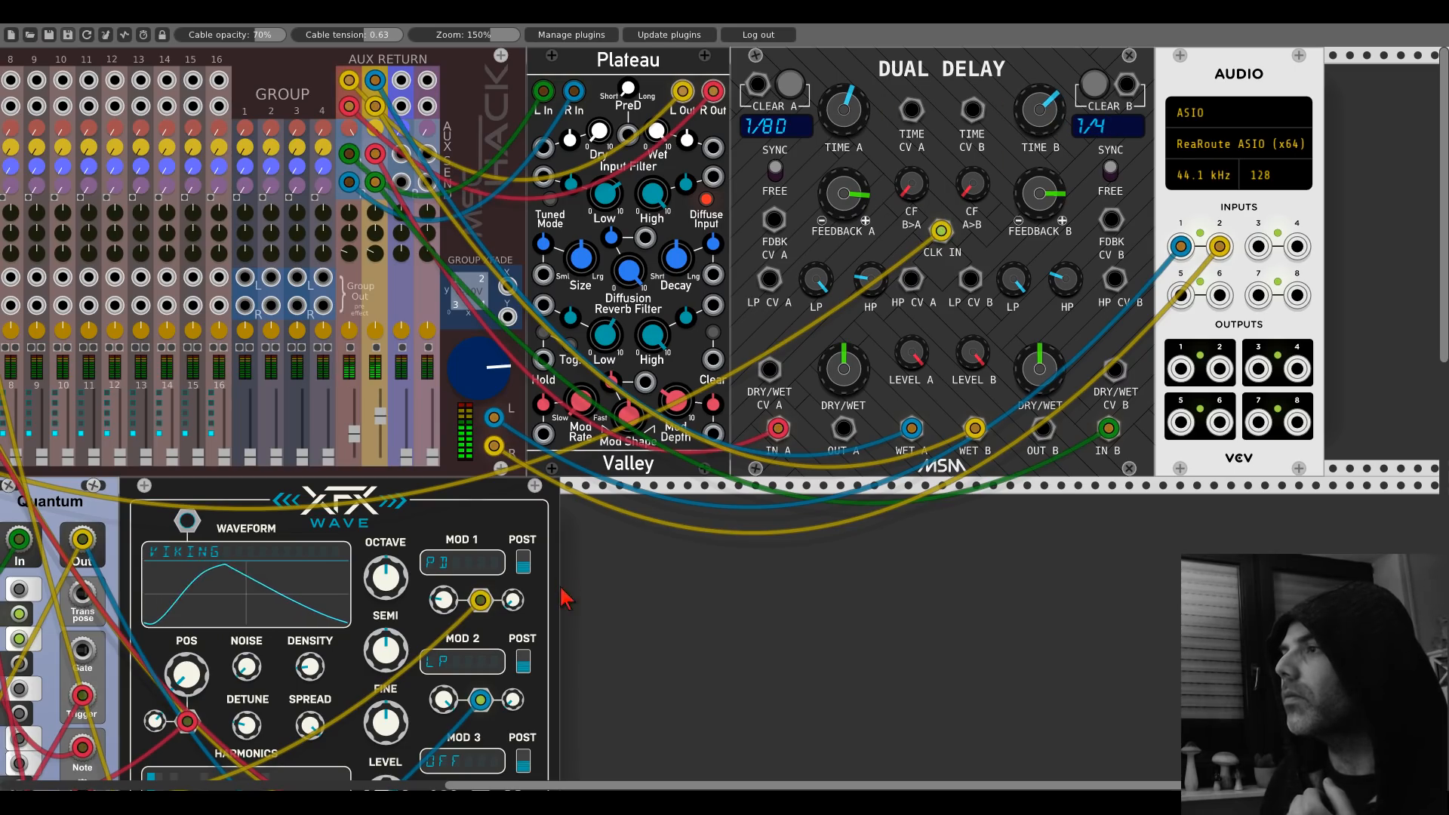
left_click_drag(563, 592, 1371, 102)
left_click_drag(758, 641, 777, 368)
left_click_drag(1181, 492, 1184, 146)
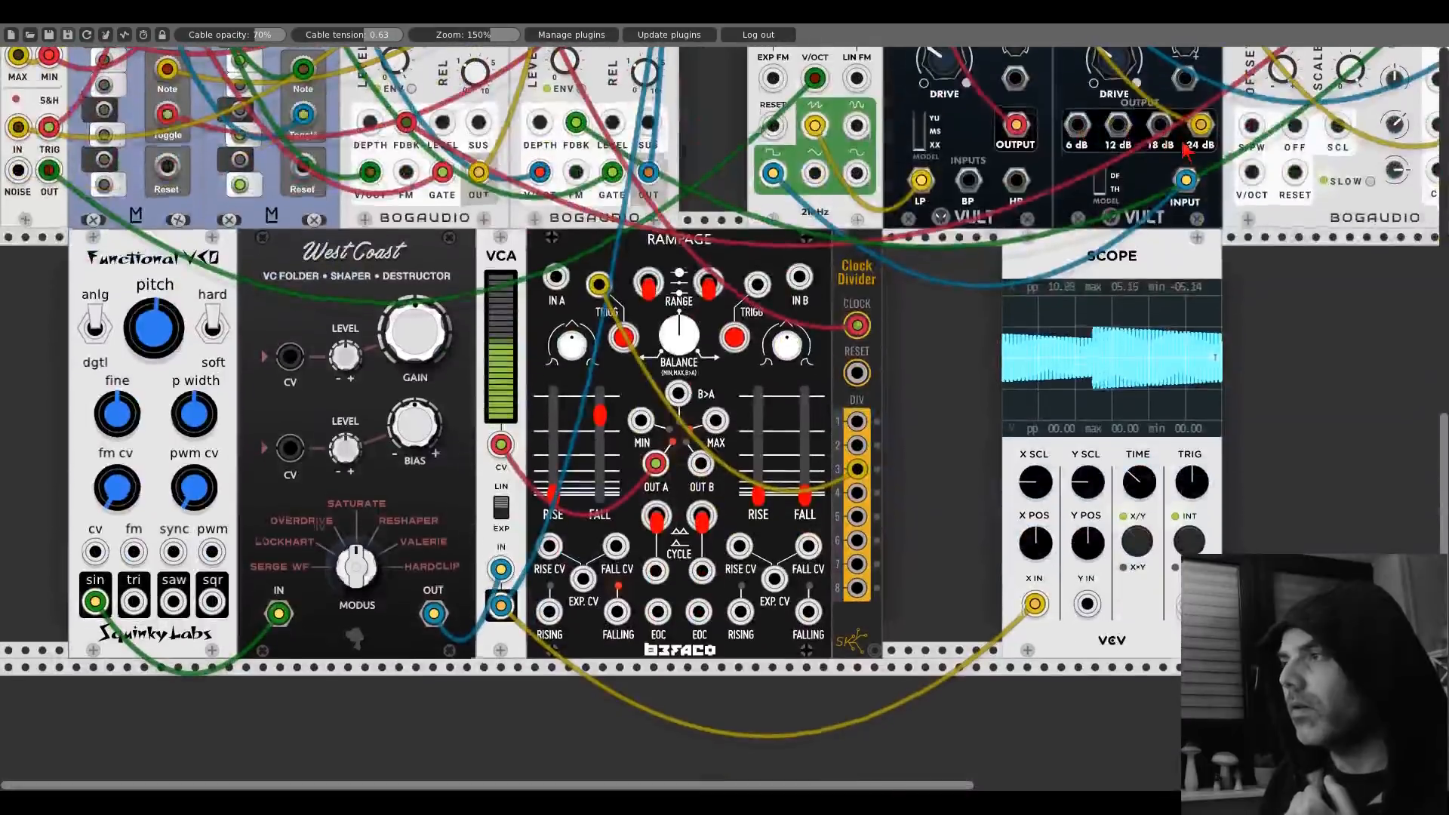
left_click_drag(1224, 85, 810, 432)
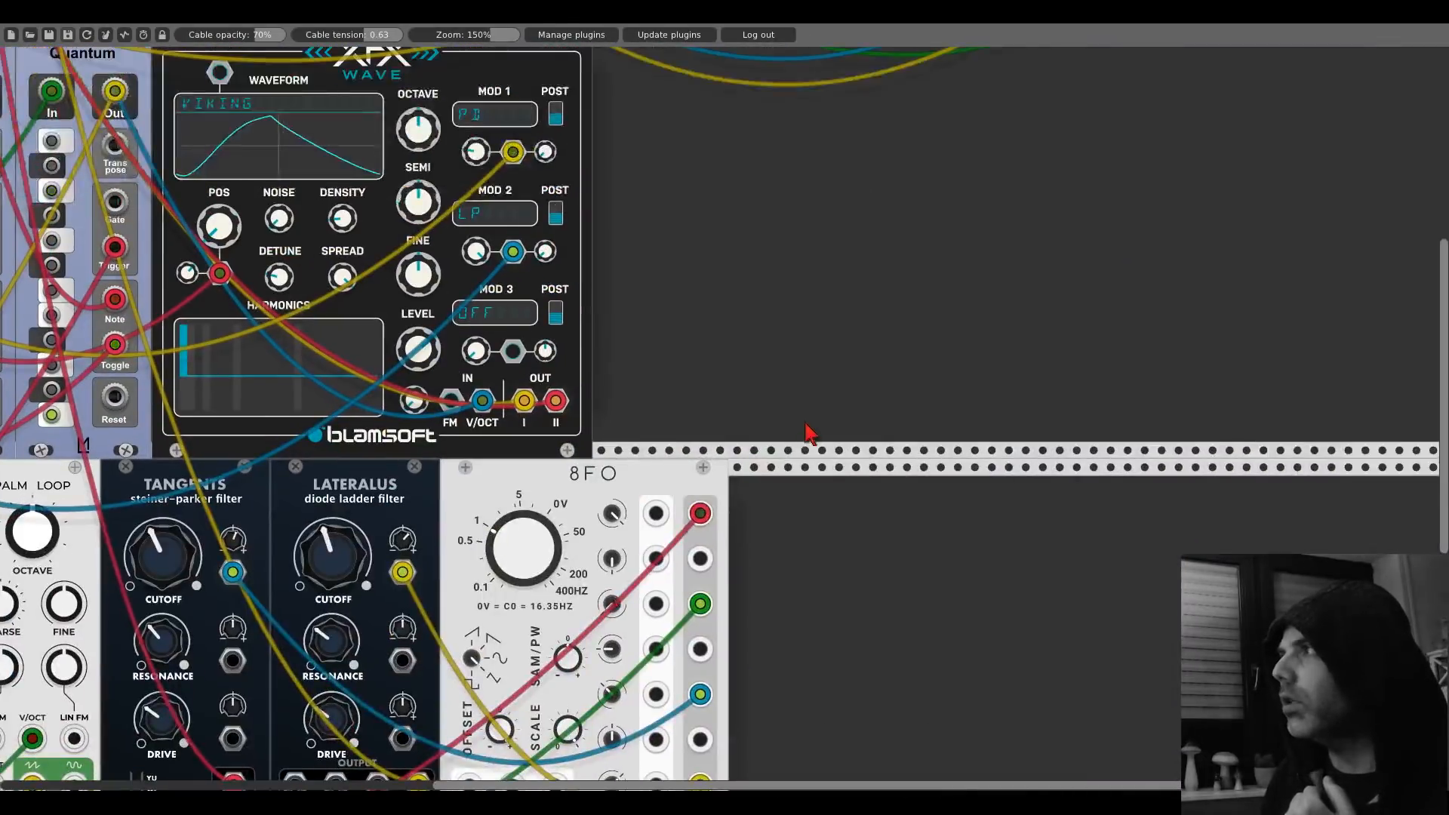
scroll(810, 432, "up", 5)
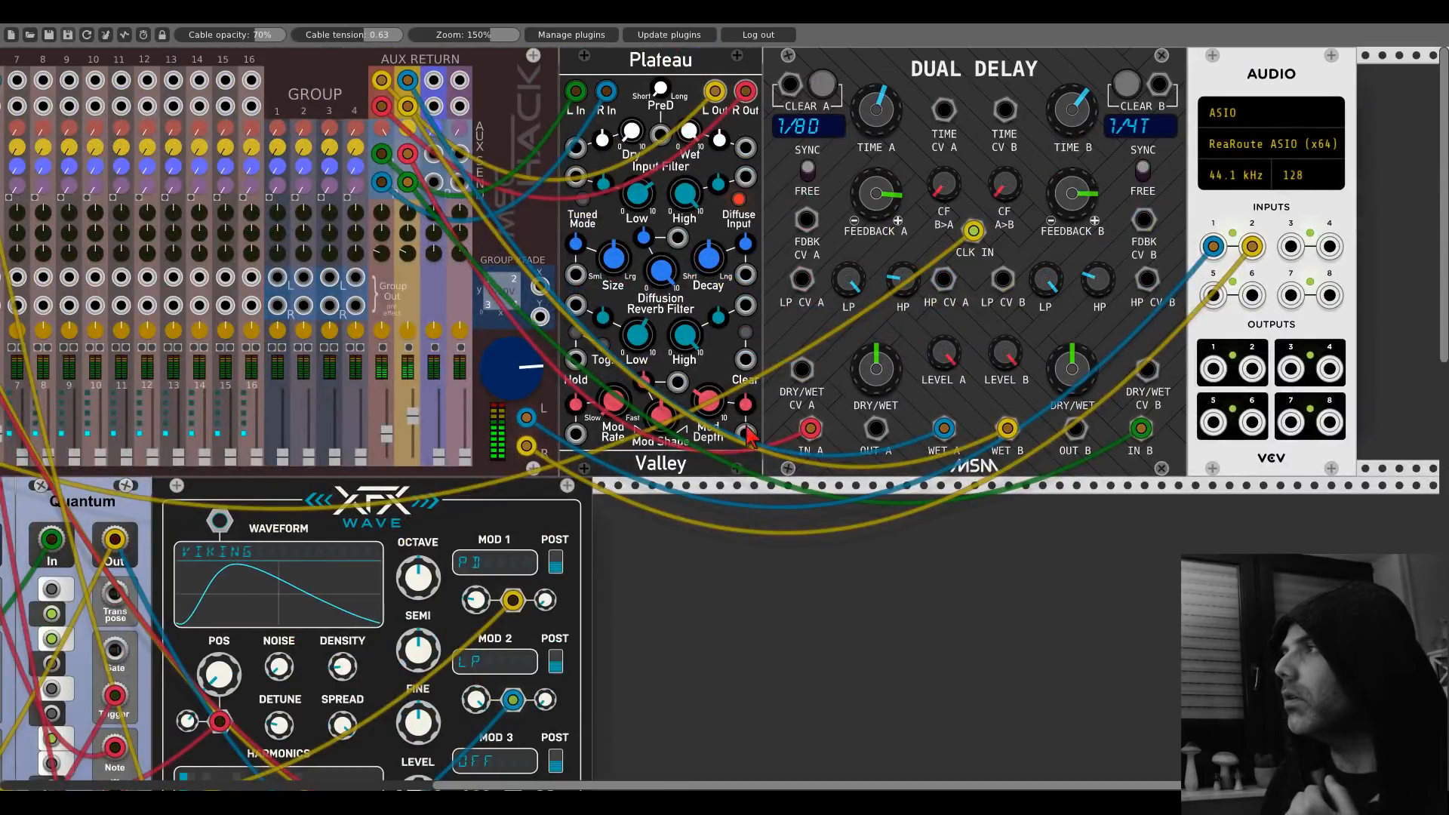
scroll(749, 436, "down", 12)
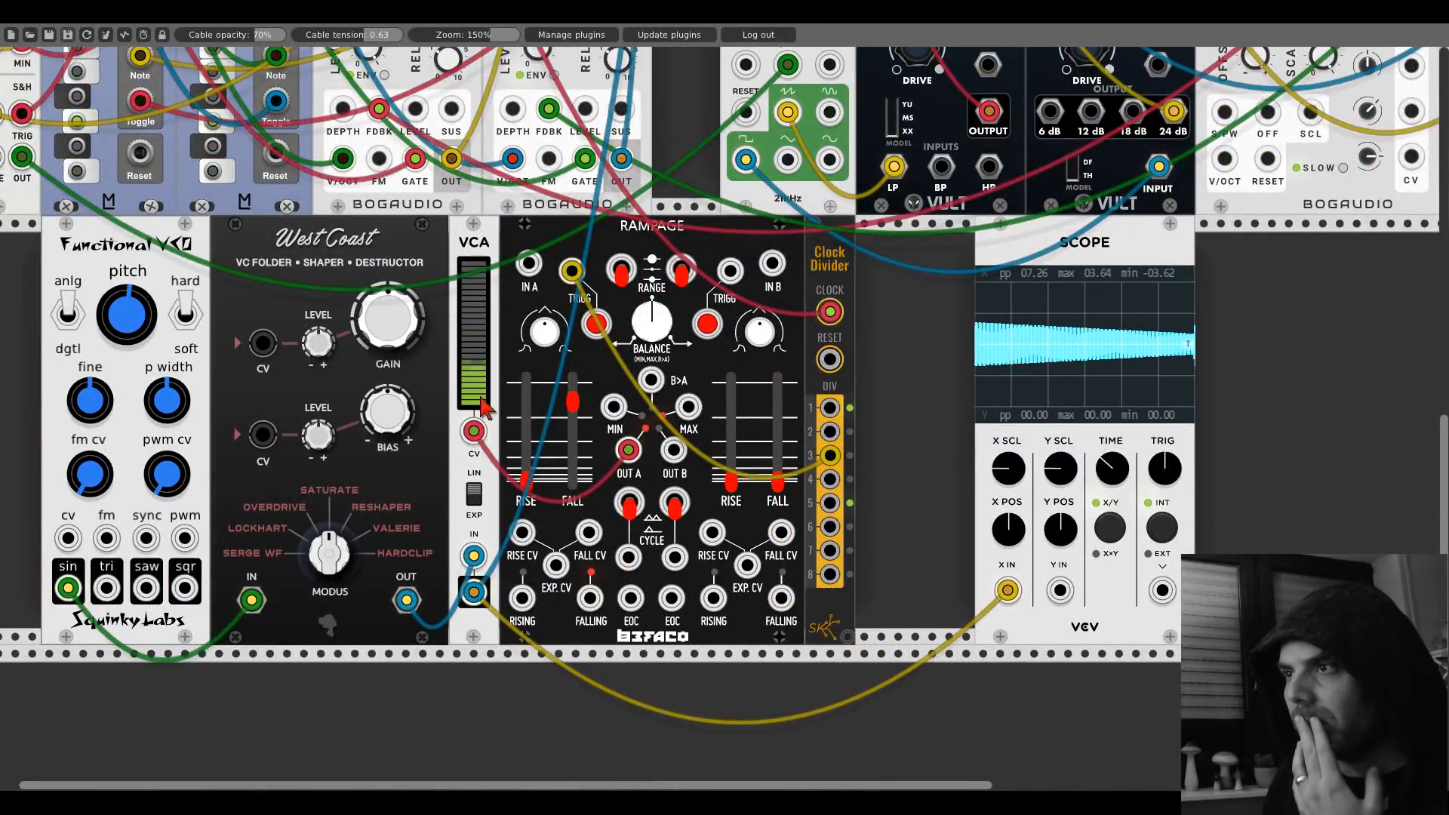
scroll(483, 407, "up", 10)
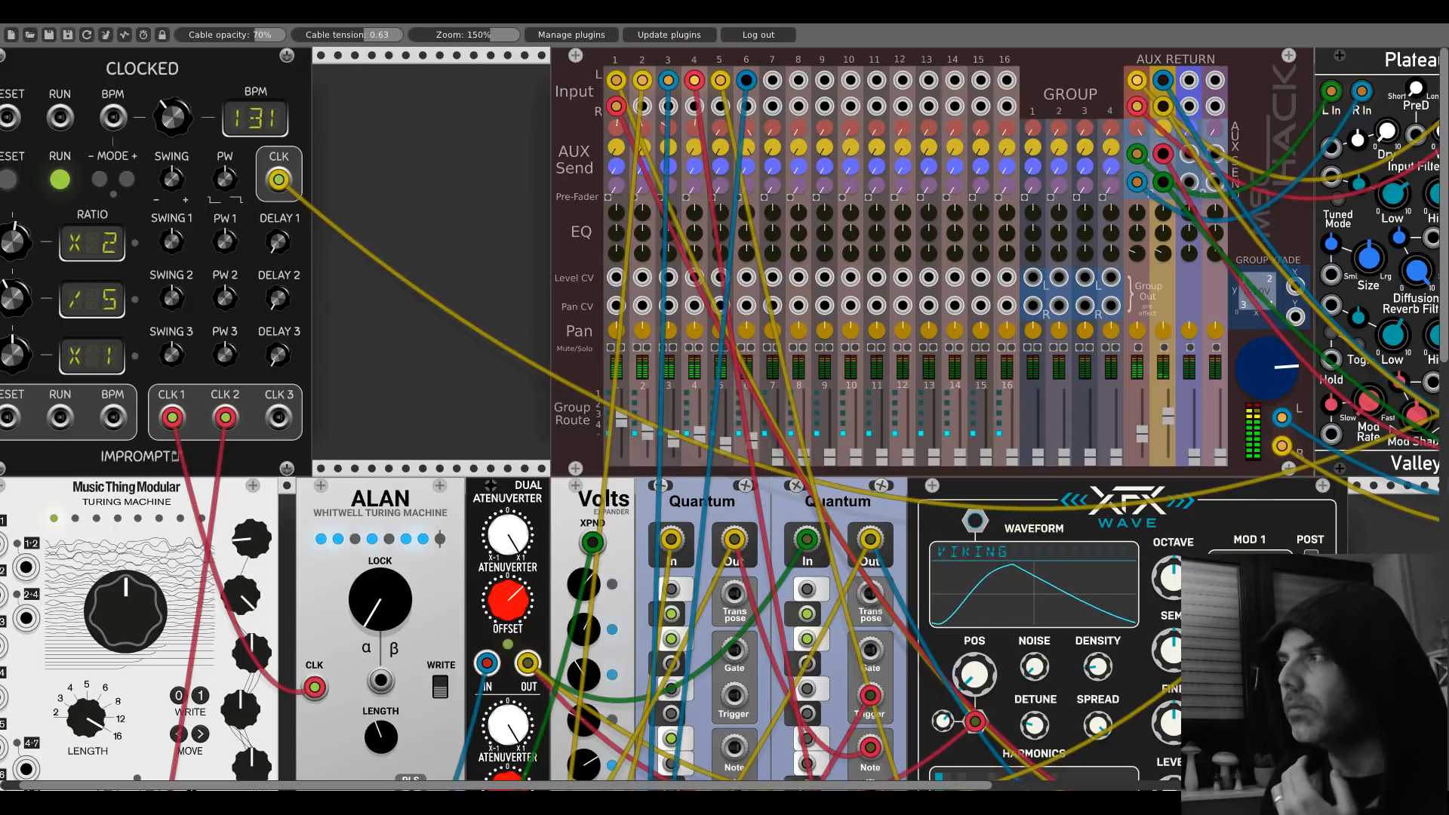
scroll(446, 456, "down", 10)
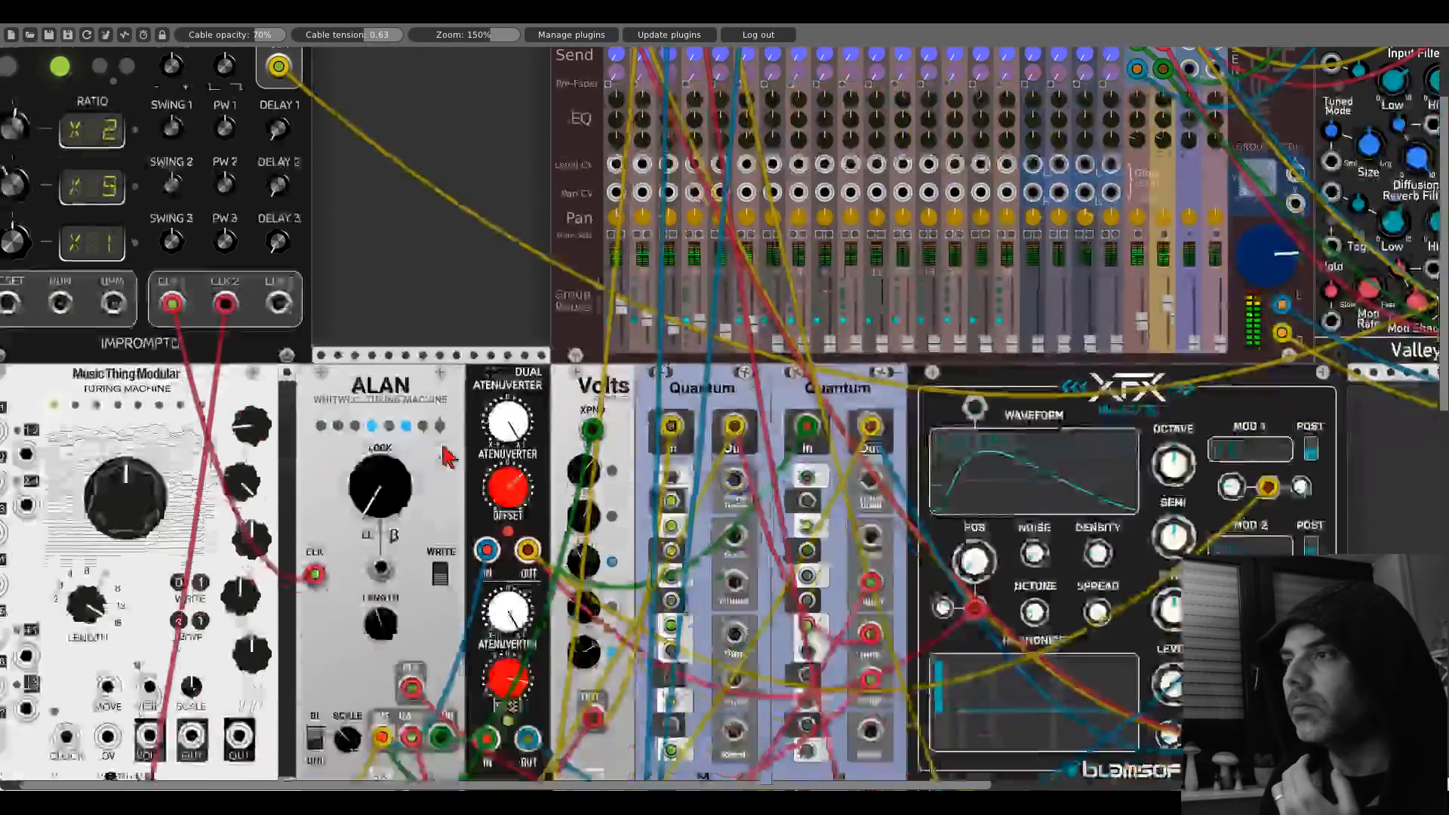
scroll(446, 457, "down", 7)
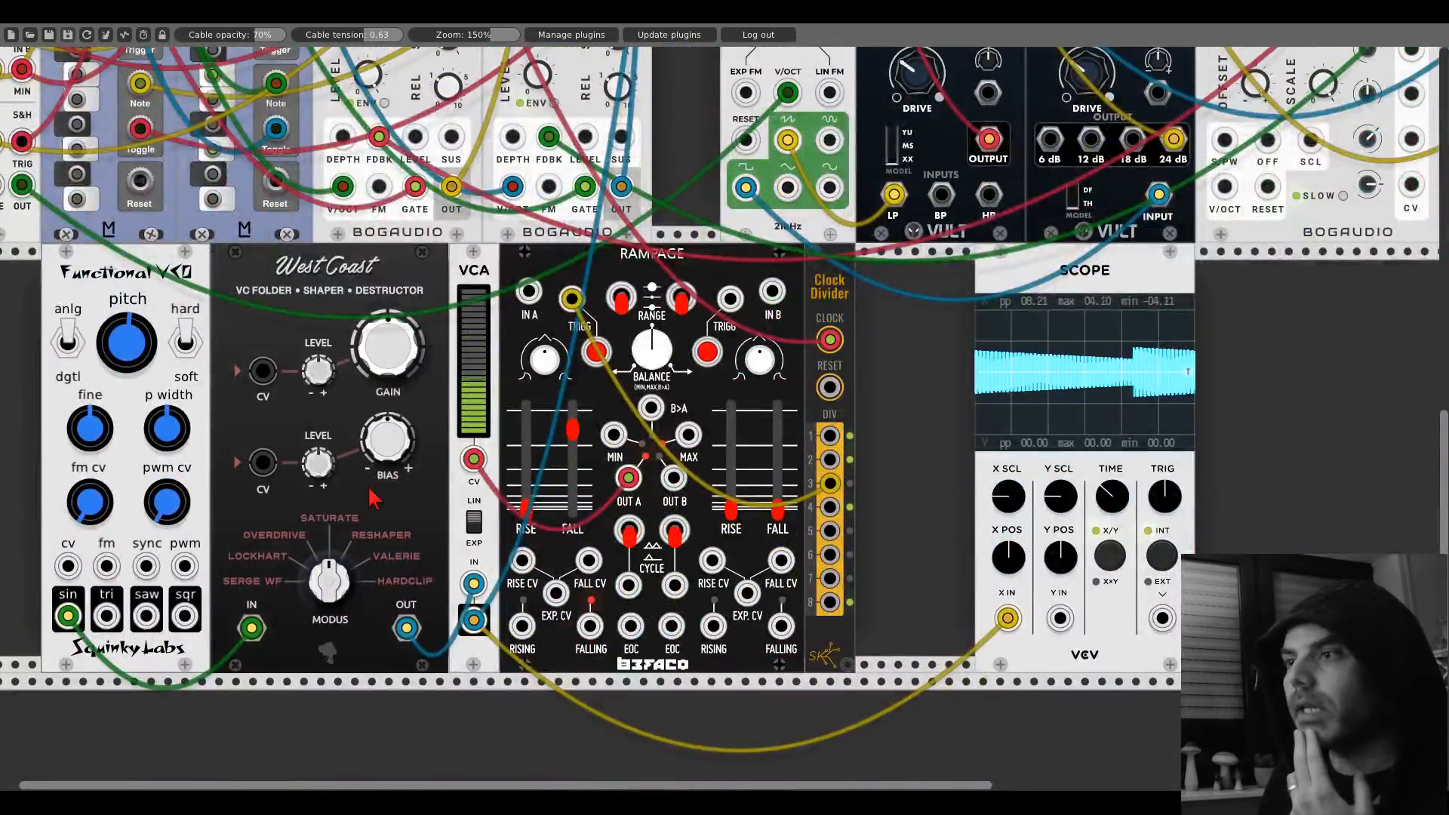
scroll(370, 500, "down", 5)
scroll(320, 460, "up", 1)
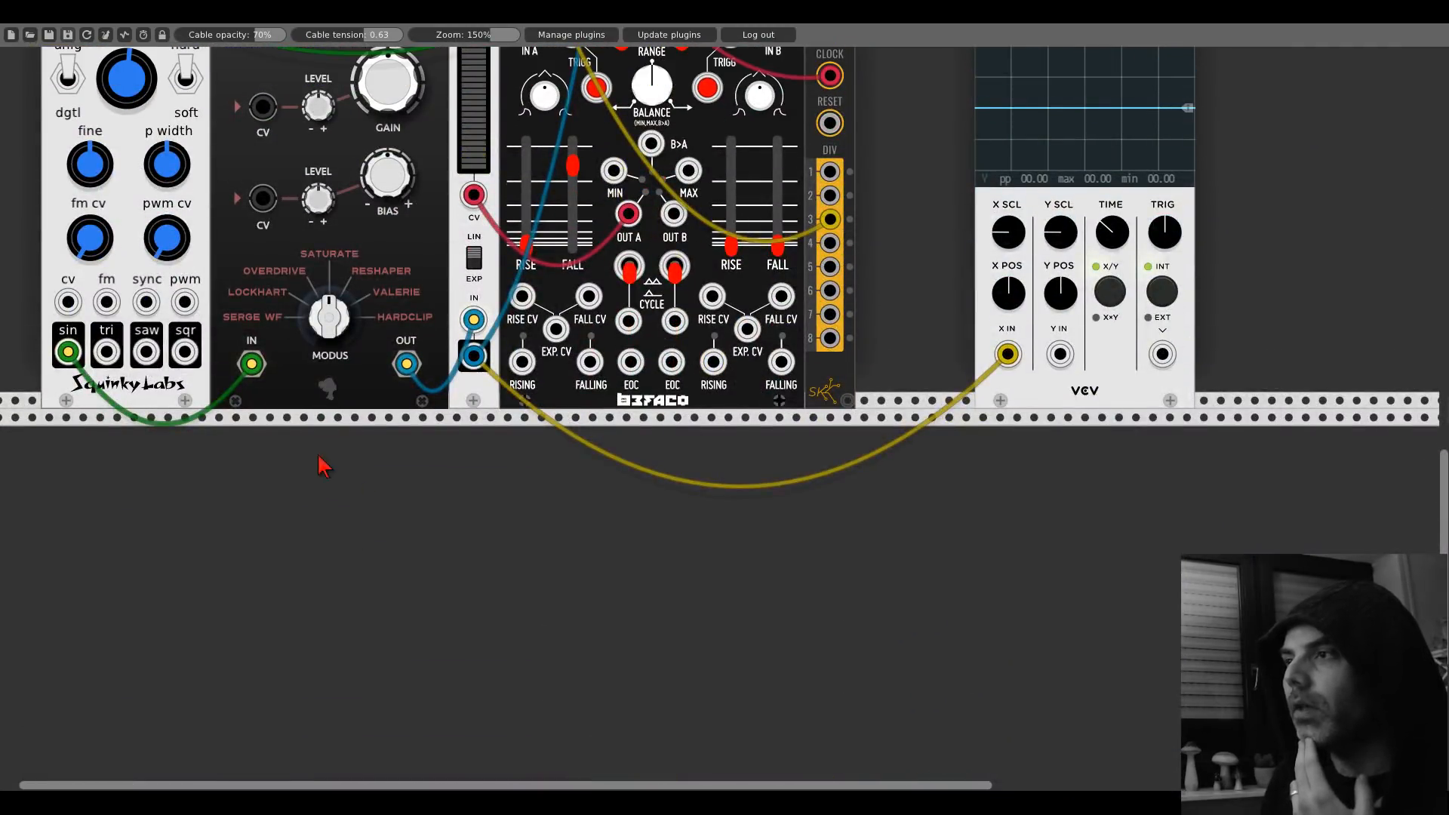
scroll(483, 460, "left", 1)
scroll(462, 591, "down", 3)
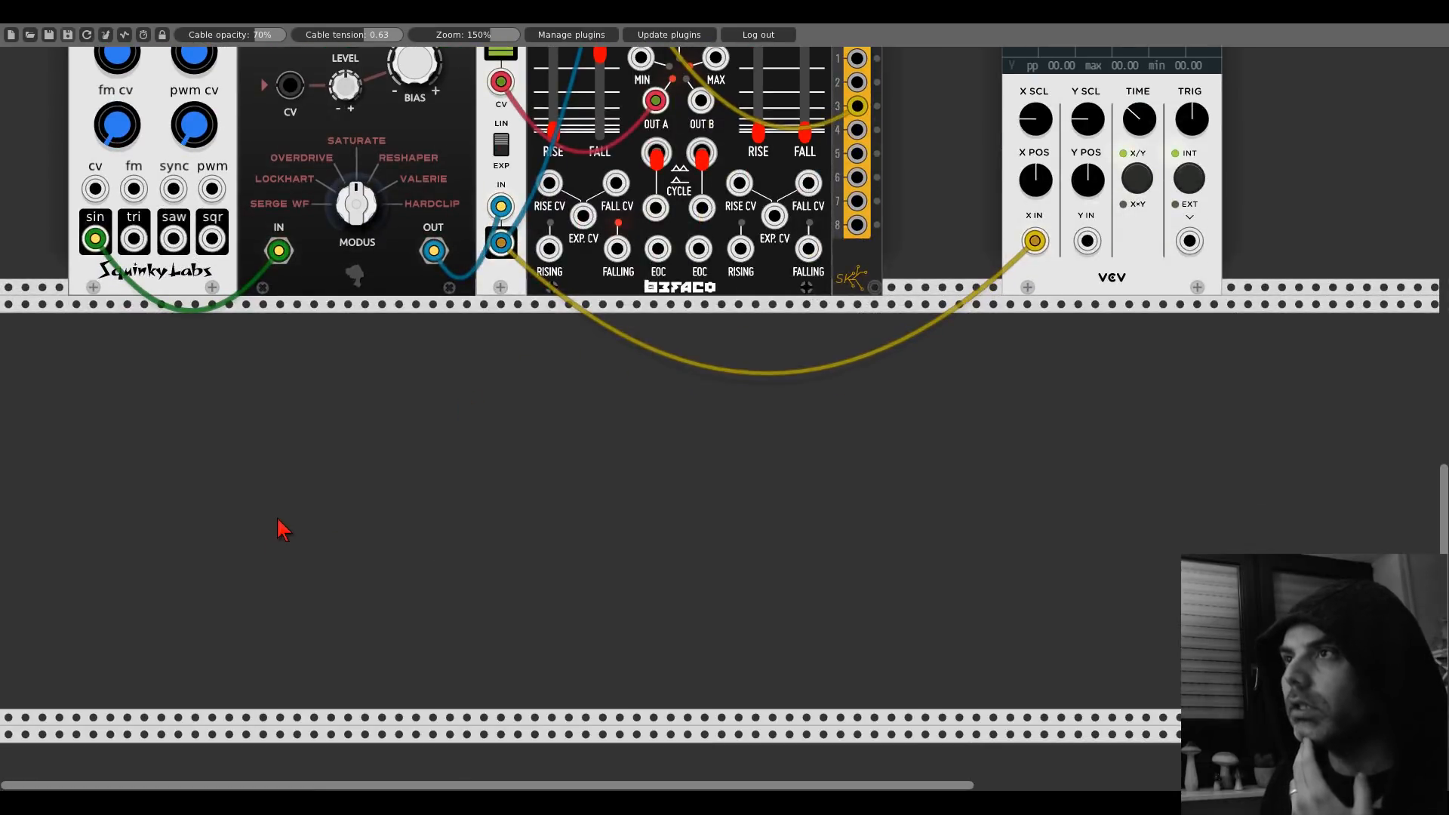
right_click(283, 528)
type("tuna")
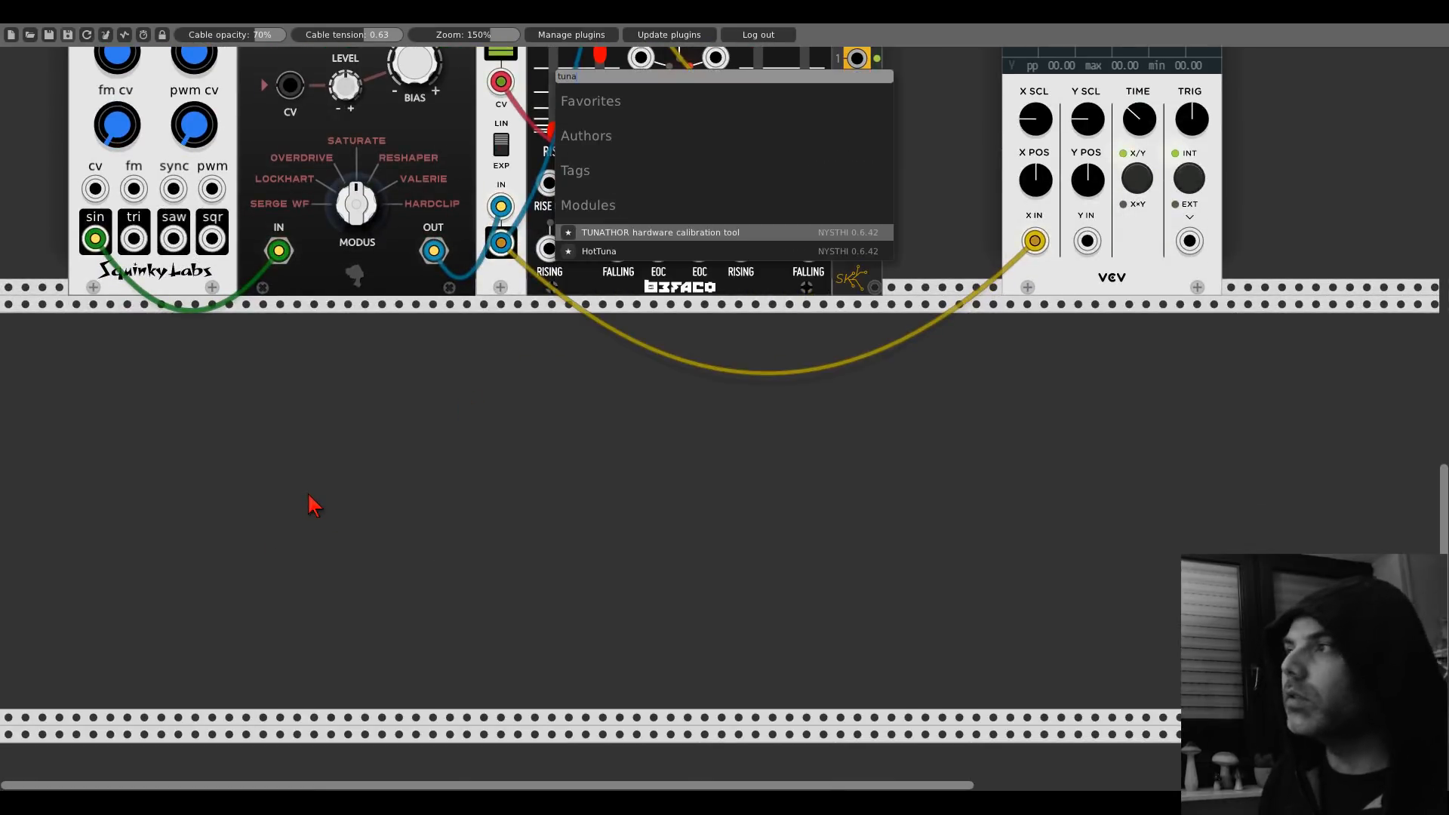
left_click(339, 480)
Step: Add a REFTONE module beside the Functional VCO, set it to D4, and patch its V/OCT output into the VCO's cv input
scroll(332, 482, "up", 9)
right_click(57, 305)
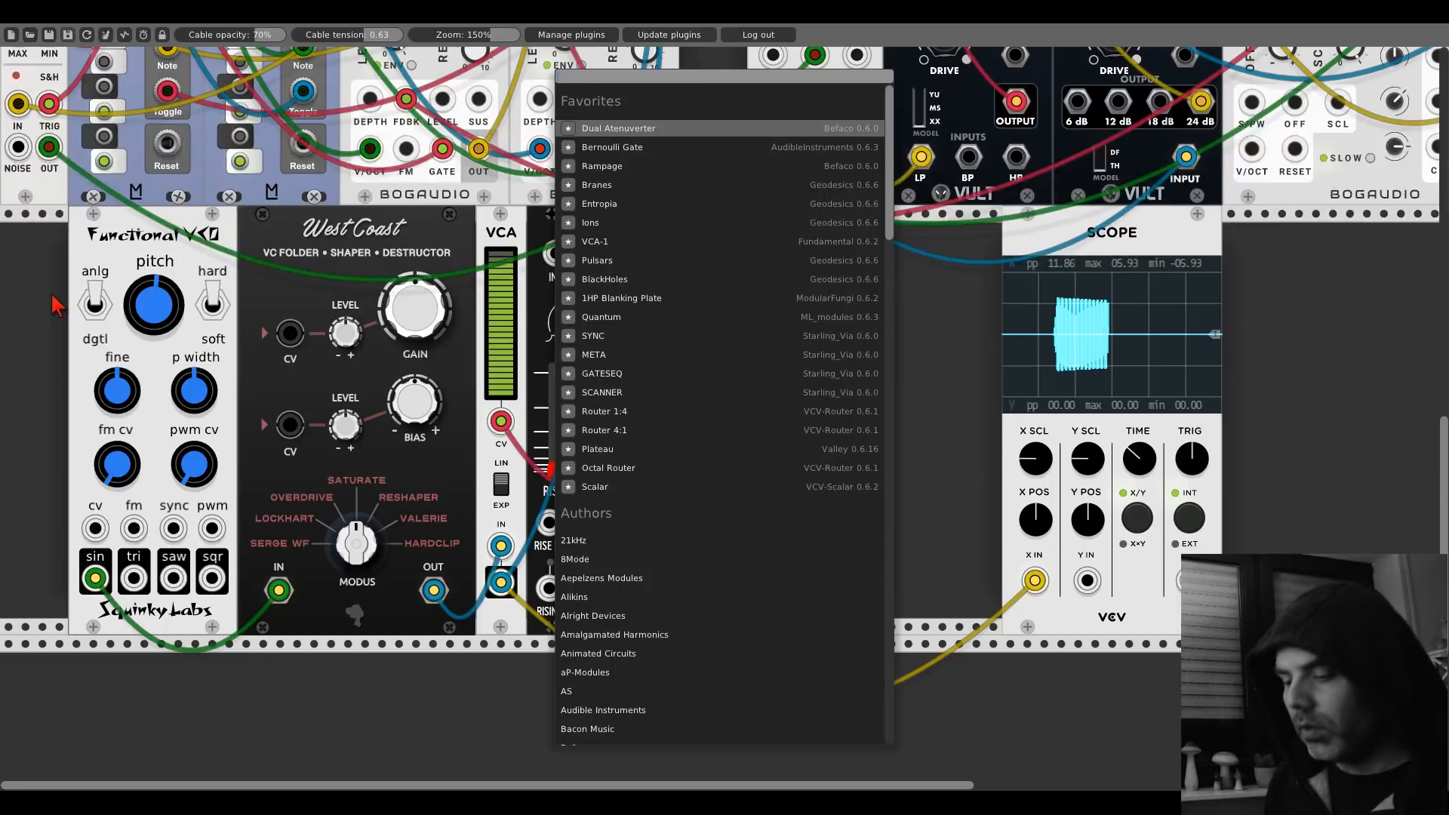
type("ref")
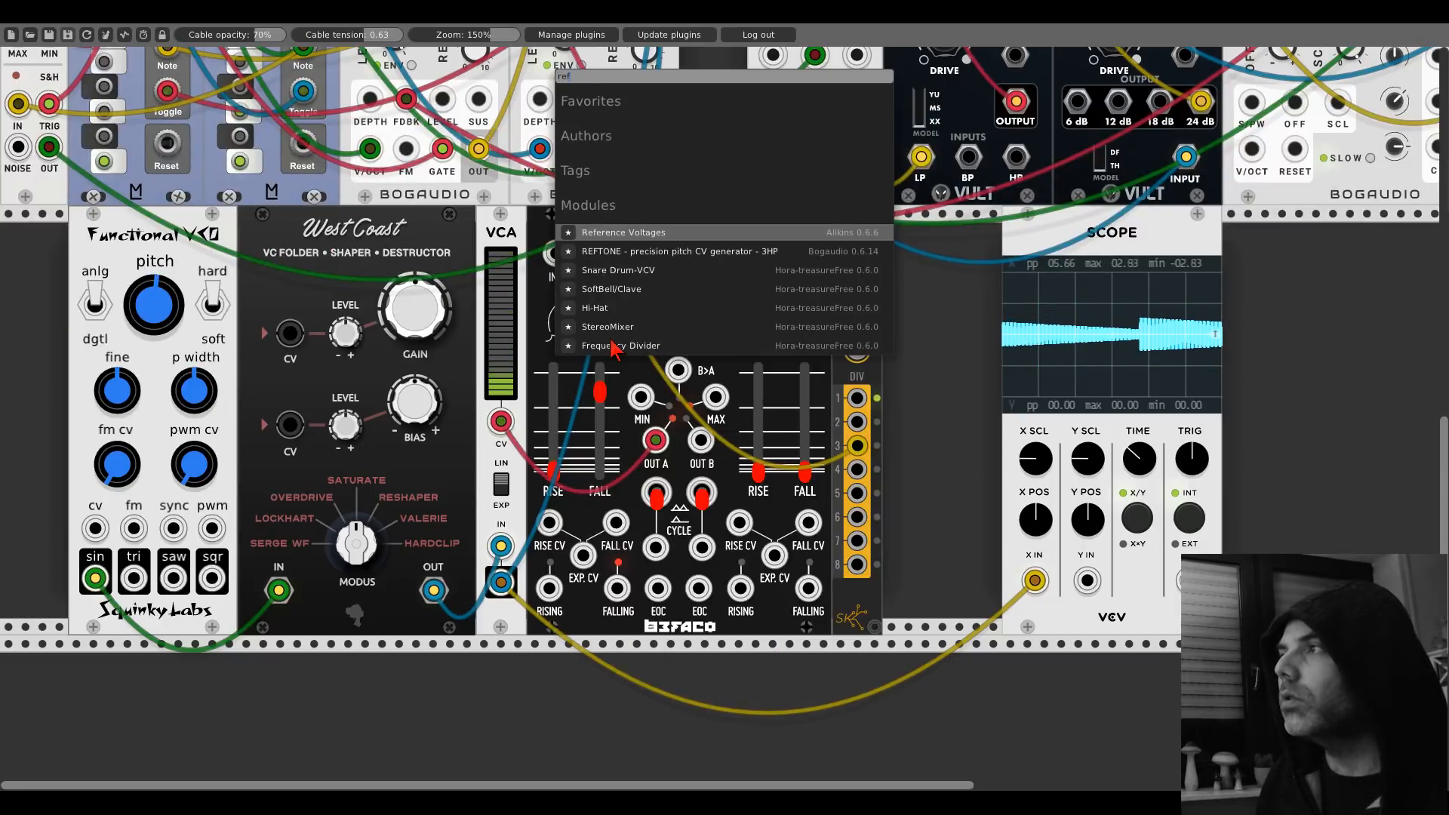
left_click(609, 252)
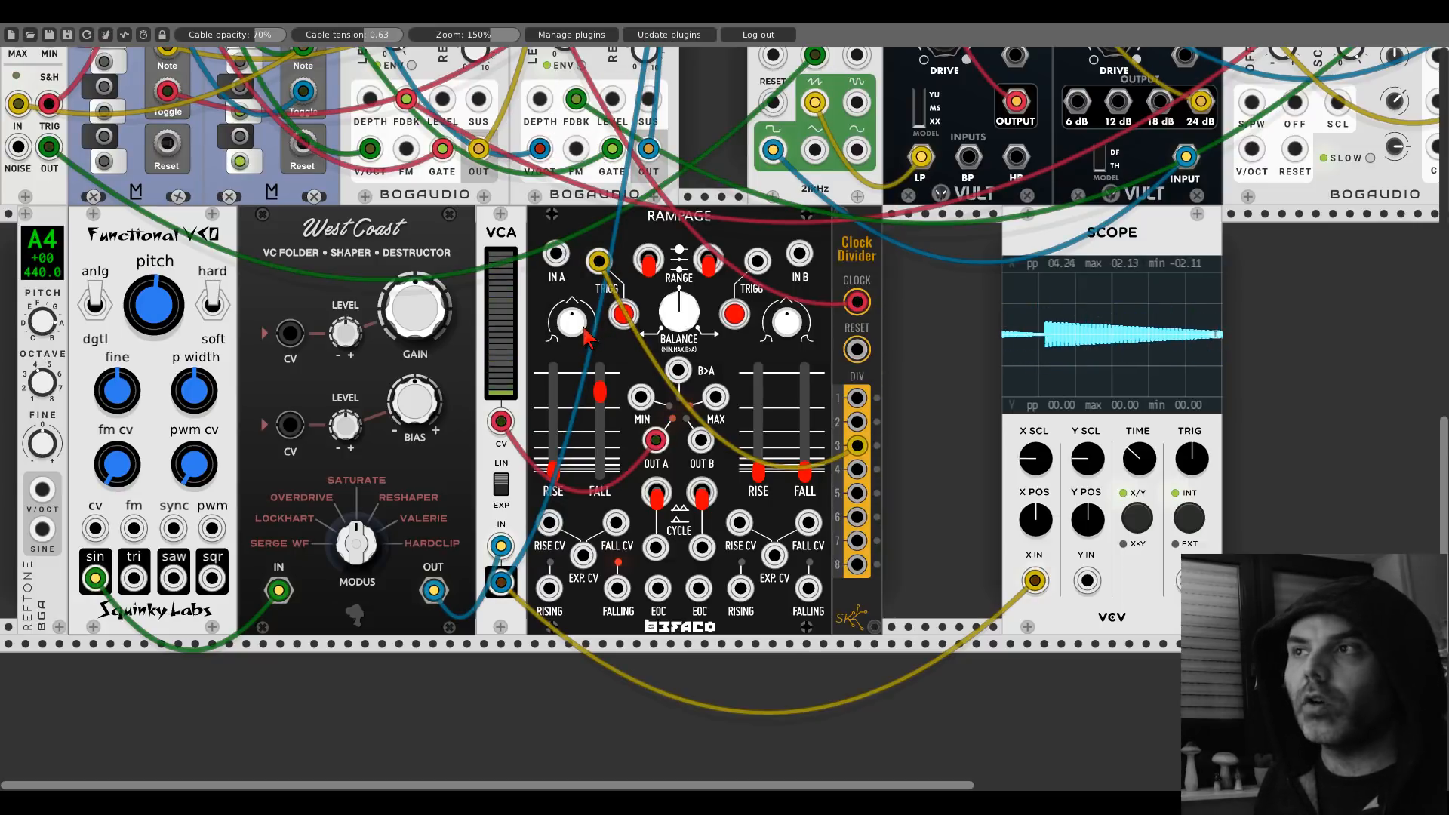
left_click_drag(43, 332, 46, 321)
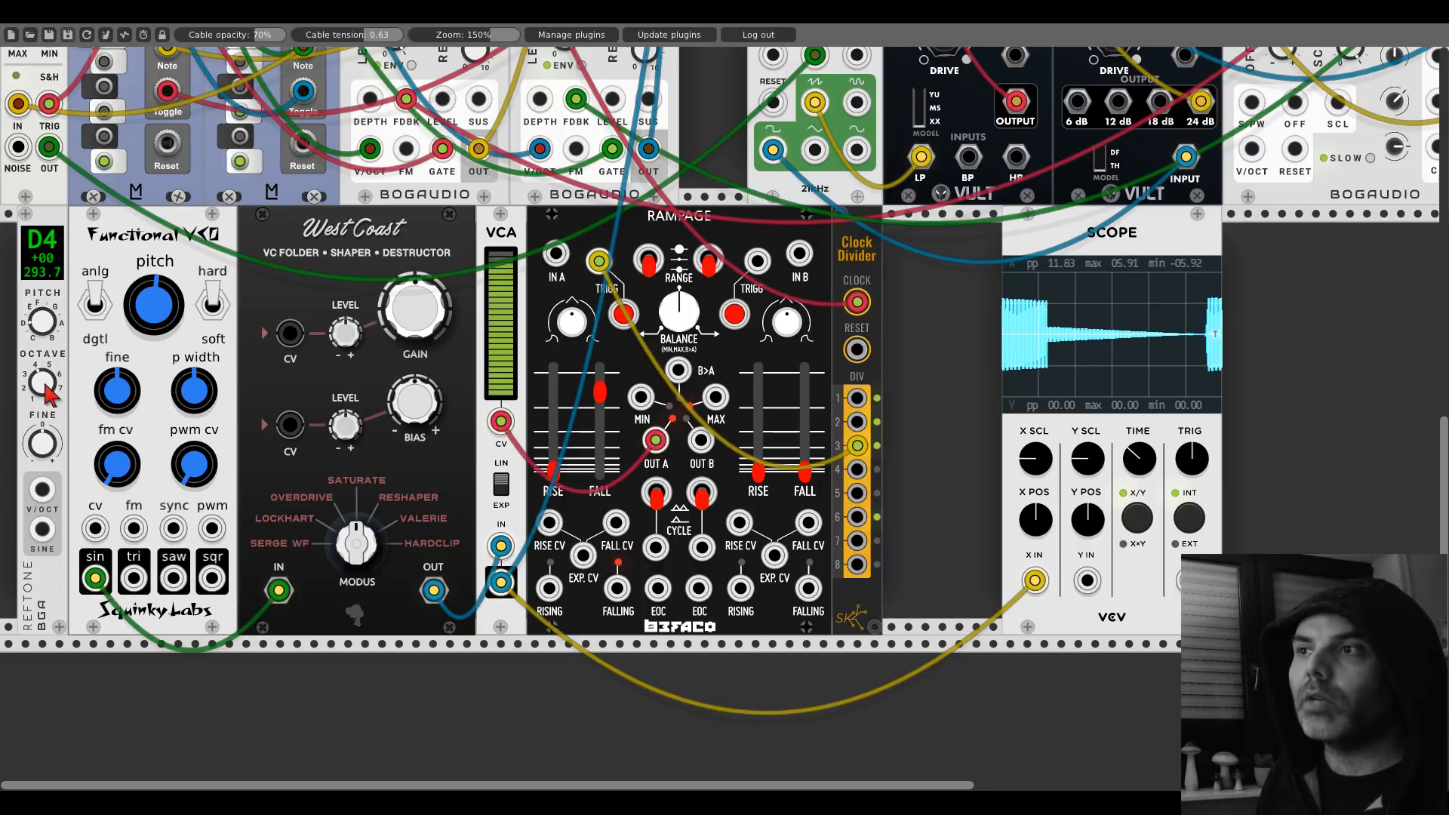
left_click_drag(48, 492, 95, 528)
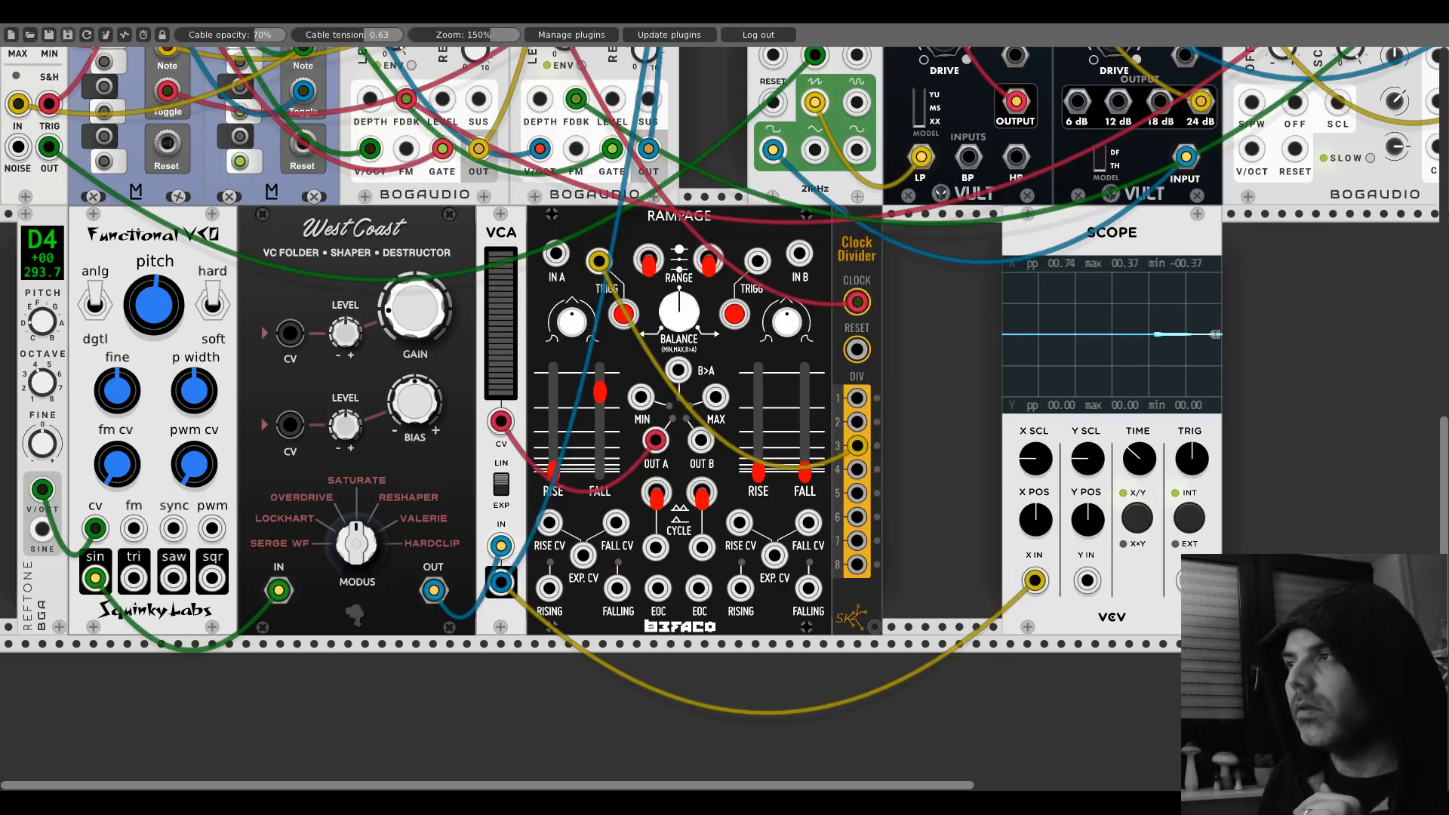
Step: Lower West Coast's gain and modulate it from Rampage's OUT B, with channel B's cycling off and triggered by Clock Divider output 3
left_click_drag(419, 321, 418, 343)
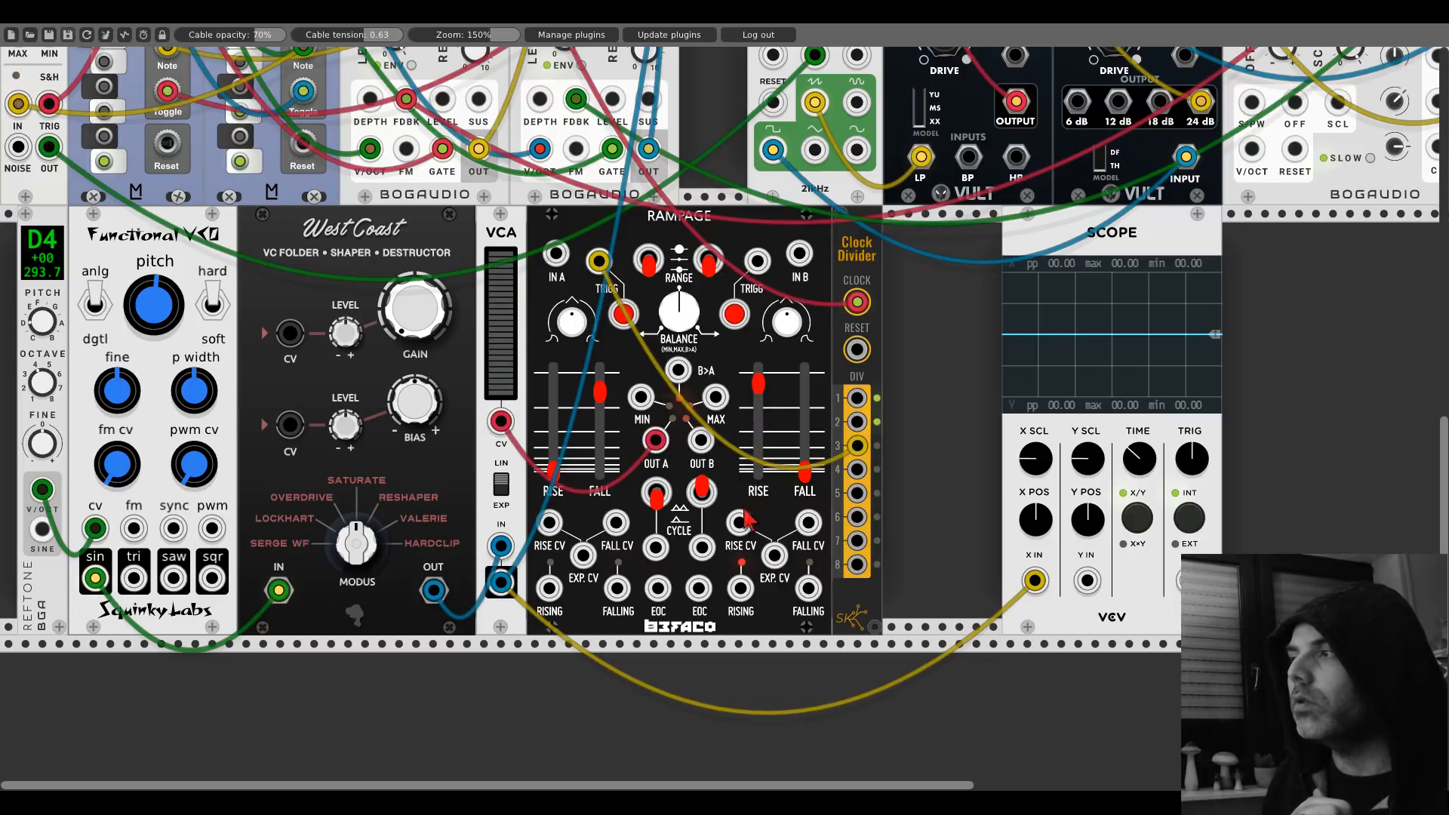
left_click_drag(703, 443, 290, 334)
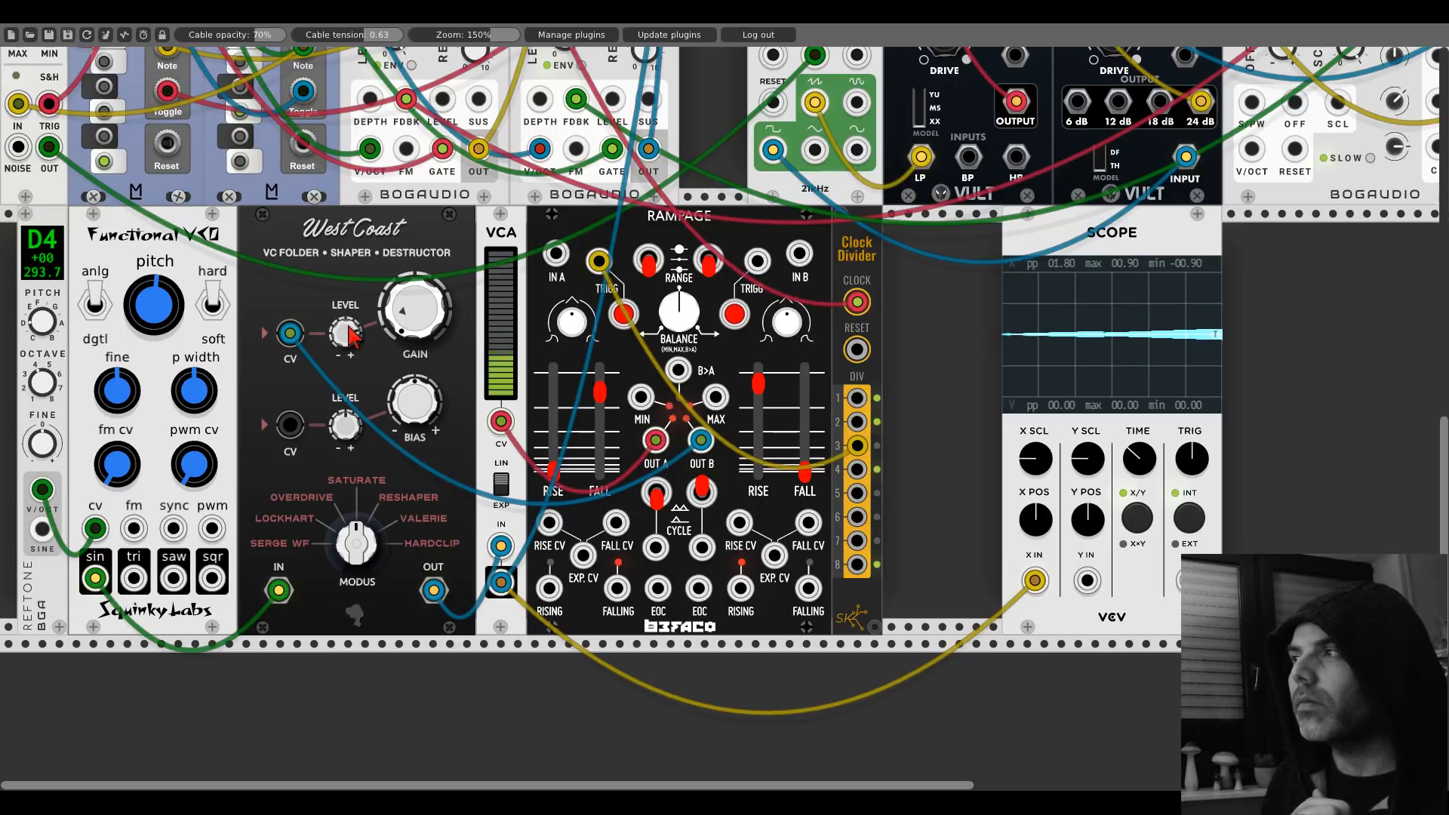
left_click(702, 491)
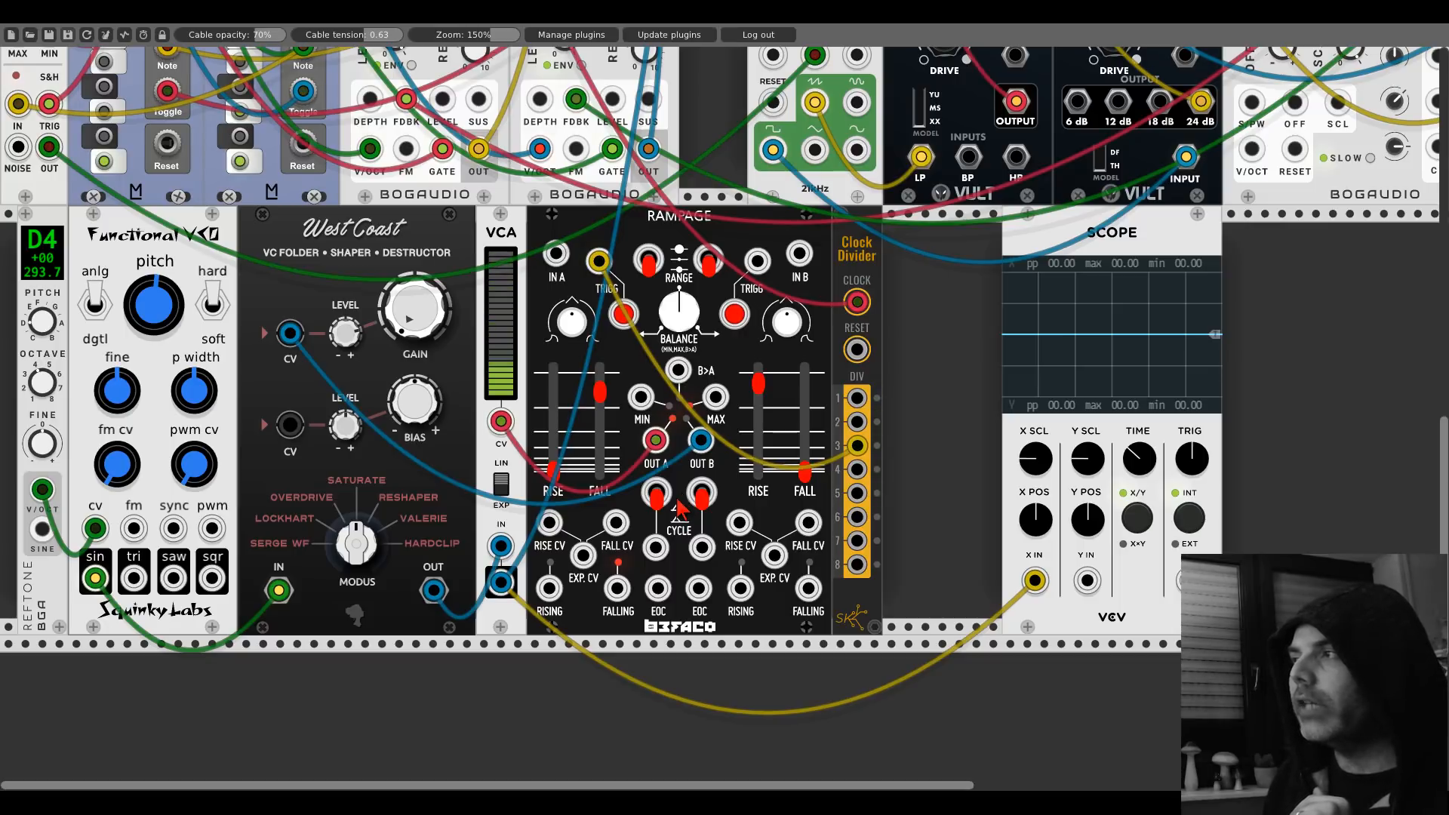
left_click_drag(756, 263, 857, 446)
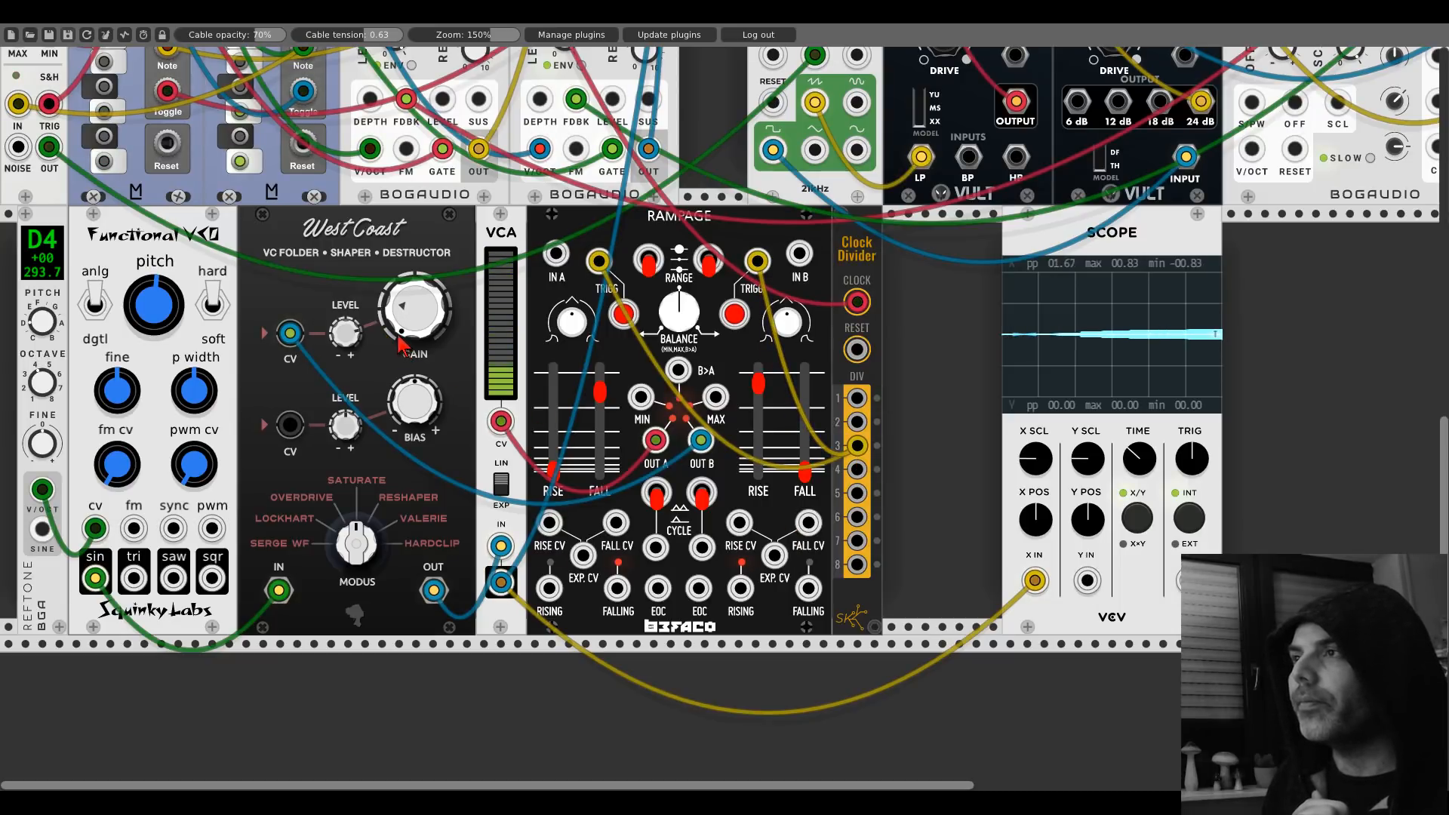
Step: Shape Rampage channel B's envelope with a slightly shorter rise and a longer fall
left_click_drag(758, 384, 759, 414)
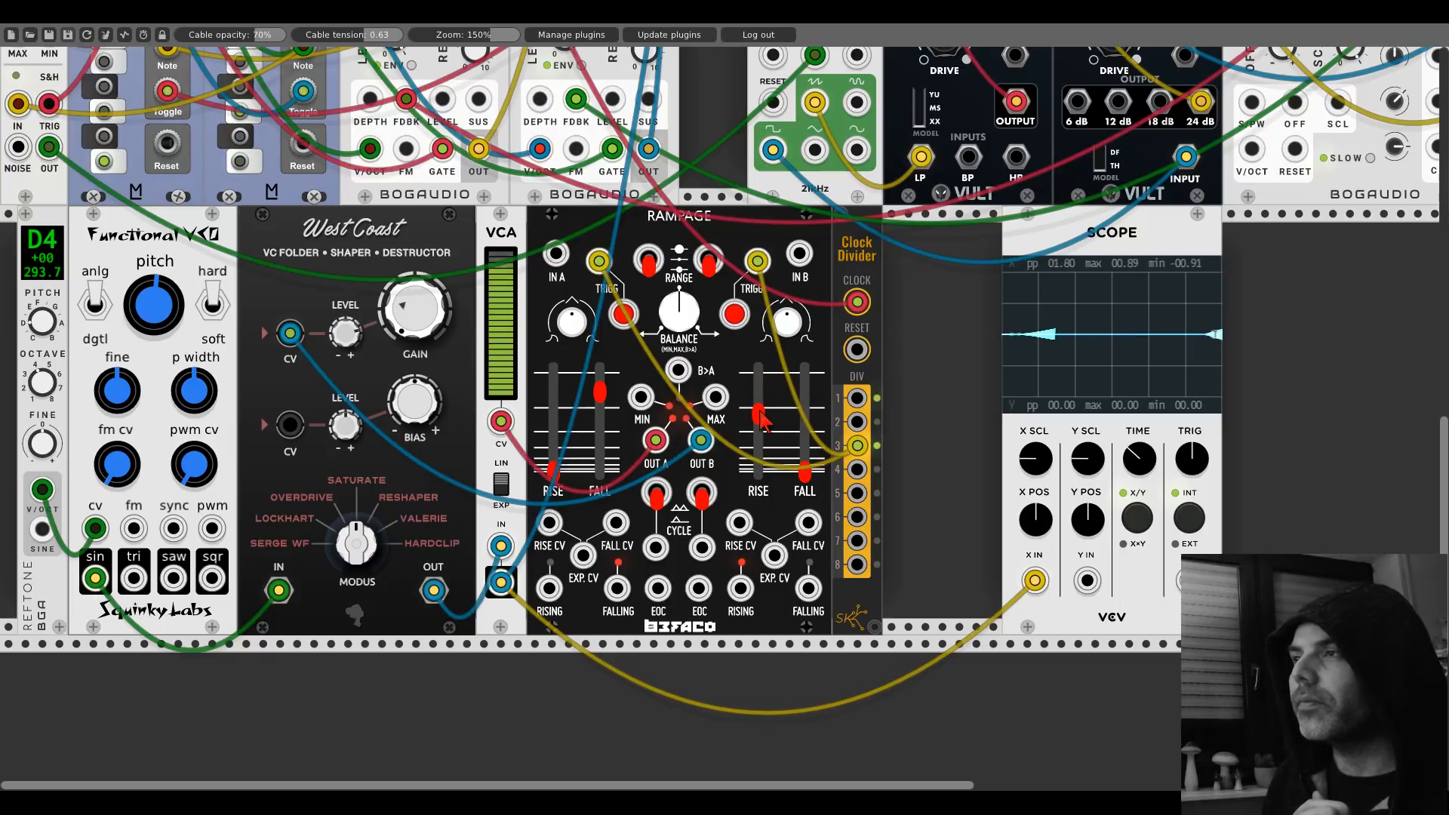
left_click_drag(759, 413, 759, 406)
left_click_drag(805, 473, 805, 425)
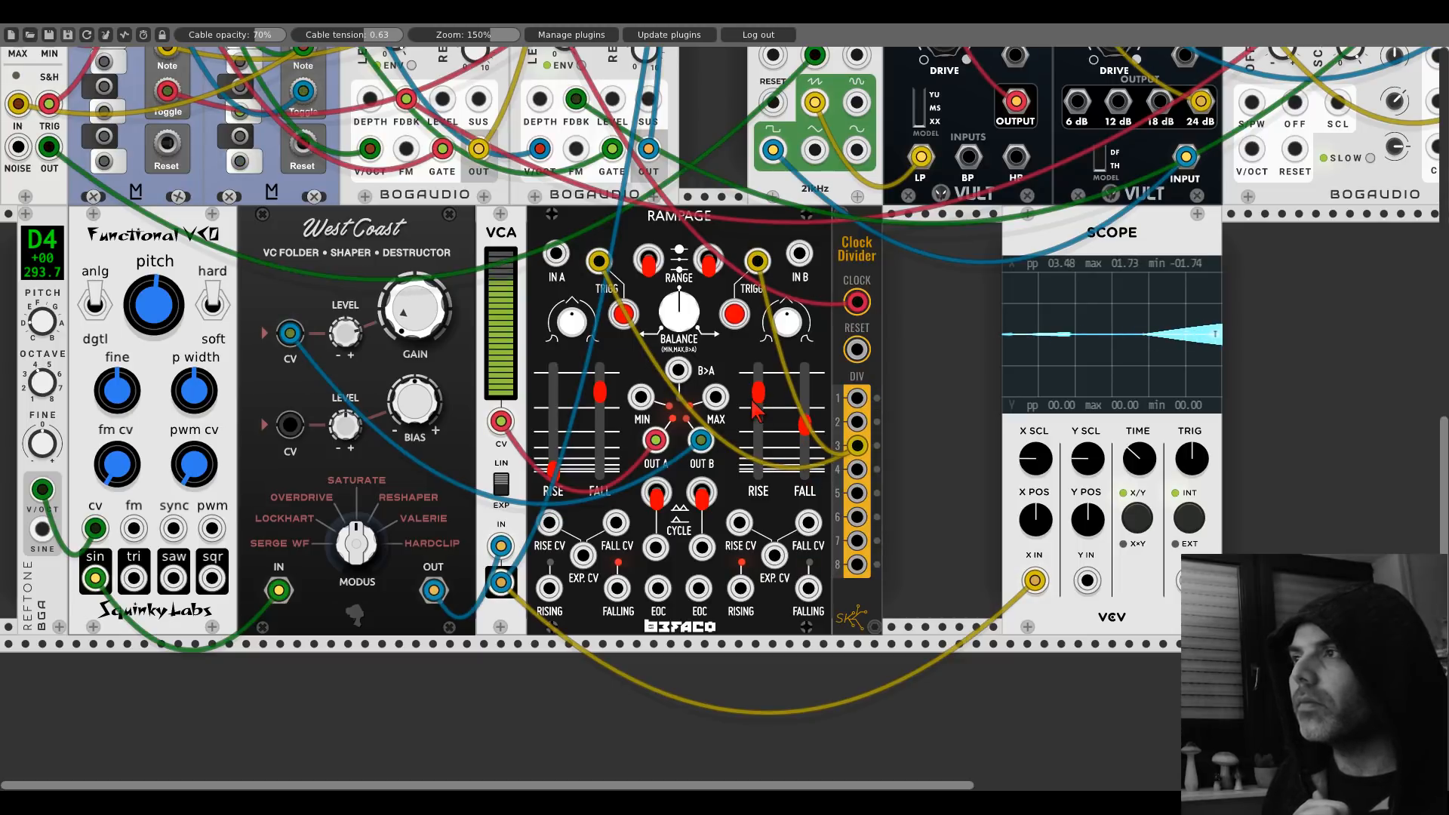
left_click_drag(753, 400, 753, 411)
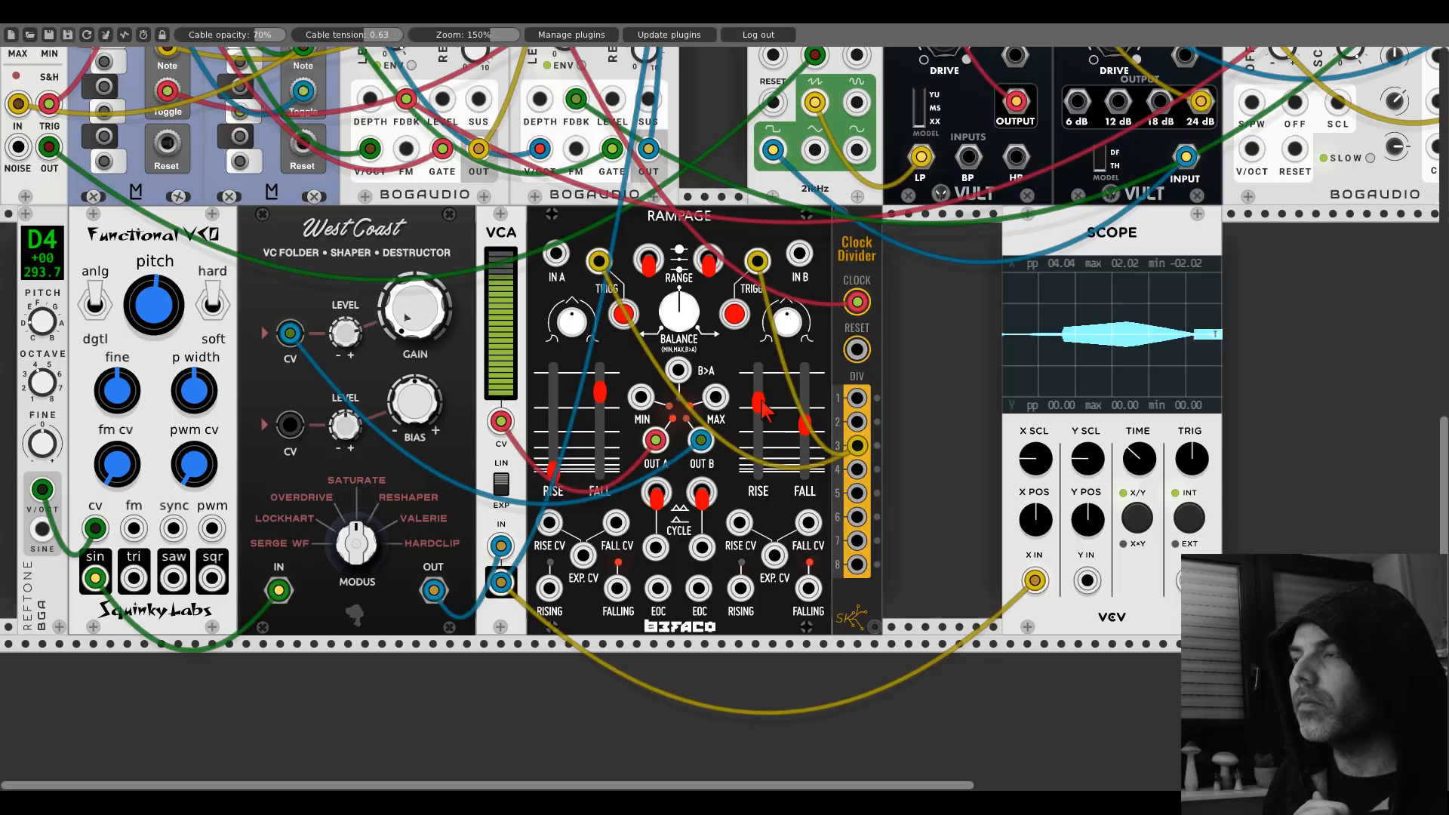
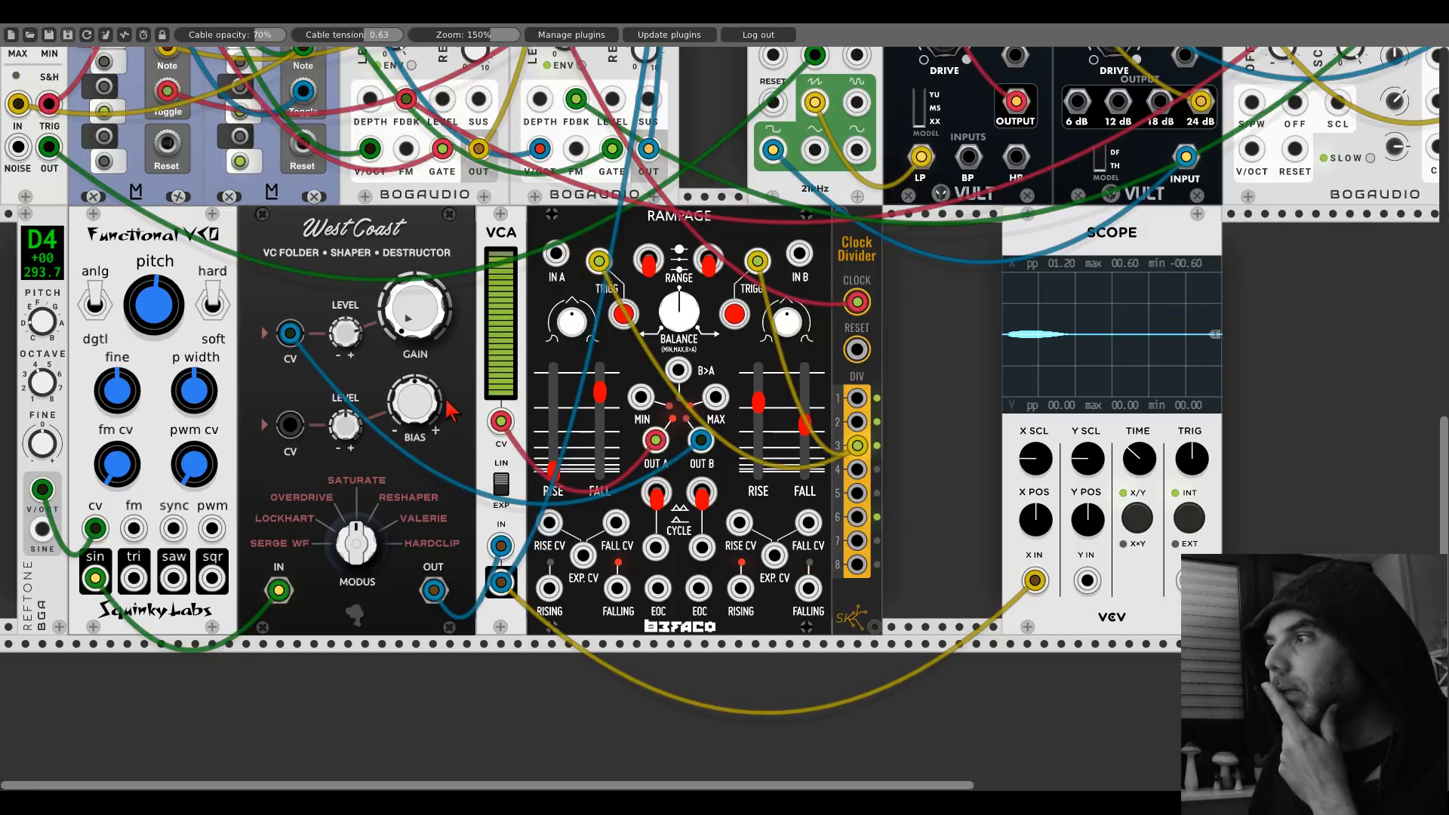
Step: Move the Scope farther along the row and pack the voice modules from REFTONE to Clock Divider tightly together
left_click_drag(1040, 246, 1158, 245)
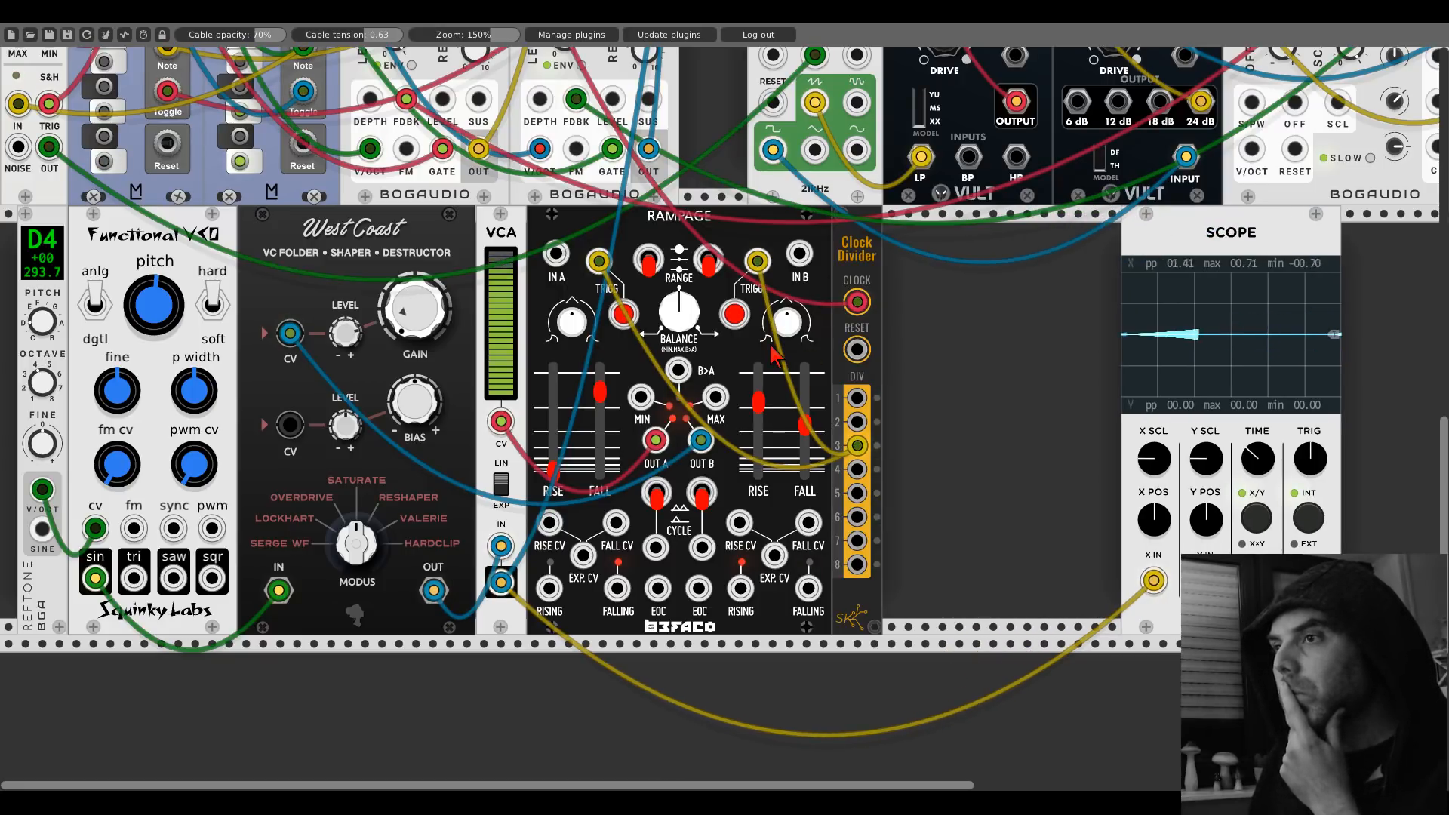
left_click_drag(26, 219, 66, 226)
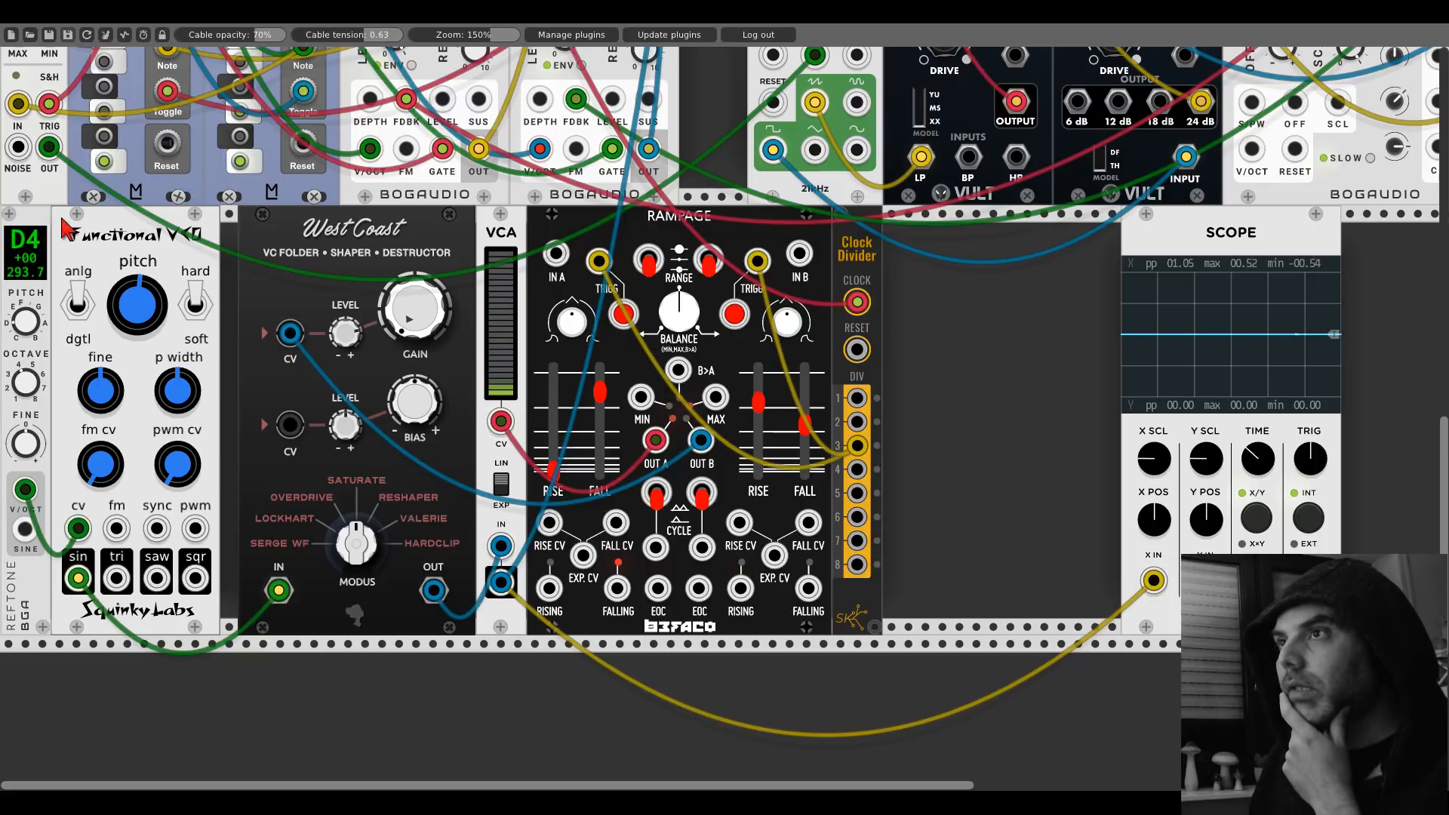
left_click_drag(286, 245, 268, 245)
left_click_drag(500, 221, 483, 222)
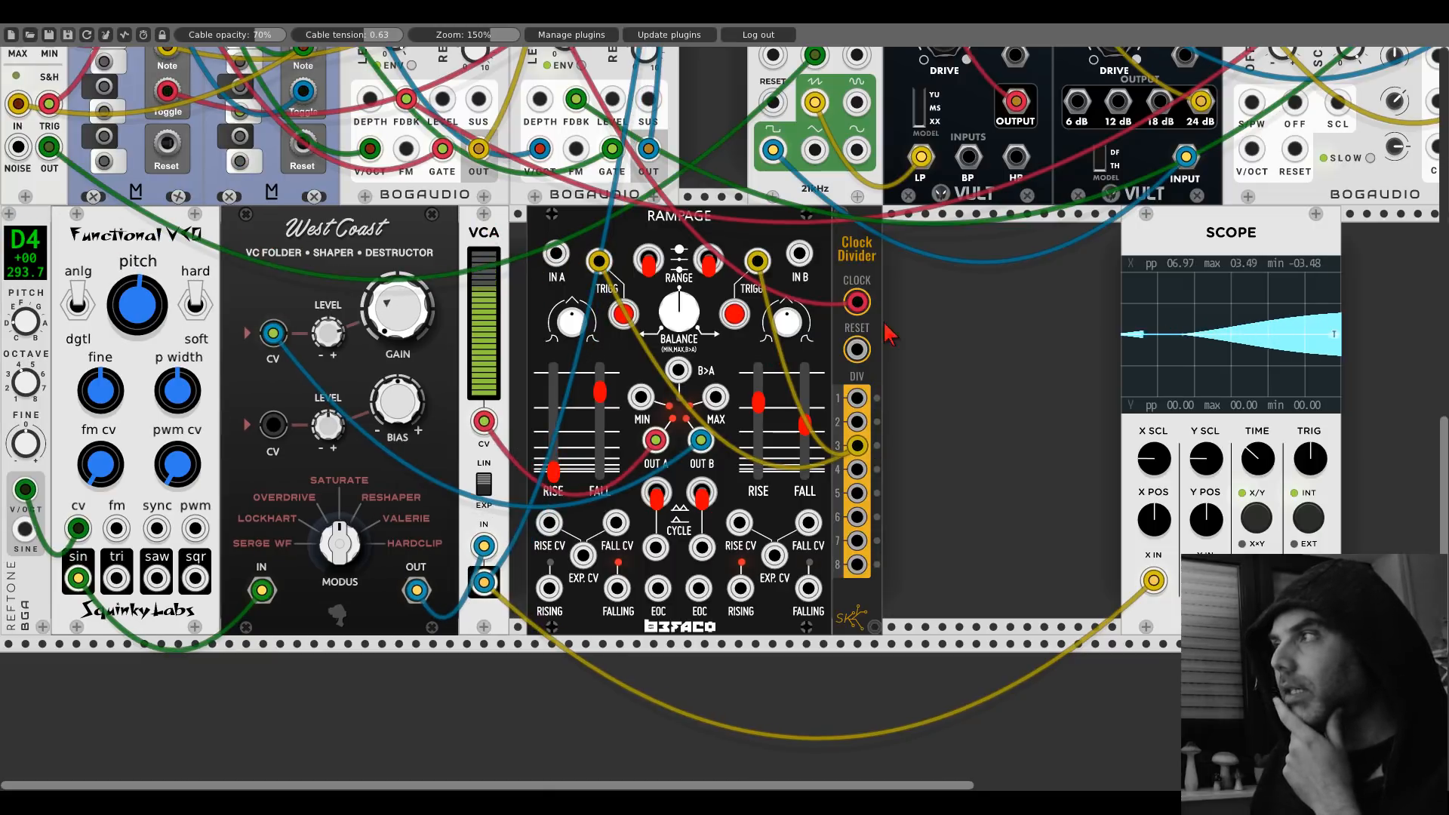
left_click_drag(732, 223, 714, 223)
left_click_drag(843, 240, 826, 241)
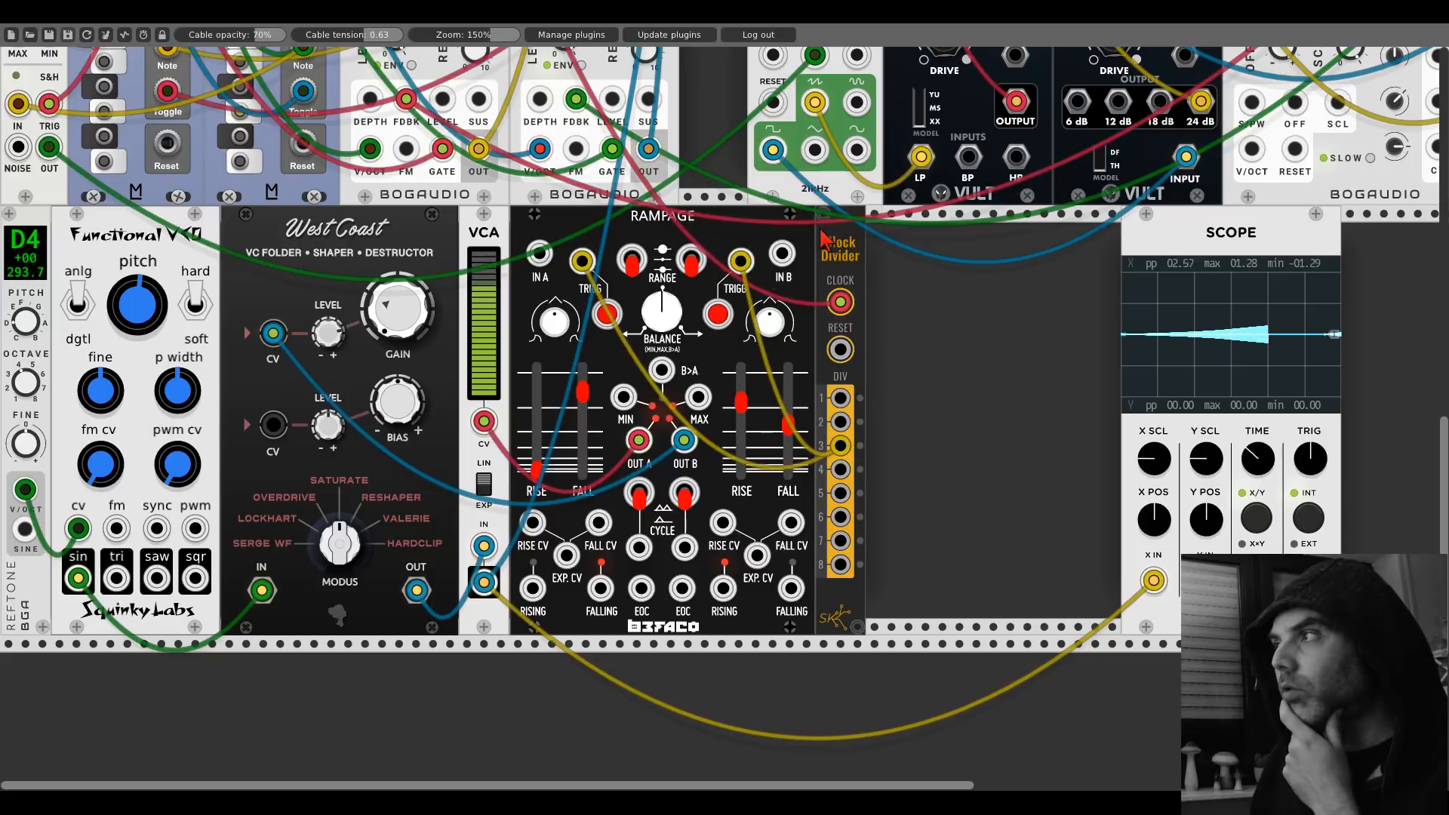
right_click(914, 372)
left_click(614, 236)
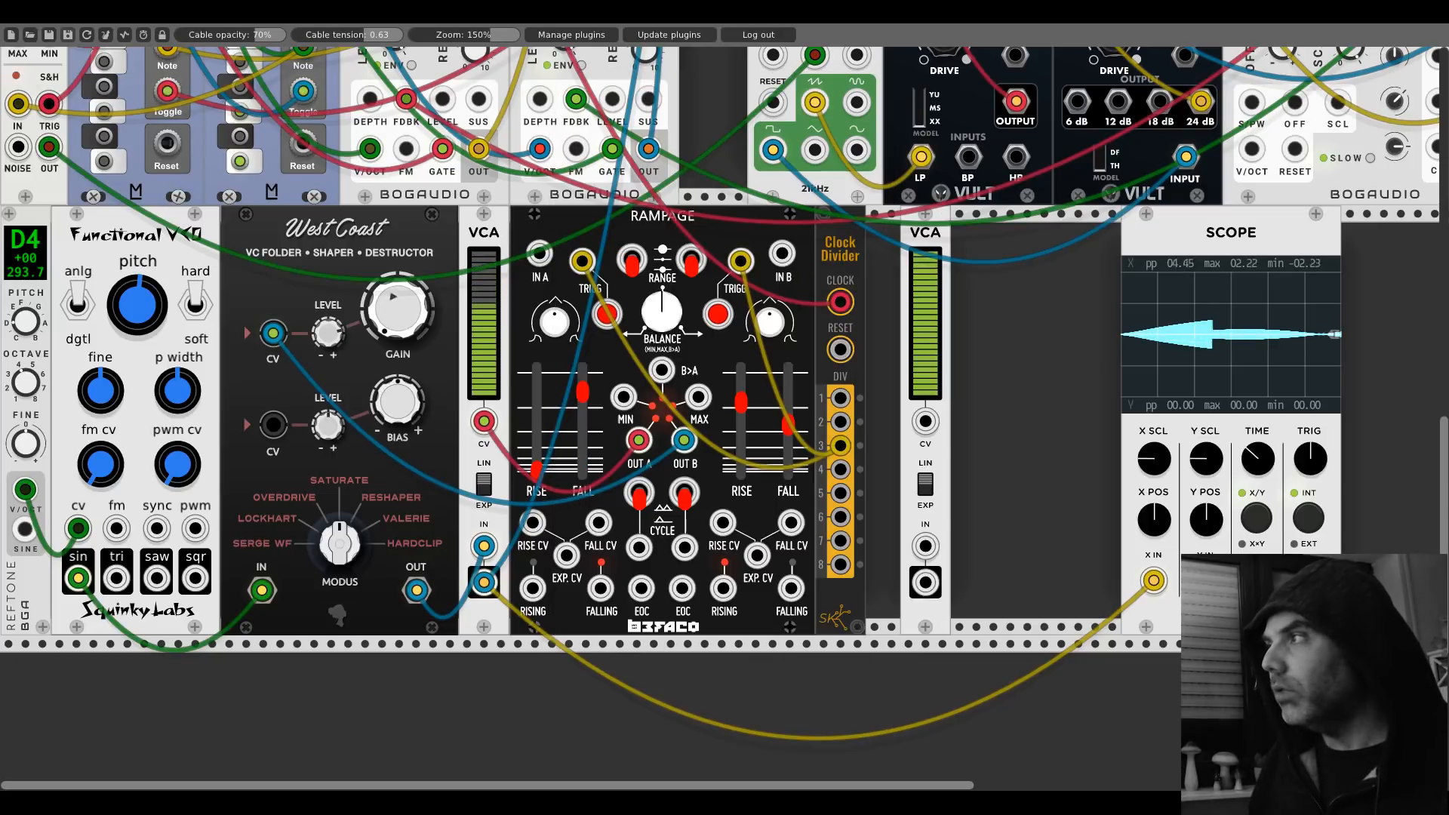
right_click(941, 240)
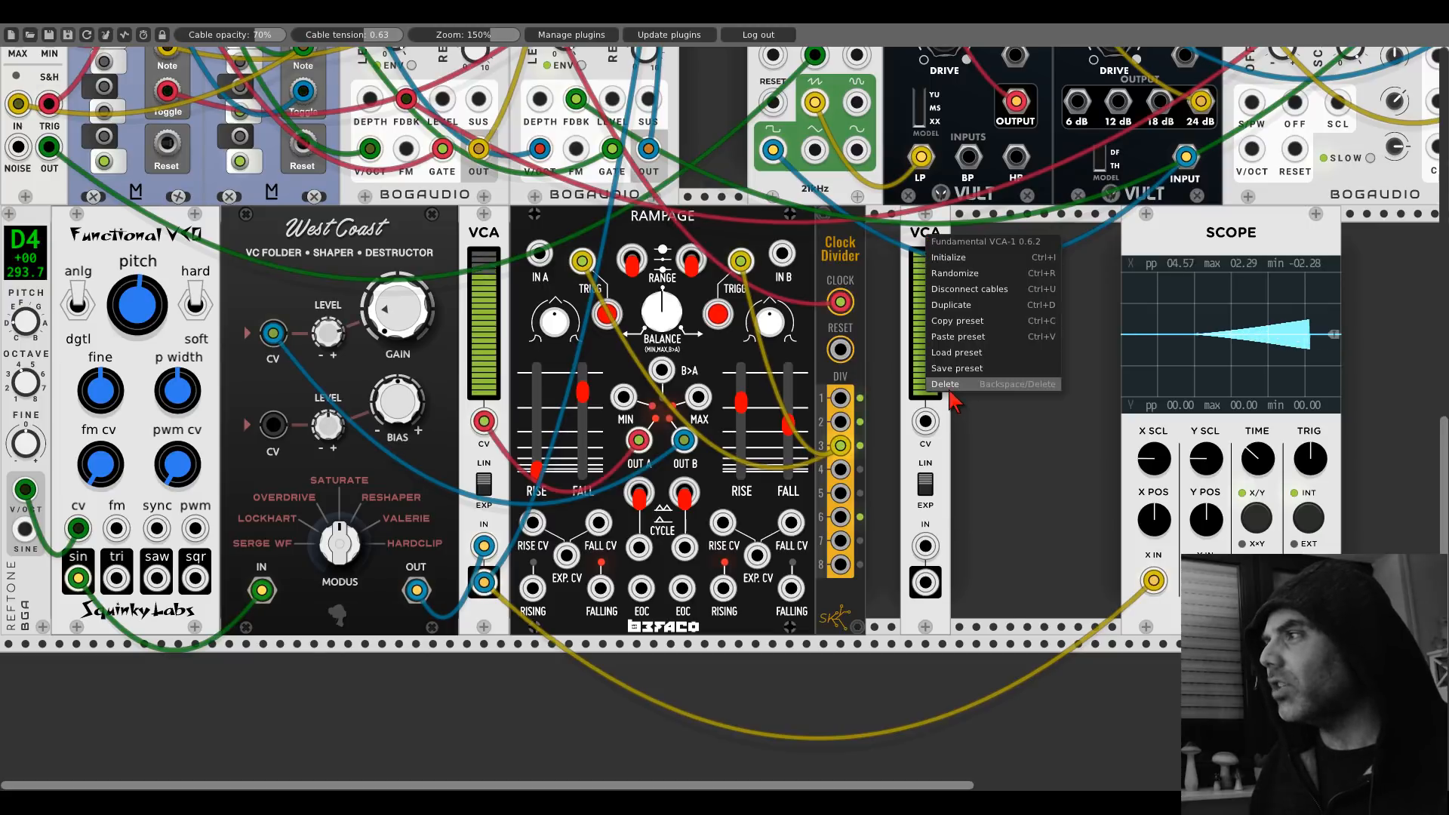
left_click(973, 387)
Step: Add a Befaco Dual Atenuverter and place it flush against the Clock Divider
right_click(948, 398)
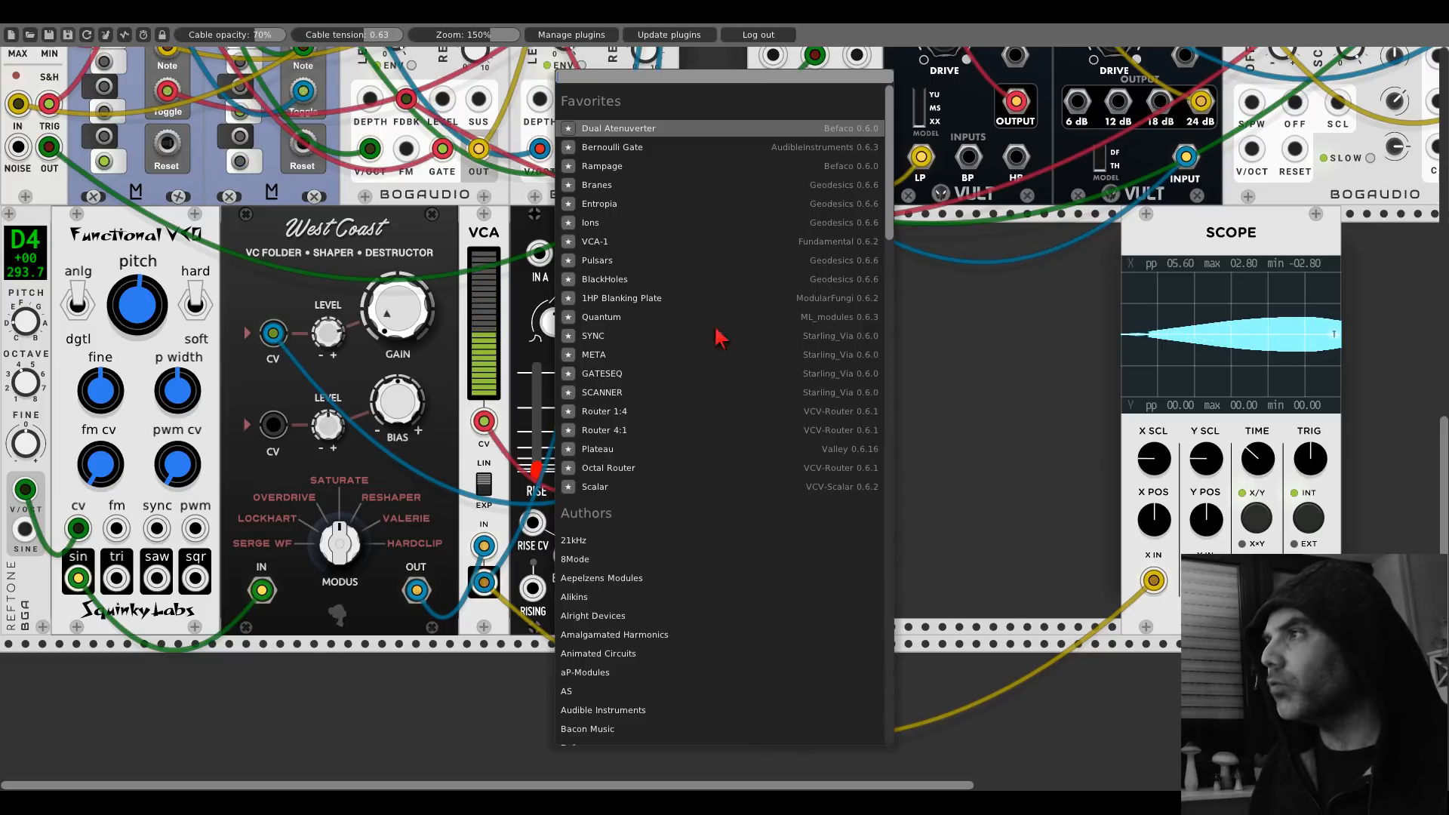
left_click(618, 128)
left_click_drag(902, 219, 868, 218)
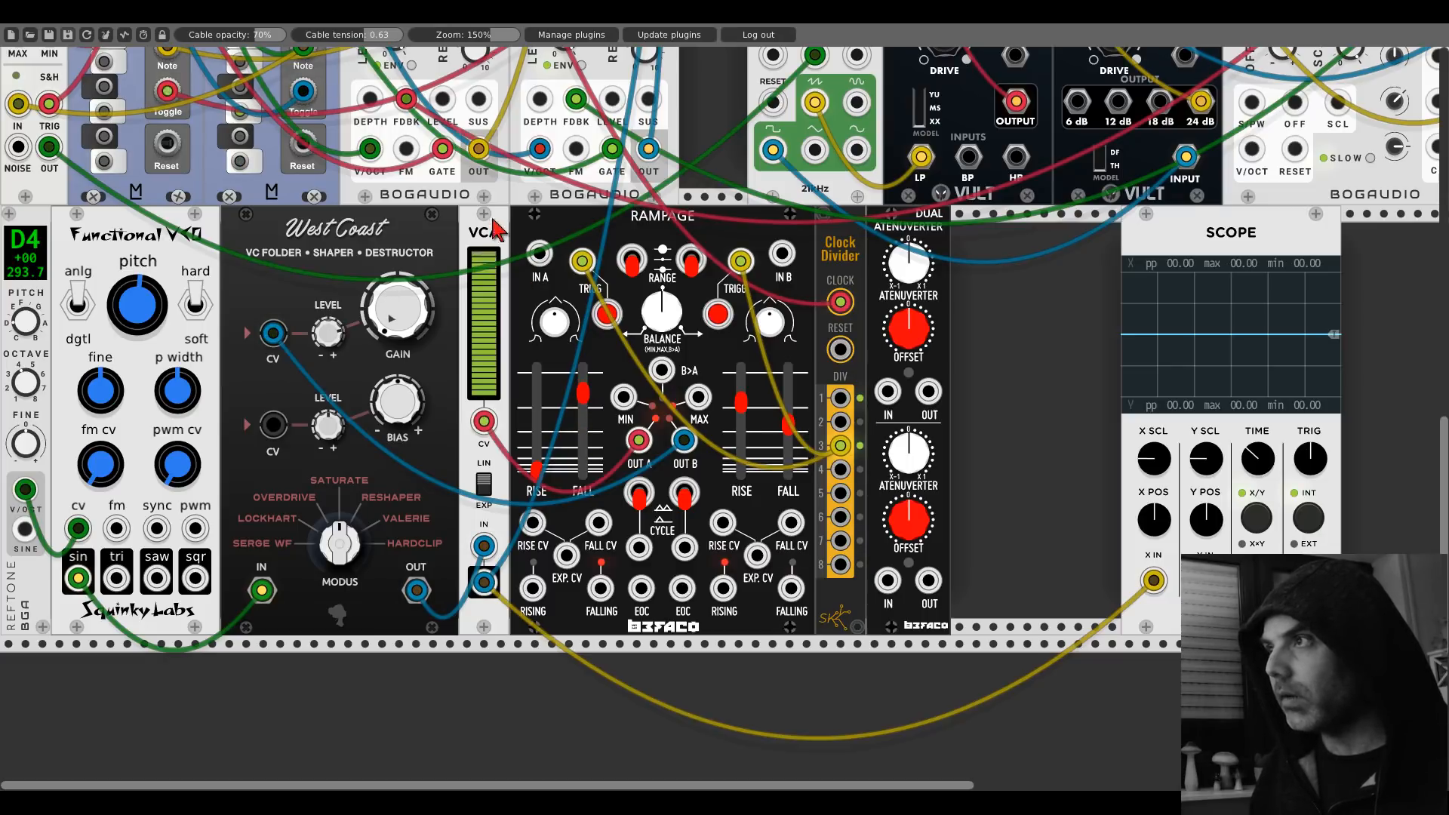
Step: Shift the Dual Atenuverter, Clock Divider and Rampage to make room beside the VCA, and duplicate the VCA there
left_click_drag(898, 227, 983, 227)
left_click_drag(853, 227, 937, 225)
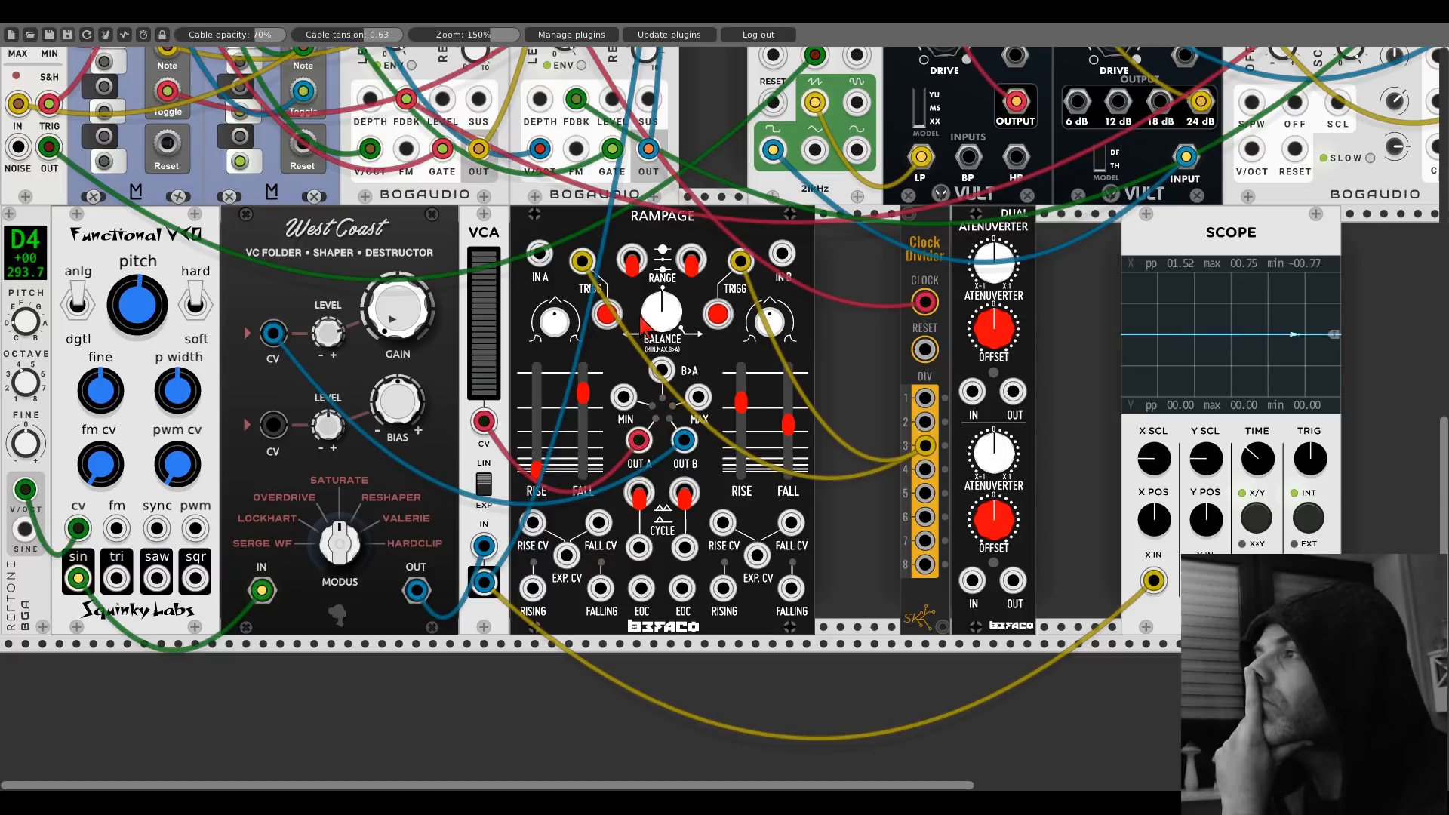
left_click_drag(667, 225, 752, 225)
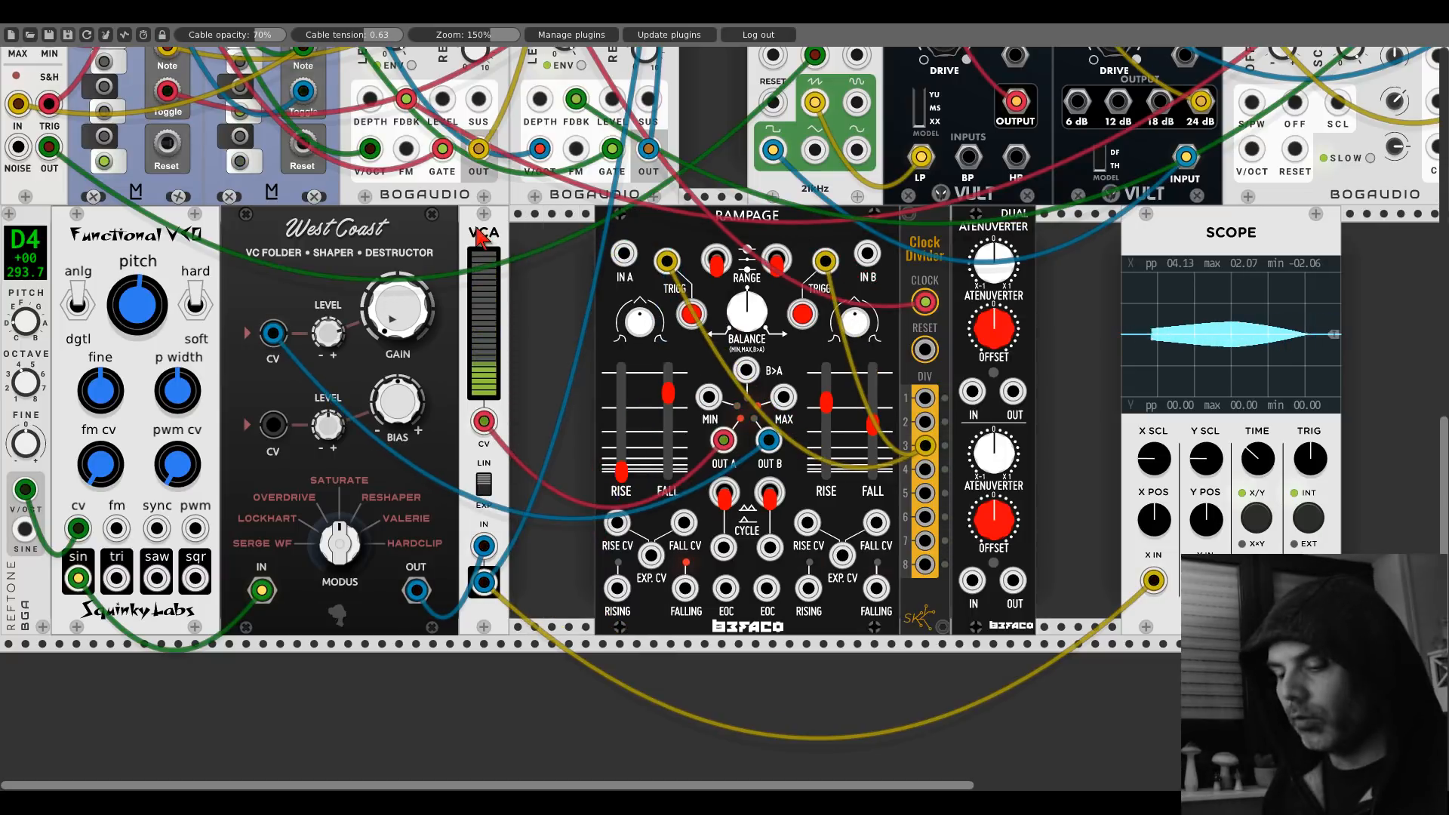
key("ctrl+d")
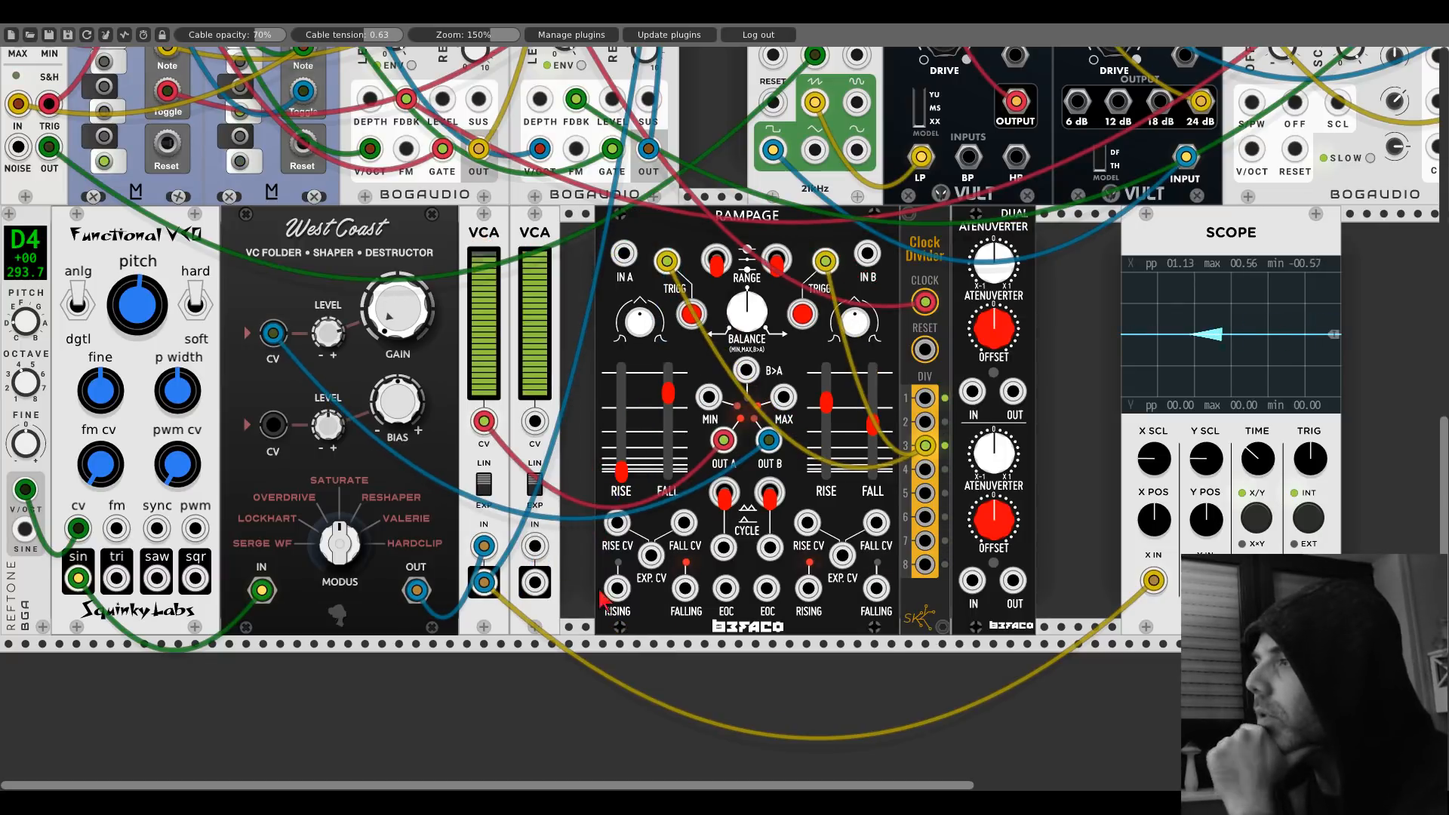
Step: Disconnect the Scope's X input cable and delete the Scope module
right_click(1154, 583)
right_click(1160, 241)
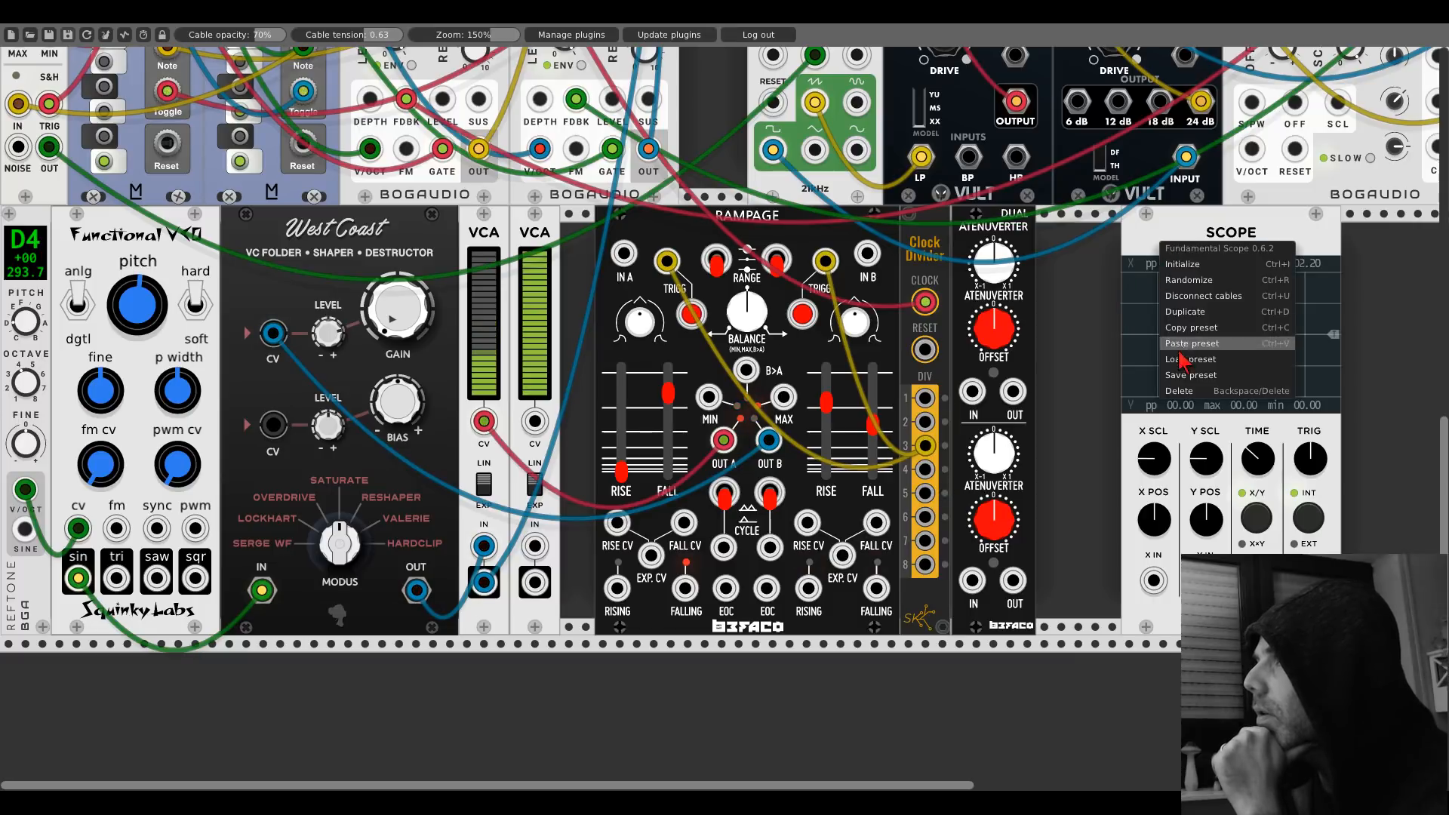
left_click(1182, 391)
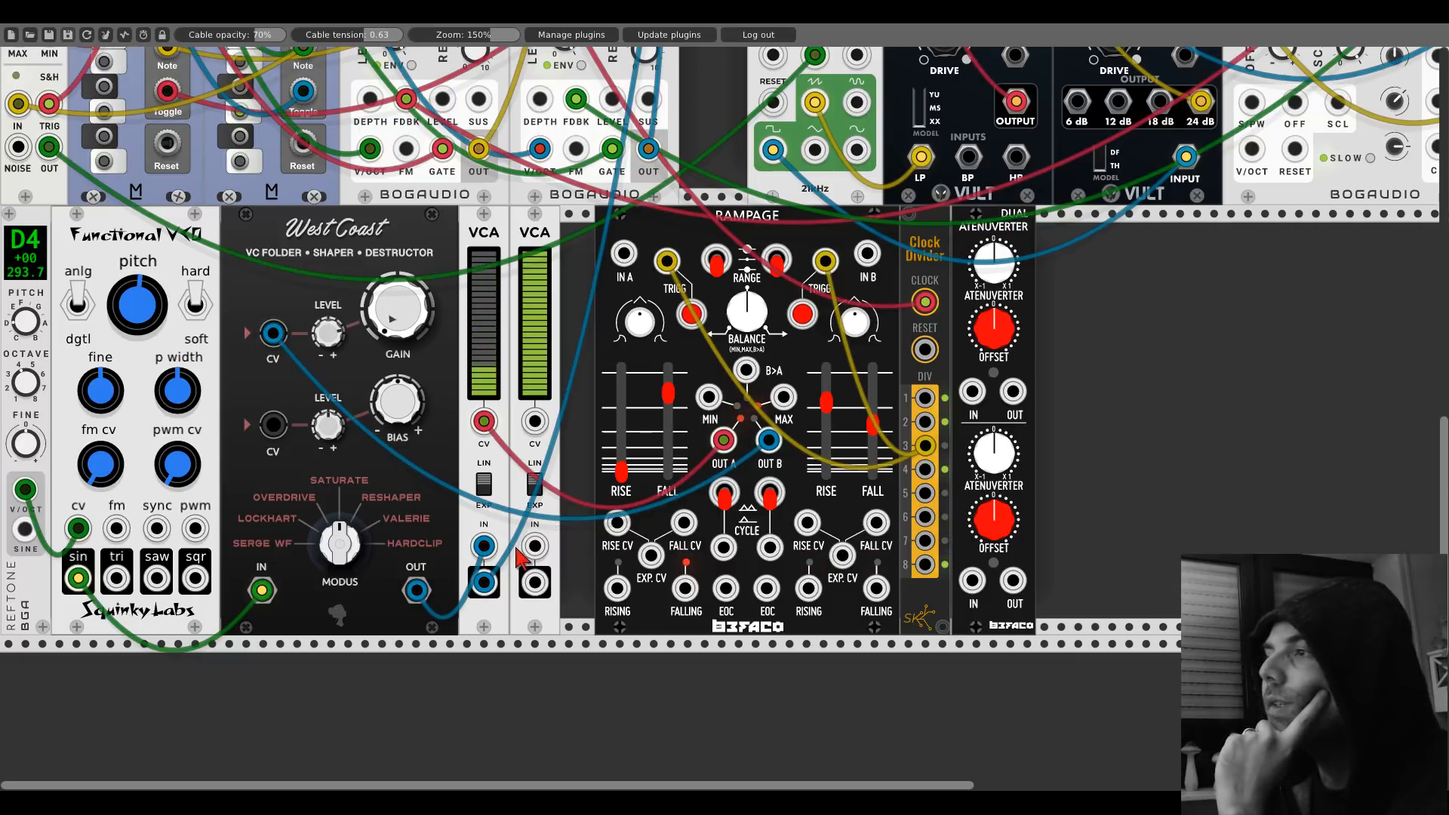
Step: Try chaining the second VCA after the first, with its CV driven by Rampage's OUT A
mouse_move(485, 582)
left_mouse_down()
mouse_move(535, 582)
mouse_move(489, 579)
left_mouse_up()
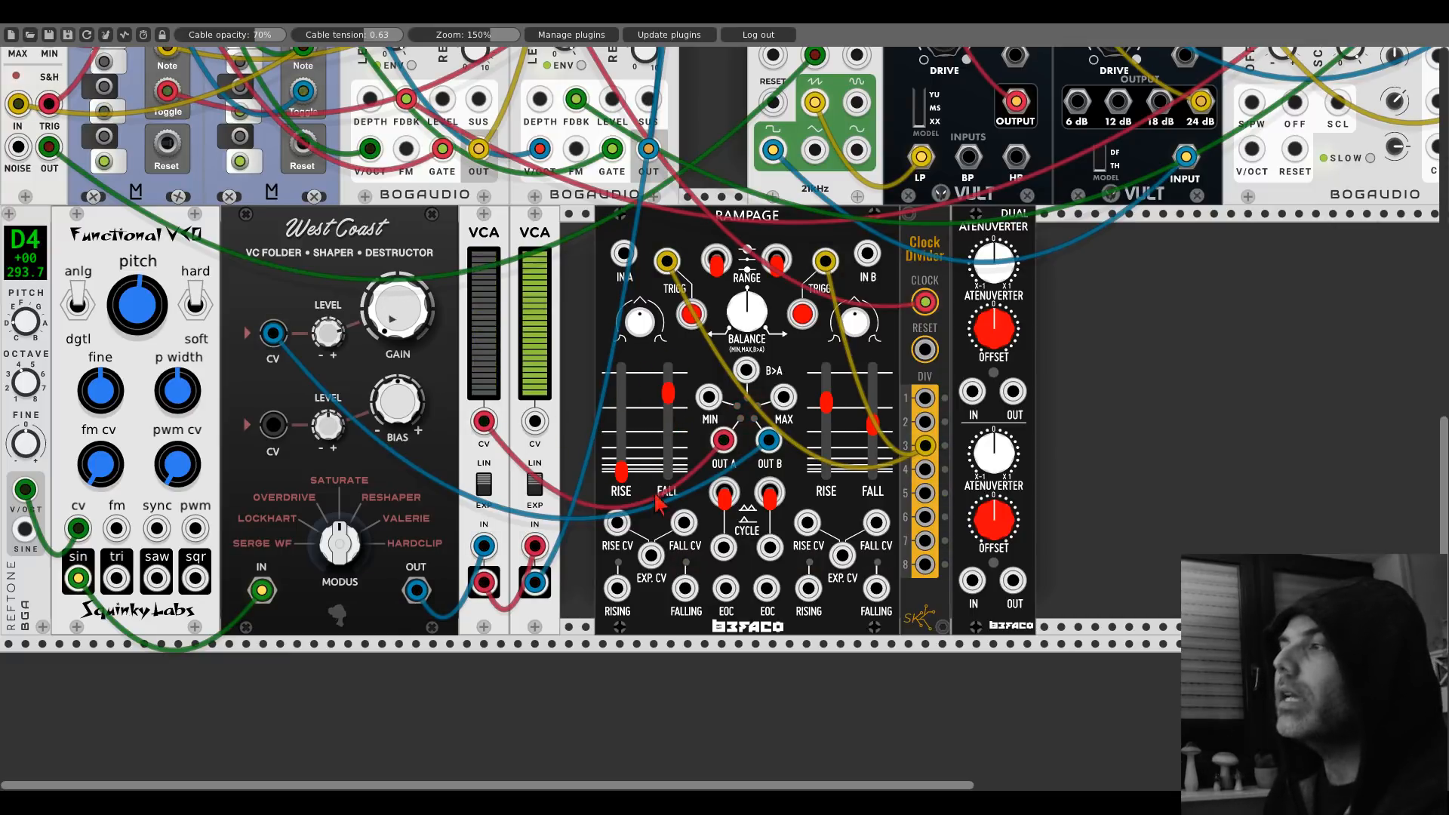
left_click_drag(535, 425, 723, 440)
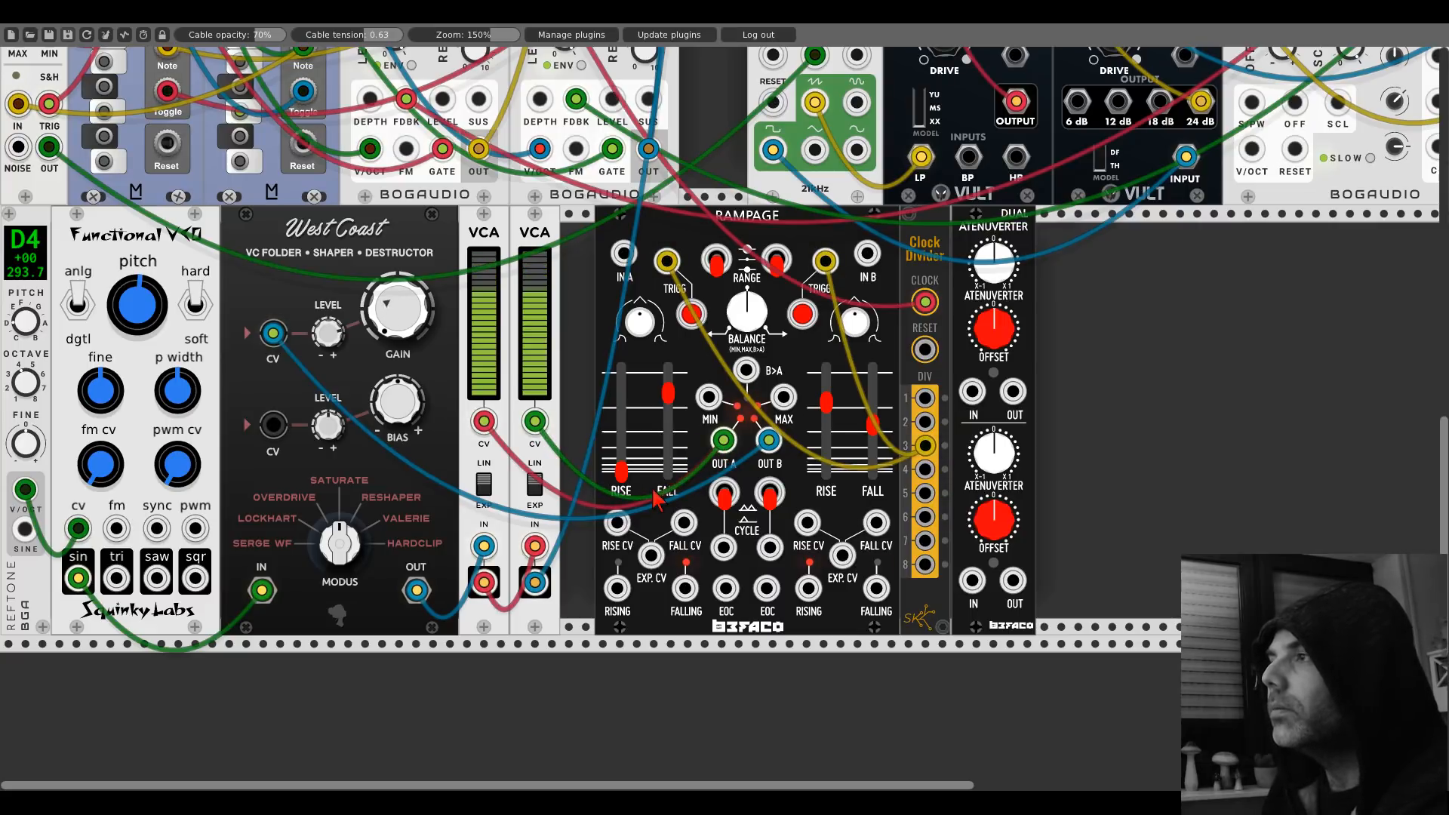
left_click_drag(612, 481, 621, 460)
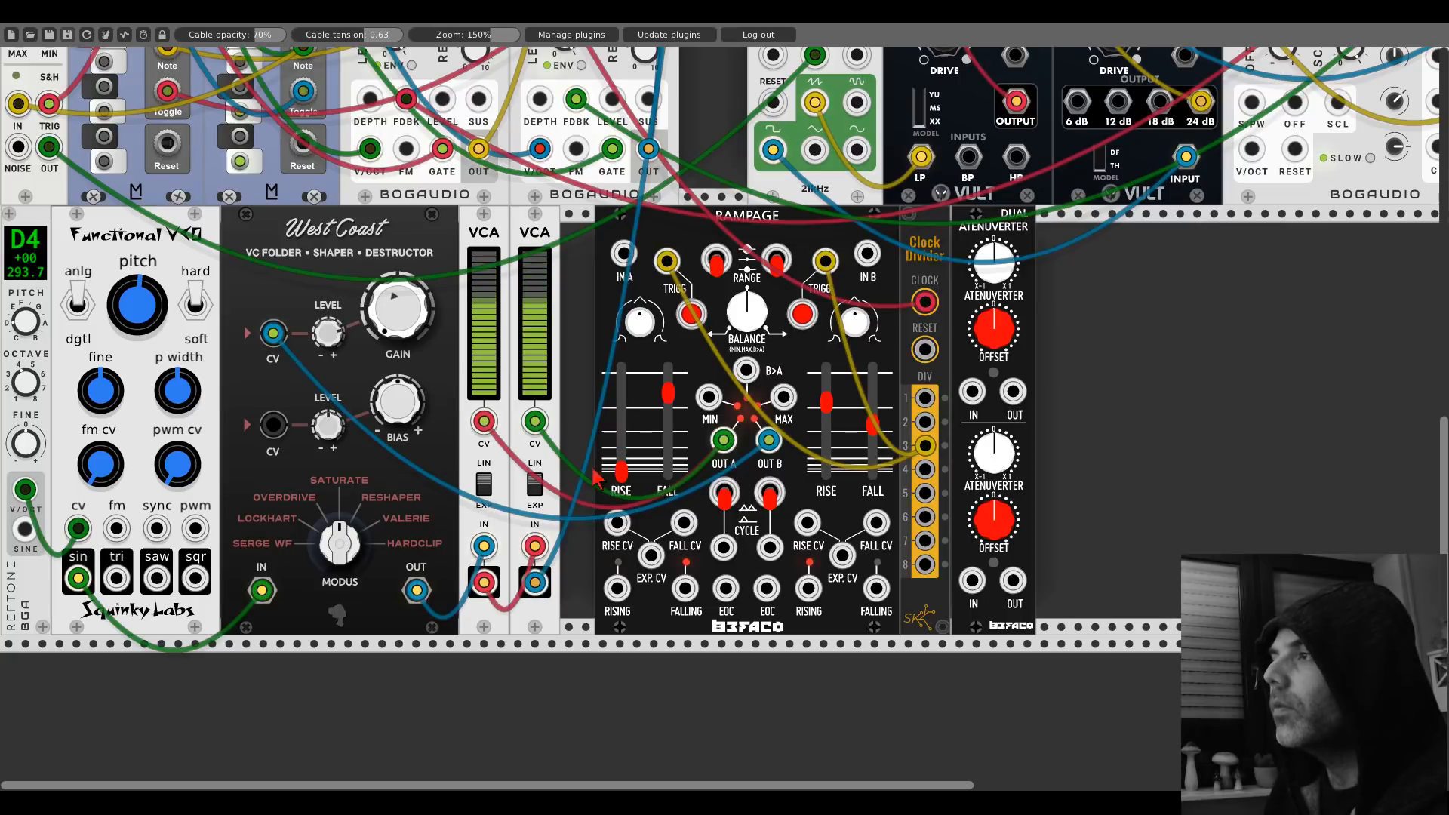
right_click(542, 422)
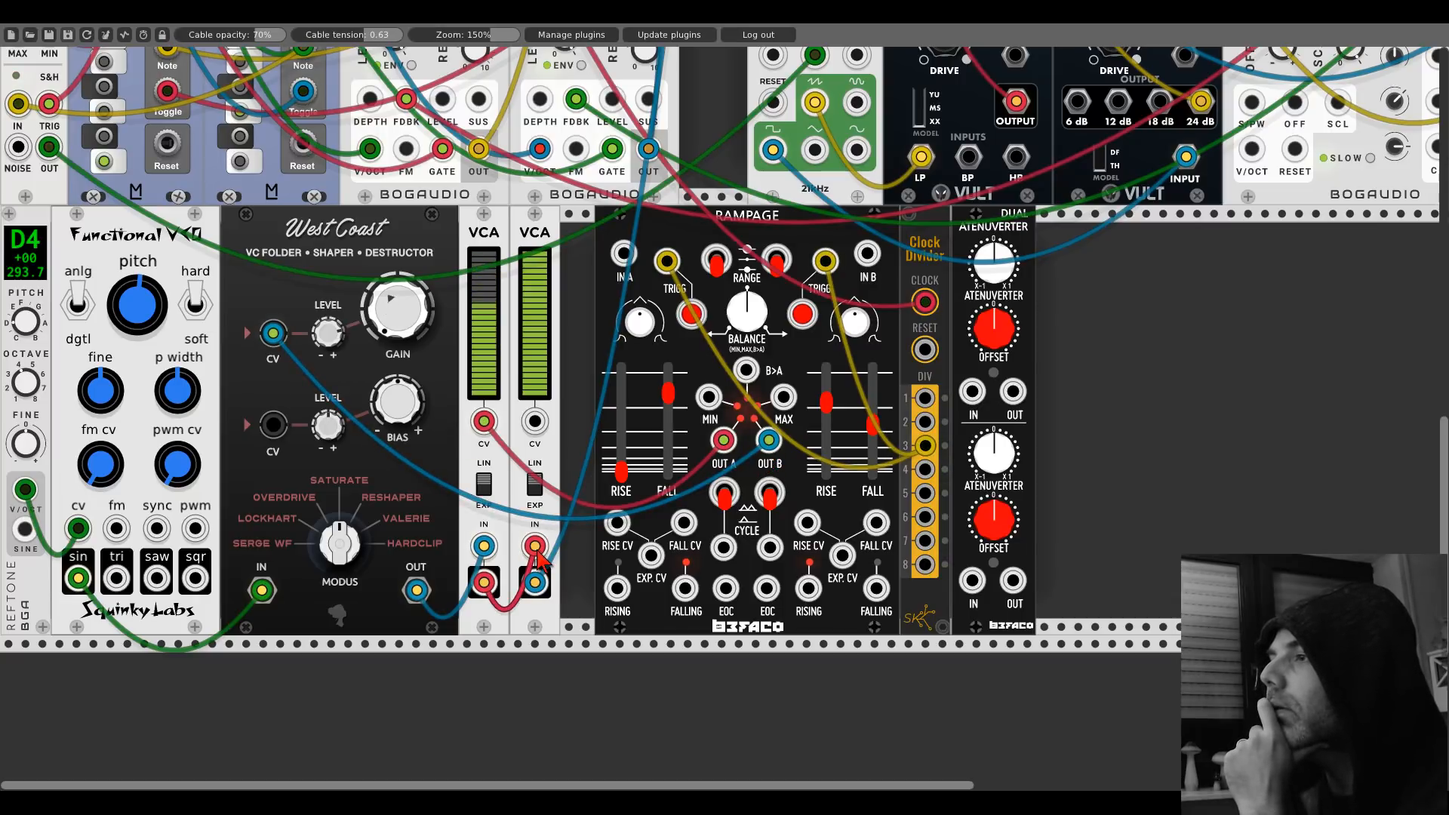
Step: Patch Rampage's OUT B into the second VCA's input and move Rampage flush against the VCAs
left_click_drag(534, 546, 768, 439)
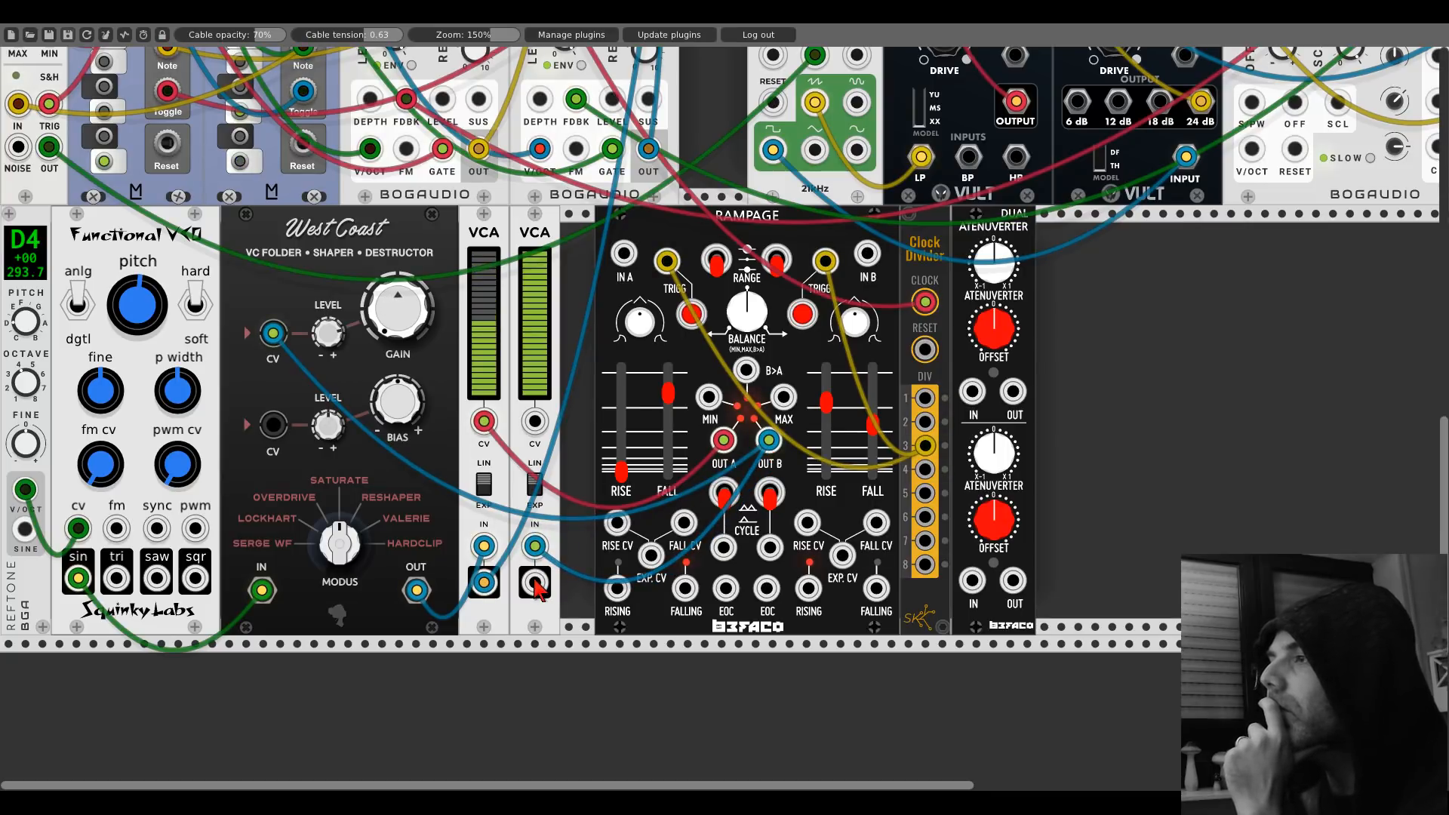
left_click_drag(842, 221, 807, 221)
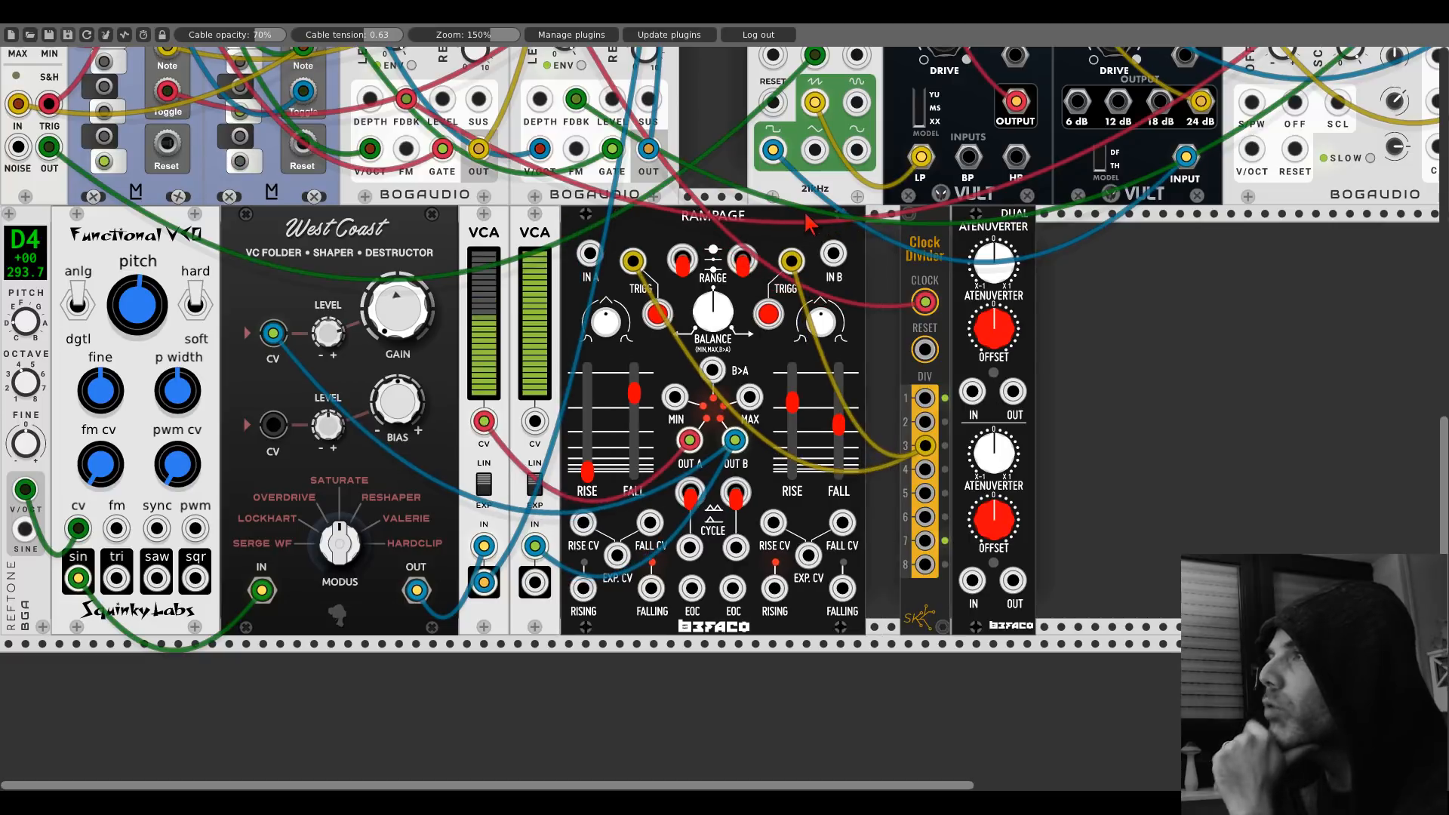
Step: Shift all modules from the Dual Atenuverter back to the Functional VCO outward, opening a gap beside the Reftone
mouse_move(924, 219)
left_mouse_down()
mouse_move(890, 219)
mouse_move(930, 223)
left_mouse_up()
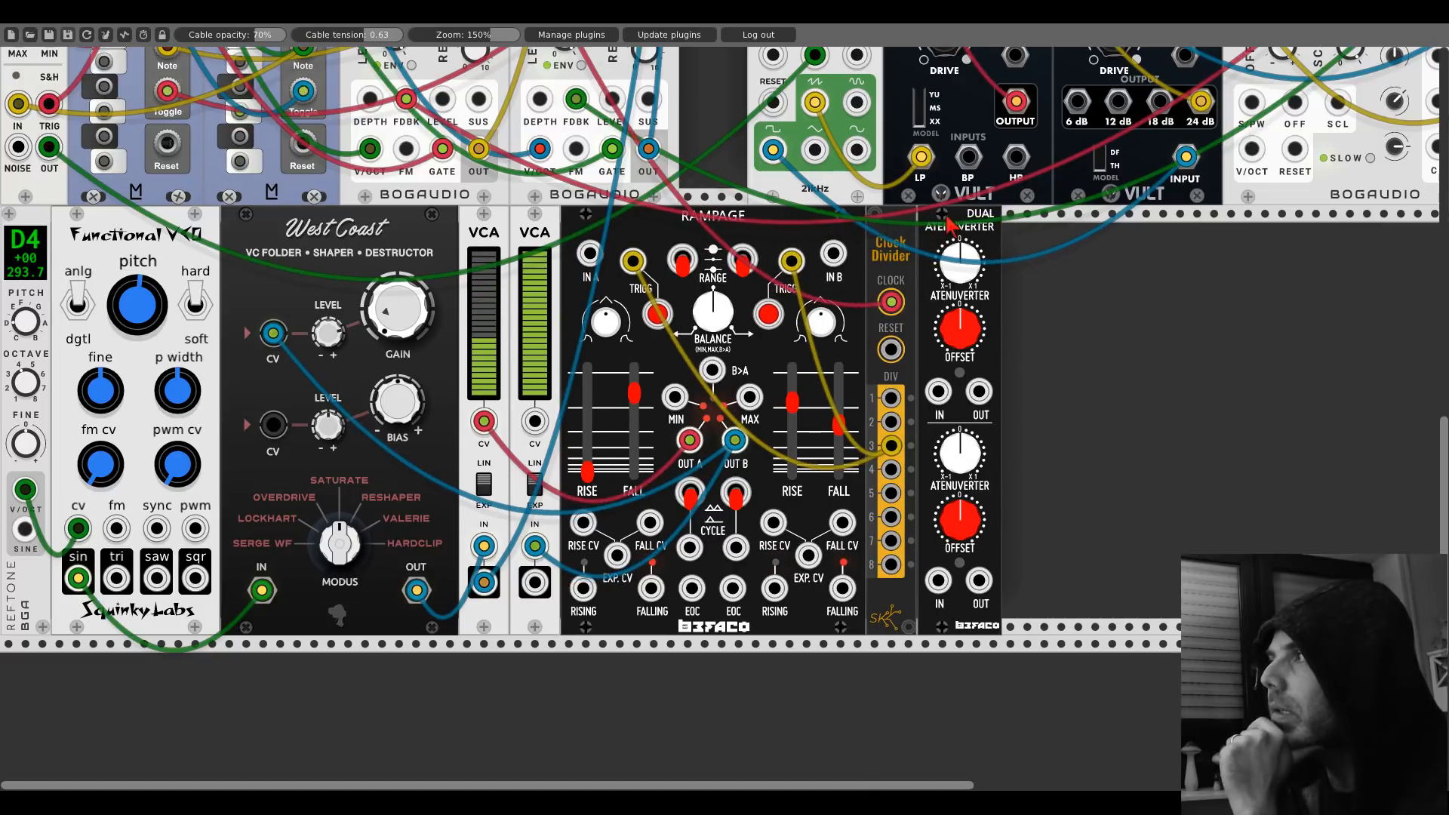
left_click_drag(943, 222, 1062, 222)
left_click_drag(898, 224, 1016, 224)
left_click_drag(792, 226, 912, 227)
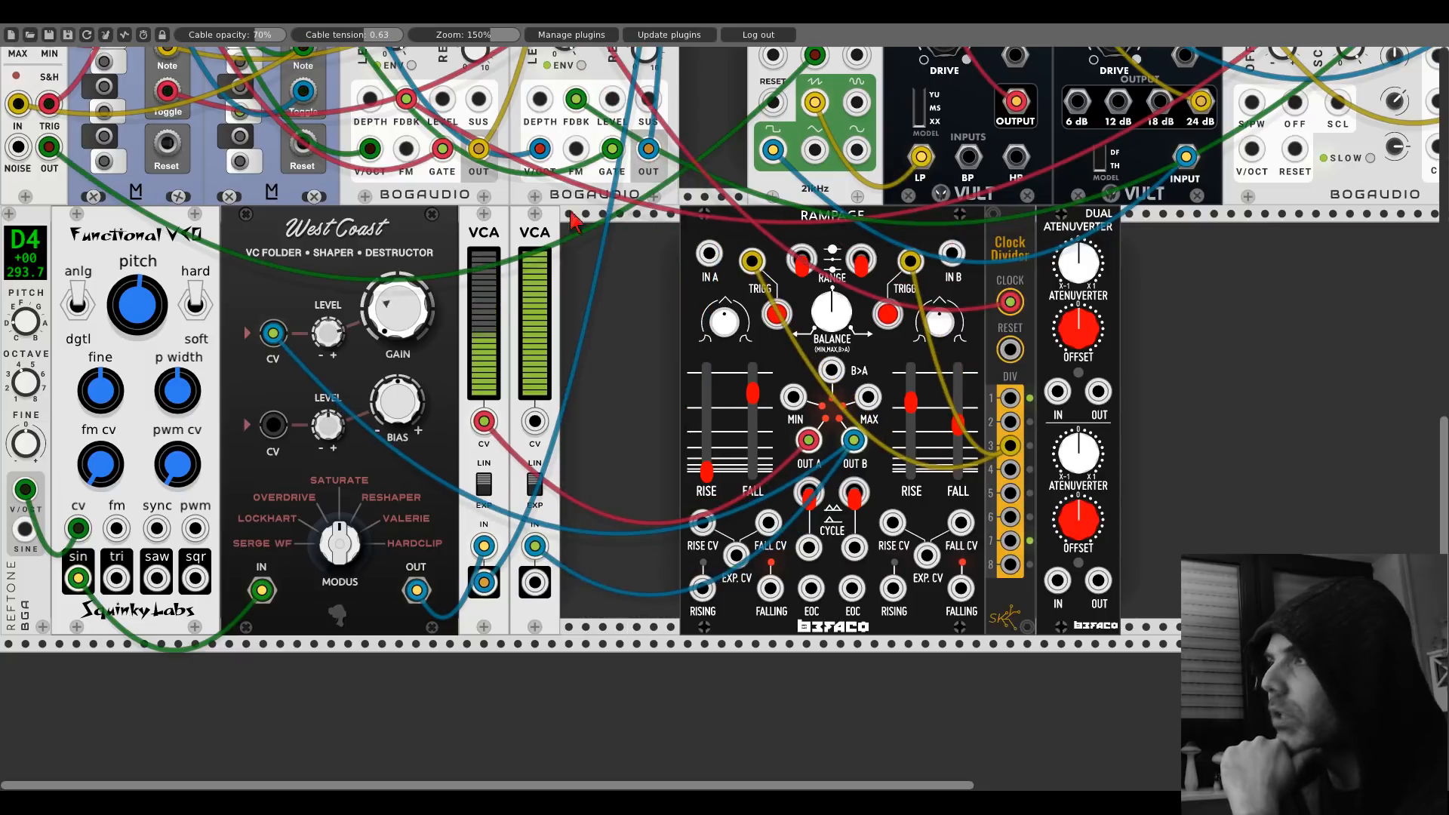
left_click_drag(535, 226, 654, 226)
left_click_drag(484, 227, 585, 226)
left_click_drag(436, 229, 570, 241)
scroll(570, 241, "up", 1)
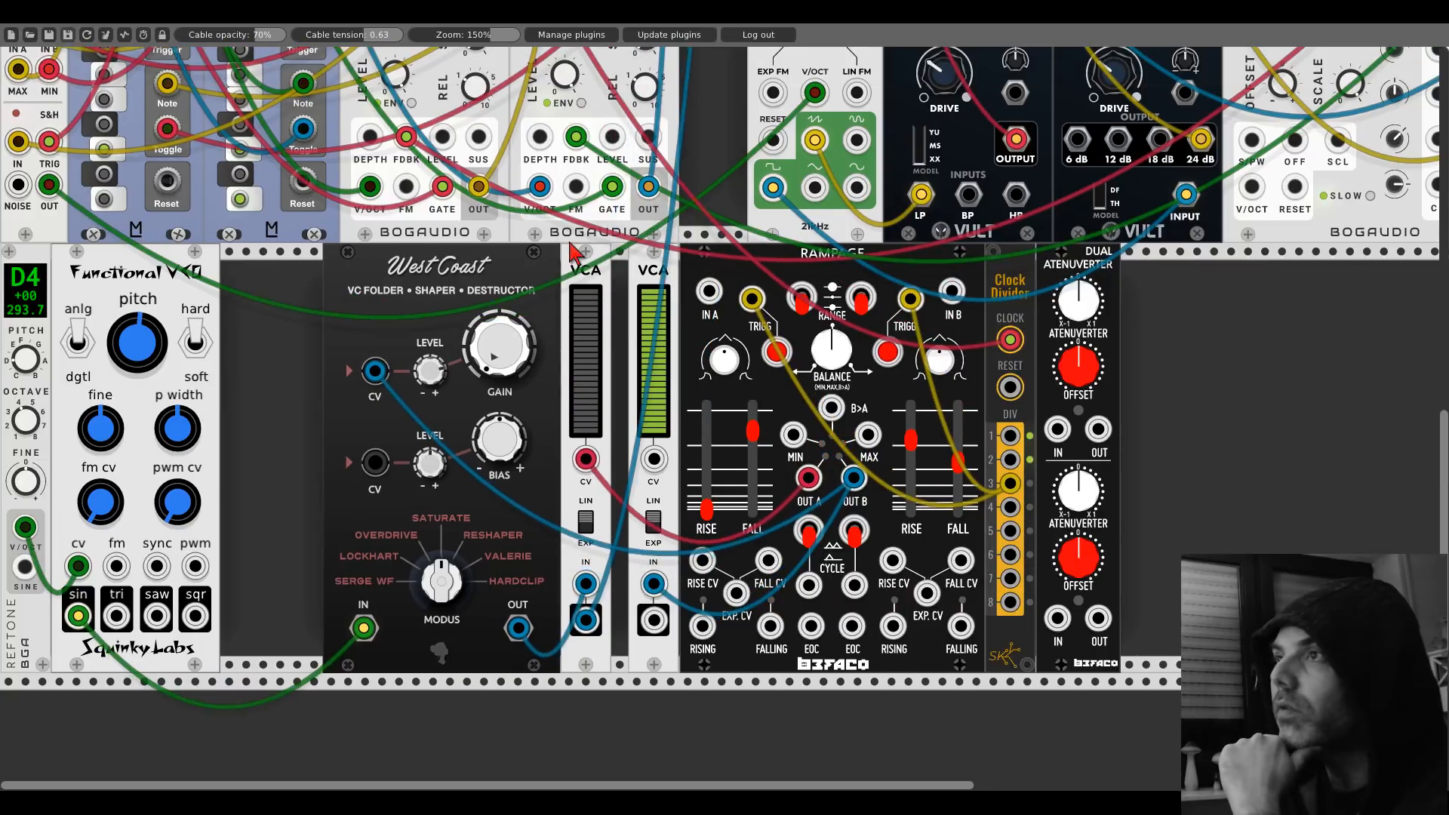
left_click_drag(135, 258, 237, 258)
Step: Add a UMIX module to the gap and place it flush against the Reftone
right_click(135, 341)
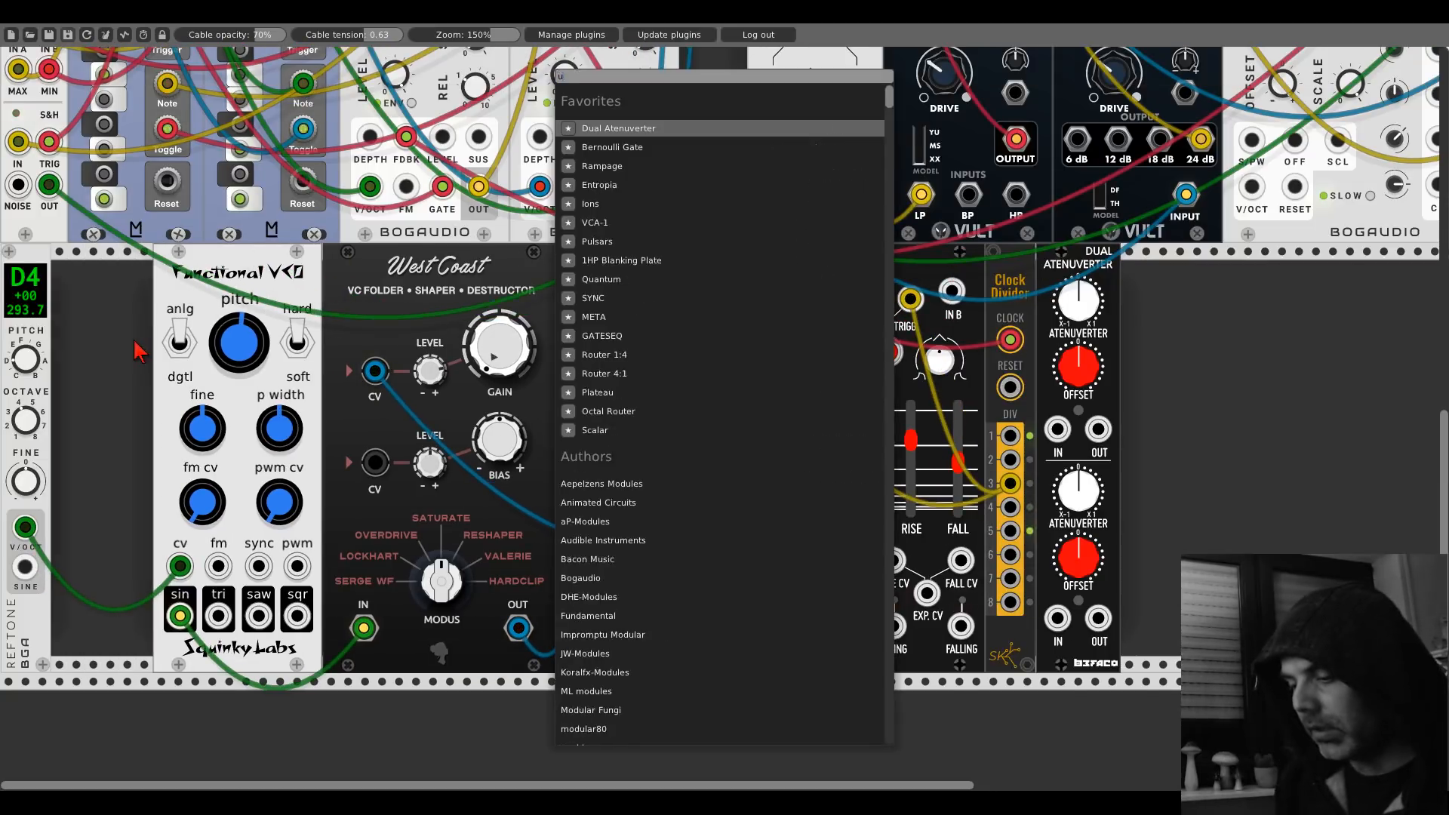
type("umix")
left_click(605, 234)
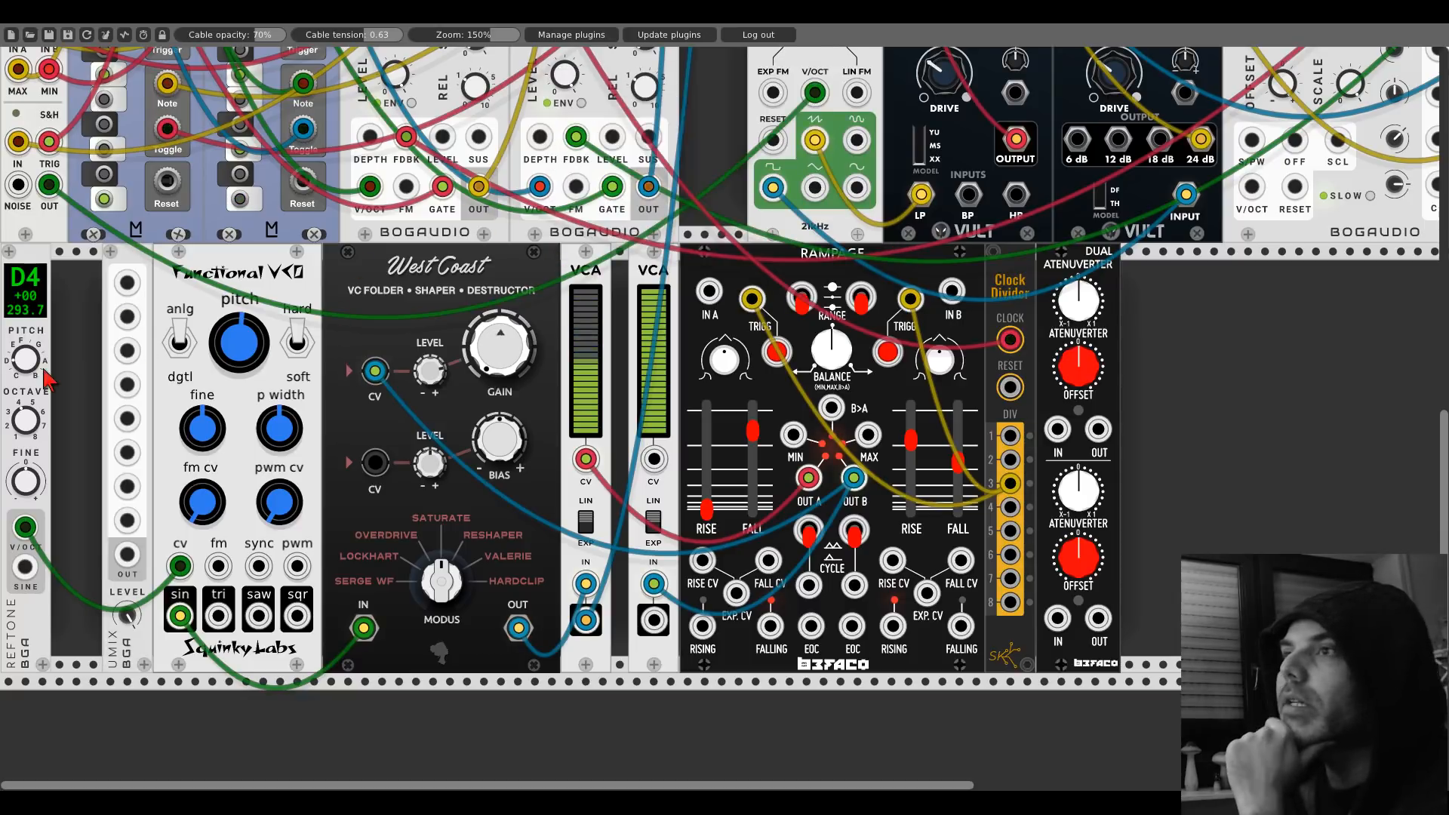
left_click_drag(105, 269, 54, 269)
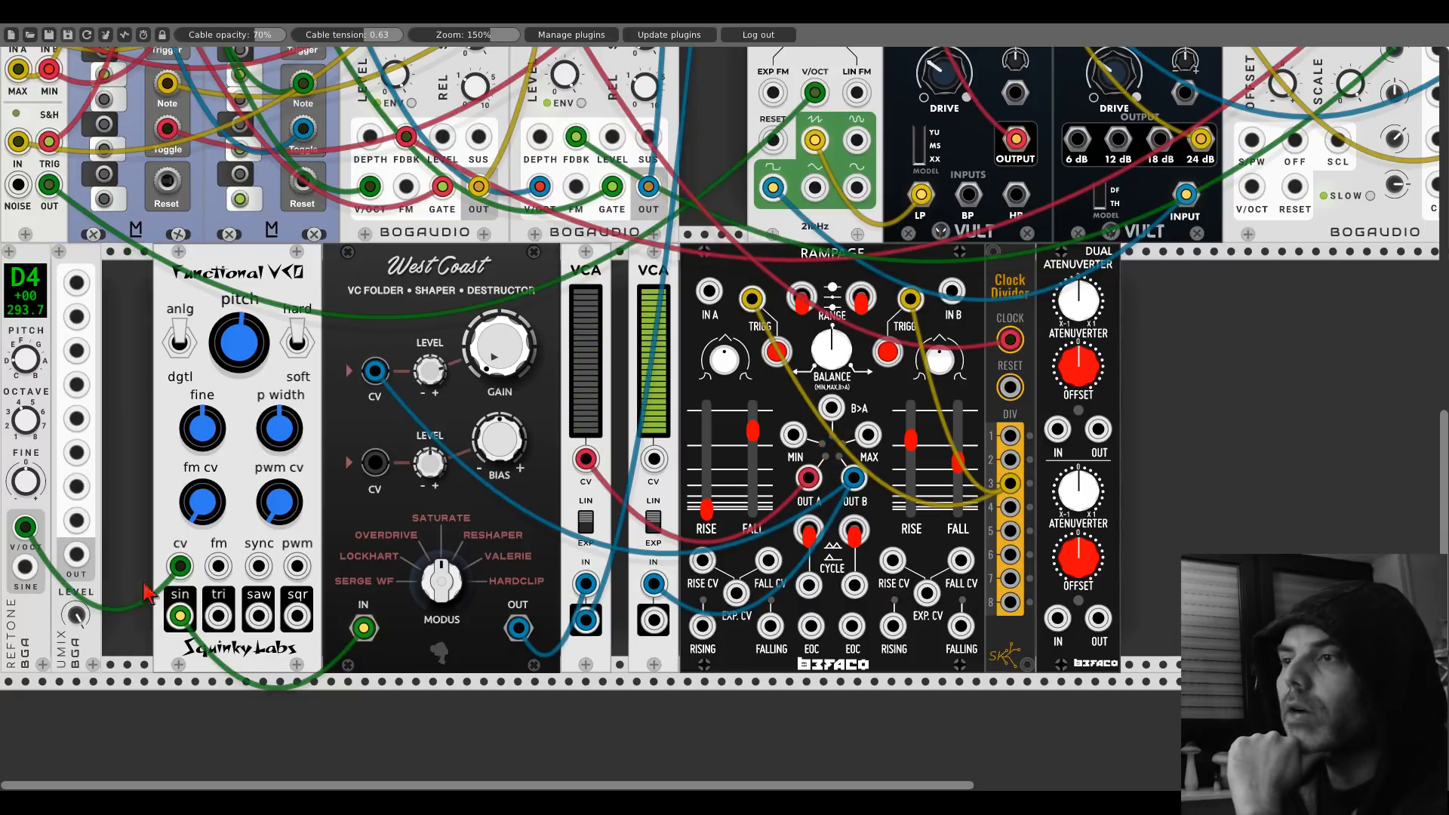
Step: Route the Reftone's V/OCT through UMIX to the Functional VCO's cv, and patch the second VCA's output into UMIX's second input
left_click_drag(178, 568, 75, 283)
left_click_drag(76, 554, 181, 566)
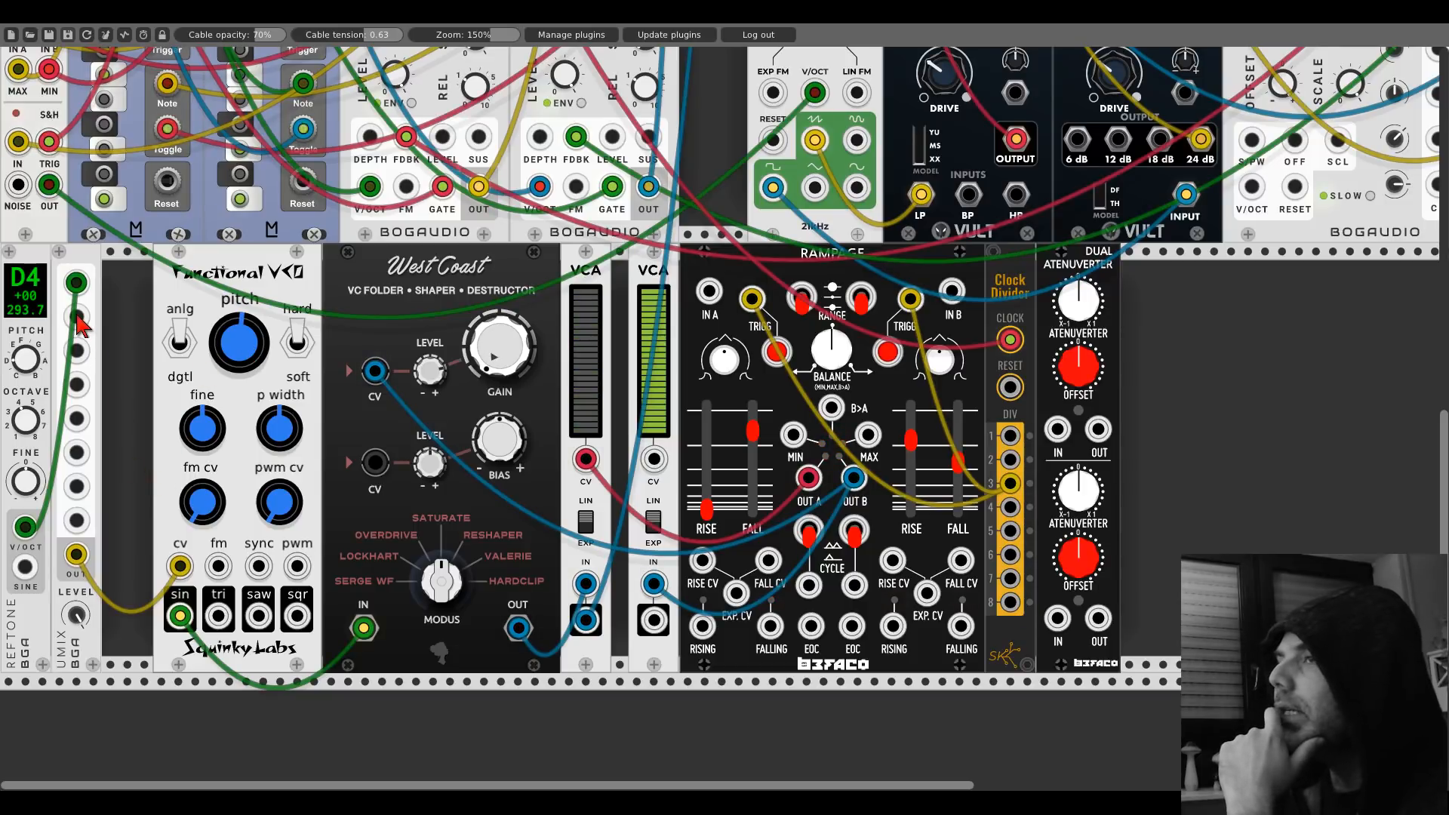
left_click_drag(79, 321, 655, 621)
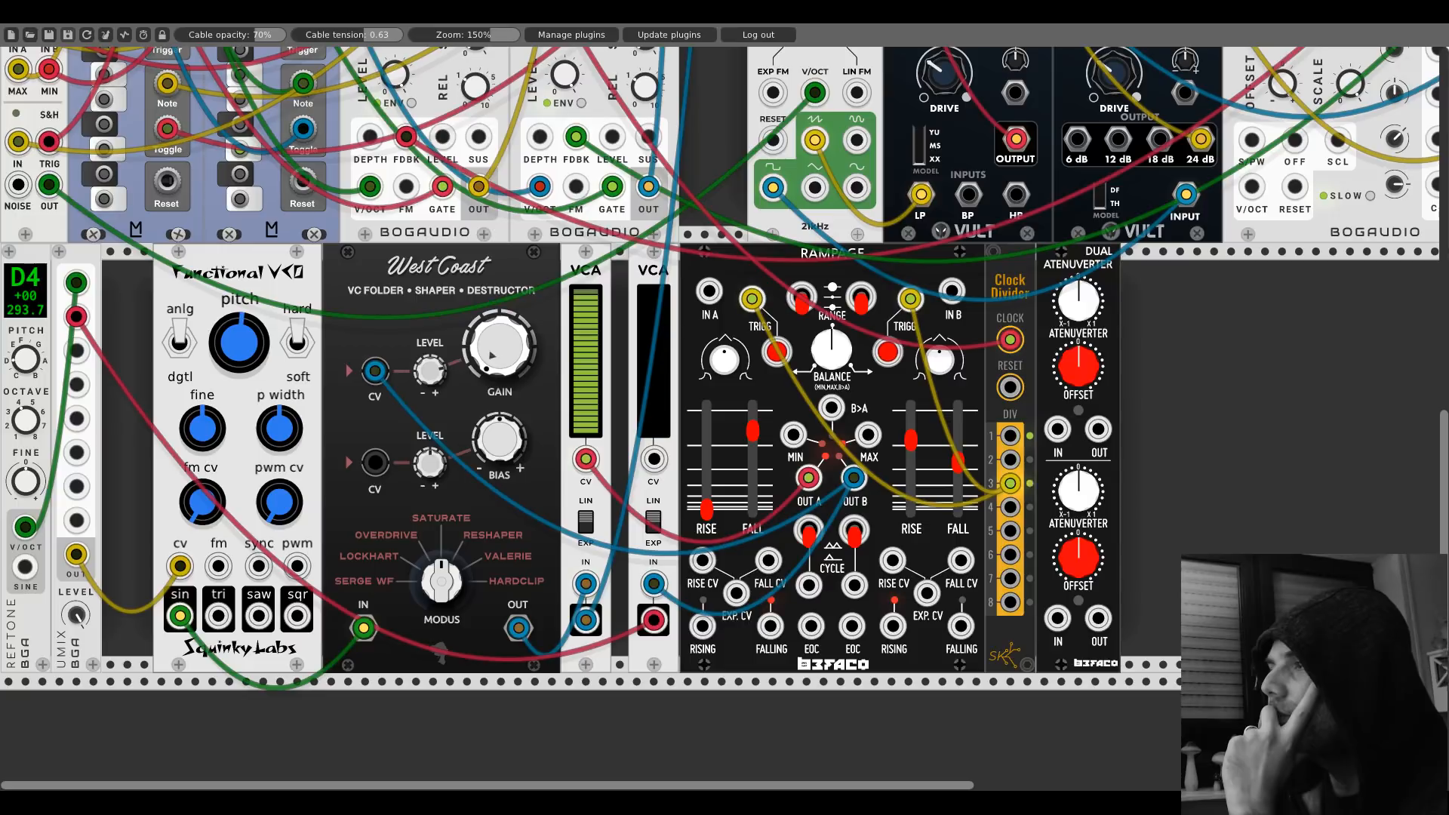
left_click_drag(641, 305, 641, 305)
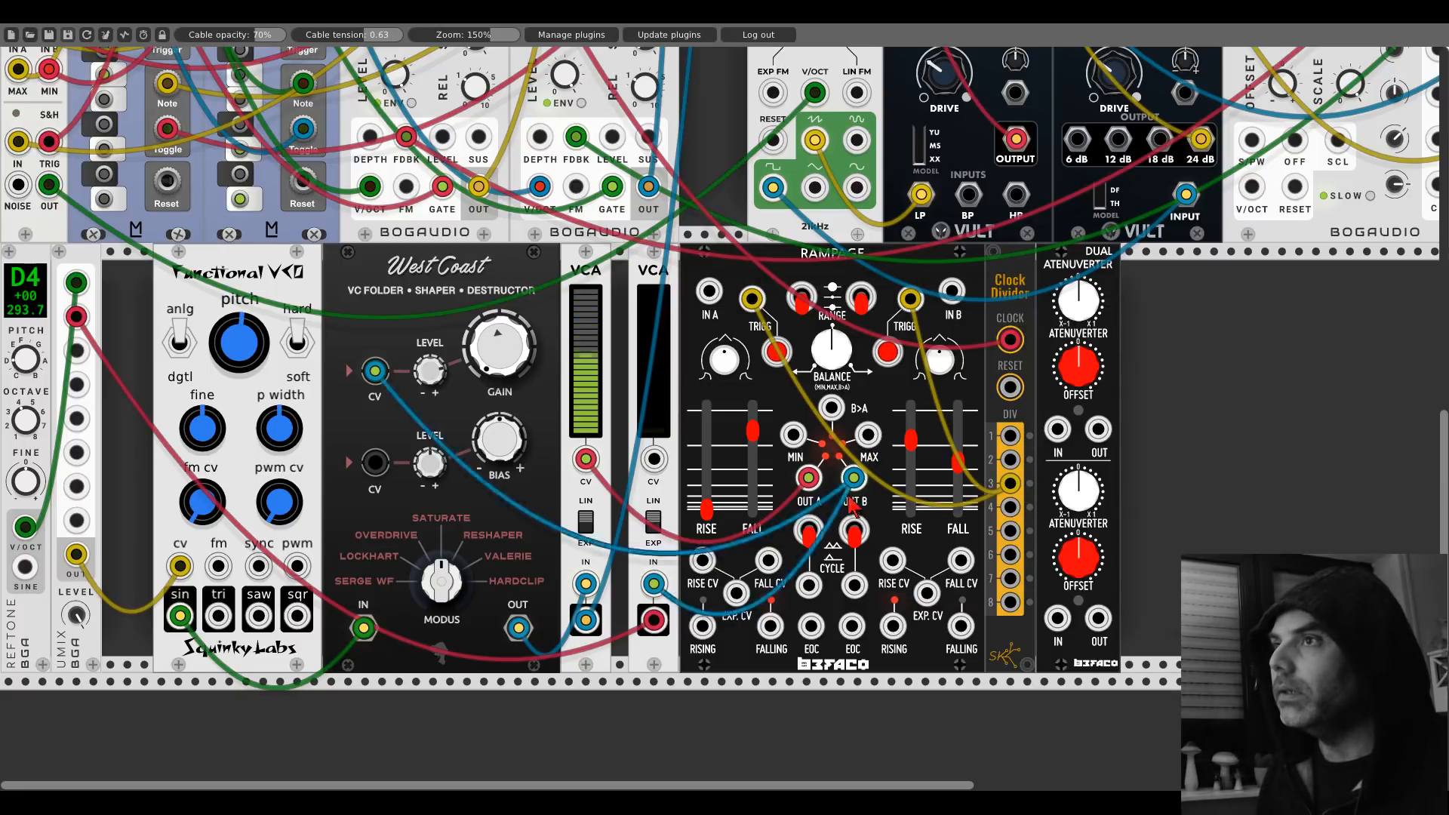
Step: Close the gaps in the voice row by moving the VCO, West Coast, VCAs, Rampage, Clock Divider and Dual Atenuverter flush together beside UMIX
left_click_drag(273, 285, 200, 271)
left_click_drag(358, 265, 301, 261)
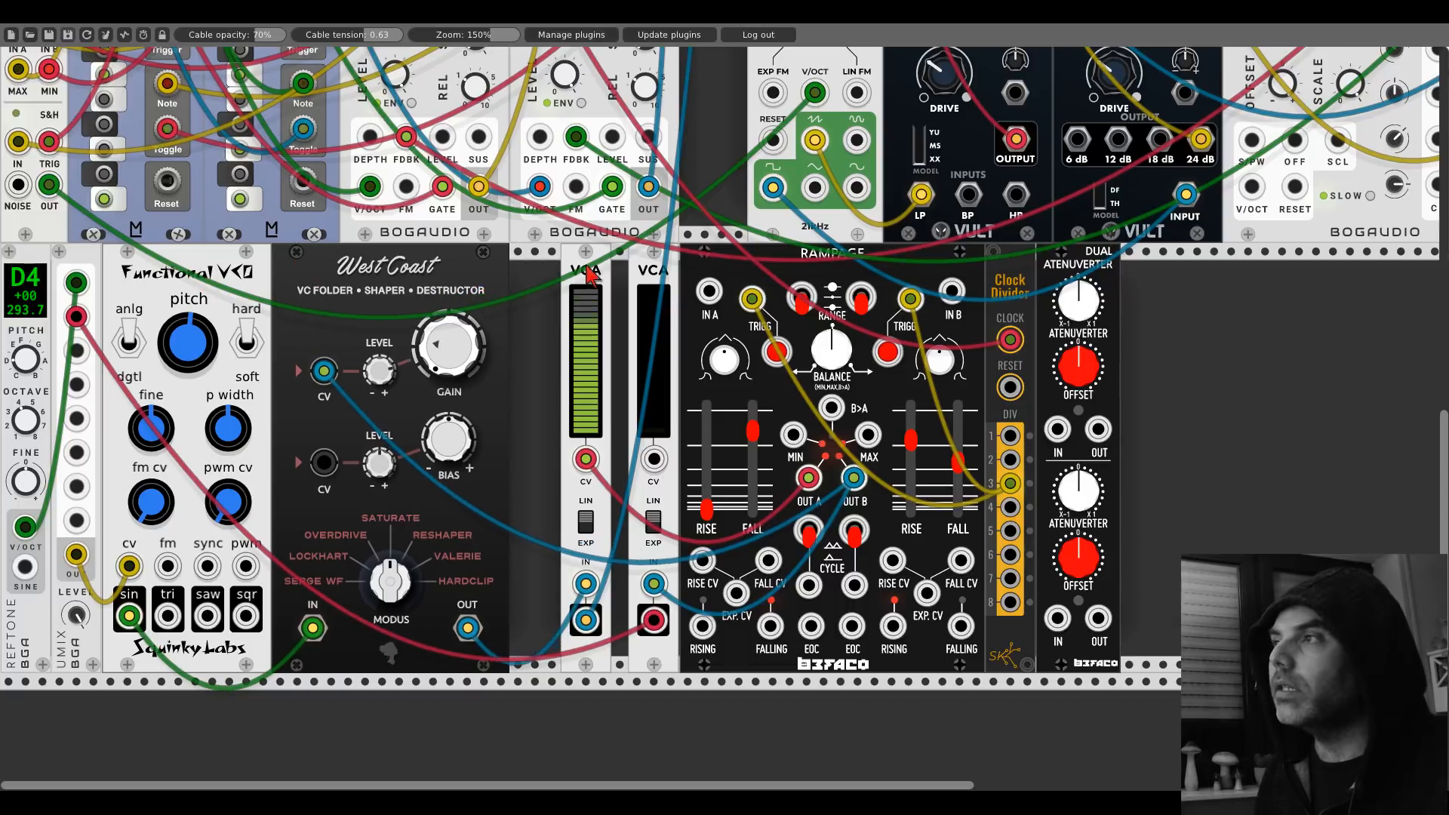
left_click_drag(587, 258, 534, 257)
left_click_drag(654, 260, 586, 260)
left_click_drag(754, 255, 687, 255)
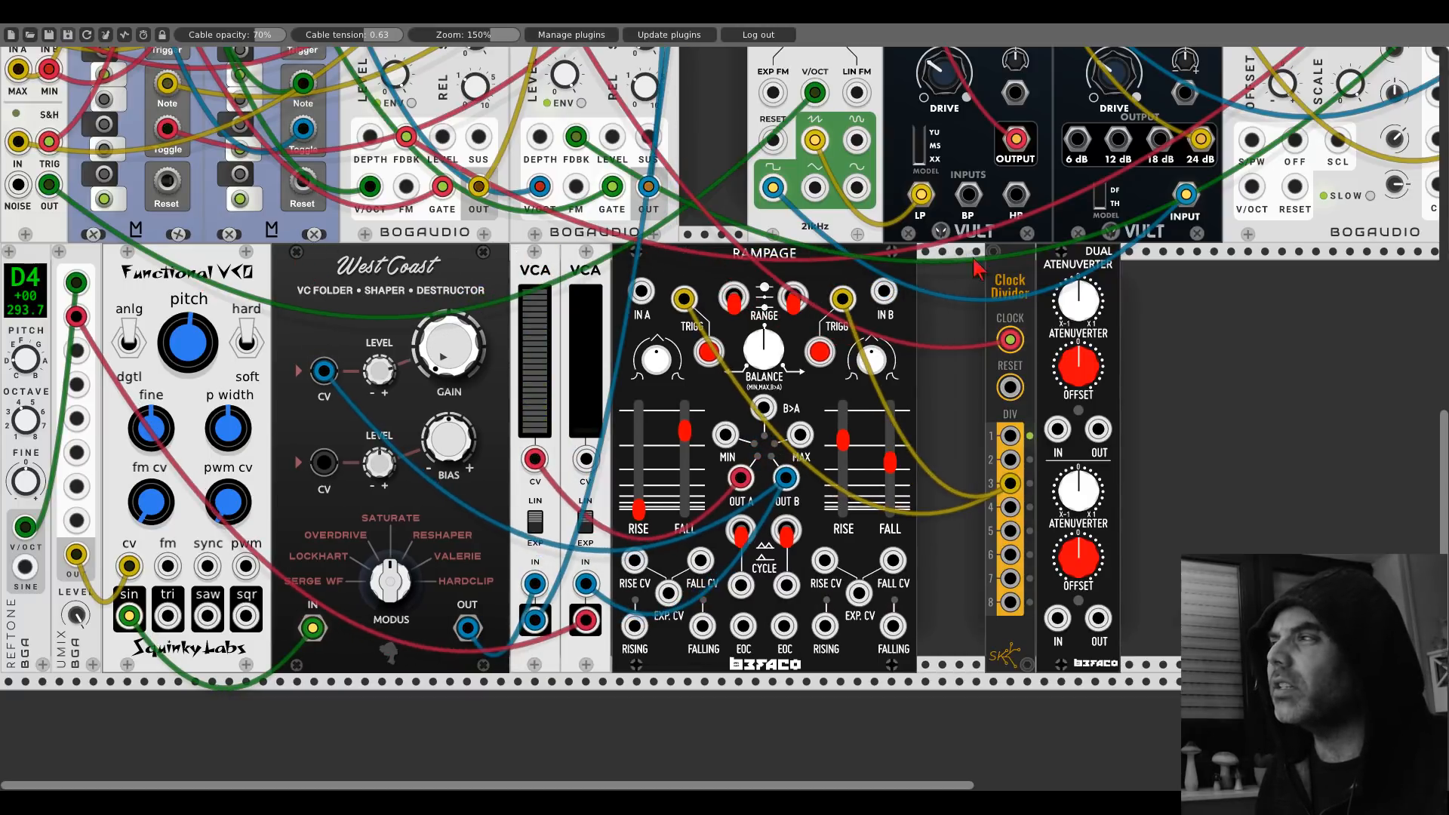
left_click_drag(981, 266, 929, 265)
left_click_drag(1064, 255, 1011, 255)
Step: Restyle the West Coast shaper with the Used Look style and the Alternate/Aged gestalt
scroll(934, 268, "up", 10)
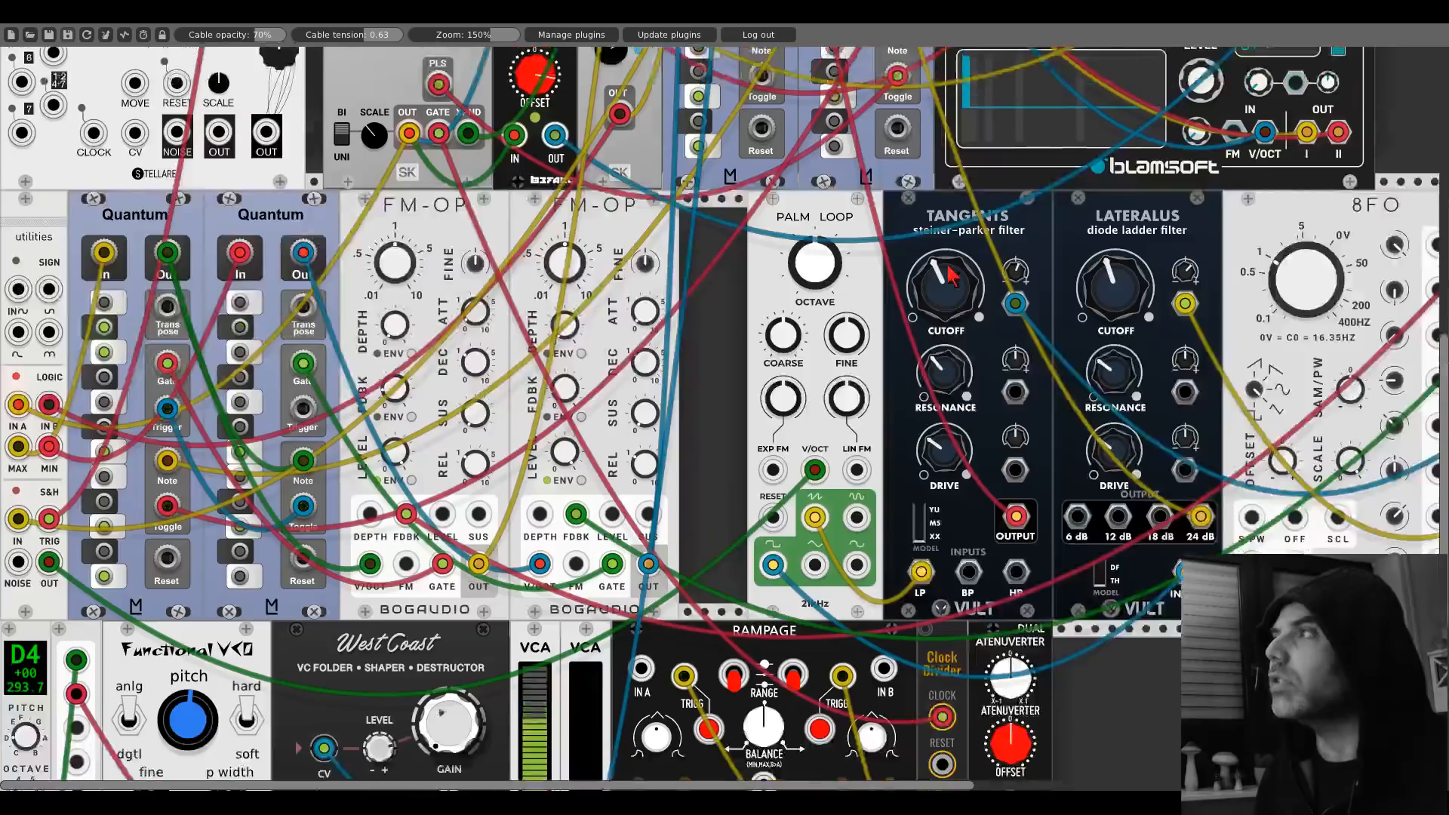
scroll(936, 273, "up", 5)
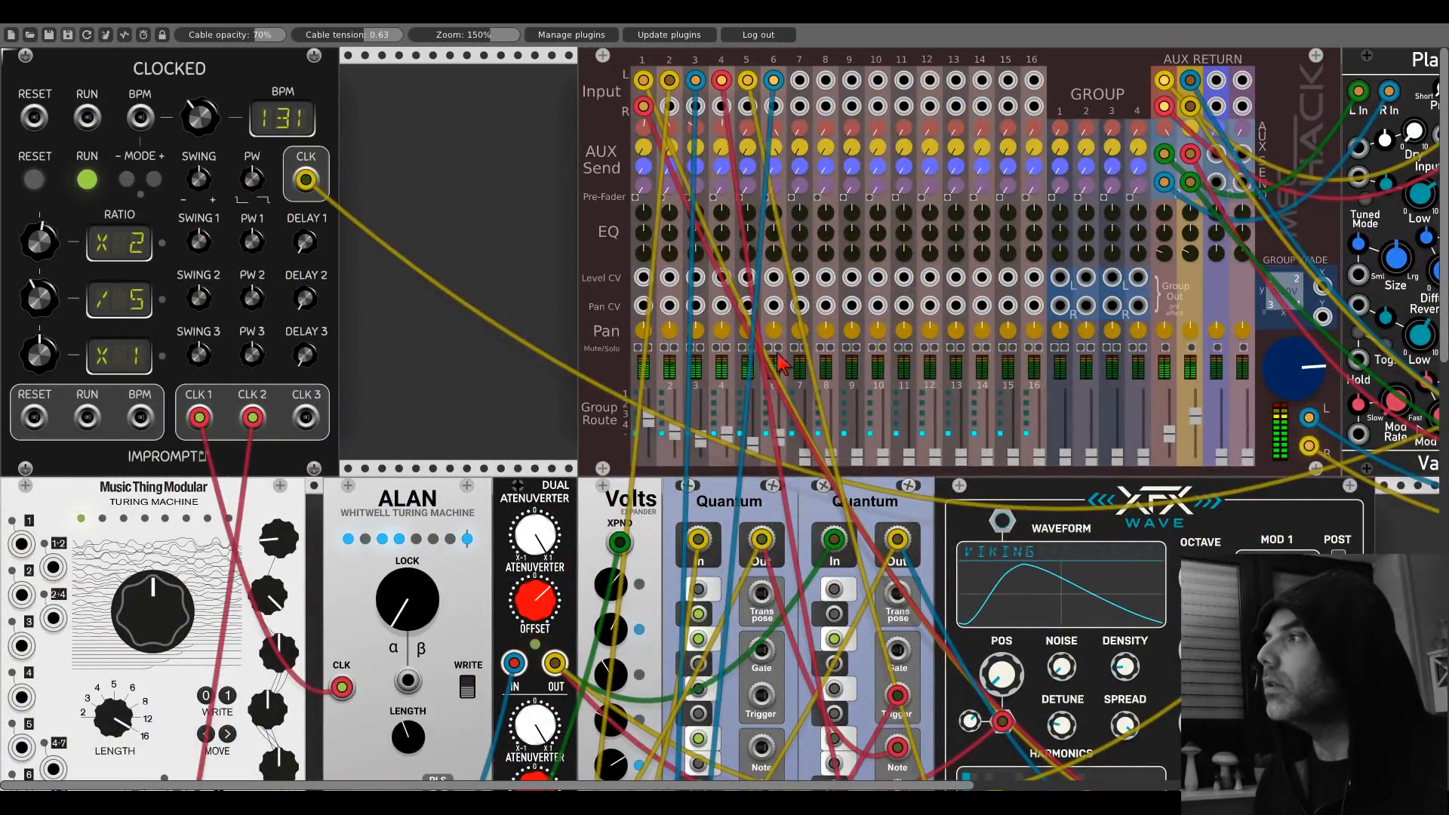
scroll(785, 369, "down", 12)
scroll(785, 370, "right", 12)
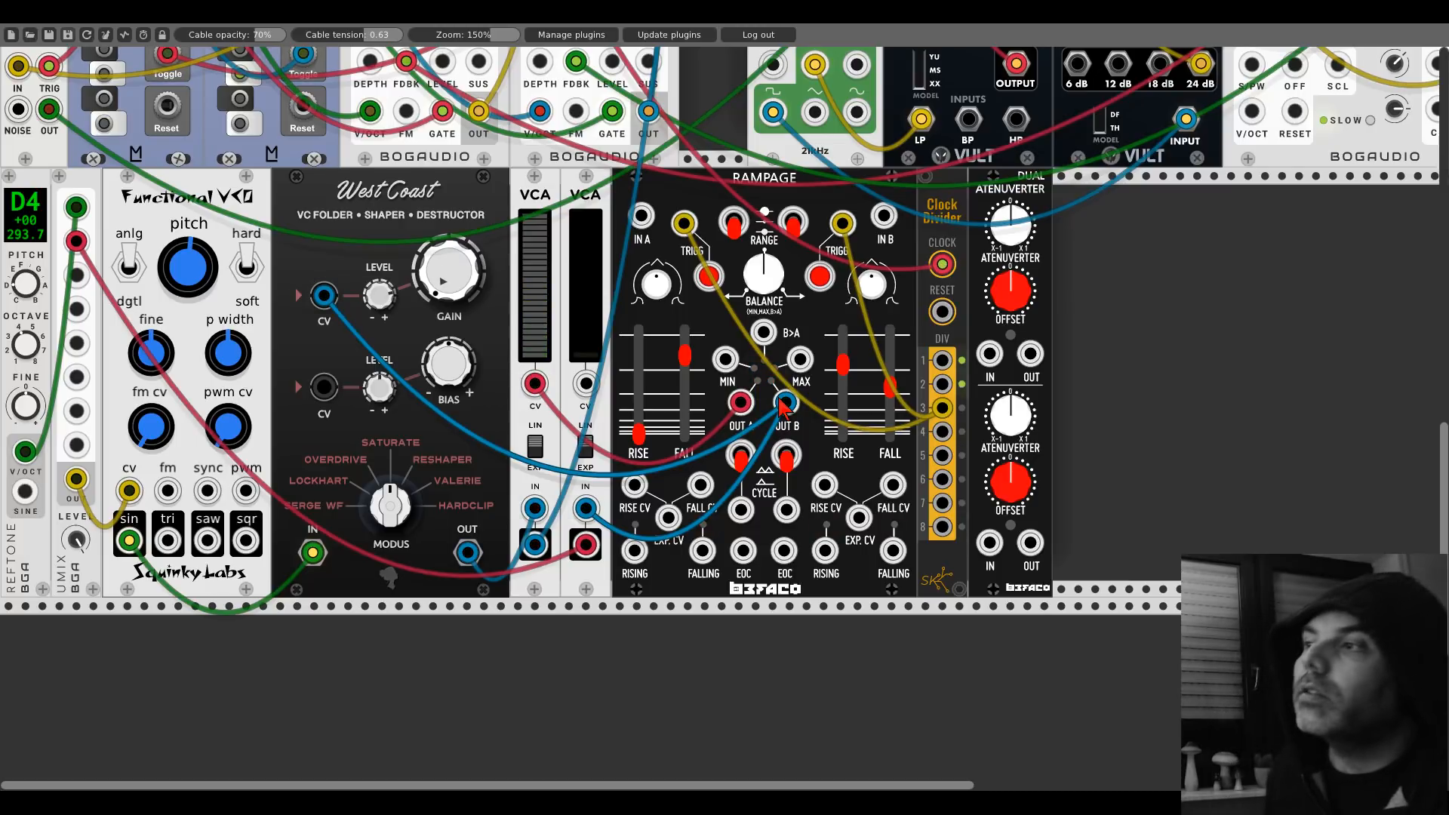
right_click(347, 238)
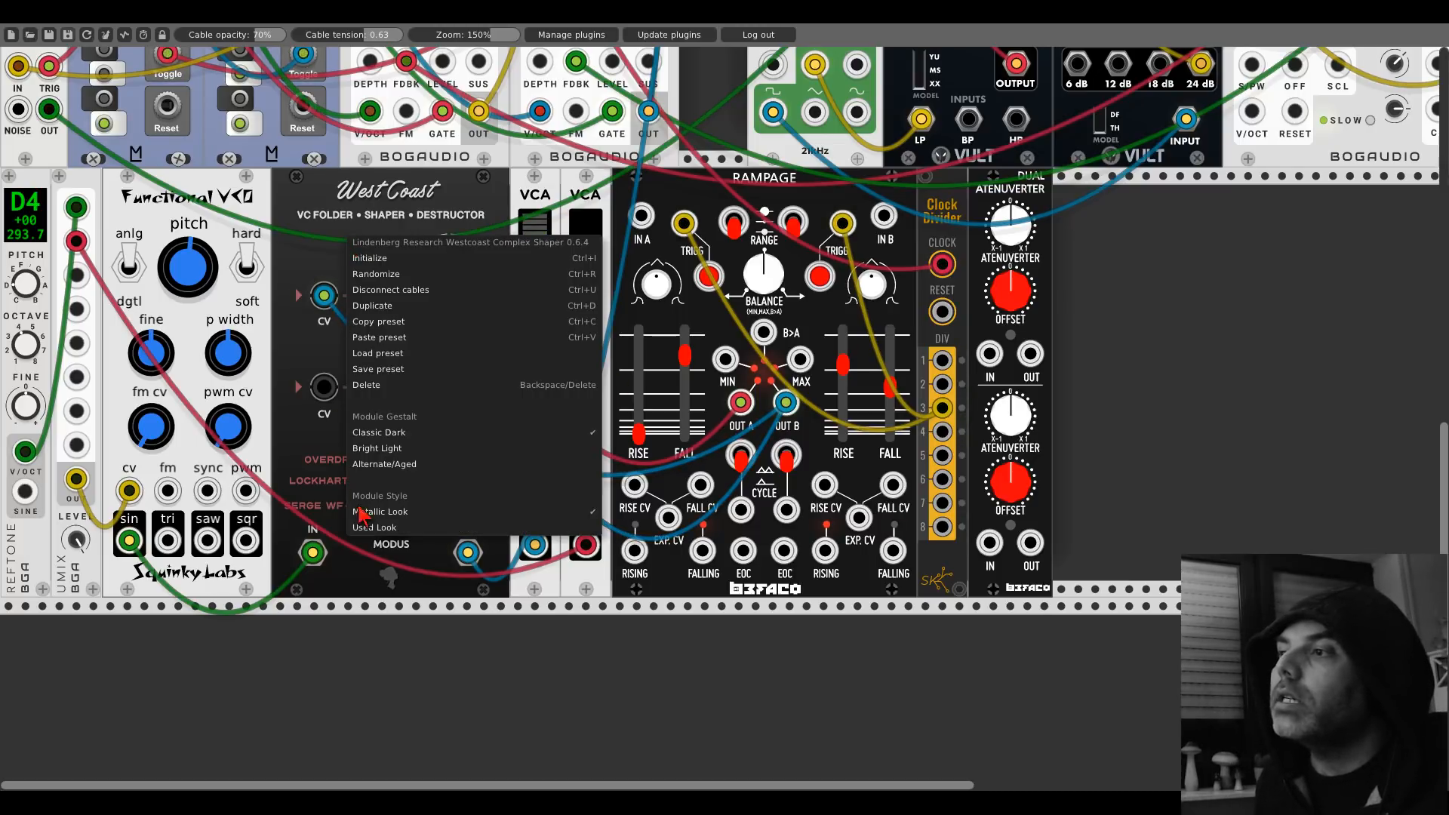
left_click(366, 528)
right_click(315, 242)
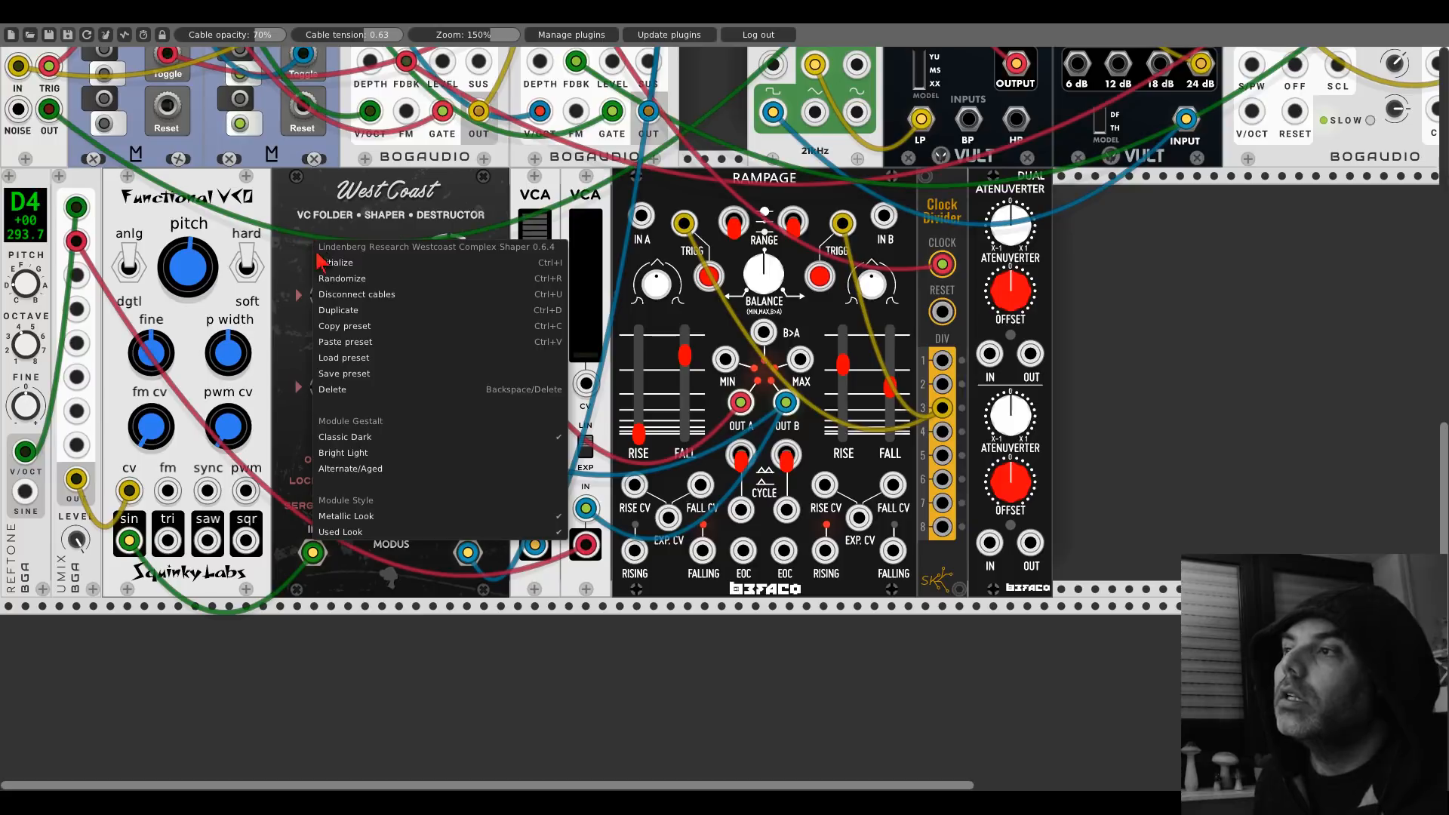
left_click(385, 470)
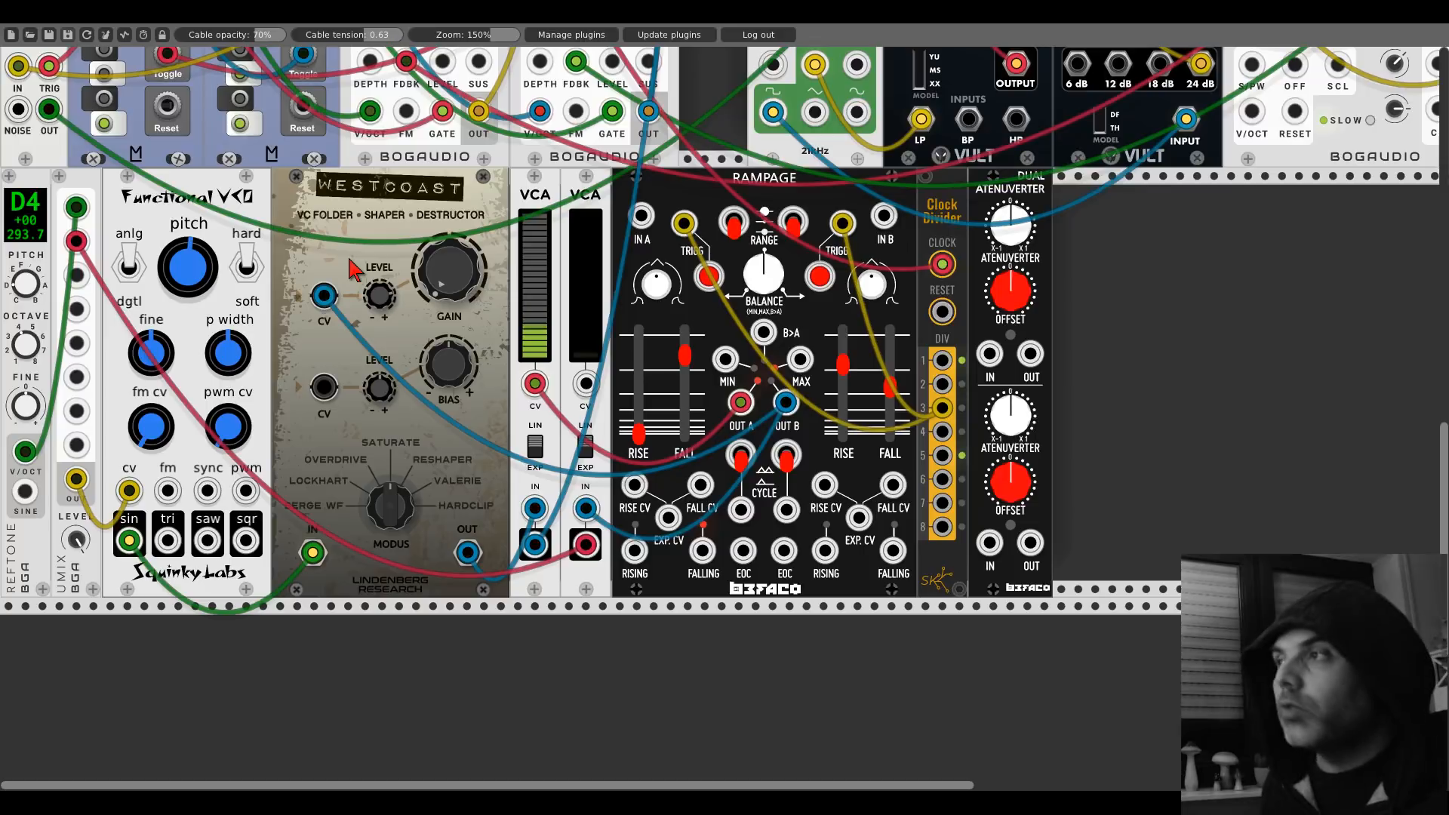
Step: Zoom out to 103% and look over the whole patch, from the clock and mixer down to the wavefolder voice
scroll(649, 426, "up", 10)
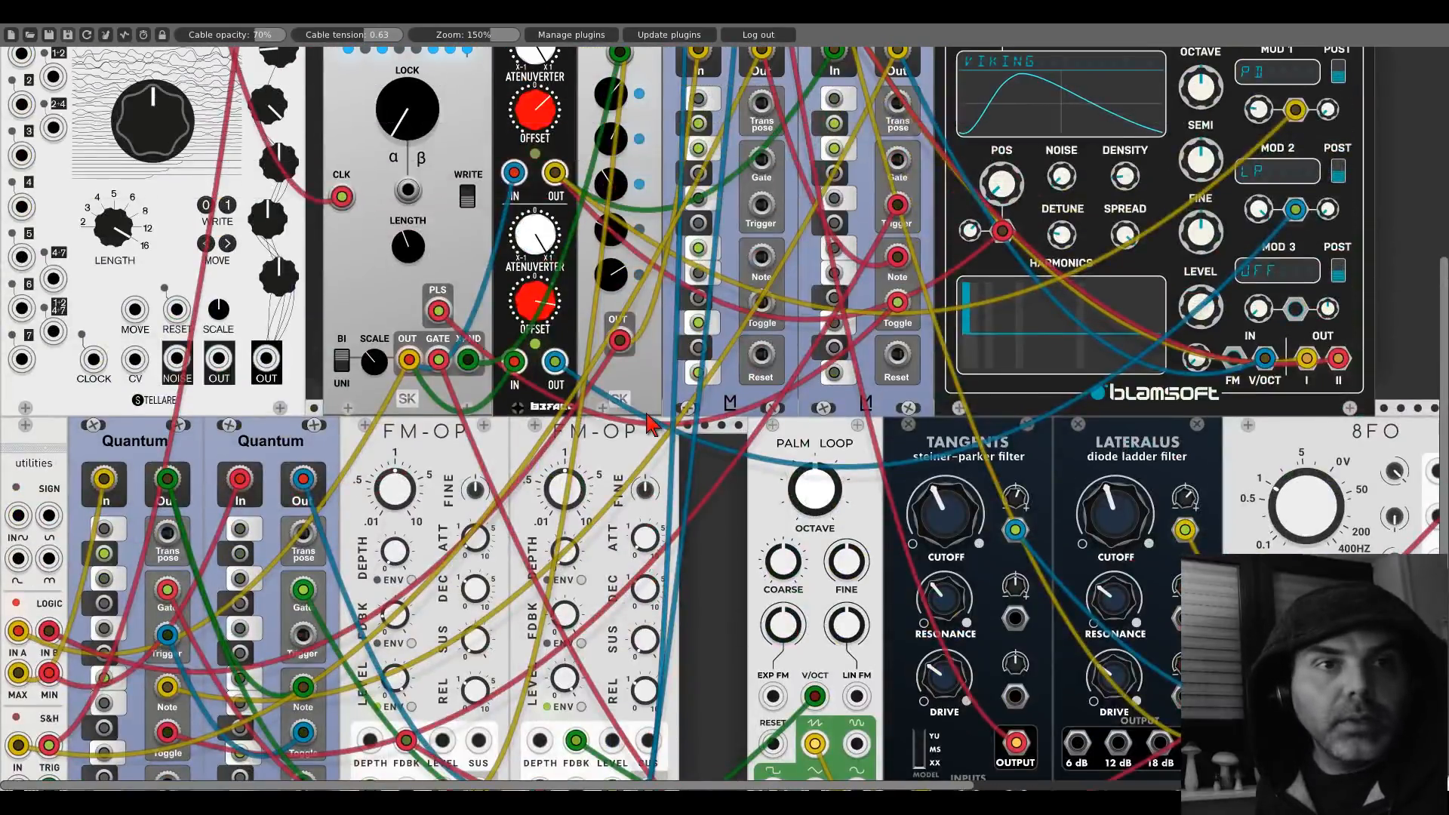
scroll(648, 427, "up", 7)
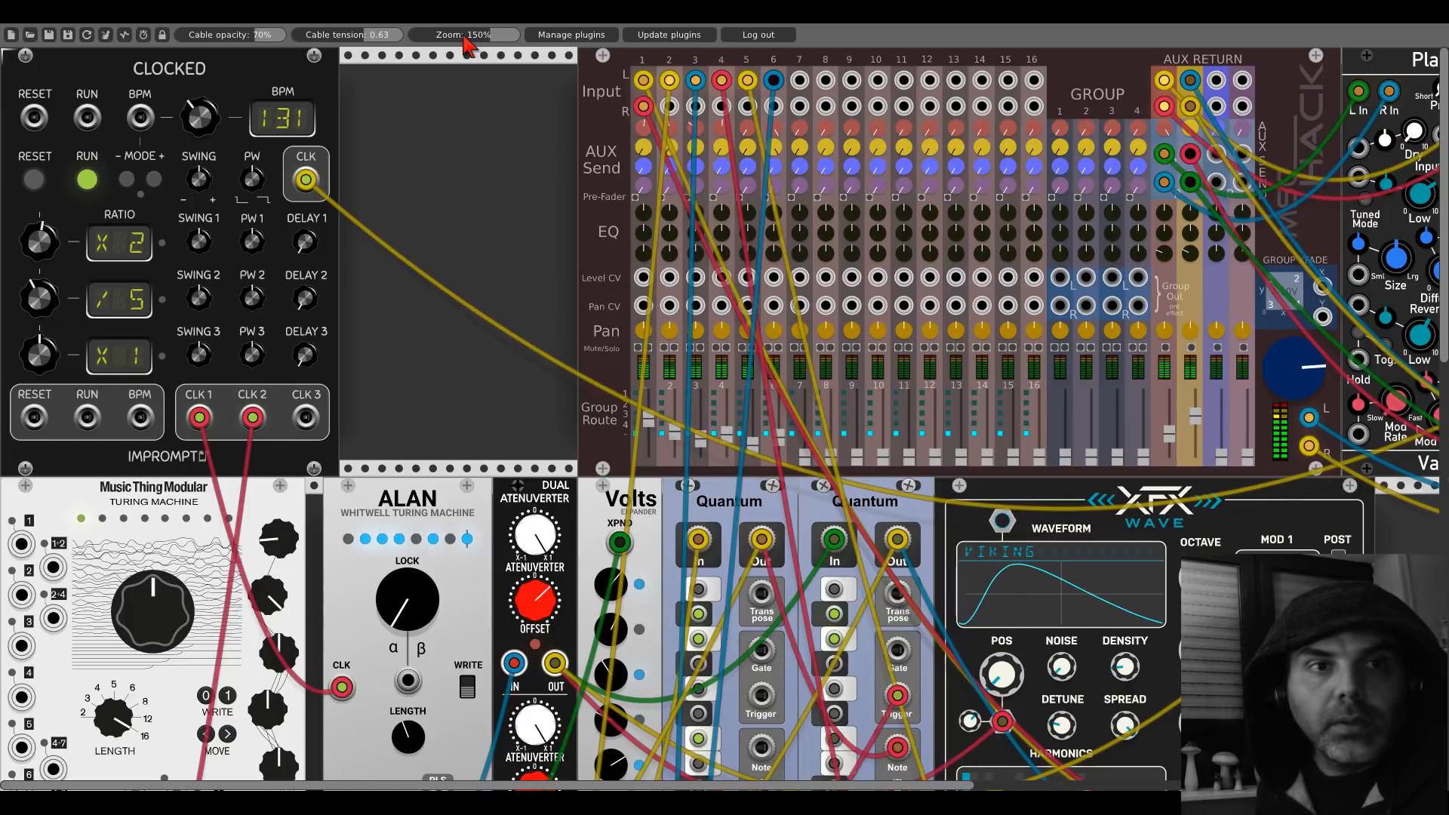
left_click_drag(467, 45, 453, 46)
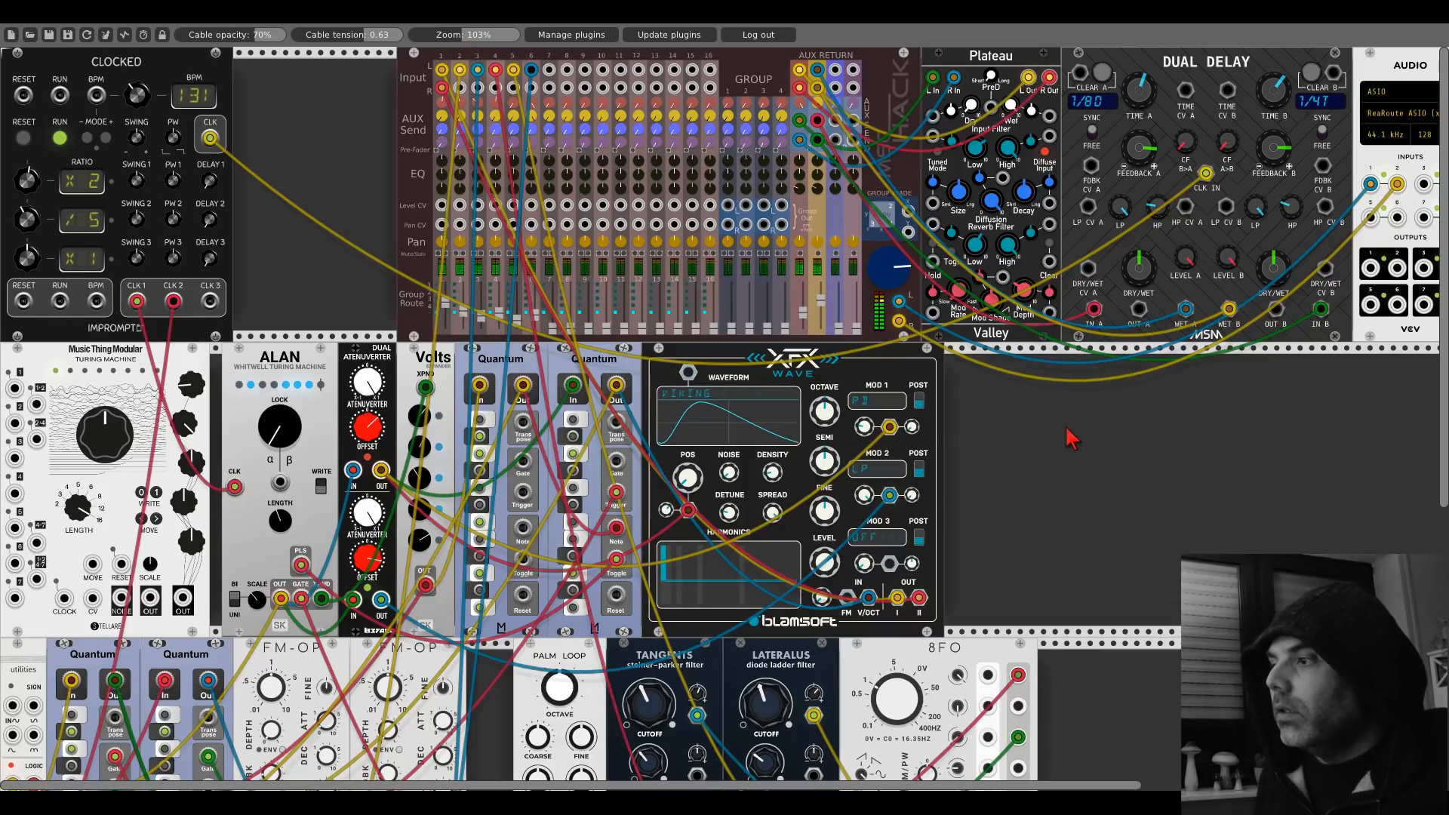
scroll(1072, 438, "down", 10)
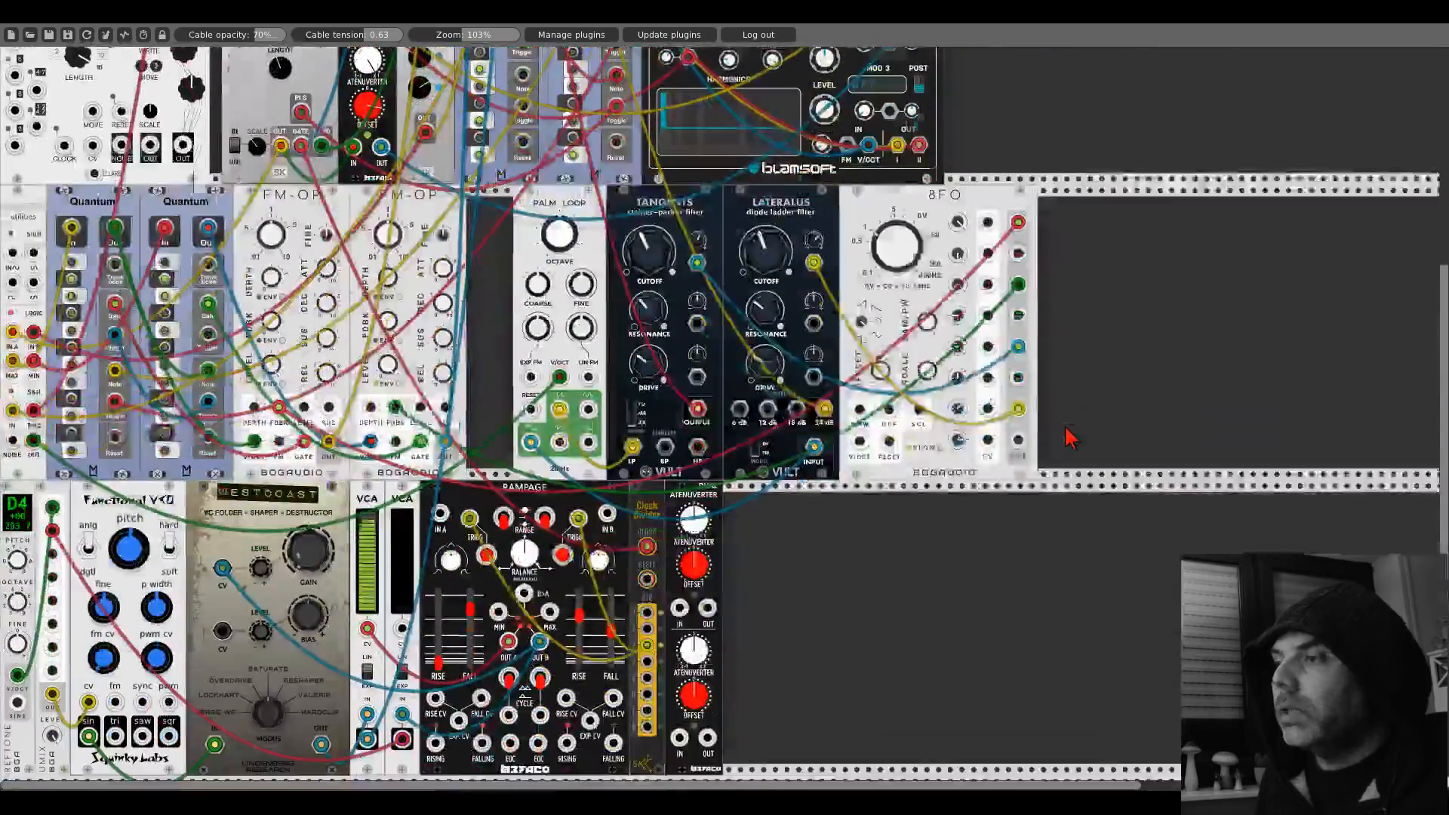
scroll(1072, 438, "up", 1)
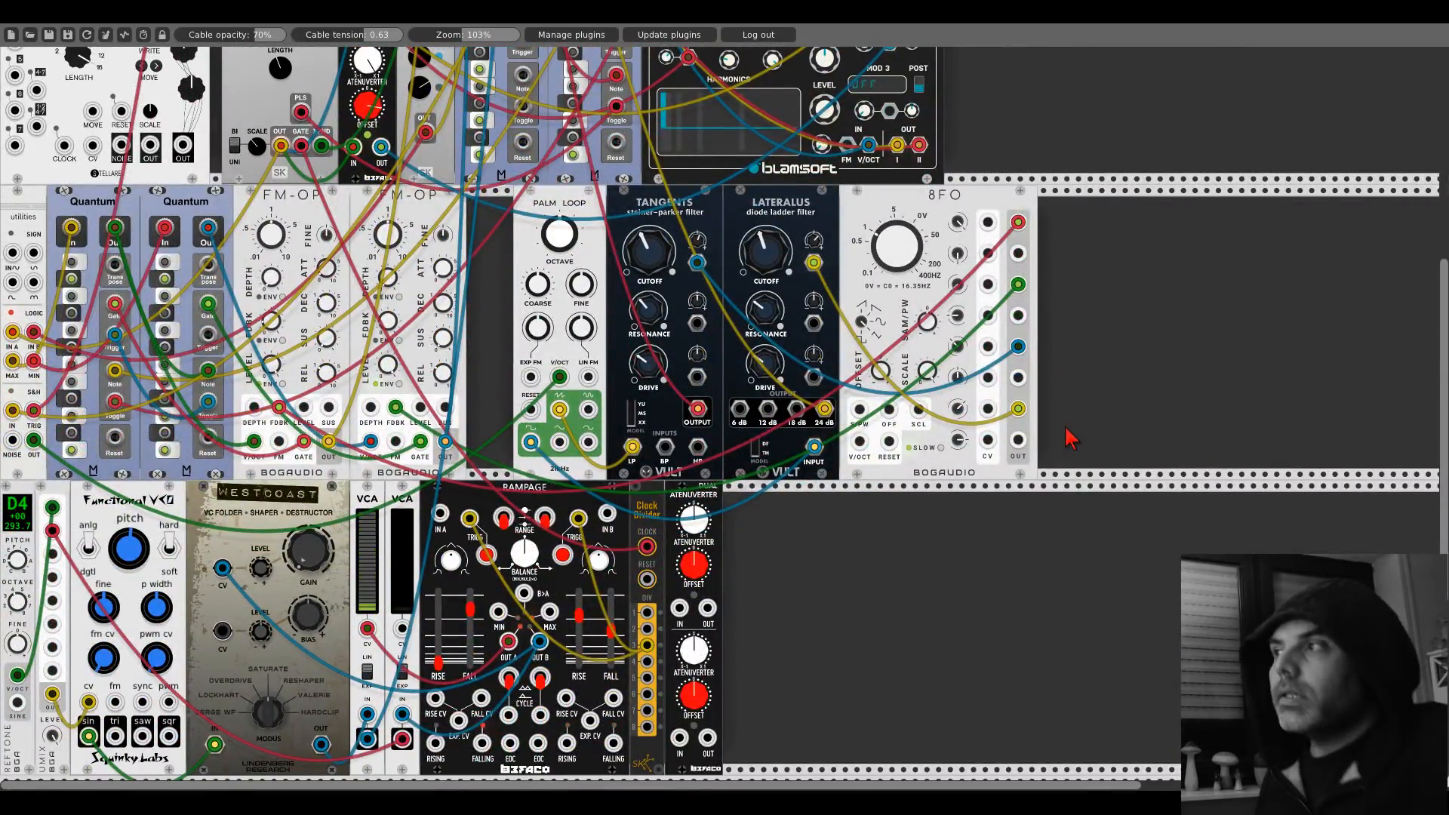
scroll(1072, 437, "up", 1)
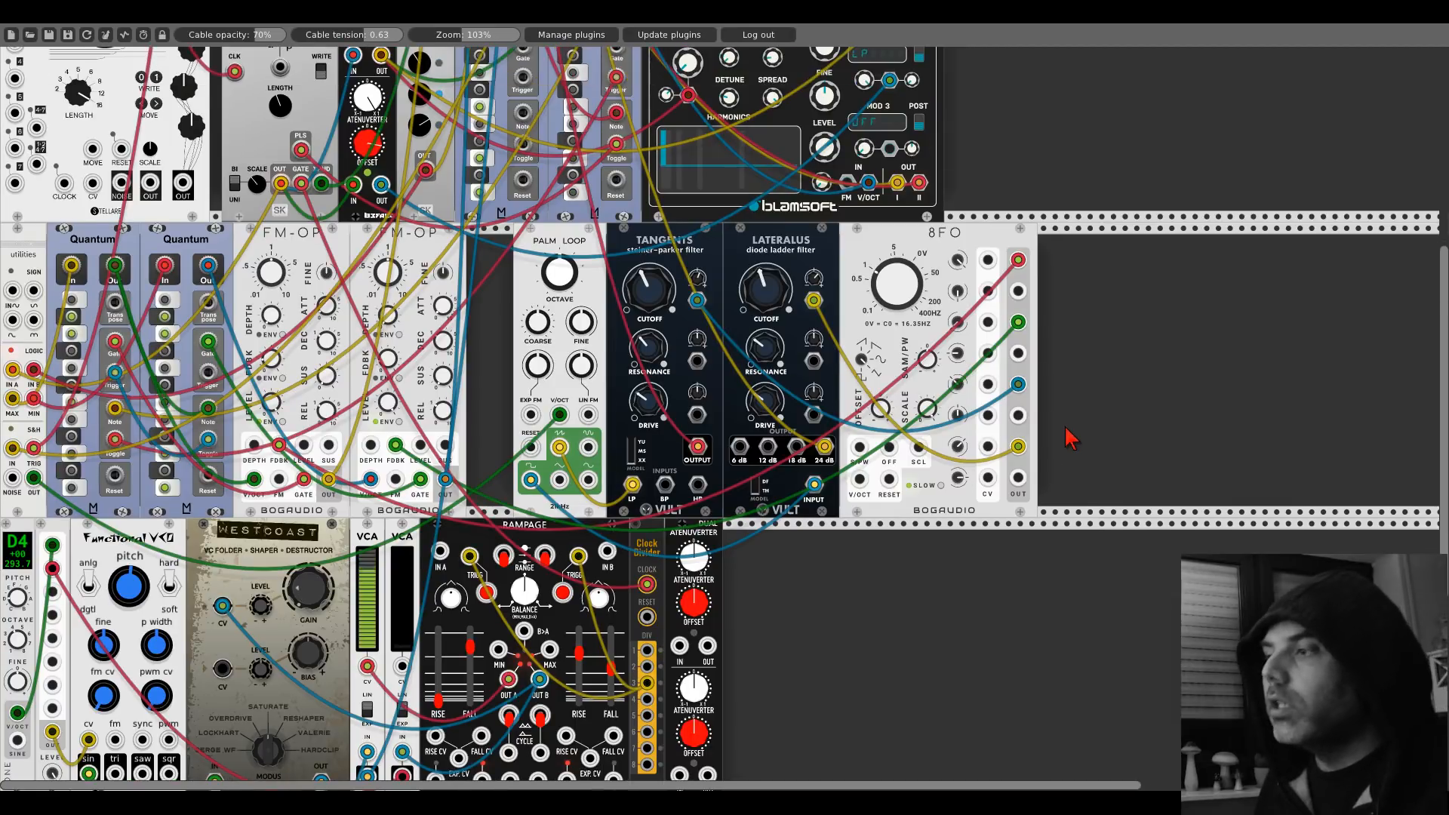
scroll(1072, 437, "down", 2)
scroll(1071, 437, "up", 7)
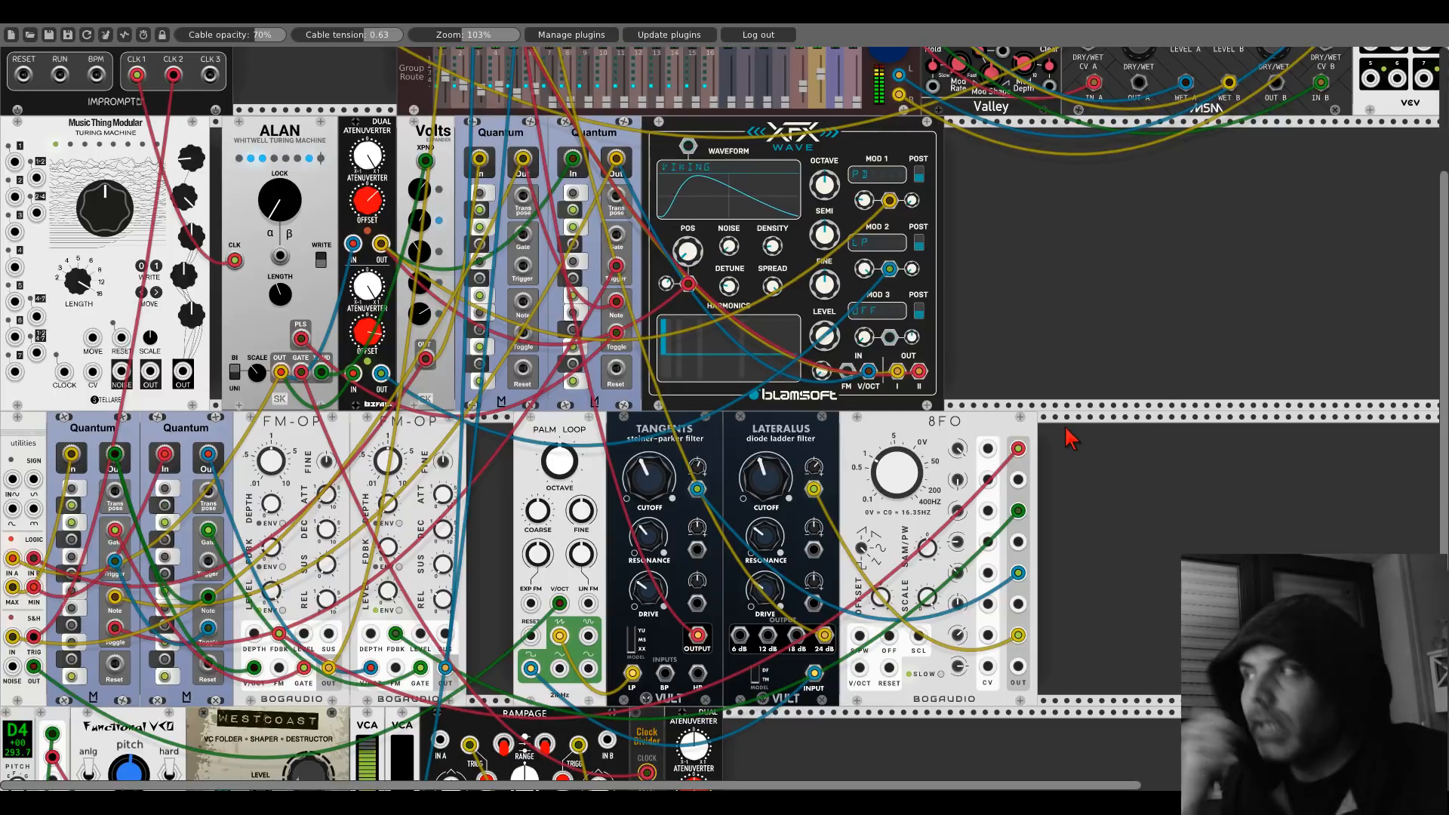
scroll(502, 408, "up", 5)
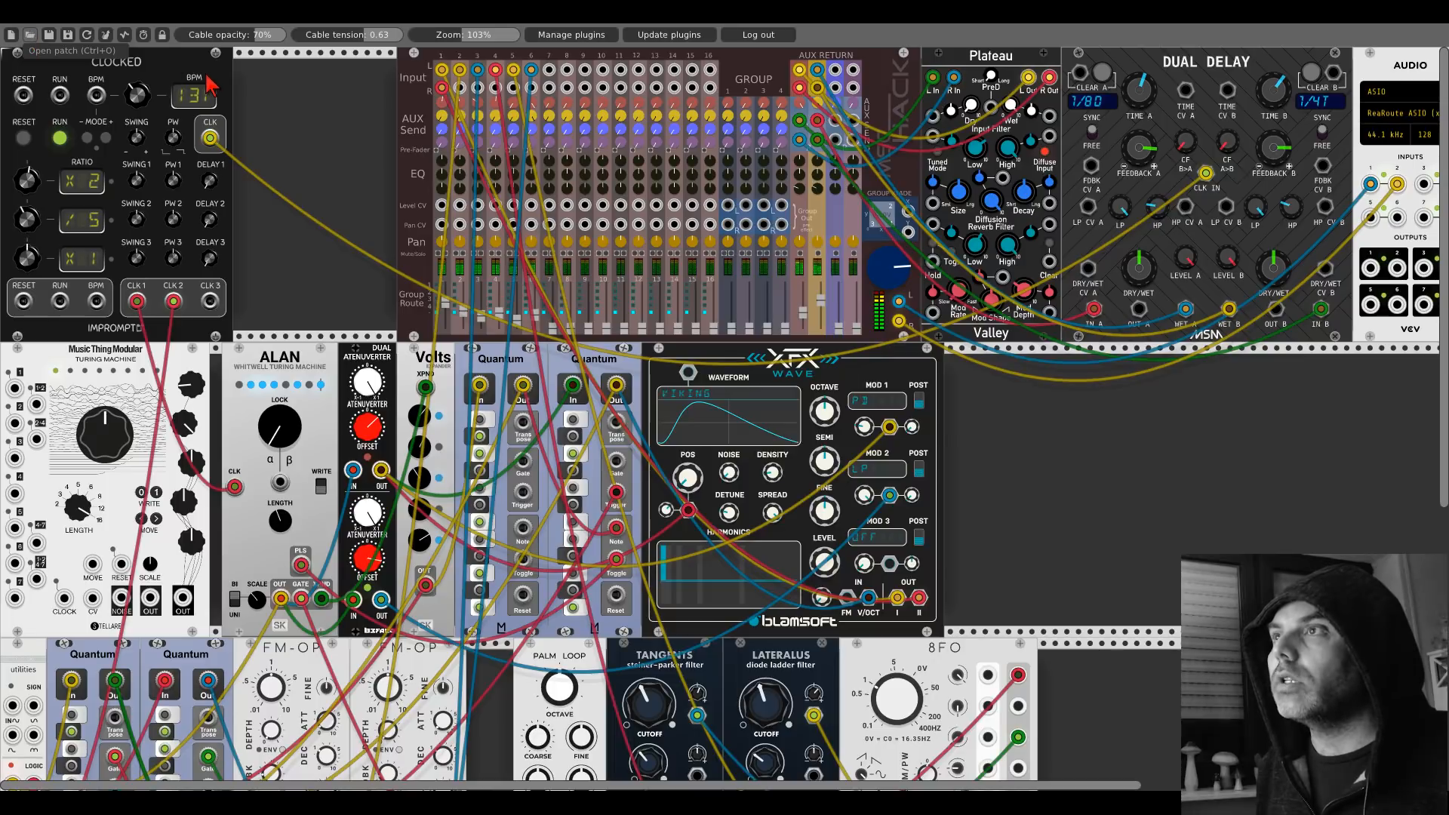
Step: Open the patch containing only the clock, mixer, effects and audio modules, and add SK Alan (Turing Machine) in the row below
double_click(194, 127)
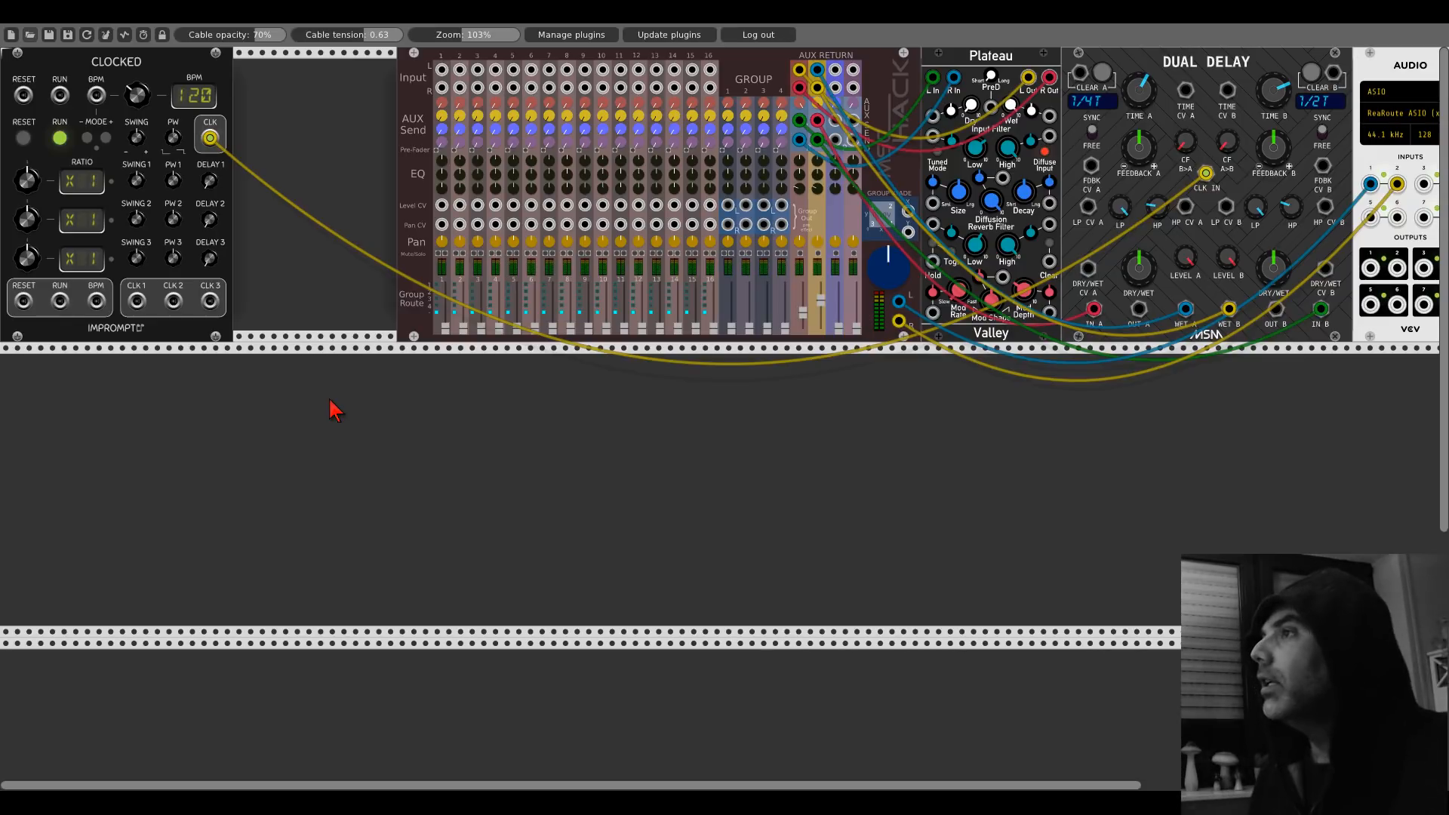
right_click(339, 468)
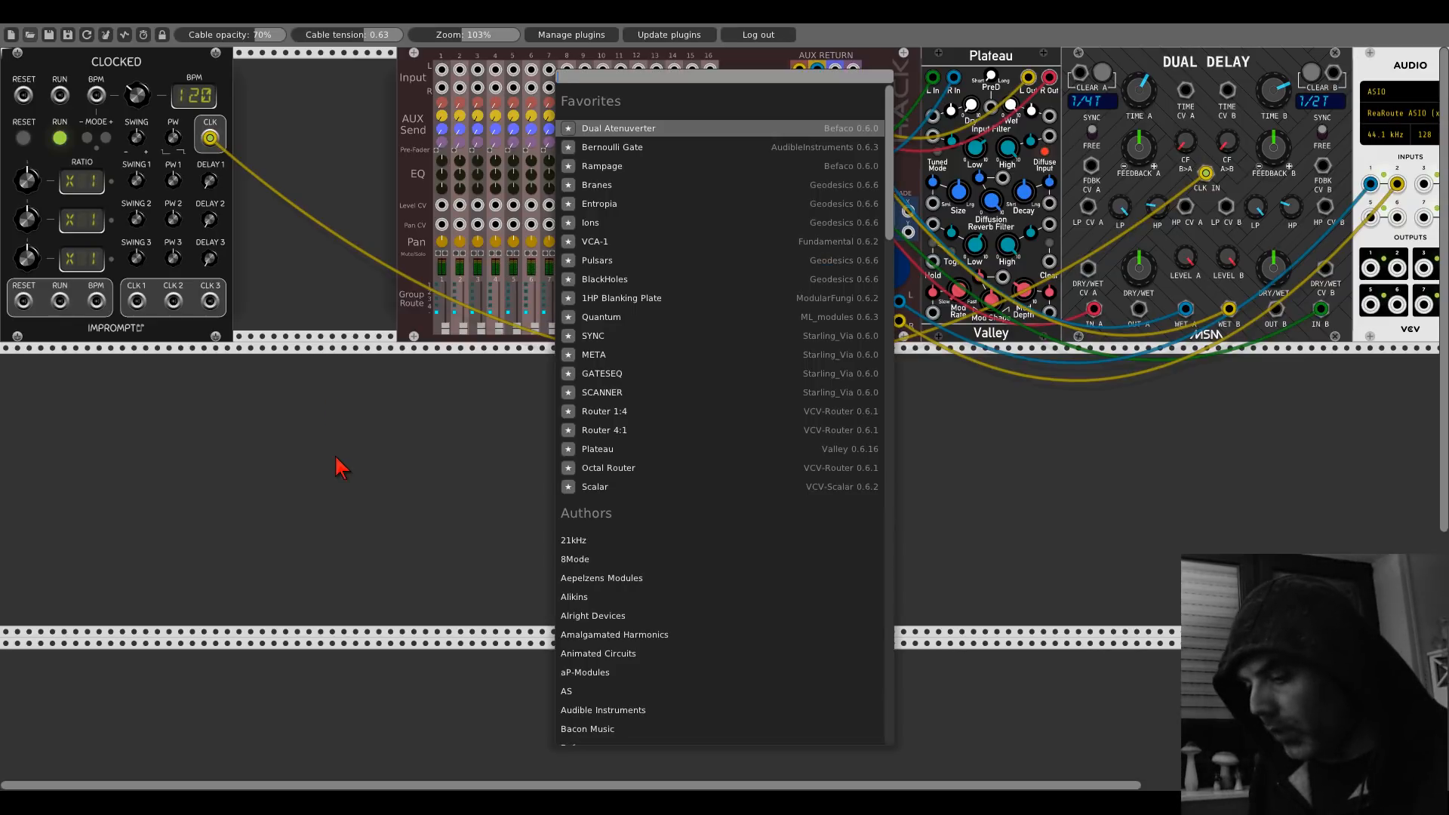
type("turni")
key("BackSpace")
key("BackSpace")
key("BackSpace")
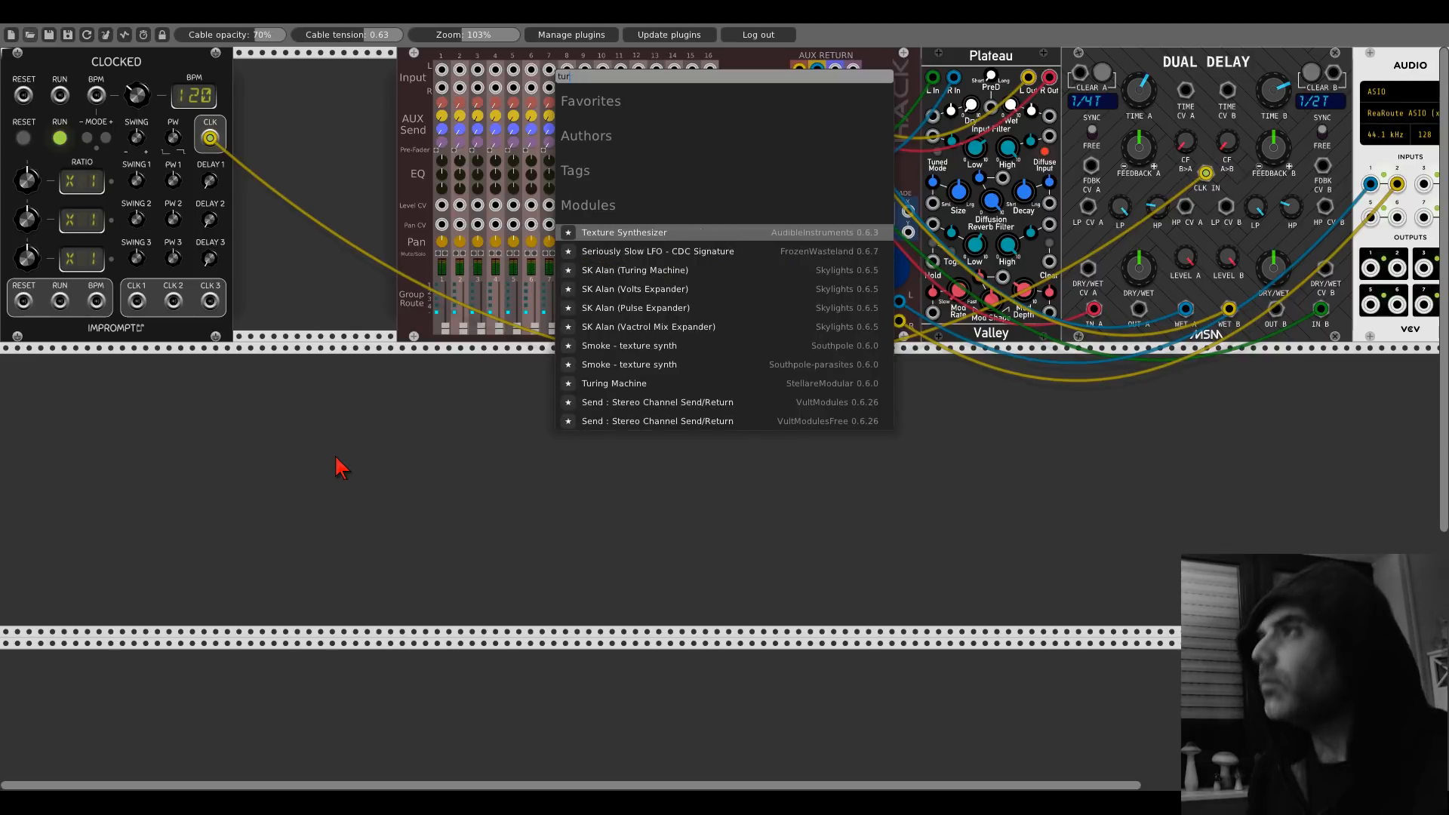
type("ing")
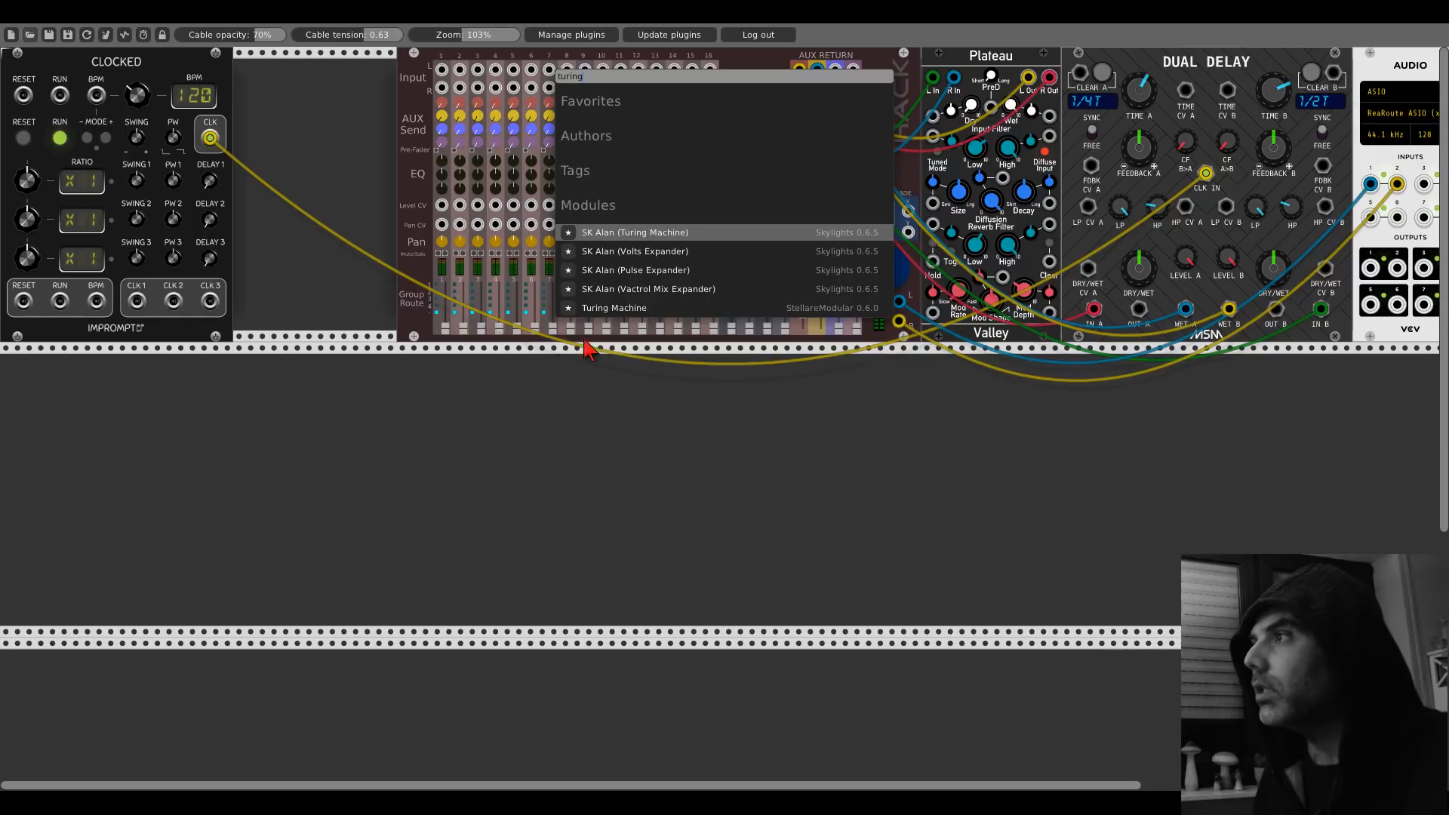
left_click(645, 235)
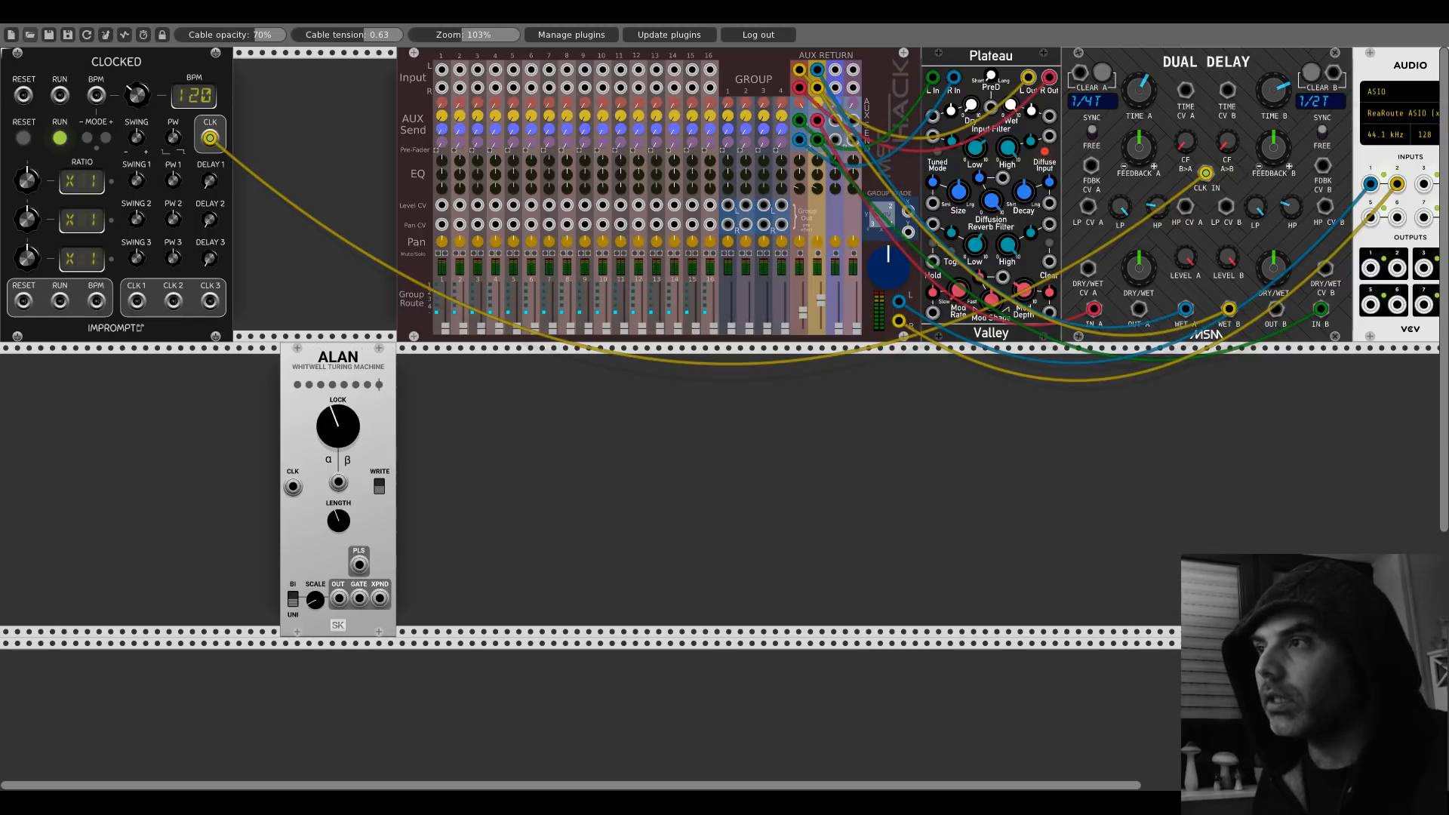
Step: Patch Clocked's CLK 1 into Alan's CLK input, with the tempo at 182 BPM and the first ratio at x2
left_click_drag(293, 486, 137, 302)
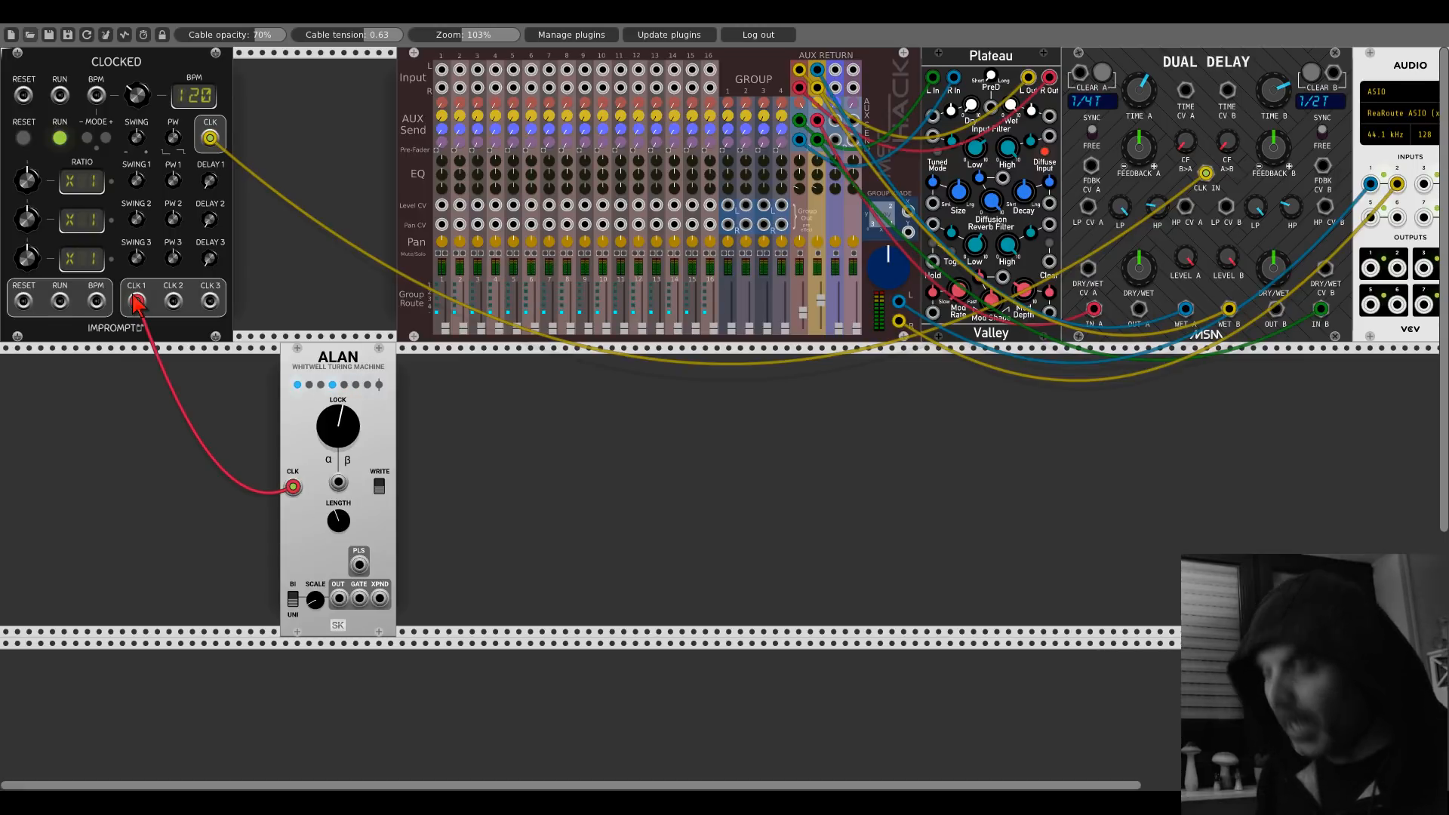
left_click_drag(138, 96, 138, 59)
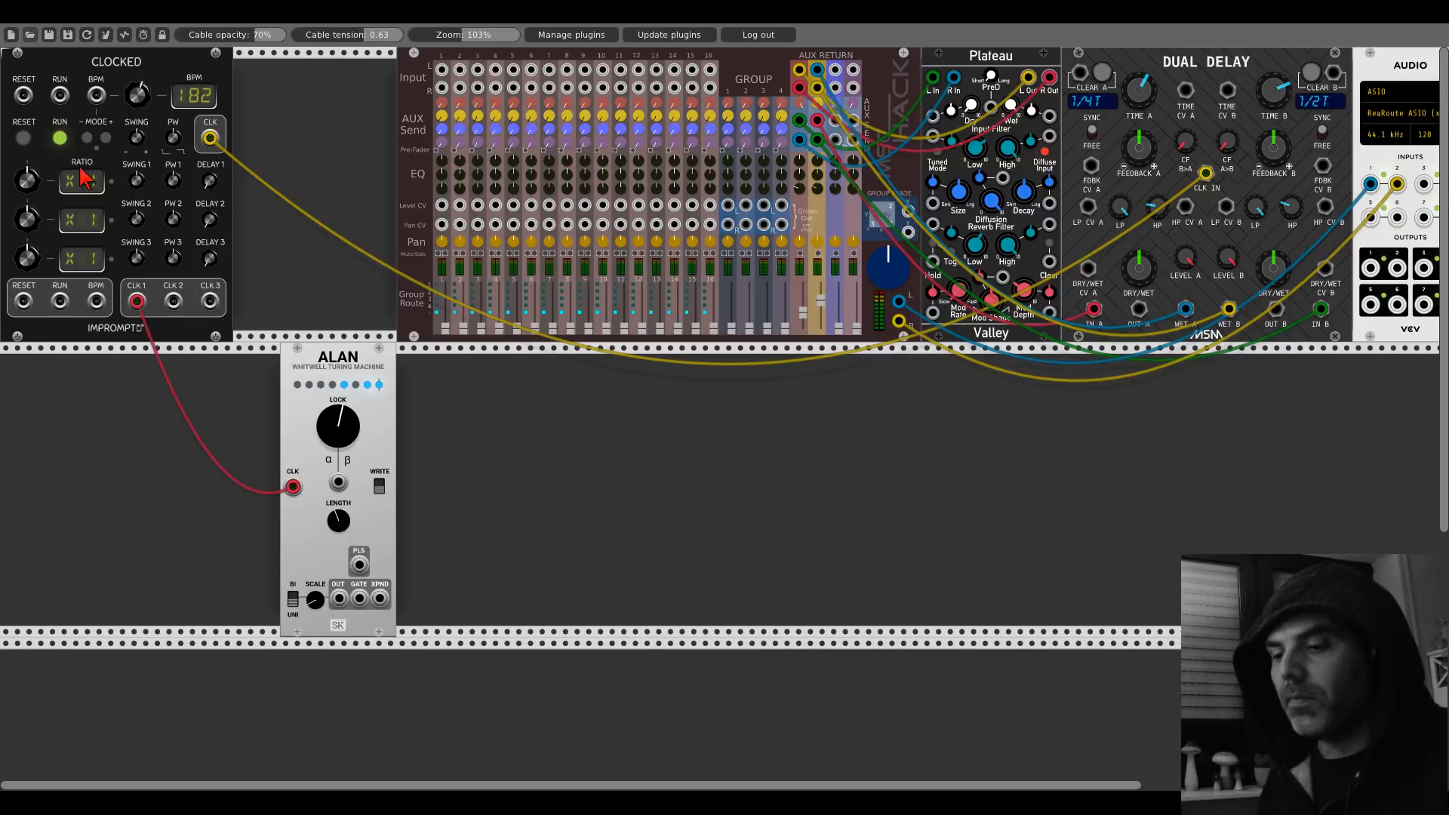
left_click_drag(26, 180, 27, 173)
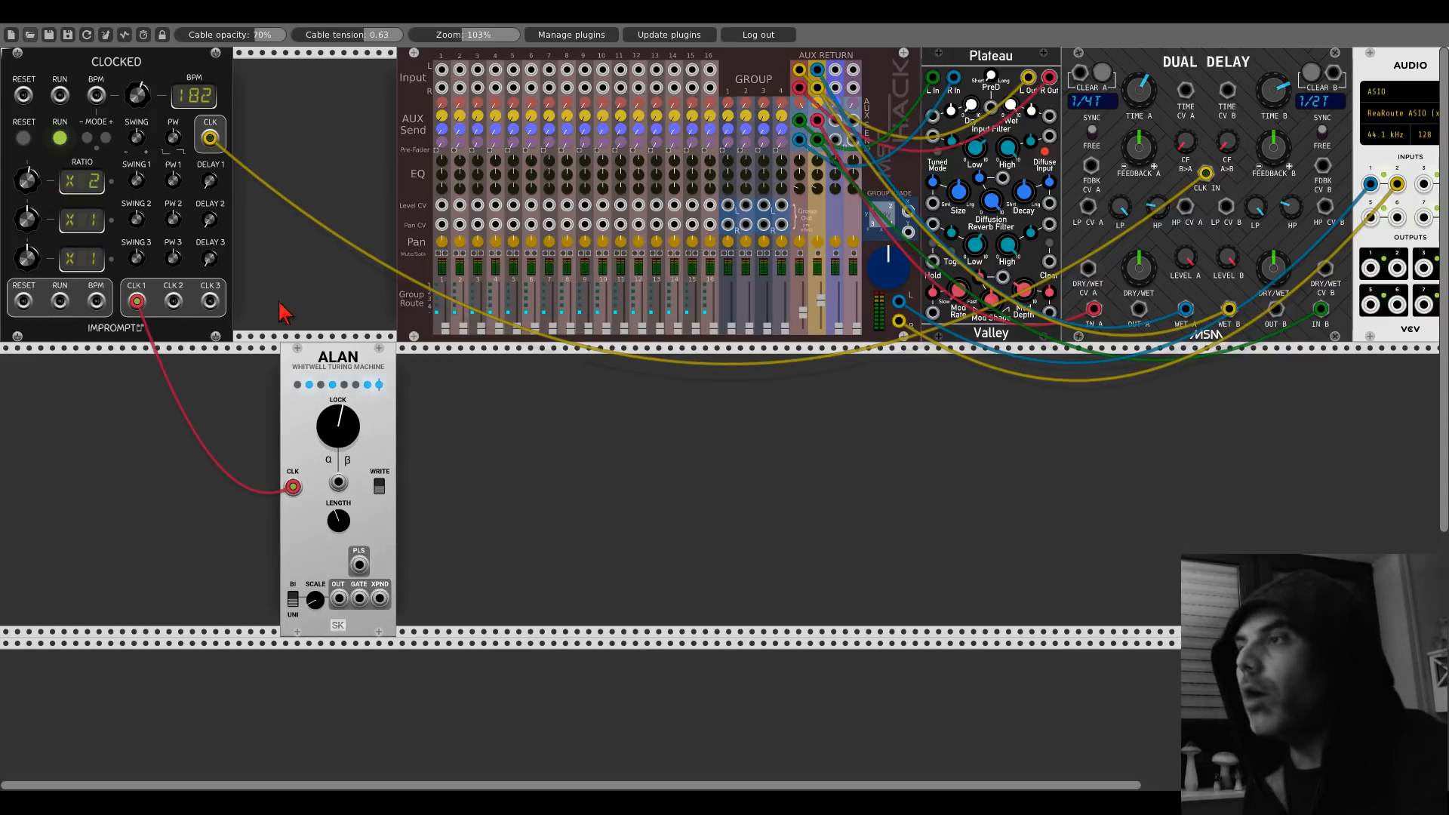
Step: Move Alan directly beneath Clocked and add the ML_modules Quantum quantizer beside it
left_click_drag(324, 361, 159, 362)
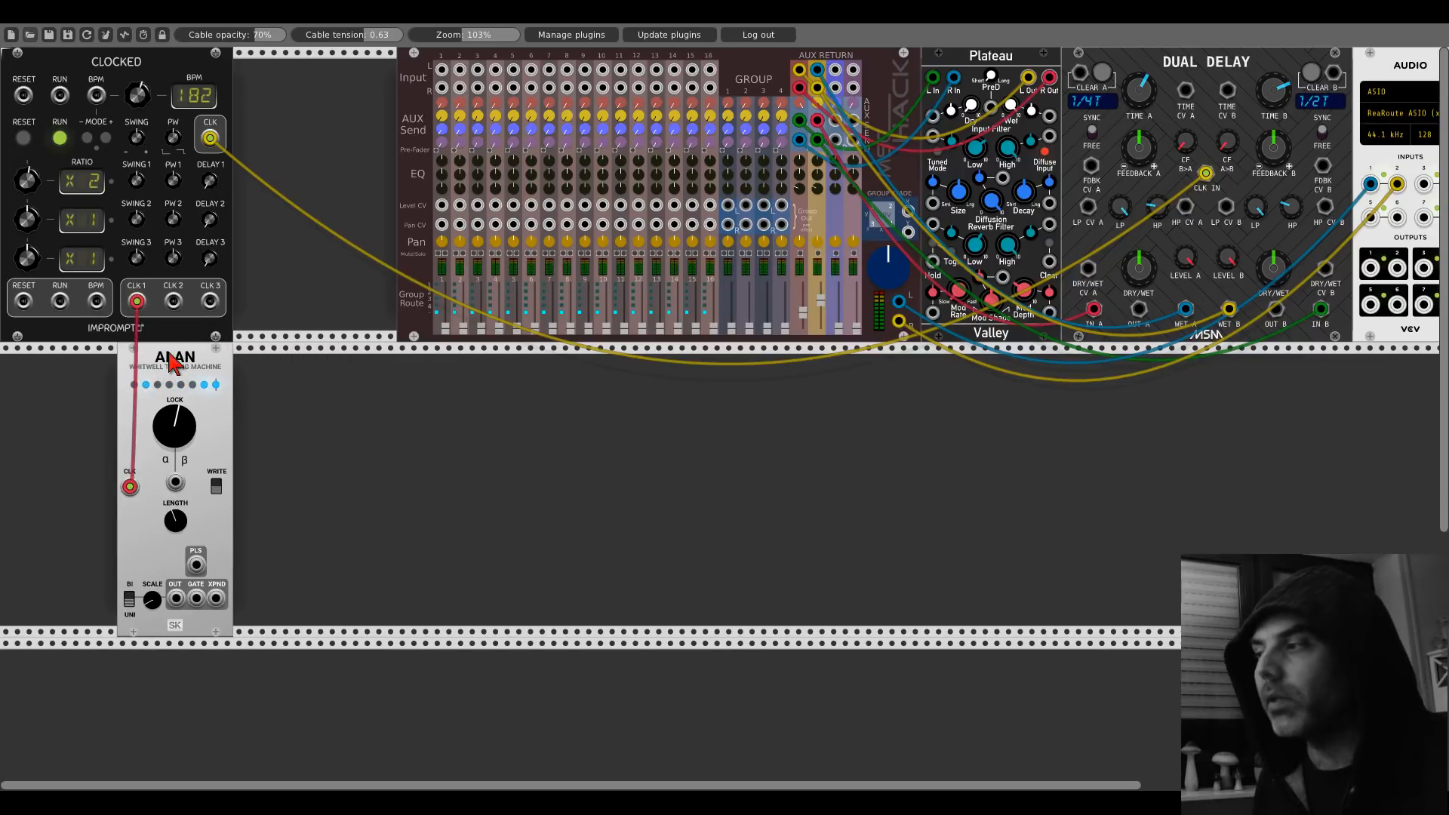
right_click(292, 470)
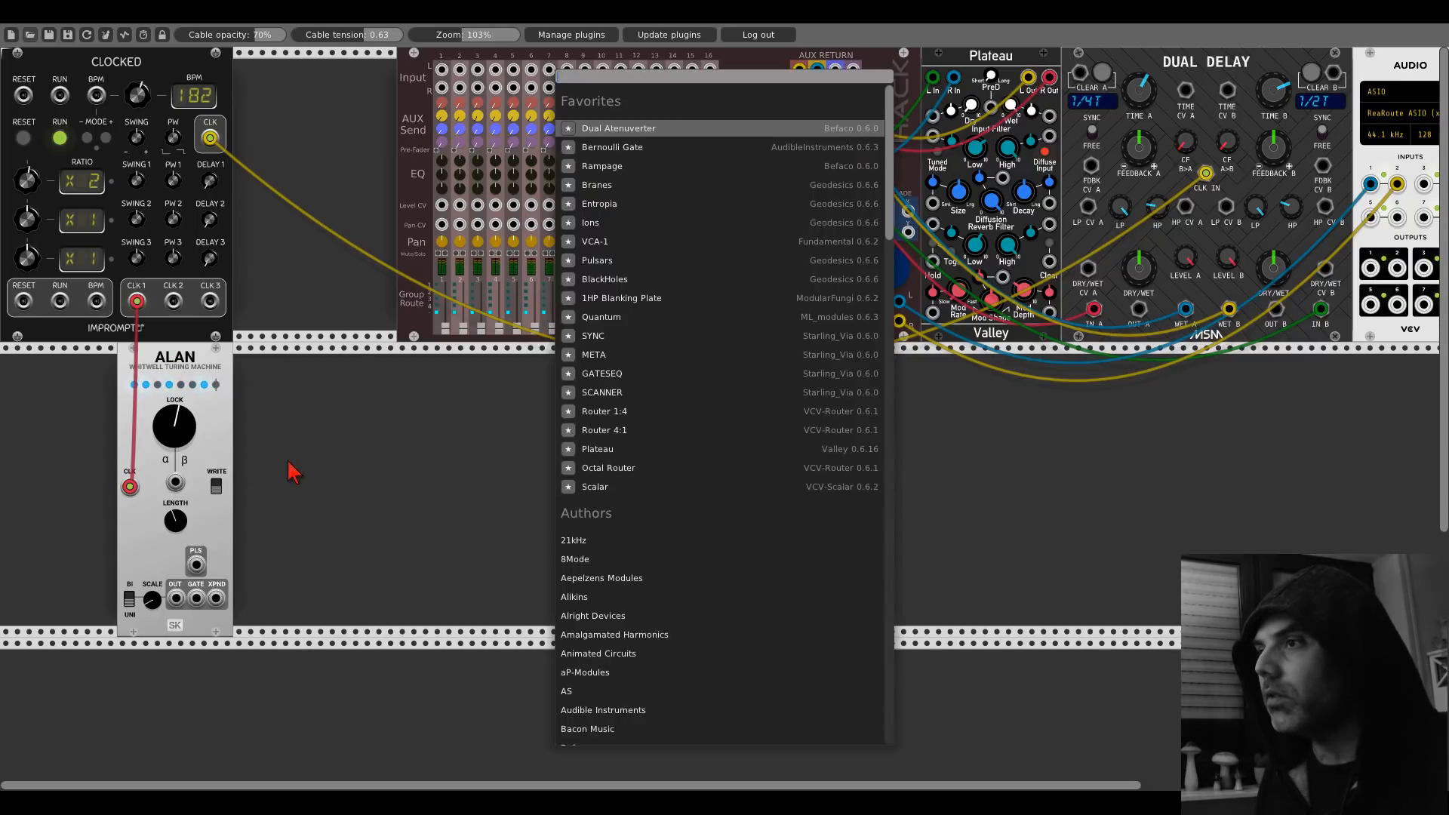
left_click(614, 320)
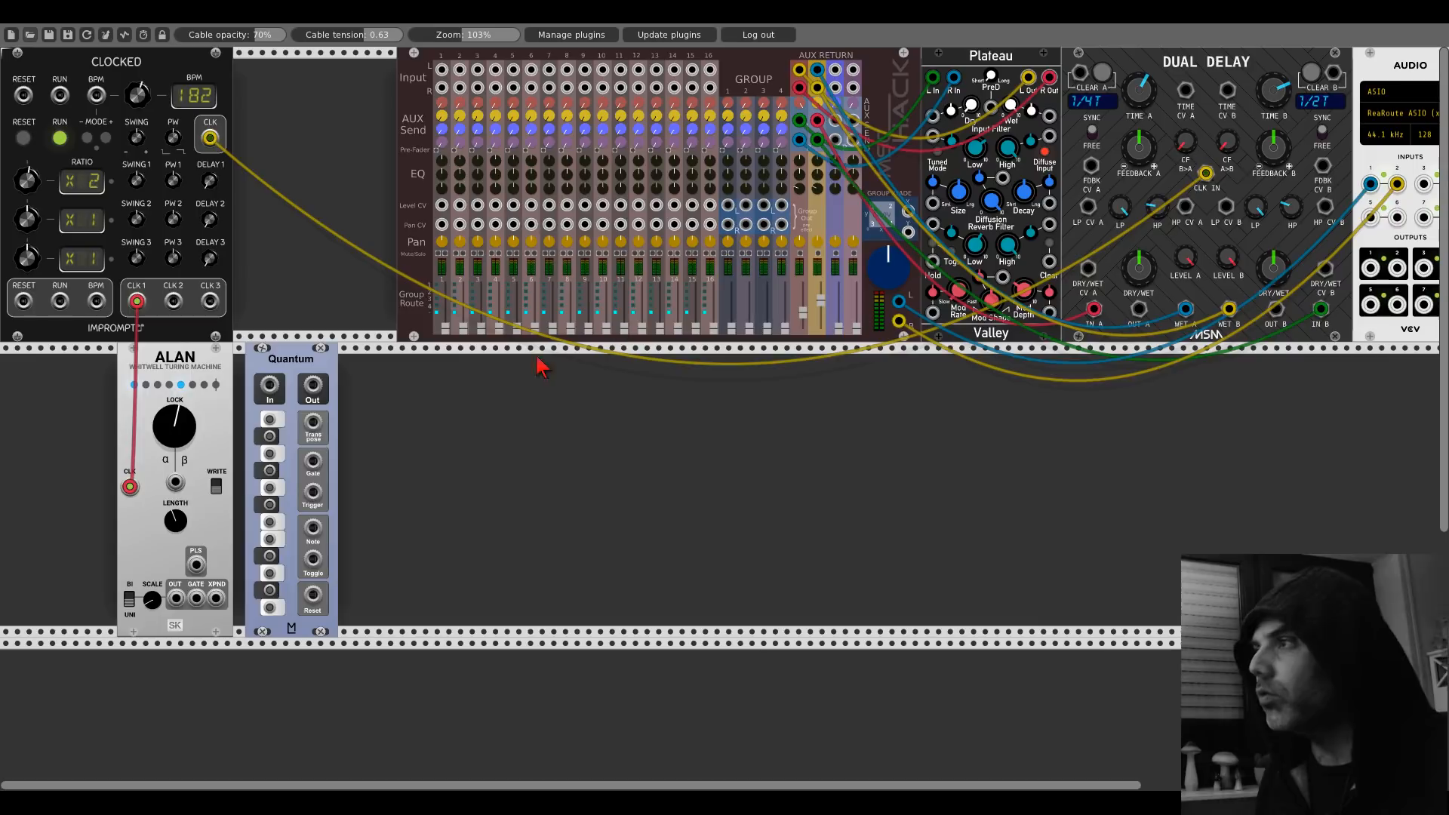
Step: Enable the C, D#, G and A# notes in Quantum and place the module flush against Alan
left_click(269, 556)
left_click(269, 488)
left_click(270, 436)
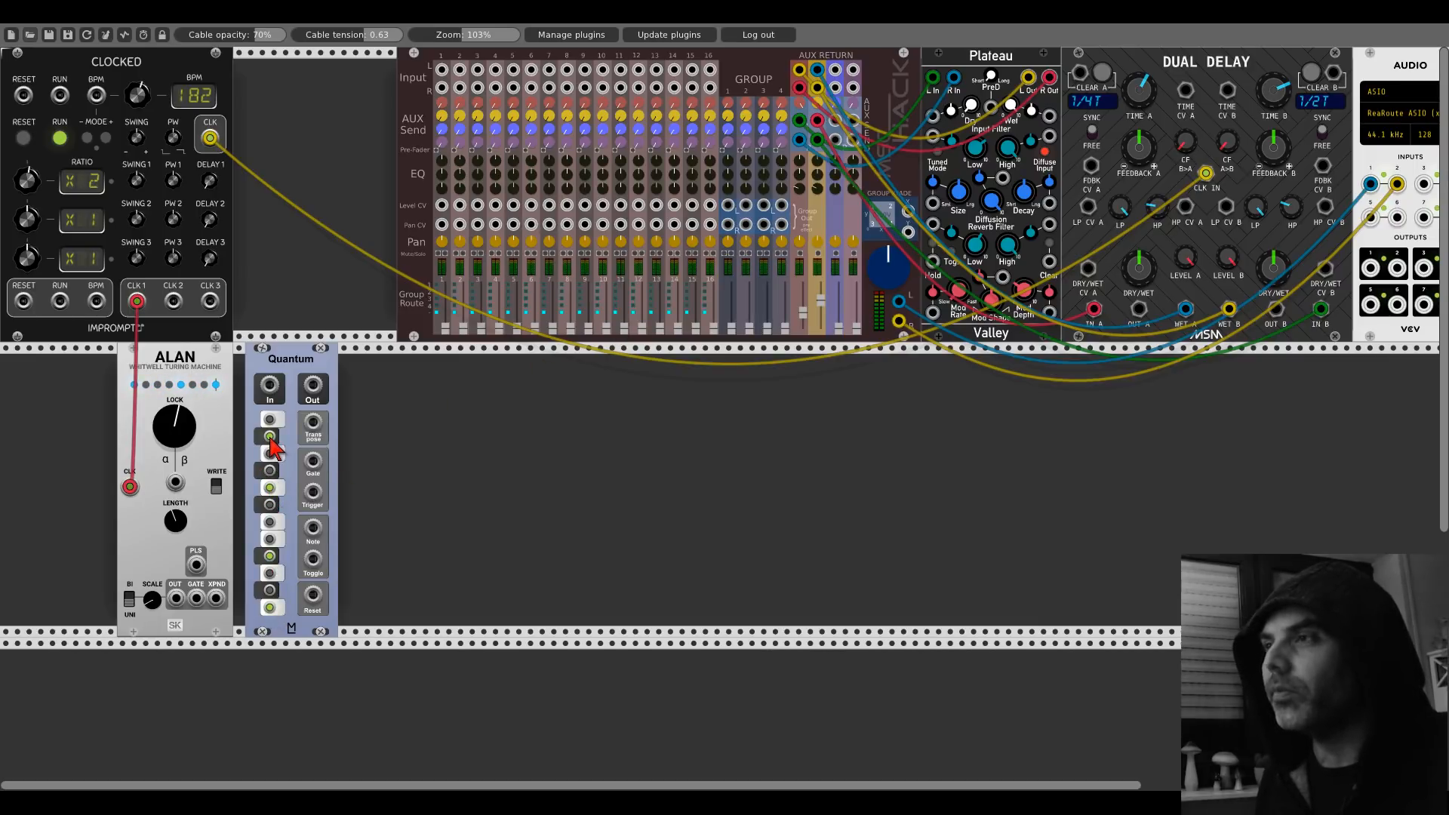
left_click_drag(281, 378, 270, 377)
Step: Find the E-Series E340 Cloud Generator among the module authors and add it beside Quantum
right_click(372, 458)
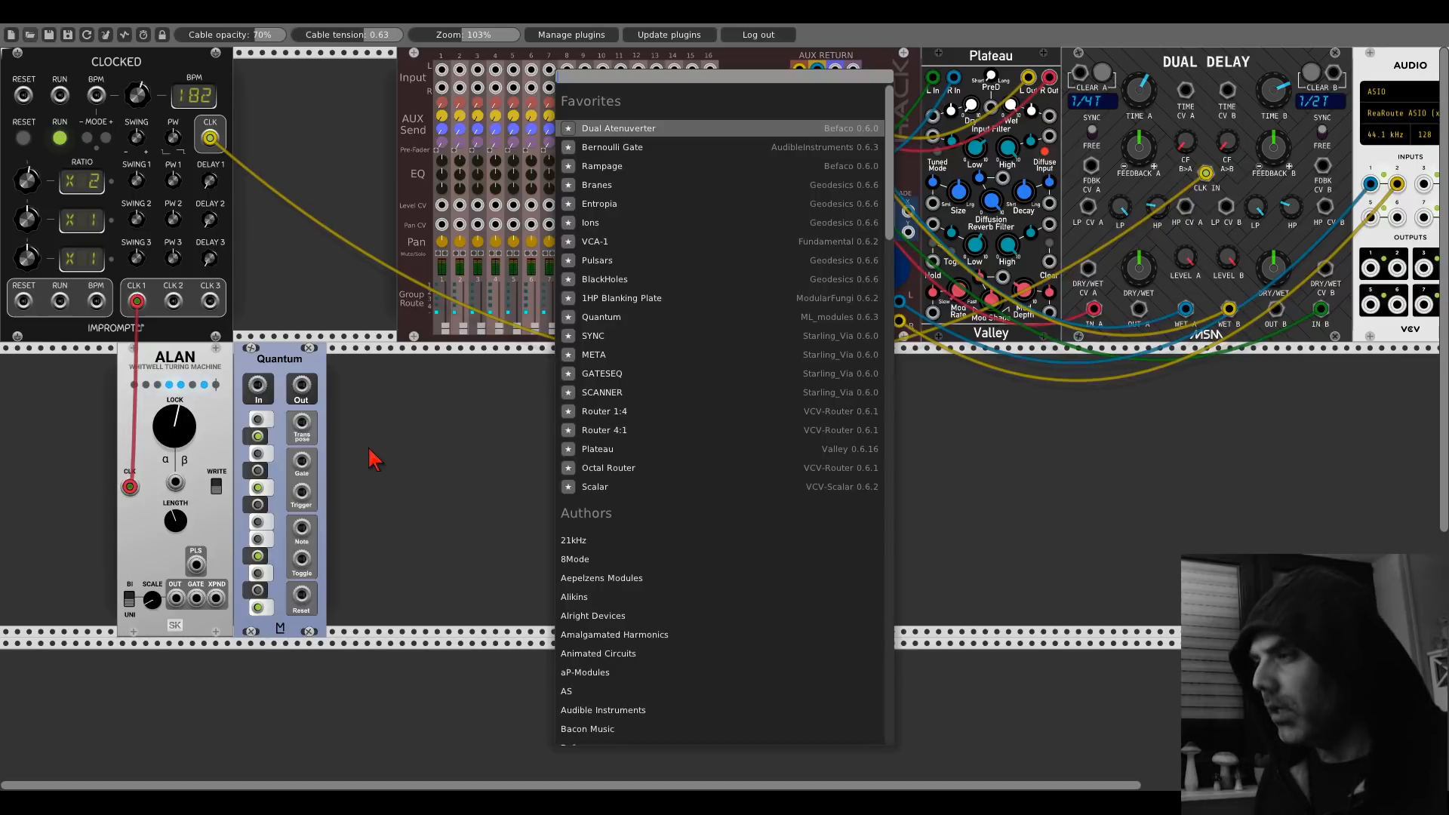
scroll(739, 542, "down", 4)
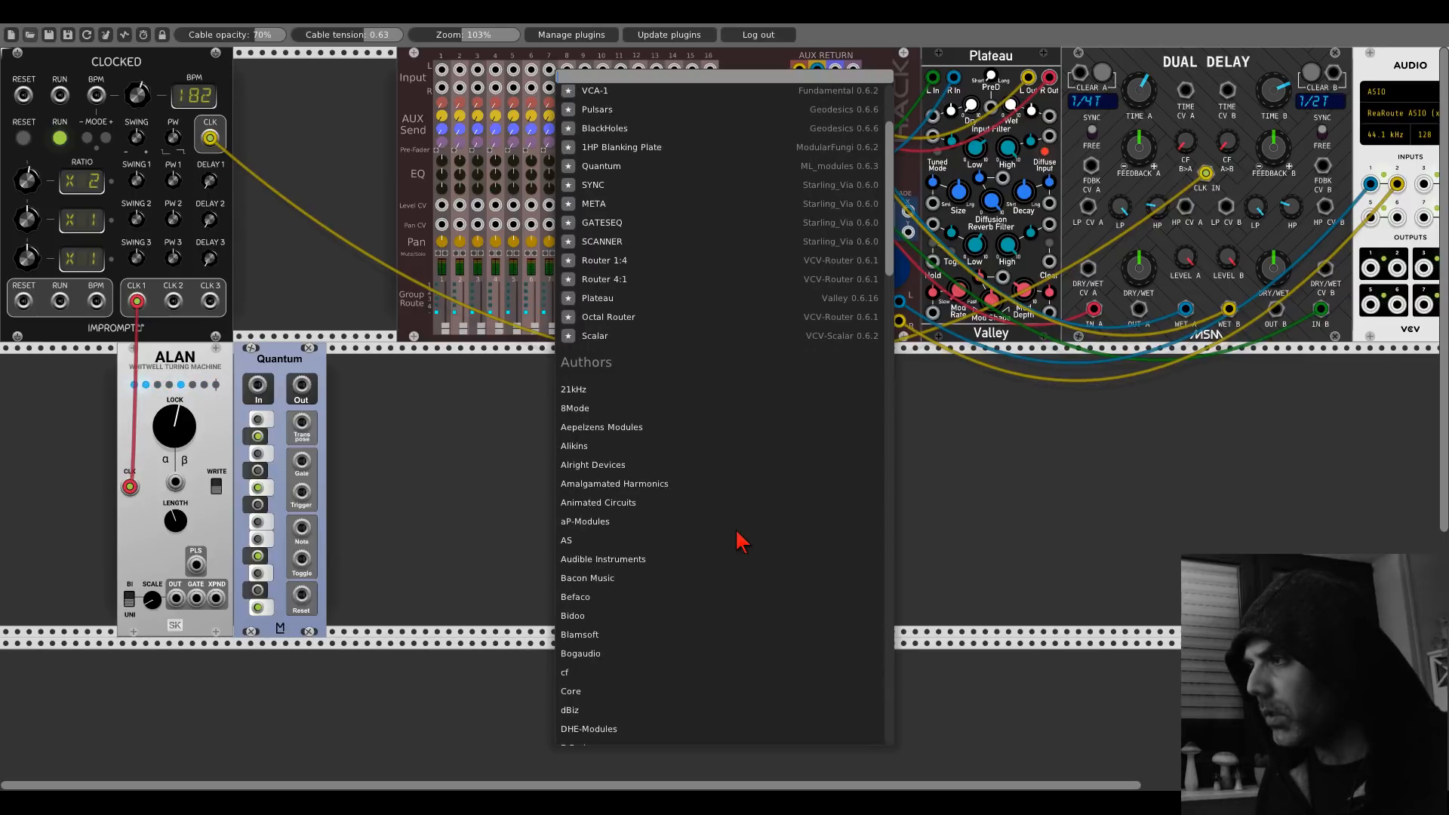
scroll(741, 542, "down", 5)
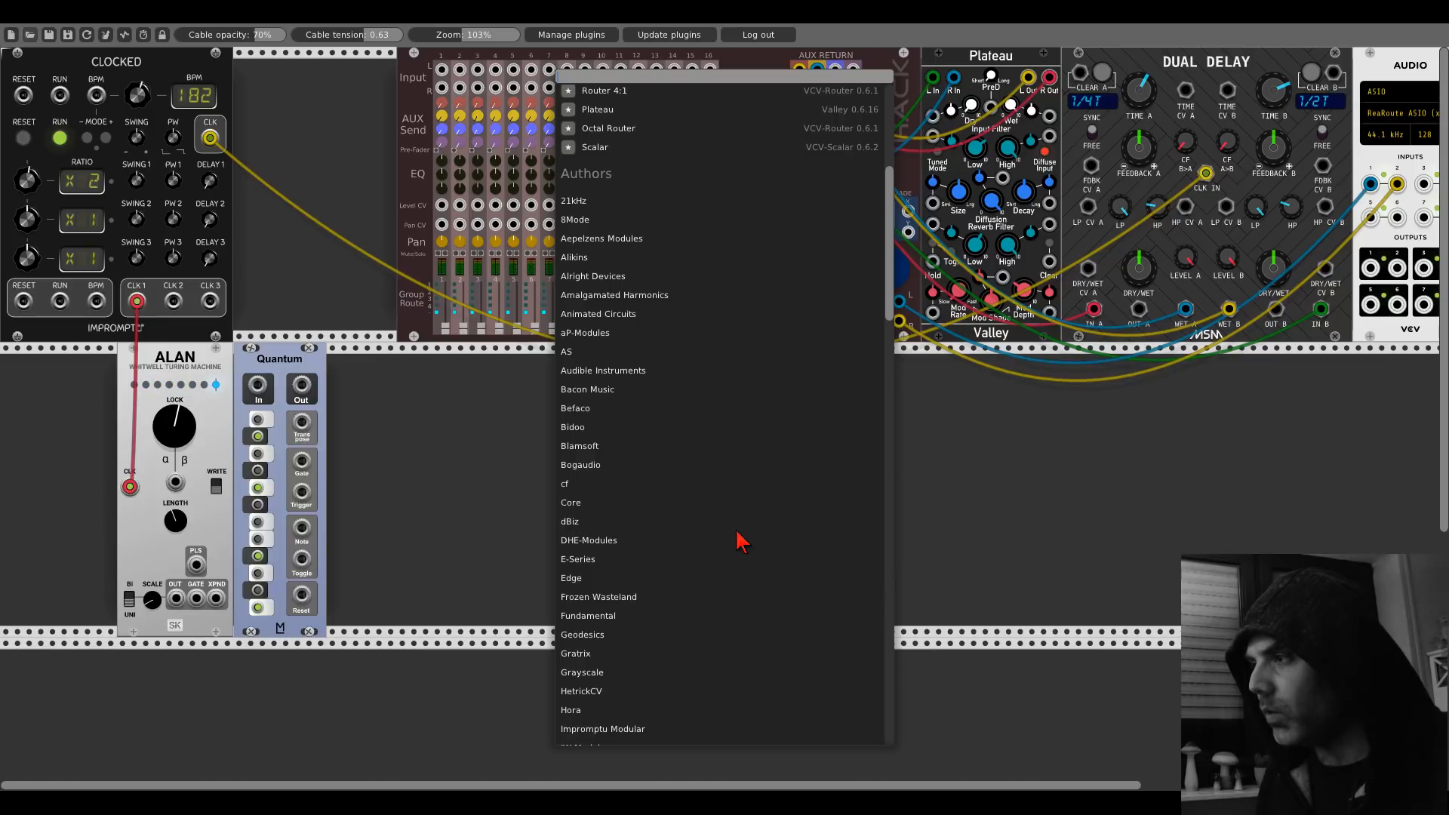
scroll(742, 540, "down", 3)
scroll(741, 540, "down", 2)
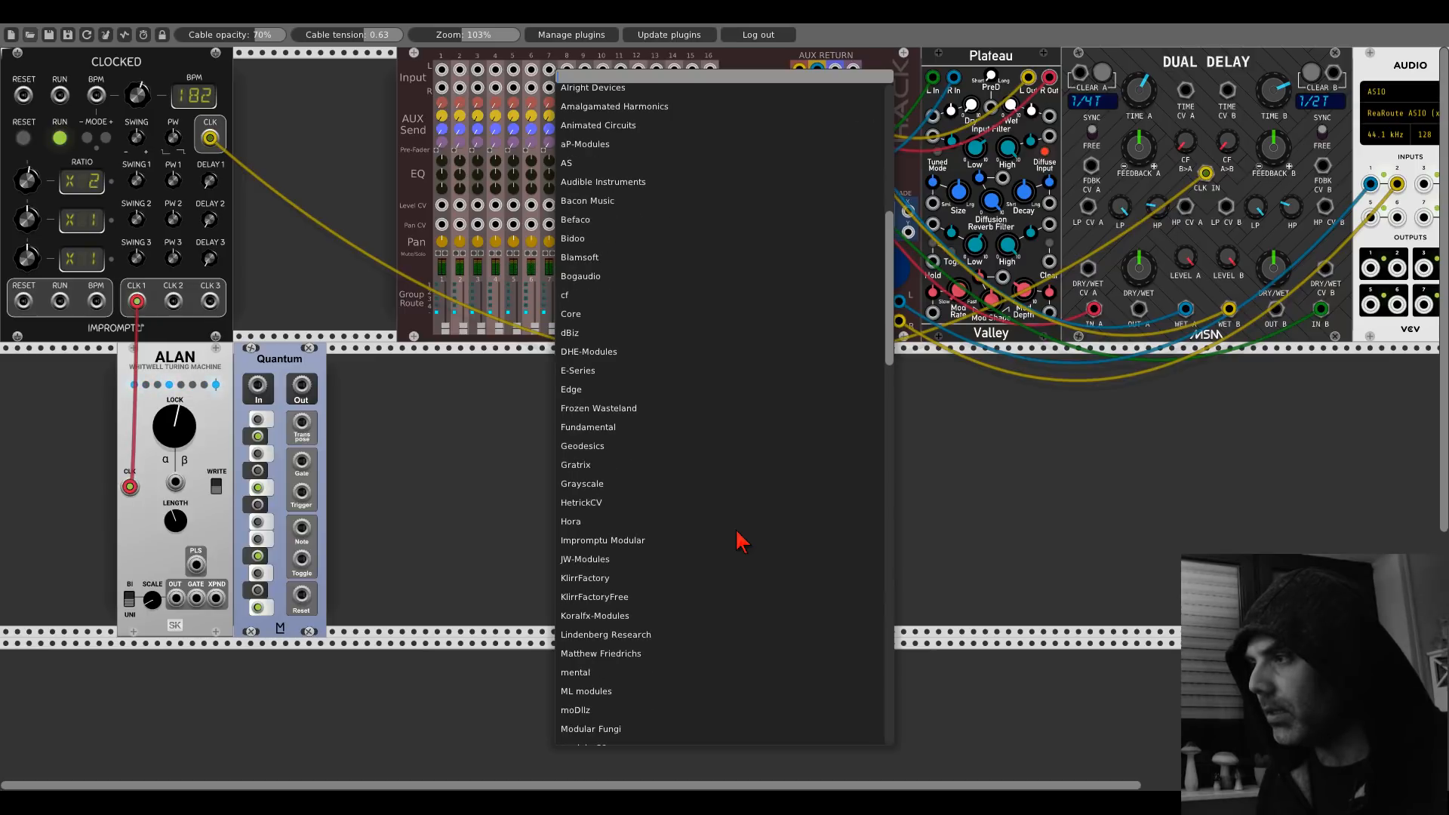
scroll(735, 543, "down", 3)
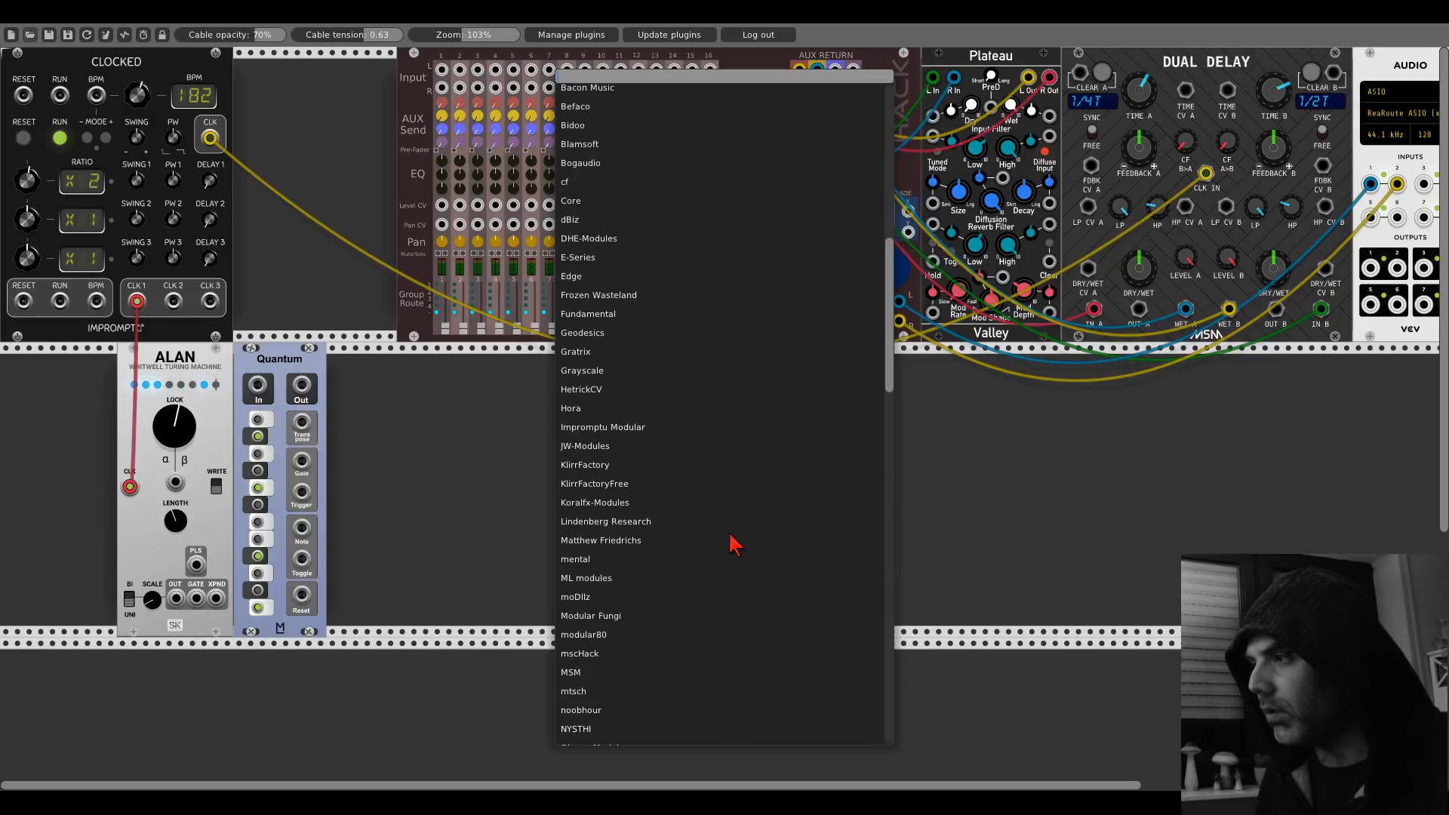
scroll(735, 543, "down", 2)
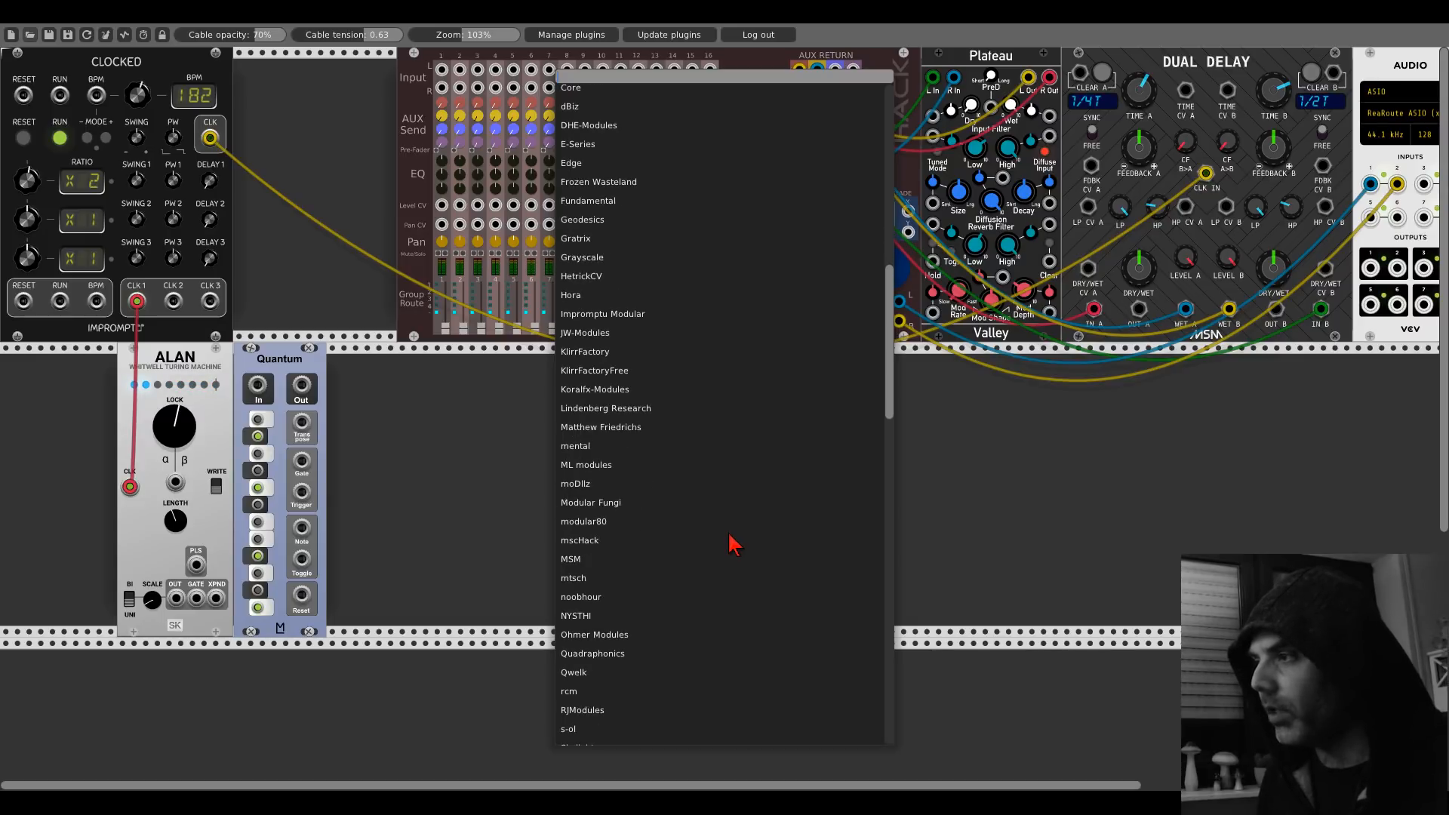
scroll(736, 544, "down", 2)
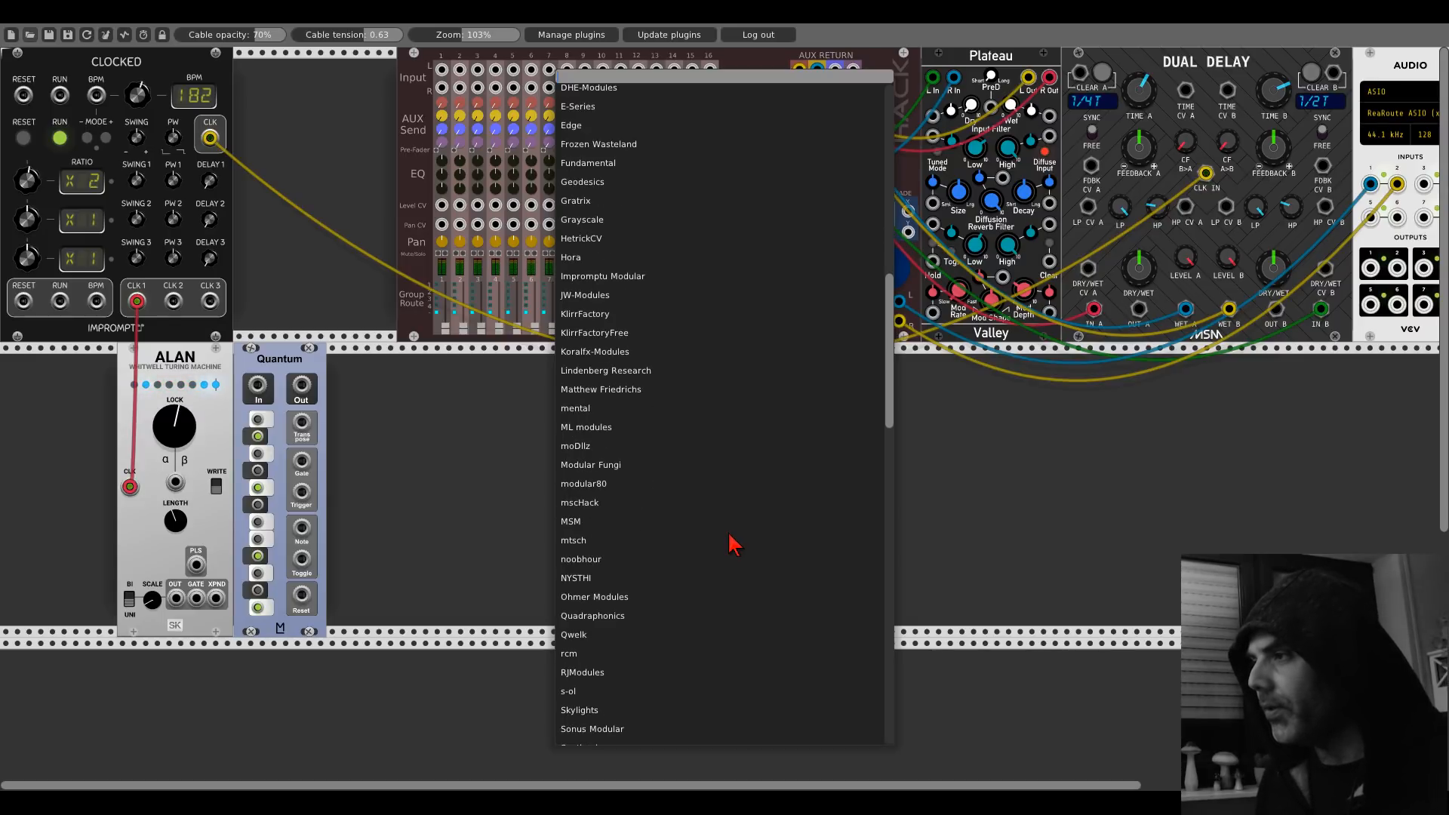
scroll(735, 544, "up", 3)
scroll(735, 543, "up", 4)
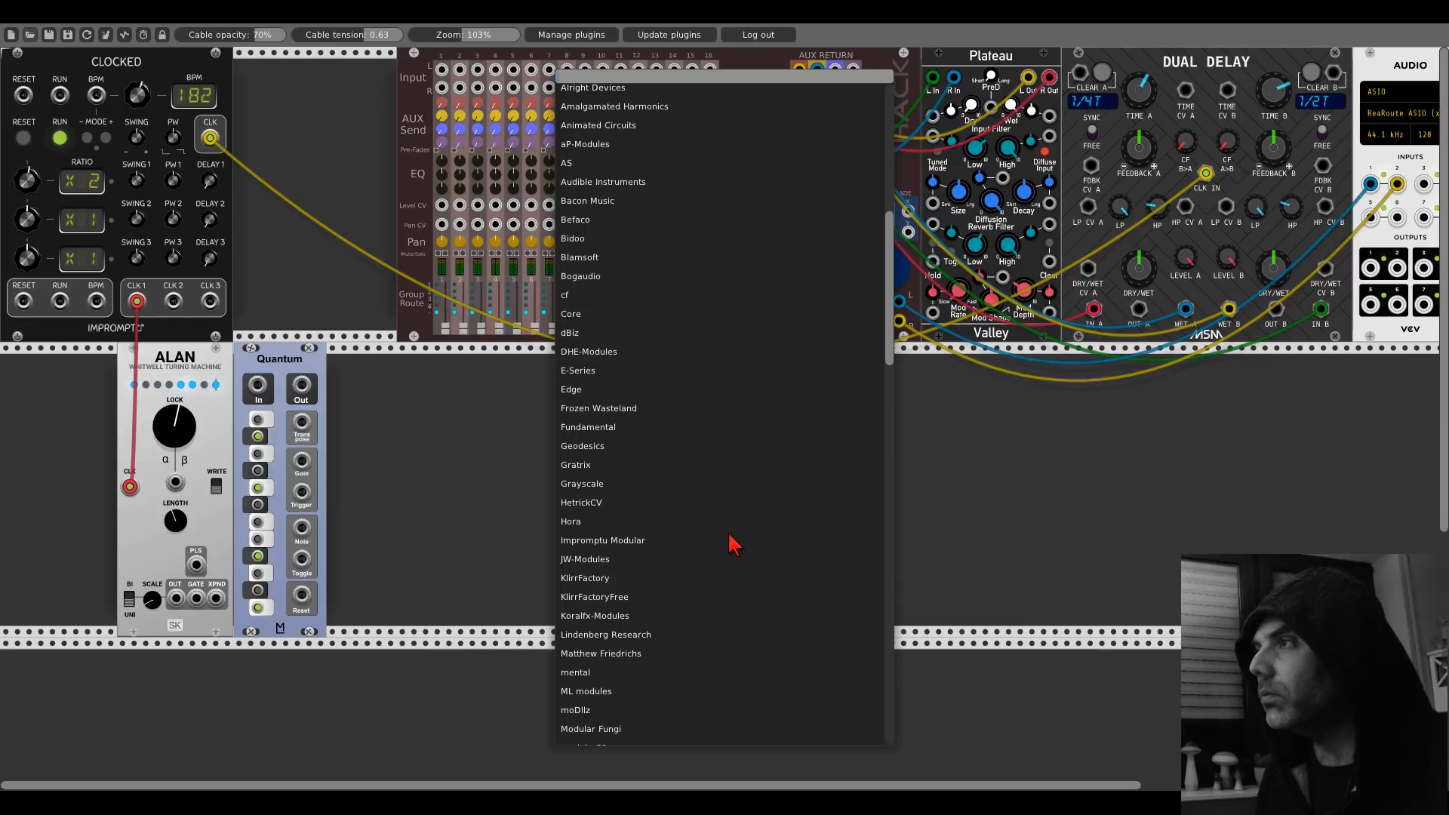
scroll(736, 543, "up", 14)
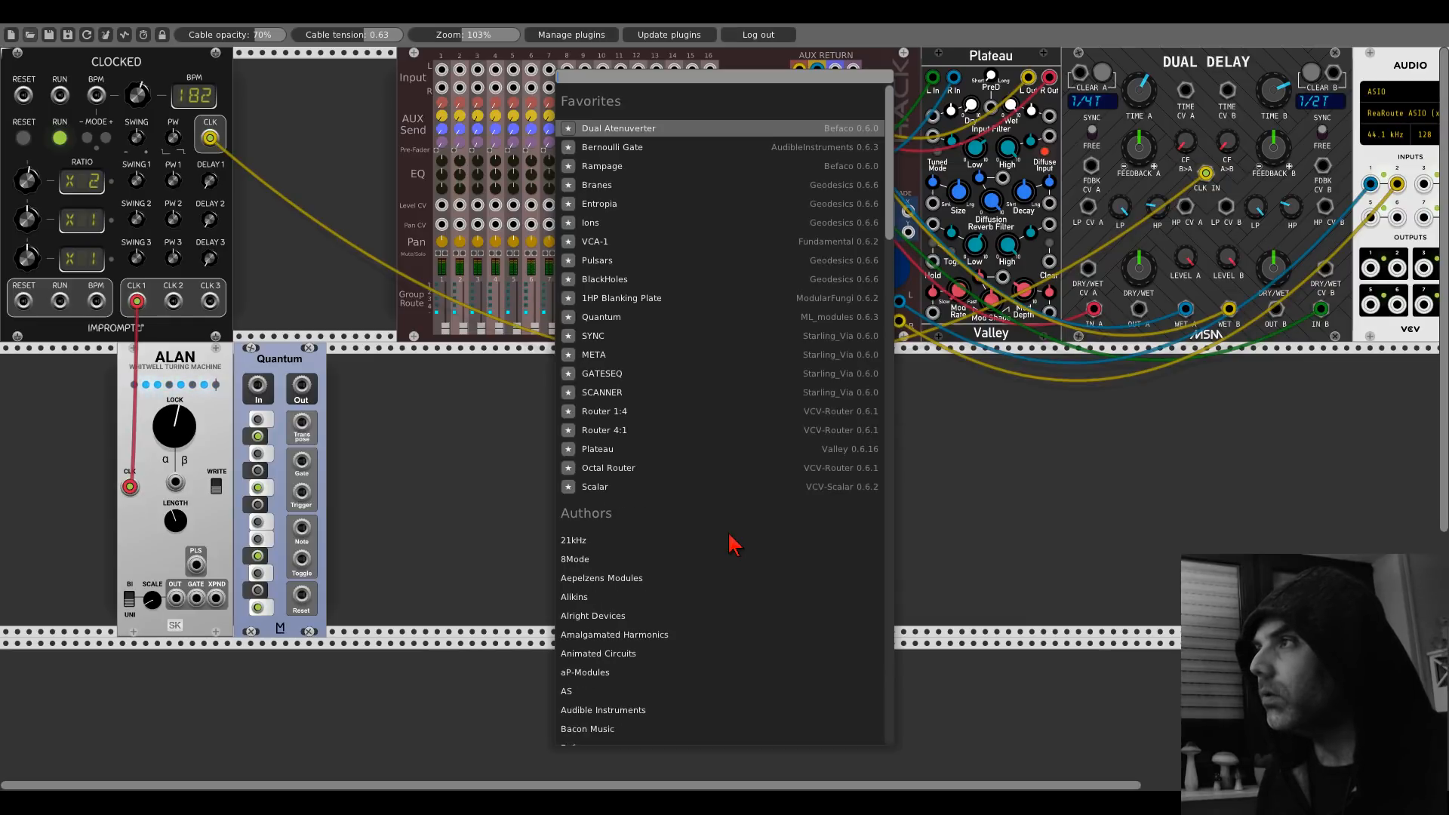
scroll(736, 543, "down", 16)
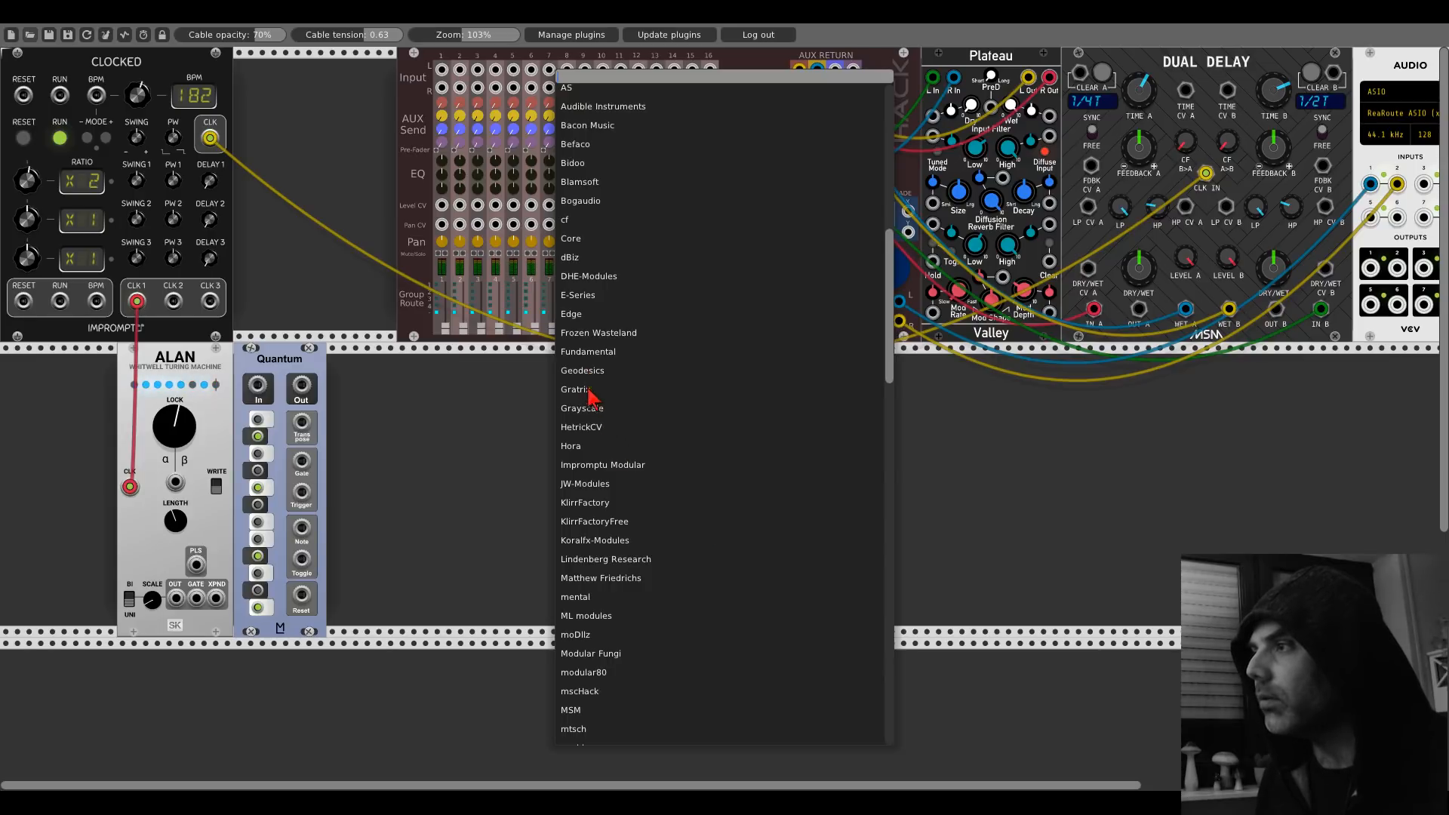
left_click(588, 296)
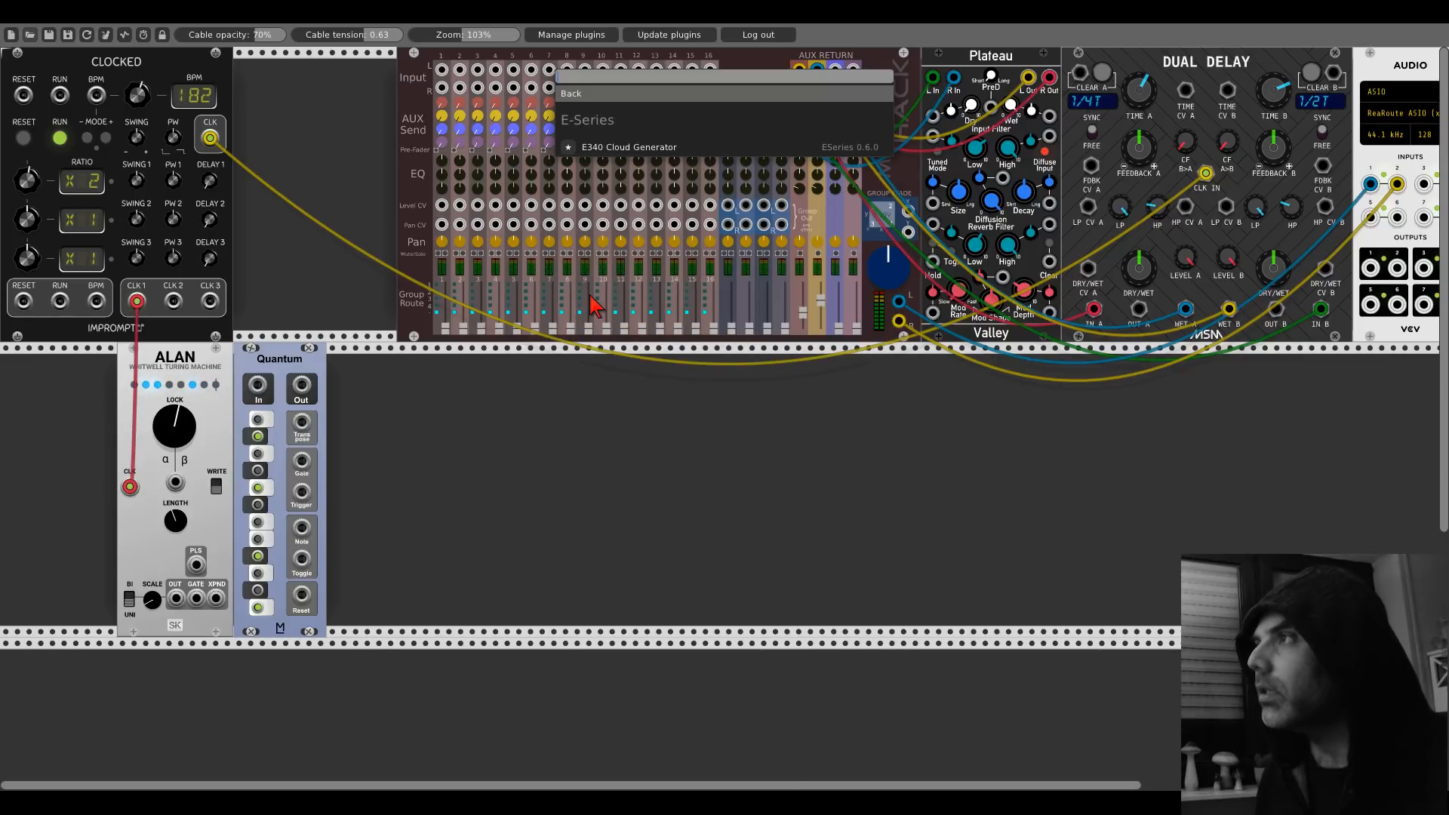
left_click(603, 155)
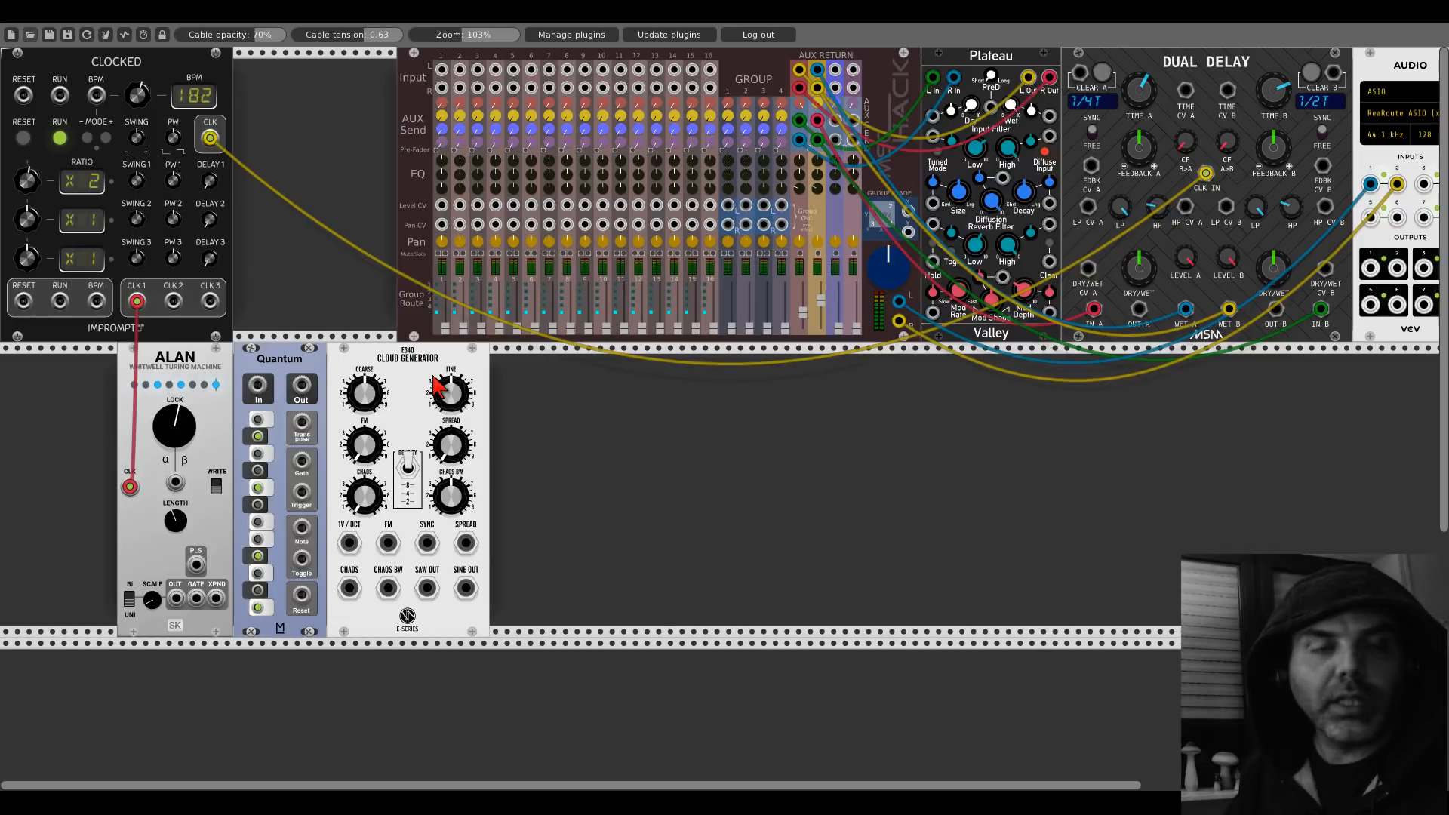
Step: Add the Alright Devices T-Wrex and Chronoblob2 modules and set them apart from the Cloud Generator
right_click(549, 414)
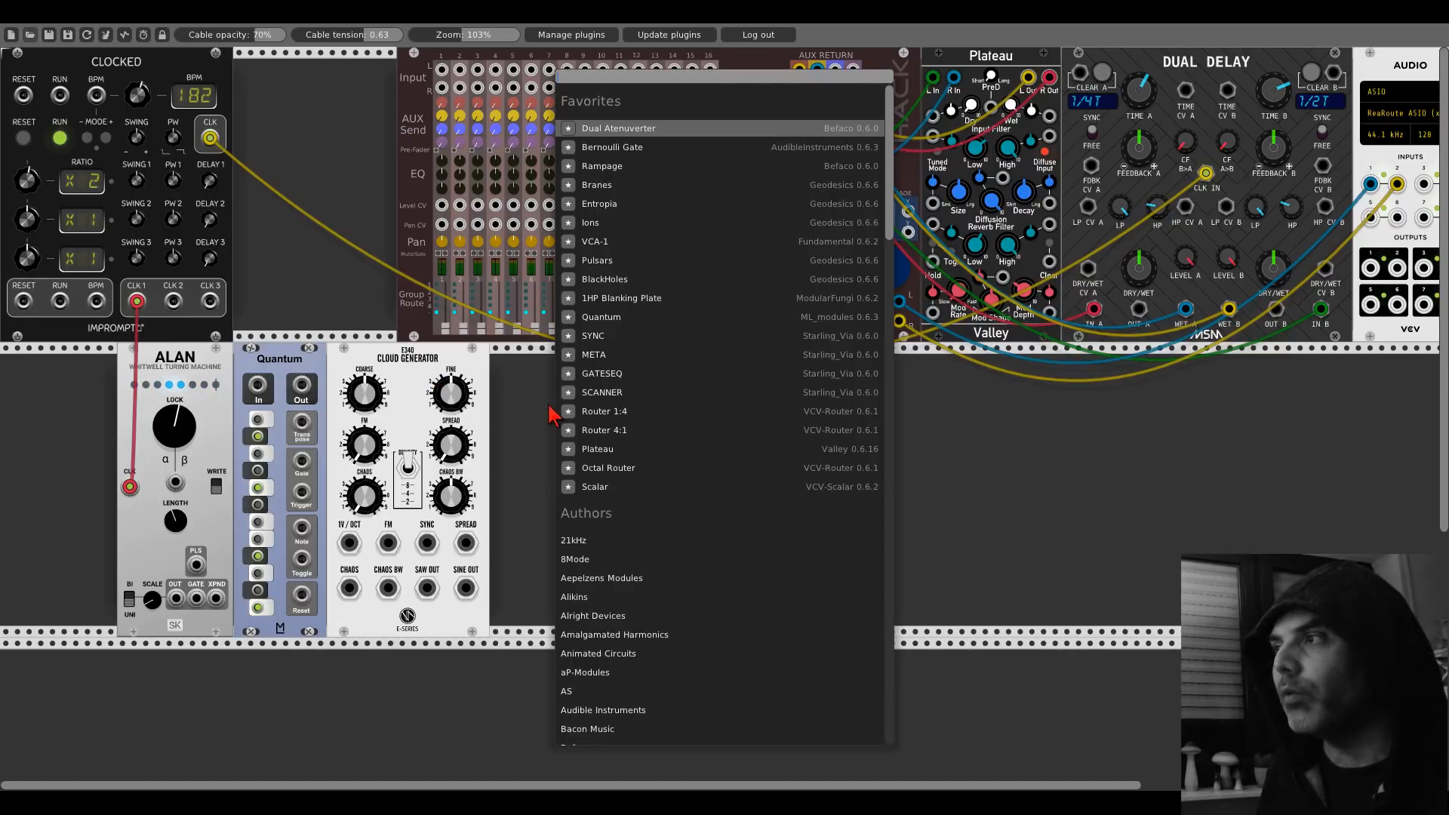
scroll(620, 483, "down", 3)
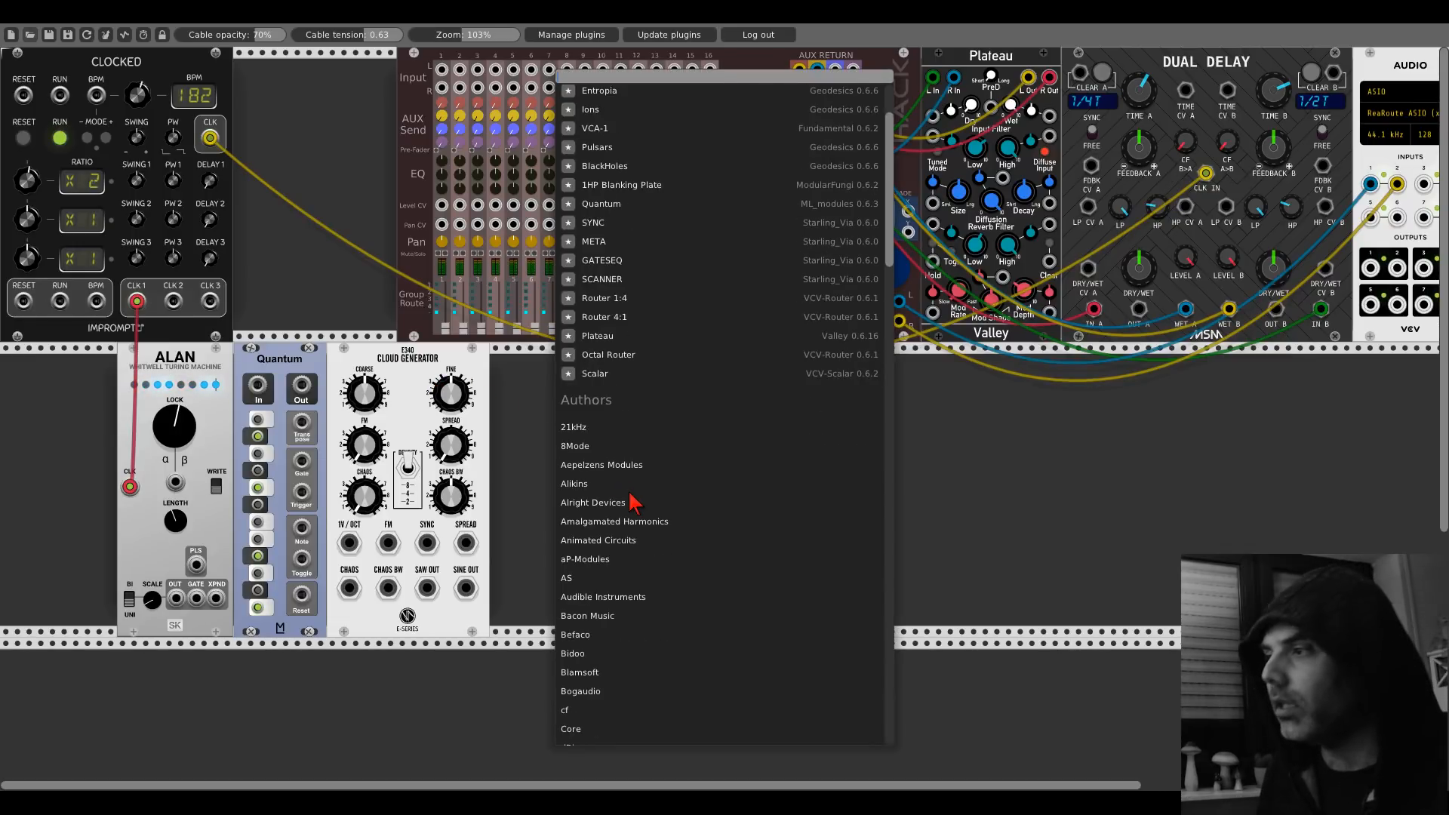
left_click(606, 503)
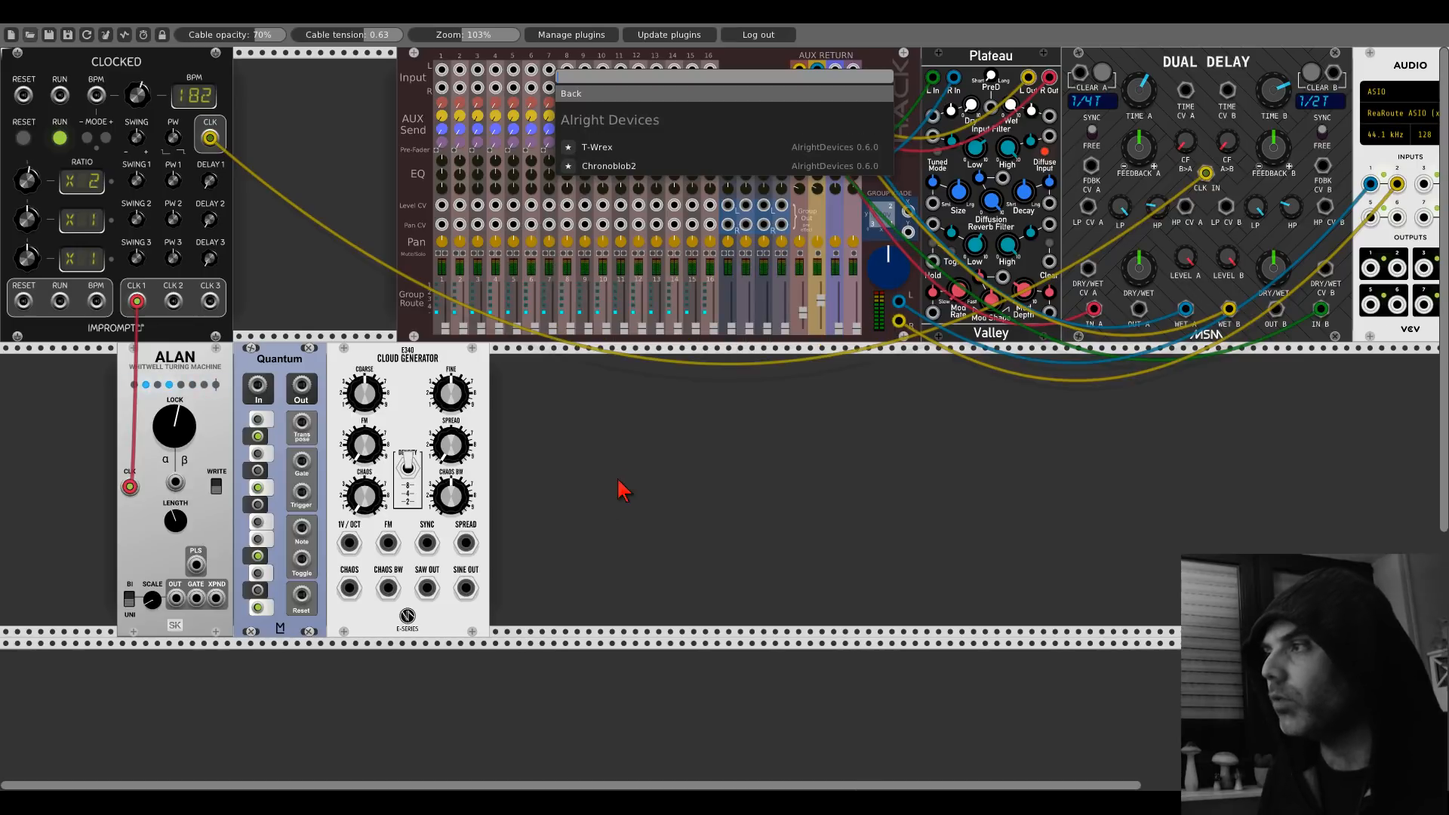
left_click(602, 149)
right_click(698, 412)
scroll(612, 523, "down", 3)
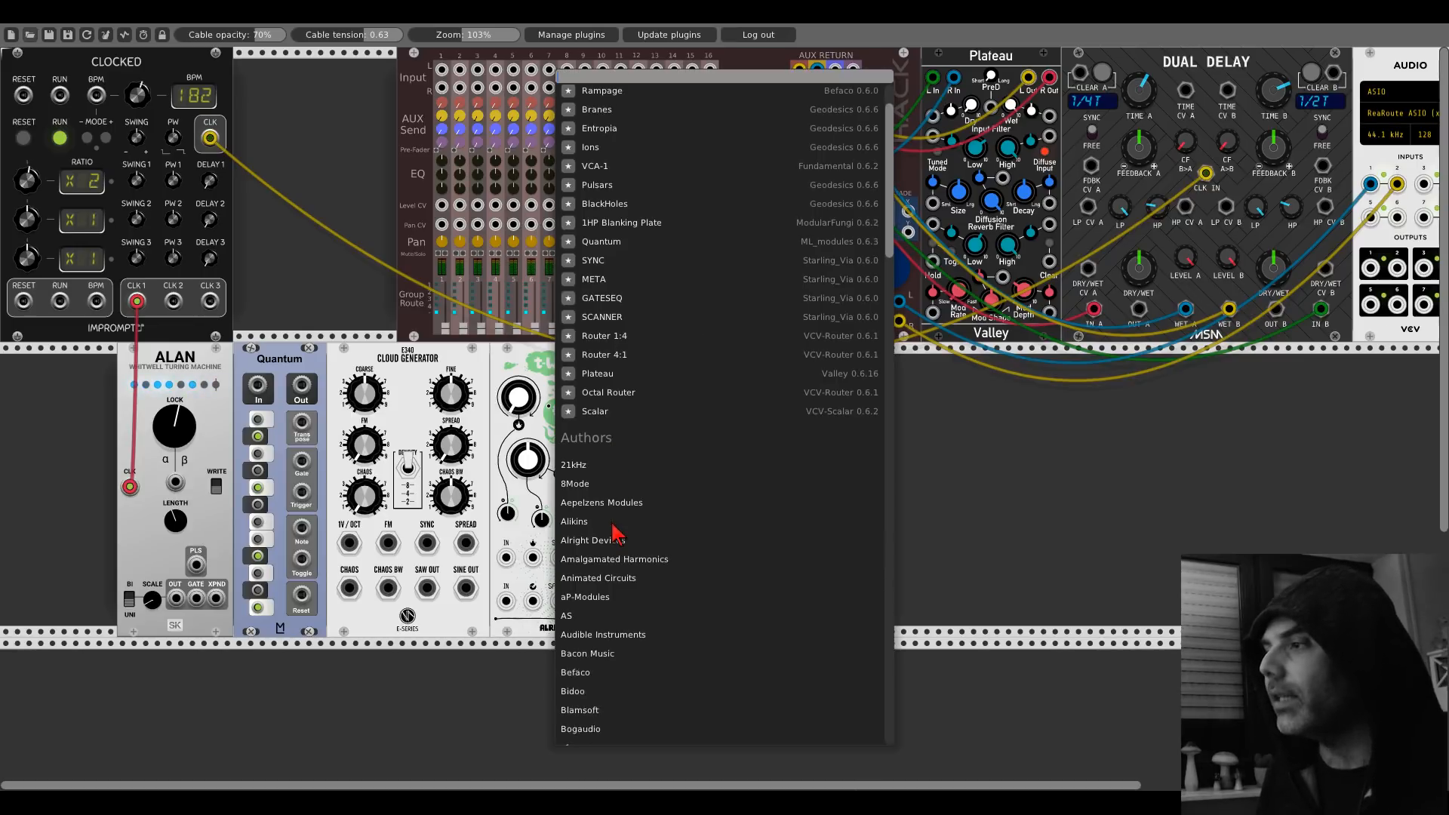
left_click(599, 503)
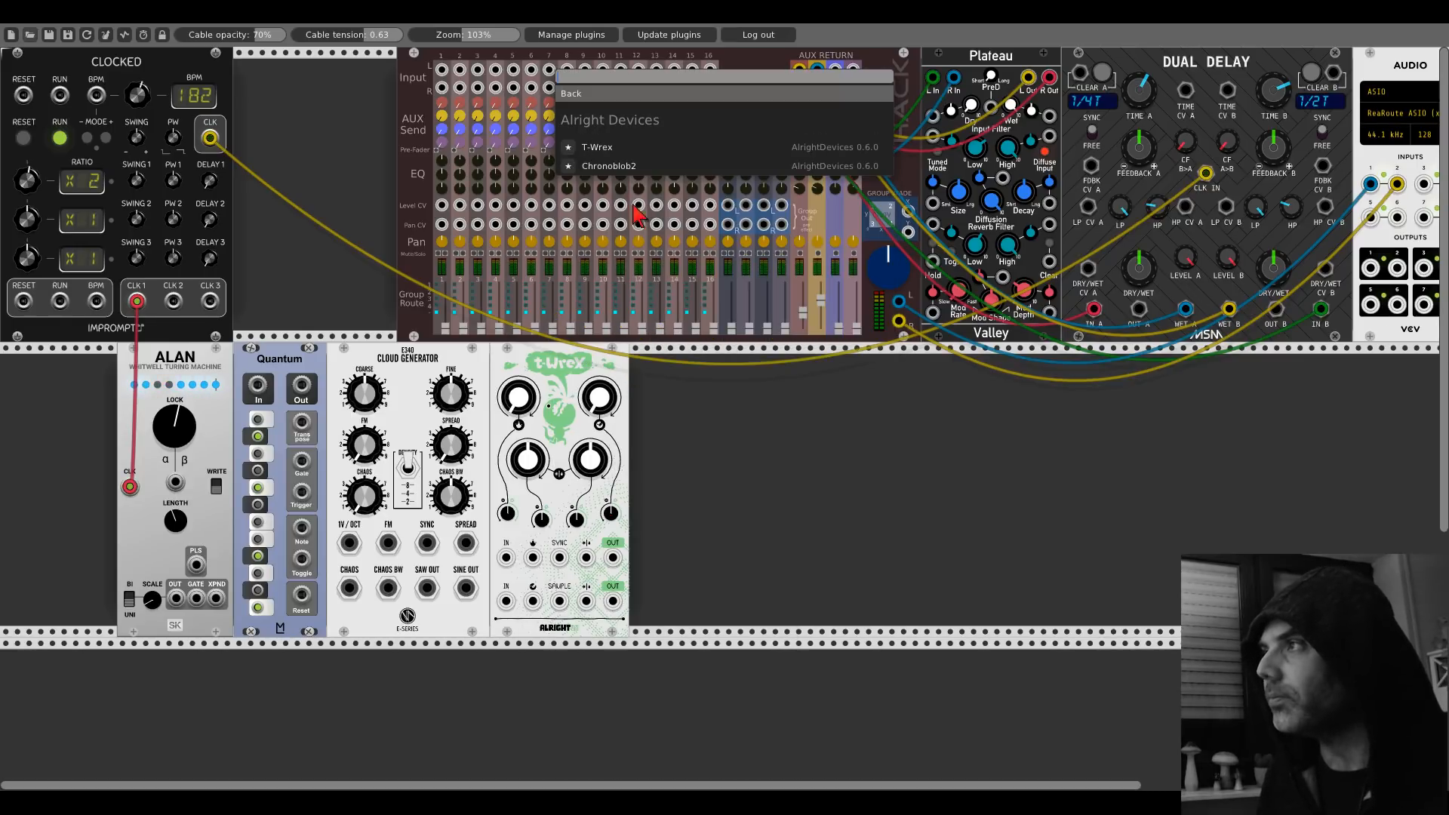
left_click(618, 170)
left_click_drag(668, 372, 762, 375)
left_click_drag(569, 365, 677, 356)
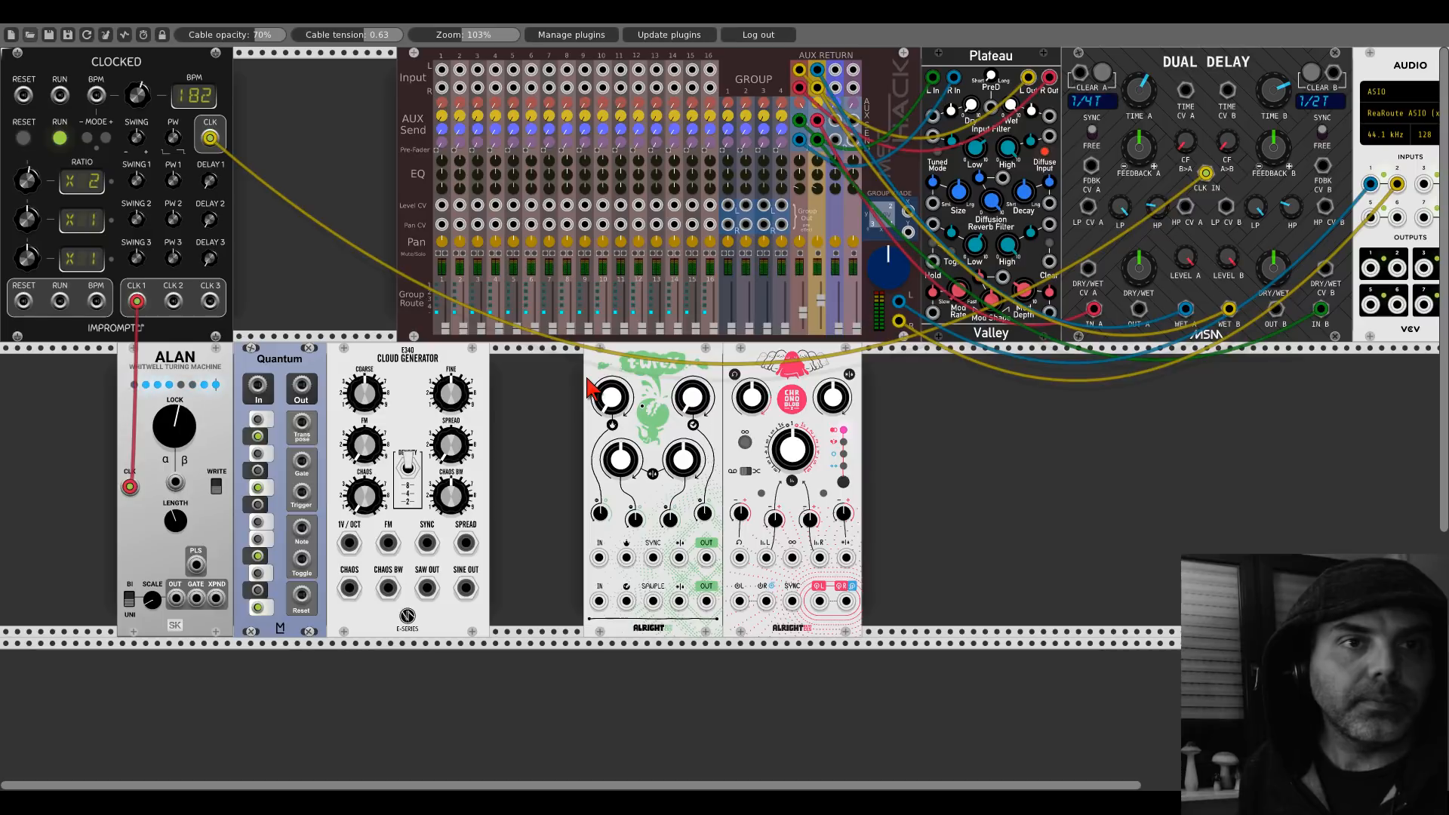
Step: Delete the T-Wrex and Chronoblob2 modules from the rack
right_click(642, 384)
left_click(656, 532)
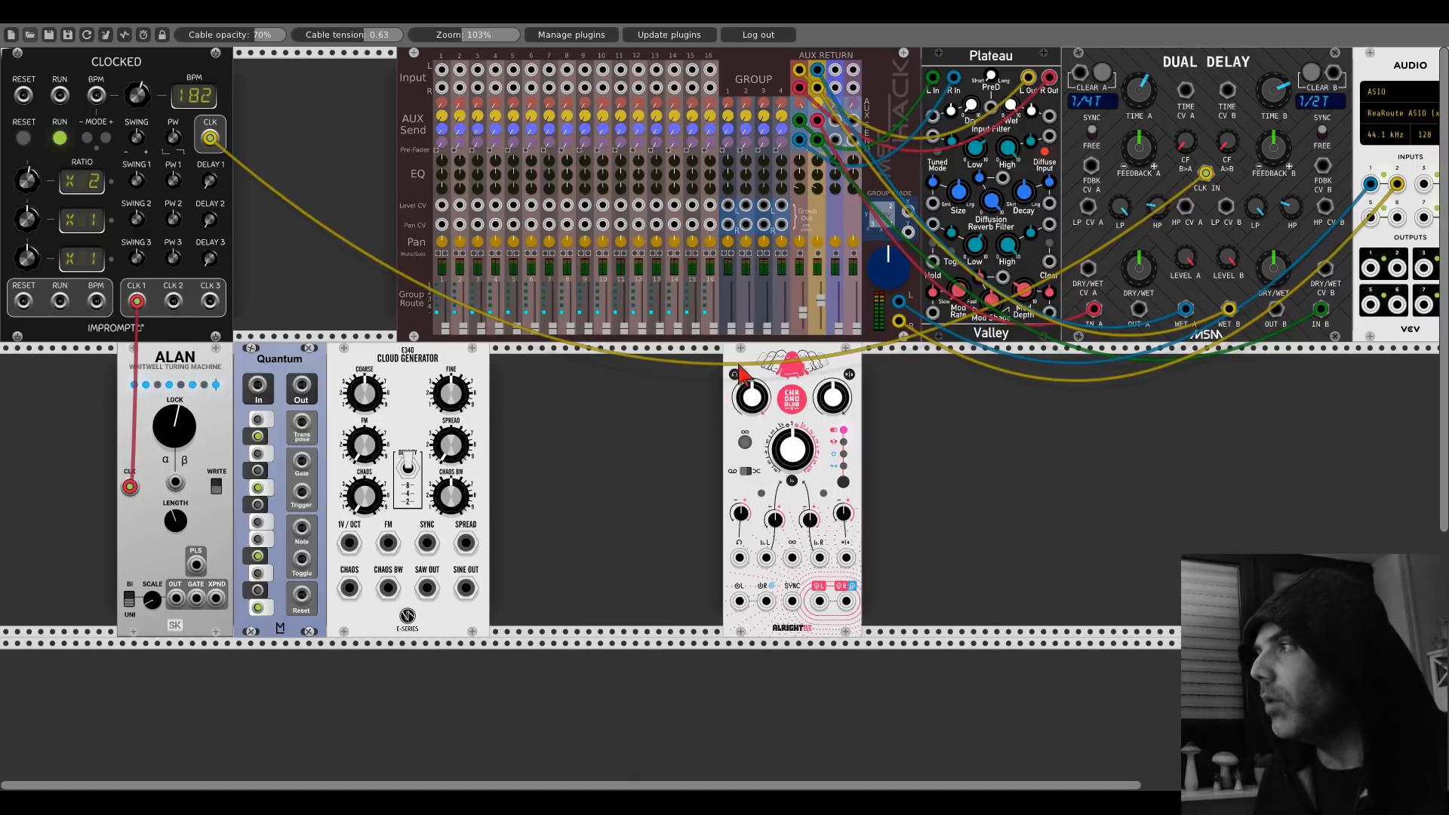
right_click(770, 538)
left_click(782, 386)
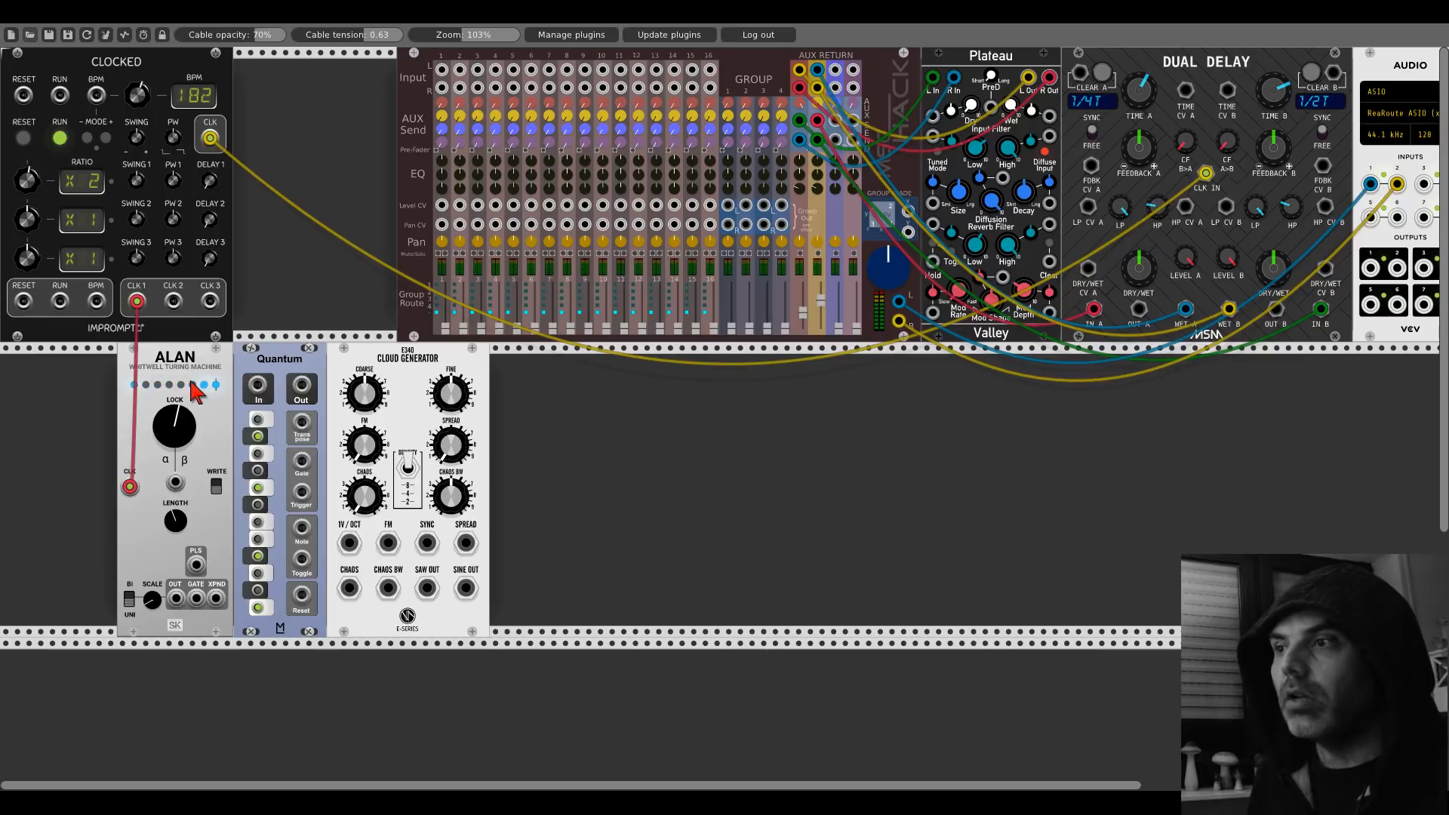
Step: Patch Alan's OUT through Quantum into the Cloud Generator's 1V/OCT, and its SAW OUT into mixer channel 1's left input
left_click_drag(176, 598, 348, 542)
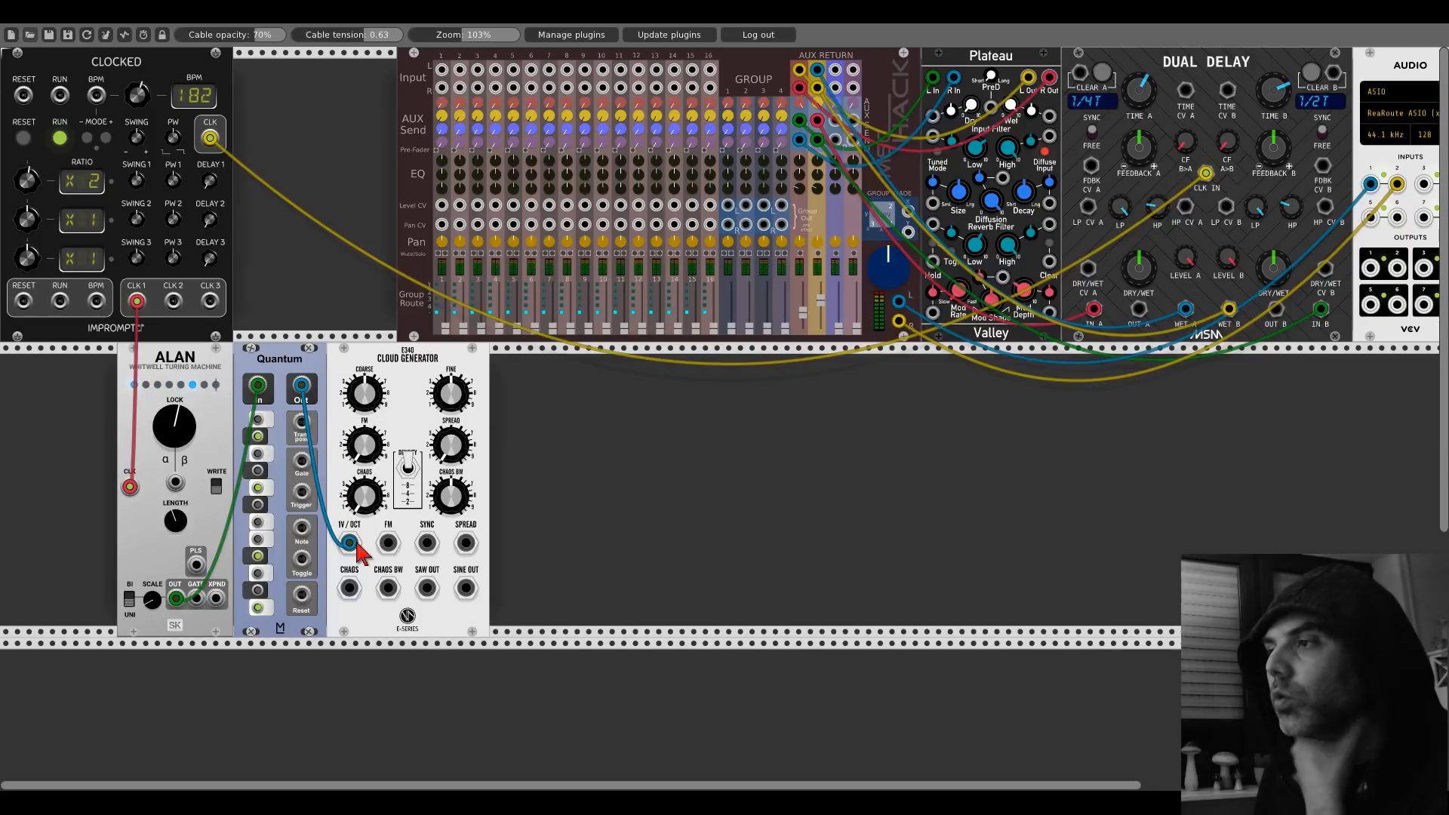
left_click_drag(426, 588, 442, 70)
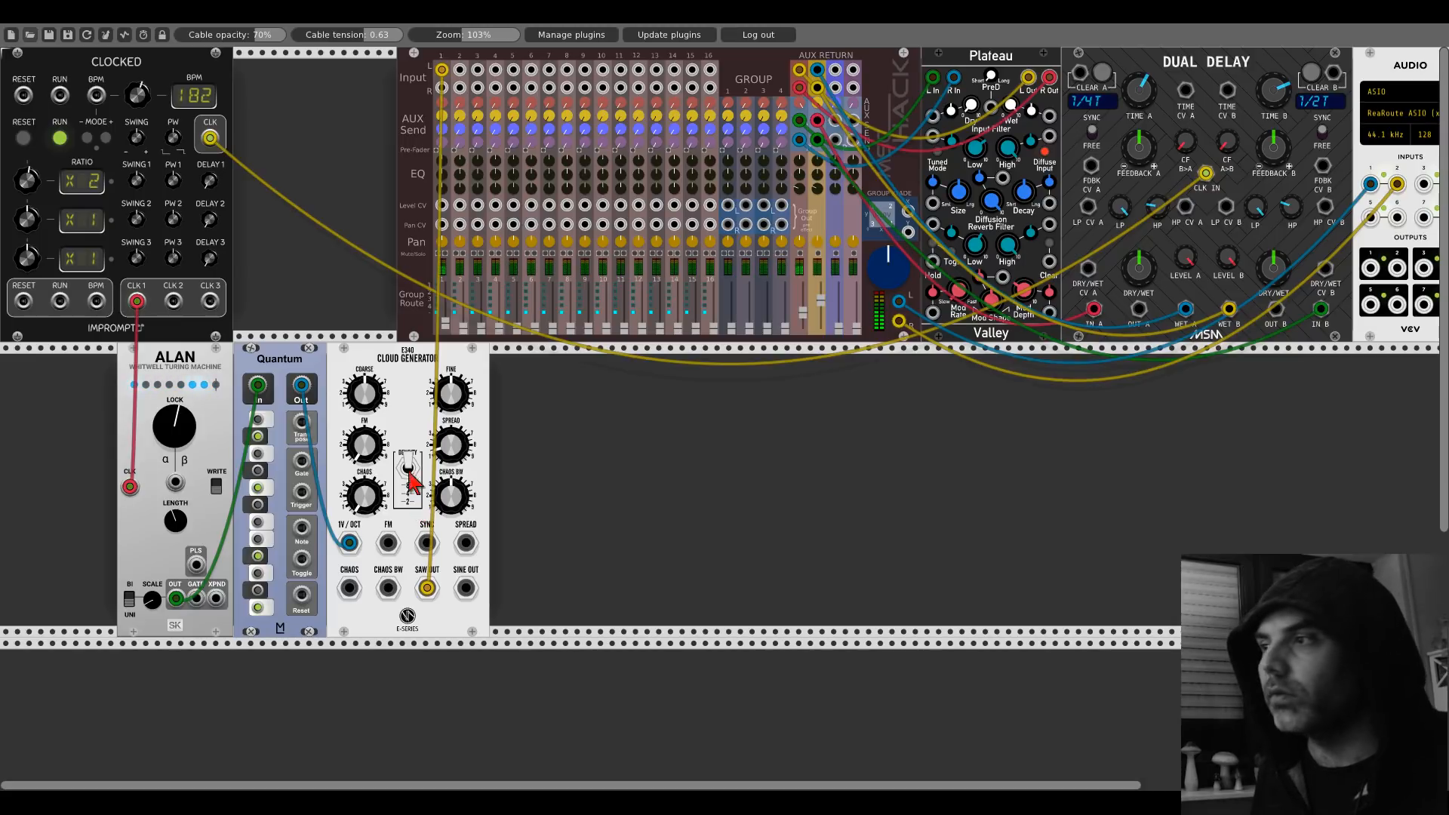
Step: Shift Alan, Quantum and the Cloud Generator to the start of the row and turn Alan's LOCK fully clockwise
left_click_drag(226, 358, 149, 359)
left_click_drag(398, 368, 282, 368)
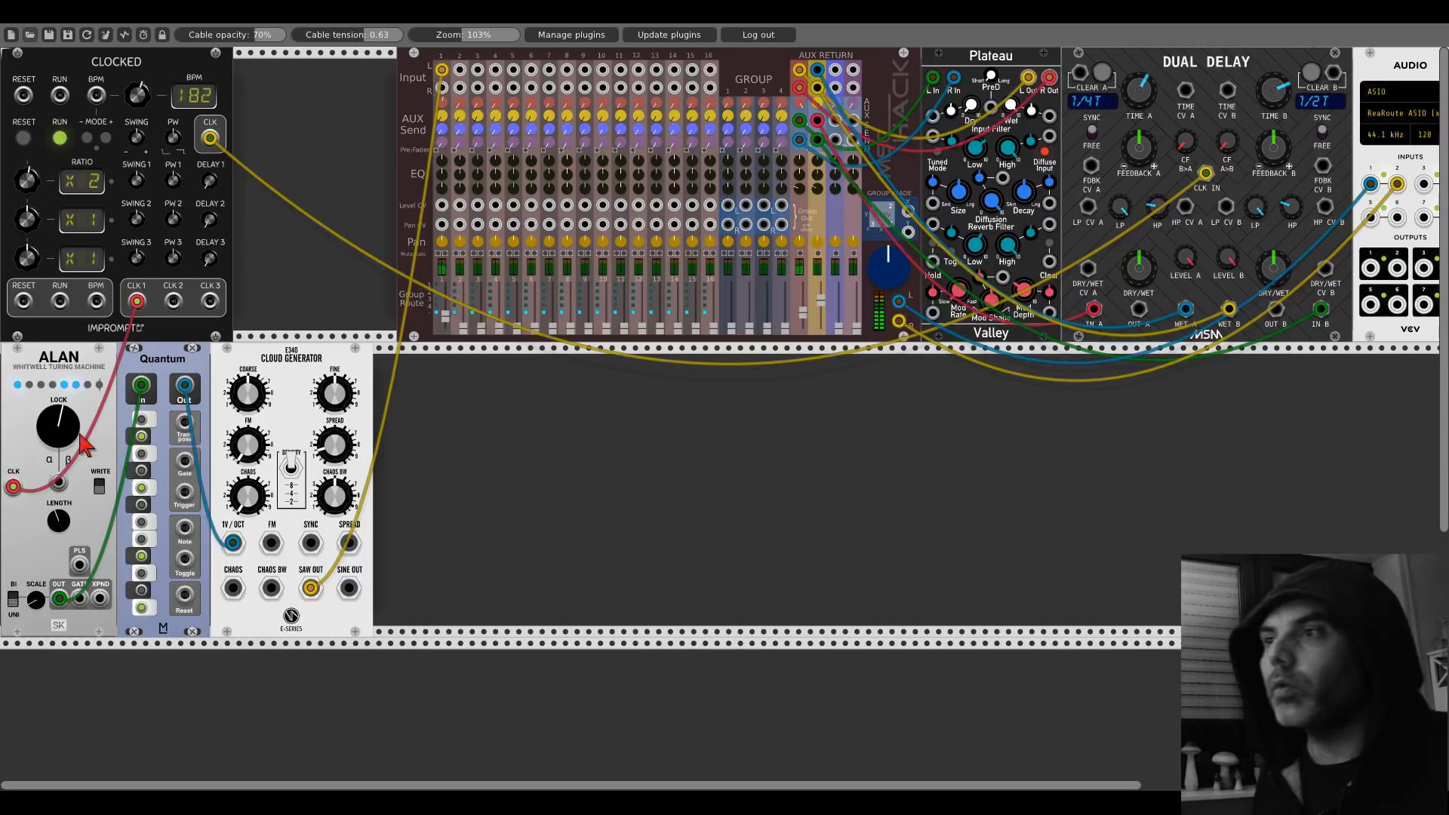
left_click_drag(80, 438, 69, 468)
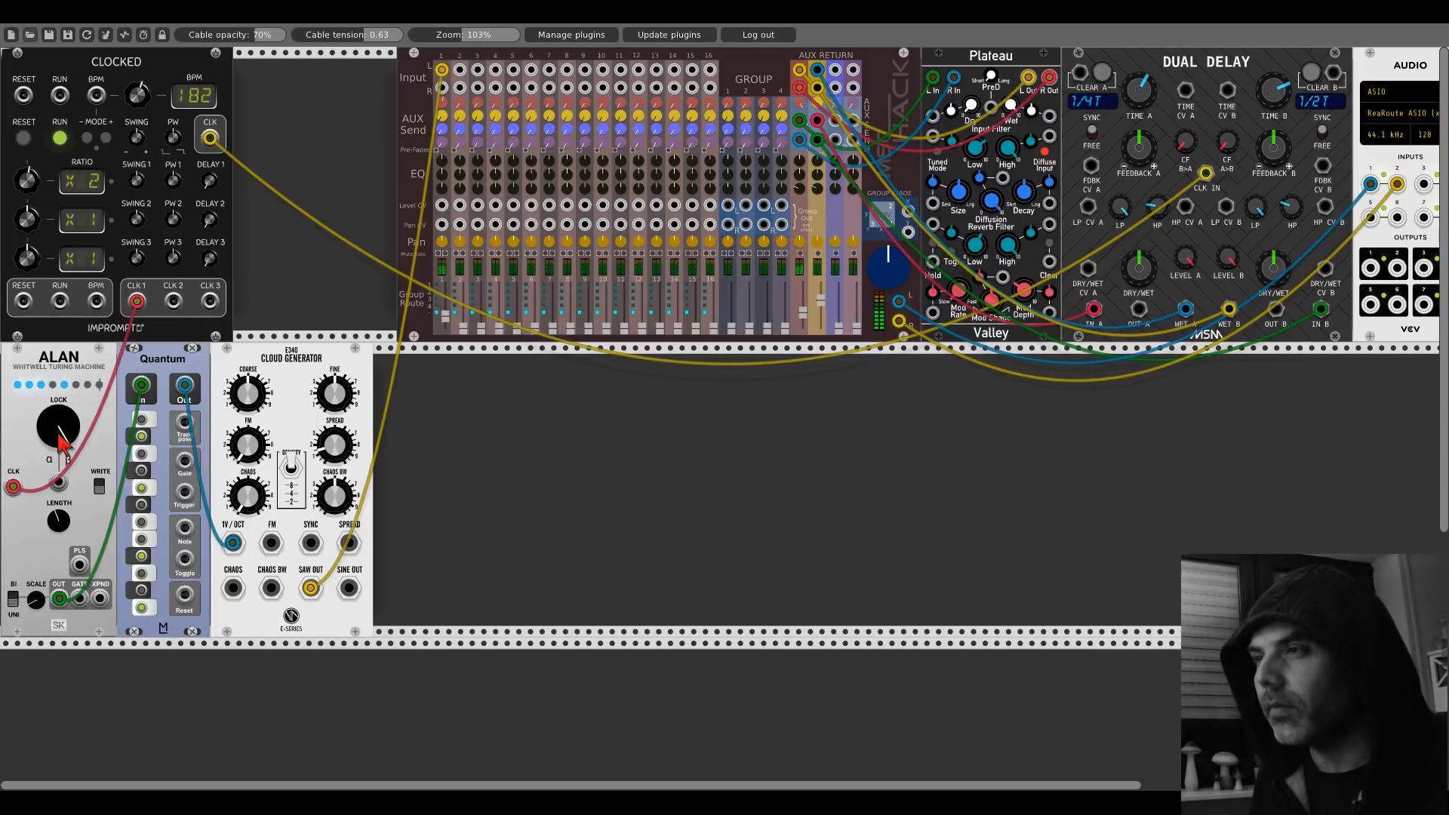
Step: Add the VultModulesFree Slap: Hitting Envelope and place it flush against the Cloud Generator
right_click(469, 472)
type("slap")
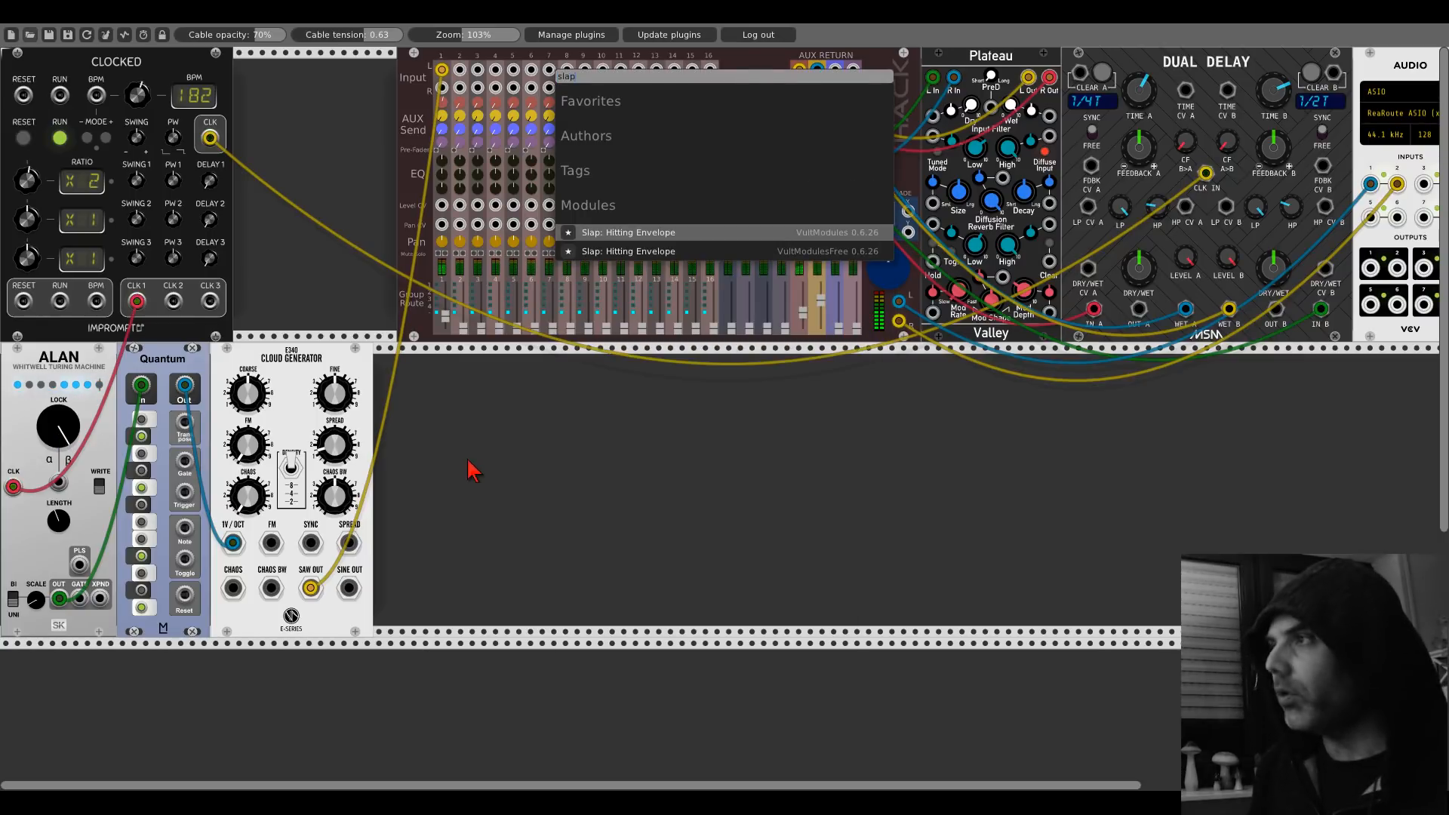
left_click(621, 252)
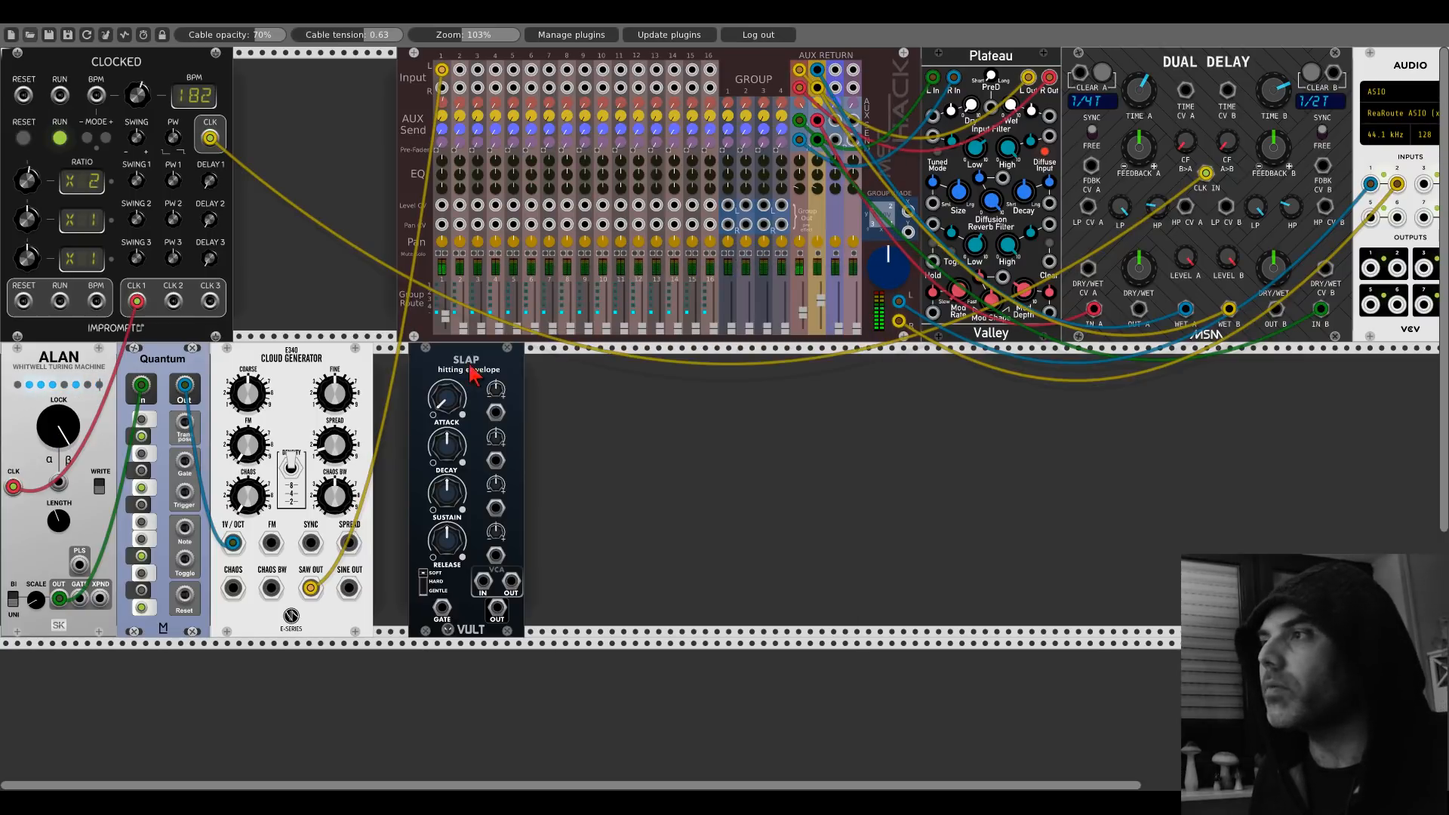
left_click_drag(474, 368, 391, 386)
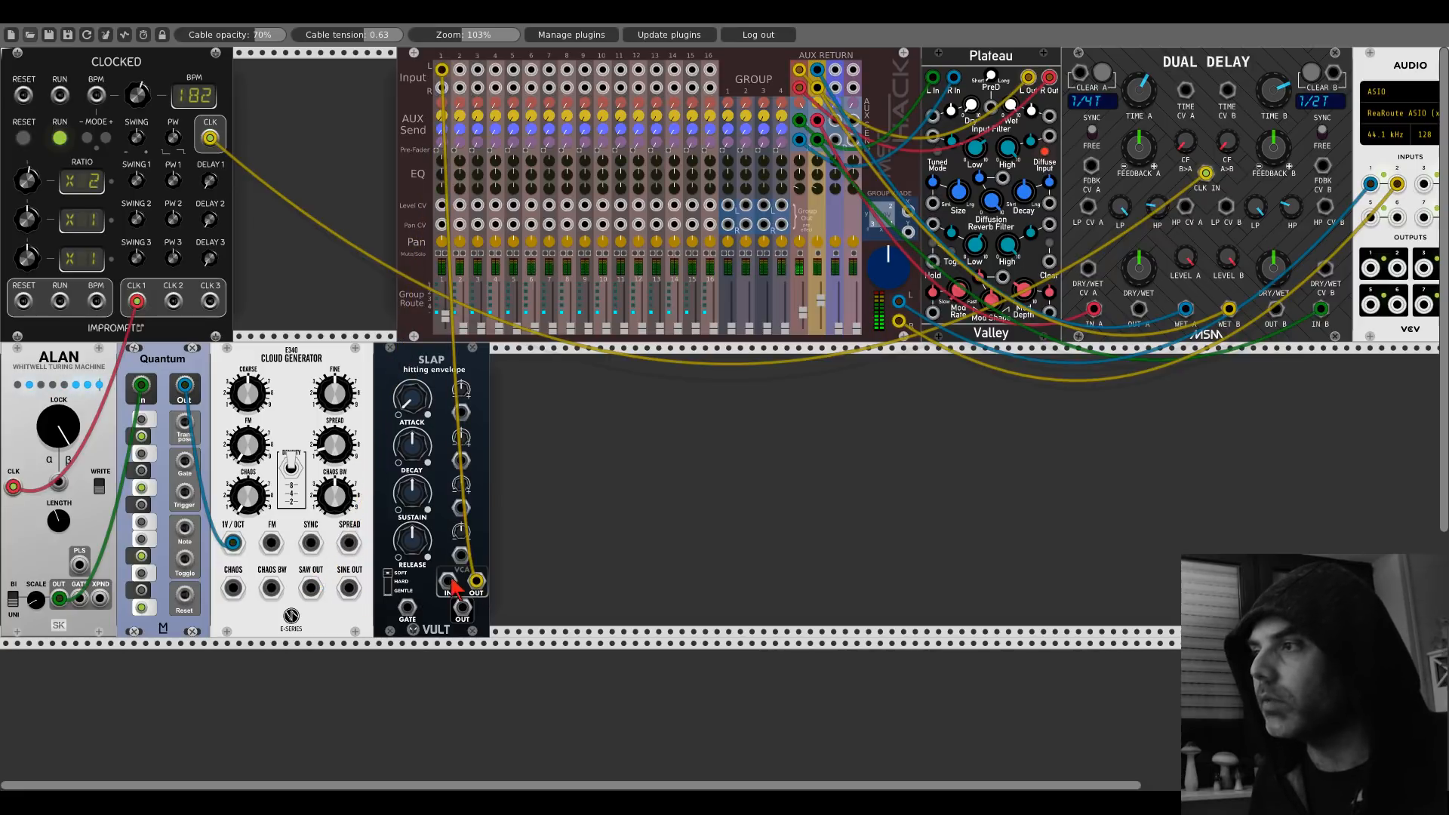
Step: Route SAW OUT through Slap's VCA to mixer channel 1, patch Quantum's Gate into Slap's GATE, and lower Slap's decay, sustain and release
left_click_drag(448, 580, 310, 588)
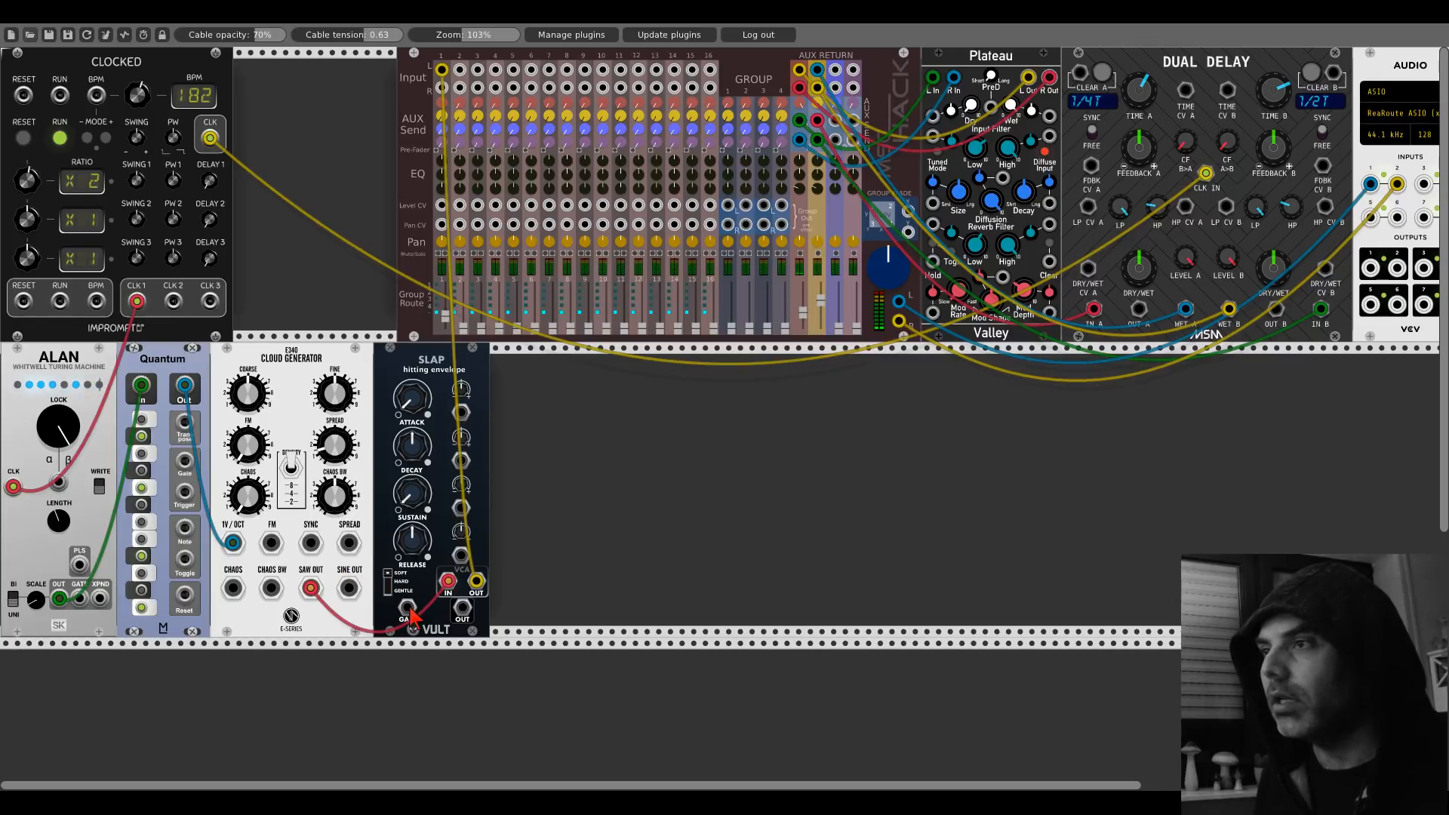
left_click_drag(407, 611, 189, 464)
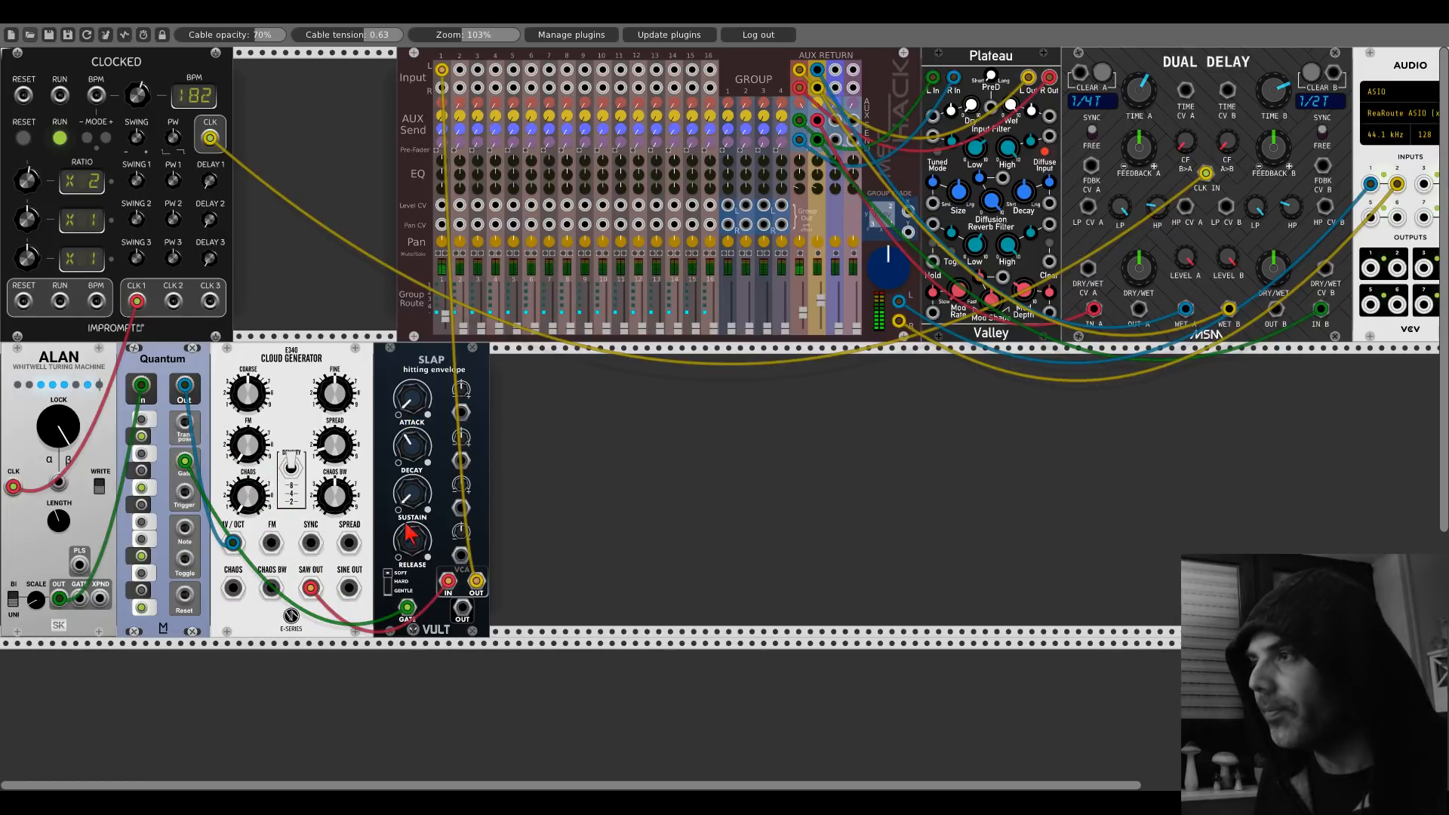
left_click_drag(408, 544, 408, 538)
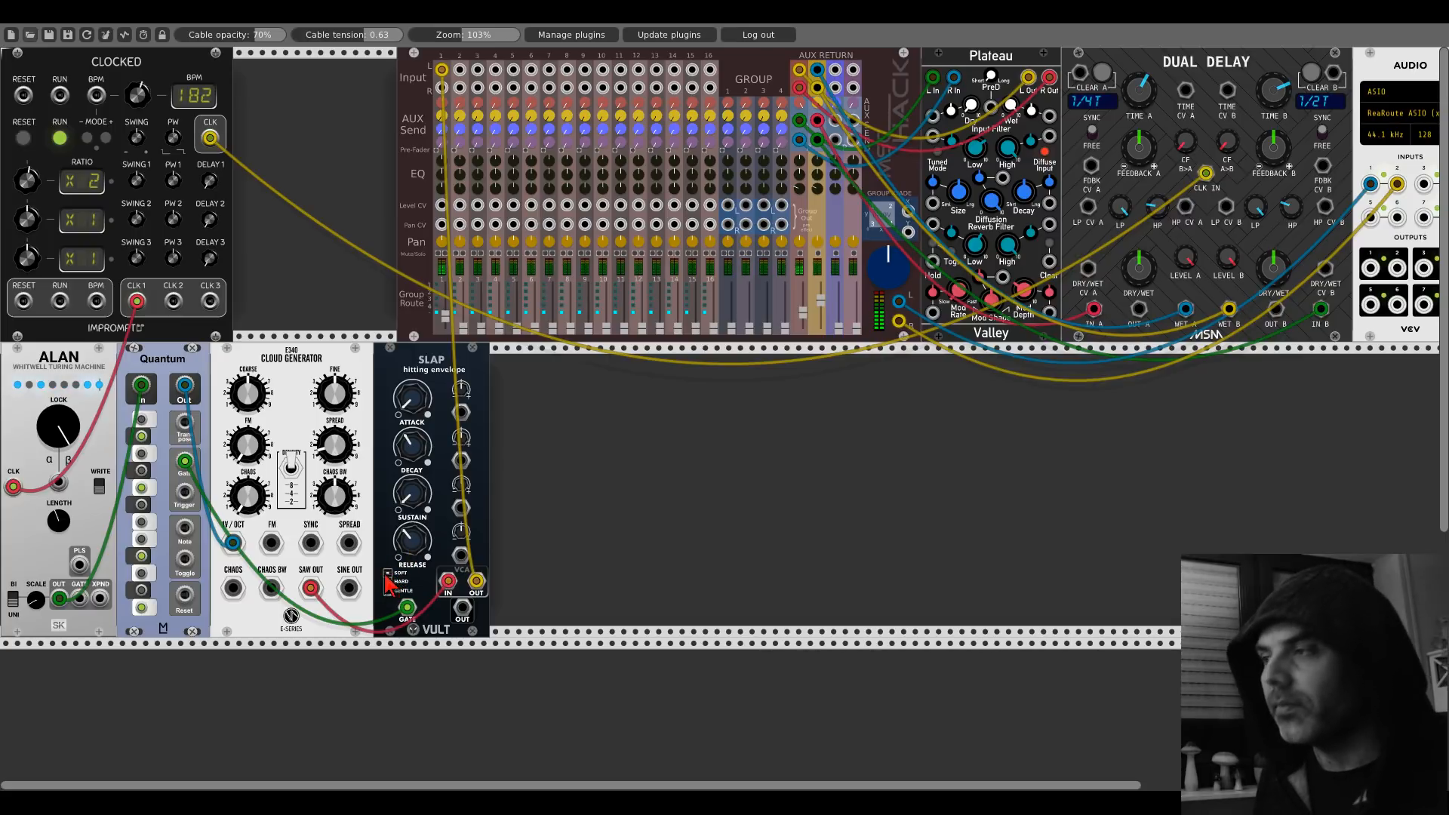
Step: Add the Geodesics Branes sample and hold module in the gap between Clocked and the mixer
right_click(337, 160)
left_click(611, 179)
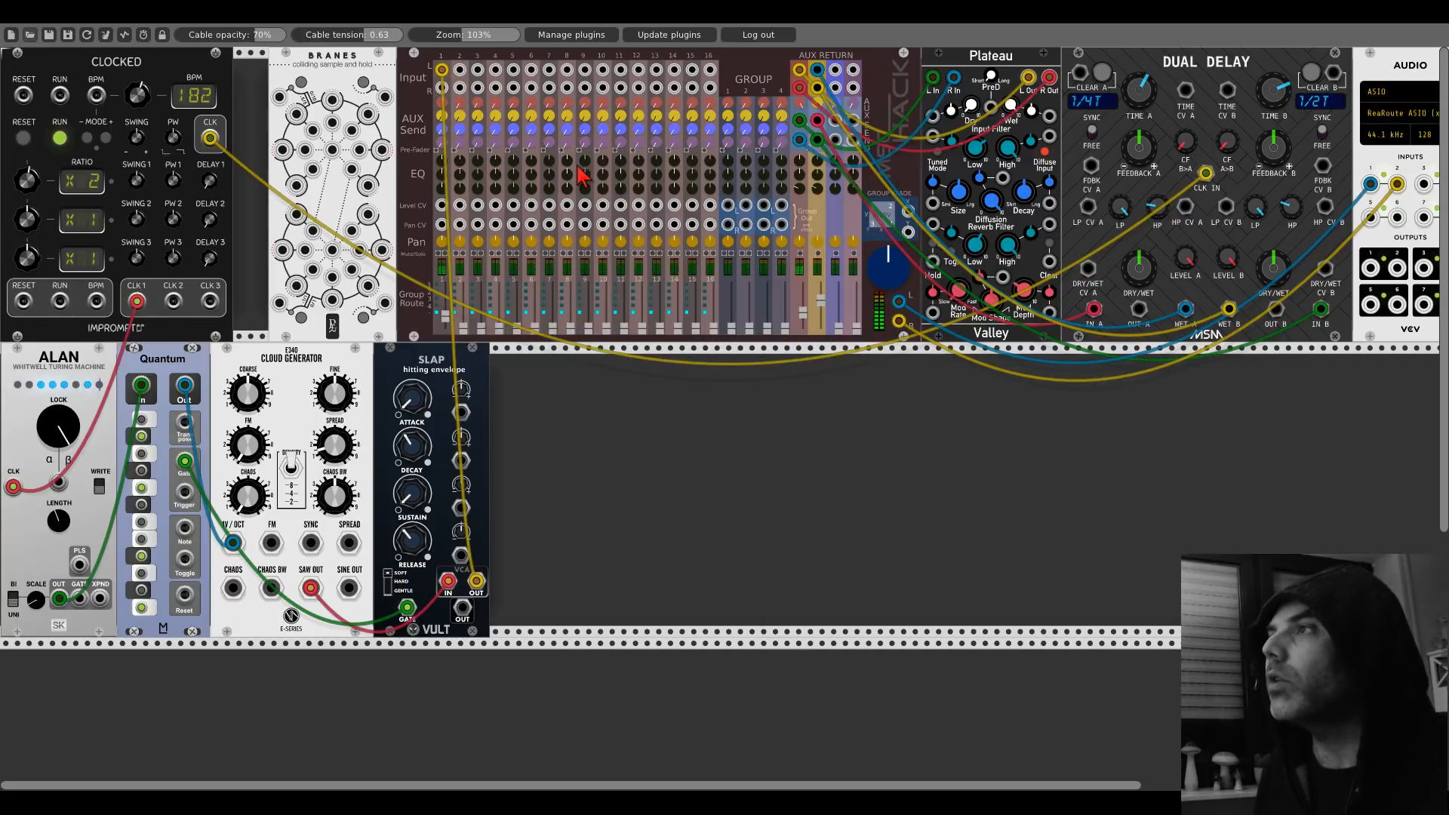
Step: Switch Branes to its dark panel and move it flush against Clocked
right_click(342, 89)
left_click(369, 299)
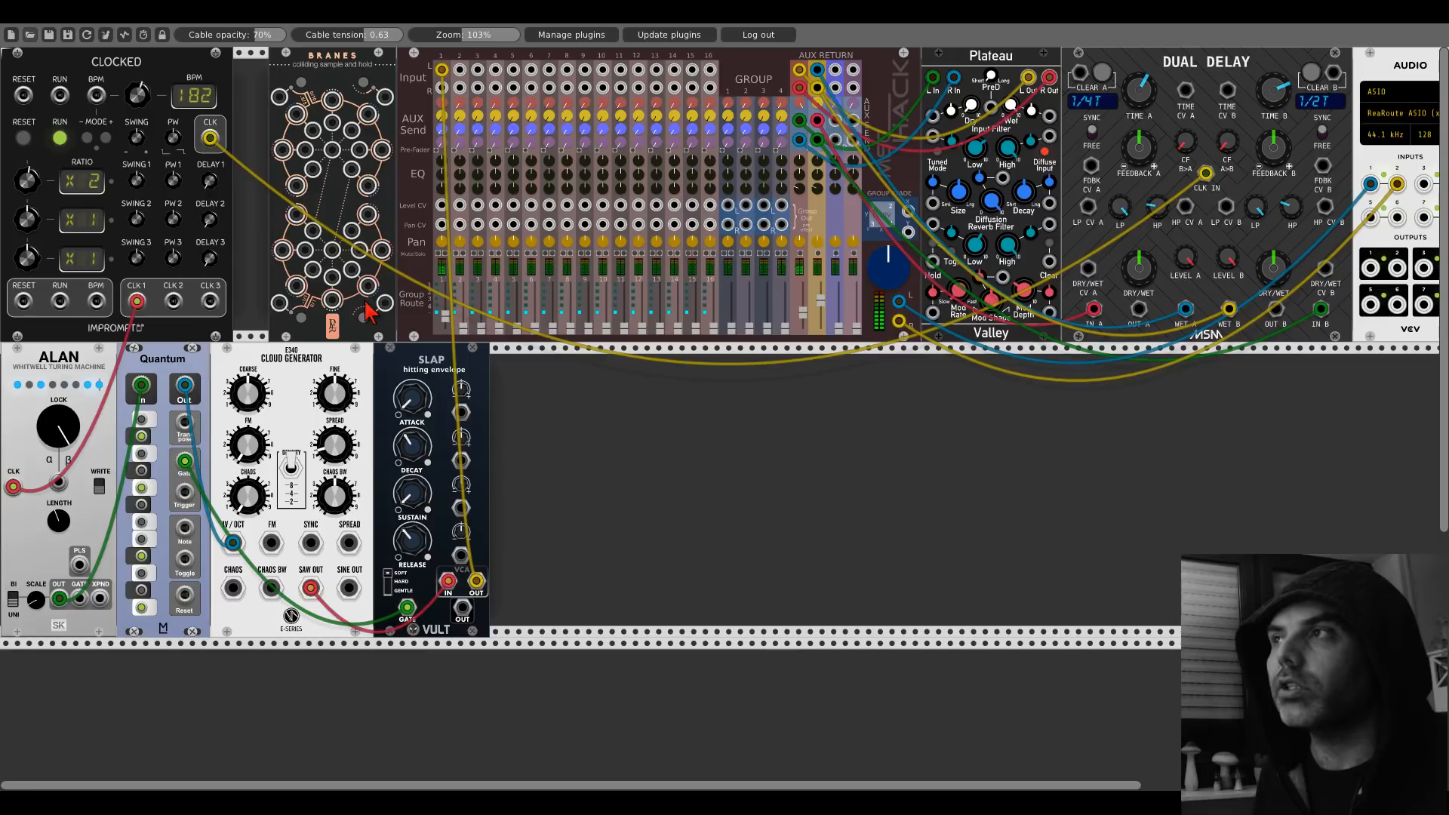
left_click_drag(348, 73, 313, 73)
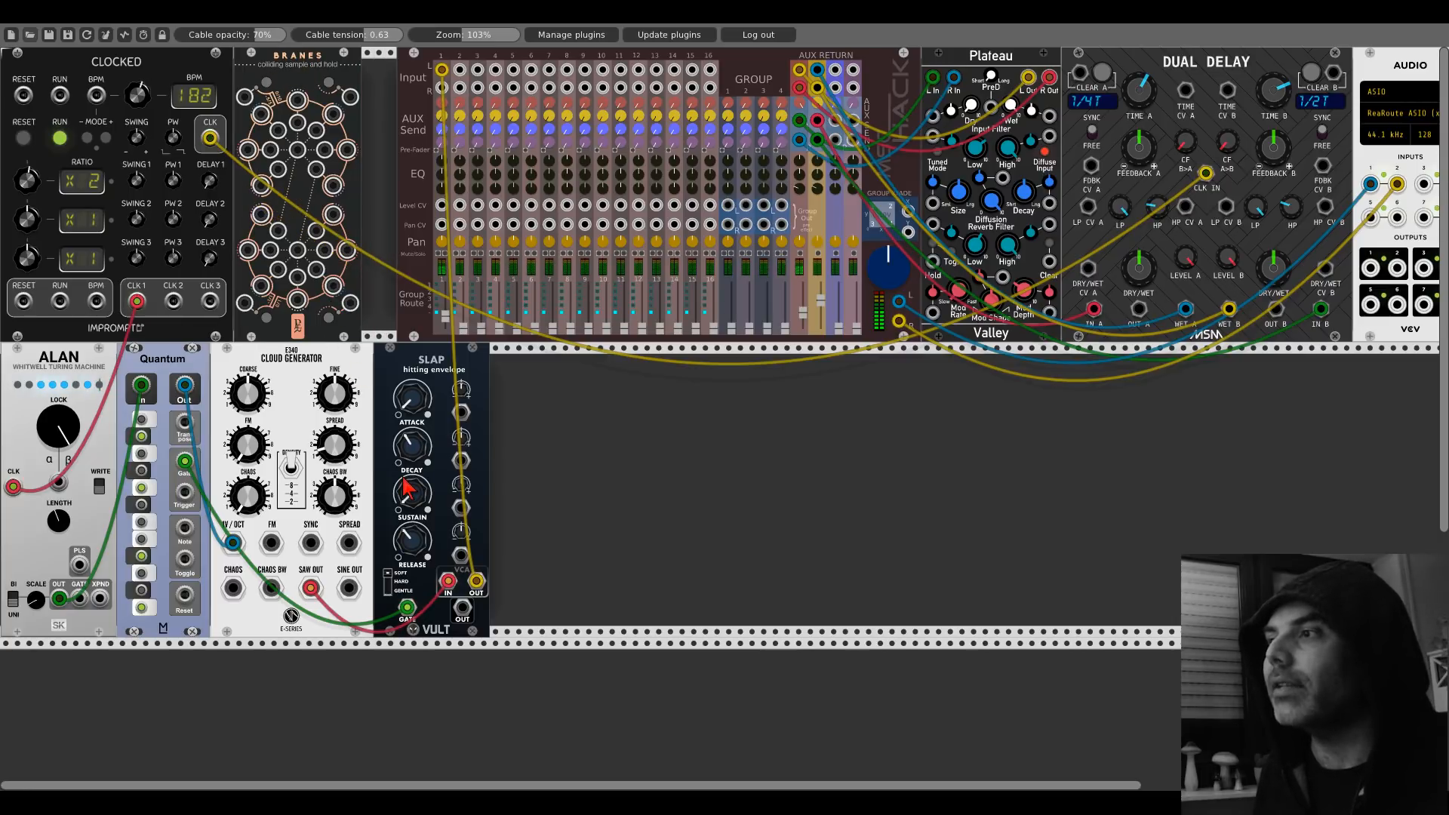
Step: Patch Clocked's CLK 1 into Branes' upper trigger jack and Branes' topmost centre jack into Slap's decay CV input
left_click_drag(299, 152, 136, 301)
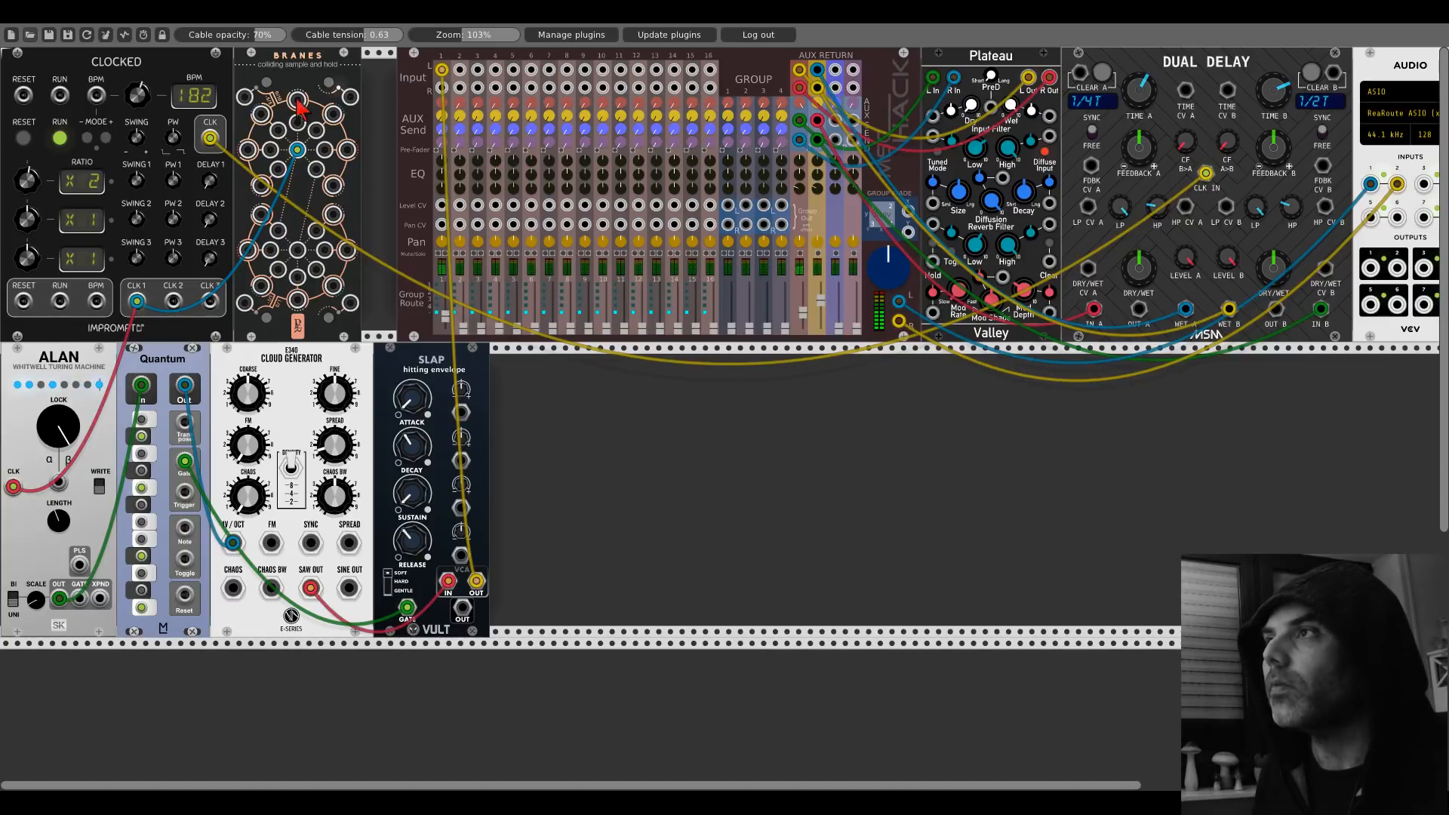
left_click_drag(298, 100, 461, 459)
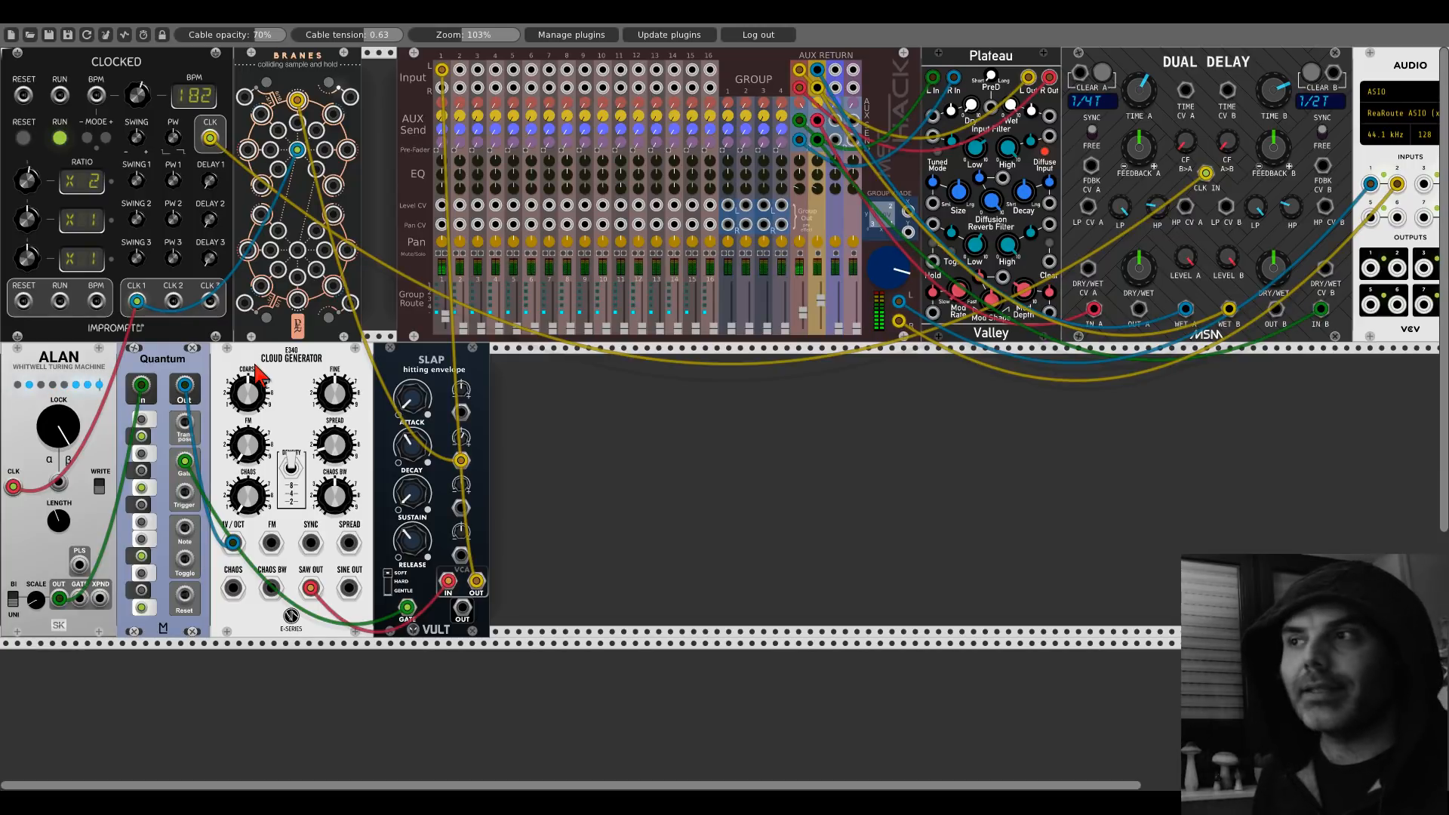
Step: Add the SK Alan (Pulse Expander) in the row beneath Alan and connect its XPND jack to Alan's XPND
scroll(261, 374, "down", 3)
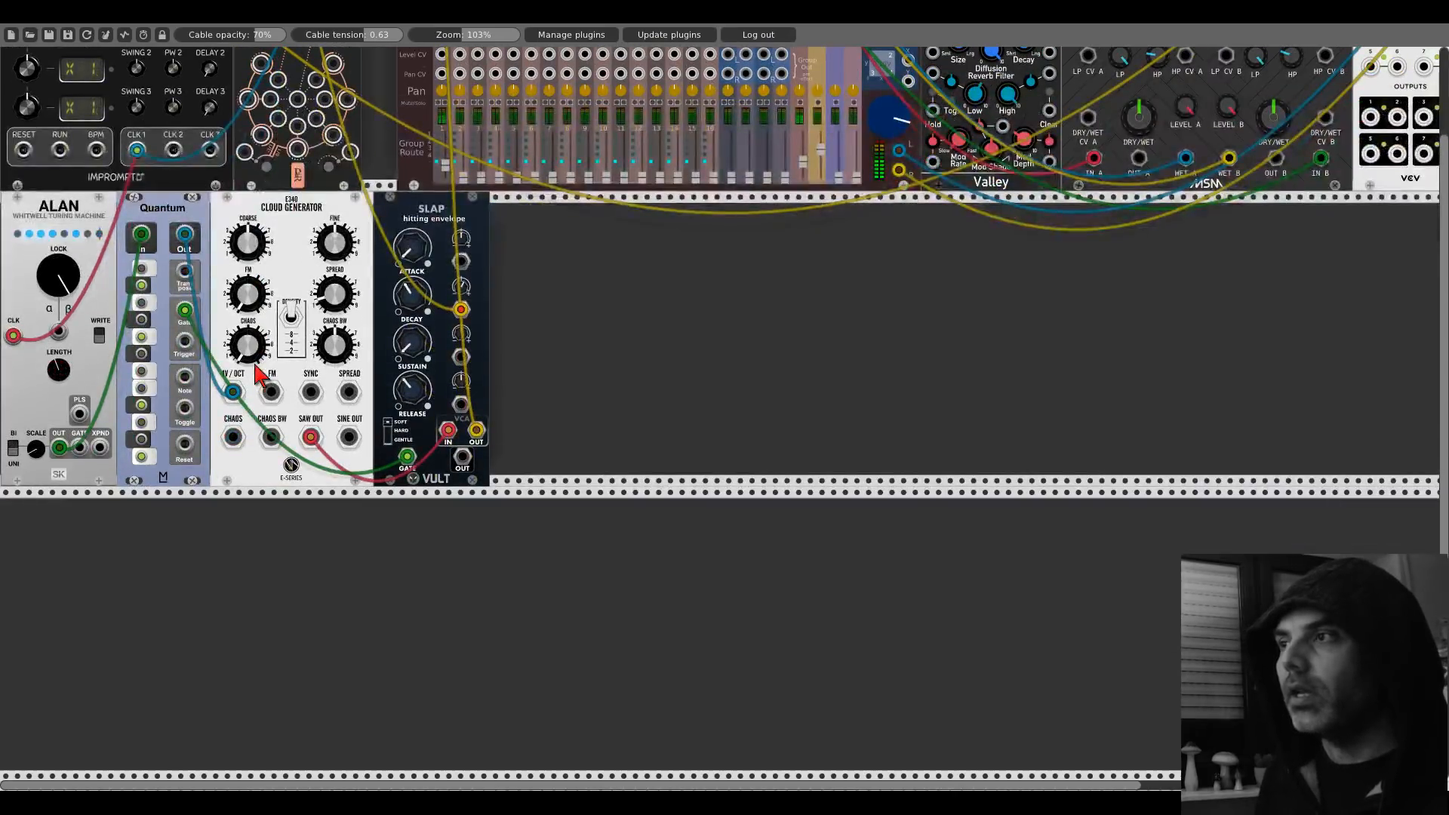
right_click(148, 615)
type("turnig")
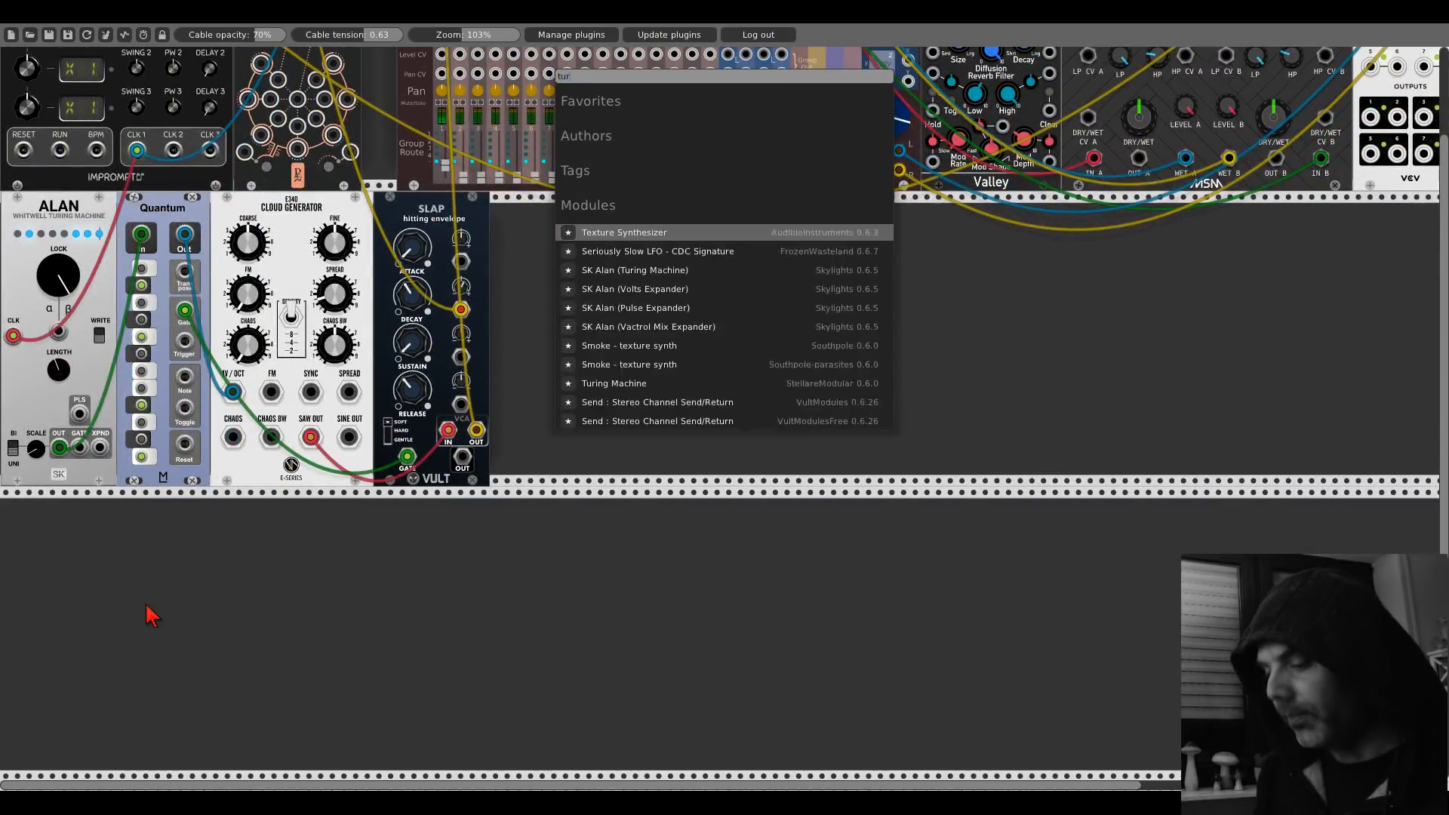
key("BackSpace")
key("BackSpace")
key("BackSpace")
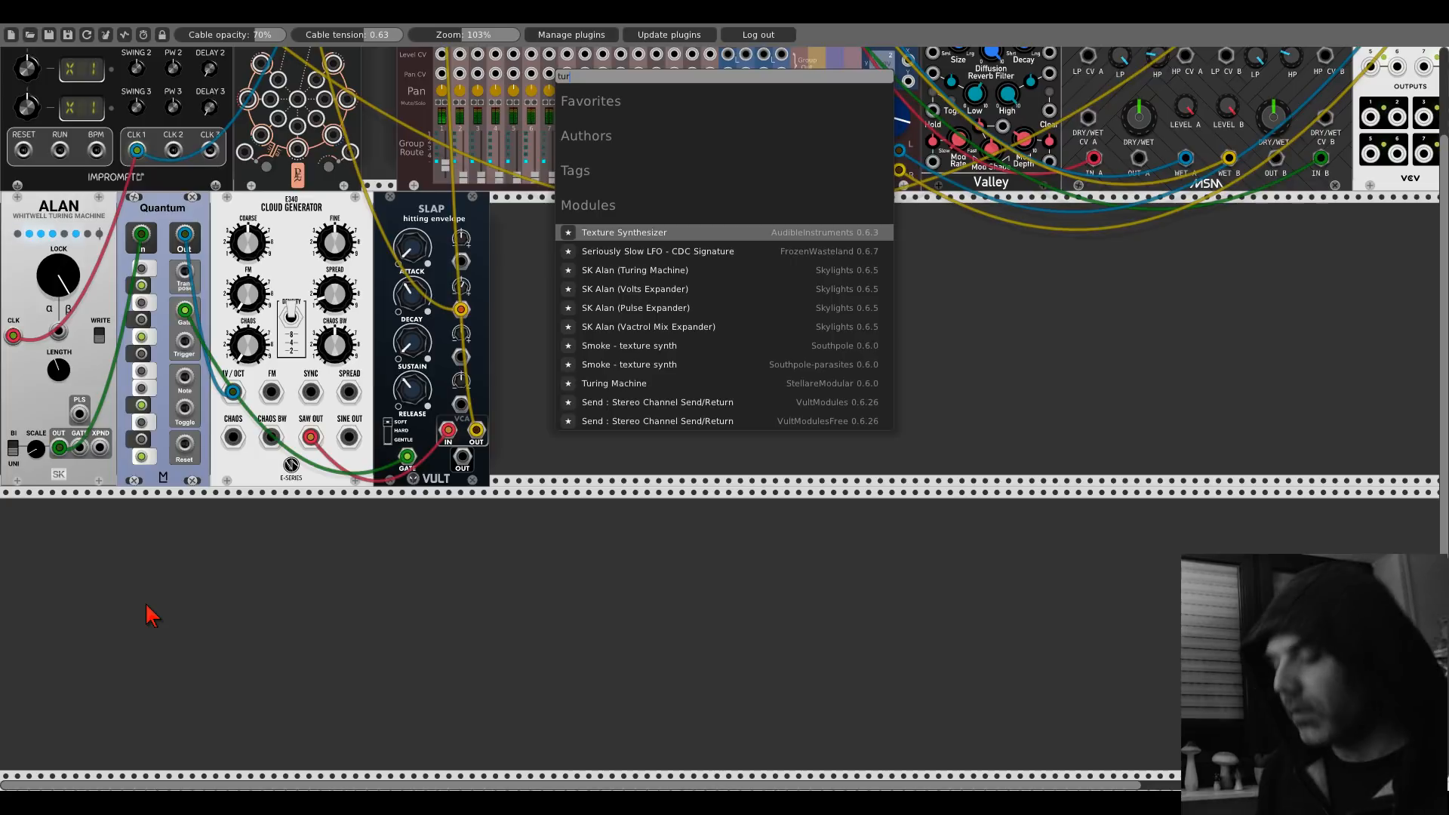
type("ing")
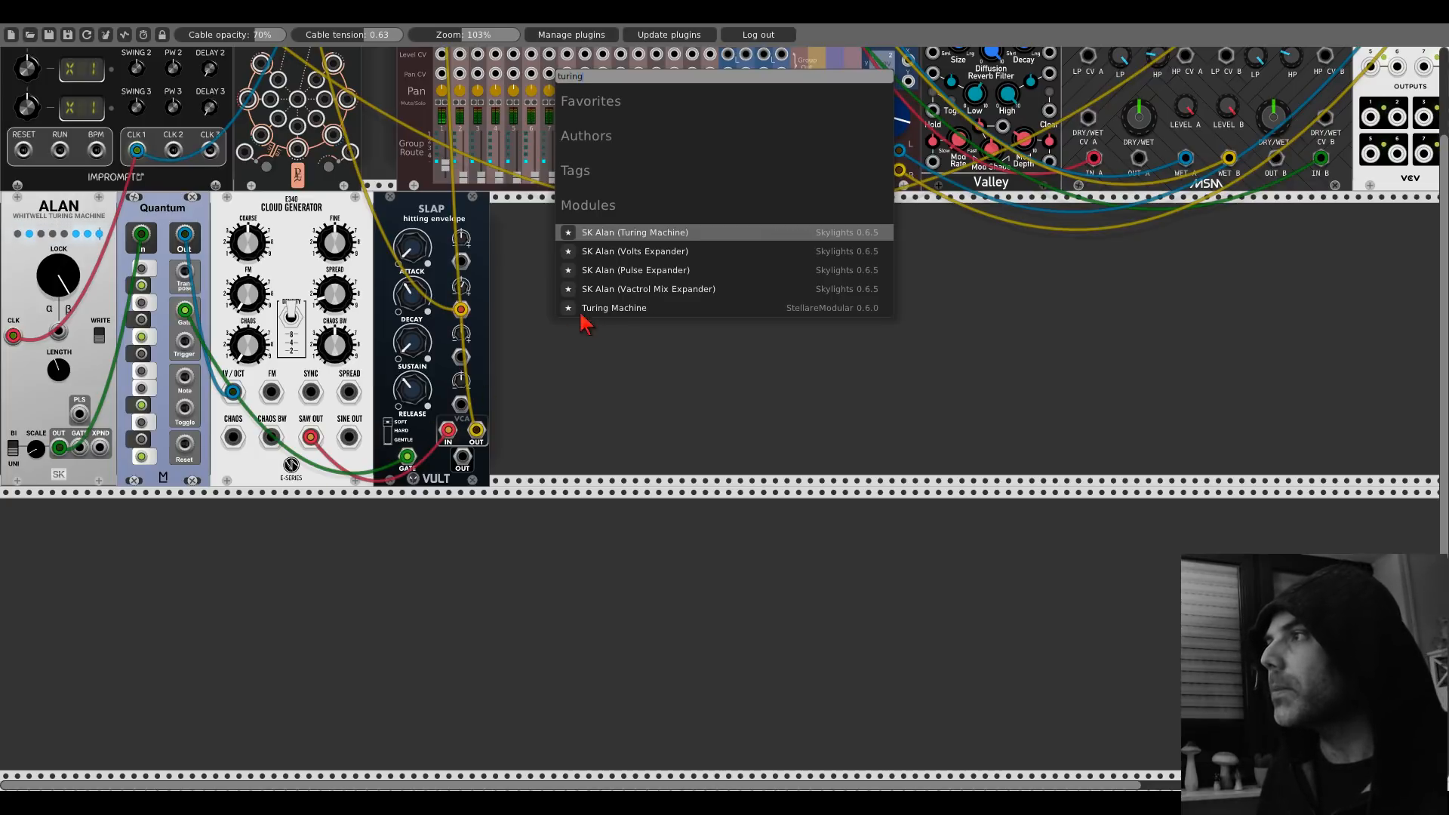
left_click(614, 273)
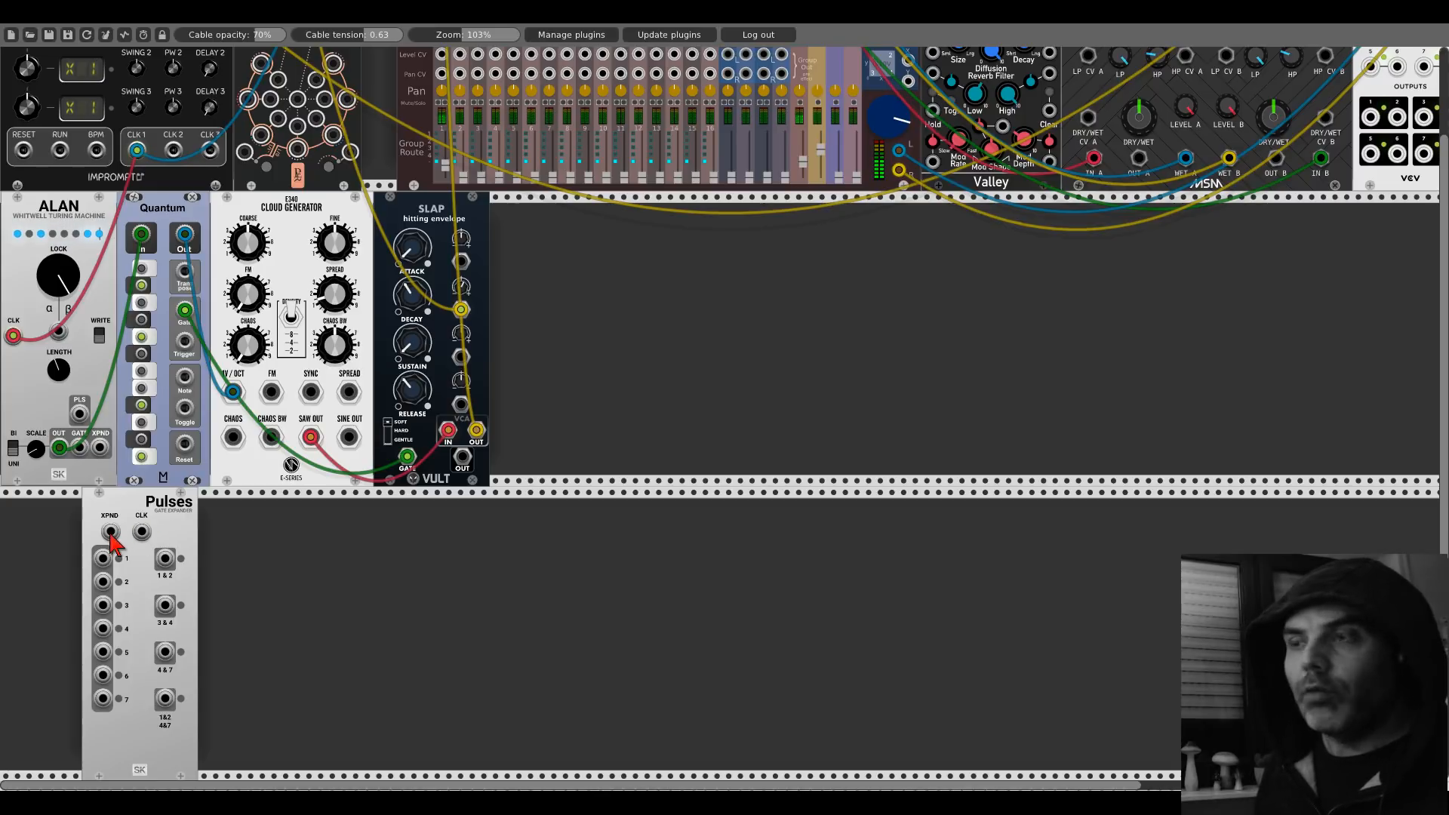
left_click_drag(110, 532, 100, 450)
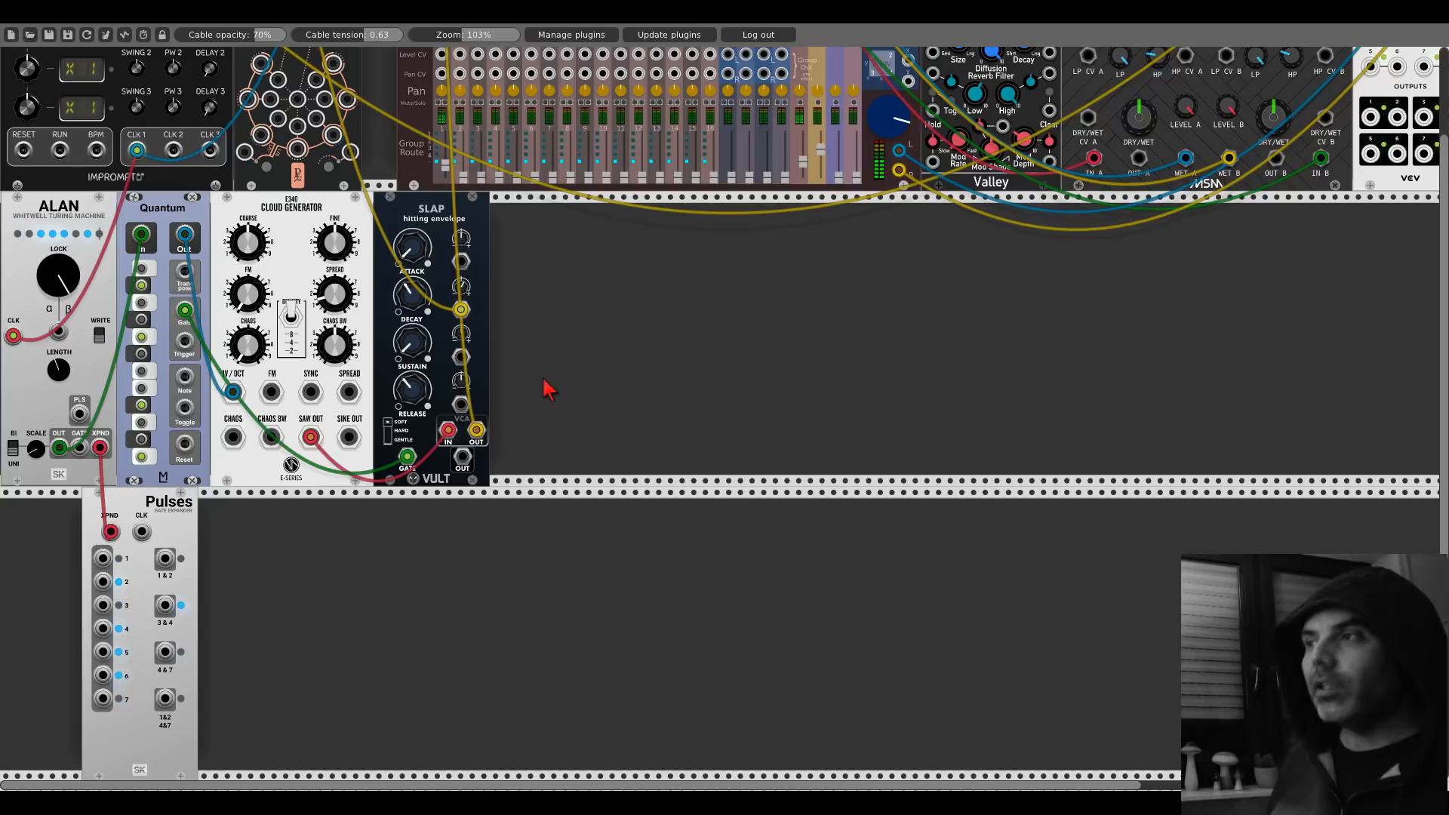
Step: Add the Fundamental Scope beside Slap, patch Alan's XPND into its X IN and adjust TIME to examine the signal
right_click(571, 368)
type("scope")
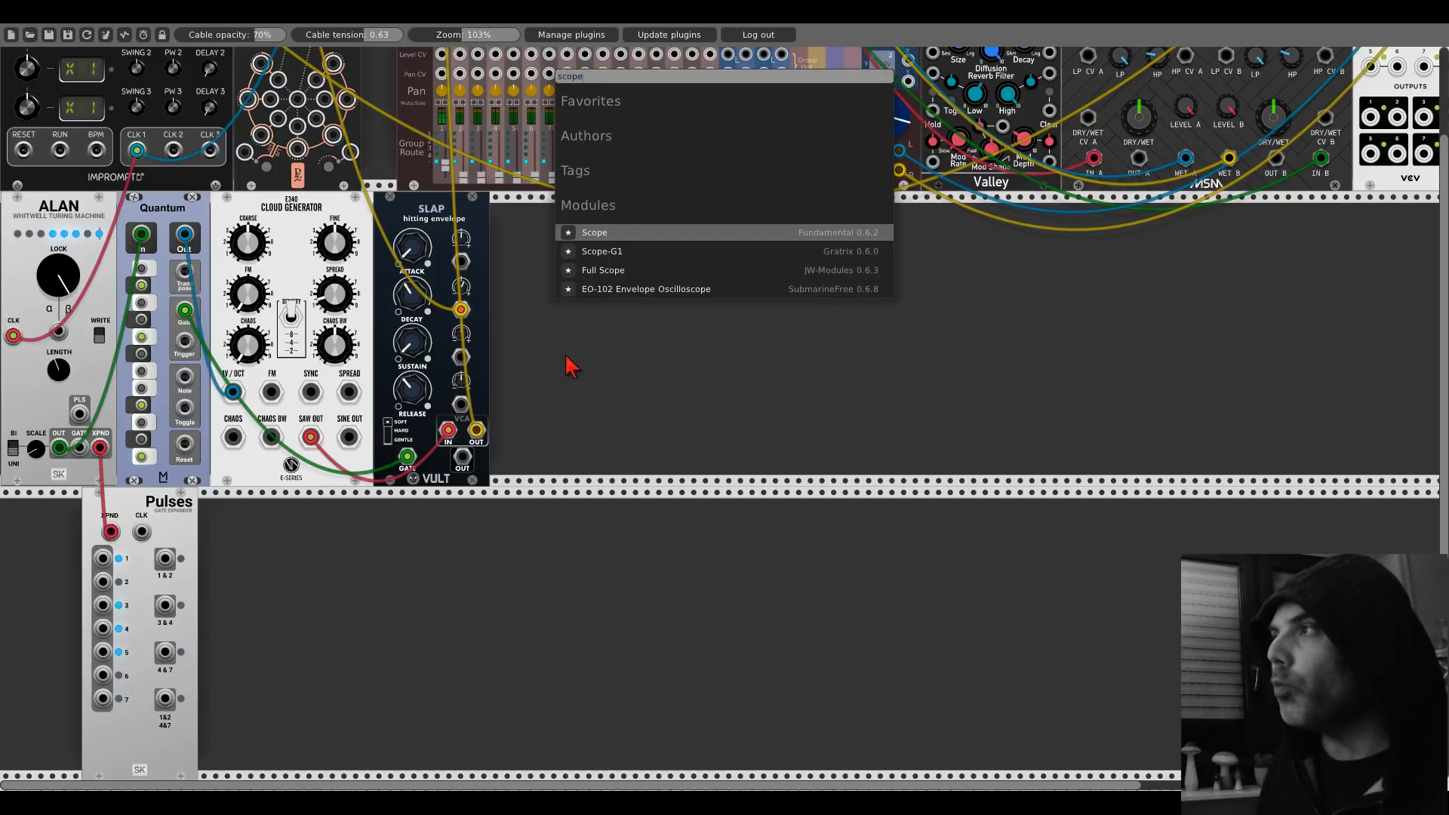
left_click(614, 234)
mouse_move(512, 449)
left_mouse_down()
mouse_move(249, 471)
mouse_move(100, 447)
left_mouse_up()
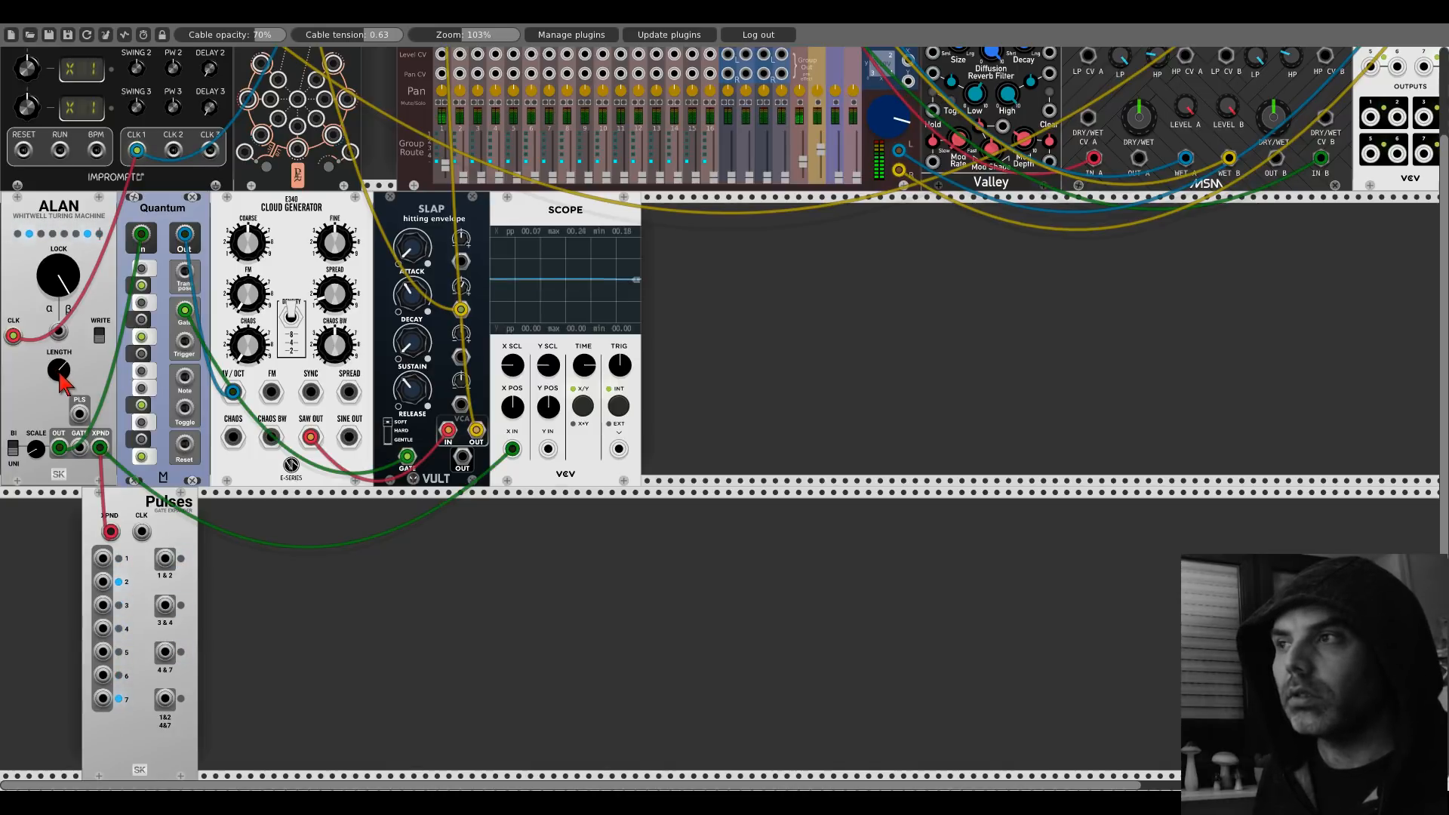
left_click_drag(584, 369, 584, 490)
left_click_drag(578, 359, 579, 353)
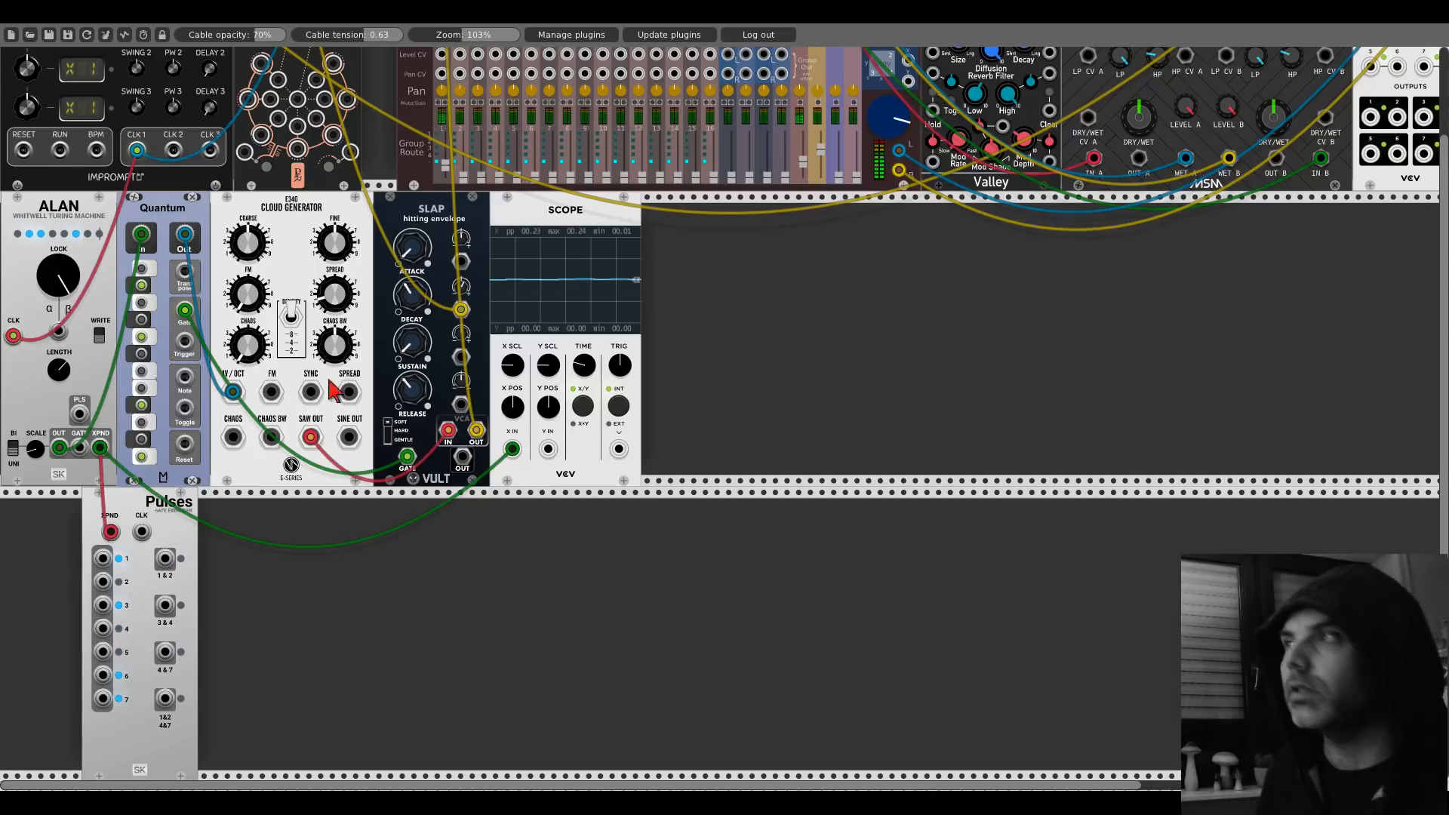
Step: Park the disconnected scope at the far end of its row and save the patch
right_click(509, 446)
left_click_drag(513, 241, 1249, 226)
left_click(50, 37)
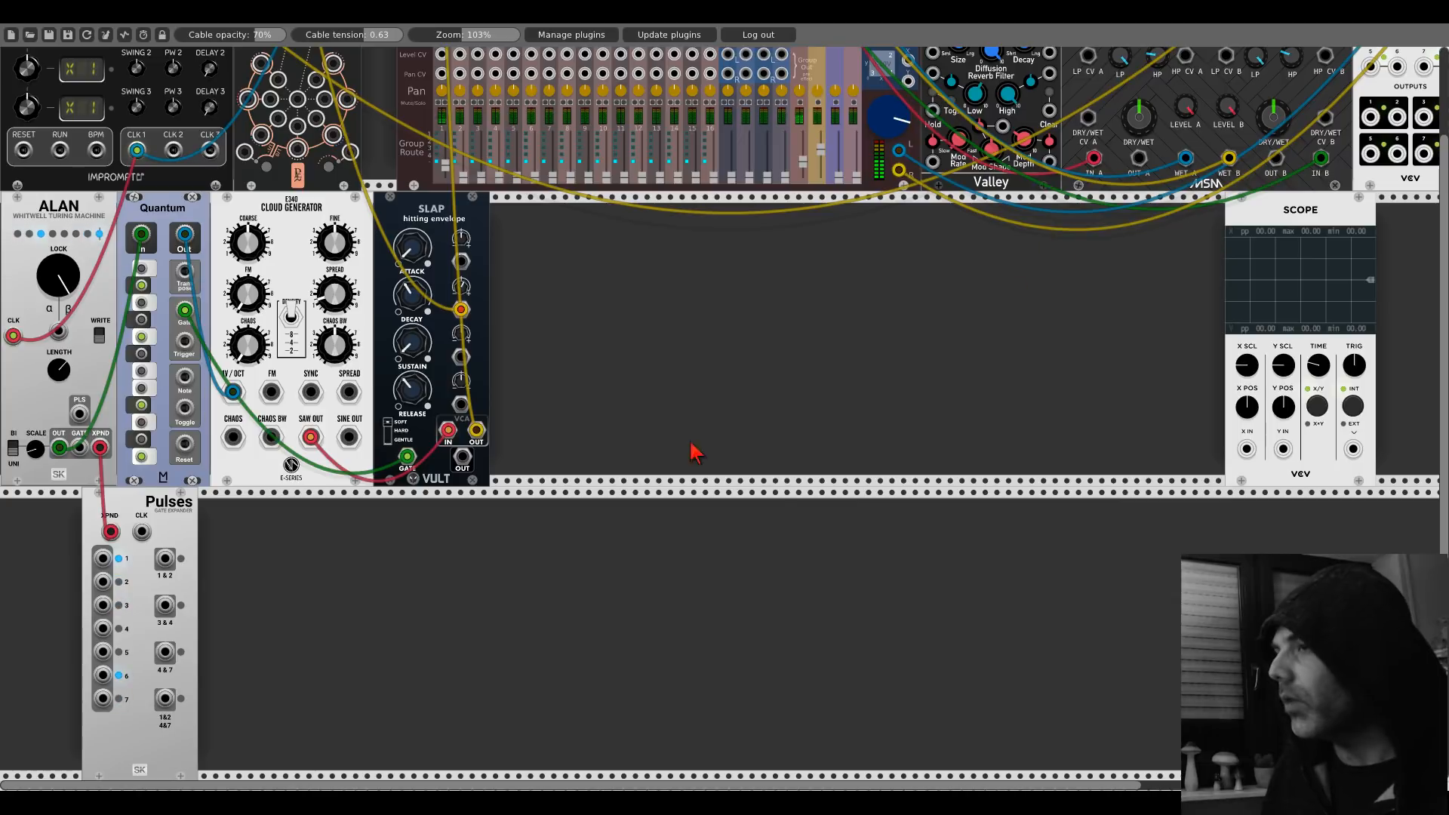
Step: Place the scope beside Pulses and examine gate outputs 1, 2, 1 & 2 and the combined 1&2 4&7 on it
scroll(420, 504, "down", 1)
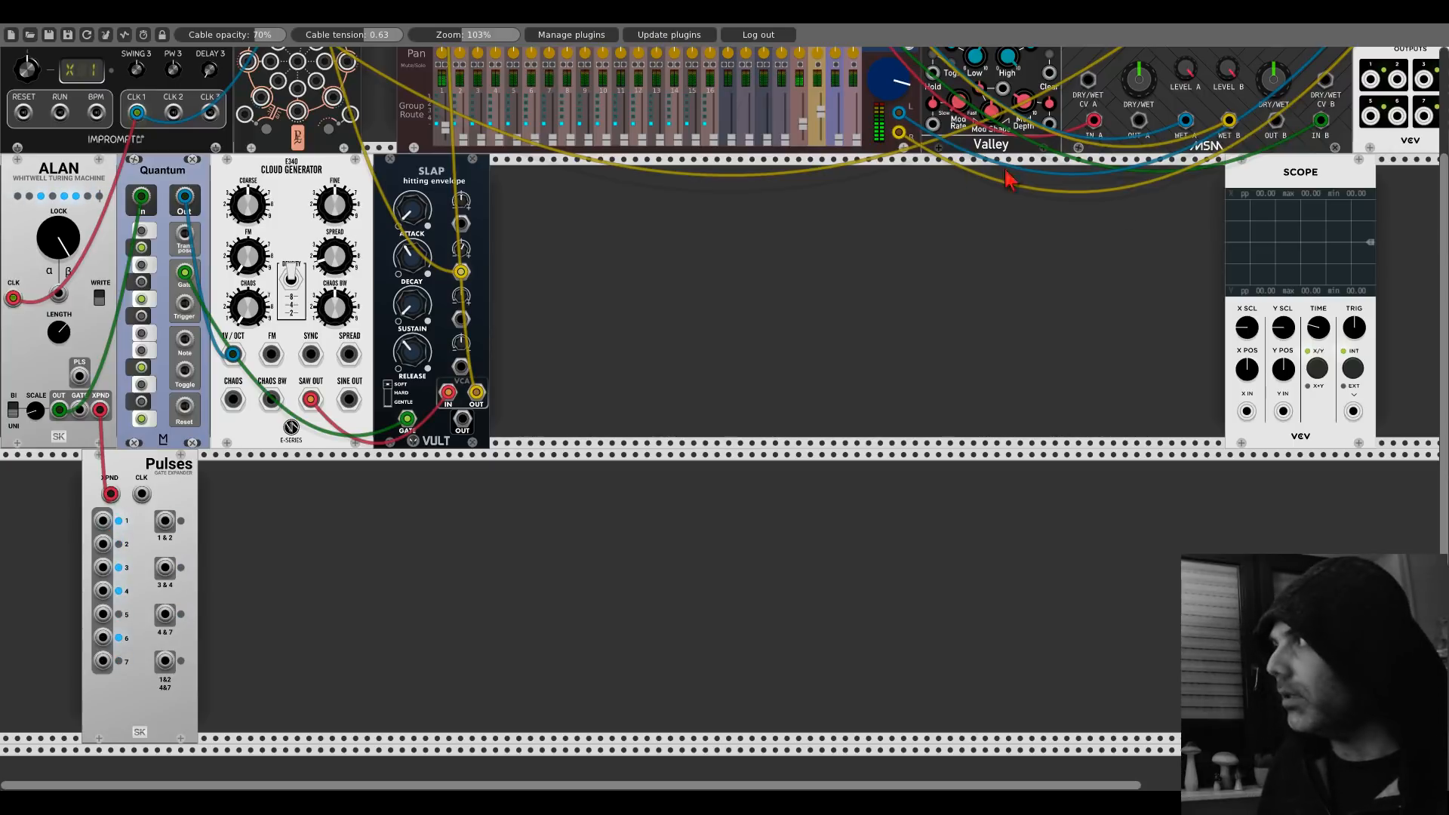
left_click_drag(1261, 183, 328, 474)
left_click_drag(313, 706, 103, 520)
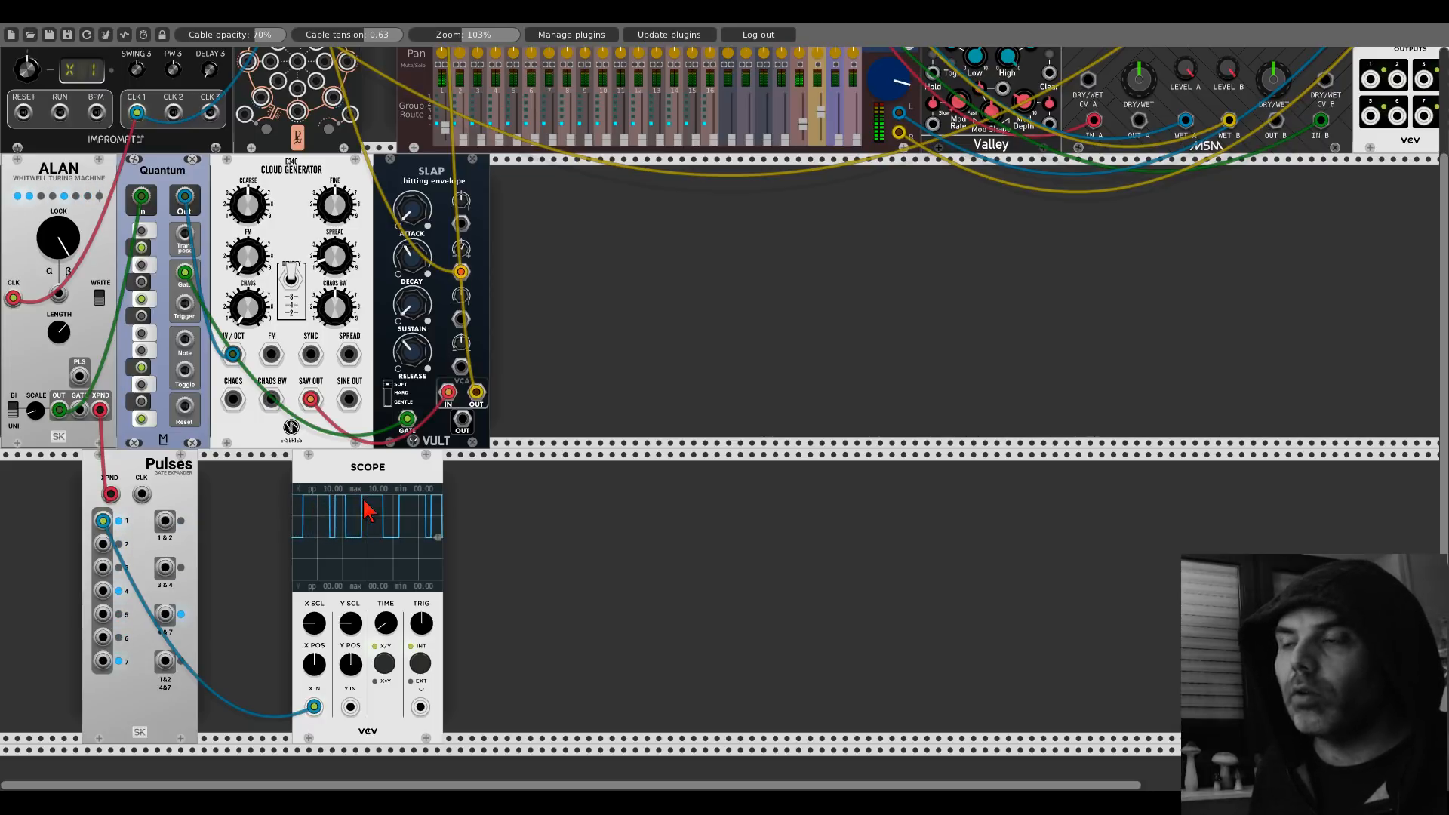
left_click_drag(117, 520, 104, 543)
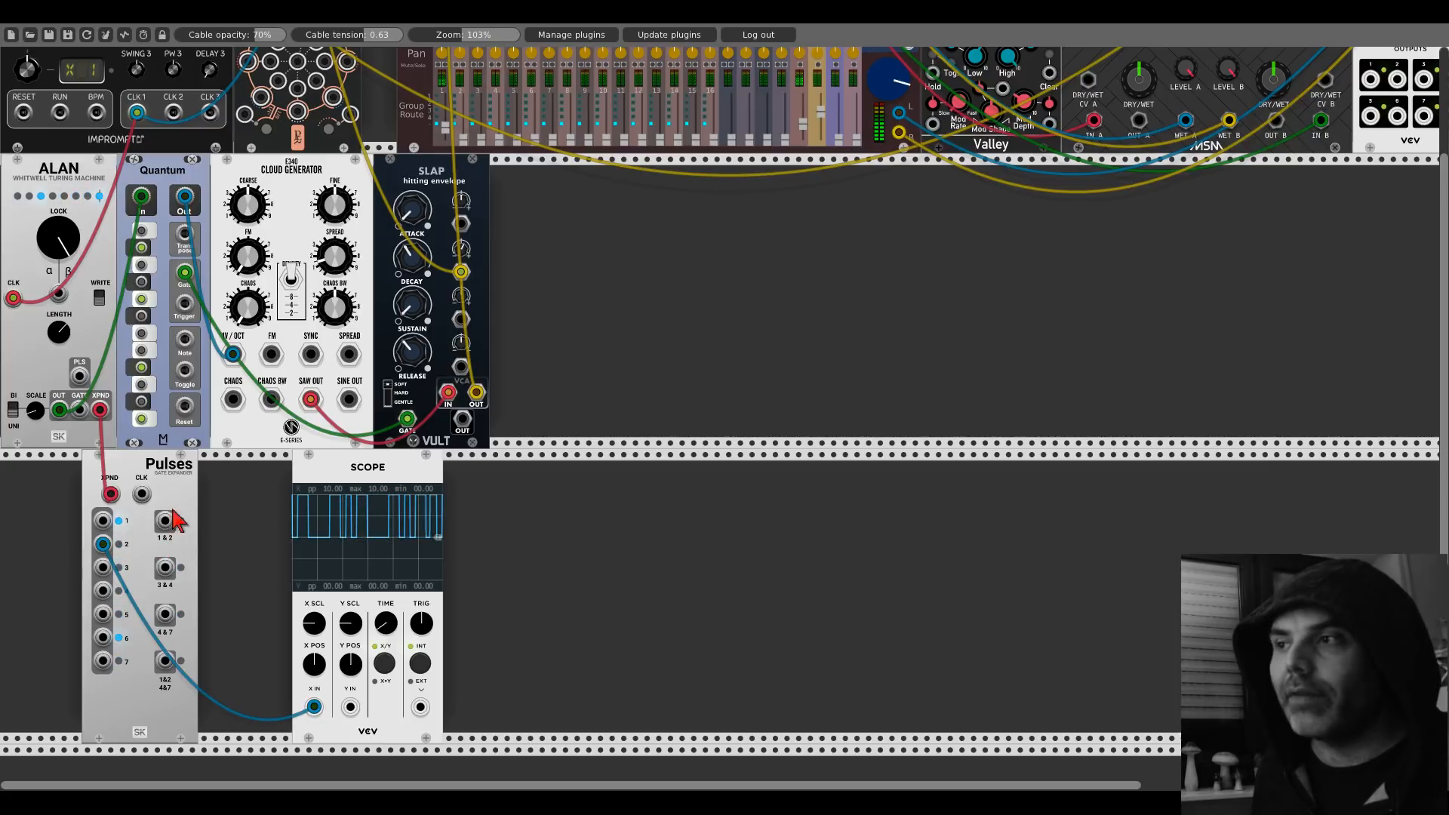
left_click_drag(100, 548, 178, 526)
left_click_drag(166, 524, 320, 707)
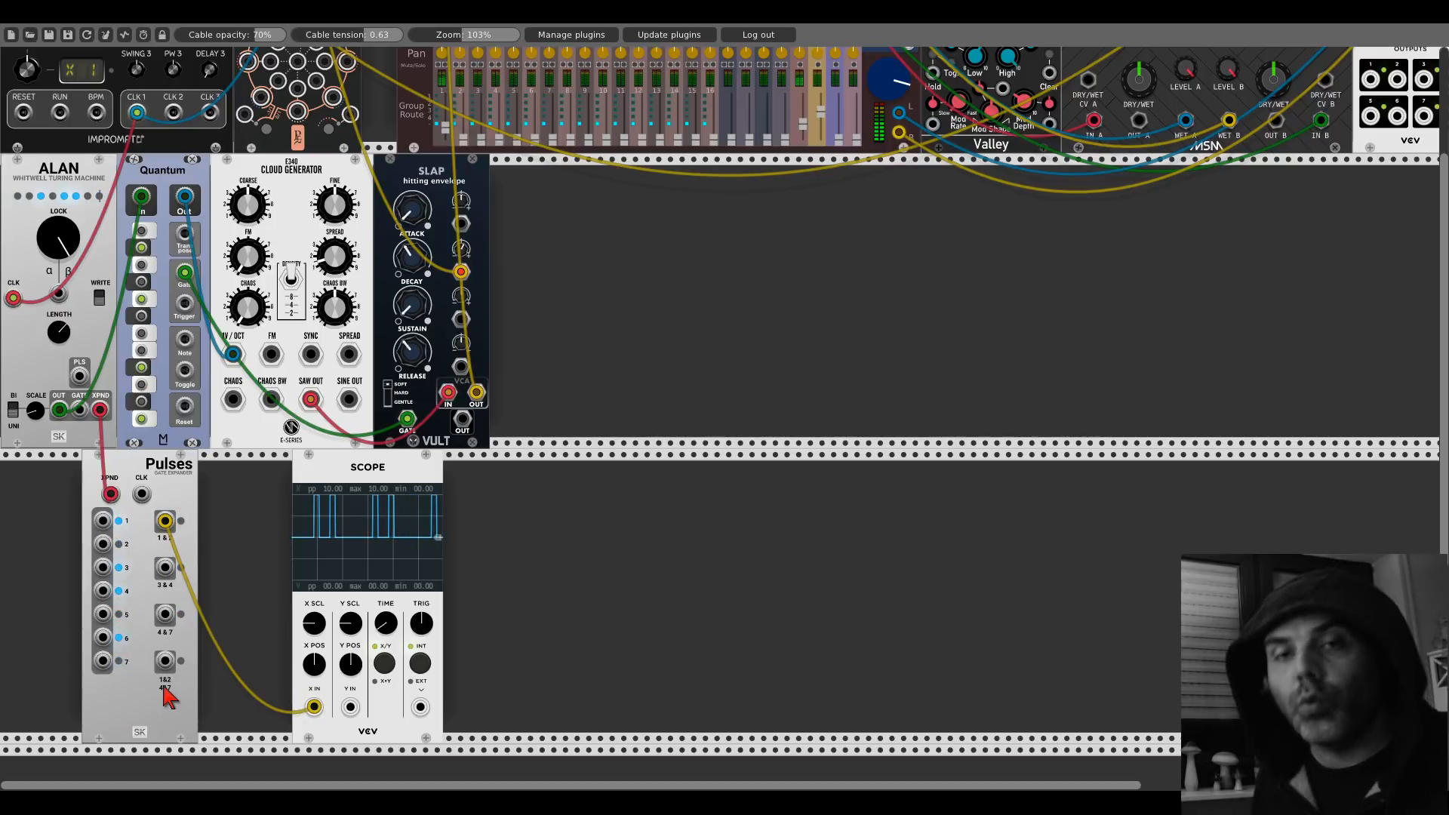
left_click_drag(165, 521, 164, 661)
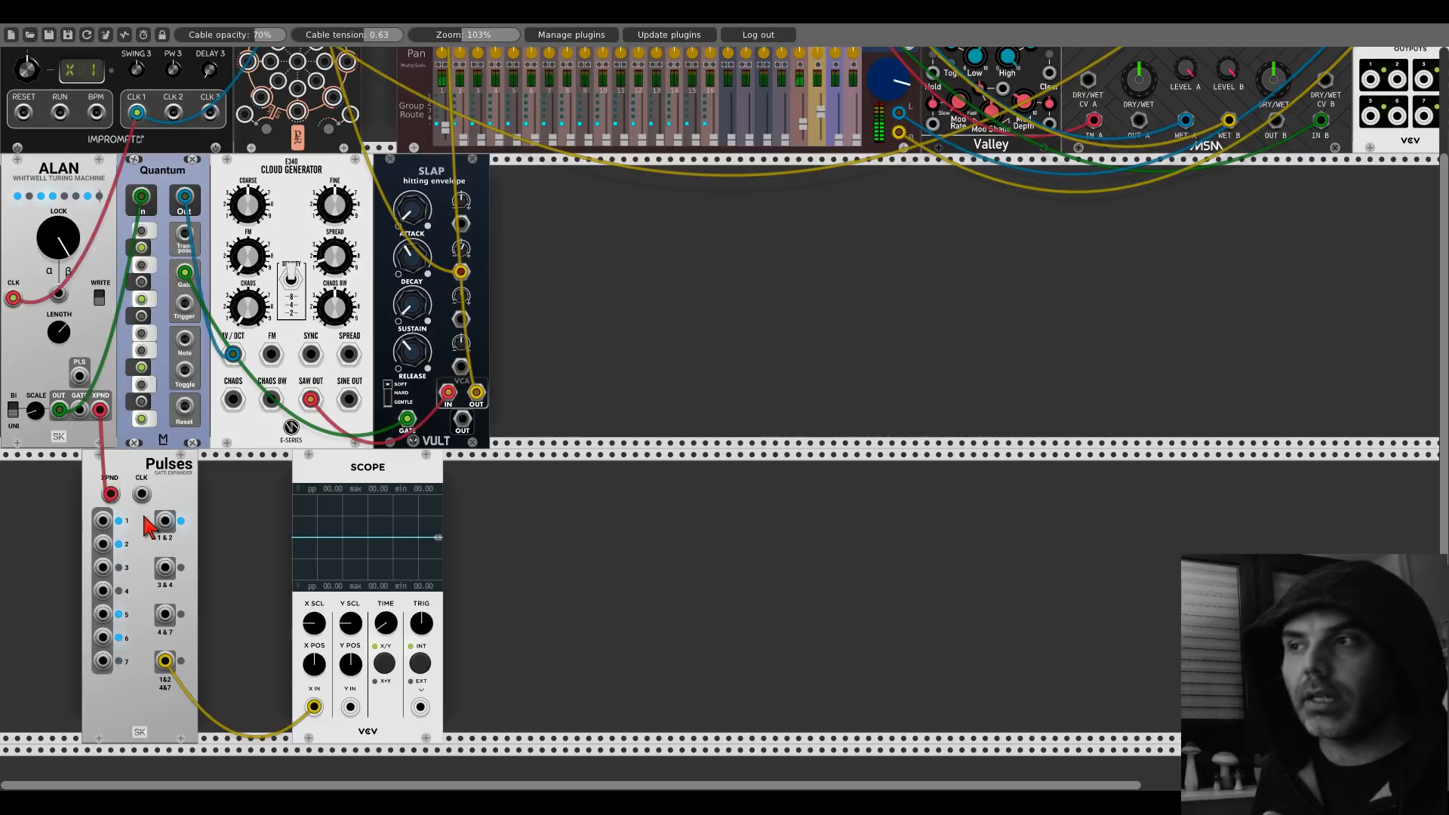
Step: Patch Clocked's CLK 1 into Pulses' CLK input and check output 1 on the scope
left_click_drag(141, 494, 137, 296)
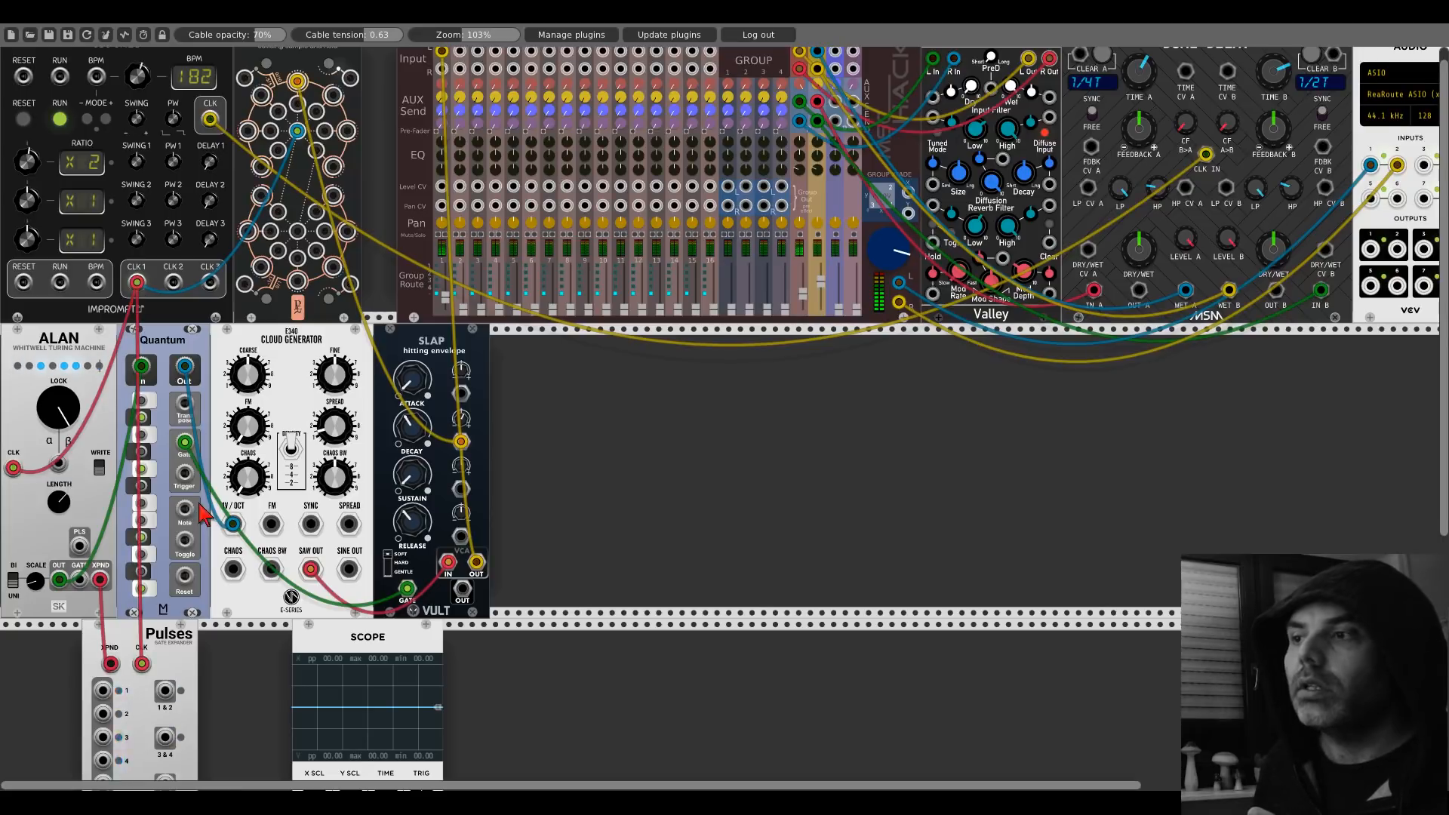
scroll(197, 520, "down", 5)
left_click_drag(161, 646, 103, 501)
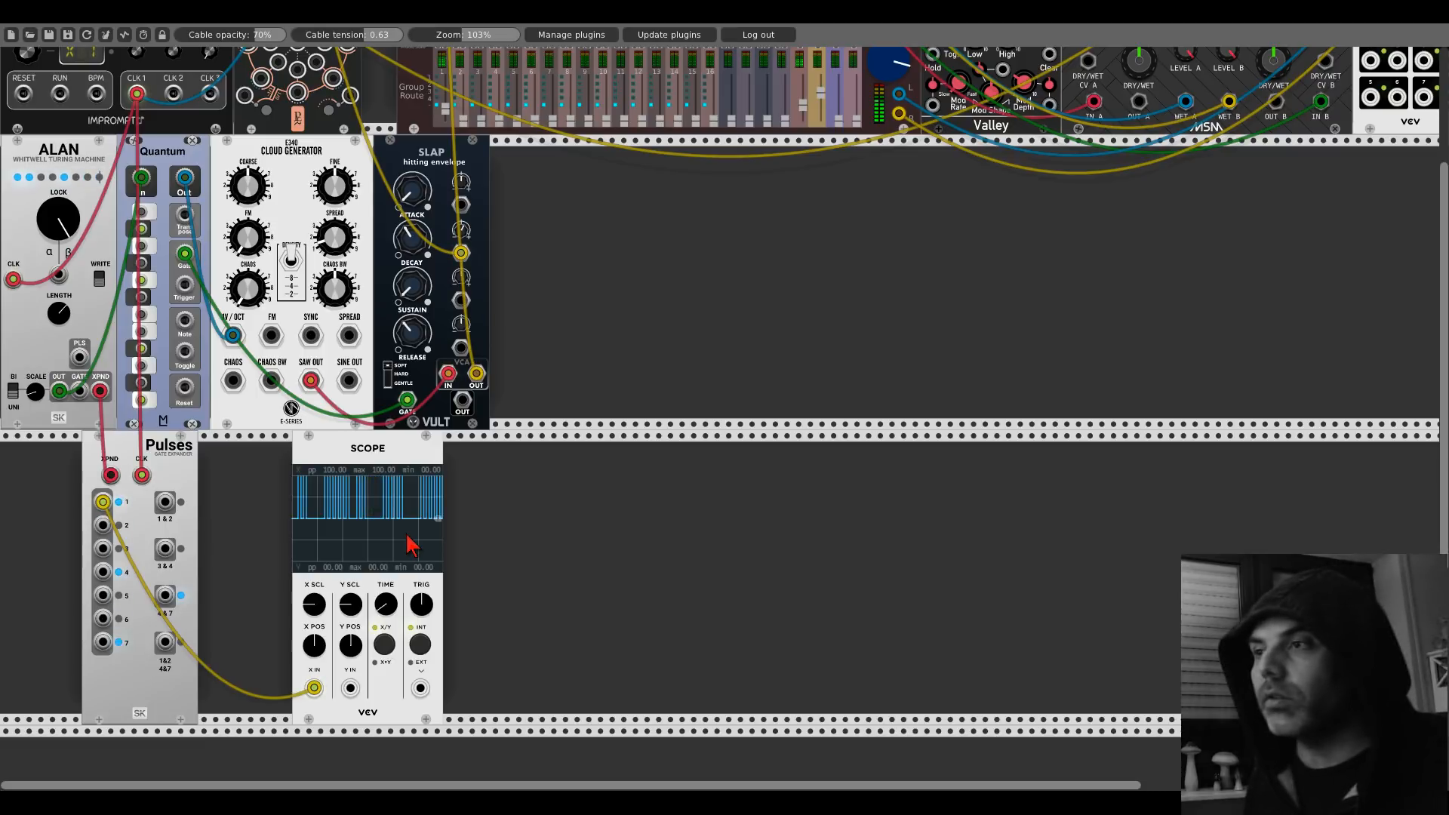
Step: Delete the disconnected scope and move Pulses to the start of its row
right_click(102, 503)
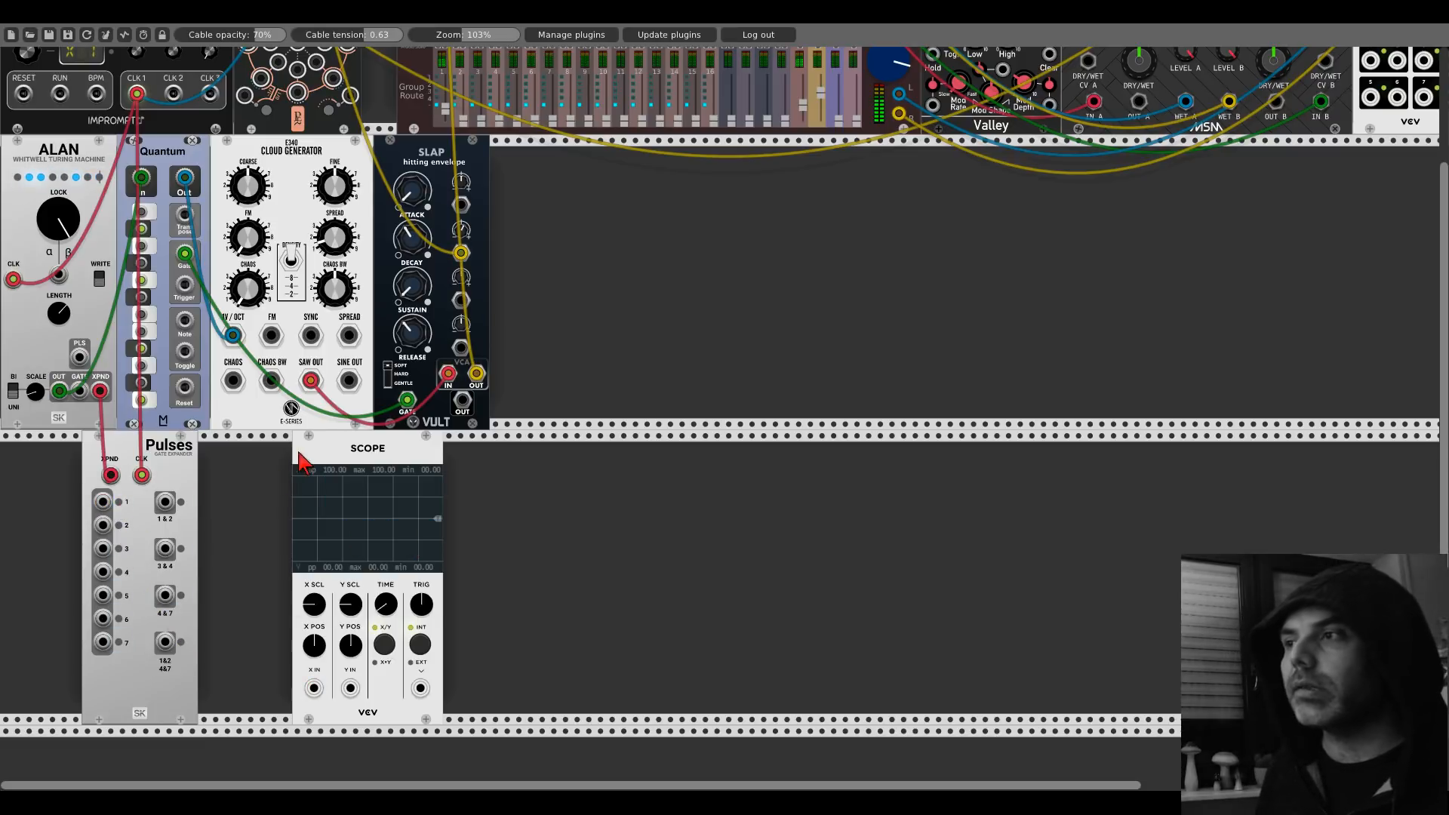
right_click(300, 461)
left_click(331, 594)
left_click_drag(181, 469, 98, 469)
Step: Add the VultModulesFree Spank: Drum Envelope and place it flush against Pulses
scroll(777, 234, "up", 3)
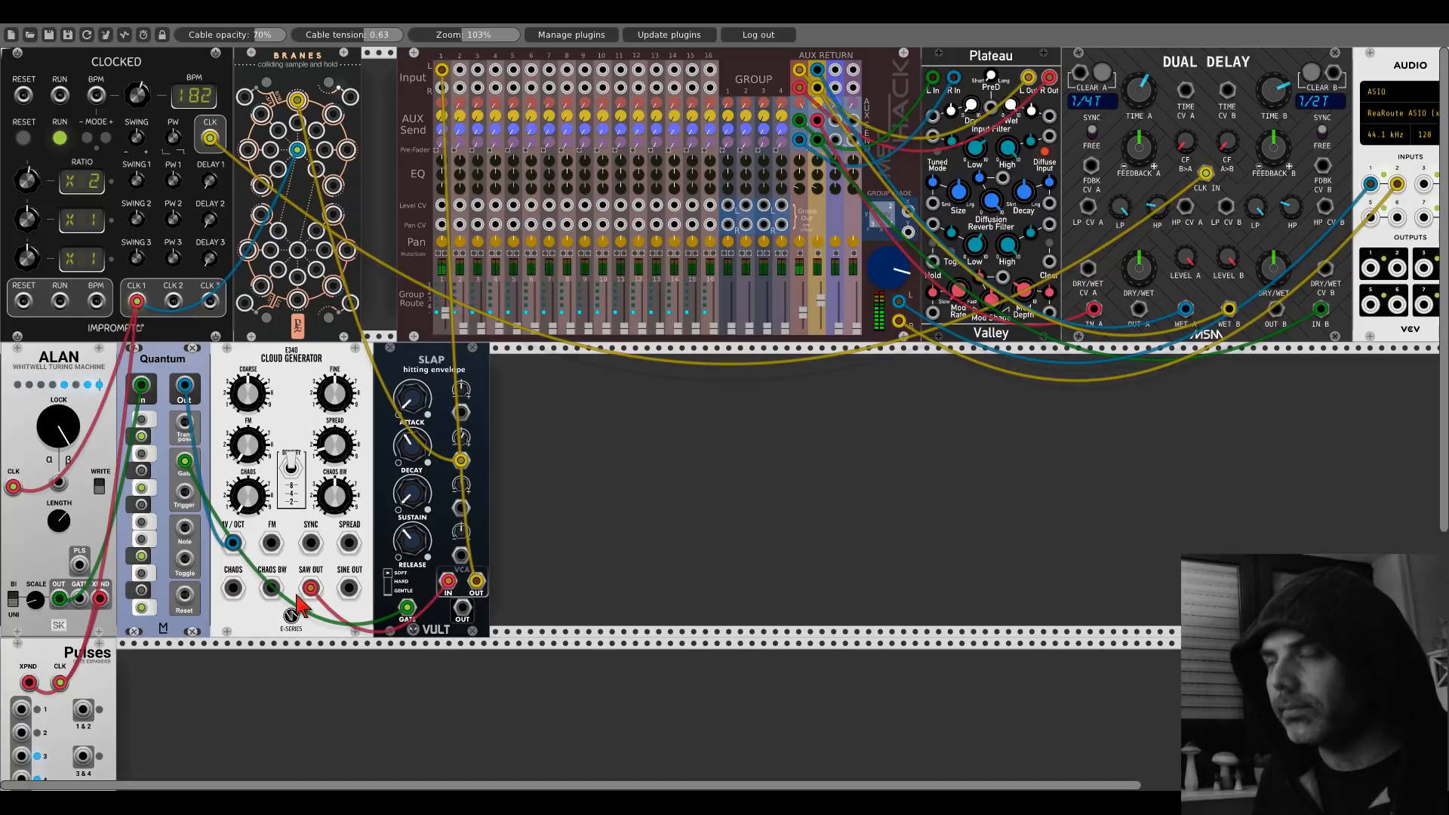
scroll(300, 604, "down", 5)
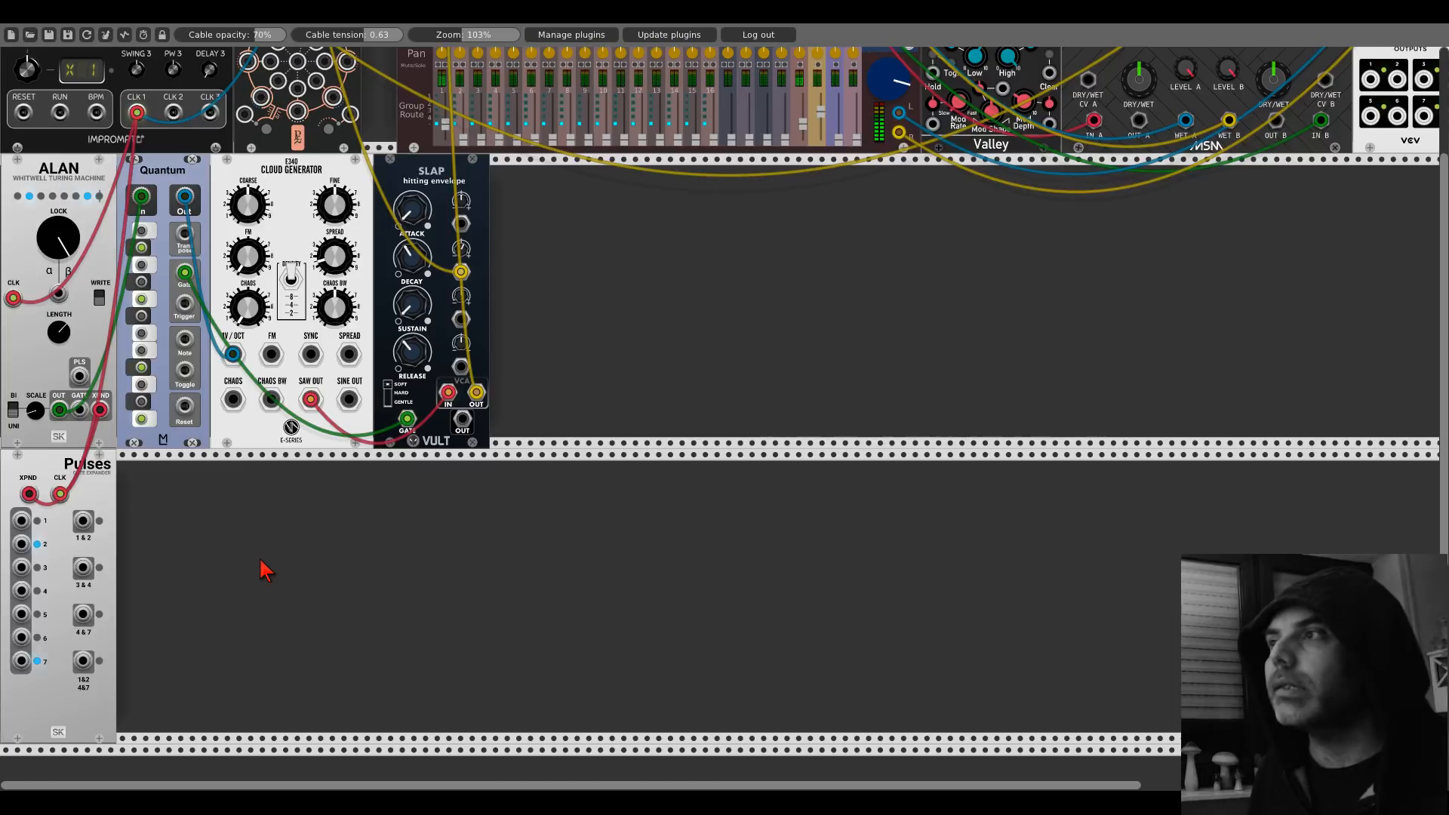
right_click(266, 571)
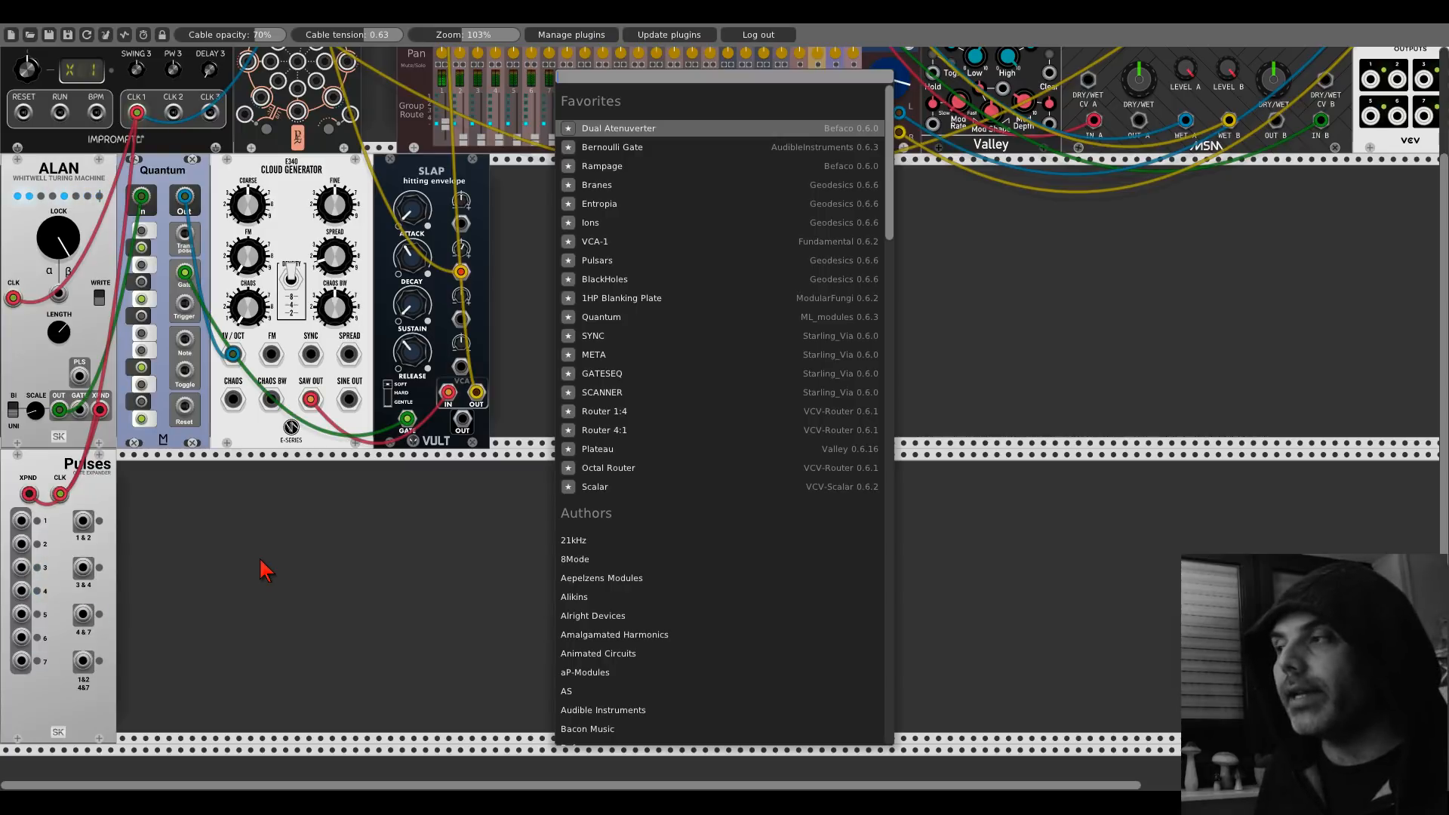
type("spank")
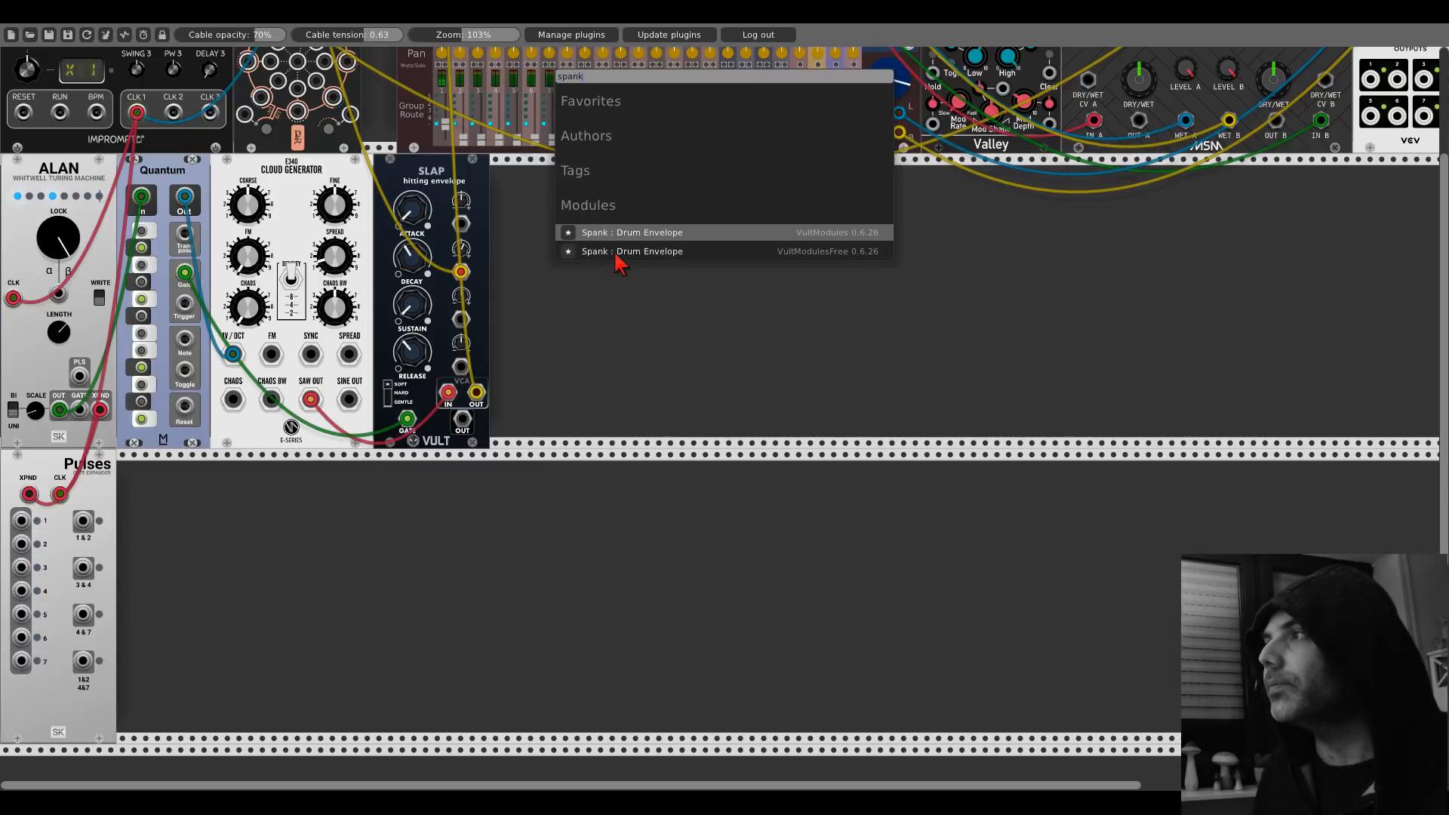
left_click(616, 253)
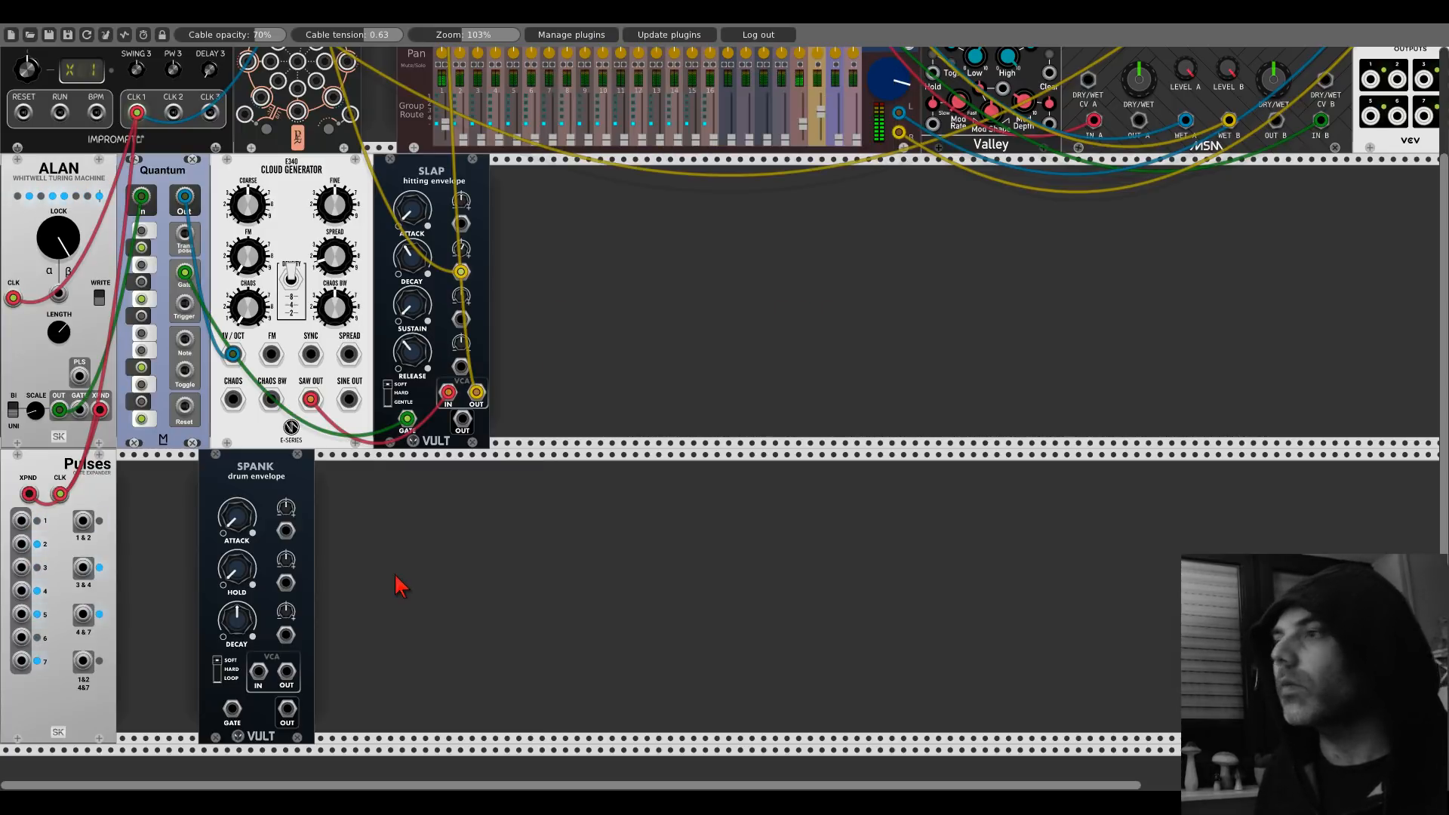
left_click_drag(272, 477, 190, 476)
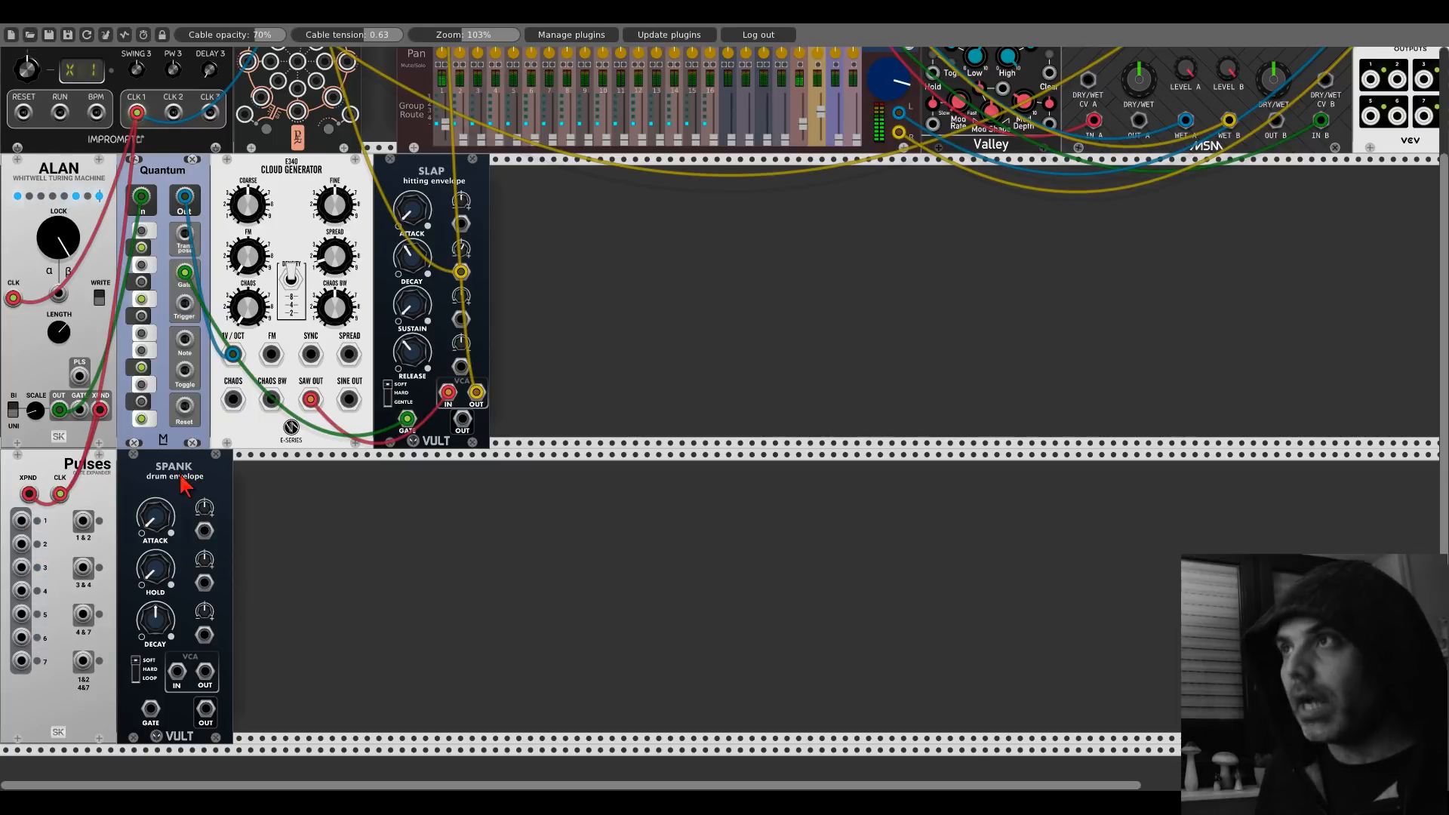
Step: Route Branes' lowest centre jack through Spank's VCA to mixer channel 2
scroll(181, 482, "up", 5)
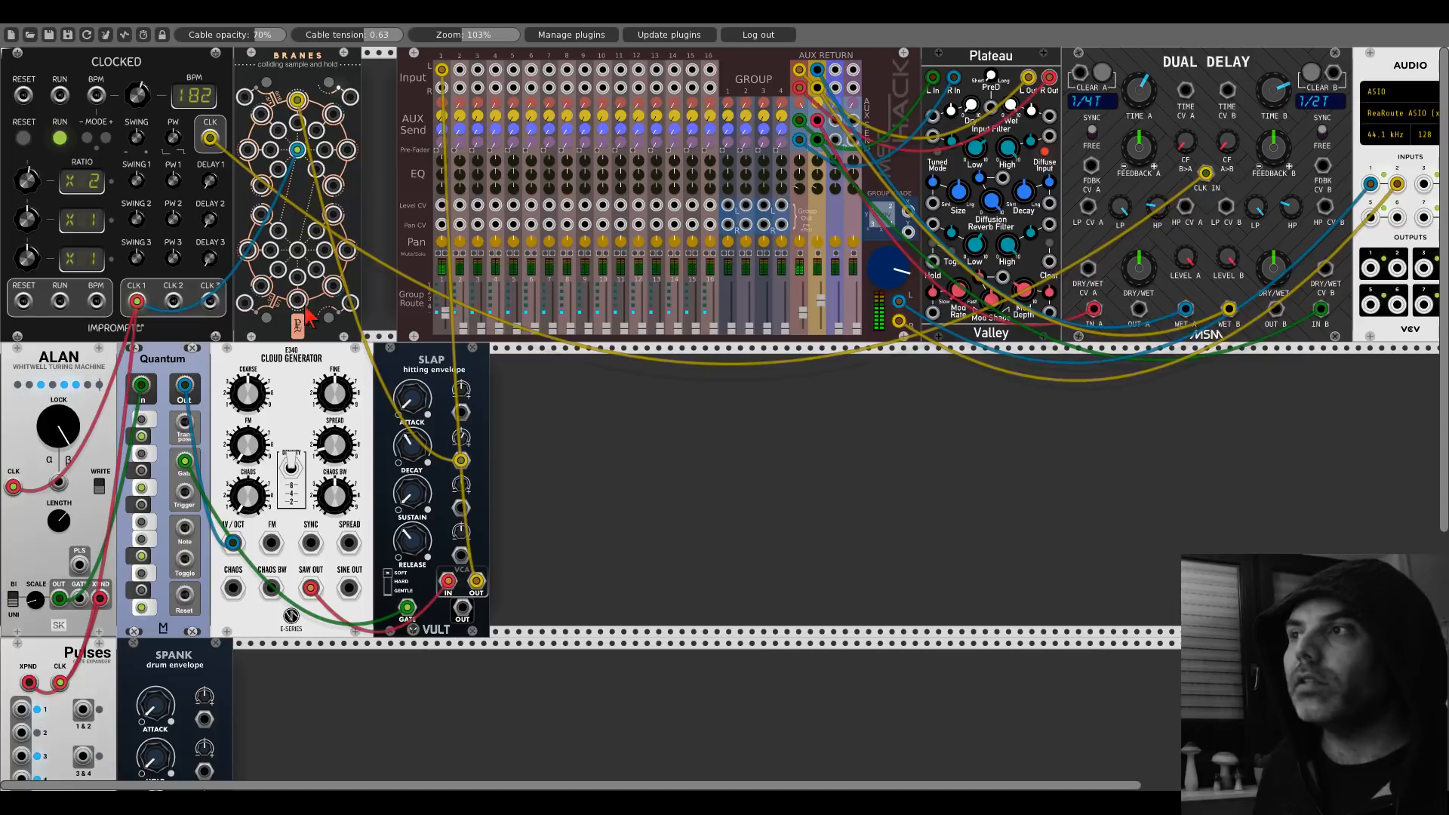
left_click_drag(457, 35, 521, 34)
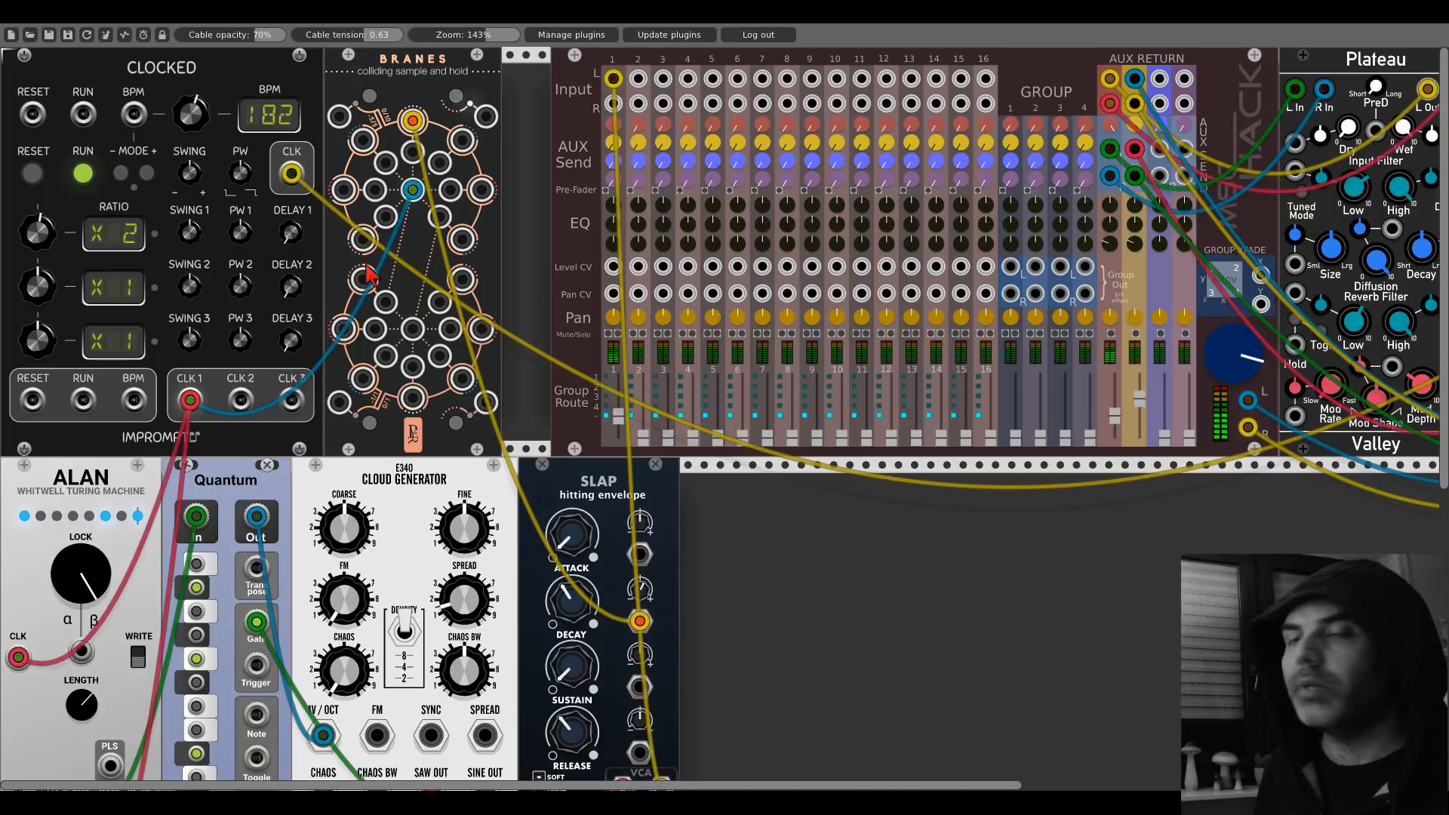
scroll(412, 393, "down", 15)
left_click_drag(411, 394, 640, 80)
scroll(412, 393, "down", 1)
scroll(615, 483, "up", 15)
scroll(512, 602, "down", 14)
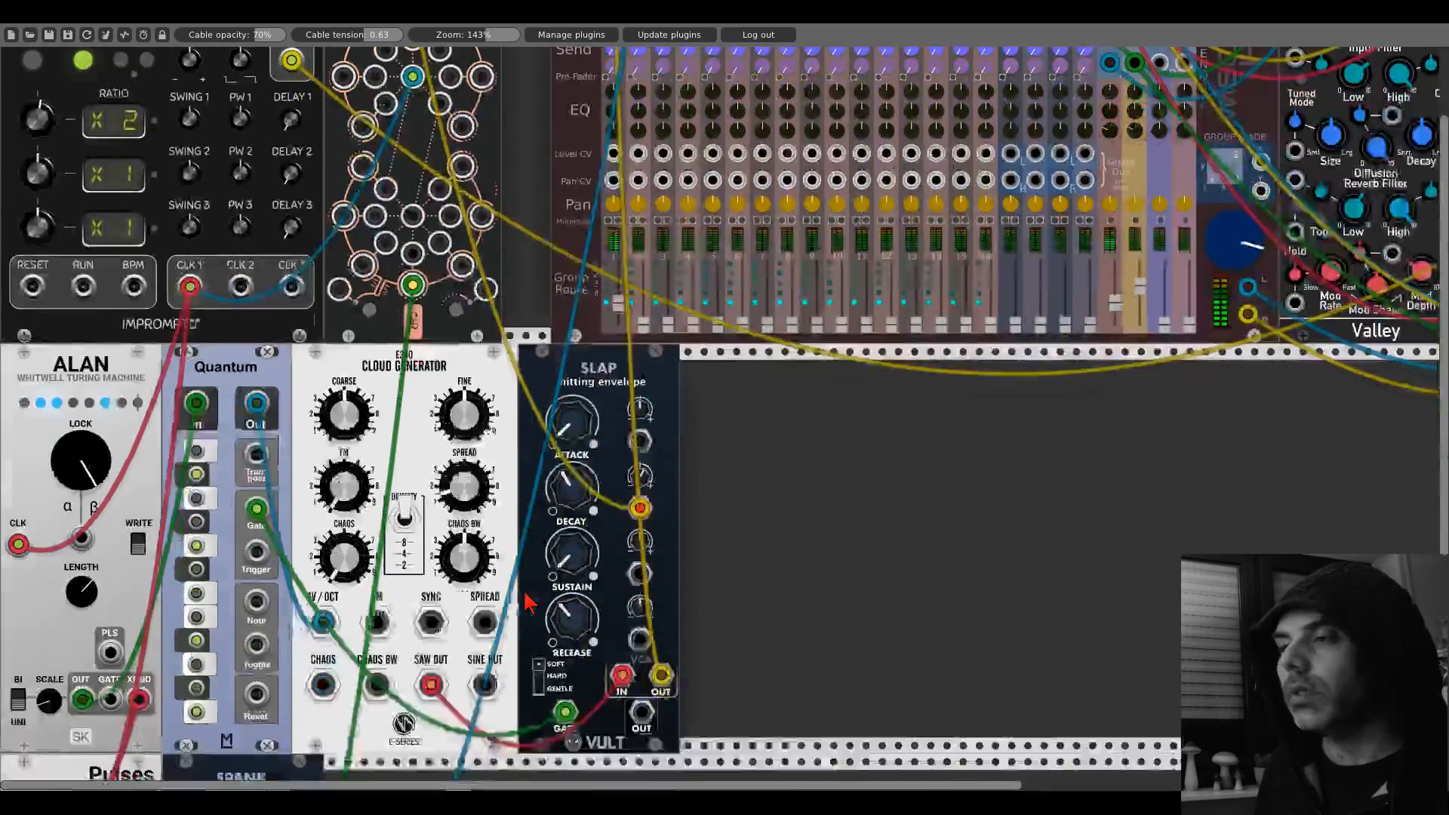
scroll(512, 602, "up", 14)
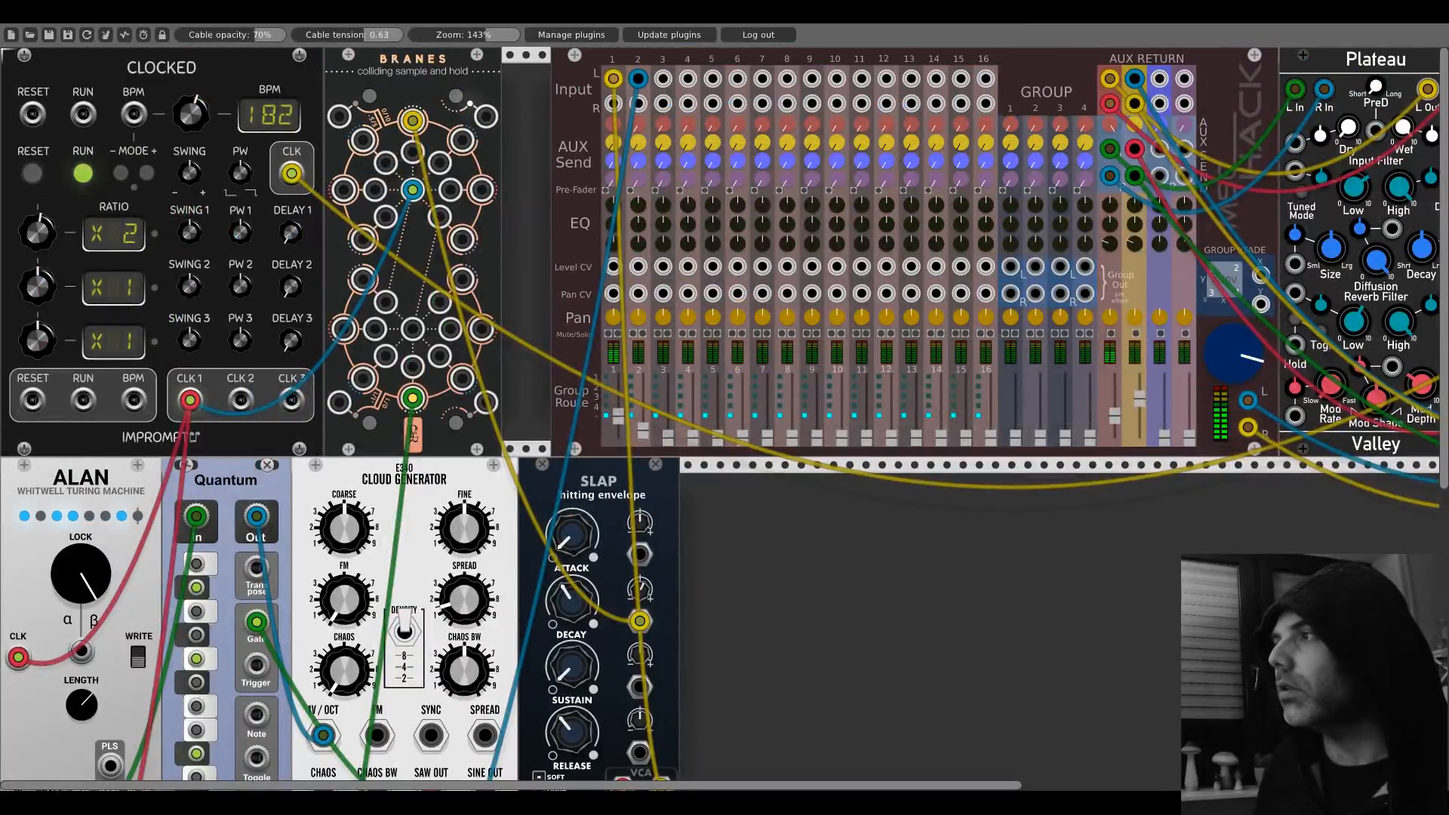
Step: Patch Pulses output 1 into Spank's GATE and give the envelope a shorter DECAY with the HARD curve
scroll(249, 487, "down", 16)
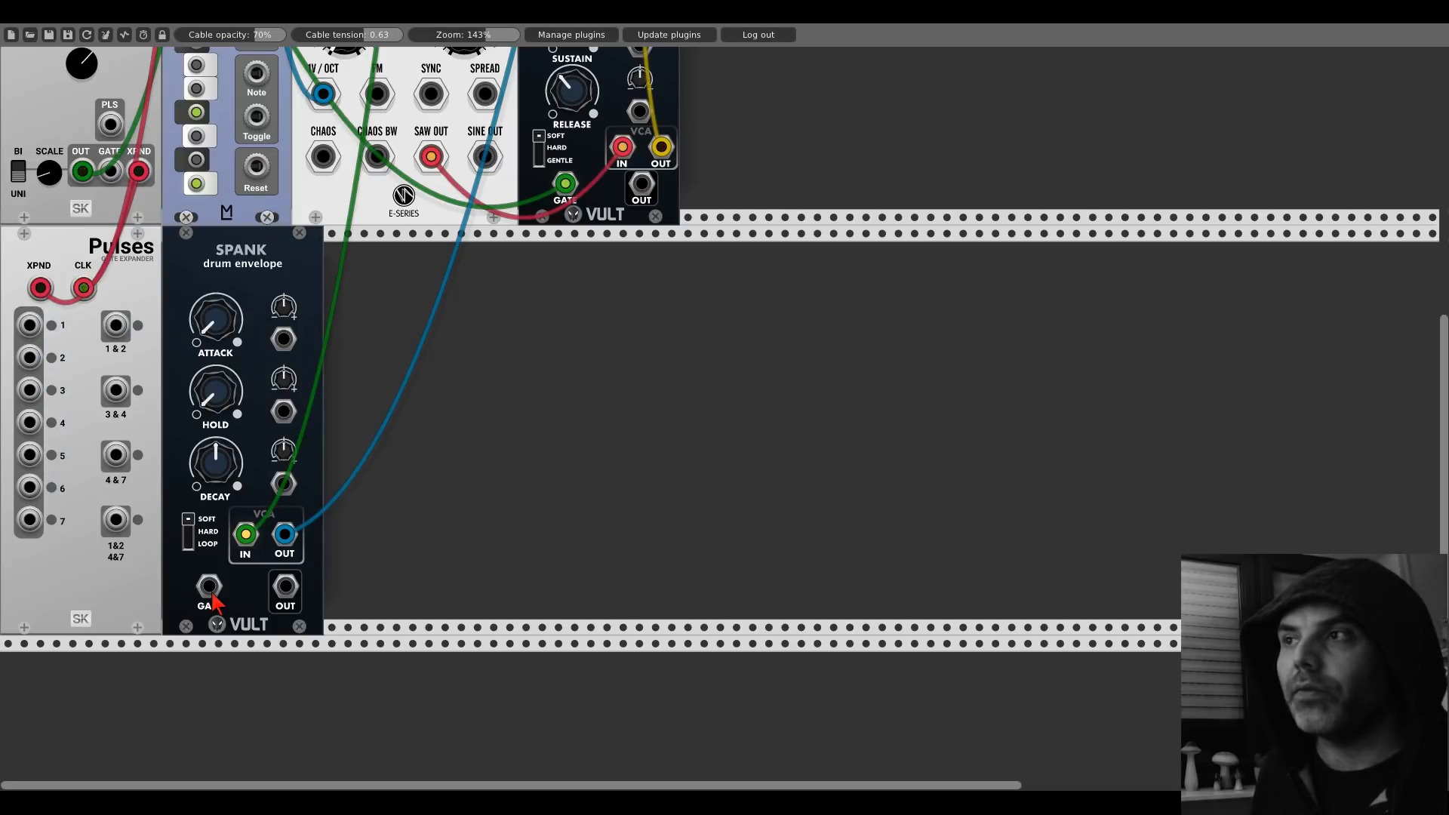
left_click_drag(213, 602, 39, 330)
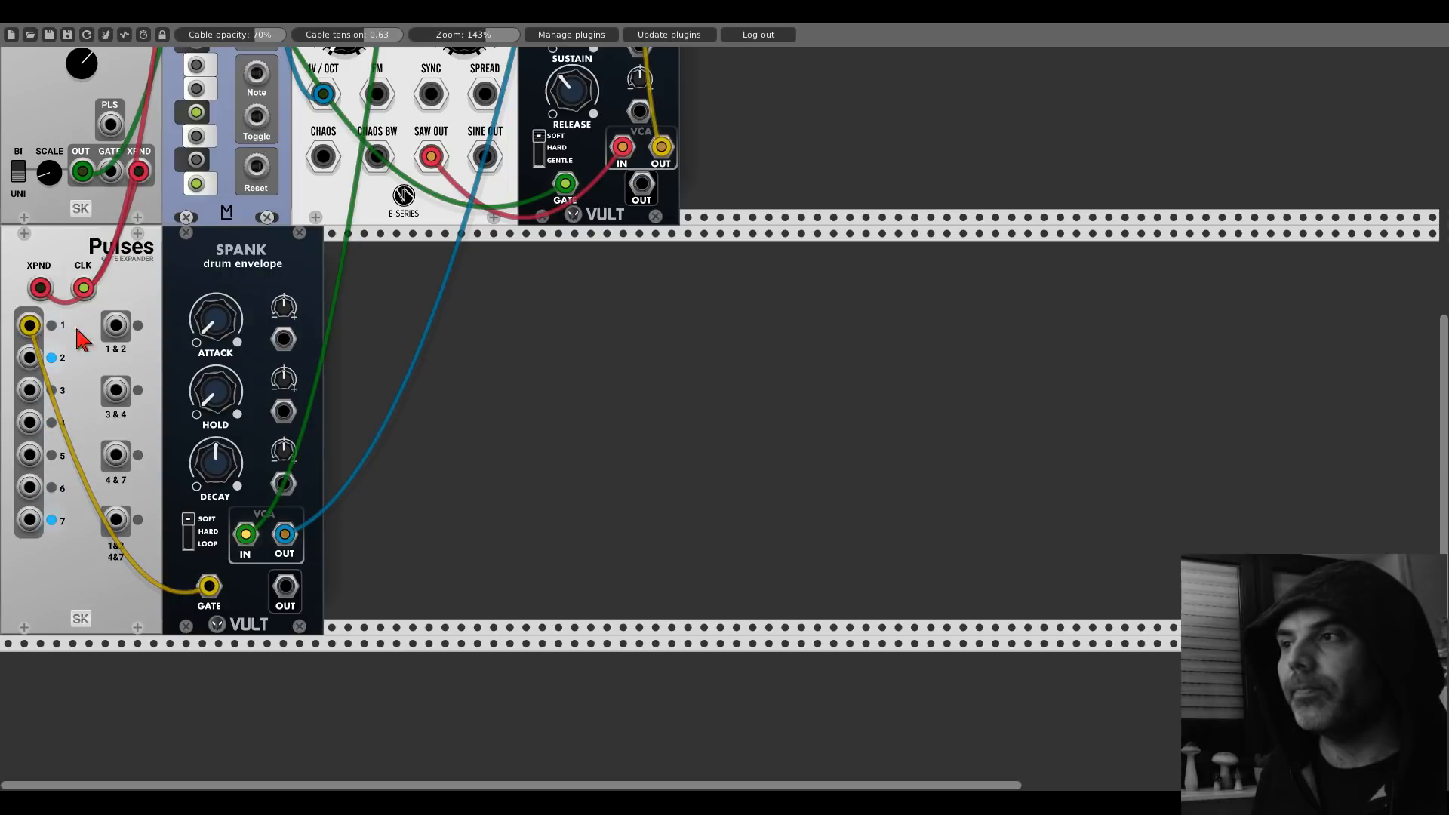
left_click_drag(215, 457, 200, 523)
left_click(198, 520)
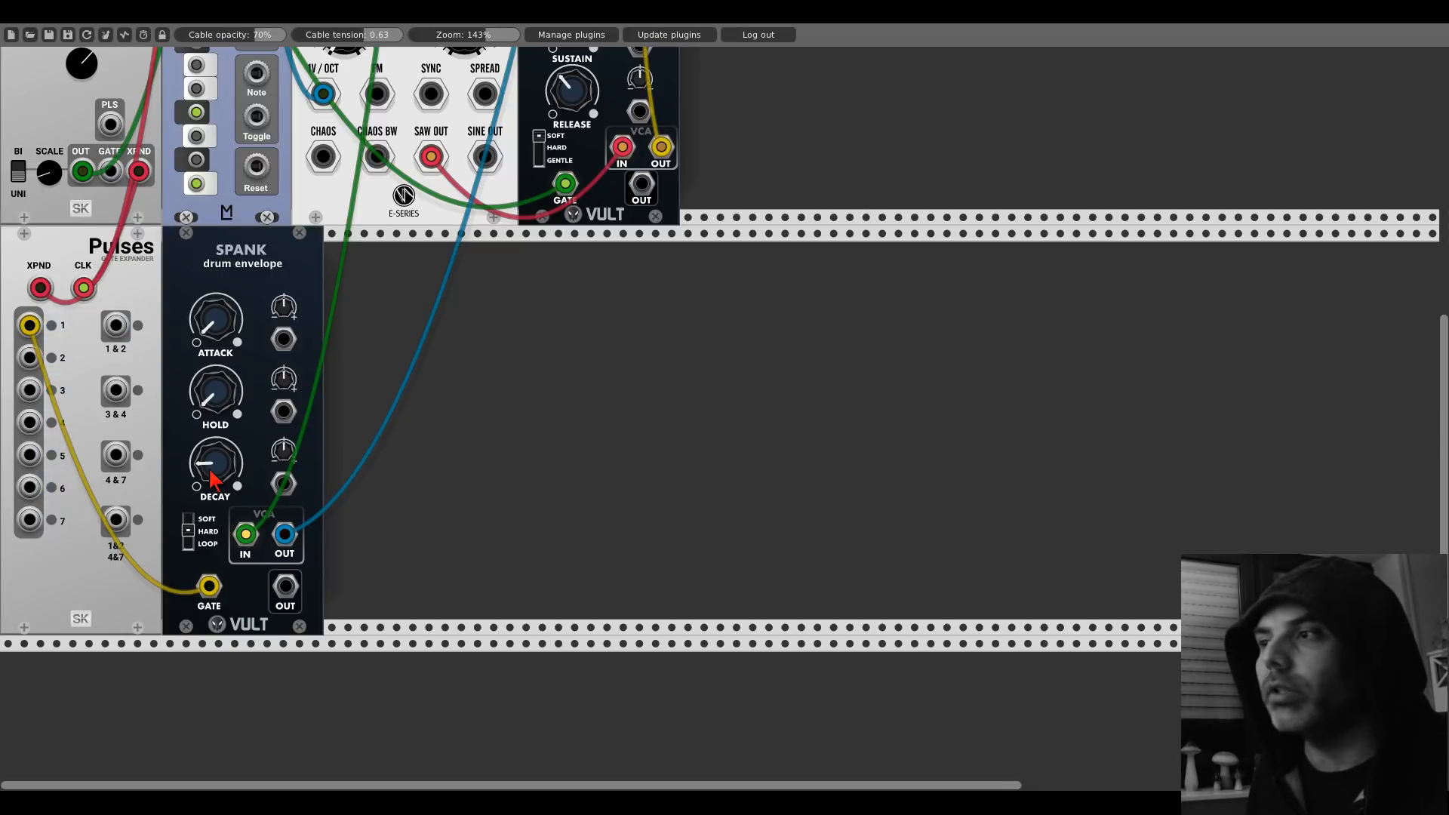
Step: Shorten Spank's DECAY slightly and check channel 2 on the mixer
left_click_drag(210, 469, 210, 479)
scroll(732, 200, "up", 10)
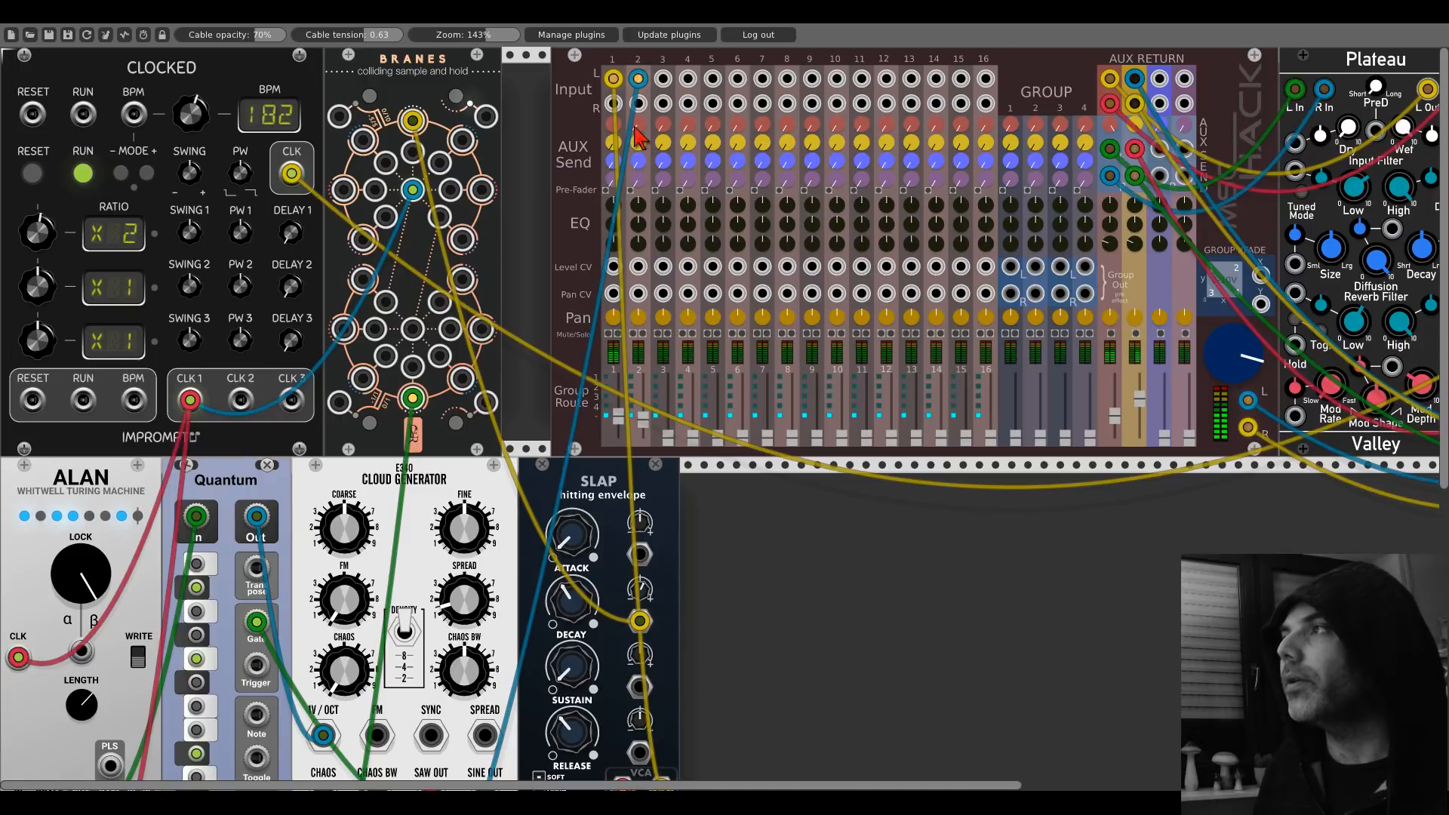
scroll(408, 682, "down", 8)
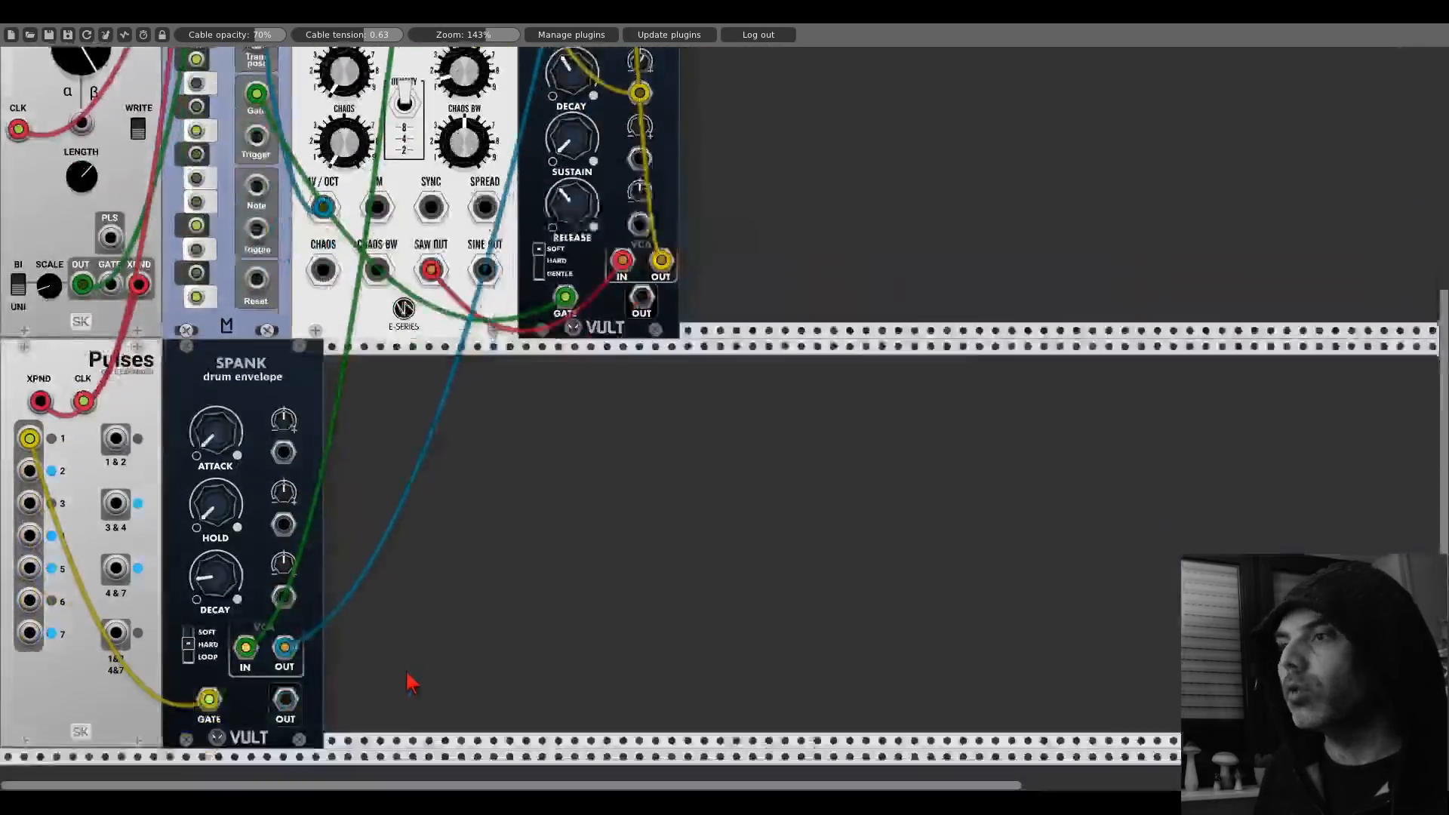
Step: Patch Branes' upper-right output jack into Spank's DECAY CV input and raise that input's modulation amount slightly
scroll(407, 683, "down", 1)
left_click_drag(284, 521, 462, 379)
scroll(278, 521, "up", 8)
scroll(430, 445, "down", 8)
scroll(331, 519, "up", 6)
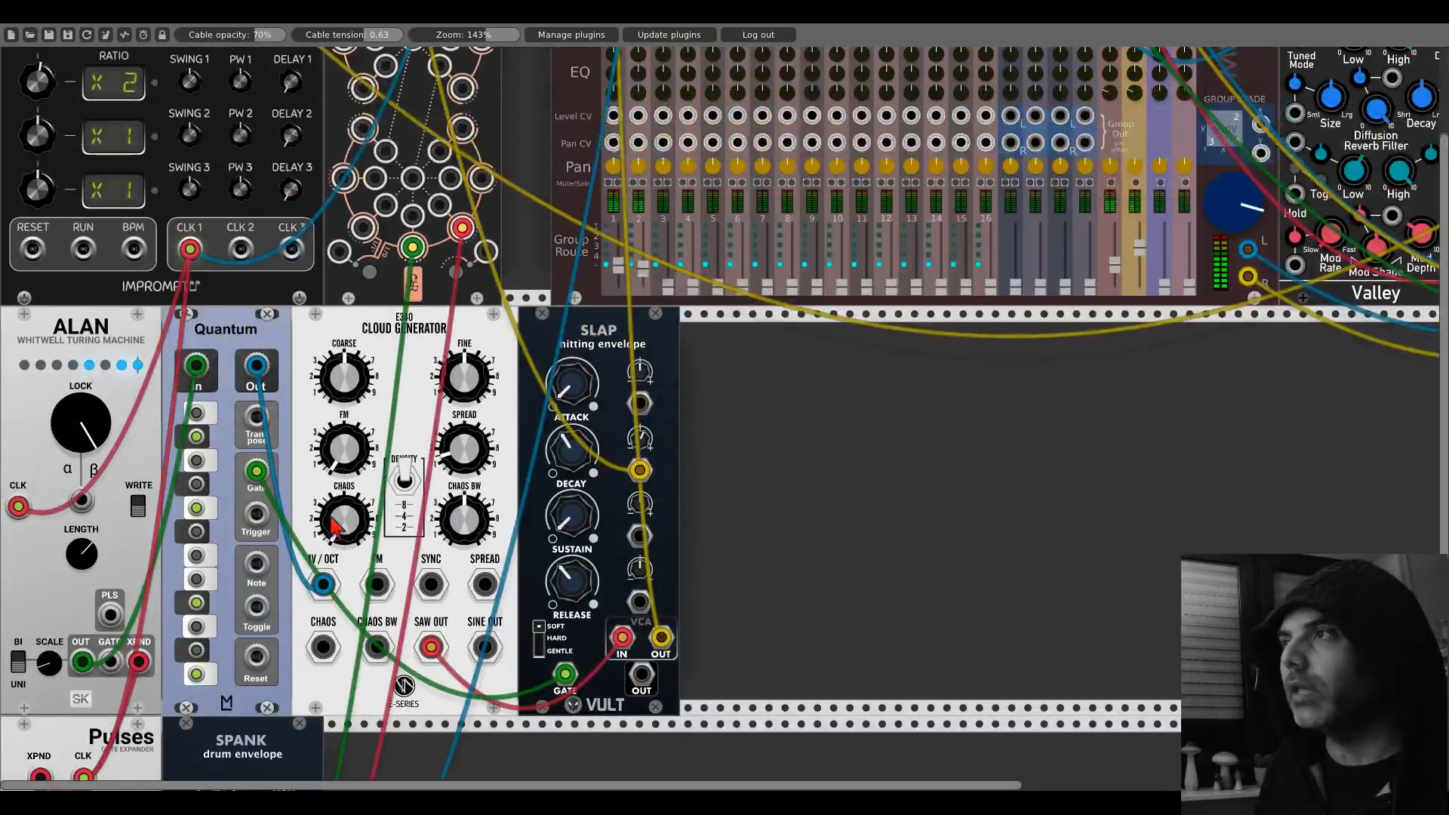
left_click_drag(460, 225, 462, 142)
scroll(458, 225, "up", 2)
scroll(294, 407, "down", 8)
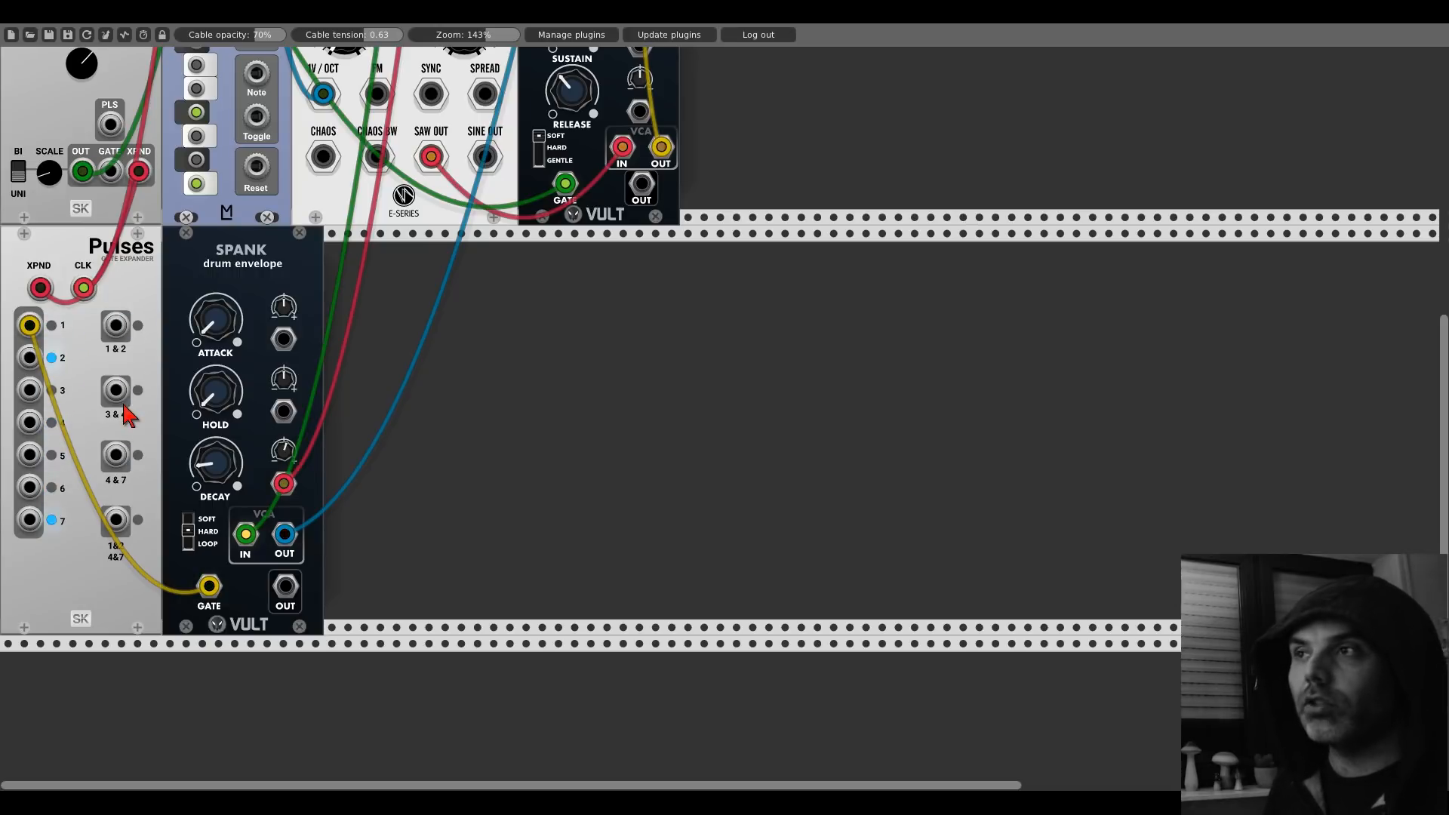
Step: Inspect the Pulses mode options of a temporary Stellare Modular Turing Machine and delete that module again
right_click(526, 437)
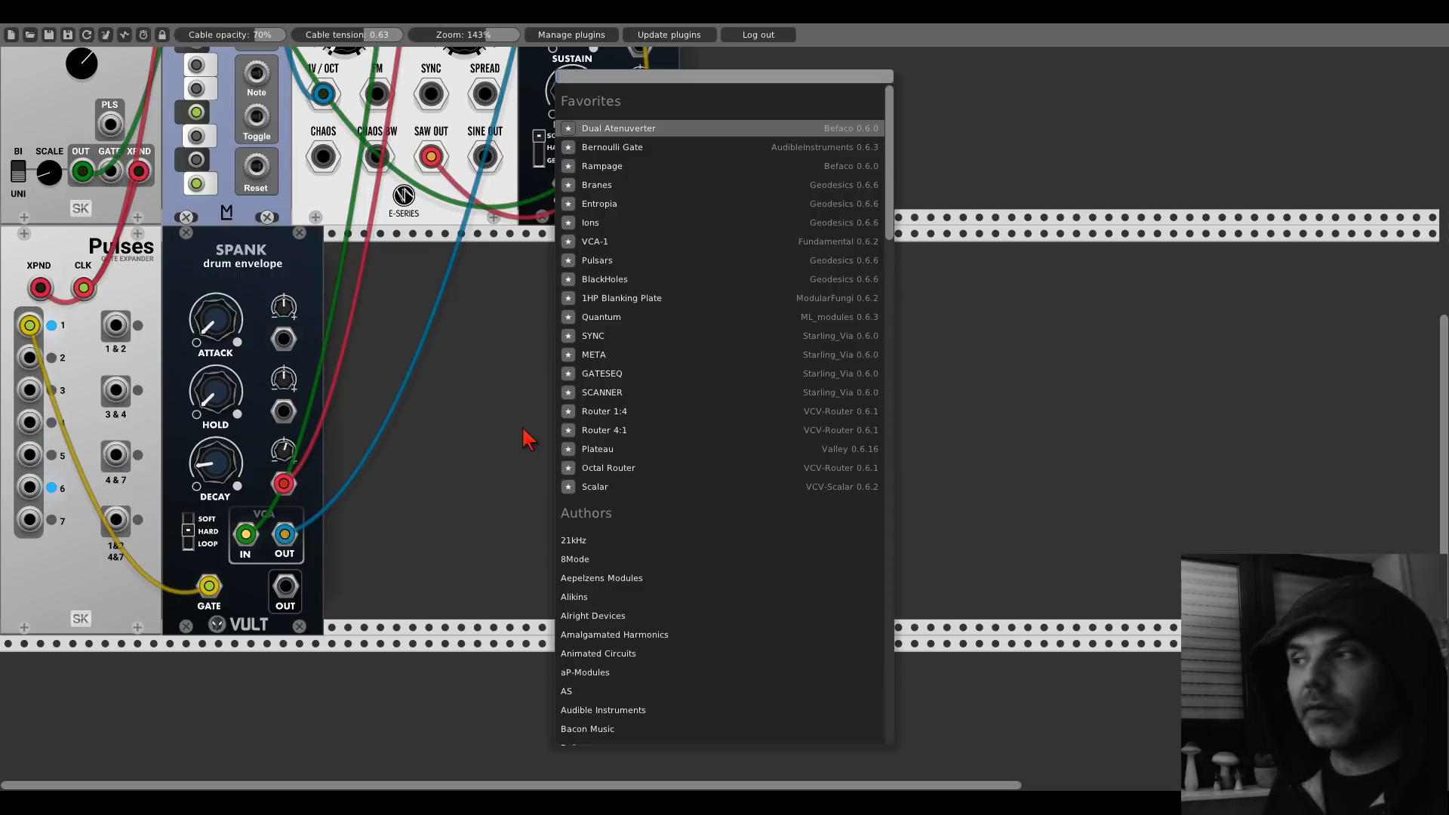
type("turi")
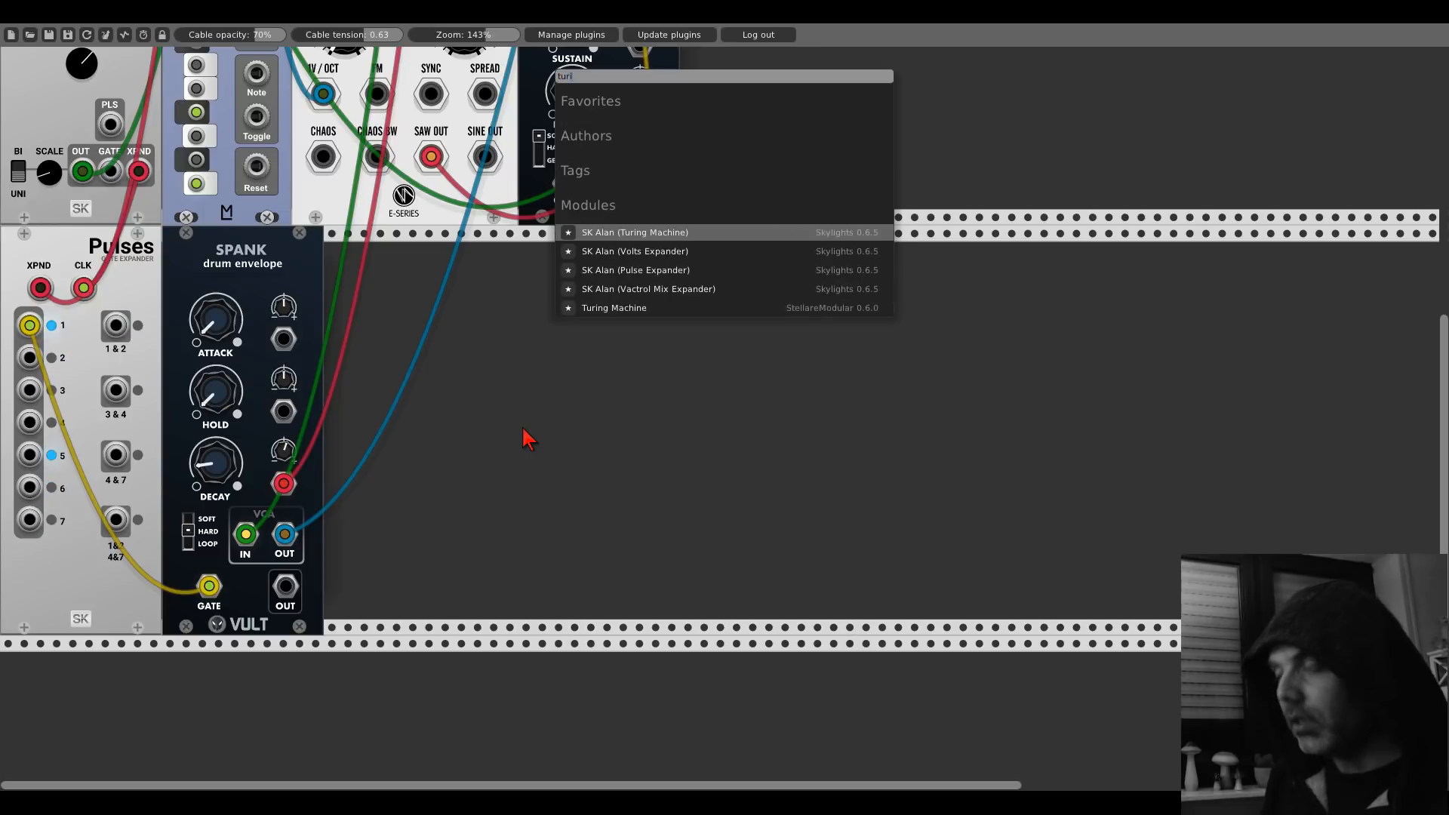
type("ng")
left_click(608, 310)
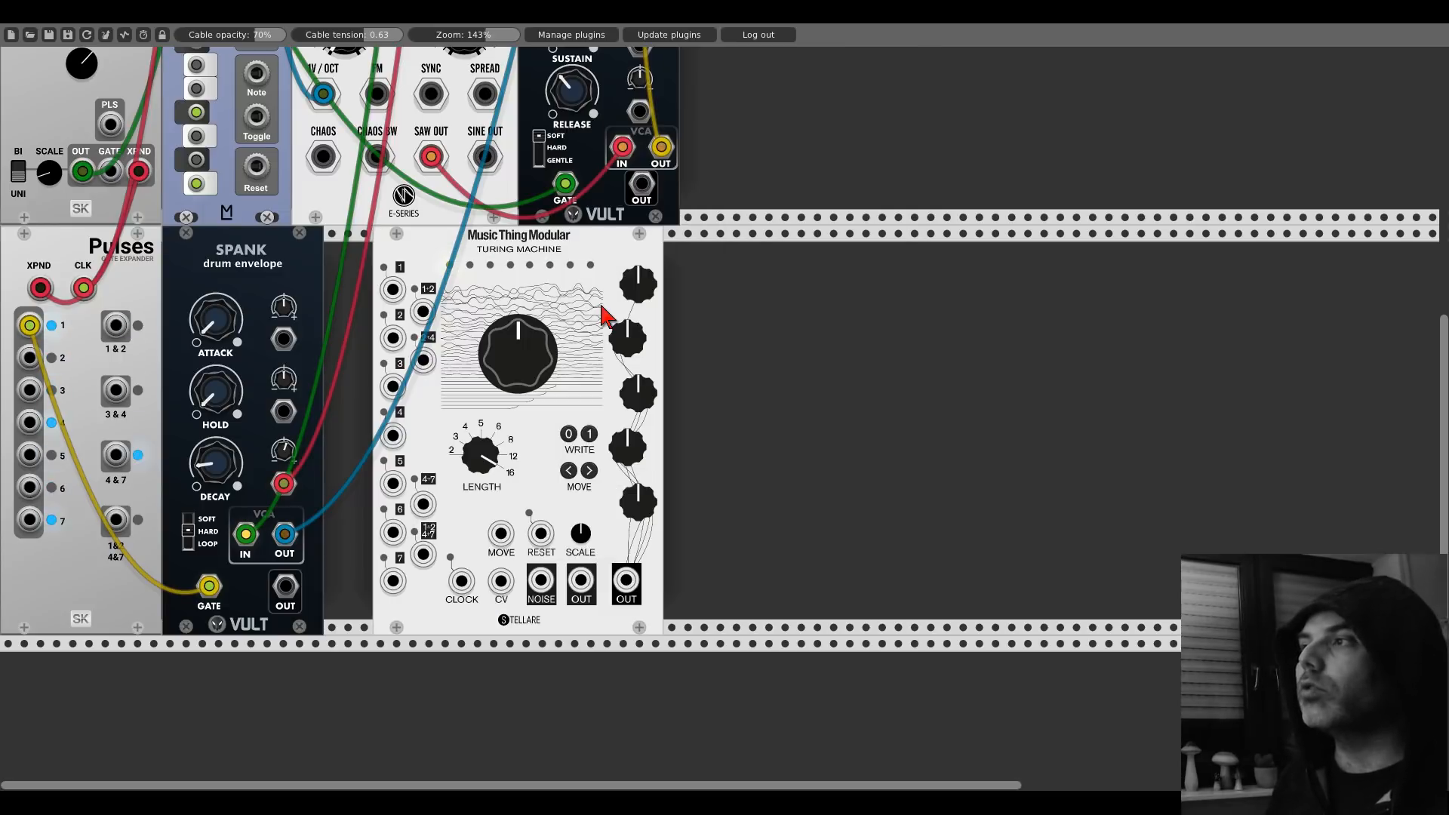
right_click(430, 257)
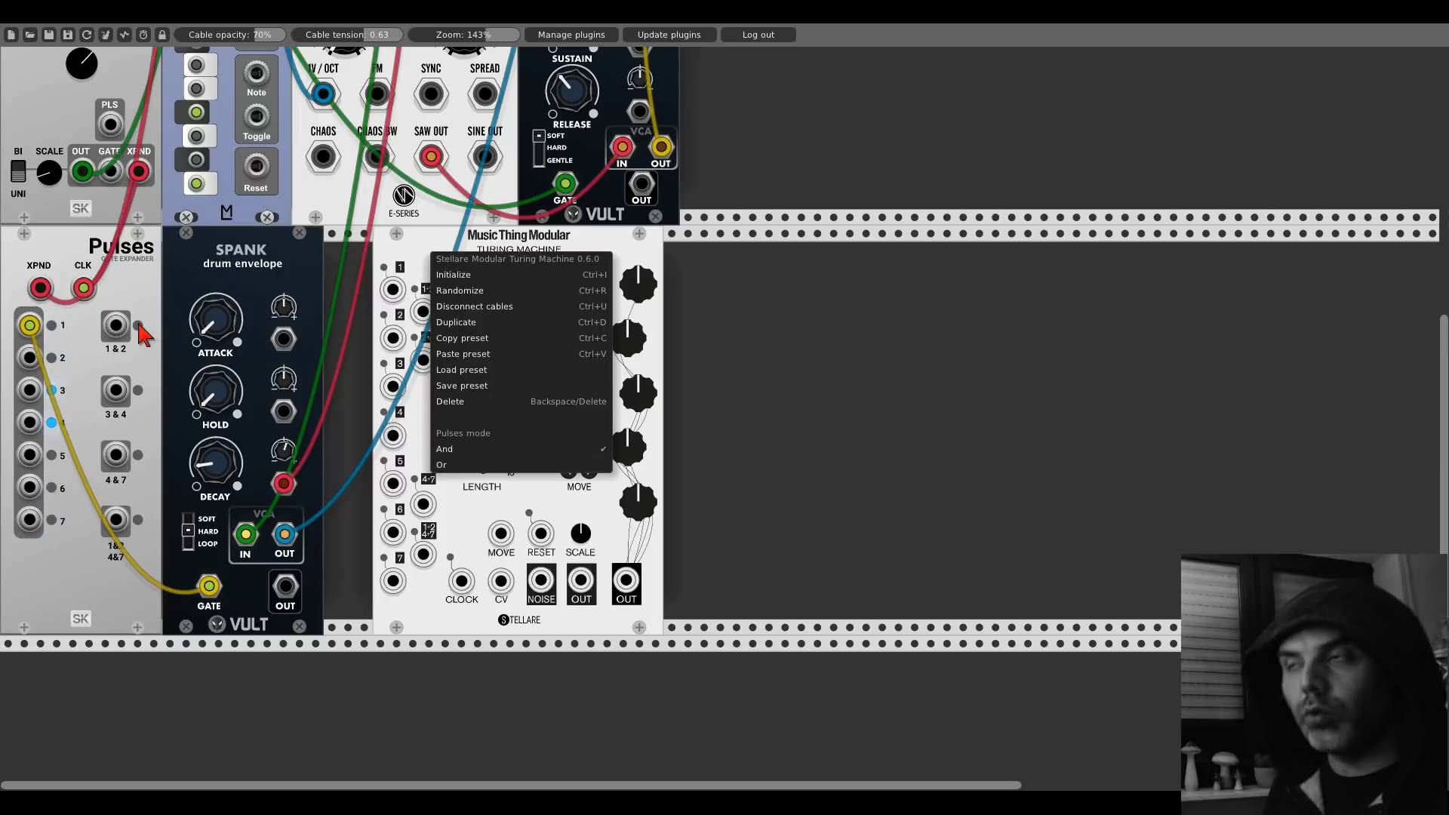
left_click(425, 245)
right_click(423, 243)
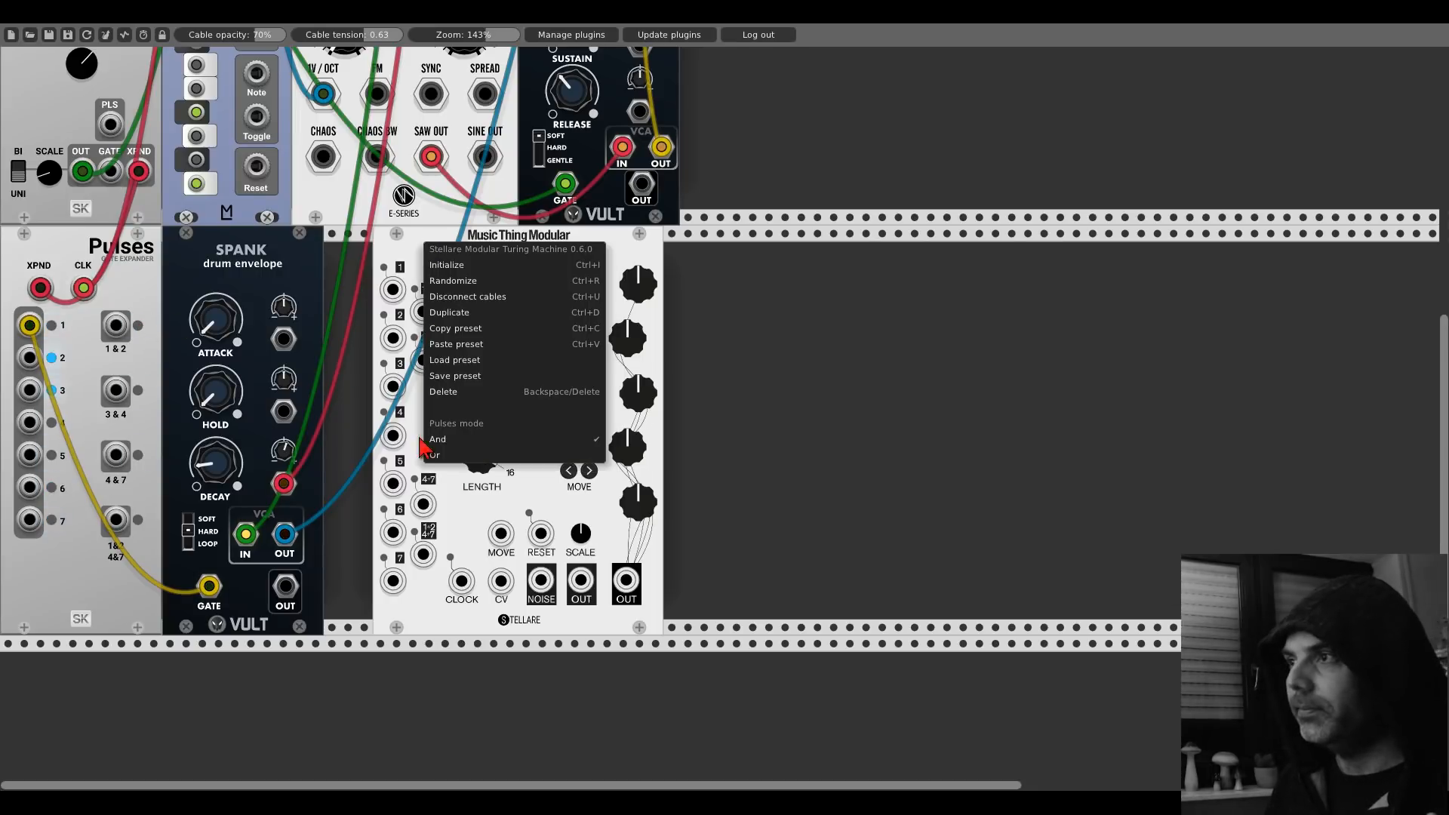
left_click(441, 395)
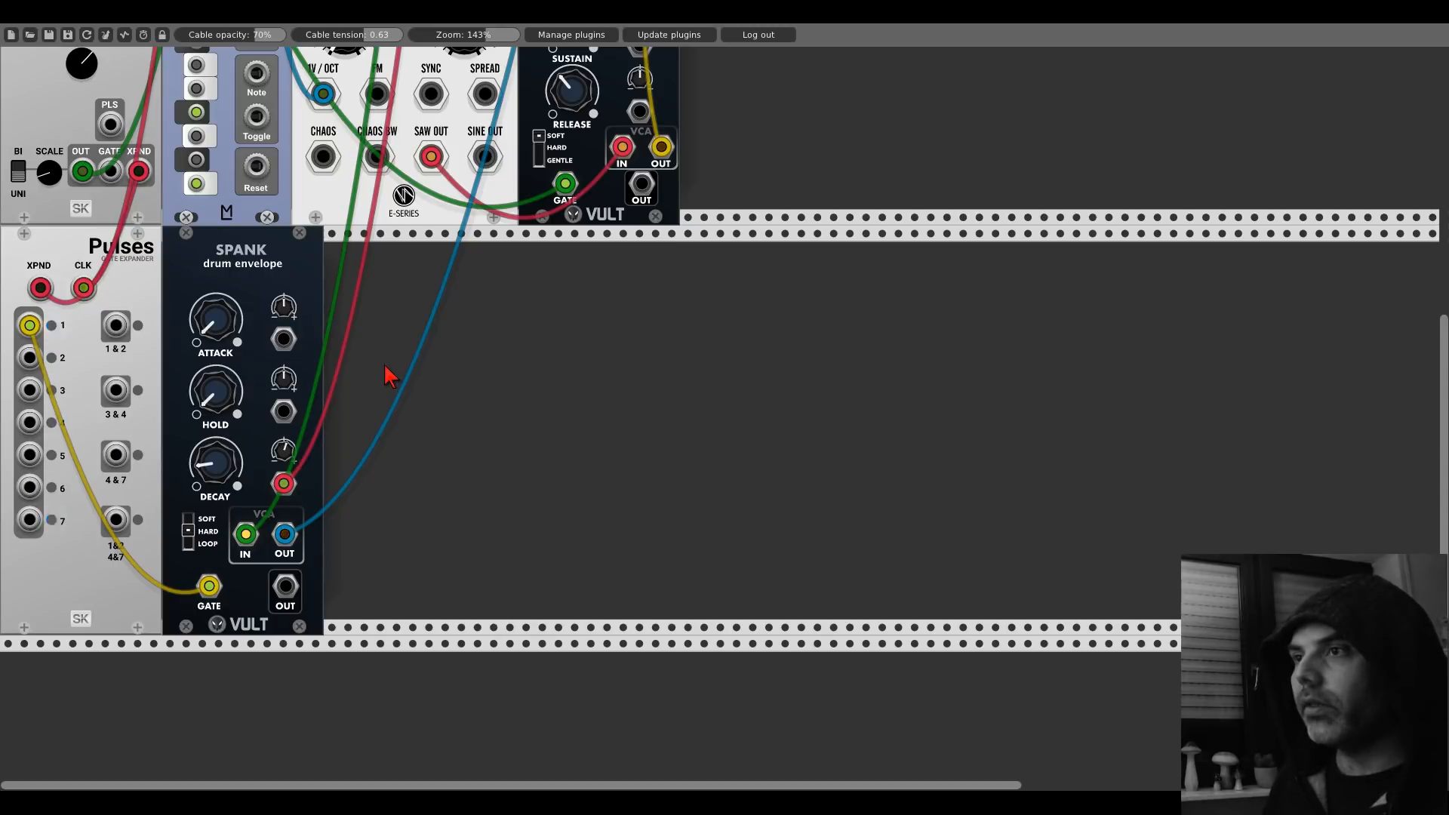
Step: Add a Befaco EvenVCO to the right of Spank and duplicate it
right_click(408, 388)
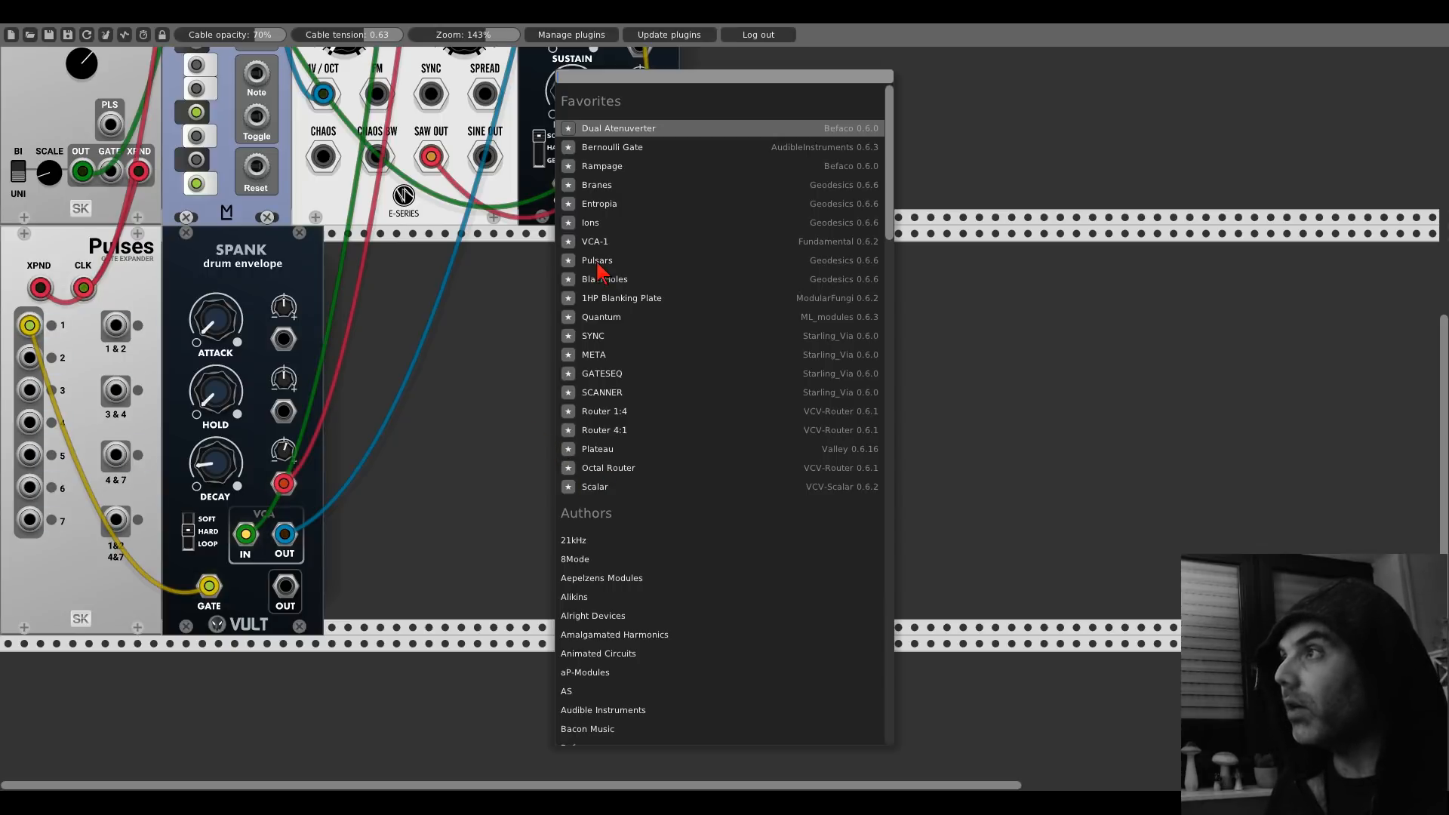
scroll(605, 565, "down", 2)
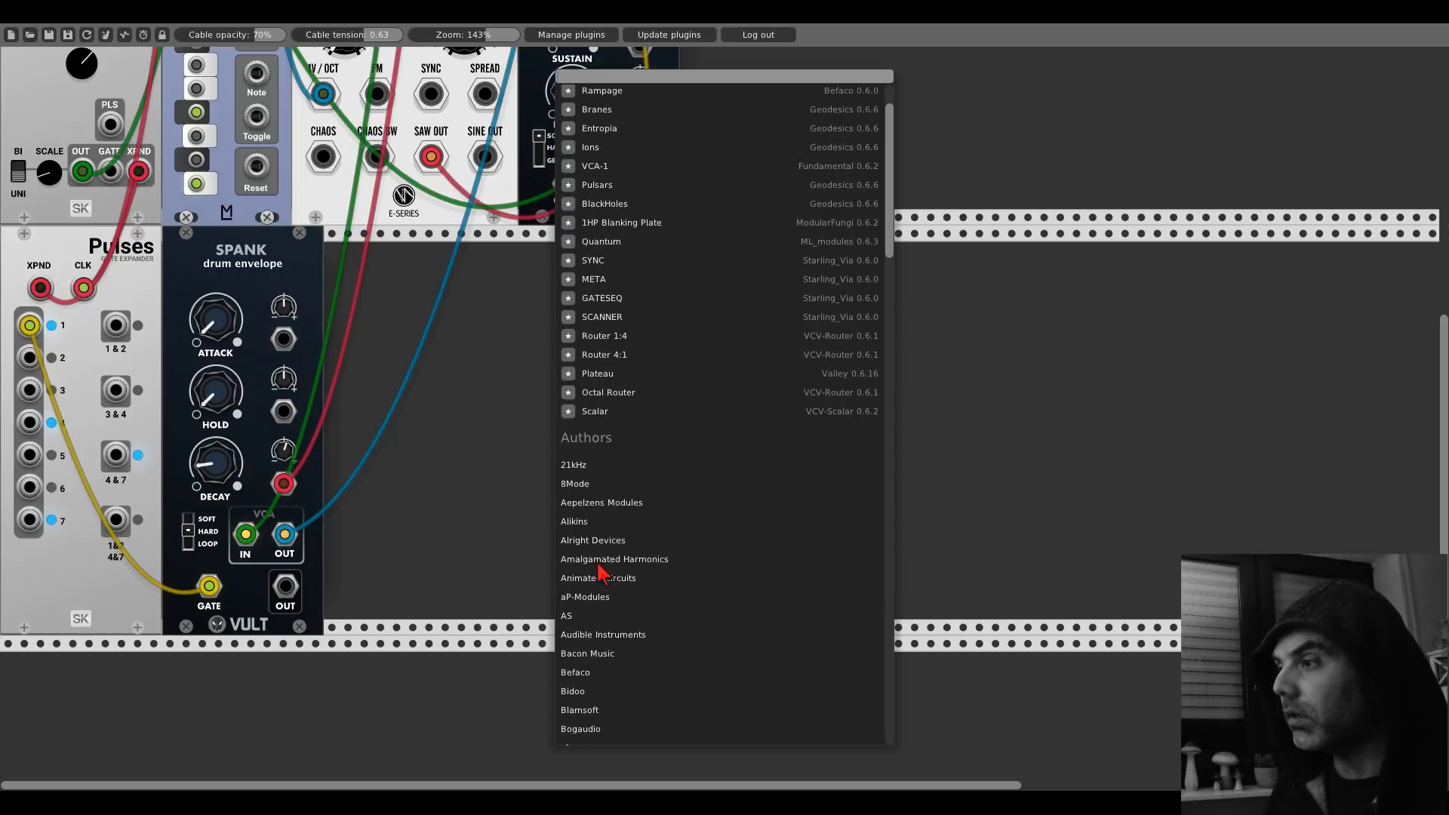
left_click(590, 673)
left_click(598, 147)
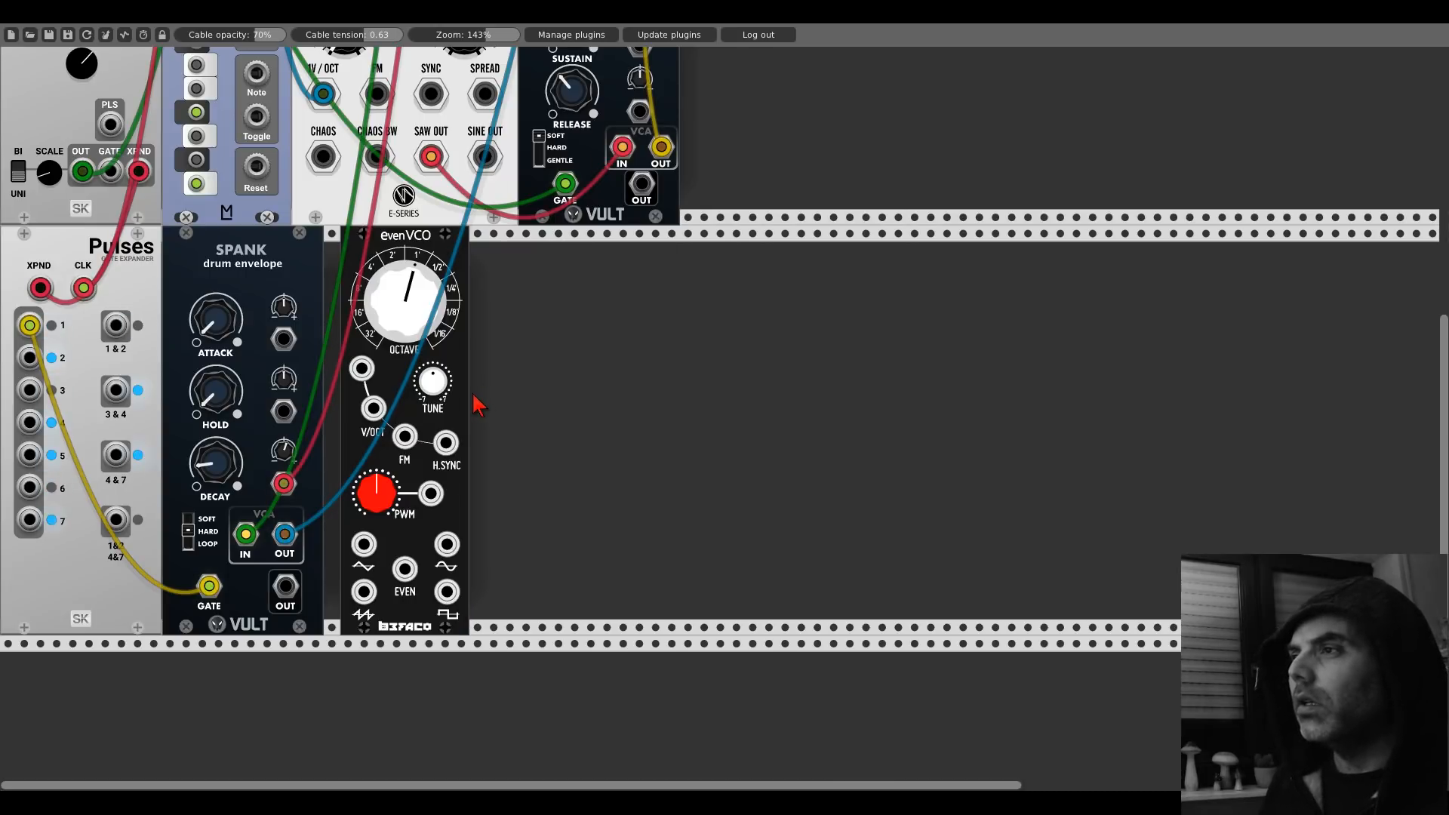
right_click(525, 392)
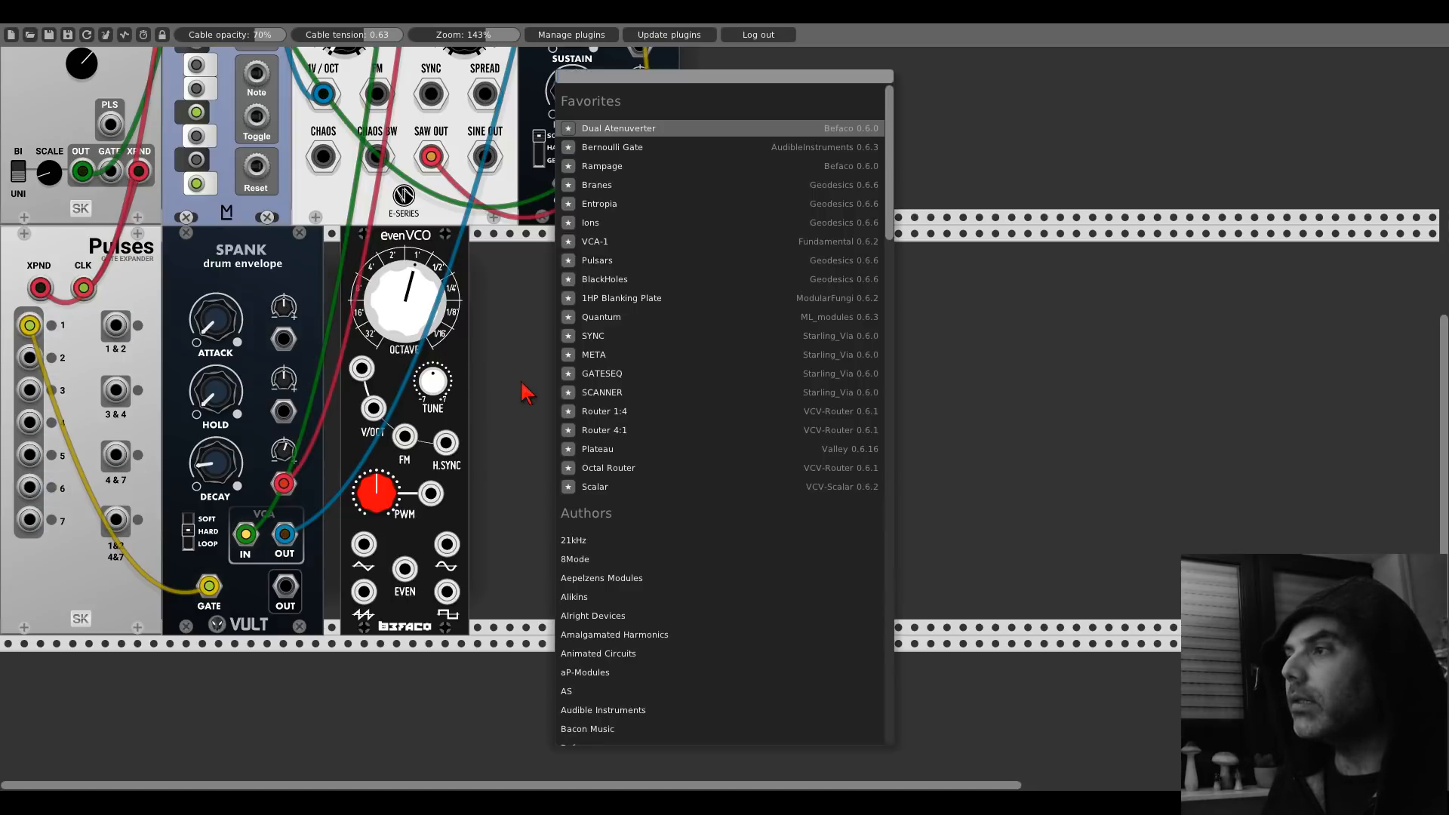
left_click(480, 317)
key("ctrl+d")
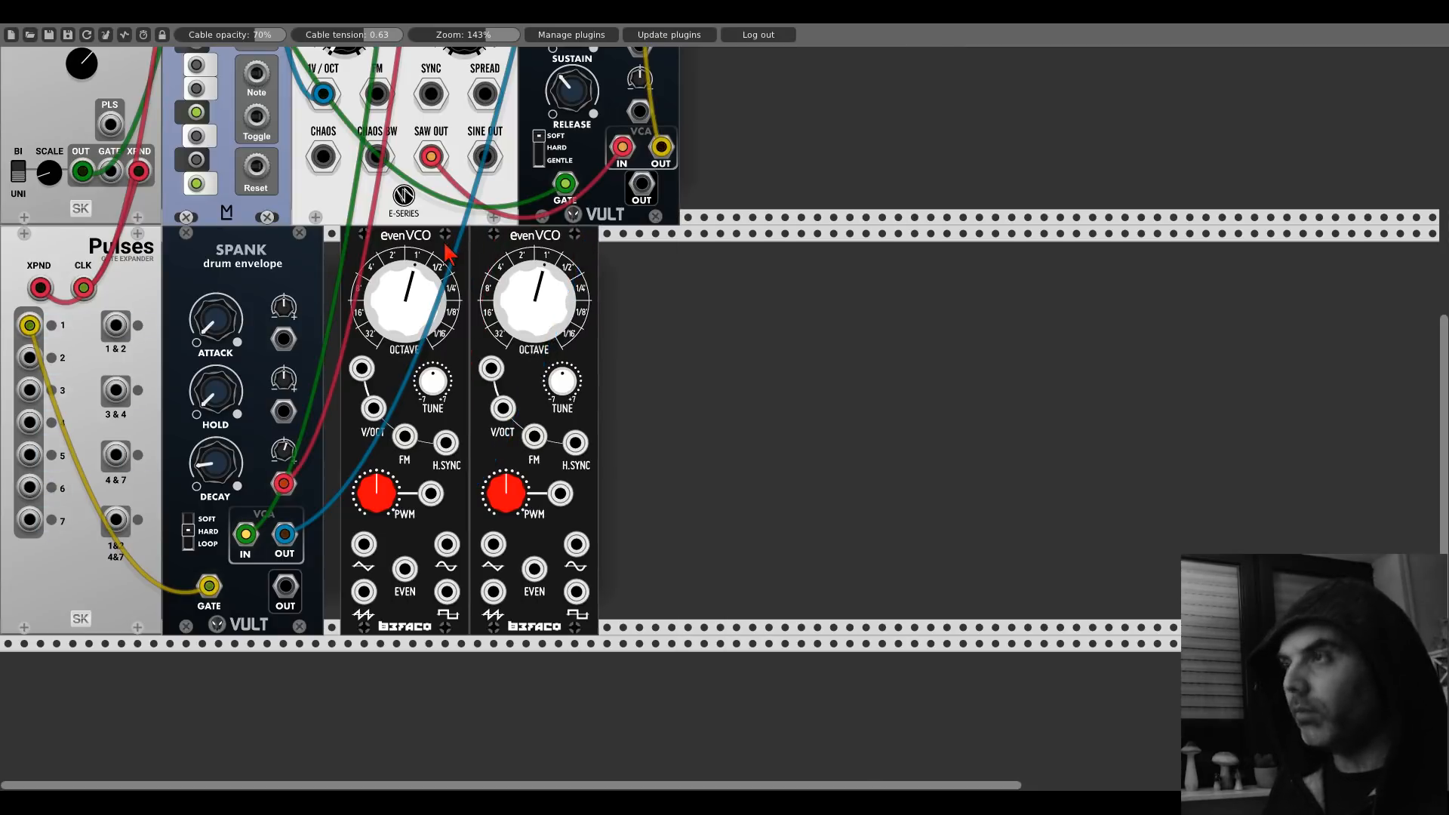
Step: Insert a VCA-1 between the two EvenVCOs and place the second oscillator flush against it
left_click_drag(491, 238, 572, 245)
right_click(491, 287)
left_click(588, 243)
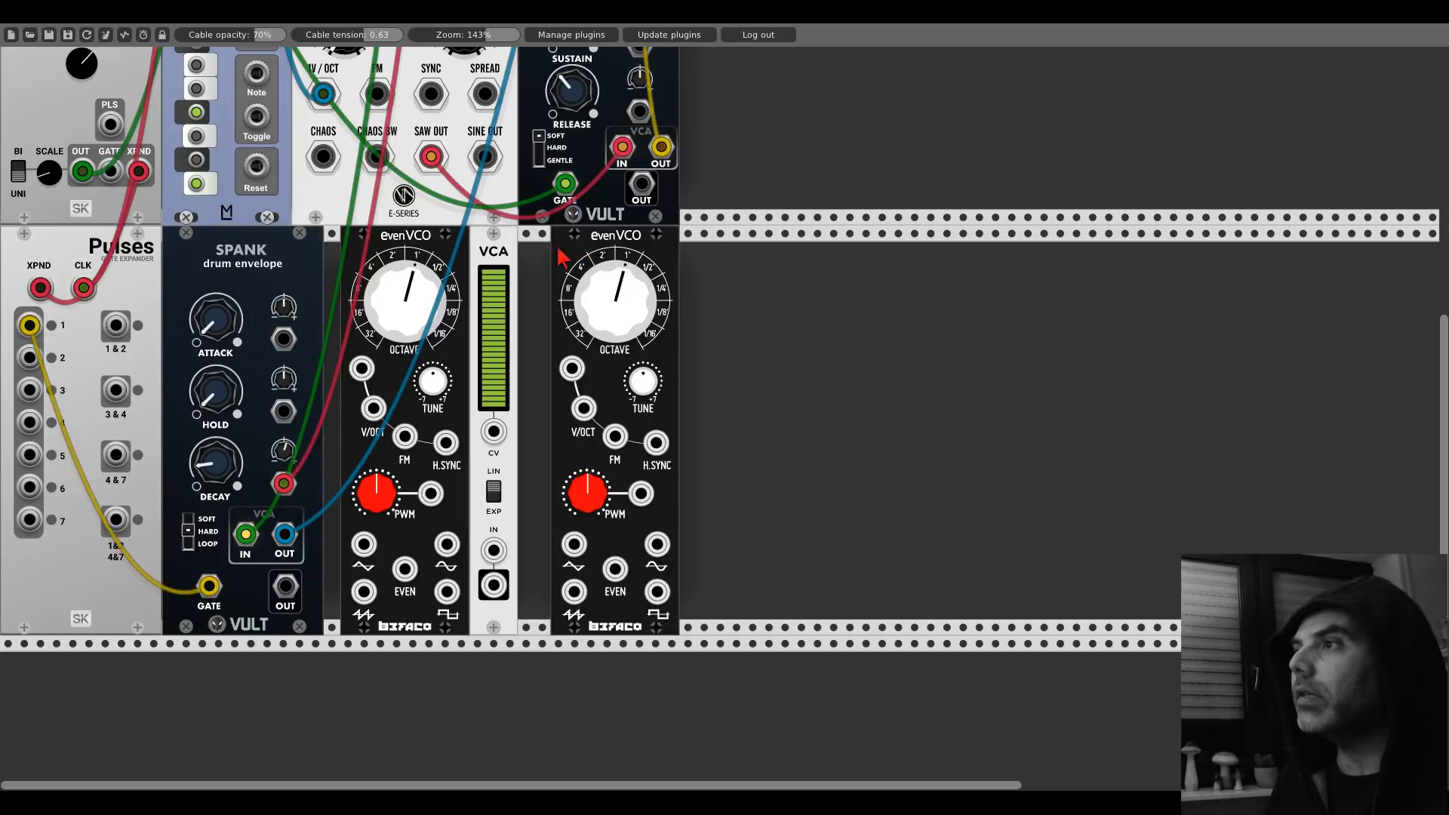
mouse_move(449, 243)
left_mouse_down()
mouse_move(434, 245)
mouse_move(453, 252)
left_mouse_up()
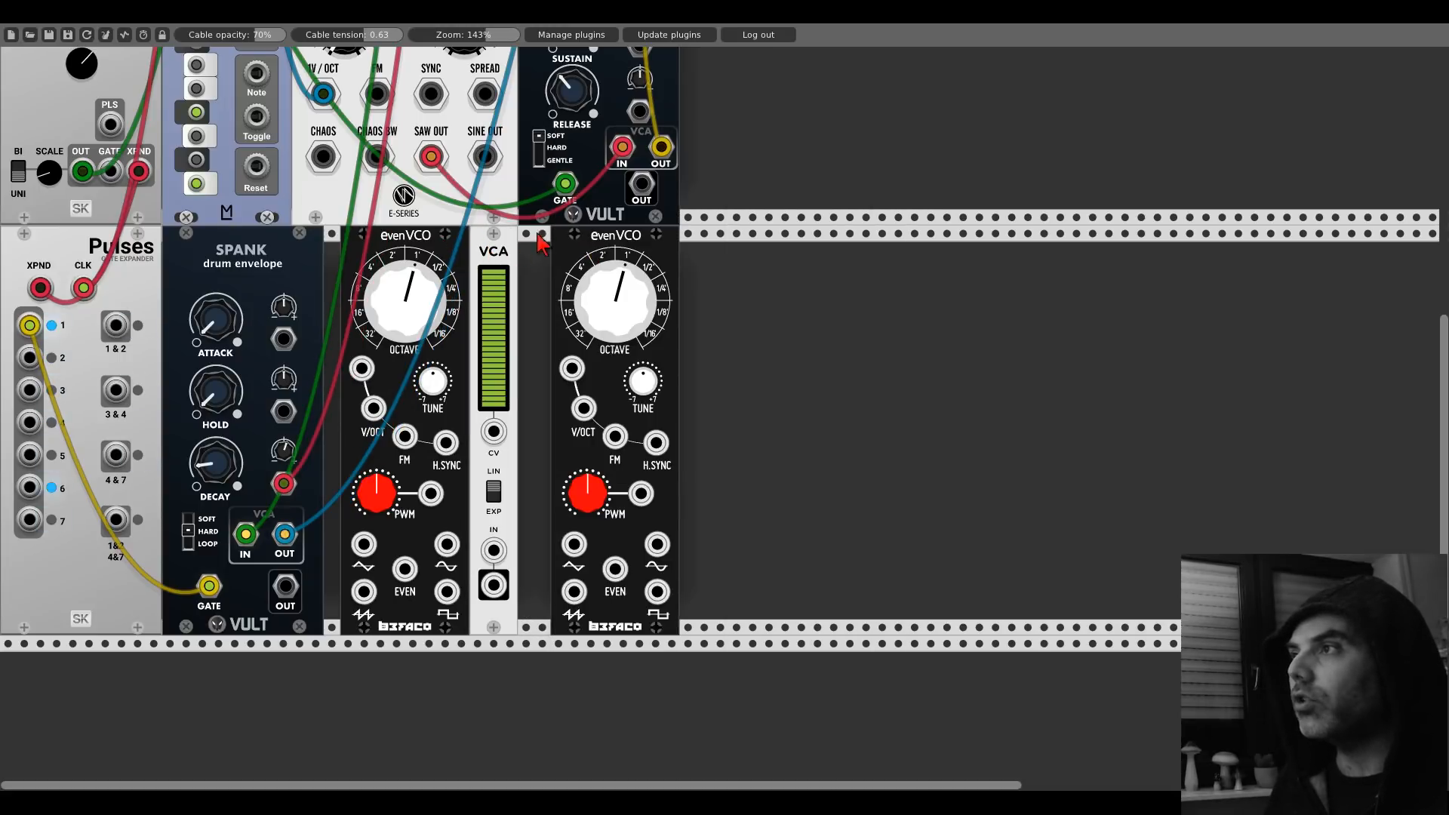
left_click_drag(556, 253, 524, 252)
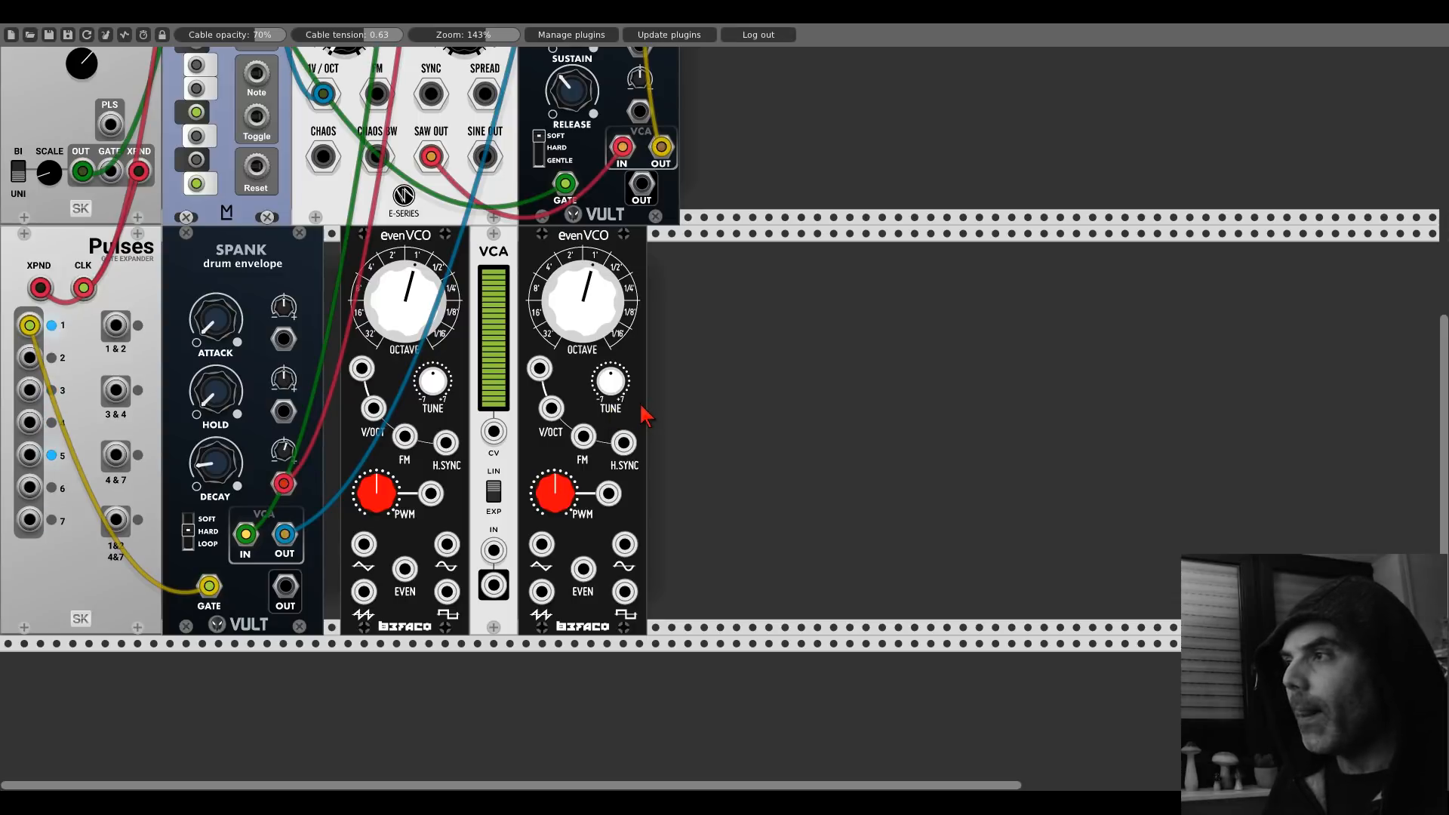
Step: Duplicate Spank beside the second EvenVCO and patch that oscillator's sine output into the copy's VCA IN
key("ctrl+d")
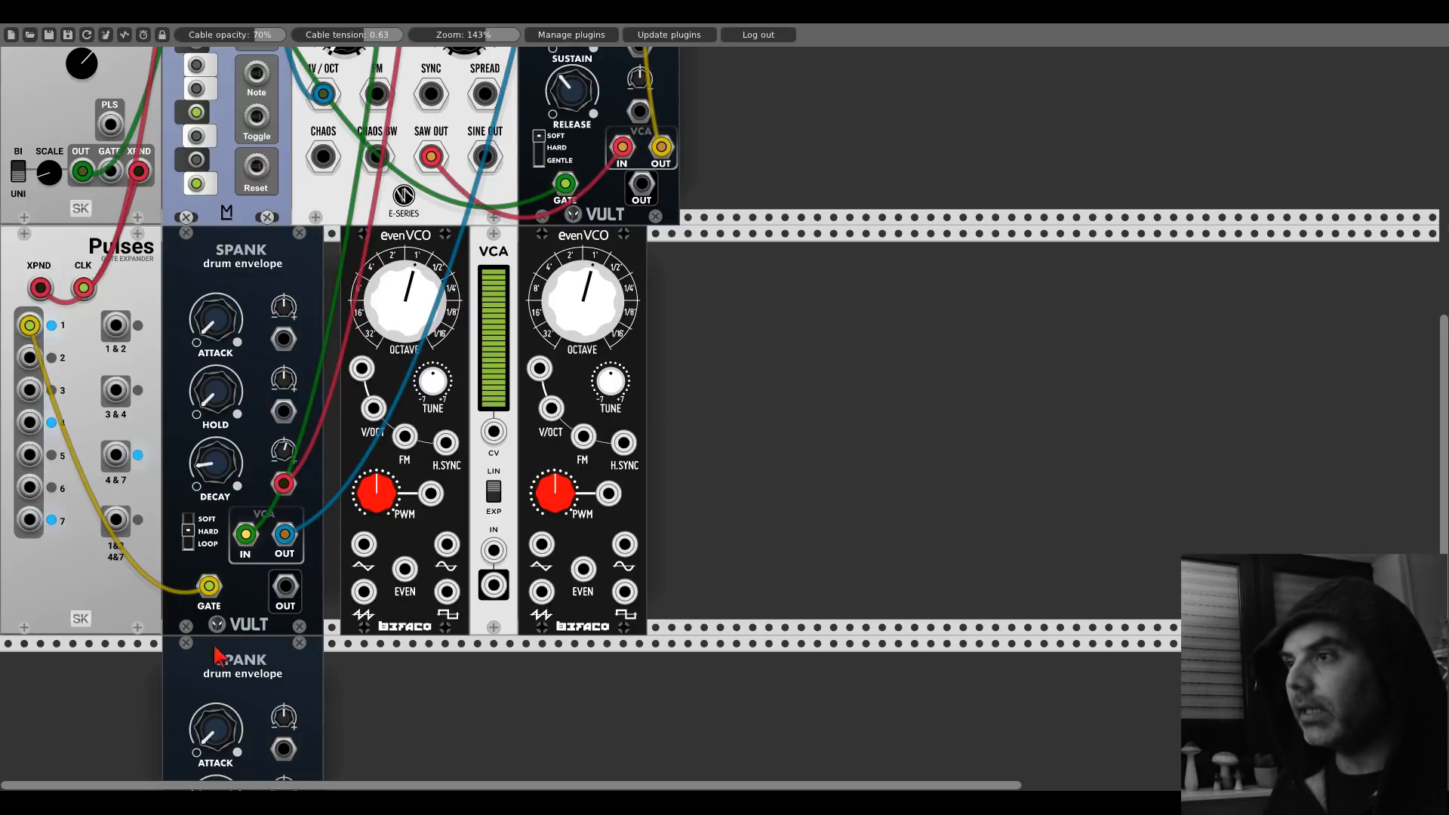
left_click_drag(217, 648, 564, 389)
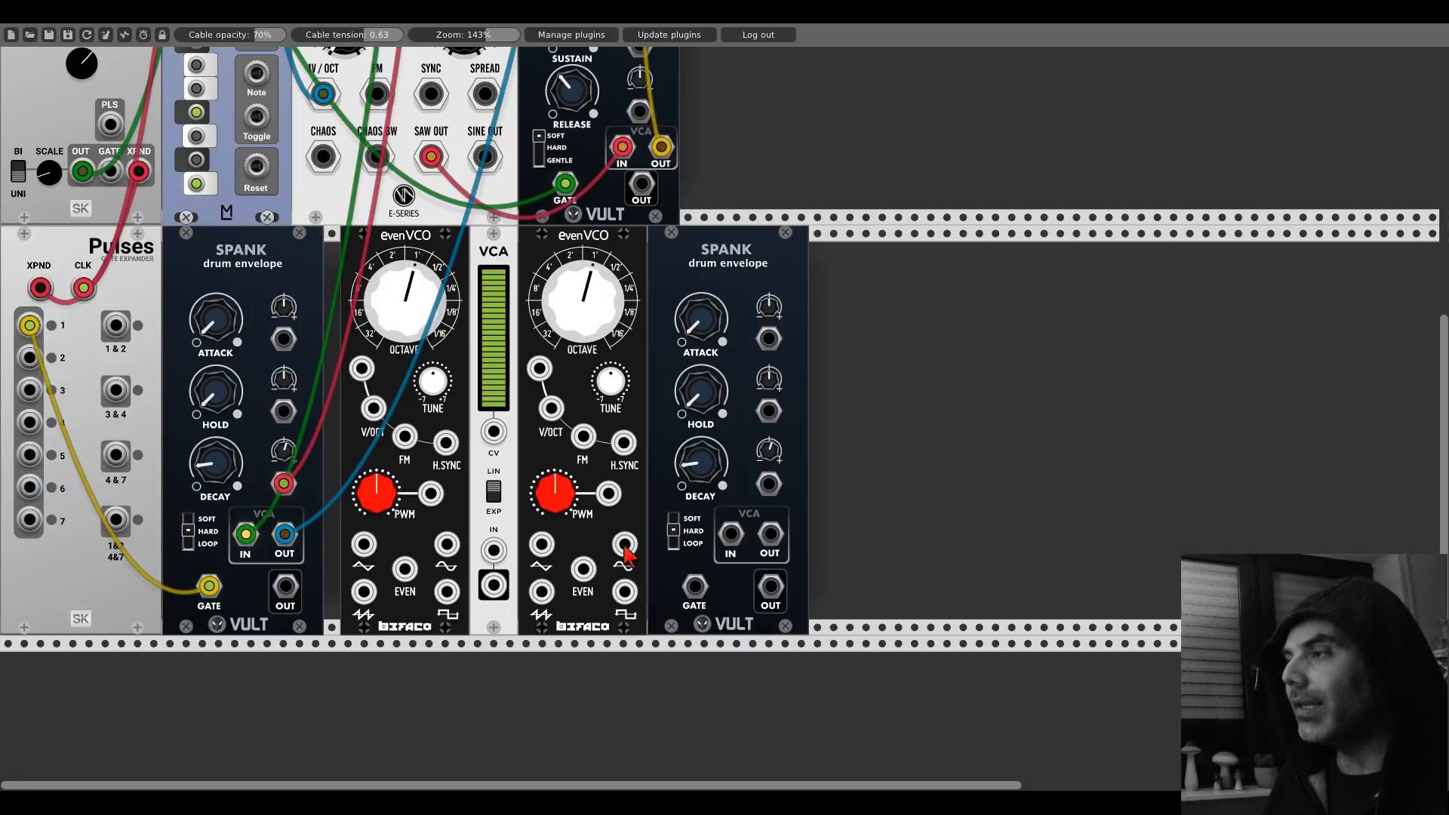
left_click_drag(624, 544, 730, 534)
Step: Lower the second EvenVCO's OCTAVE and route the first EvenVCO's sine through VCA-1, at zero level, into its FM input
left_click_drag(582, 301, 581, 347)
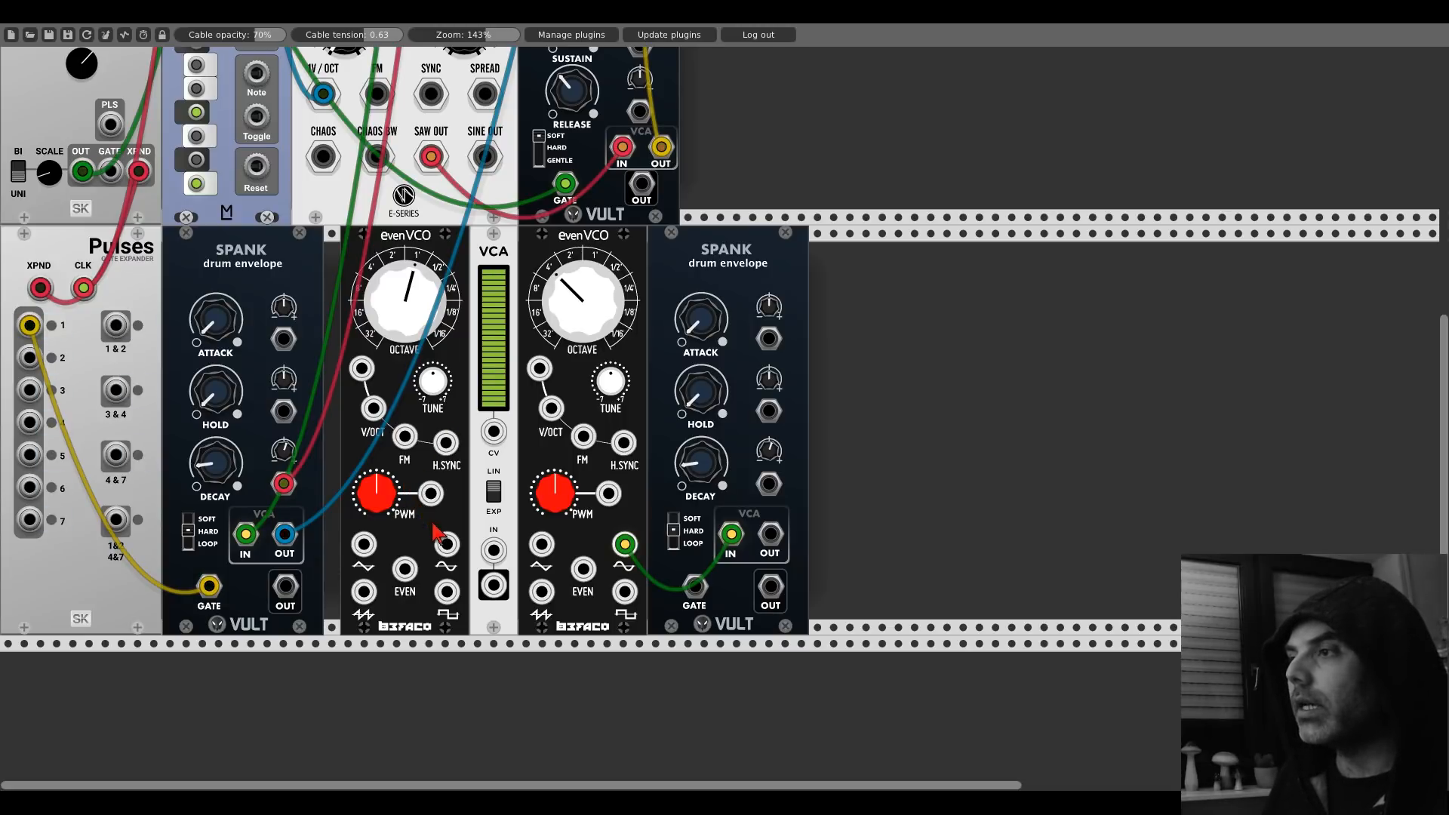
left_click_drag(446, 543, 583, 436)
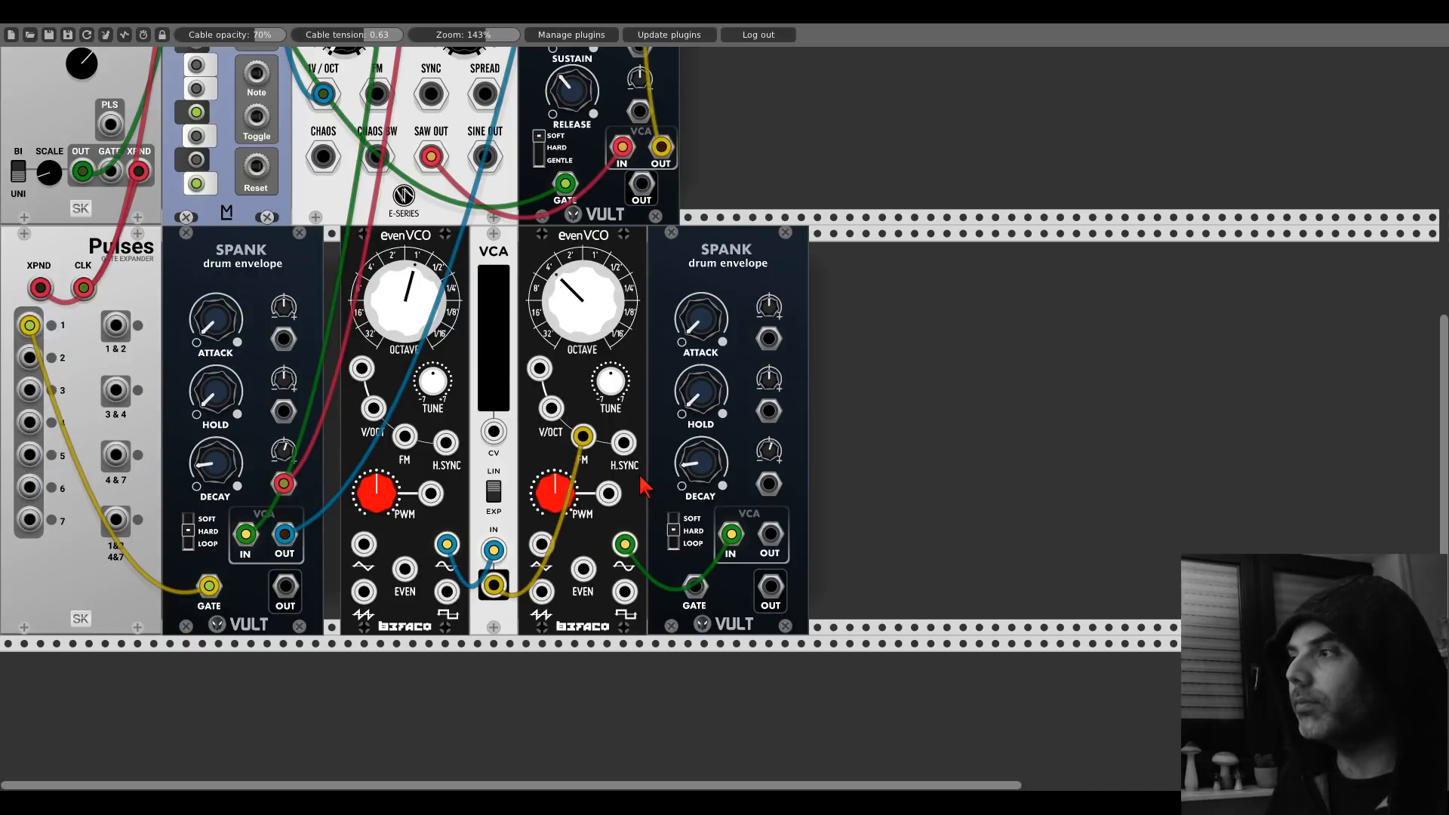
Step: Patch the second Spank's VCA OUT into mixer channel 3
left_click_drag(770, 533, 663, 78)
scroll(764, 520, "up", 17)
scroll(664, 445, "down", 1)
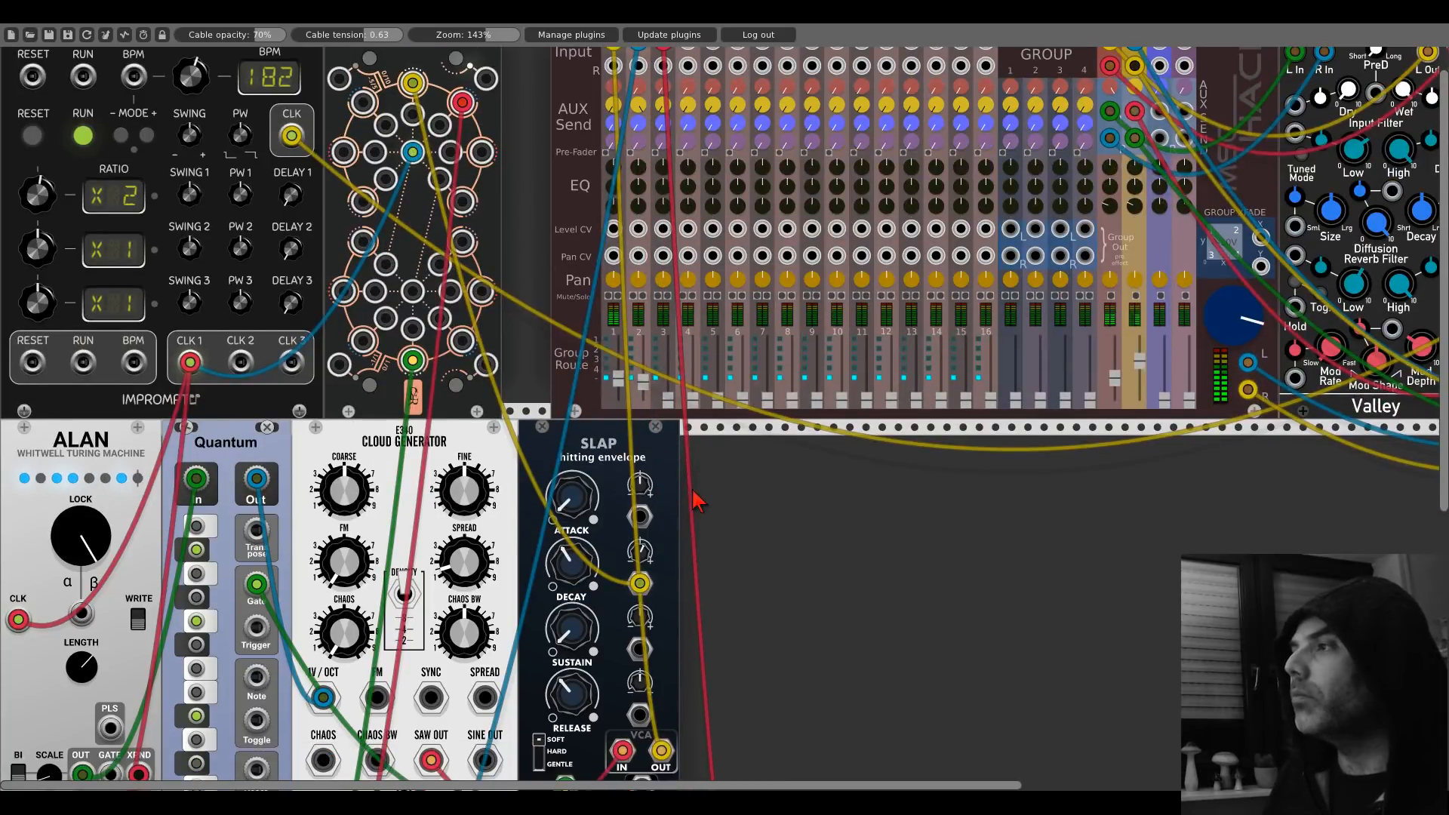
scroll(664, 445, "up", 1)
scroll(664, 445, "down", 15)
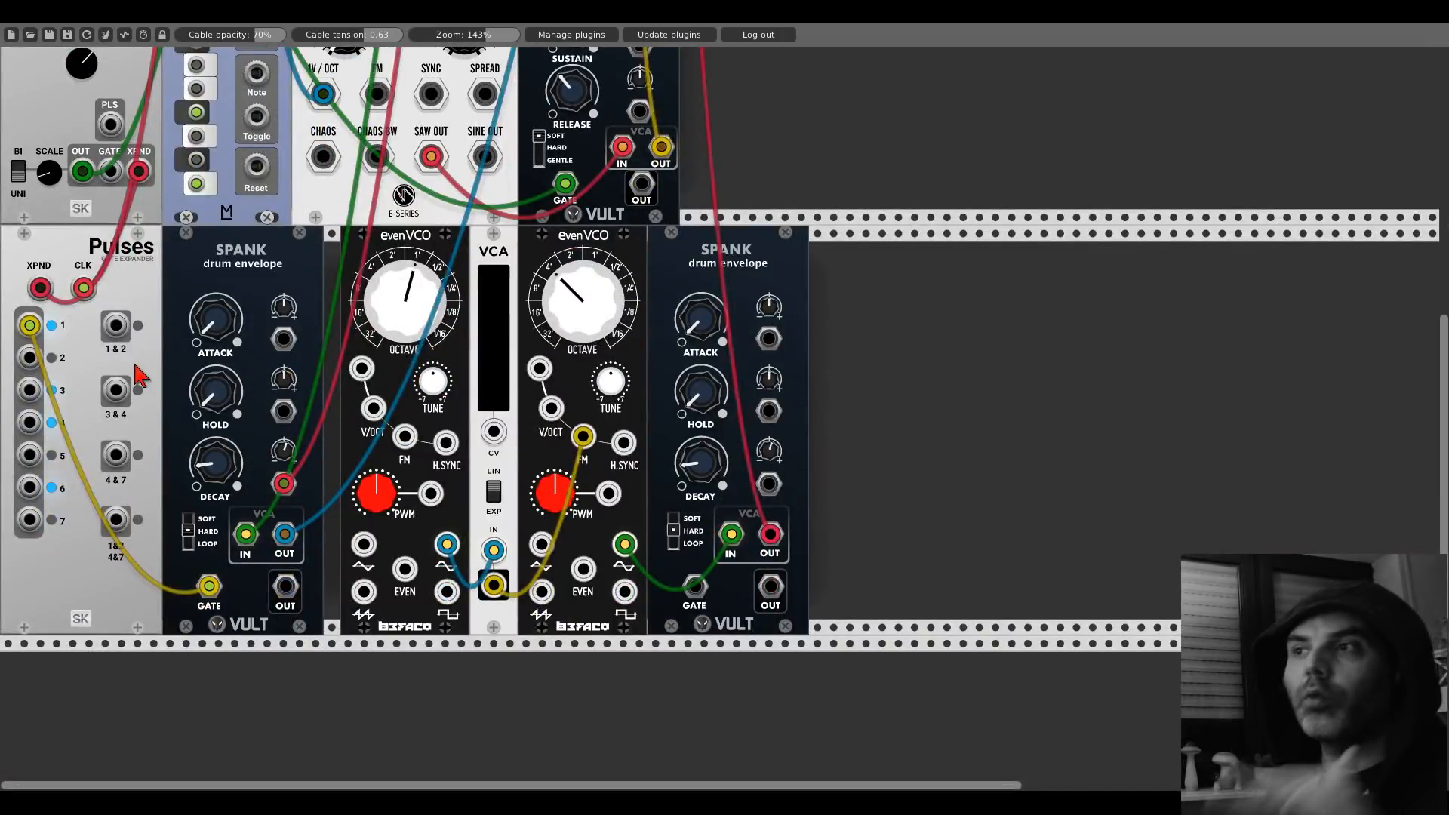
Step: Patch Pulses' 1 & 2 output into the second Spank's GATE, and raise and solo mixer channel 3
left_click_drag(113, 321, 692, 590)
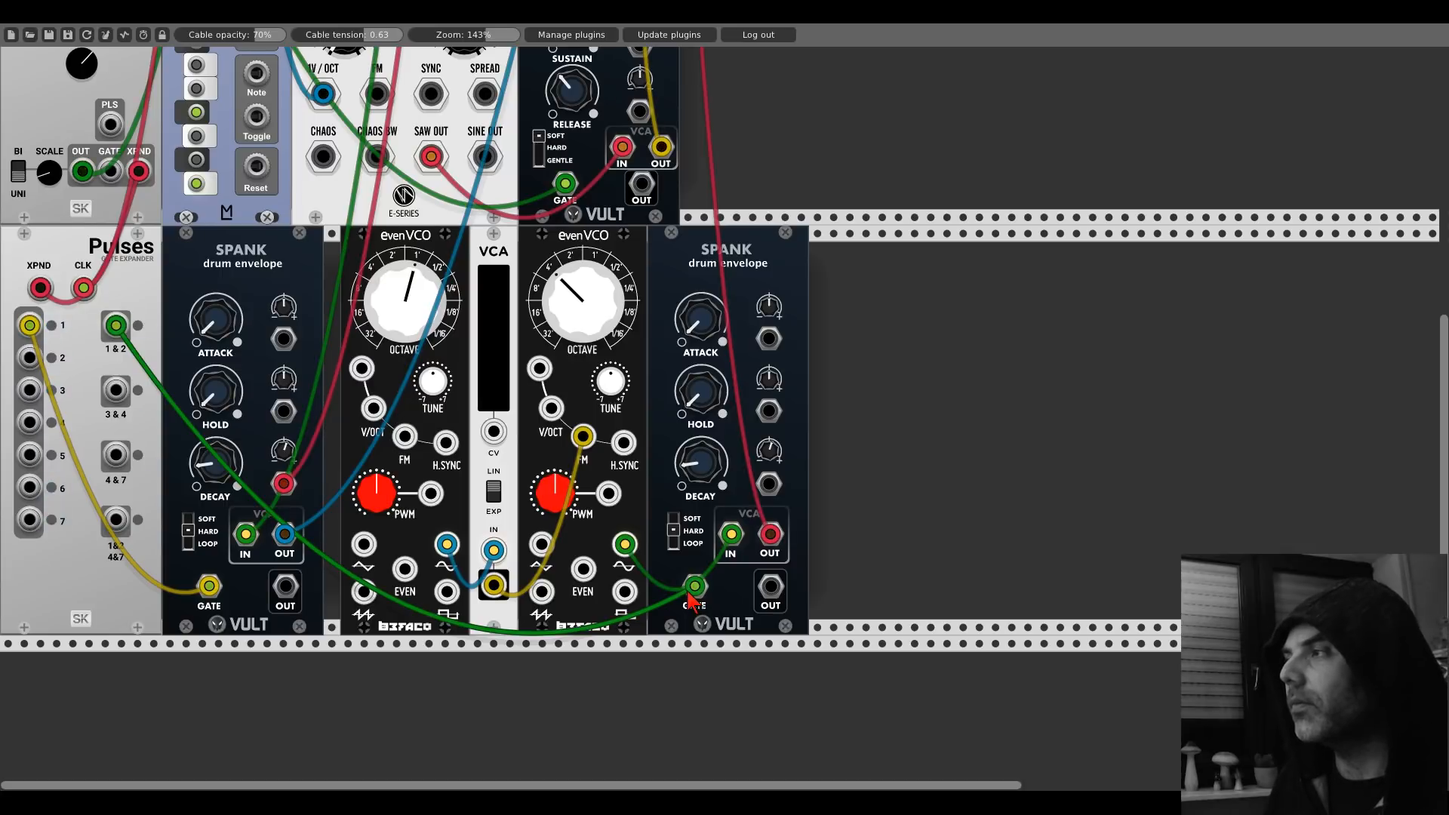
scroll(692, 600, "up", 10)
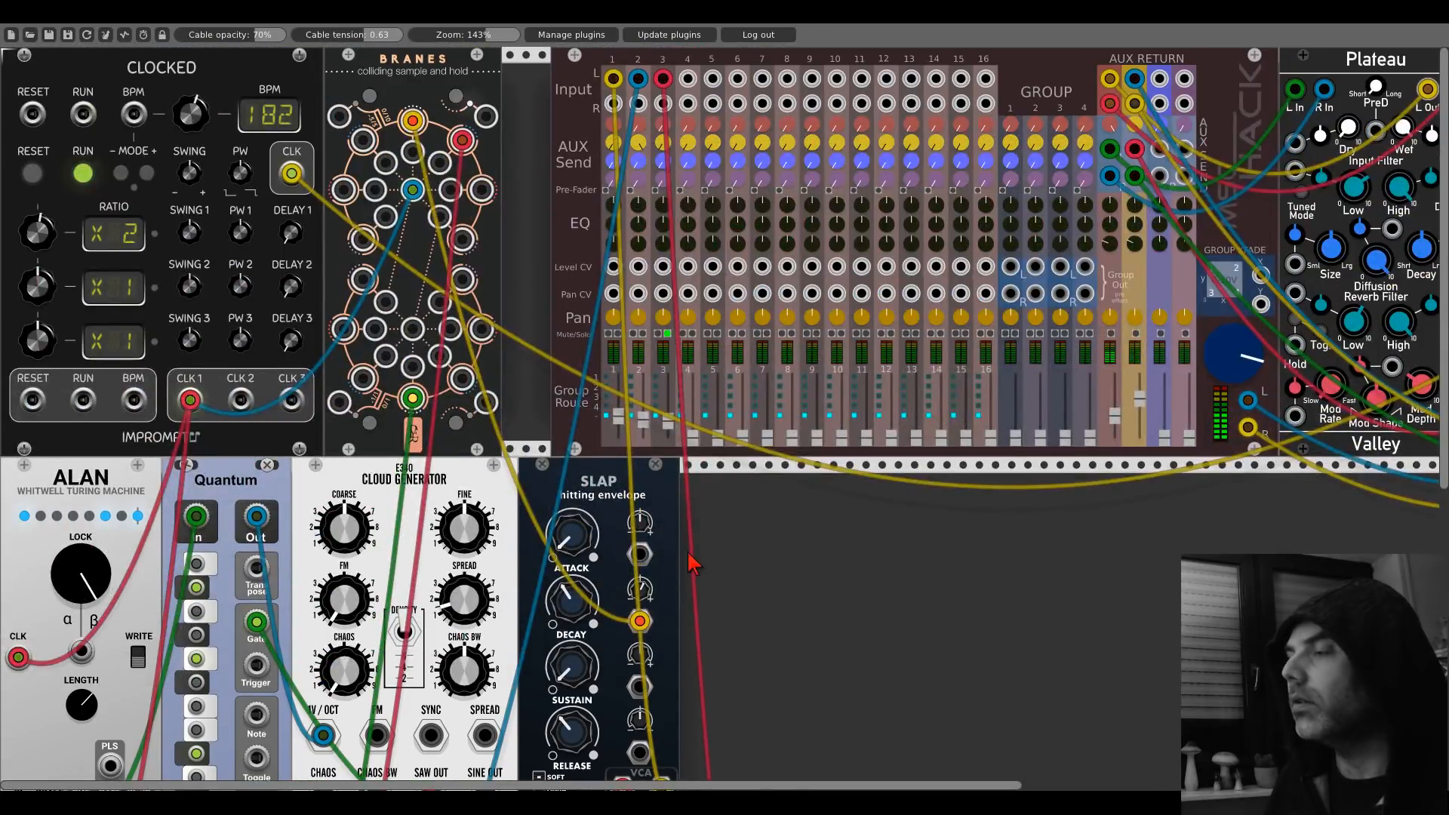
Step: Raise VCA-1's level and the second Spank's DECAY, and sweep the first EvenVCO's OCTAVE down before setting it higher
scroll(692, 562, "down", 10)
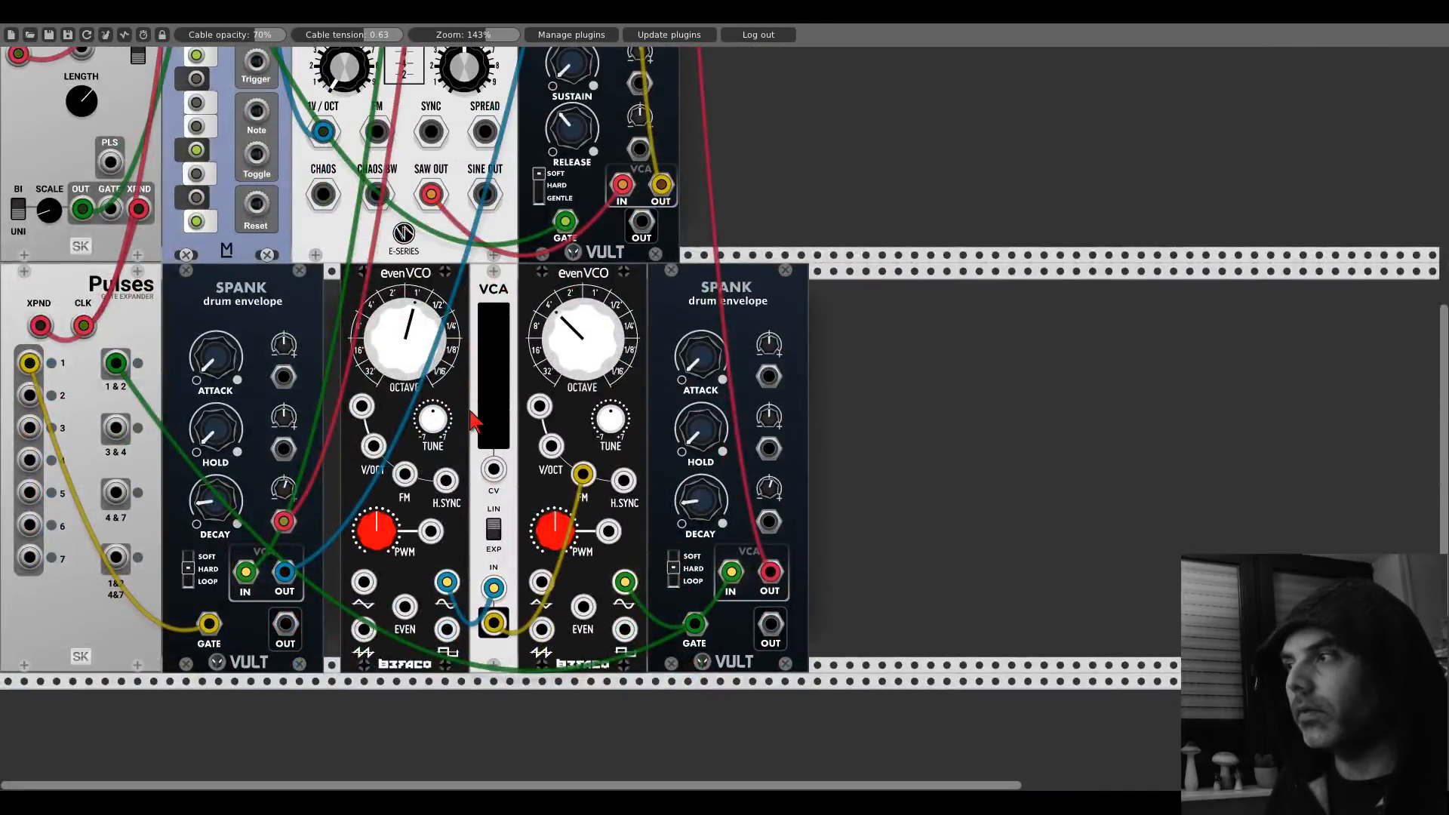
scroll(474, 419, "down", 1)
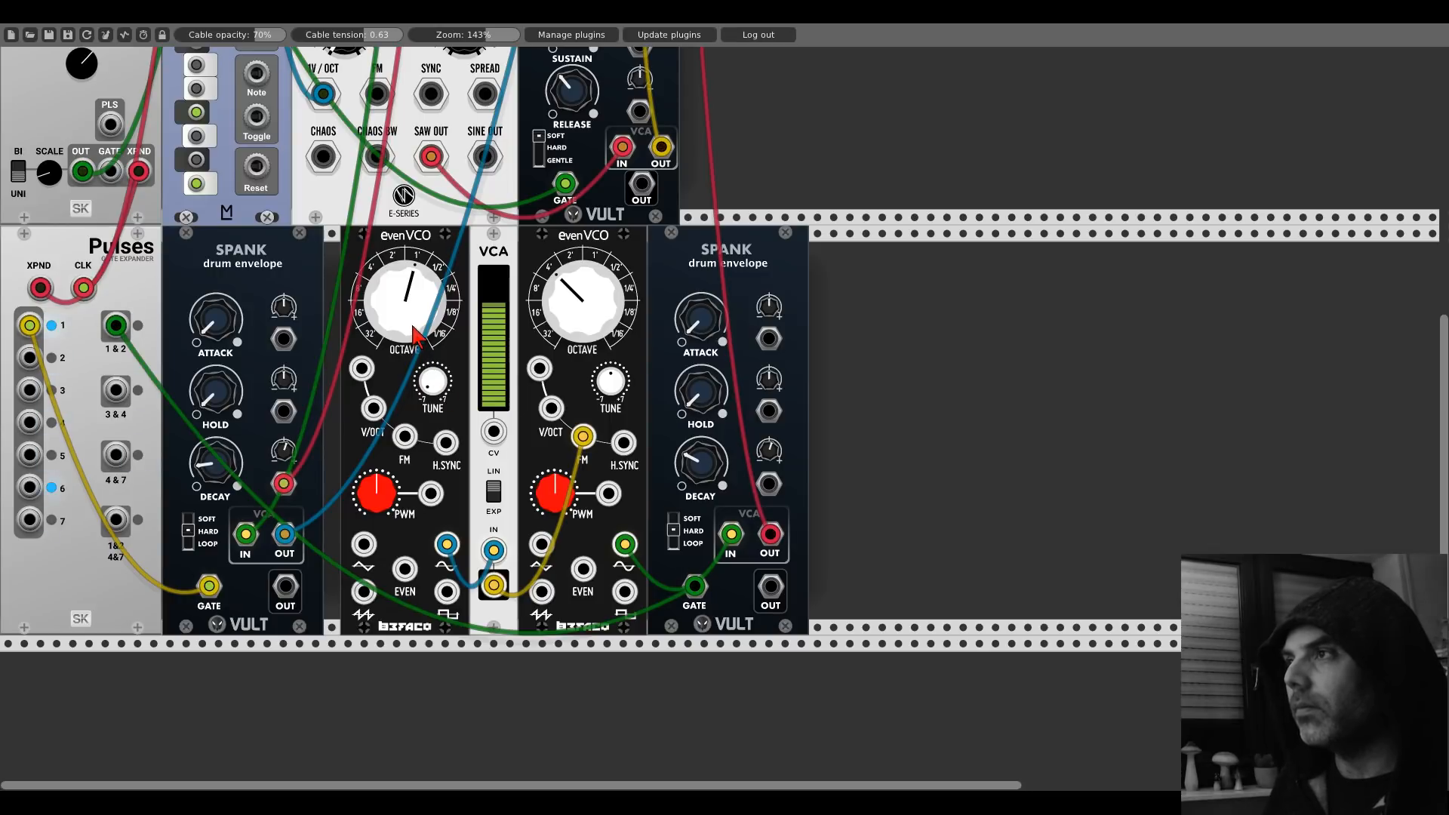
left_click_drag(414, 328, 415, 408)
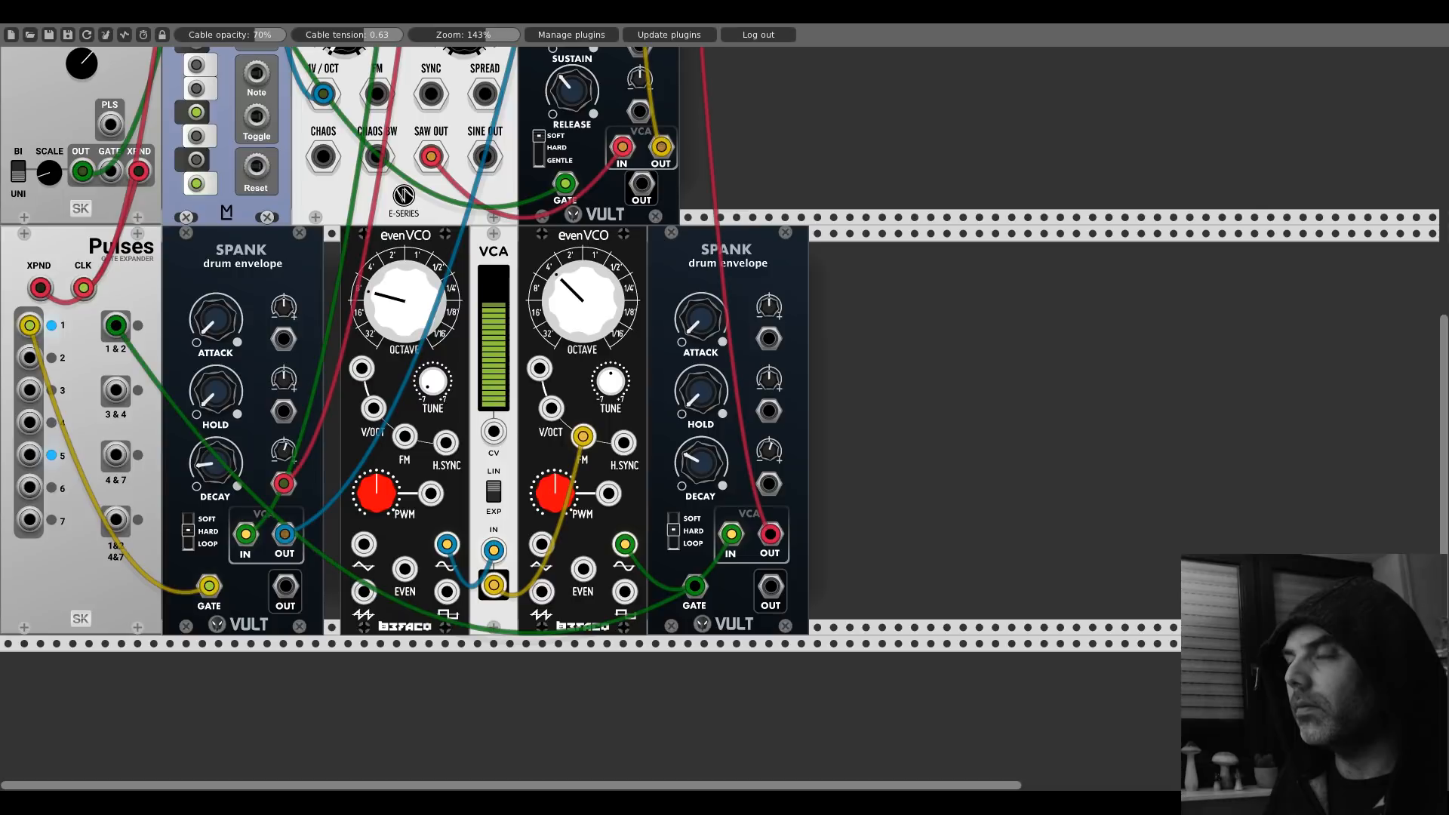
left_click_drag(414, 327, 414, 244)
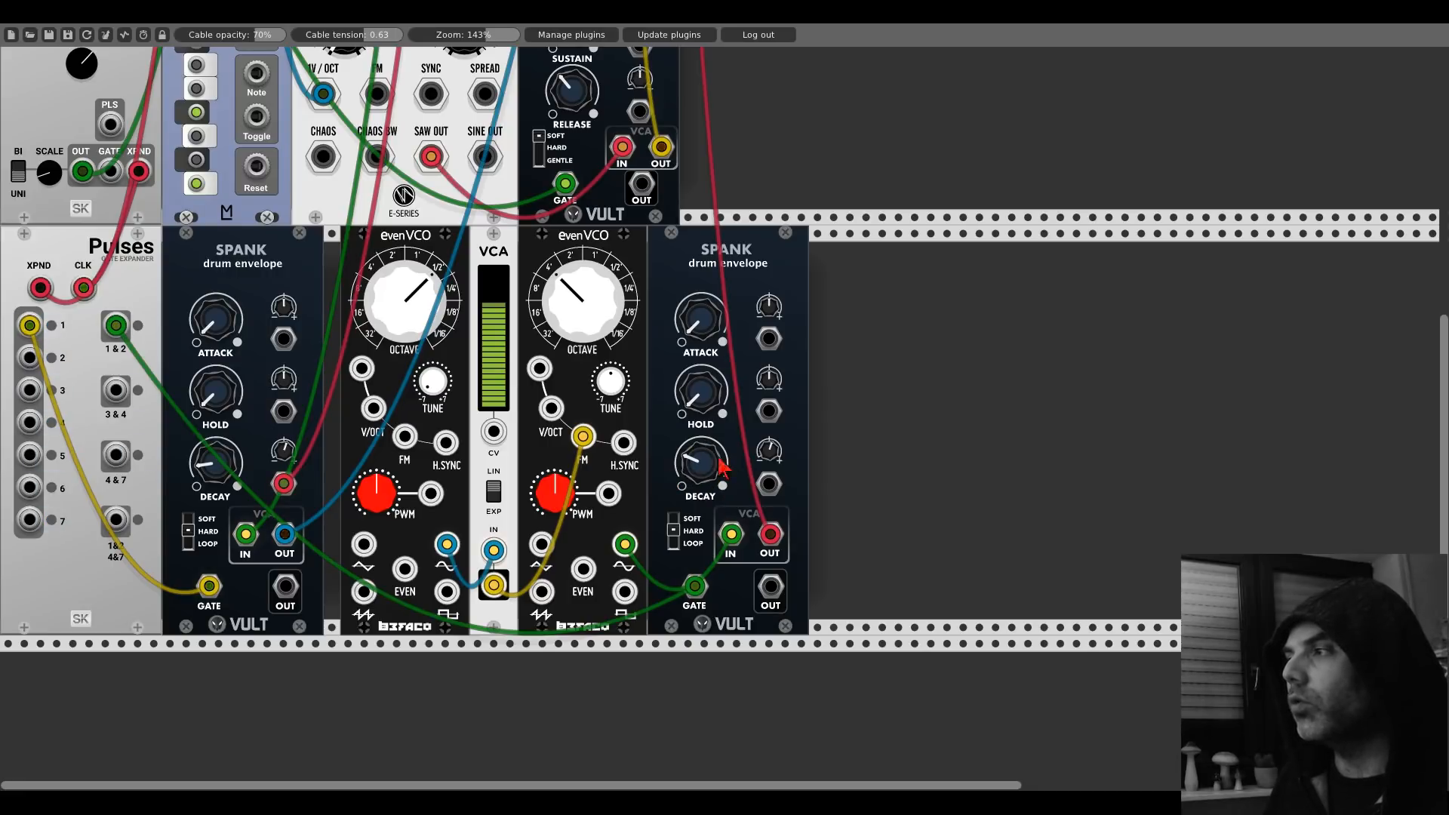
Step: Patch a free right-edge Branes jack into the second Spank's DECAY CV input and take mixer channel 3 off solo
scroll(758, 462, "up", 10)
left_click_drag(759, 462, 480, 189)
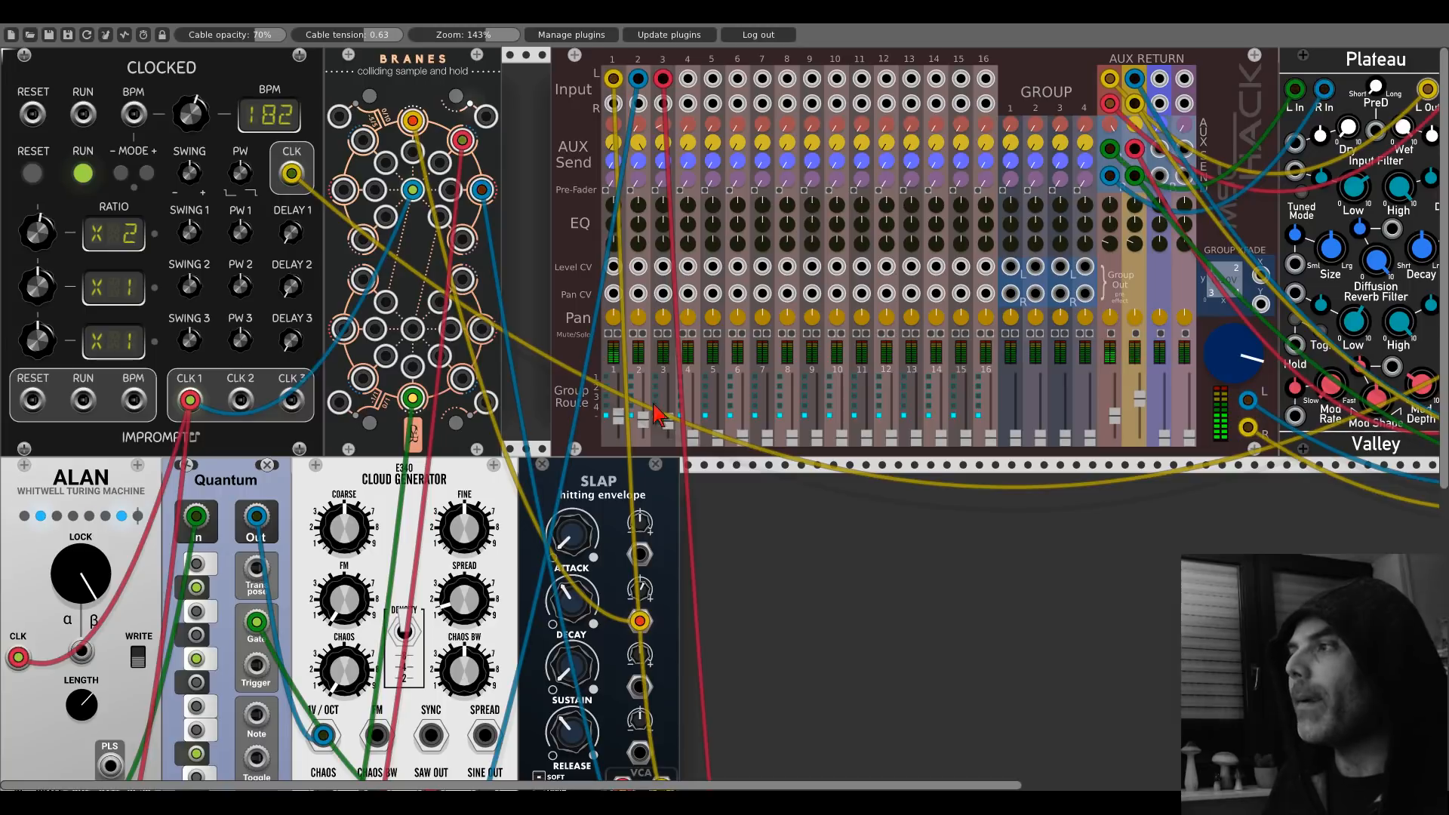
scroll(713, 537, "down", 5)
scroll(713, 537, "down", 5)
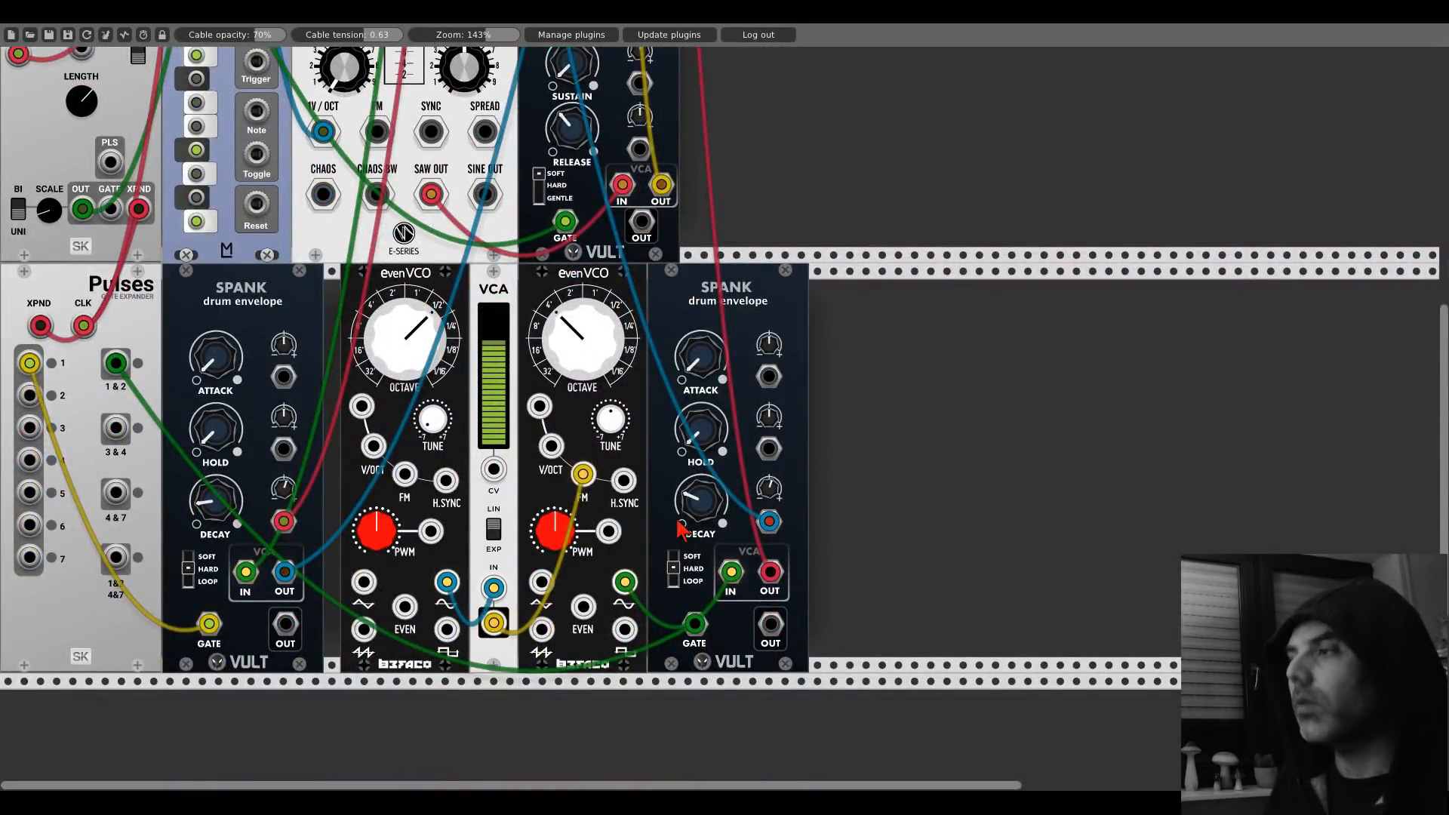
Step: Try the second EvenVCO's EVEN output into Spank, return to its sine output, and lengthen Spank's DECAY slightly
left_click_drag(624, 586, 583, 609)
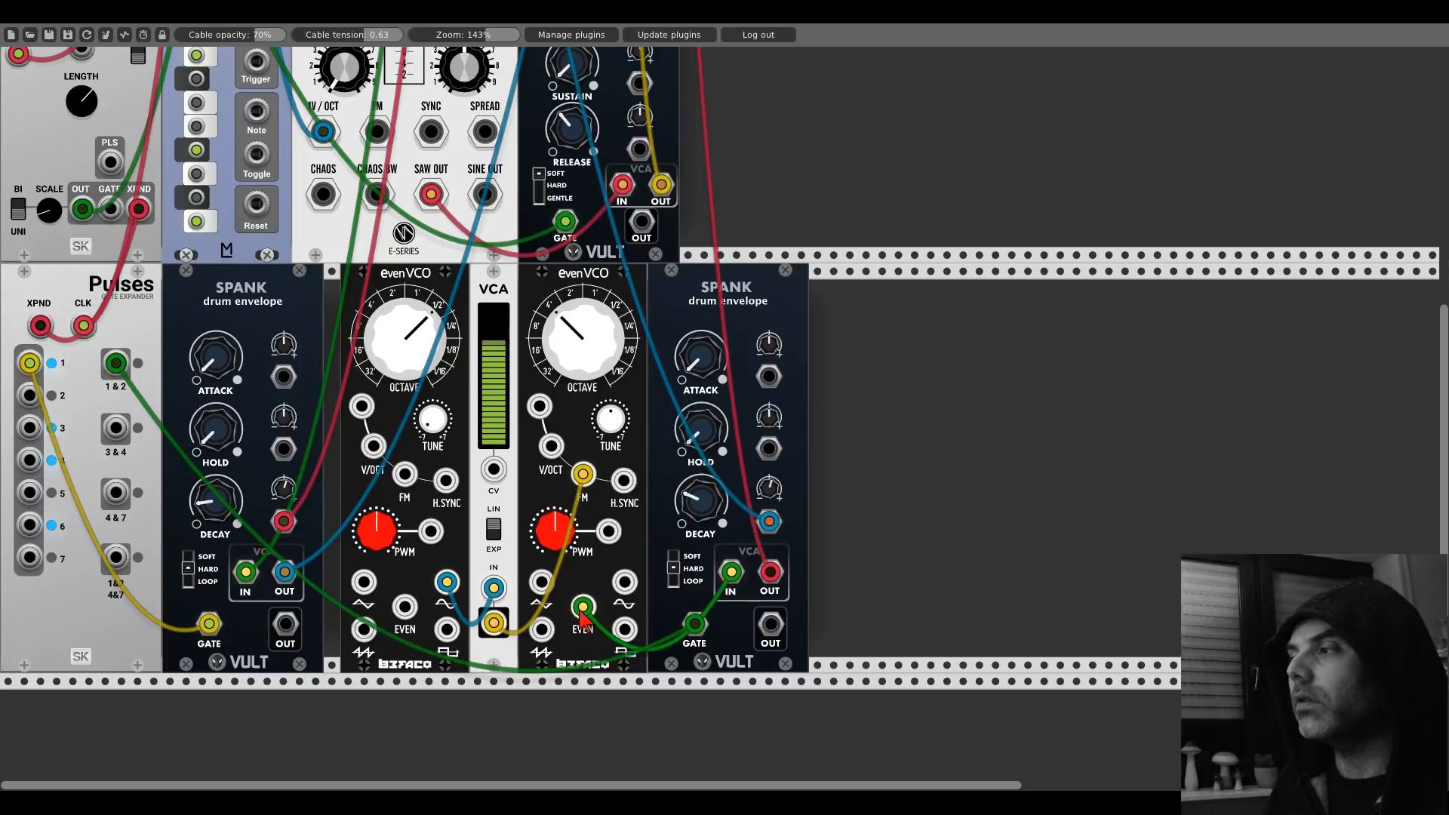
left_click_drag(583, 607, 624, 581)
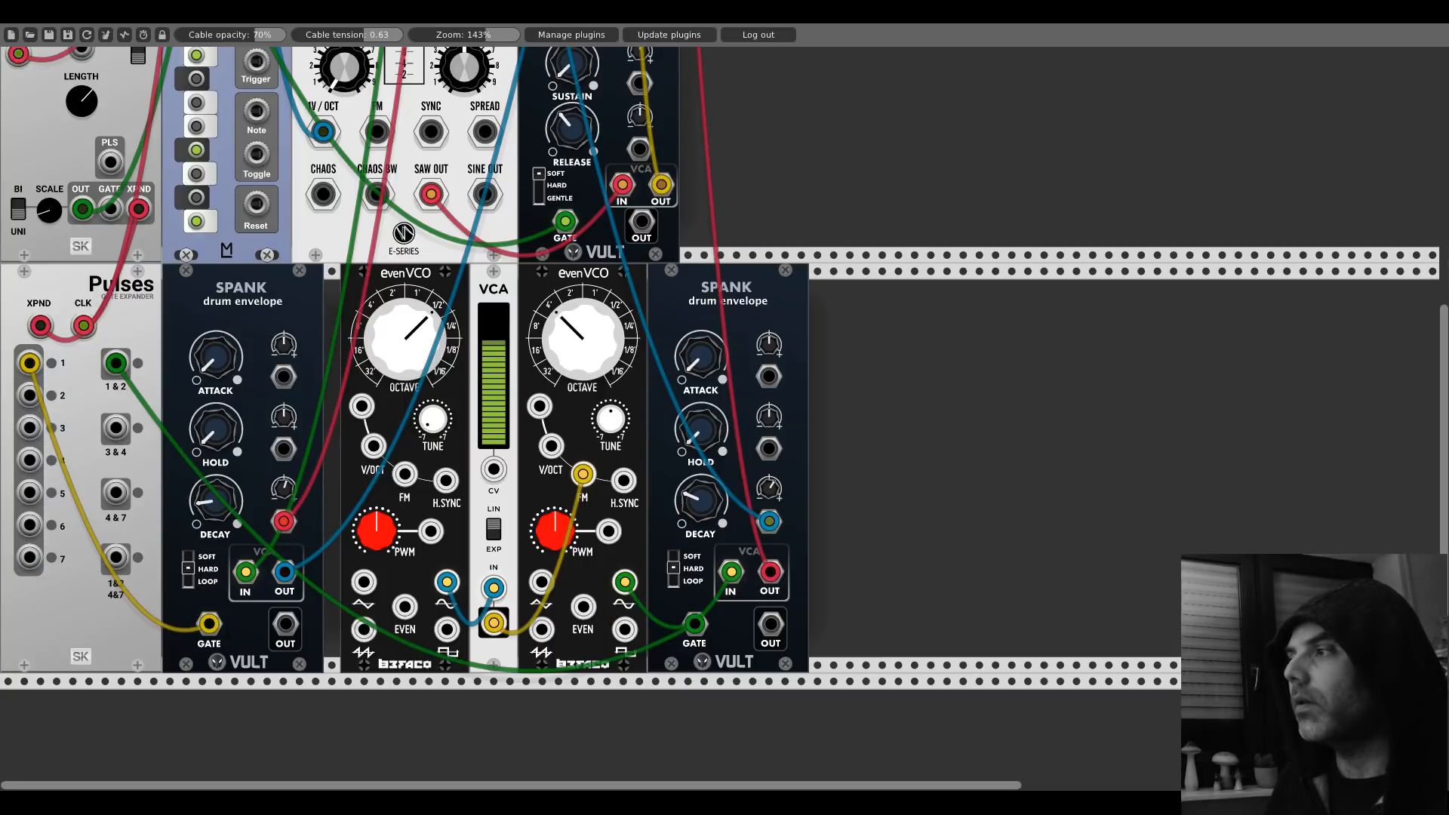
left_click_drag(711, 499, 711, 486)
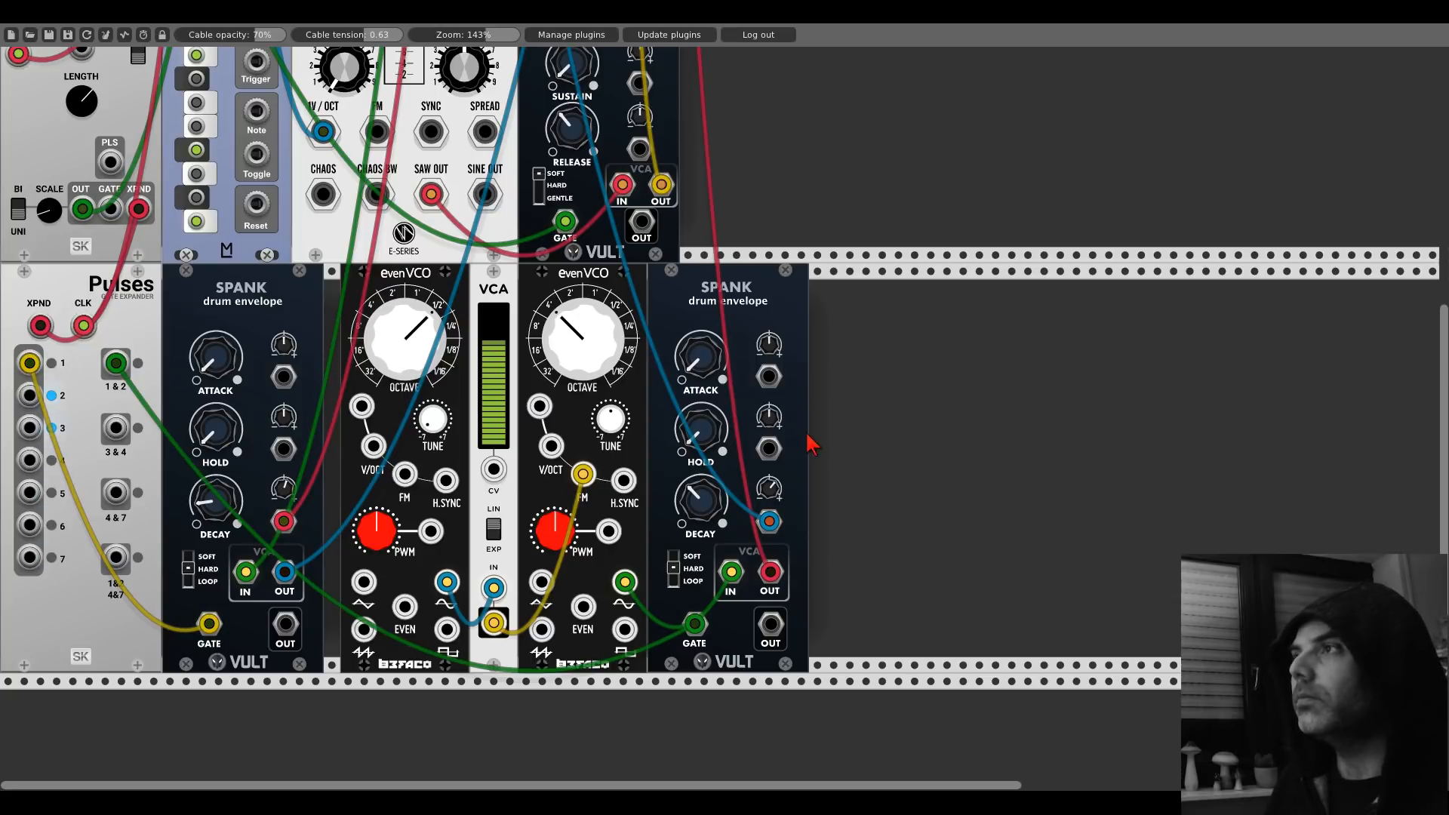
Step: Add the Geodesics Entropia sequencer to the second row, beside the Slap envelope
scroll(819, 465, "up", 3)
scroll(819, 465, "up", 6)
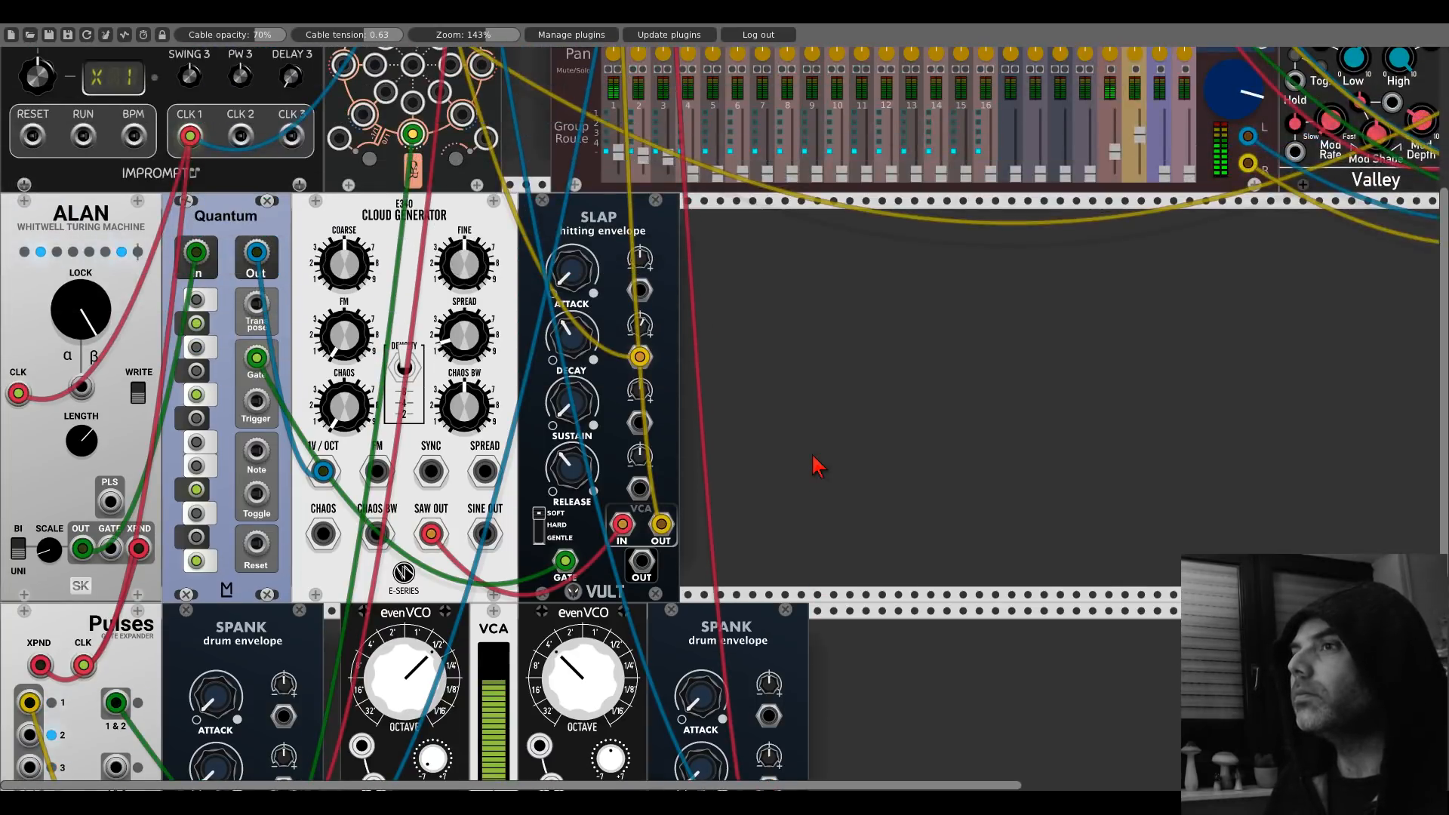
scroll(818, 466, "down", 7)
scroll(819, 466, "down", 1)
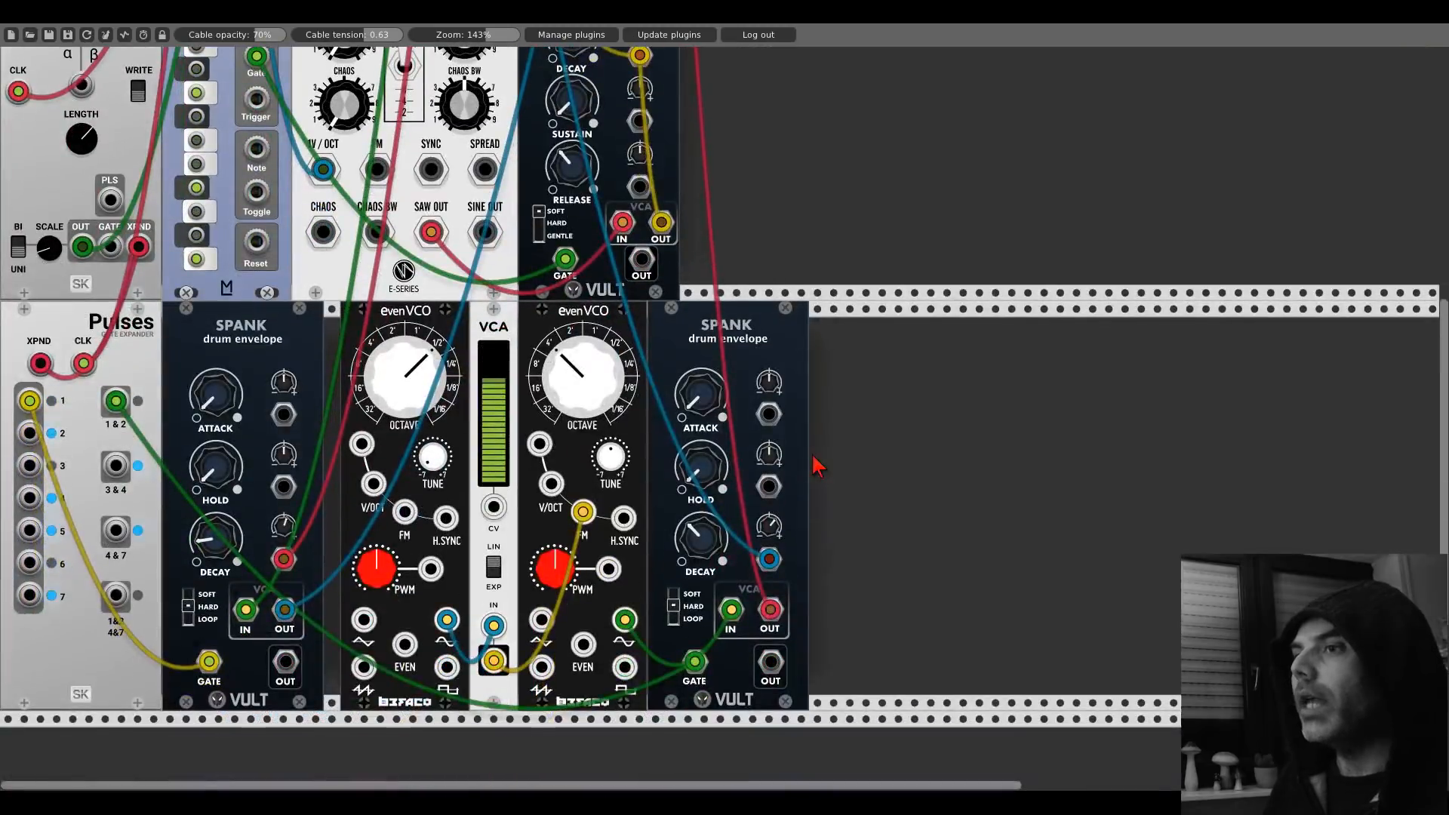
scroll(893, 466, "up", 7)
right_click(892, 466)
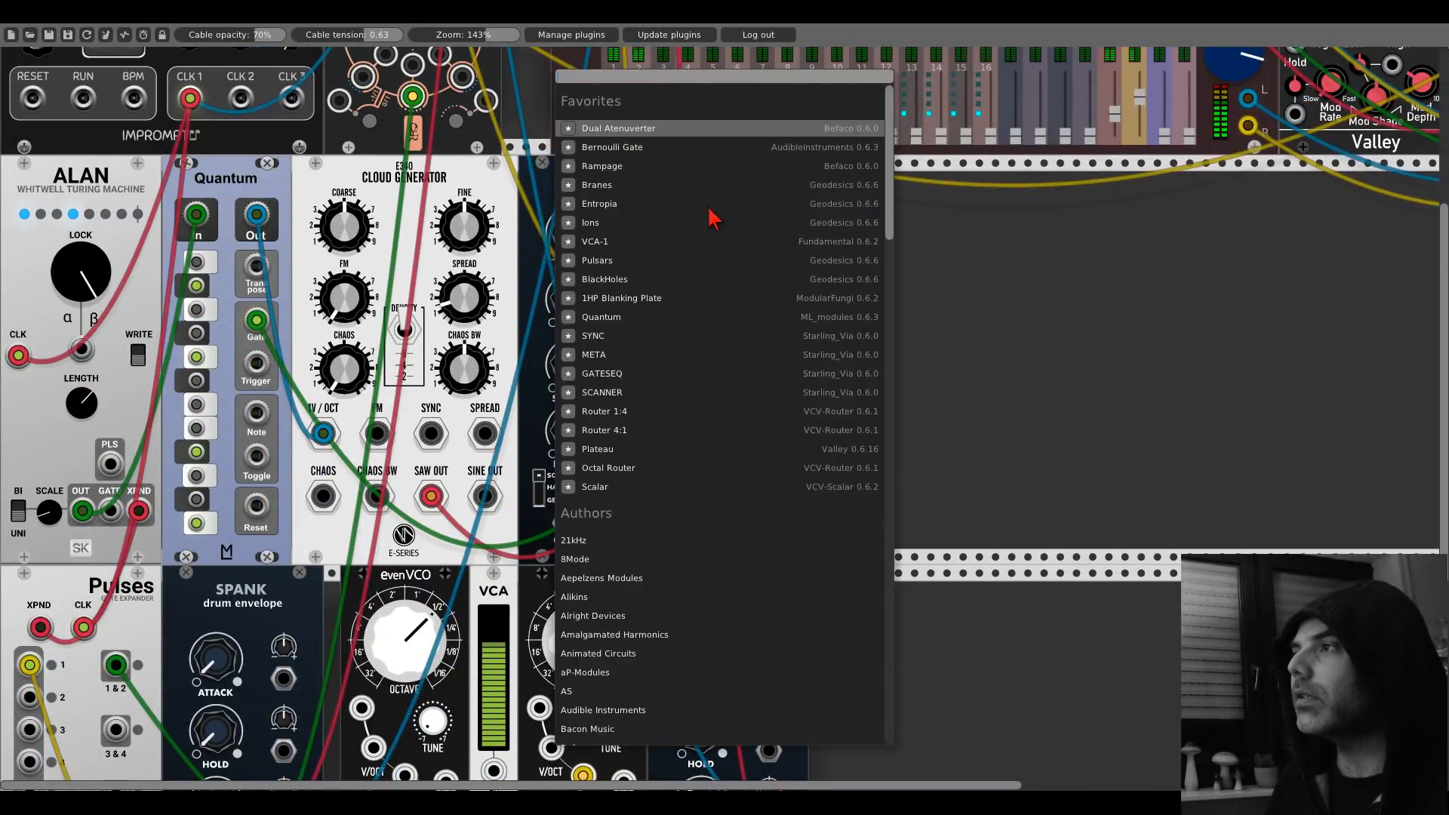
left_click(603, 203)
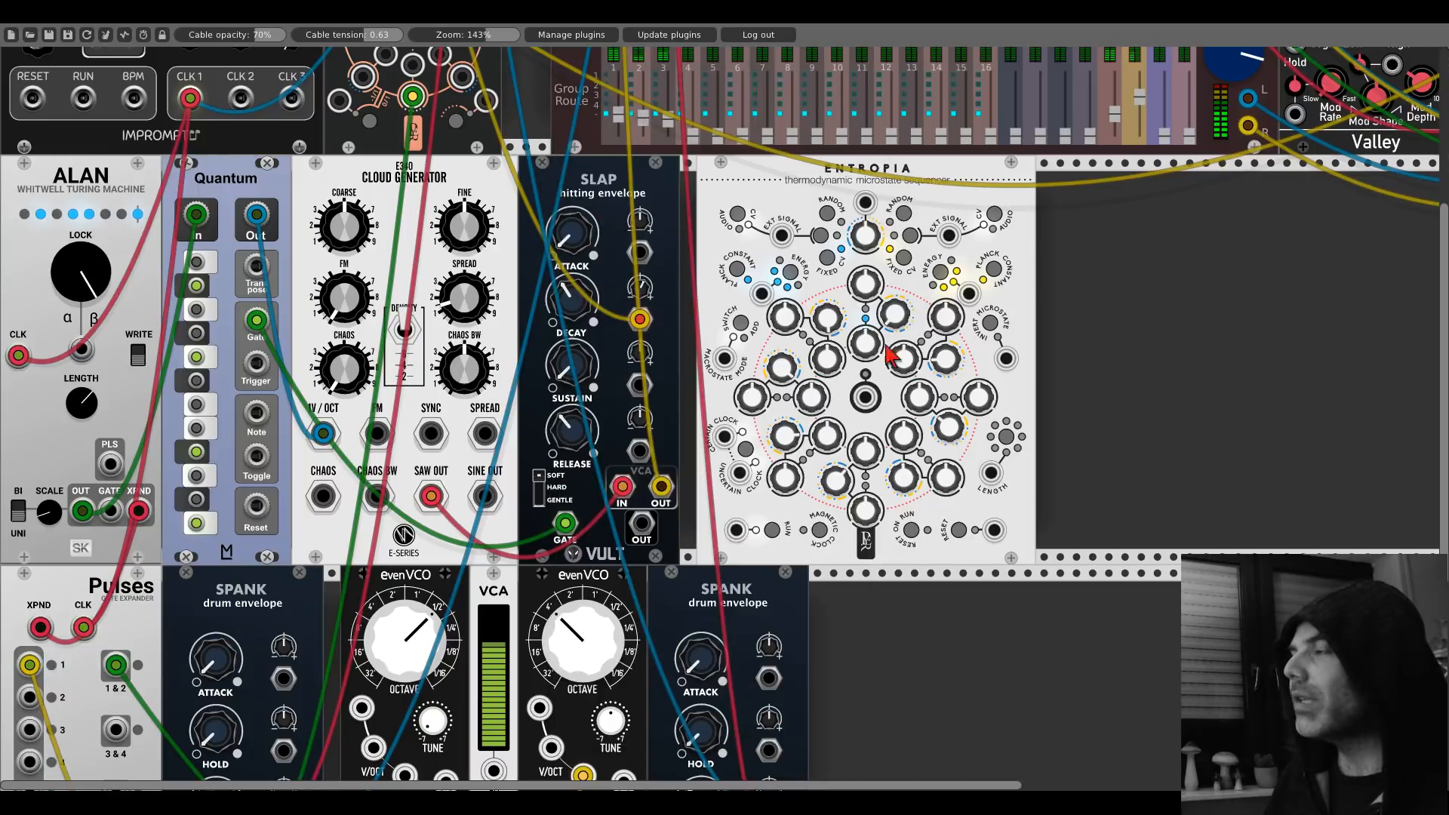
Step: Change Entropia's LENGTH setting and switch its panel theme to Dark matter edition
left_click(1006, 437)
right_click(794, 185)
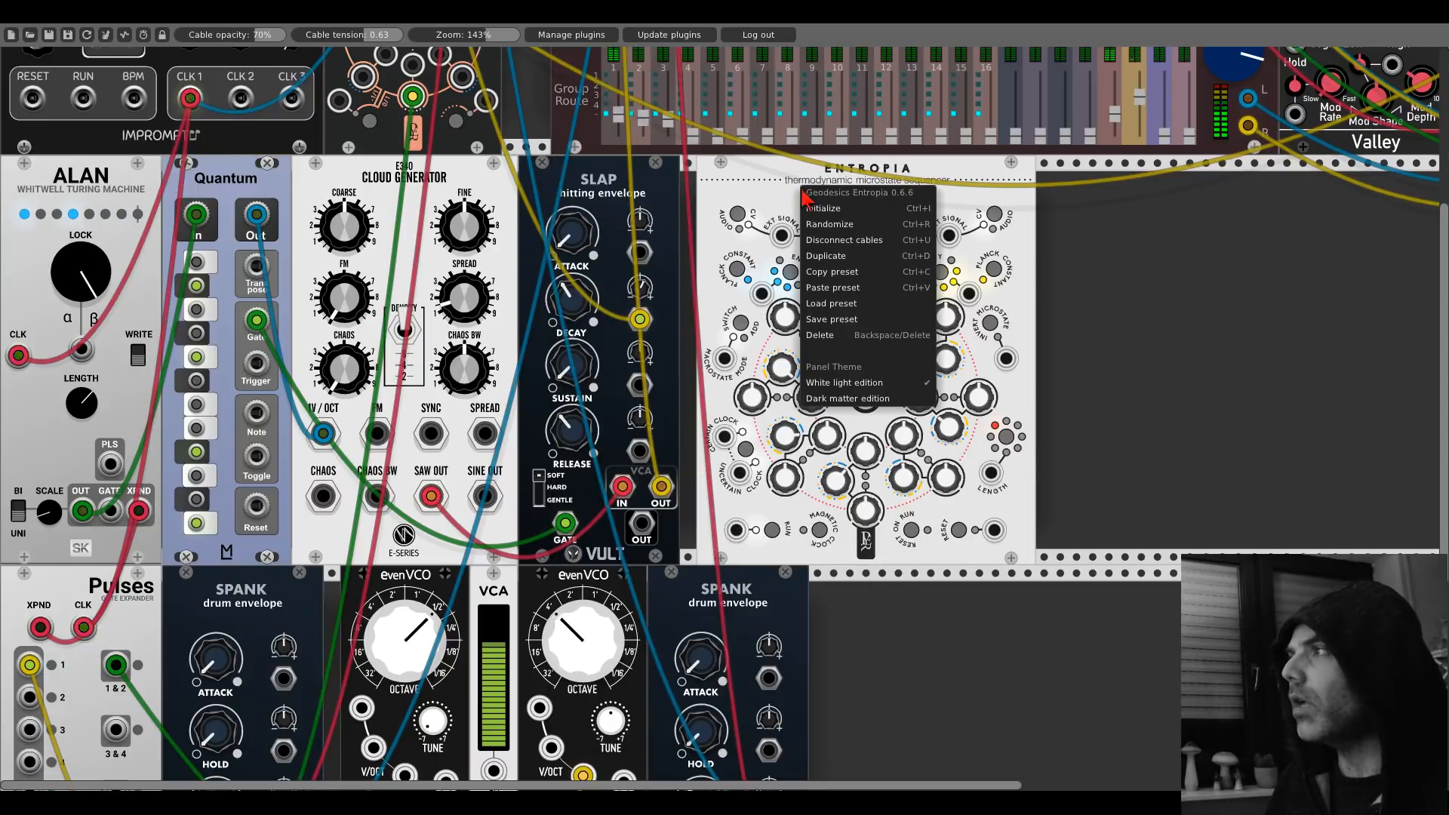
left_click(836, 406)
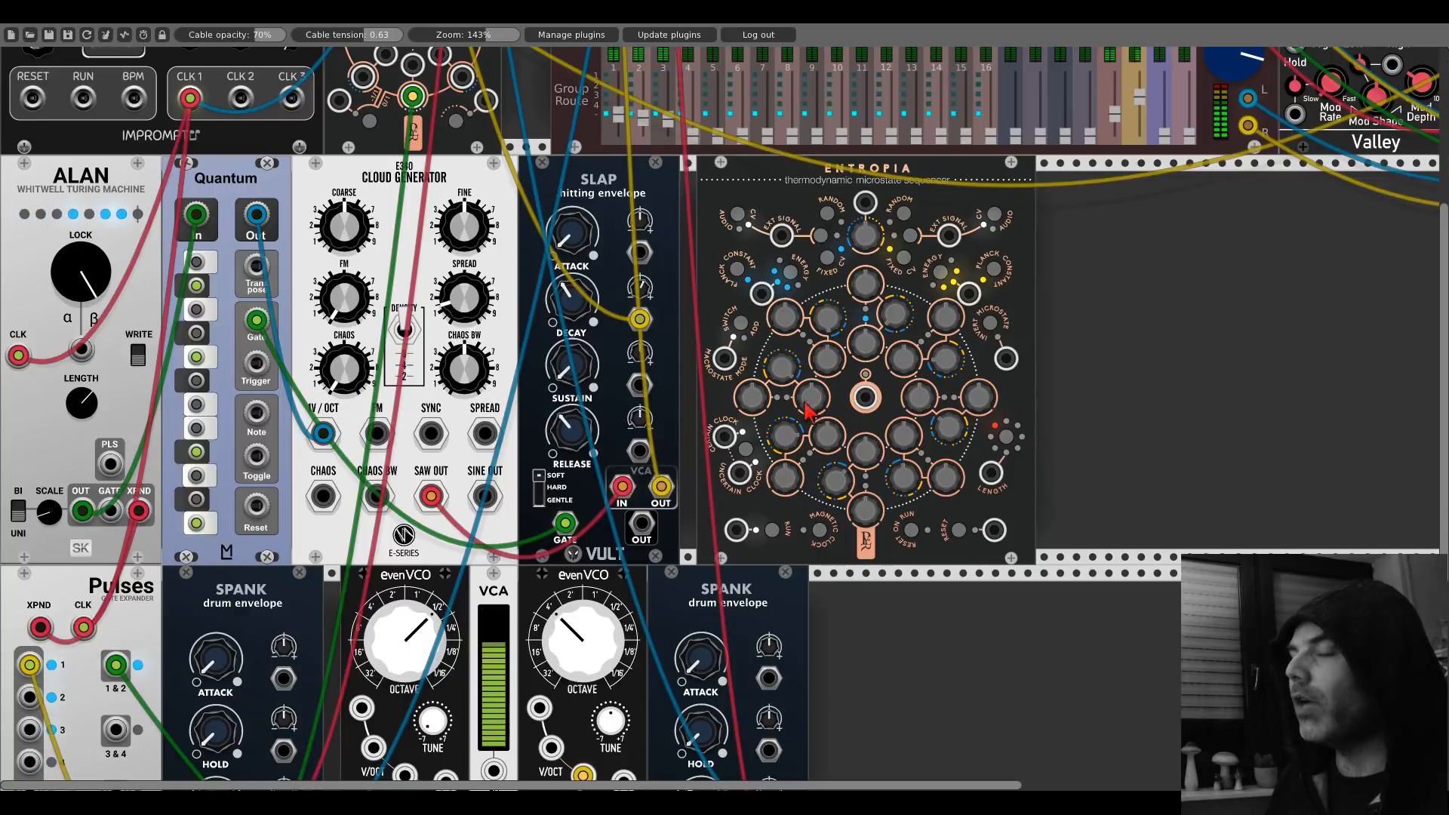
Step: Patch Pulses' output 3 into Entropia's certain clock input and its 3 & 4 output into the uncertain clock input
scroll(672, 430, "down", 3)
scroll(672, 430, "down", 3)
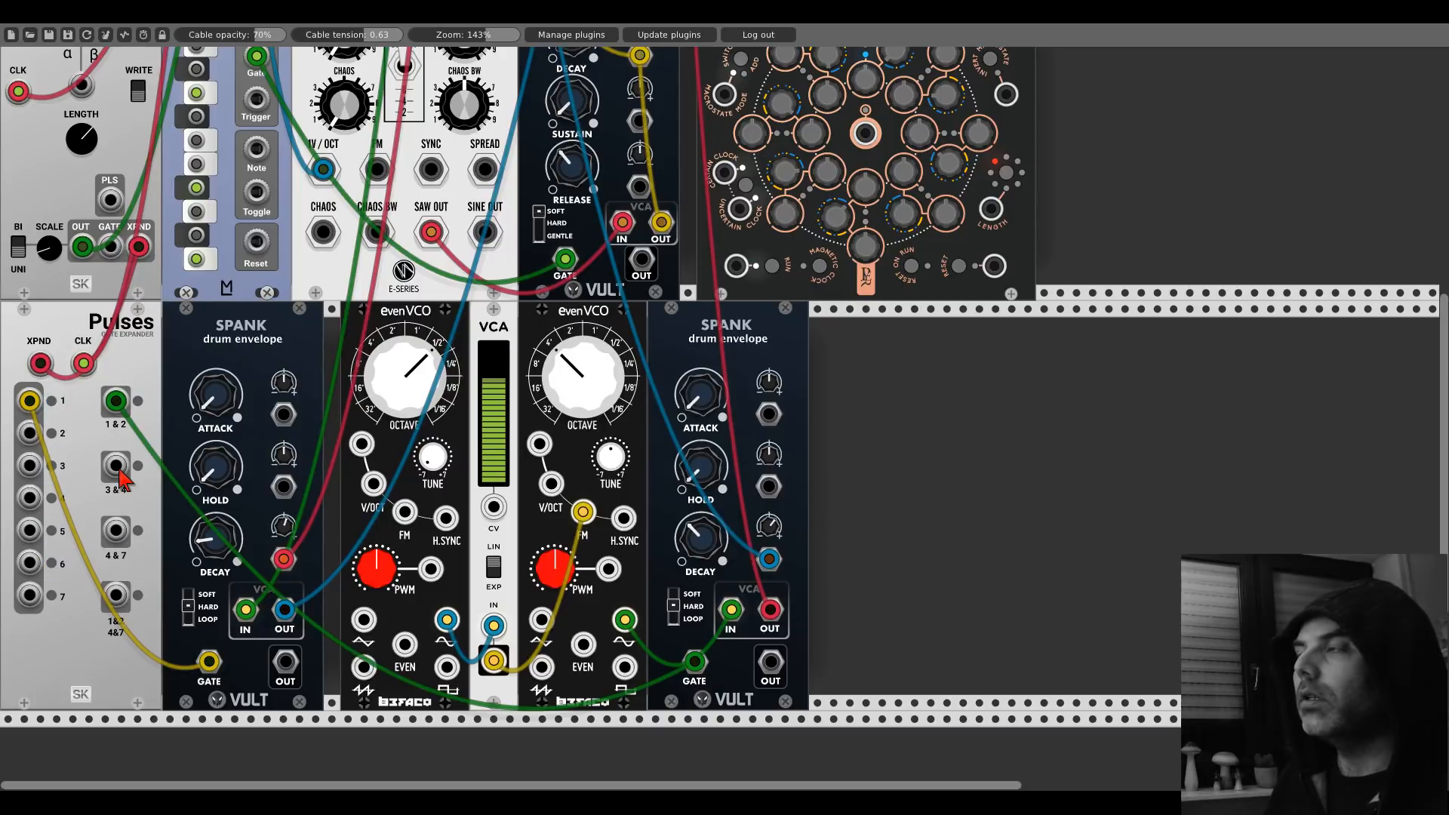
left_click_drag(117, 466, 120, 470)
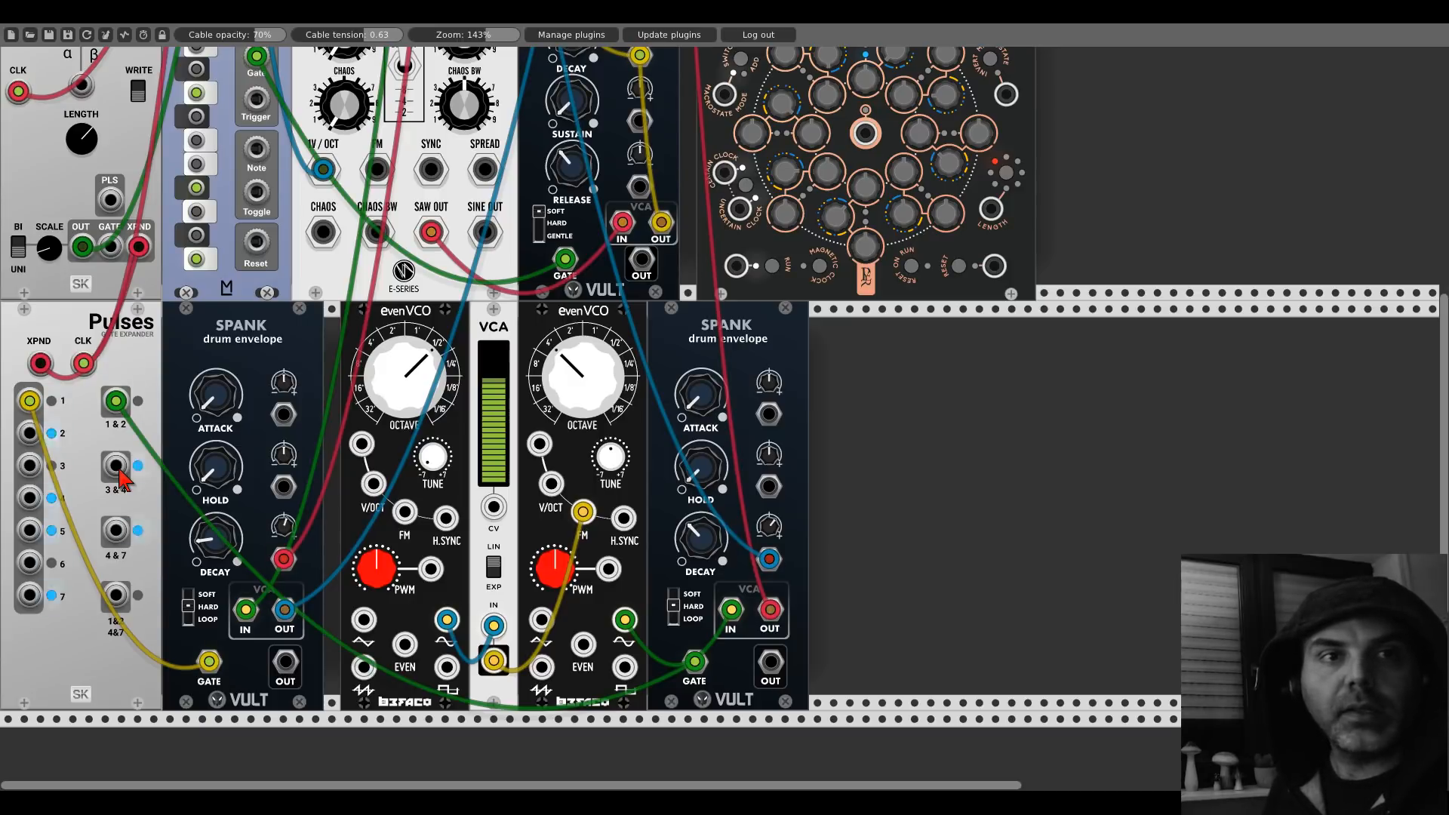
left_click_drag(117, 466, 724, 436)
scroll(631, 356, "up", 5)
scroll(700, 477, "down", 3)
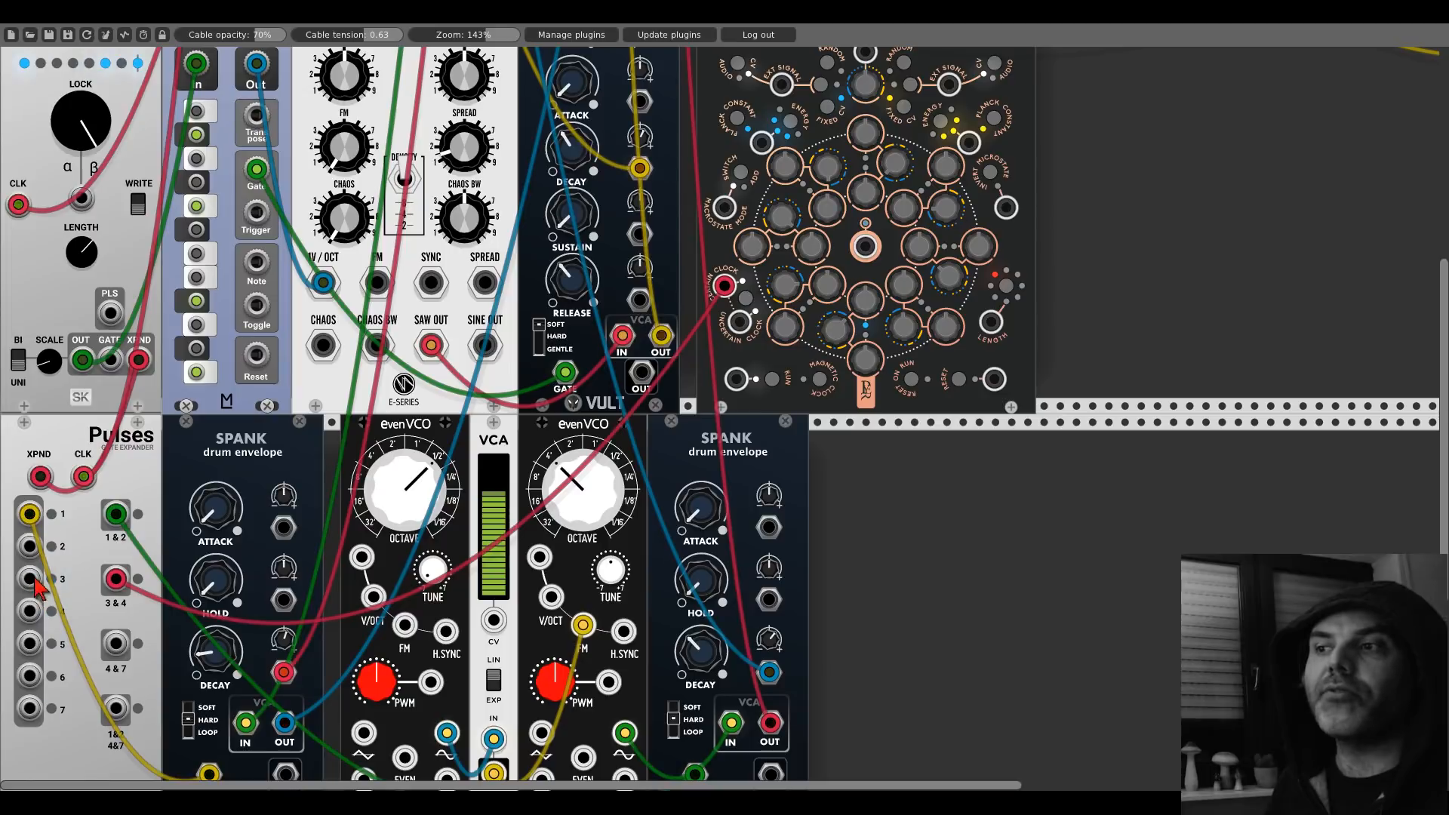
left_click_drag(114, 580, 402, 453)
left_click_drag(726, 349, 740, 323)
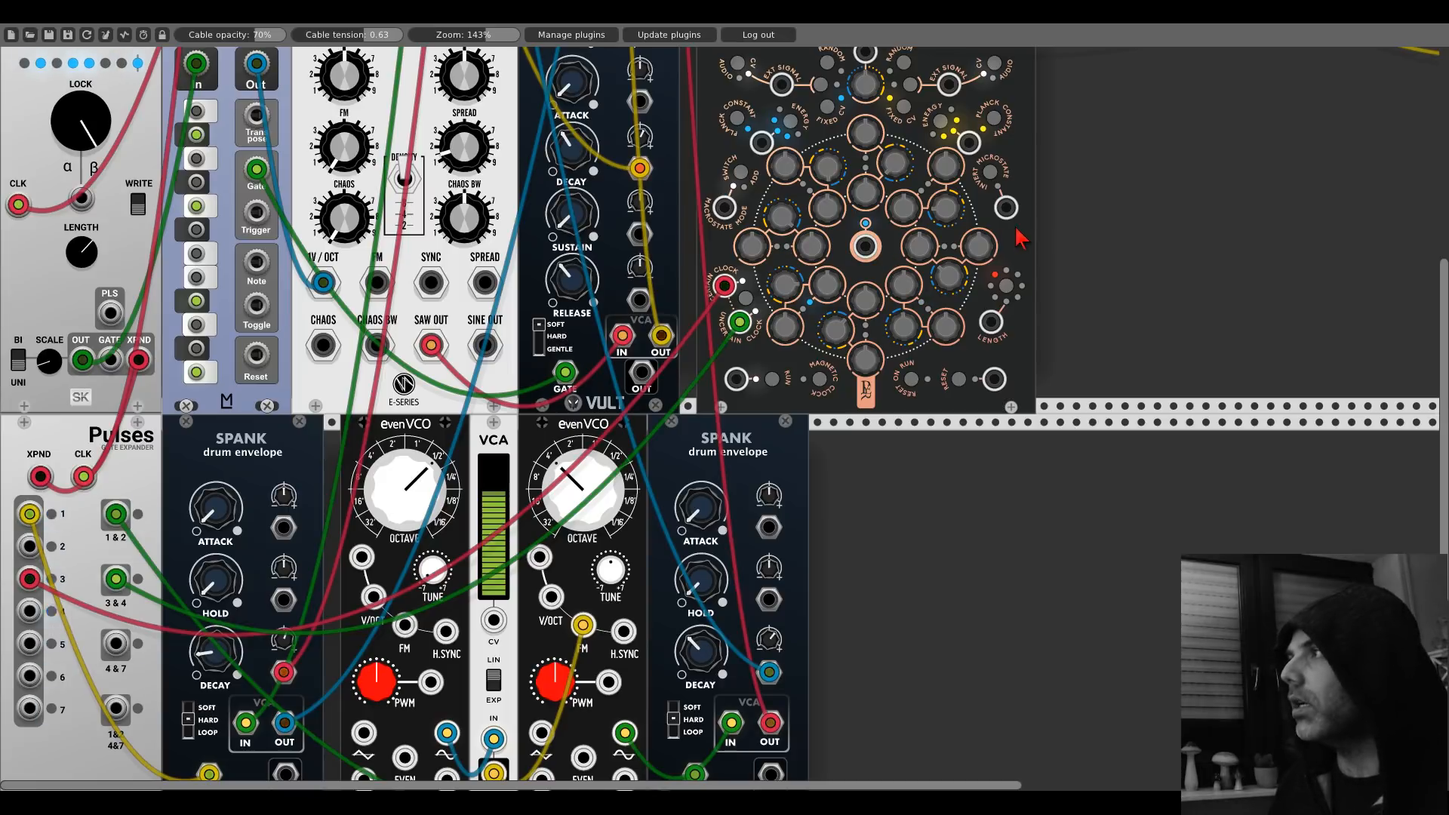
Step: Browse the module library's author list and Hora's modules for a sound source
scroll(1019, 233, "up", 4)
scroll(1046, 234, "right", 2)
left_click_drag(956, 207, 730, 187)
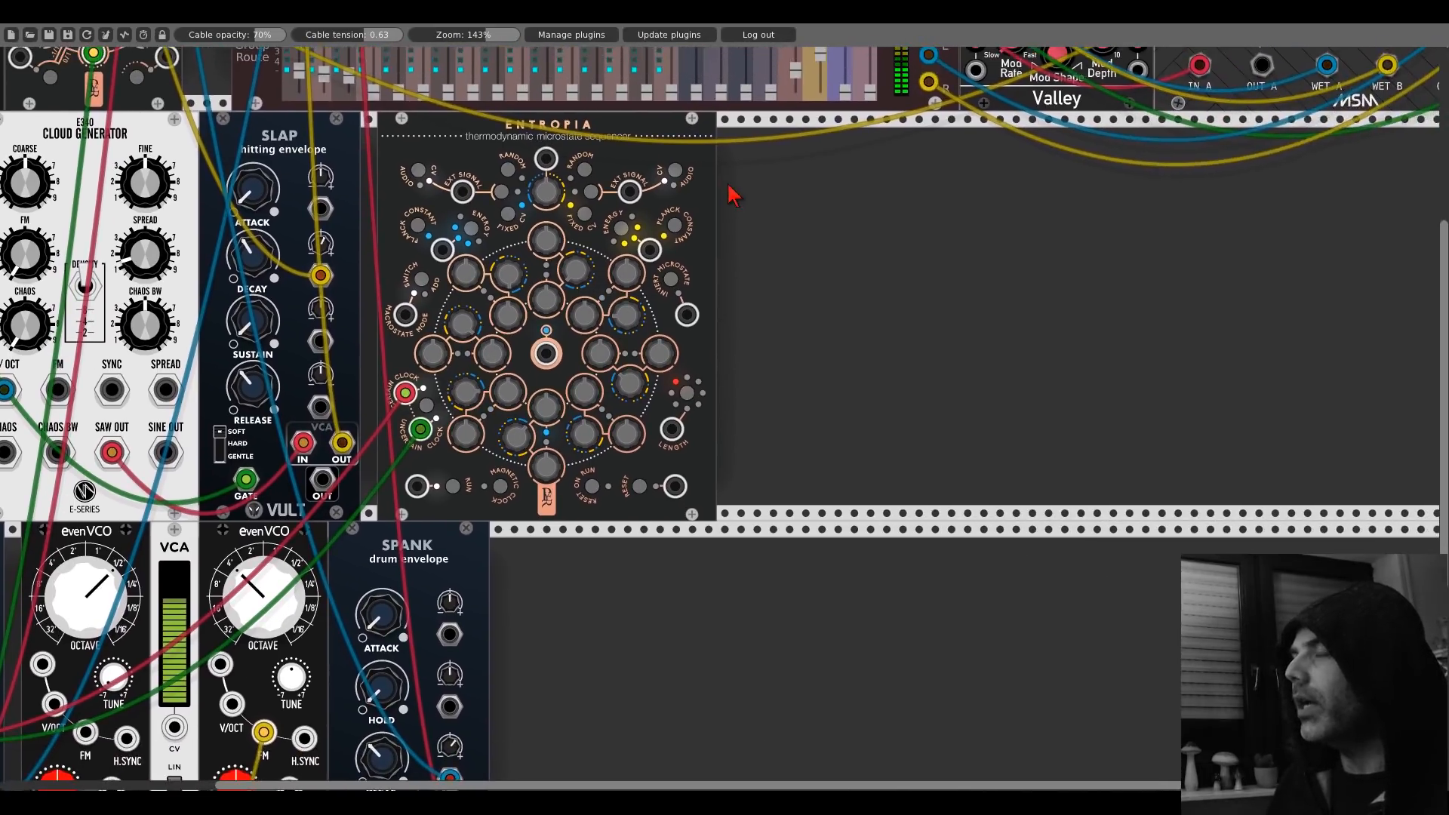
right_click(812, 241)
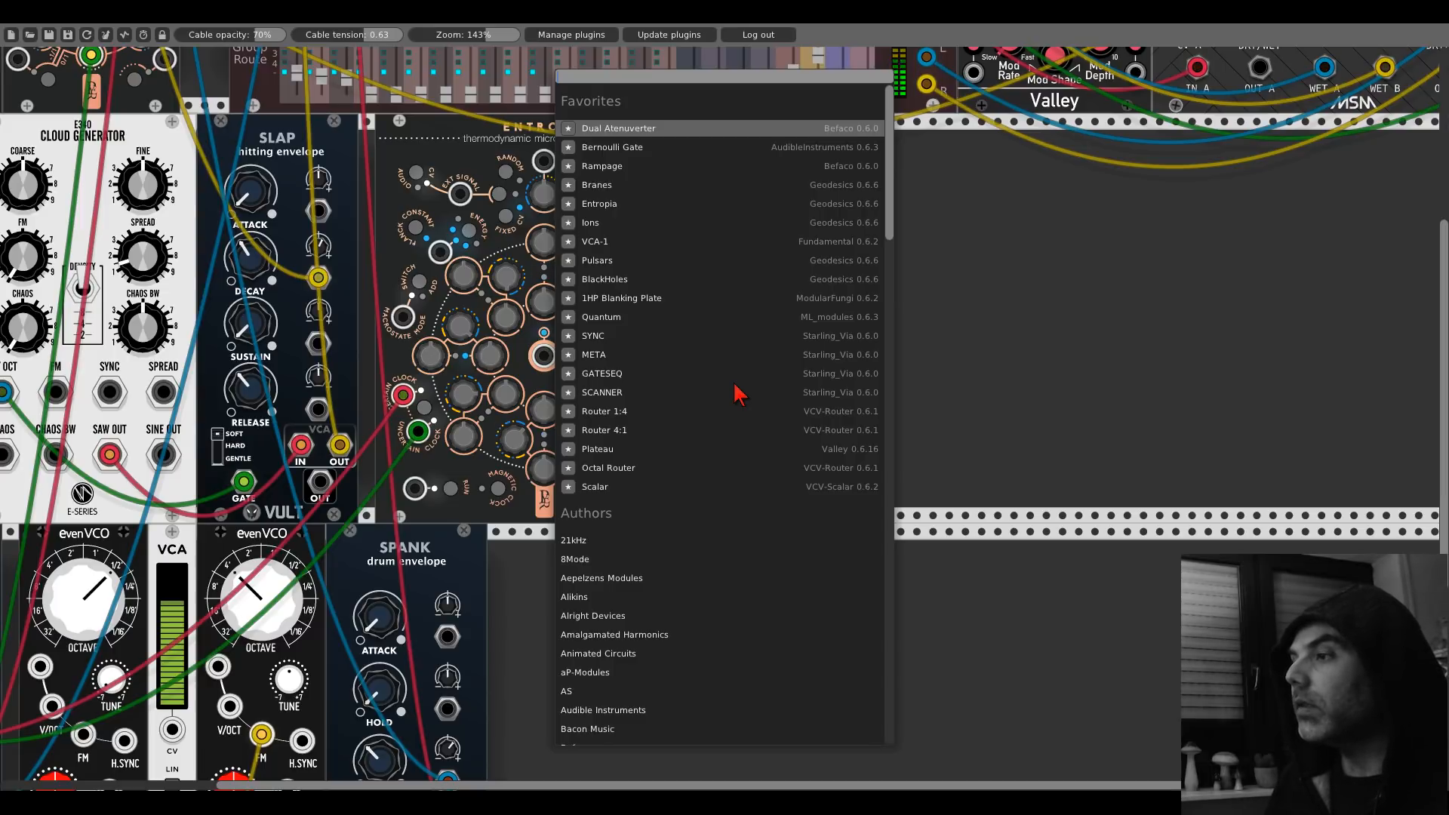
scroll(738, 393, "down", 3)
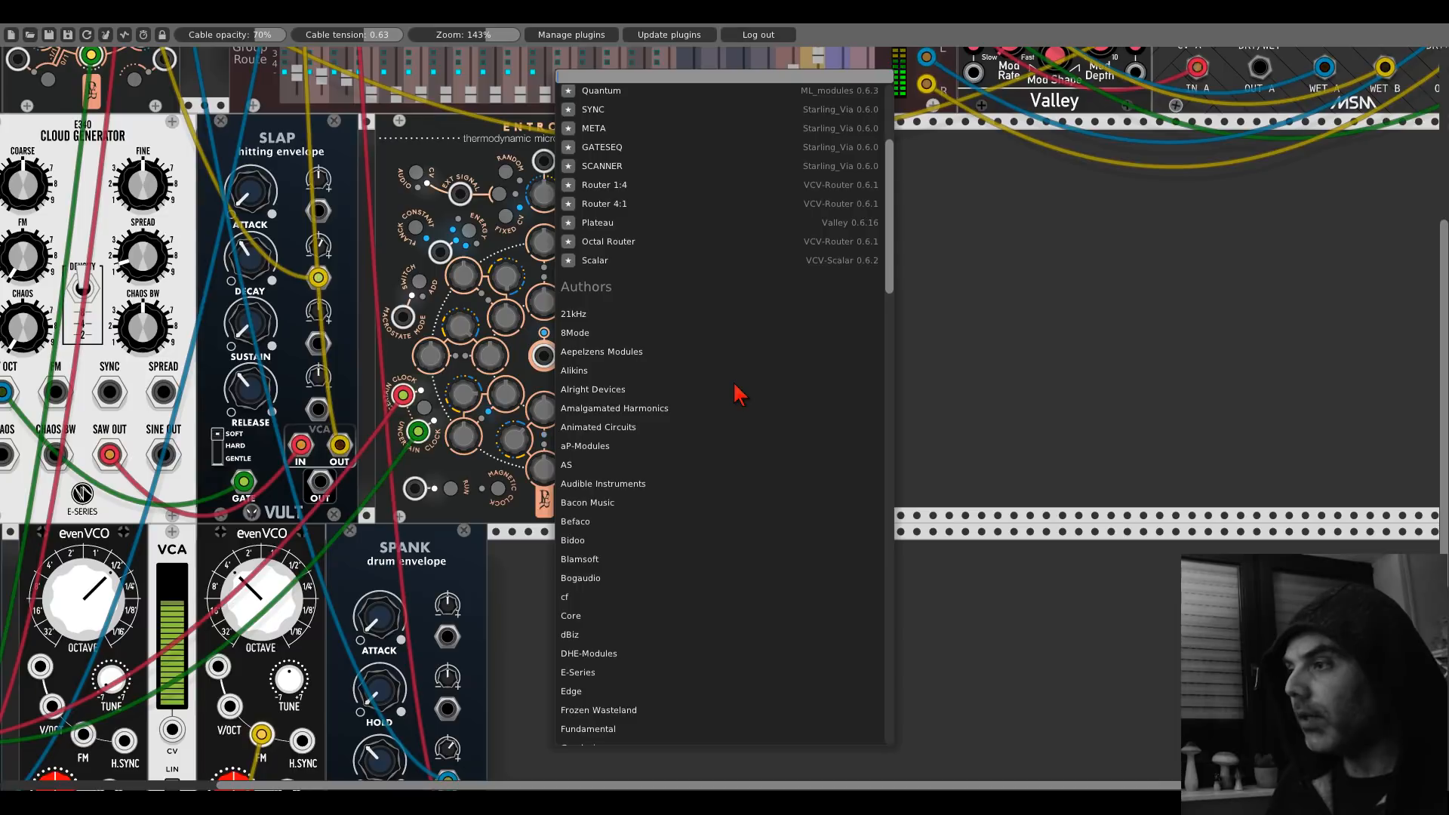
scroll(738, 393, "down", 2)
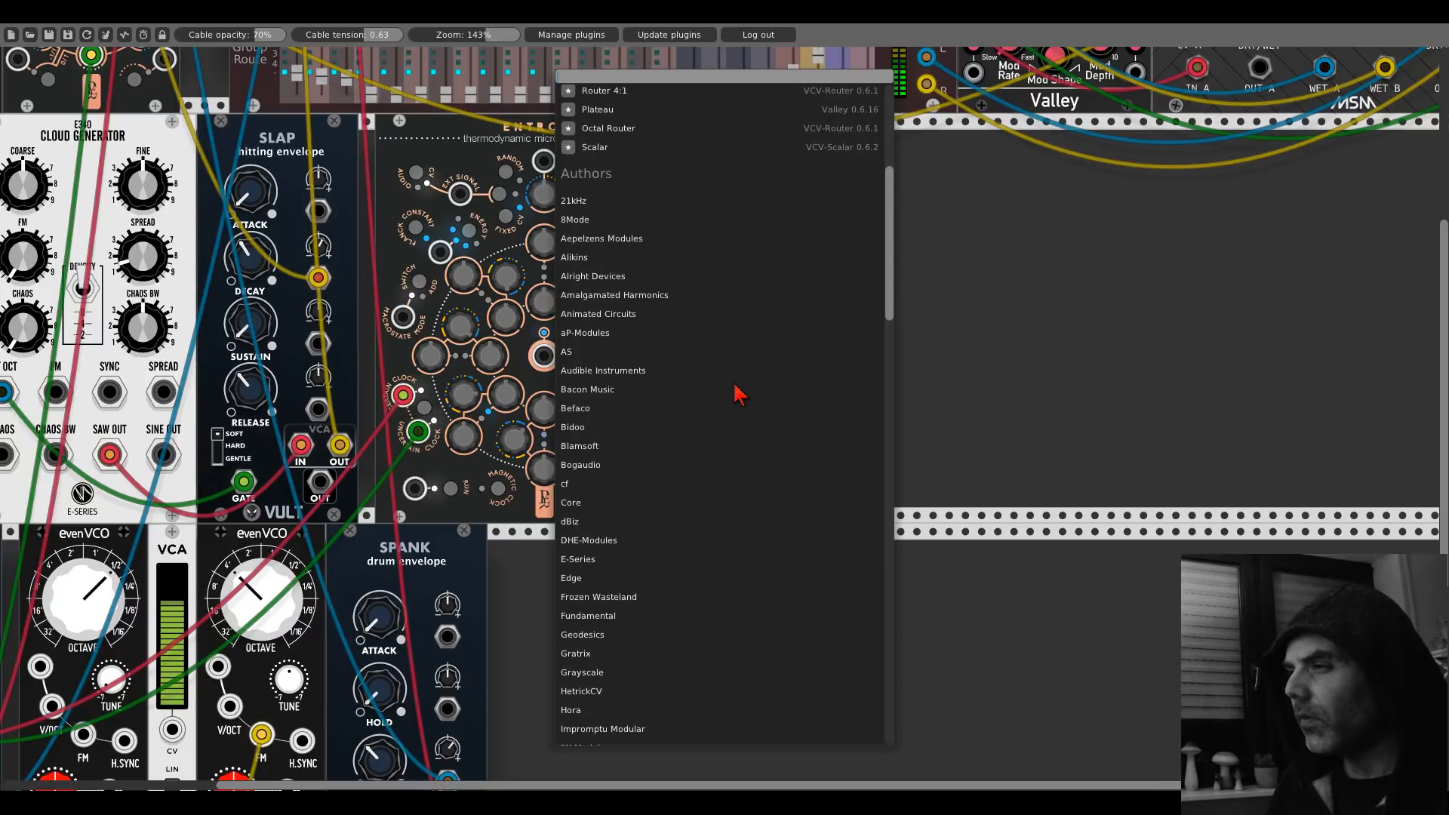
scroll(738, 394, "down", 2)
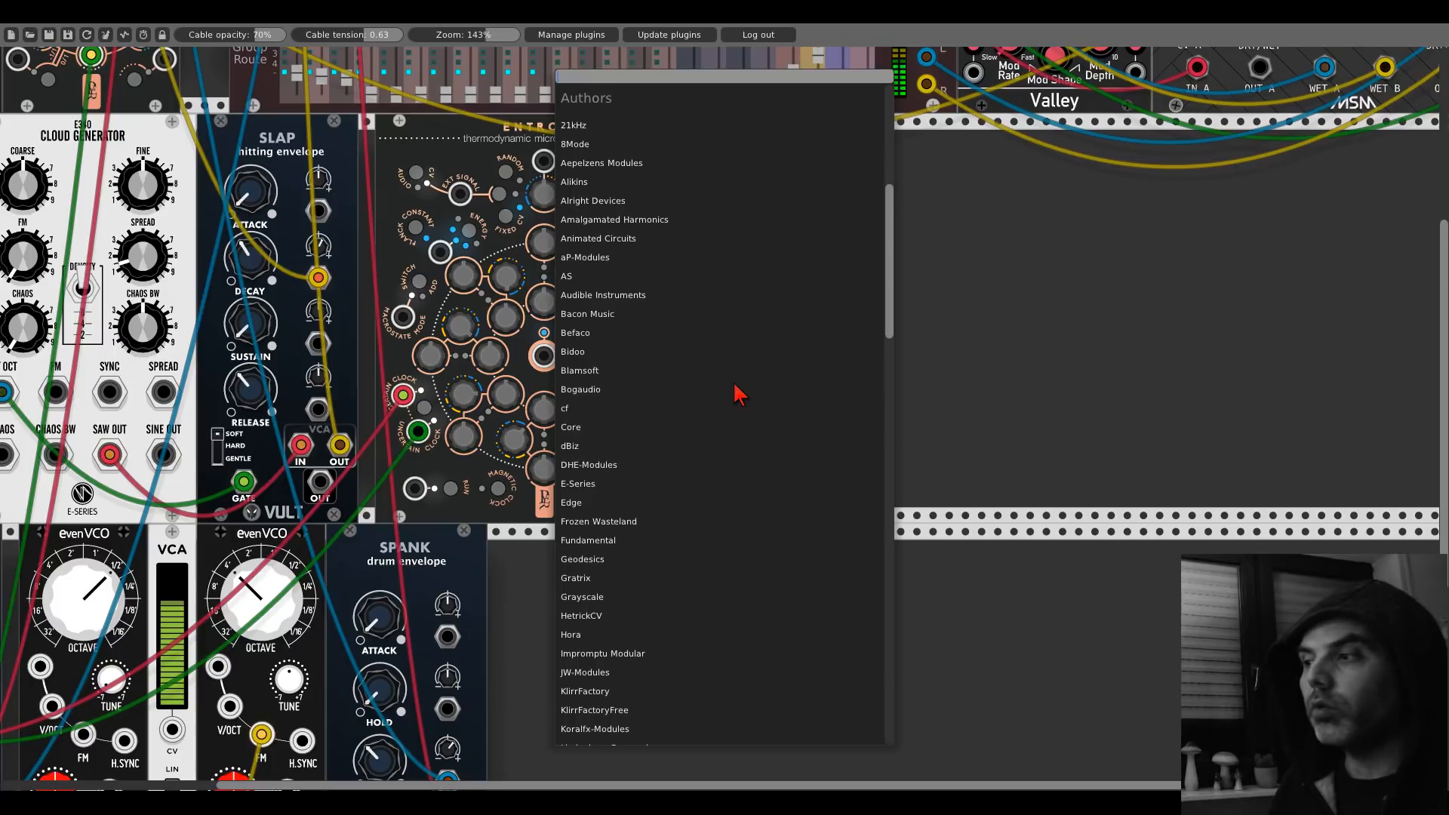
left_click(594, 638)
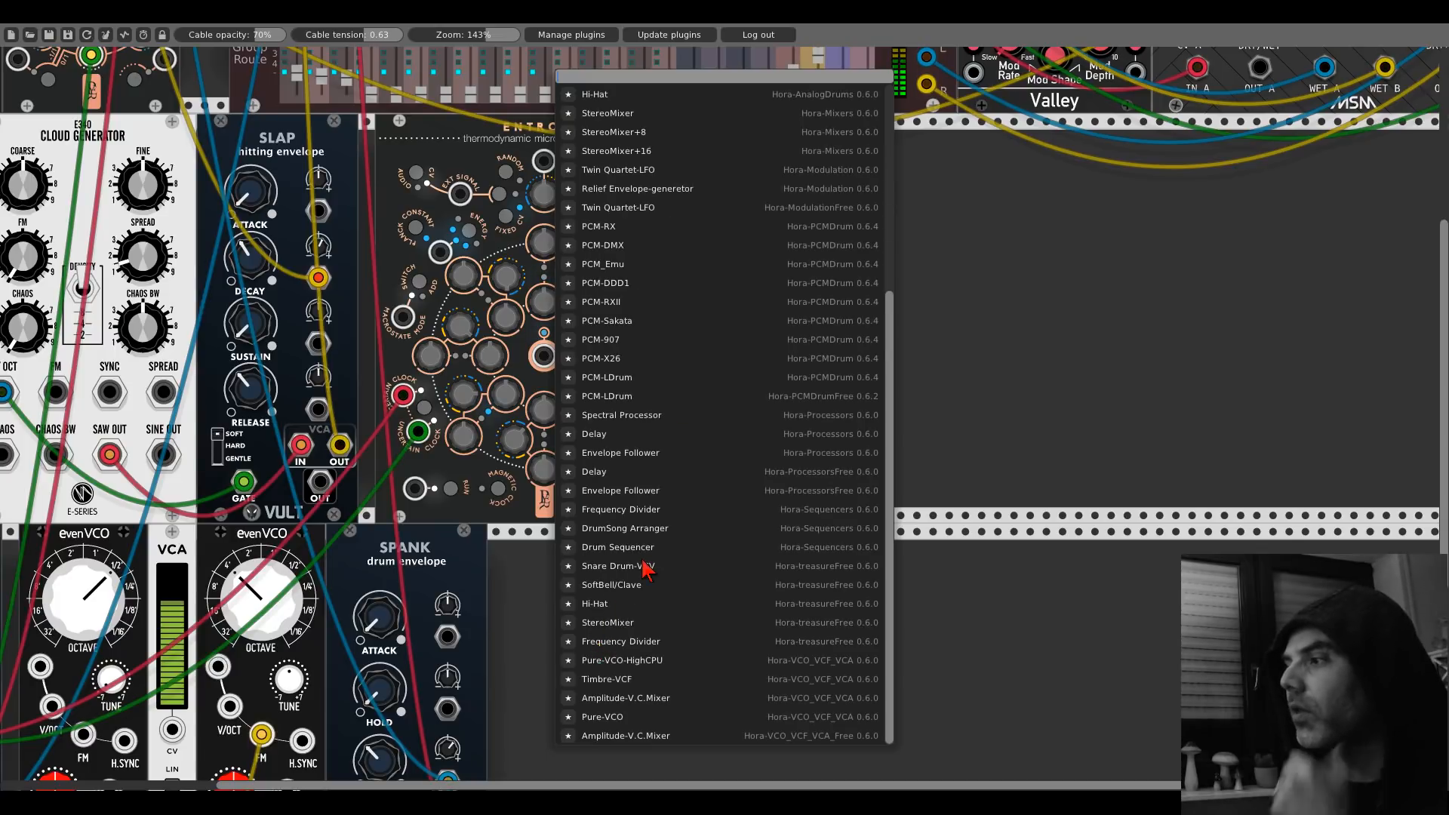
key("BackSpace")
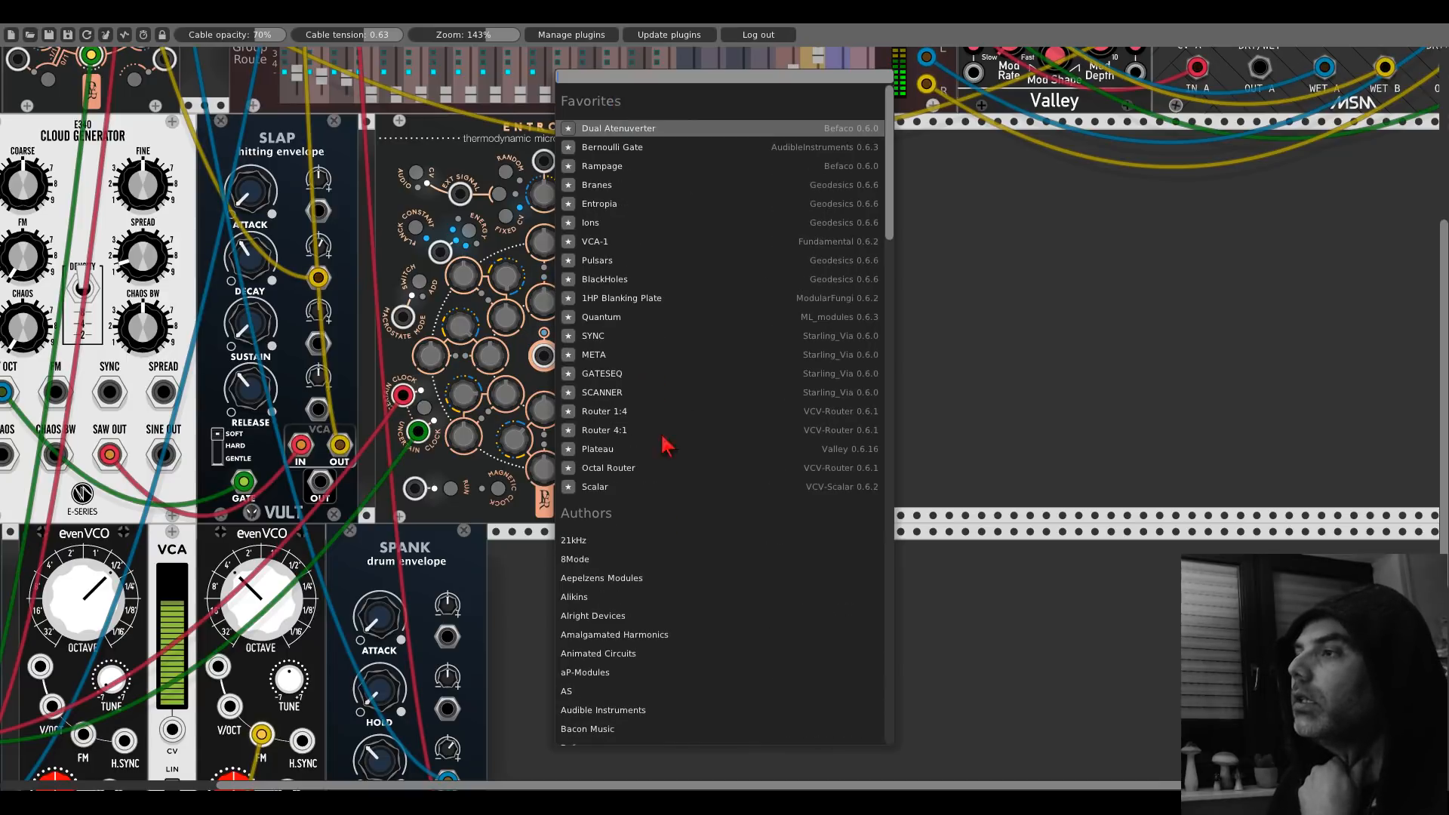
scroll(667, 445, "down", 5)
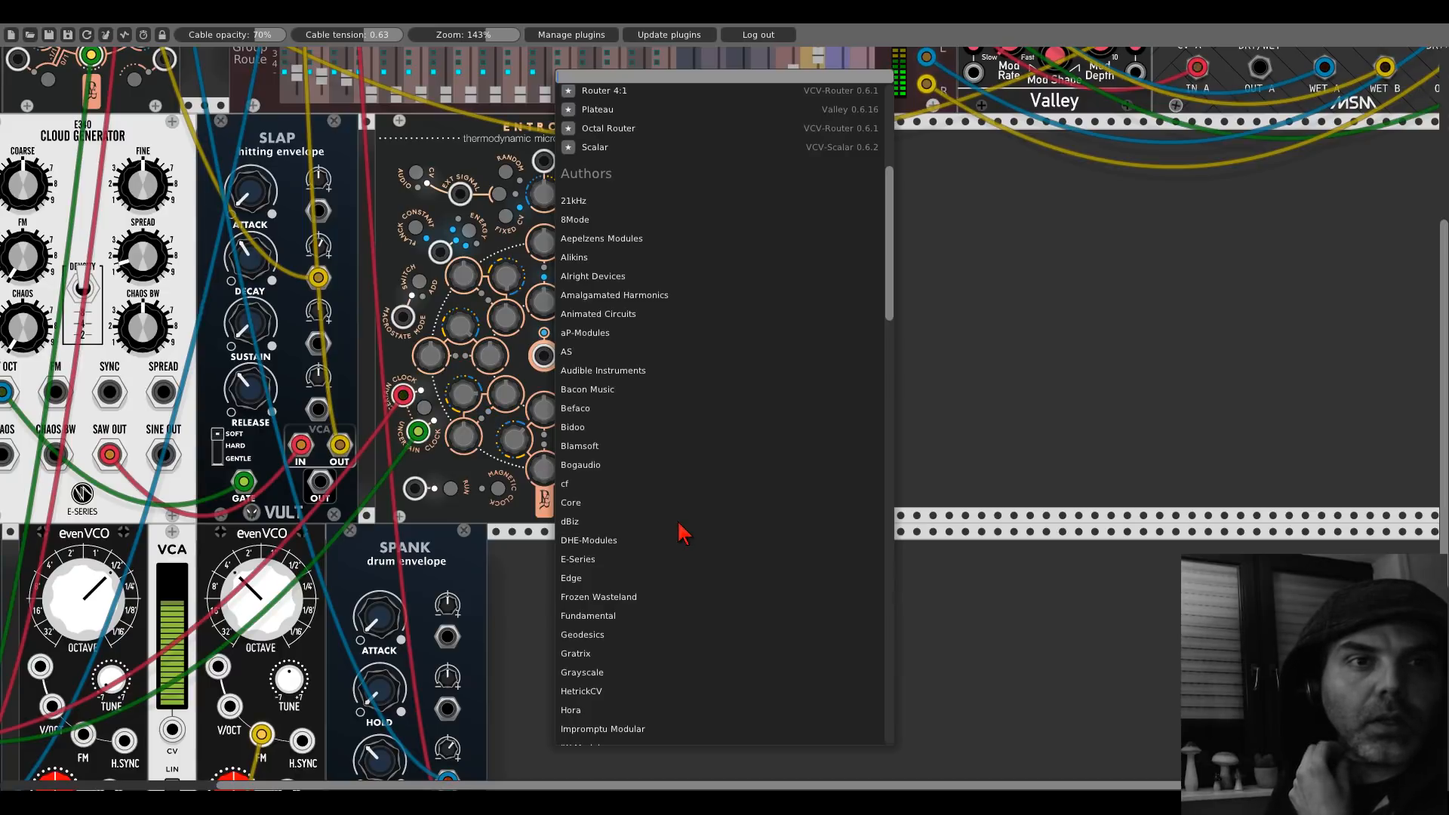
scroll(683, 534, "down", 1)
scroll(683, 533, "down", 8)
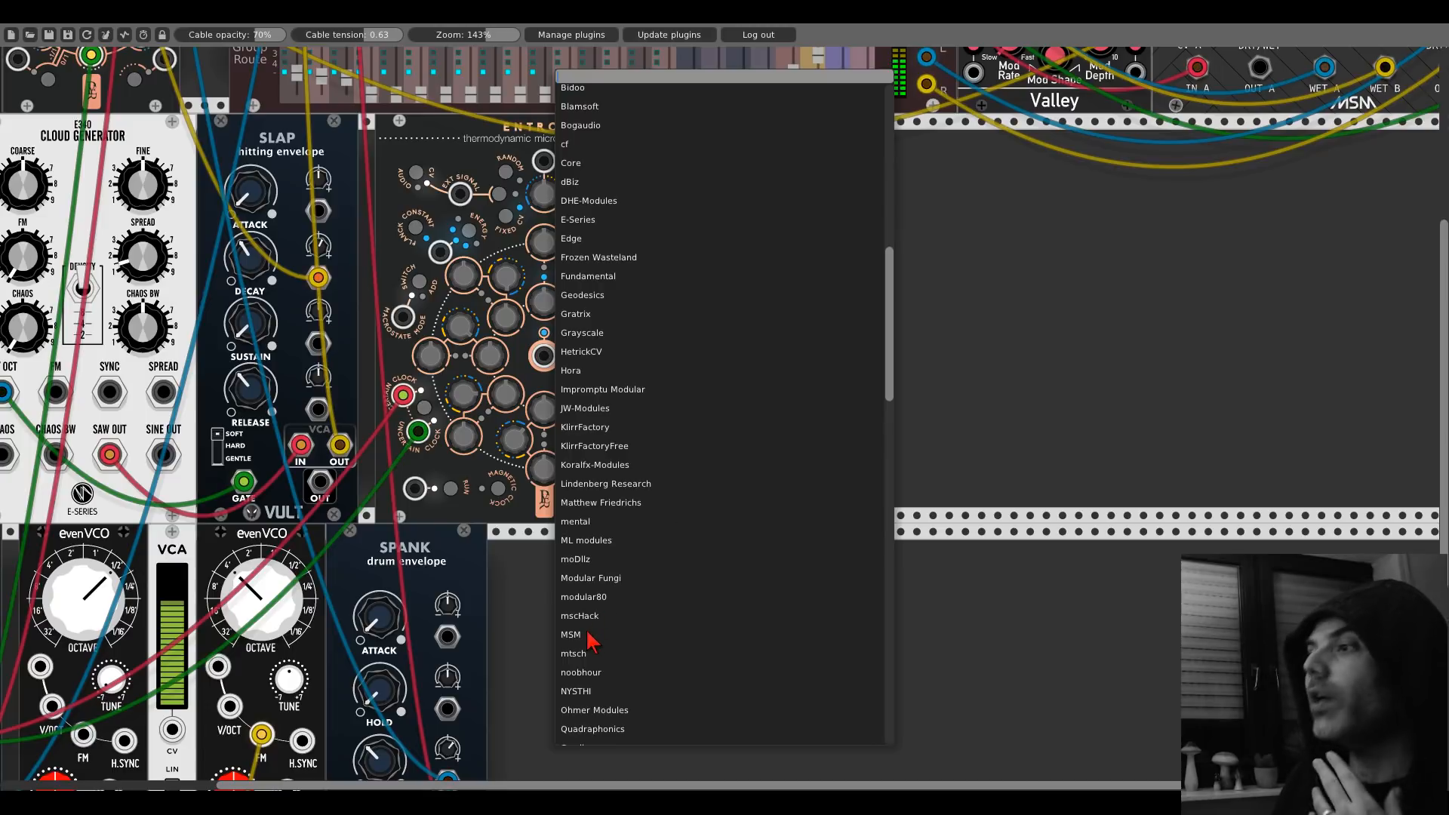
Step: Search the module library for "treas", add MSM's Treasure VCO near Entropia, and apply its Mushroom theme
double_click(966, 378)
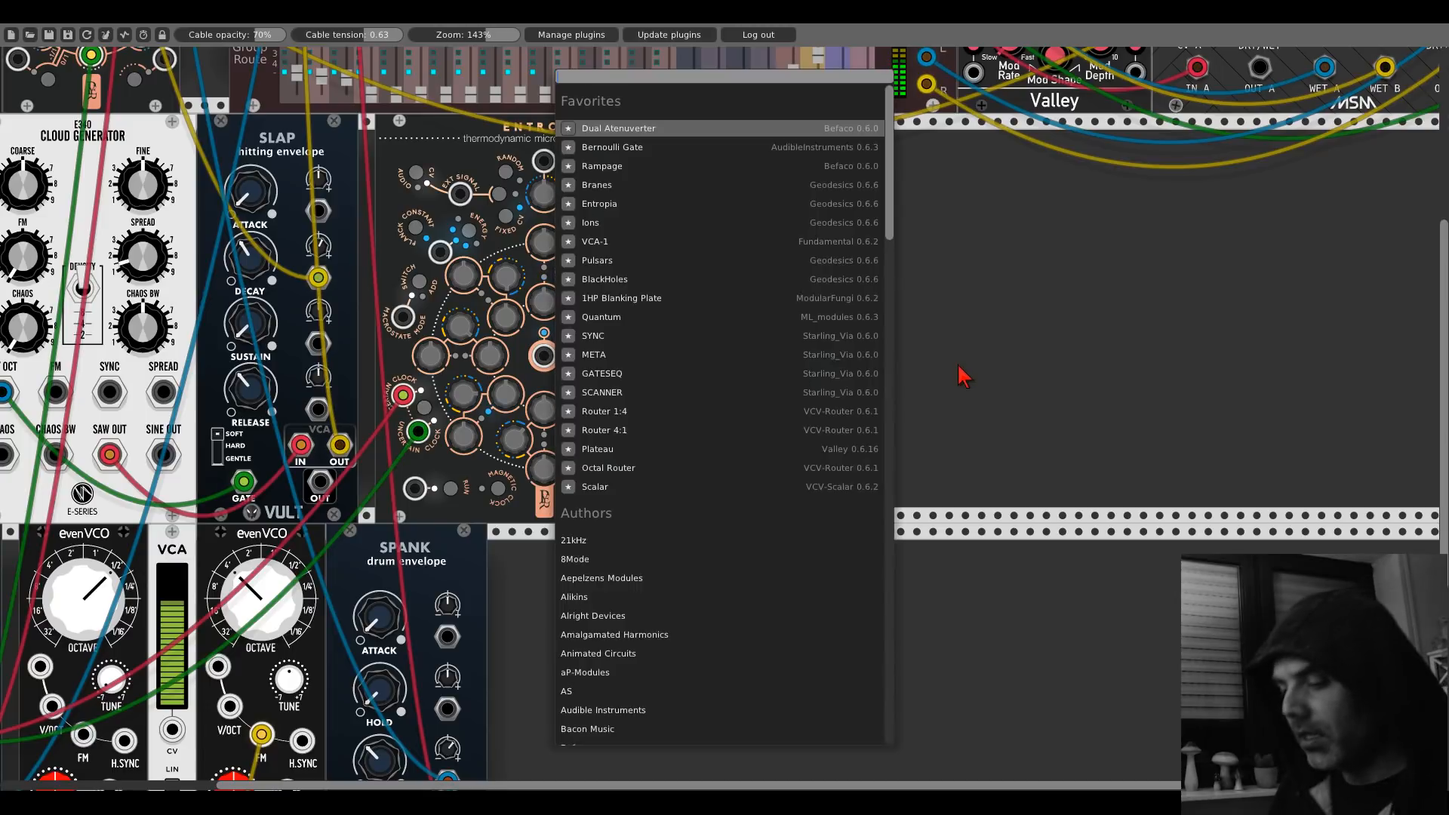
type("treas")
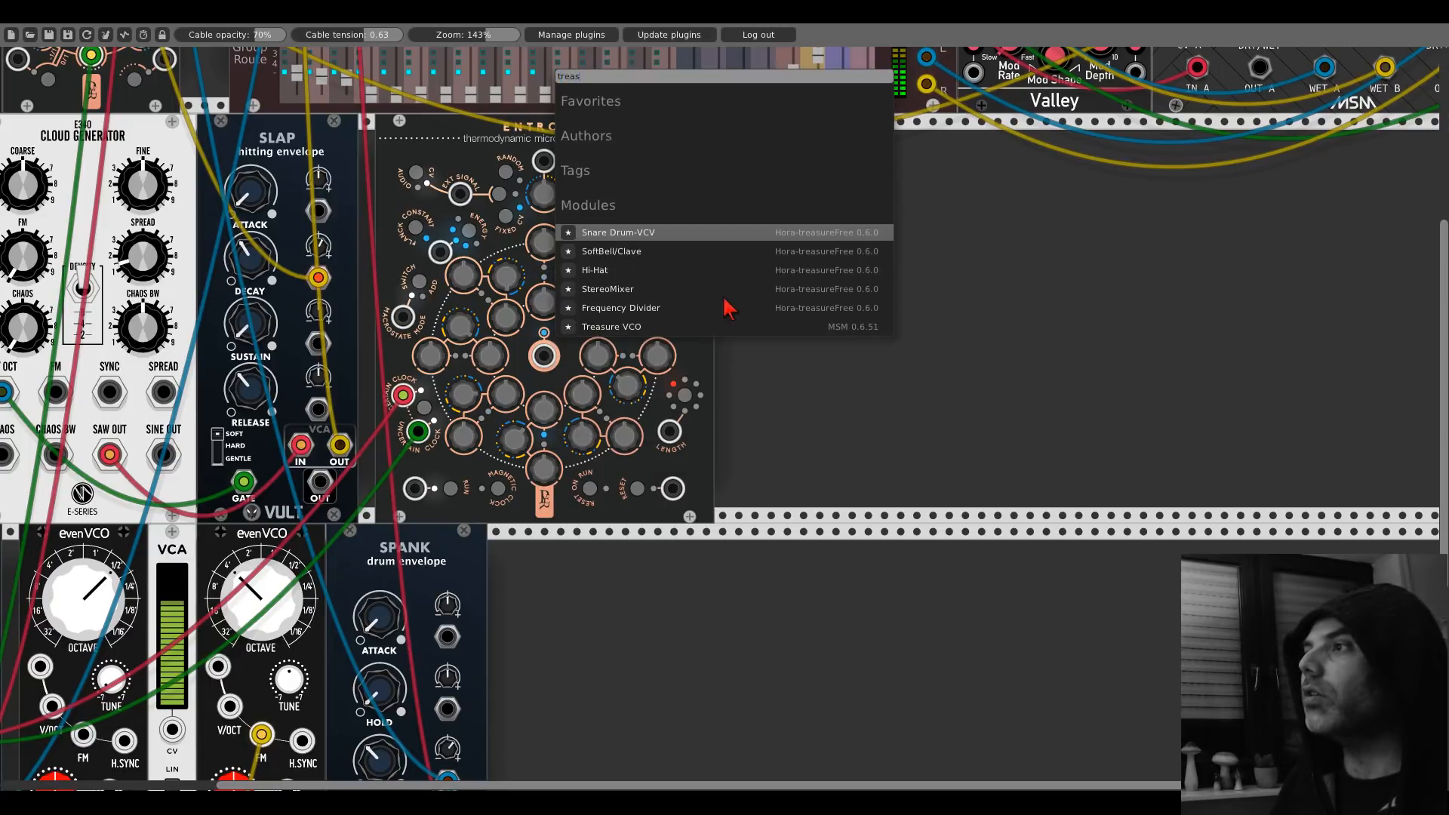
left_click(653, 330)
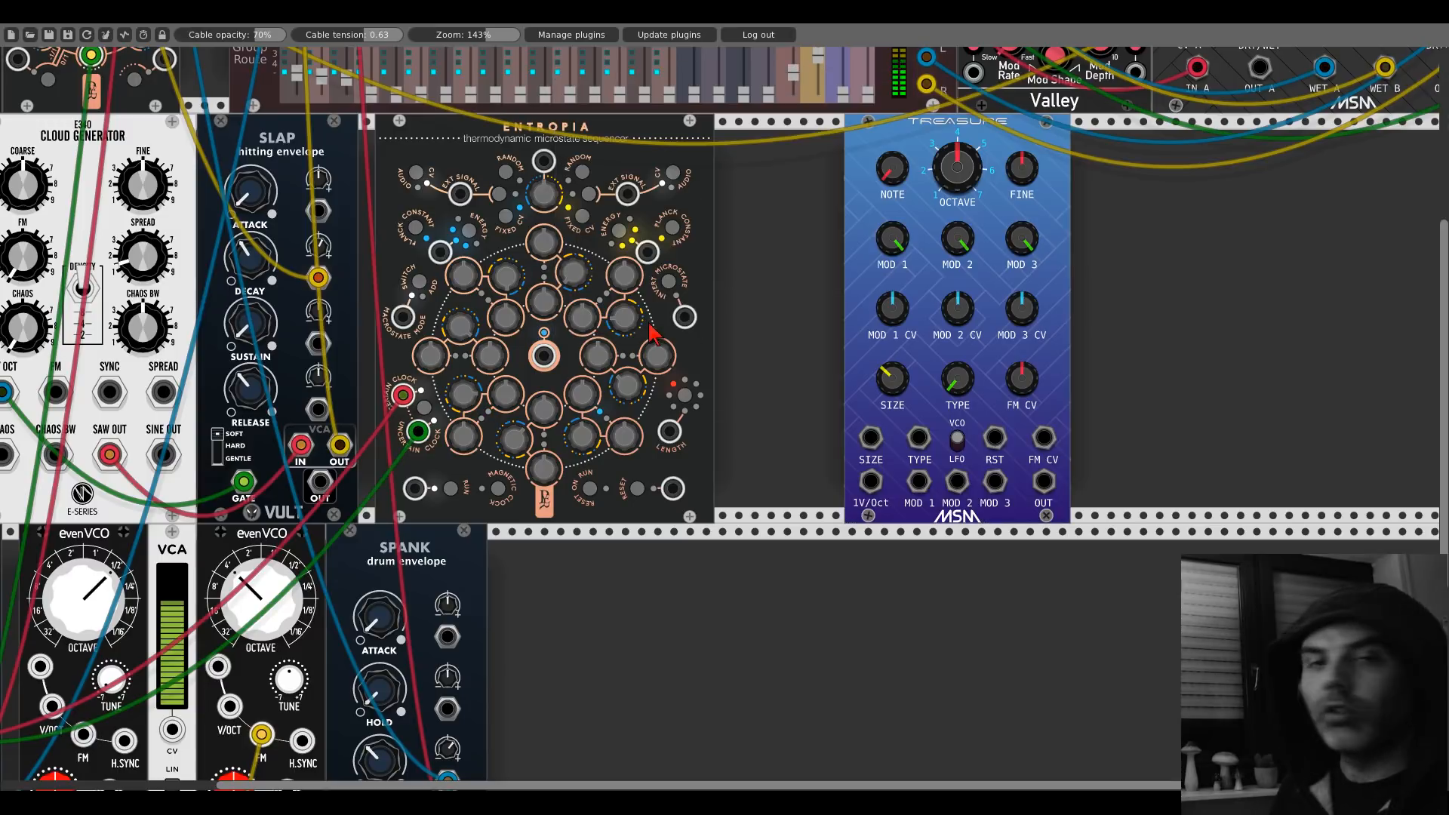
right_click(873, 148)
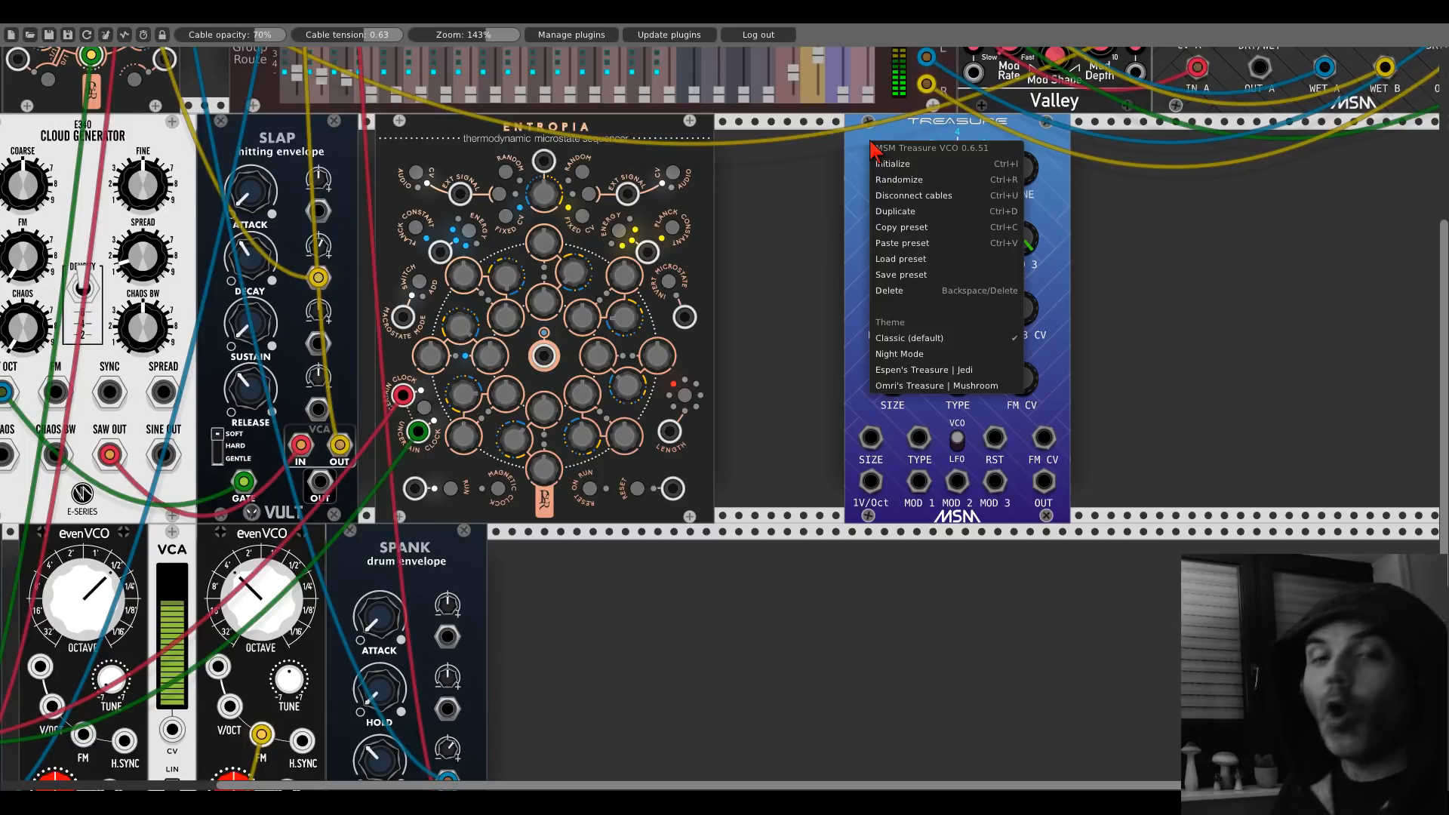
left_click(919, 386)
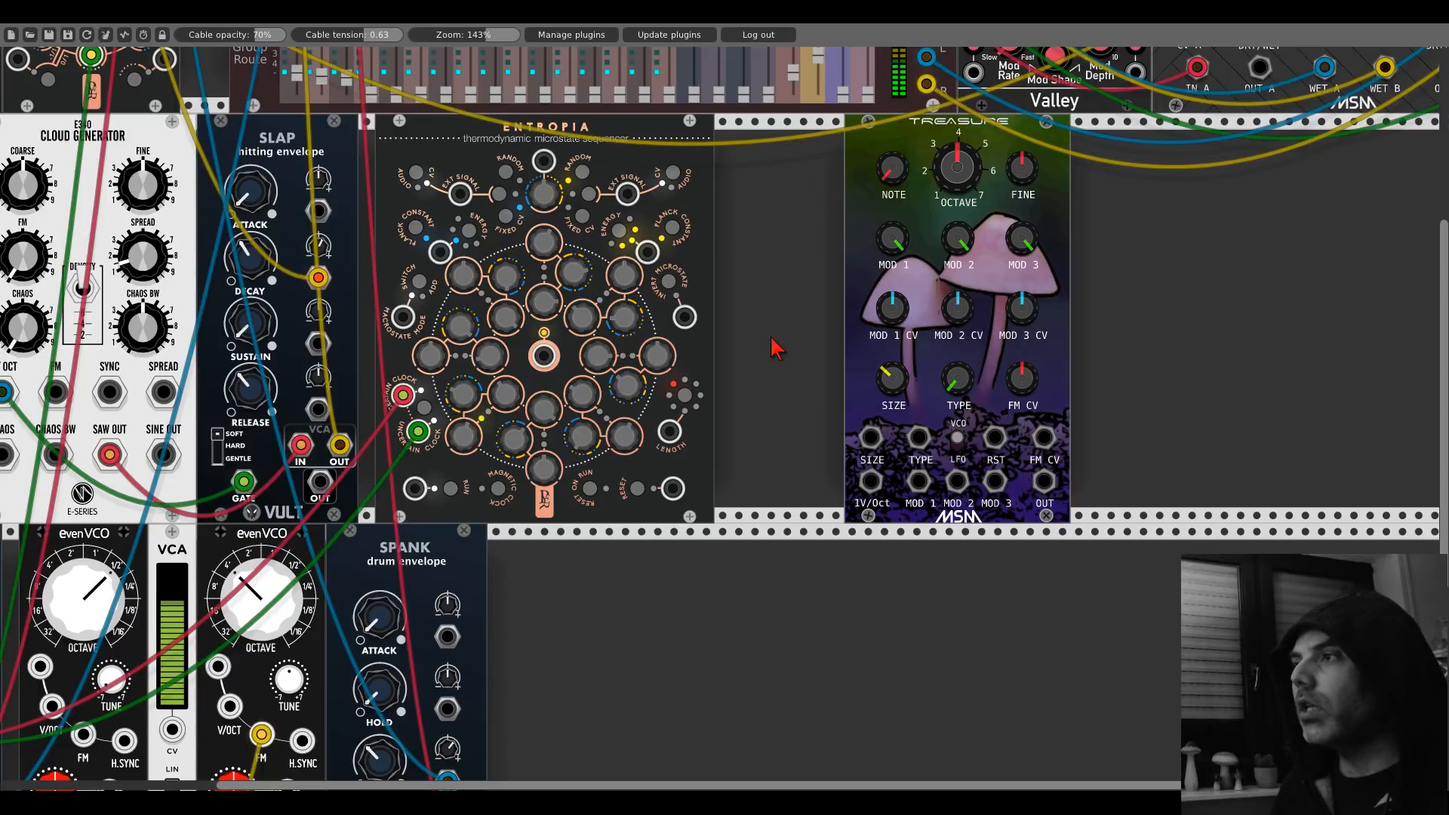
Step: Duplicate Quantum between Entropia and Treasure, and wire Entropia's centre output through it into Treasure's 1V/Oct input
left_click_drag(771, 339, 1094, 250)
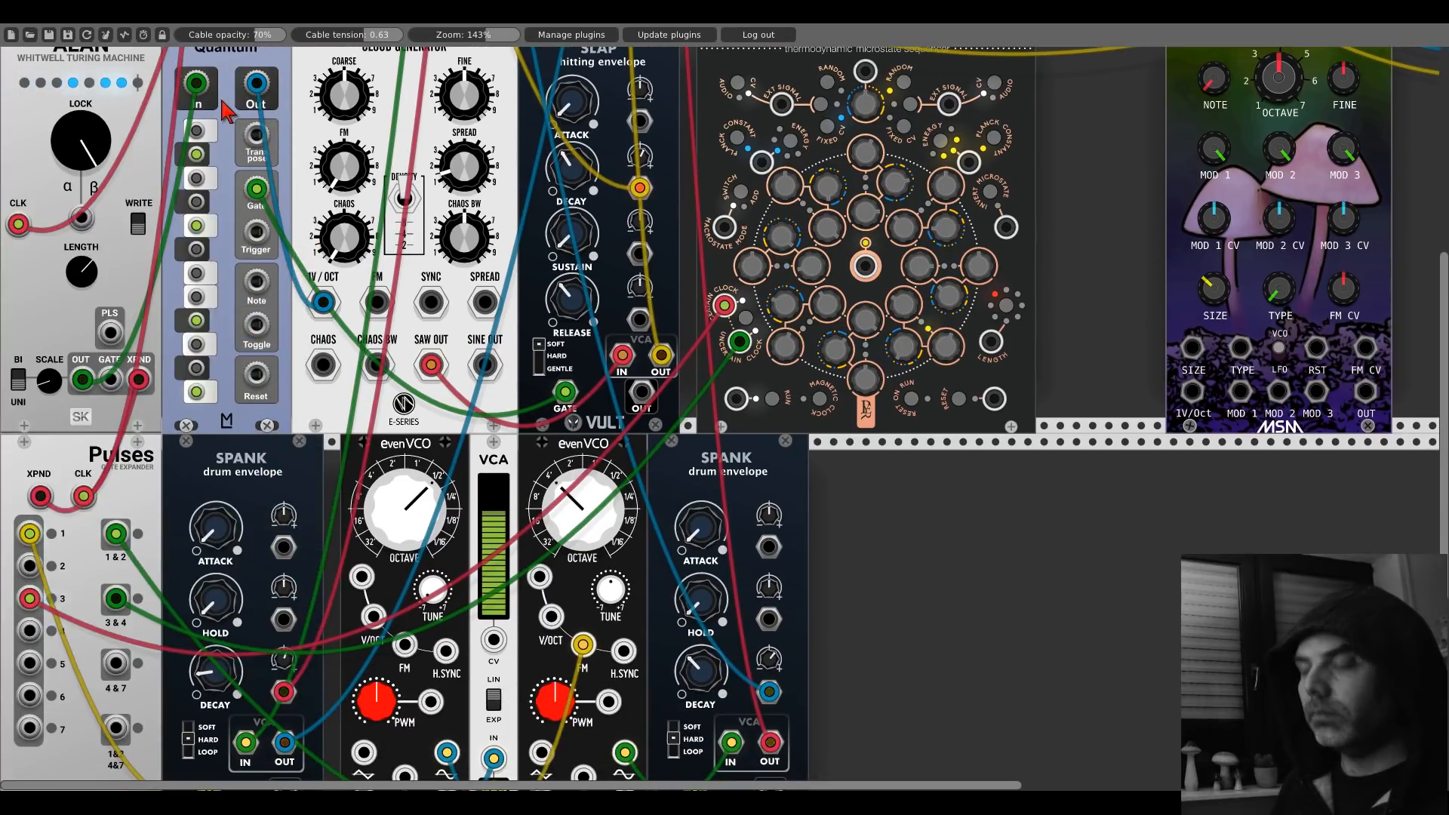
key("ctrl+d")
left_click_drag(846, 487, 990, 240)
scroll(993, 243, "up", 3)
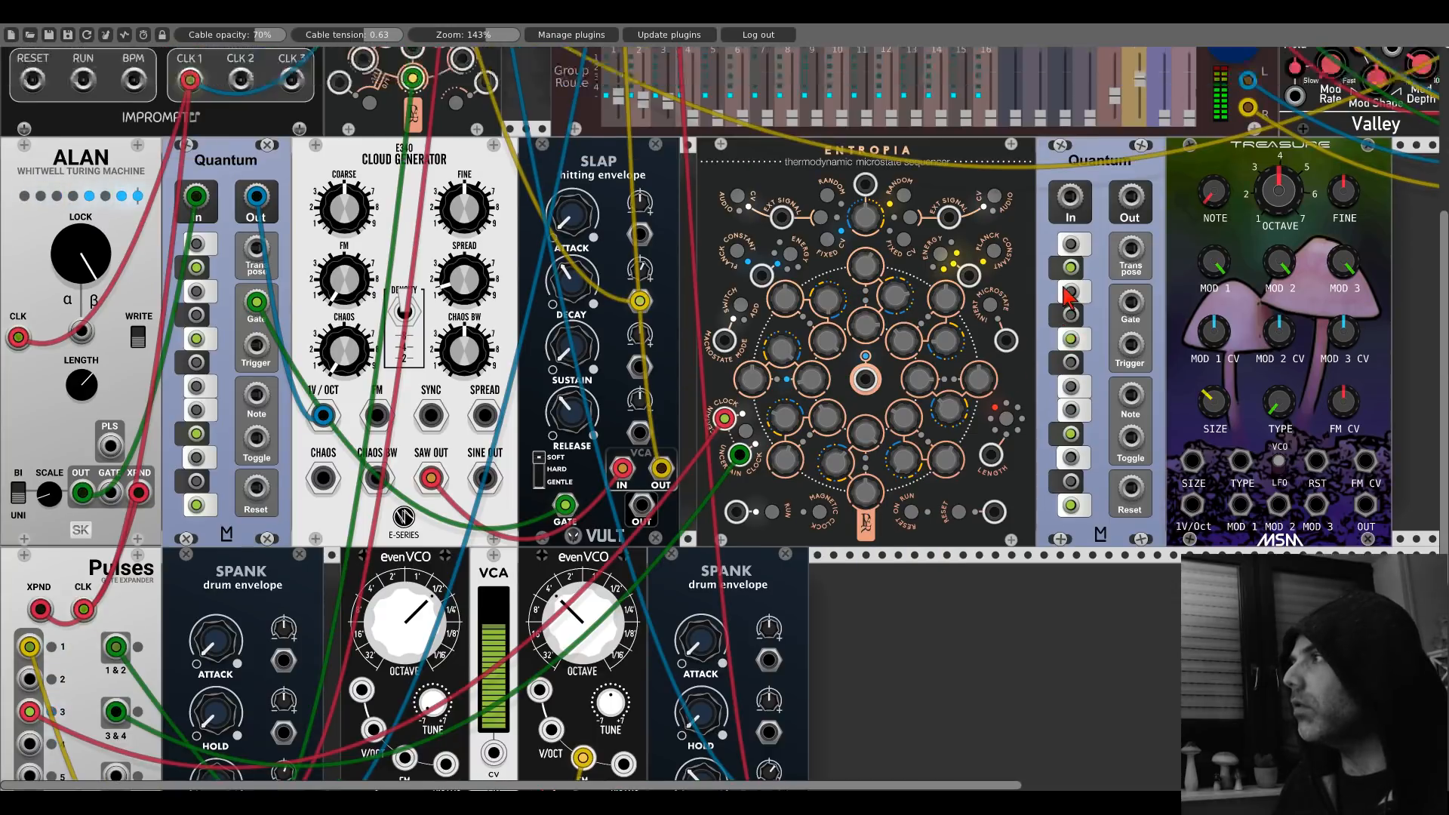
left_click_drag(865, 379, 1192, 504)
left_click_drag(1215, 400, 905, 343)
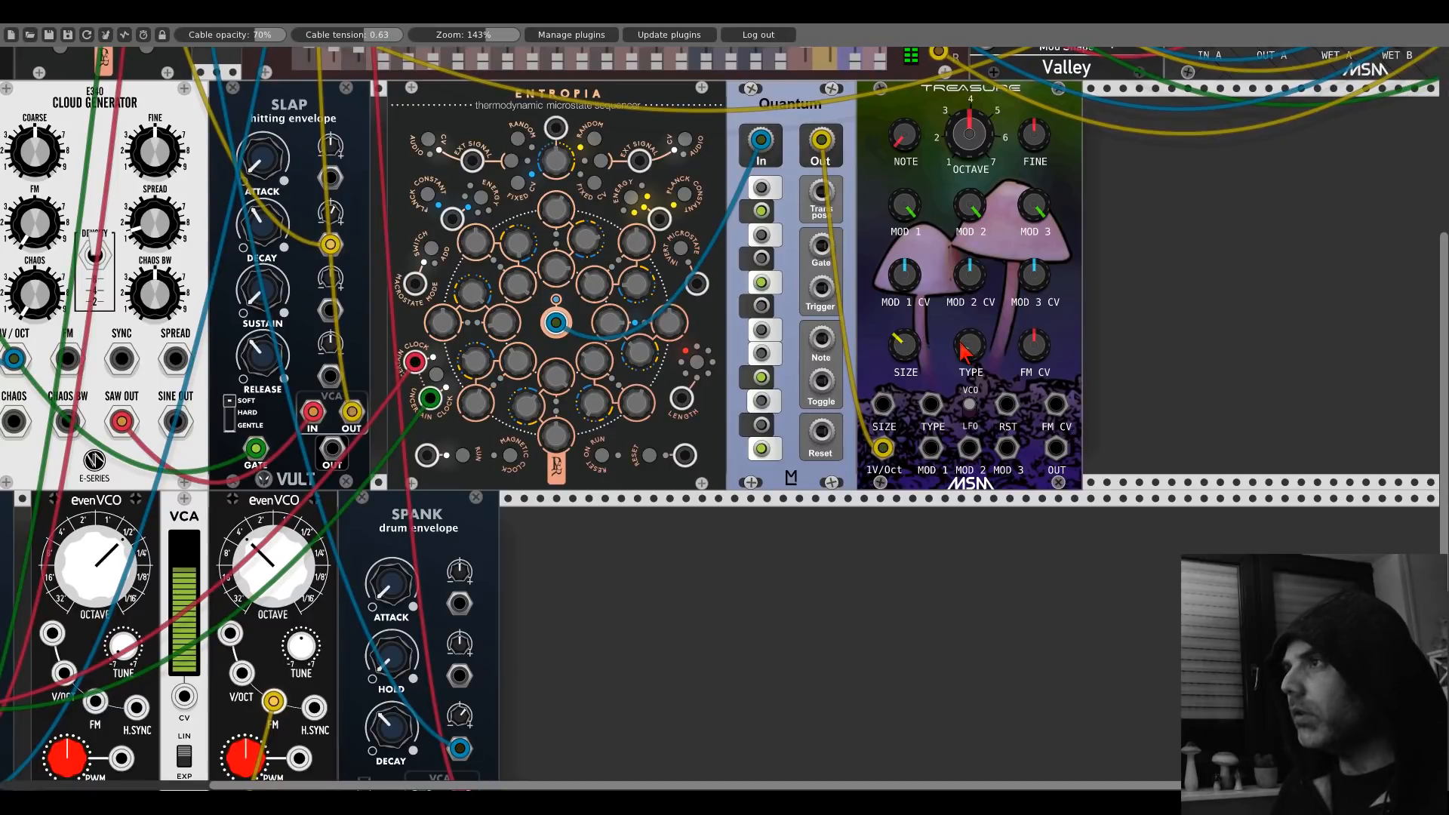
Step: Duplicate the Slap envelope and place the copy directly beside Treasure
scroll(959, 348, "up", 2)
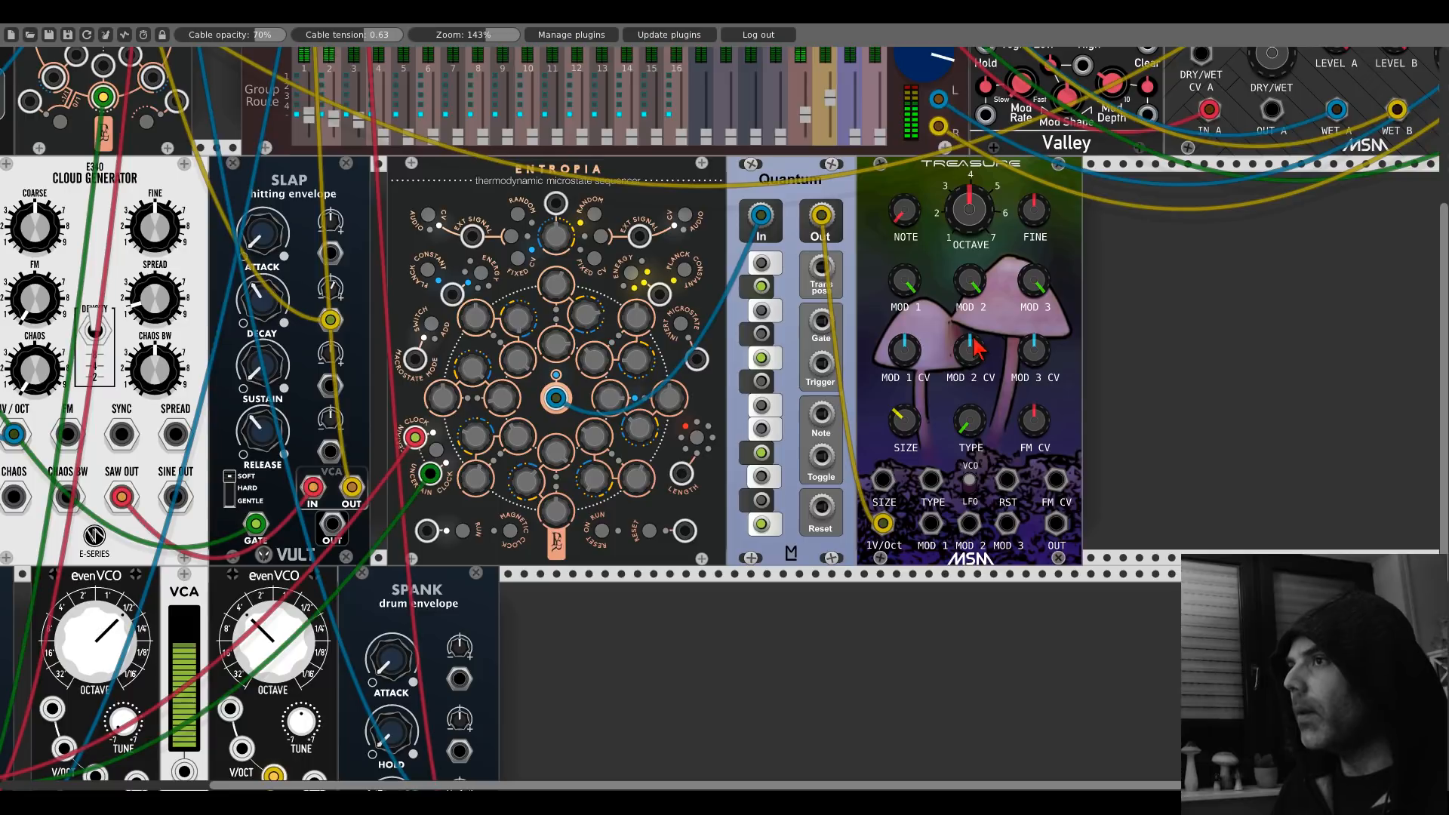
key("ctrl+d")
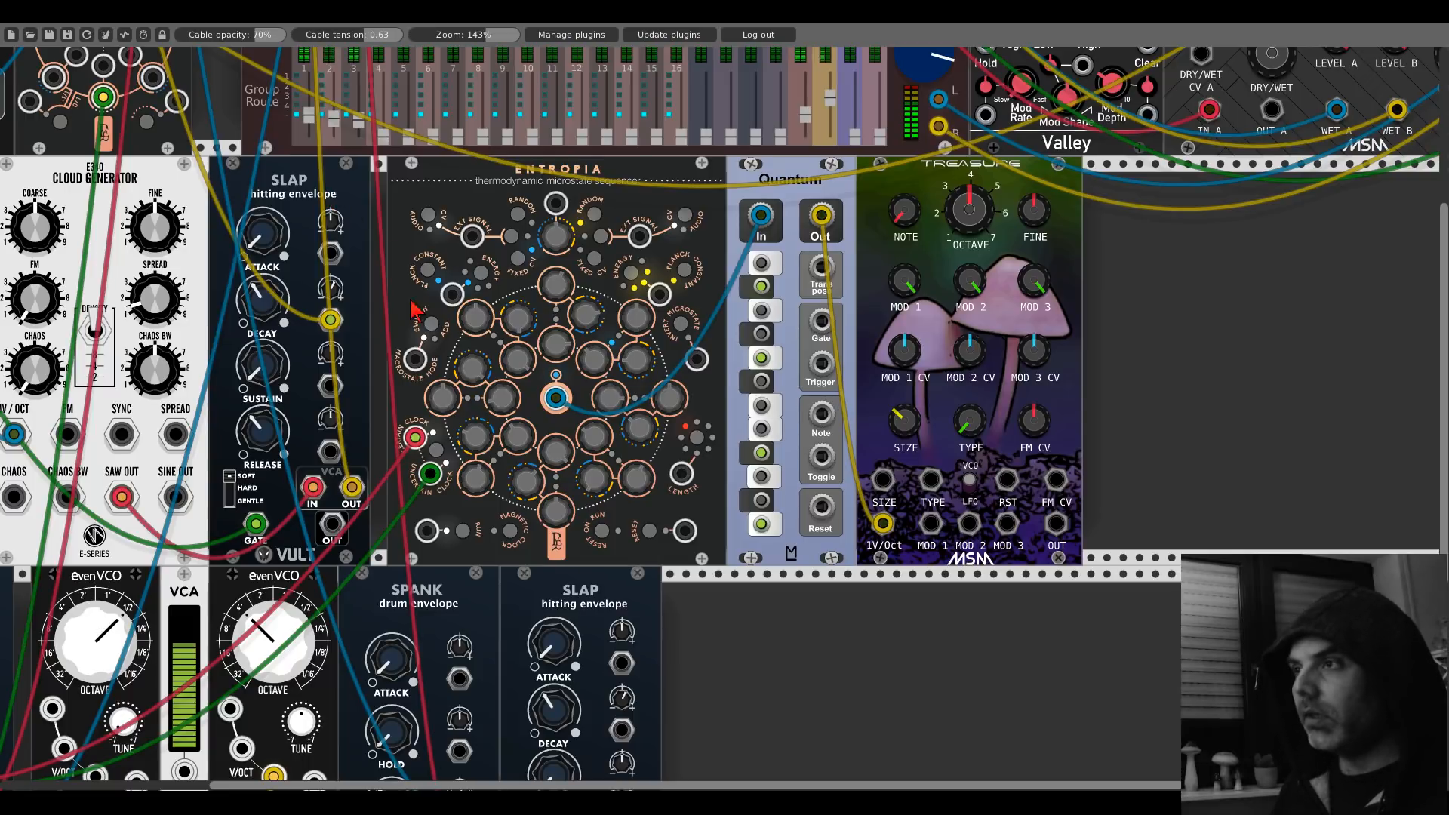
left_click_drag(606, 593, 996, 334)
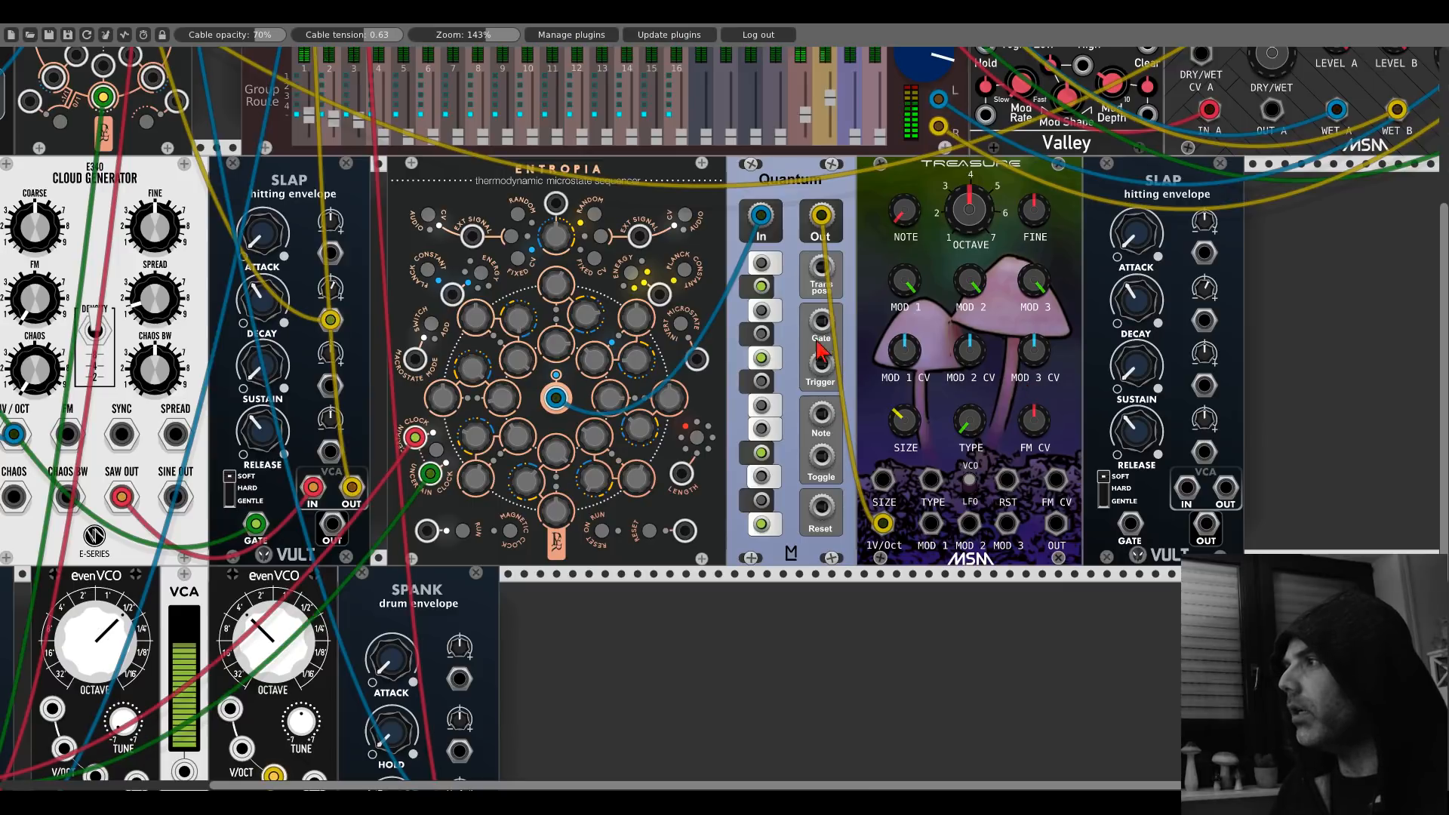
Step: Gate the new Slap from the second Quantum's Gate output and run Treasure's OUT through Slap's VCA into mixer channel 4
left_click_drag(820, 322, 1130, 523)
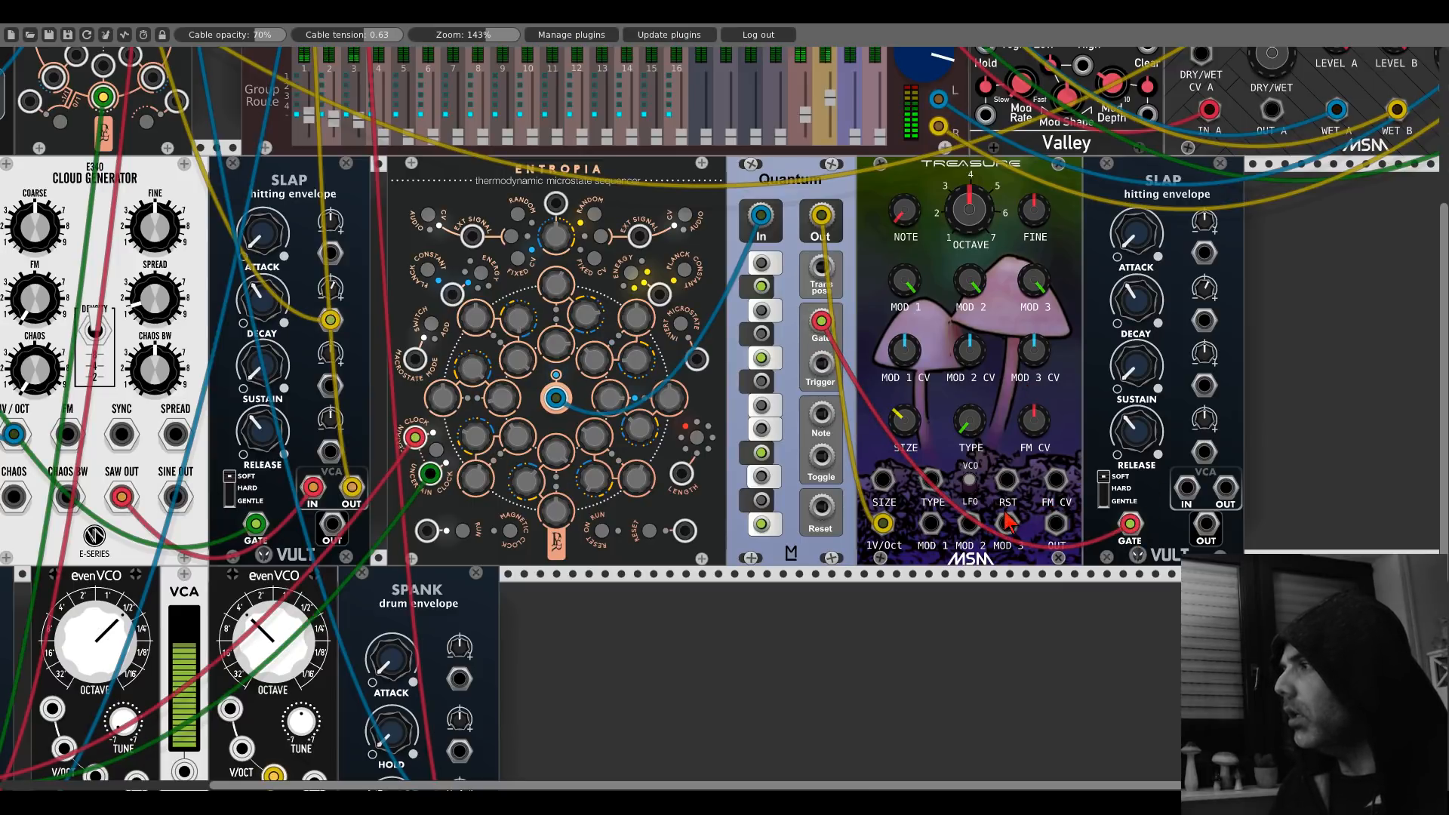
left_click_drag(1055, 523, 378, 79)
scroll(1238, 498, "up", 5)
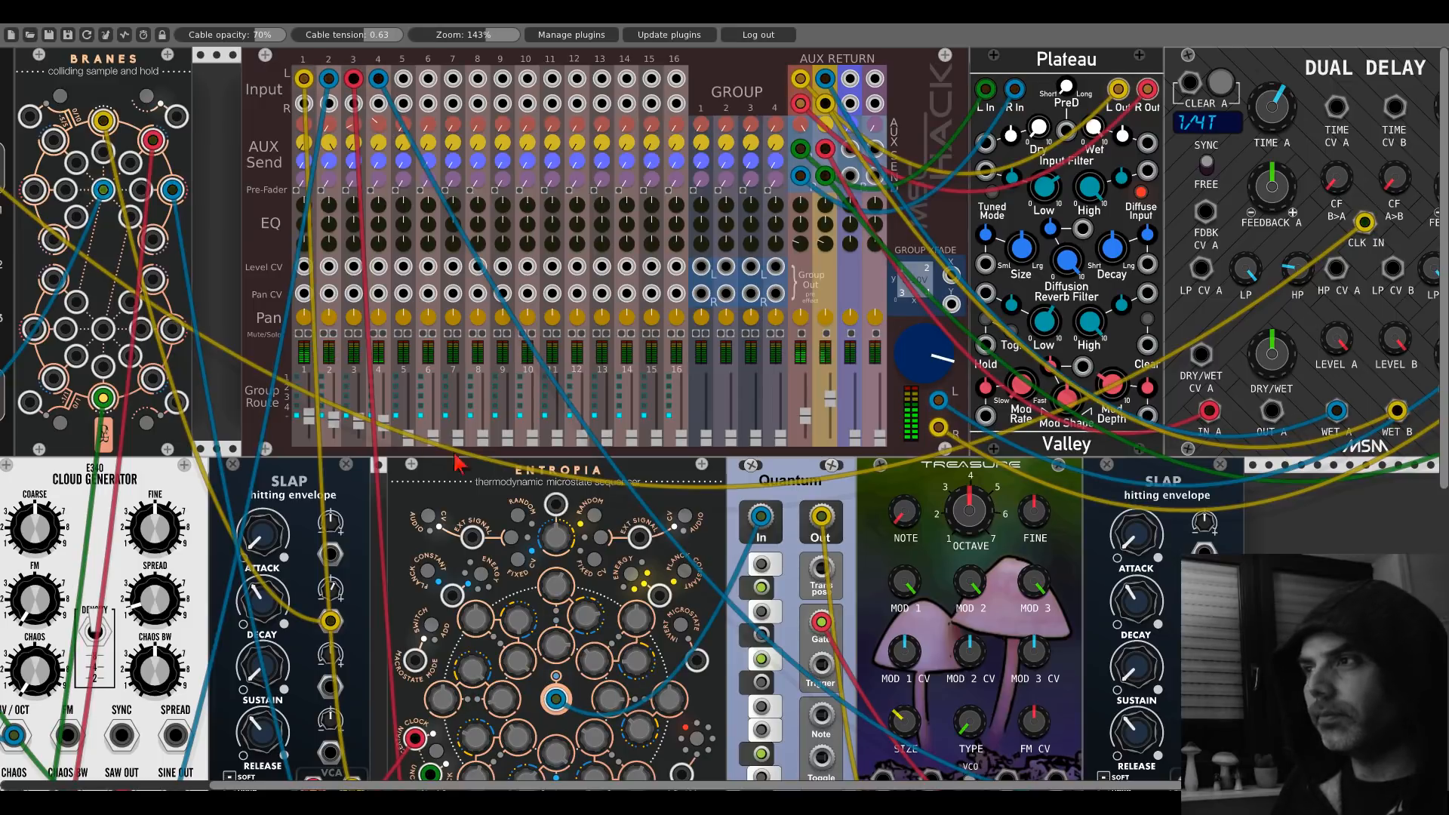
Step: Patch the free upper-left Branes jack into the new Slap's DECAY CV input
scroll(964, 610, "down", 5)
scroll(965, 610, "right", 8)
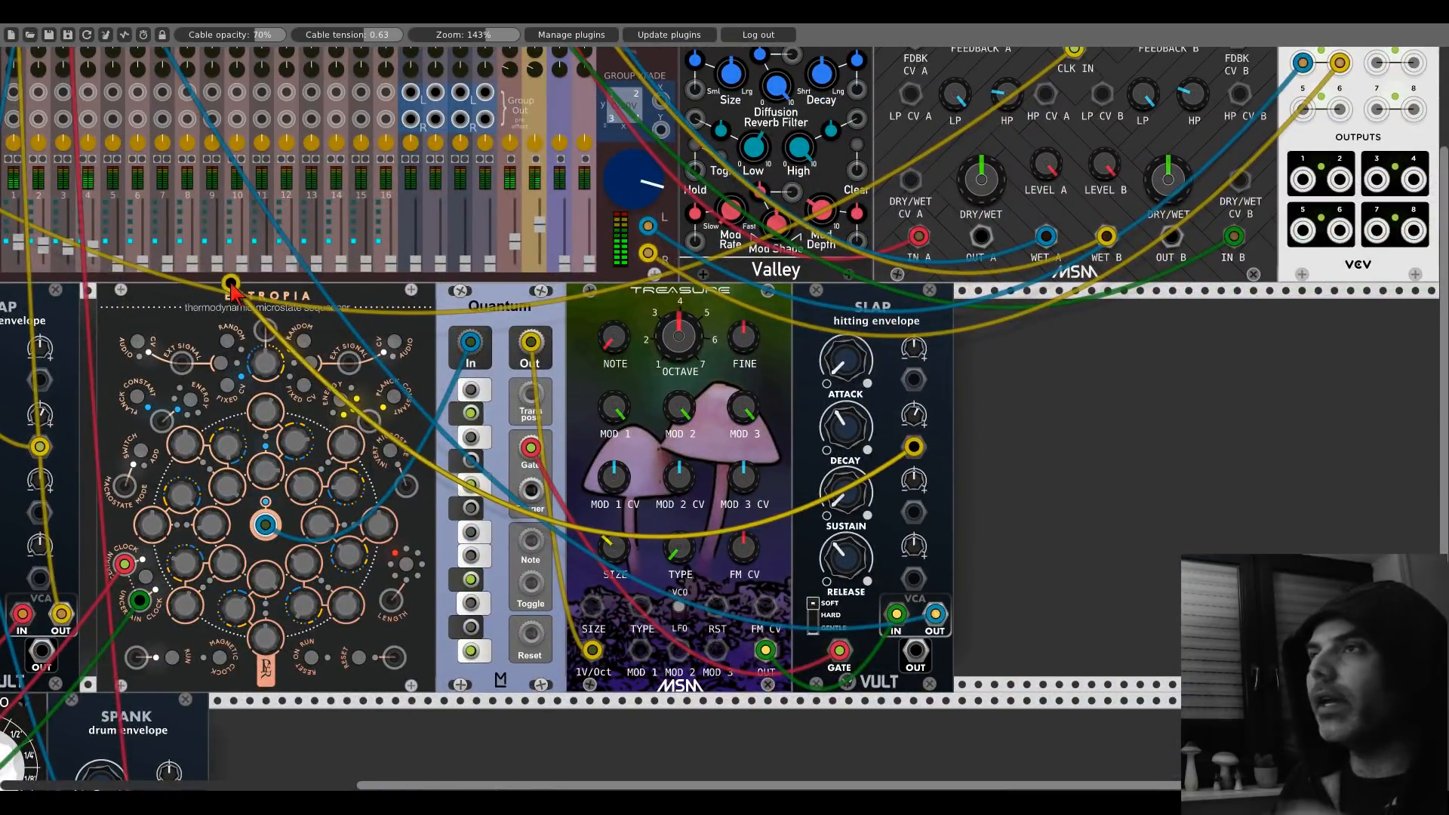
scroll(835, 487, "left", 15)
scroll(352, 151, "left", 1)
scroll(352, 151, "up", 5)
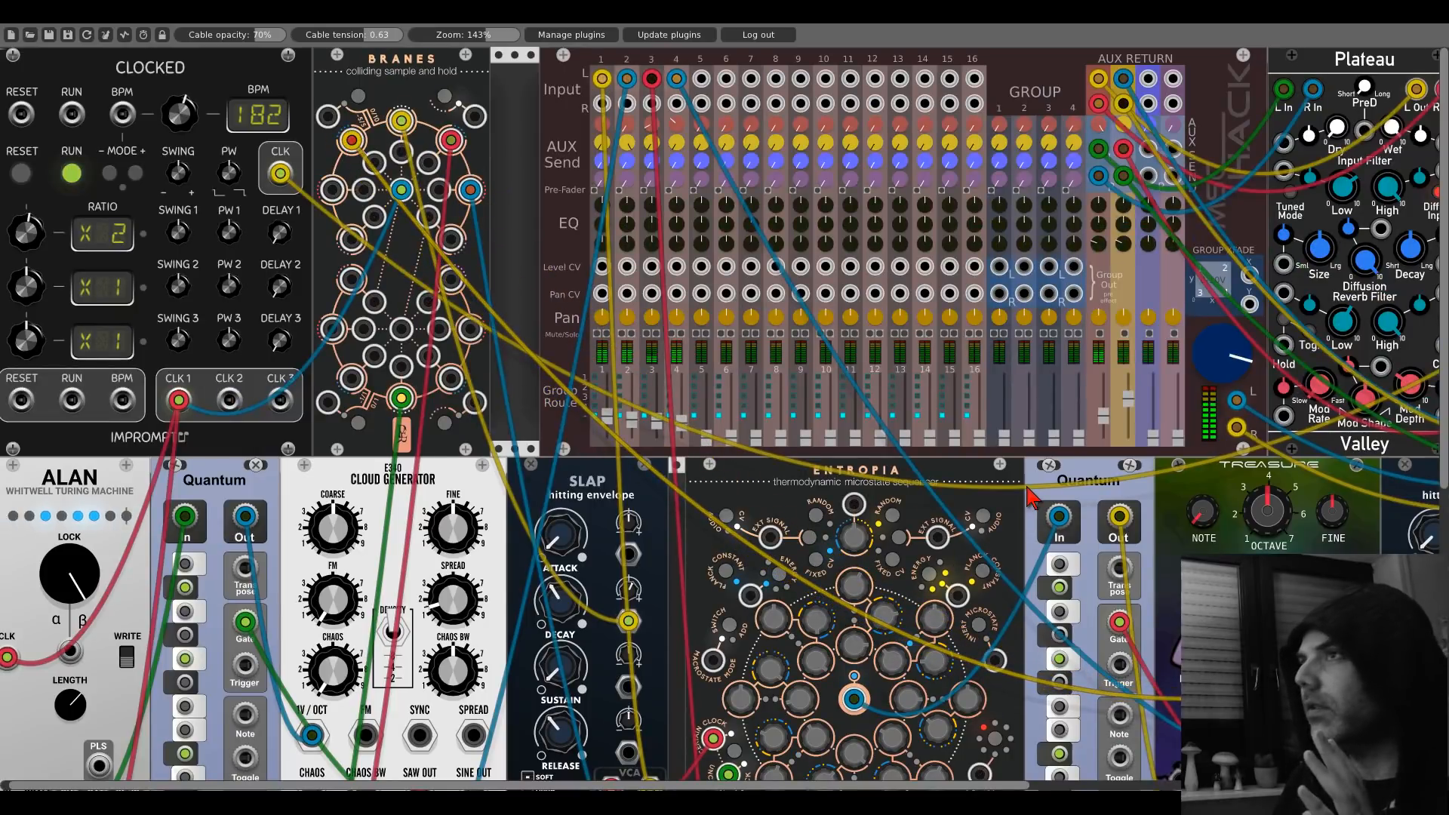
scroll(240, 323, "right", 20)
scroll(240, 323, "down", 5)
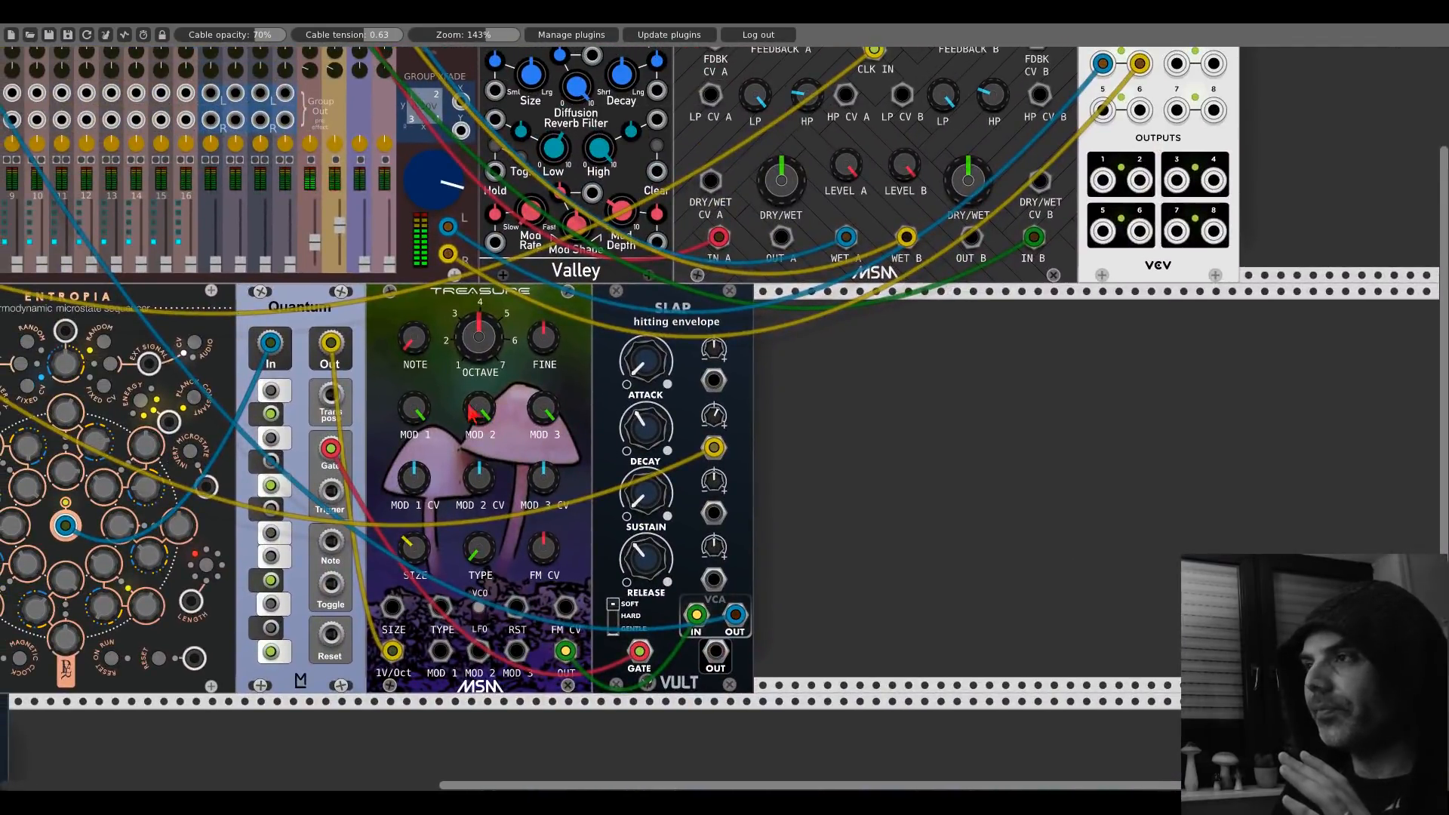
Step: Adjust Treasure's SIZE knob and patch a Branes output into its SIZE CV input
left_click_drag(401, 377, 528, 372)
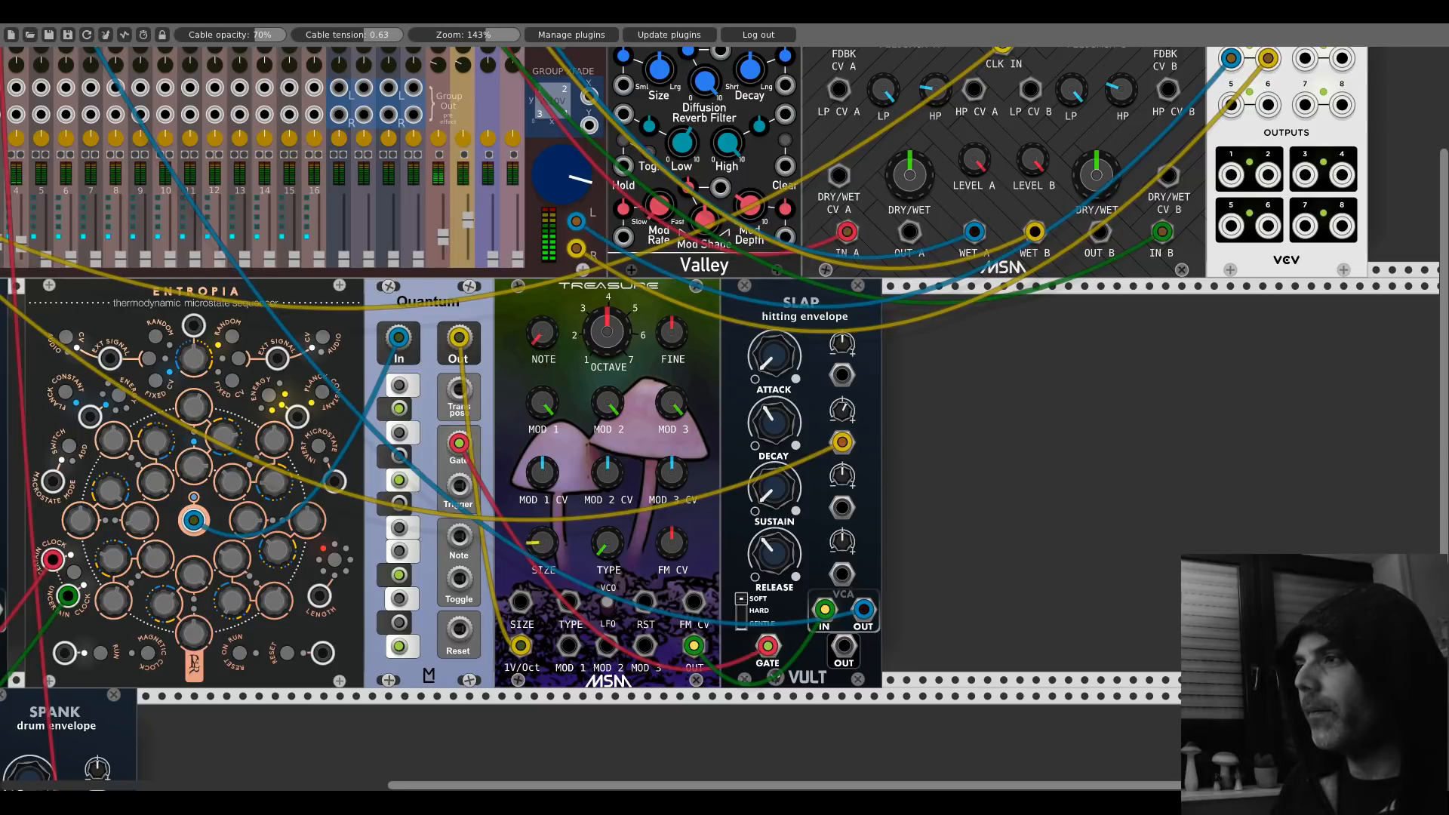
left_click_drag(542, 543, 542, 468)
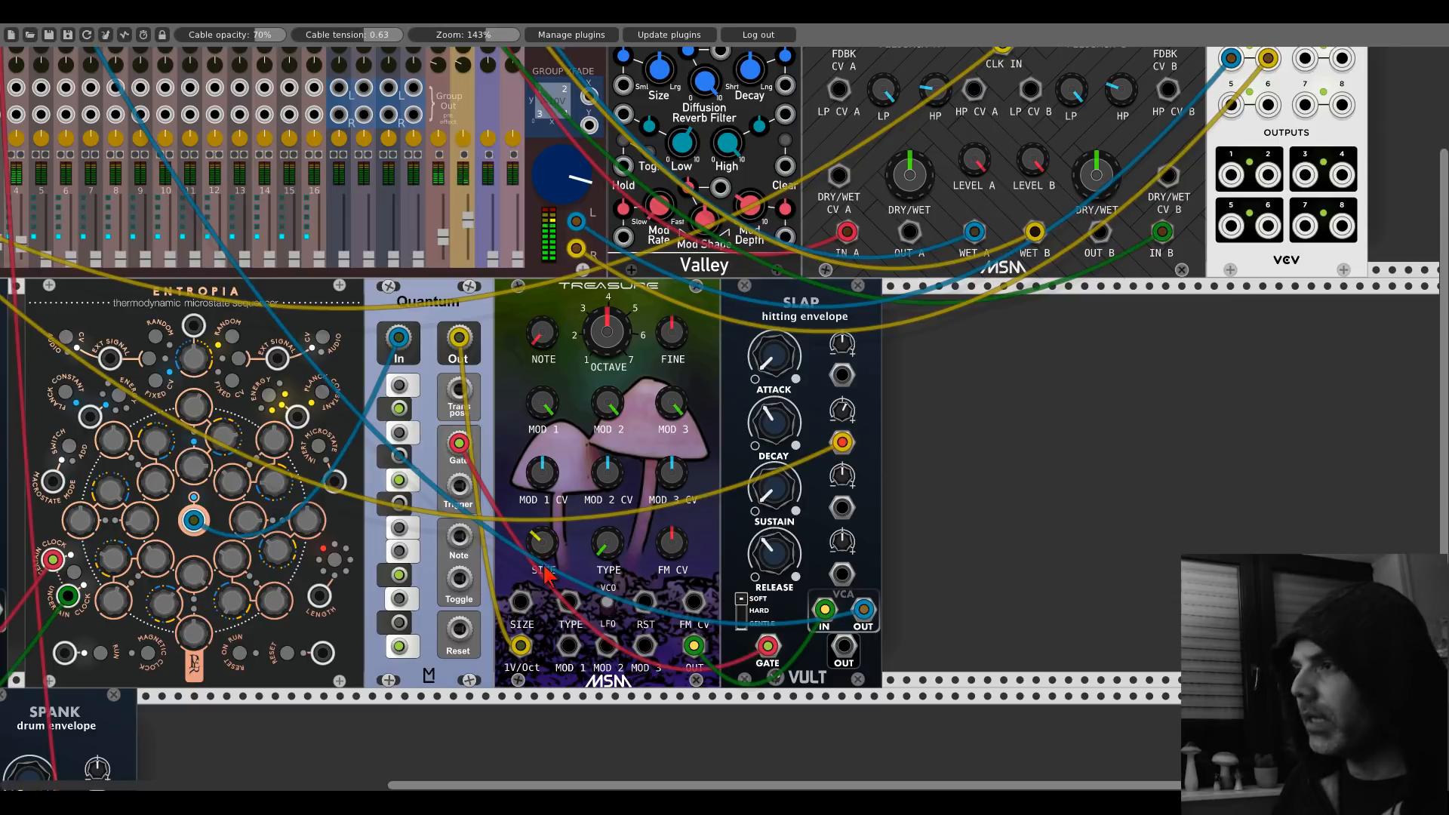
scroll(523, 595, "up", 5)
left_click_drag(521, 601, 174, 191)
scroll(377, 423, "left", 4)
scroll(180, 191, "left", 9)
scroll(905, 443, "down", 5)
scroll(913, 453, "down", 3)
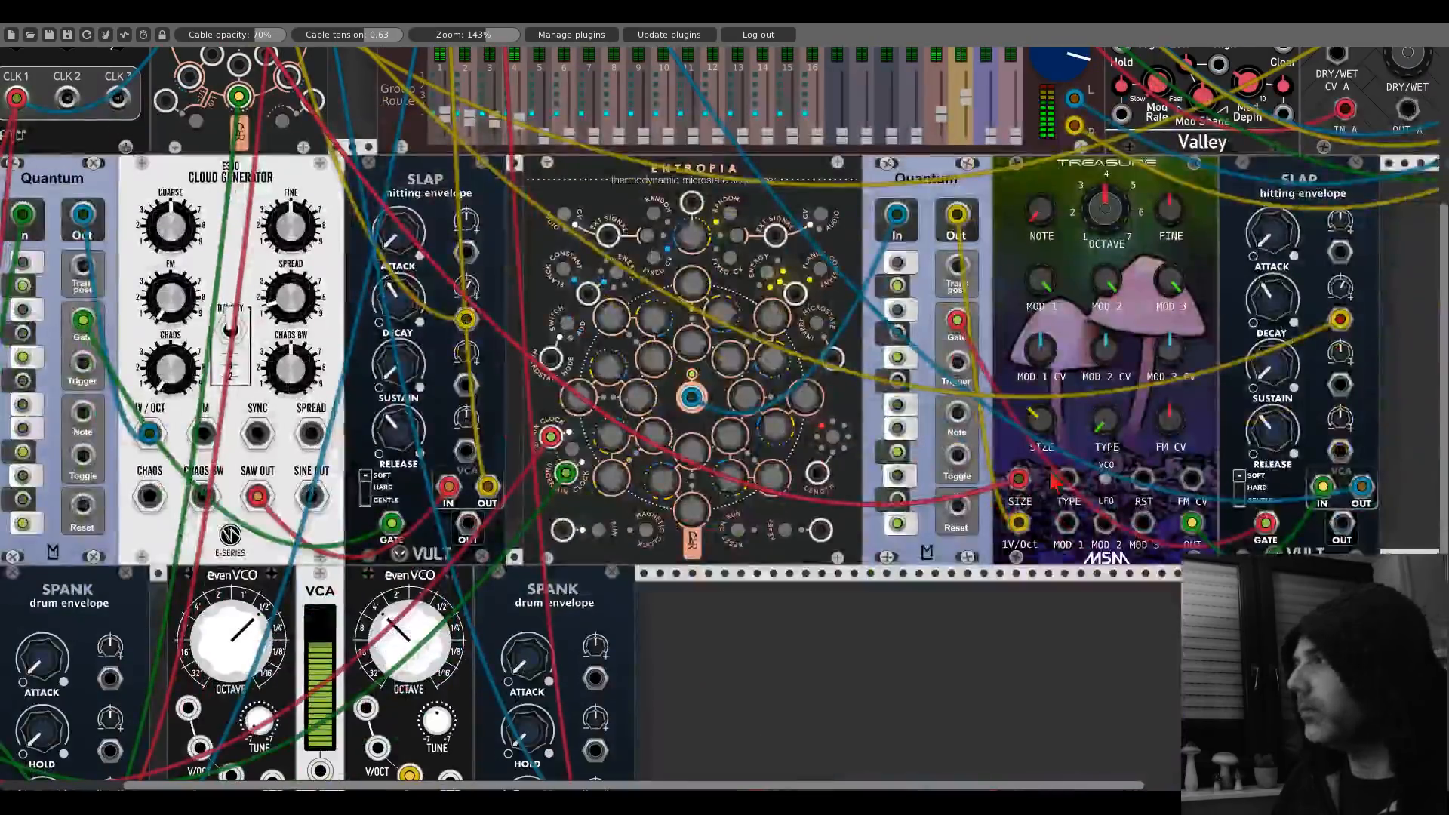
Step: Inspect Treasure's OUT waveform on a temporary Scope module placed beside Slap, and delete the Scope
scroll(830, 455, "right", 6)
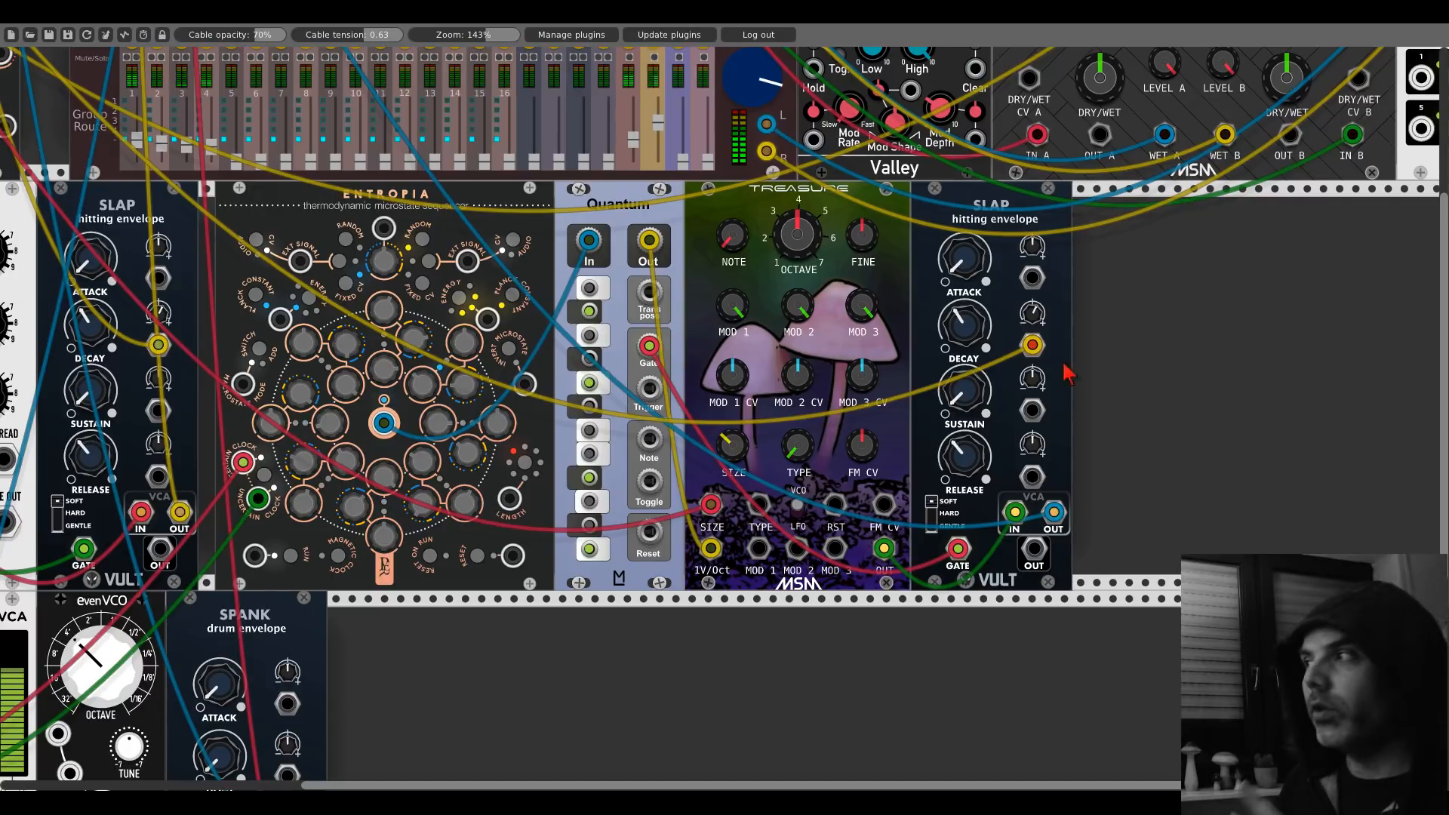
scroll(446, 540, "down", 5)
left_click_drag(443, 530, 420, 789)
left_click_drag(1174, 219, 644, 462)
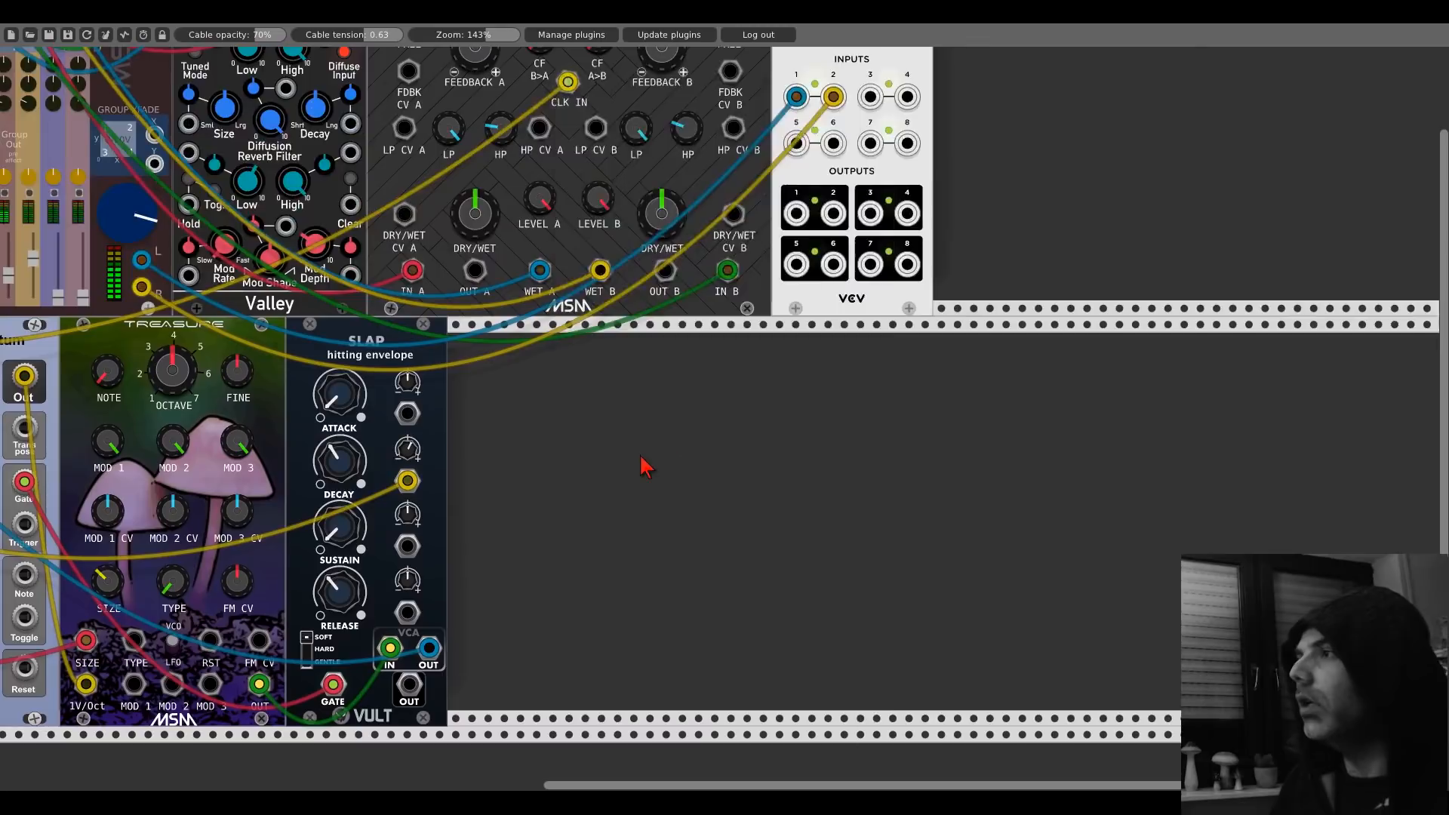
right_click(644, 462)
type("scope")
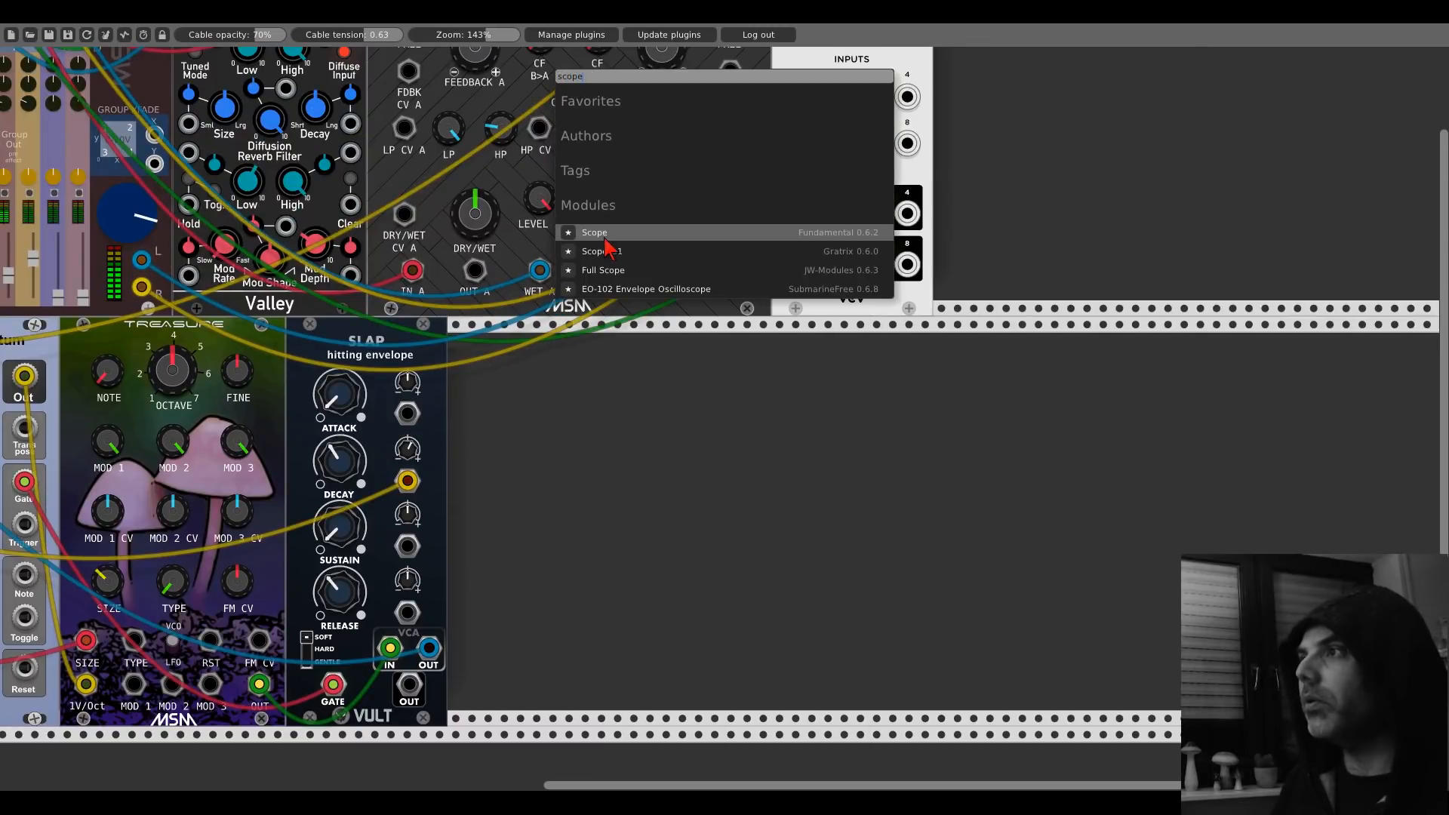
left_click(605, 234)
left_click_drag(570, 681, 259, 684)
left_click_drag(658, 560, 660, 567)
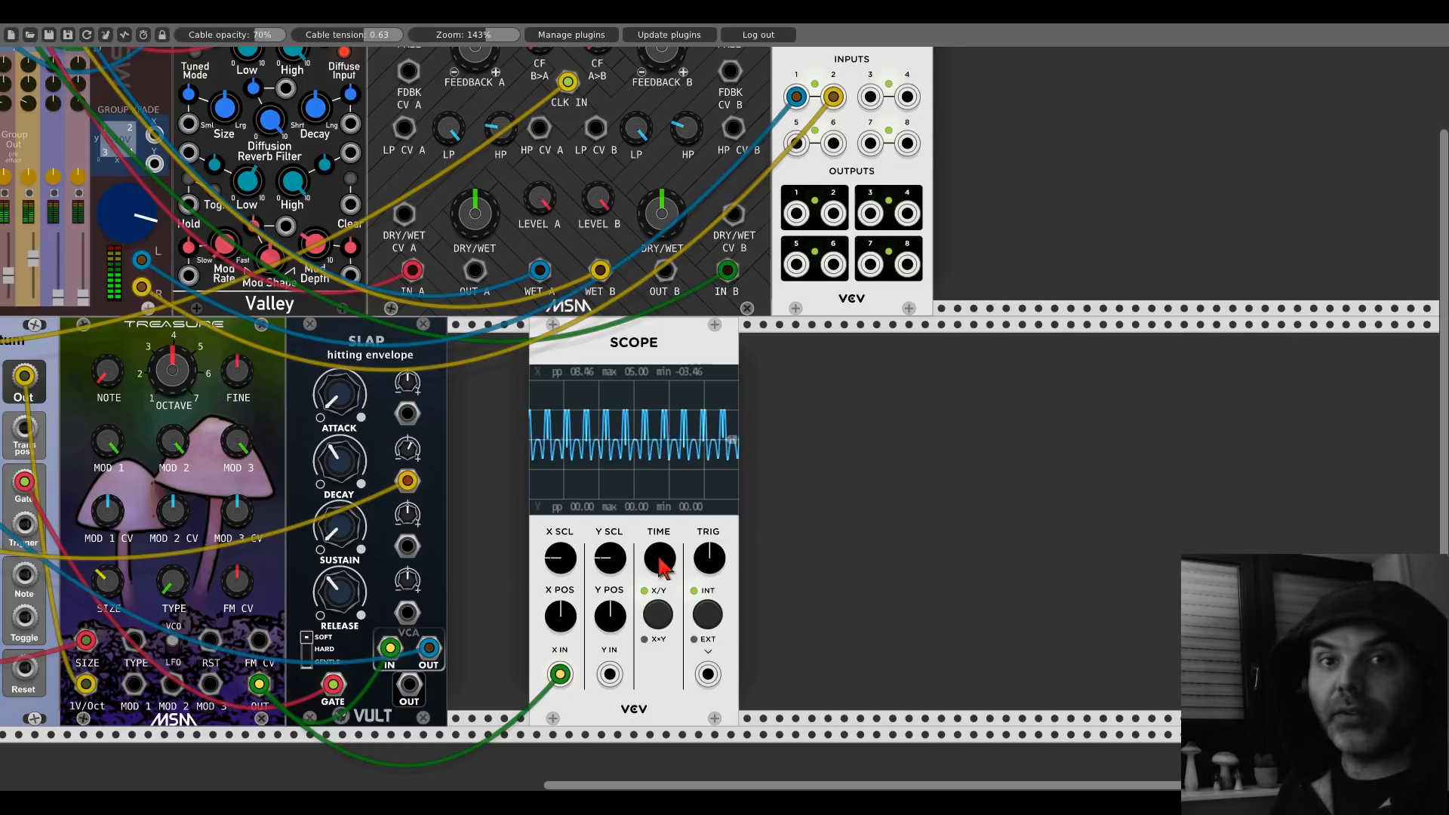
right_click(643, 351)
left_click(661, 500)
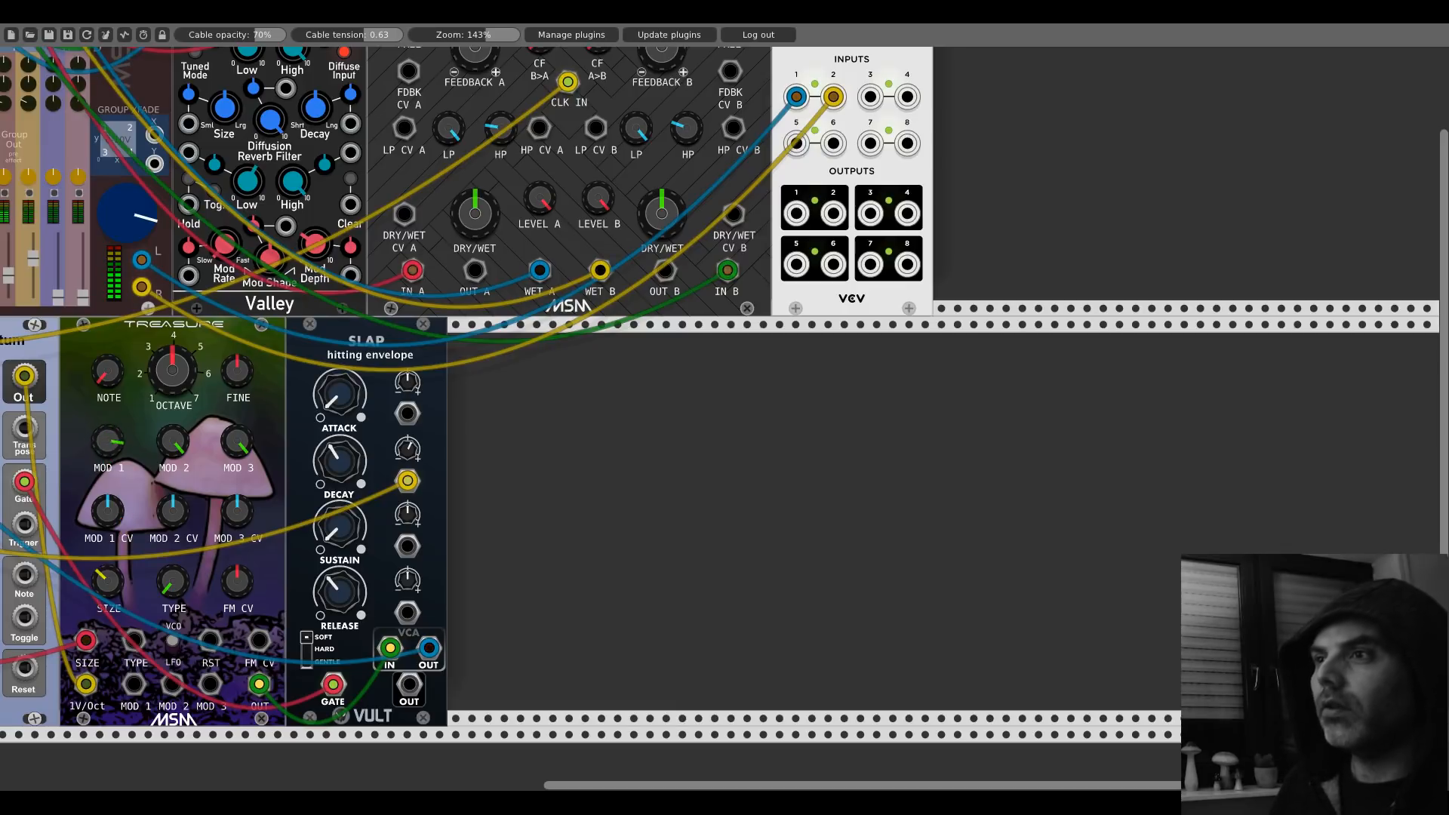
Step: Patch the three topmost Branes jacks into Treasure's MOD 1, MOD 2 and MOD 3 inputs, and offset the three MOD CV knobs
left_click_drag(130, 462, 765, 481)
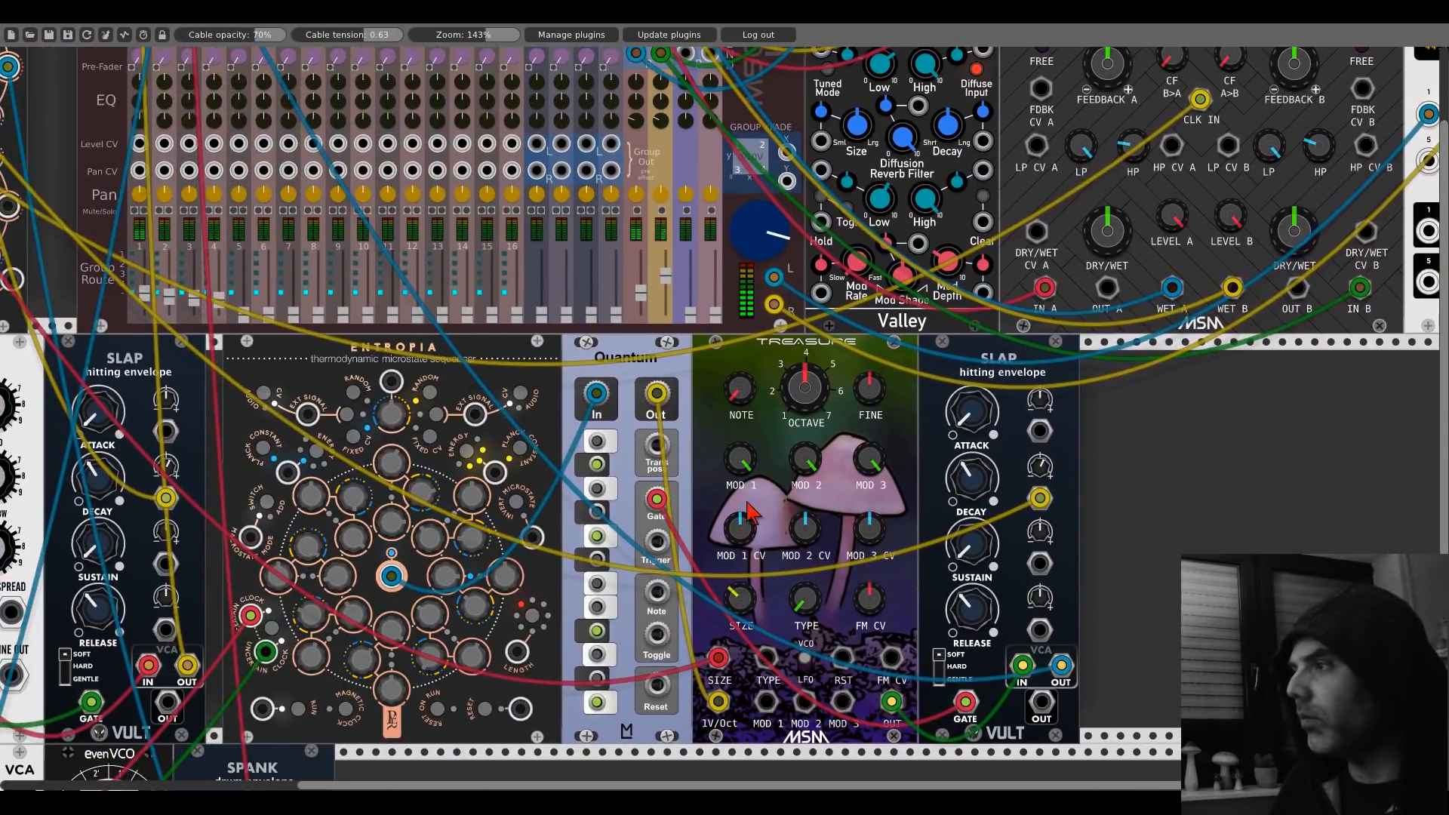
left_click_drag(768, 701, 117, 141)
scroll(826, 498, "down", 4)
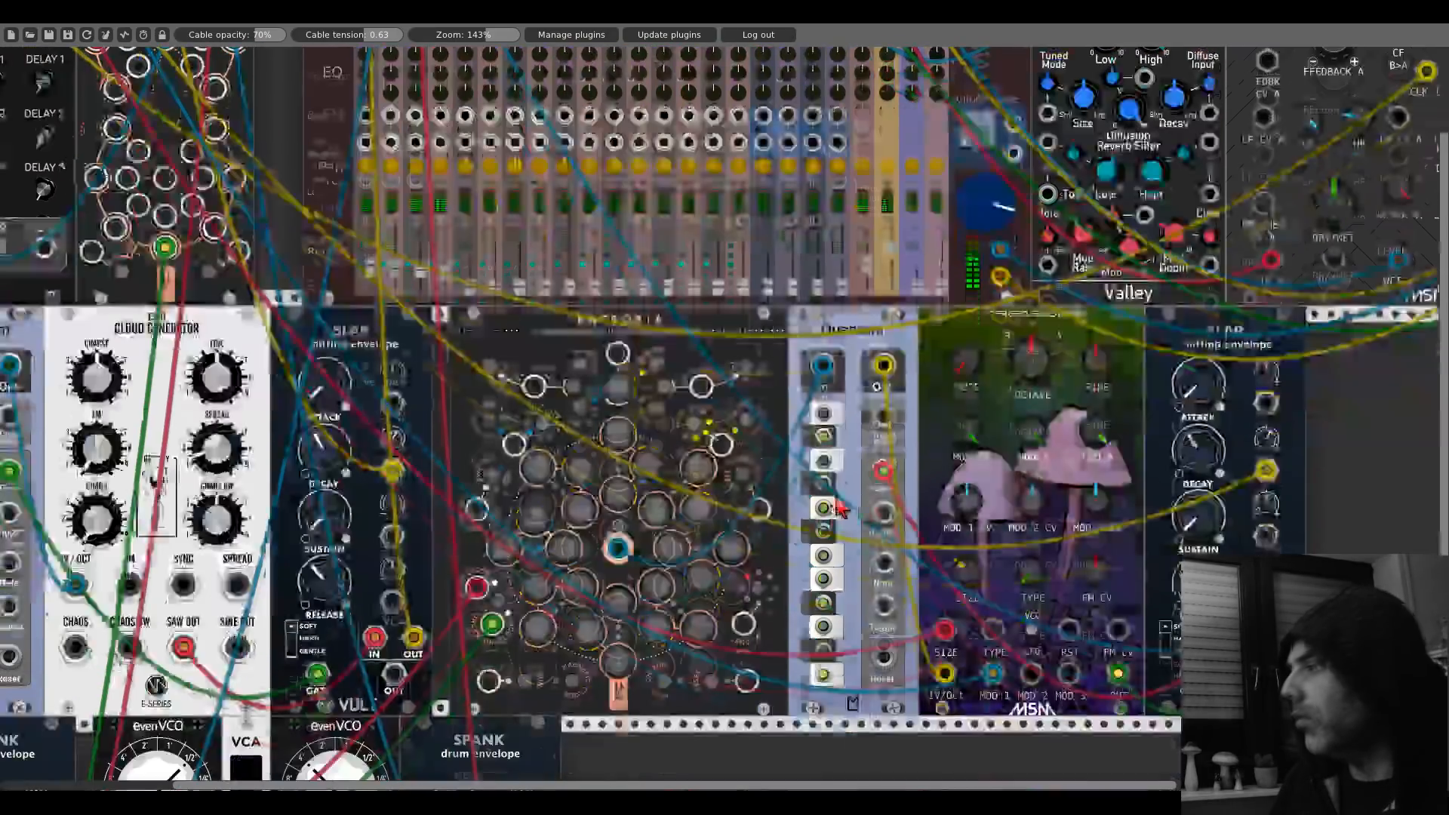
scroll(1029, 664, "down", 1)
left_click_drag(1029, 671, 165, 122)
scroll(943, 604, "up", 5)
scroll(868, 494, "down", 4)
scroll(891, 504, "down", 3)
left_click_drag(1068, 560, 215, 141)
scroll(1056, 551, "up", 7)
scroll(596, 468, "down", 5)
scroll(596, 468, "right", 6)
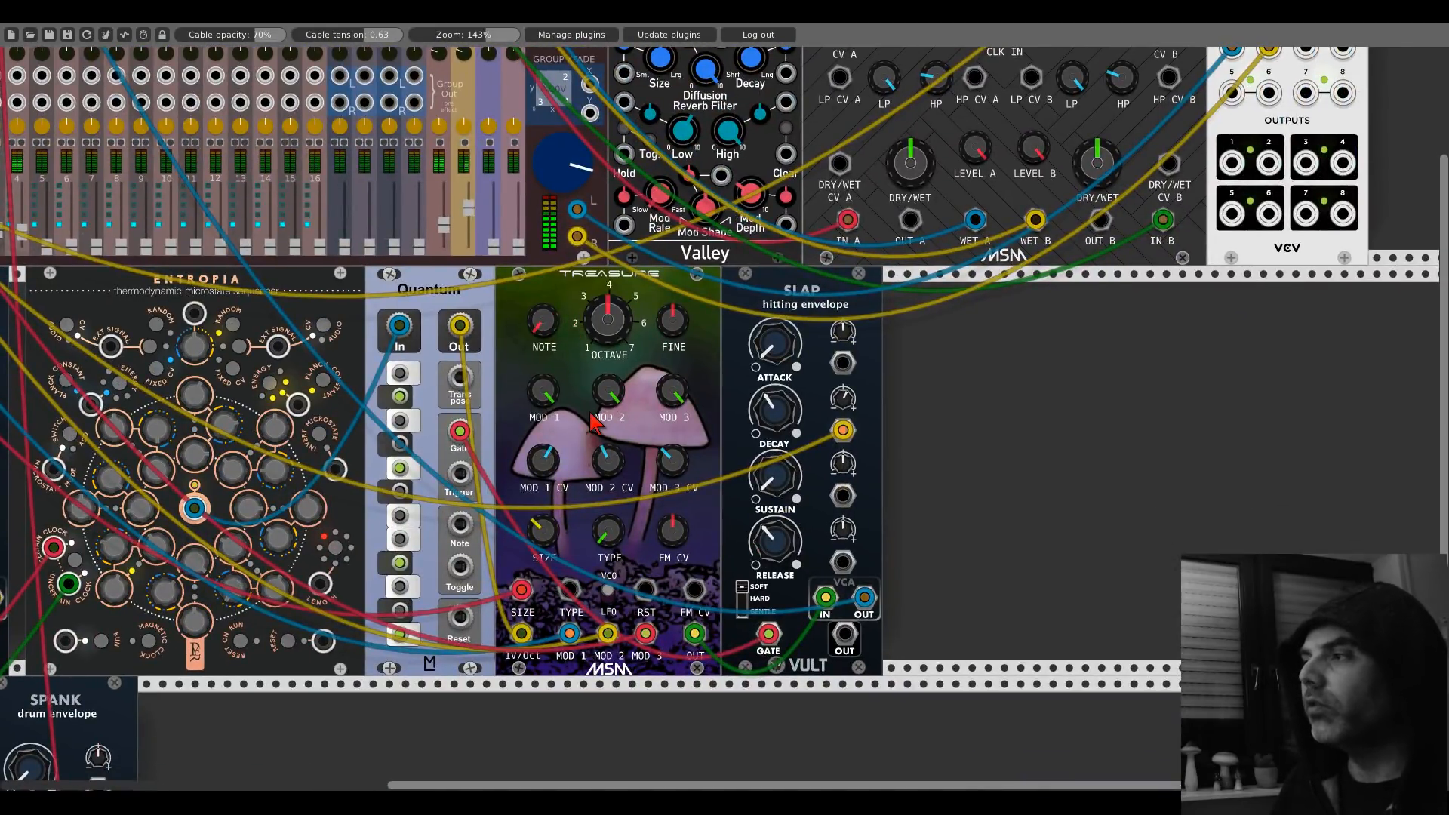
scroll(592, 423, "up", 5)
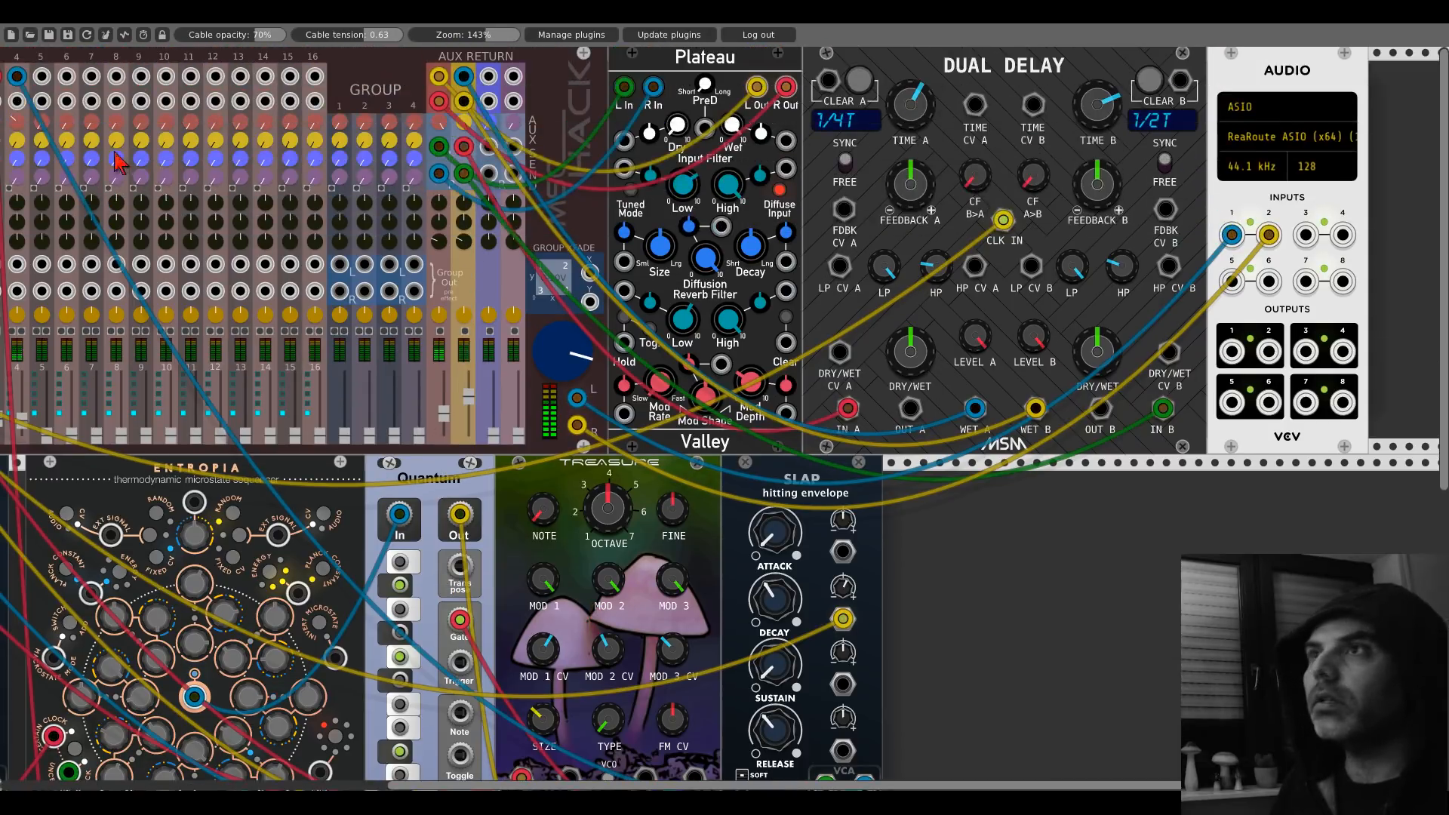
scroll(234, 162, "left", 3)
scroll(233, 162, "left", 2)
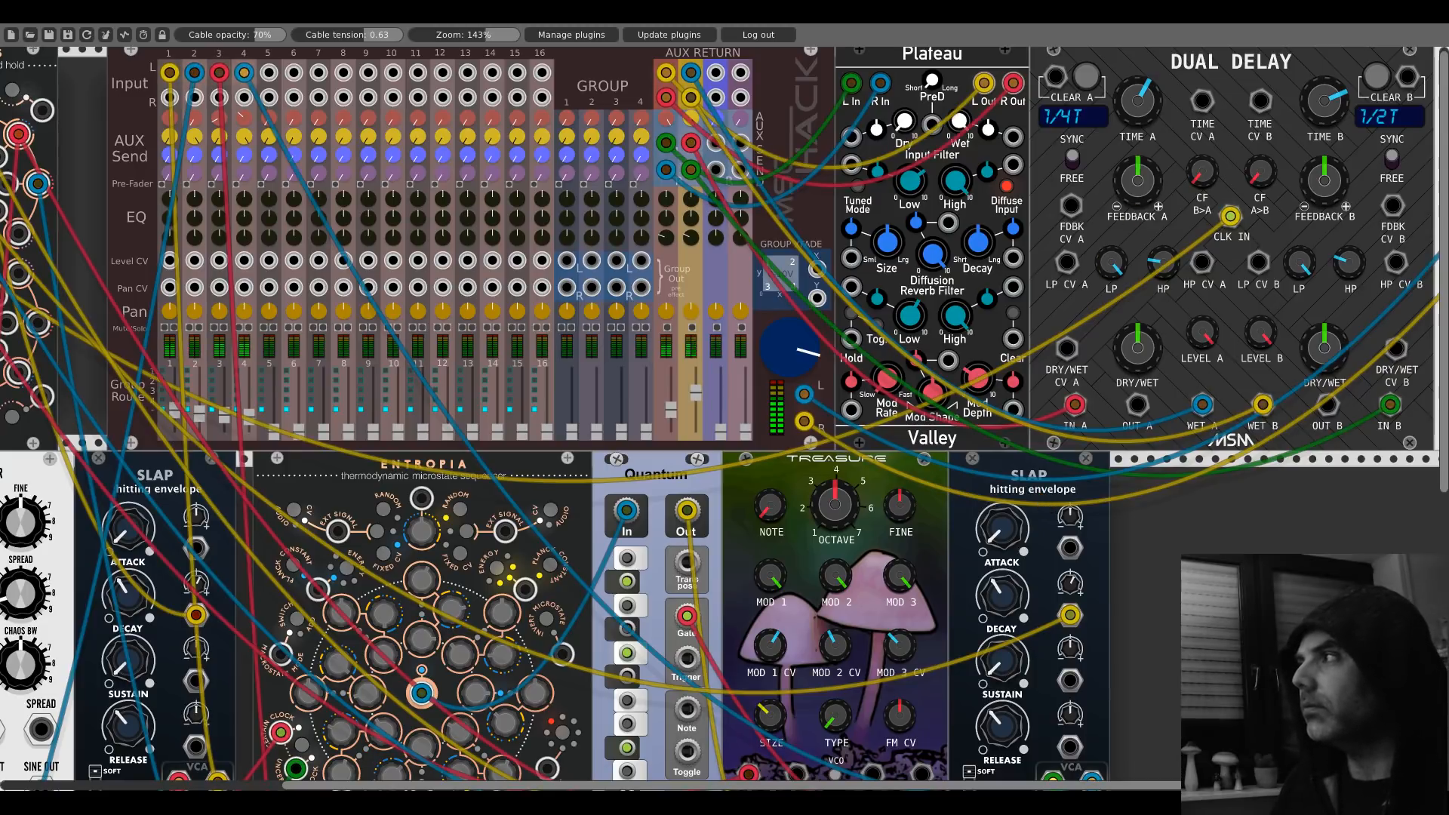
left_click_drag(1165, 638, 919, 495)
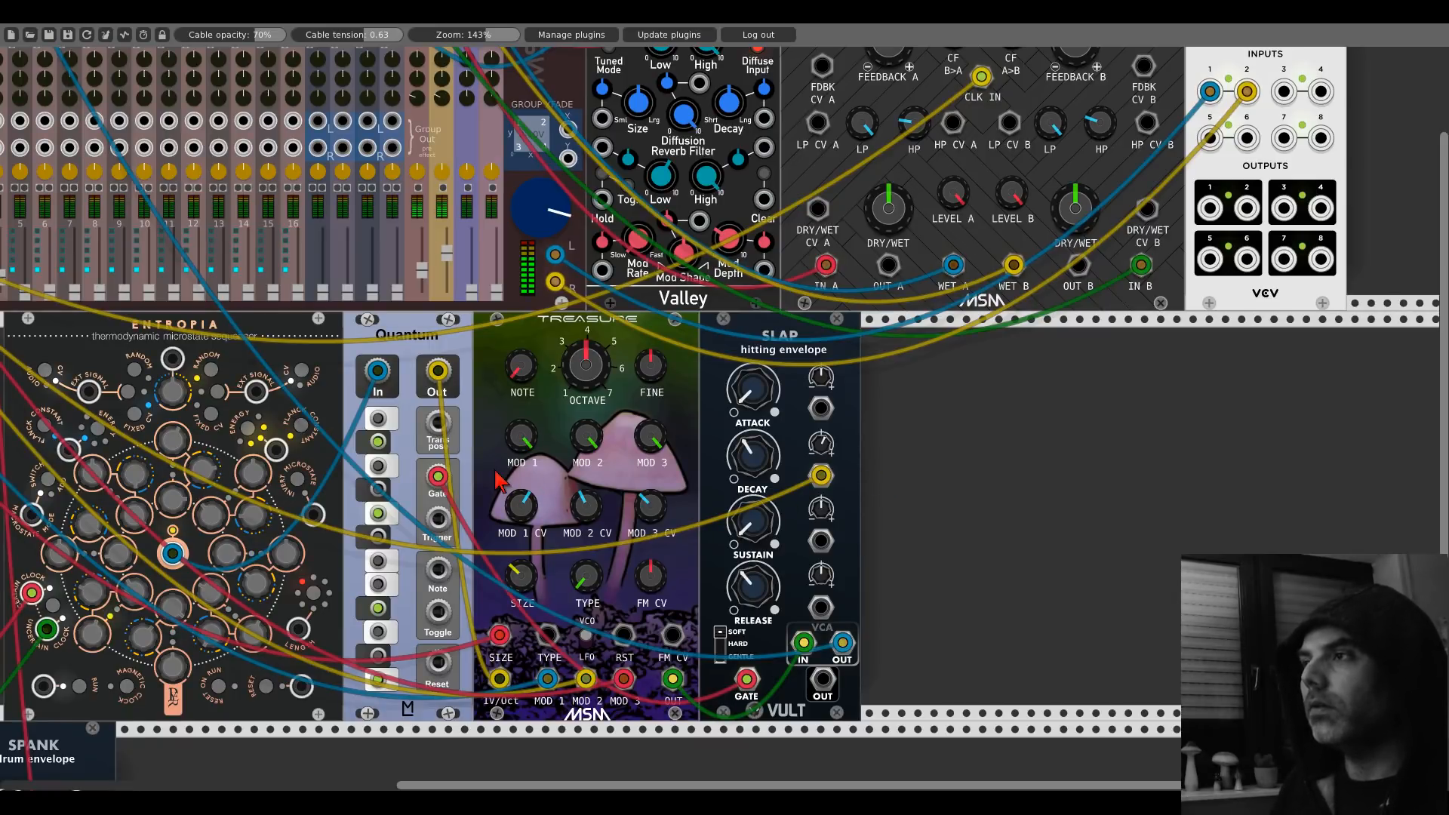
Step: Add a Bogaudio FM-OP oscillator to the free space after the last Spank, and duplicate it directly beside the first
left_click_drag(498, 479, 984, 237)
scroll(682, 488, "down", 1)
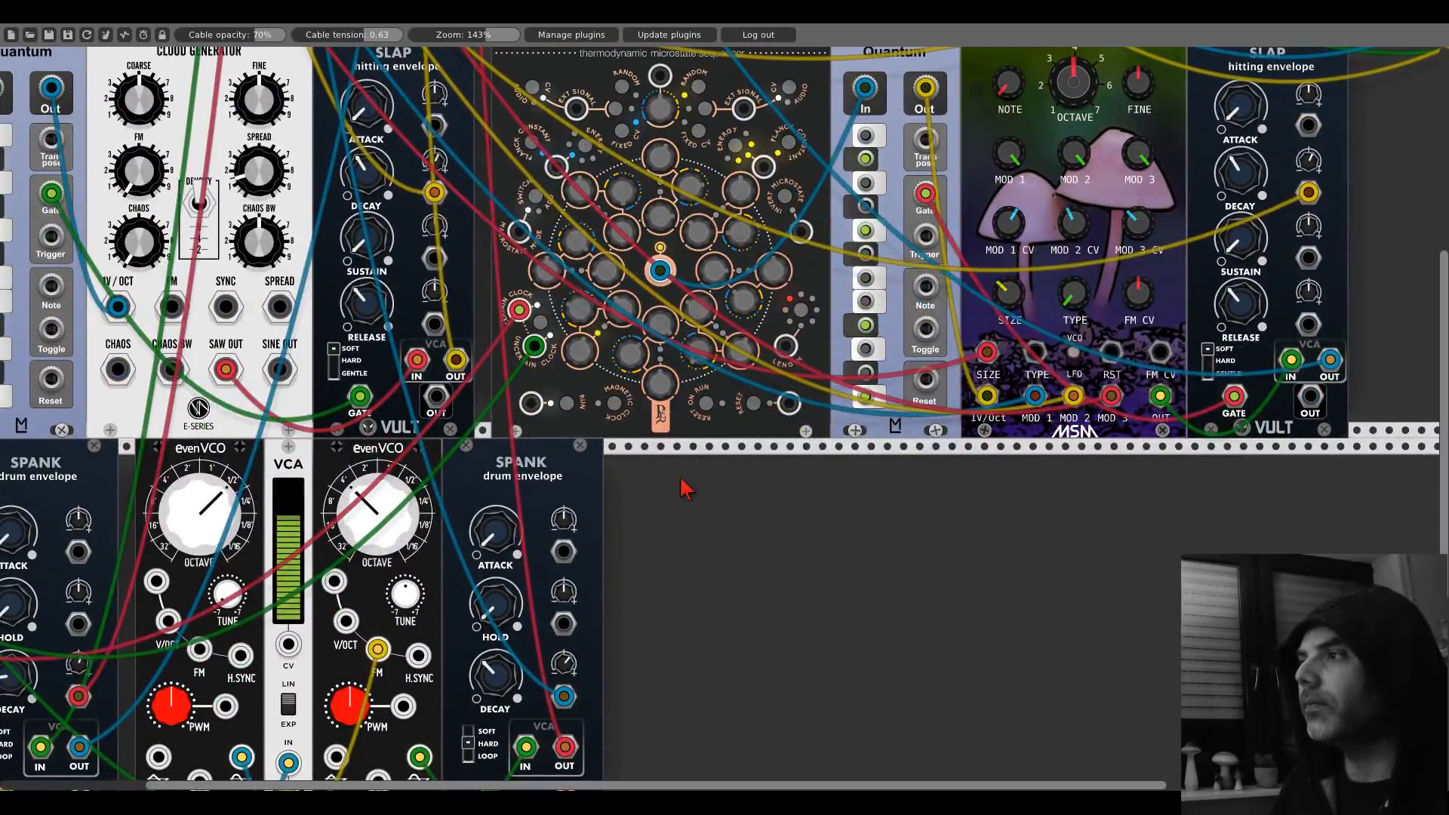
left_click_drag(679, 494, 909, 399)
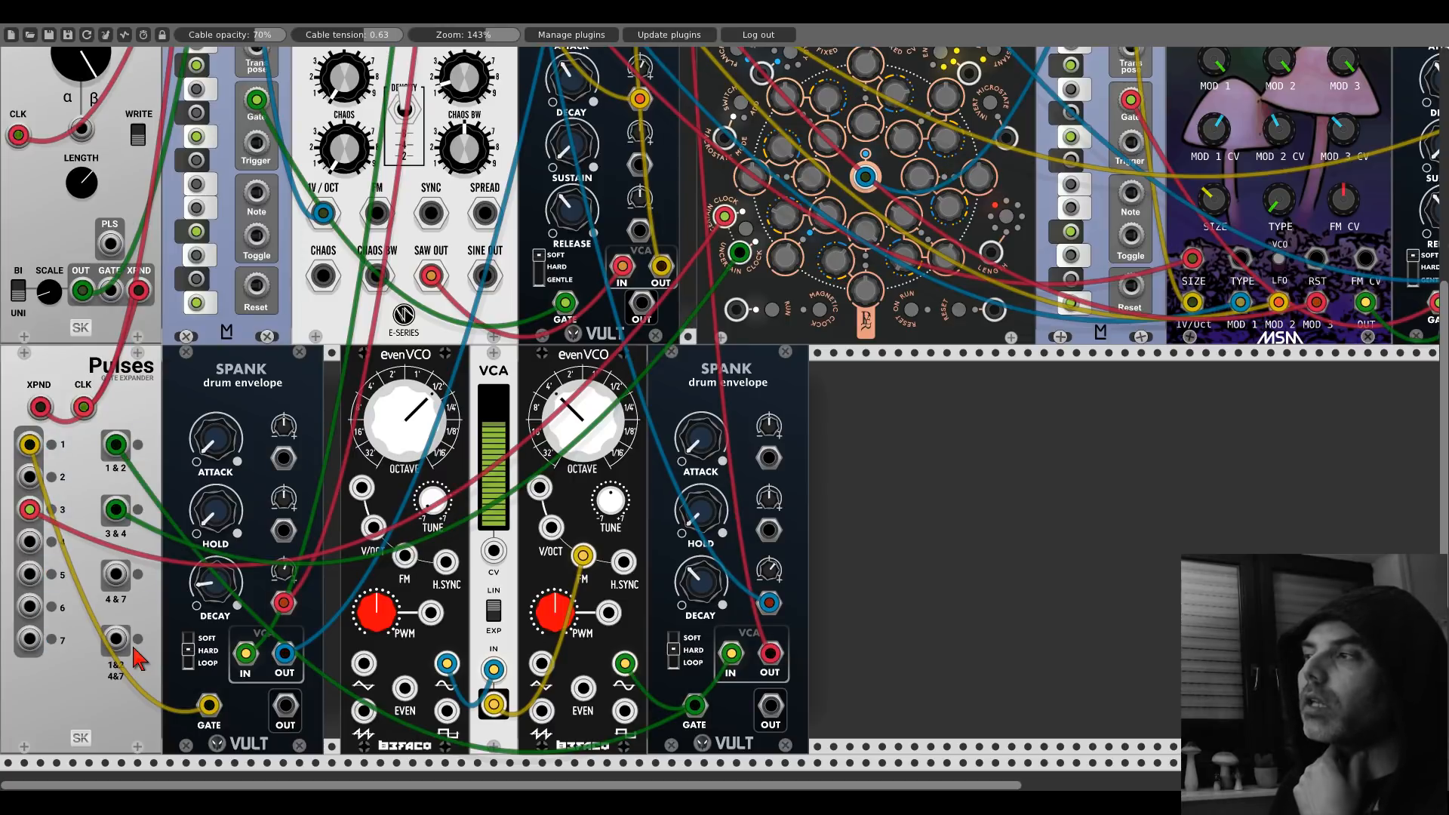
right_click(935, 523)
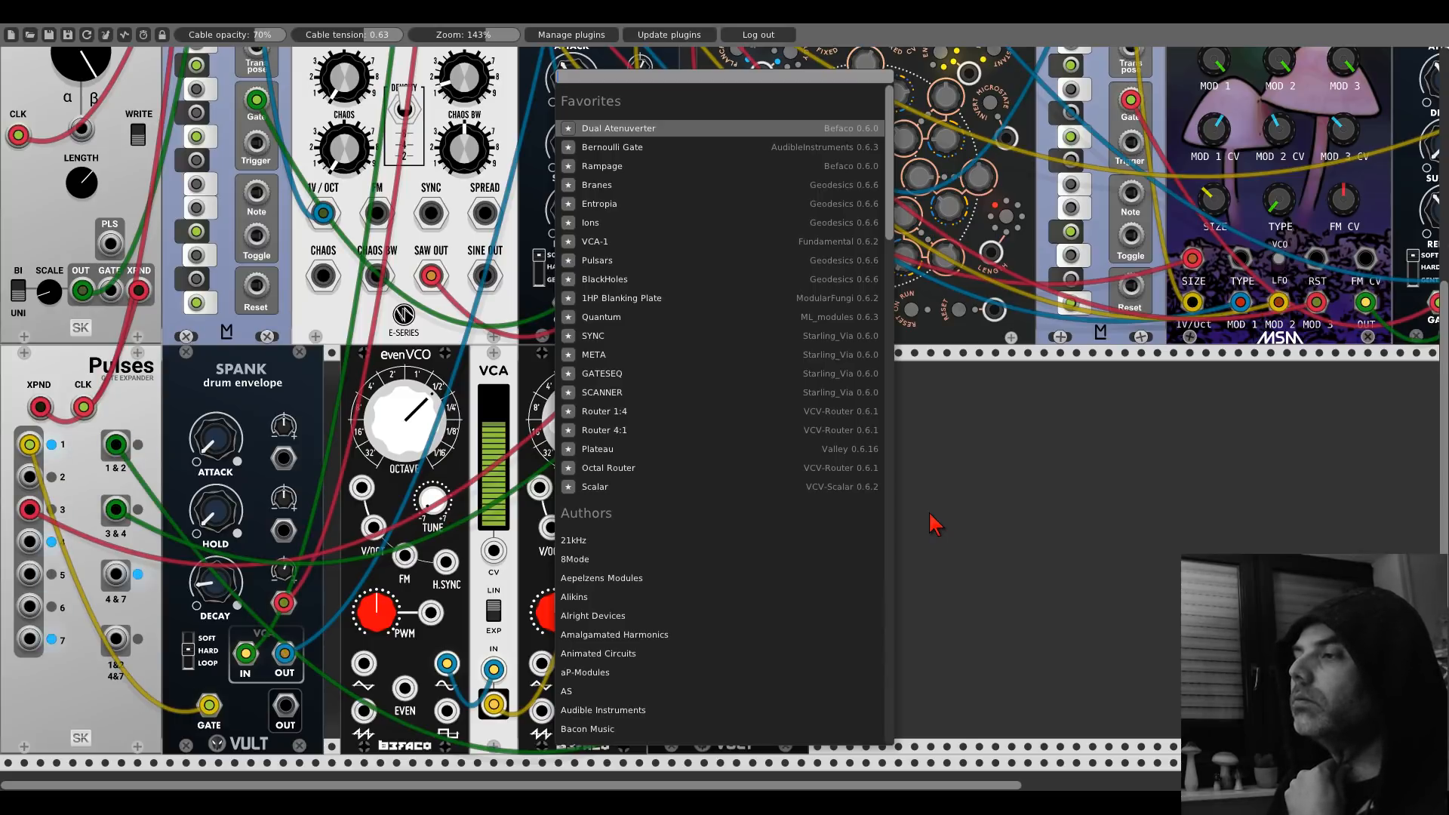
type("fm")
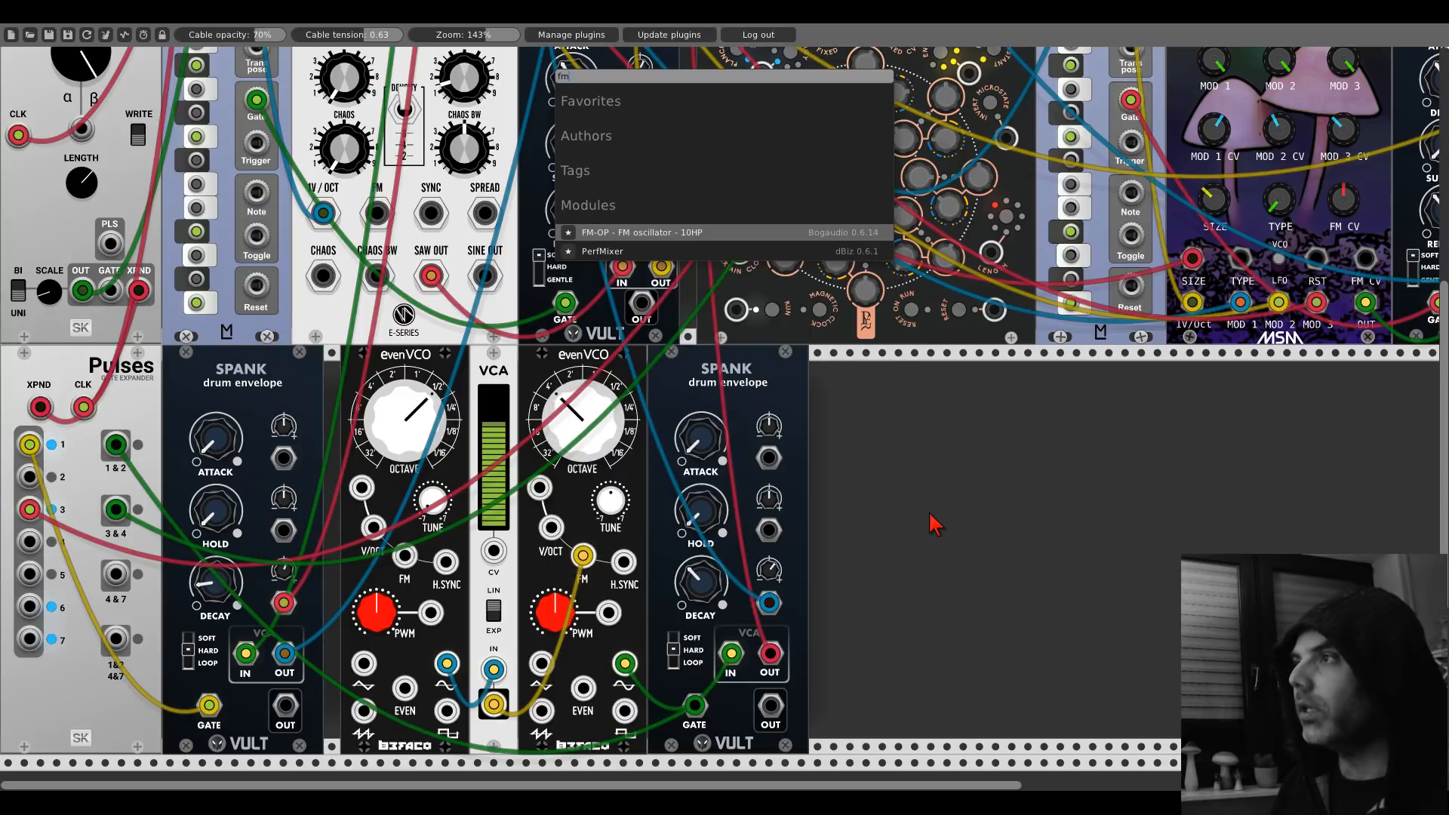
key("Return")
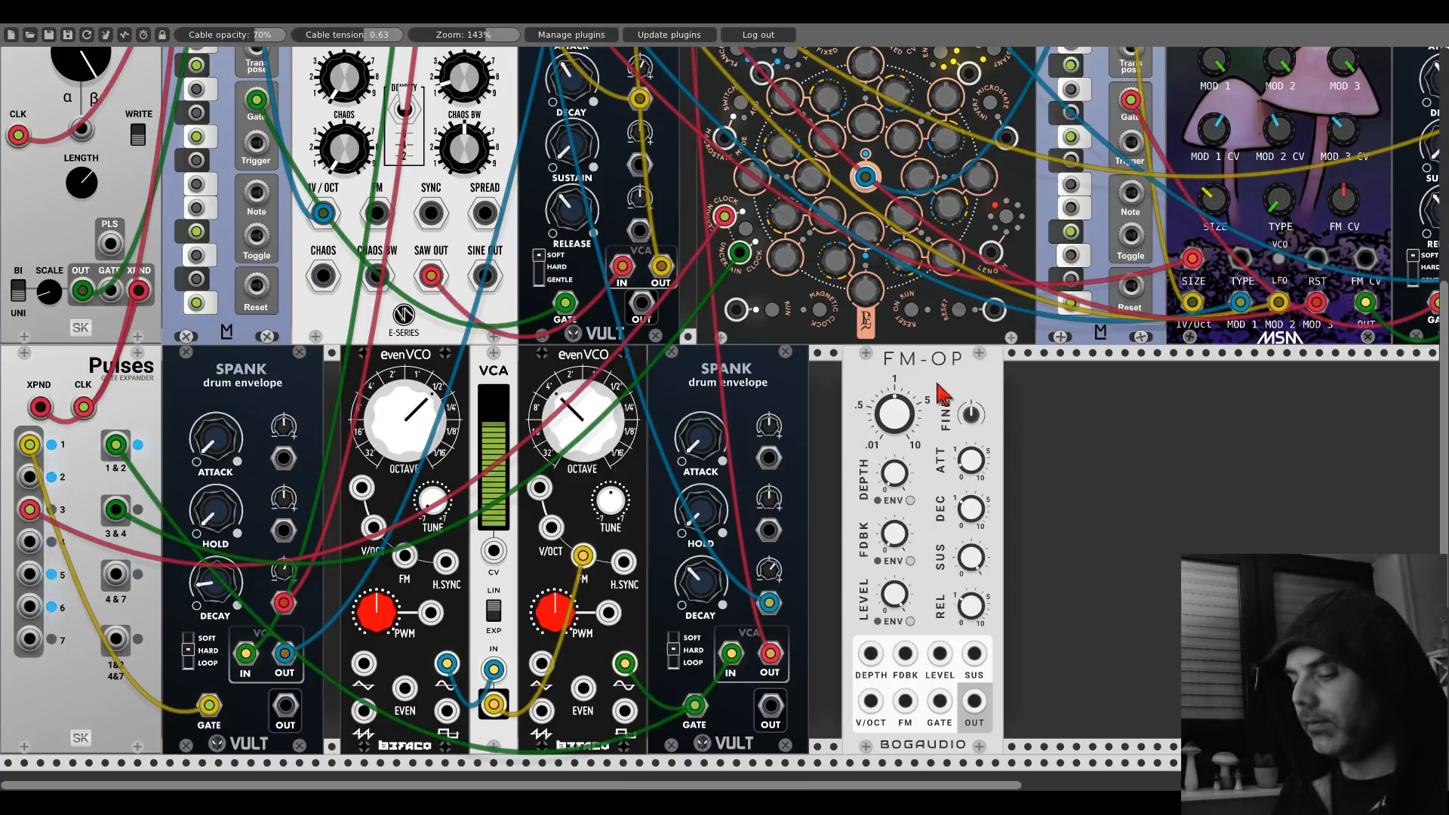
key("ctrl+d")
Step: Duplicate the Spank drum envelope and place the copy directly after the second FM-OP
scroll(662, 396, "right", 2)
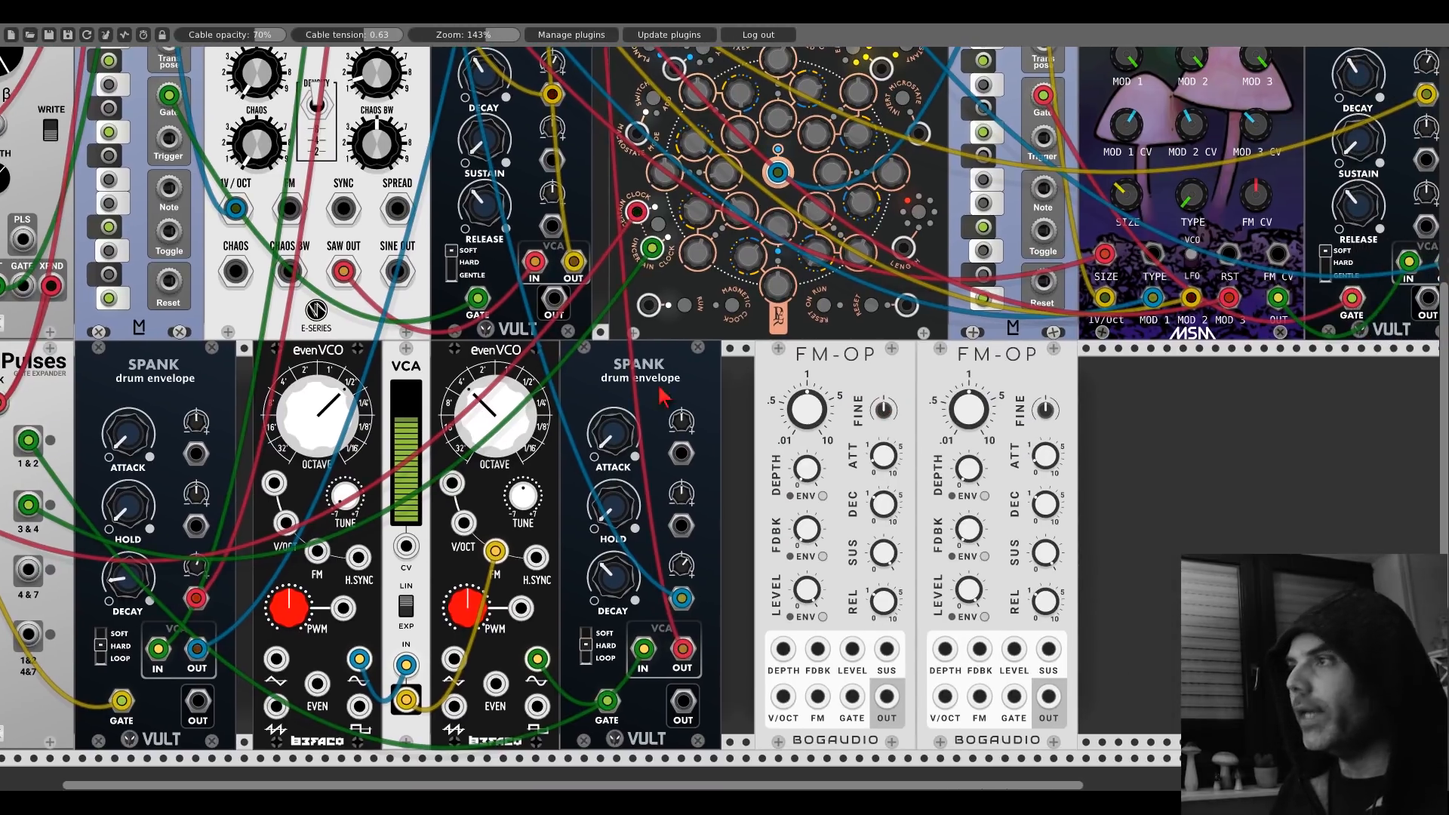
key("ctrl+d")
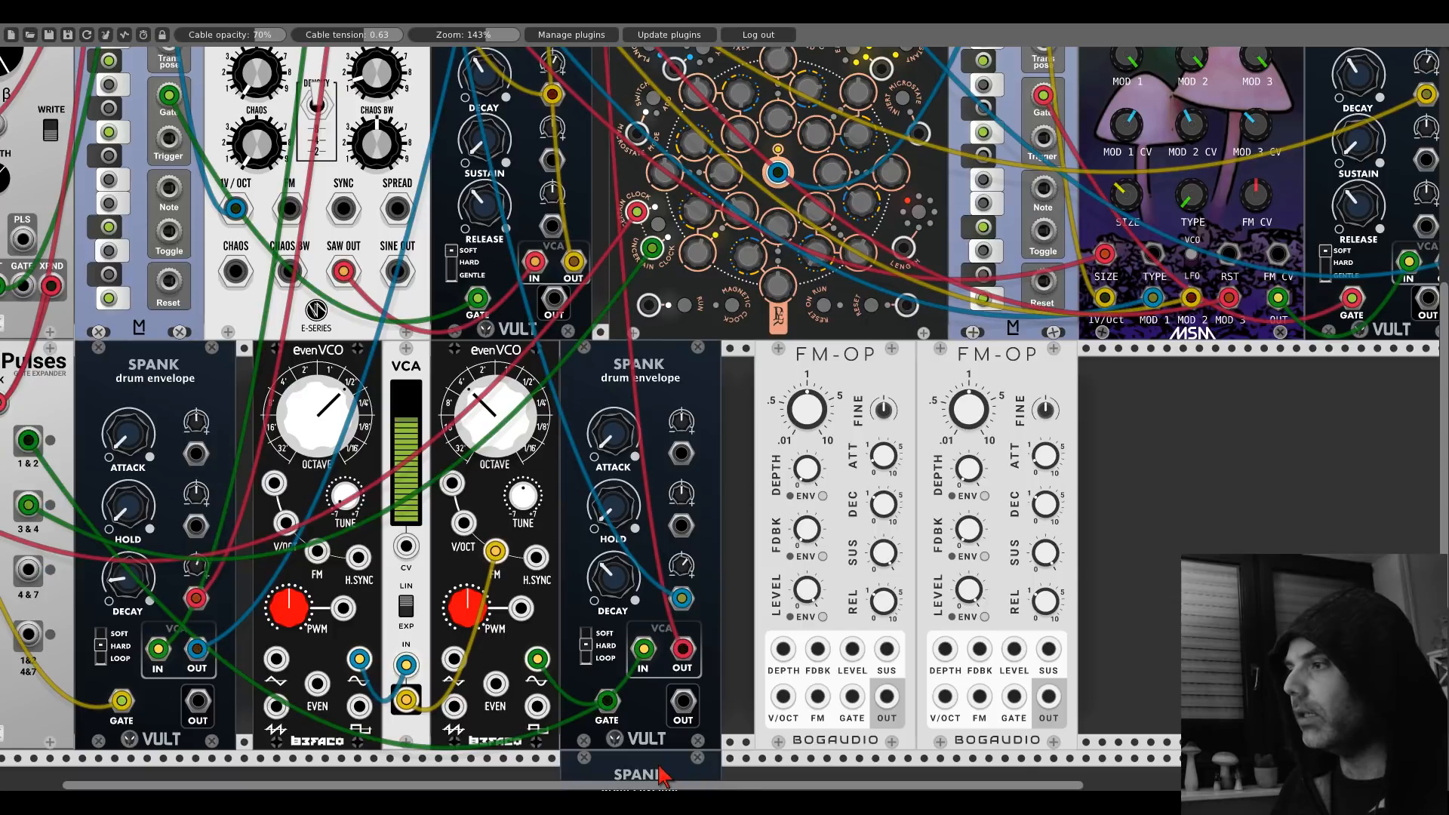
left_click_drag(663, 773, 1181, 361)
Step: Patch the Pulses 4 & 7 output into the new Spank's GATE input
scroll(917, 524, "left", 2)
scroll(917, 524, "down", 1)
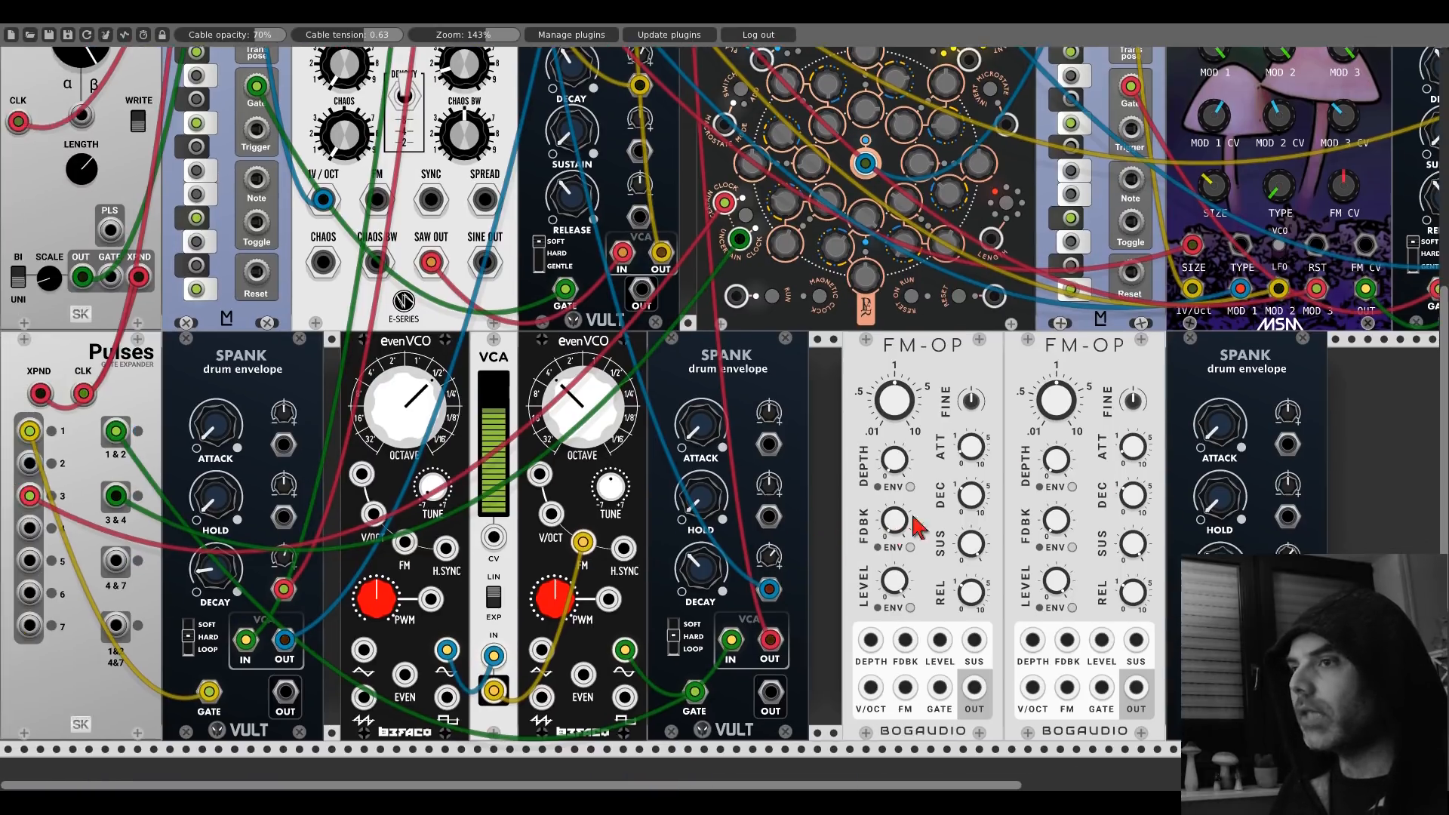
scroll(917, 525, "down", 1)
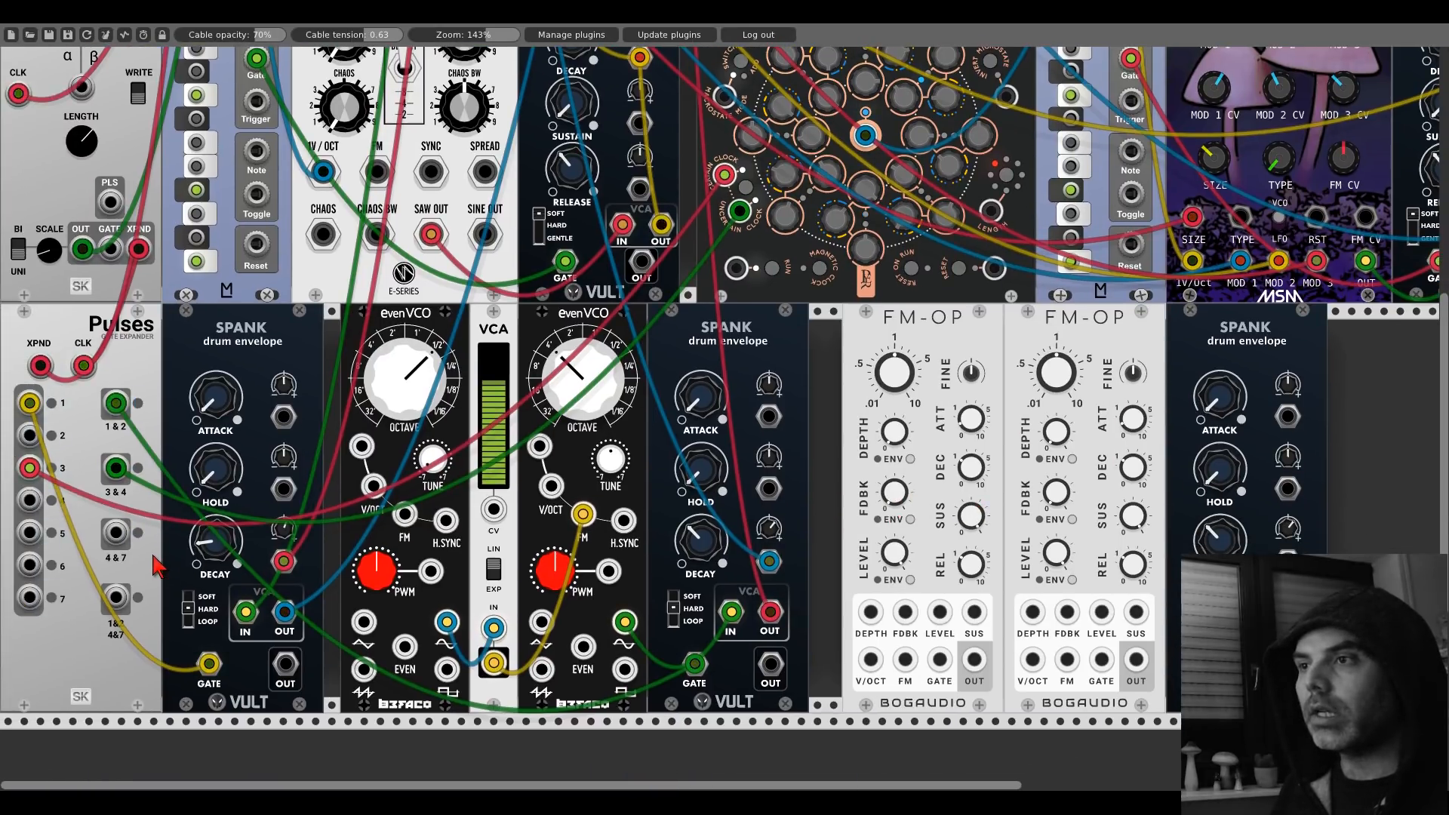
left_click_drag(115, 533, 1066, 611)
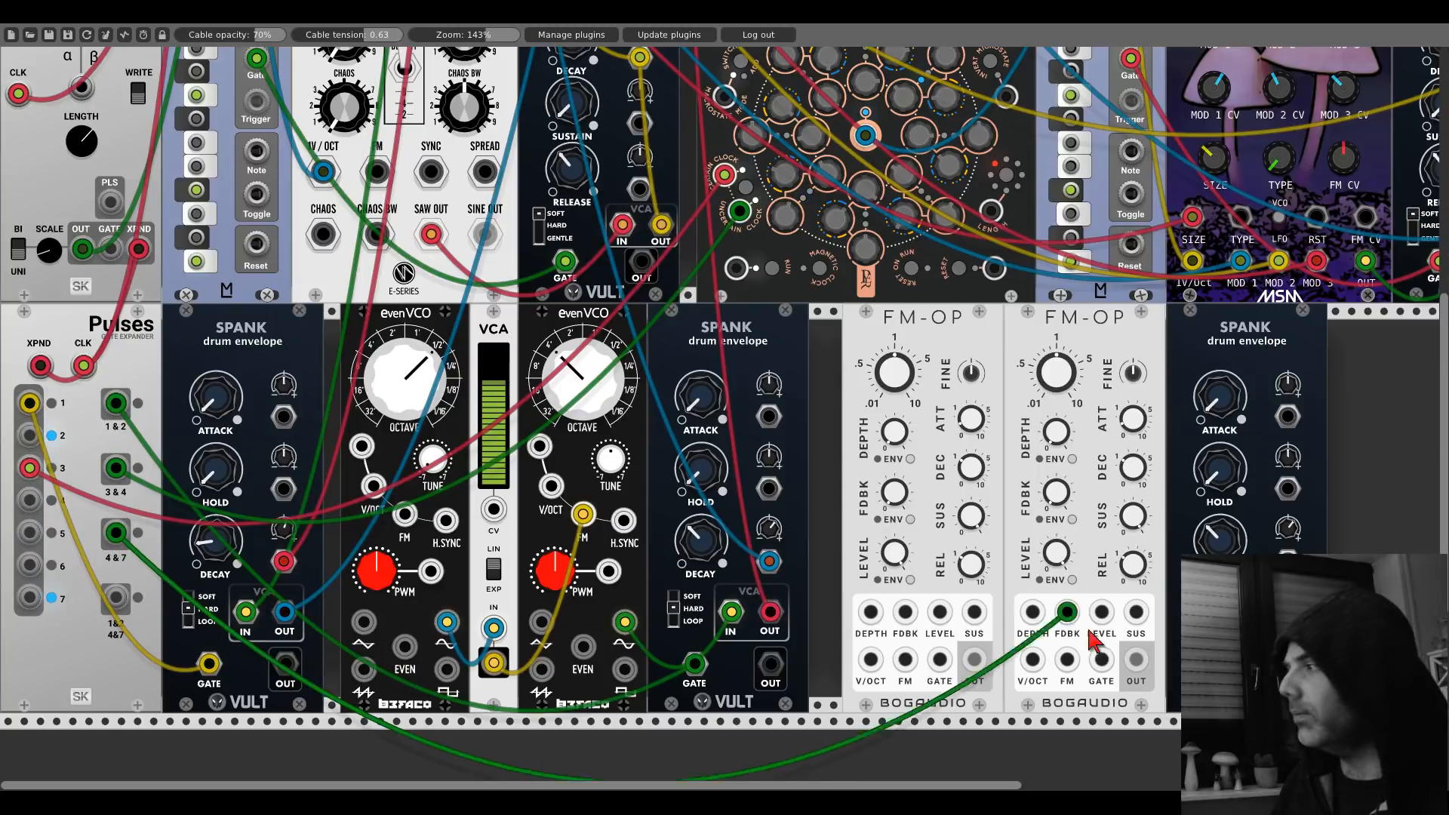
left_click_drag(1332, 485, 981, 483)
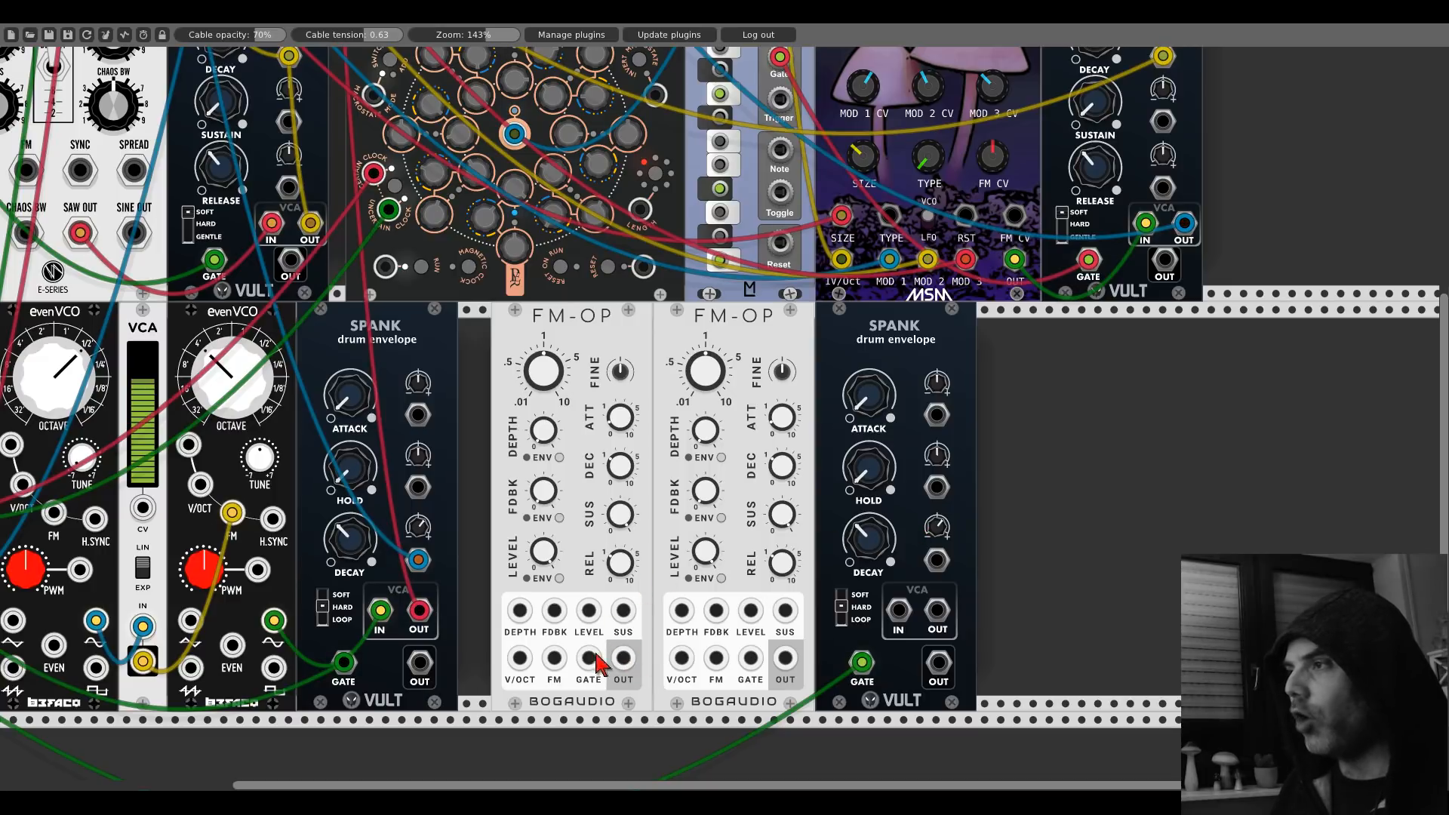
Step: Patch the first FM-OP's OUT into the second's FM input, and the second's OUT into the new Spank's VCA IN
left_click_drag(624, 658, 718, 661)
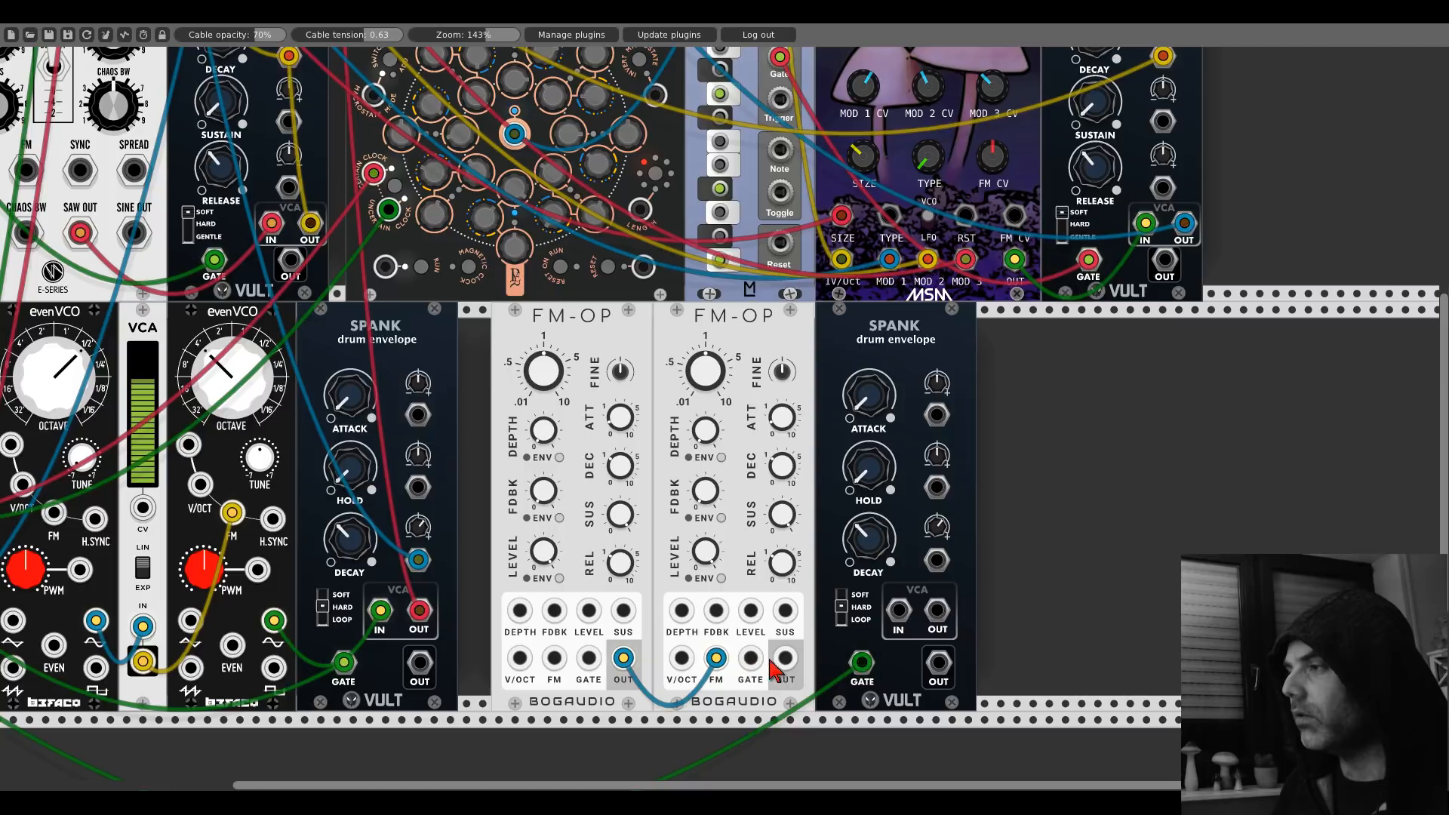
left_click_drag(783, 661, 898, 610)
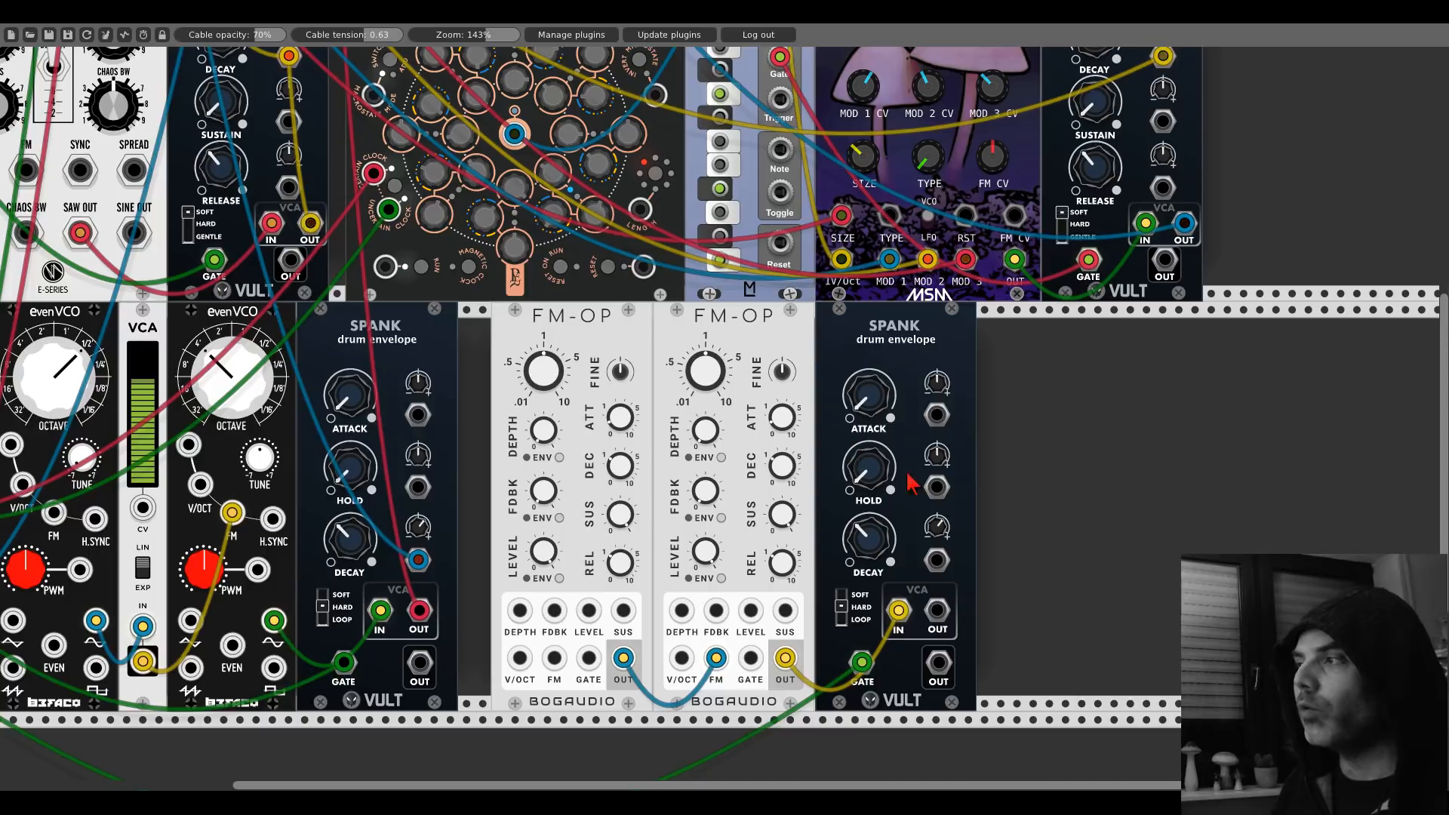
Step: Run the new Spank's VCA OUT into mixer channel 5, raise the channel's fader slightly and solo it
scroll(806, 498, "up", 10)
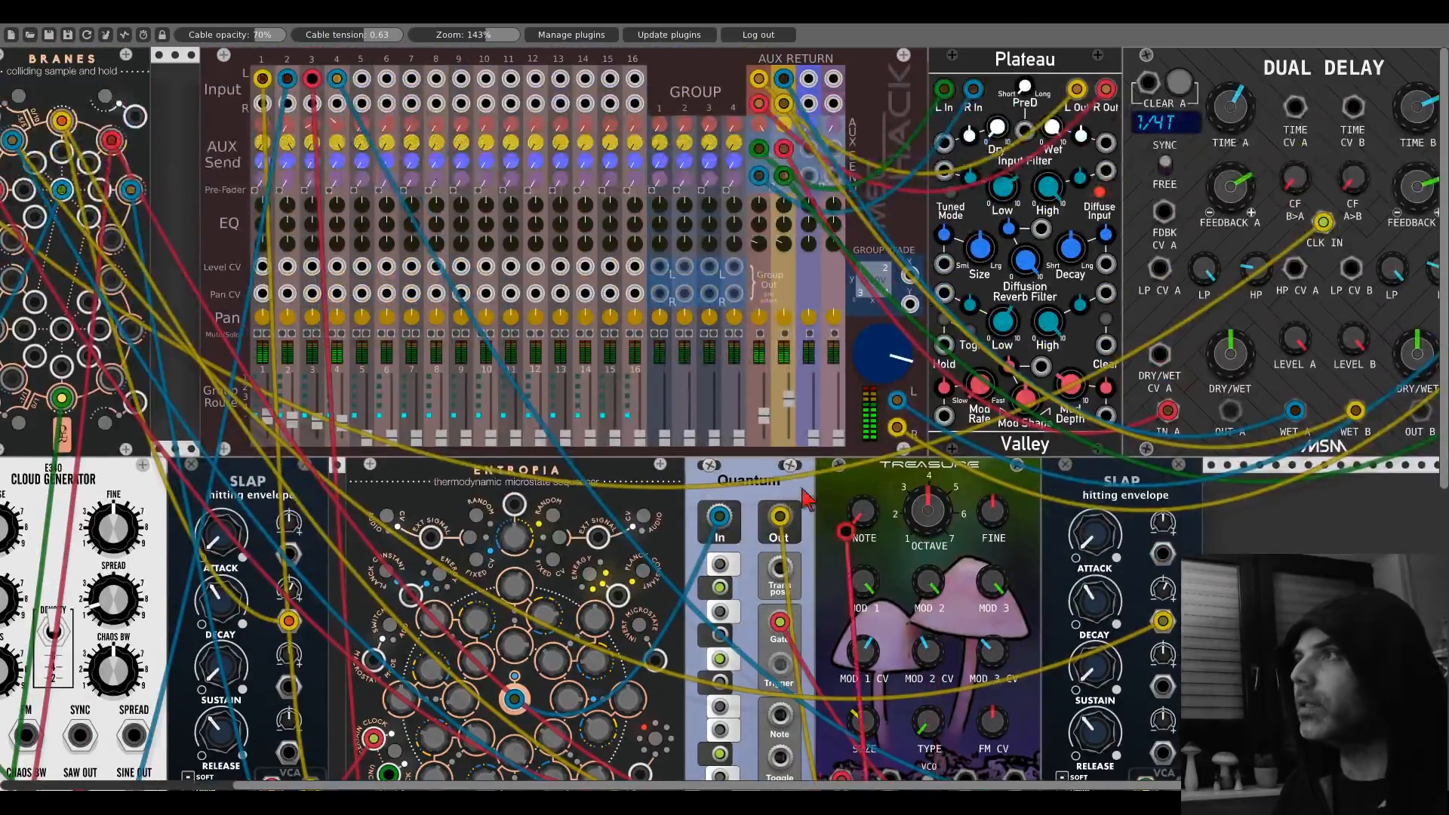
left_click_drag(803, 489, 363, 79)
left_click_drag(366, 437, 367, 422)
left_click(366, 334)
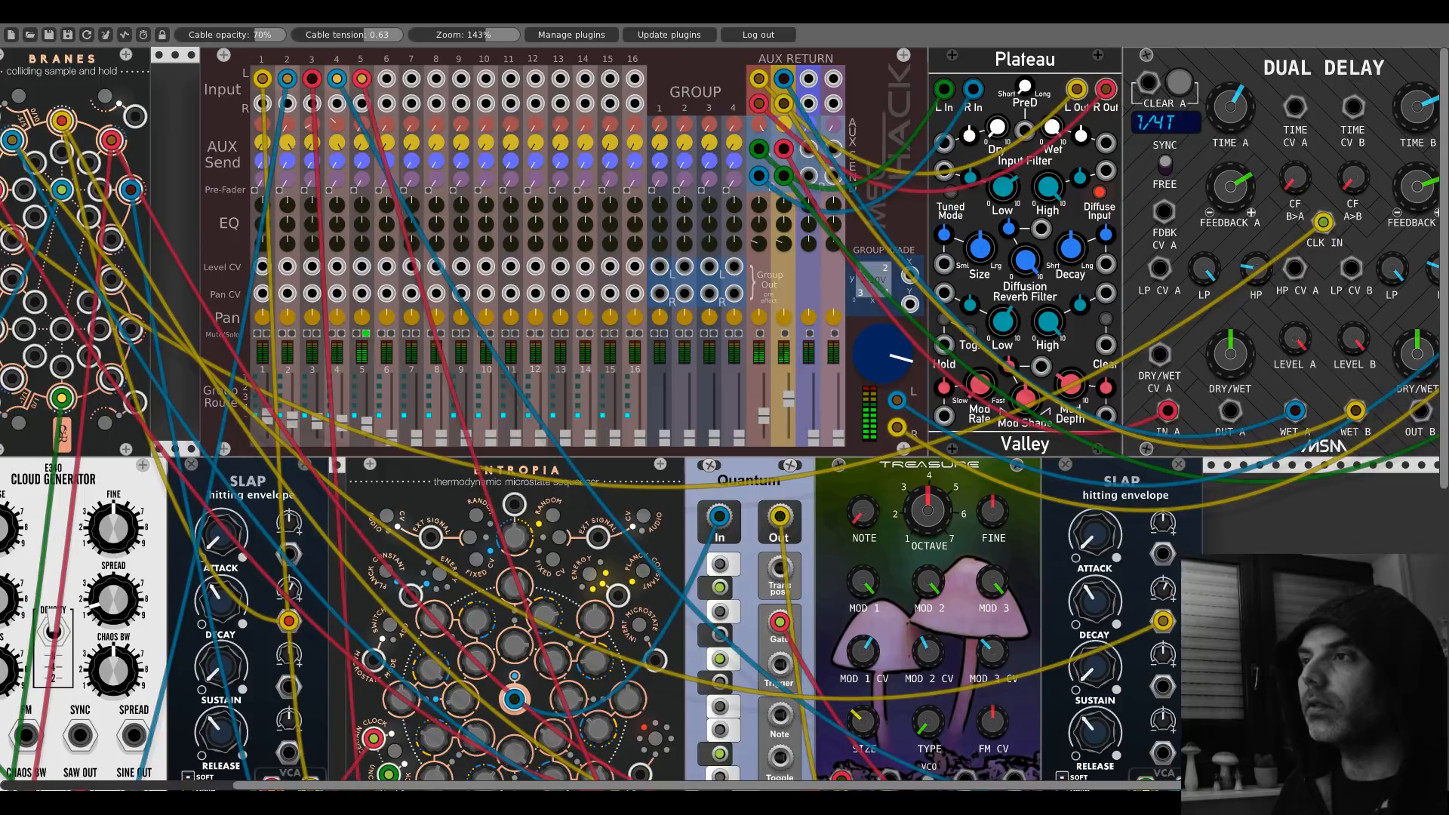
Step: Find the NYSTHI HotTuna tuner with the search term "tuna" and add it beside the new Spank
scroll(700, 452, "down", 10)
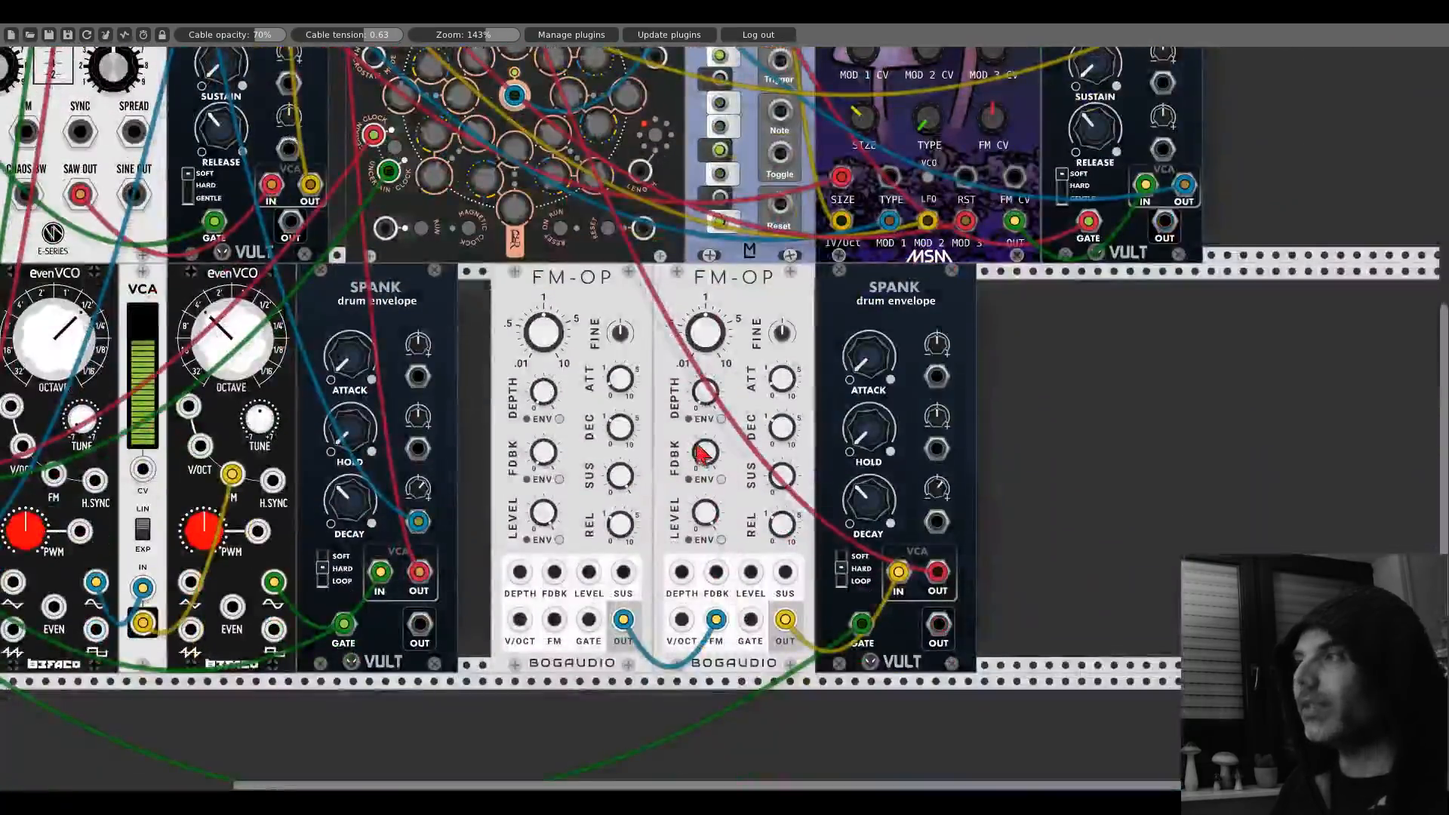
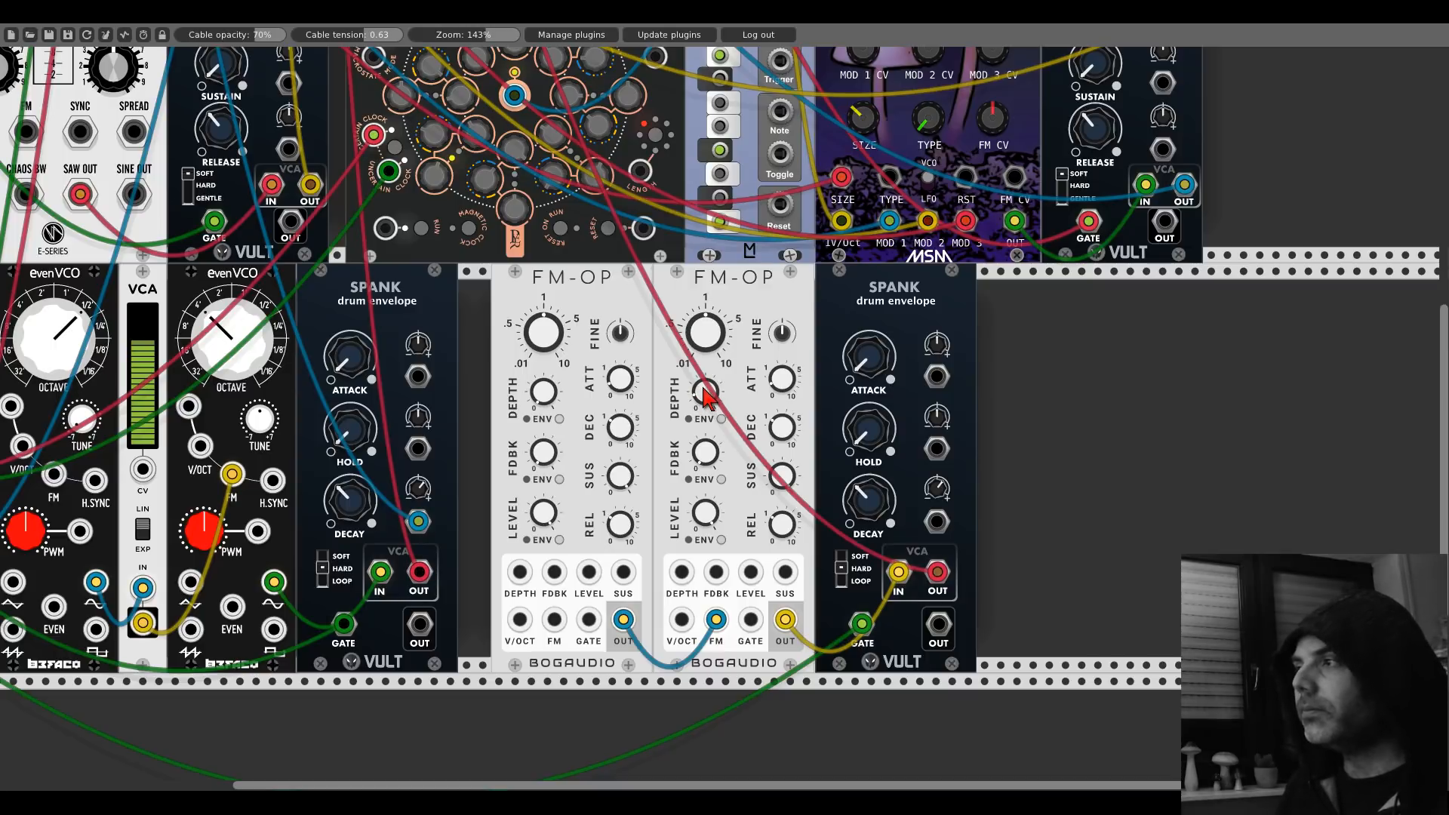
right_click(1035, 466)
type("tune")
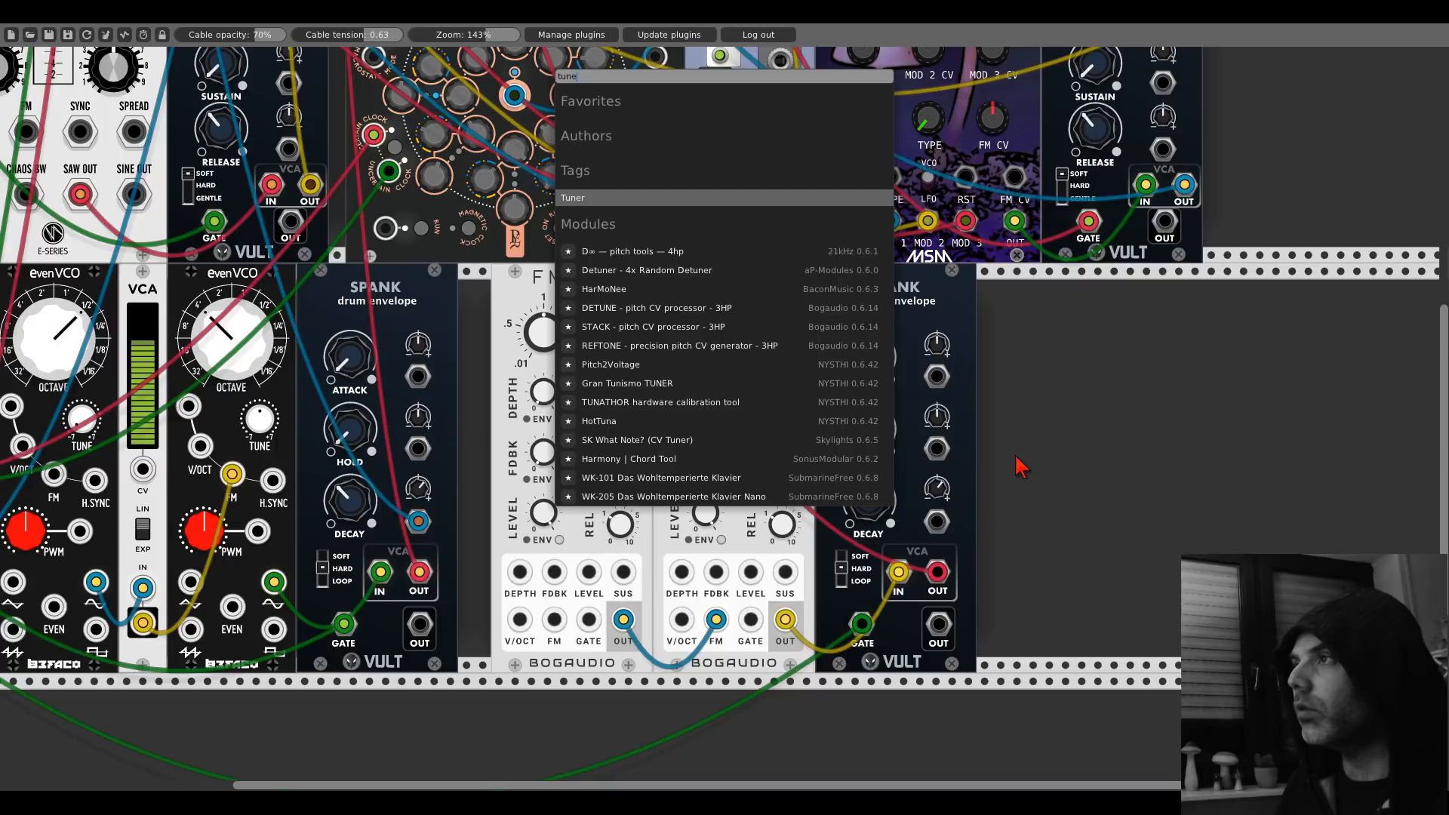
key("BackSpace")
key("BackSpace")
type("na")
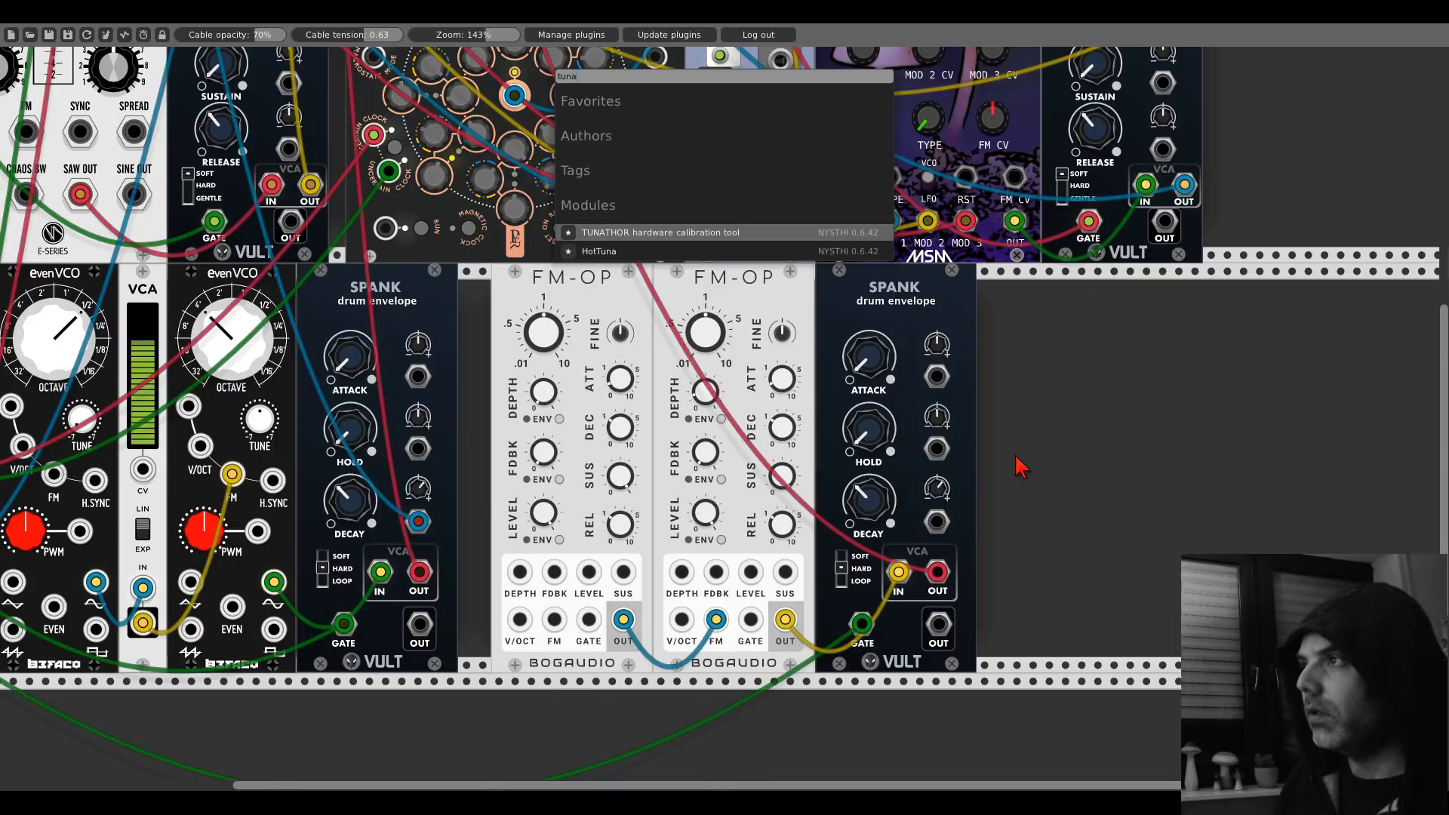
key("Return")
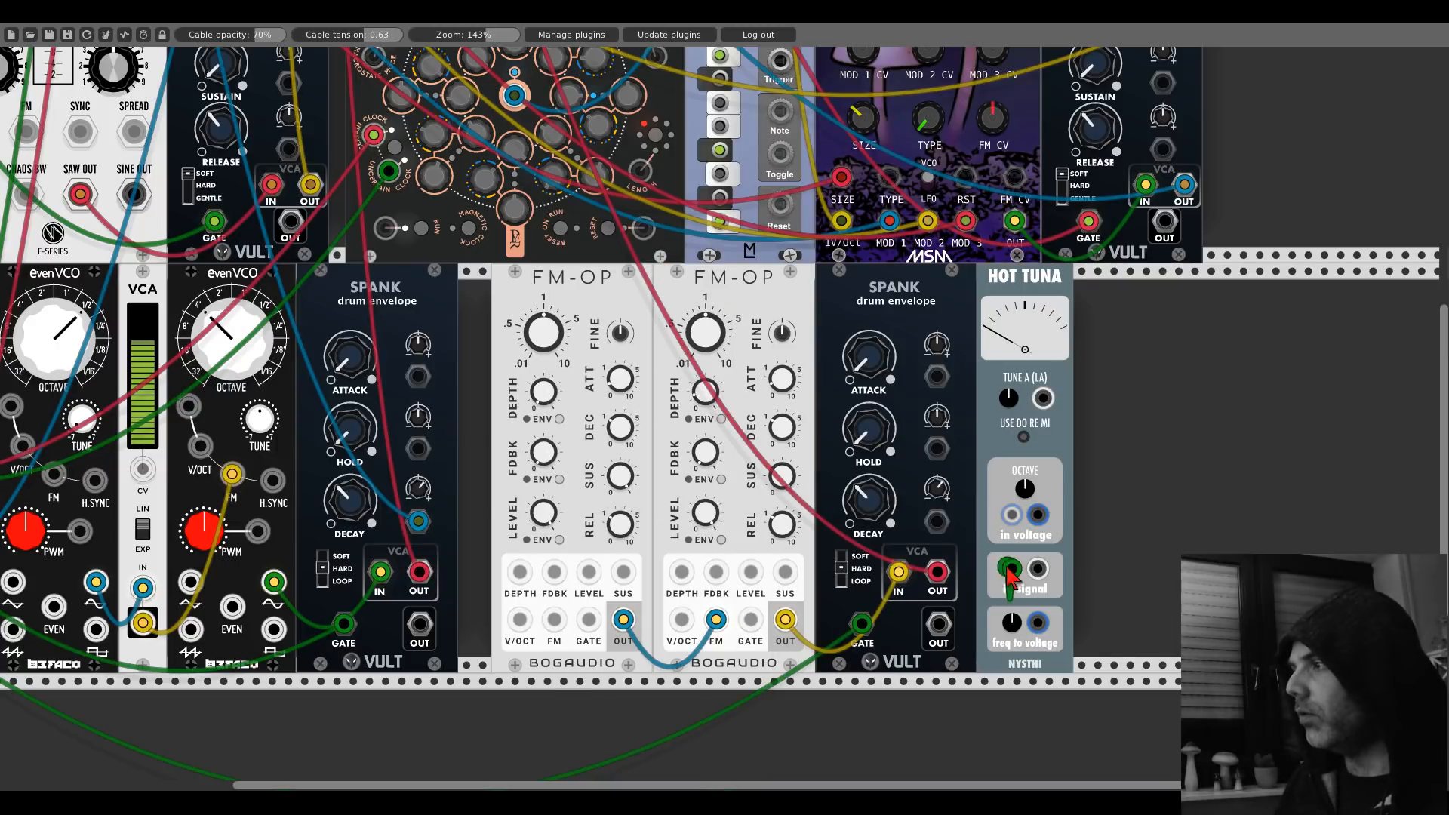
Step: Tune the second FM-OP's ratio with its OUT patched into the Hot Tuna's signal input, and delete the tuner
left_click_drag(785, 620, 1011, 568)
left_click_drag(714, 349, 709, 329)
right_click(989, 287)
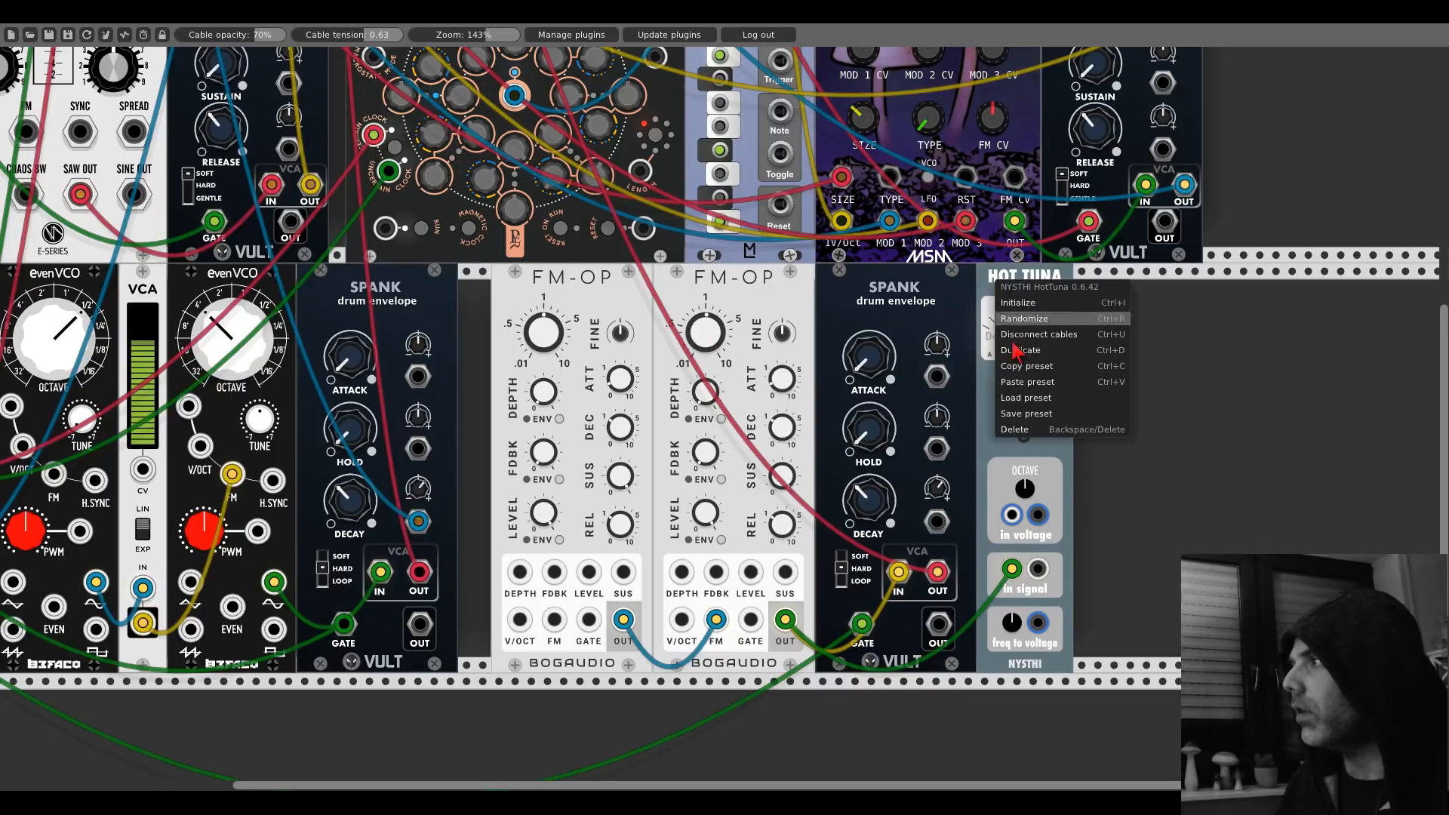
left_click(1011, 426)
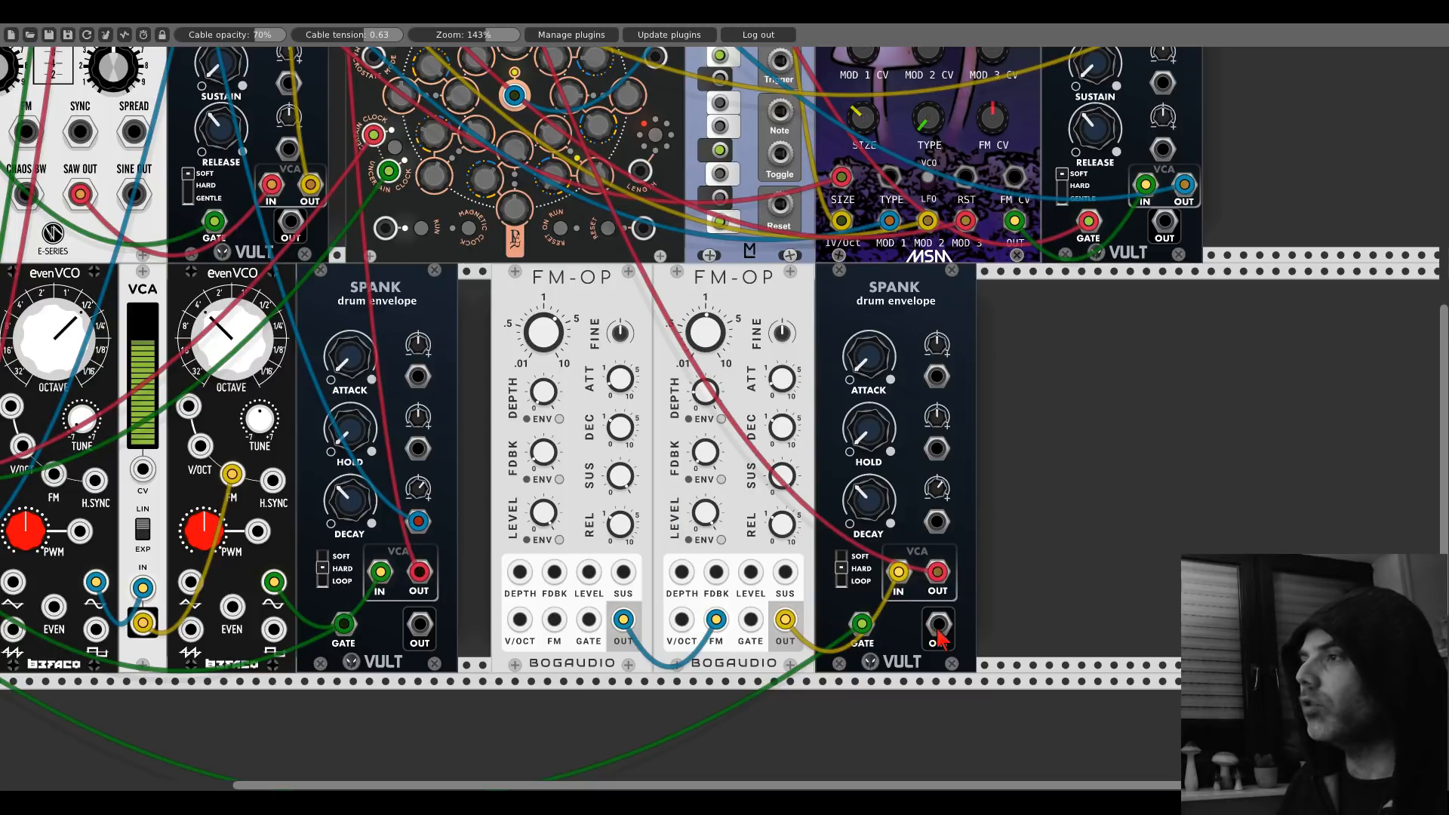
Step: Patch the new Spank's envelope OUT into the first FM-OP's FDBK input, and the first evenVCO's triangle output into its FM input
left_click_drag(937, 623, 555, 572)
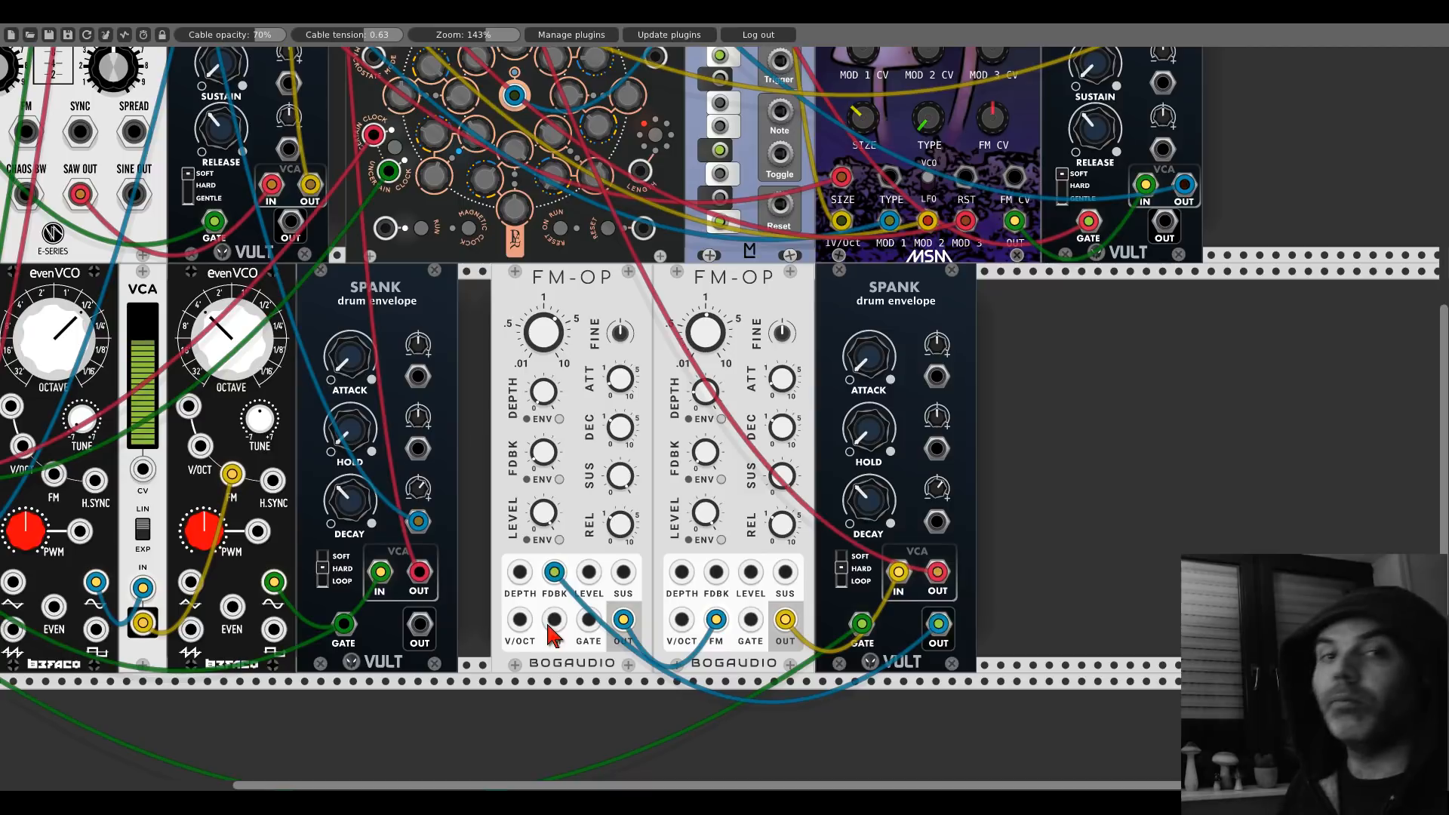
left_click_drag(550, 623, 22, 585)
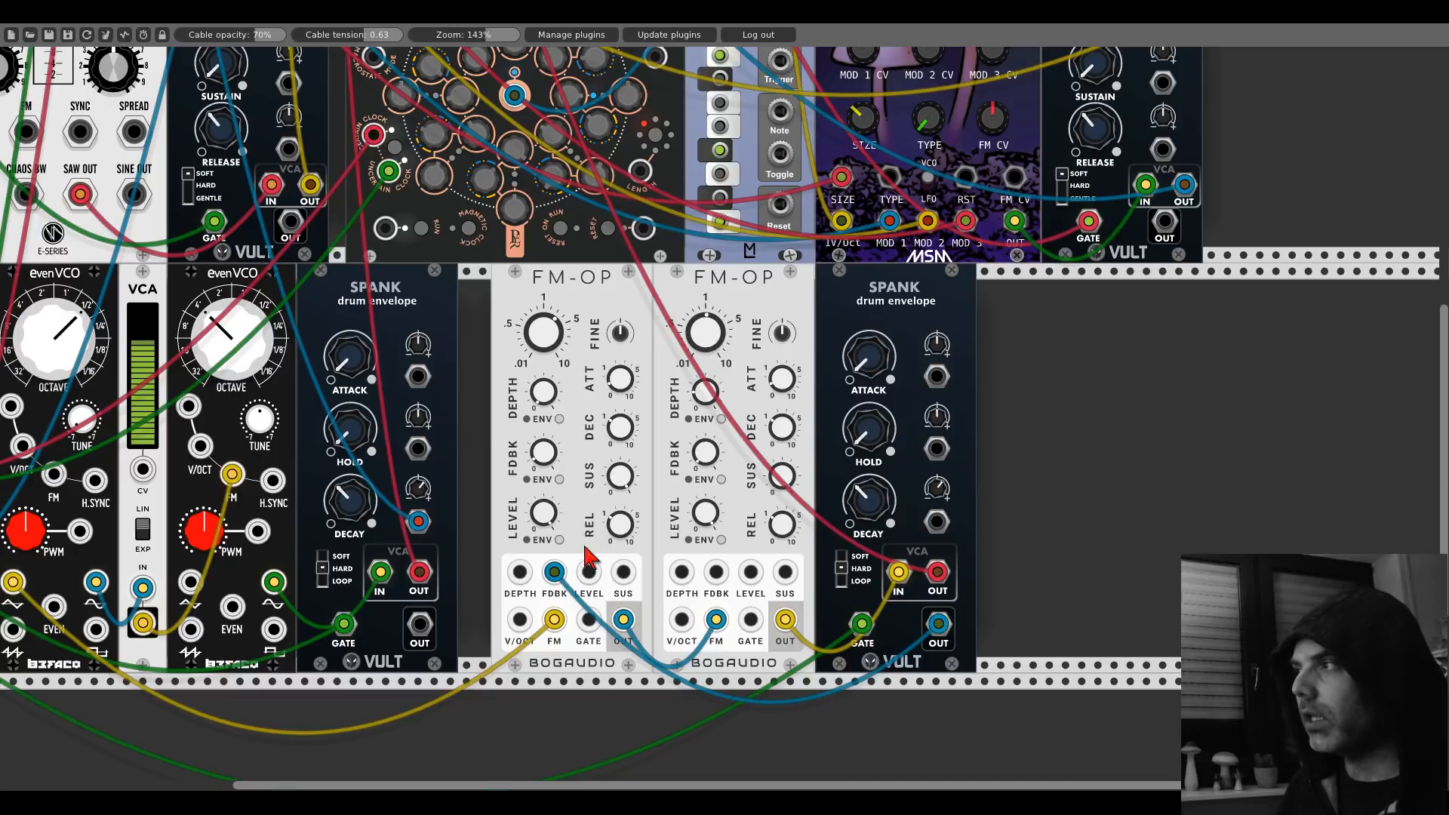
scroll(591, 558, "up", 10)
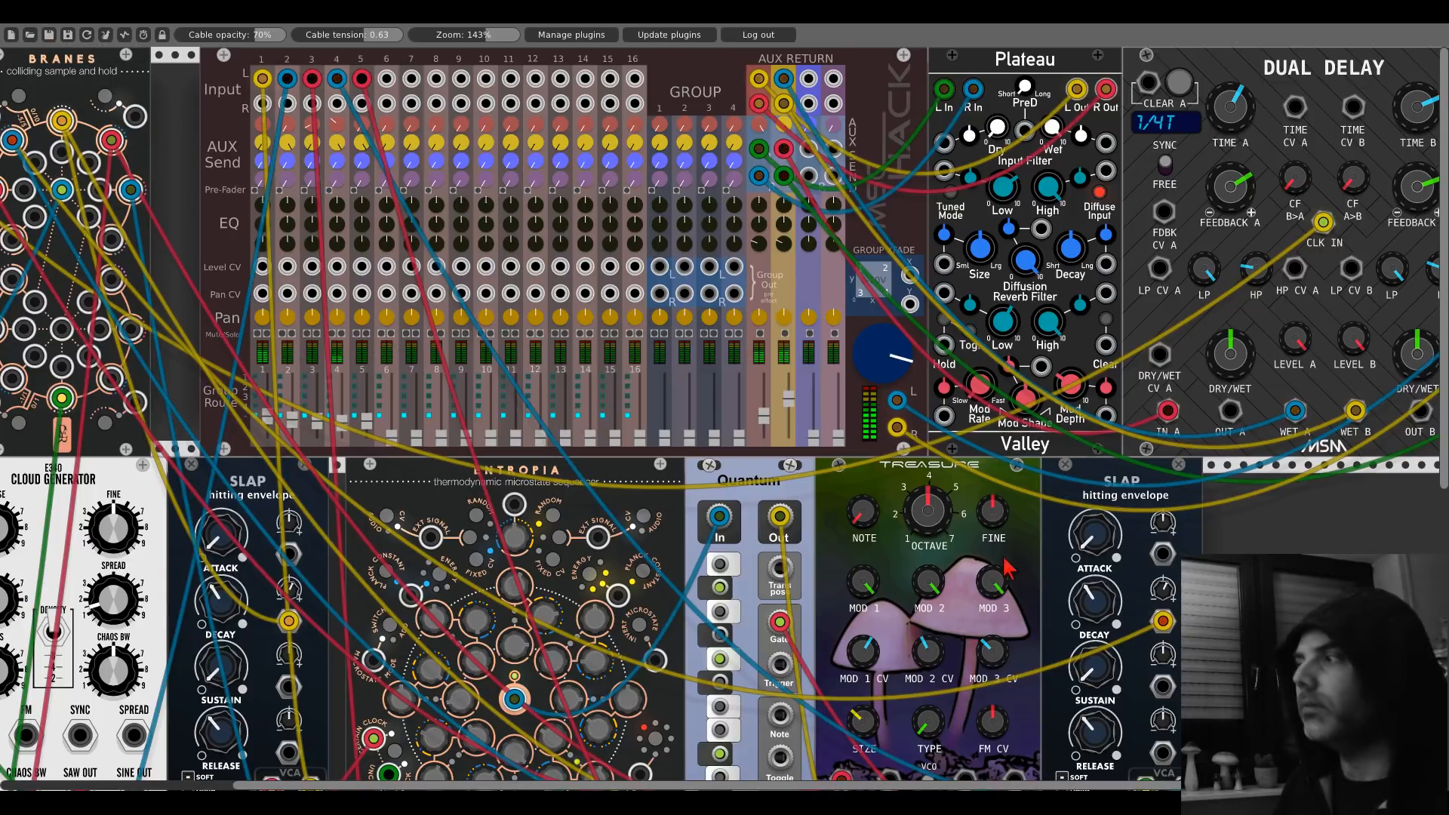
scroll(1200, 483, "down", 3)
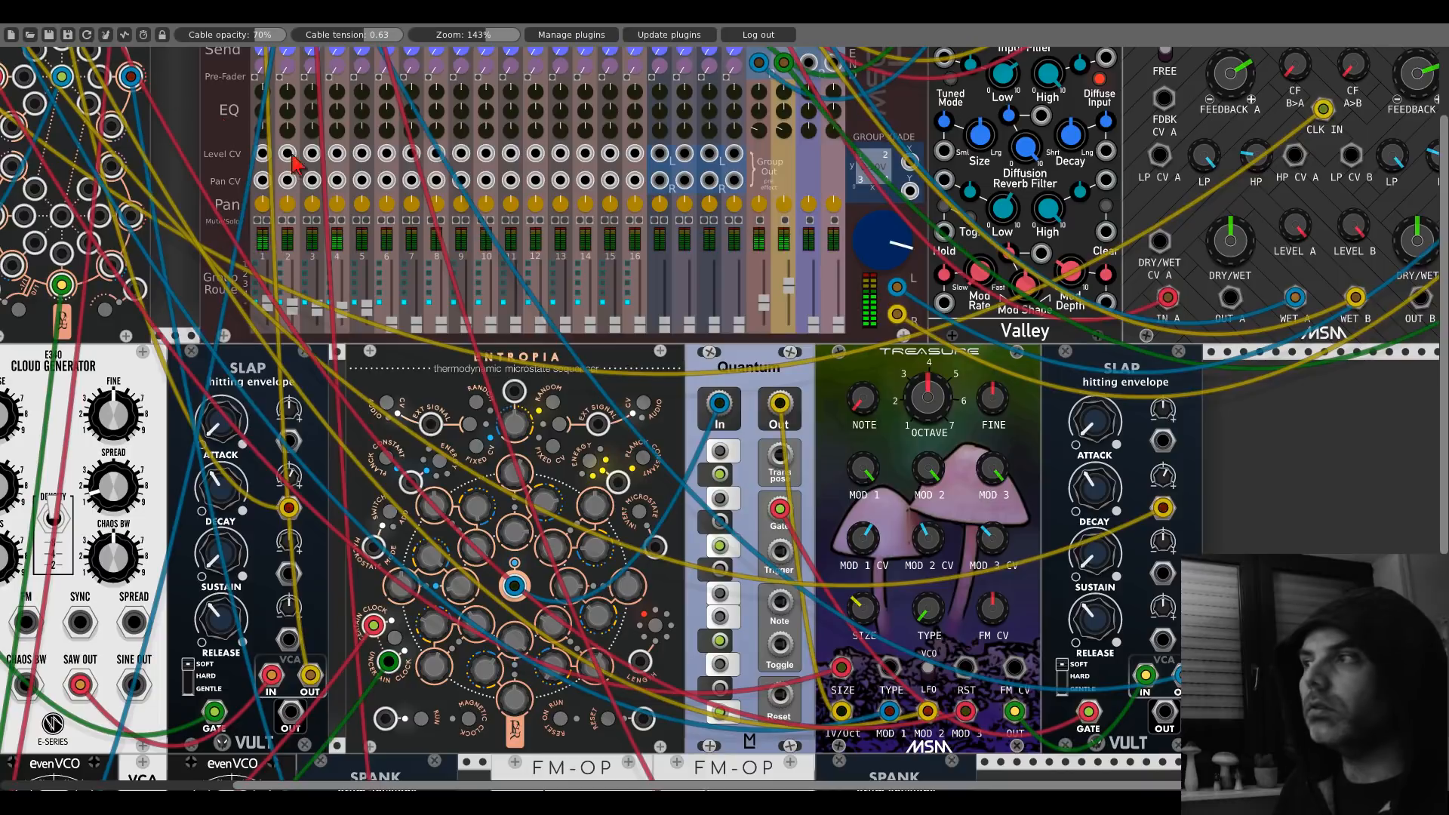
scroll(740, 460, "down", 5)
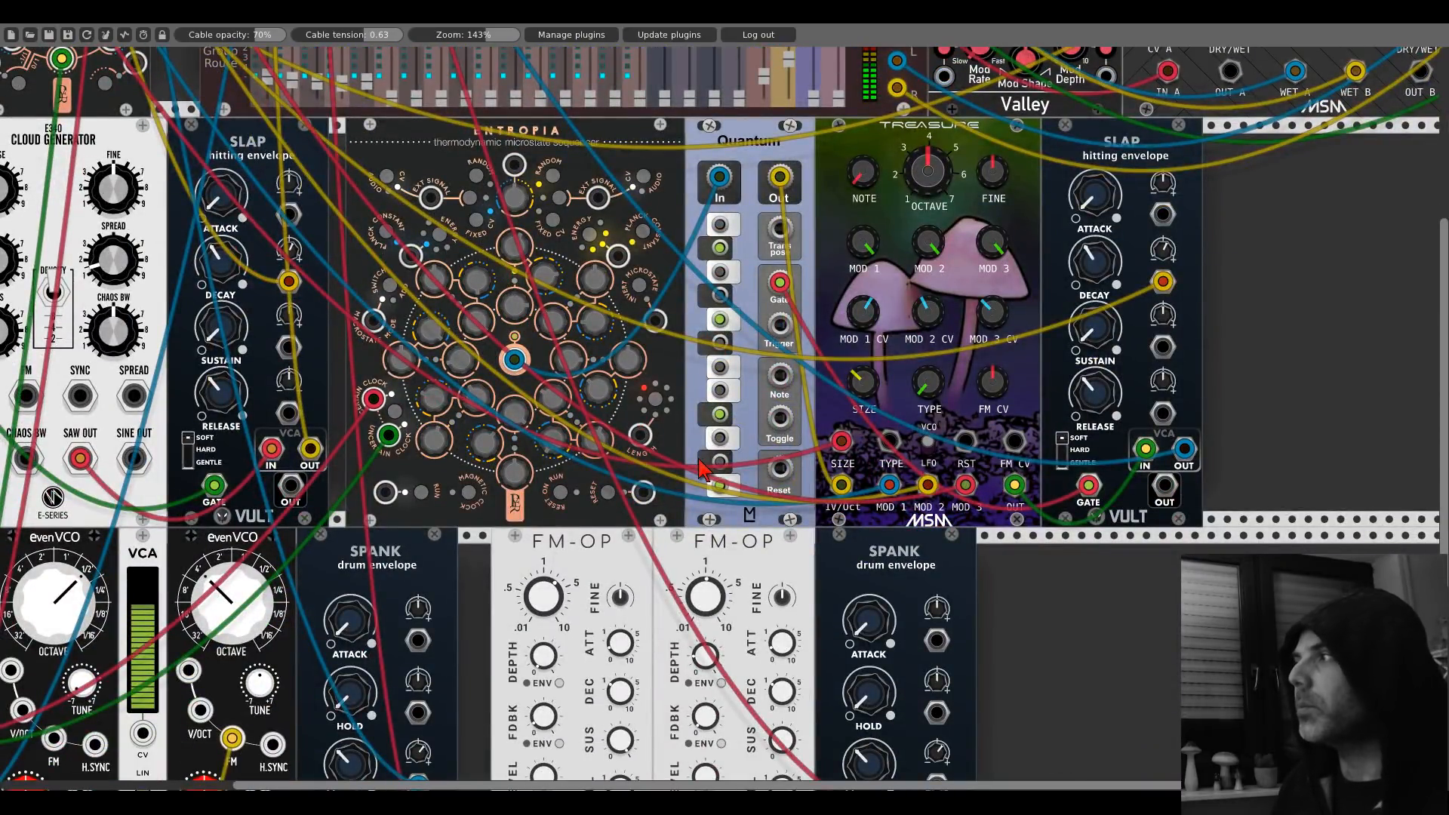
Step: Add the SK Alan Vactrol Mix Expander module to the empty row below the drum voices
scroll(702, 467, "down", 3)
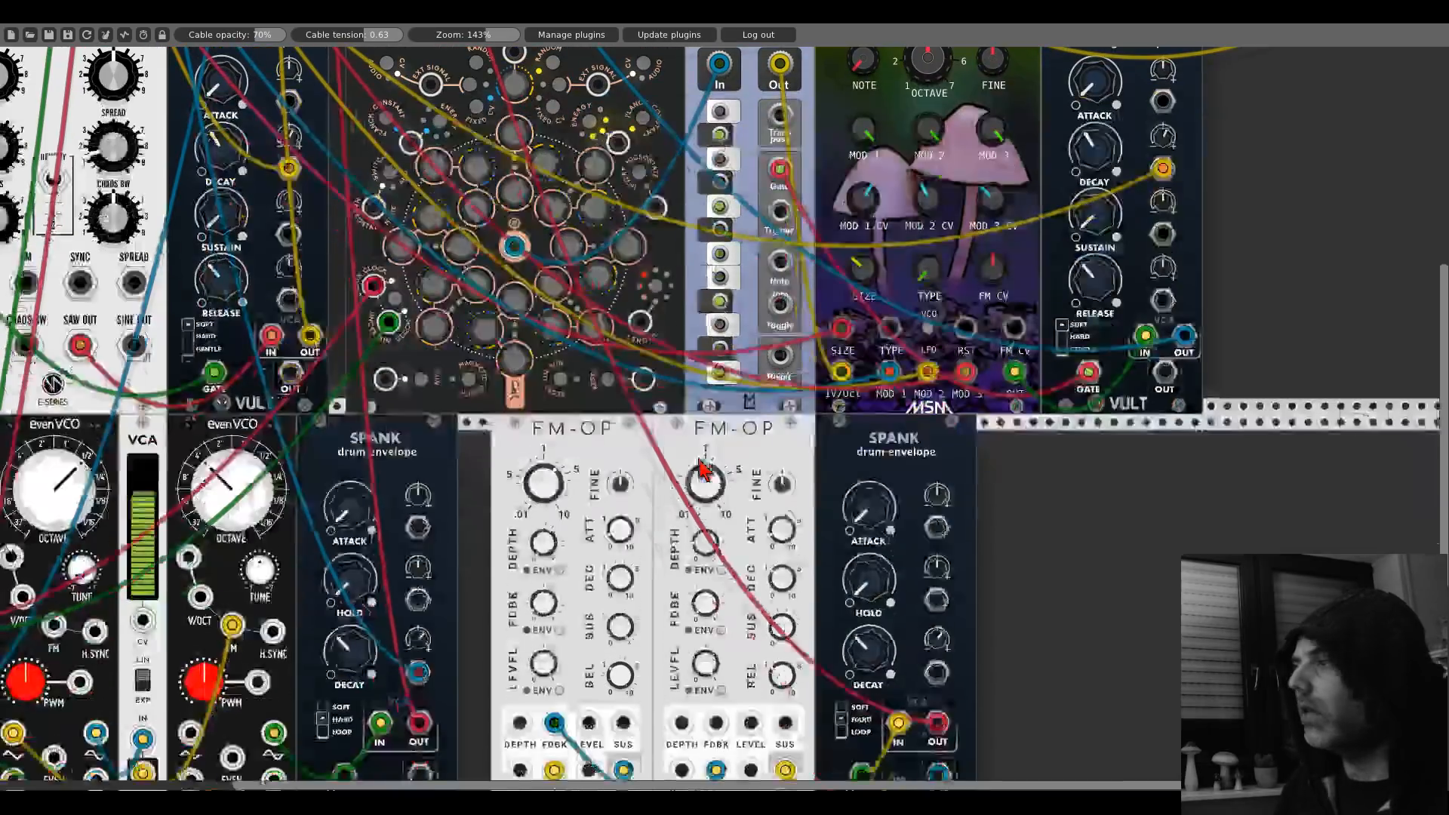
scroll(355, 283, "up", 10)
scroll(355, 283, "left", 5)
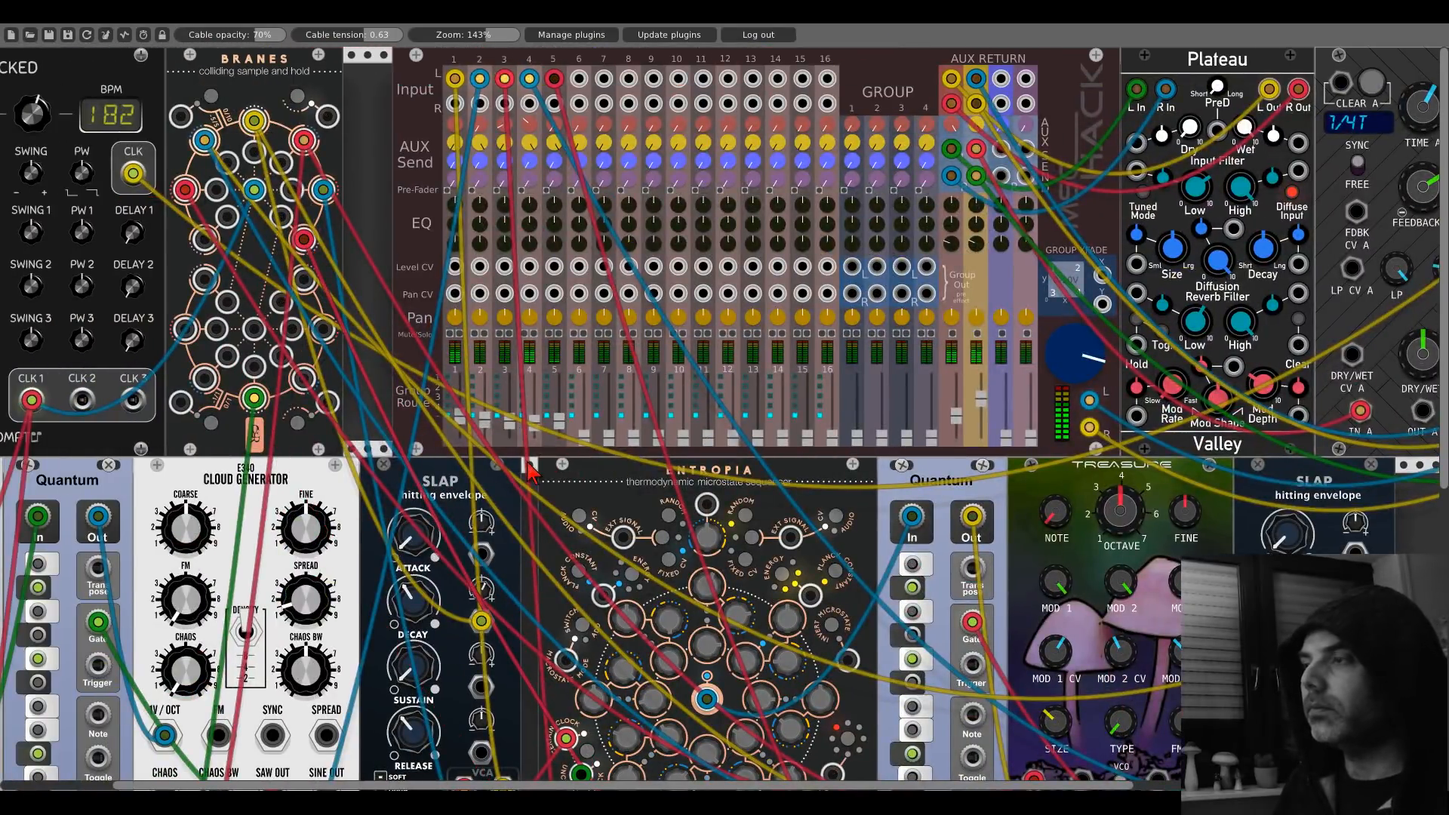
scroll(532, 475, "down", 4)
scroll(532, 474, "down", 10)
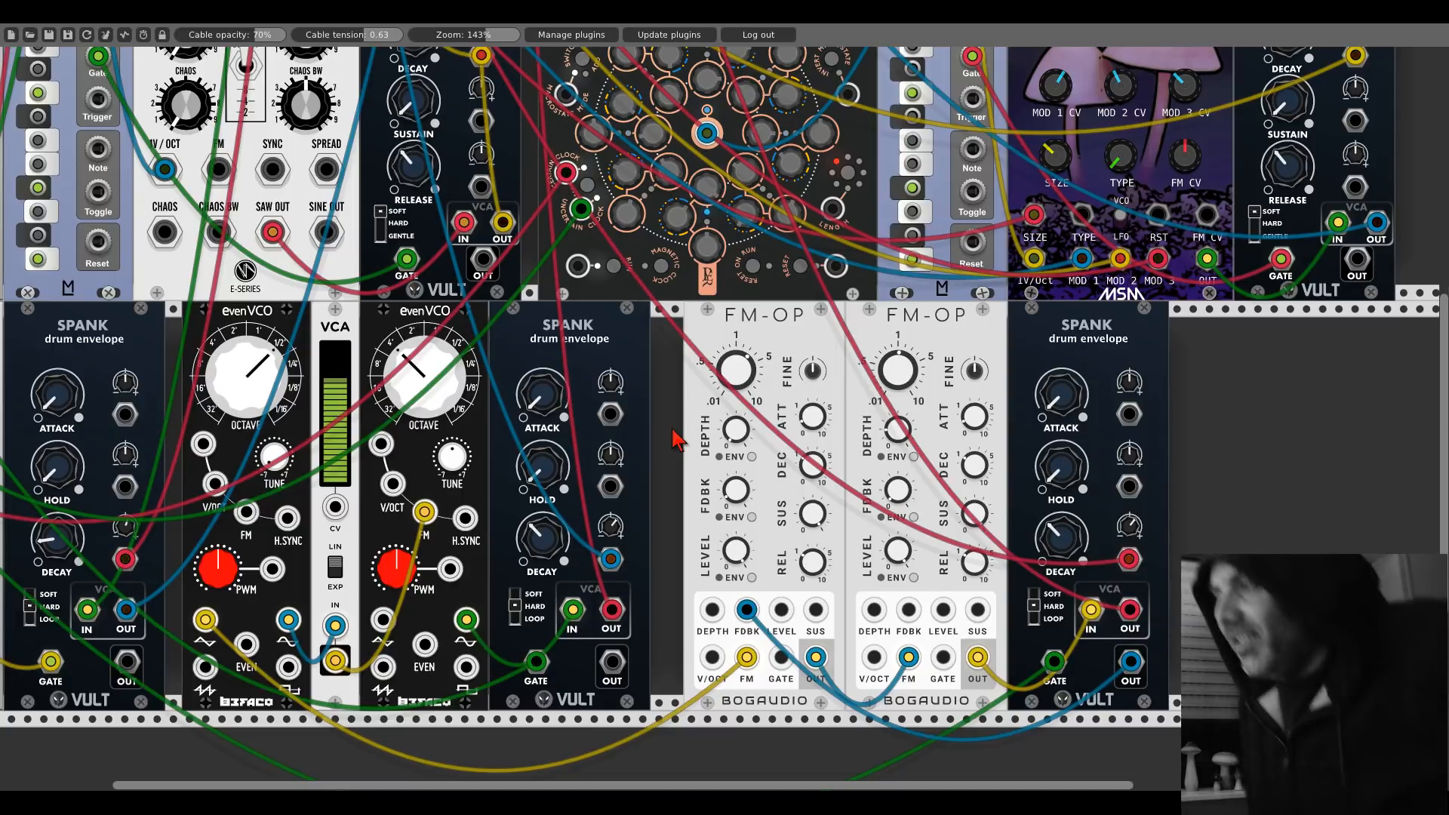
left_click_drag(671, 428, 1001, 322)
scroll(307, 430, "down", 5)
right_click(219, 472)
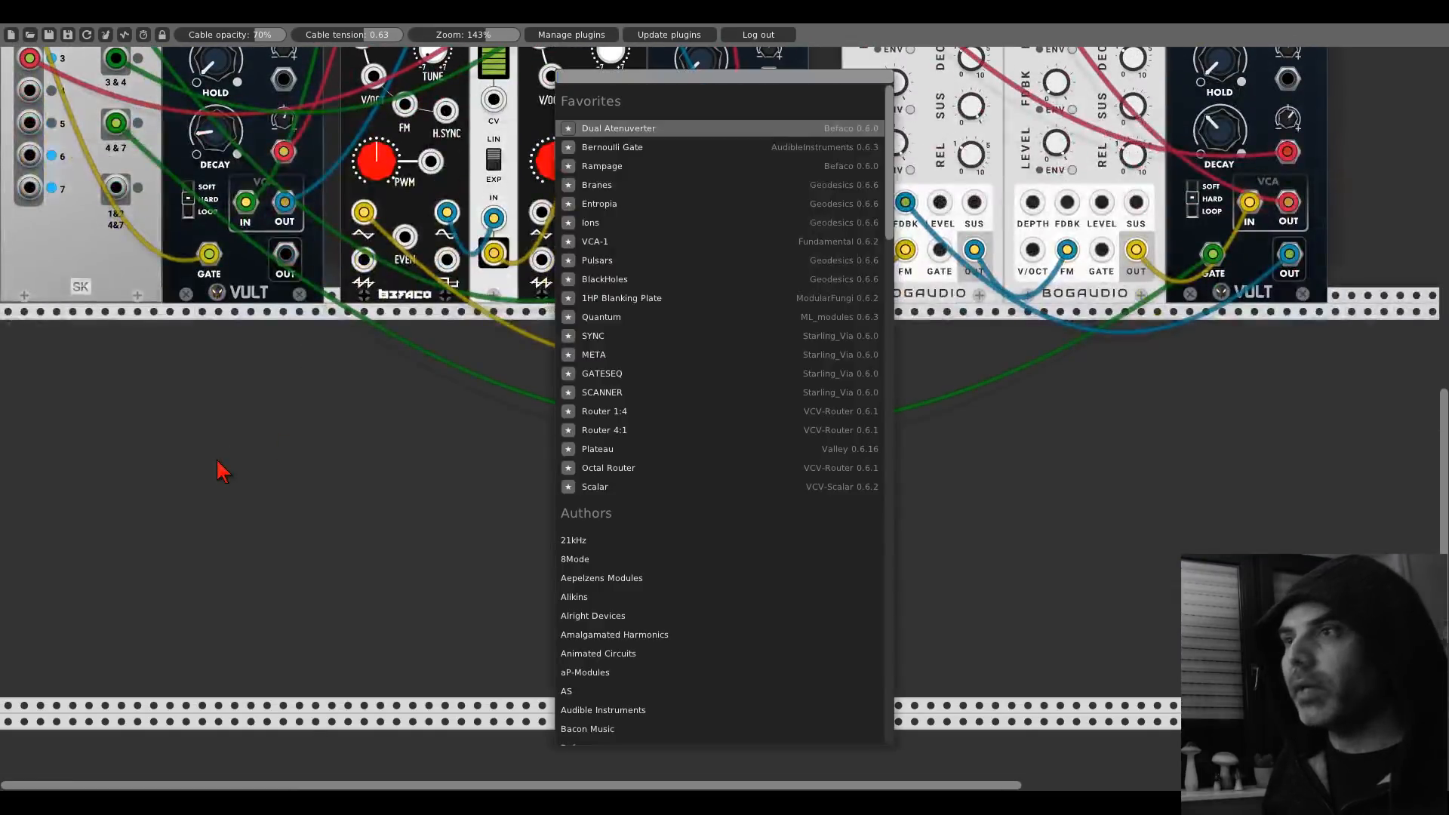
type("turing")
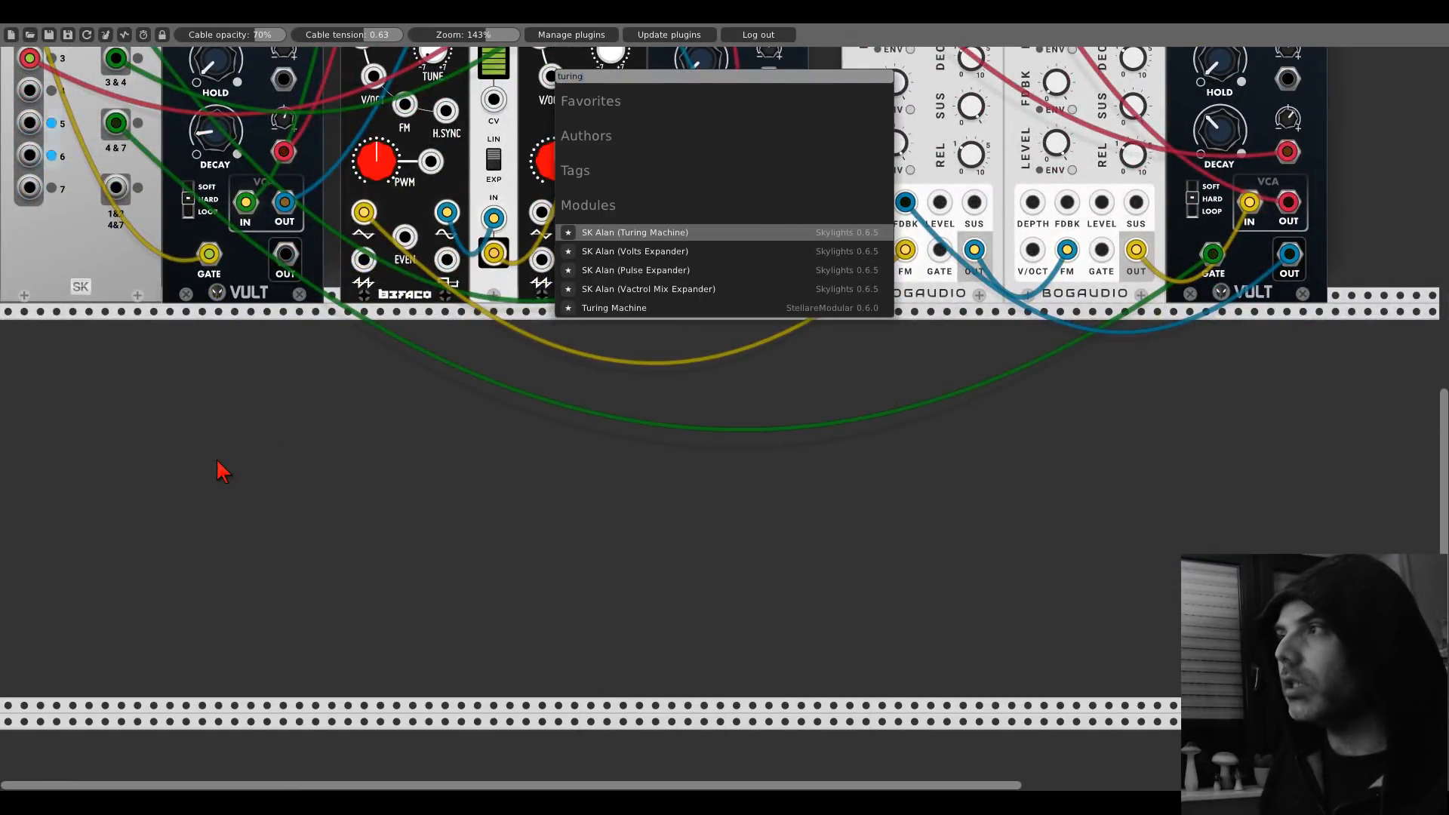
left_click(626, 289)
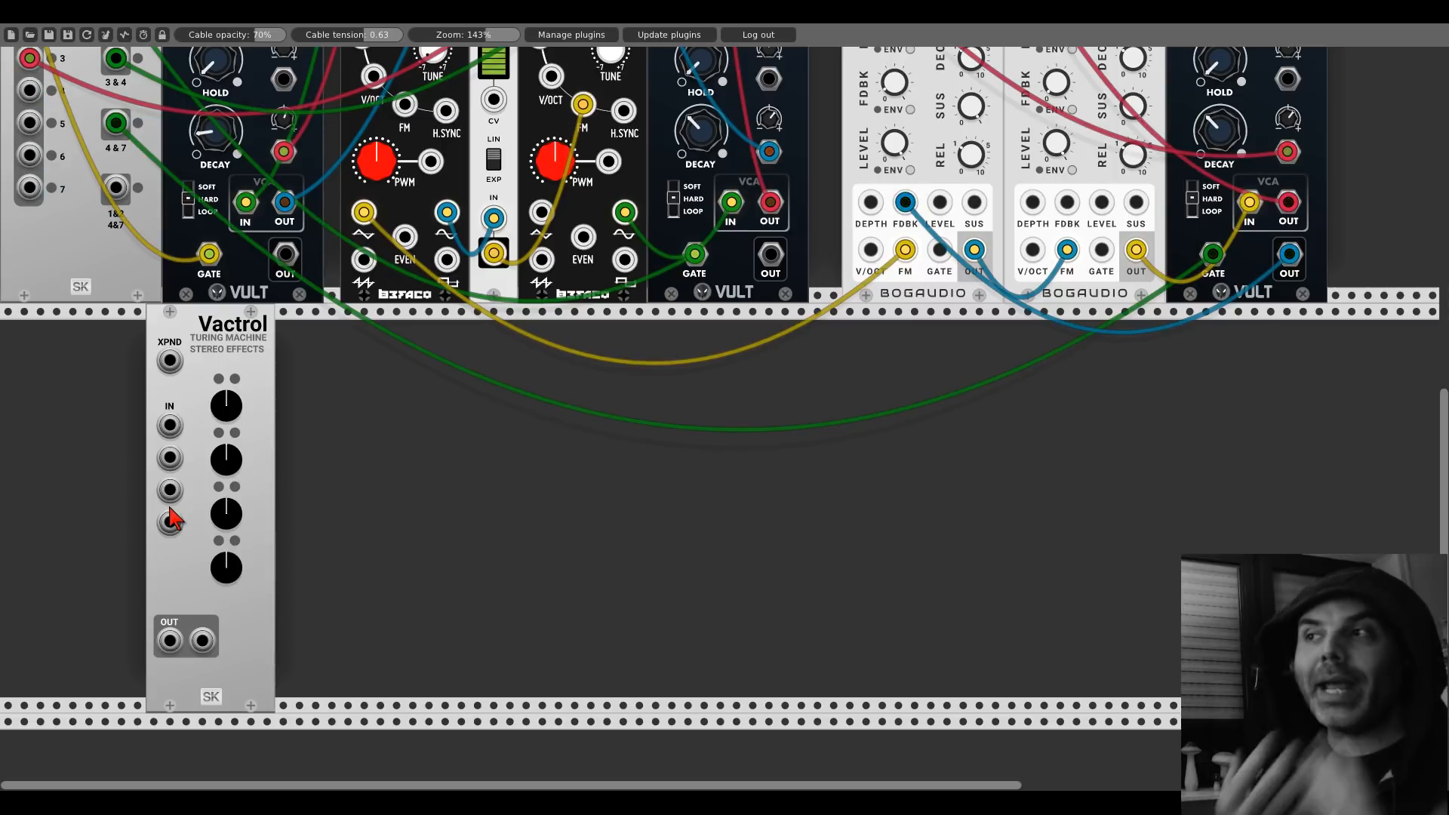
Step: Patch ALAN's expander output to Vactrol's XPND input and turn Vactrol's four knobs to different positions
left_click_drag(170, 362, 139, 264)
scroll(151, 378, "down", 6)
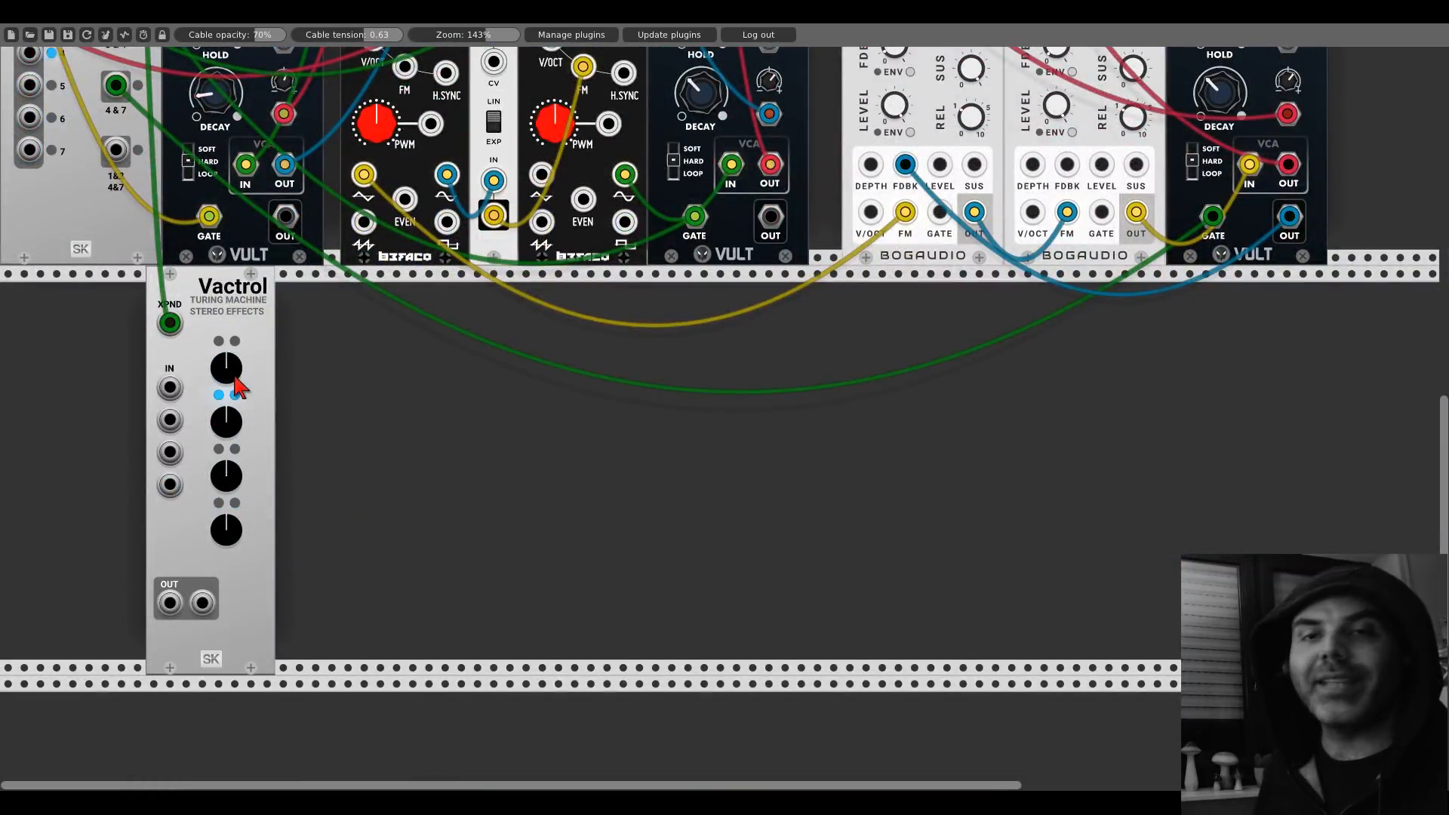
left_click_drag(227, 373, 227, 324)
mouse_move(226, 411)
left_mouse_down()
mouse_move(228, 558)
mouse_move(231, 434)
left_mouse_up()
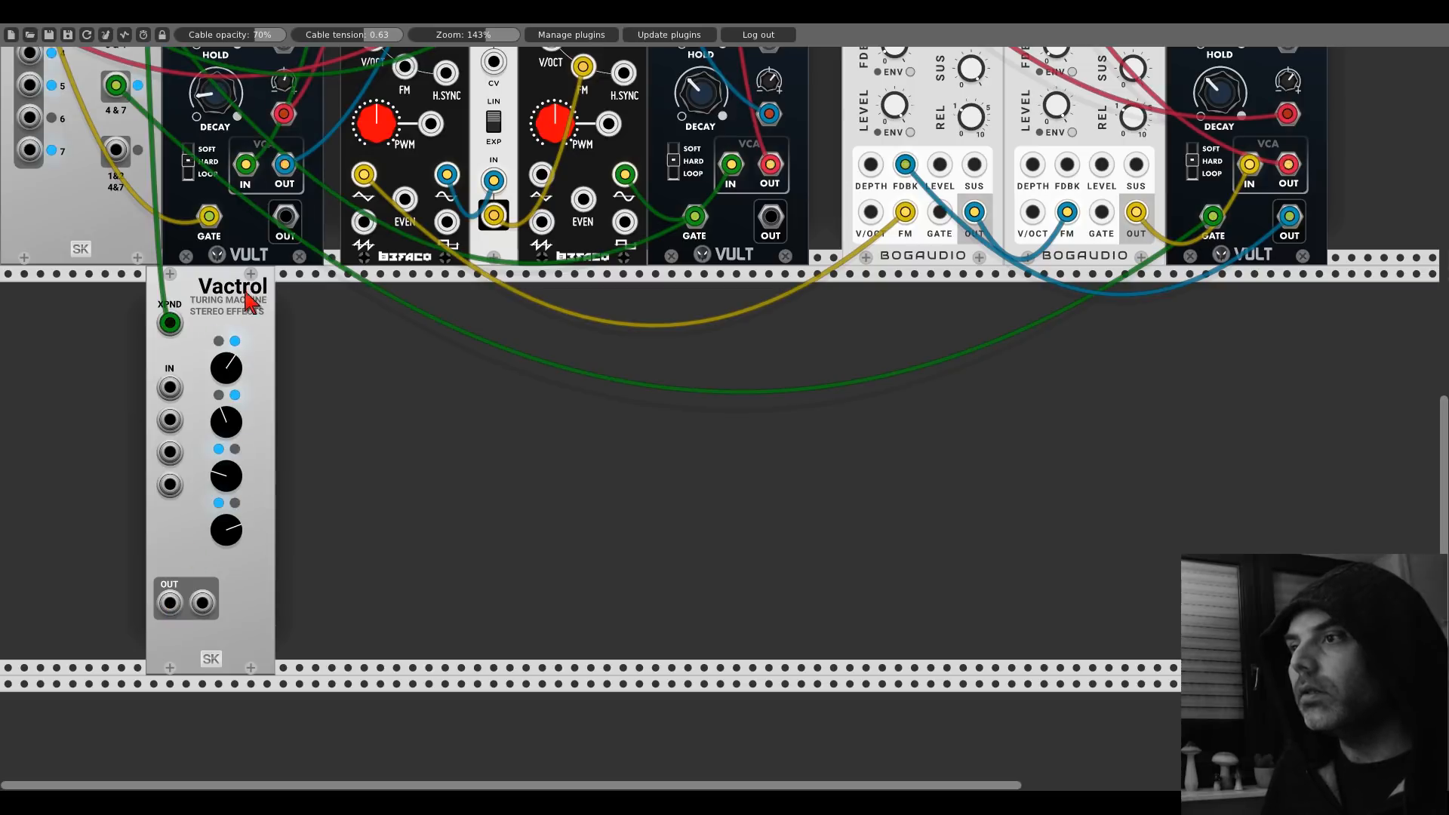
Step: Move Vactrol aside along its row and add the Cosmic oscillator module in the free space before it
left_click_drag(246, 302, 694, 332)
right_click(410, 424)
type("cosmic")
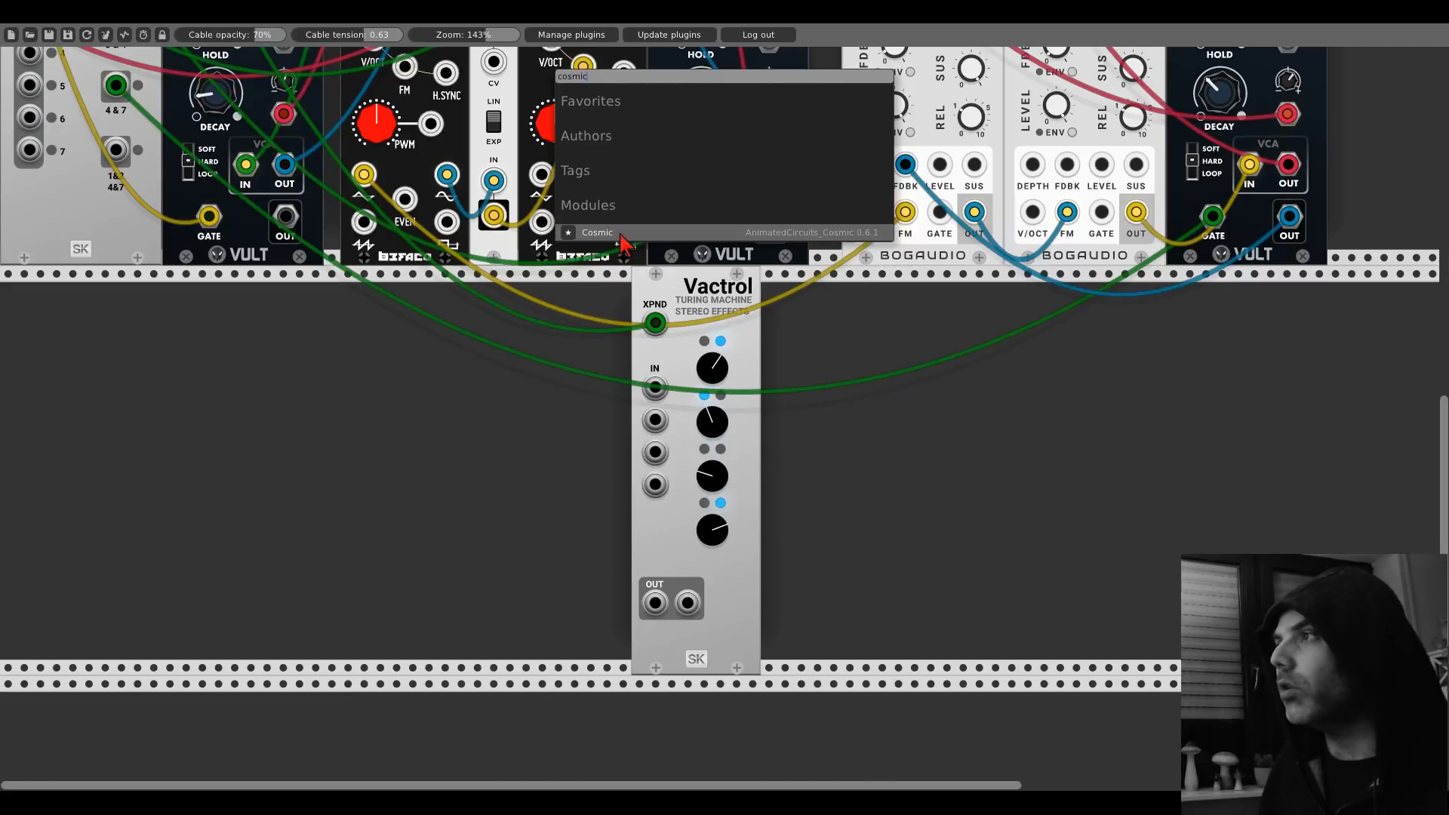
left_click(621, 233)
left_click_drag(445, 288, 349, 287)
Step: Add a dual VCA module and line up Cosmic and the VCA side by side at the start of the row
right_click(474, 358)
type("v")
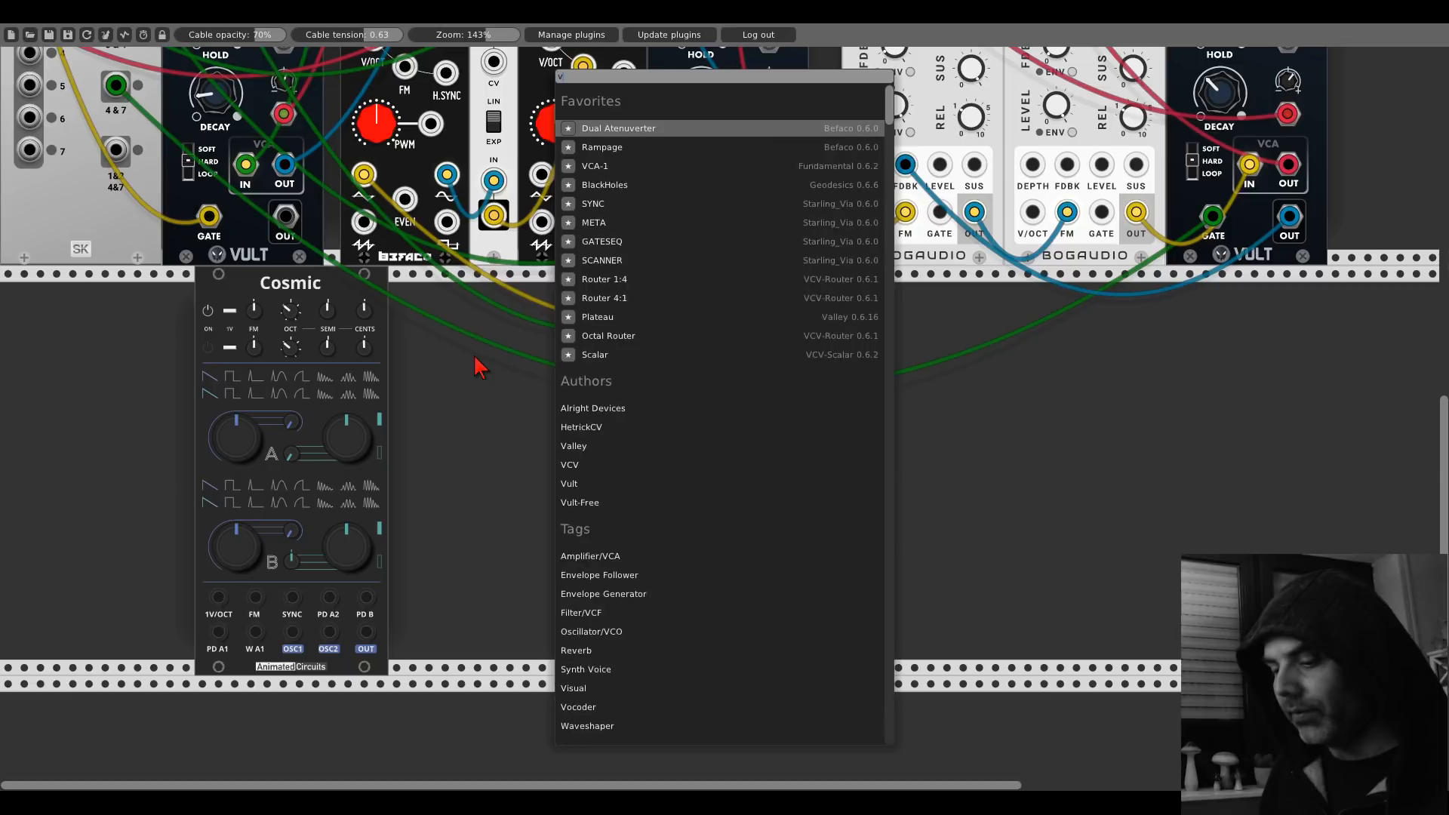
type("ca")
left_click(585, 290)
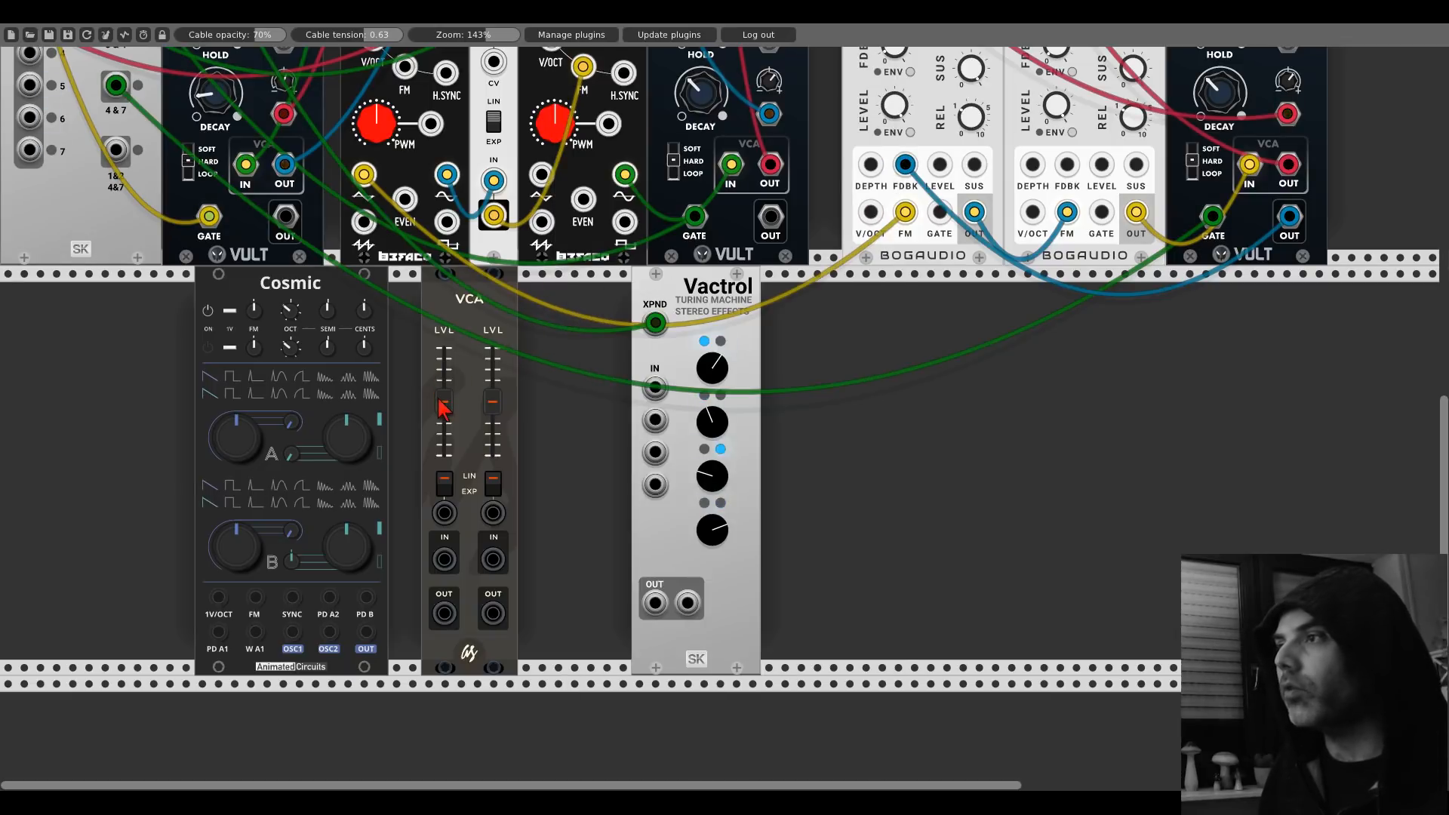
left_click_drag(345, 288, 164, 300)
left_click_drag(468, 290, 197, 290)
Step: Add the AS ADSR, lower its attack and sustain, and place it directly beside the dual VCA
right_click(458, 388)
type("adsr")
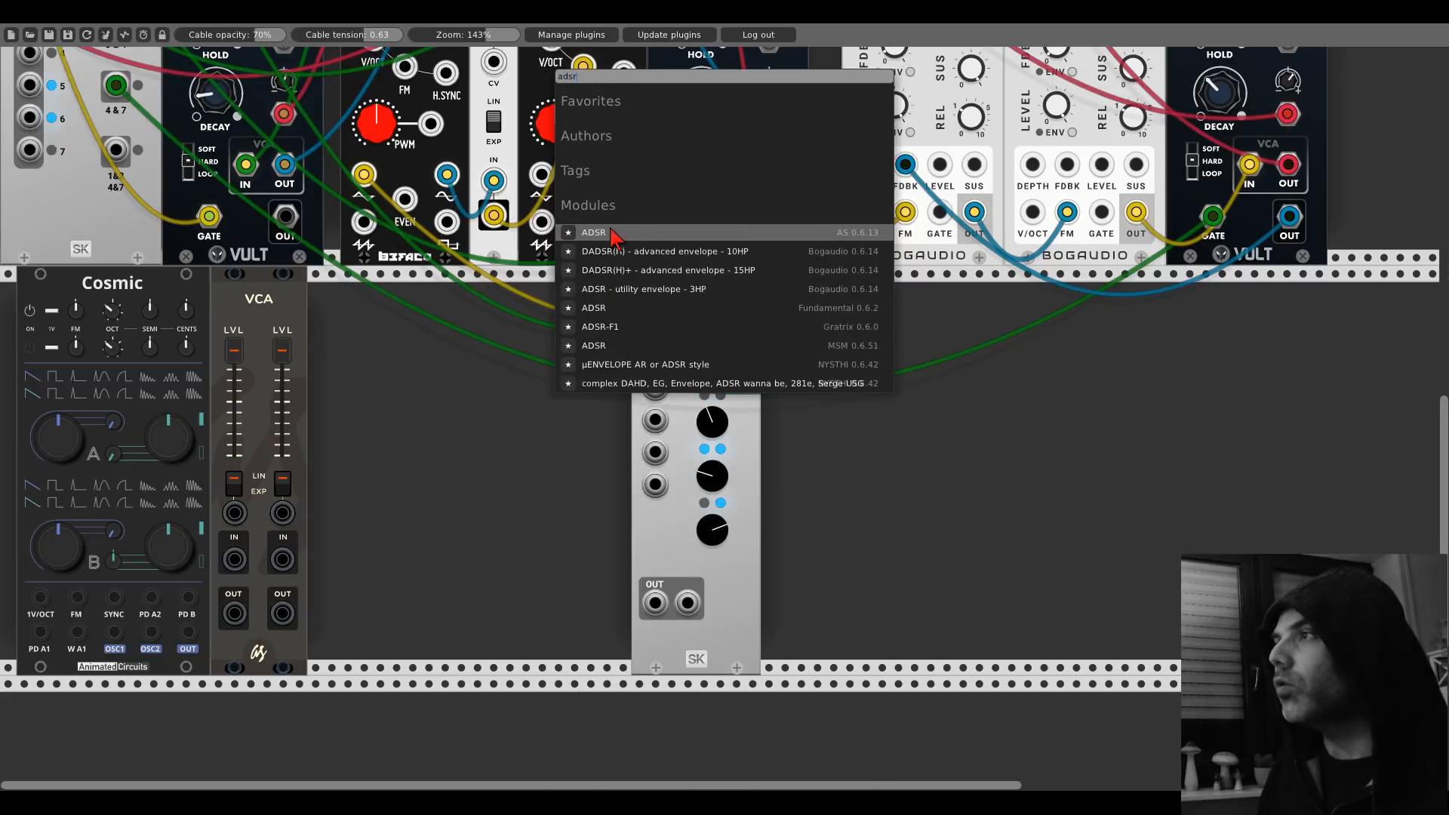
left_click(611, 231)
left_click_drag(412, 439, 412, 488)
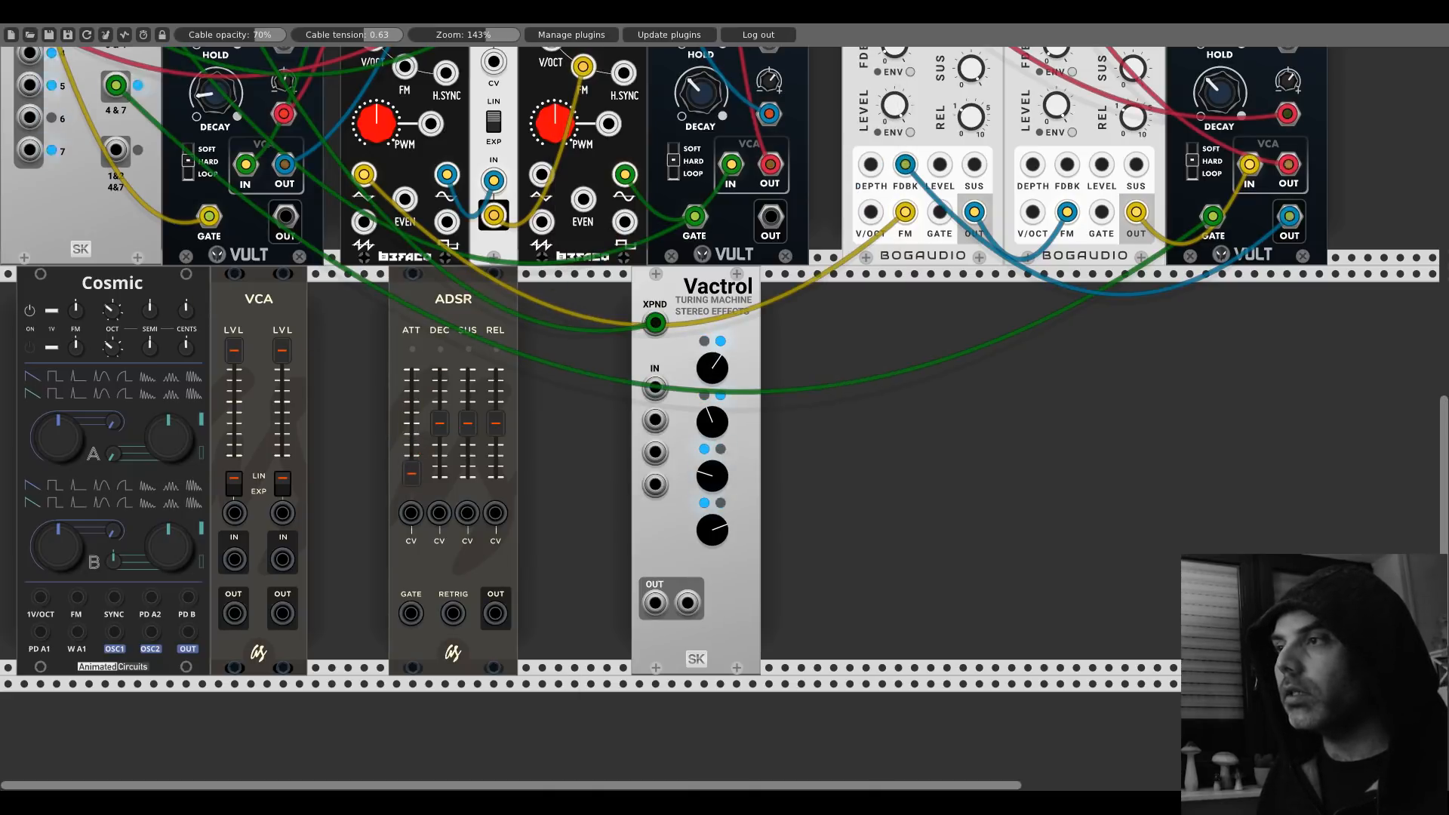
left_click_drag(468, 424, 467, 475)
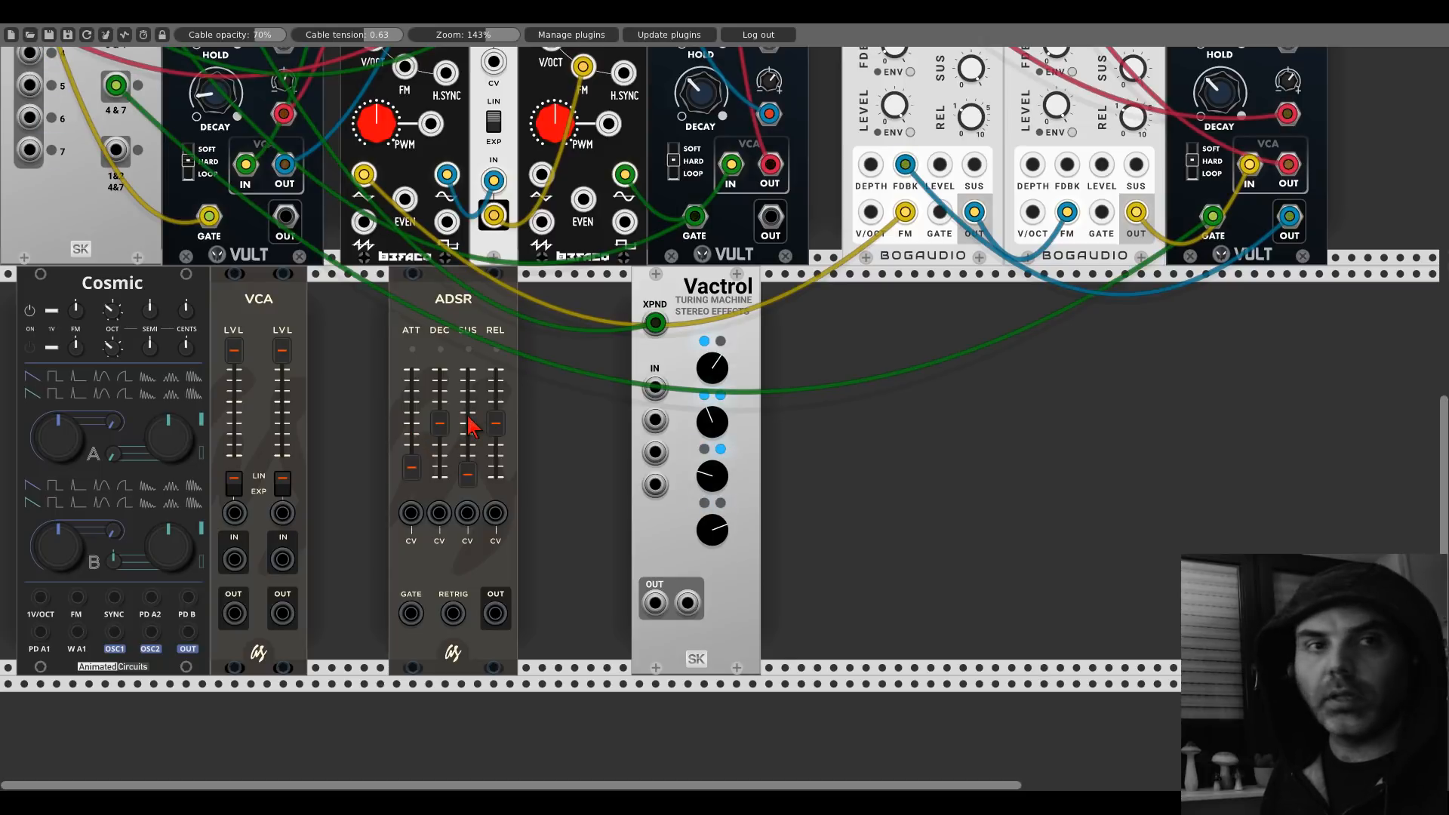
left_click_drag(440, 300, 347, 300)
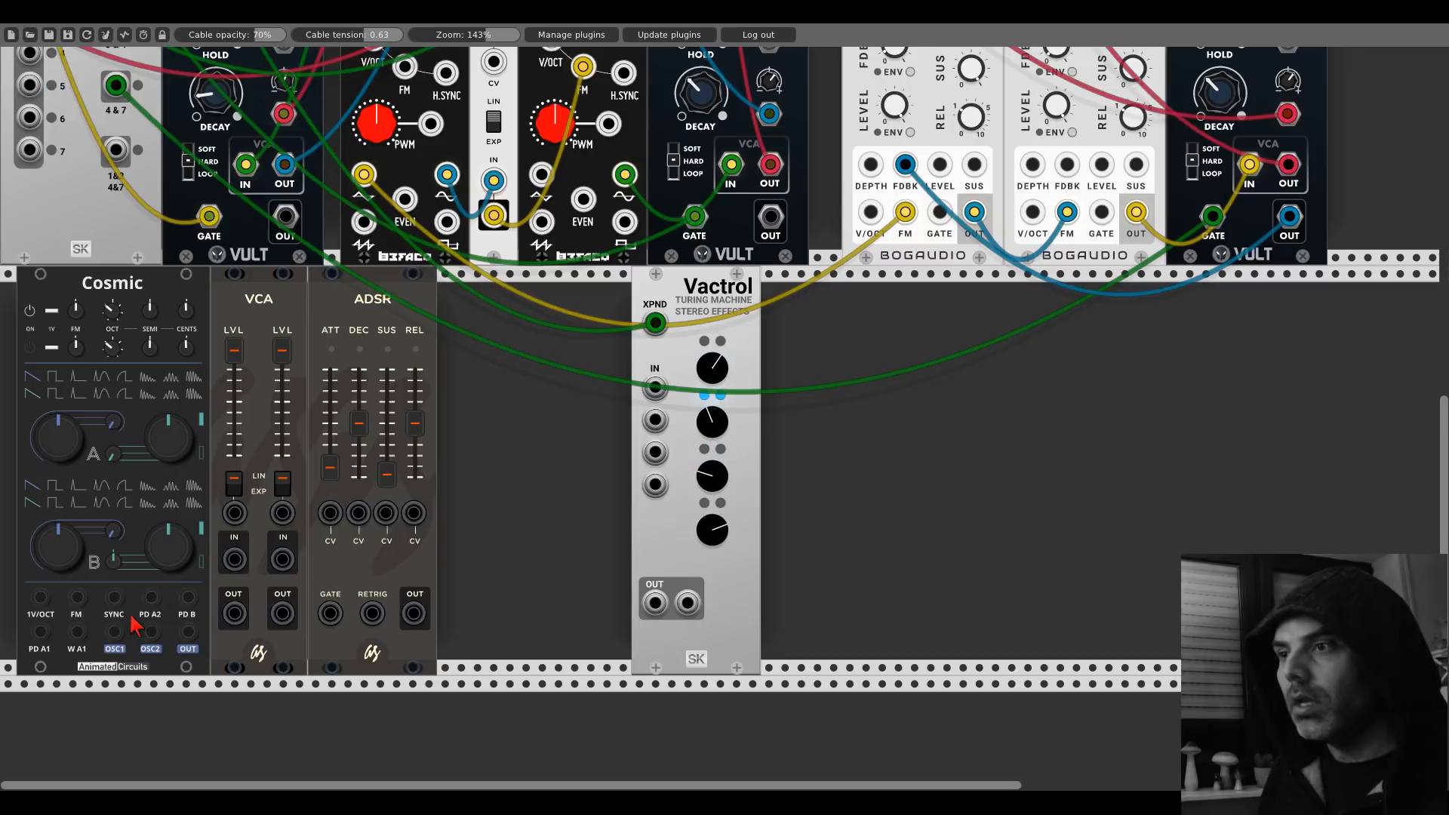
Step: Patch Cosmic's OSC1 and OSC2 into the dual VCA's inputs and the ADSR output into both VCA CV inputs
left_click_drag(112, 639, 240, 560)
left_click_drag(151, 631, 282, 560)
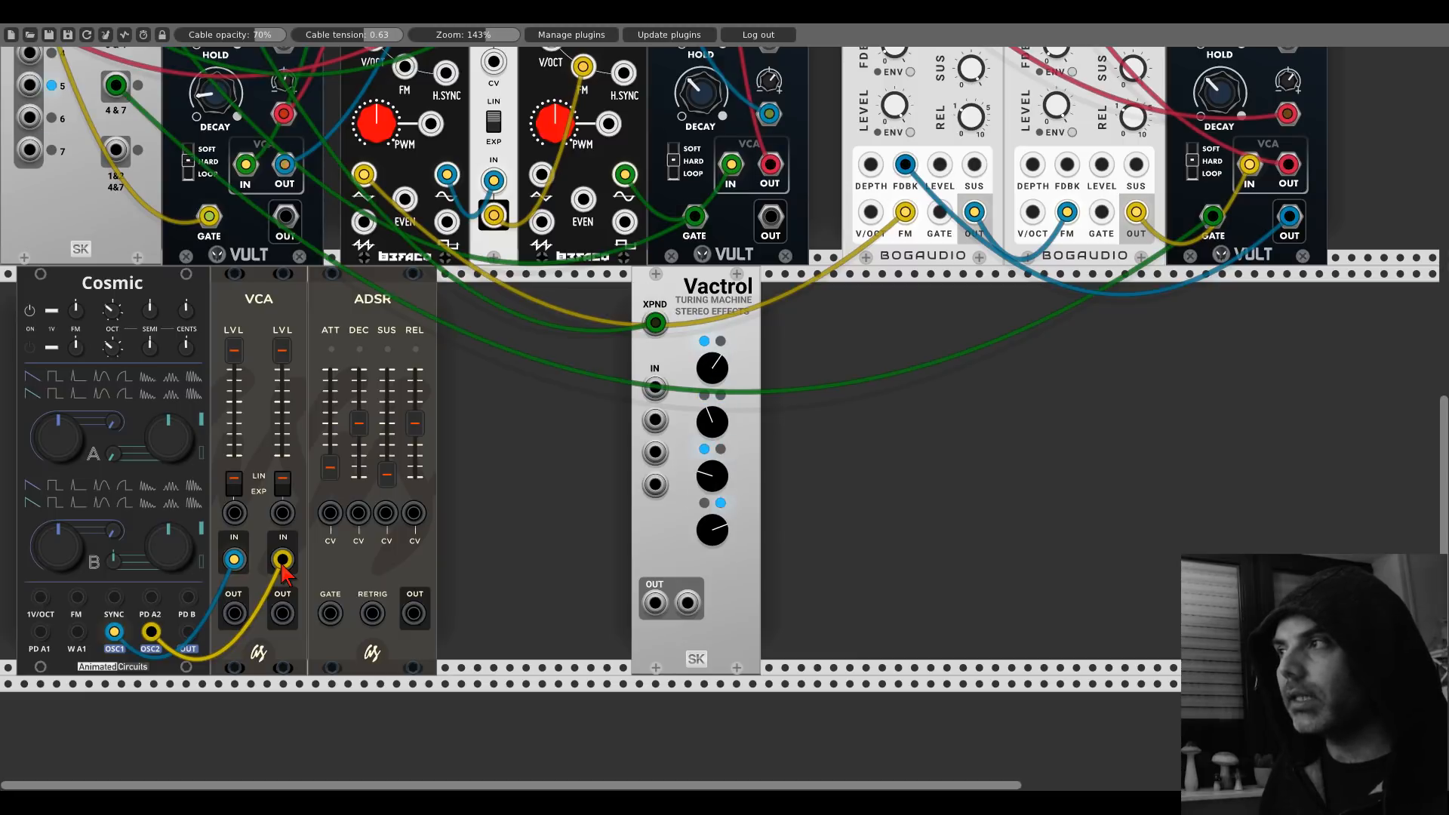
left_click_drag(415, 612, 234, 512)
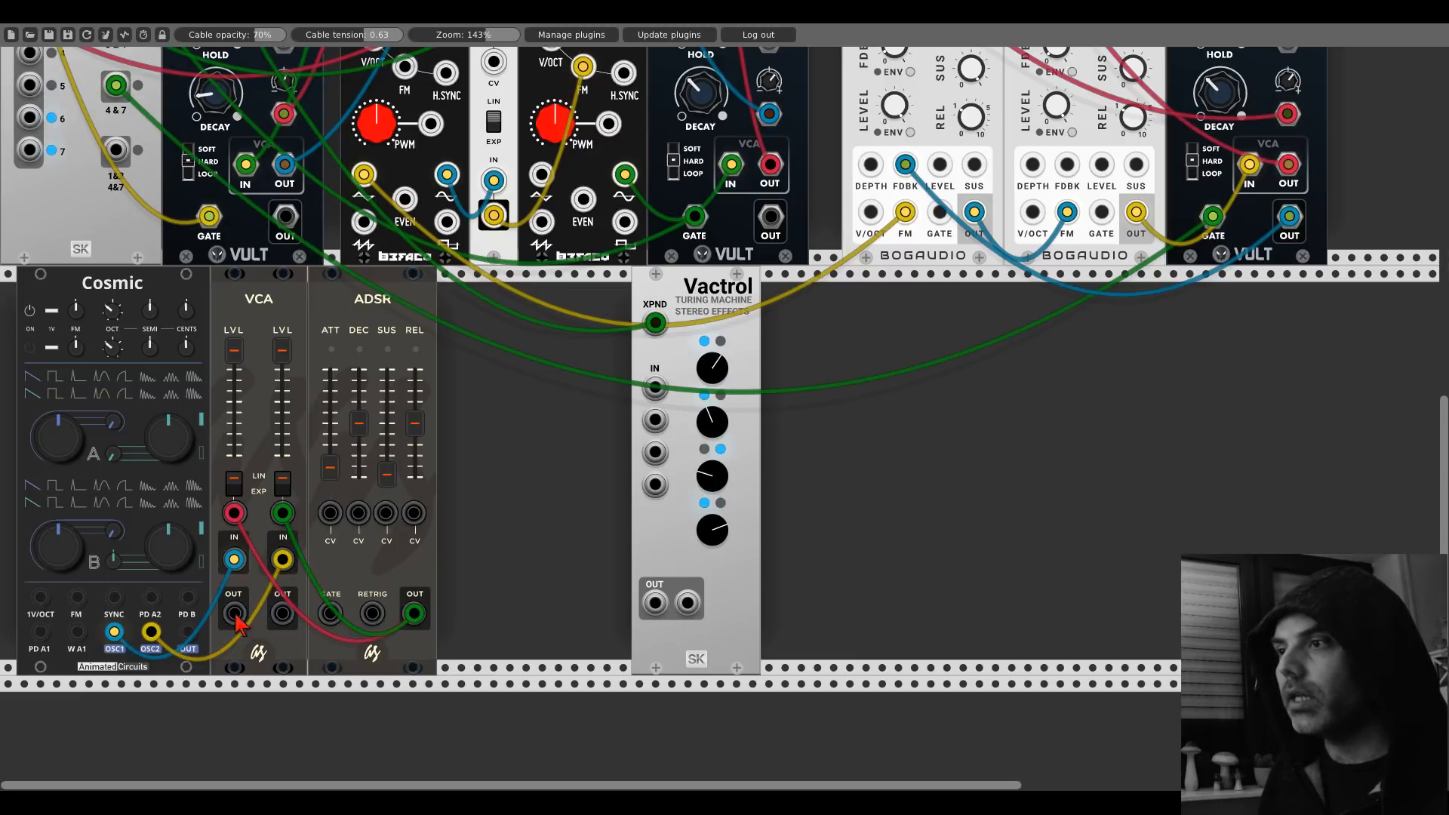
Step: Patch both dual VCA outputs directly up to the mixer
scroll(436, 526, "up", 5)
scroll(436, 526, "up", 6)
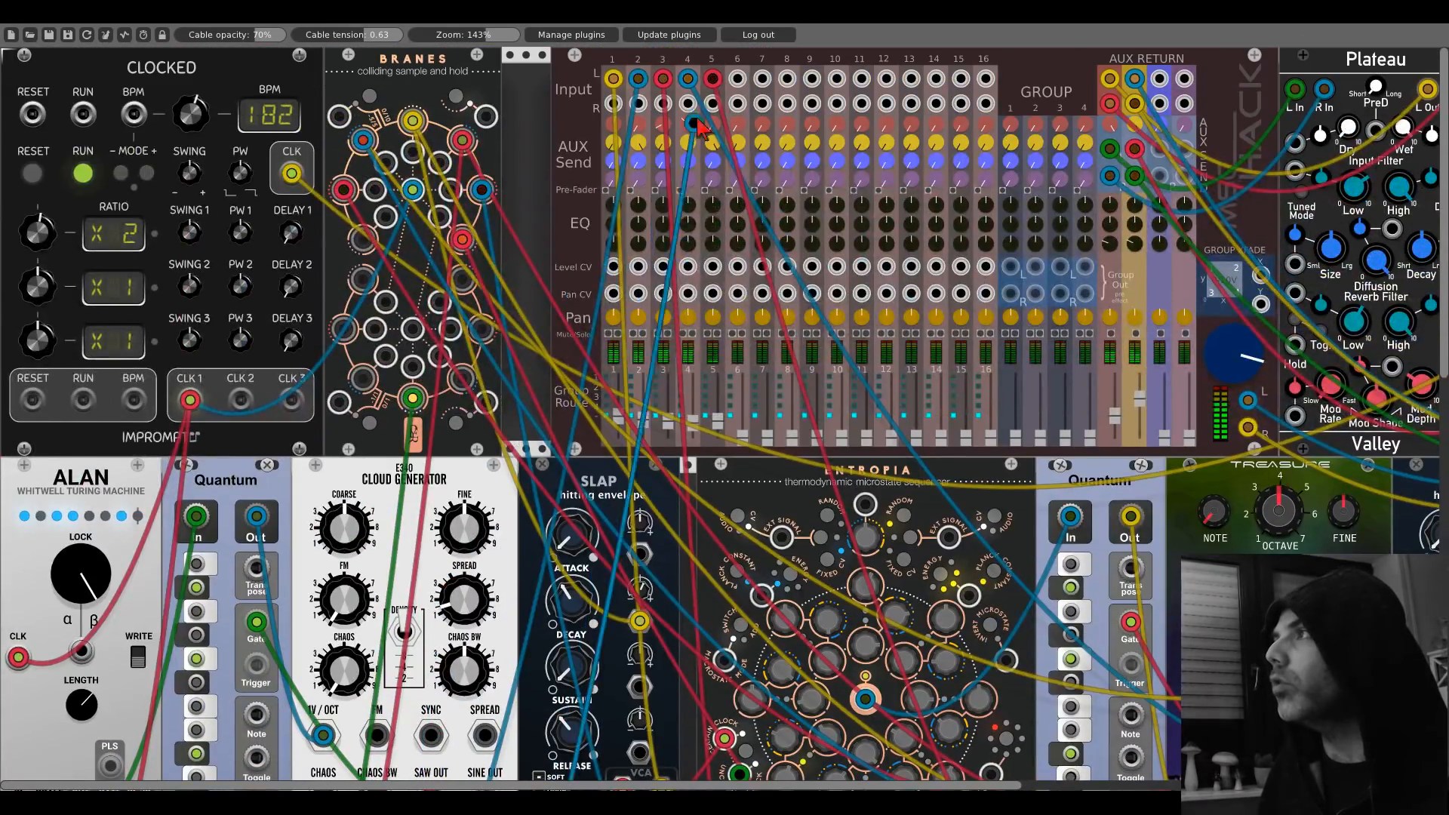
scroll(245, 728, "down", 10)
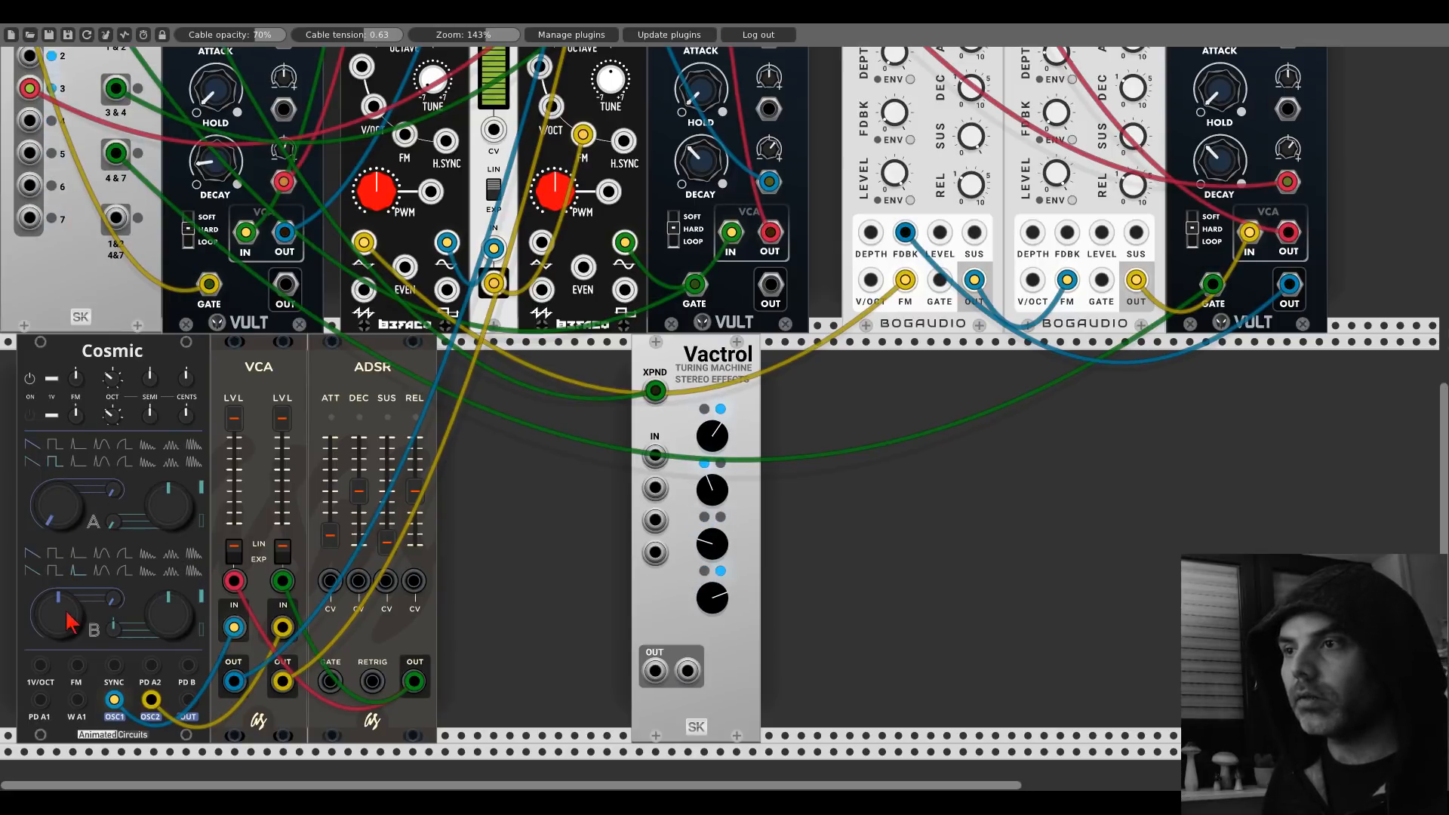
Step: Switch on Cosmic's second oscillator and reroute both dual VCA outputs from the mixer to Vactrol's first two inputs
left_click(29, 419)
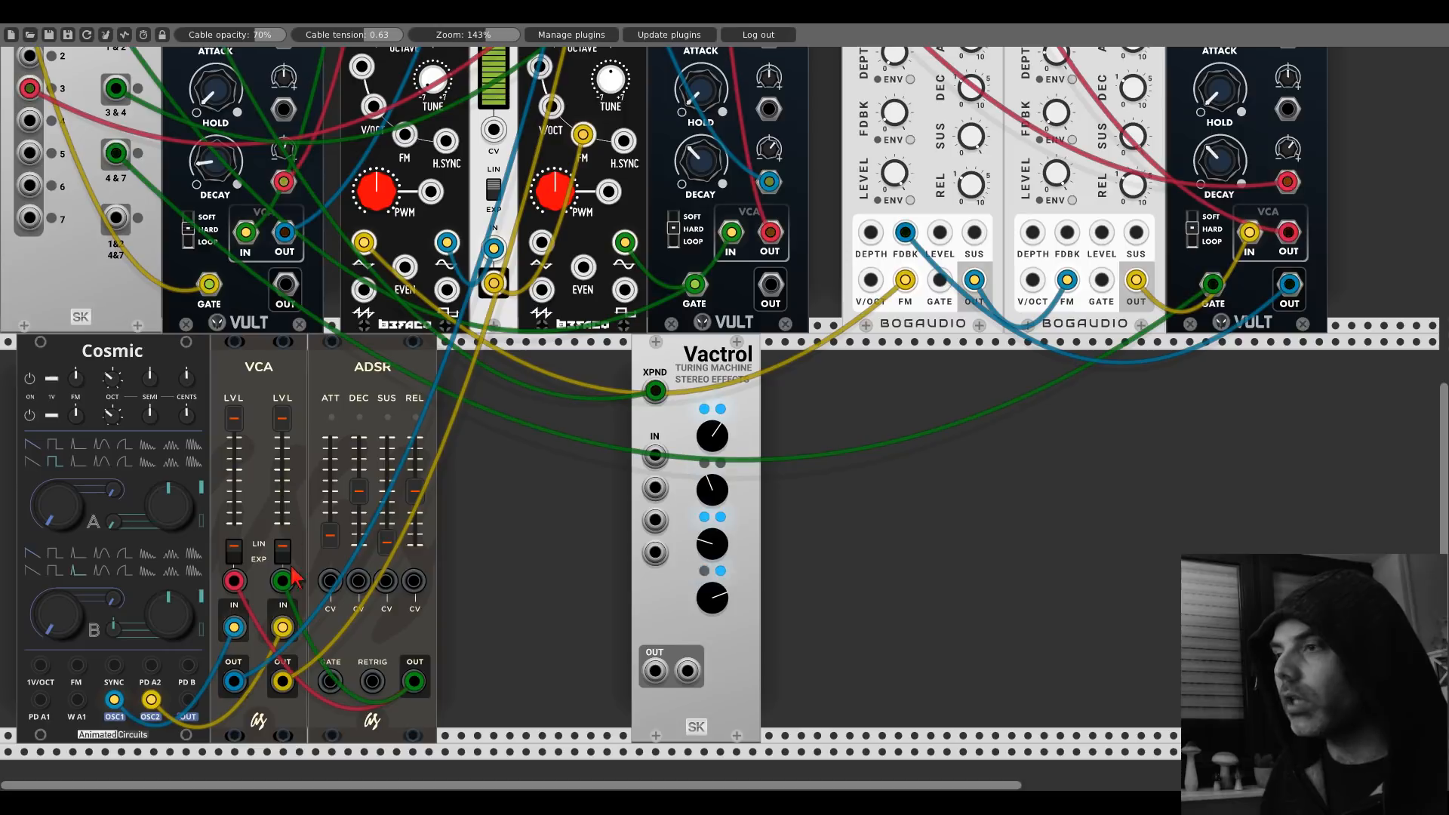
right_click(283, 680)
right_click(234, 681)
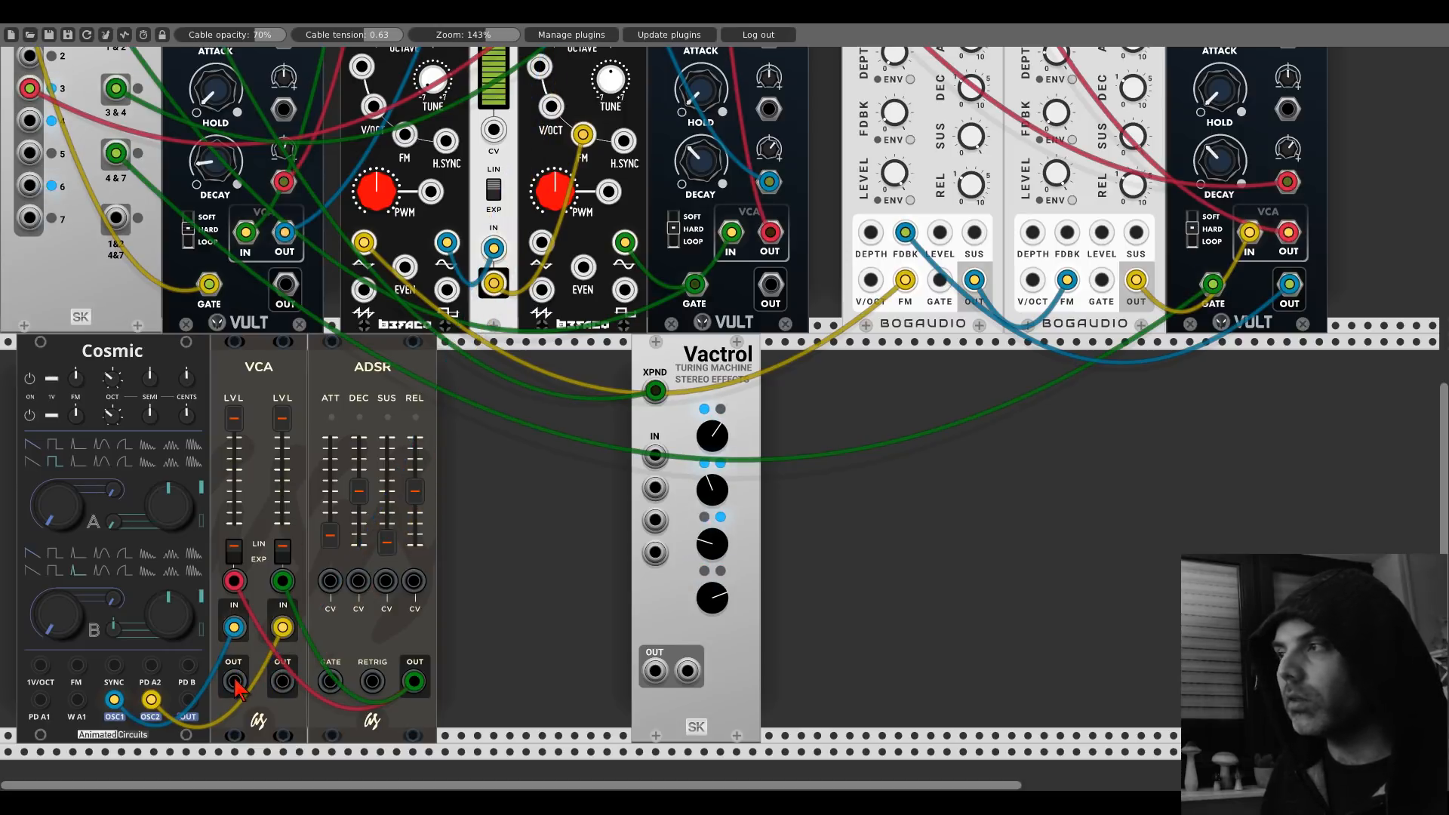
left_click_drag(235, 680, 282, 682)
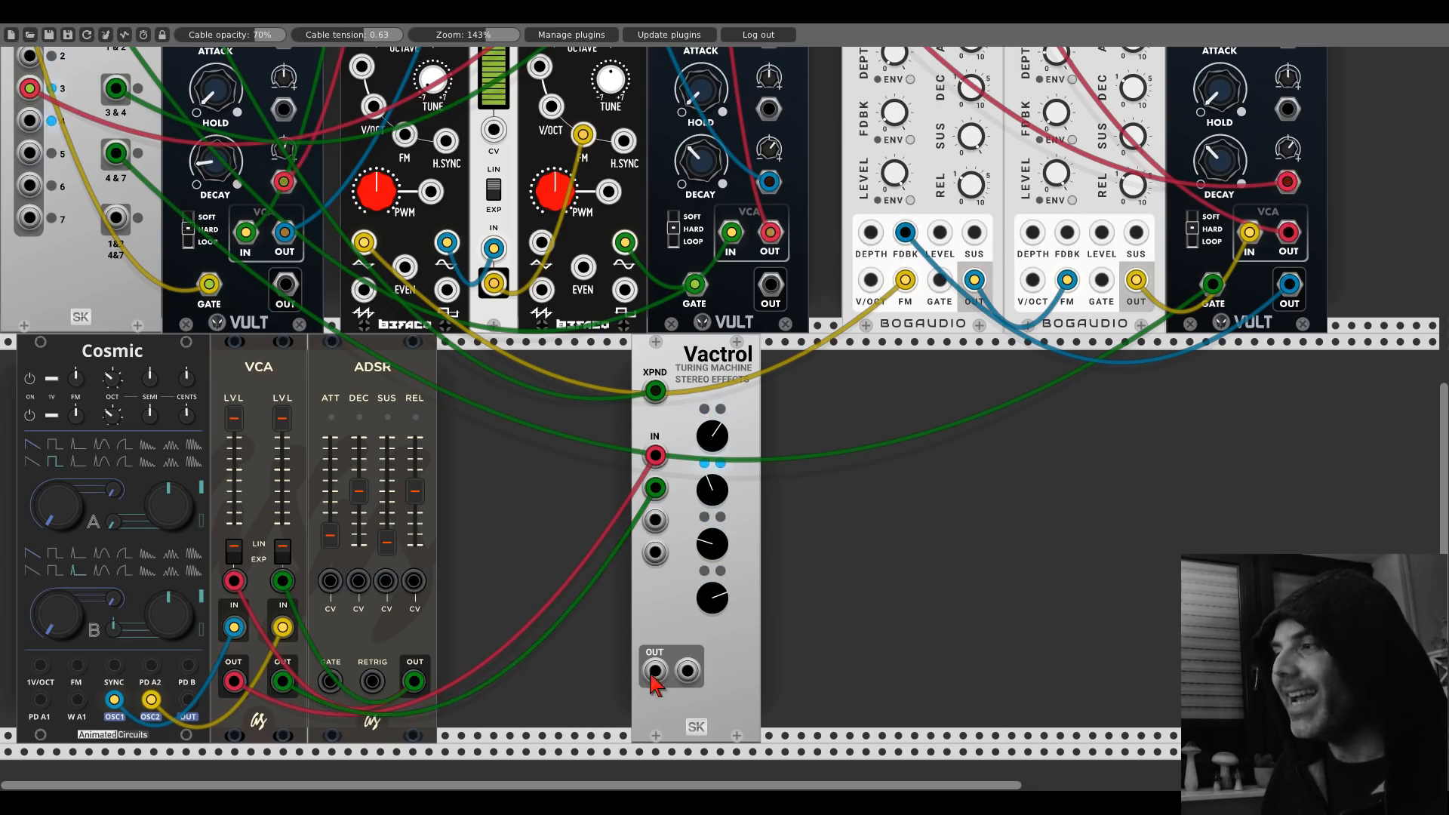
Step: Patch Vactrol's two outputs to the left and right inputs of mixer channel 6
scroll(644, 675, "up", 10)
left_click_drag(655, 671, 688, 519)
scroll(644, 673, "up", 10)
scroll(736, 108, "down", 15)
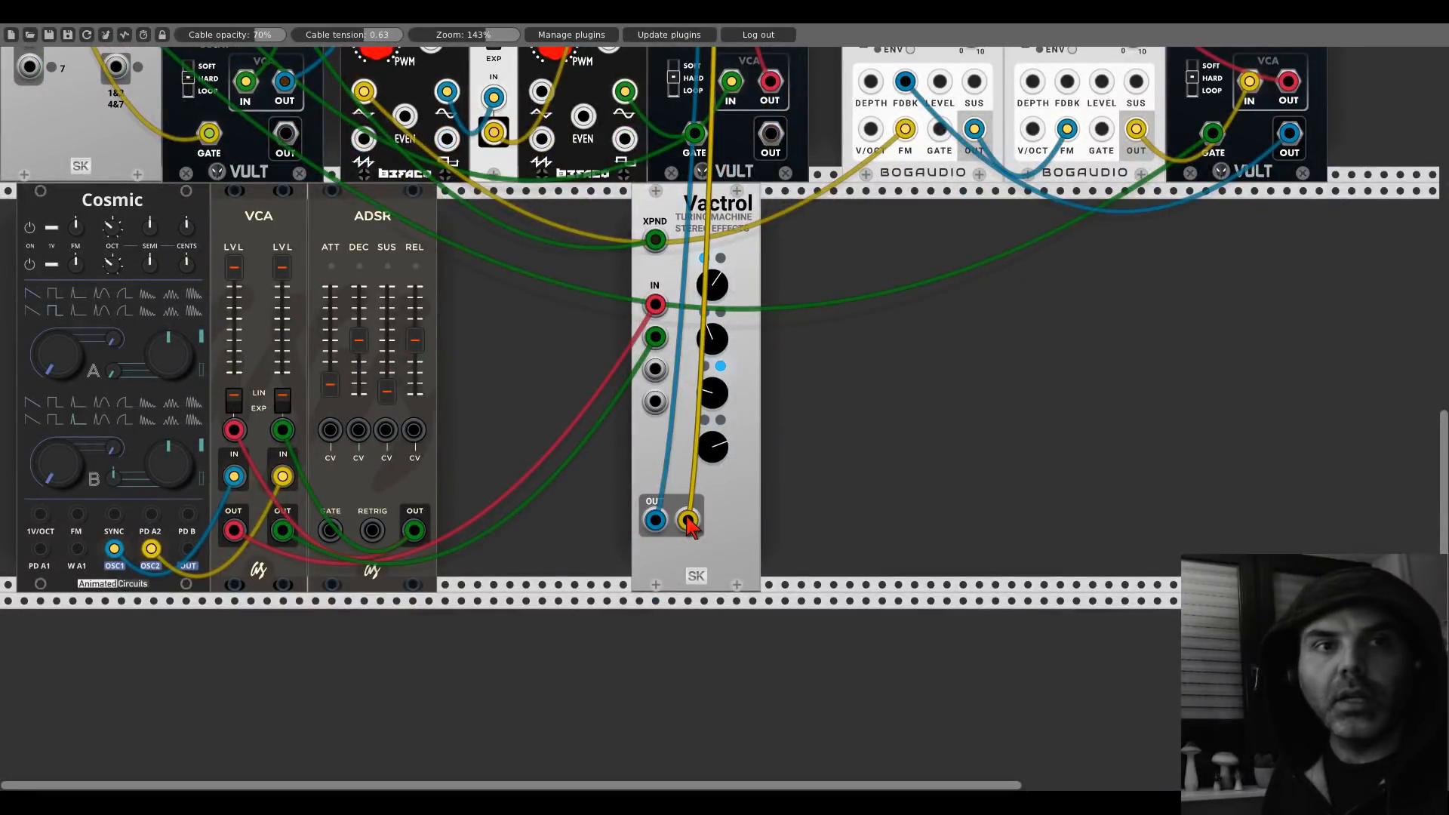
Step: Place Vactrol directly beside the ADSR and patch Pulses output 4 into the ADSR's gate input
left_click_drag(711, 273, 518, 273)
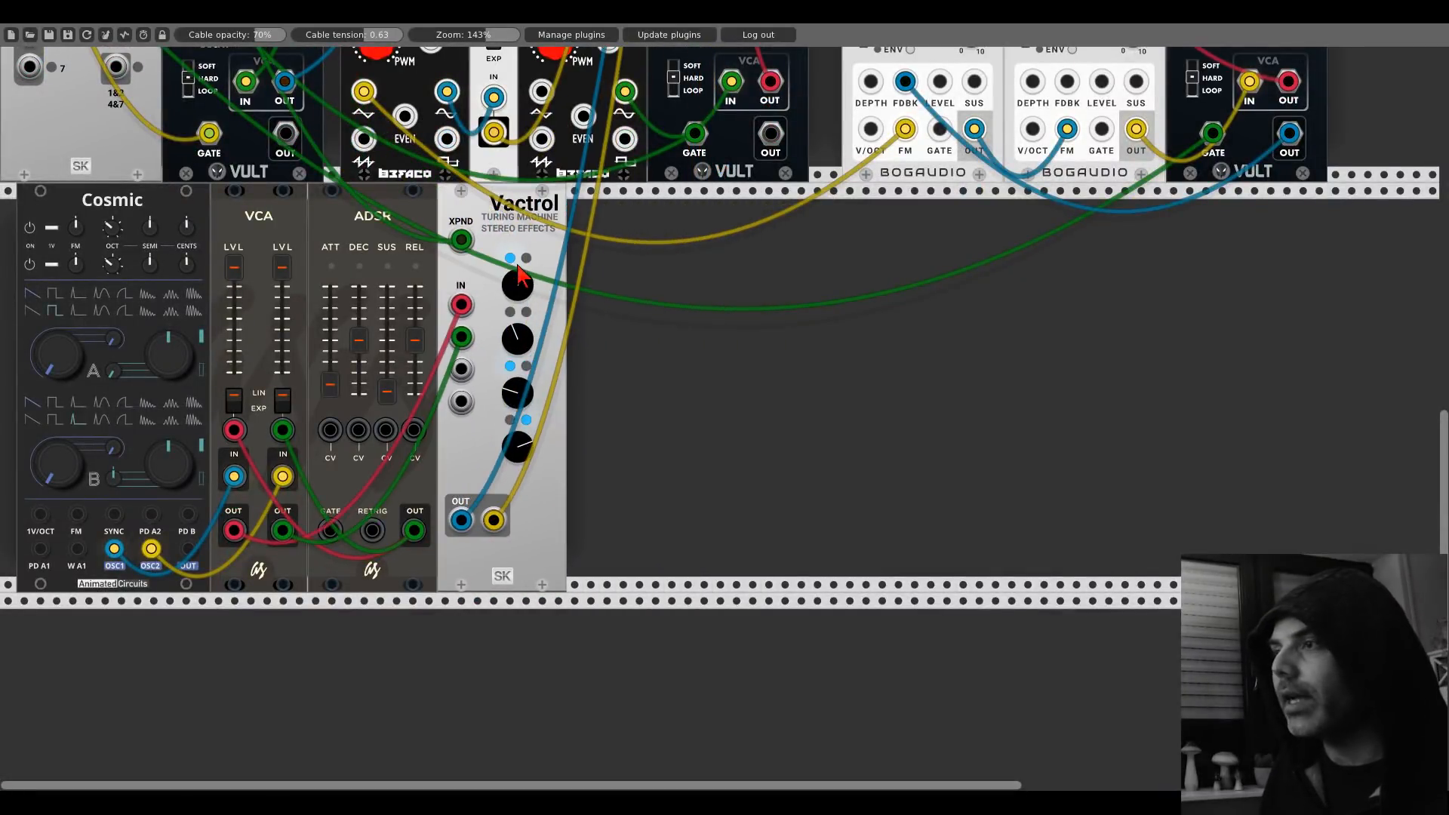
left_click_drag(330, 530, 30, 272)
scroll(327, 537, "up", 8)
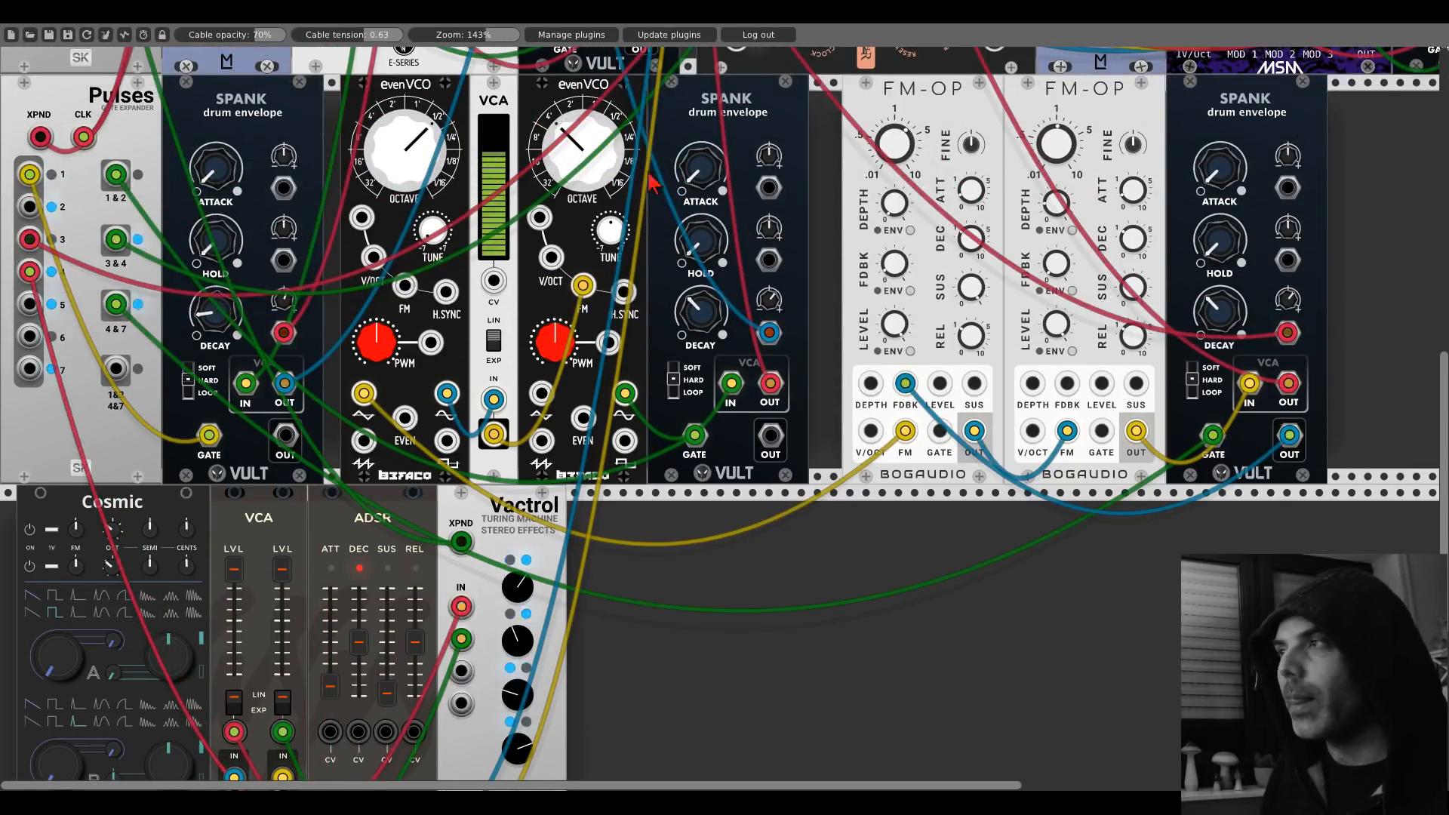
Step: Solo mixer channel 6 and raise its fader
scroll(653, 181, "up", 15)
left_click(741, 334)
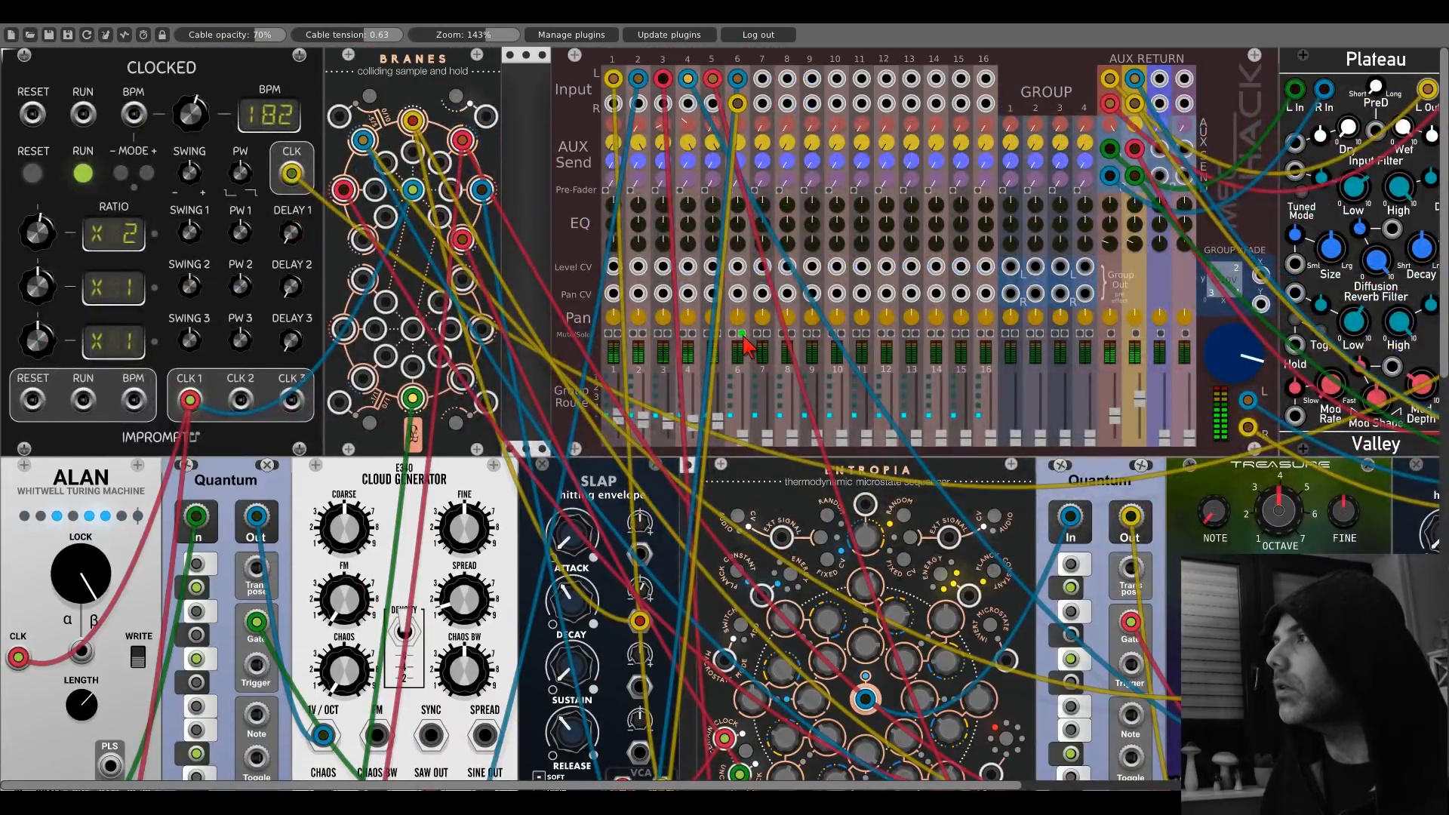
left_click_drag(742, 437, 742, 412)
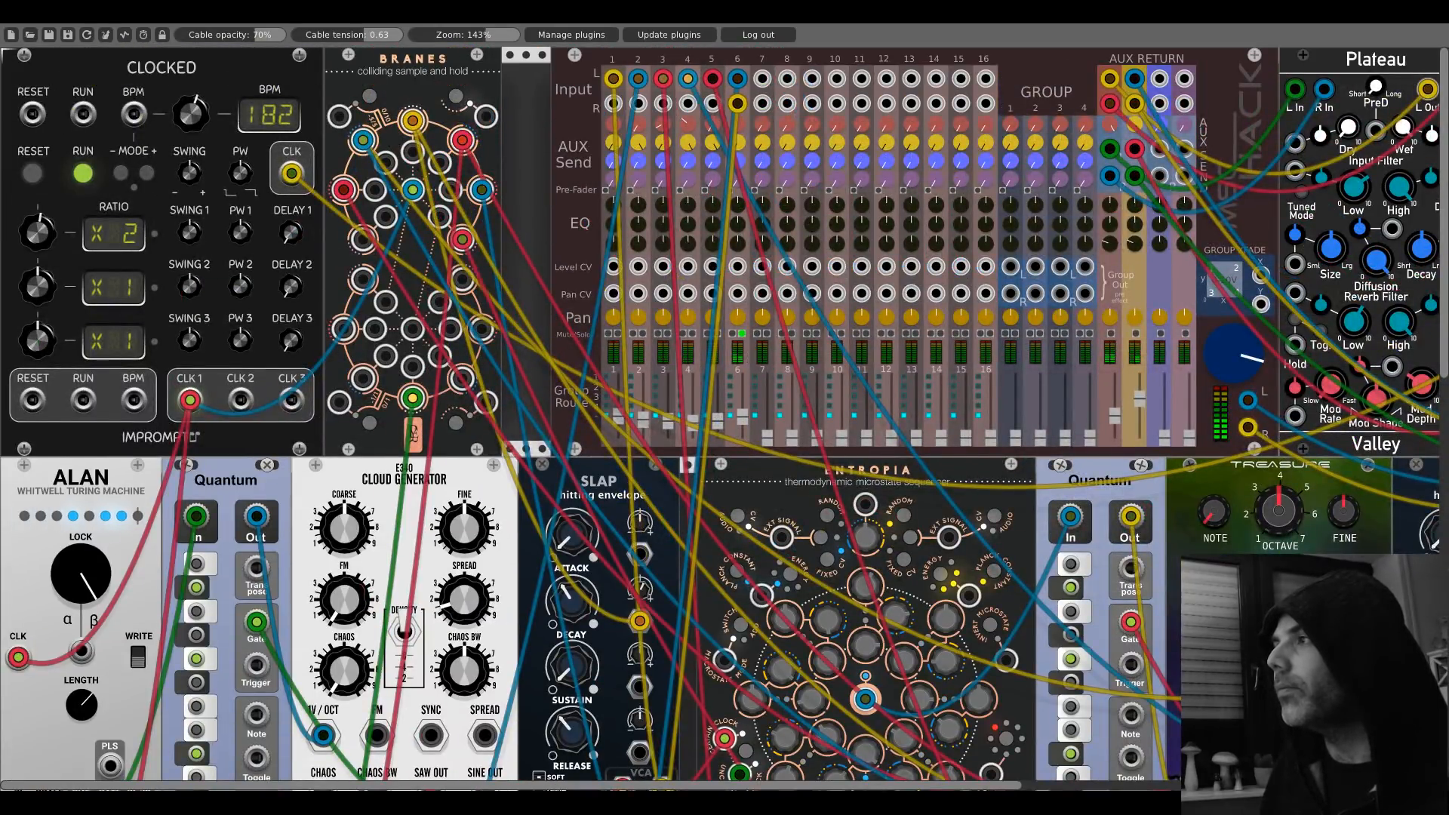
Step: Turn up Cosmic's first large knobs in sections A and B and fine-tune the ADSR's decay and release
scroll(742, 412, "down", 12)
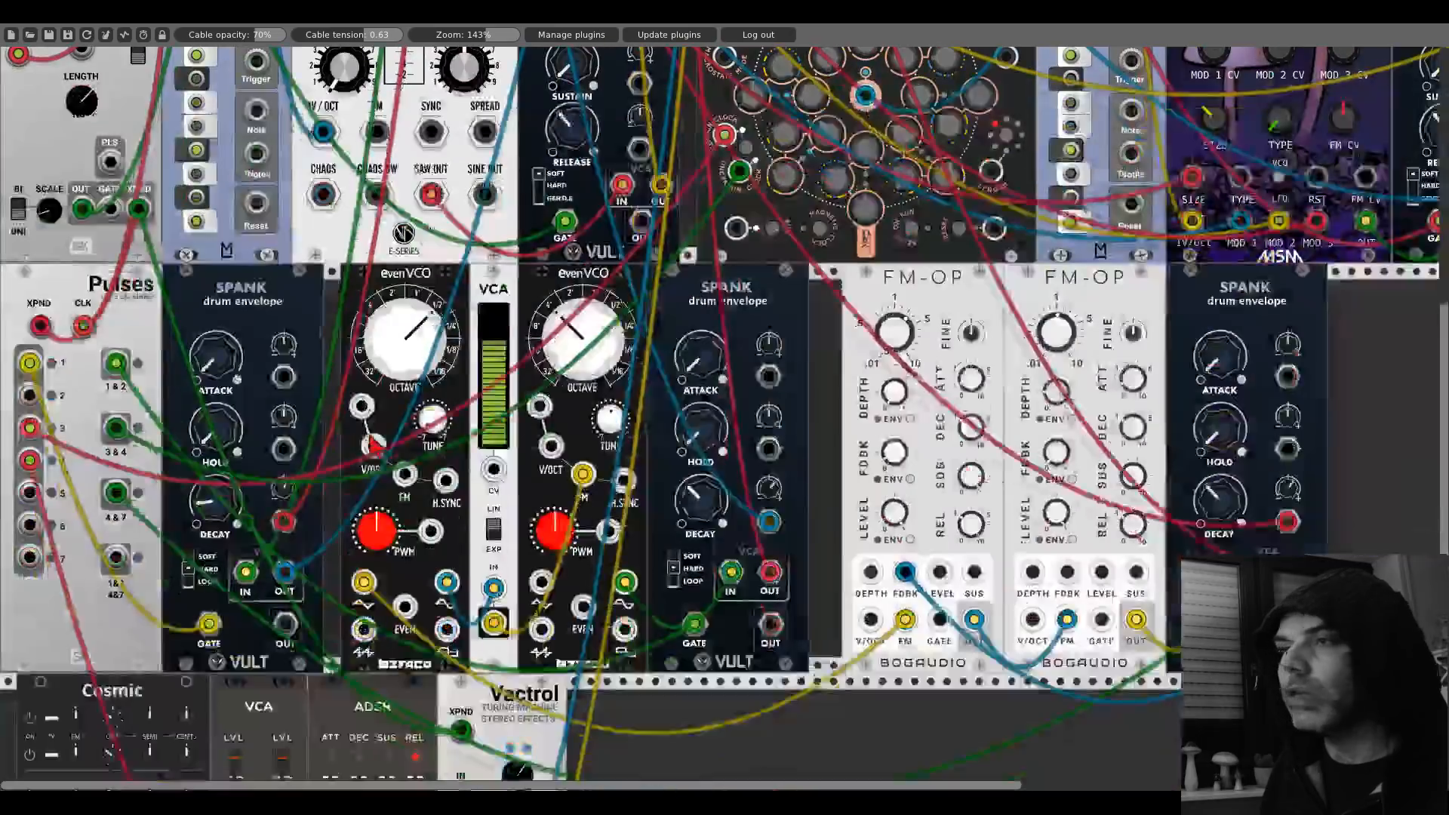
scroll(98, 668, "down", 8)
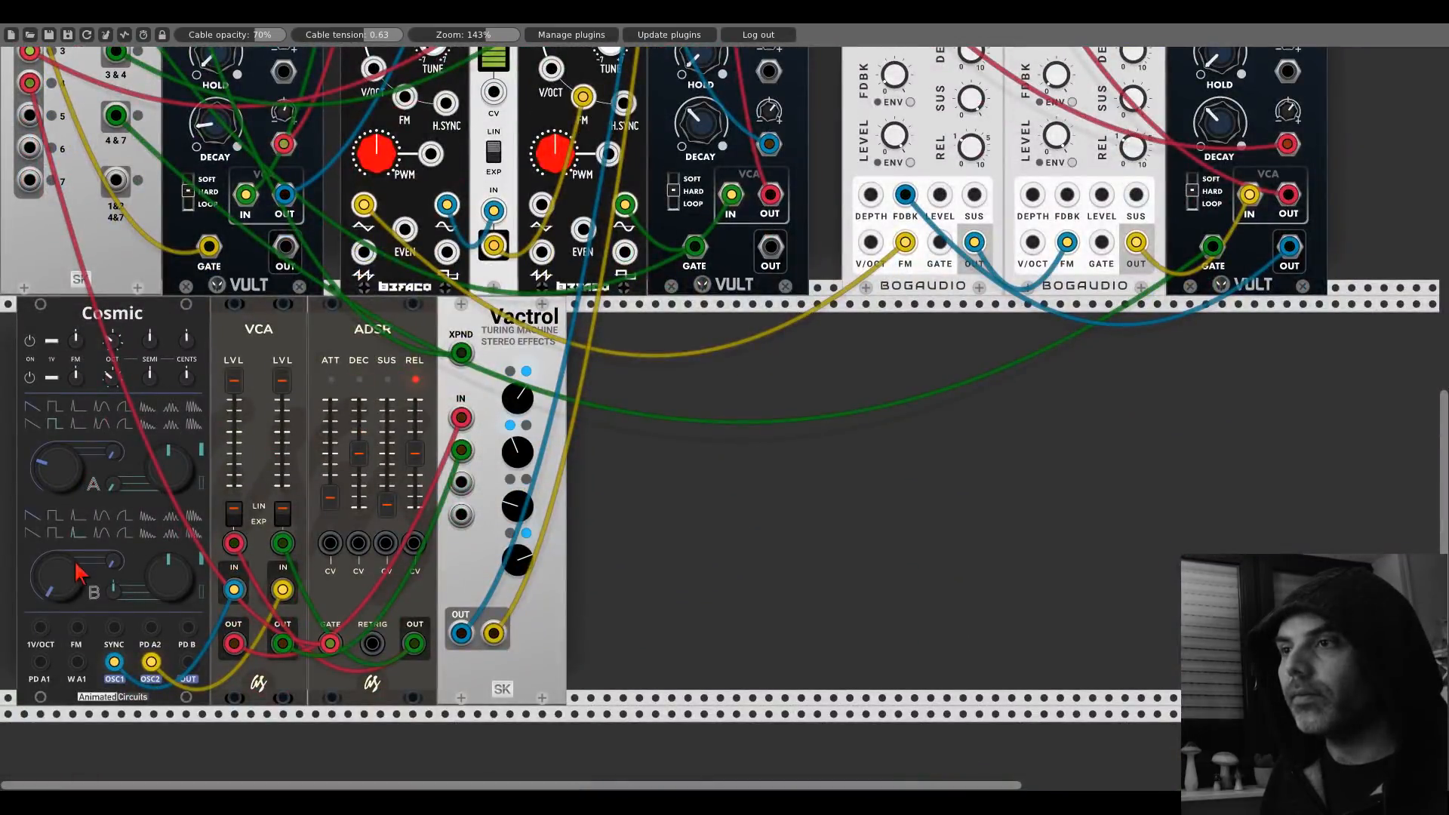
left_click_drag(75, 562, 63, 408)
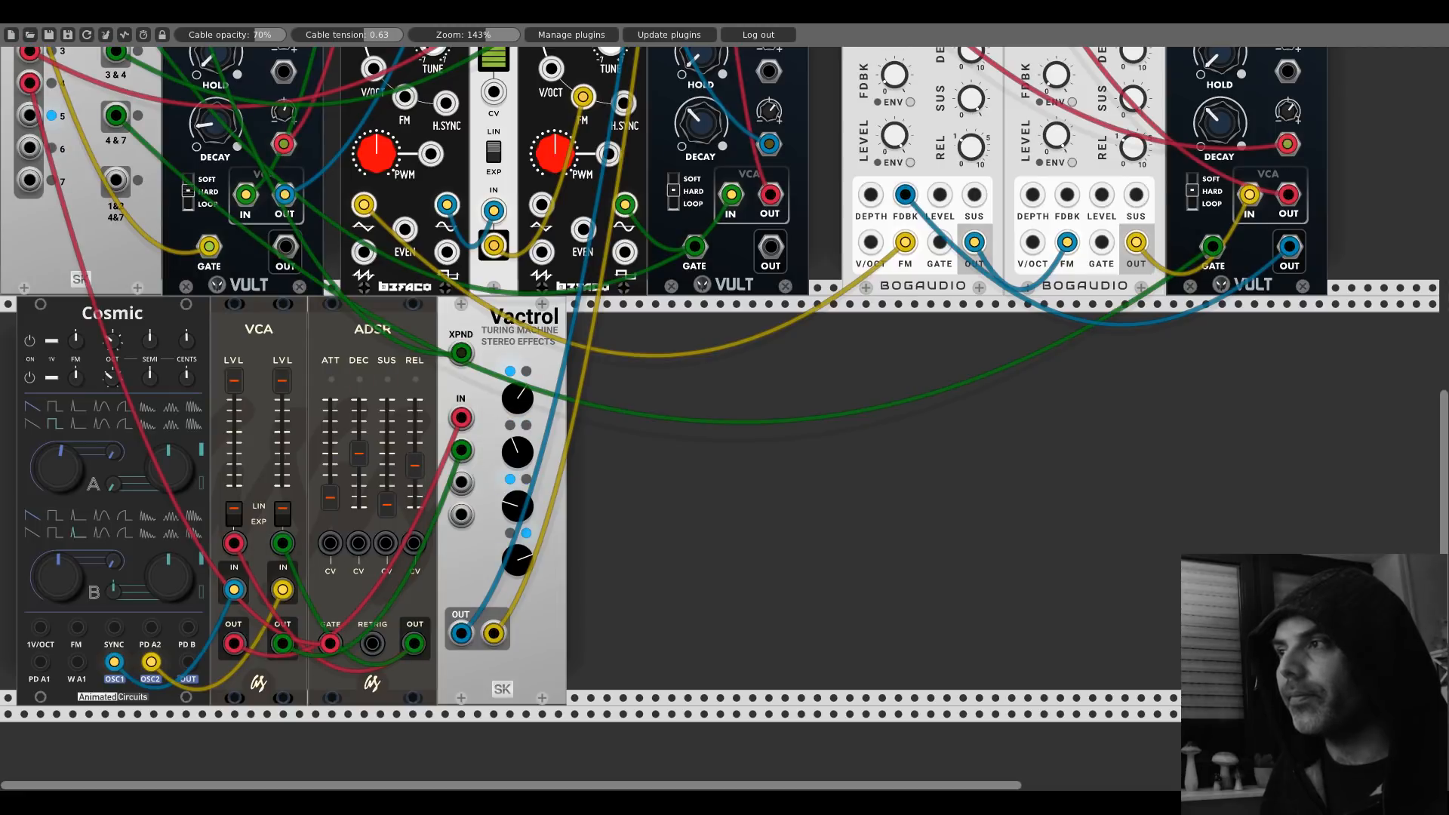
left_click_drag(359, 455, 358, 448)
left_click_drag(357, 540, 428, 350)
scroll(361, 537, "up", 20)
scroll(427, 344, "down", 20)
Step: Shift Vactrol over and insert a Fundamental VCA-1 between it and the ADSR
left_click_drag(462, 255, 500, 253)
right_click(479, 301)
left_click(591, 237)
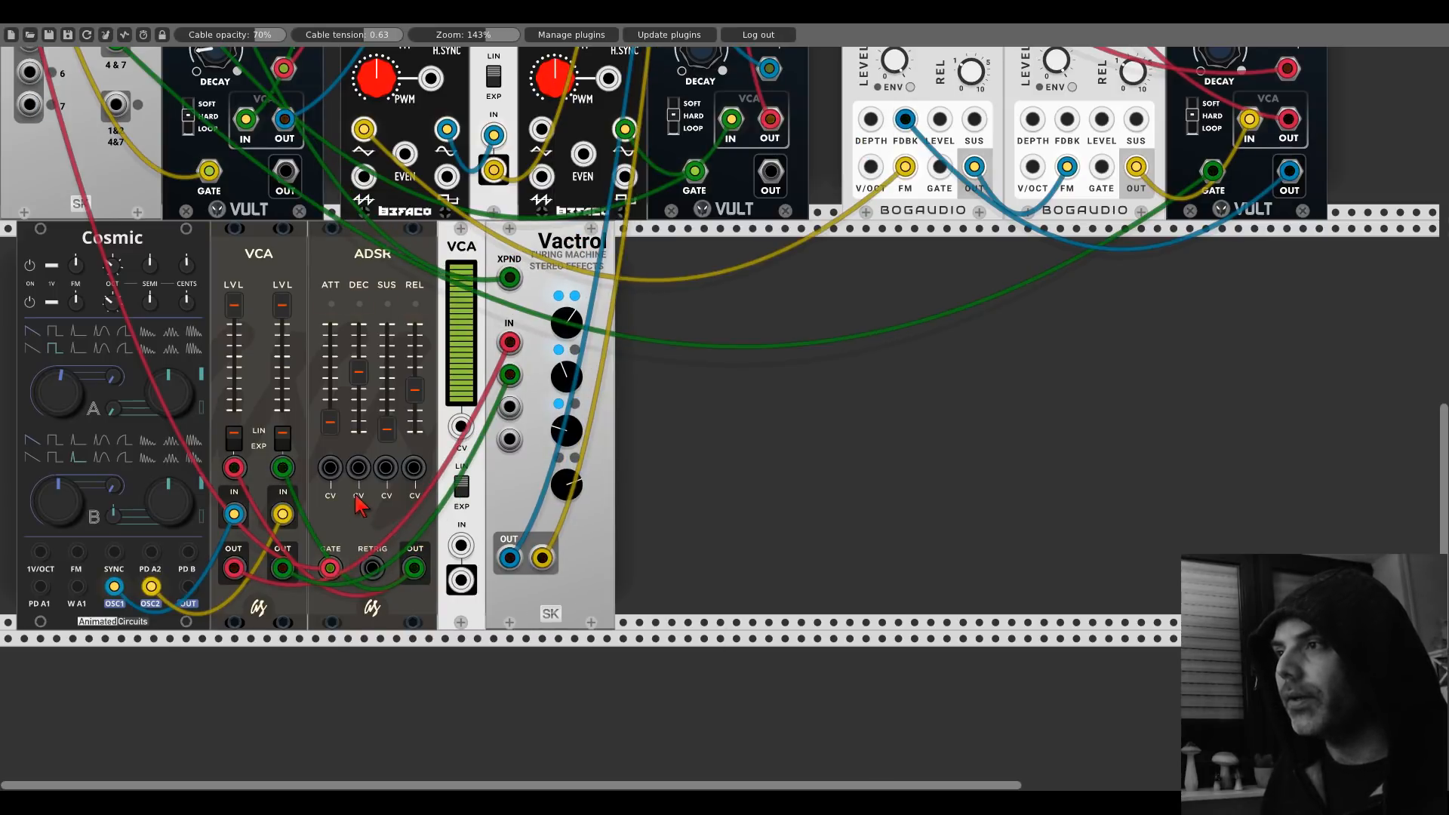
Step: Patch Branes' top centre output through VCA-1 into the ADSR's decay CV and lower the VCA-1 level
left_click_drag(359, 468, 415, 120)
scroll(453, 483, "up", 14)
scroll(447, 421, "down", 10)
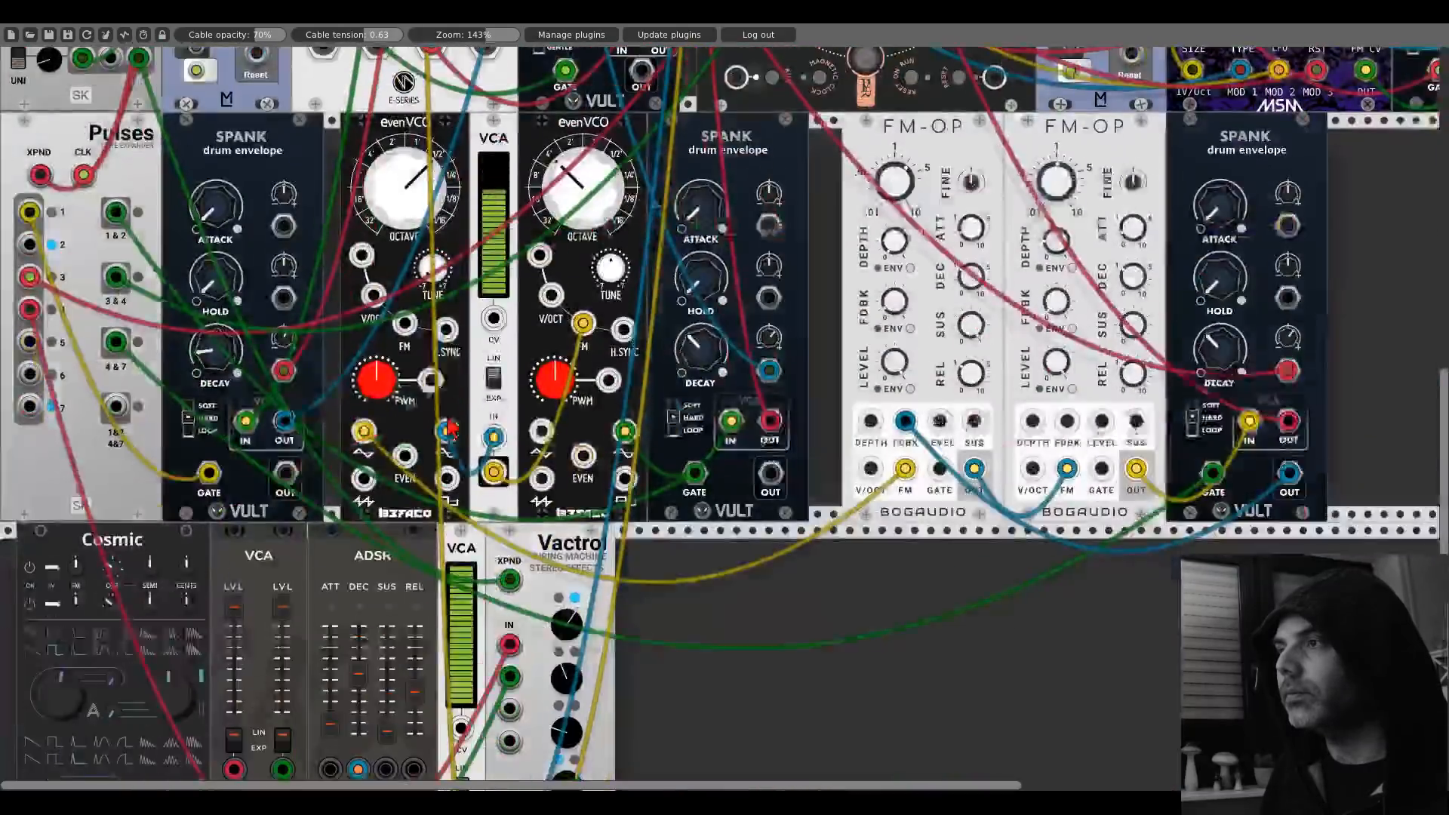
scroll(451, 429, "down", 7)
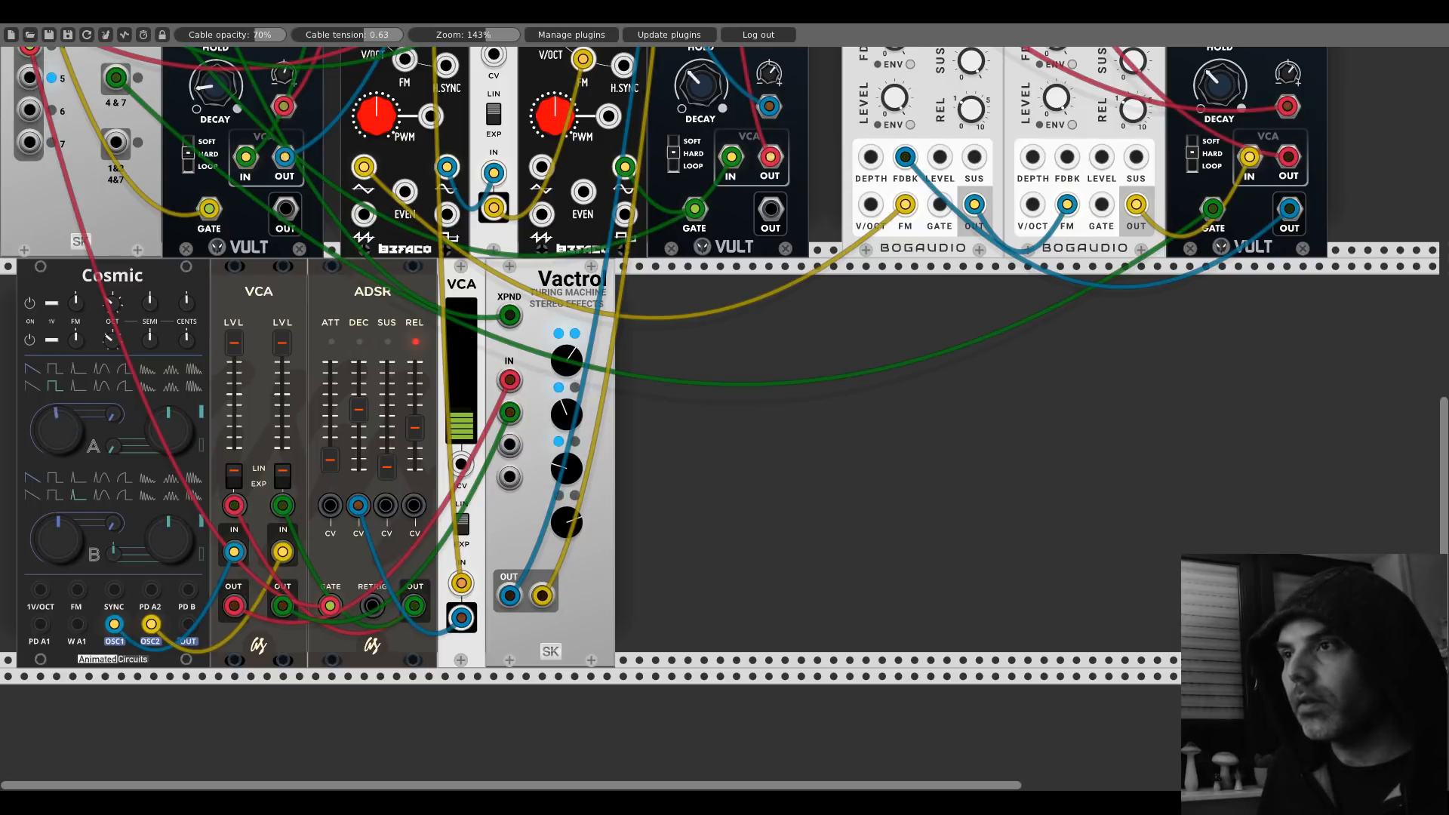
Step: Patch Branes' upper left and upper right outputs into Cosmic's PD A1 and PD B inputs and raise section B's small upper knob
left_click_drag(62, 423, 62, 415)
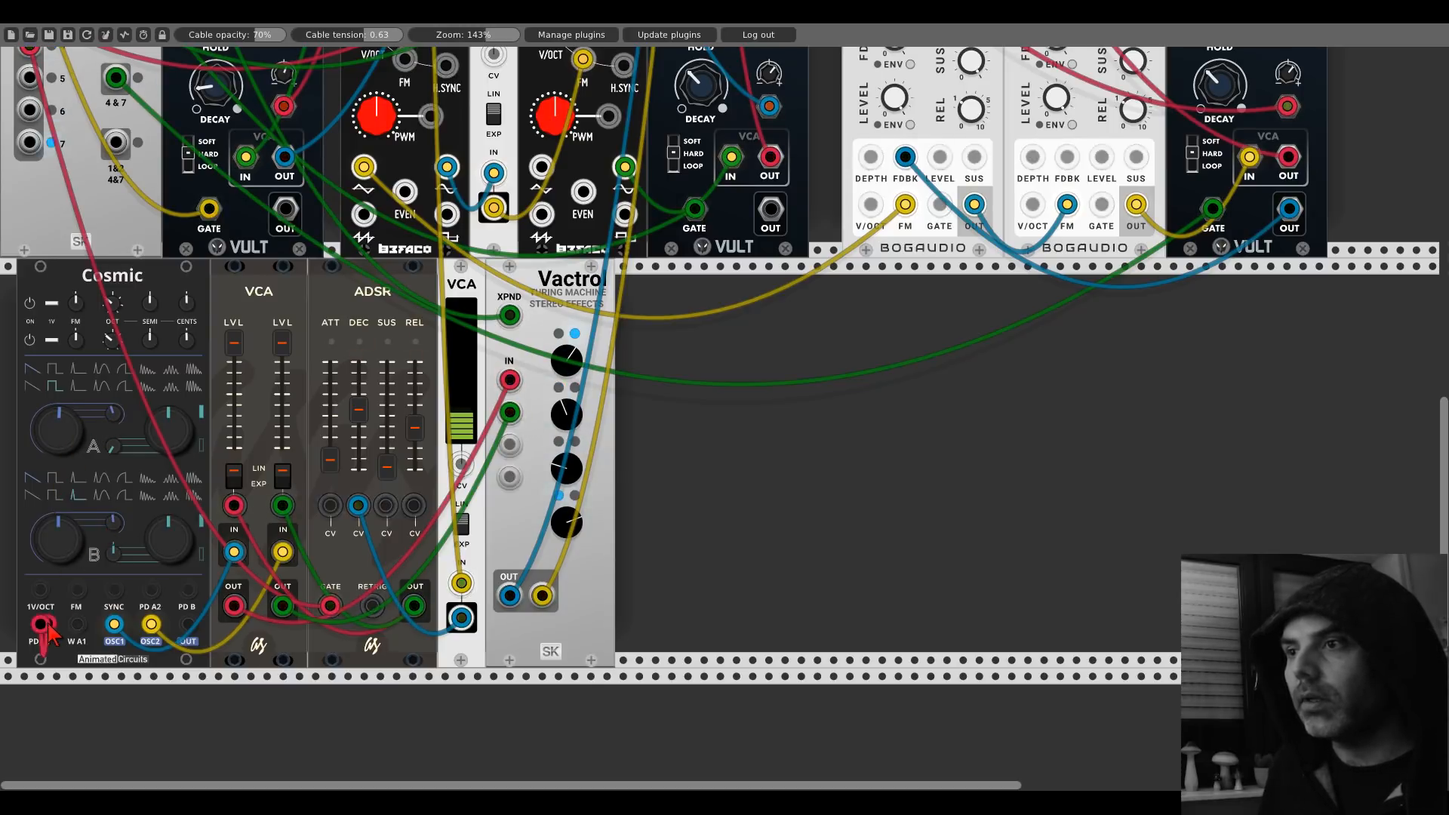
scroll(49, 623, "up", 10)
scroll(51, 626, "up", 6)
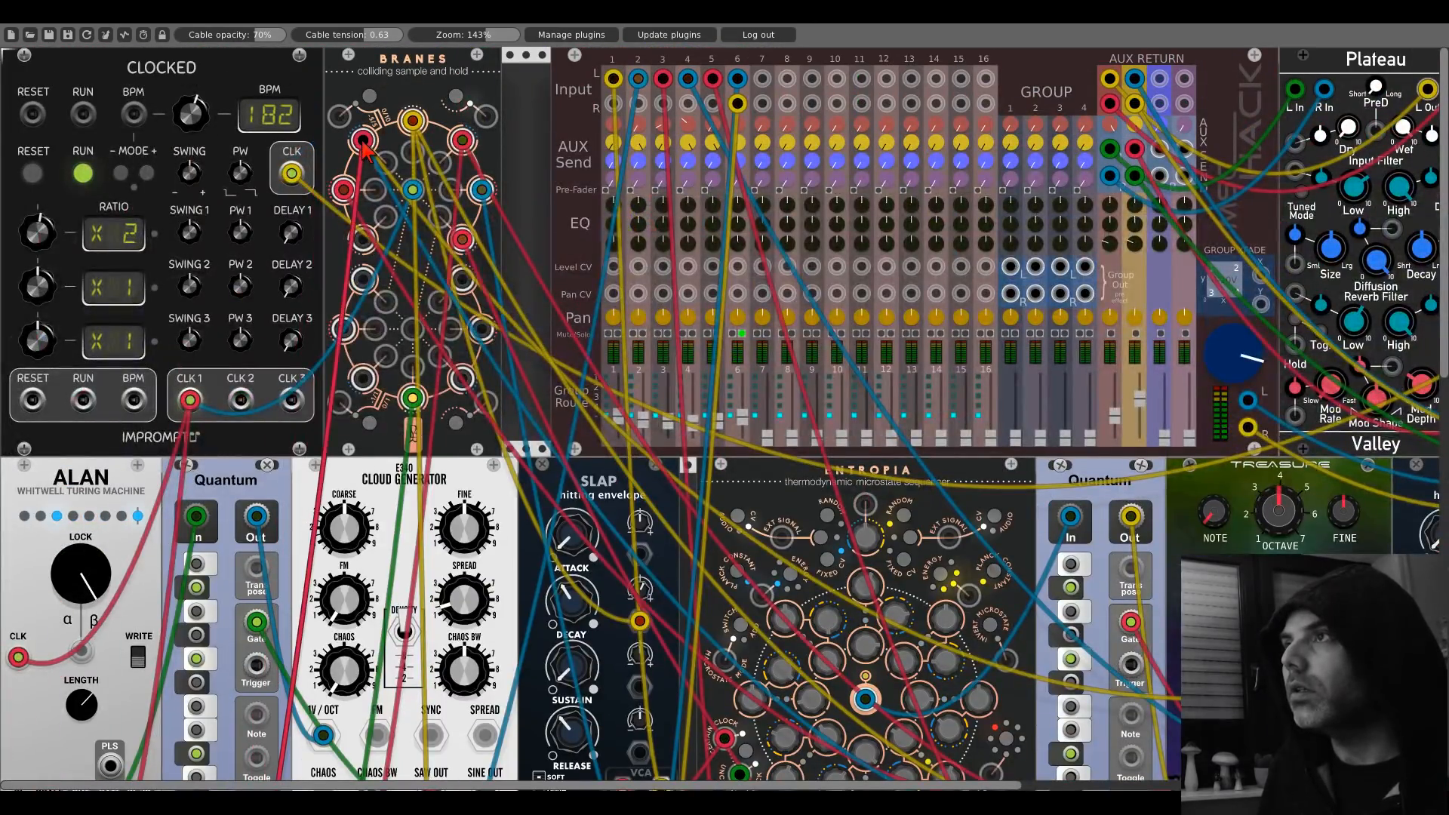
scroll(198, 355, "down", 20)
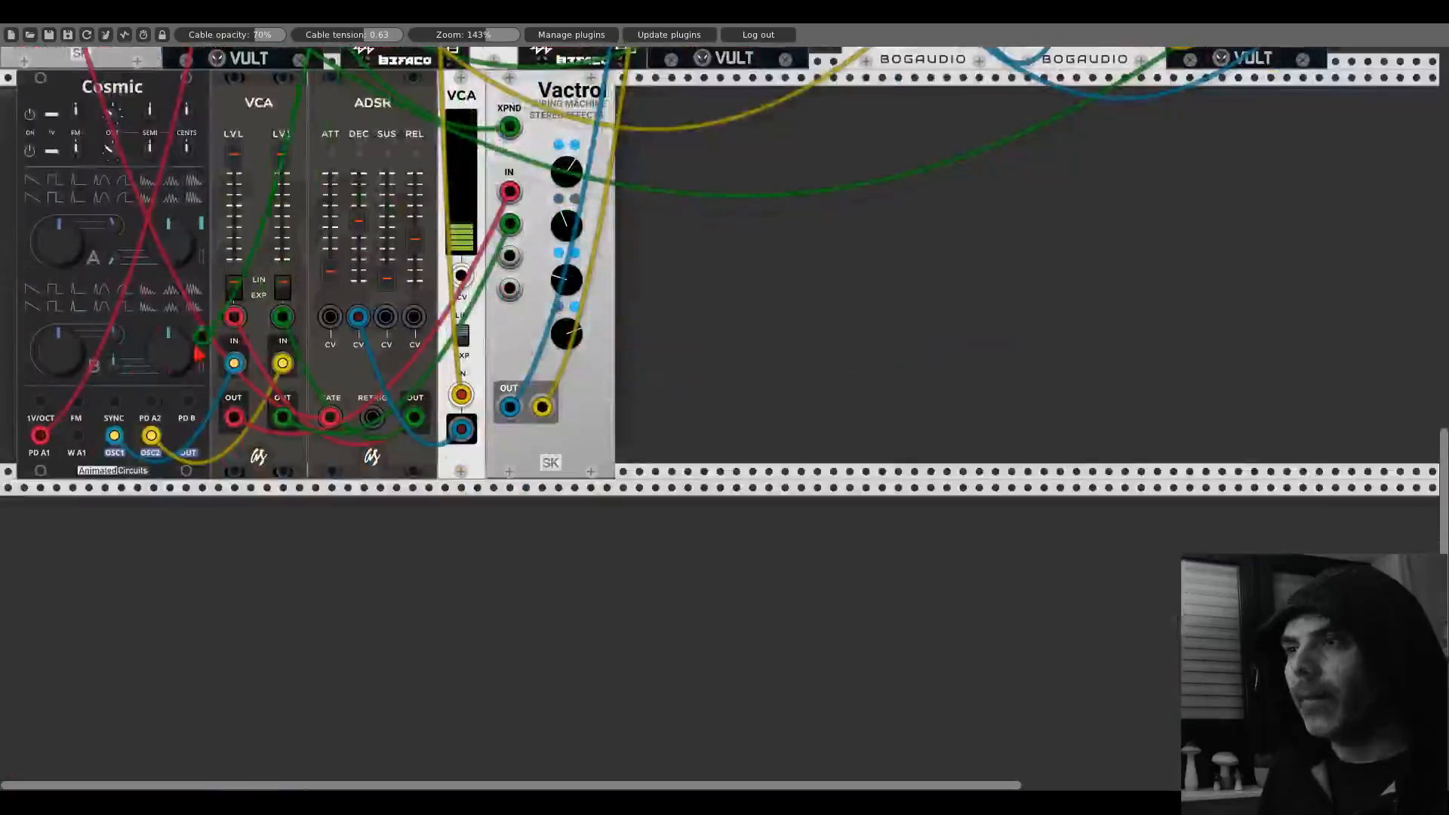
left_click_drag(195, 346, 193, 396)
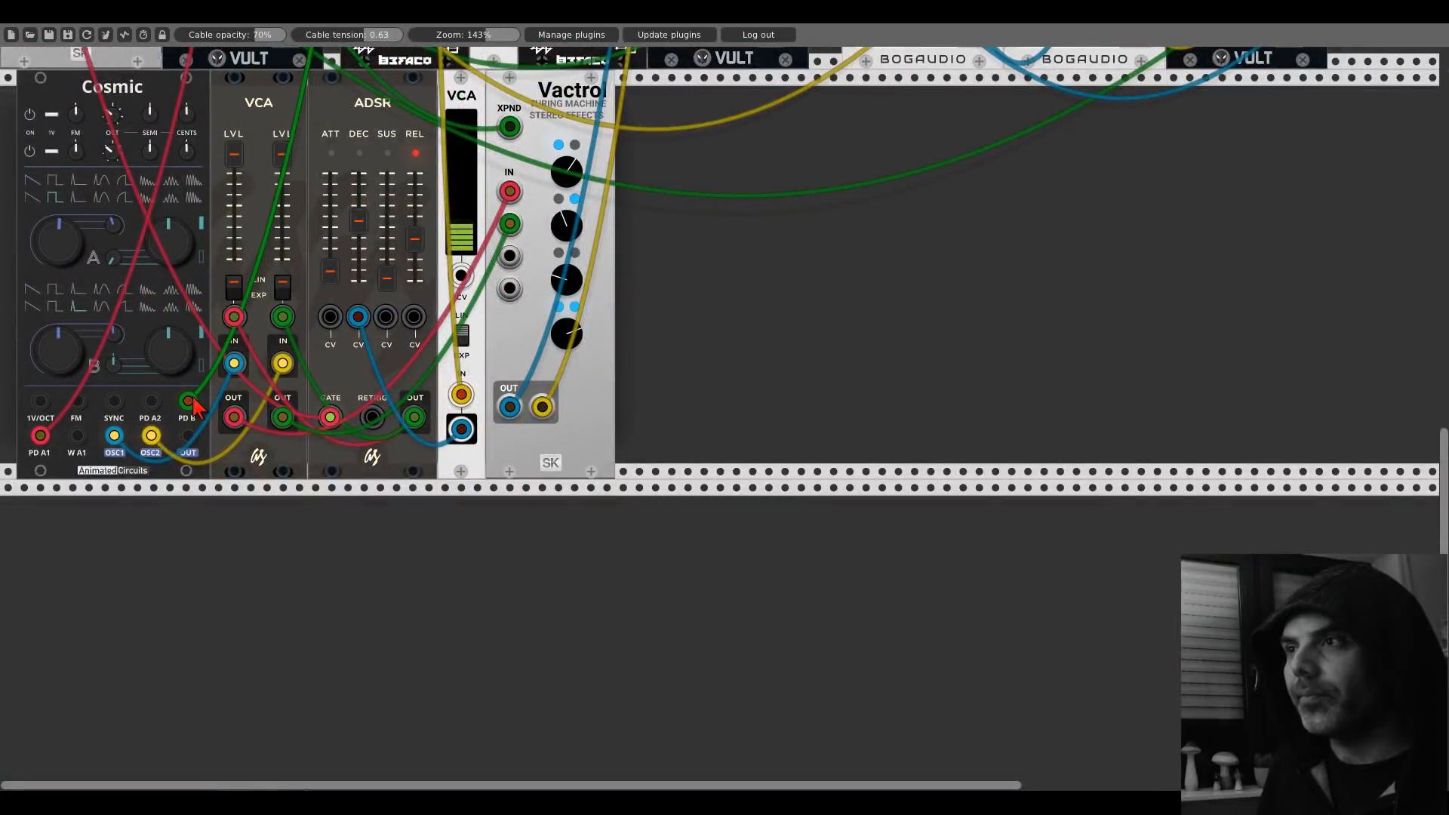
left_click_drag(111, 334, 111, 298)
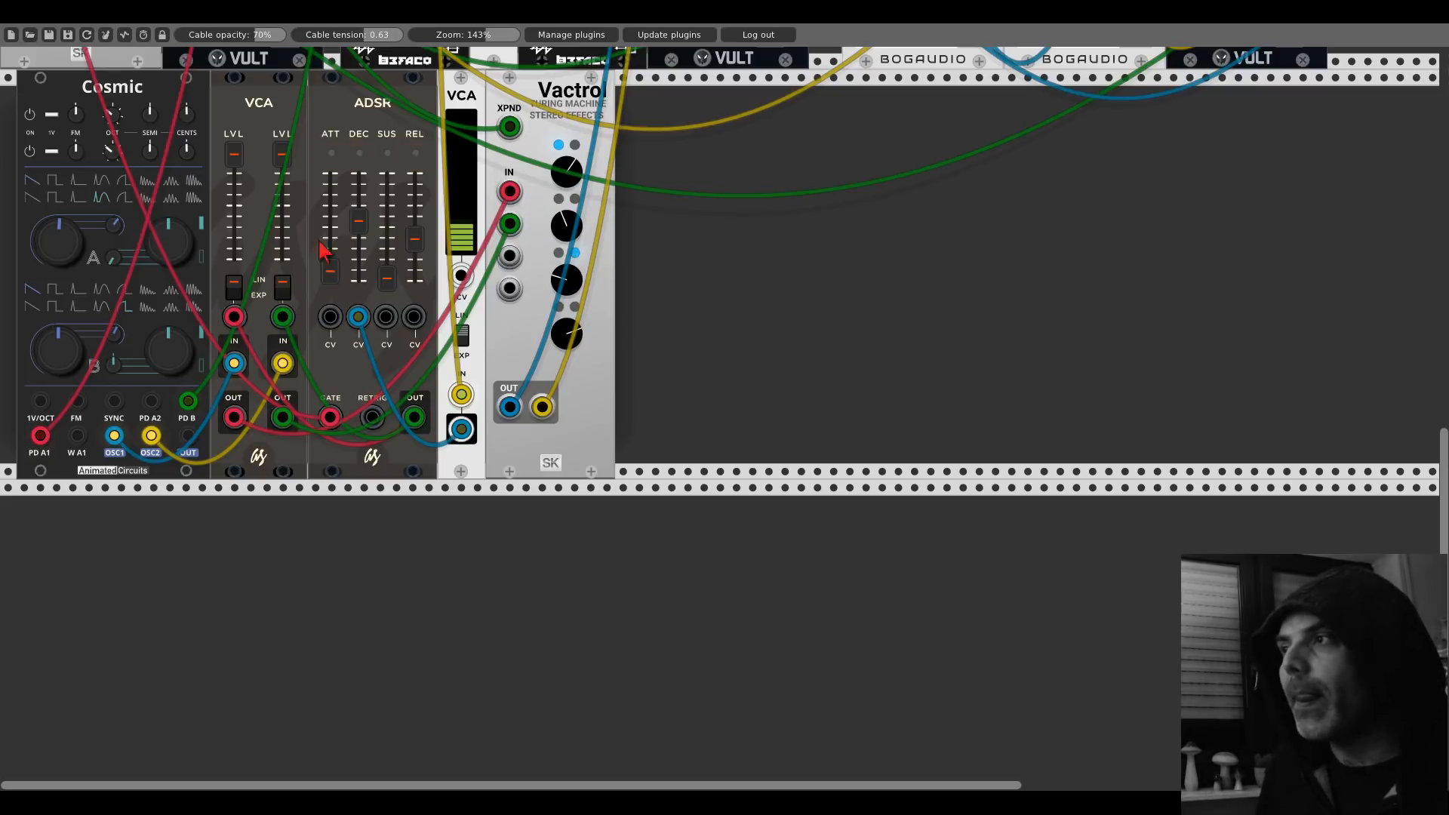
Step: Shift Cosmic, VCA, ADSR, VCA-1 and Vactrol left to close the row's gap, and unsolo mixer channel 6
left_click_drag(119, 94, 103, 96)
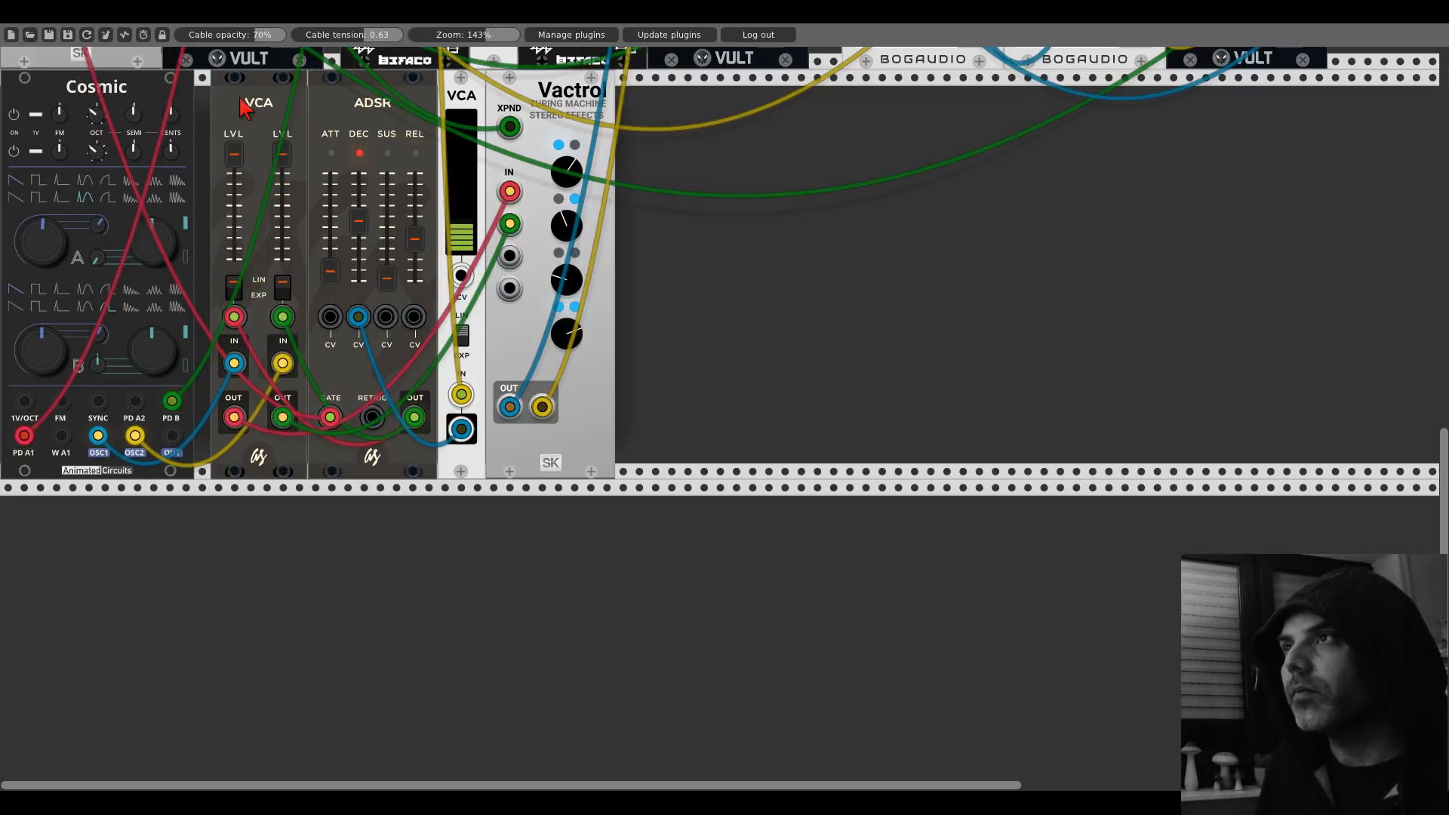
left_click_drag(243, 108, 227, 108)
left_click_drag(332, 95, 316, 94)
left_click_drag(450, 87, 499, 97)
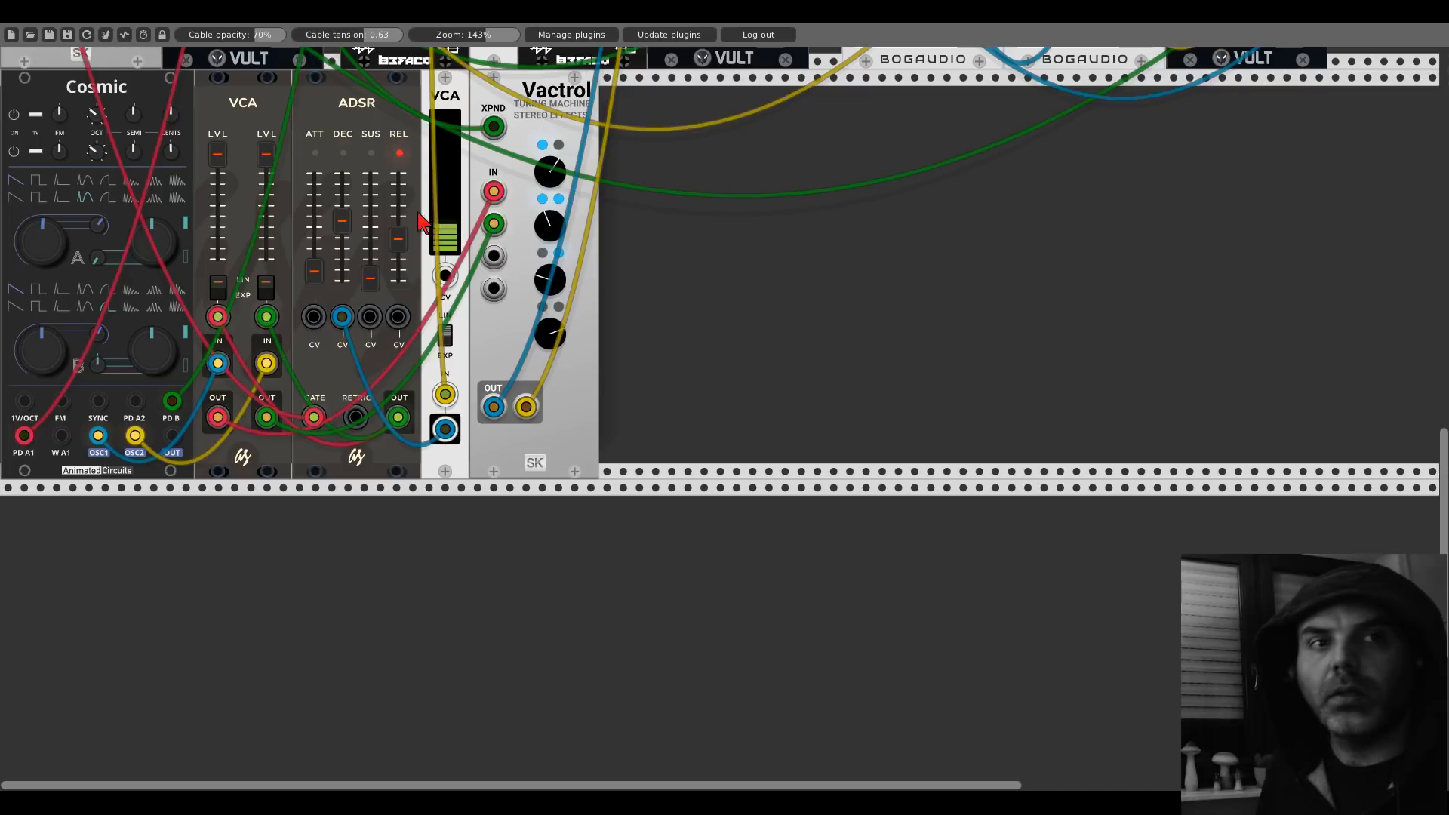
scroll(520, 290, "up", 16)
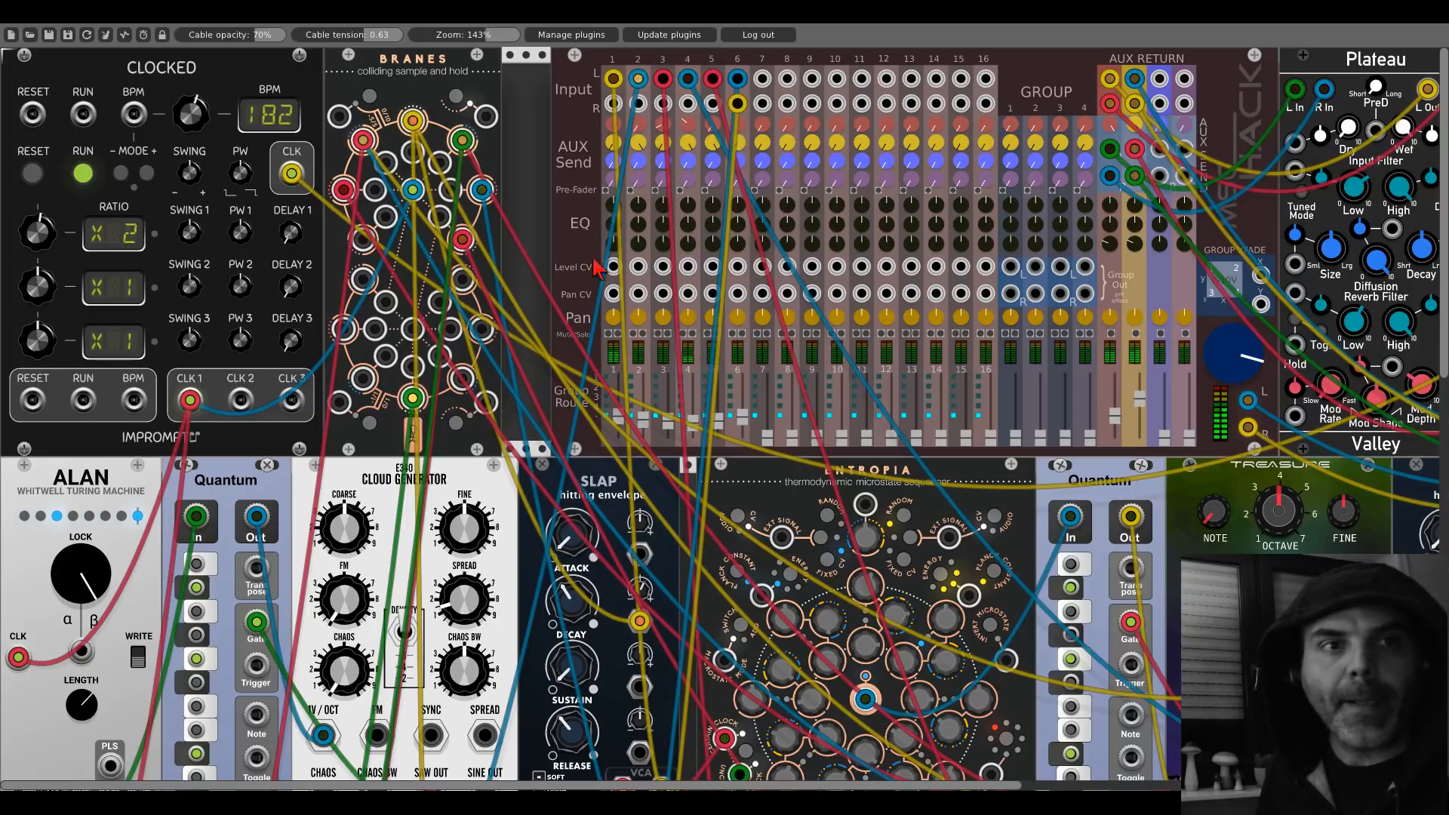
scroll(200, 298, "down", 15)
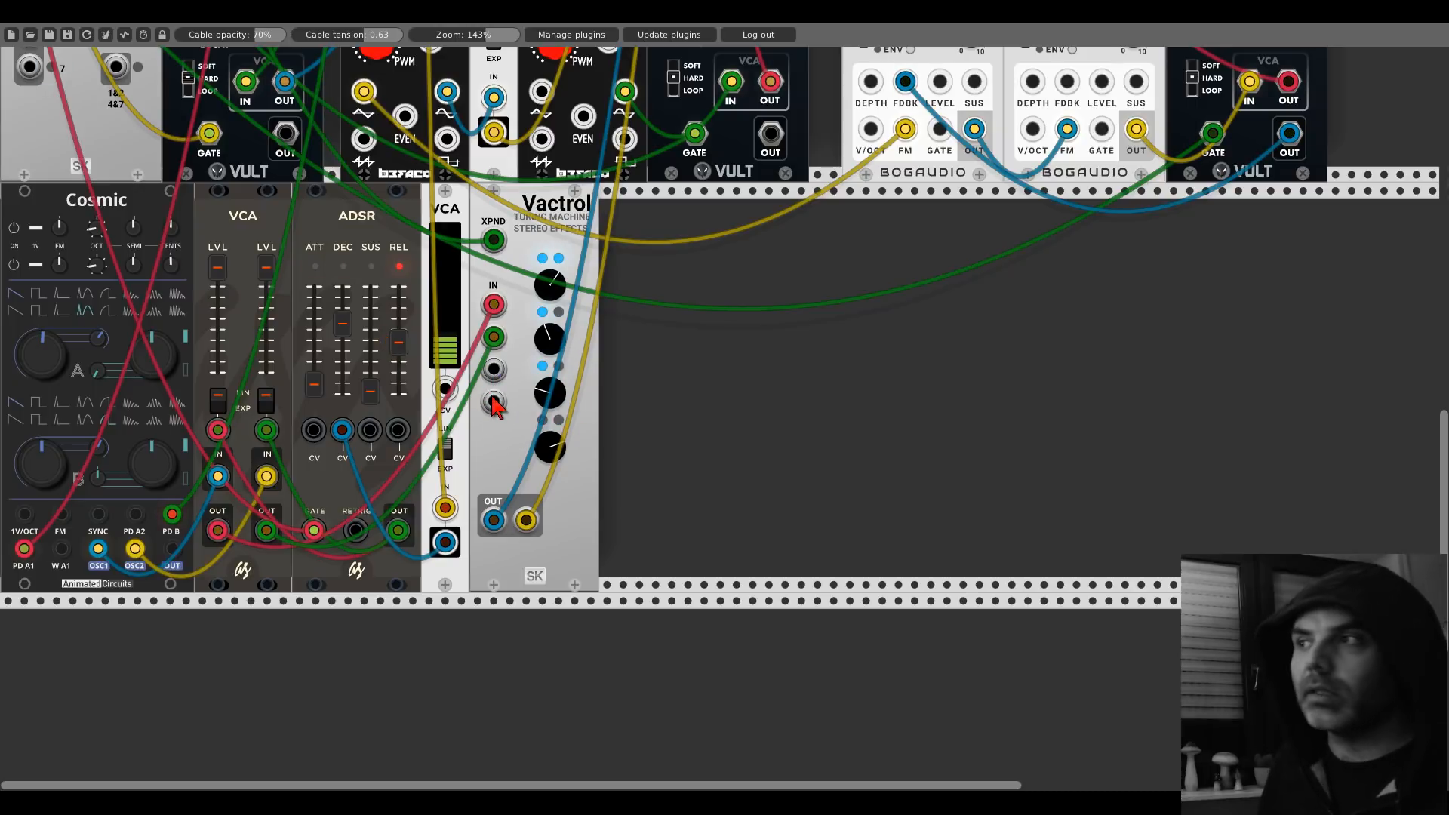
Step: Duplicate Cosmic, the dual VCA and the ADSR and line up the copies to the right of Vactrol
key("ctrl+d")
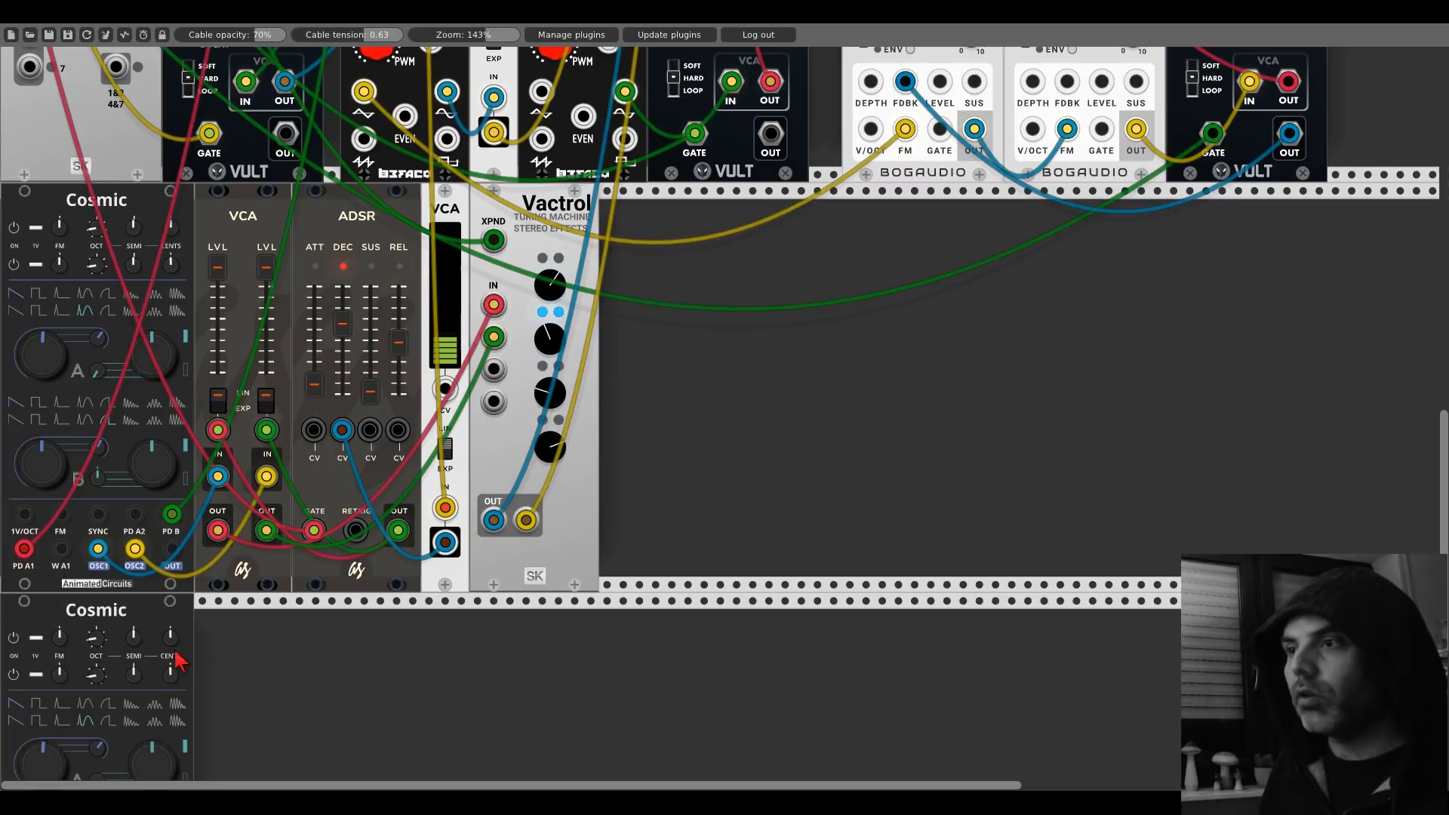
left_click_drag(175, 652, 704, 326)
key("ctrl+d")
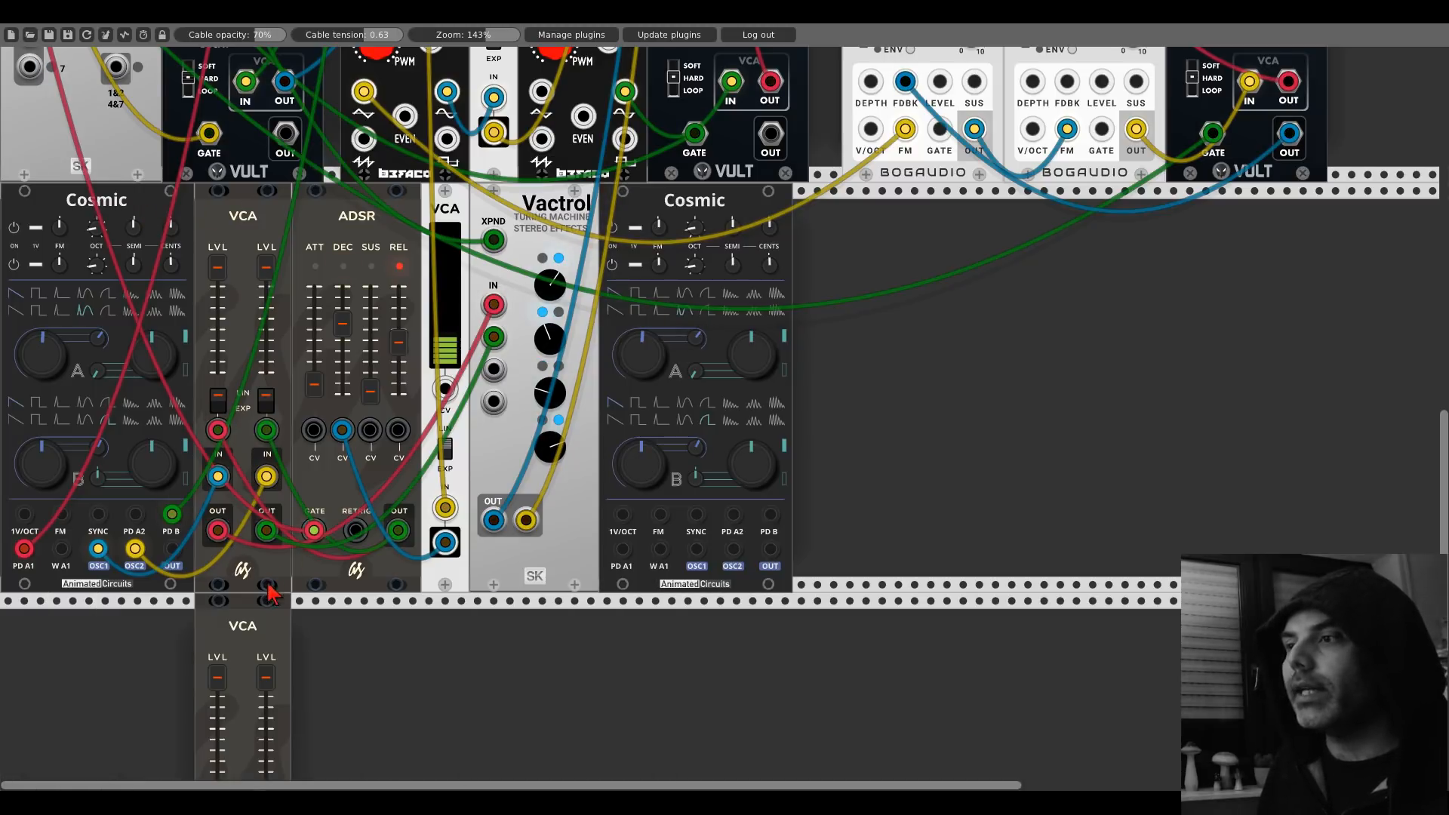
left_click_drag(245, 614, 781, 329)
key("ctrl+d")
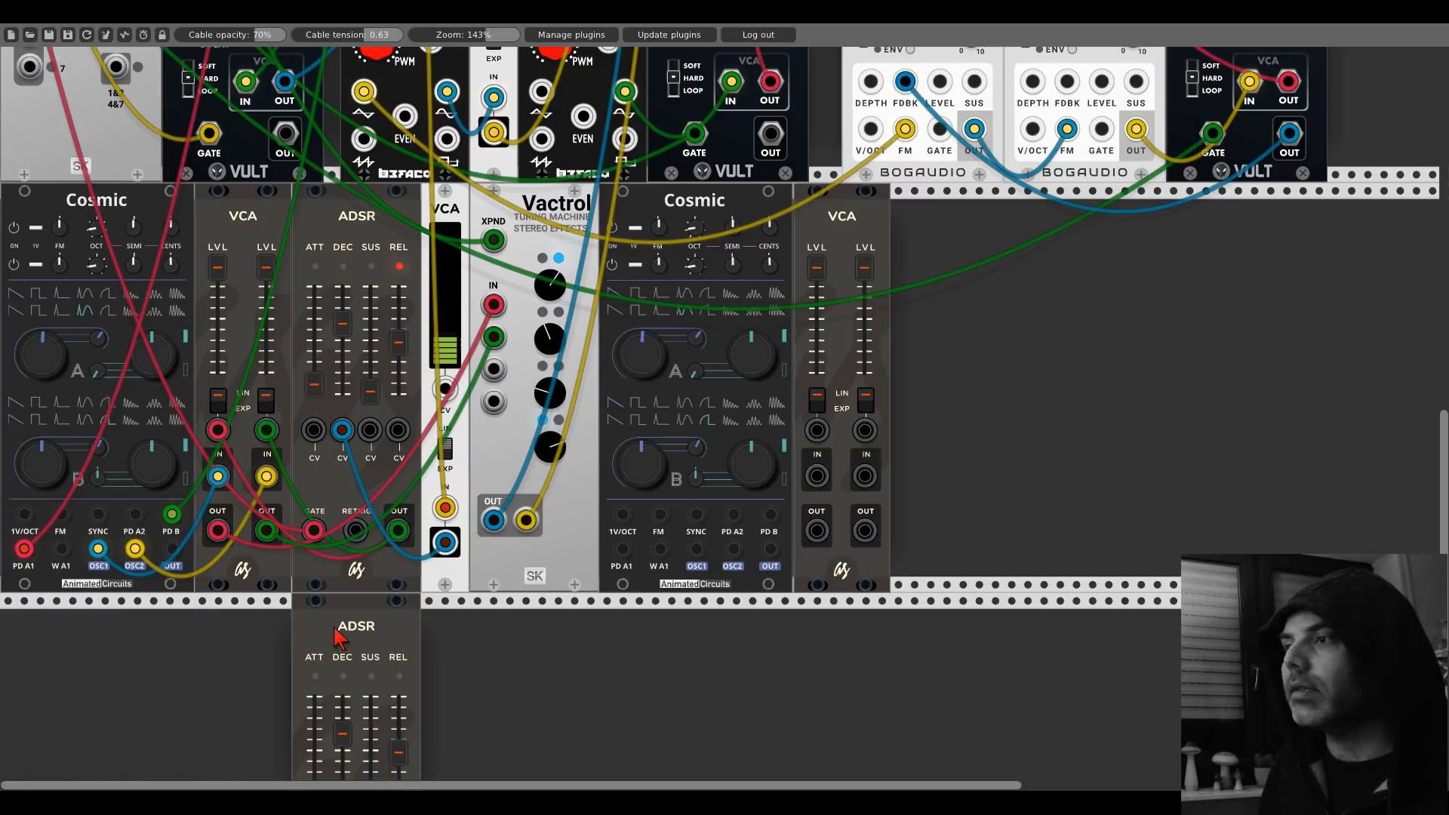
left_click_drag(339, 638, 803, 336)
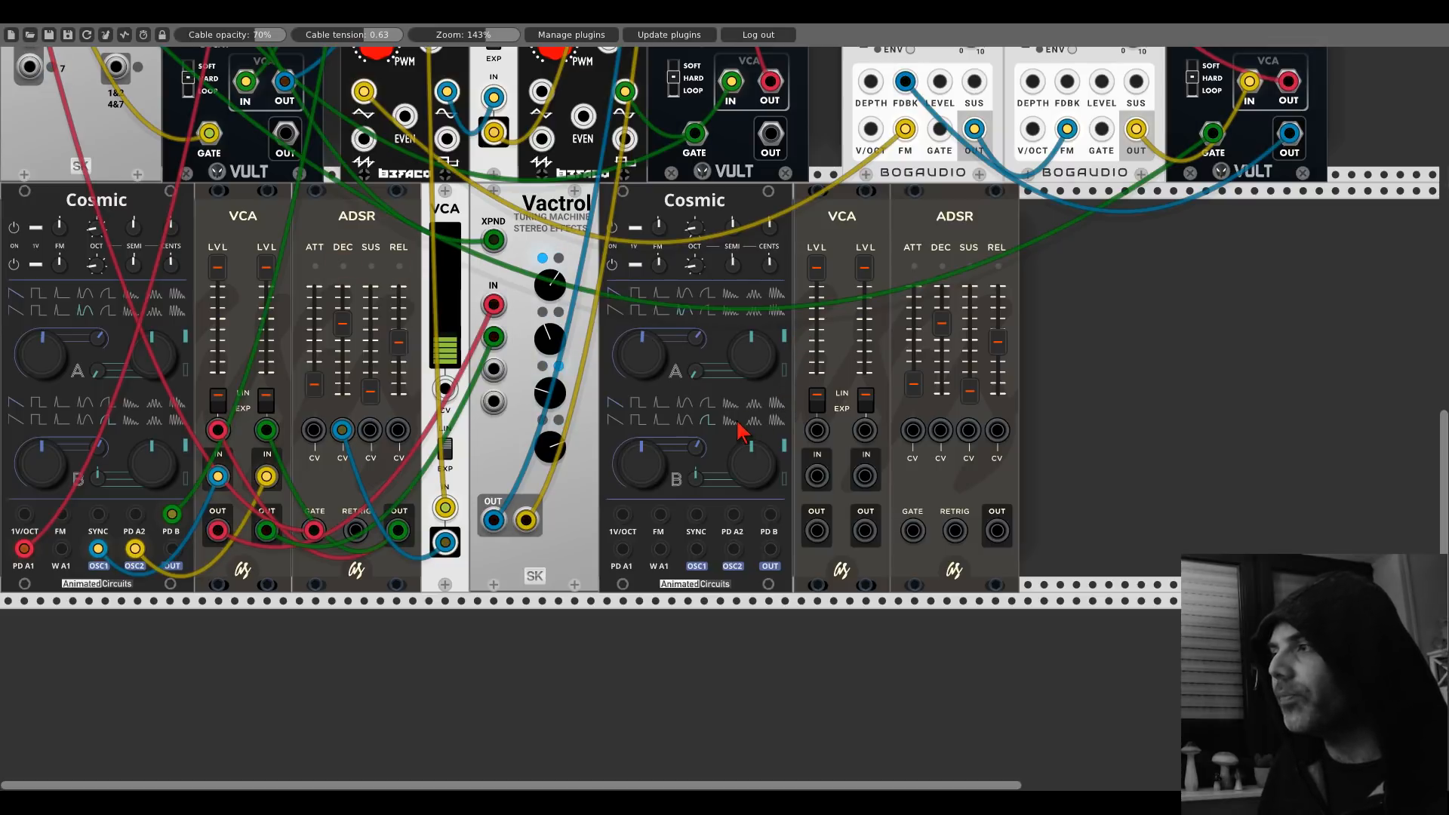
Step: Patch the second Cosmic's OSC1 and OSC2 into the second VCA's inputs and its ADSR output into both VCA CV inputs
left_click_drag(697, 548, 817, 475)
left_click_drag(732, 548, 865, 475)
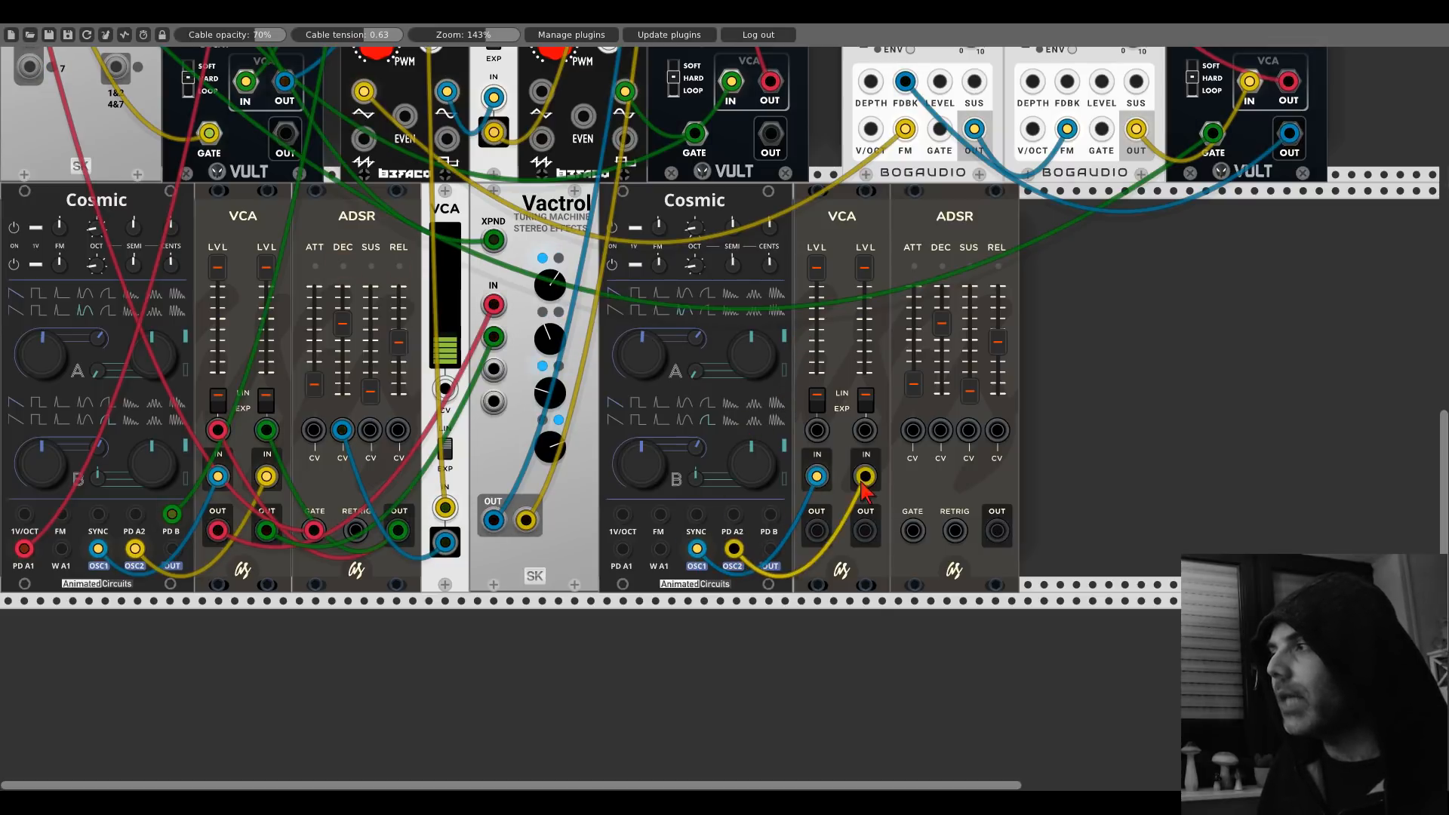
mouse_move(995, 529)
left_mouse_down()
mouse_move(863, 432)
mouse_move(818, 431)
mouse_move(1006, 535)
left_mouse_up()
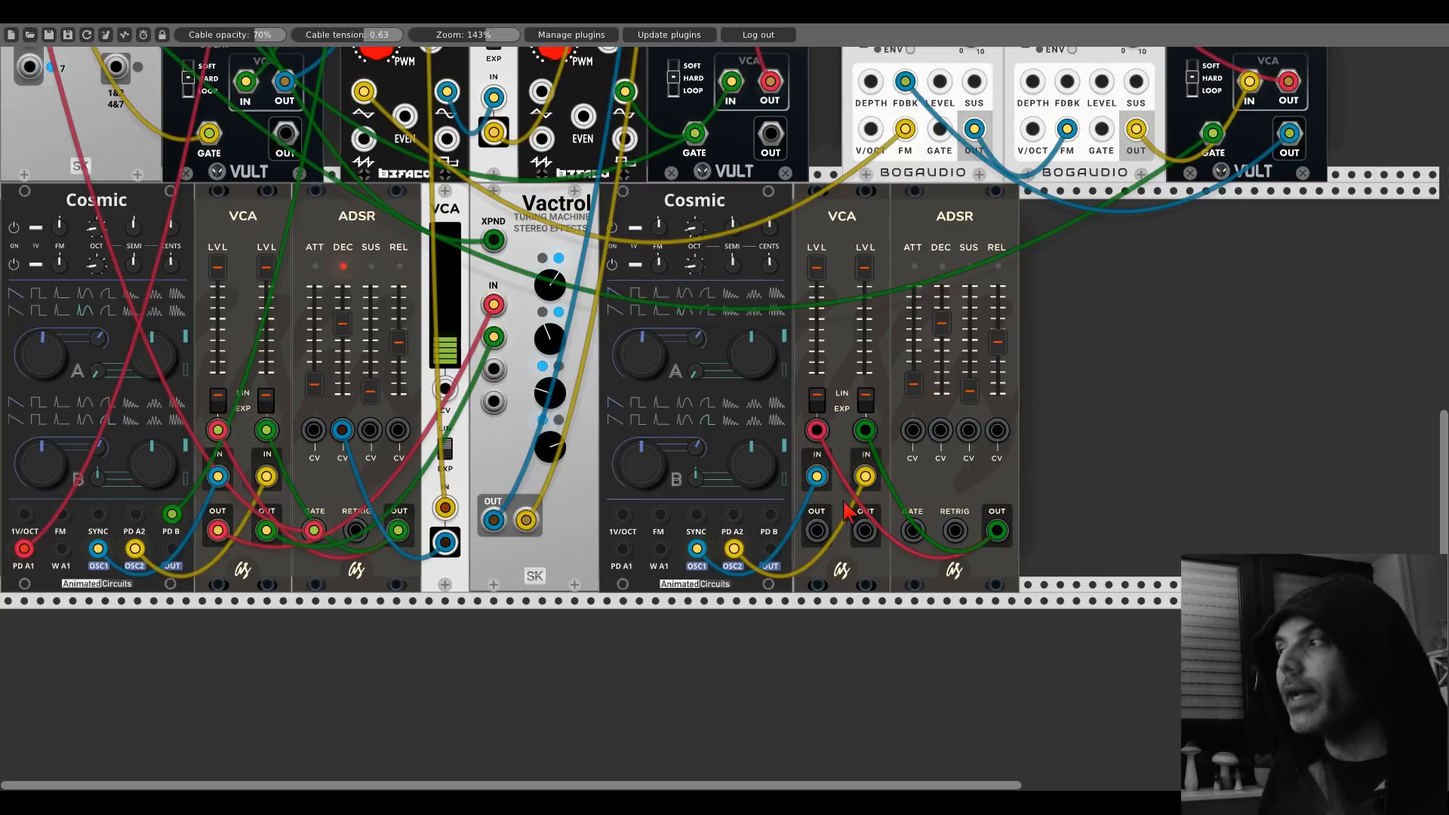
Step: Connect the second VCA's outputs to Vactrol's third and fourth inputs and drive the second ADSR's gate from Pulses
left_click_drag(816, 531, 826, 498)
scroll(906, 528, "up", 6)
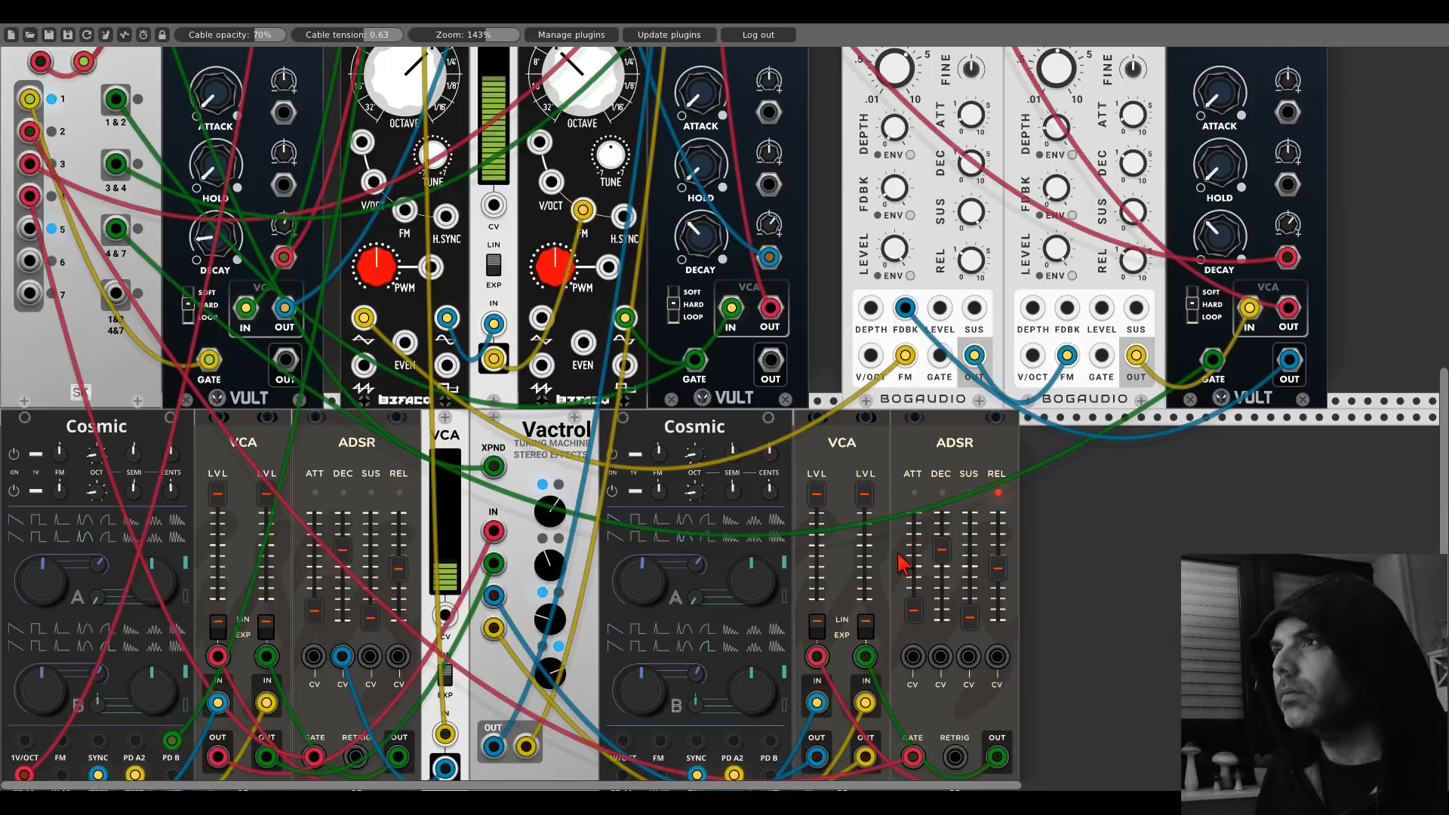
Step: Shorten the second ADSR's decay and release and solo mixer channel 6
scroll(902, 562, "down", 4)
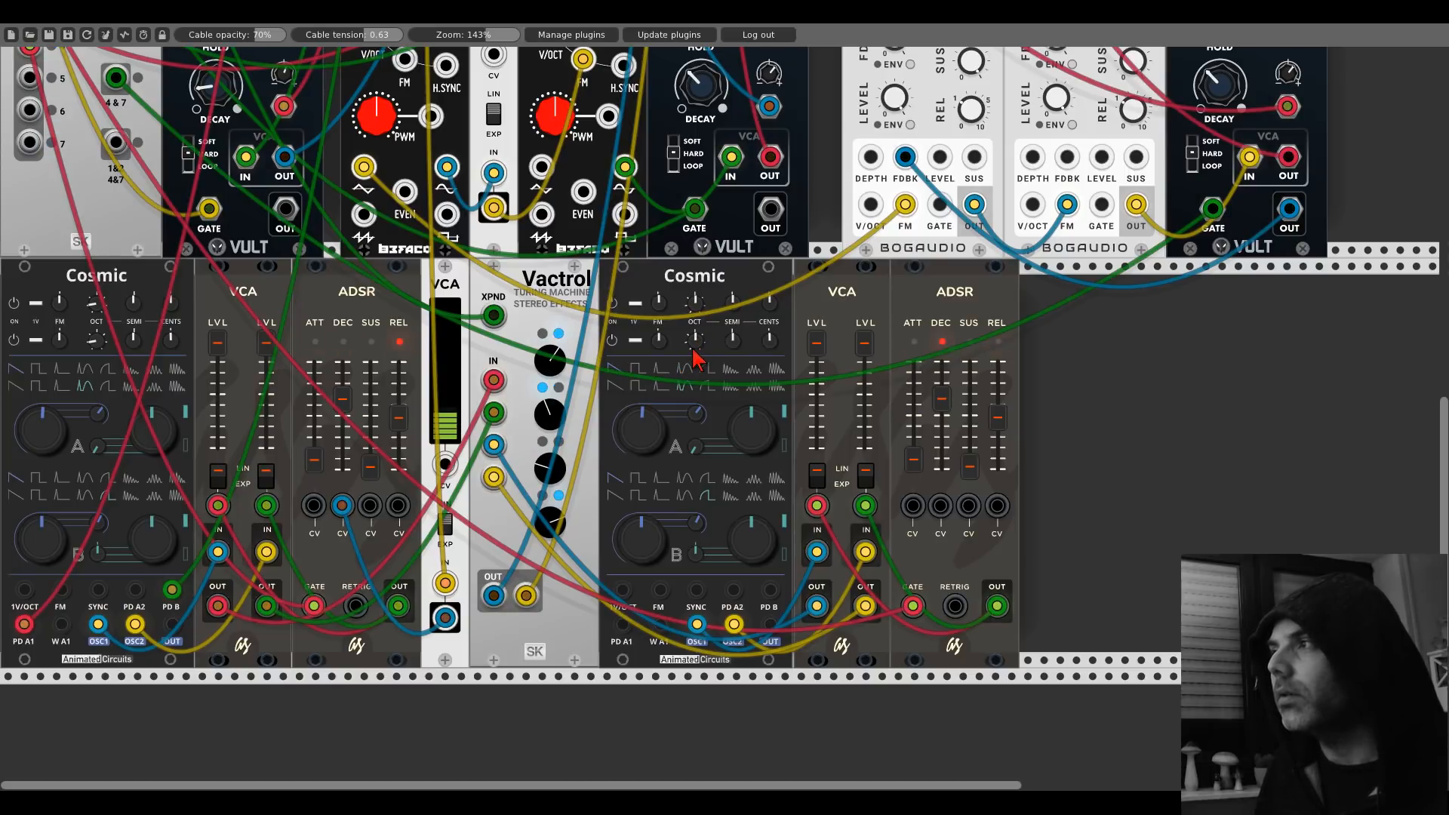
left_click_drag(936, 401, 989, 434)
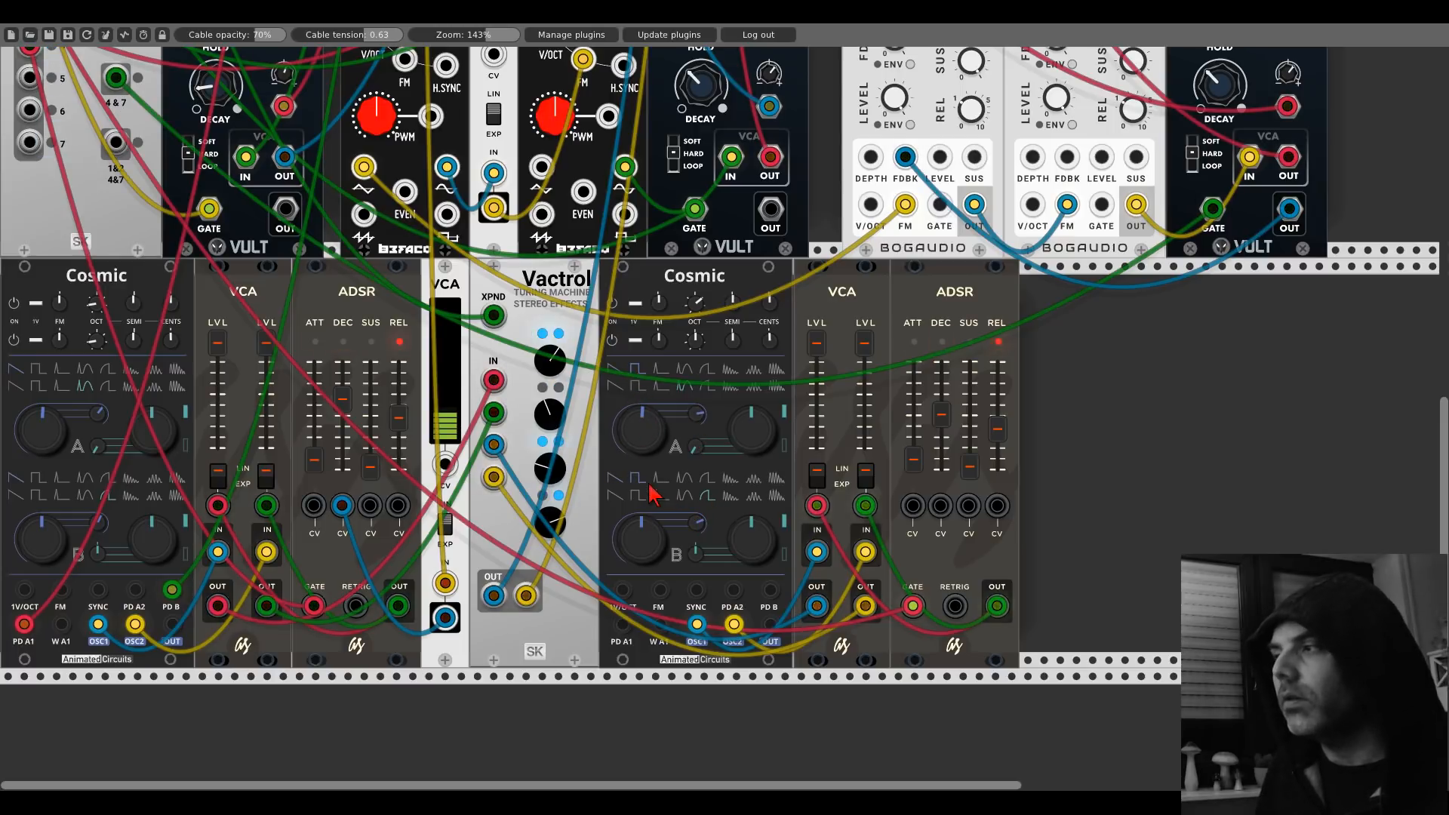
scroll(656, 490, "up", 10)
scroll(645, 479, "up", 6)
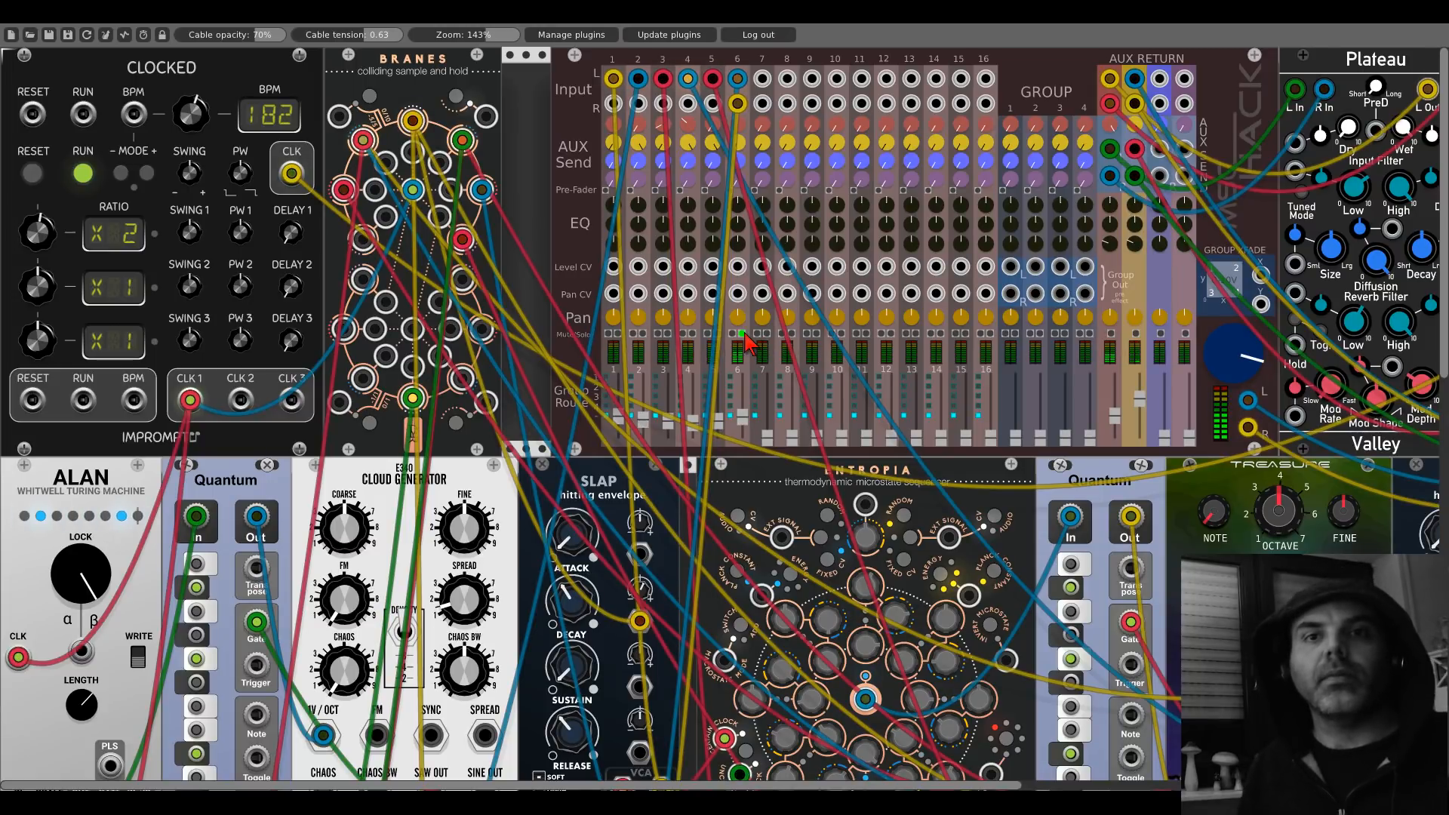
Step: Fine-tune the SEMI knob of the second Cosmic's lower oscillator
scroll(747, 343, "down", 10)
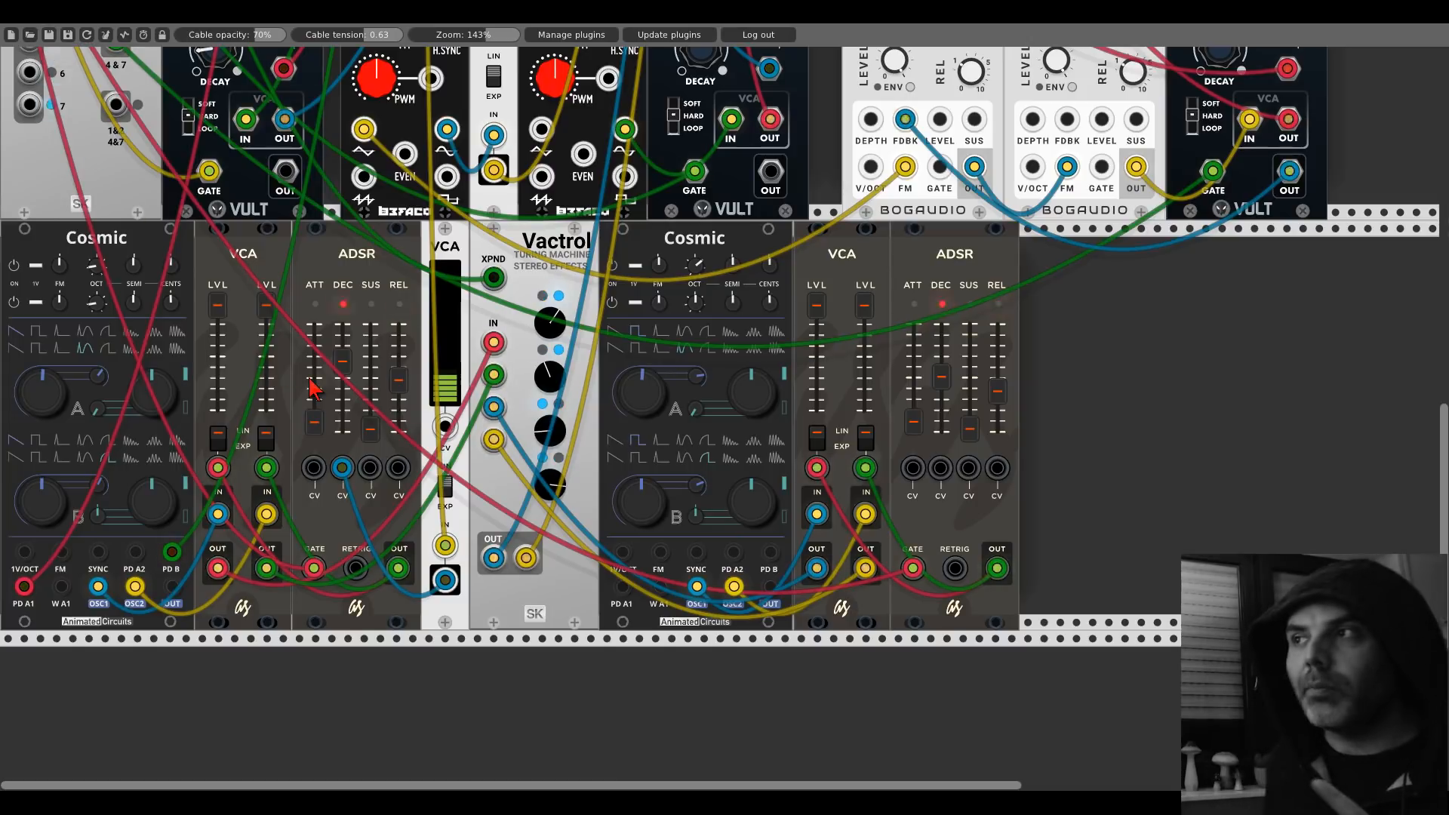
scroll(143, 378, "up", 10)
scroll(139, 374, "up", 2)
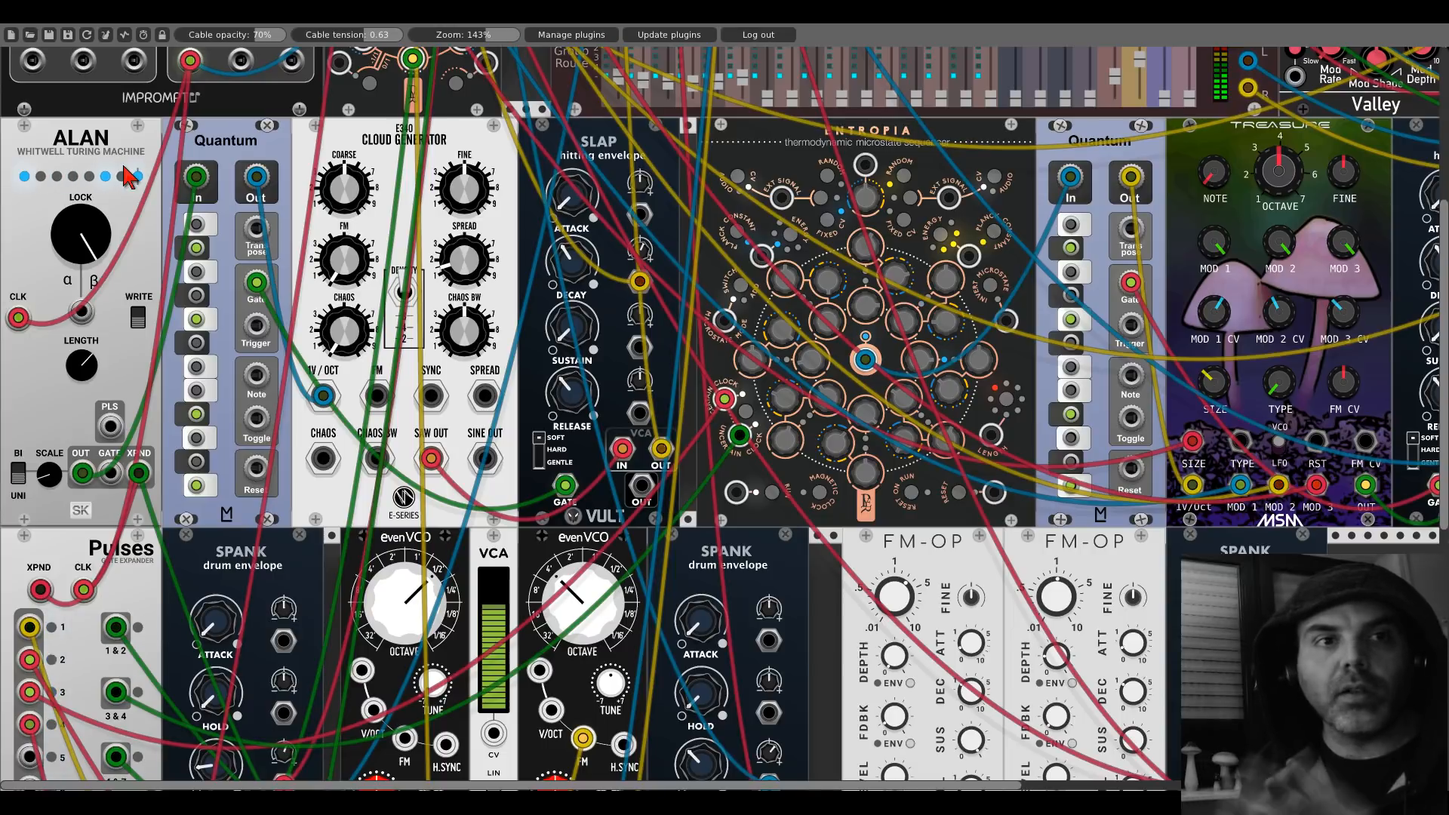
scroll(472, 565, "down", 10)
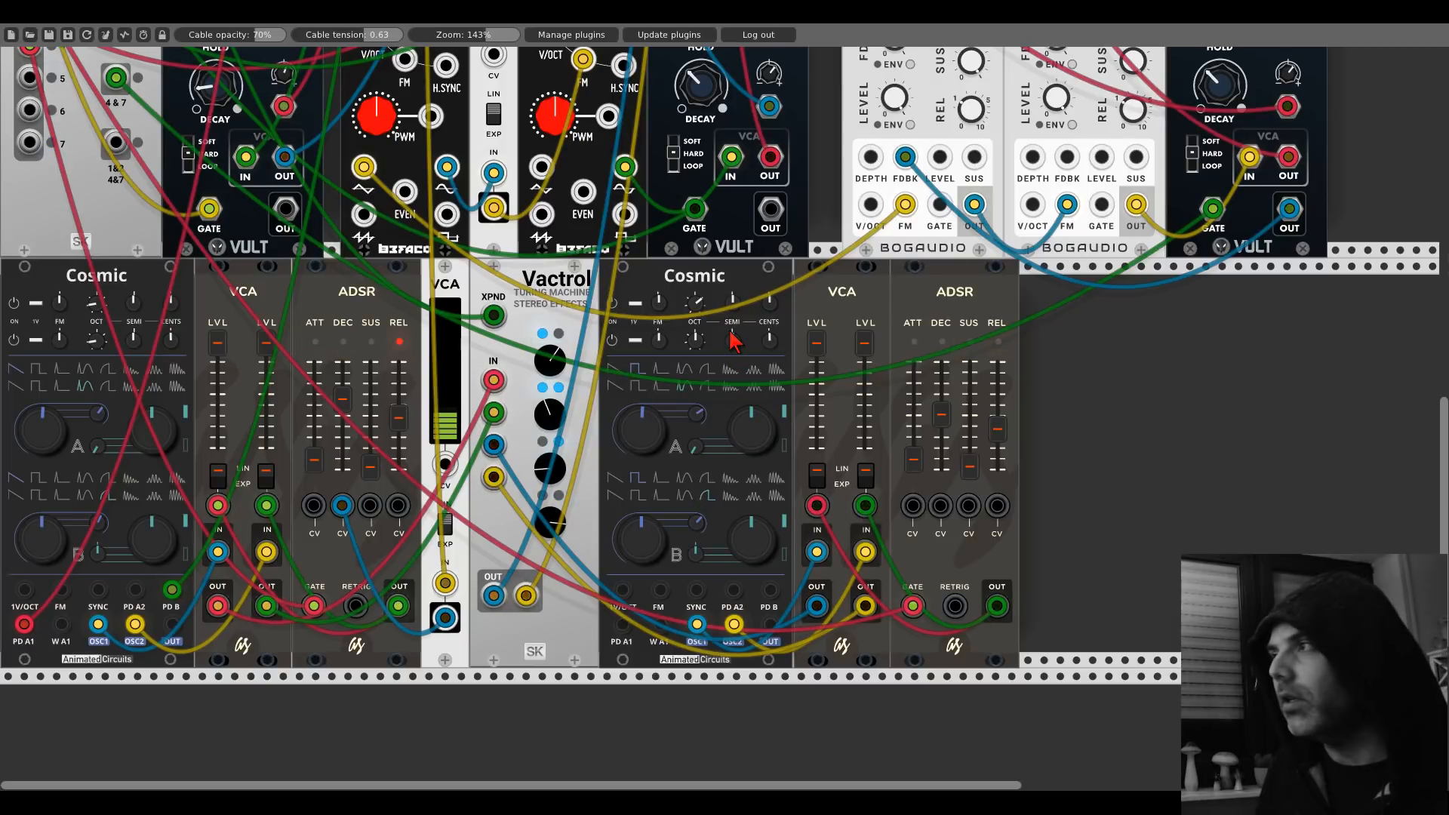
left_click_drag(730, 335, 730, 332)
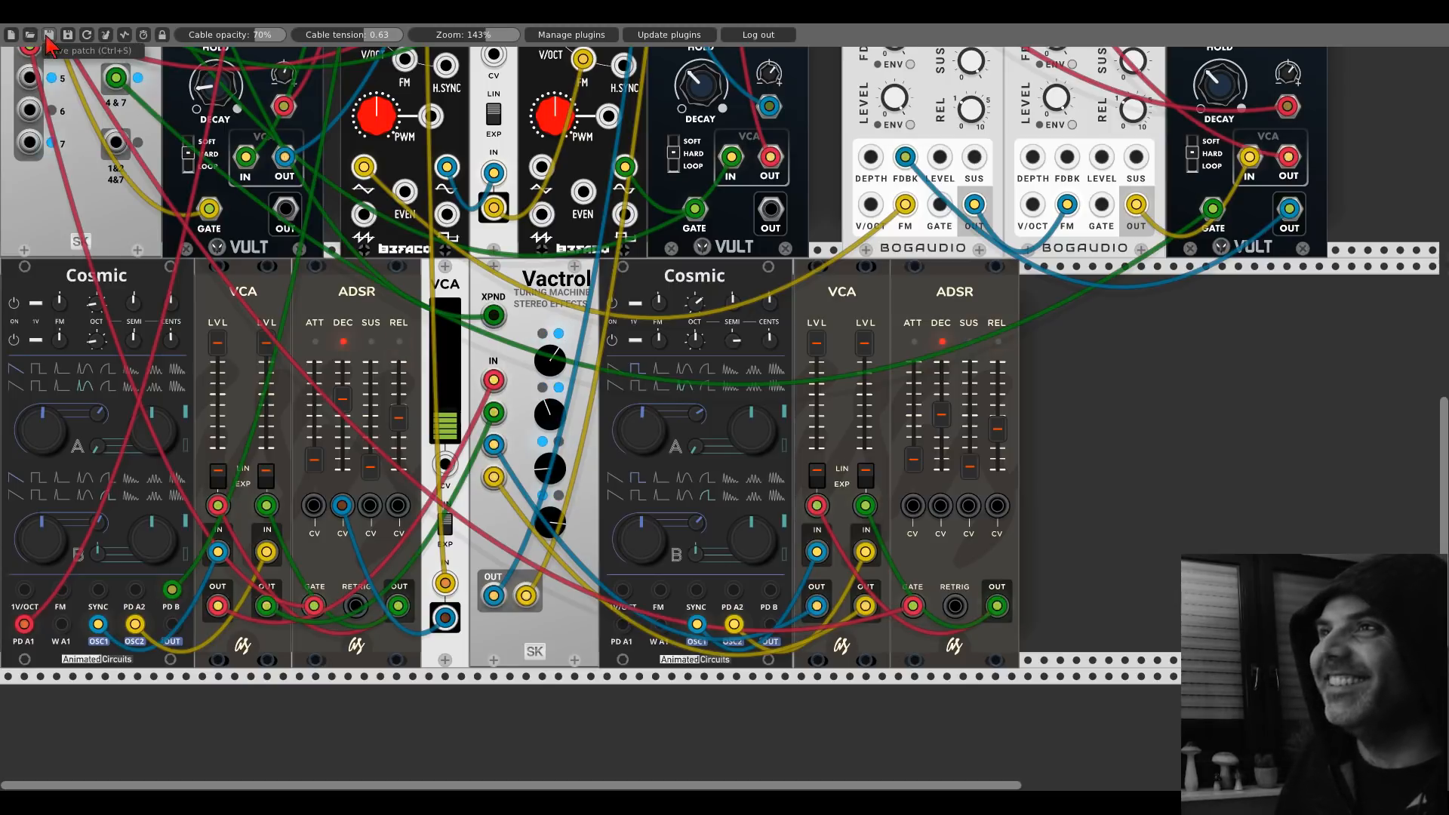
Step: Unsolo mixer channel 6 to bring back the whole mix
scroll(413, 463, "up", 2)
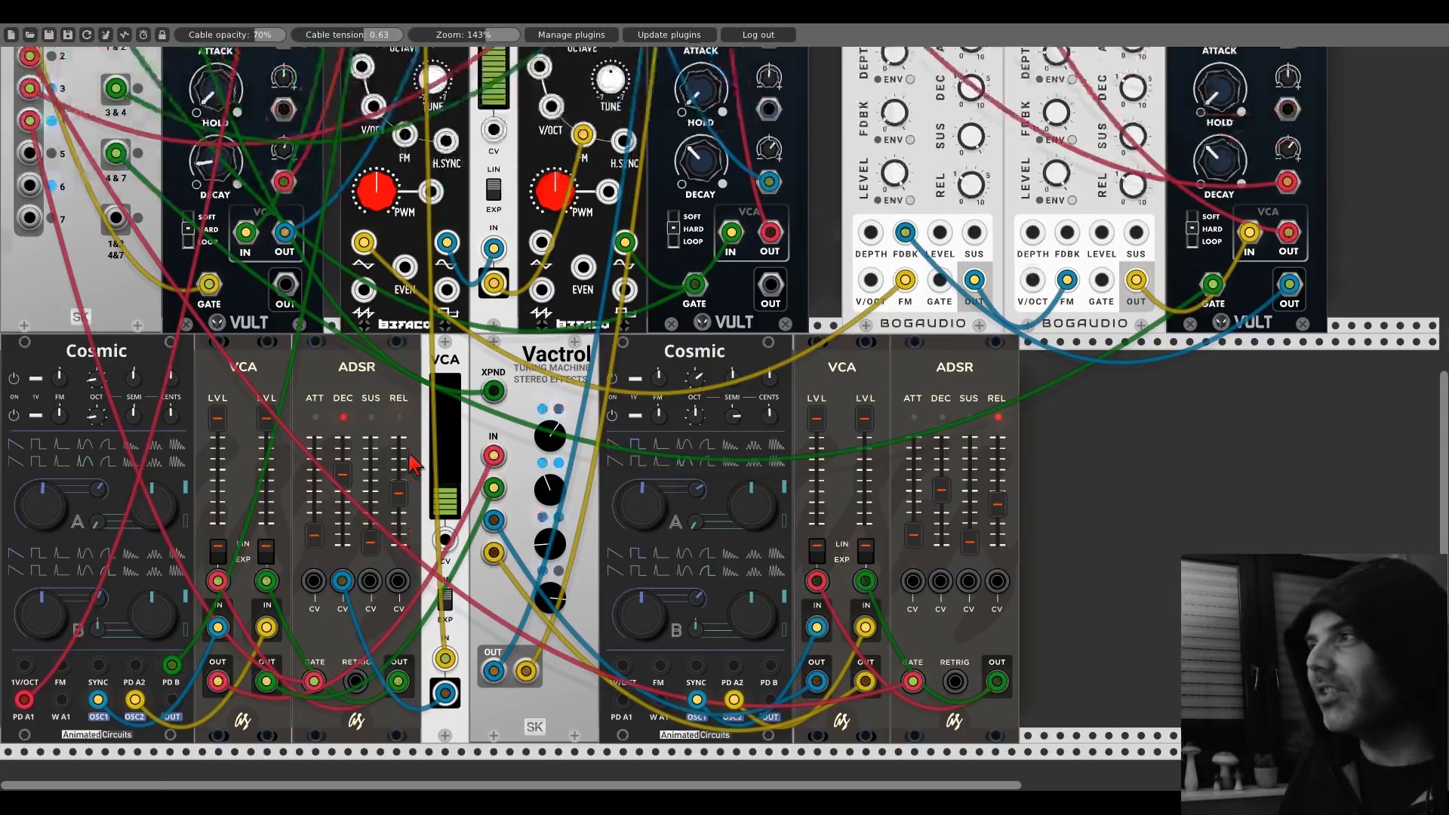
scroll(413, 463, "up", 15)
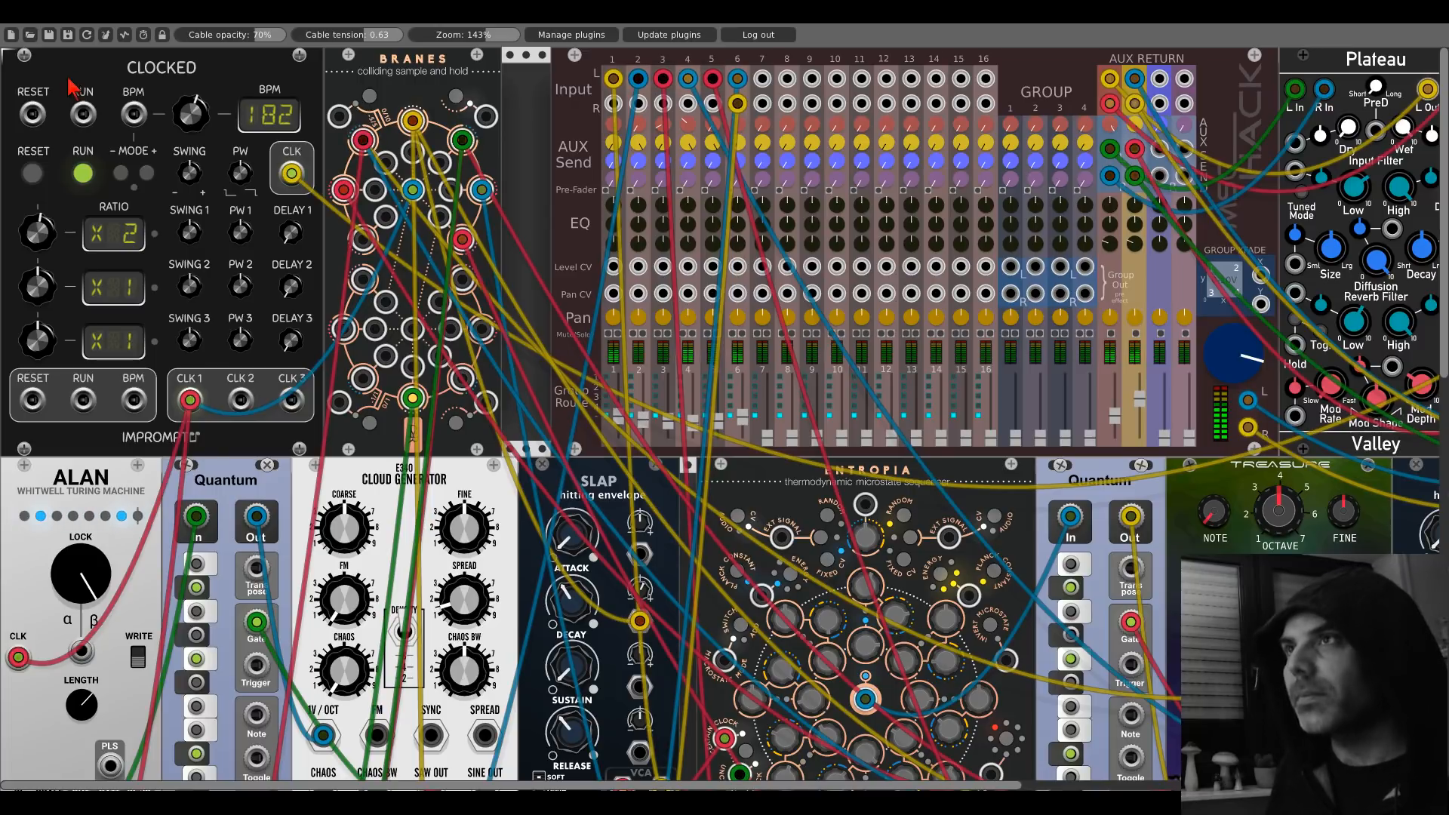
Step: Duplicate Vactrol, place the copy right of the second ADSR and connect its XPND jack to Alan's XPND output
scroll(512, 365, "down", 2)
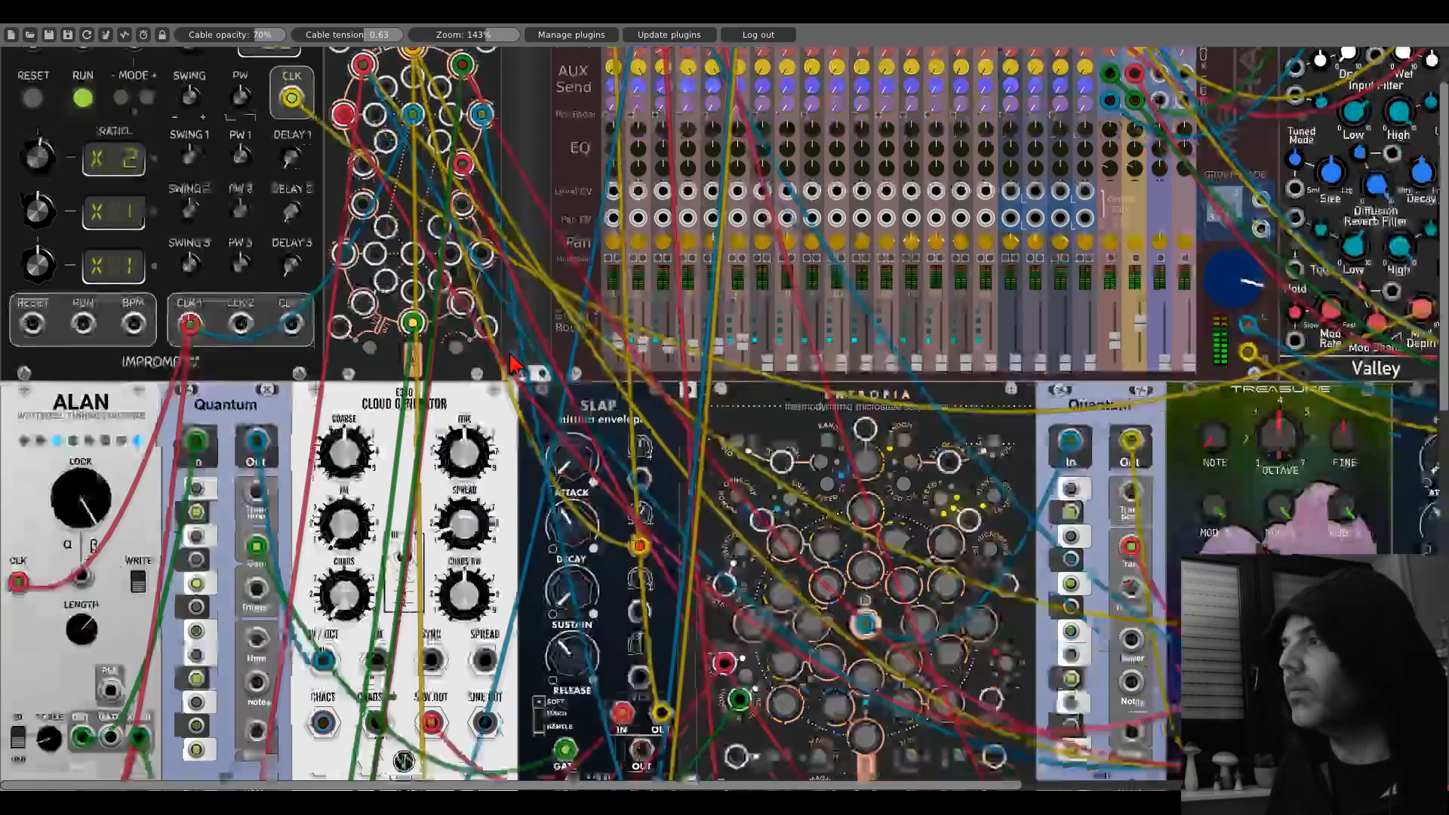
scroll(511, 365, "down", 20)
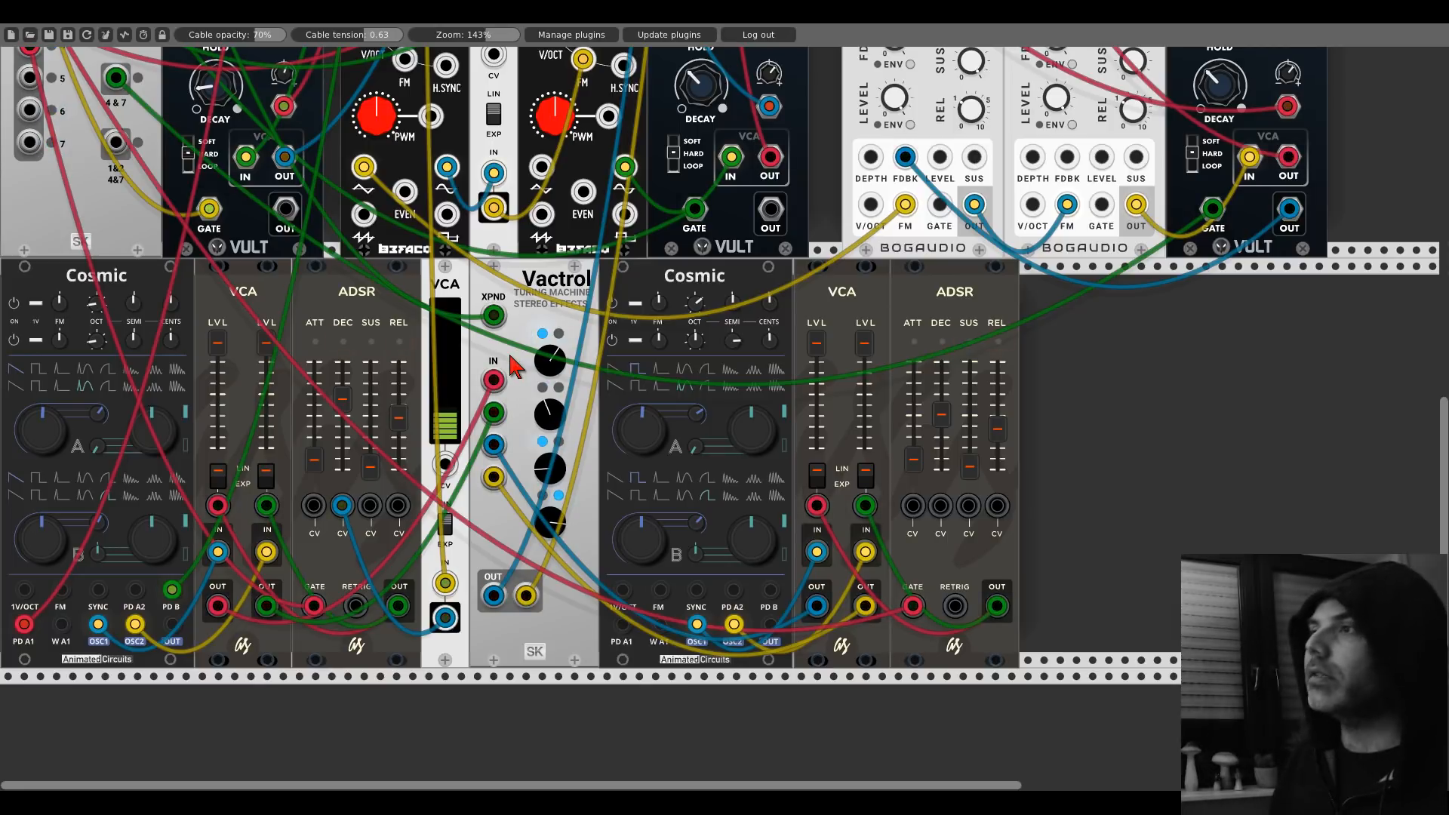
key("ctrl+d")
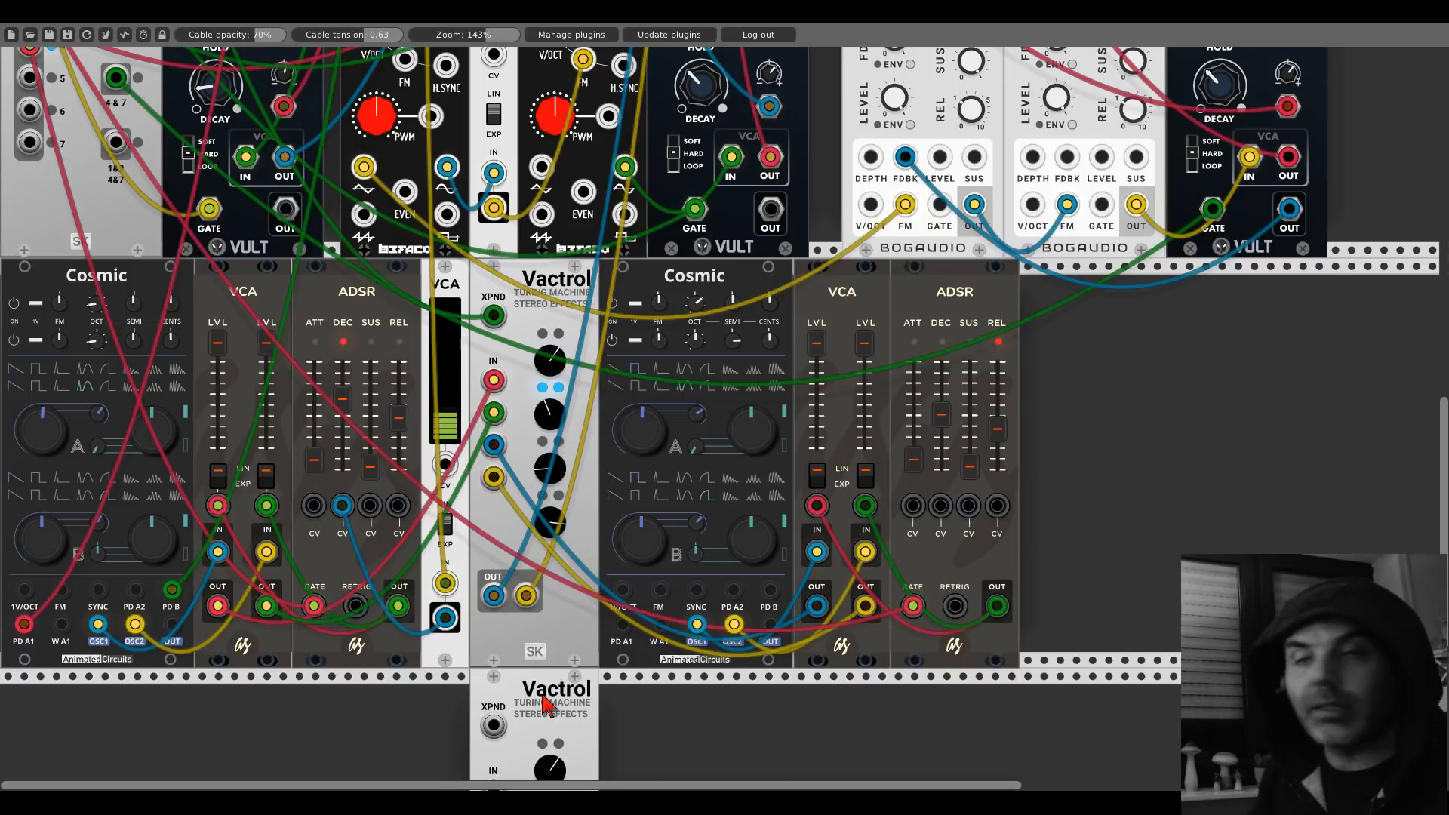
left_click(1093, 291)
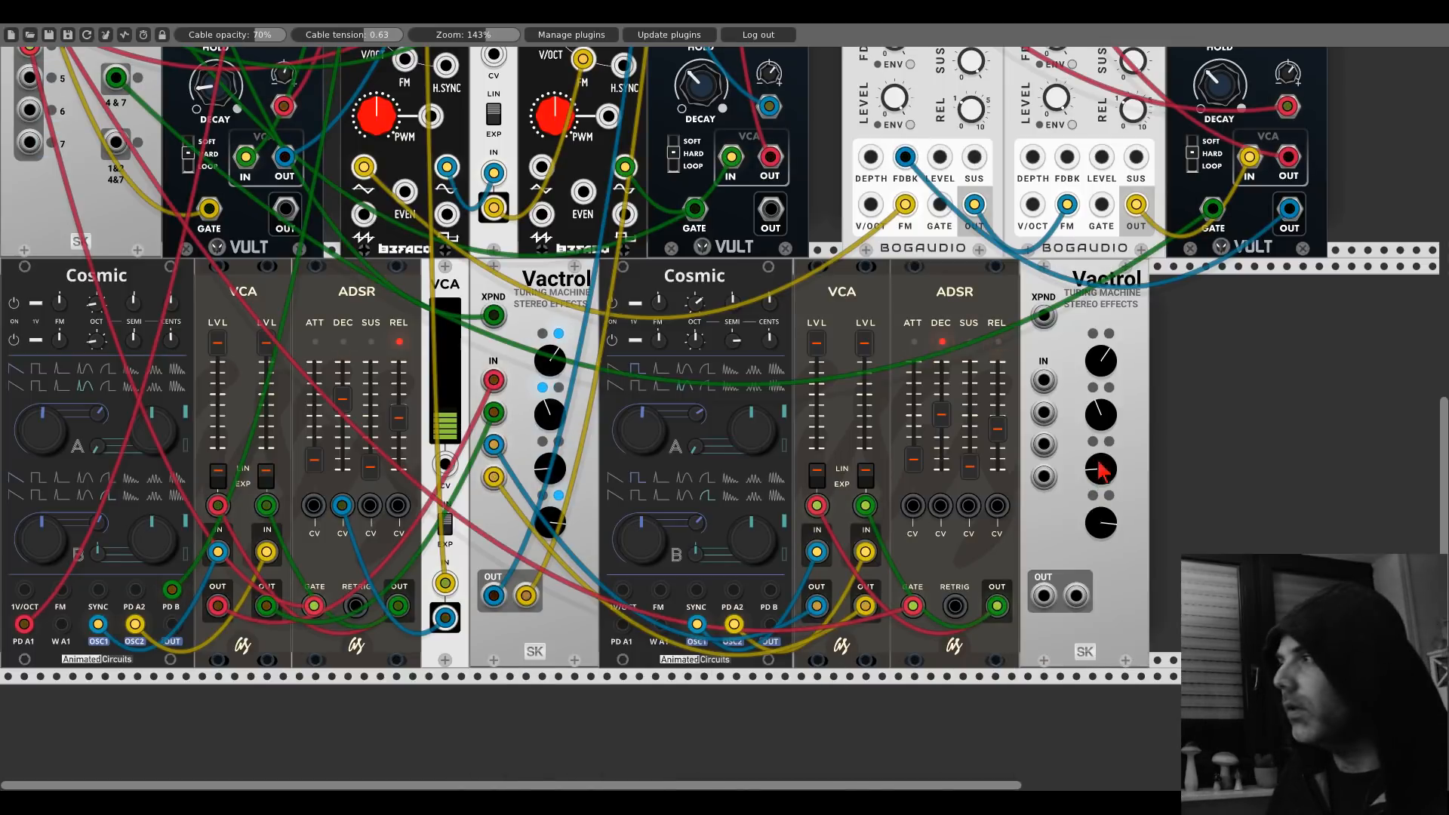
left_click_drag(1043, 315, 139, 322)
scroll(452, 293, "up", 7)
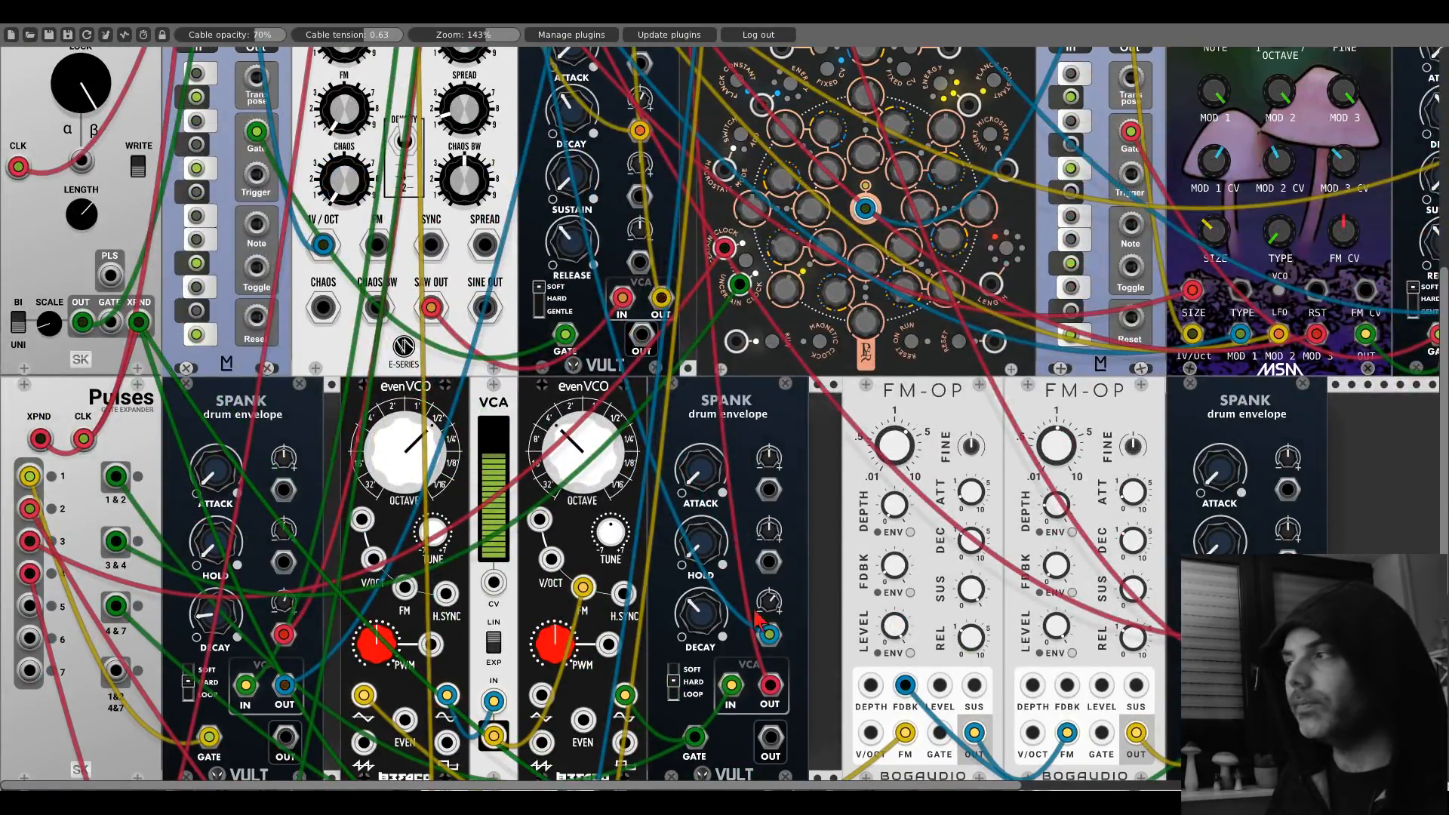
Step: Move the new Vactrol further right, then find sequencer modules with "sequence" and add FourSeq between the second ADSR and Vactrol
scroll(754, 613, "down", 11)
left_click_drag(1219, 485, 830, 370)
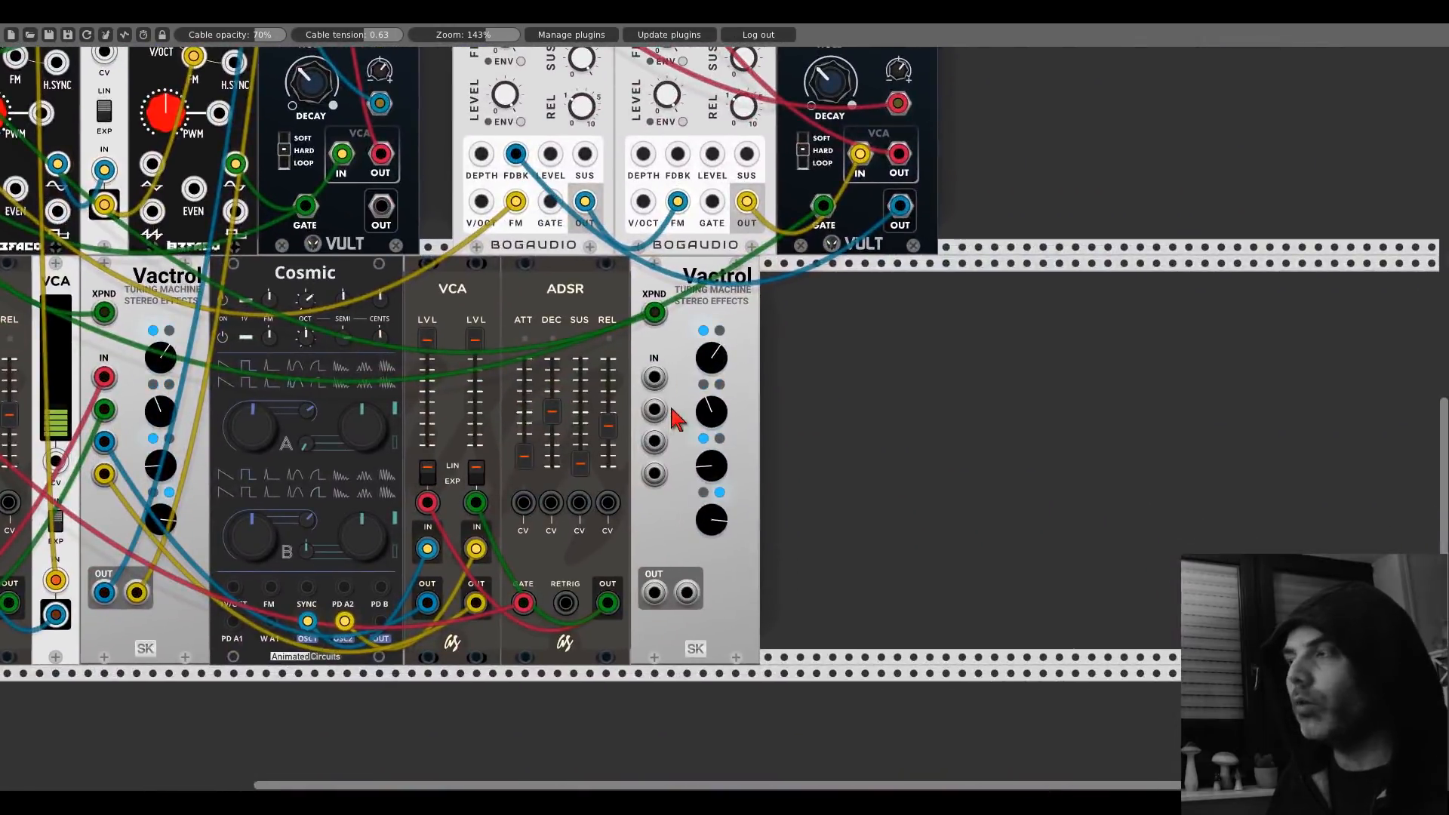
left_click_drag(700, 317, 1058, 319)
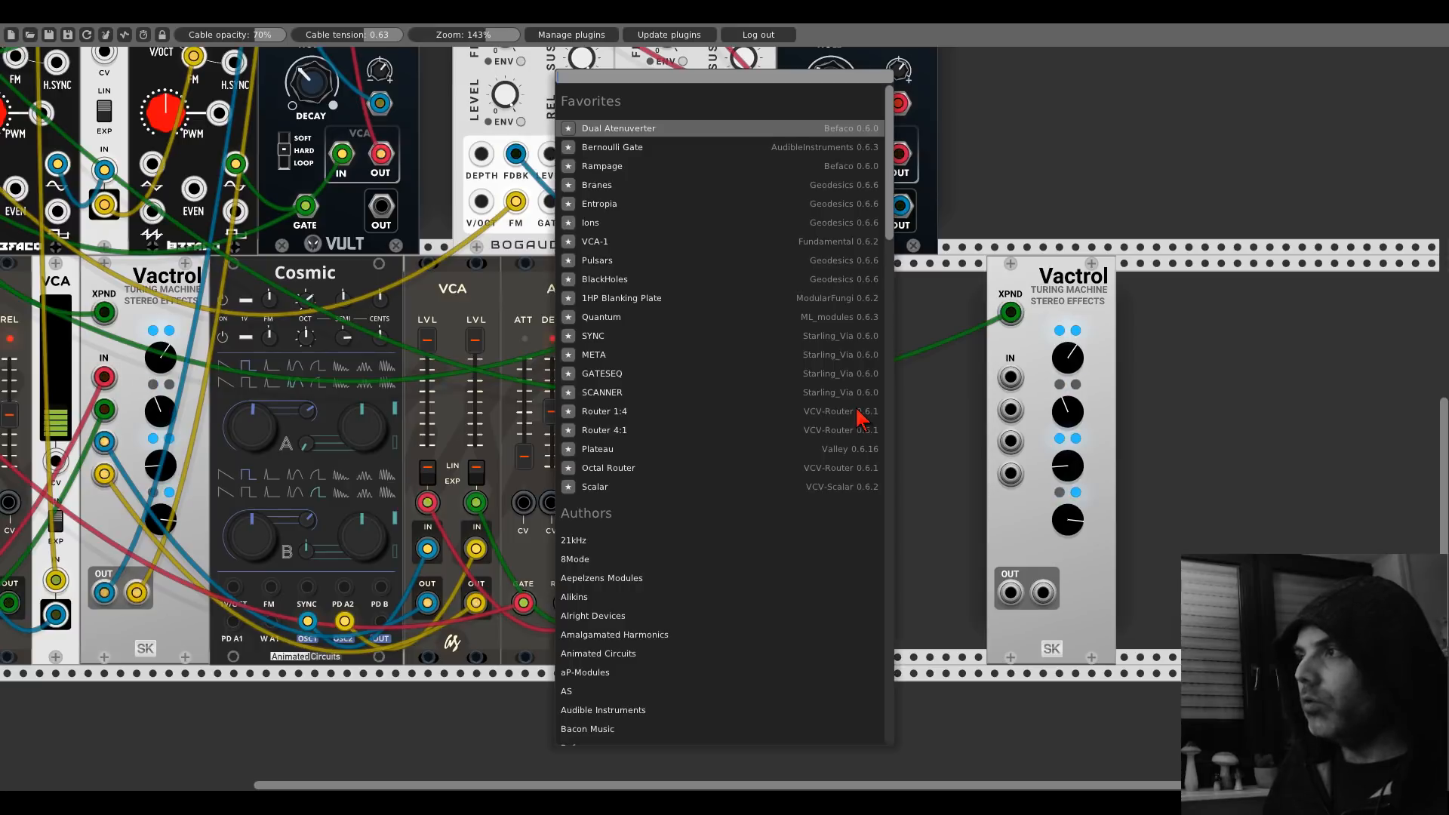
type("seq")
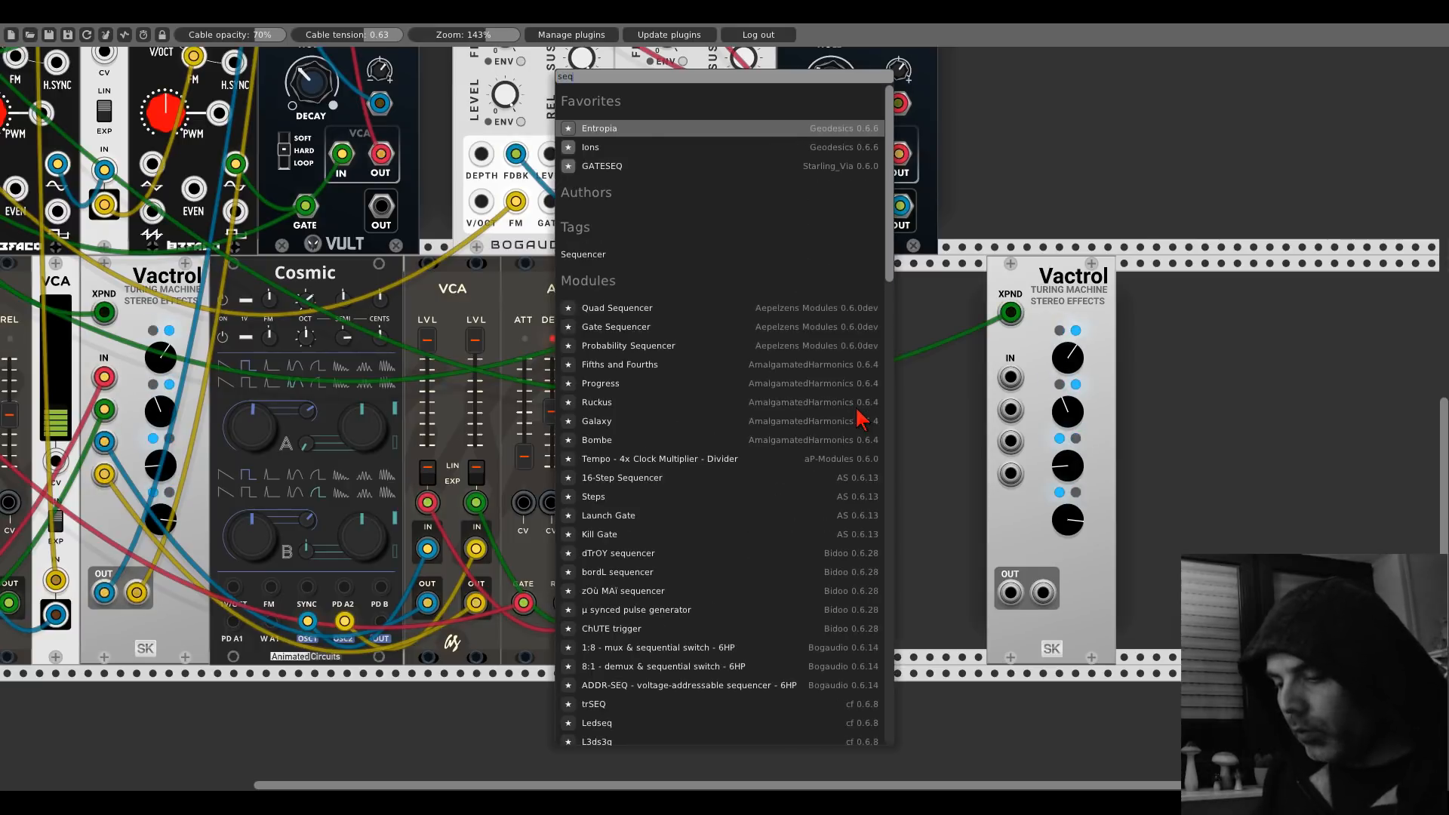
type("uence")
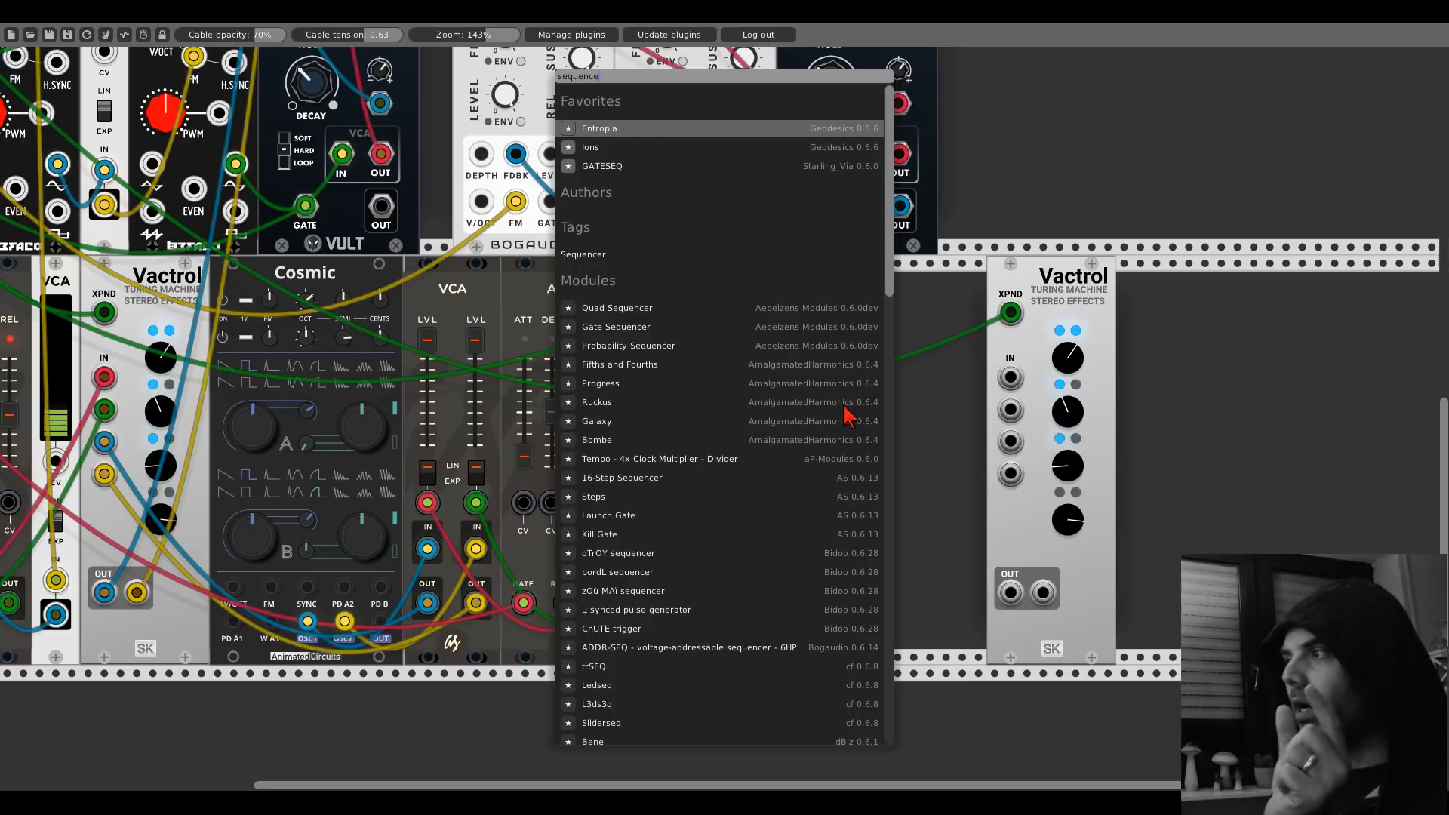
scroll(799, 456, "down", 6)
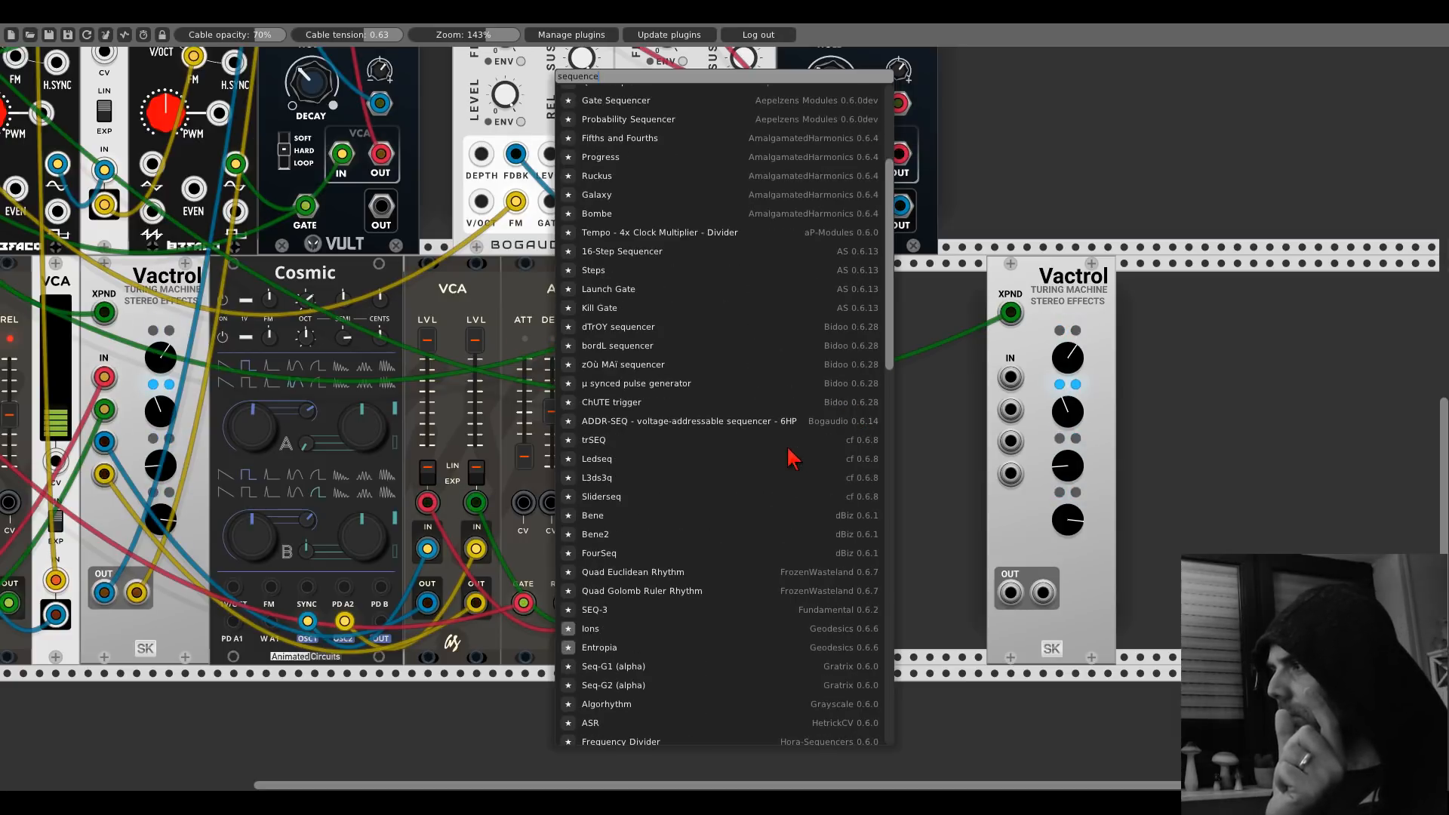
left_click(624, 552)
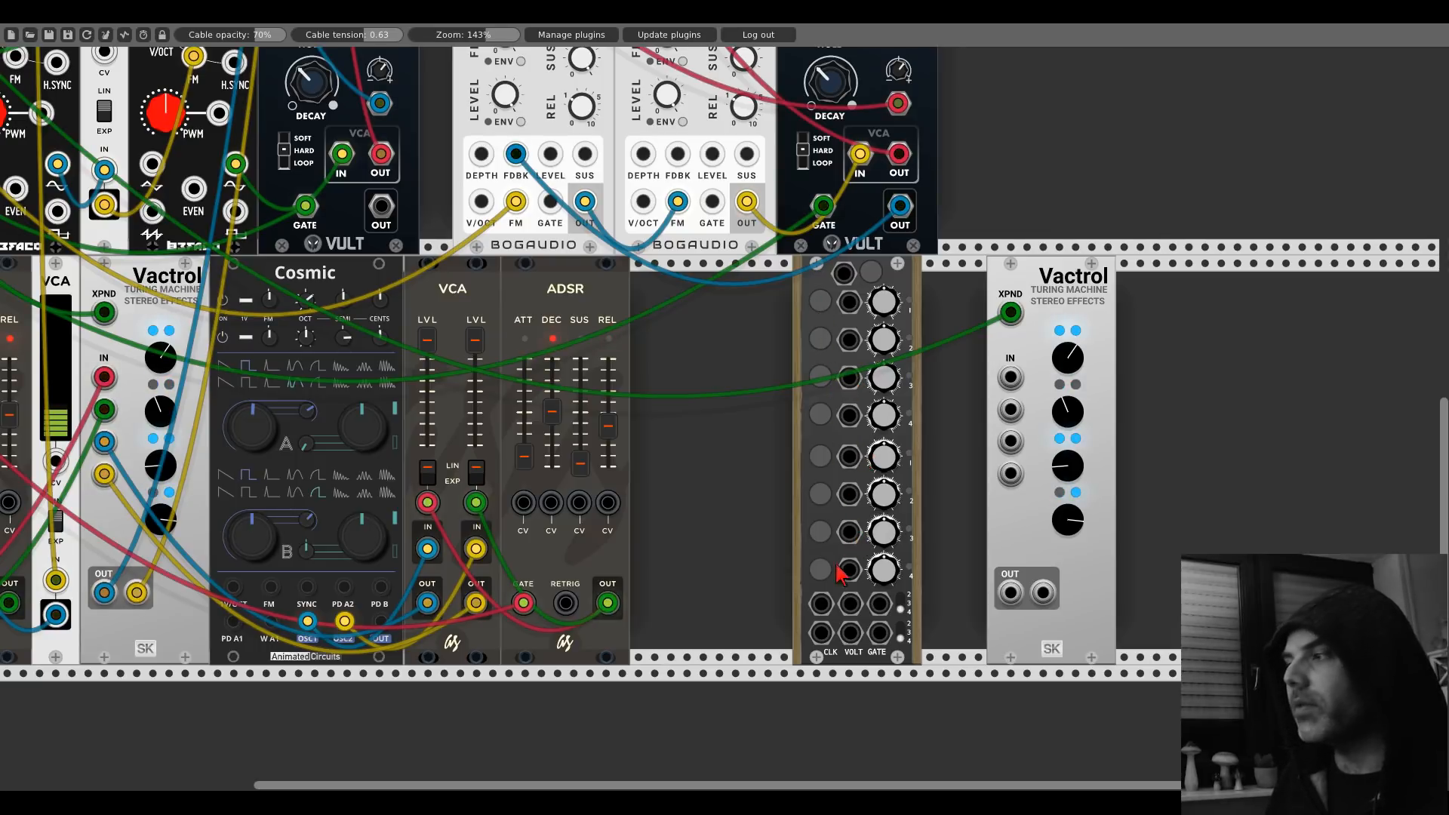
Step: Patch a separate clock cable into each of FourSeq's two CLK inputs from the modules further up the rack
scroll(823, 611, "left", 5)
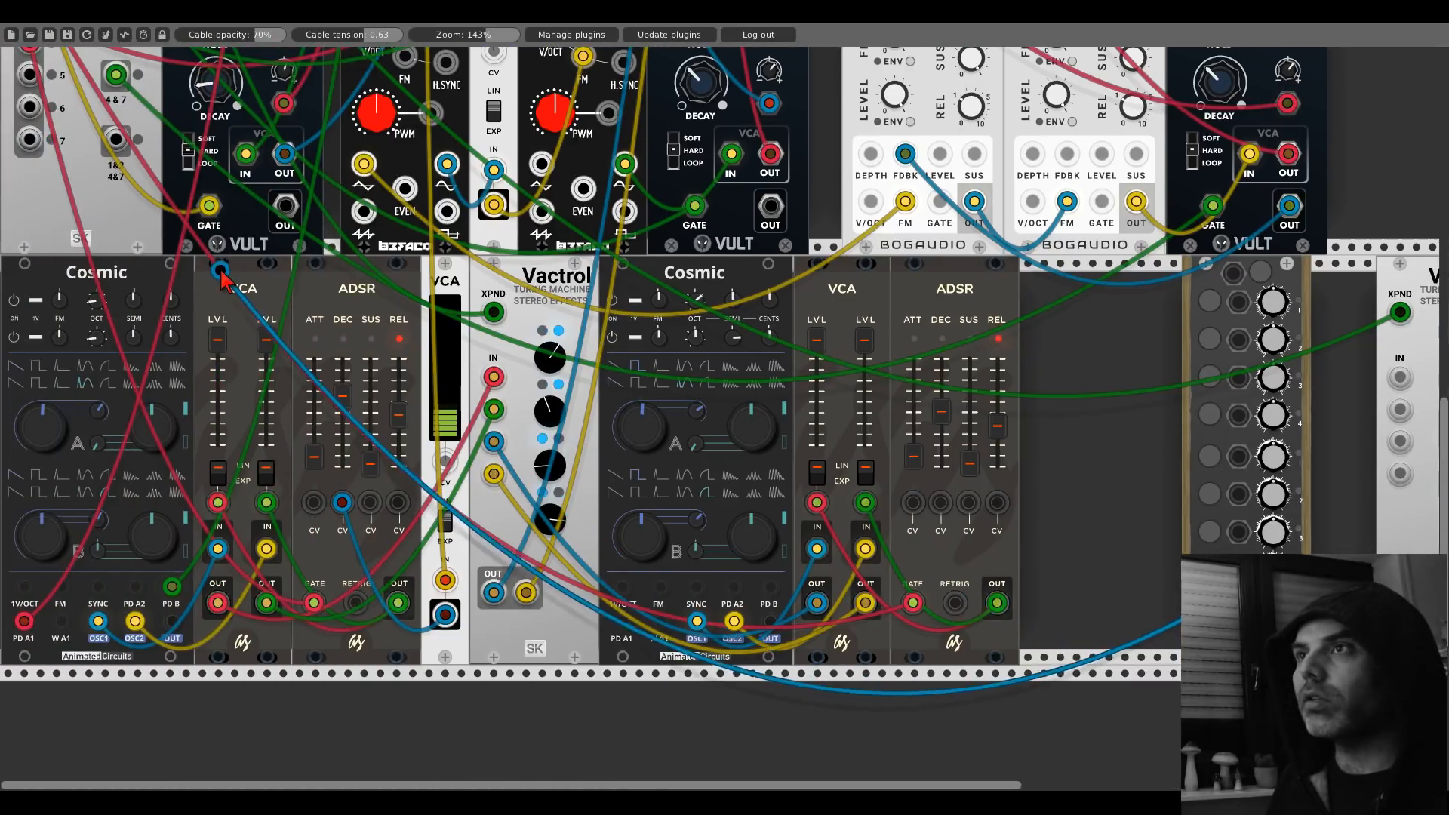
scroll(724, 415, "up", 4)
scroll(36, 261, "down", 10)
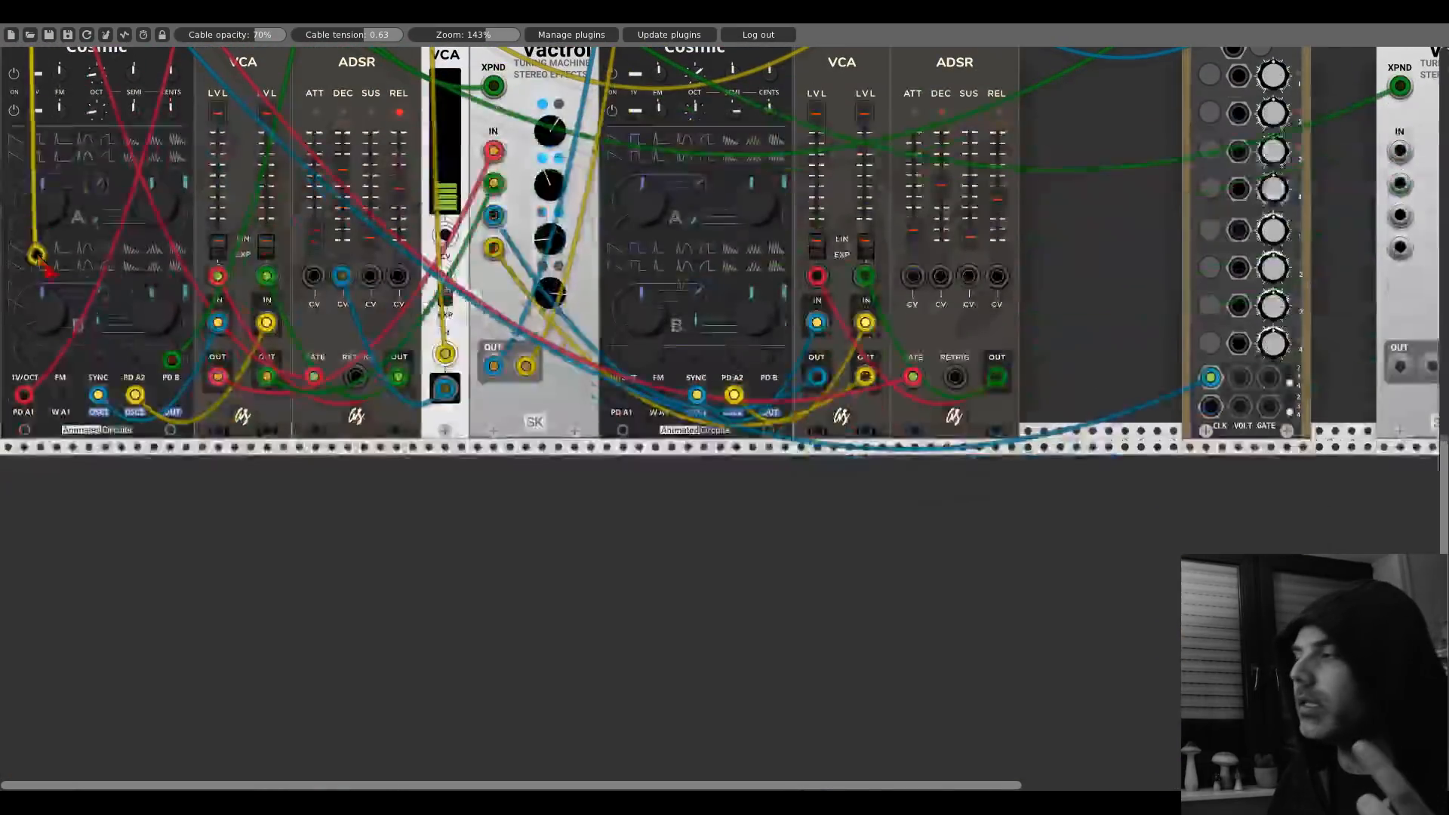
Step: Adjust FourSeq's step knobs, patch its two VOLT outputs into Vactrol's first two inputs and place Vactrol directly beside it
left_click_drag(1127, 284, 624, 392)
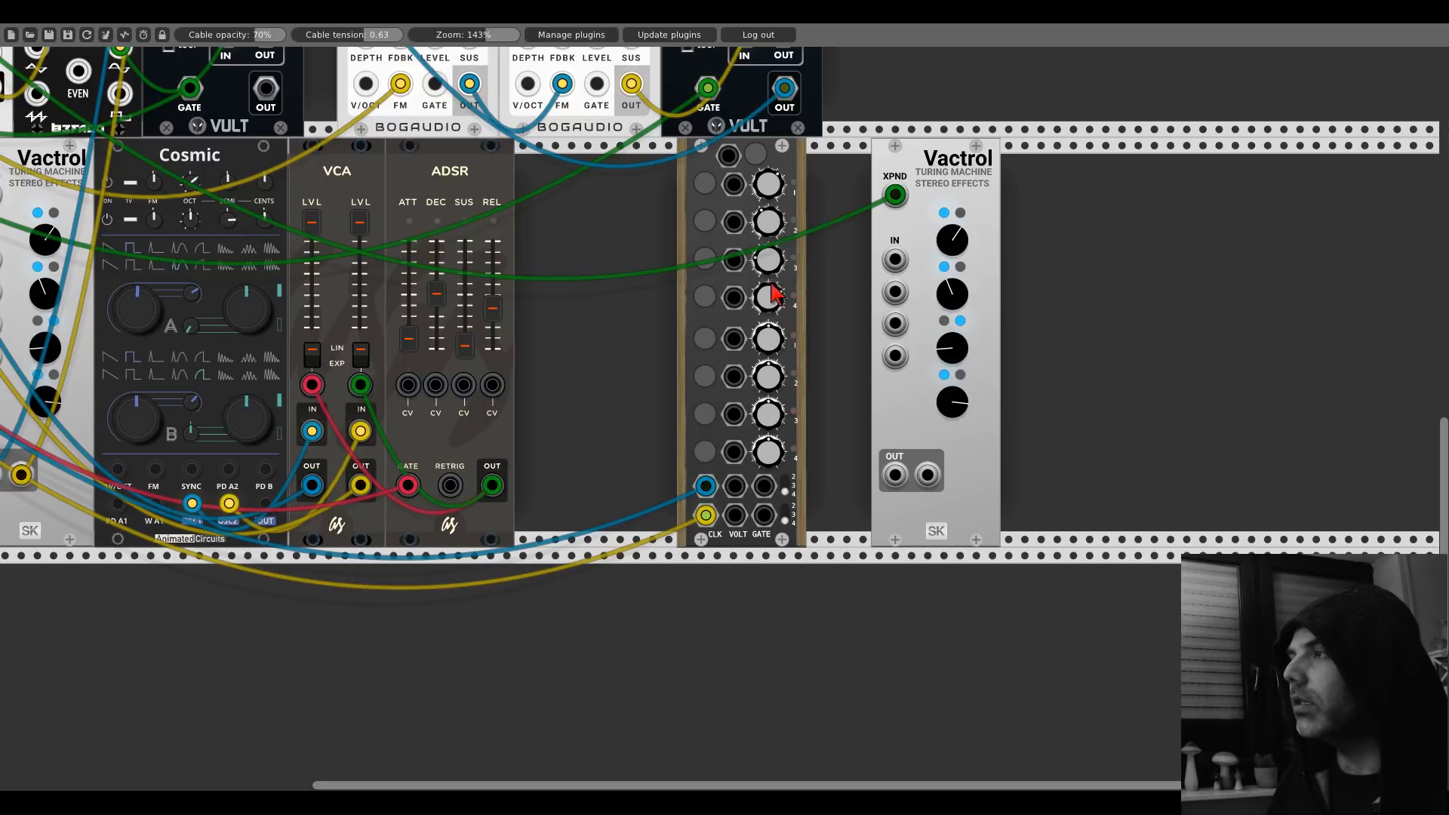
left_click_drag(763, 408, 763, 340)
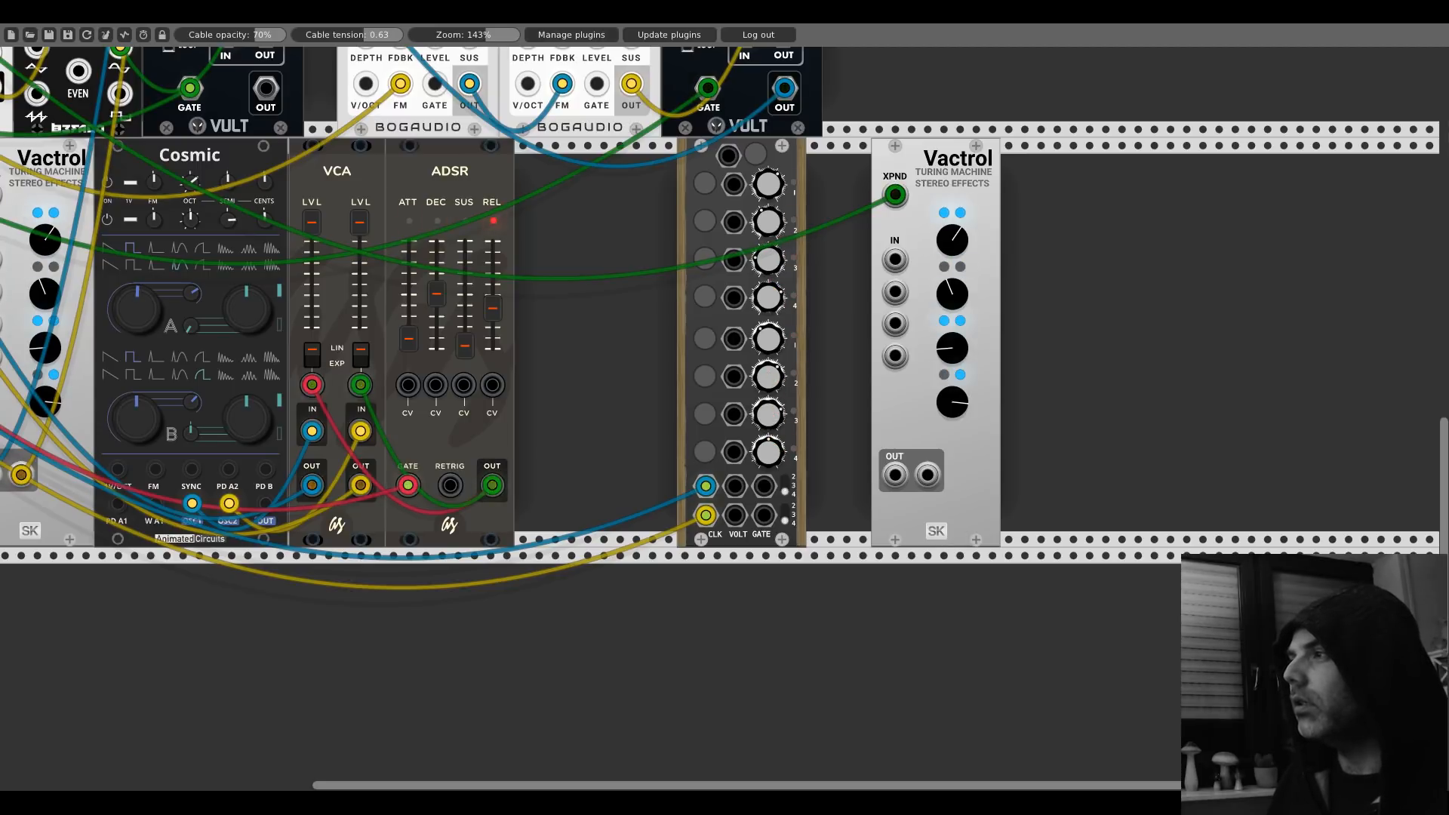
left_click_drag(738, 483, 734, 515)
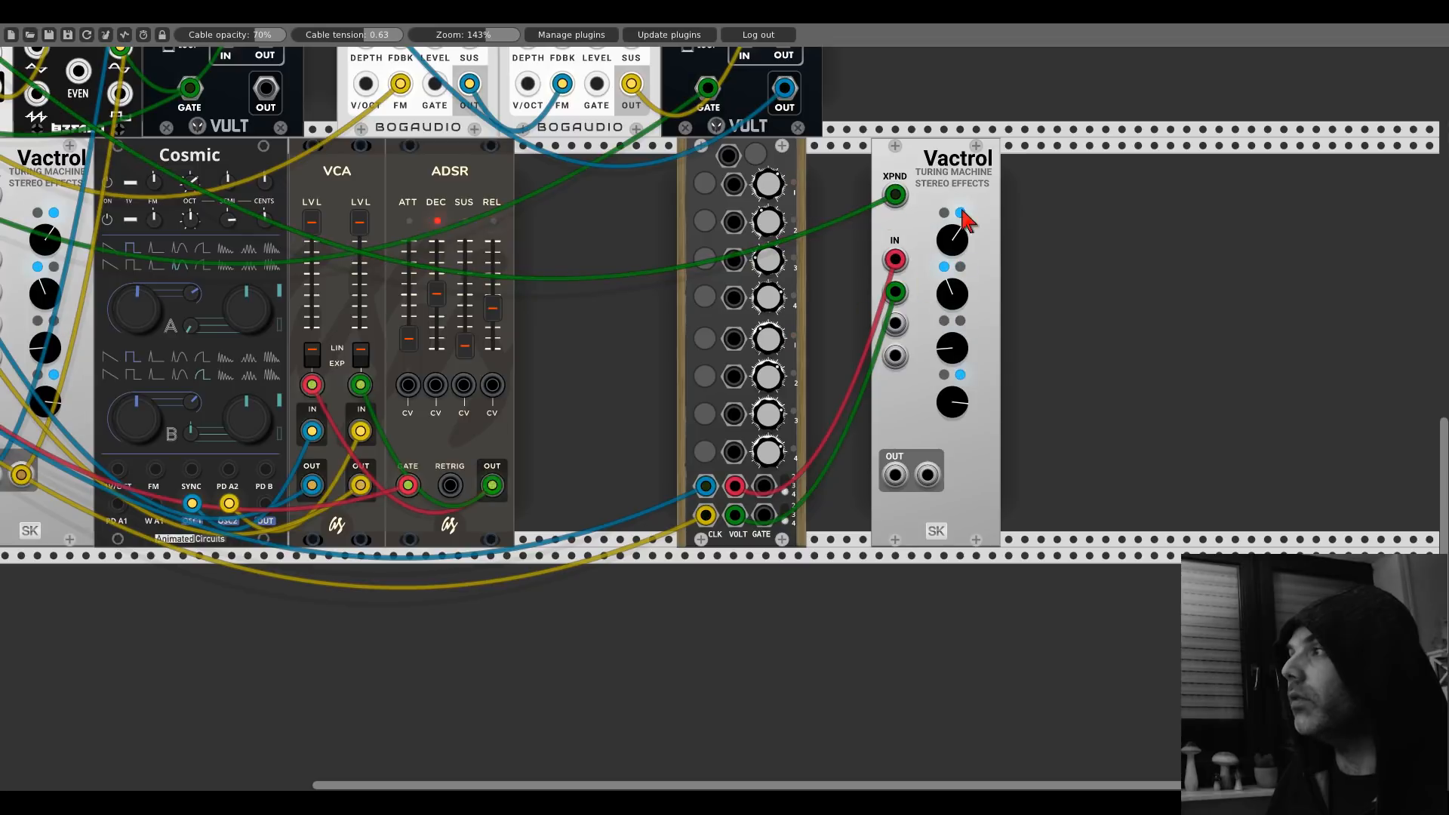
left_click_drag(955, 219, 890, 220)
Step: Add a Fundamental Scope right of Vactrol and connect its X IN to FourSeq's upper VOLT output
right_click(1011, 310)
type("scope")
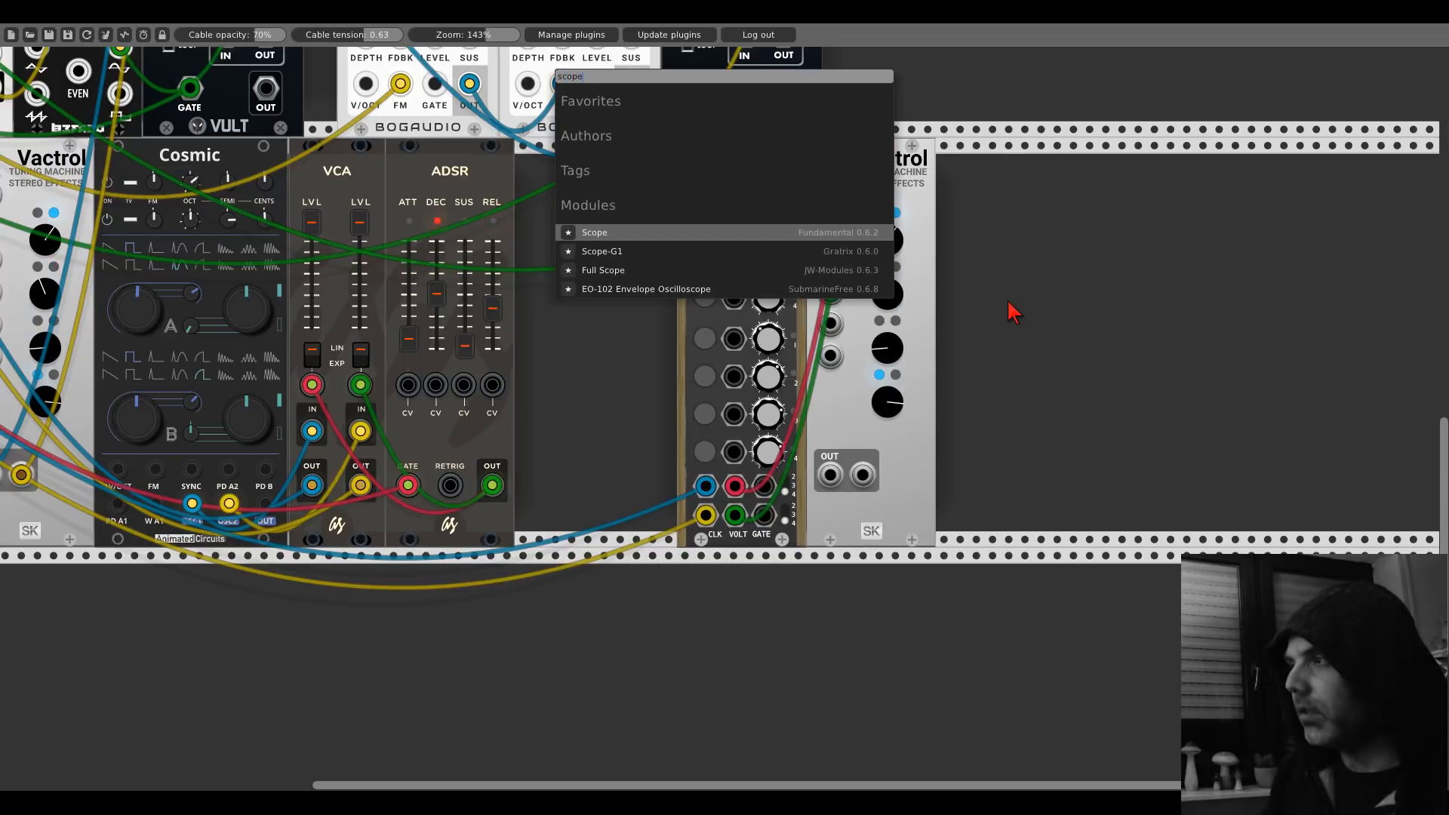
left_click(731, 232)
left_click_drag(966, 495, 737, 487)
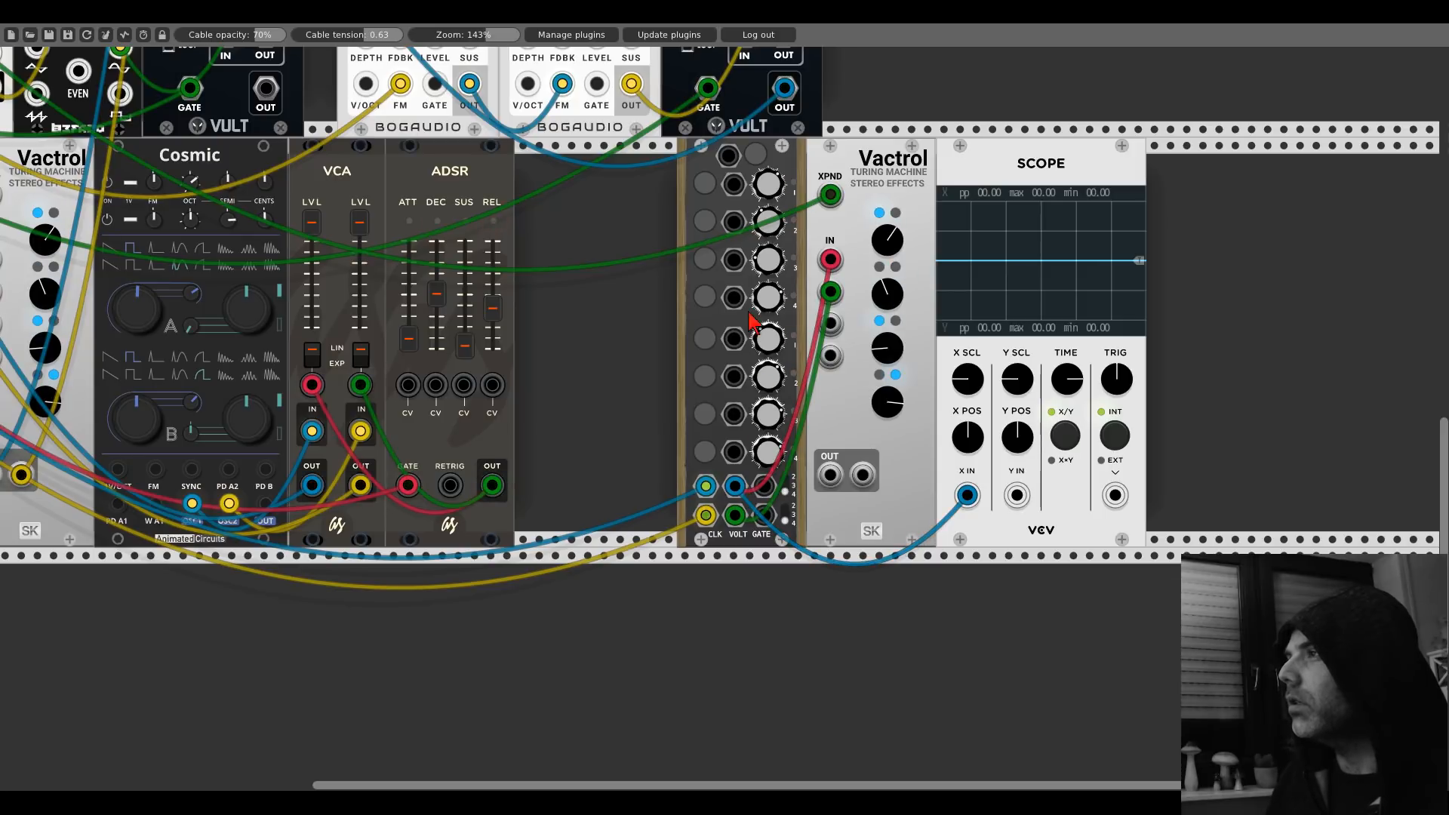
Step: Switch on all eight step buttons of FourSeq
left_click(704, 182)
left_click(704, 220)
left_click(704, 258)
left_click(703, 296)
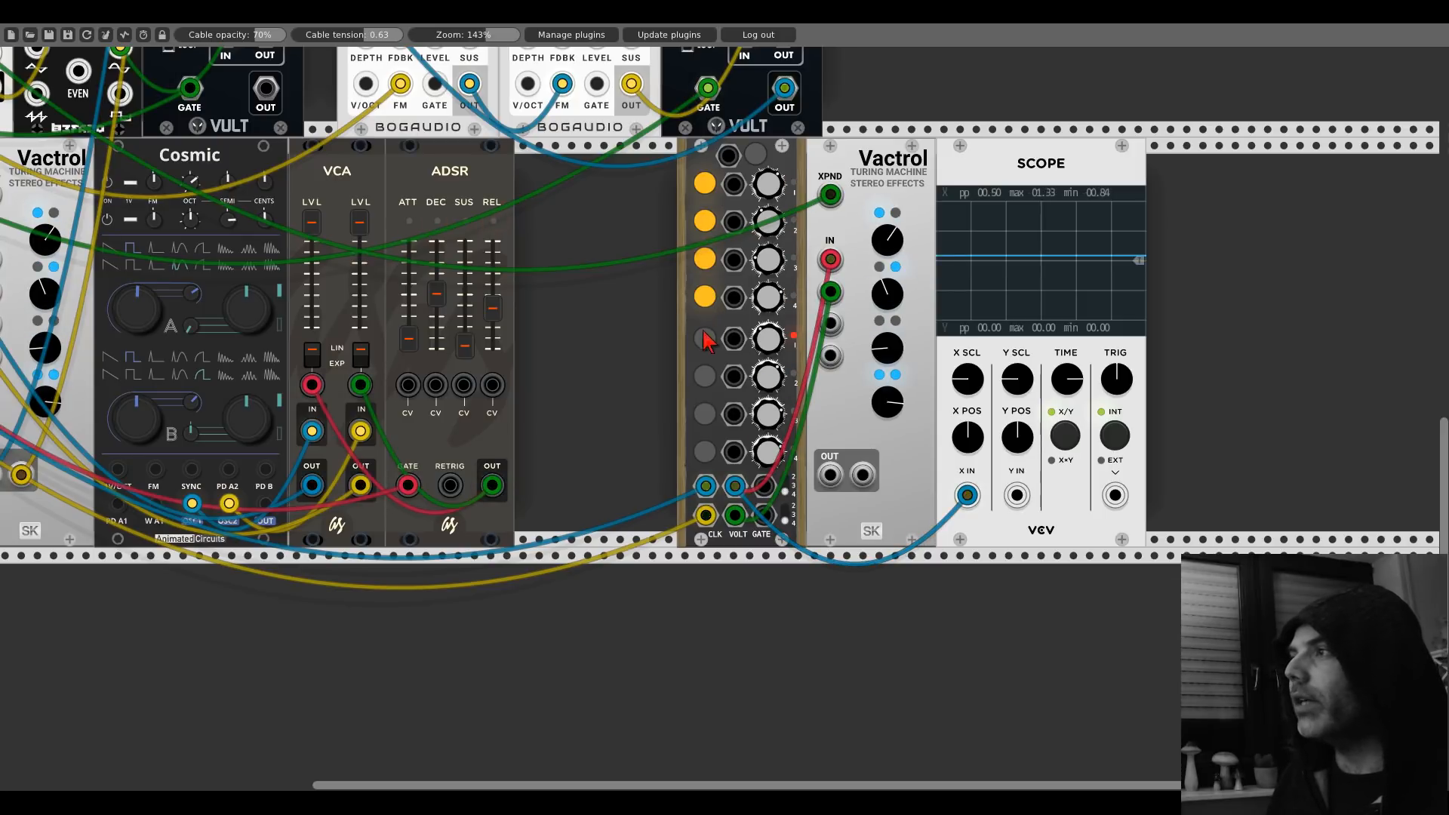
left_click(704, 338)
left_click(704, 376)
left_click(704, 413)
left_click(704, 451)
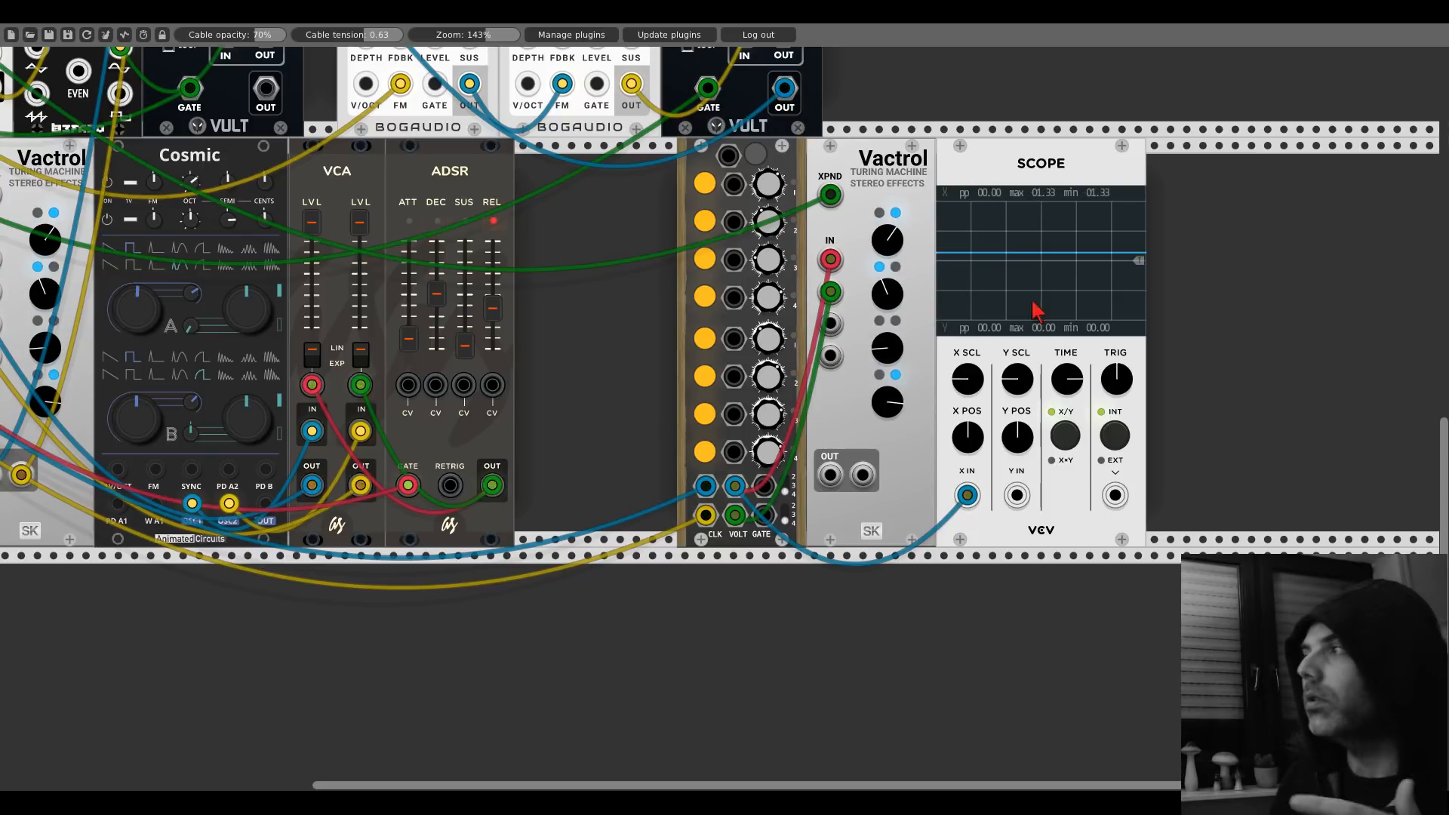
Step: Lengthen the scope's time base, patch FourSeq's lower VOLT output into Y IN and lower X POS to separate the traces
mouse_move(1067, 377)
left_mouse_down()
mouse_move(1066, 355)
mouse_move(1066, 400)
left_mouse_up()
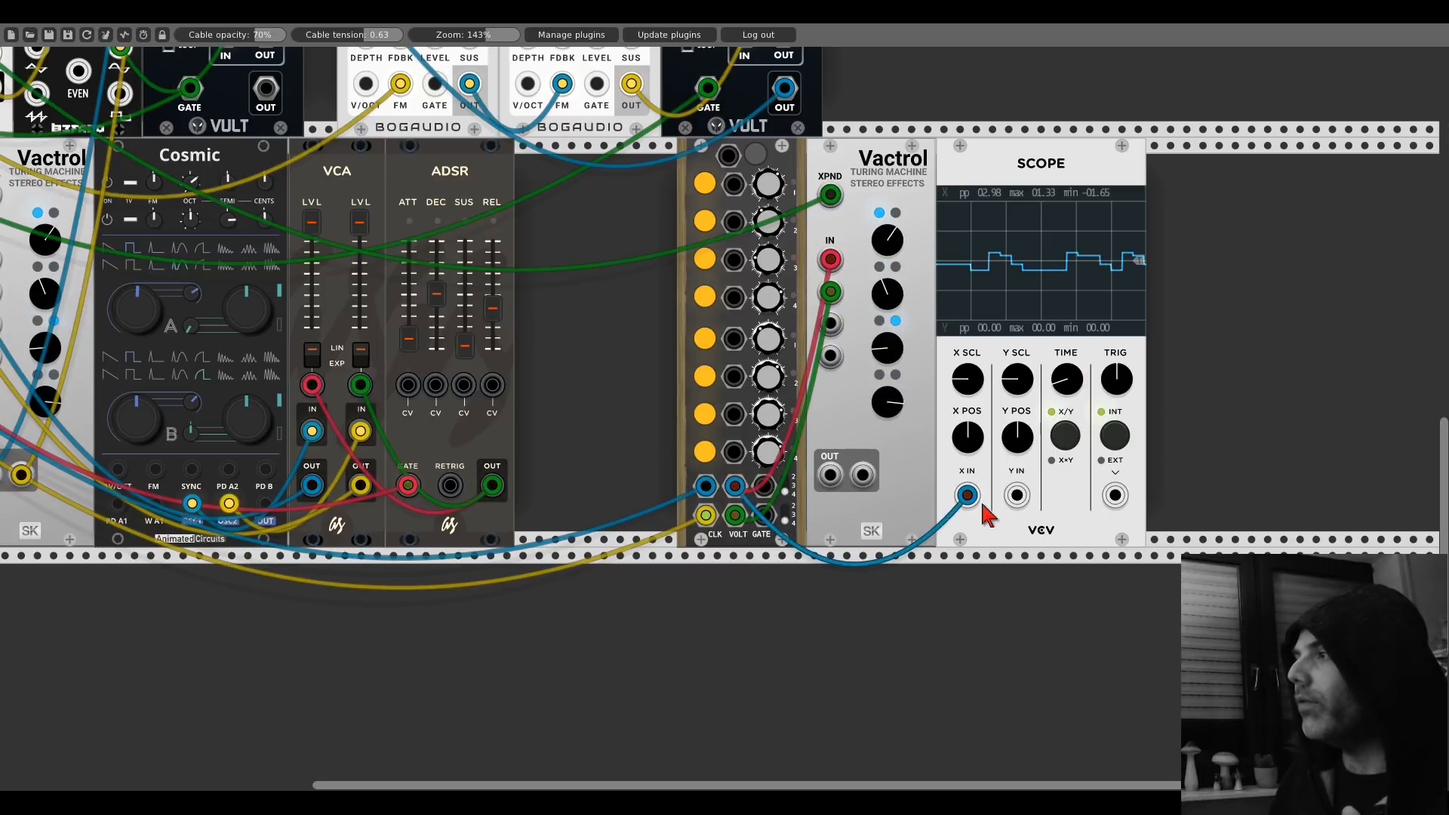
mouse_move(1016, 495)
left_mouse_down()
mouse_move(843, 545)
mouse_move(735, 515)
left_mouse_up()
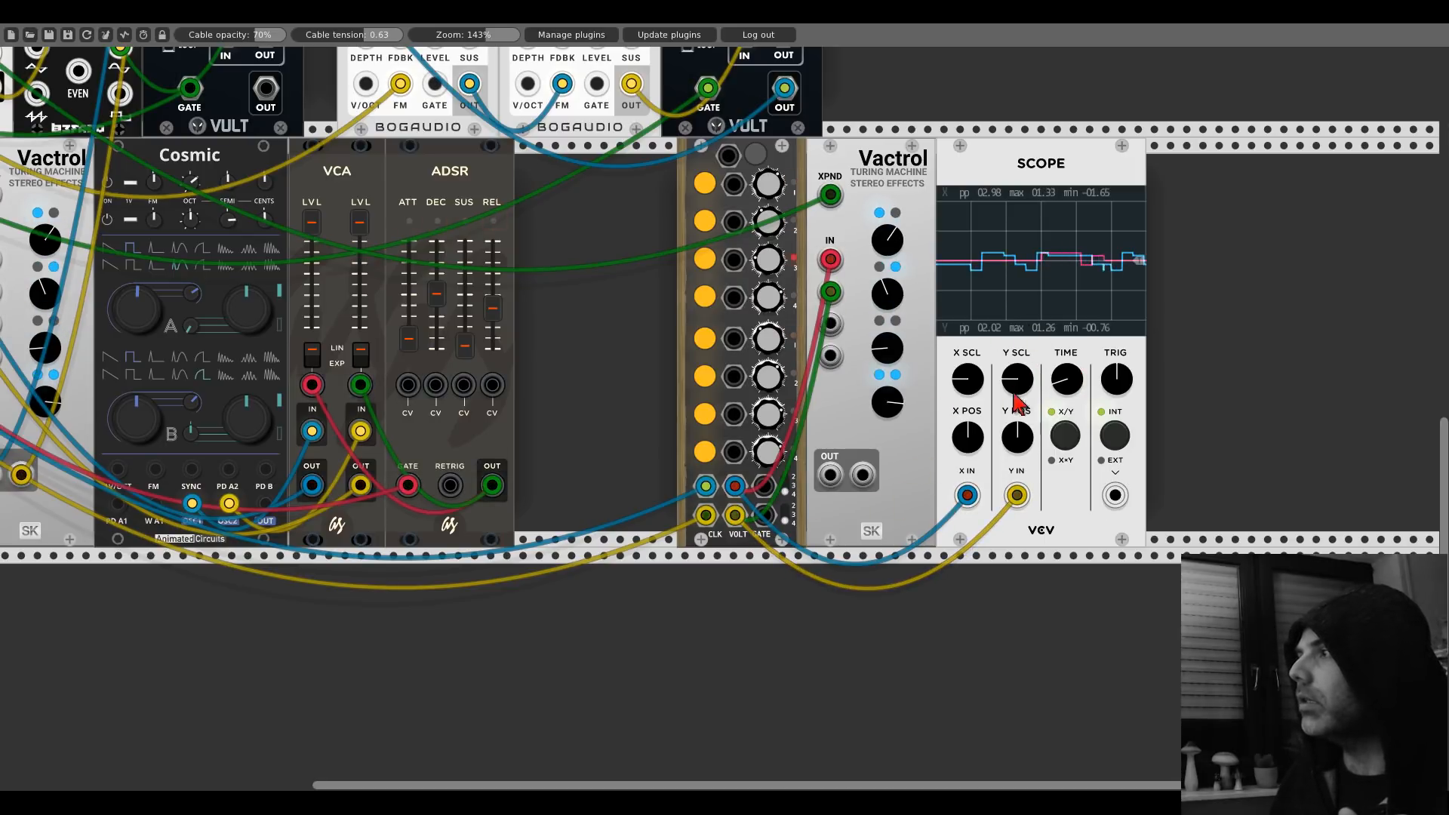
left_click_drag(968, 434, 968, 528)
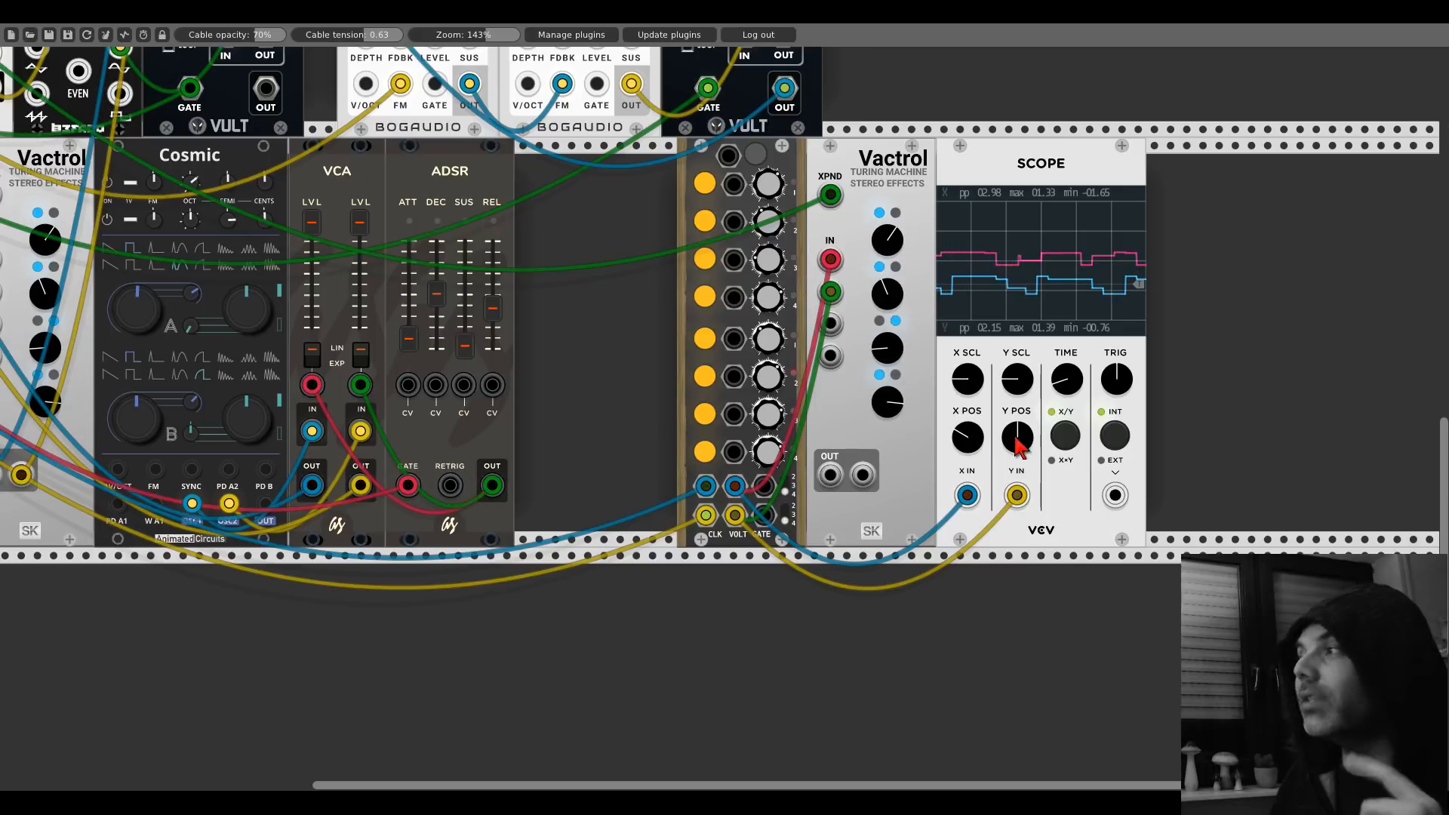
Step: Duplicate the scope, patch Vactrol's two outputs into the copy's X and Y inputs and adjust its time base
key("ctrl+d")
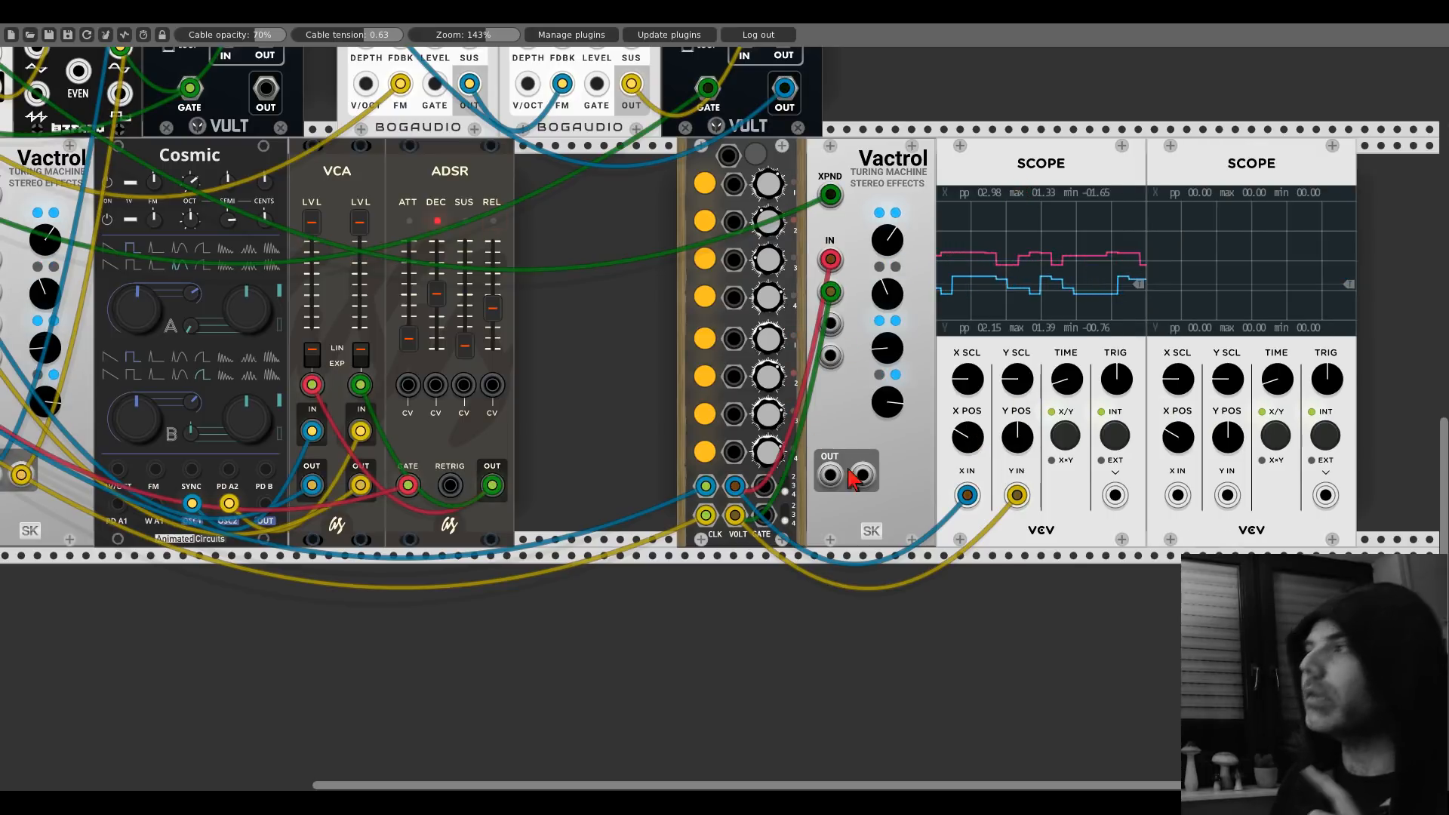
left_click_drag(830, 475, 1177, 495)
mouse_move(863, 475)
left_mouse_down()
mouse_move(1177, 520)
mouse_move(1232, 510)
mouse_move(1228, 498)
left_mouse_up()
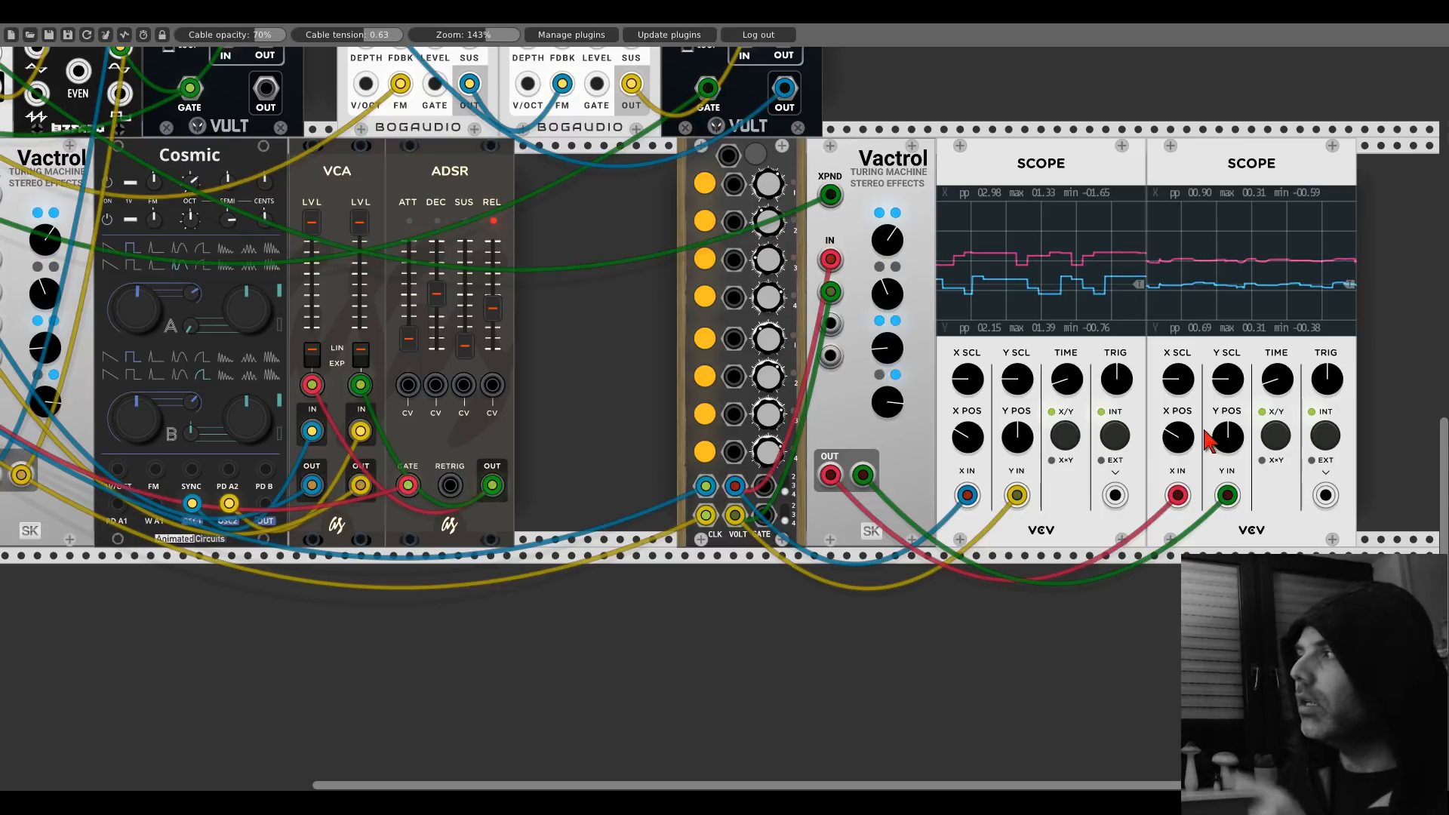
left_click_drag(1274, 388, 1273, 441)
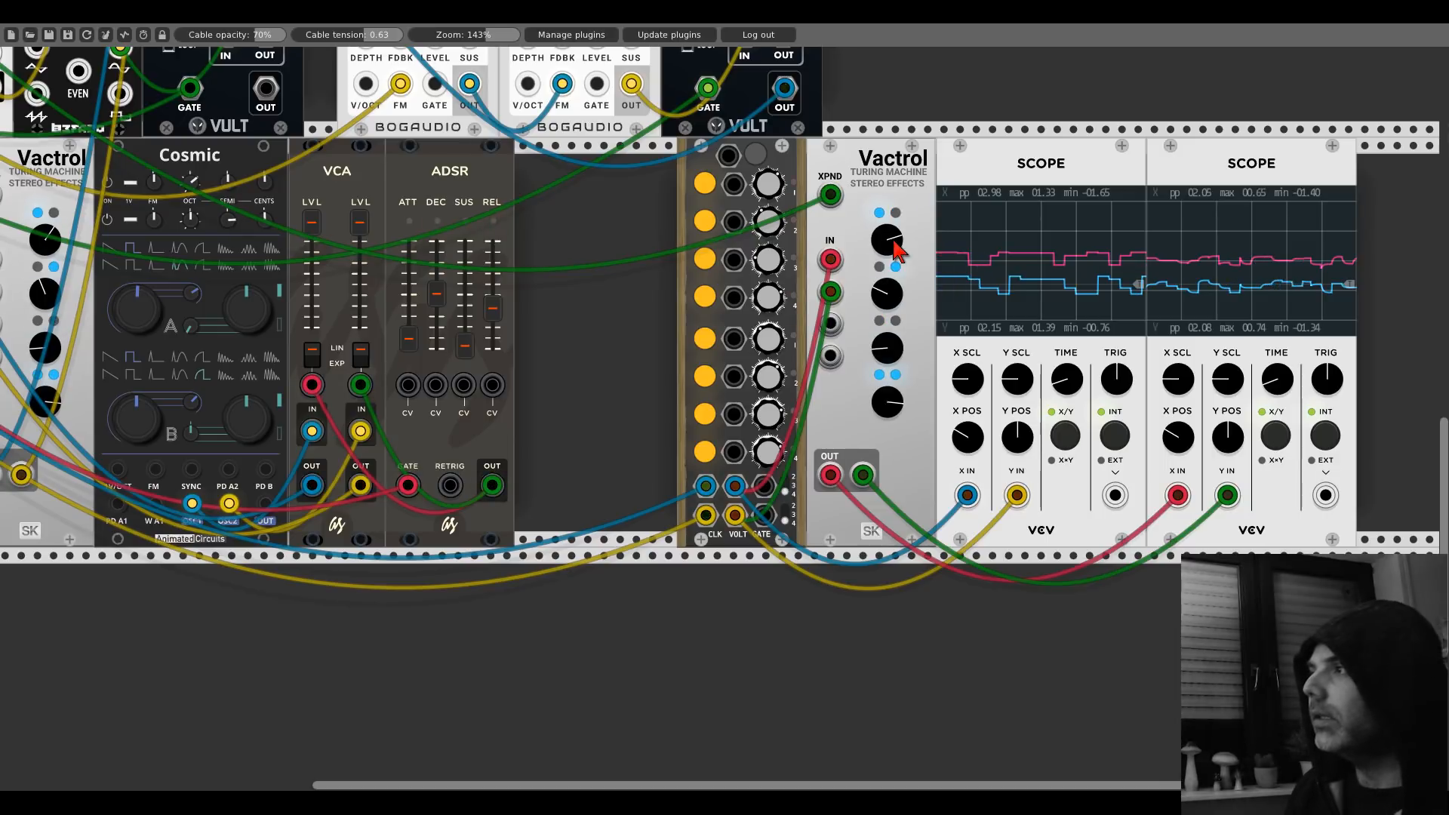
Step: Shift FourSeq and its adjoining Vactrol left, closer to the second ADSR
left_click_drag(781, 175, 667, 179)
left_click_drag(905, 155, 792, 154)
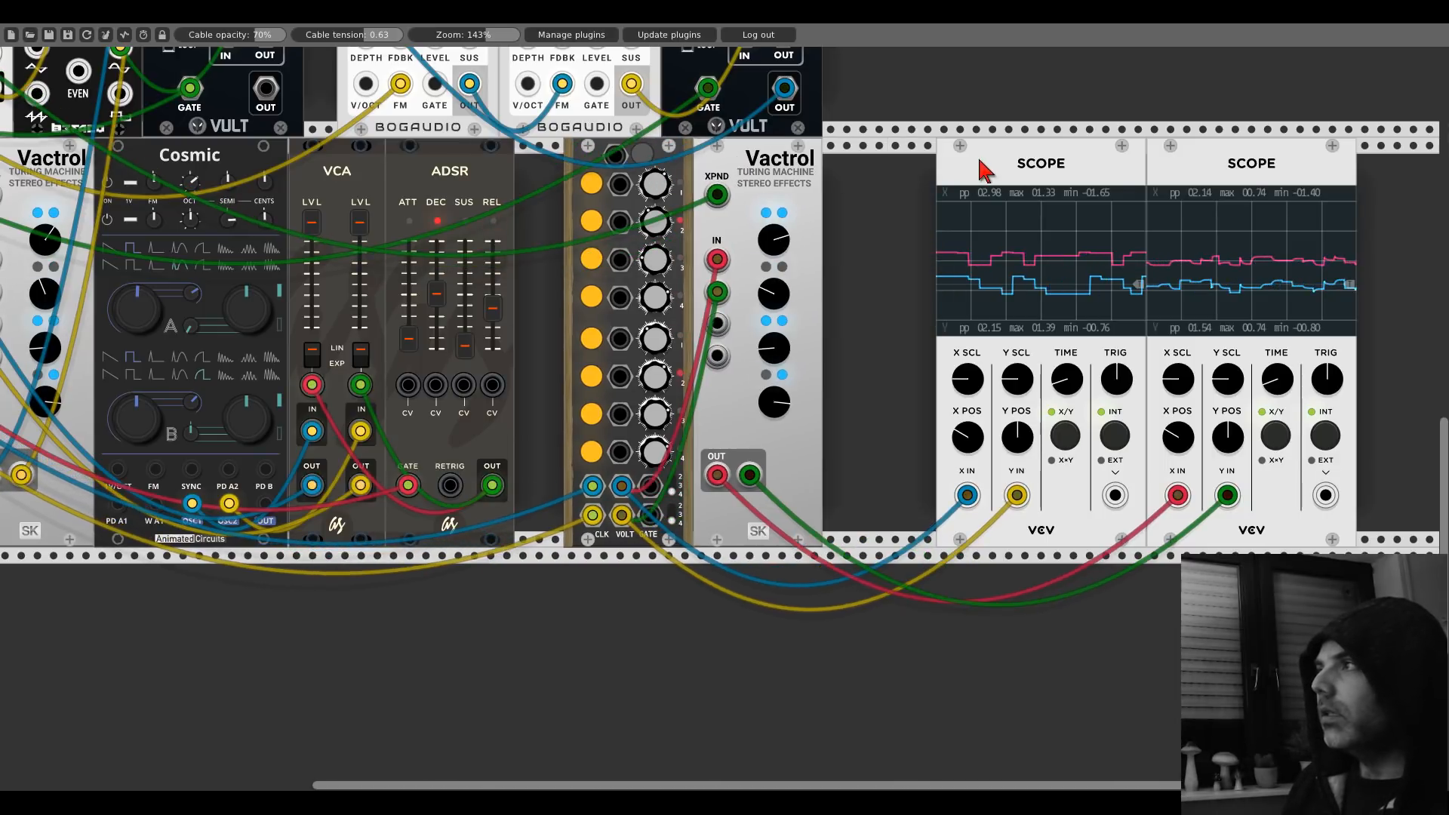
Step: Delete both Scope modules from the rack
right_click(980, 162)
left_click(1000, 310)
right_click(1163, 175)
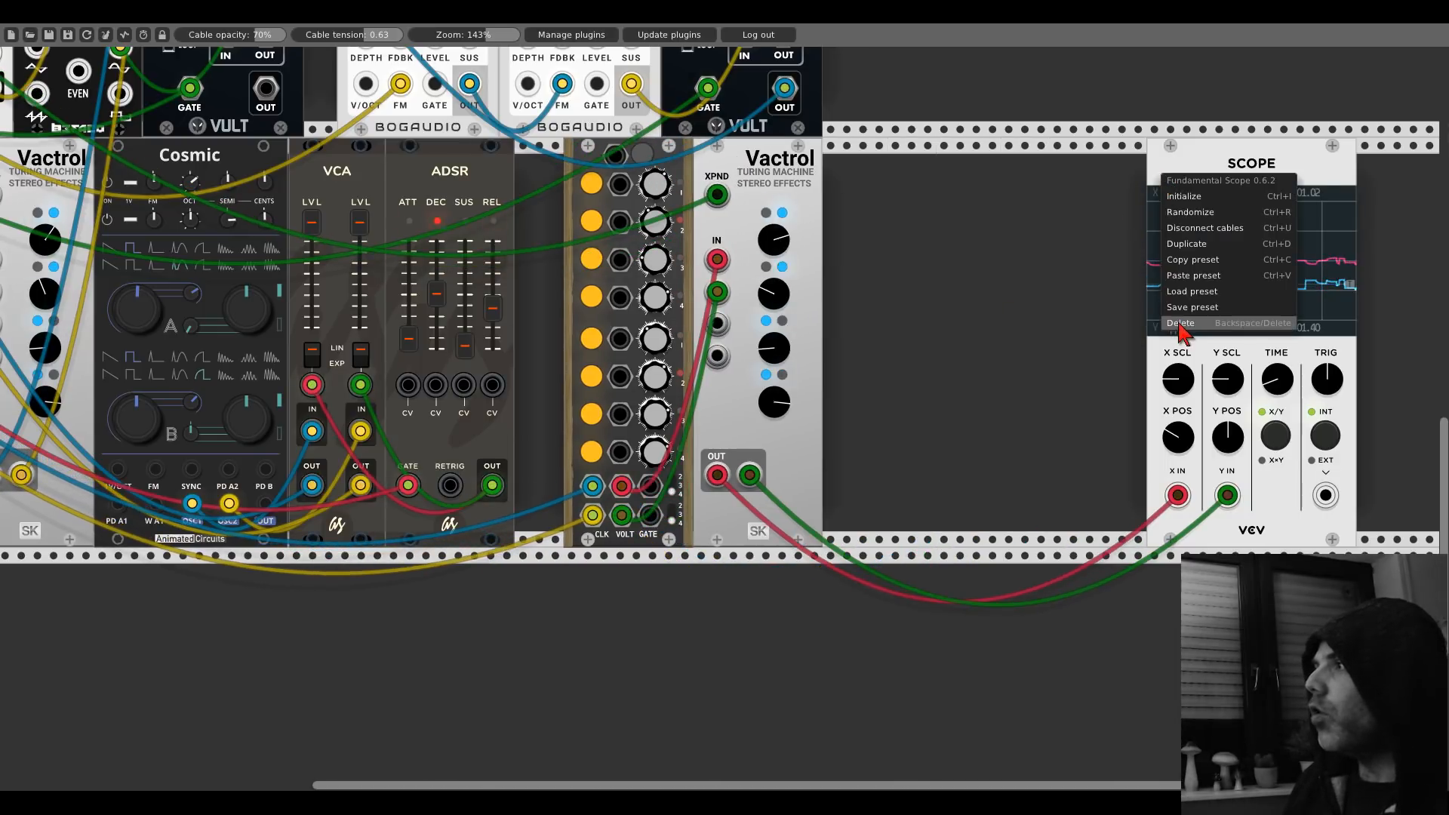
left_click(1177, 323)
Step: Add a Quantum quantizer right of Vactrol and enable its notes C, D, D#, F, G, G# and A#
right_click(904, 285)
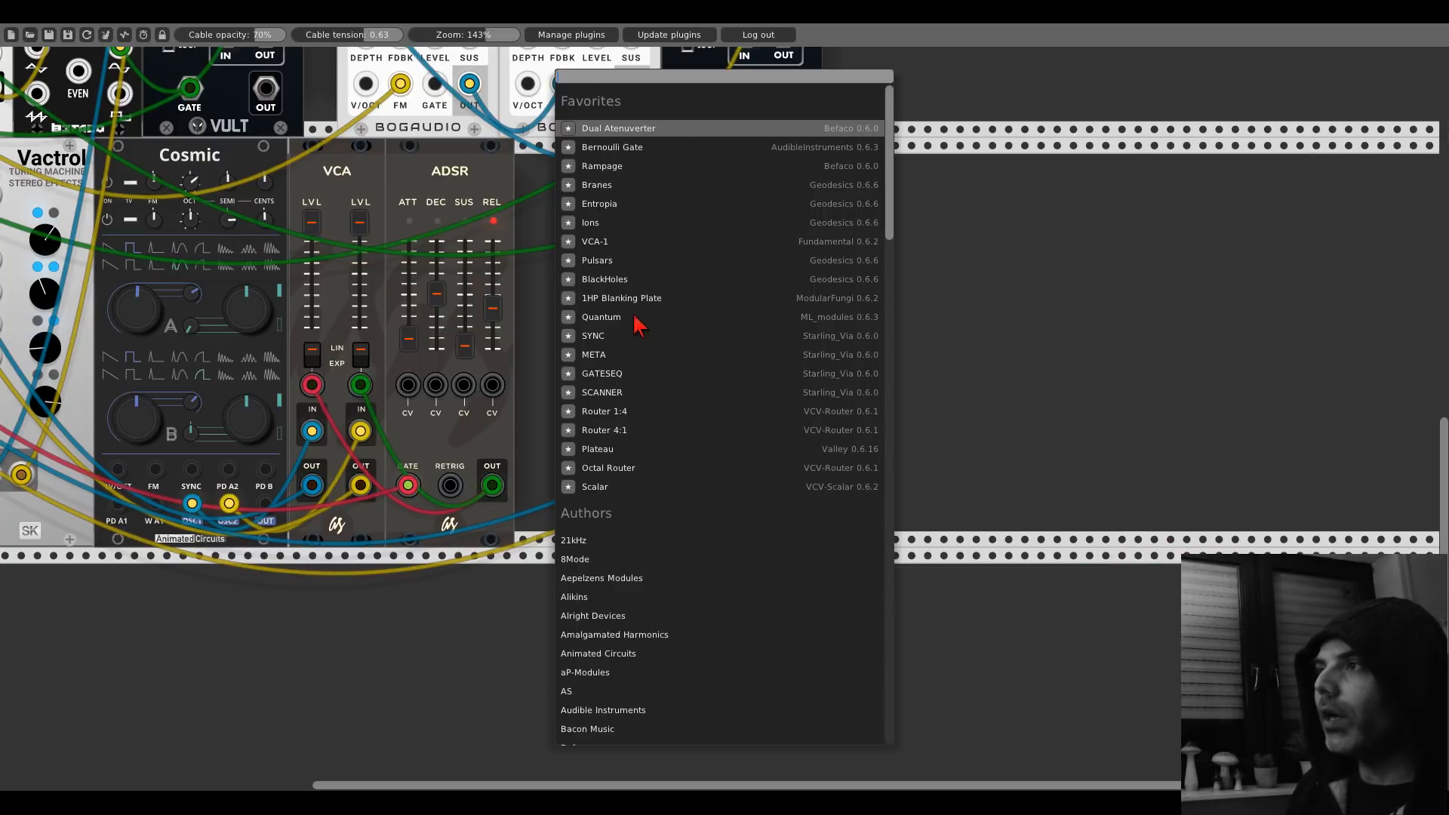
left_click(601, 317)
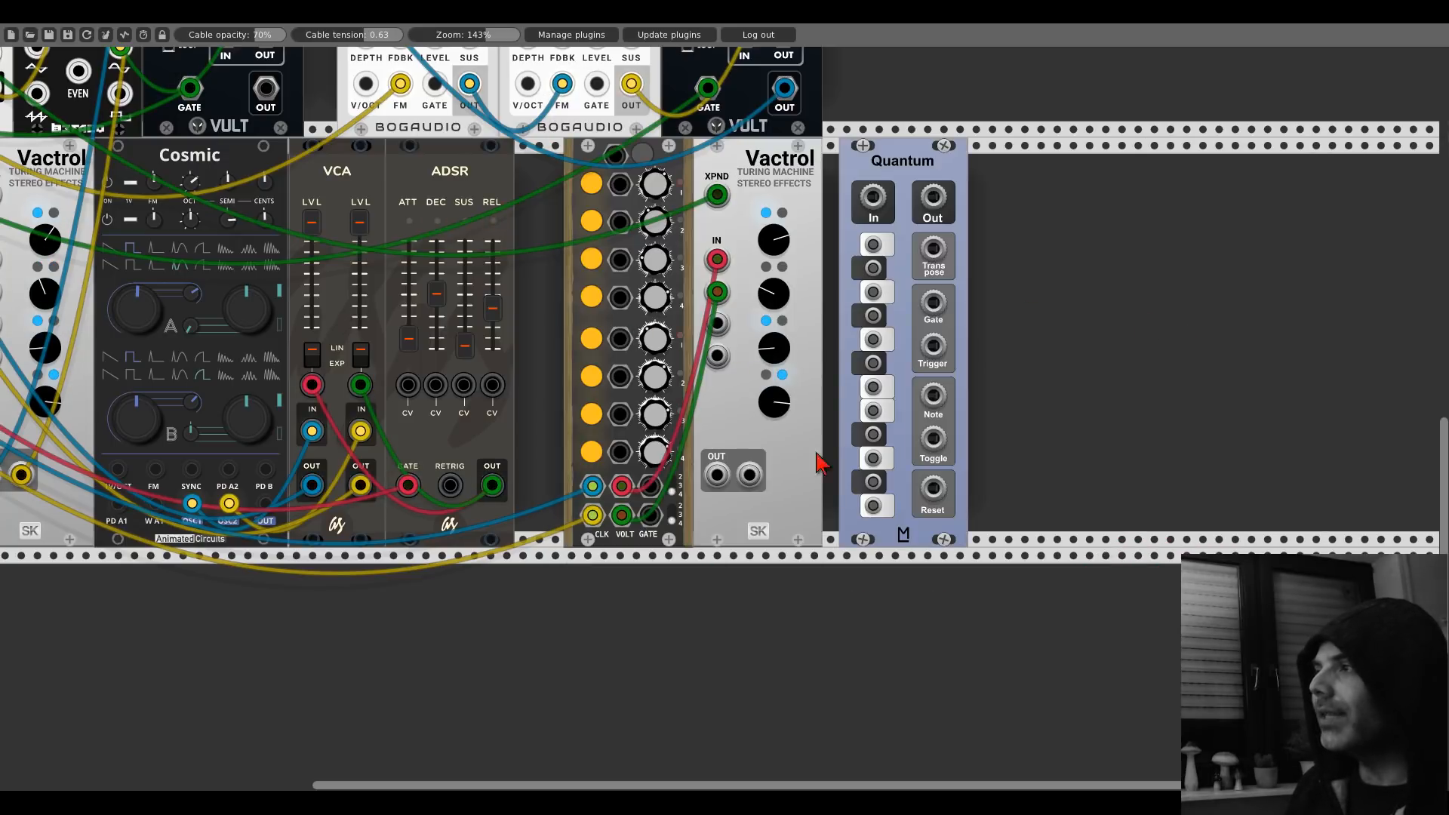
left_click(874, 506)
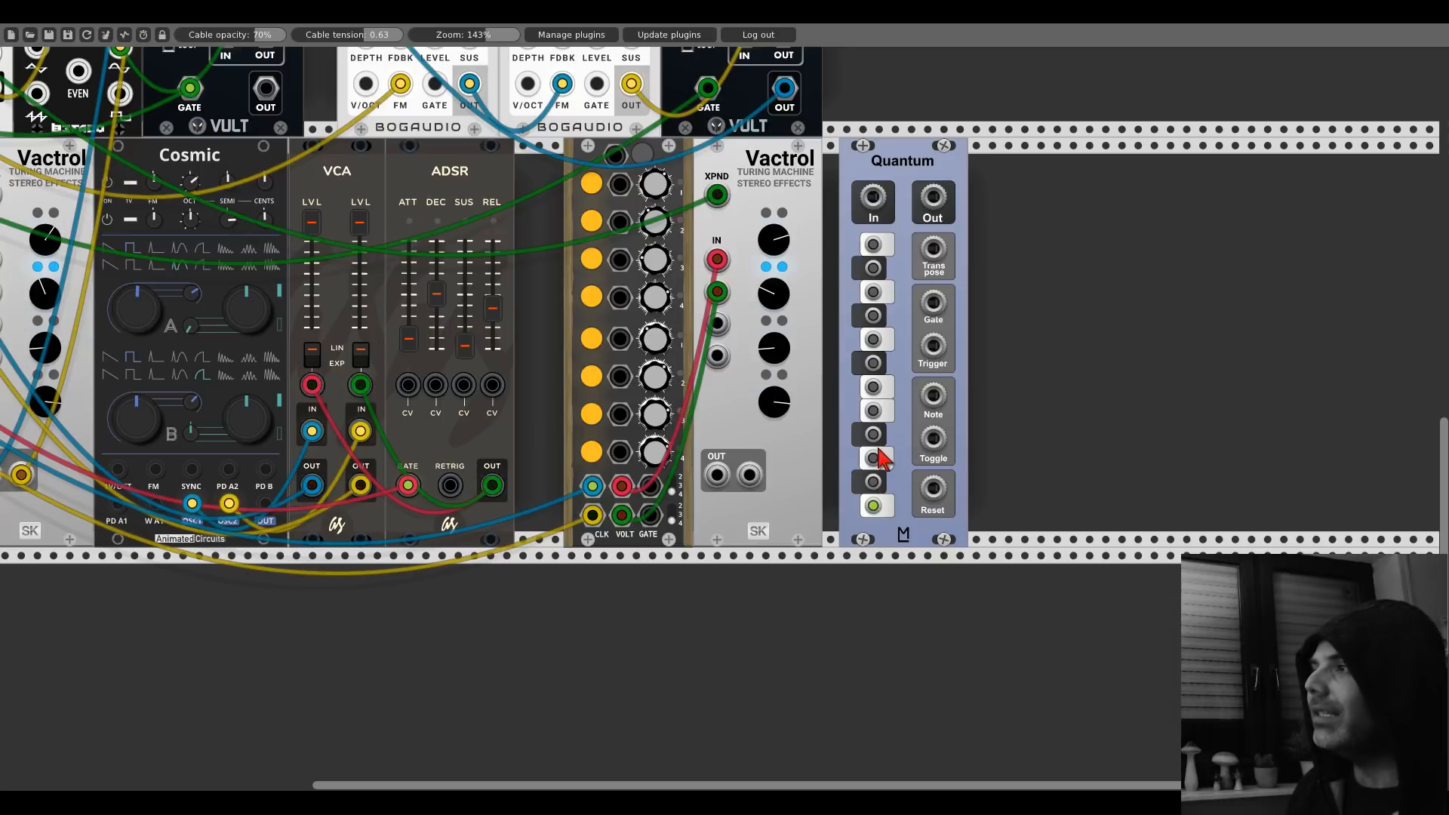
left_click(876, 458)
left_click(873, 434)
left_click(873, 387)
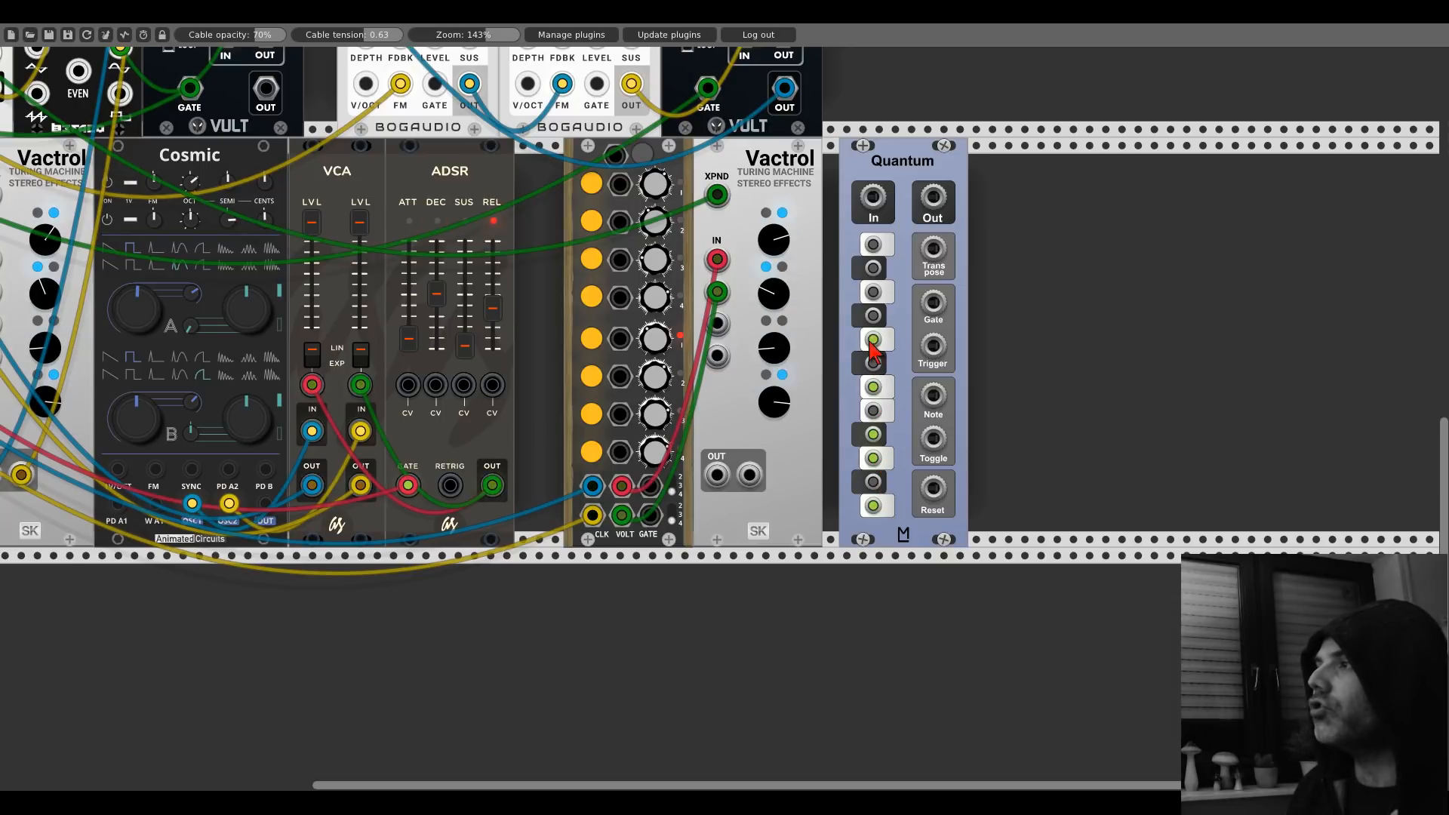
left_click(873, 340)
left_click(873, 315)
left_click(873, 267)
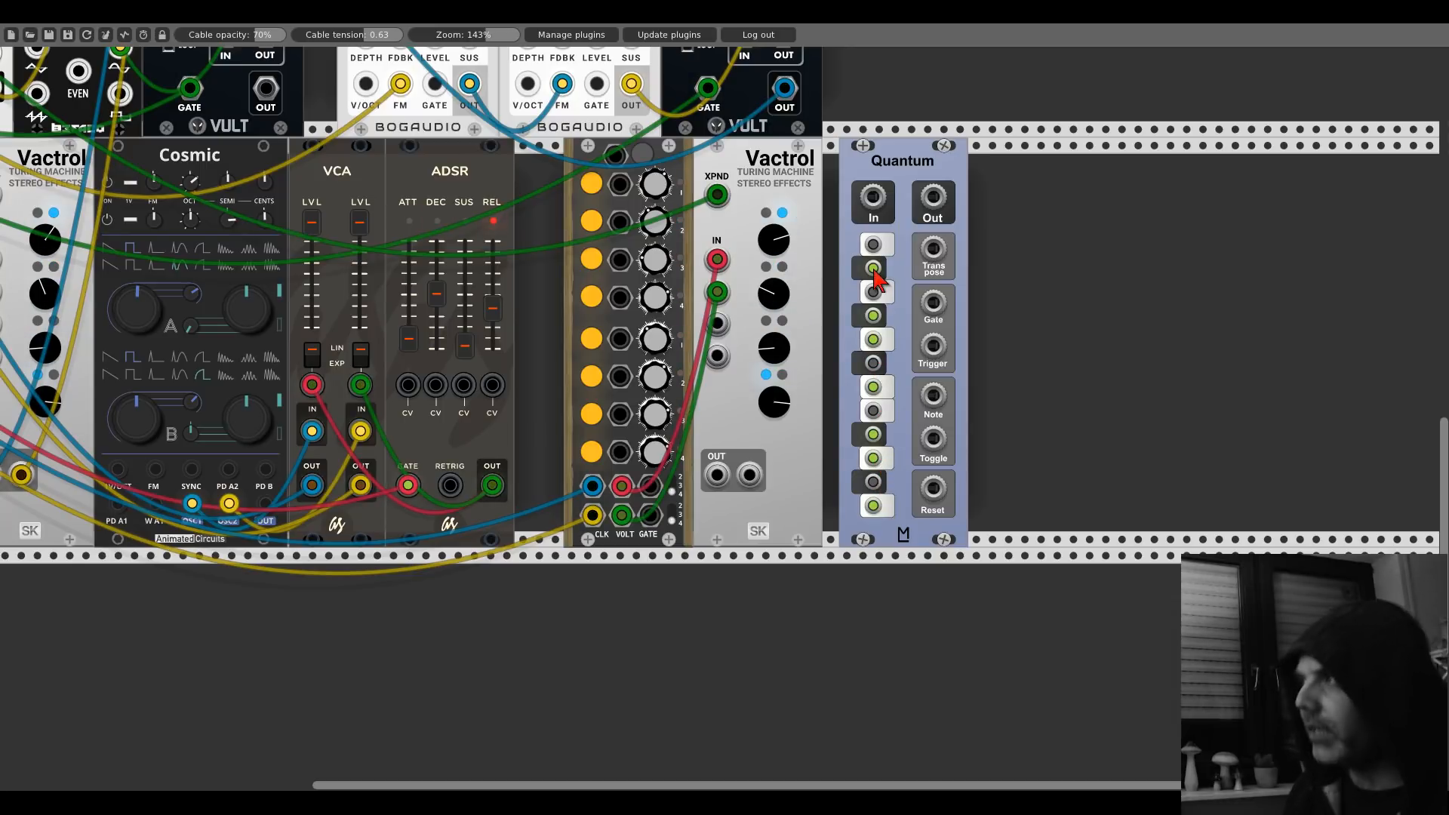
Step: Place Quantum against Vactrol, duplicate it and patch Vactrol's two outputs into the two Quantum inputs
left_click_drag(896, 185, 880, 185)
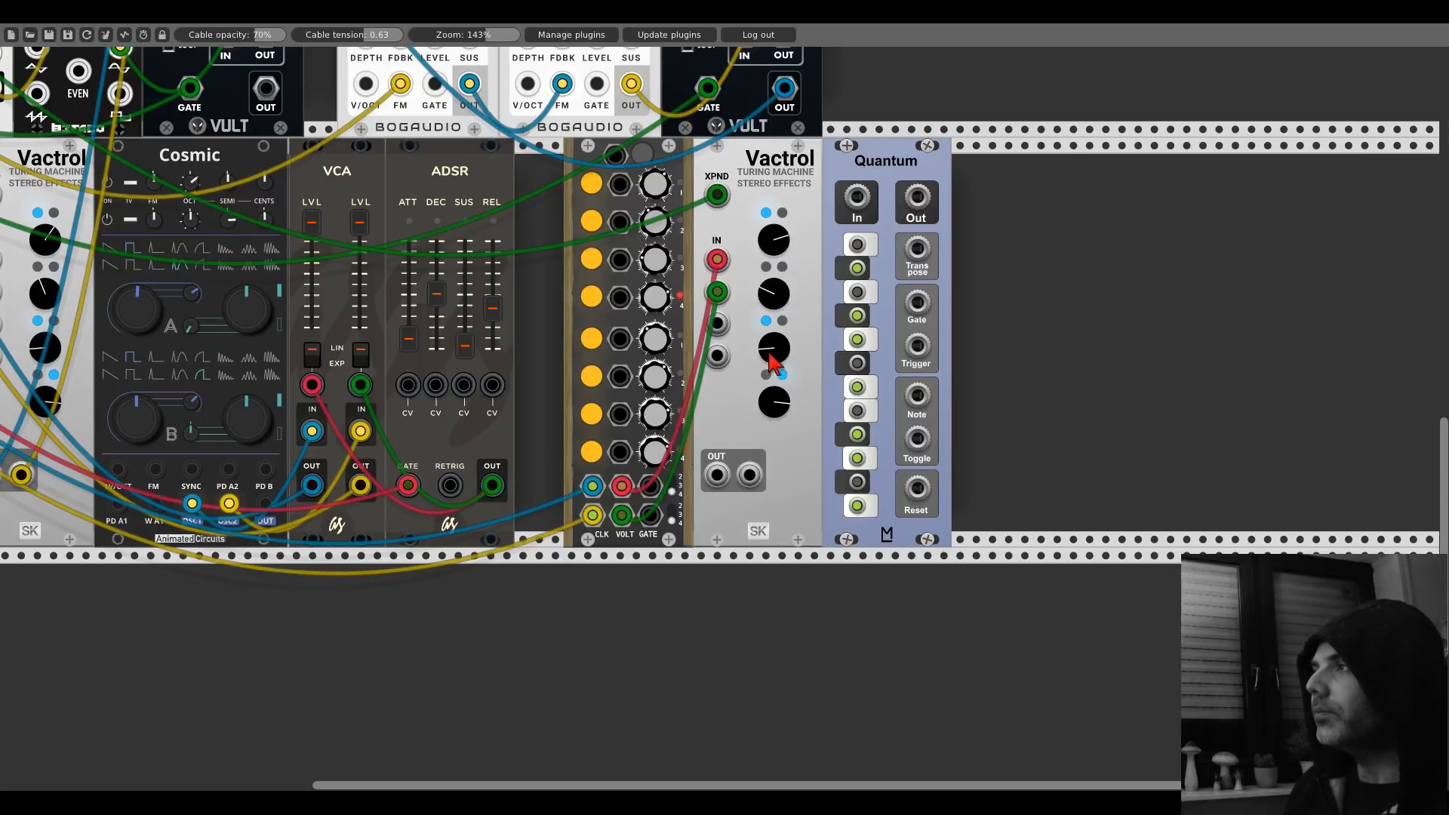
key("ctrl+d")
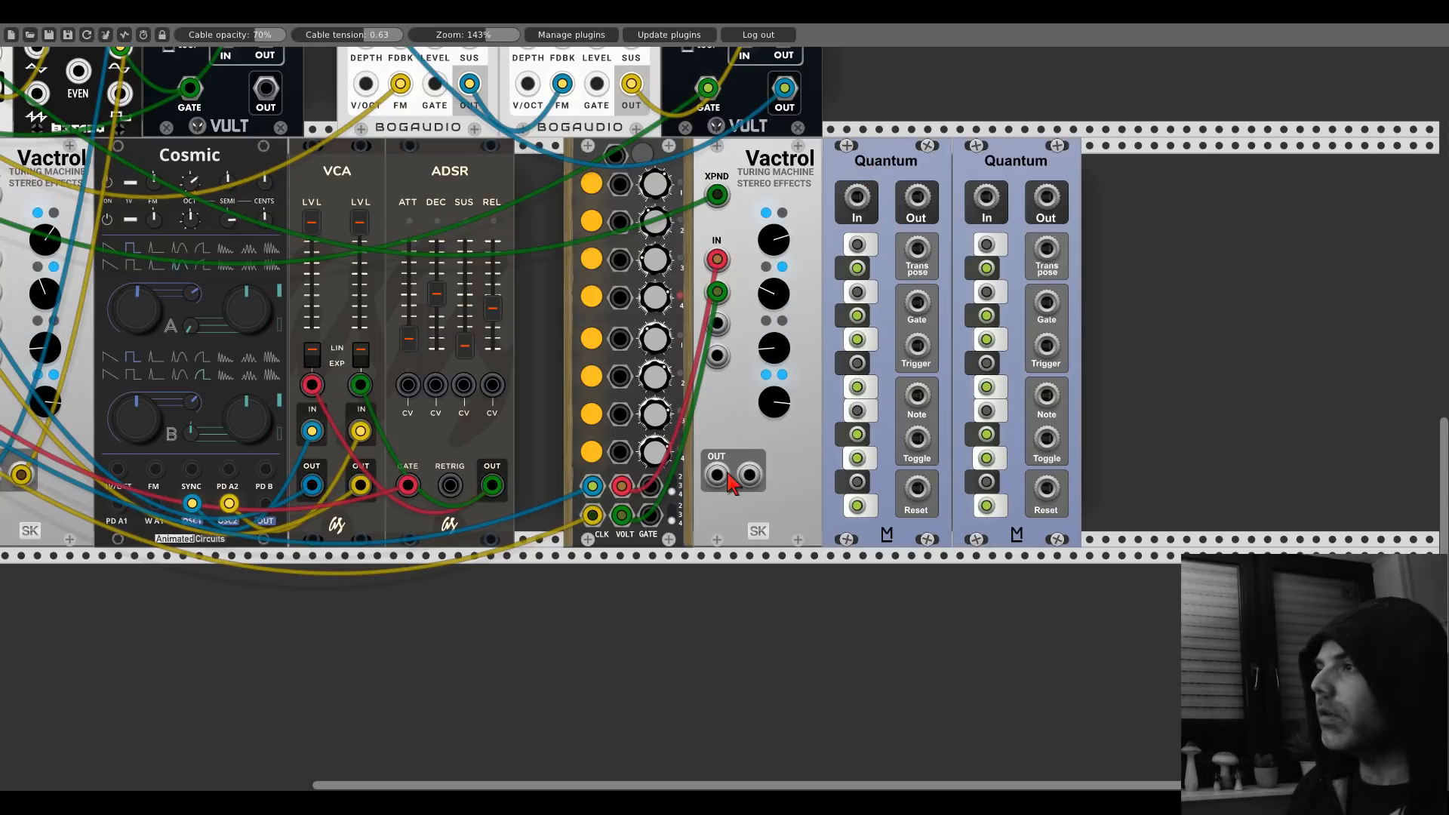
left_click_drag(717, 473, 857, 197)
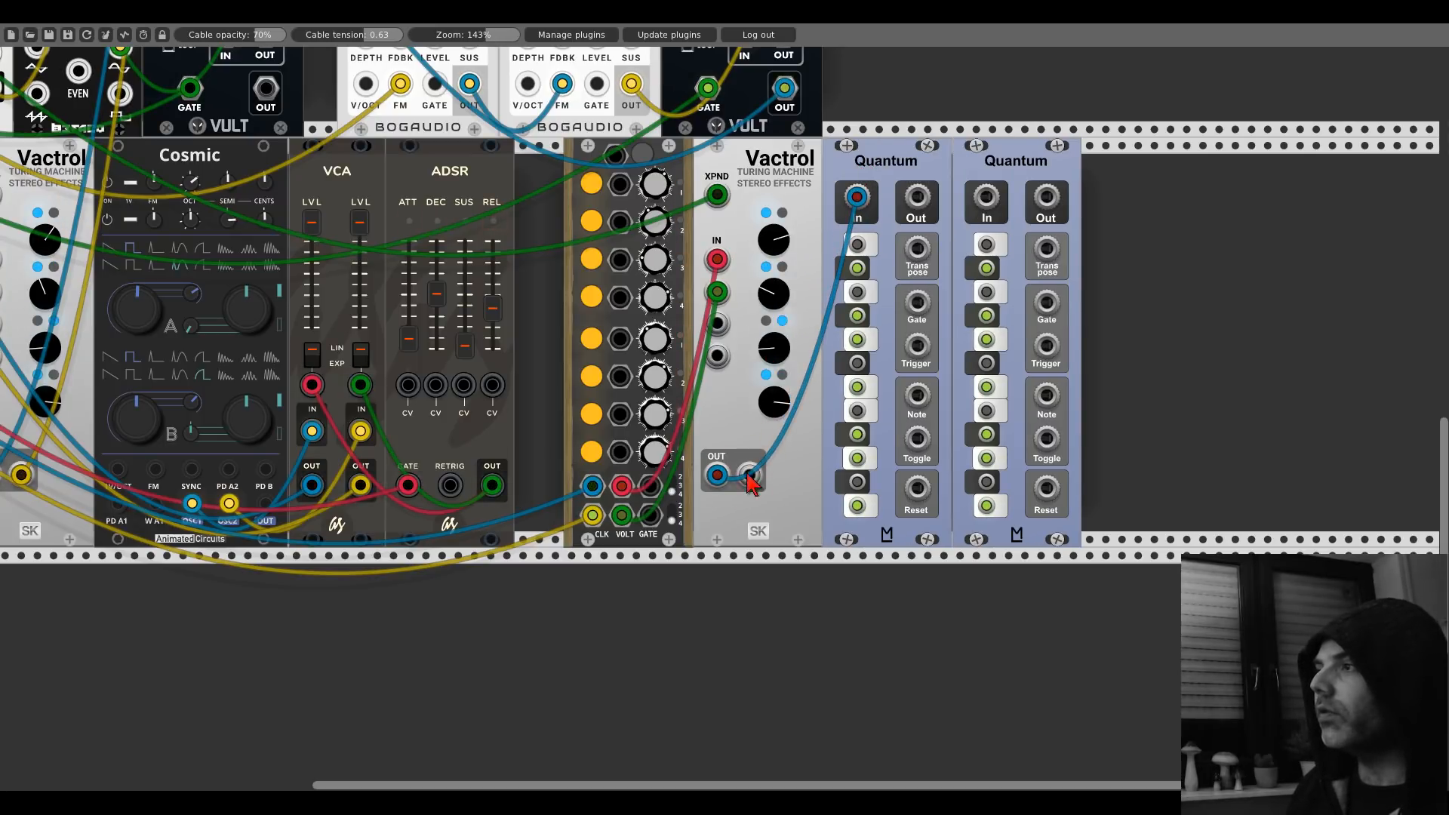
left_click_drag(748, 474, 986, 198)
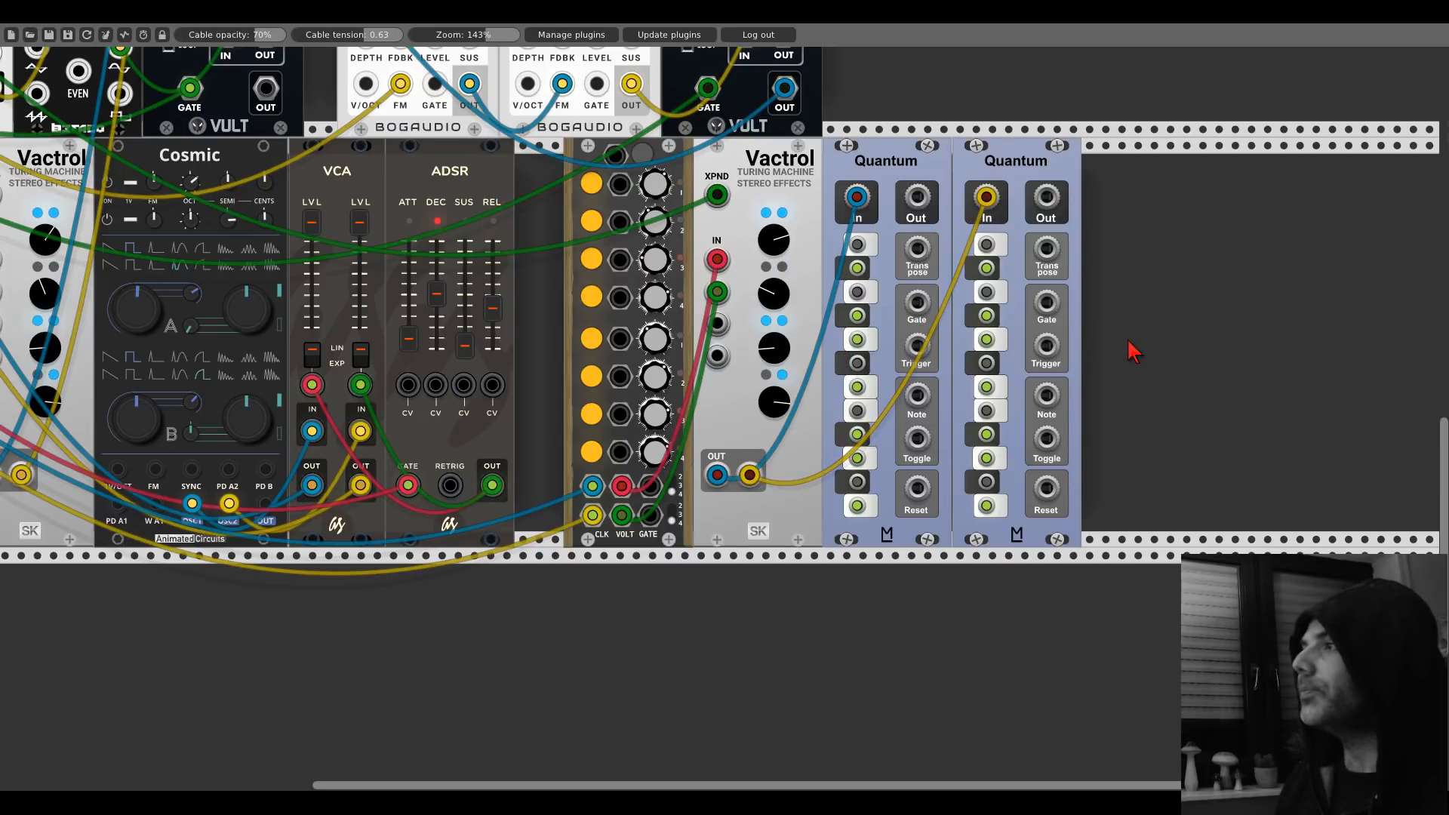
Step: Add two Slic oscillators against the second Quantum and turn their frequency knobs down
left_click_drag(1129, 349, 883, 475)
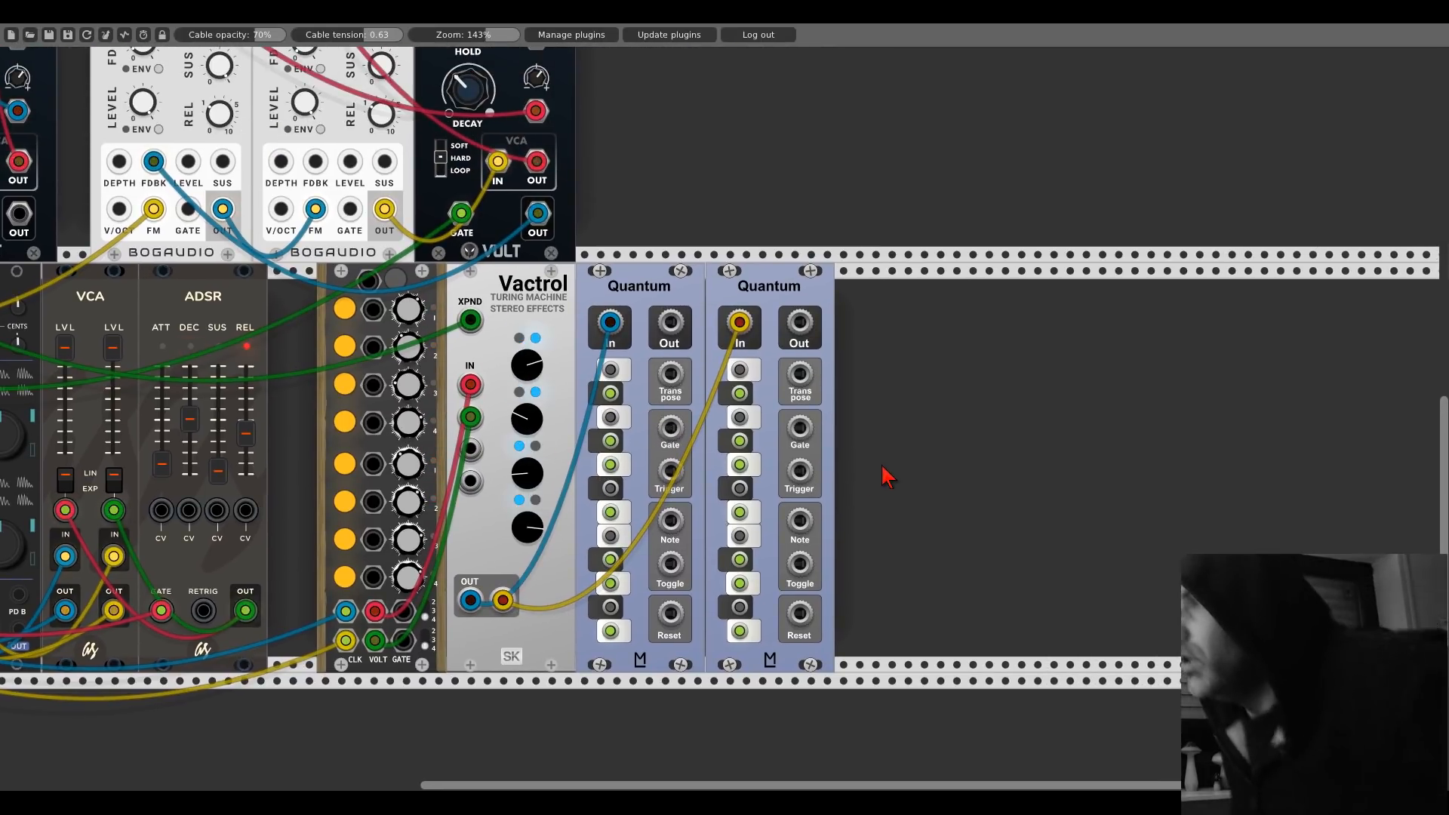
right_click(883, 476)
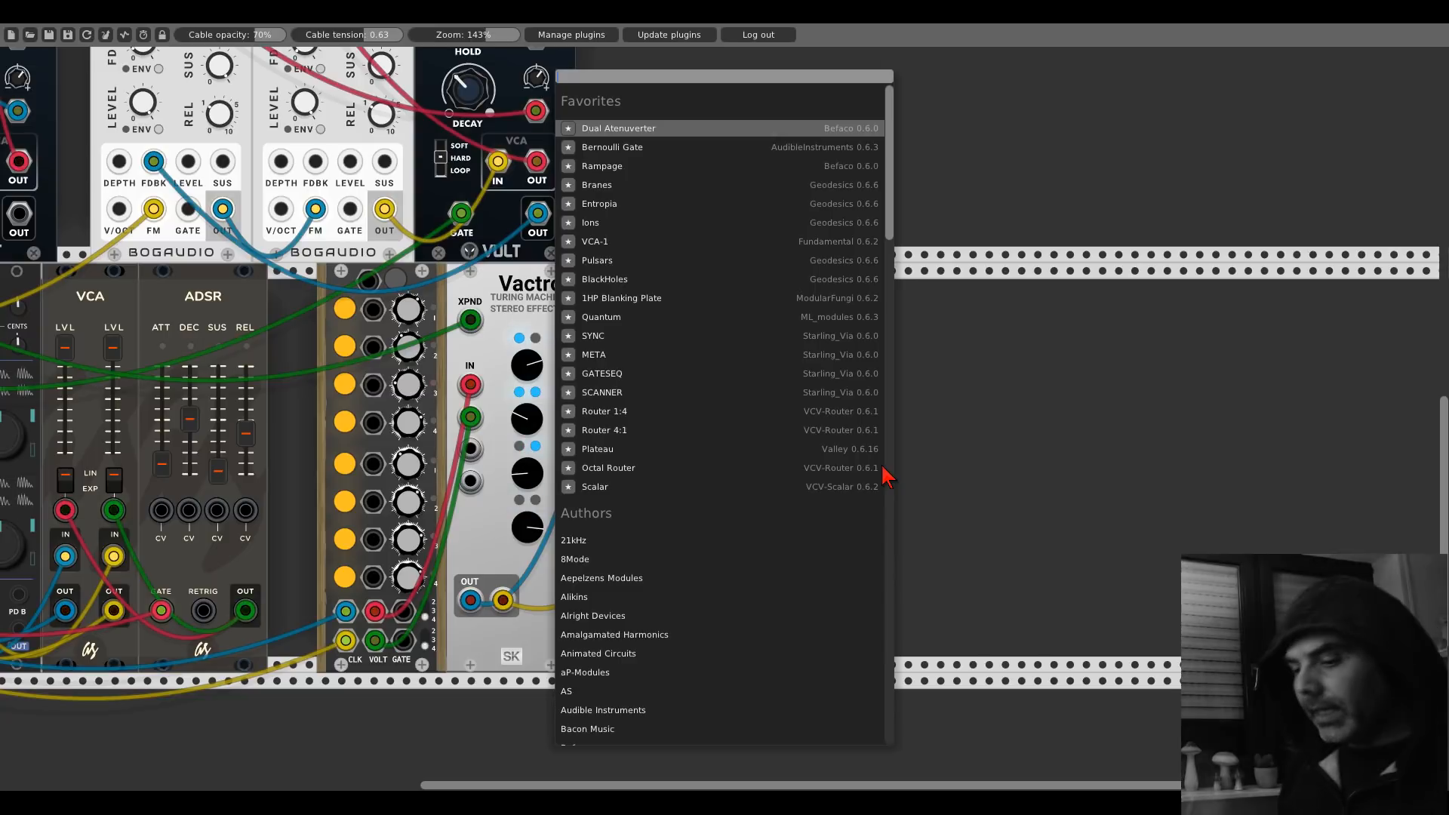
type("slic")
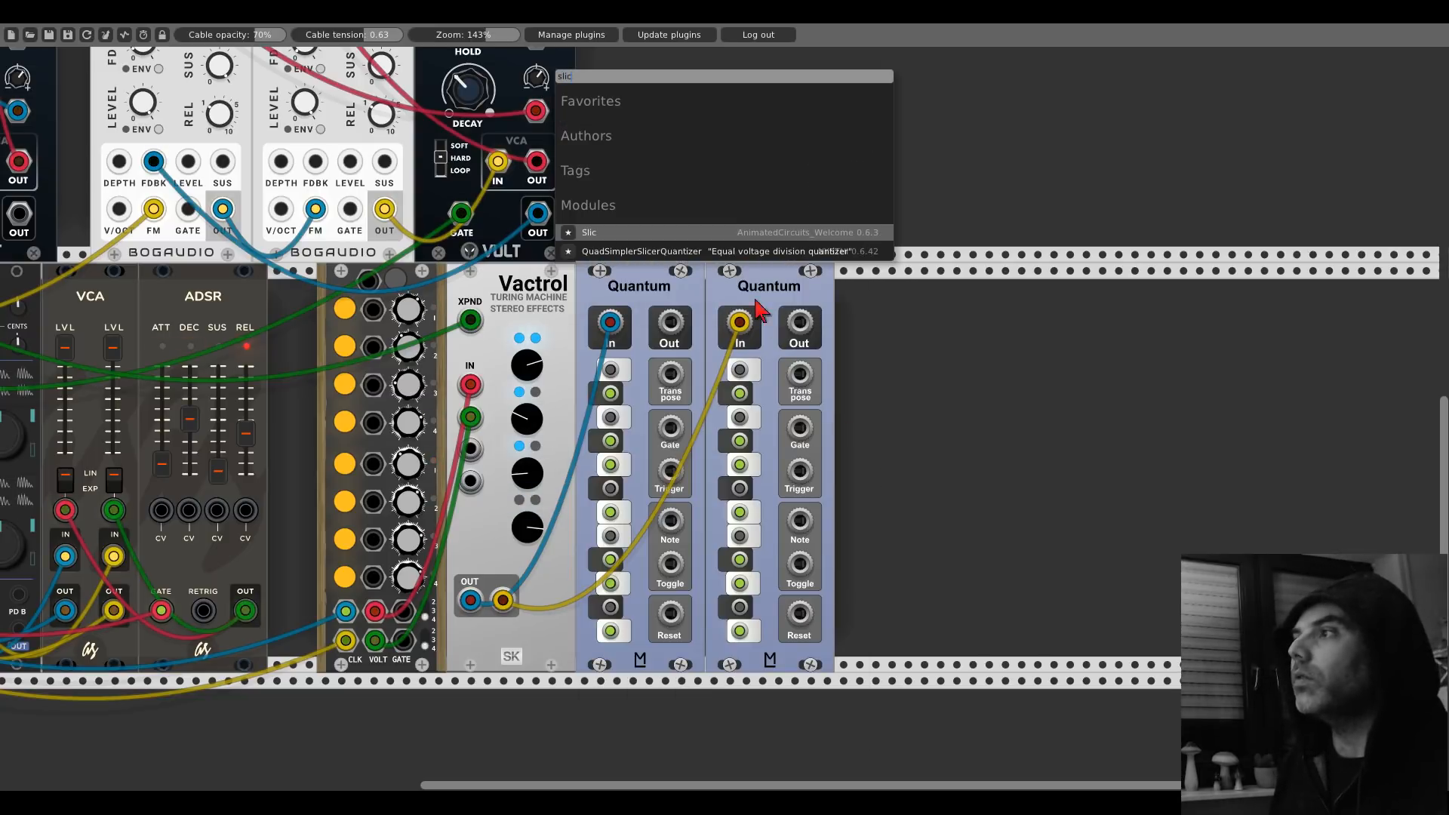
left_click(688, 238)
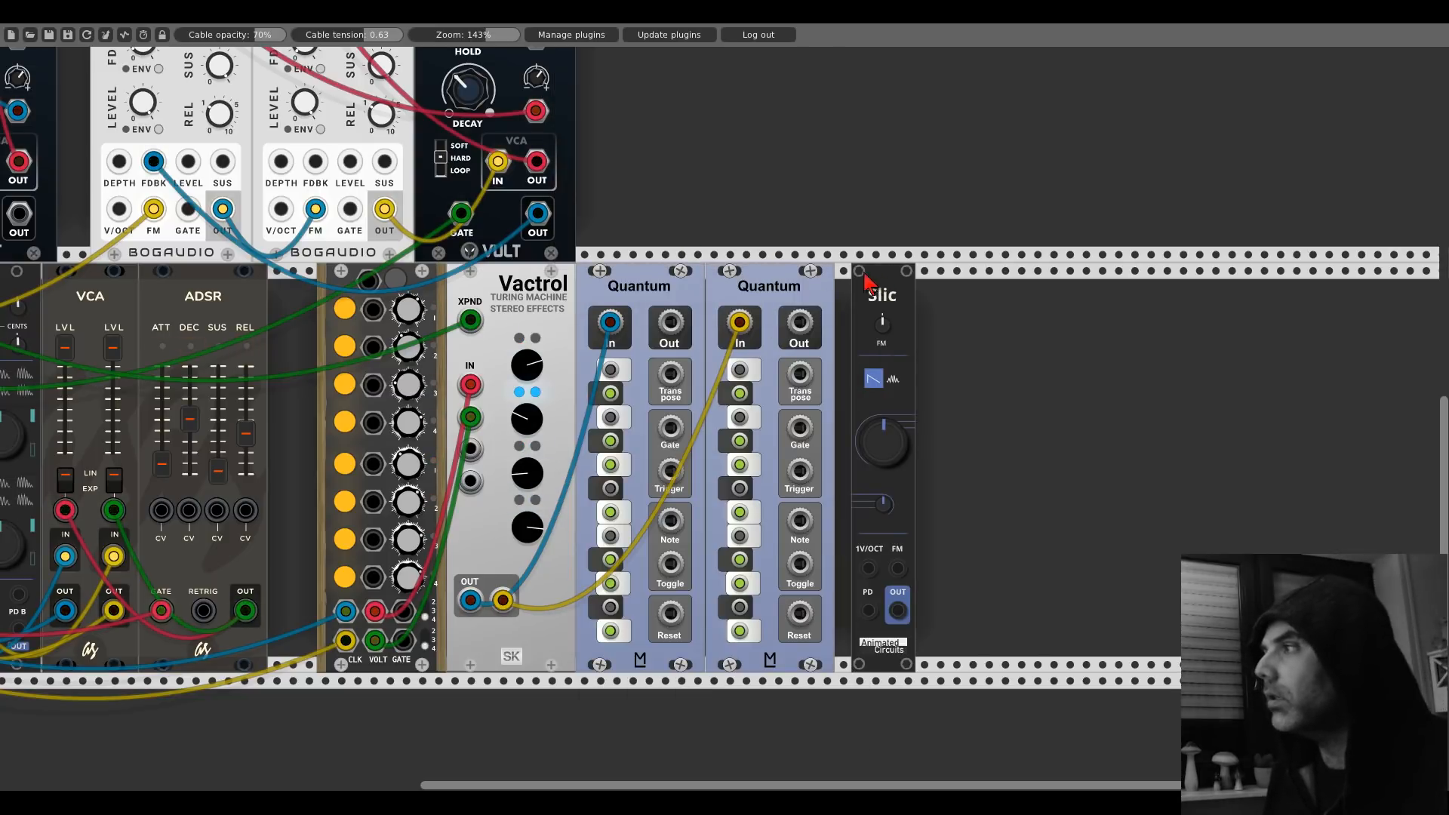
key("ctrl+d")
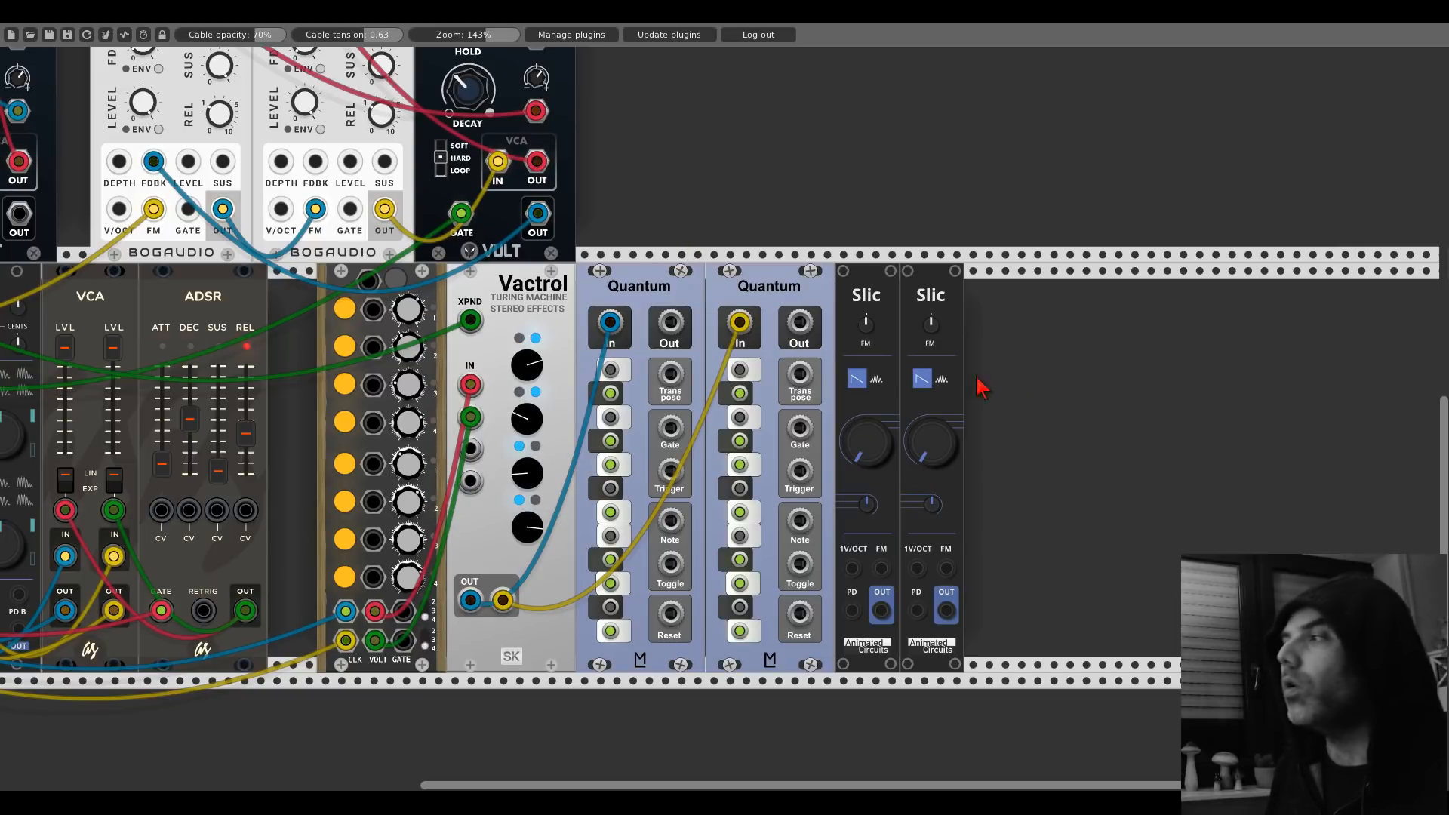
right_click(1026, 399)
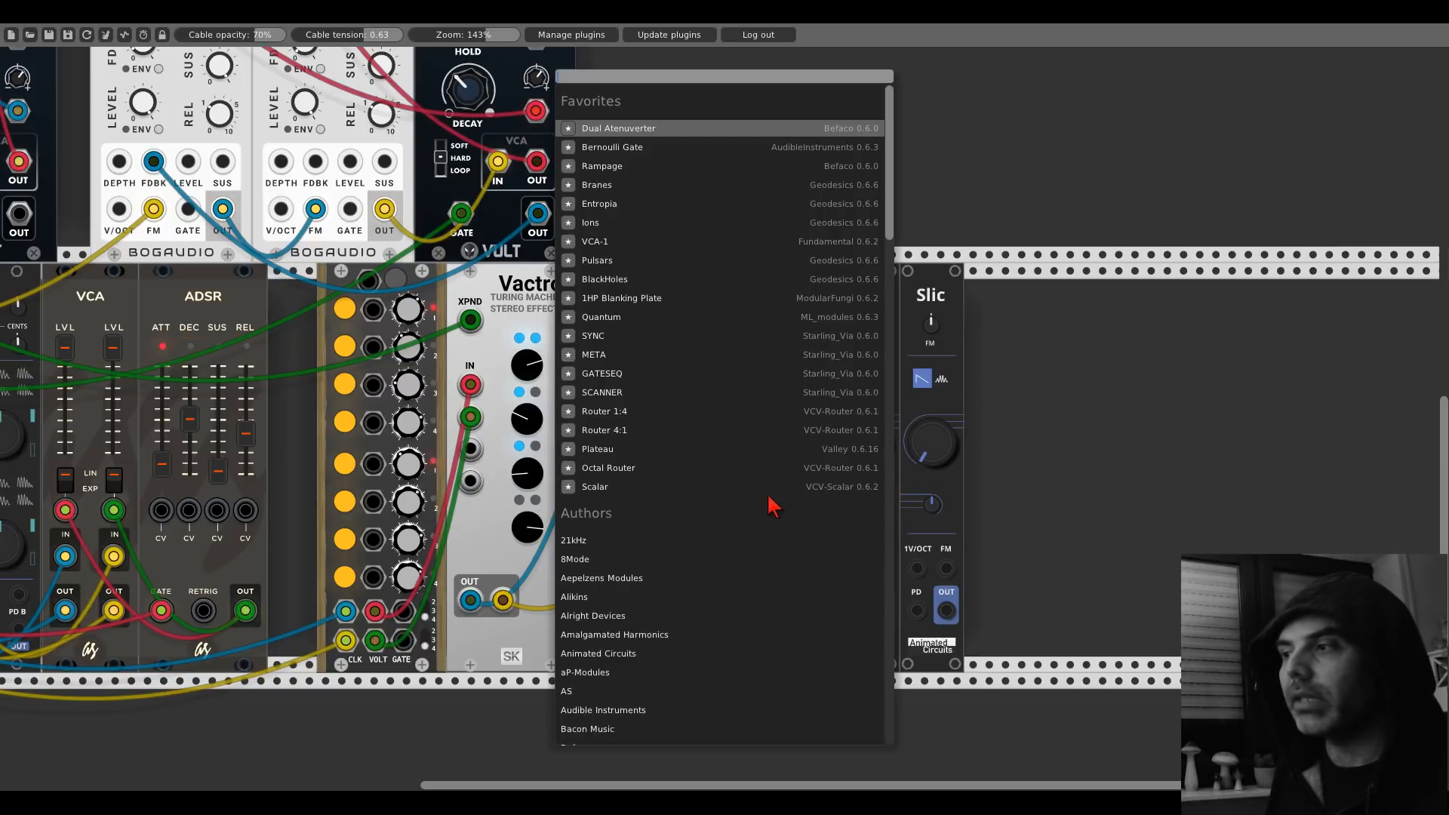
scroll(769, 506, "down", 5)
left_click(571, 522)
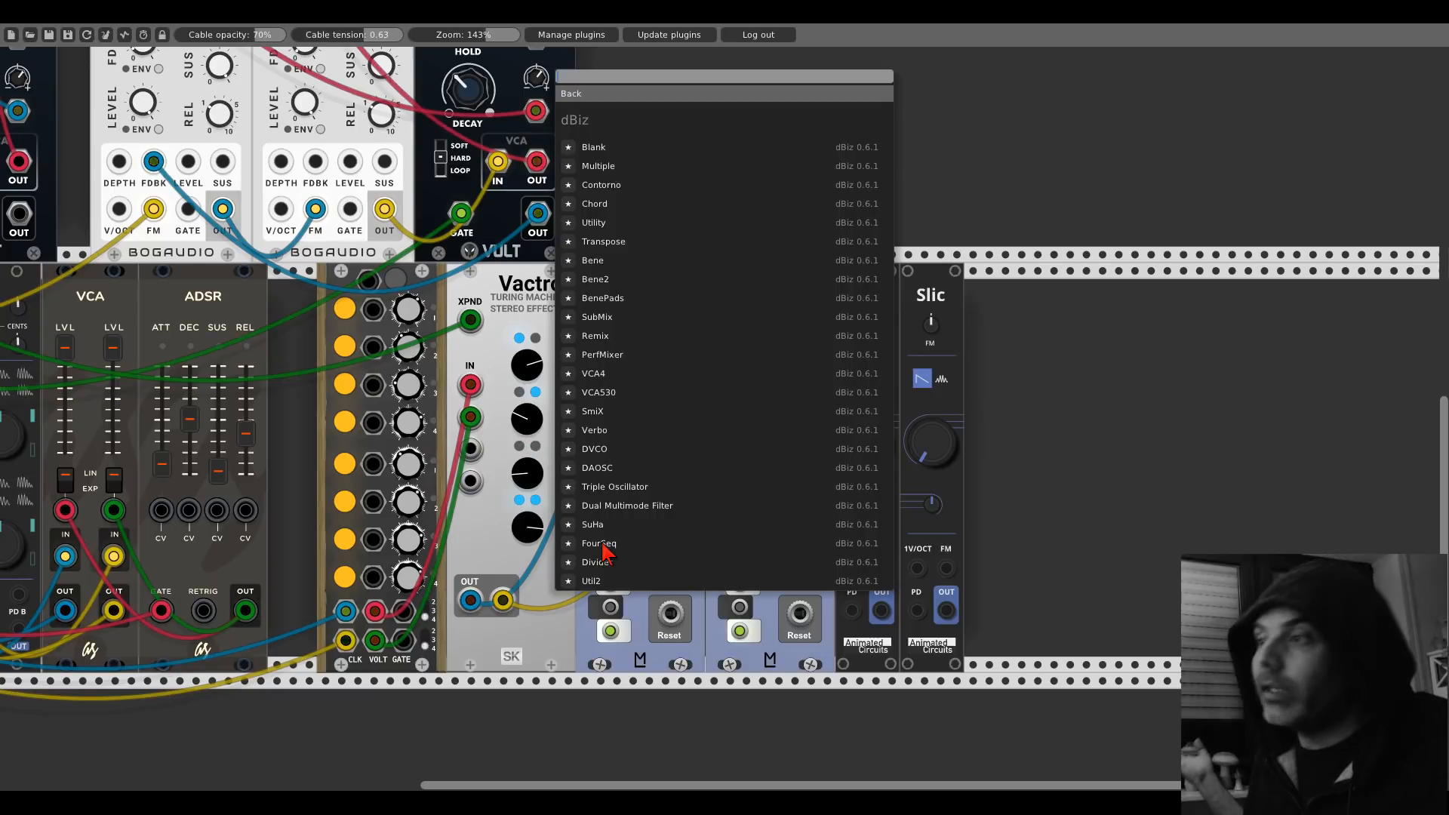
left_click(1071, 359)
Step: Patch the two Quantum outputs into the Slic 1V/OCT inputs and the Slic outputs into mixer channel 7 left and right
left_click_drag(670, 323, 852, 568)
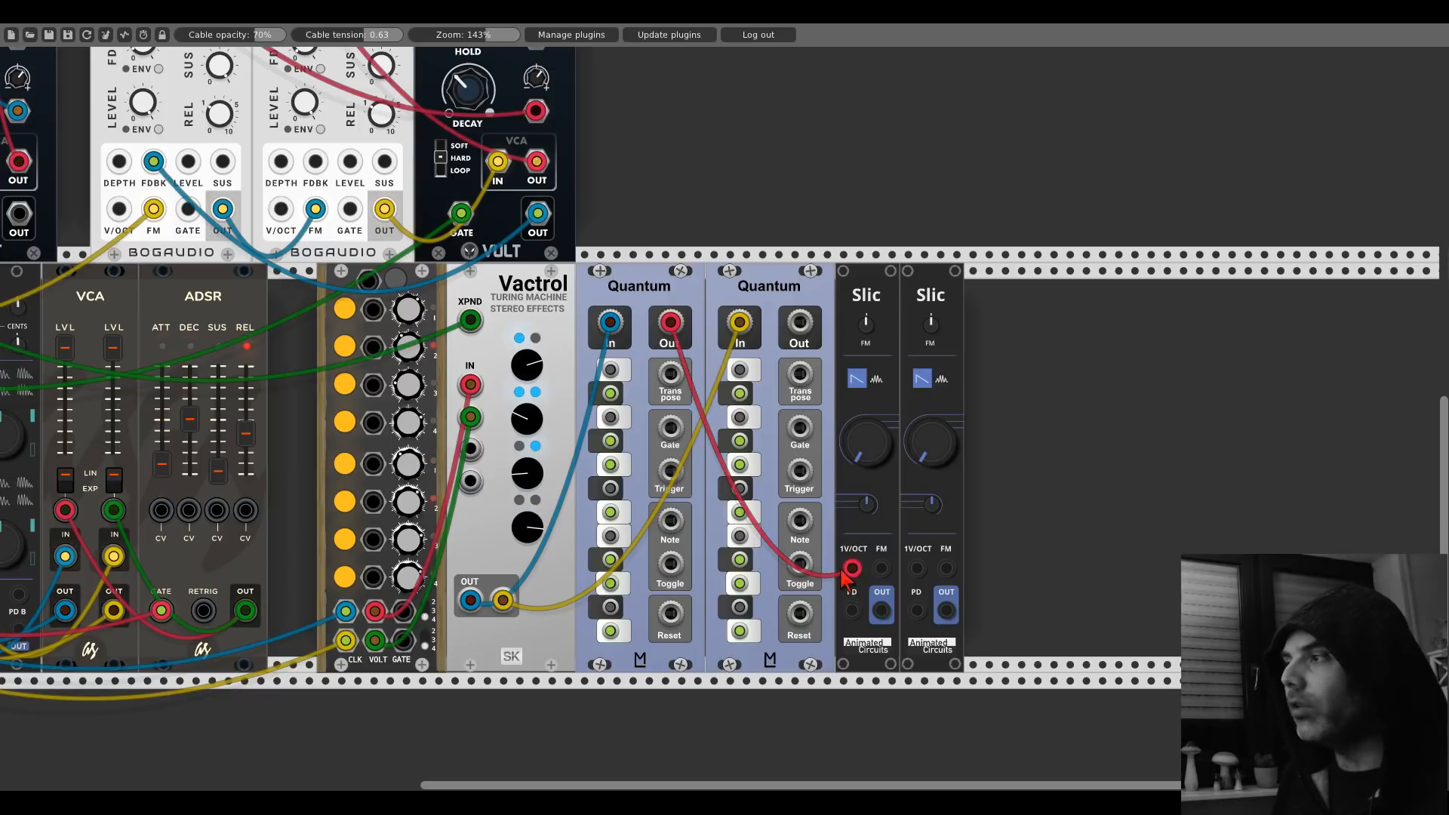
left_click_drag(799, 323, 917, 568)
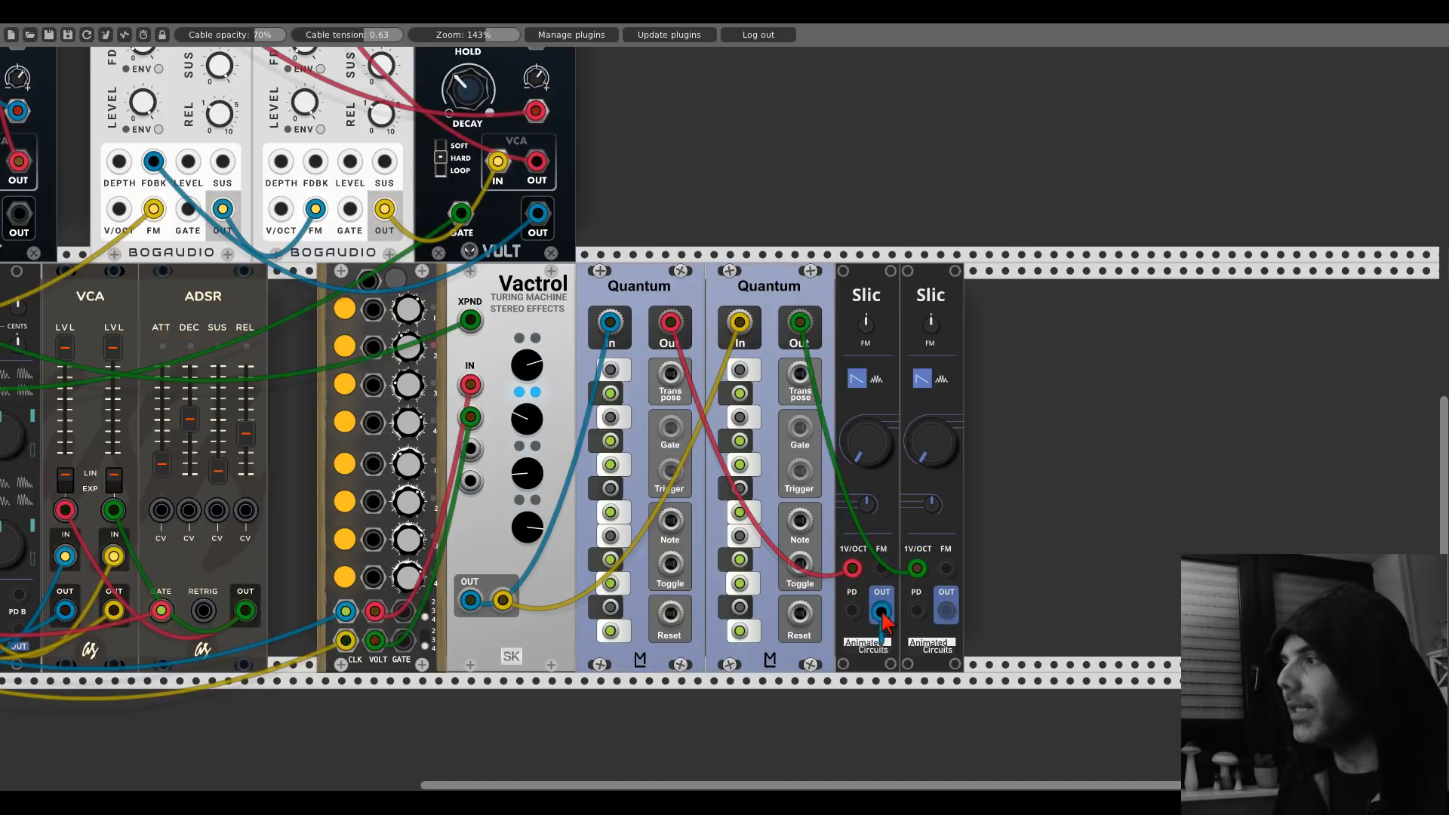
scroll(234, 211, "up", 10)
scroll(234, 211, "left", 10)
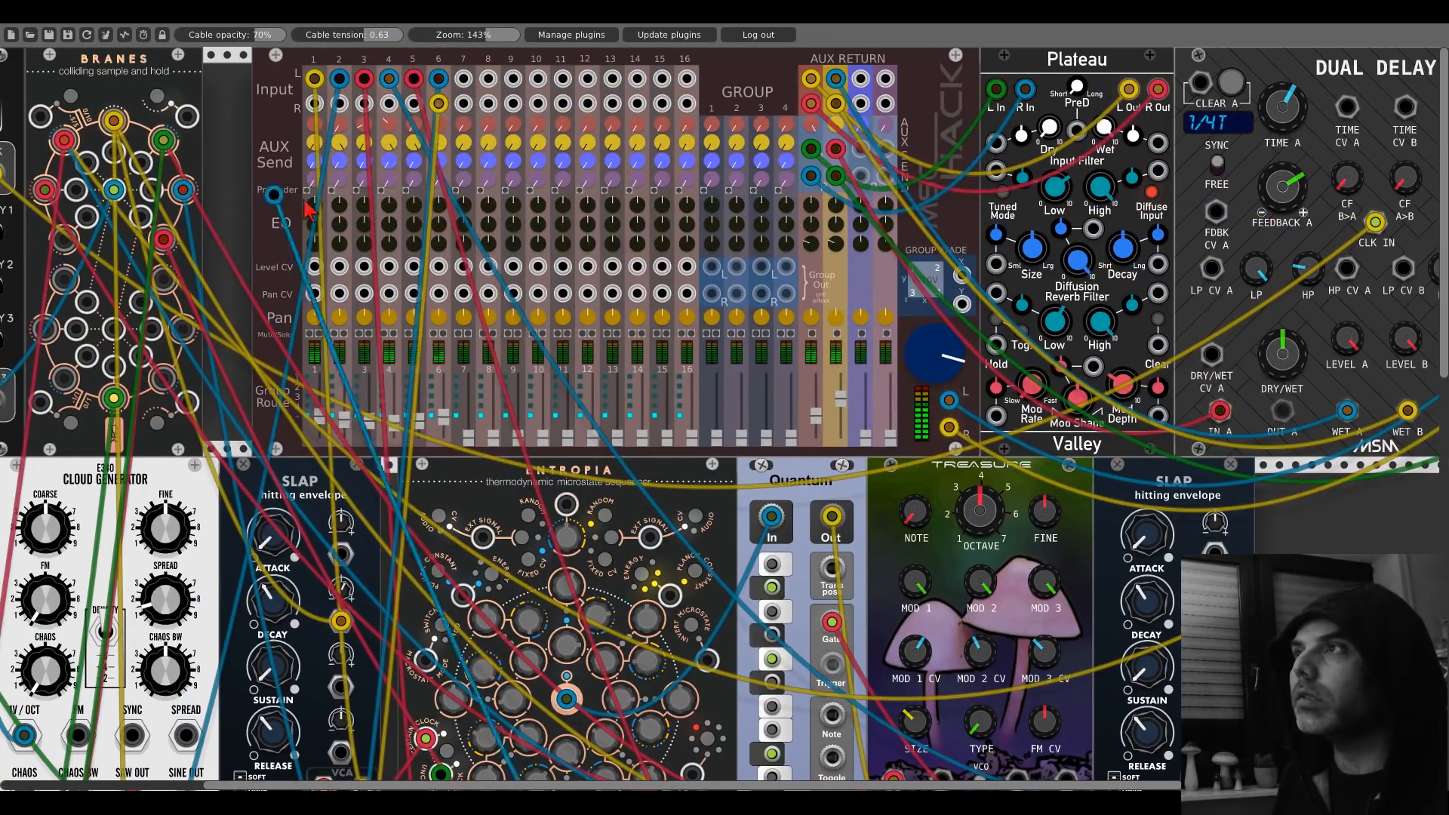
left_click_drag(468, 74, 465, 78)
left_click_drag(463, 103, 1018, 640)
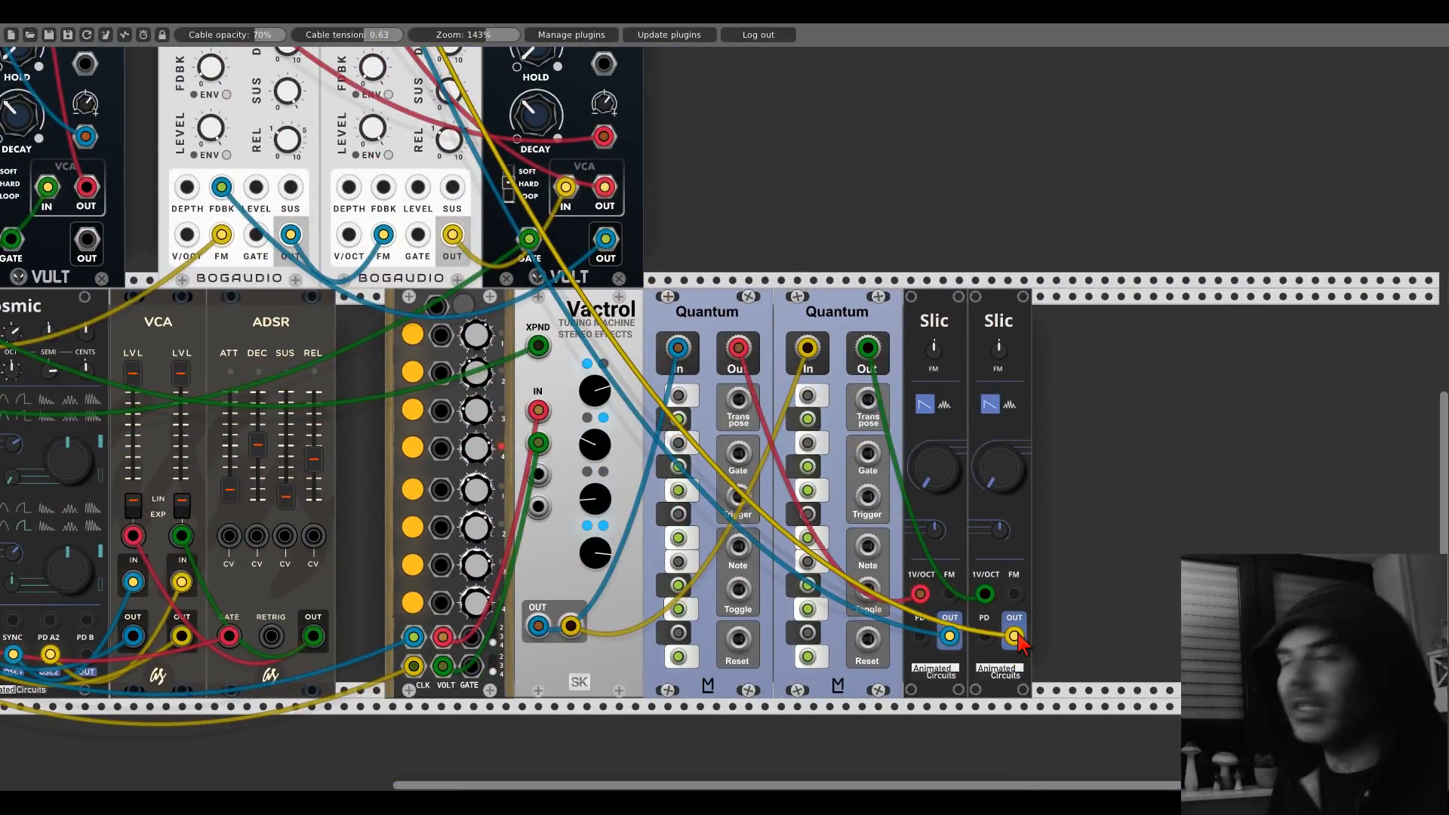
Step: Raise the fader of mixer channel 7 slightly and solo the channel
scroll(530, 337, "up", 10)
scroll(531, 337, "up", 5)
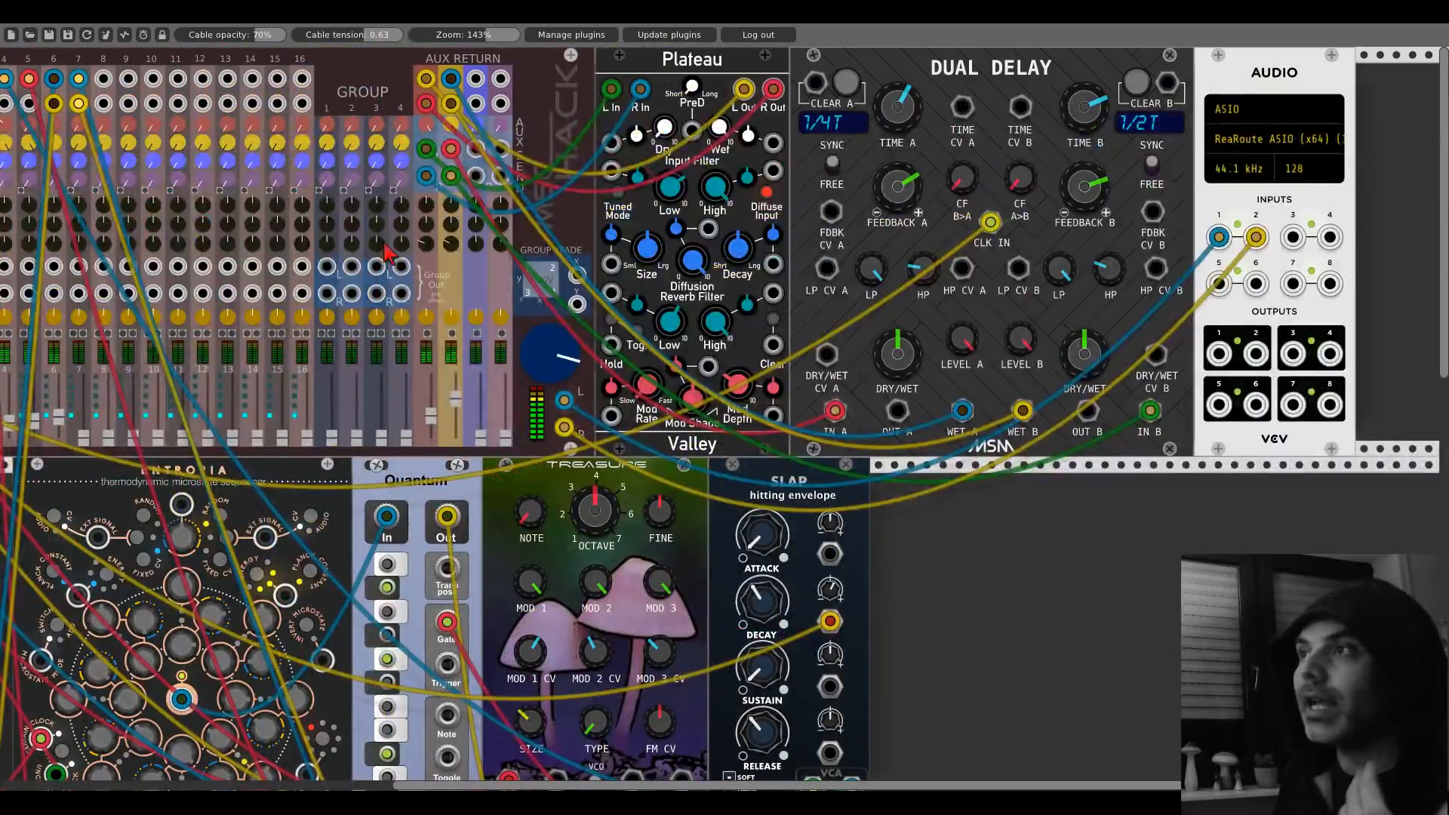
scroll(593, 244, "left", 4)
left_click(333, 332)
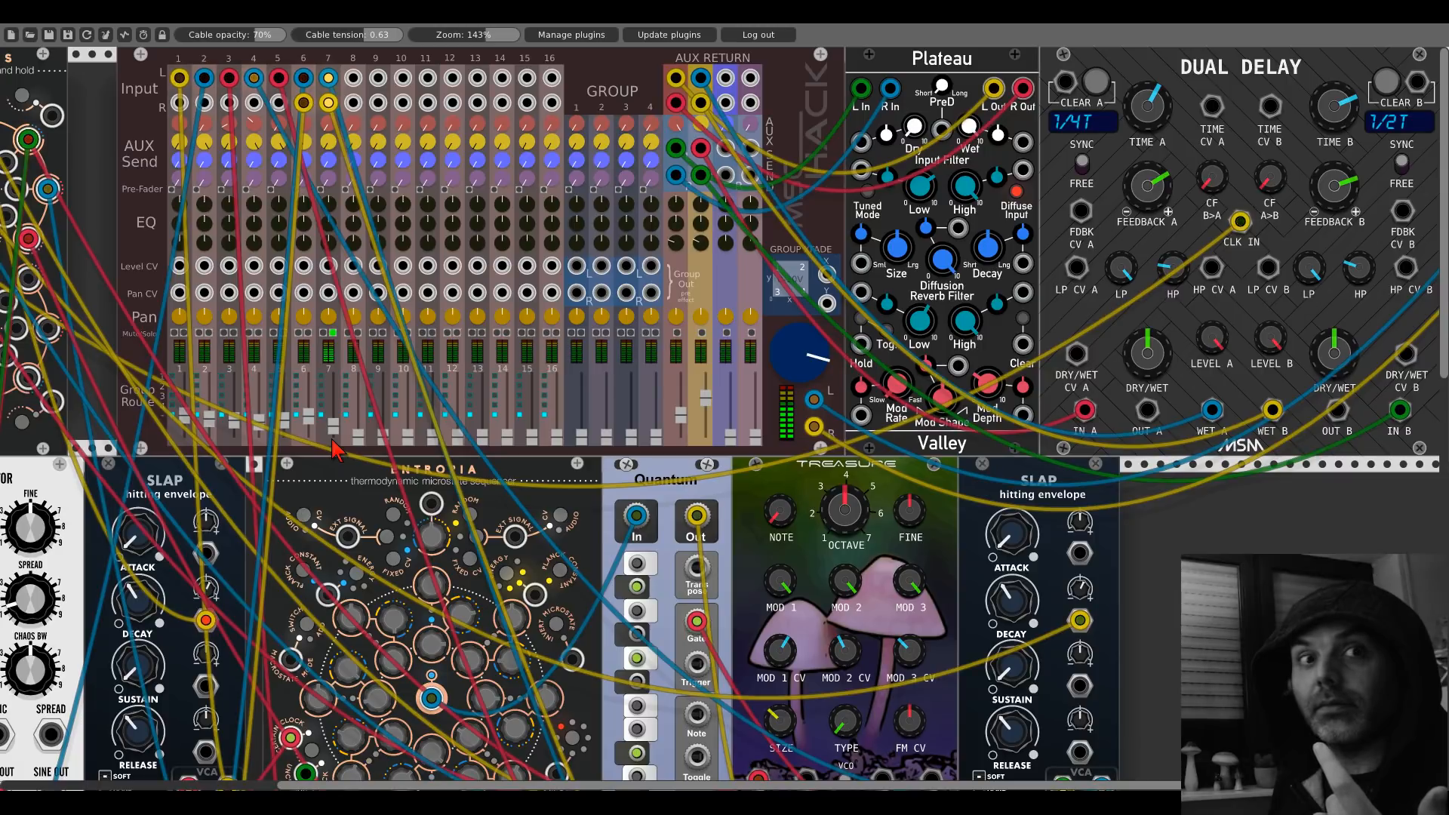
Step: Disable notes D and G# on the Quantum nearest Vactrol, and G and D# on the second Quantum
left_click_drag(1132, 613, 1132, 47)
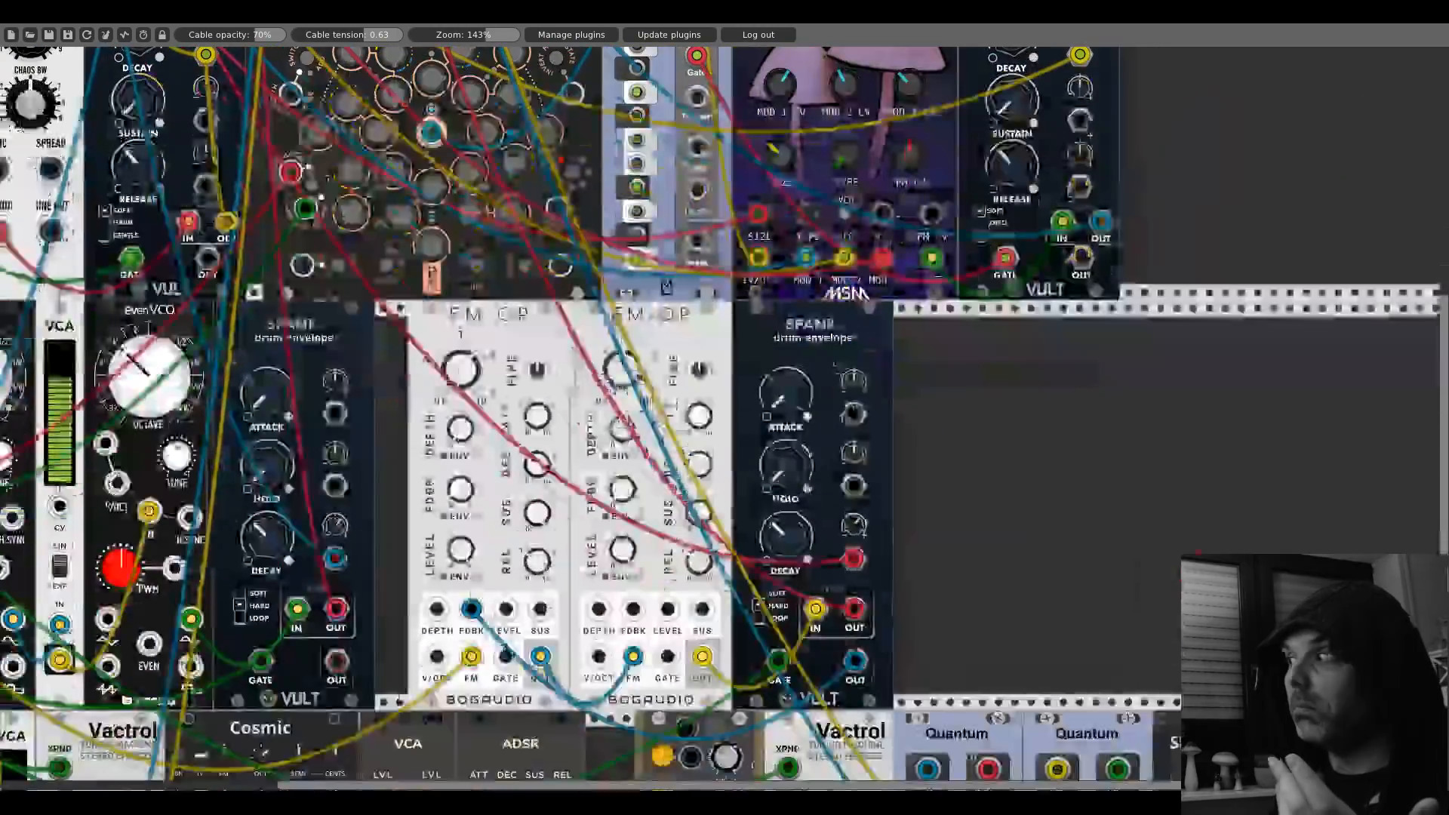
left_click_drag(1196, 547, 760, 51)
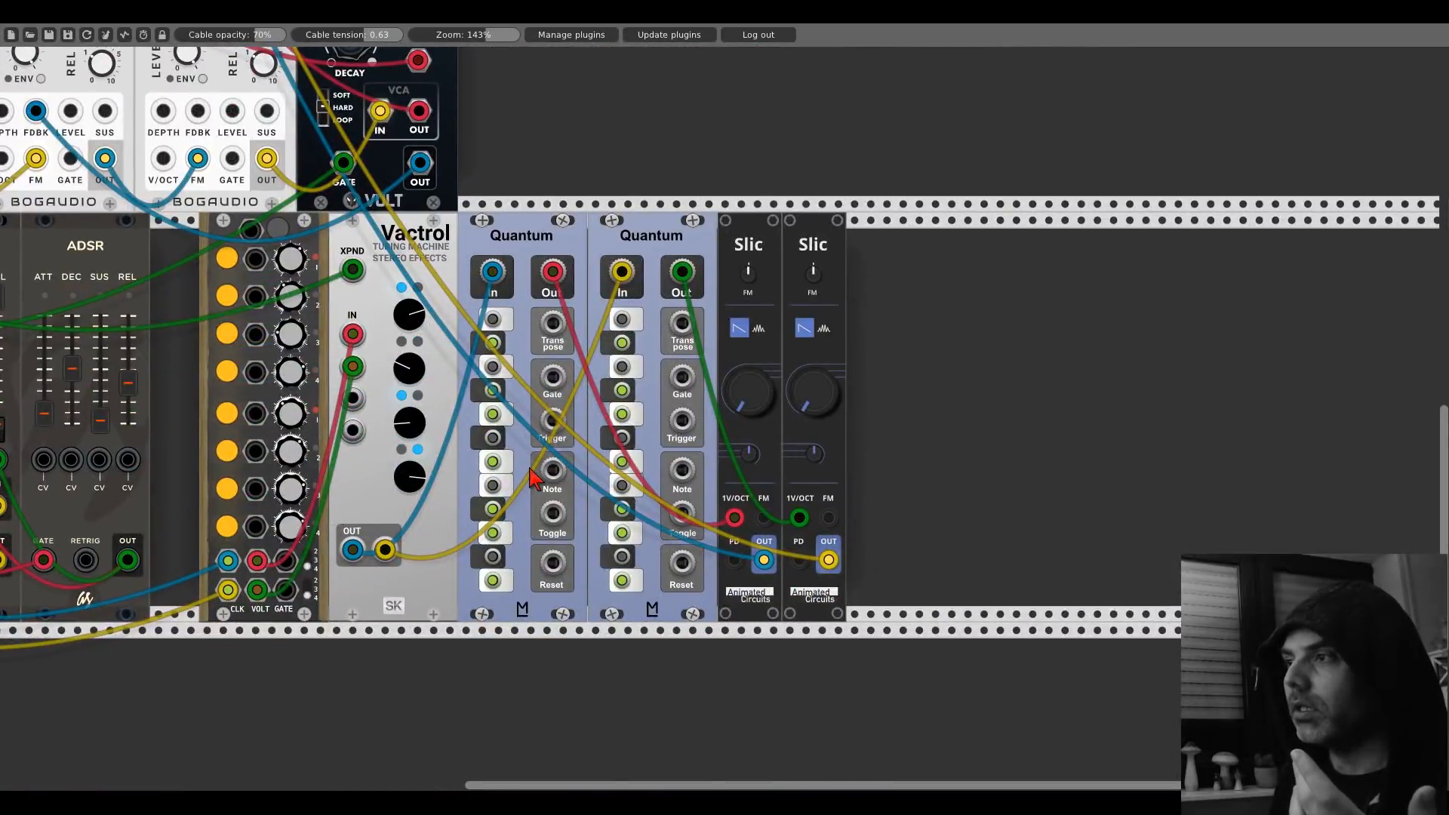
left_click(493, 533)
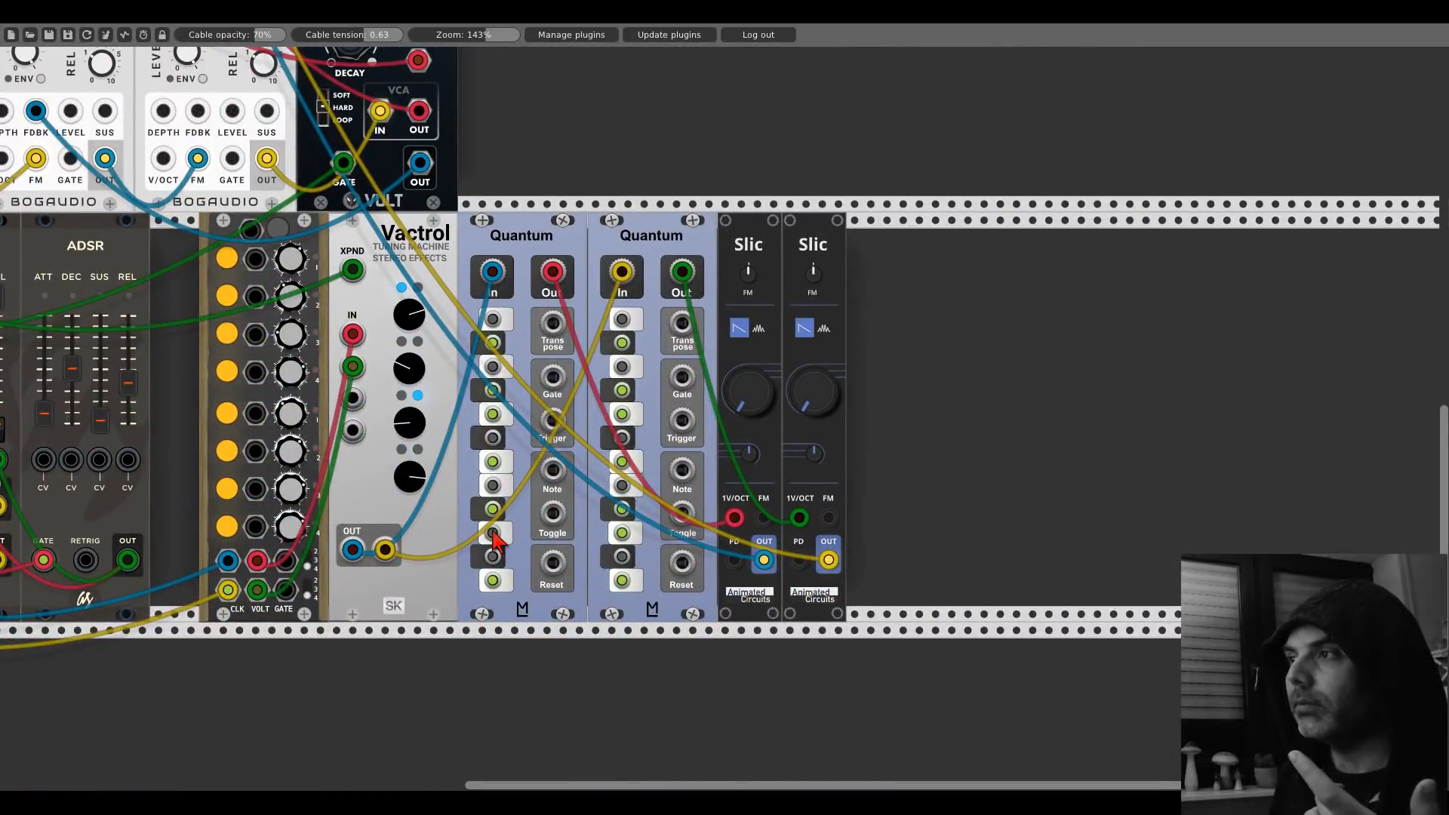
left_click(491, 391)
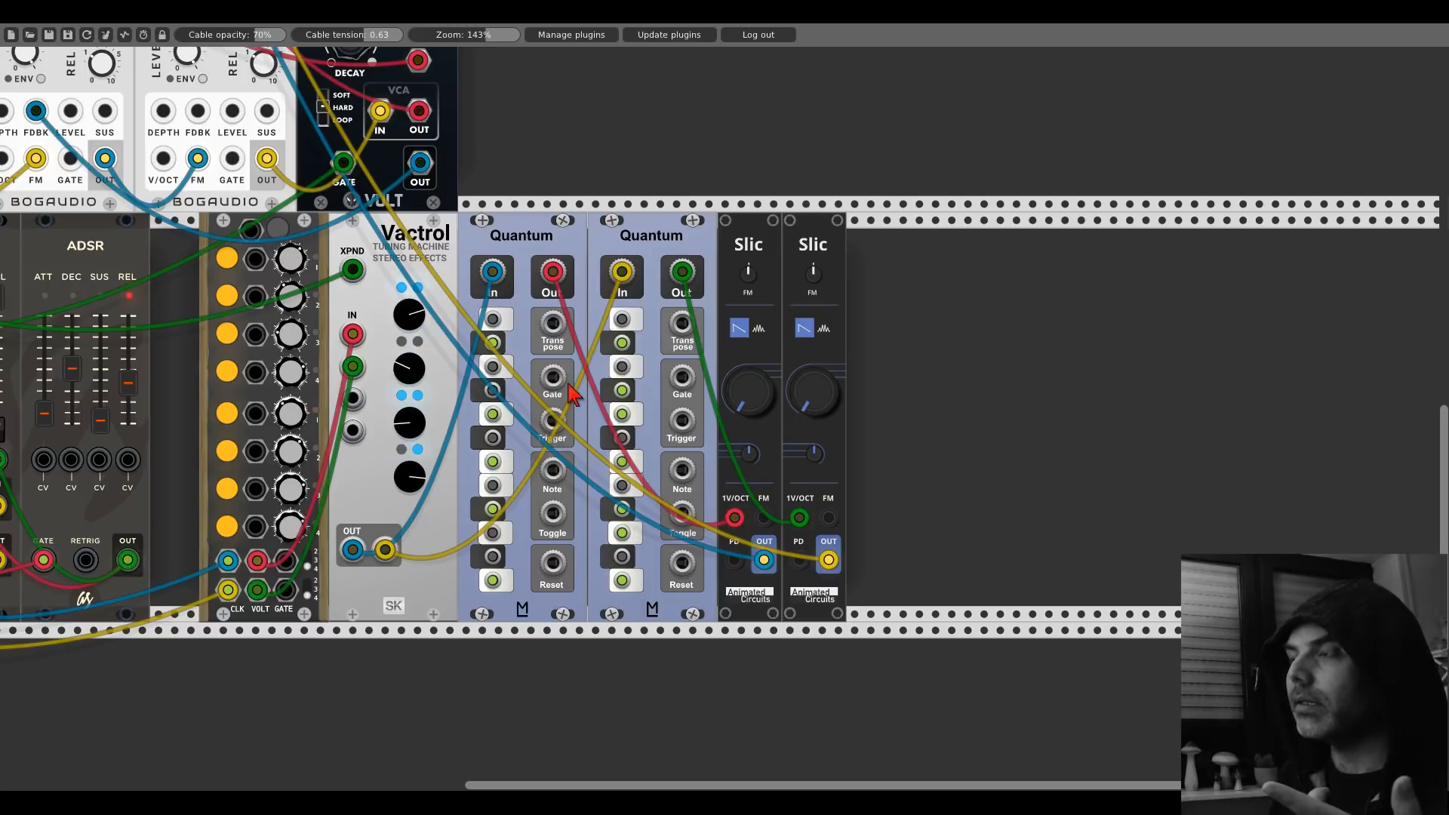
left_click(620, 415)
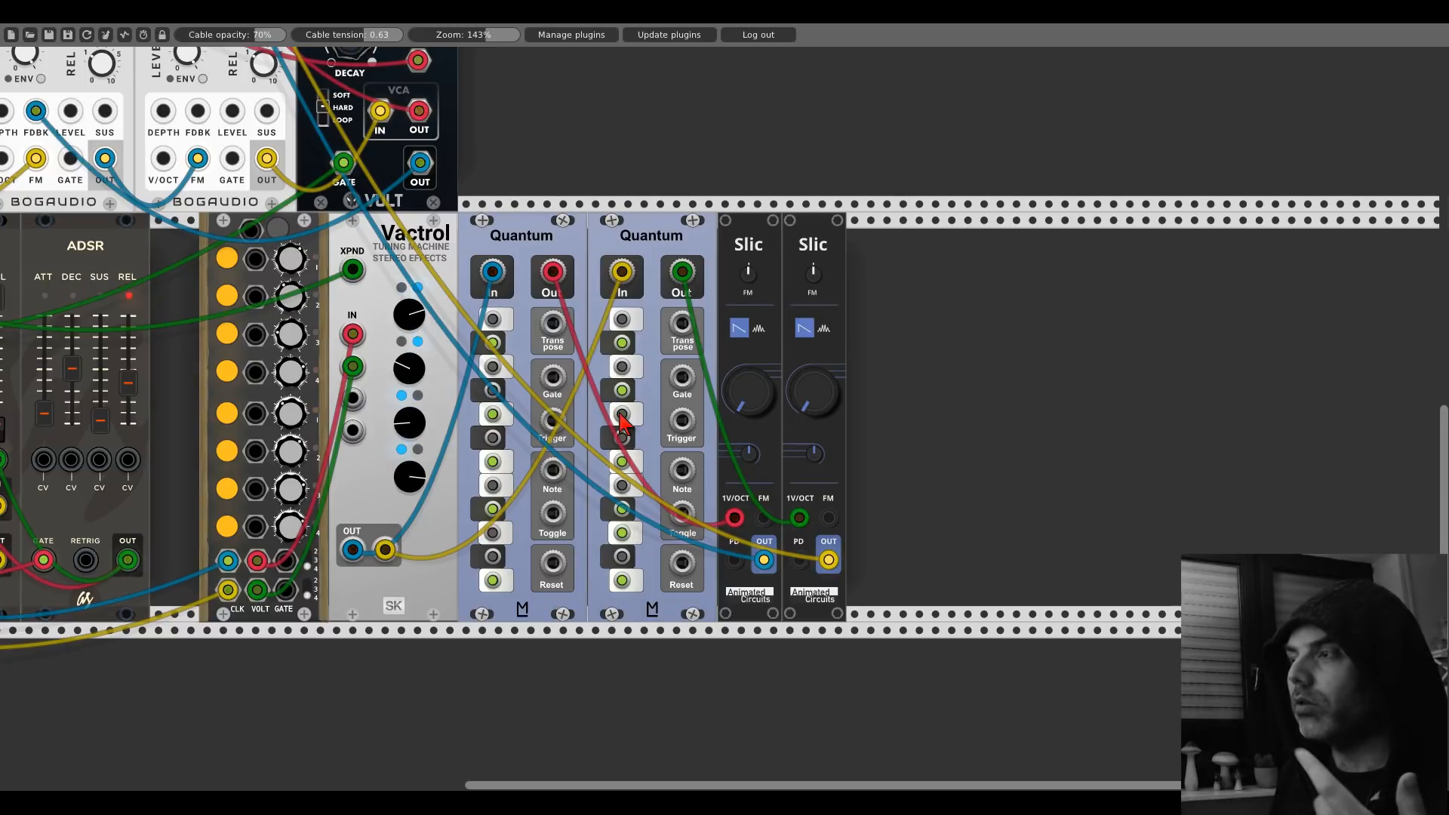
left_click(621, 510)
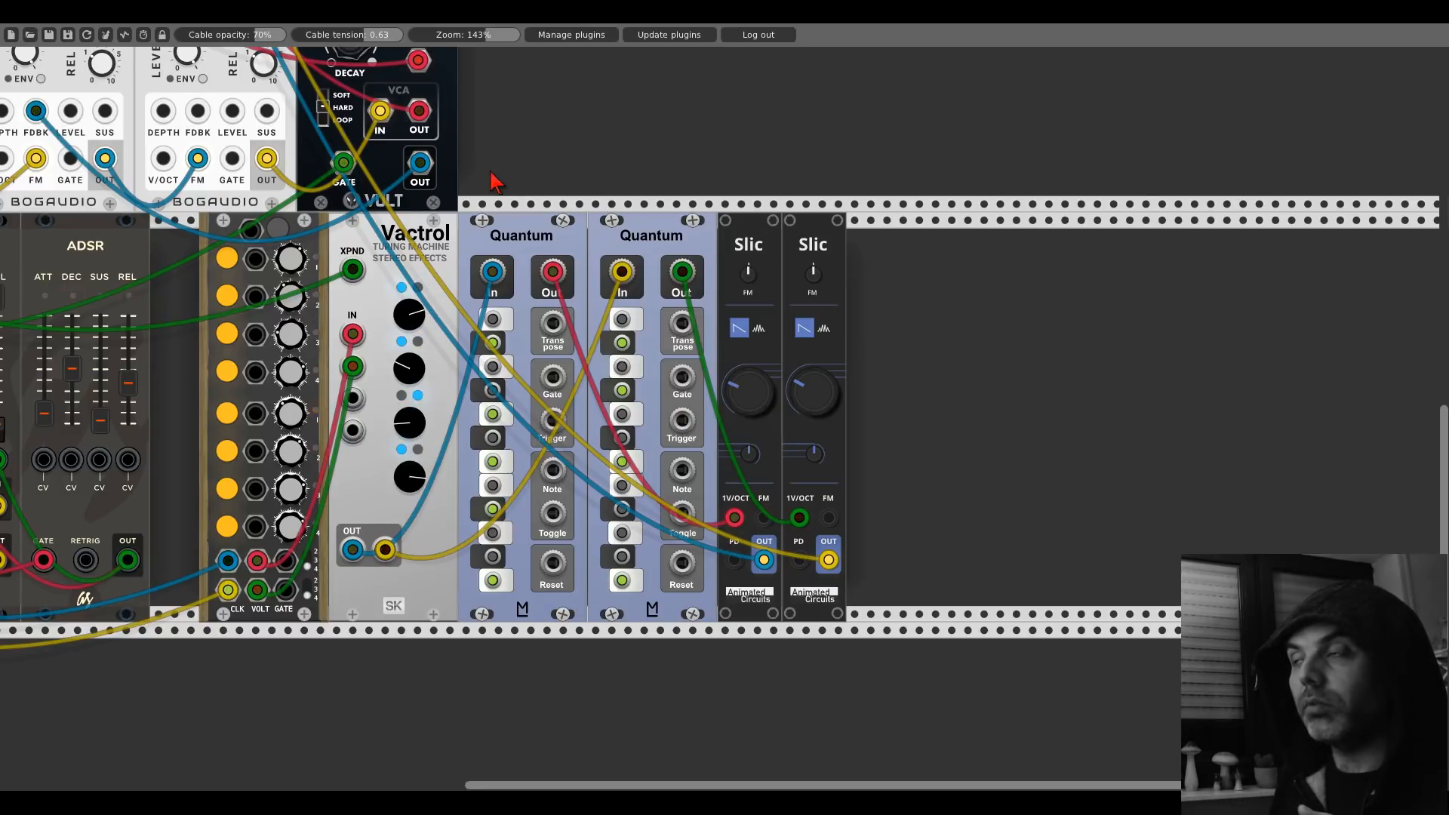
Step: Save the patch and adjust the pitch of the Slic oscillators
scroll(496, 181, "up", 6)
scroll(495, 181, "left", 4)
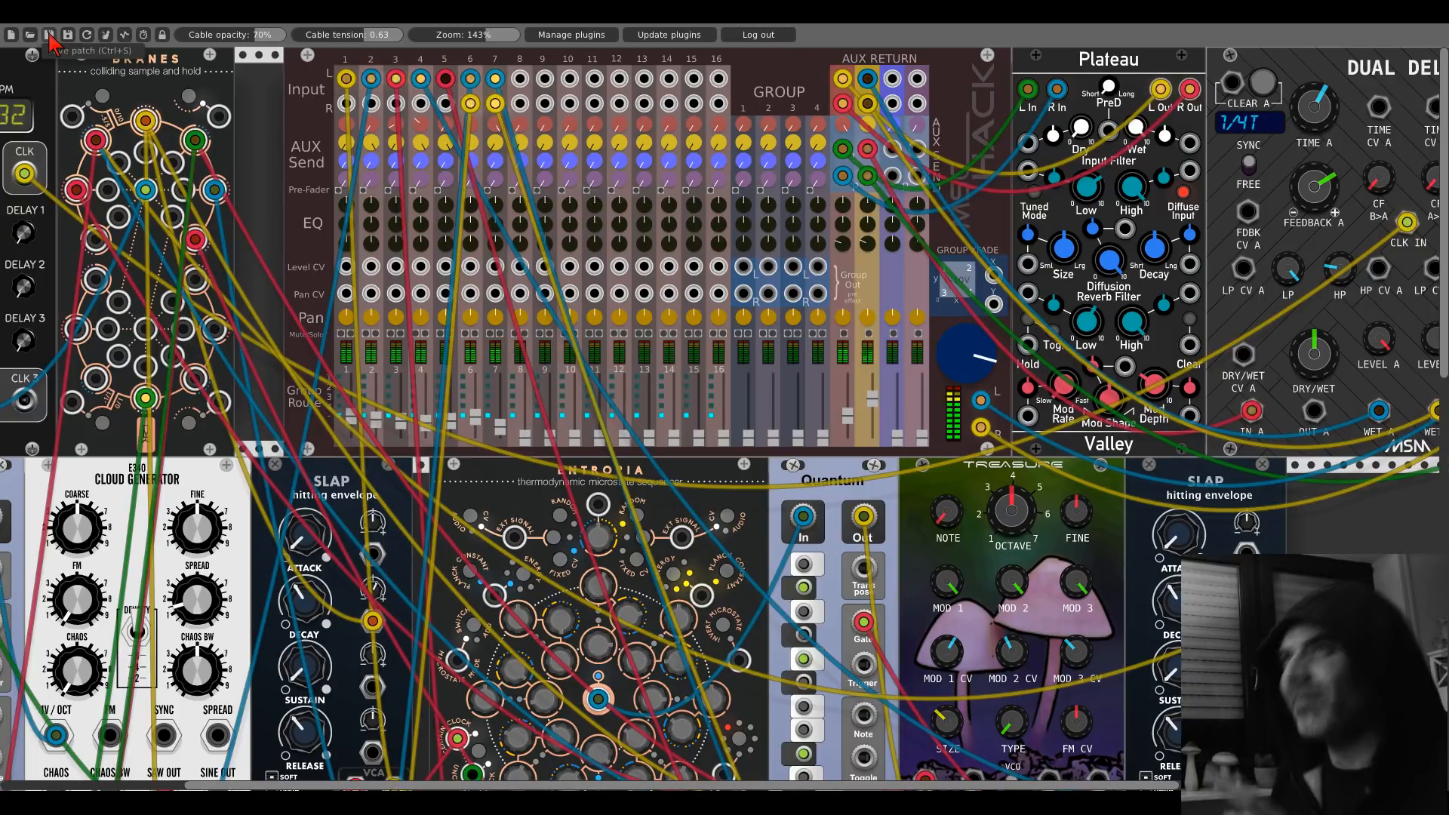
scroll(881, 599, "down", 12)
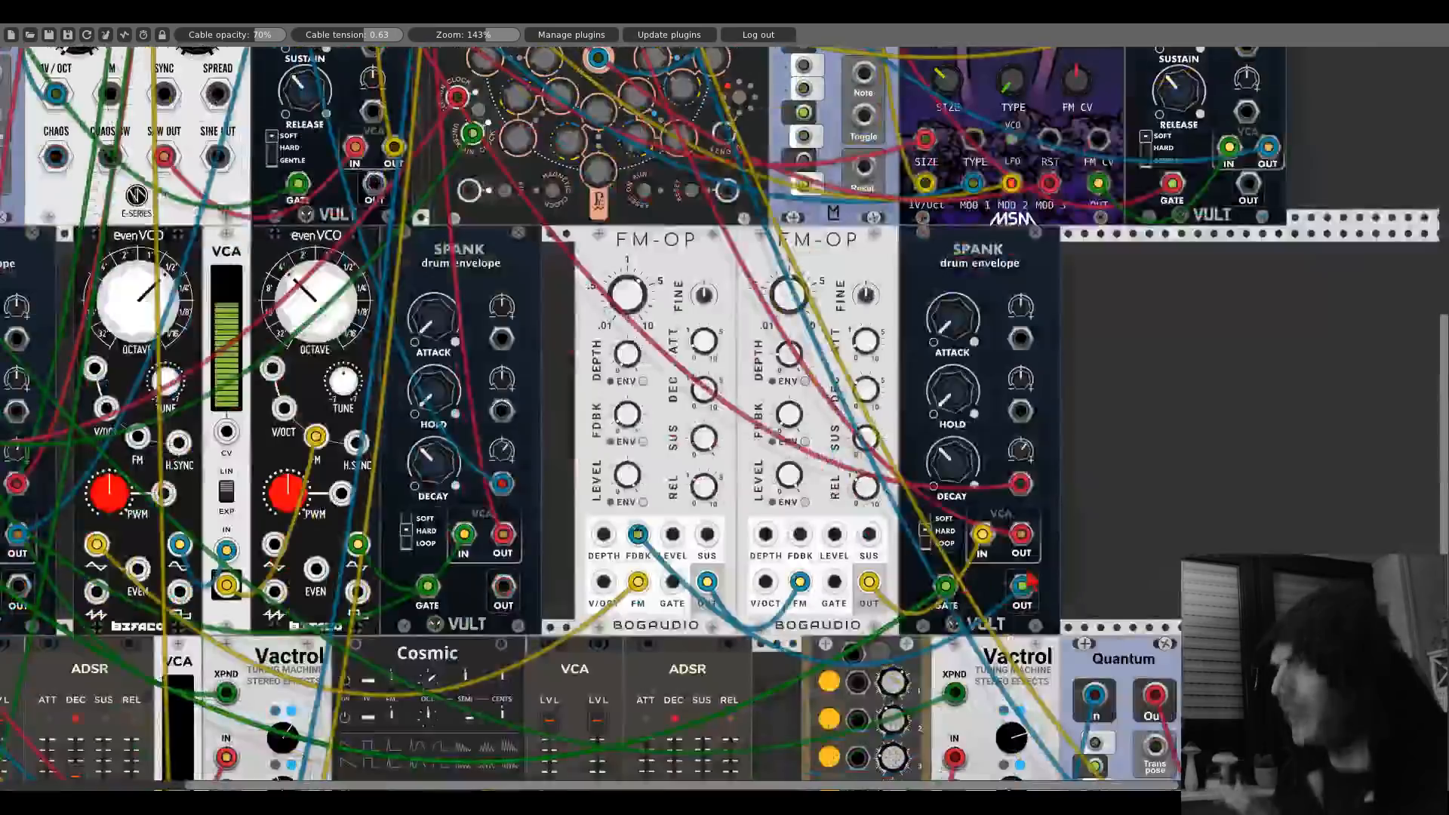
left_click_drag(1056, 567, 522, 168)
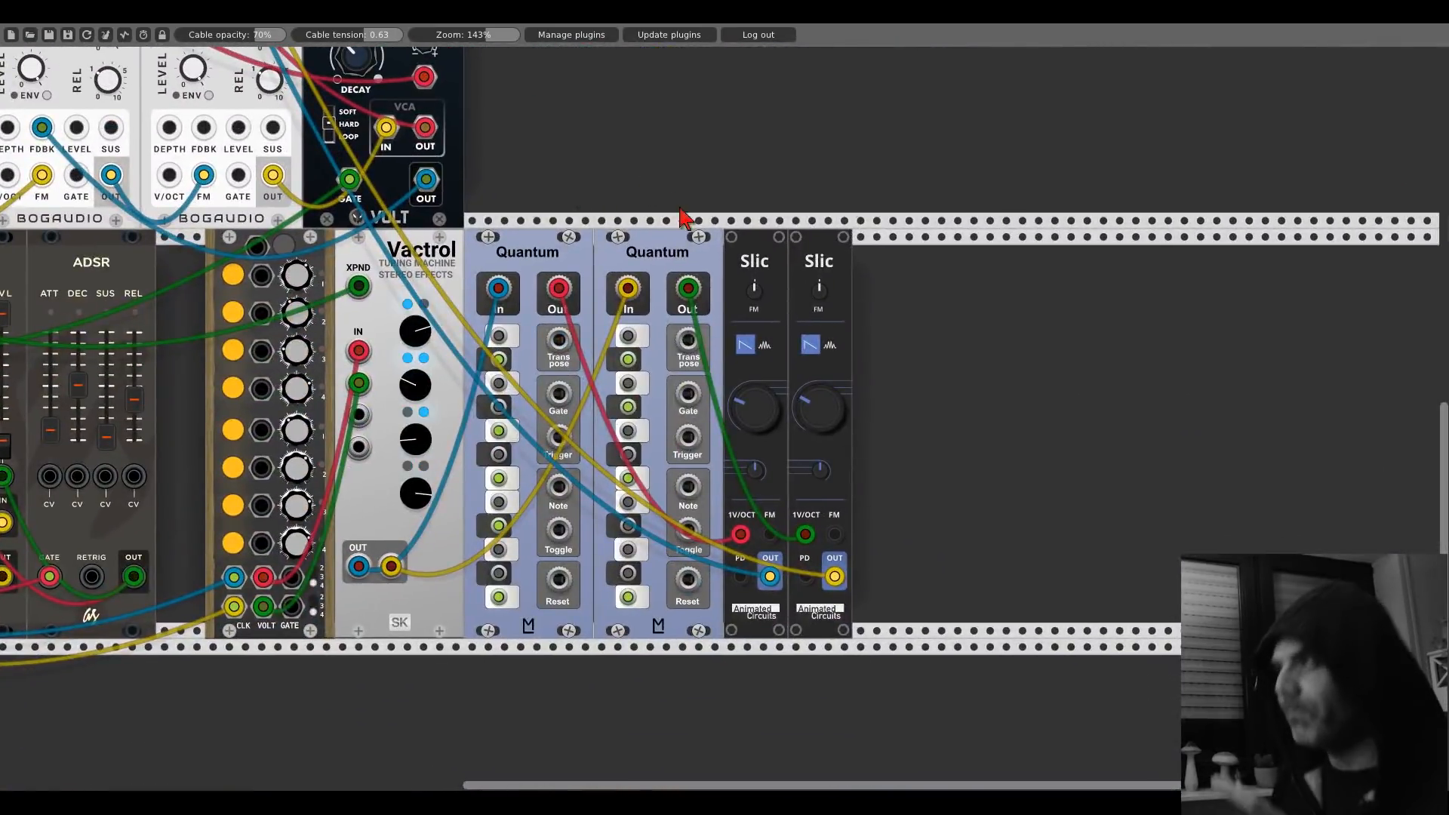
left_click_drag(754, 409, 808, 273)
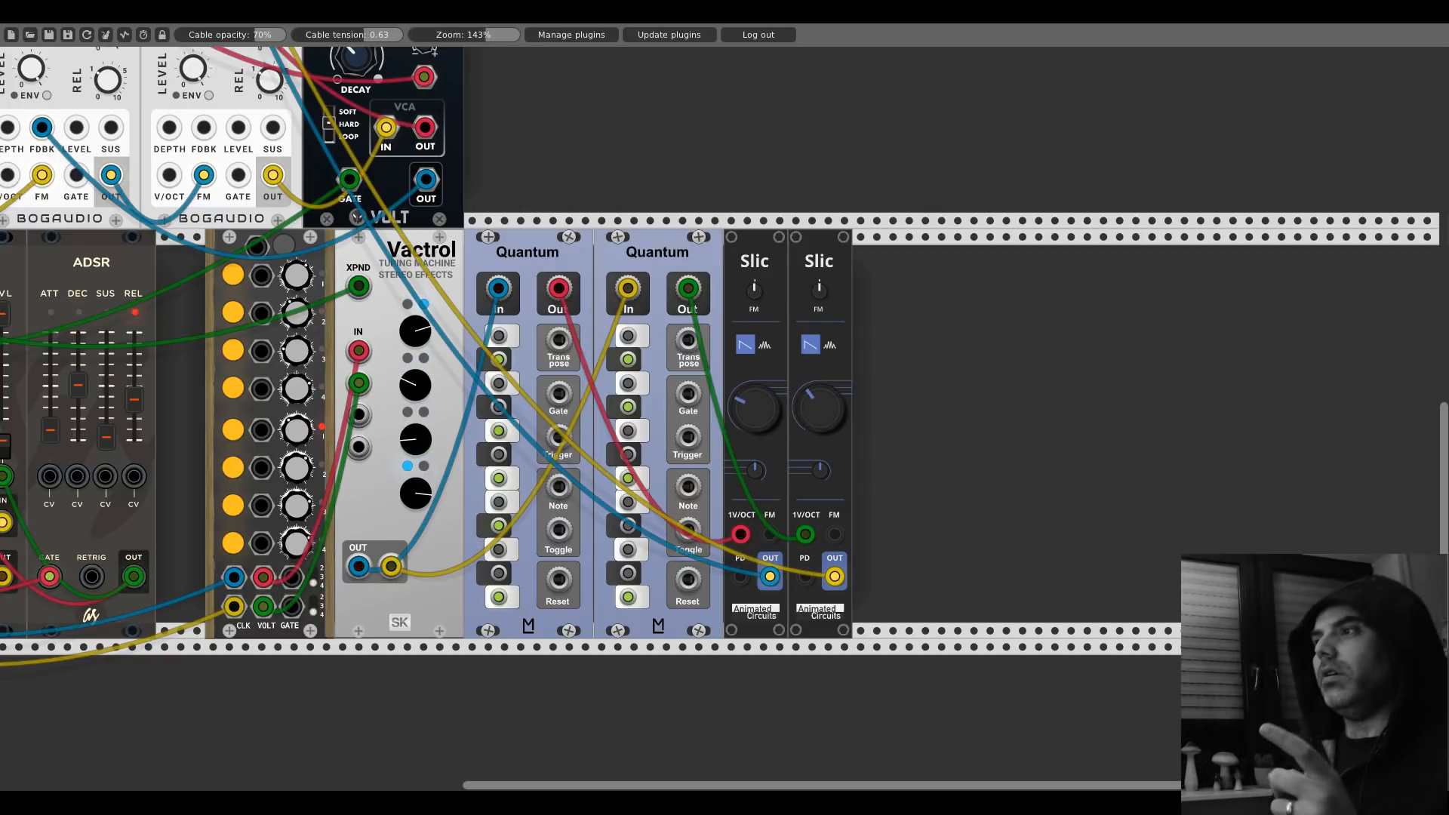
Step: Add a Bogaudio LLFO module against the second Slic
right_click(885, 421)
type("klif")
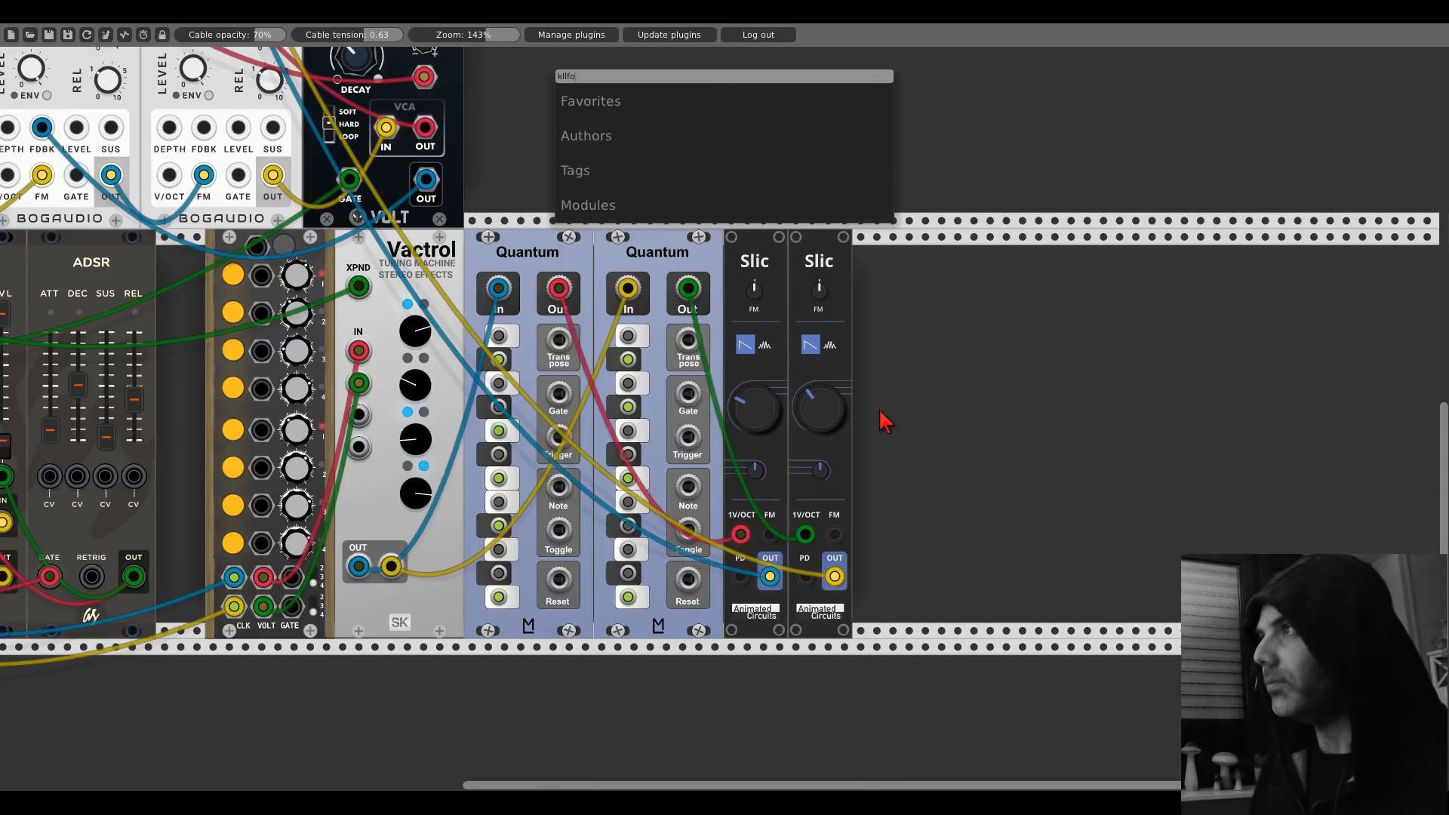
key("BackSpace")
key("BackSpace")
key("BackSpace")
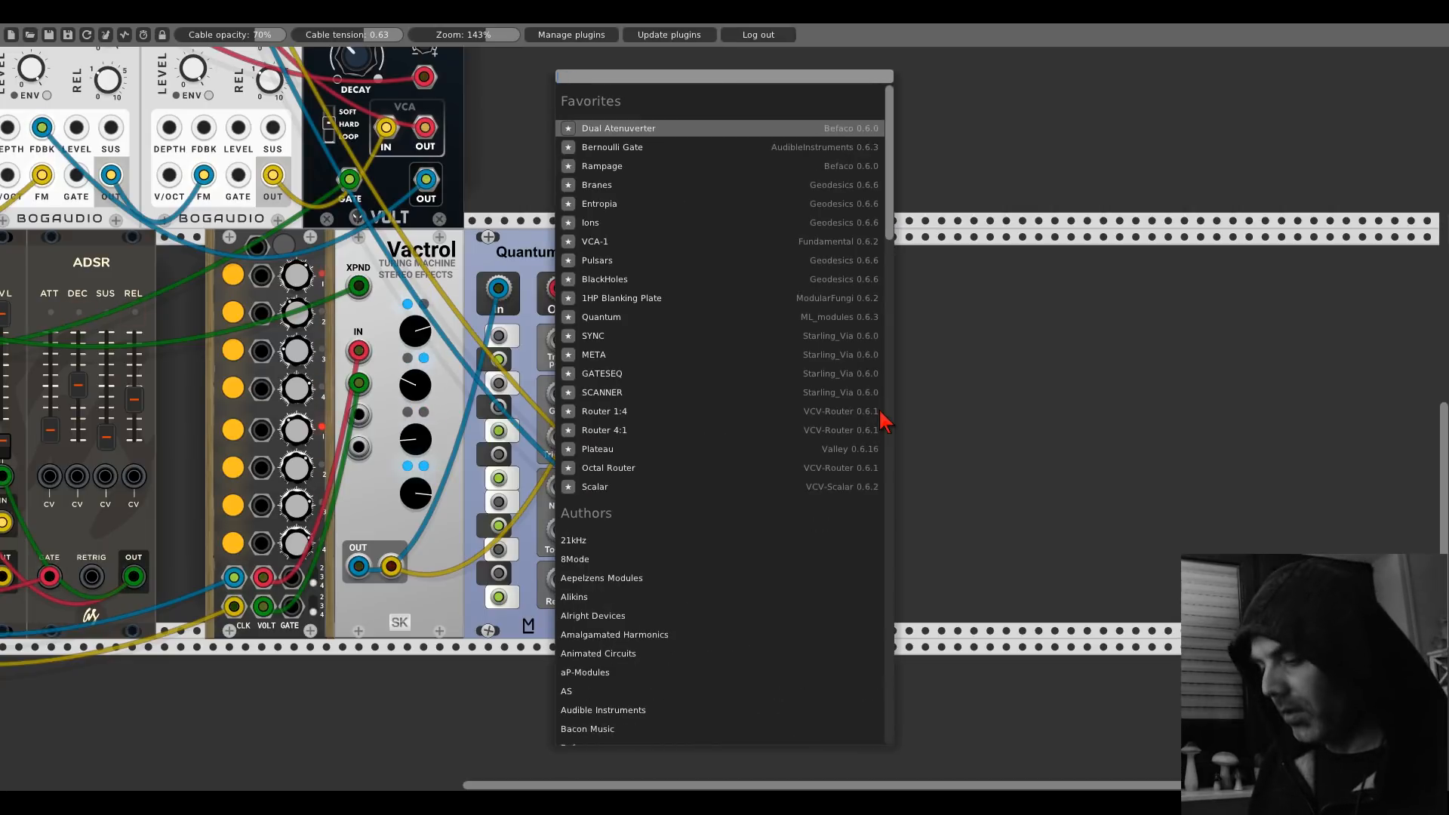
type("llfo")
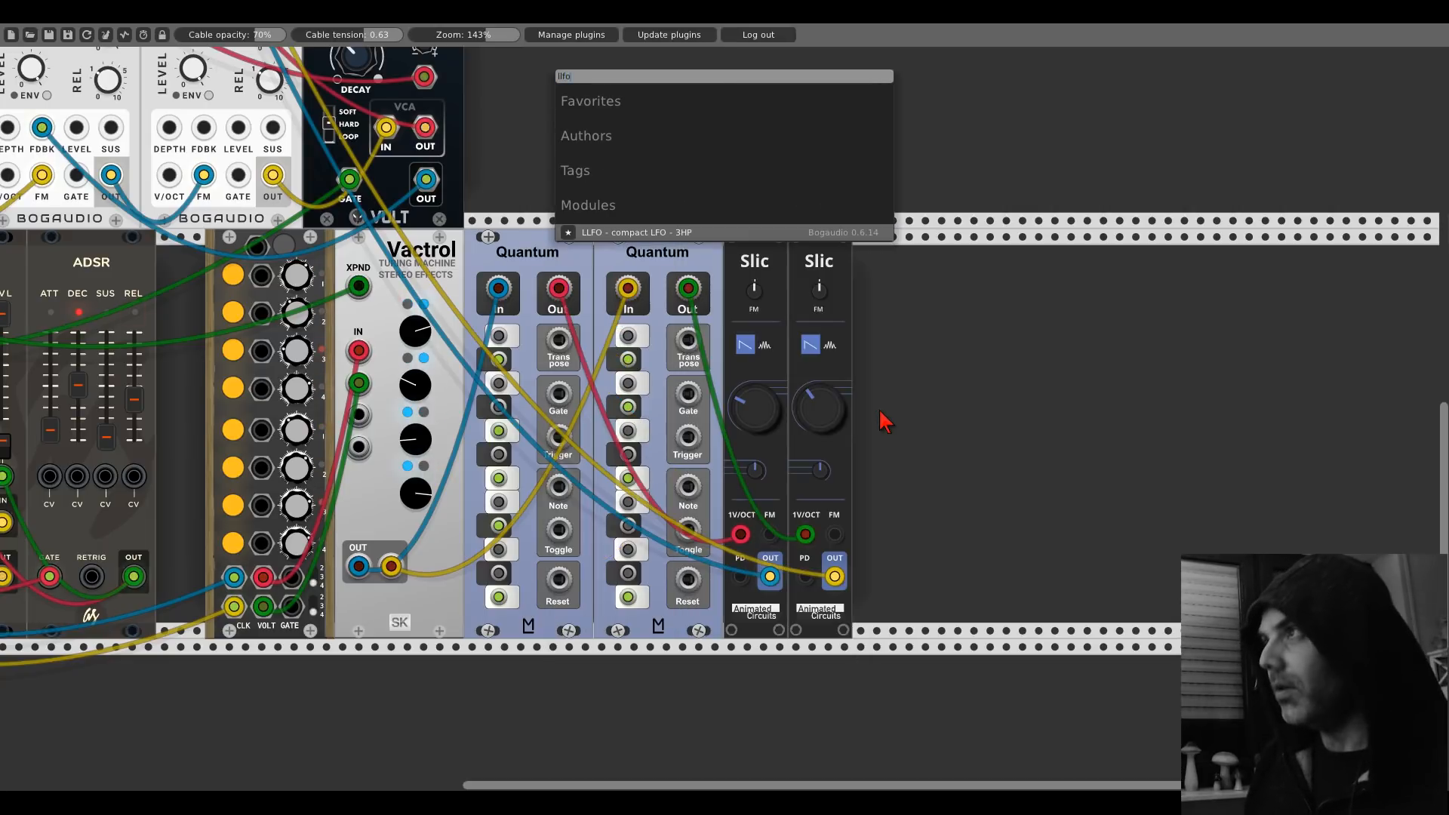
left_click(657, 238)
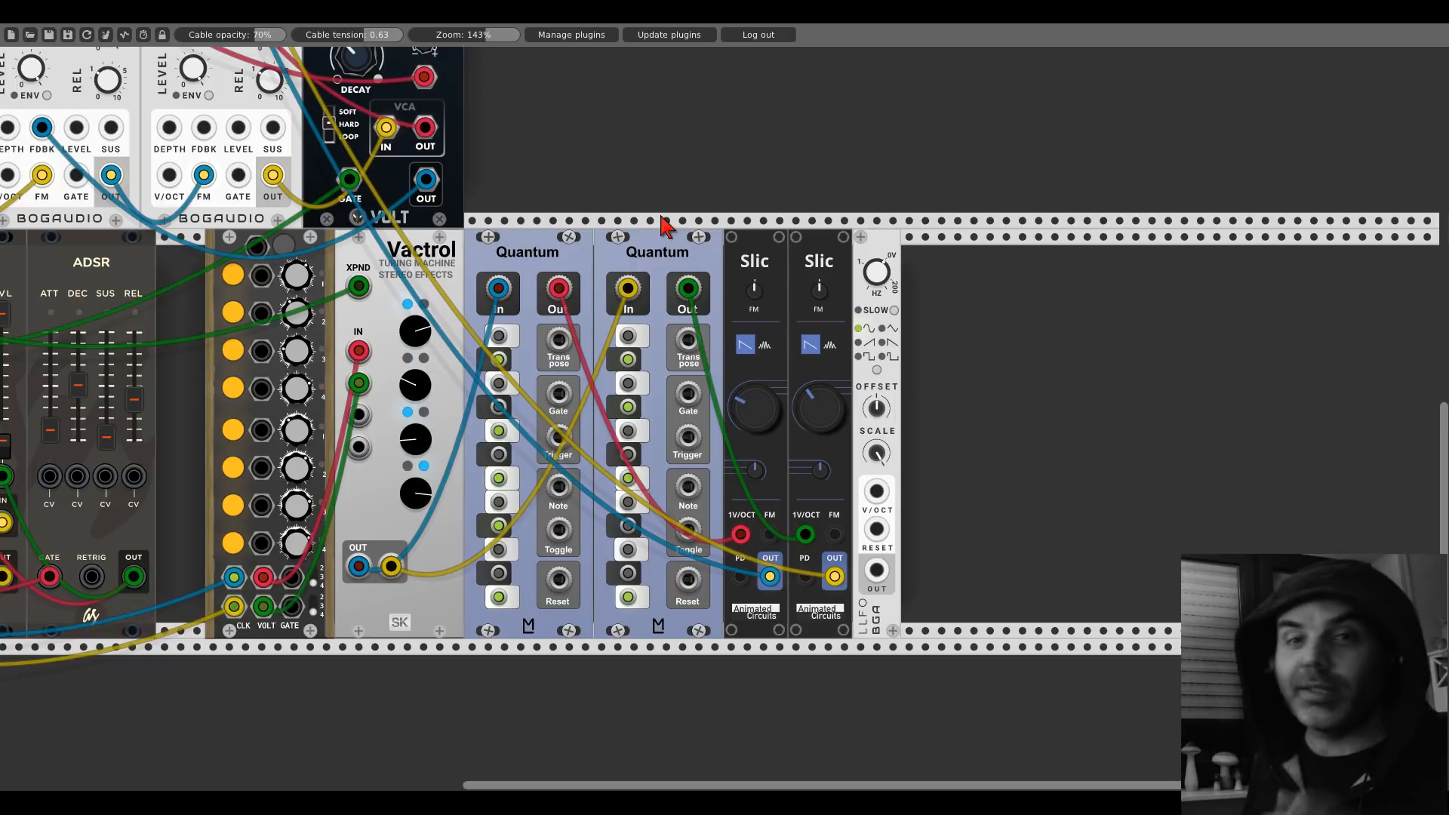
Step: Move LLFO away from Slic to leave a gap and duplicate it into a row of four
scroll(661, 224, "up", 5)
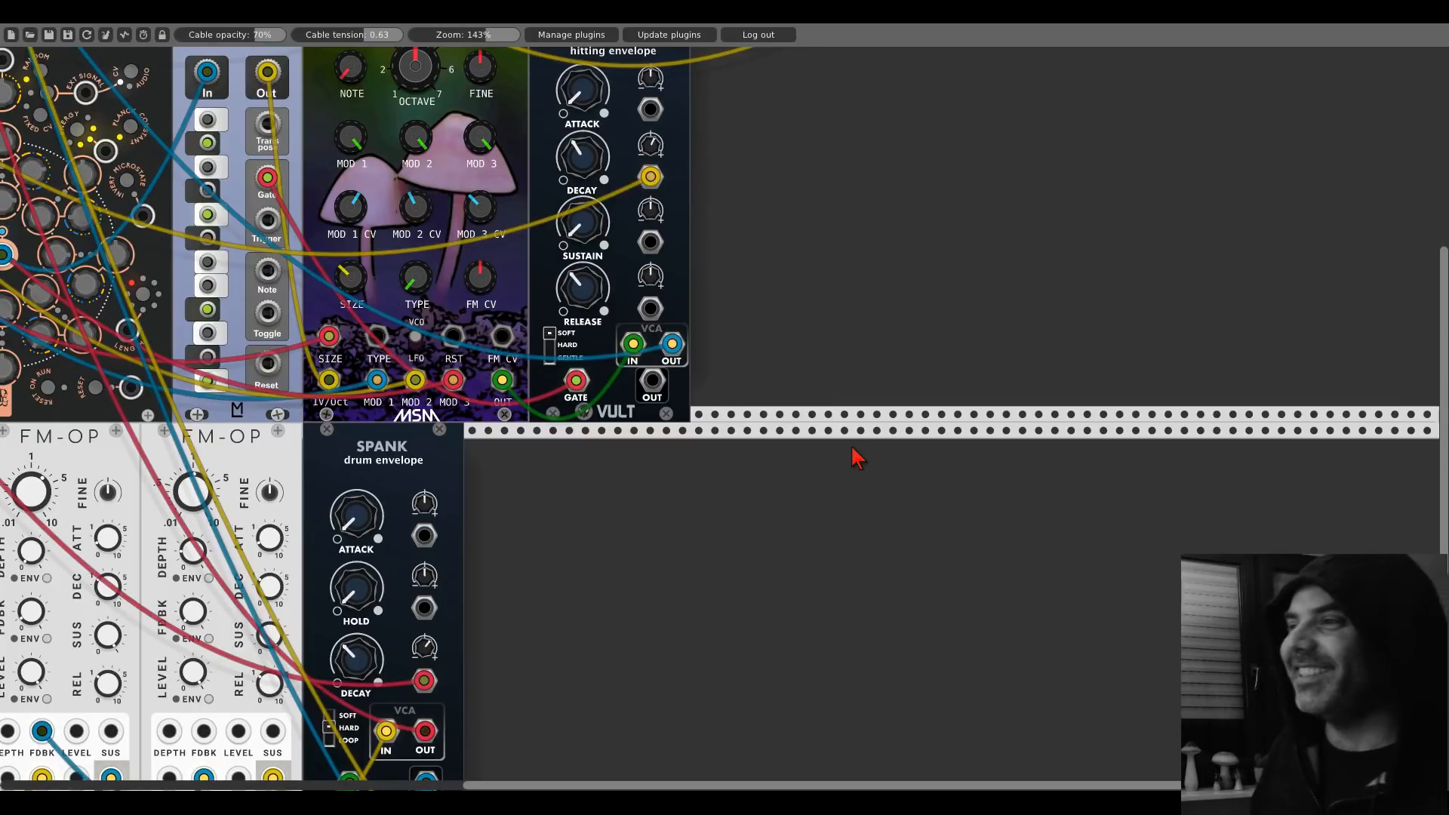
scroll(855, 457, "down", 8)
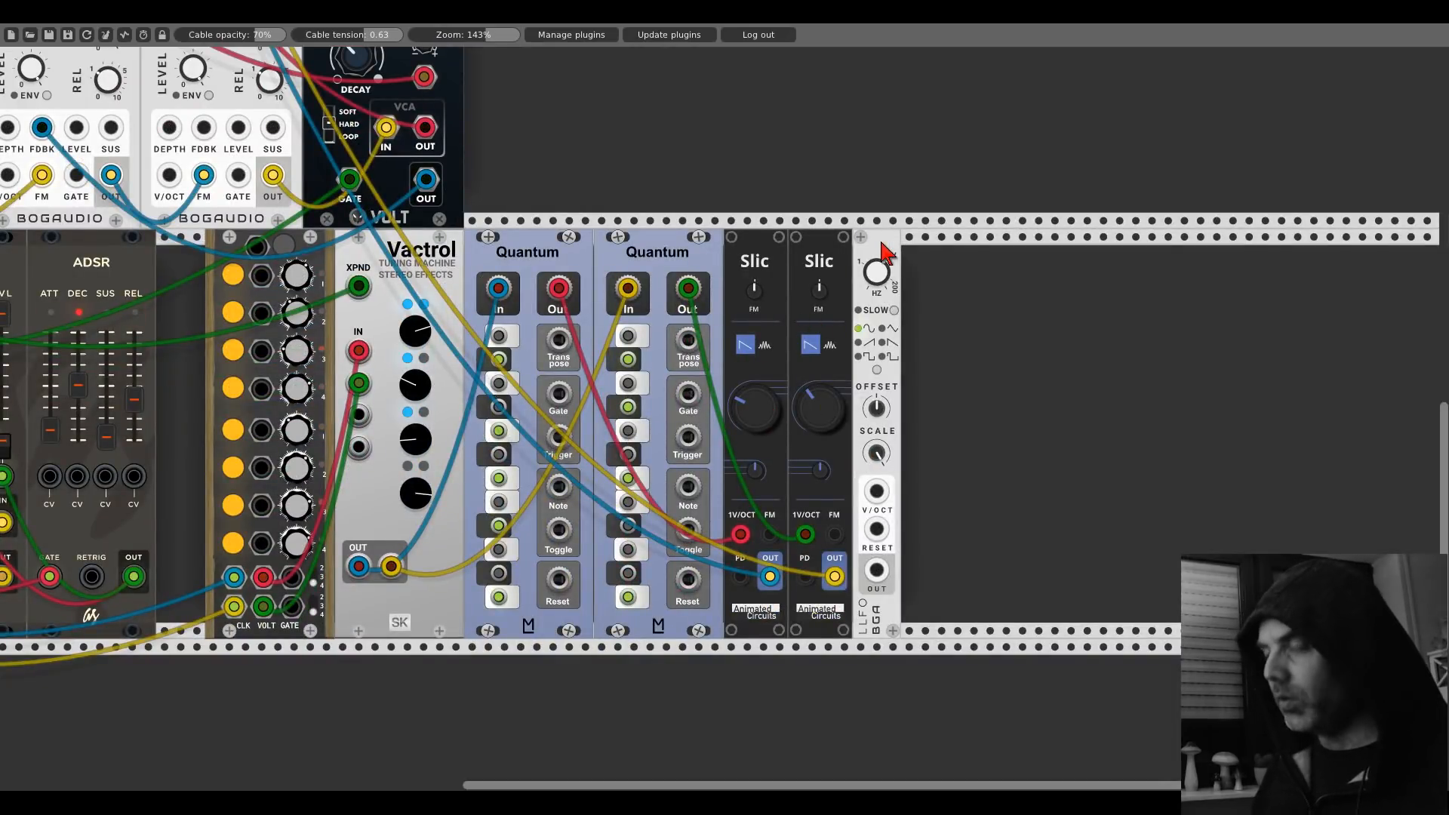
key("ctrl+d")
left_click_drag(908, 244, 1024, 255)
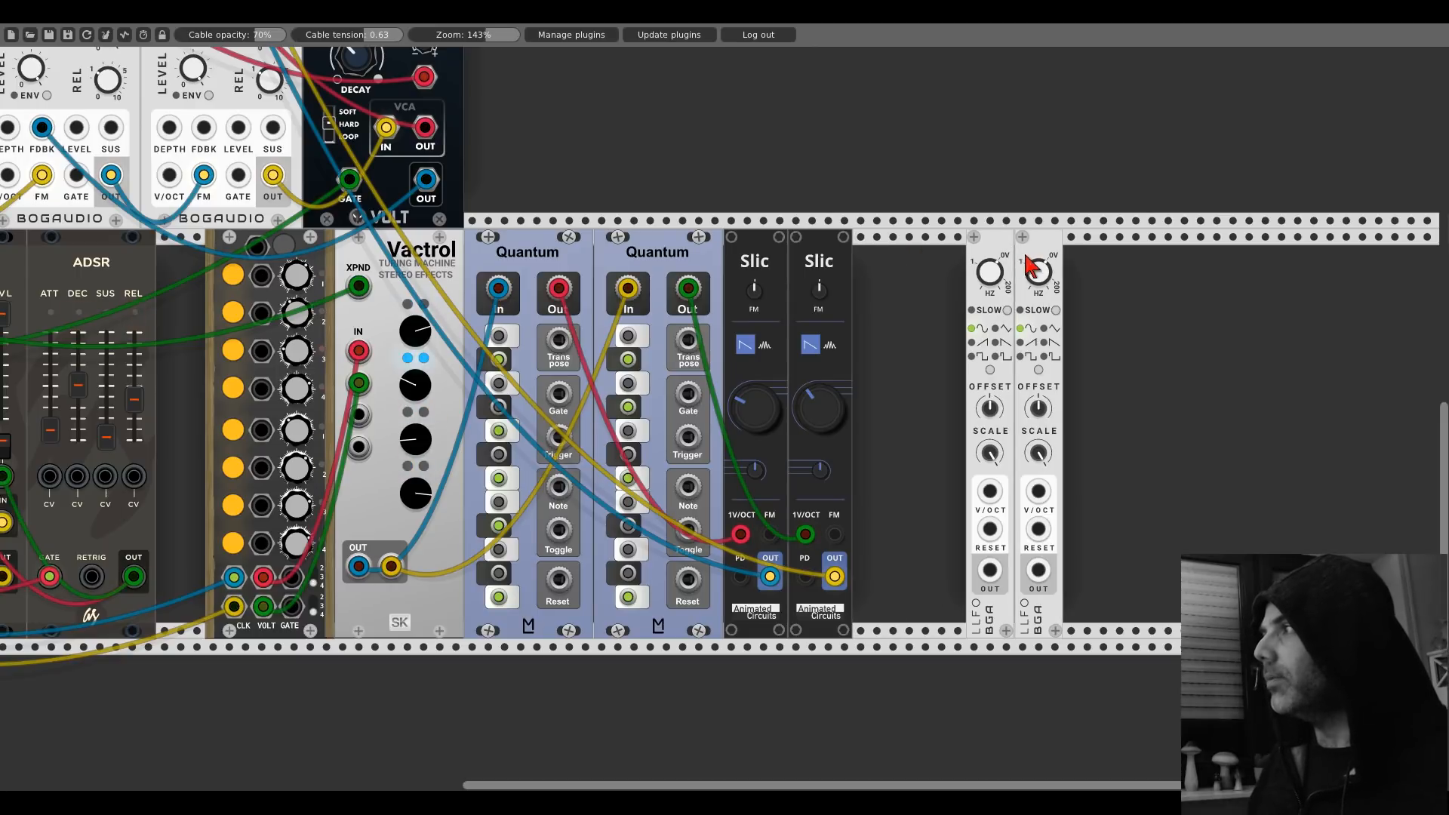
key("ctrl+d")
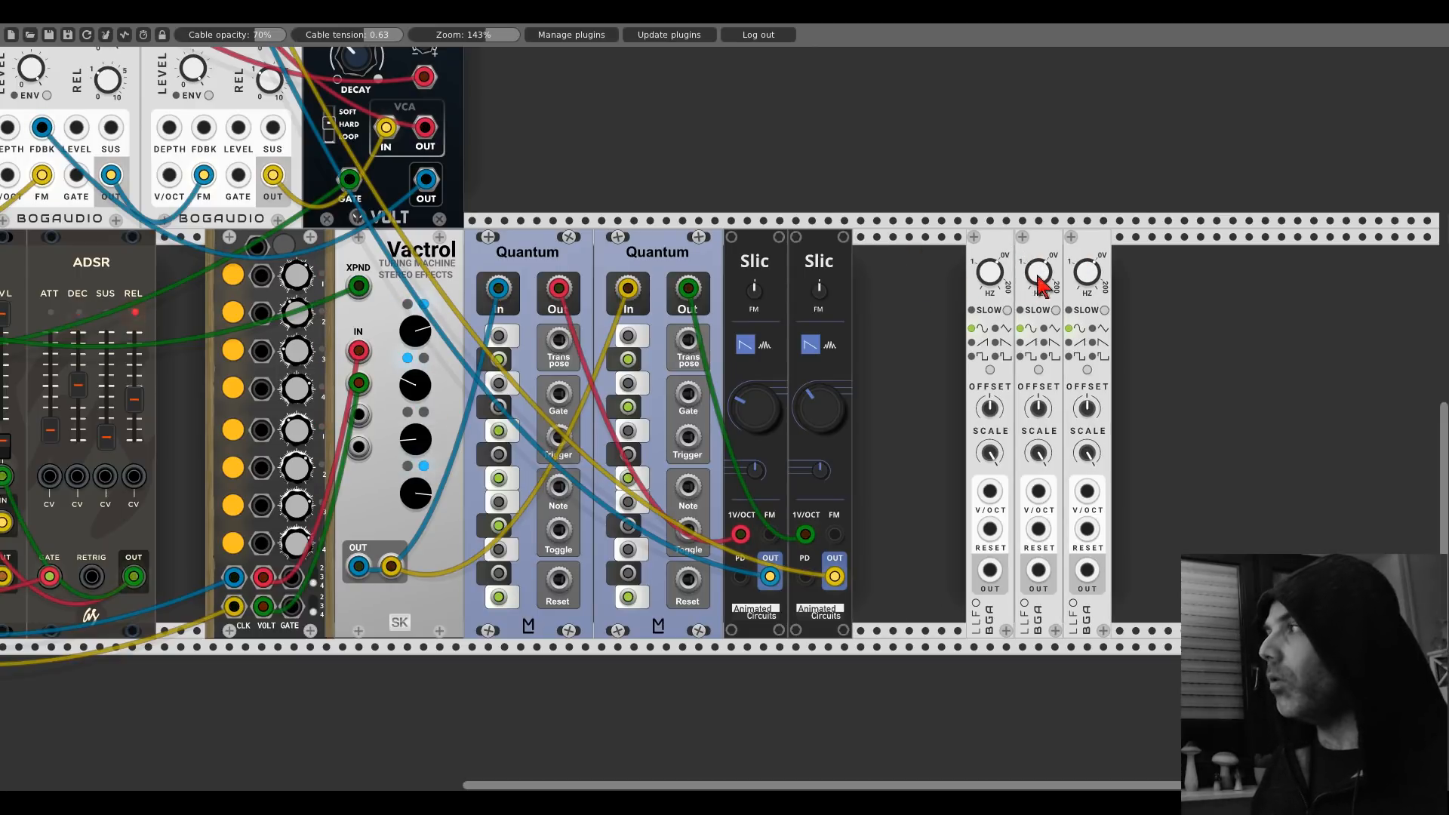
right_click(908, 317)
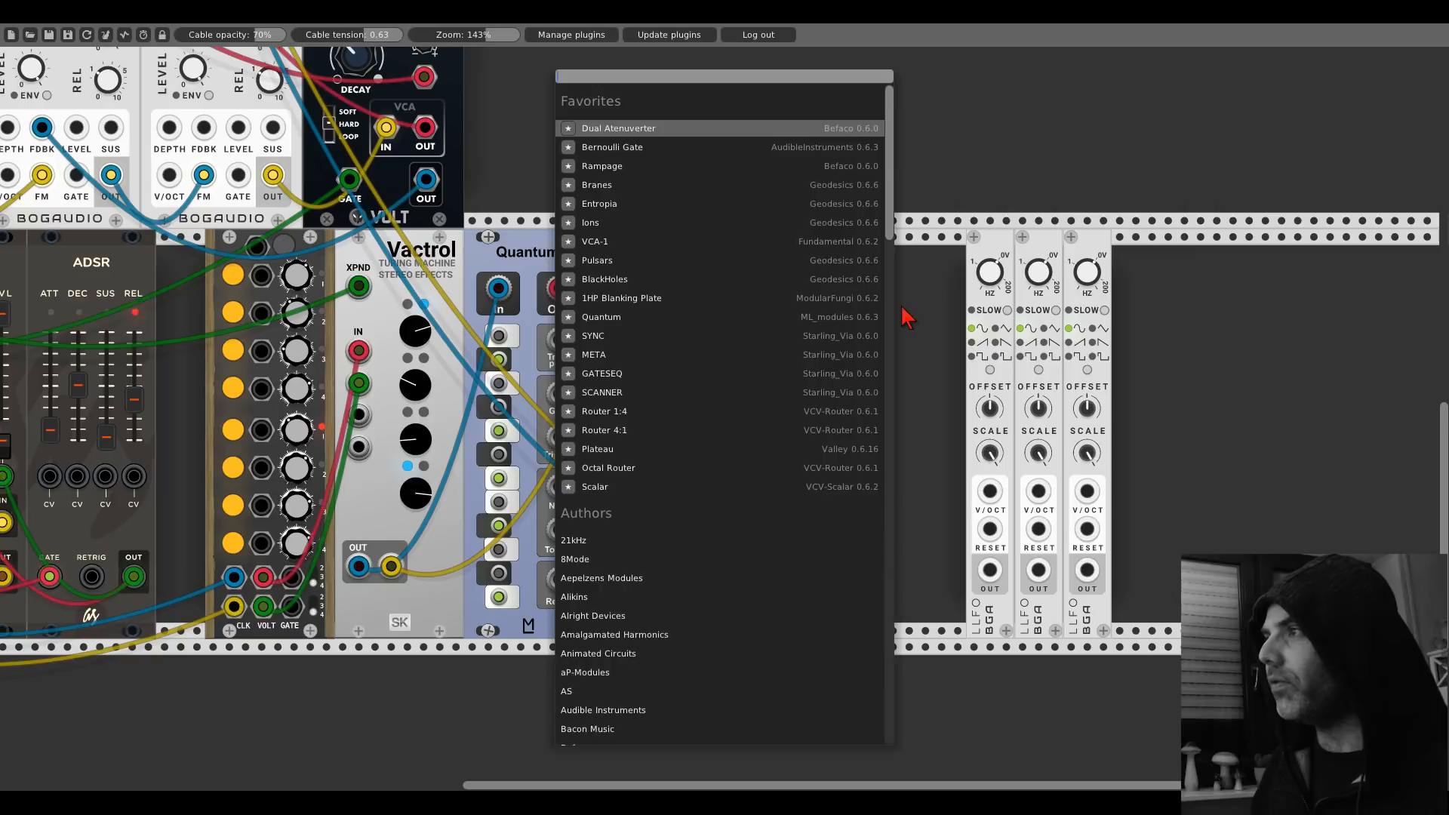
key("Escape")
key("ctrl+d")
Step: Add two VCA-1 modules beside the second Slic and close up the four LLFO modules against them
right_click(922, 293)
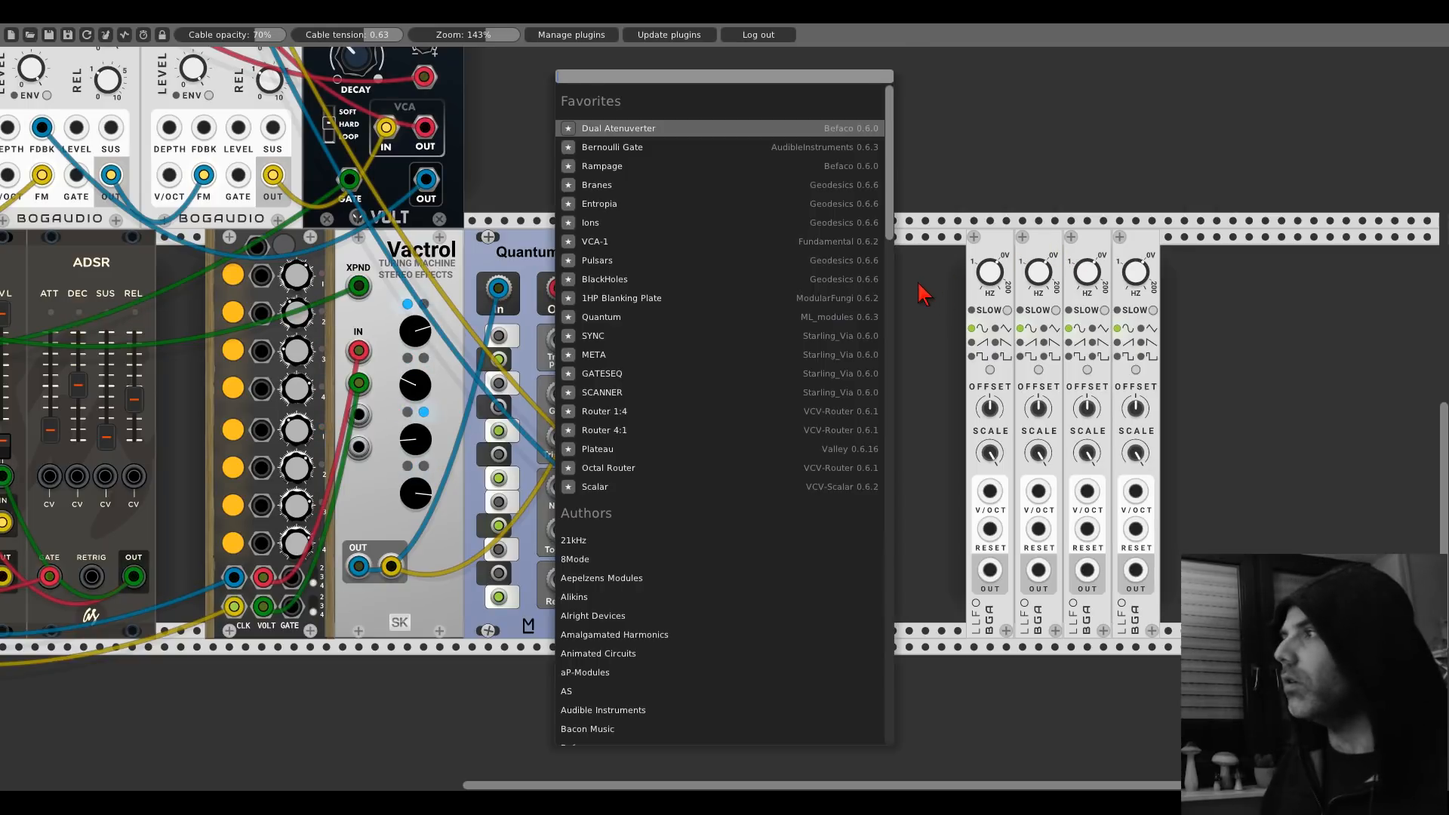
left_click(708, 240)
left_click_drag(908, 240, 870, 249)
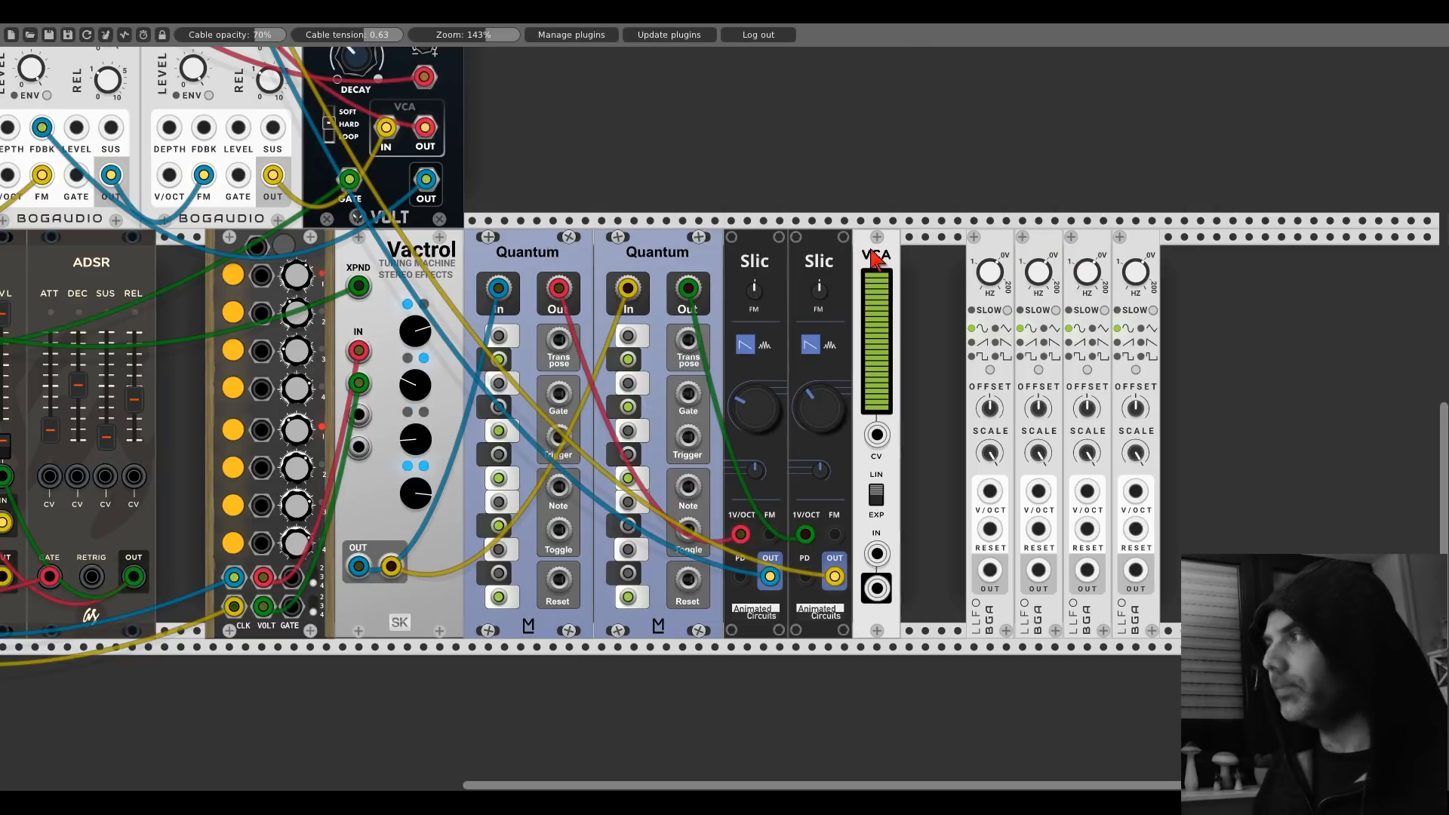
key("ctrl+d")
left_click_drag(978, 255, 1005, 244)
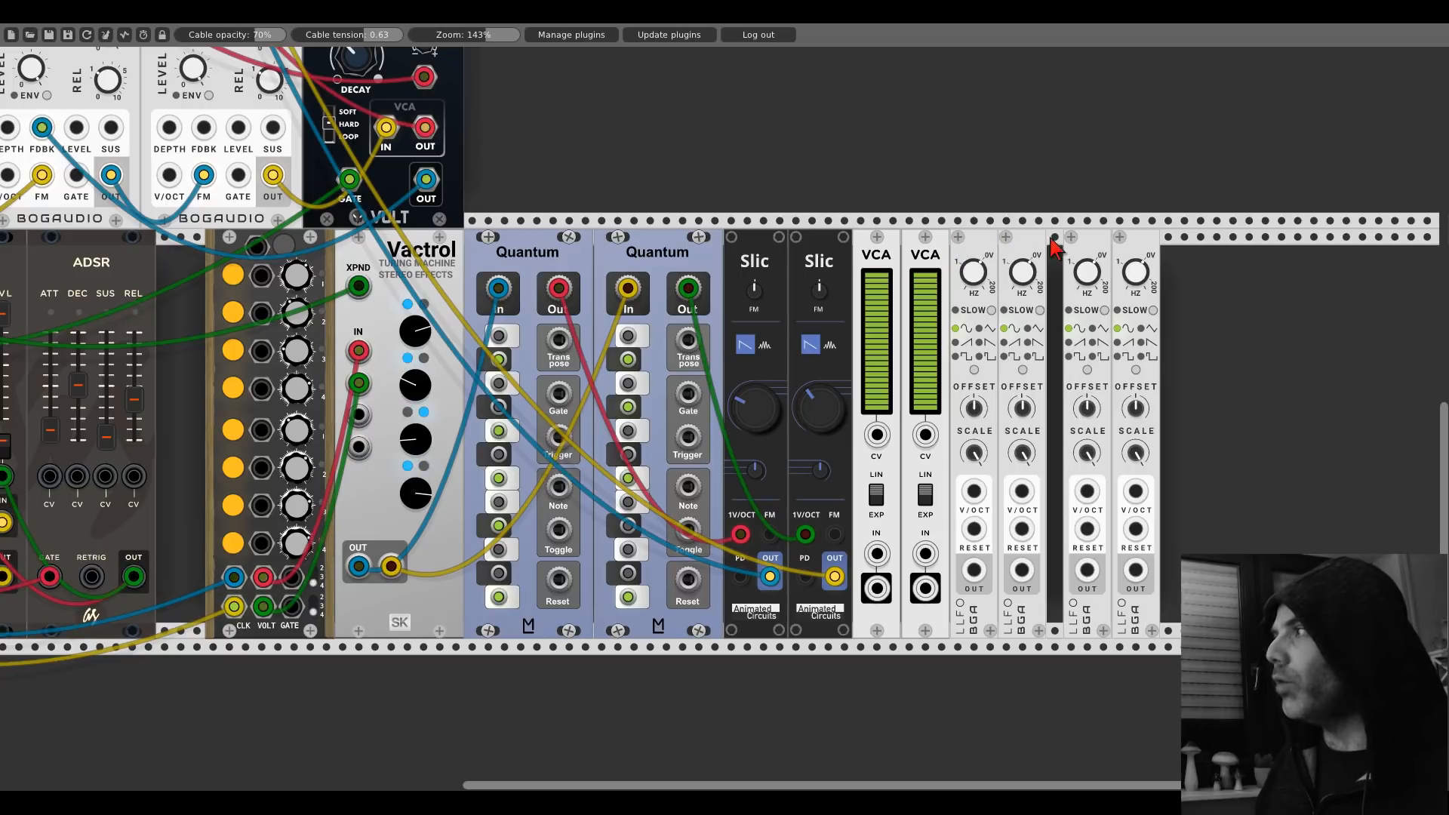
mouse_move(1105, 254)
left_mouse_down()
mouse_move(1064, 249)
mouse_move(1112, 243)
left_mouse_up()
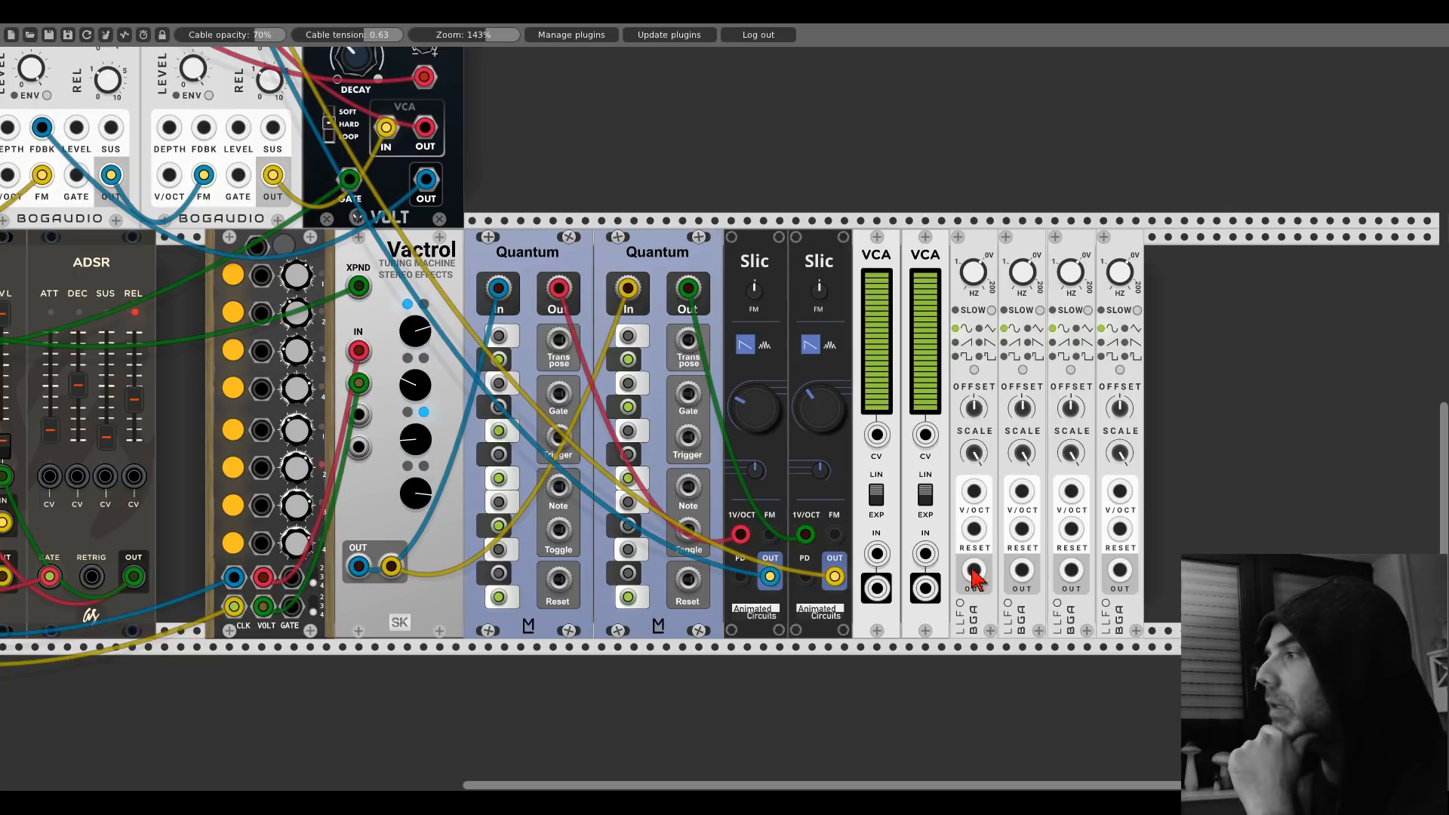
Step: Patch the first two LLFO outputs through the two VCAs into the PD inputs of the two Slic oscillators
left_click_drag(974, 570, 876, 553)
left_click_drag(1021, 570, 925, 554)
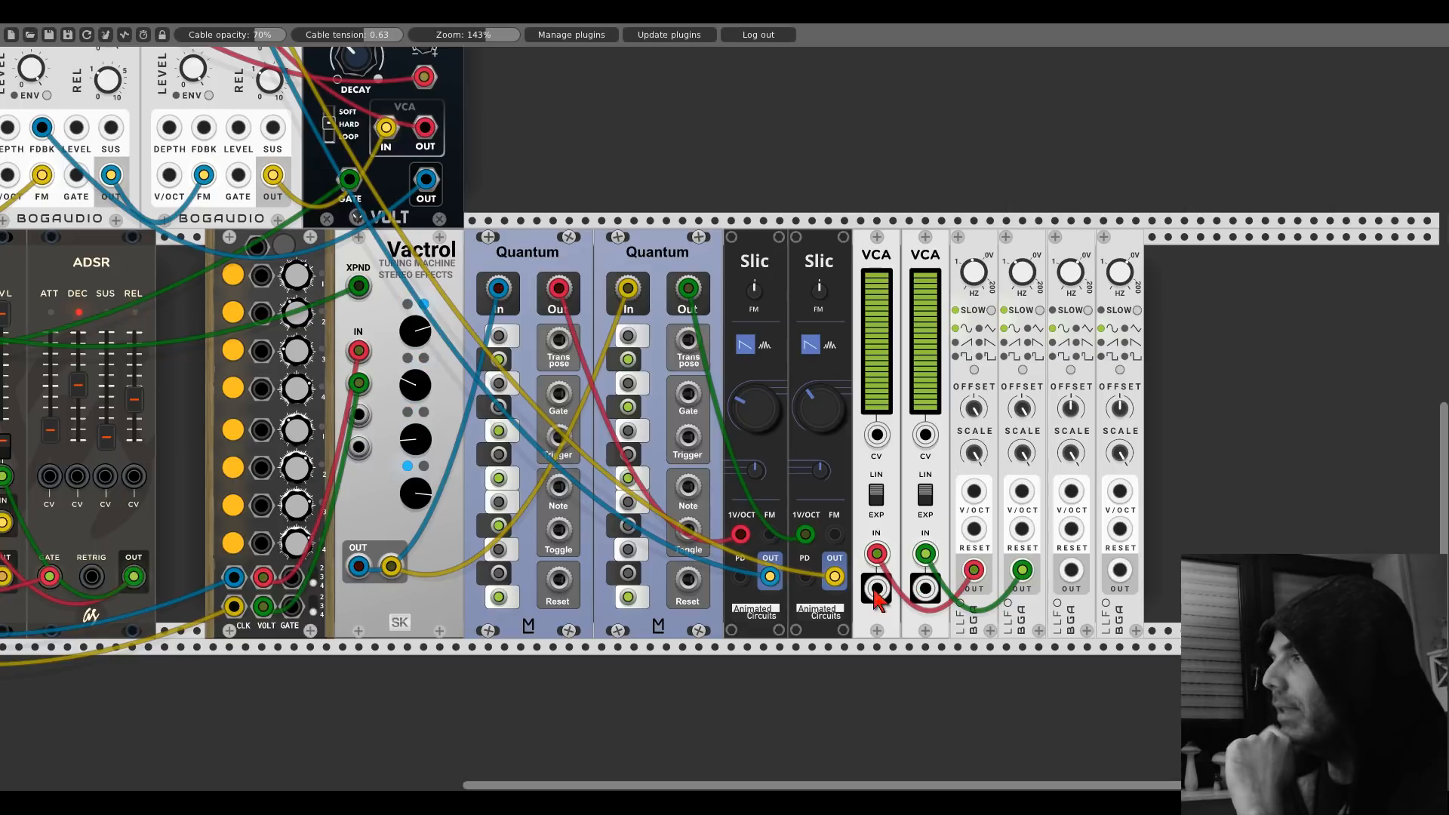
left_click_drag(877, 590, 740, 576)
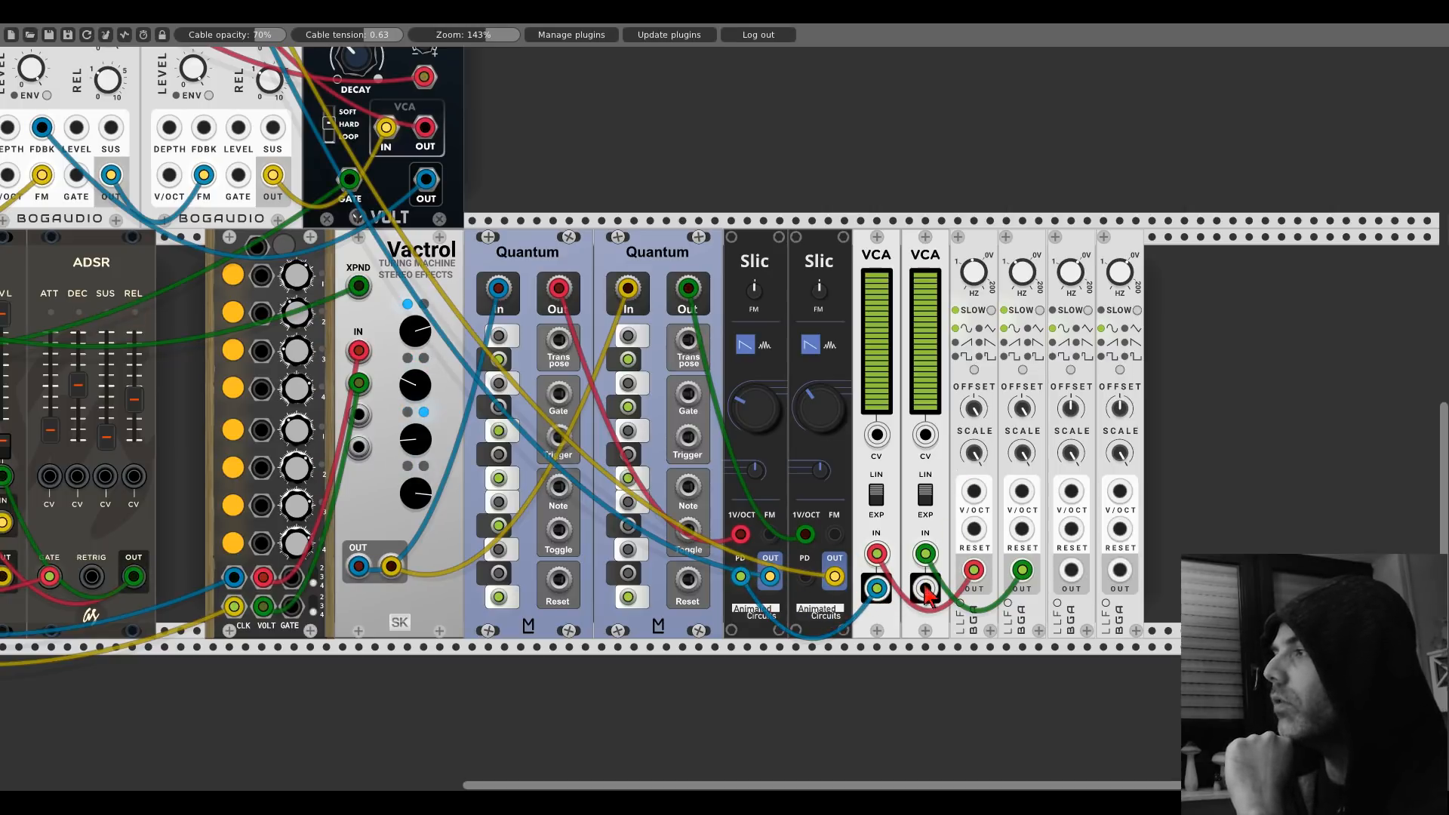
left_click_drag(925, 588, 805, 576)
Step: Duplicate the VCA twice and place both copies after the fourth LLFO
scroll(805, 578, "up", 20)
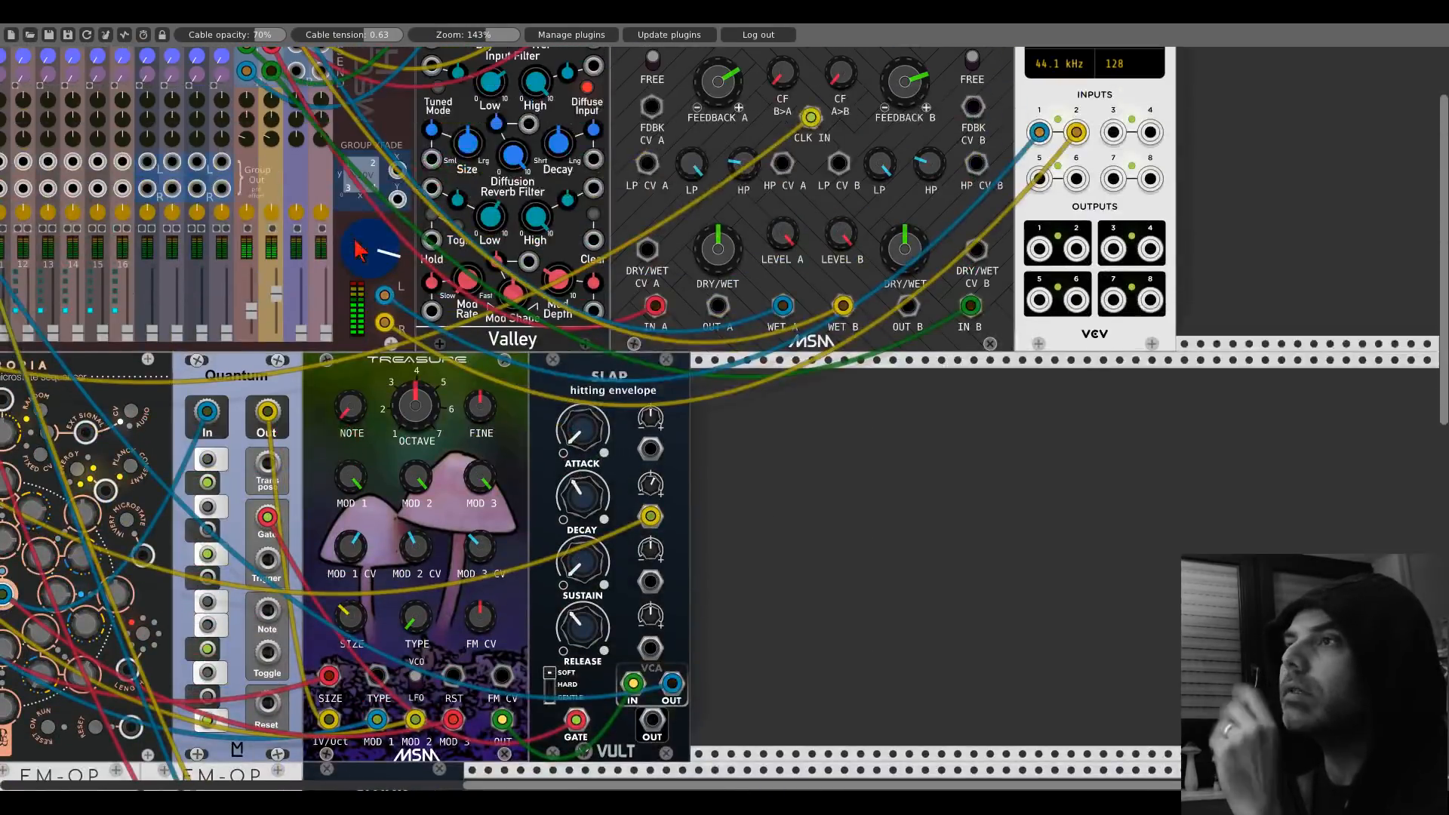
scroll(215, 308, "left", 6)
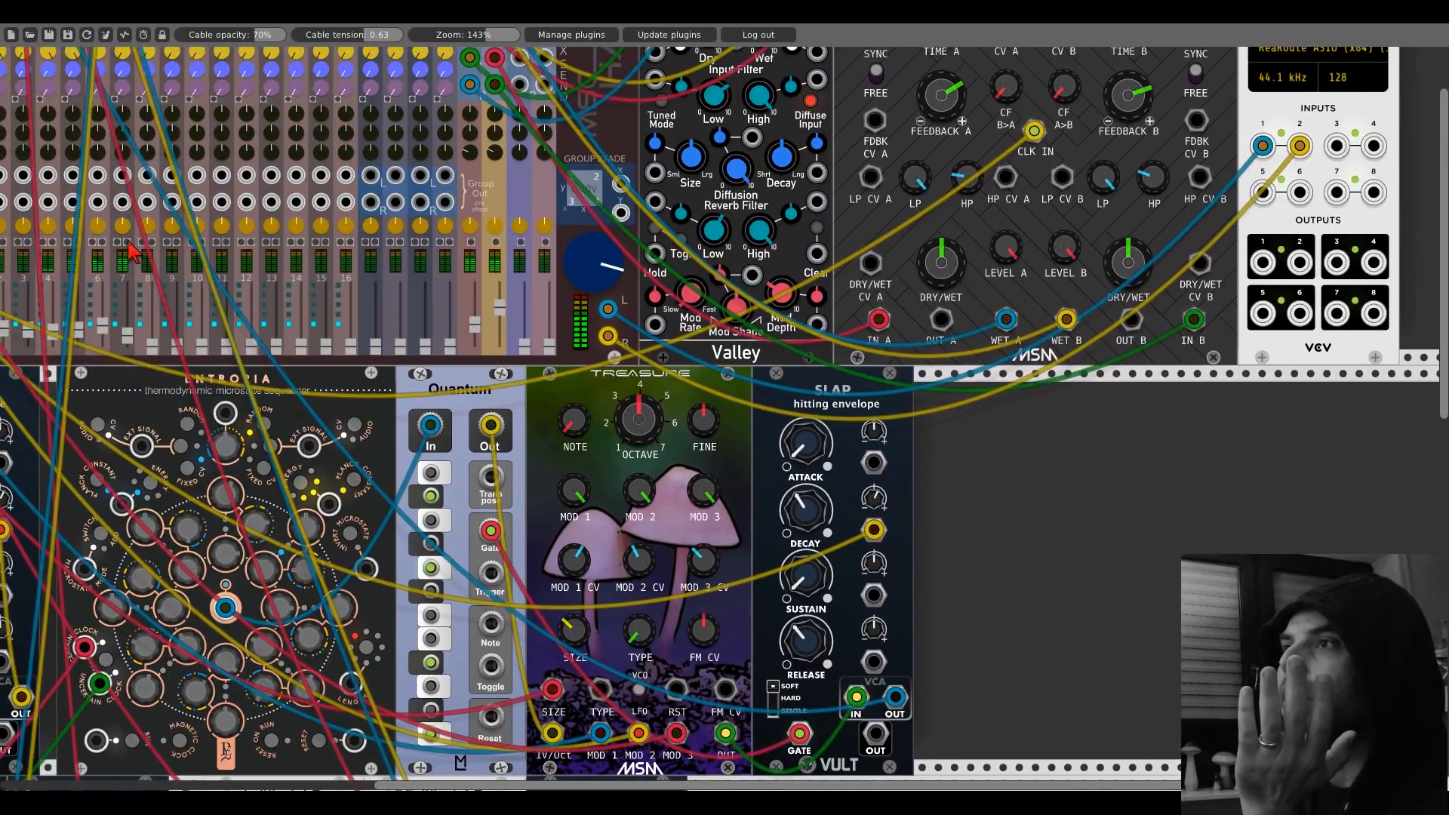
scroll(1011, 478, "down", 12)
left_click_drag(1078, 422, 740, 152)
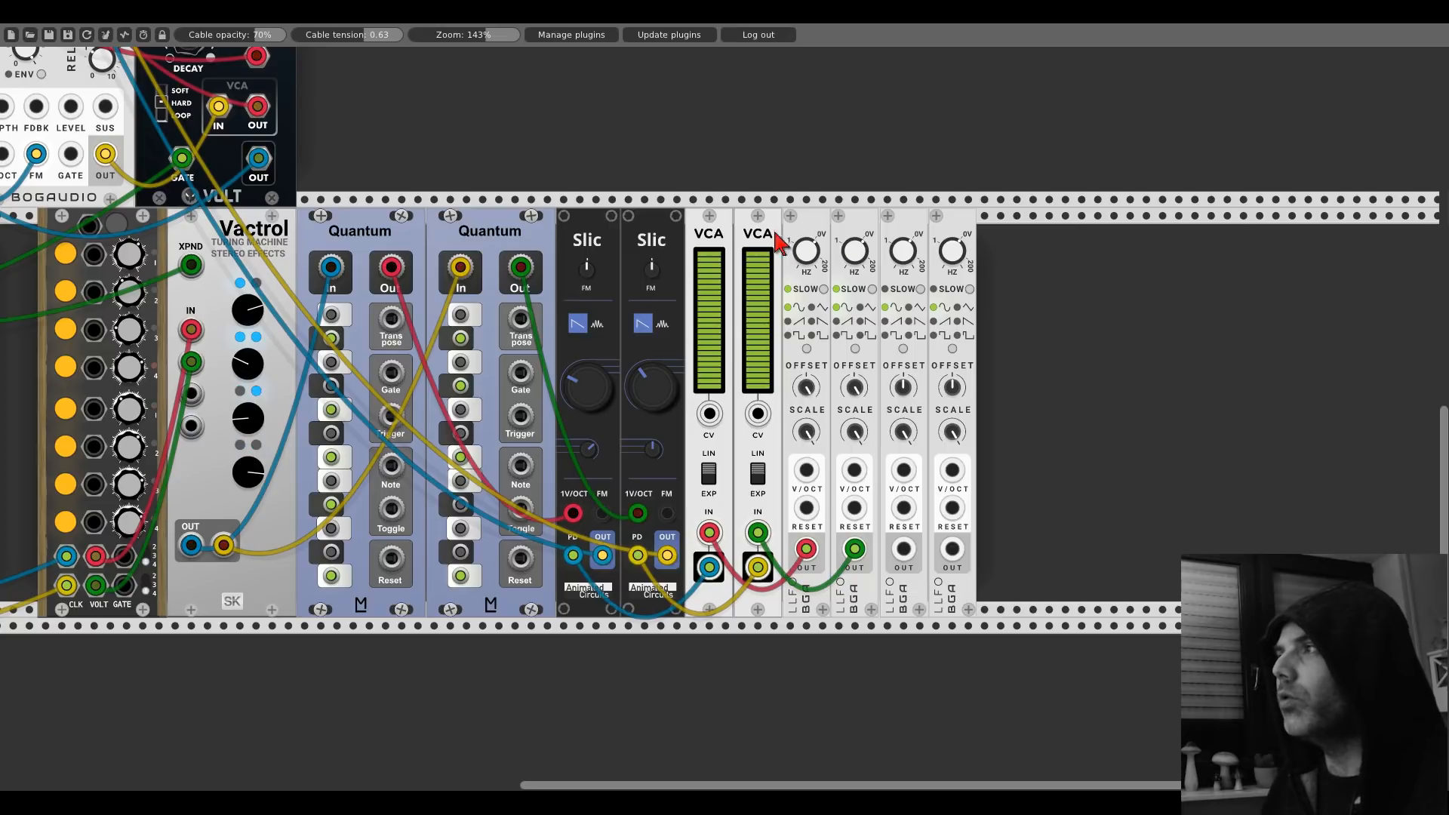
key("ctrl+d")
key("ctrl+d")
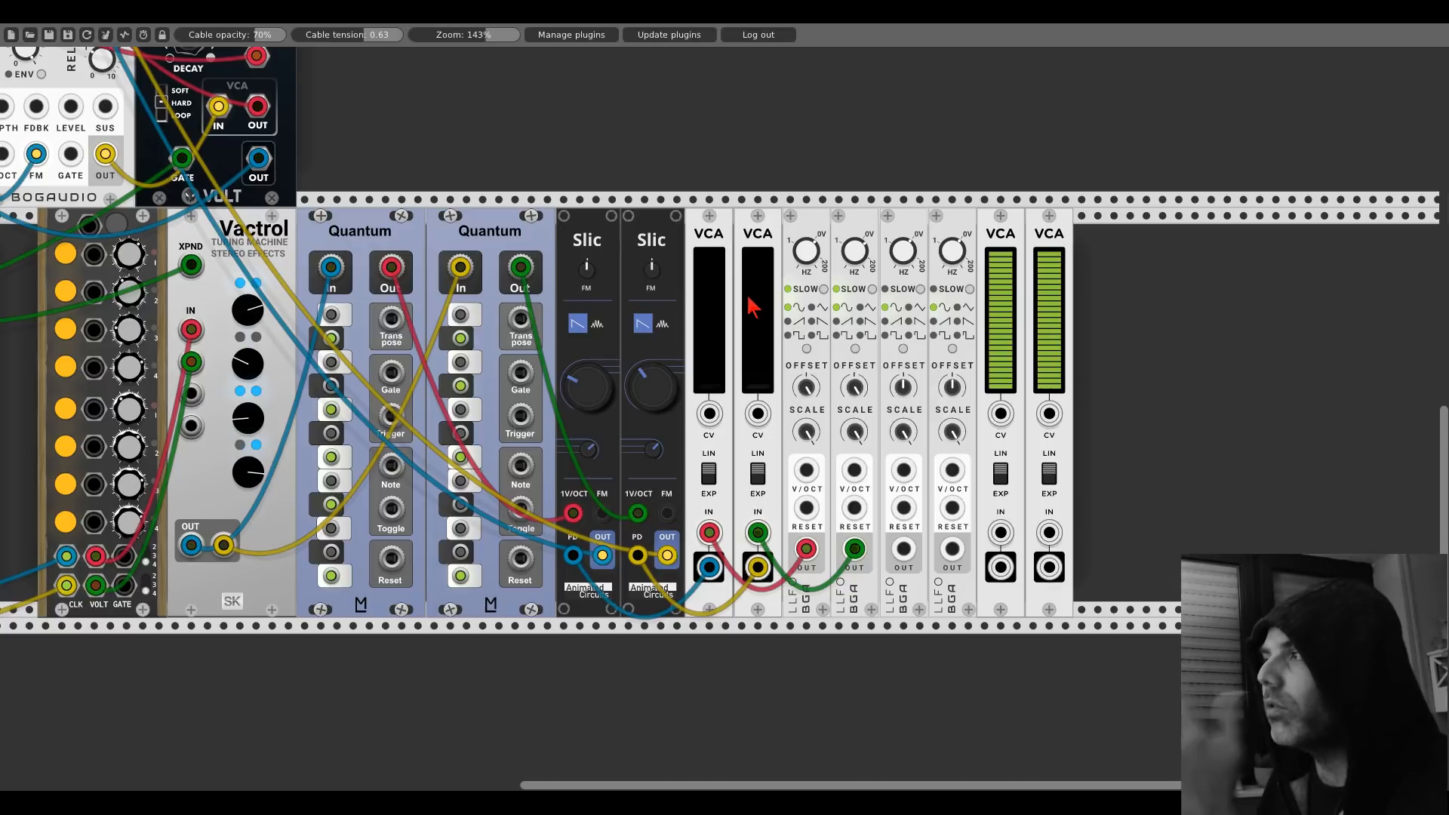
Step: Patch the third and fourth LLFO outputs into the first two VCAs' CV inputs, raising the third LLFO's offset and the VCA levels
mouse_move(902, 548)
left_mouse_down()
mouse_move(868, 521)
mouse_move(913, 566)
left_mouse_up()
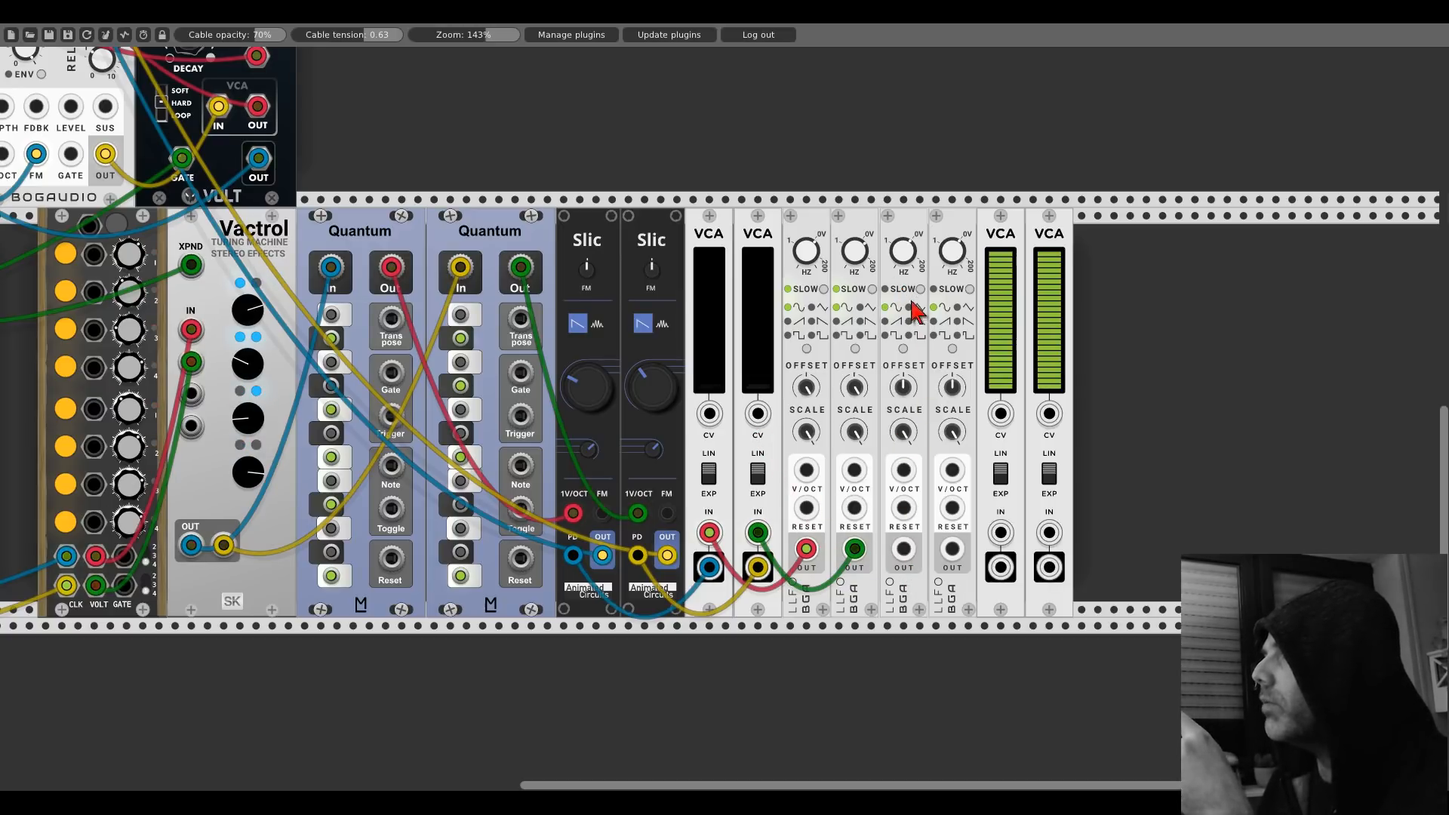
left_click_drag(904, 548, 713, 415)
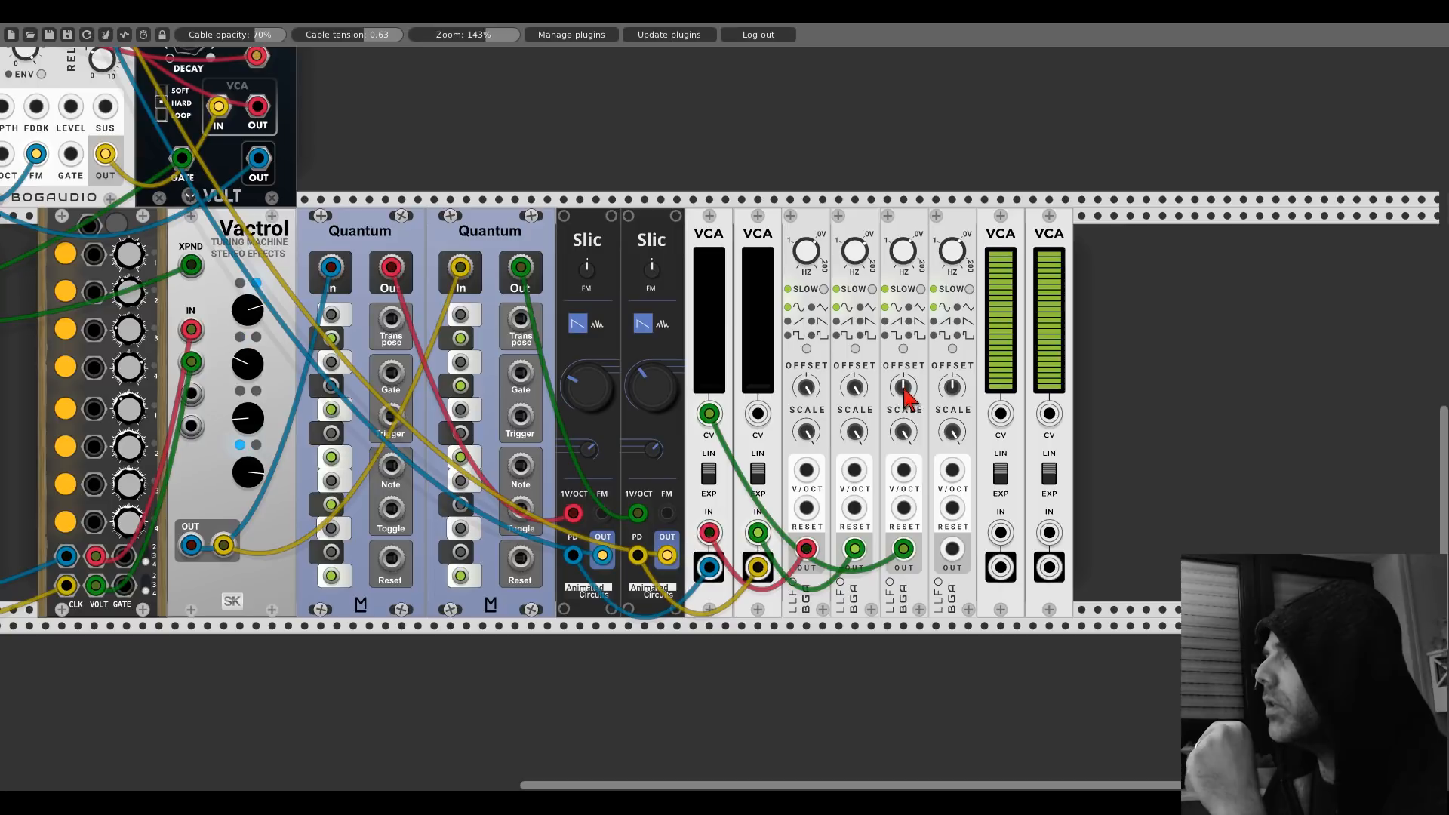
left_click_drag(904, 388, 904, 302)
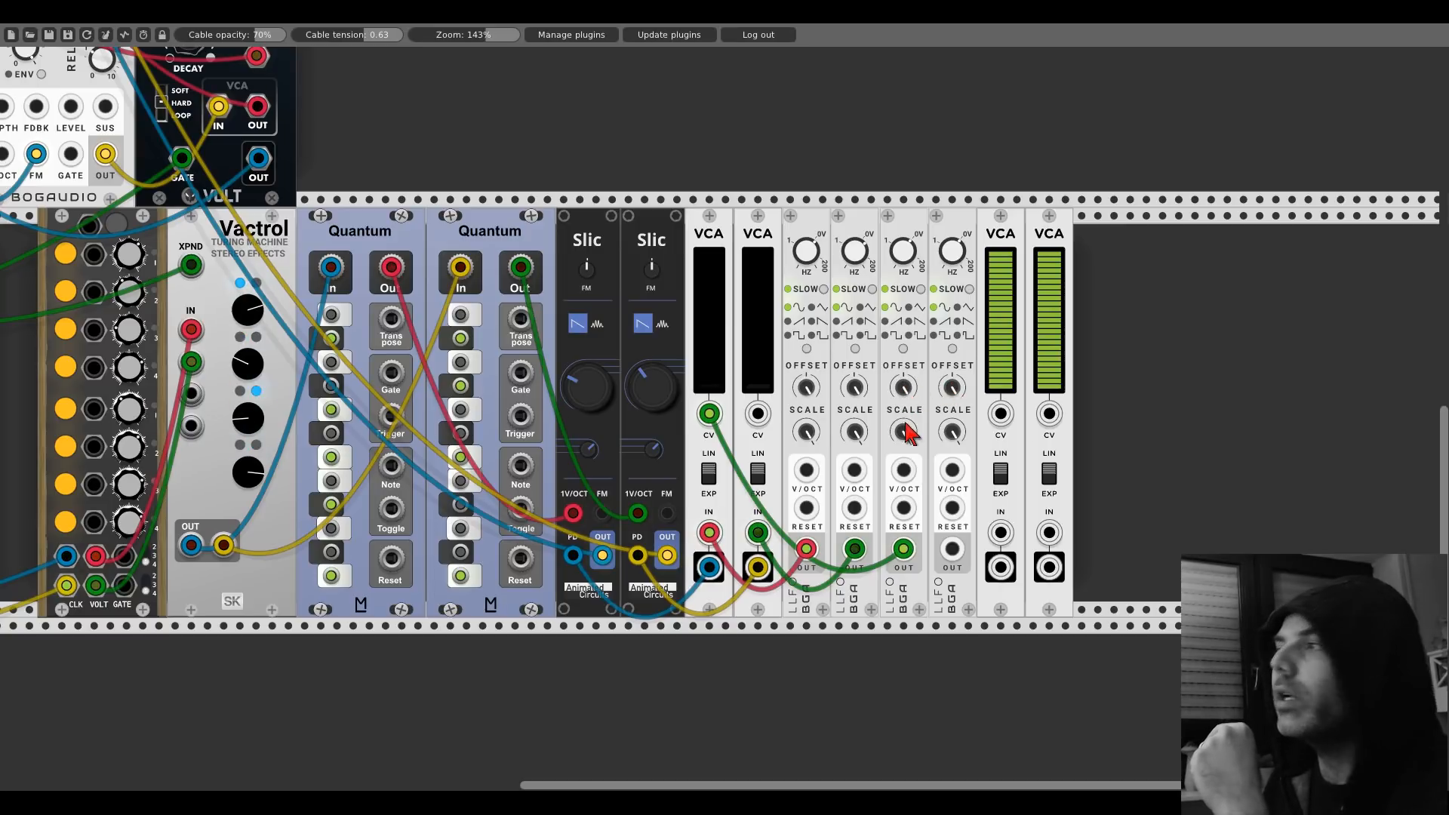
left_click_drag(720, 368, 720, 317)
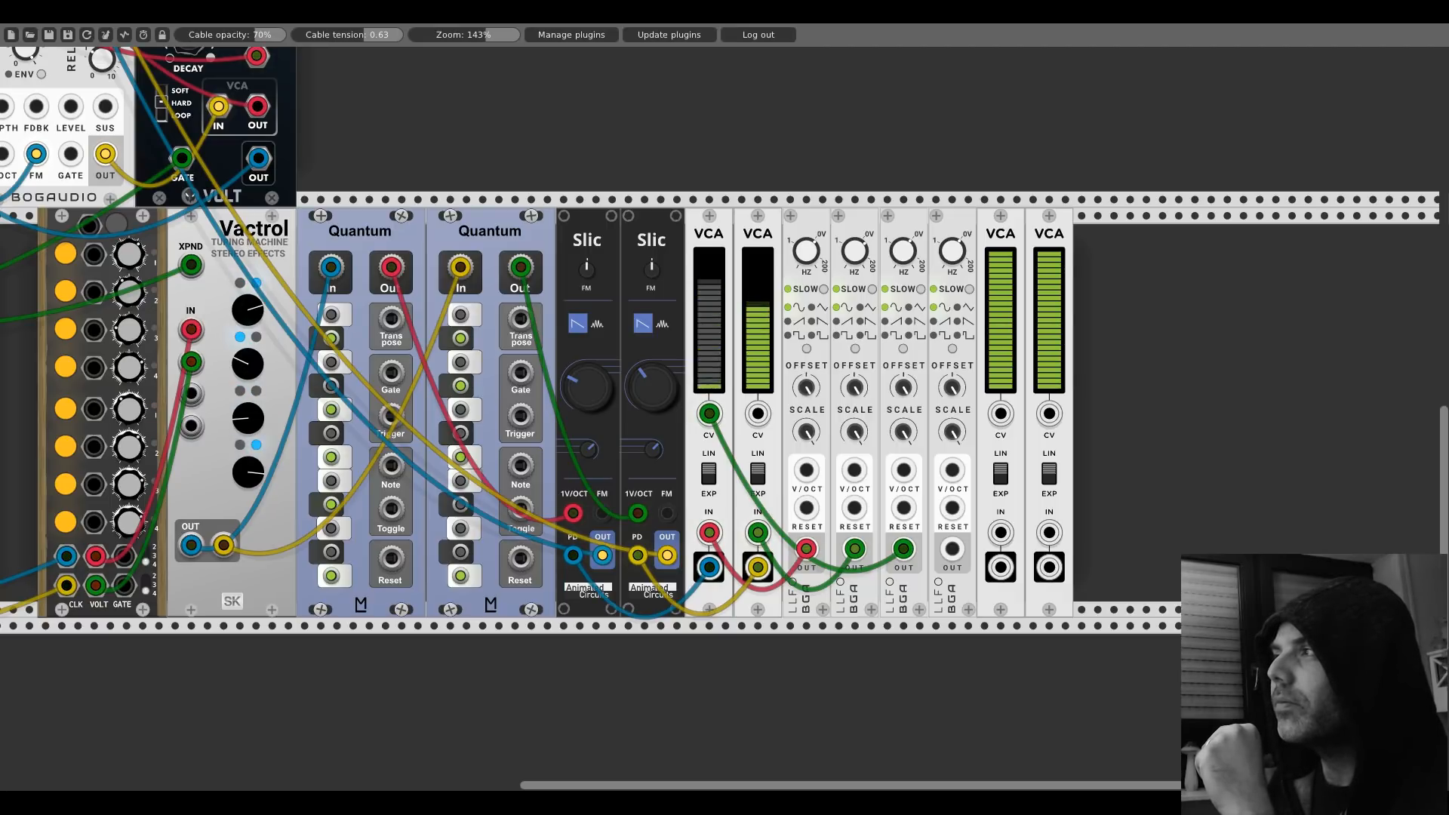
left_click_drag(757, 412, 954, 545)
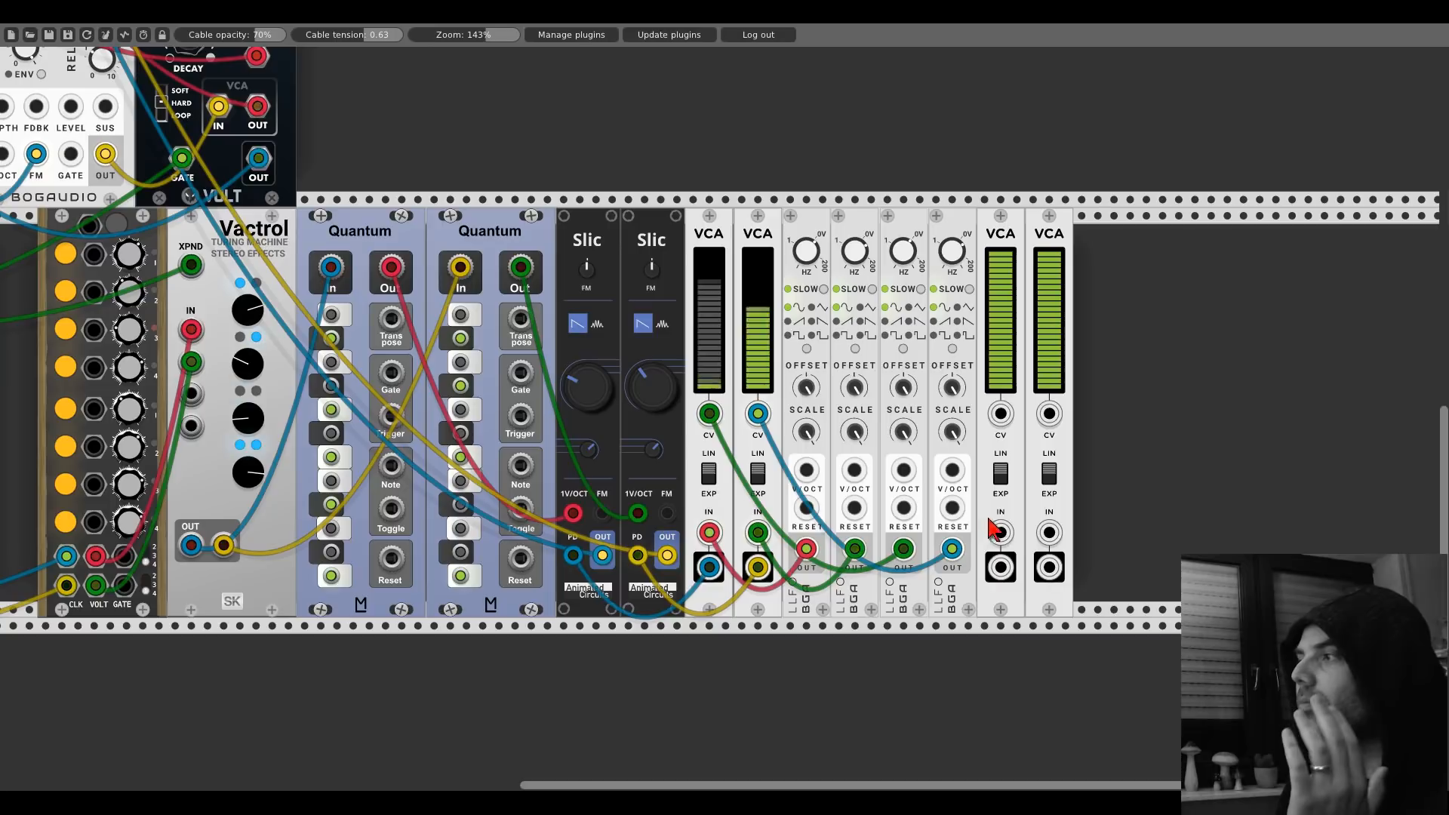
Step: Patch the third and fourth LLFO outputs through the third and fourth VCAs into the V/OCT inputs of the first two LLFOs
left_click_drag(1001, 533, 903, 548)
left_click_drag(1049, 533, 952, 548)
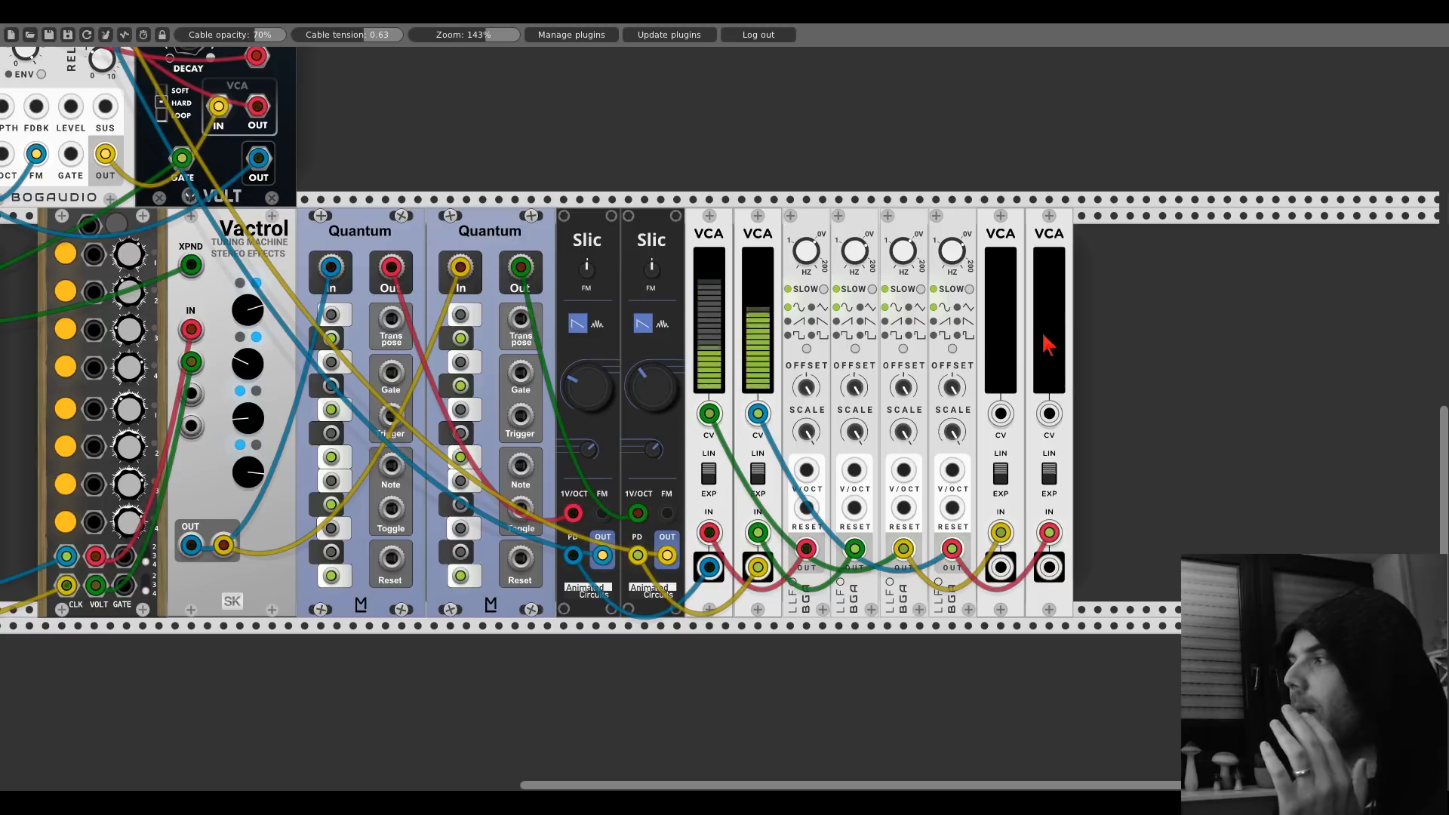
left_click_drag(1000, 567, 1051, 568)
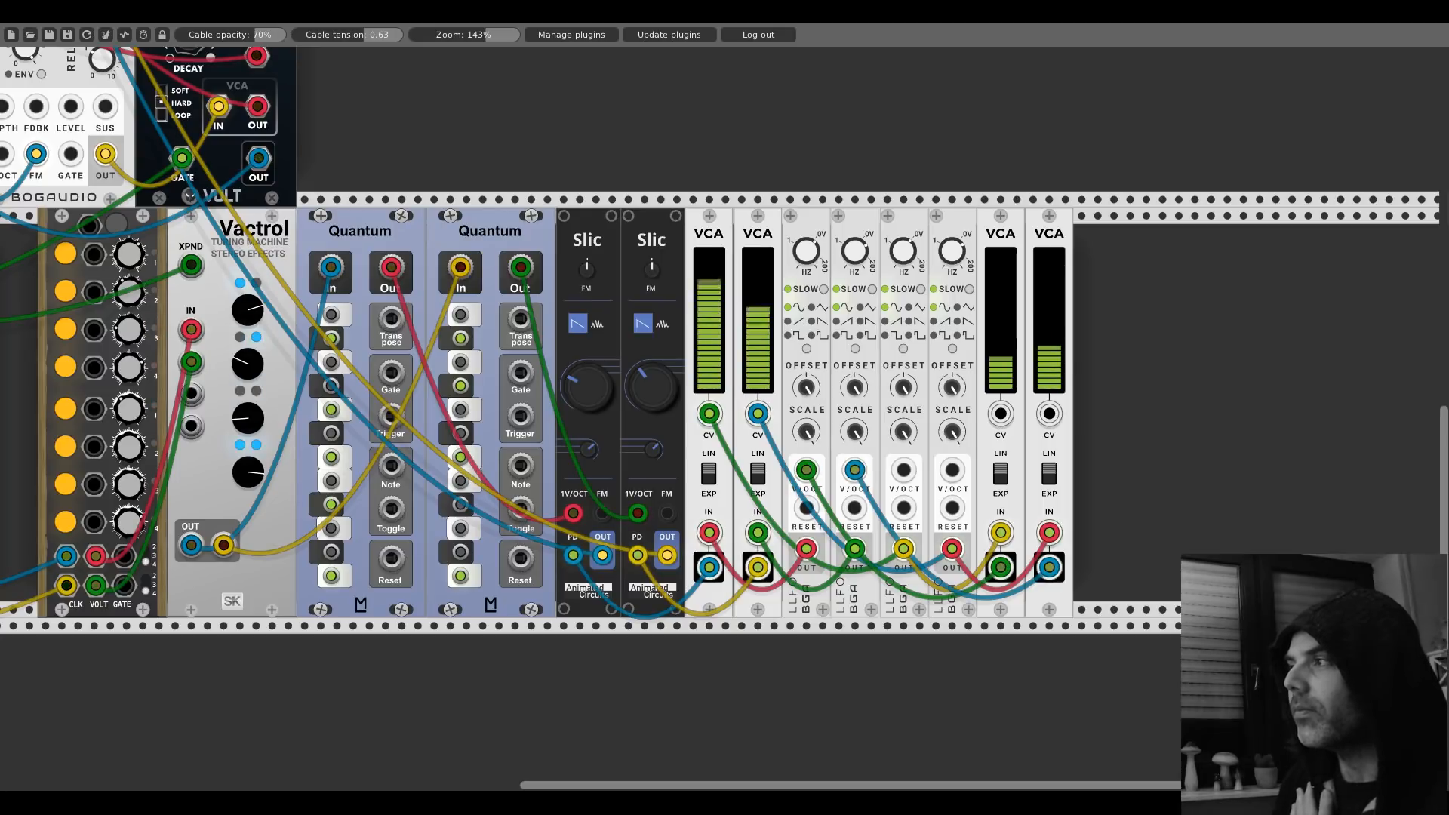
Step: Add two more VCA copies and patch the first two LLFO outputs through them into the third and fourth LLFOs' V/OCT inputs
key("ctrl+d")
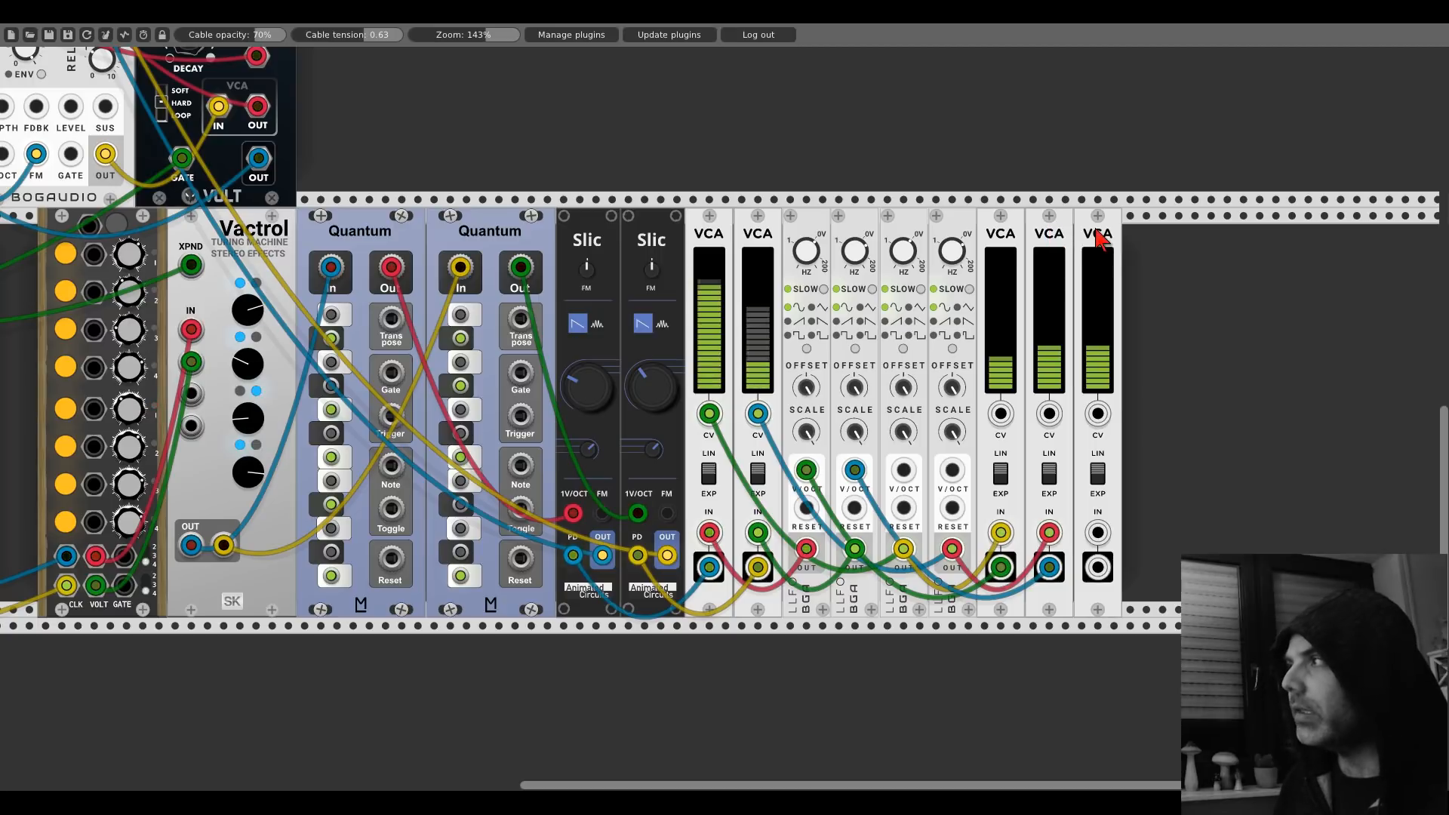
key("ctrl+d")
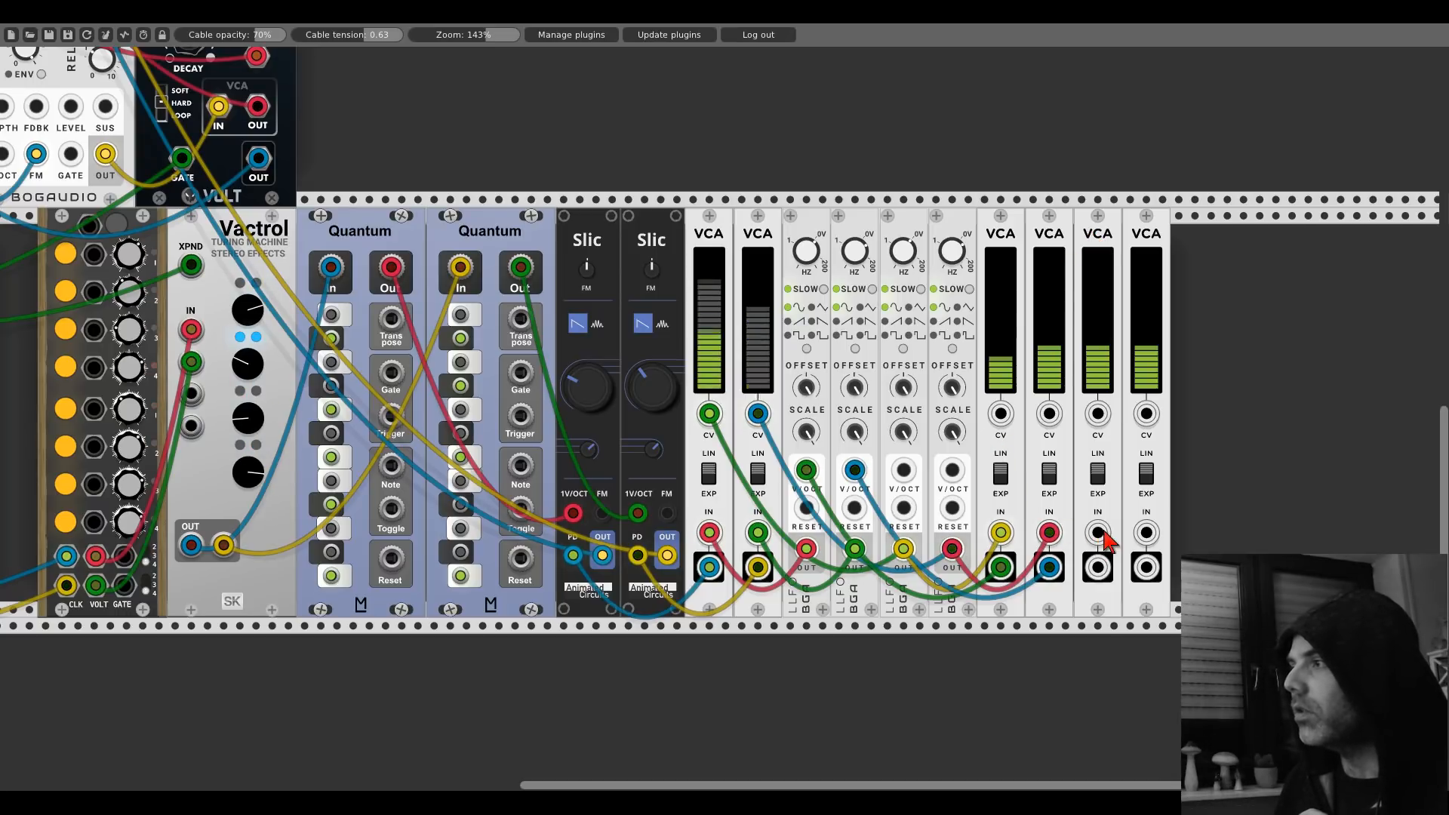
left_click_drag(1100, 532, 806, 549)
left_click_drag(1146, 533, 854, 548)
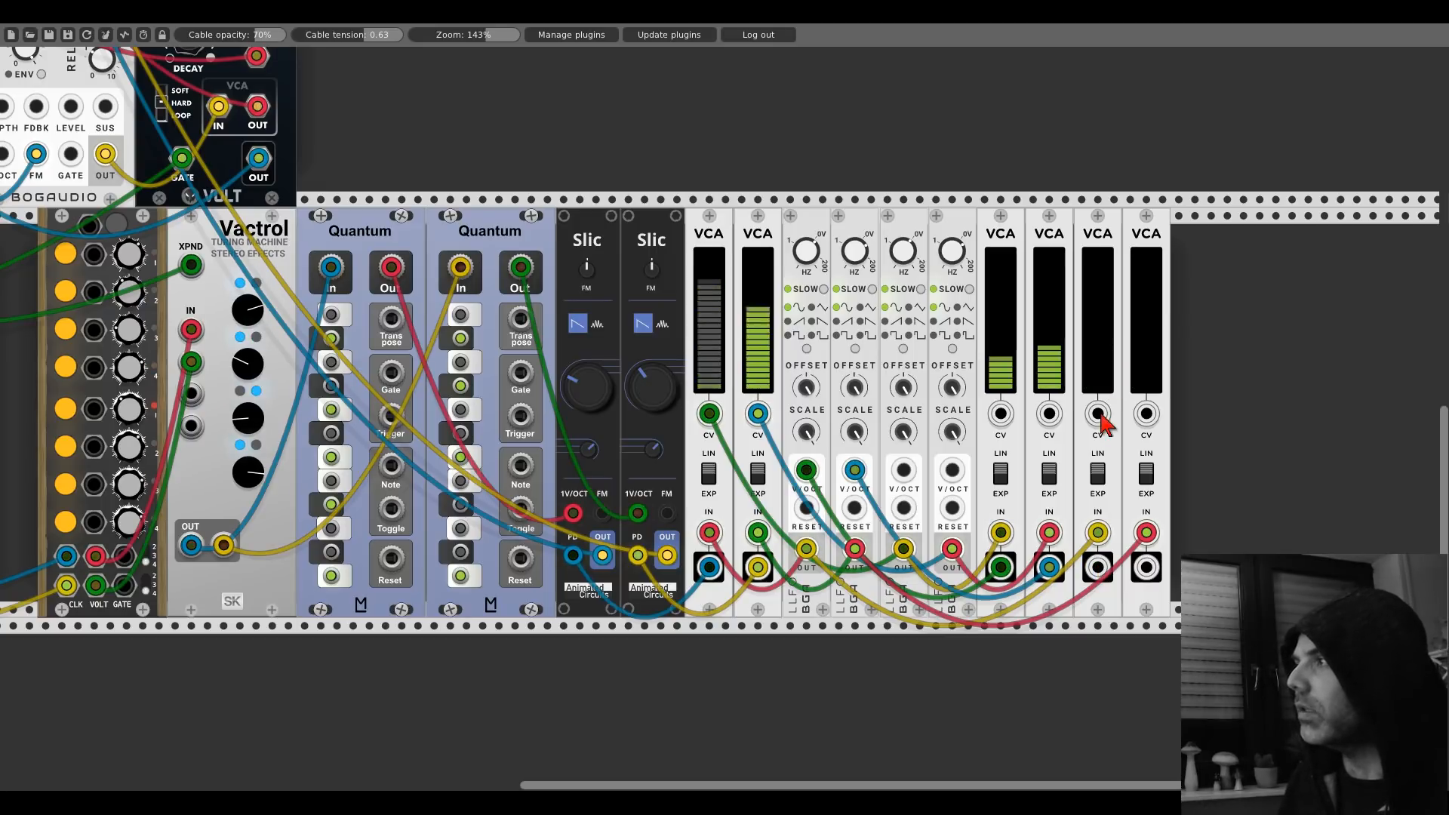
left_click_drag(1097, 567, 1145, 567)
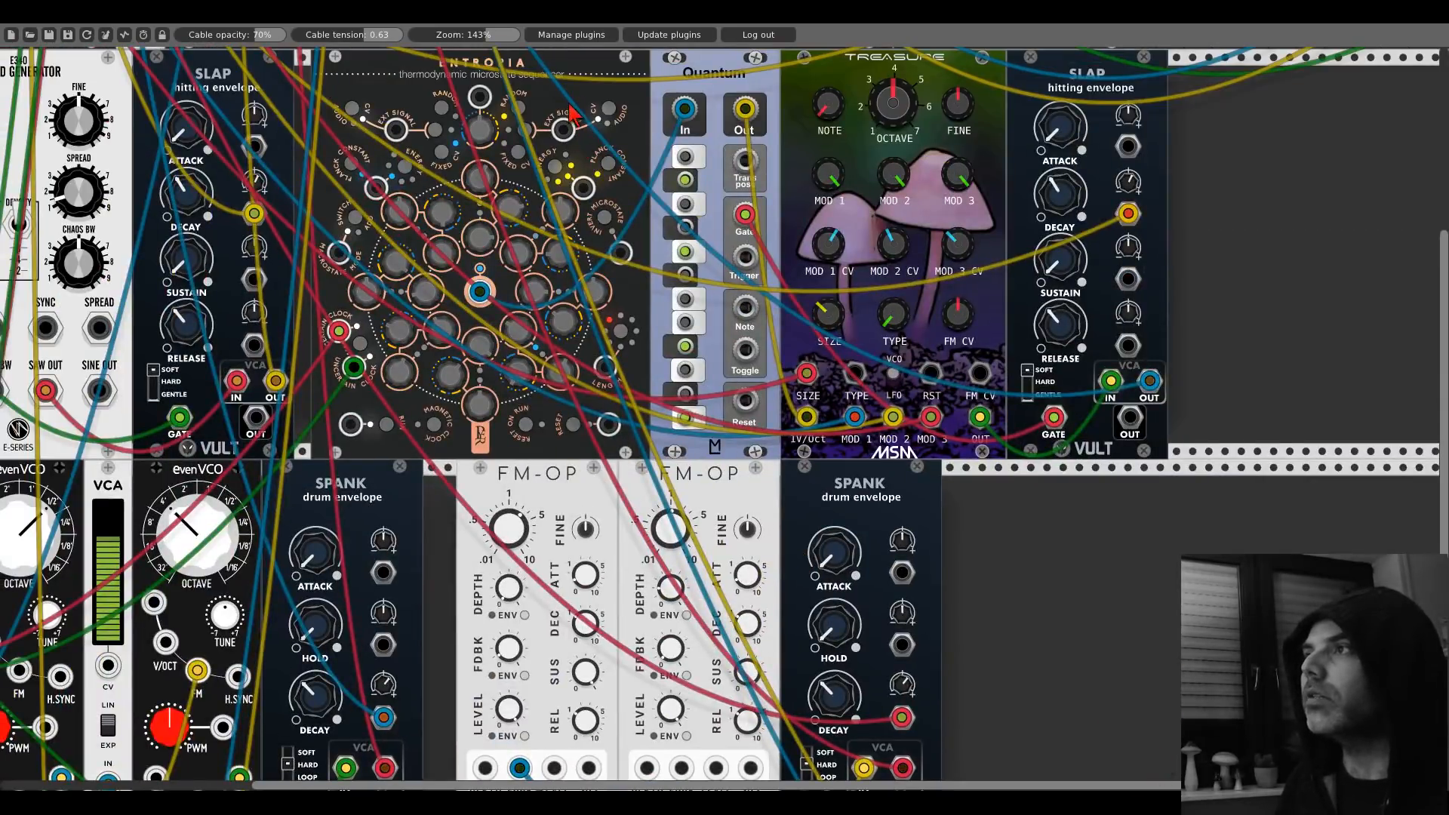
Step: Listen to the Slic voices on mixer channel 7 and look over the mixer and sequencer rows
scroll(577, 542, "up", 5)
left_click(392, 333)
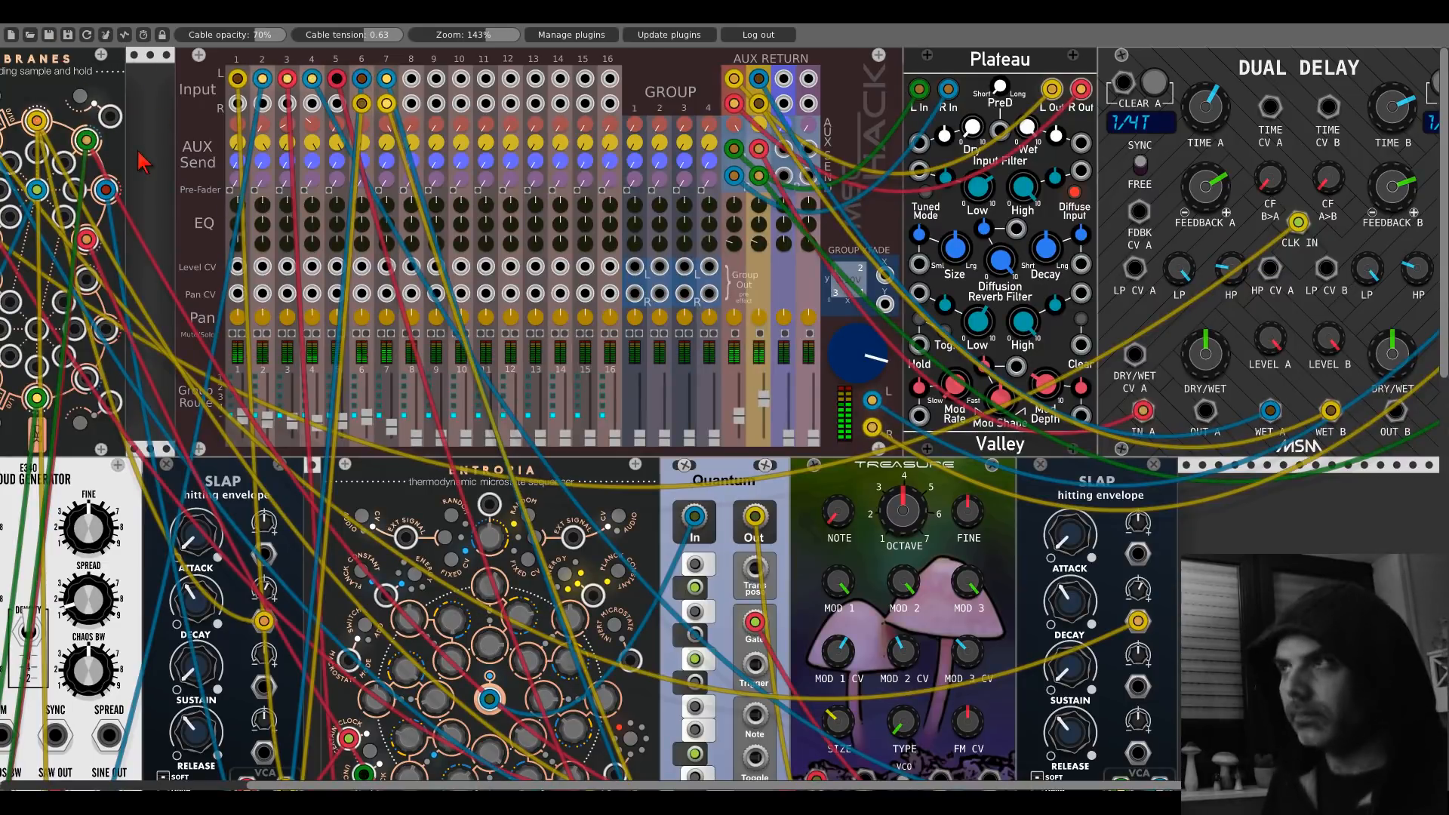
scroll(184, 247, "down", 5)
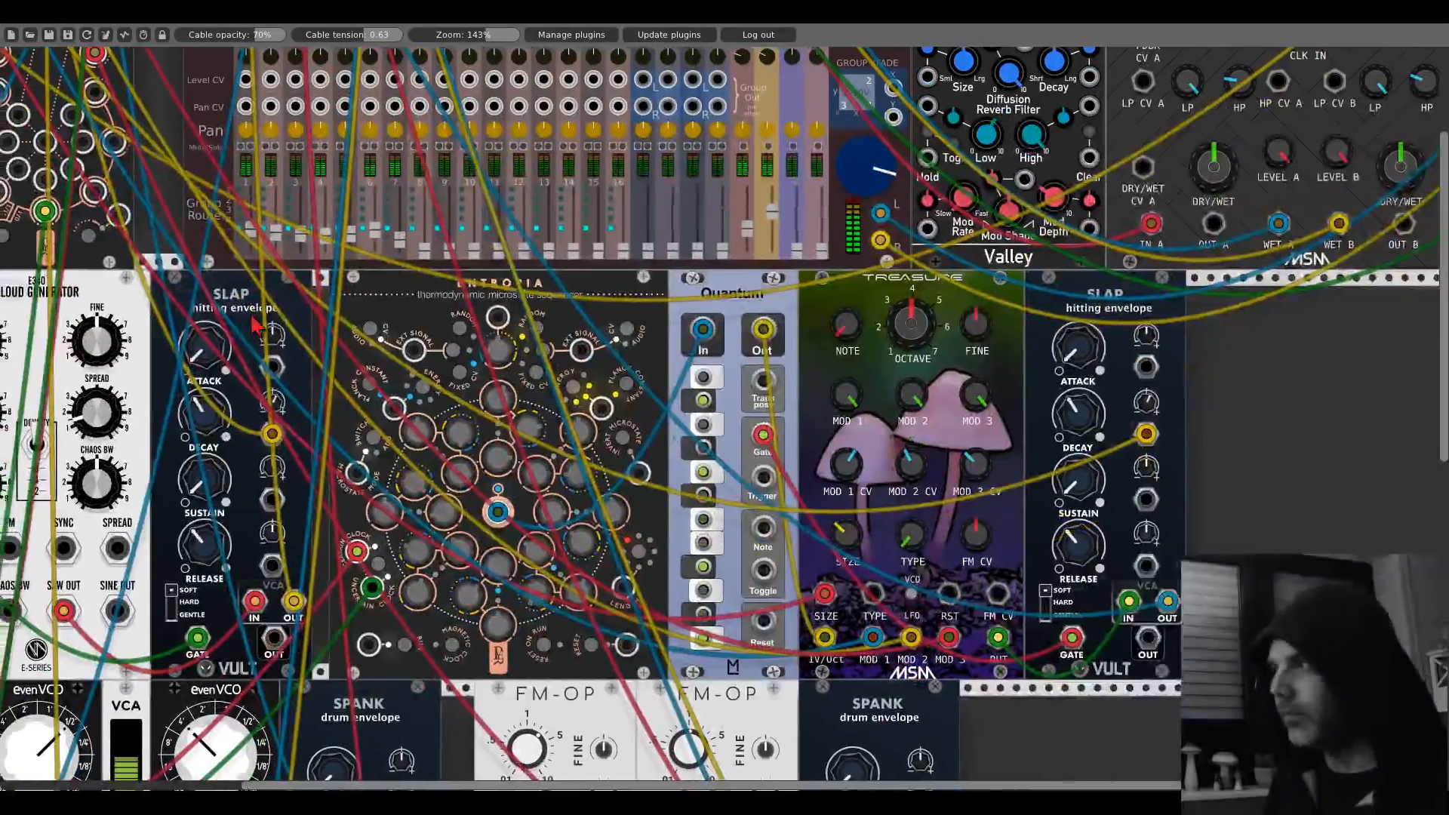
scroll(421, 312, "left", 5)
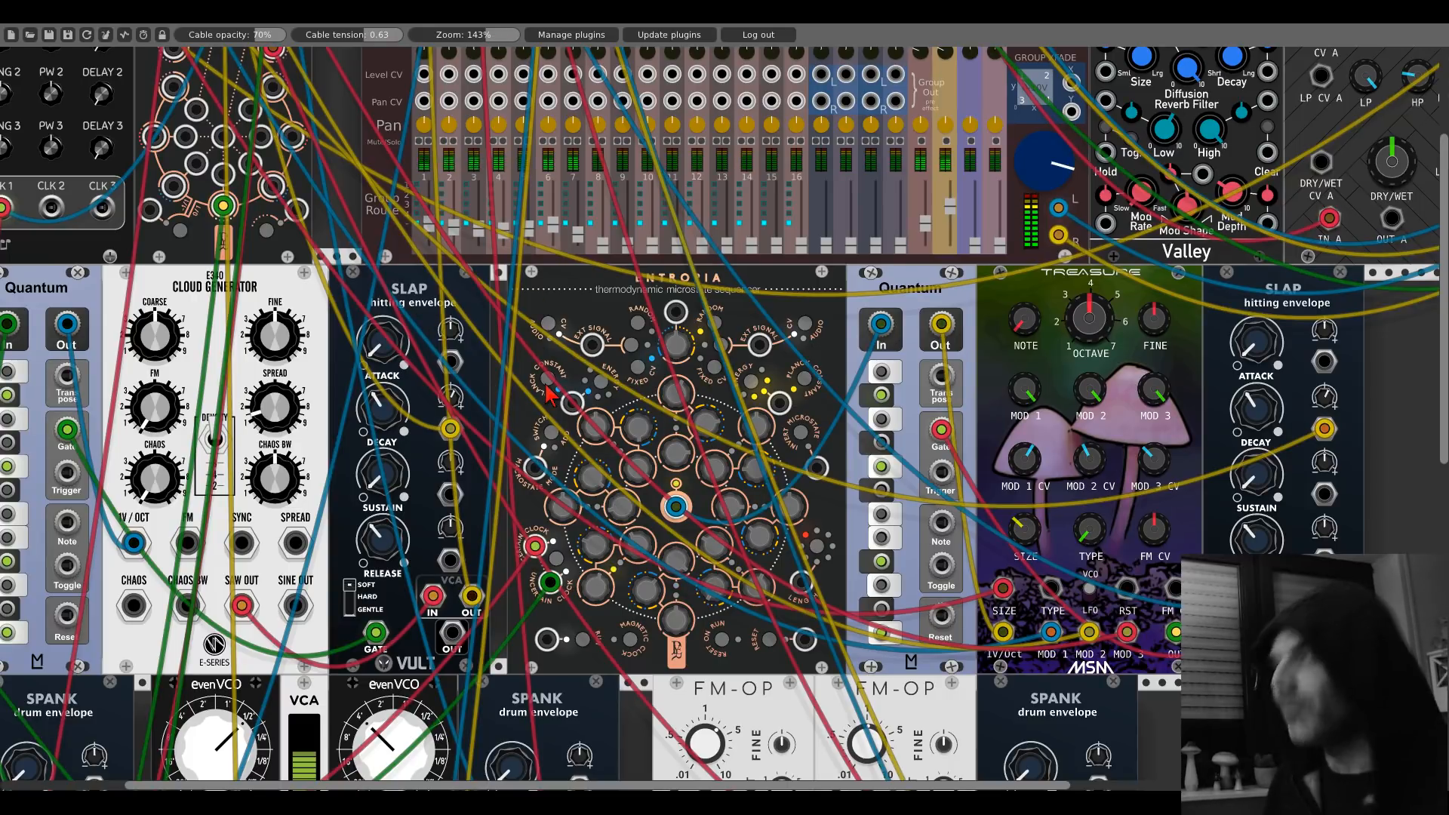
scroll(565, 388, "up", 5)
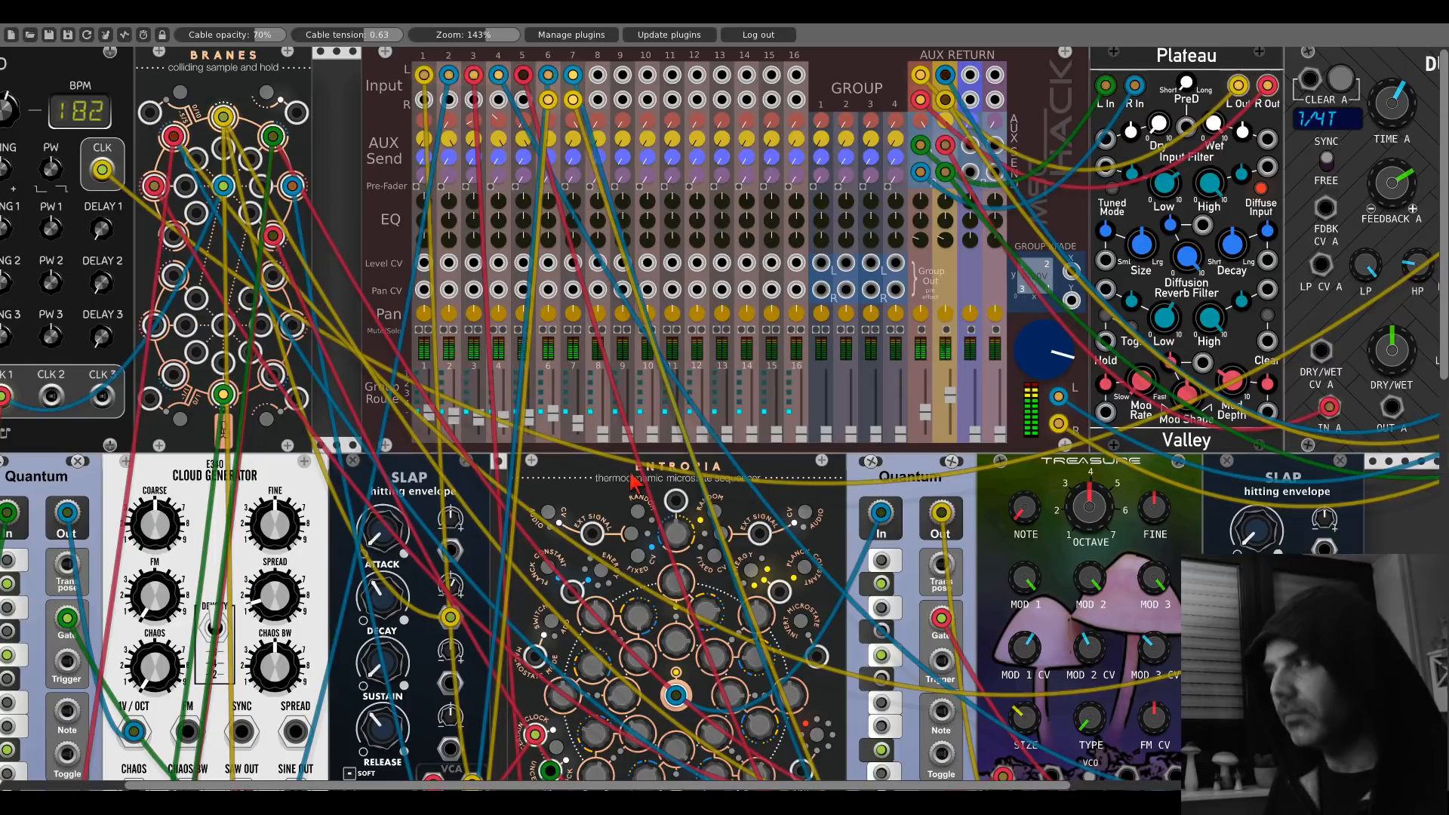
Step: Try the alternate waveform on both Slic oscillators and switch each back to the sawtooth
scroll(792, 524, "down", 5)
scroll(799, 523, "down", 5)
scroll(728, 333, "right", 8)
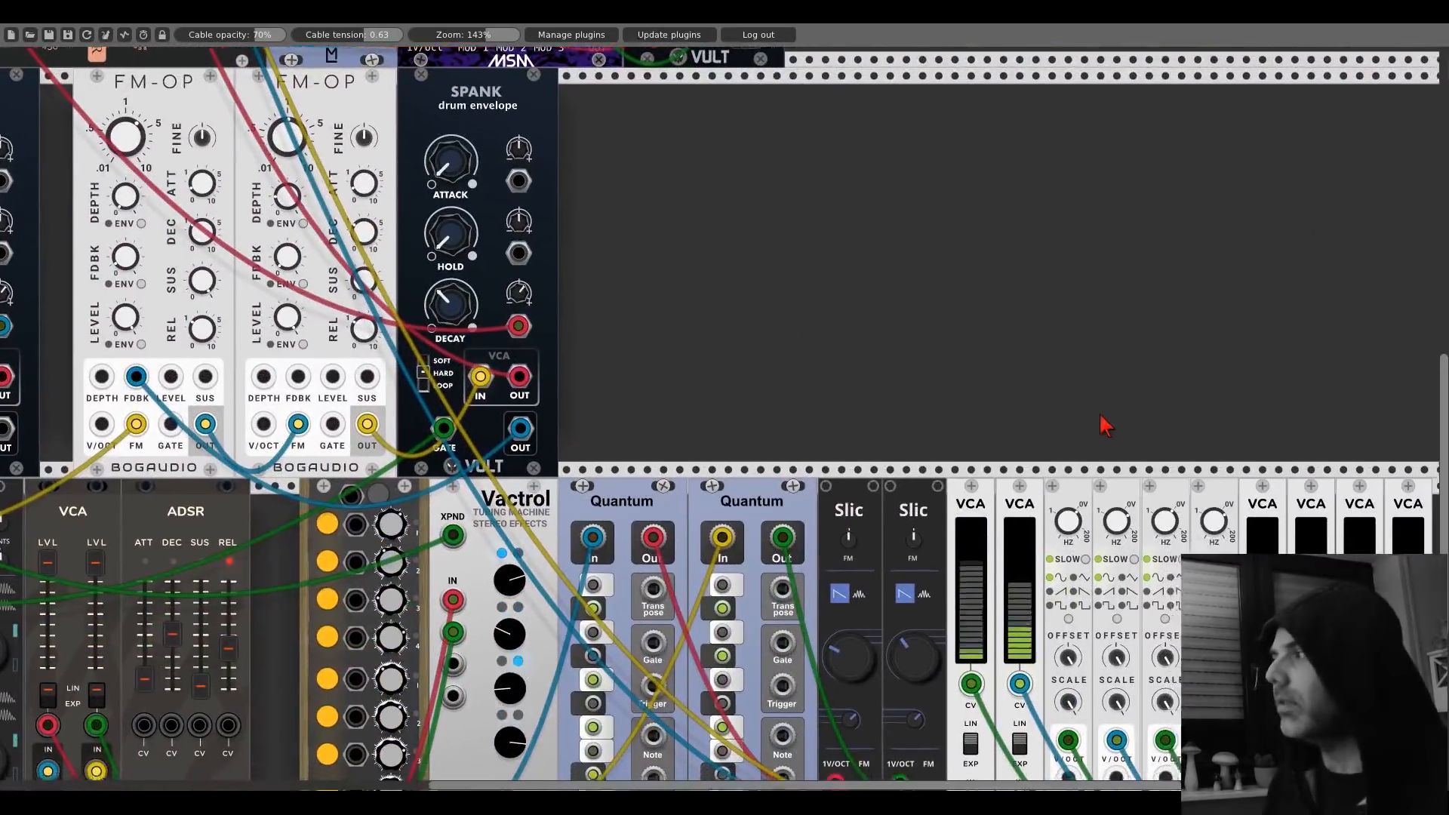
left_click_drag(1101, 427, 710, 264)
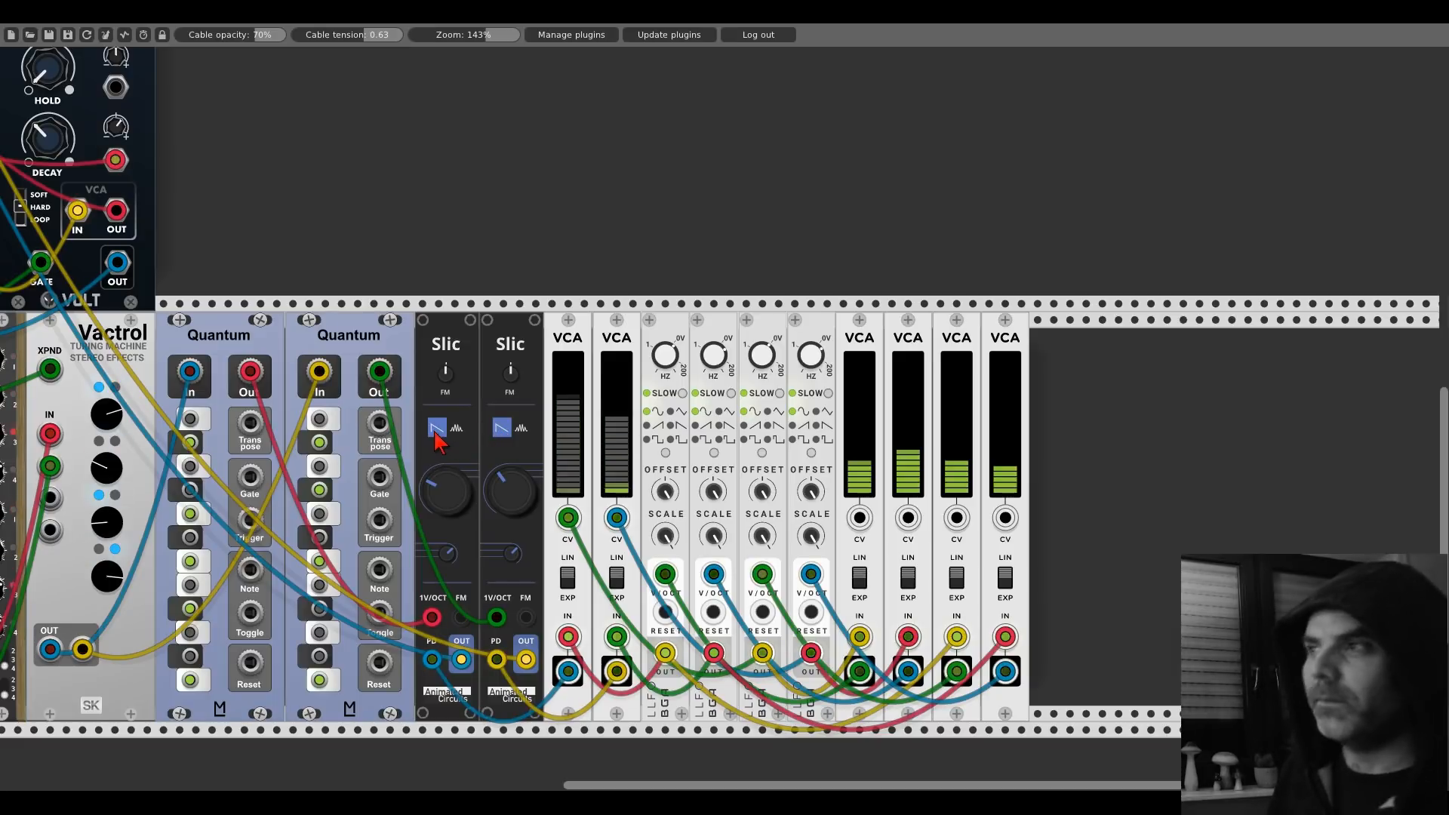
left_click(501, 430)
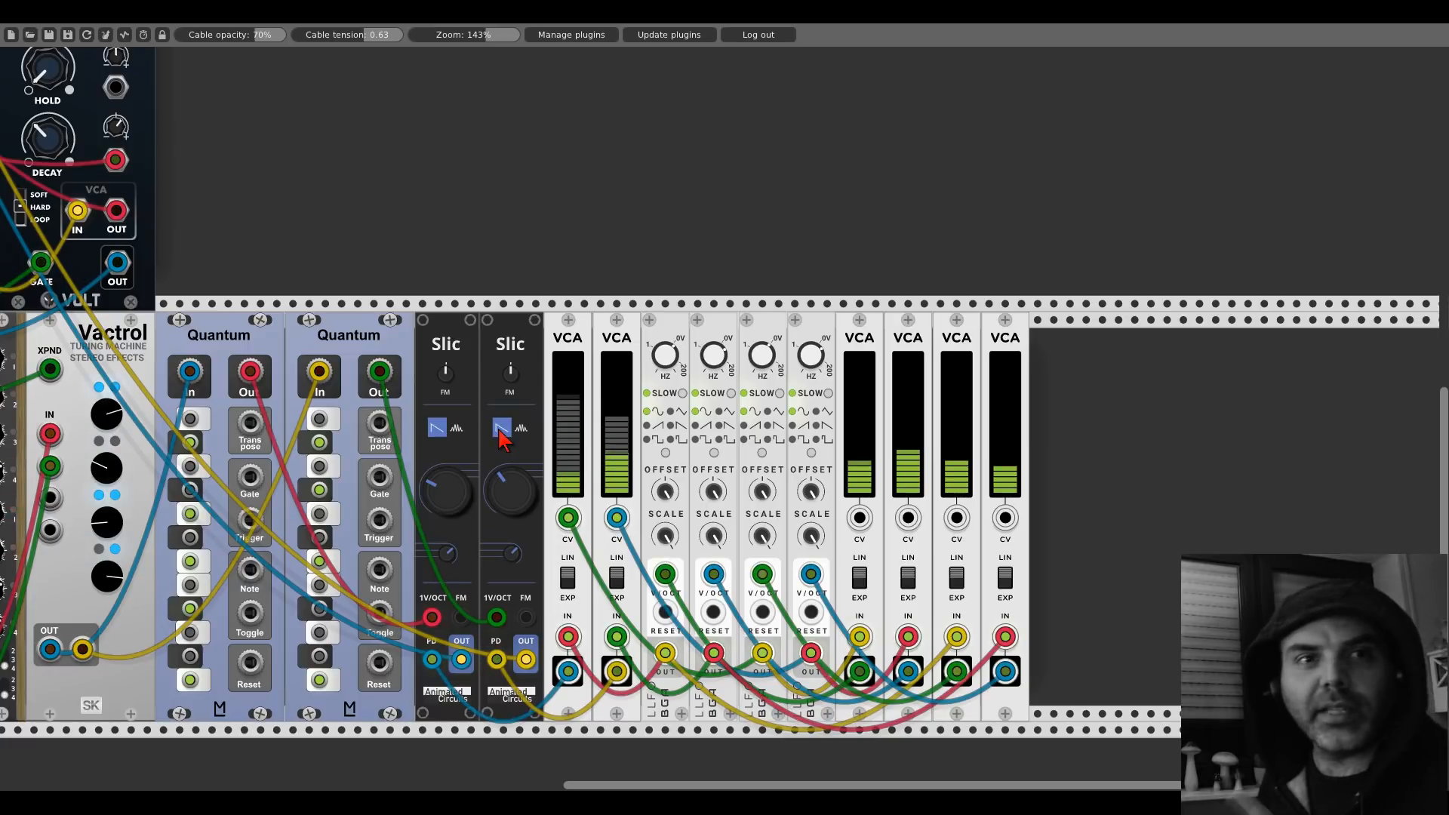
left_click(438, 429)
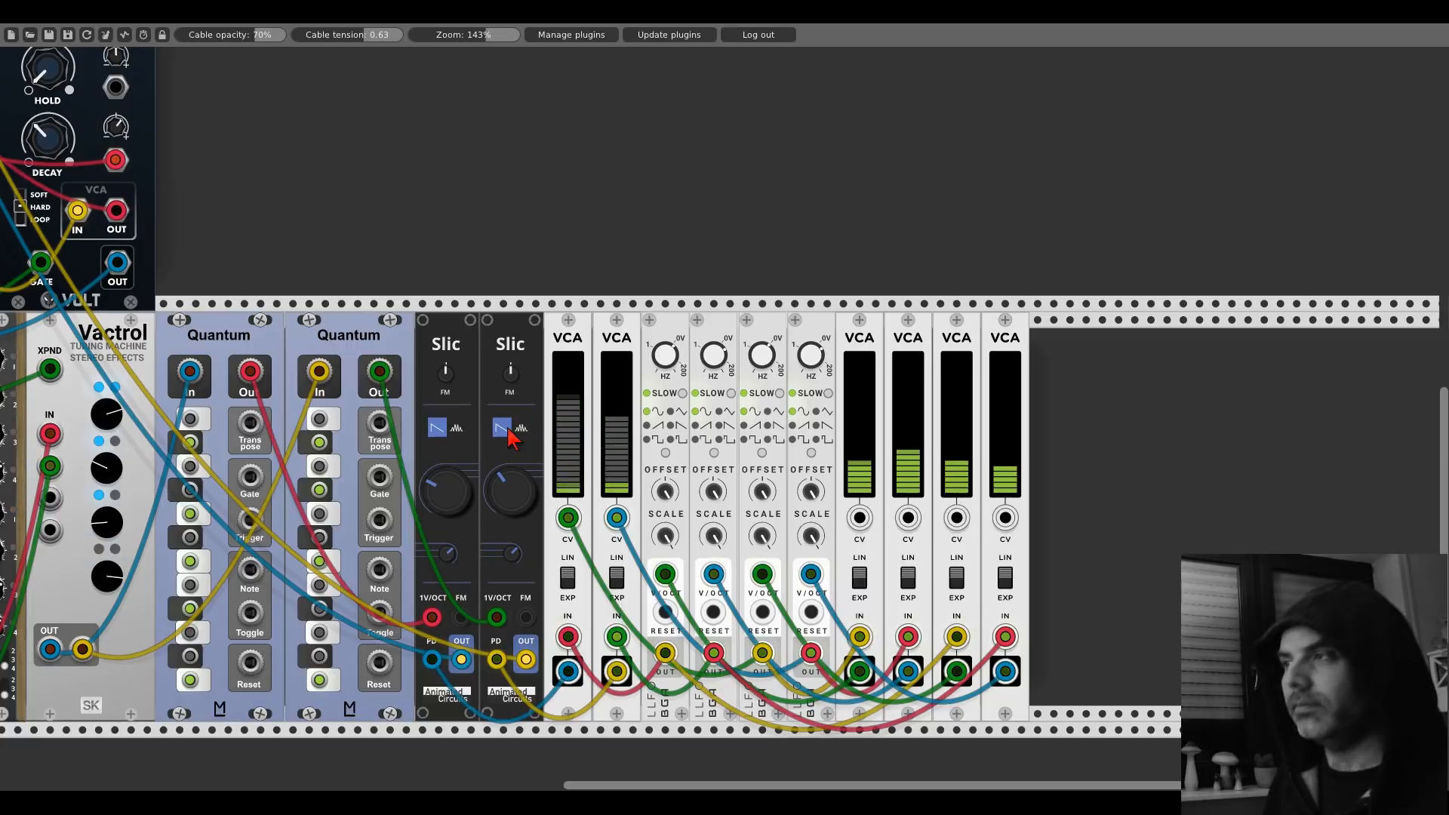
left_click(455, 430)
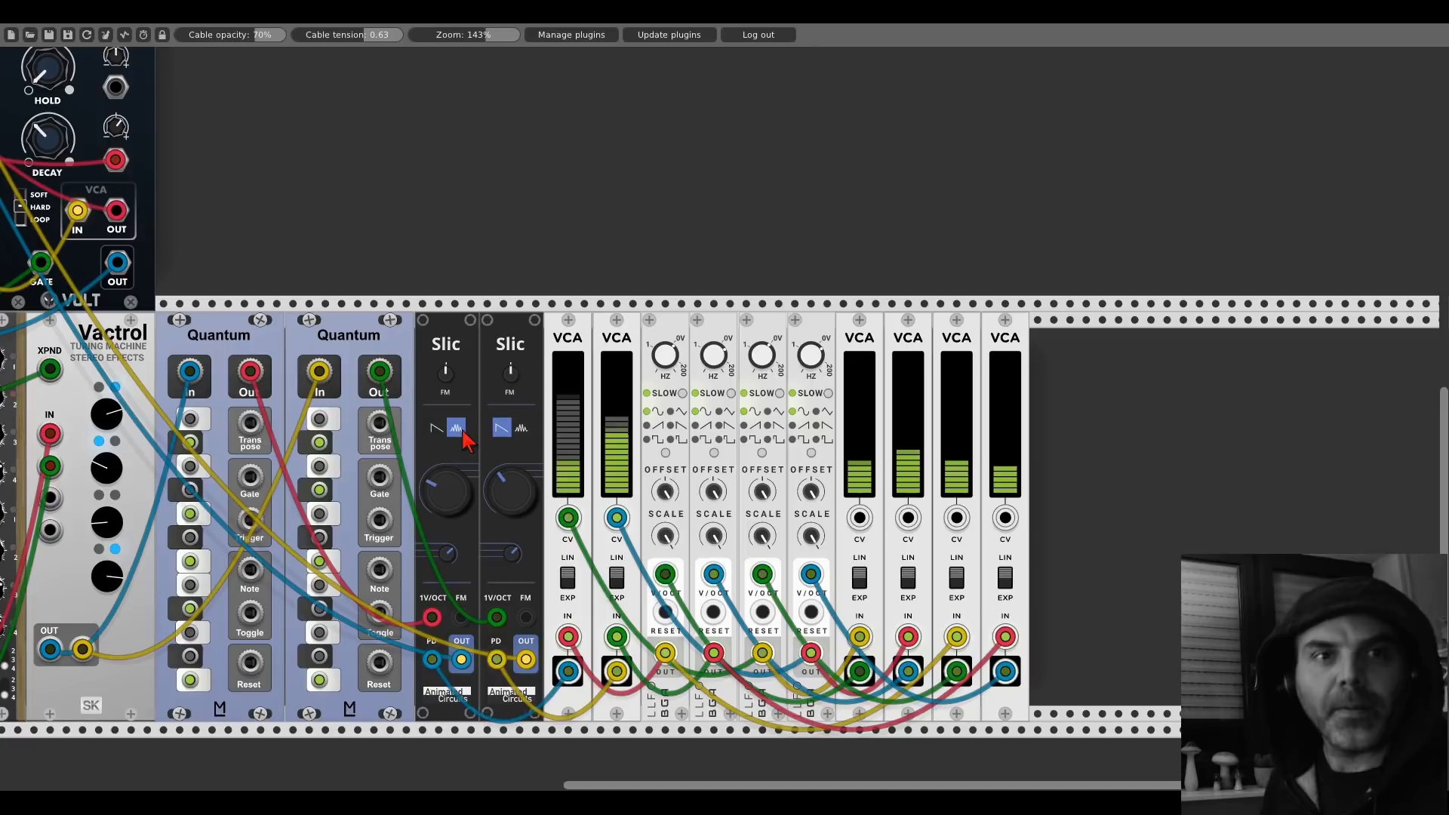
left_click(443, 428)
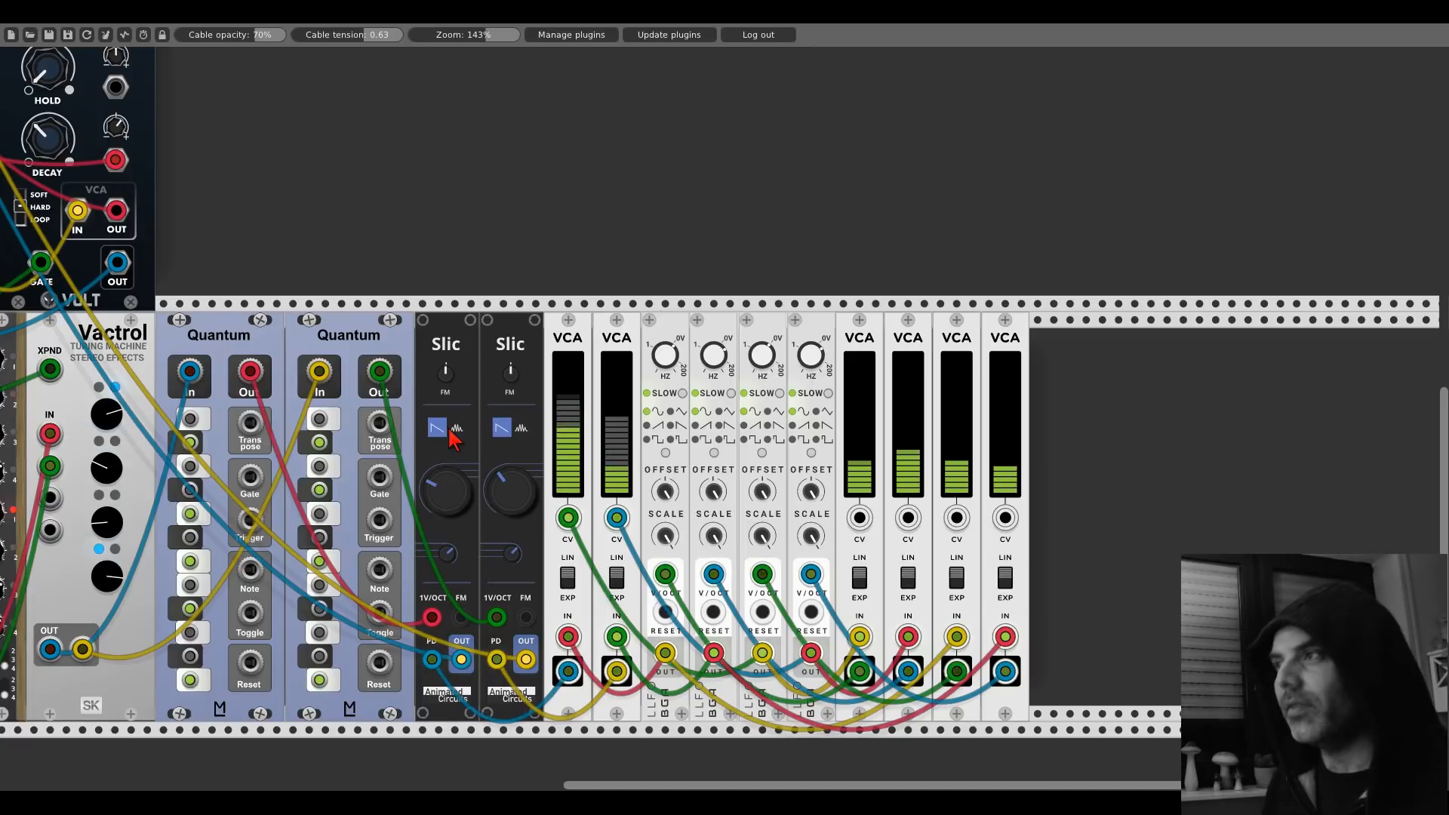
left_click(520, 429)
left_click(502, 428)
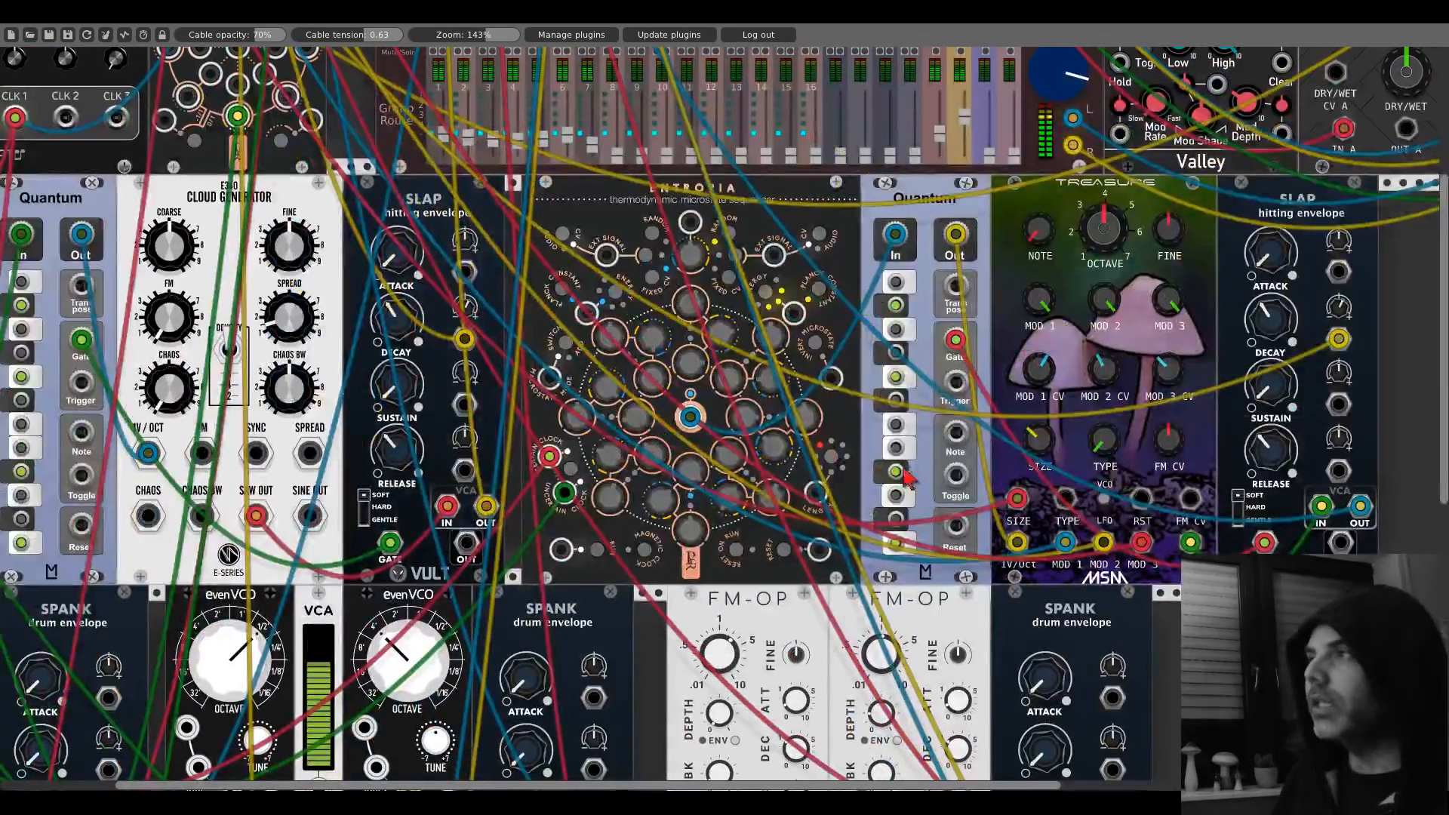
scroll(960, 540, "down", 9)
left_click_drag(1238, 547, 586, 445)
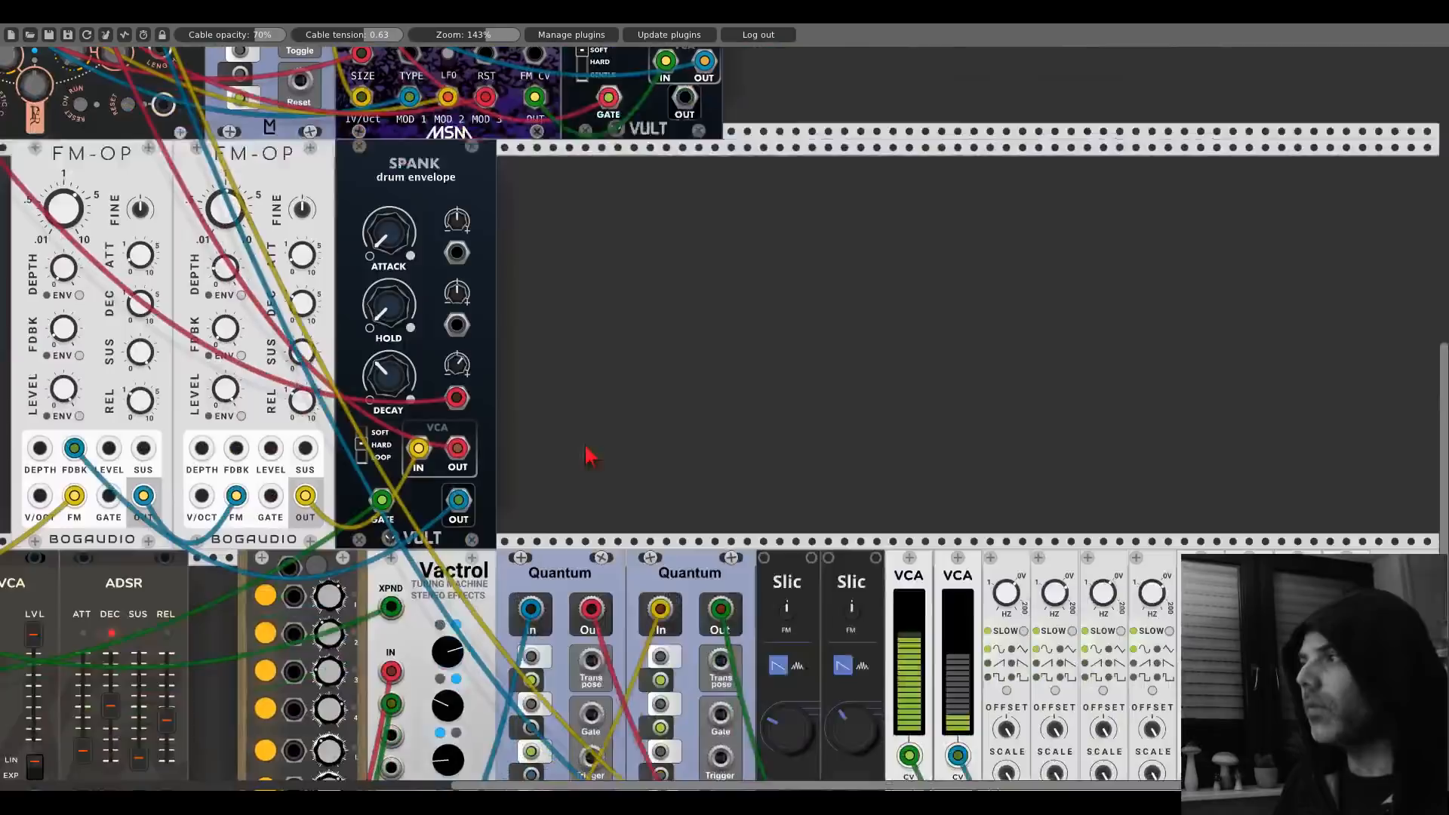
right_click(586, 445)
type("trumo")
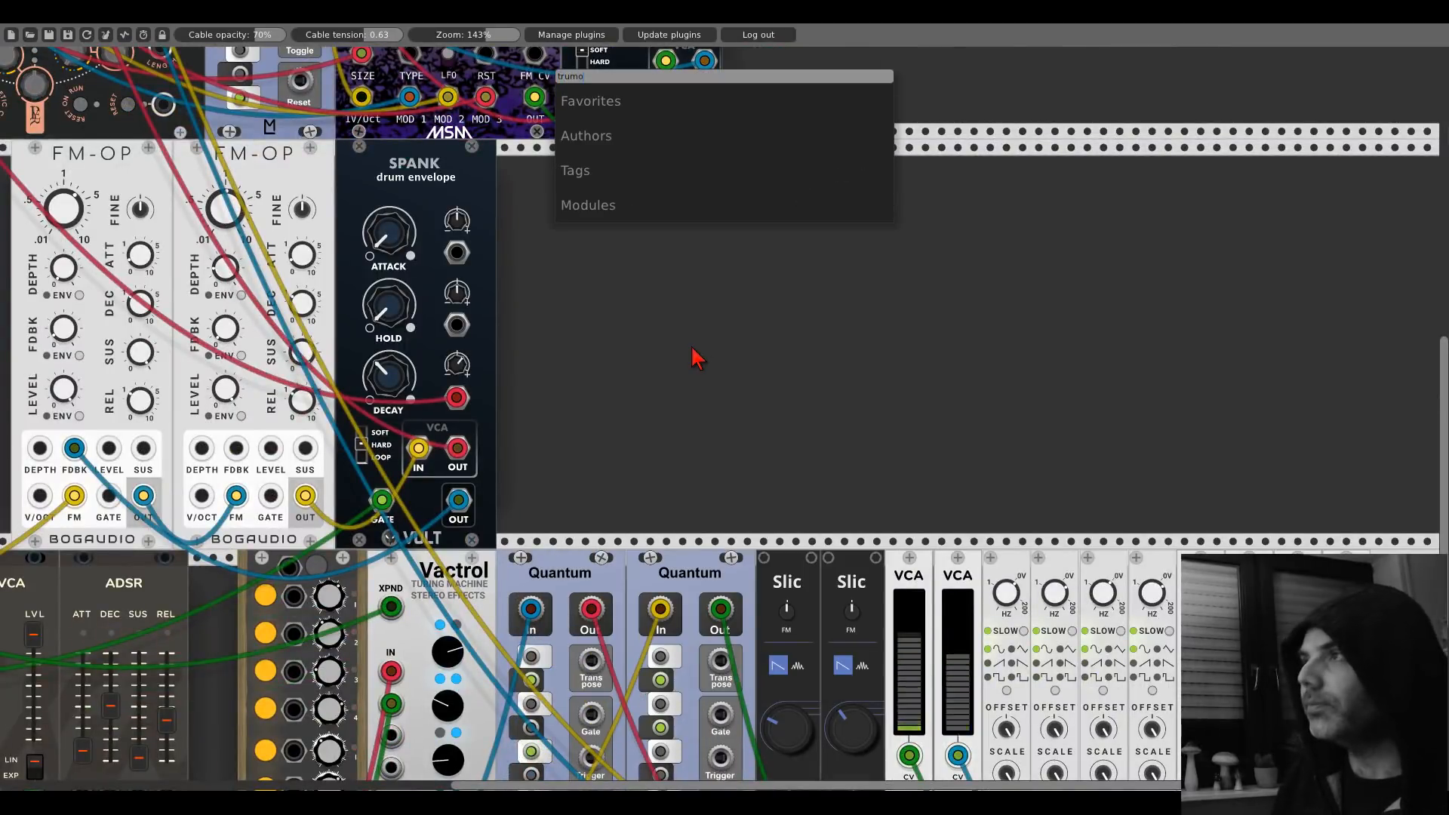
key("BackSpace")
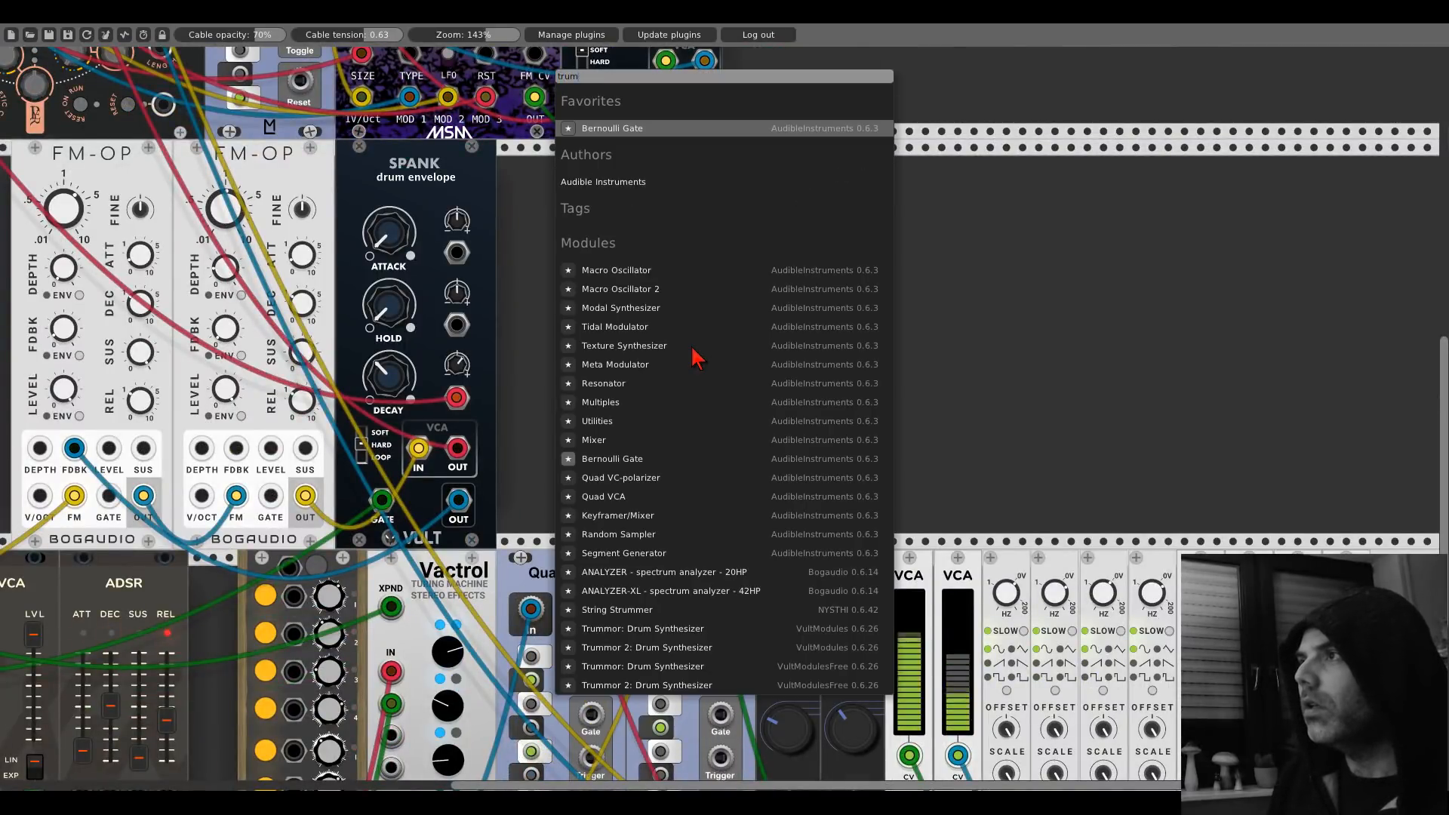
left_click(955, 345)
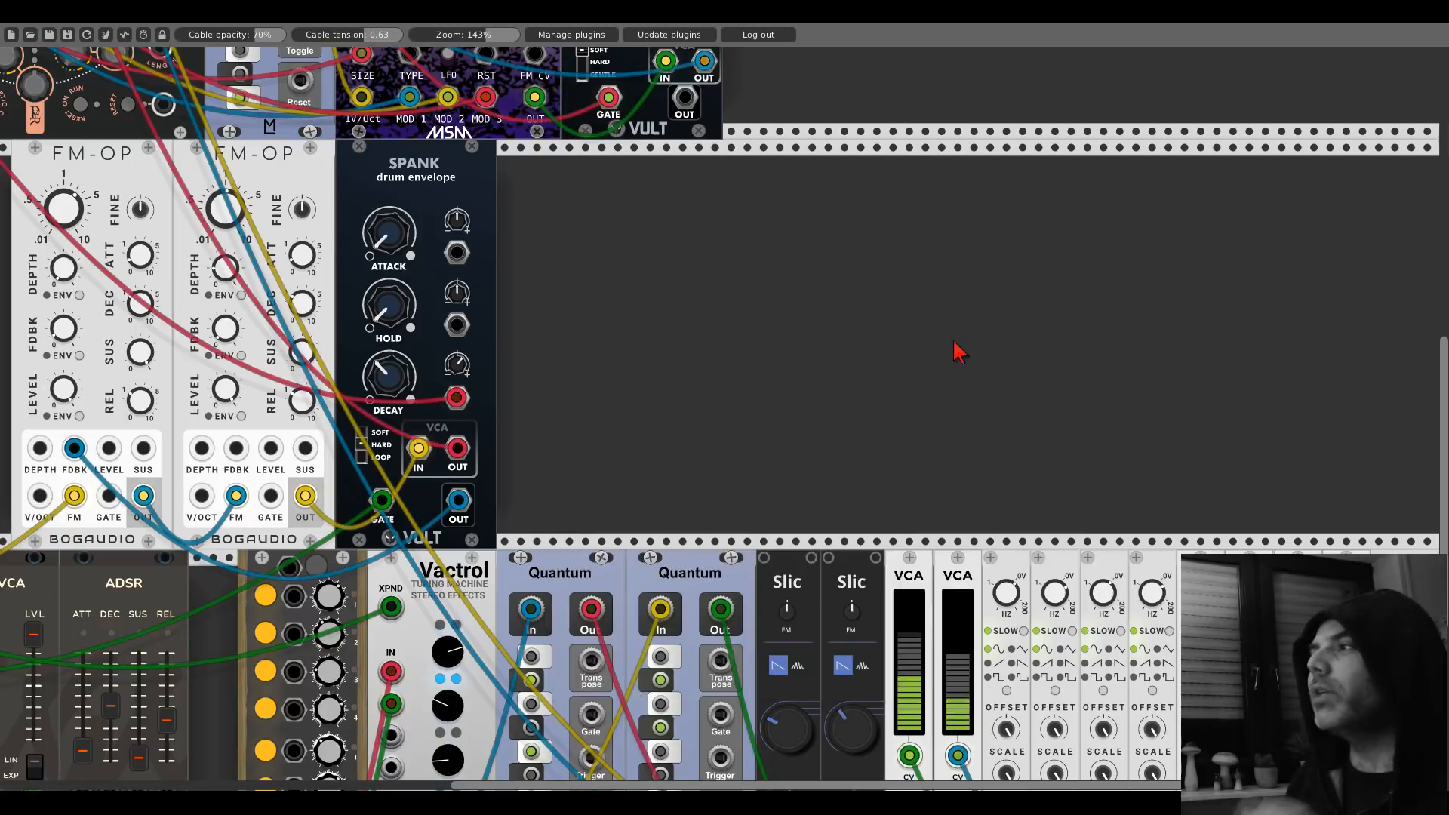
Step: Add a Functional VCO-1 in the free row space and place a copy of the Spank drum envelope beside it
right_click(782, 341)
type("functiona")
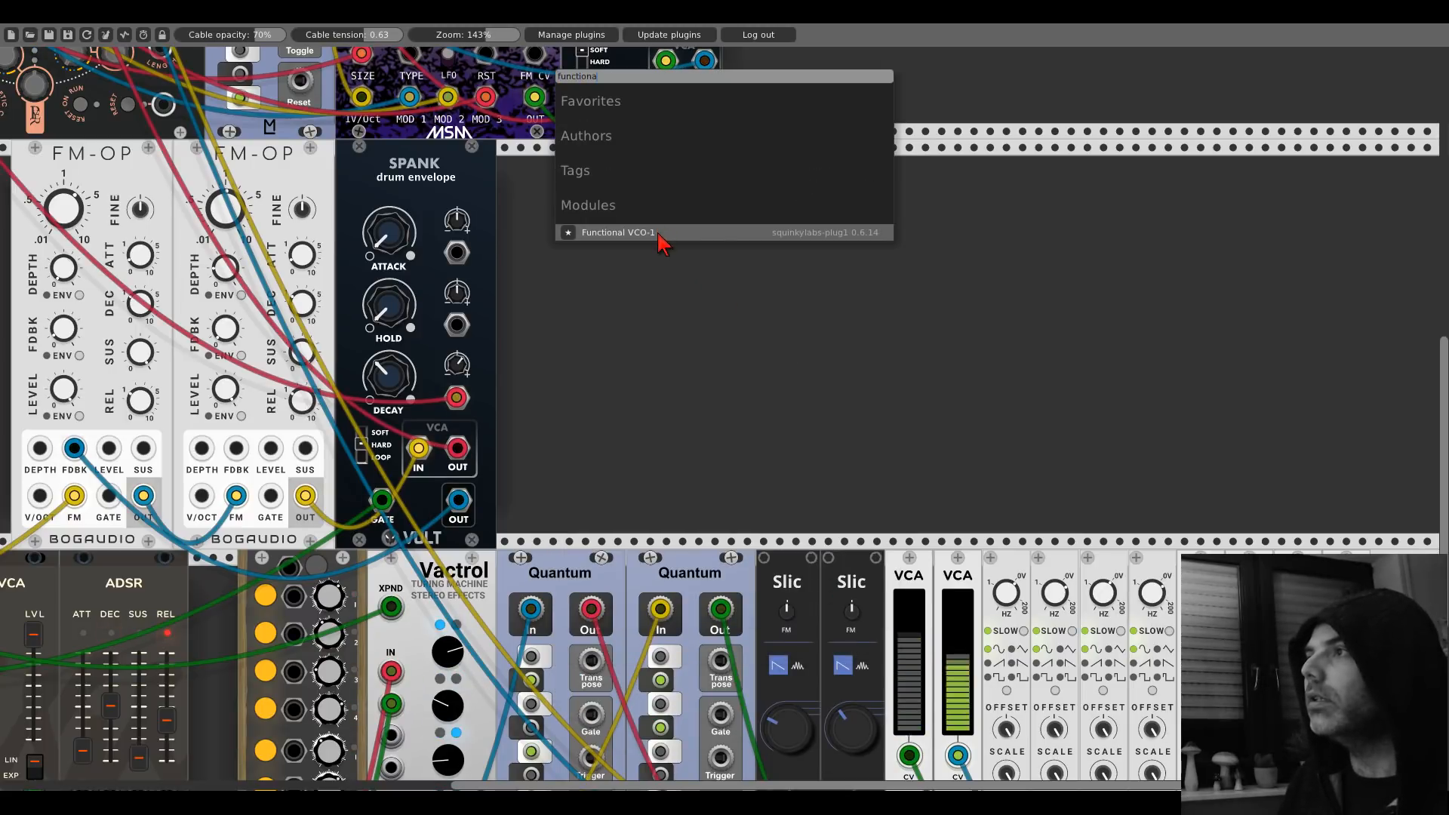
left_click(663, 238)
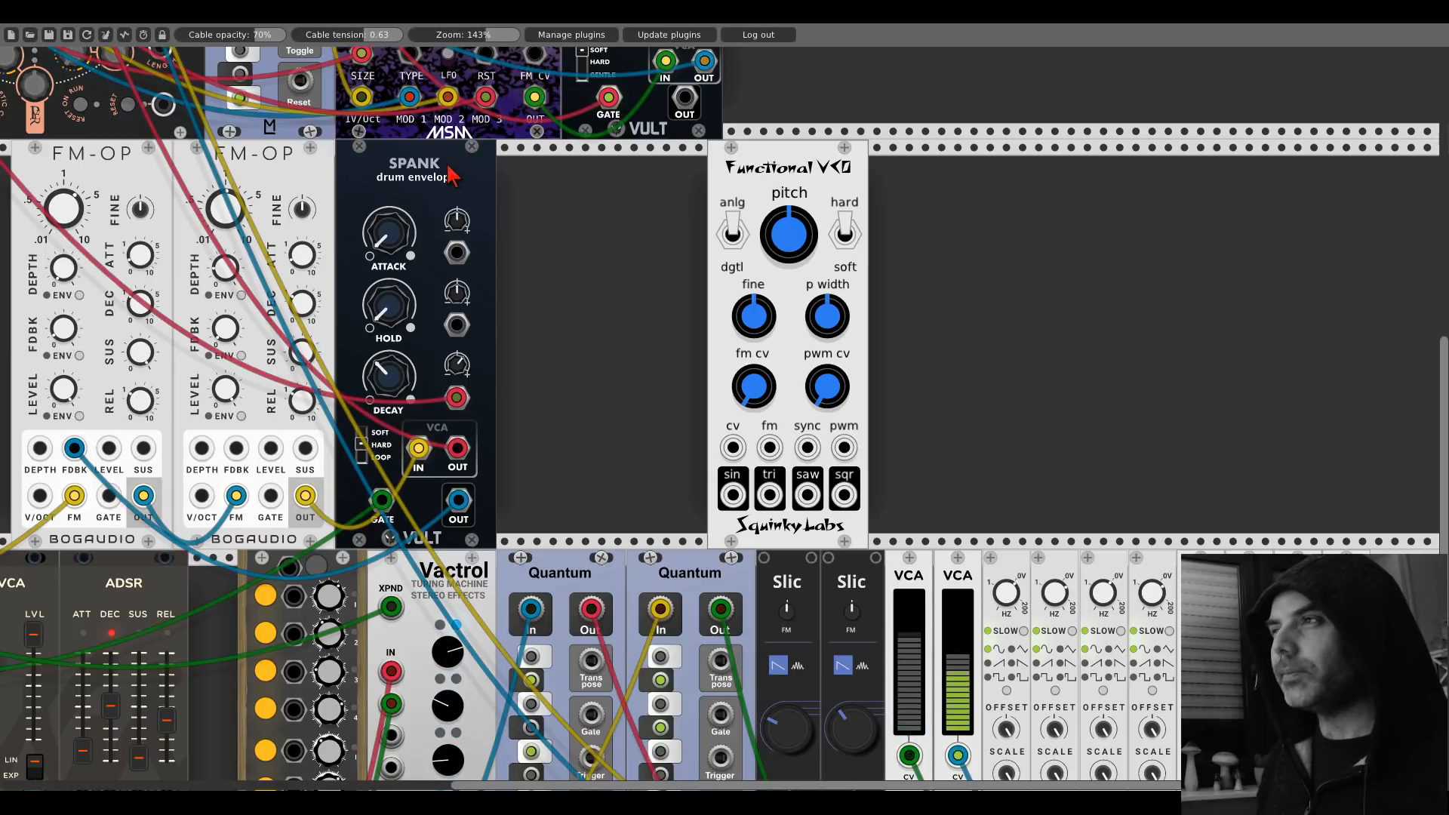
key("ctrl+d")
left_click_drag(557, 201, 794, 193)
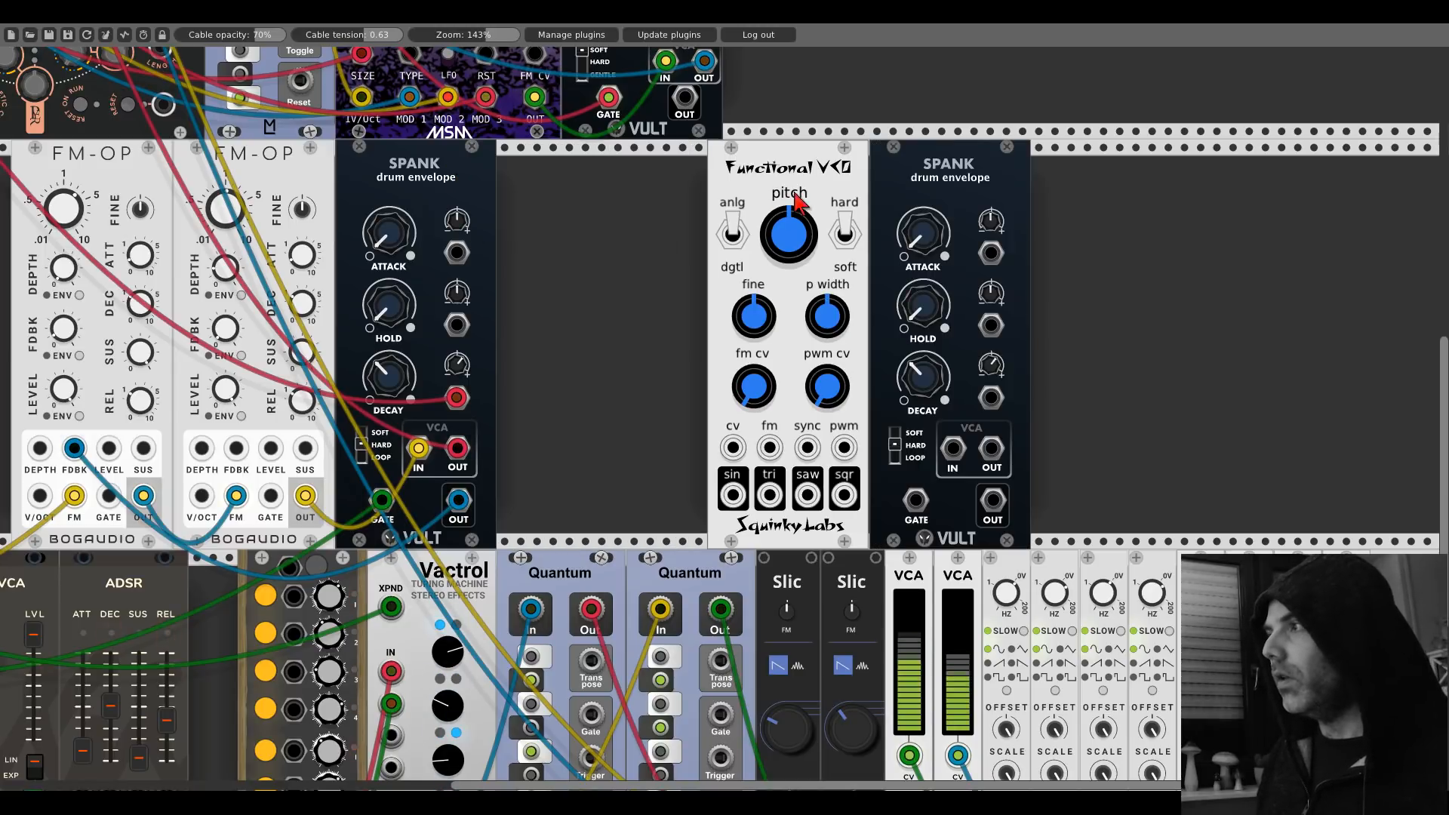
Step: Patch the Functional VCO's sine output through the new Spank's VCA into mixer channel 8
left_click_drag(733, 494, 162, 78)
scroll(990, 442, "up", 3)
scroll(991, 445, "up", 15)
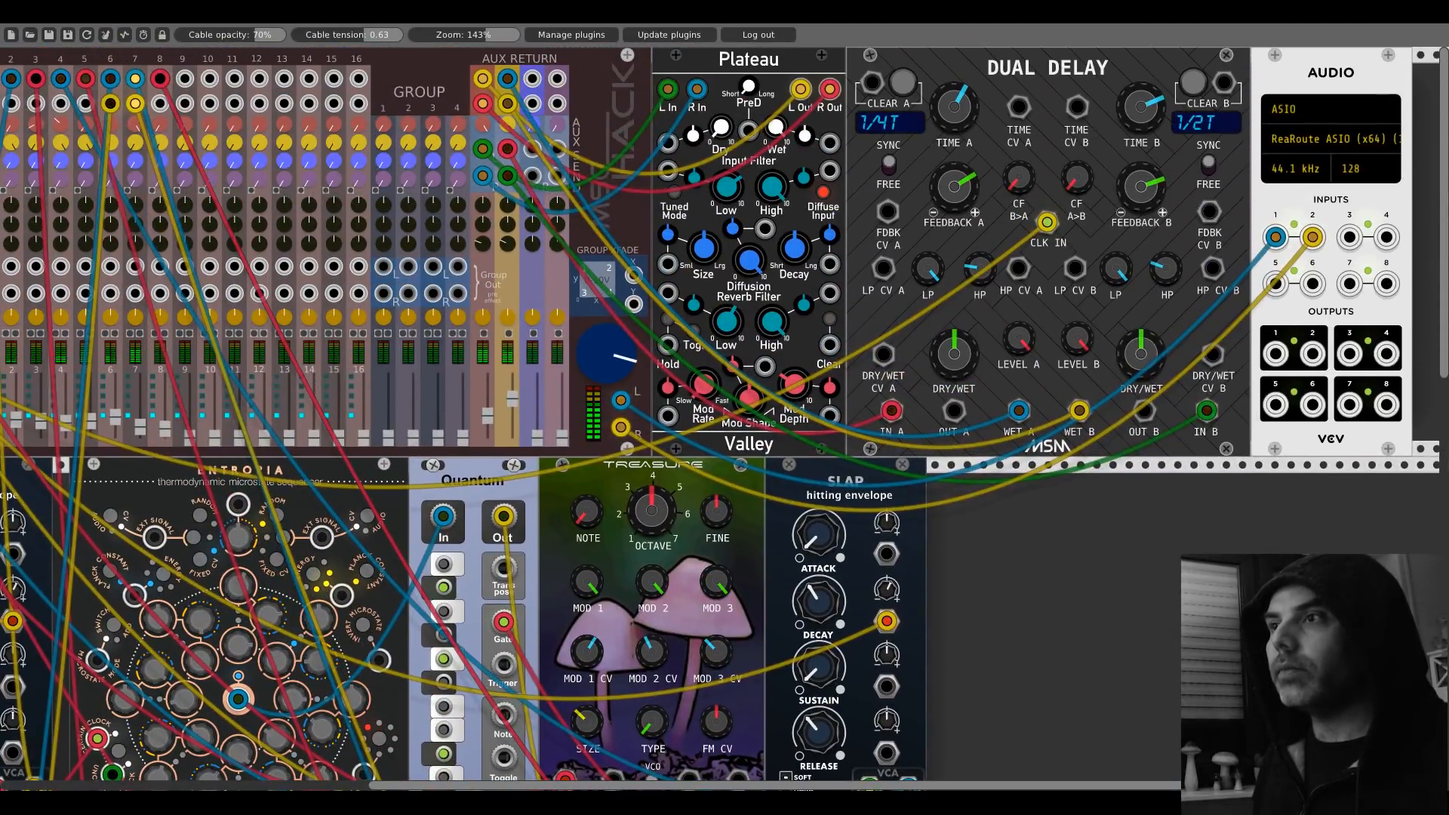
scroll(955, 574, "down", 5)
scroll(955, 570, "down", 4)
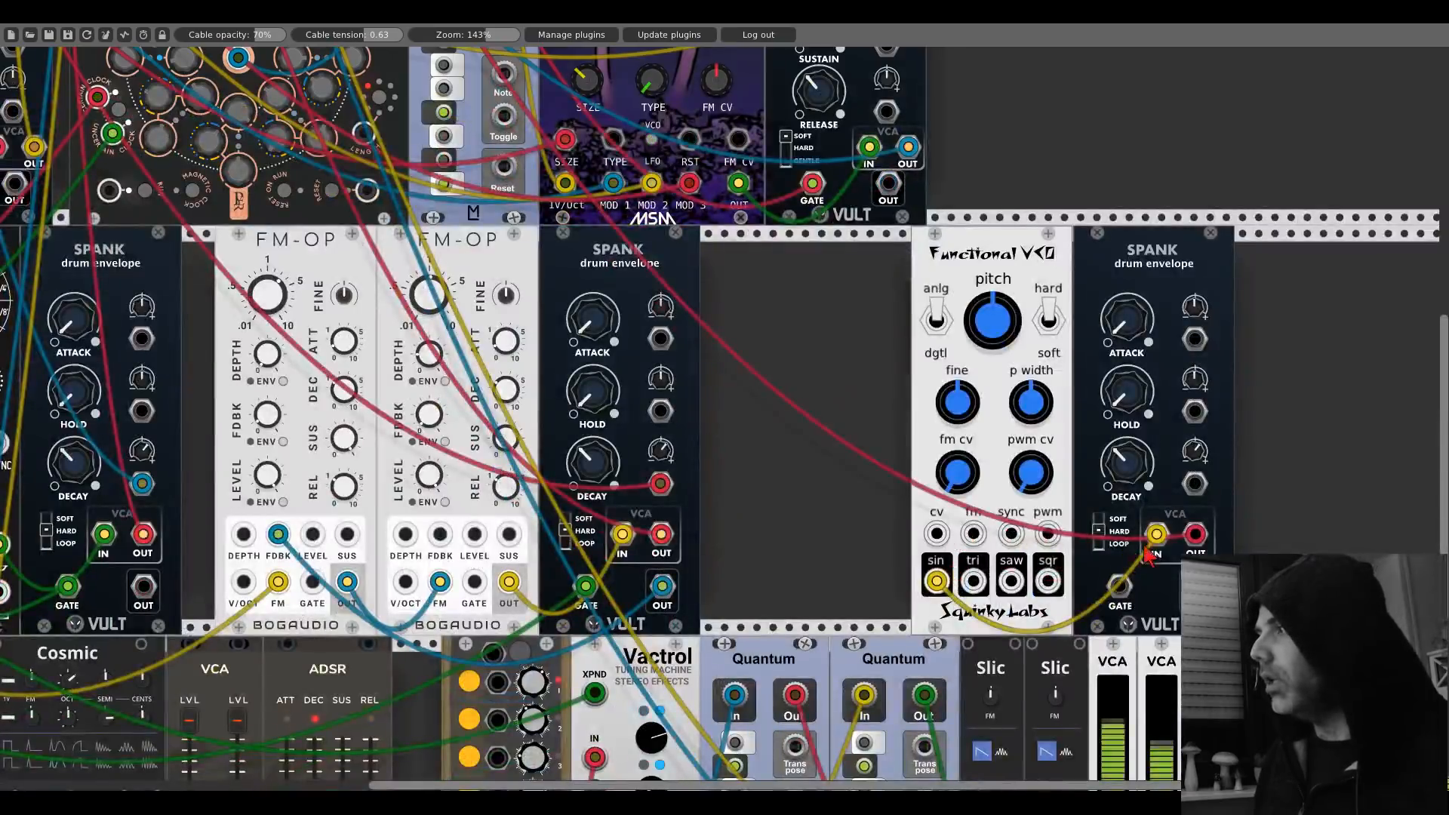
Step: Patch output 7 of the Pulses expander into the new Spank's gate input
left_click_drag(1119, 586, 29, 360)
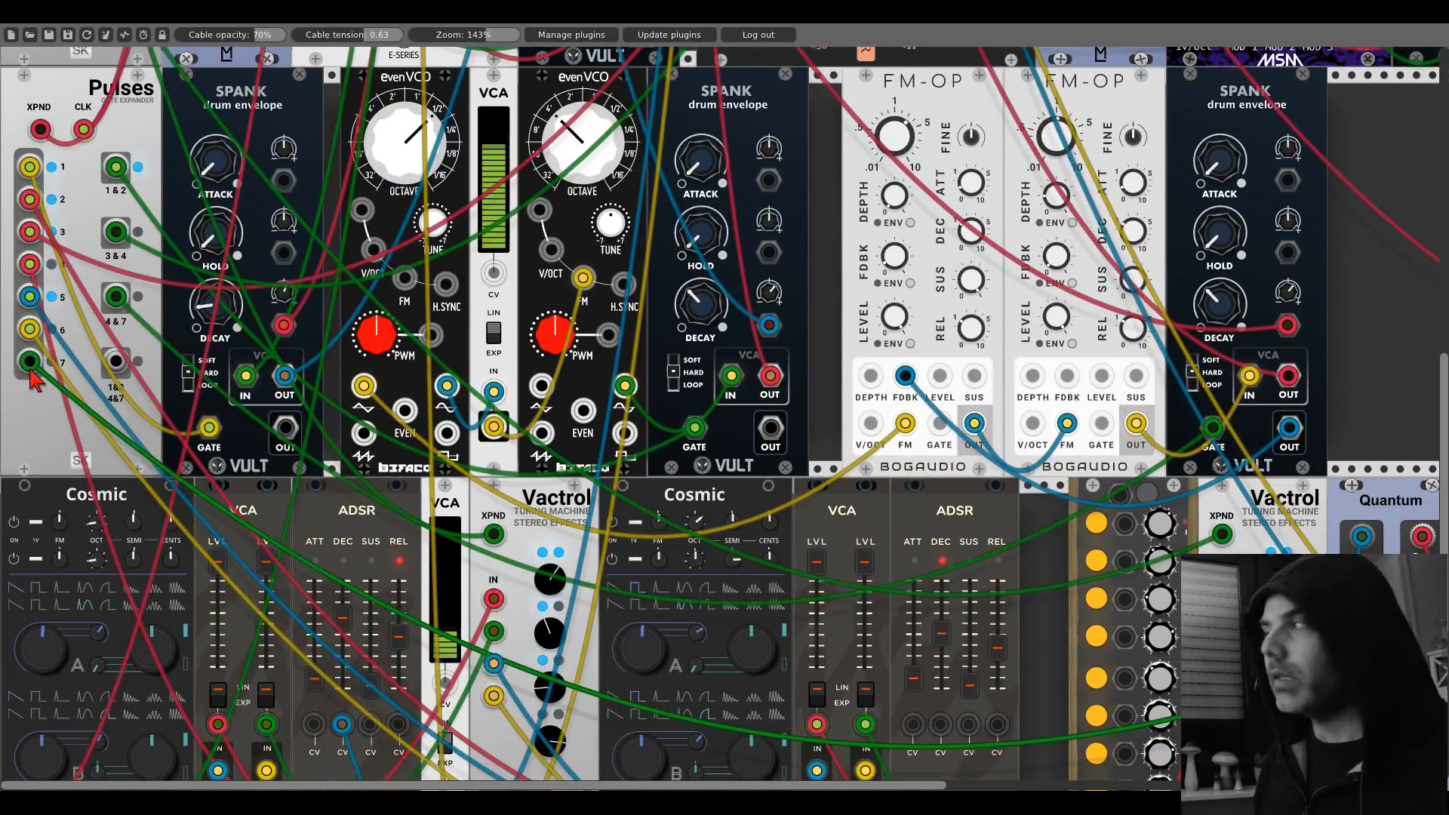
left_click_drag(1362, 249, 402, 336)
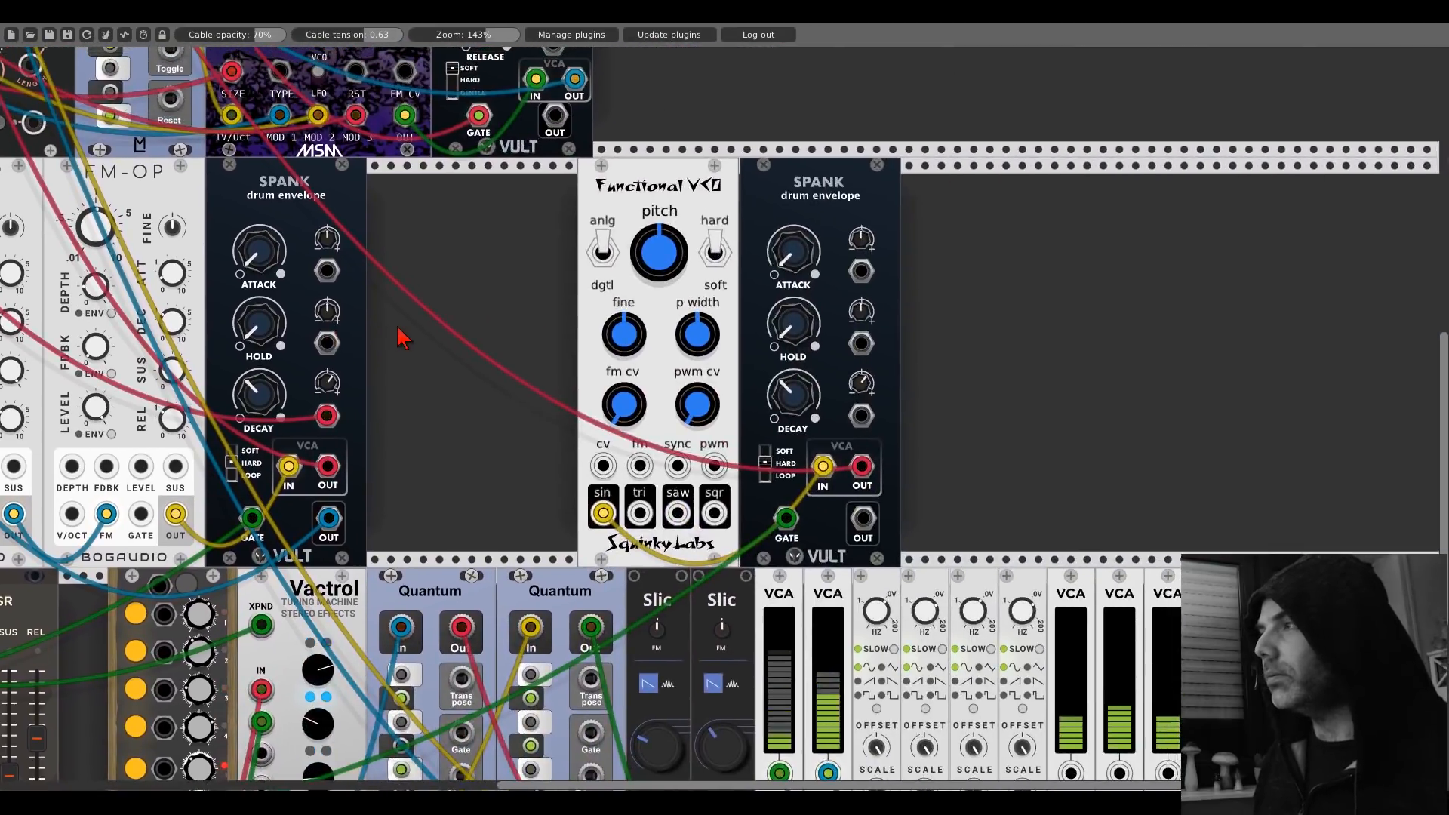
scroll(448, 325, "up", 3)
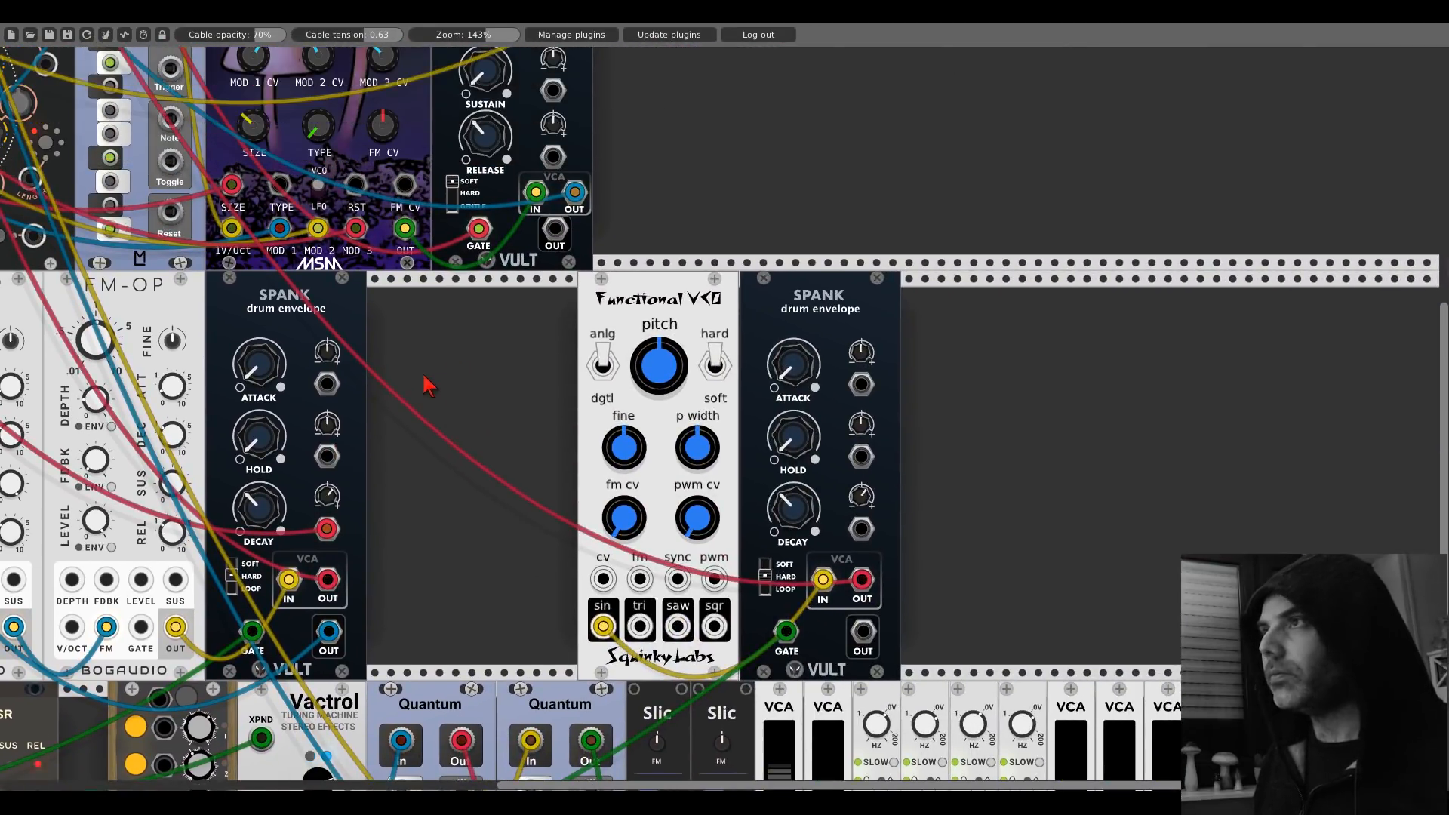
scroll(426, 383, "up", 15)
scroll(423, 381, "left", 5)
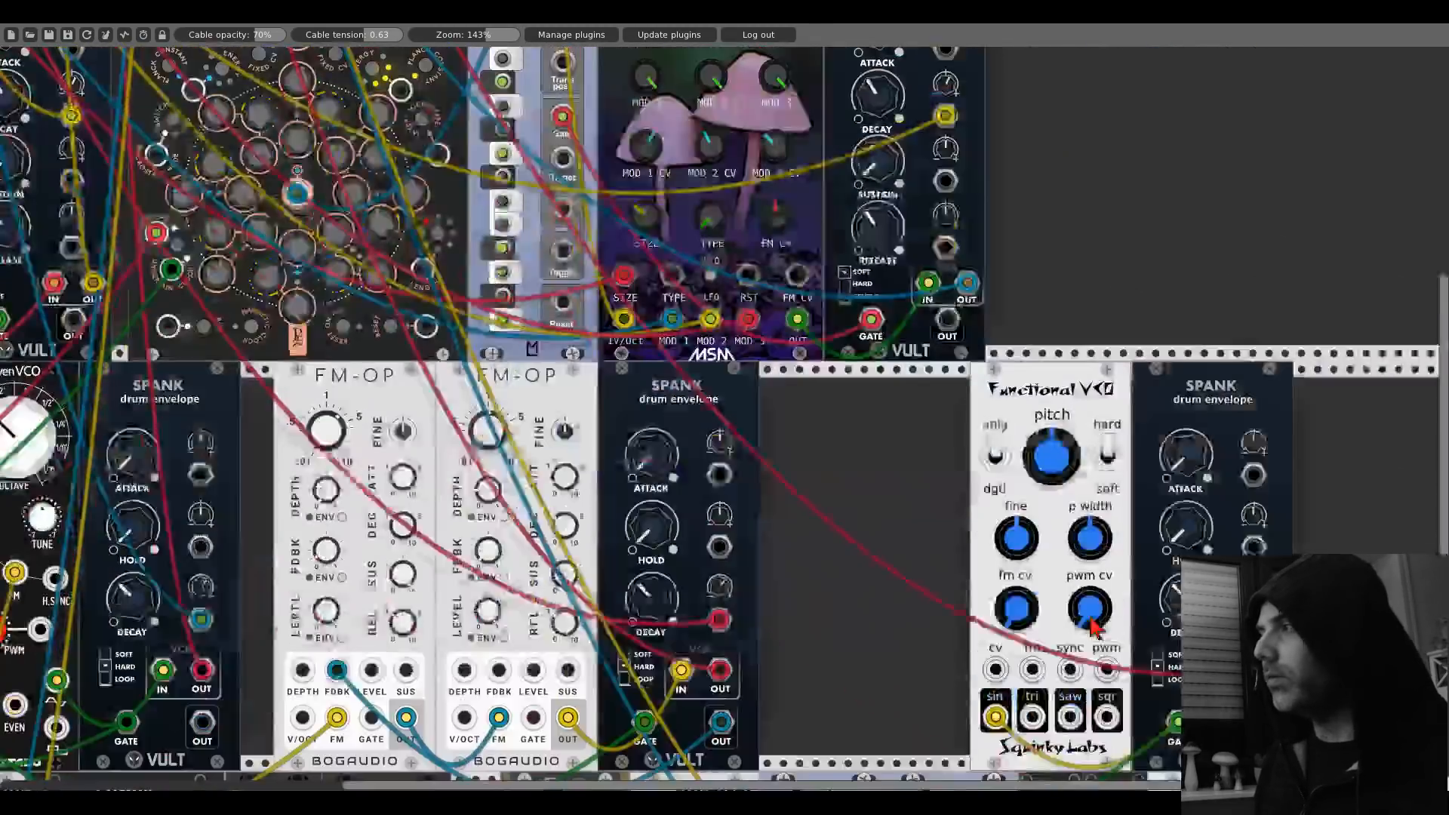
Step: Patch the new Spank's envelope output into the Functional VCO's FM input, raise its FM CV amount and lower the pitch
scroll(932, 551, "down", 12)
left_click_drag(931, 550, 445, 462)
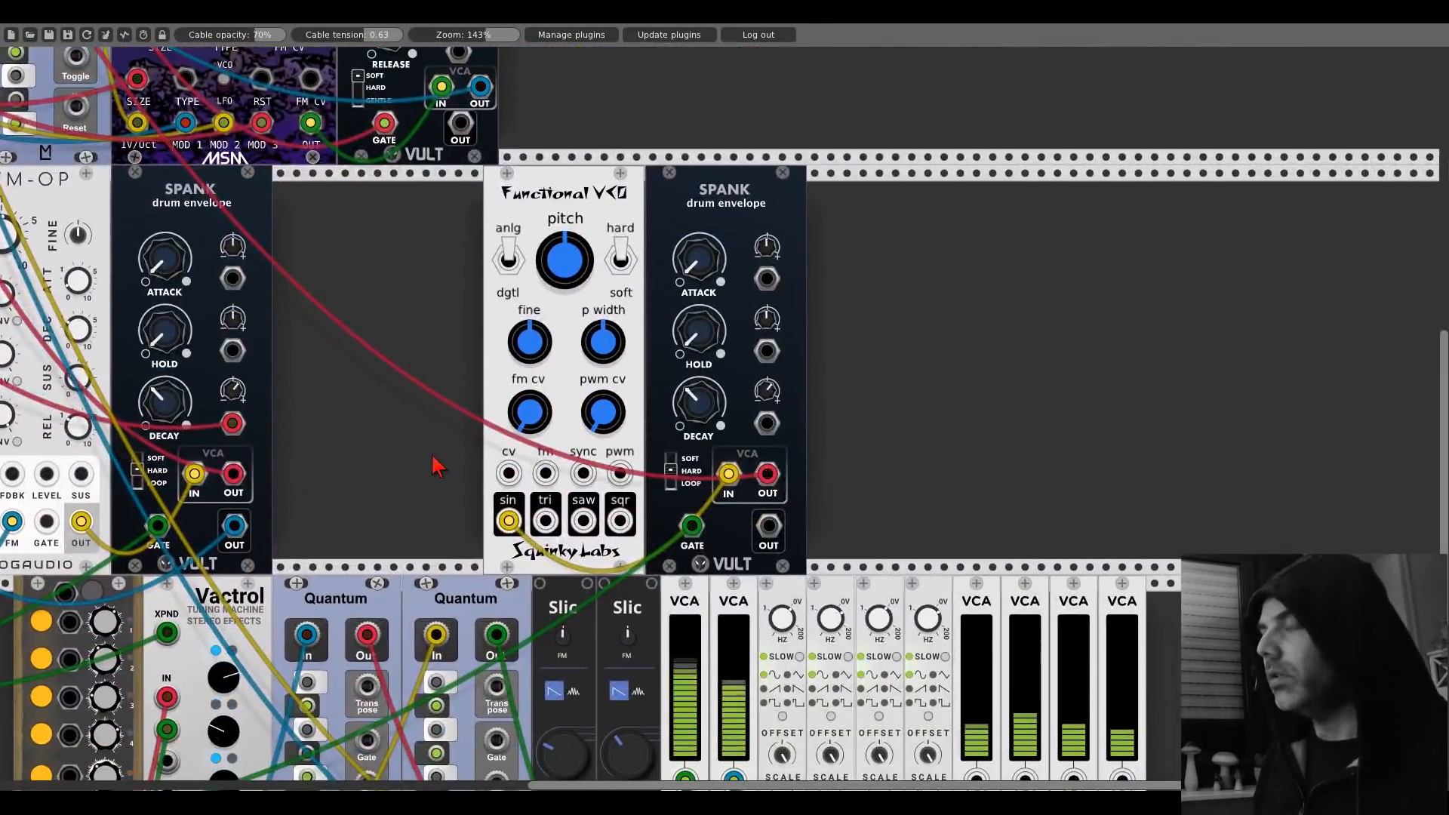
scroll(437, 463, "up", 1)
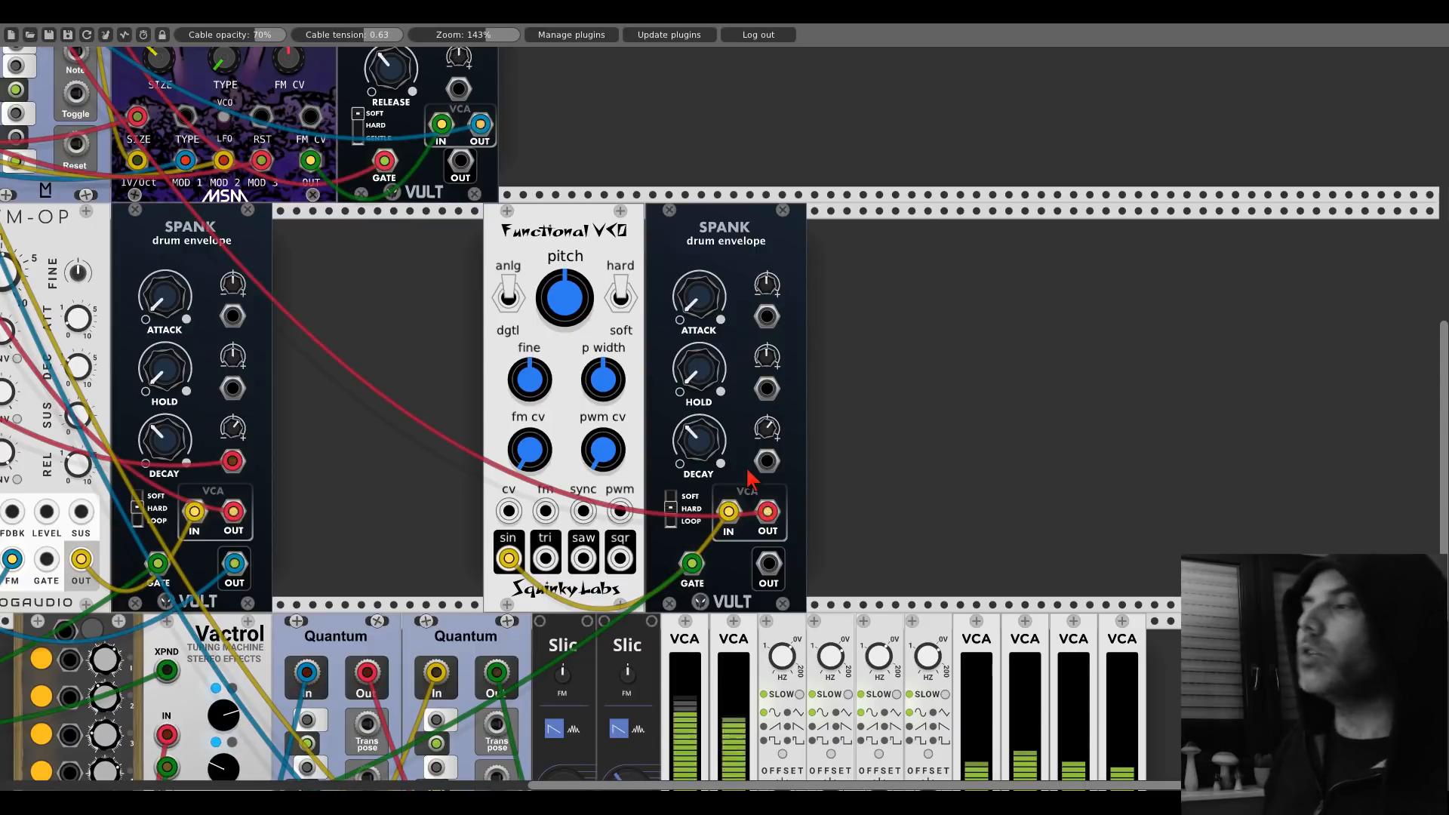
left_click_drag(771, 574, 544, 510)
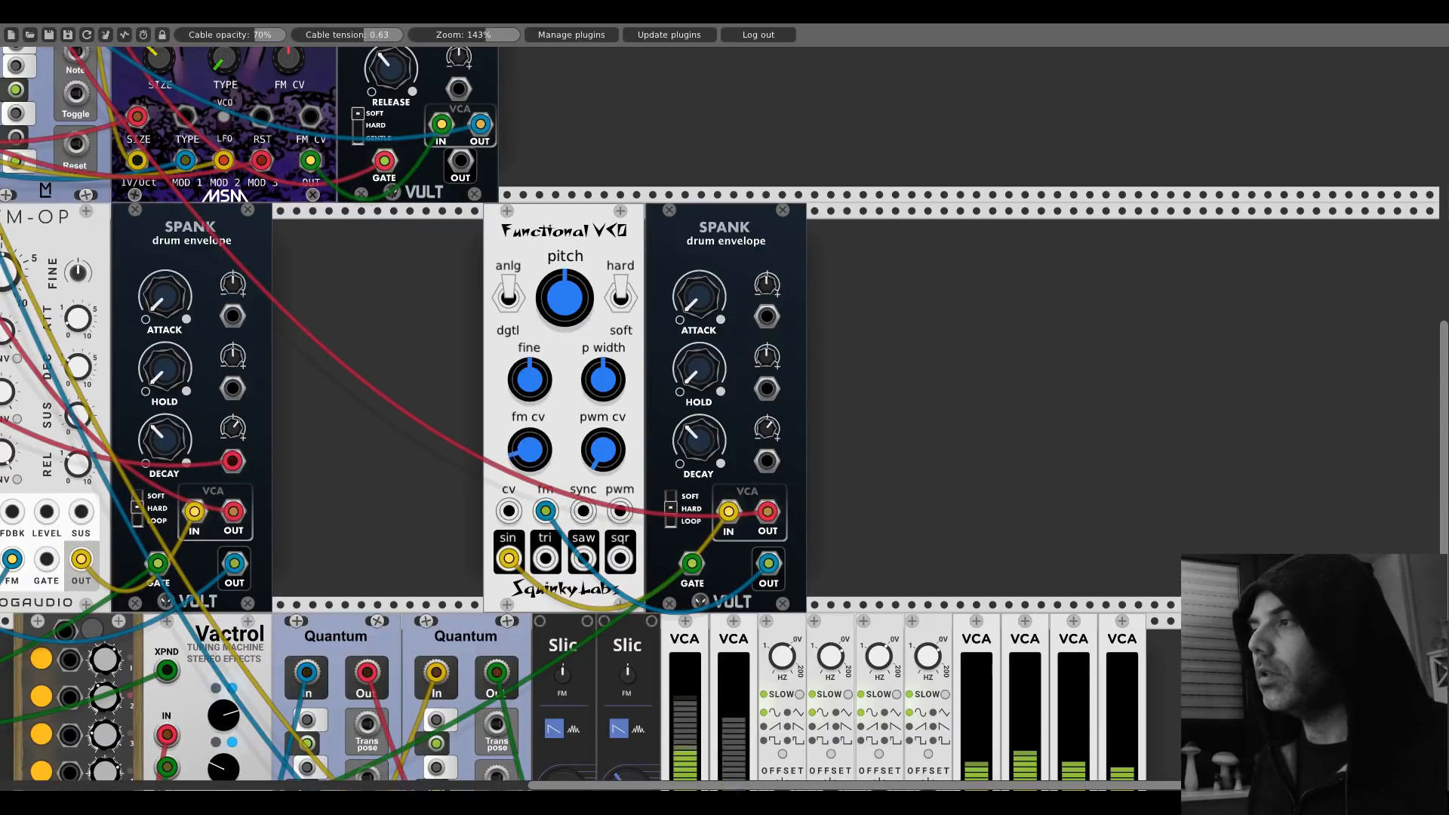
left_click_drag(549, 293, 549, 297)
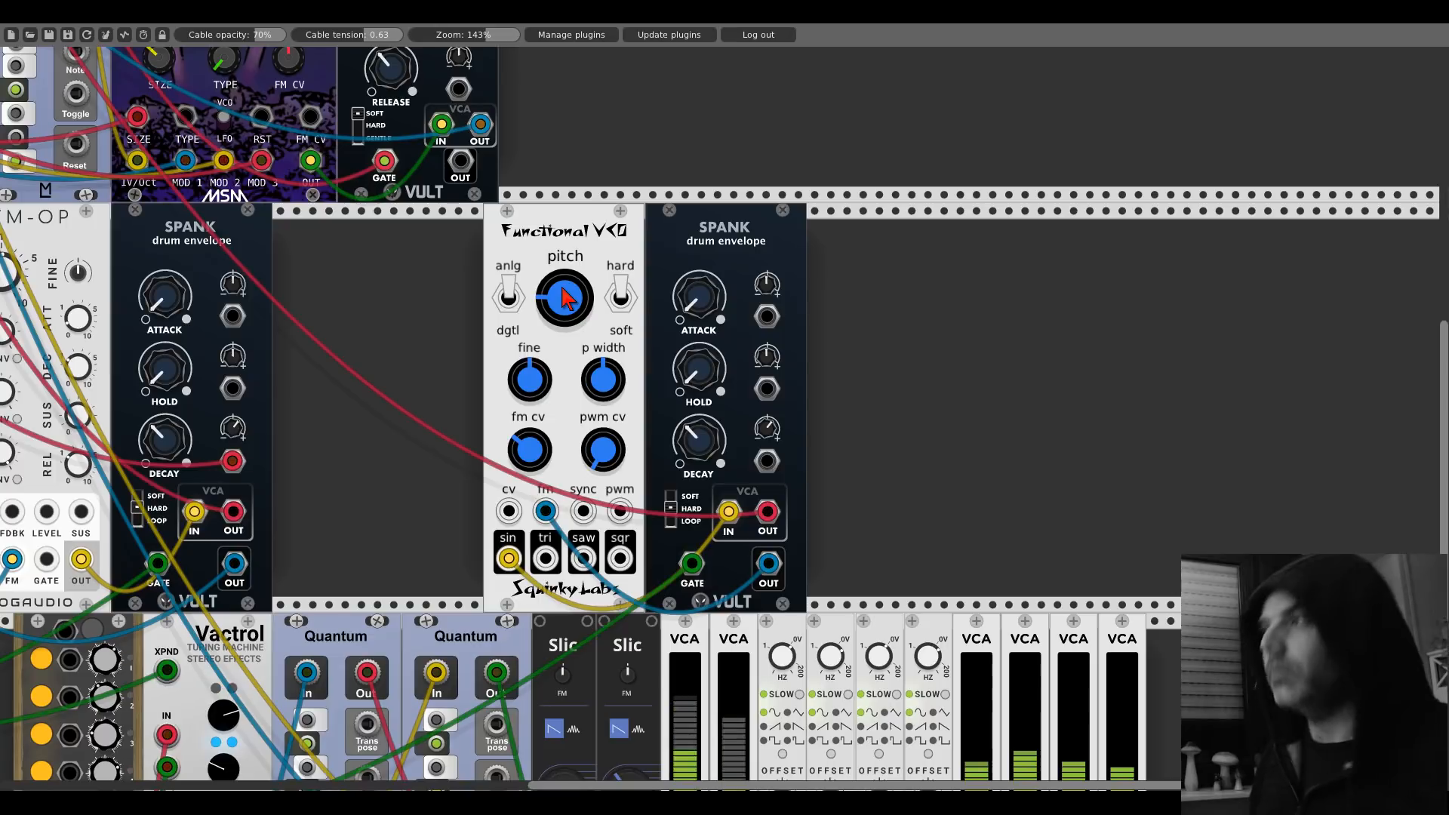
Step: Patch a modulation signal into the new Spank's decay CV input and slightly raise the mixer channel 8 fader
left_click_drag(693, 436, 388, 238)
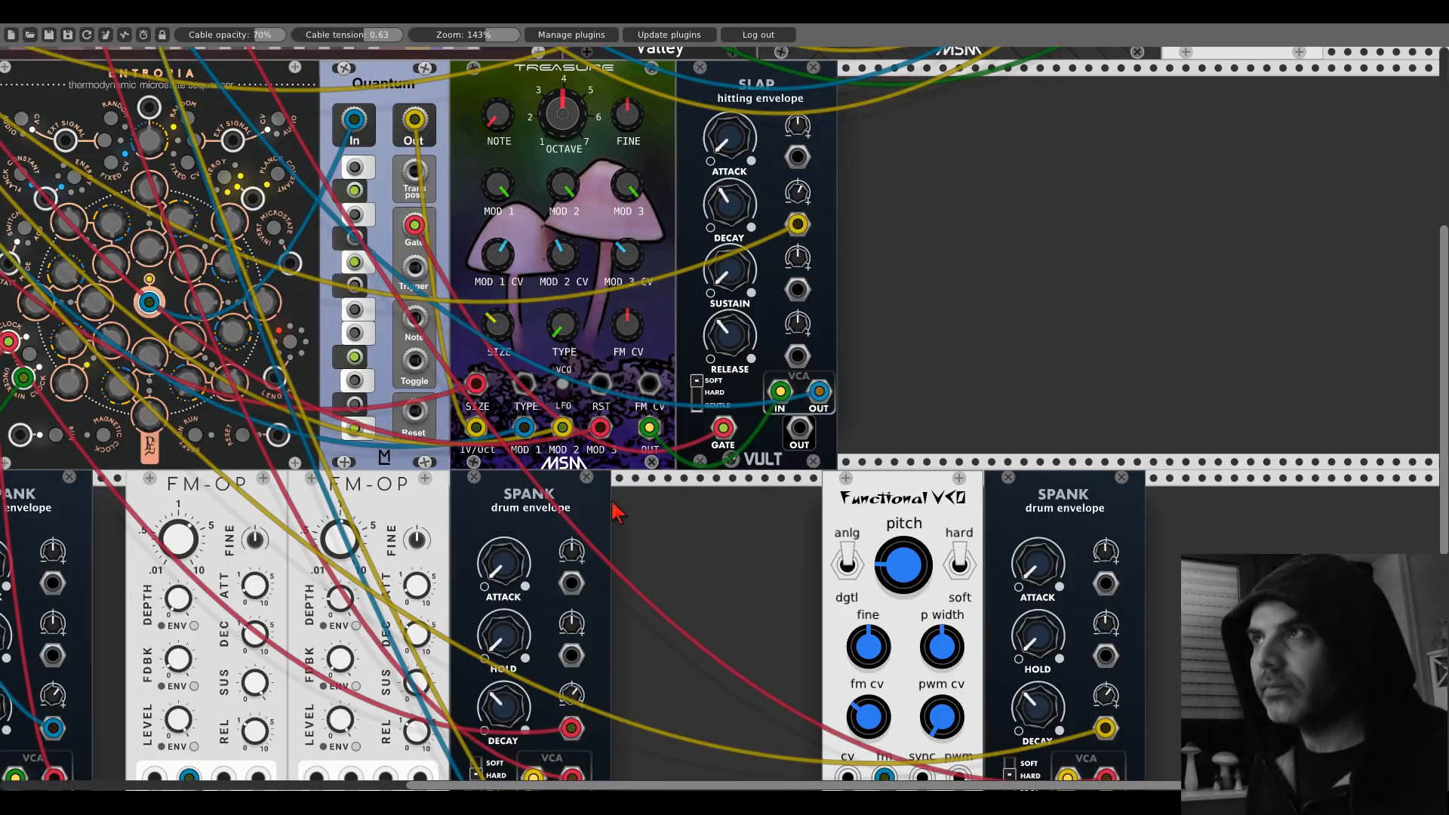
scroll(352, 323, "up", 10)
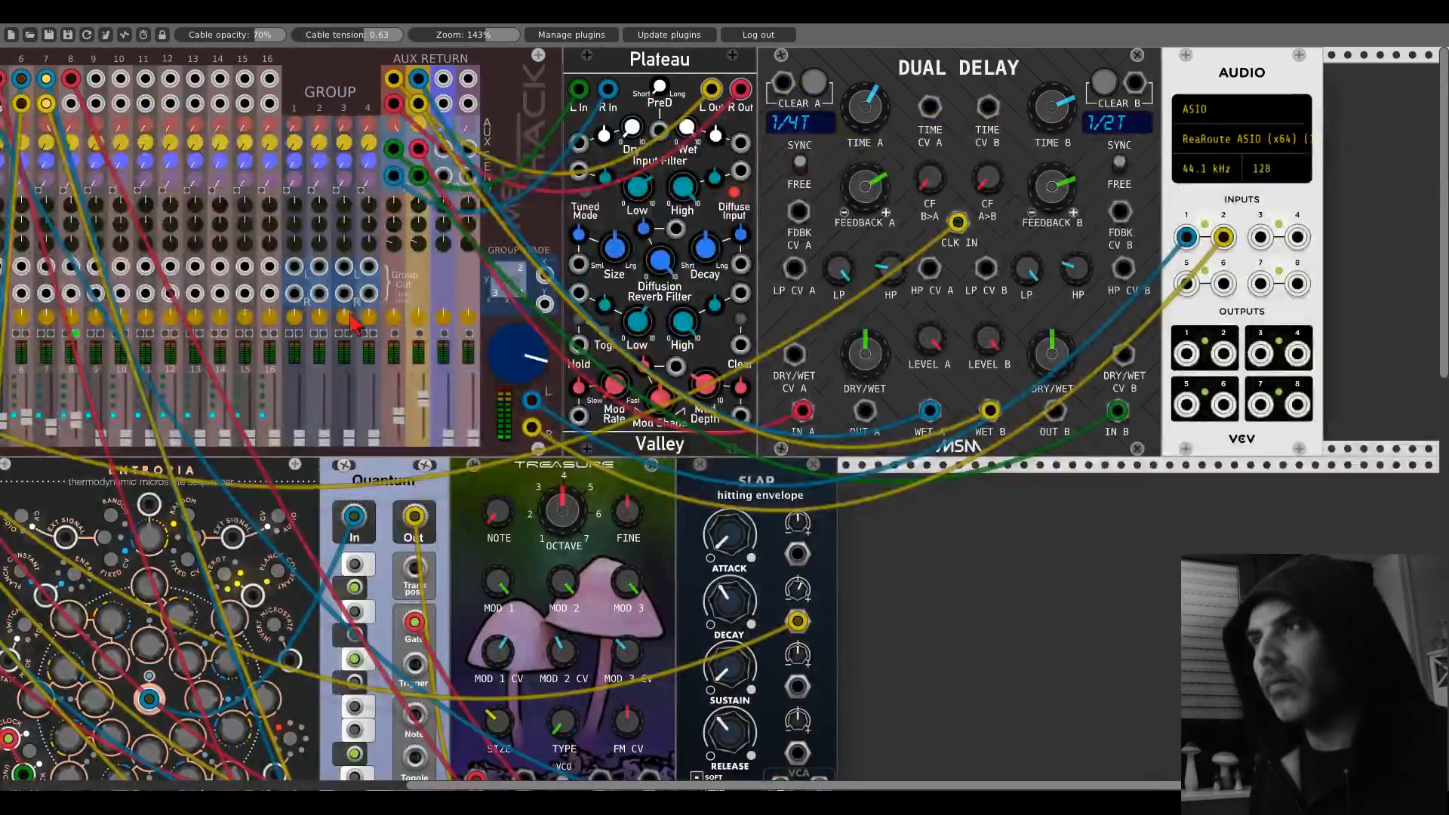
scroll(352, 323, "left", 5)
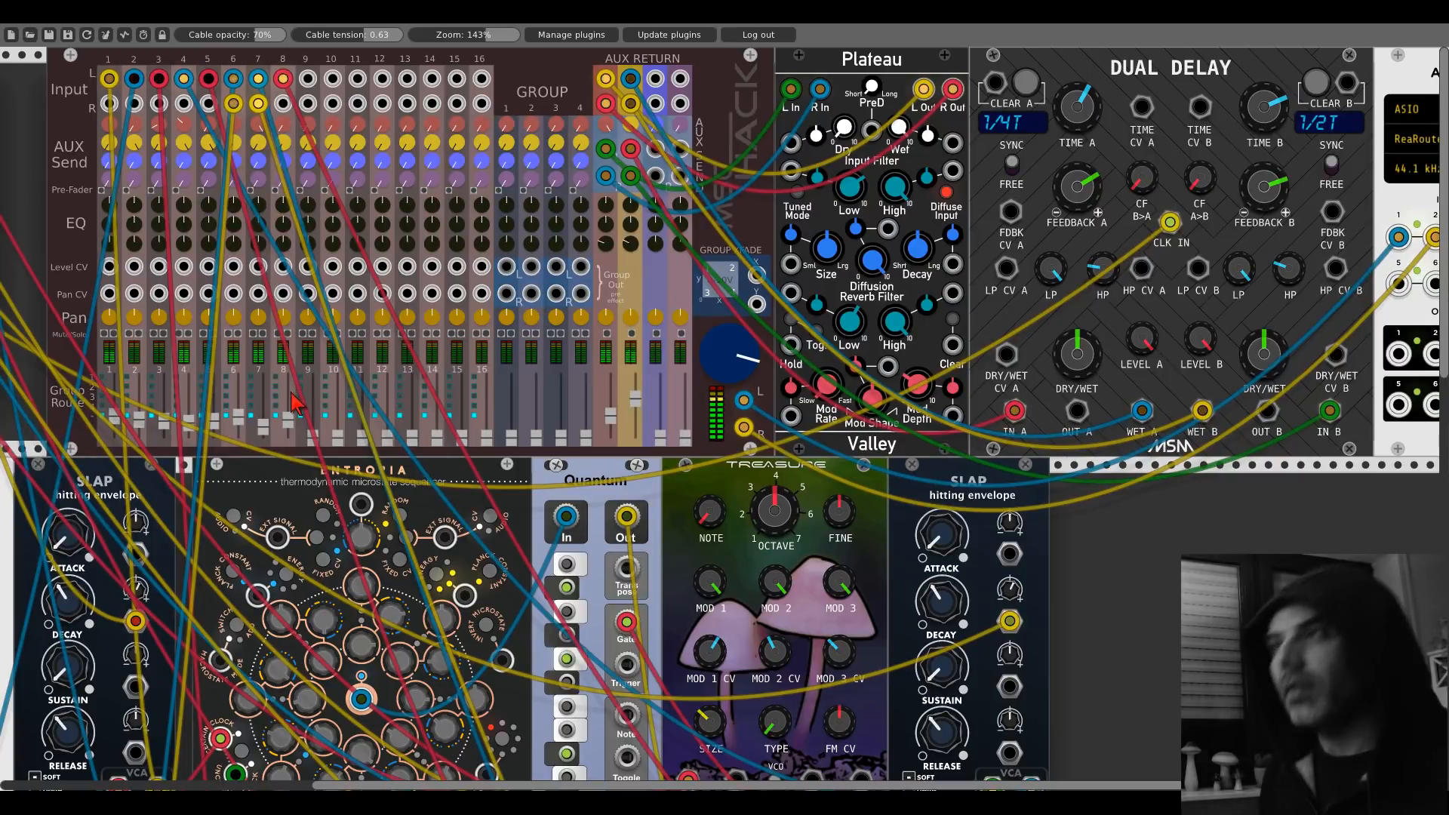
left_click_drag(288, 413, 287, 404)
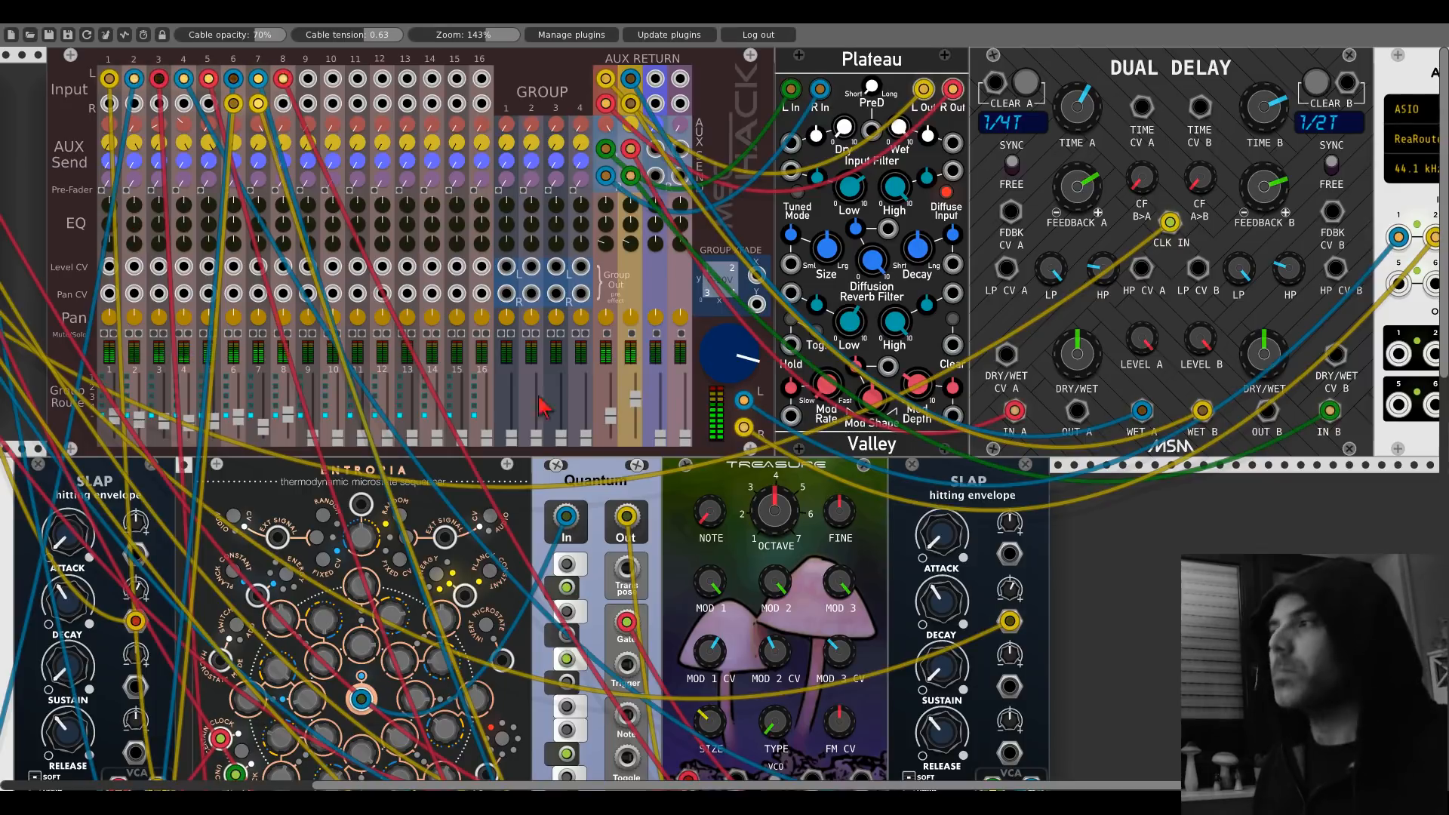
Step: Try the alternate waveform on the second Slic oscillator
scroll(957, 589, "down", 10)
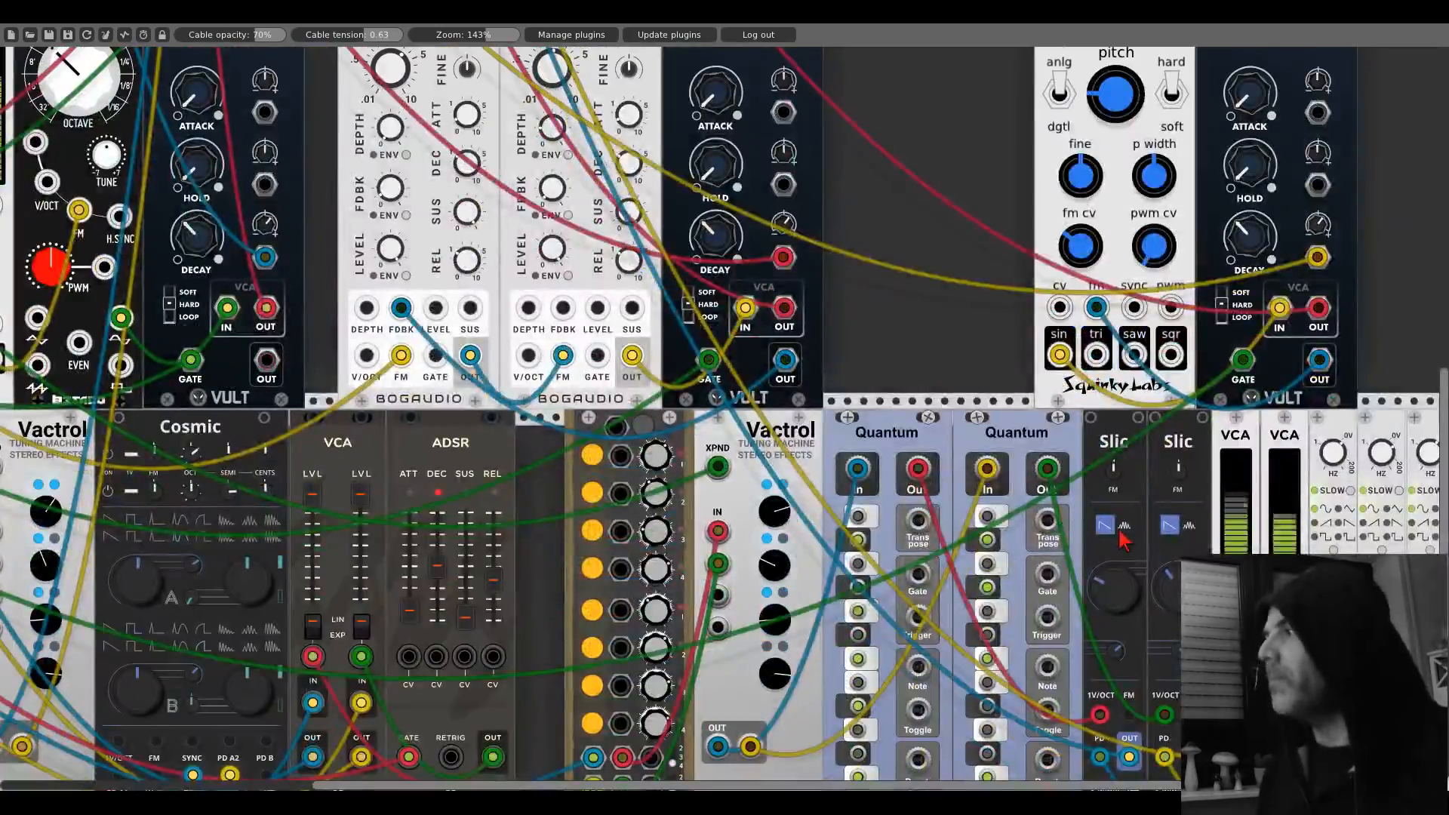
left_click(1189, 526)
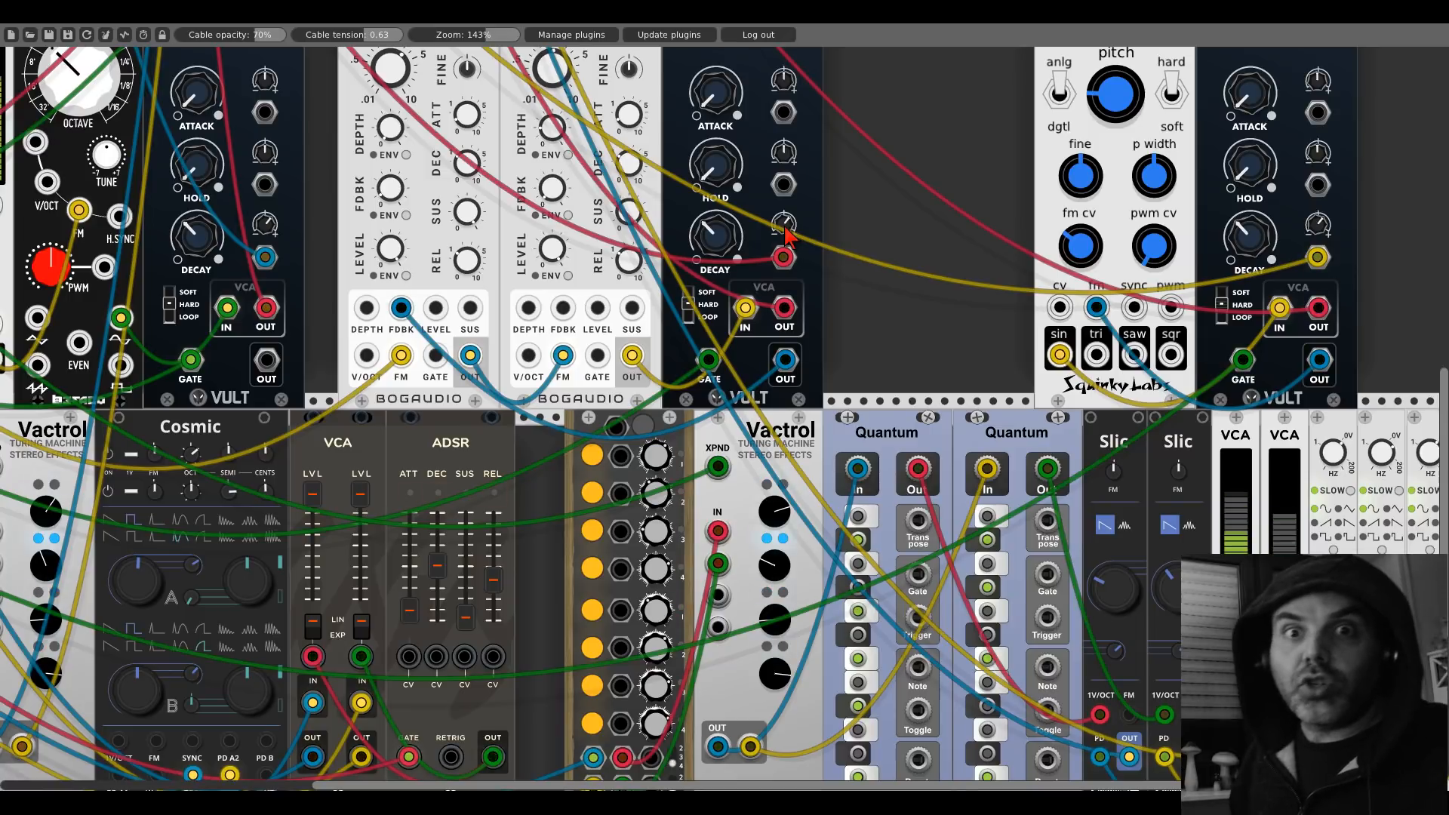
scroll(785, 234, "up", 3)
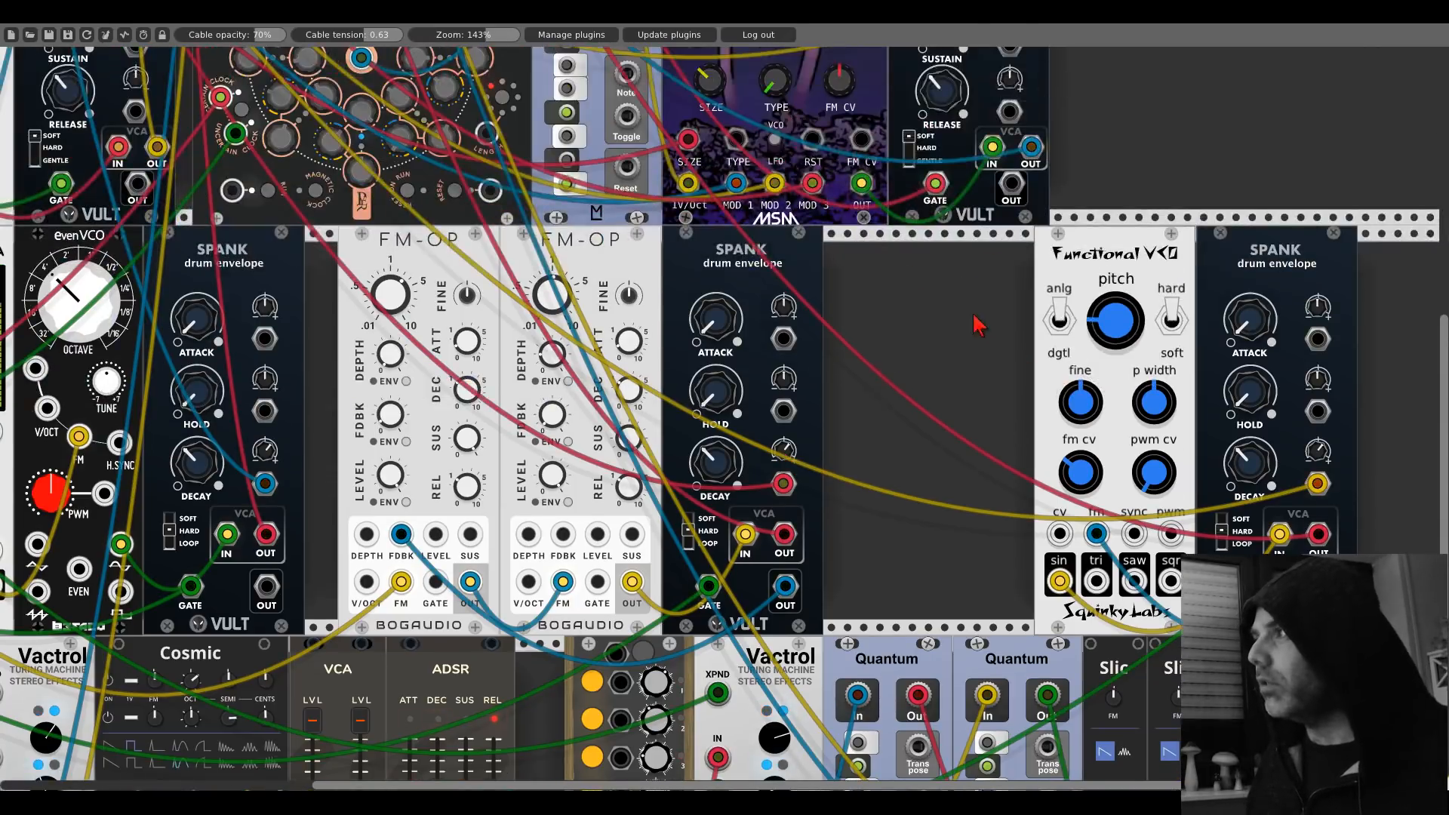
double_click(973, 332)
type("shades")
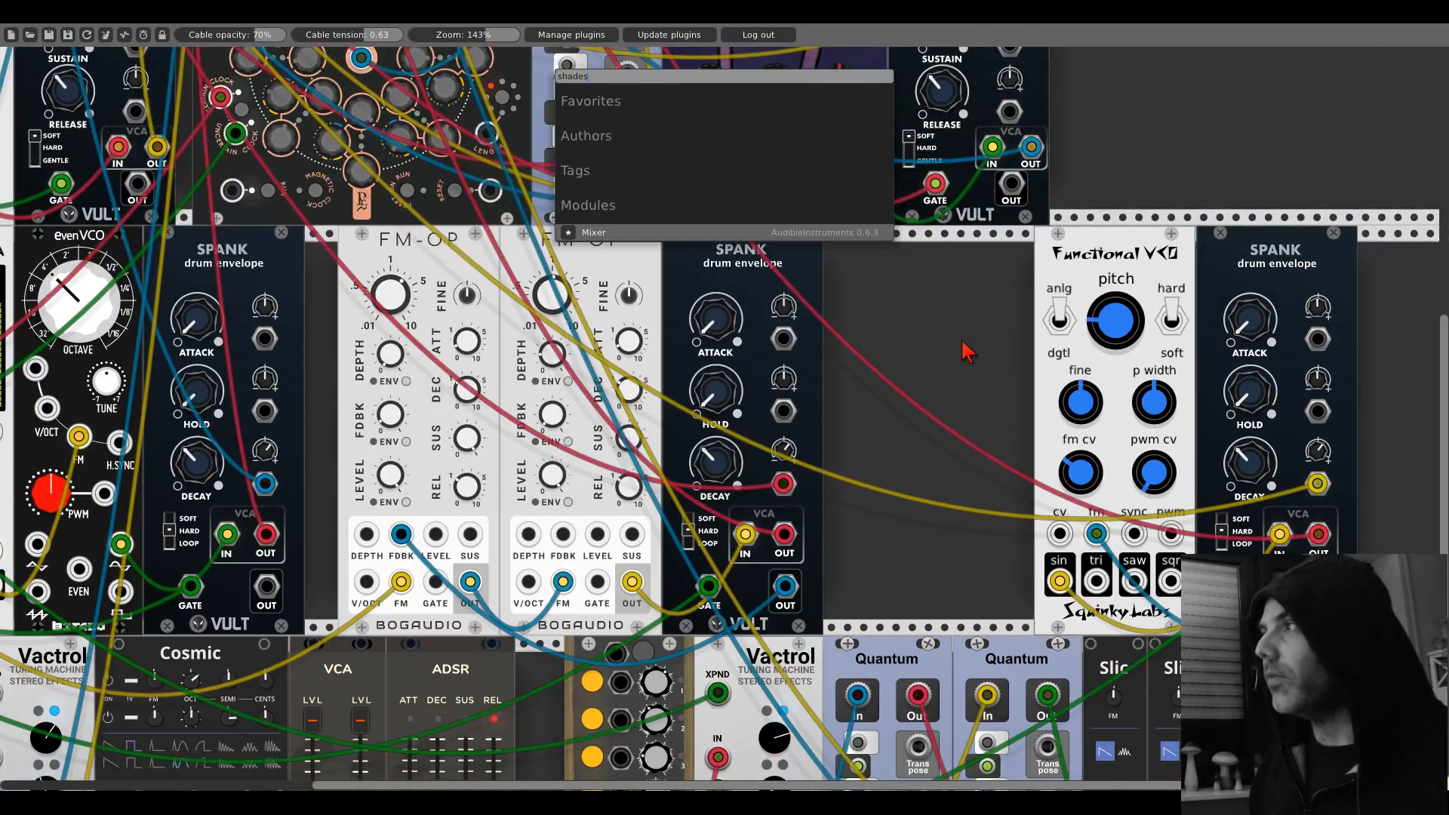
key("BackSpace")
key("BackSpace")
key("BackSpace")
key("BackSpace")
key("BackSpace")
key("BackSpace")
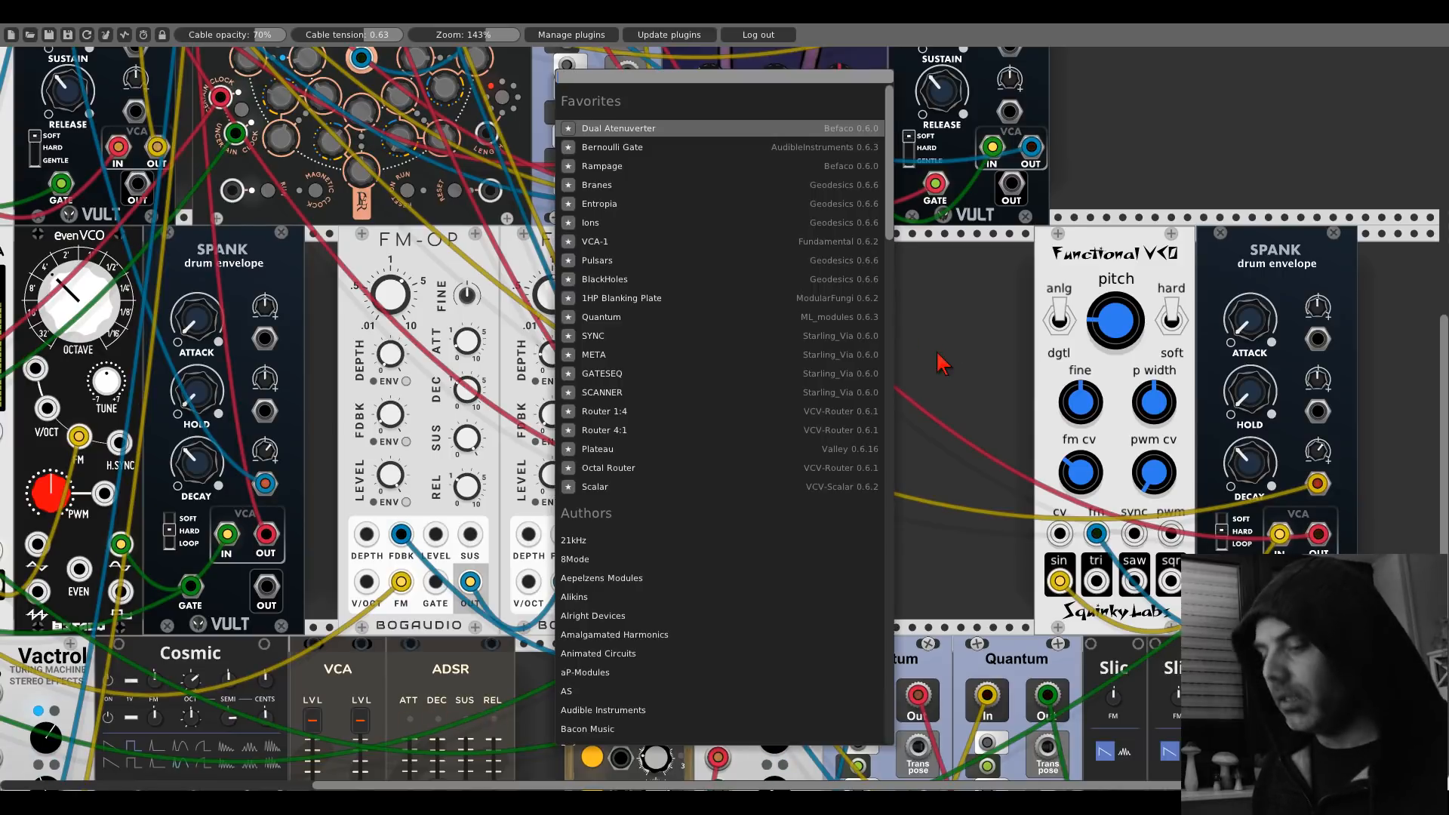
Step: Add a Quad VC-polarizer between the Spank and the Functional VCO, and delete it again
type("blinds")
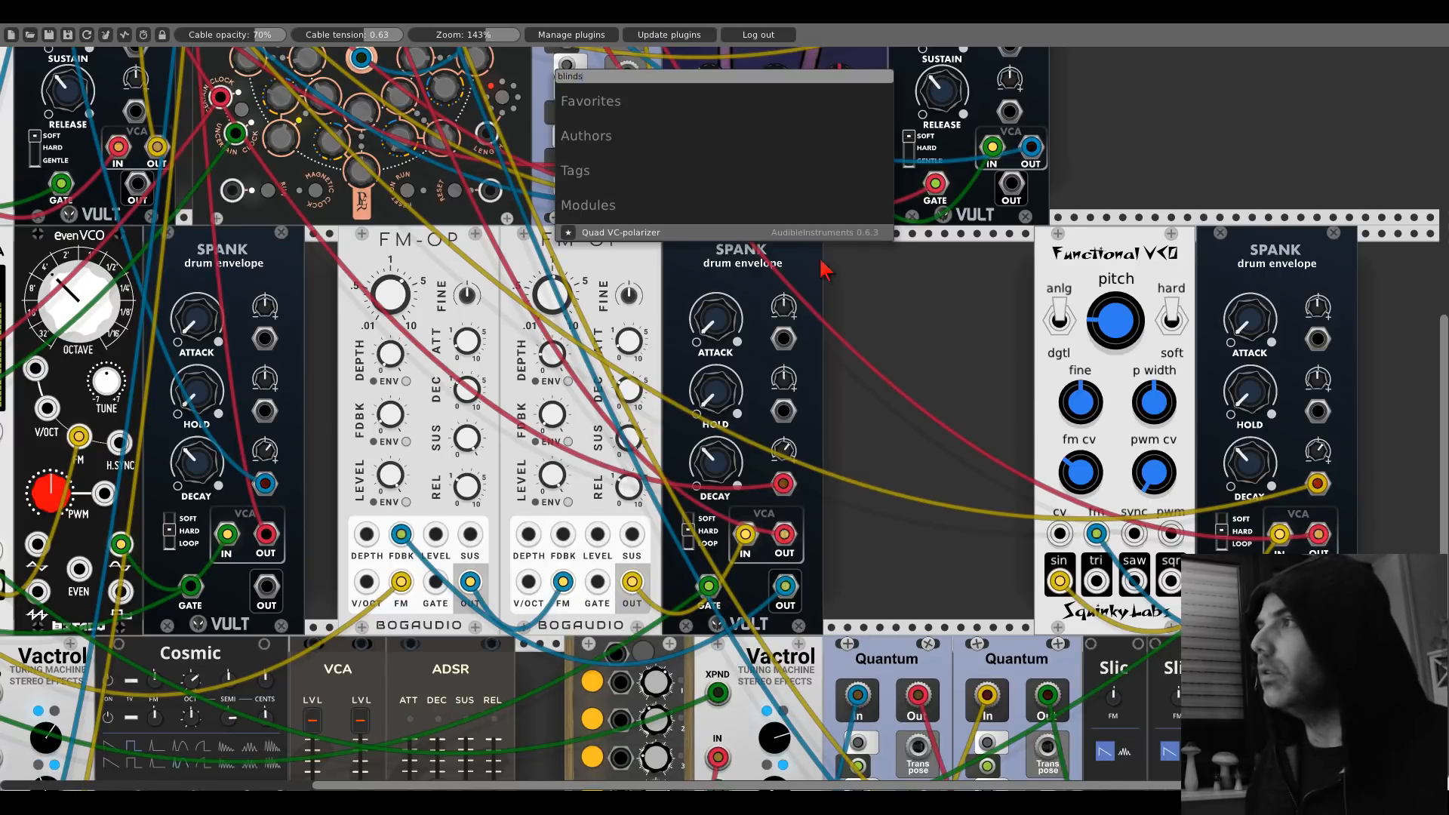
key("Return")
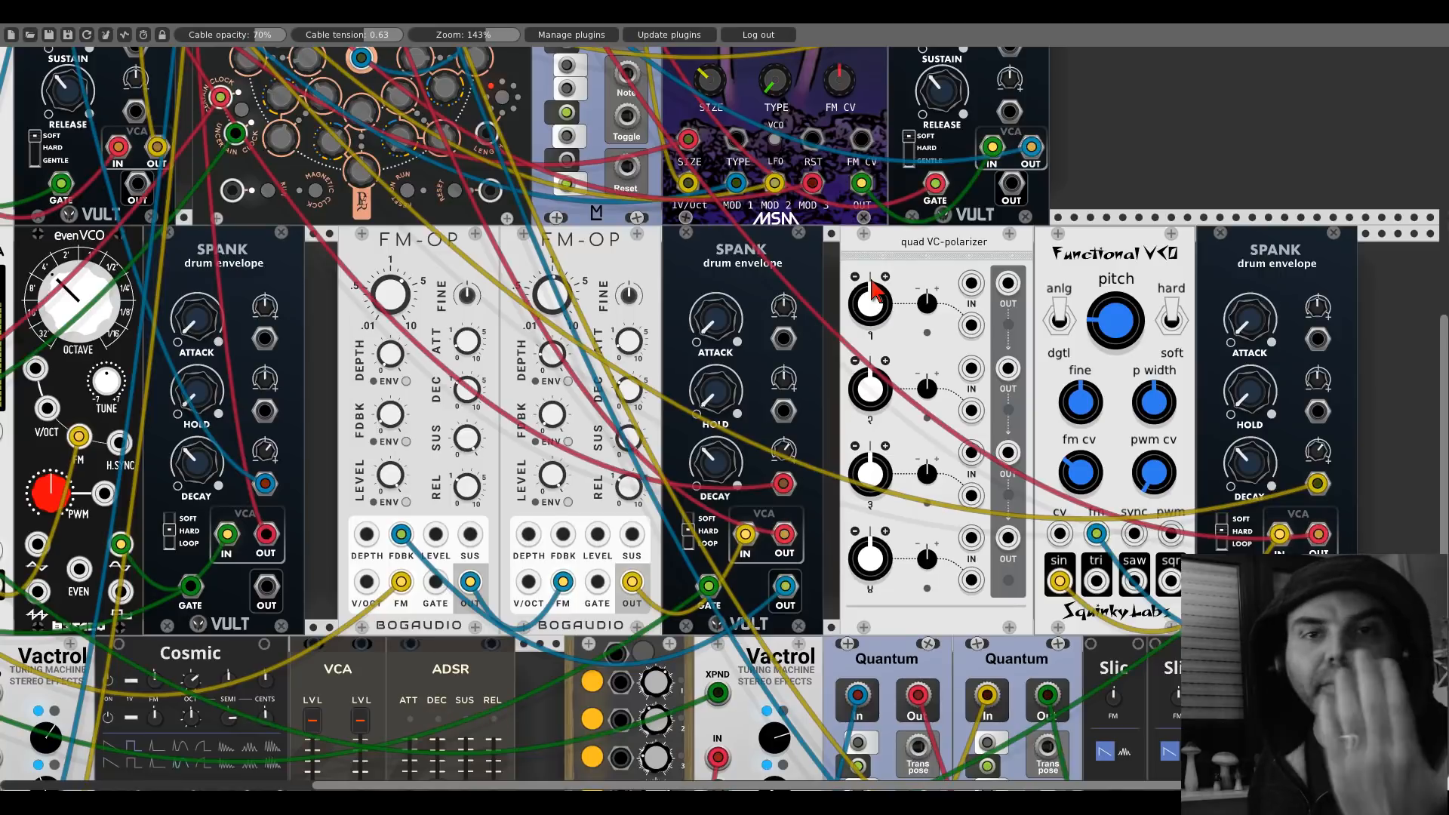
right_click(897, 261)
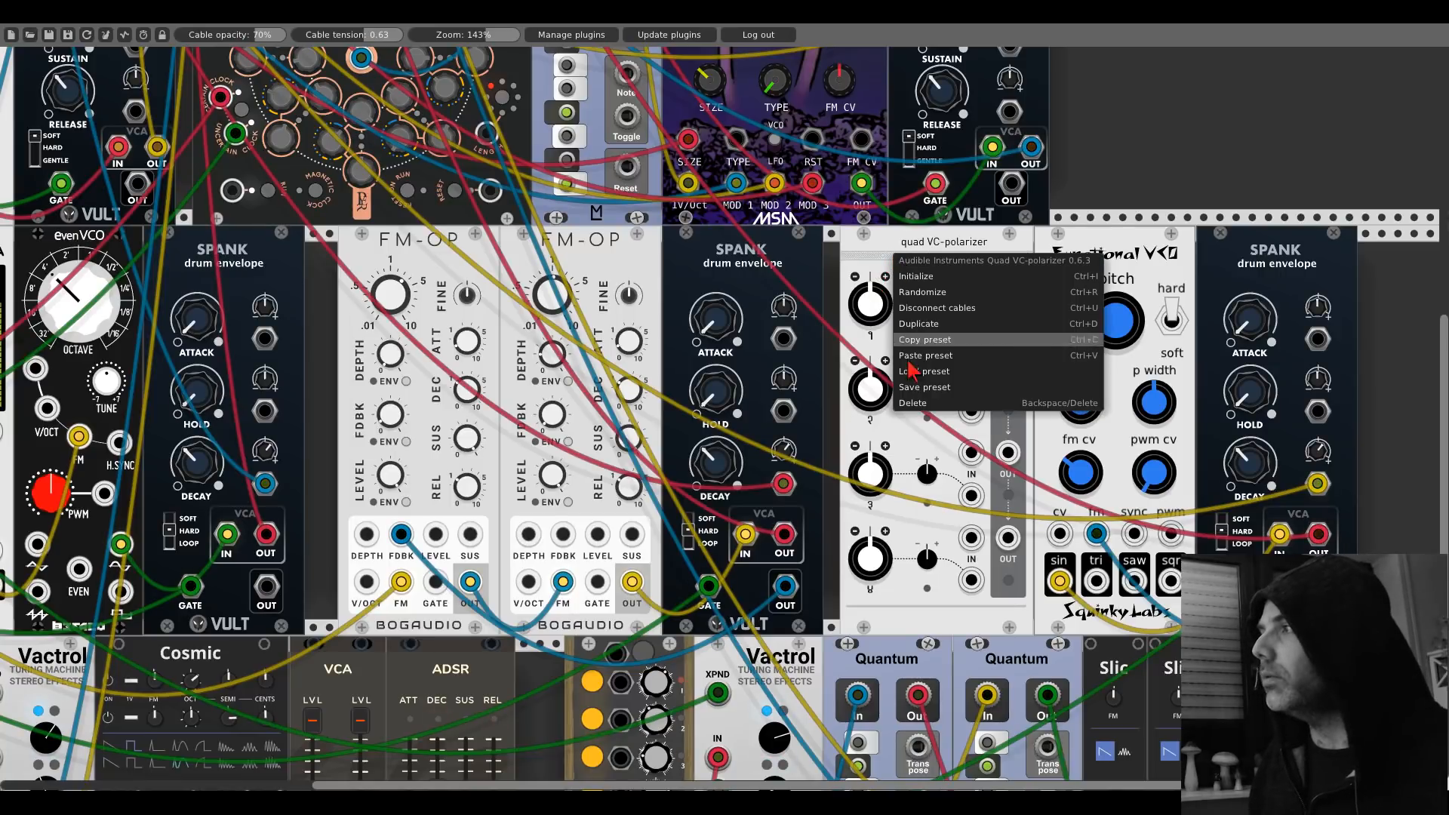
left_click(916, 411)
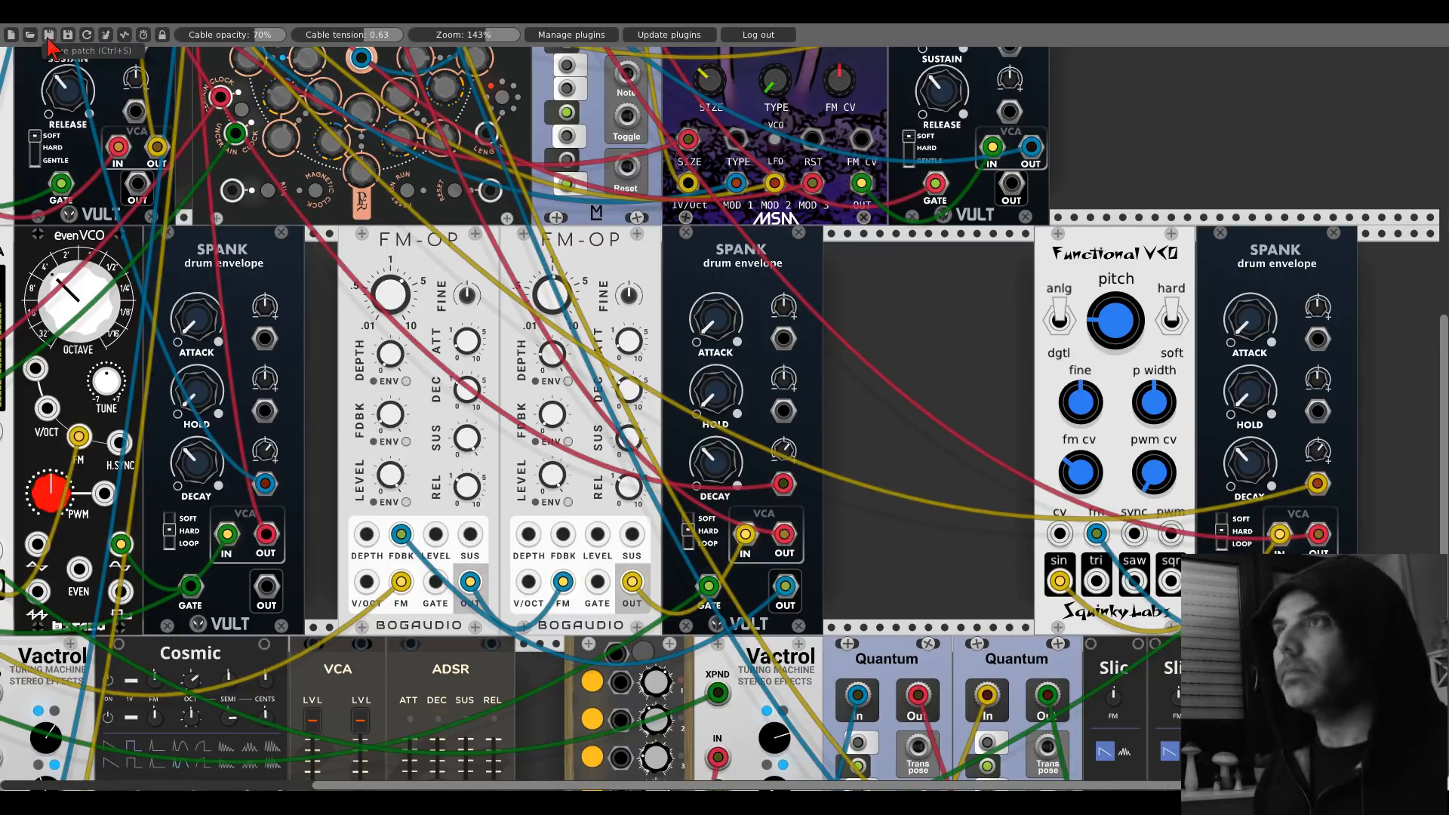
Step: Compare the alternate waveform on the Slic oscillators and return both to the sawtooth
scroll(1011, 485, "down", 5)
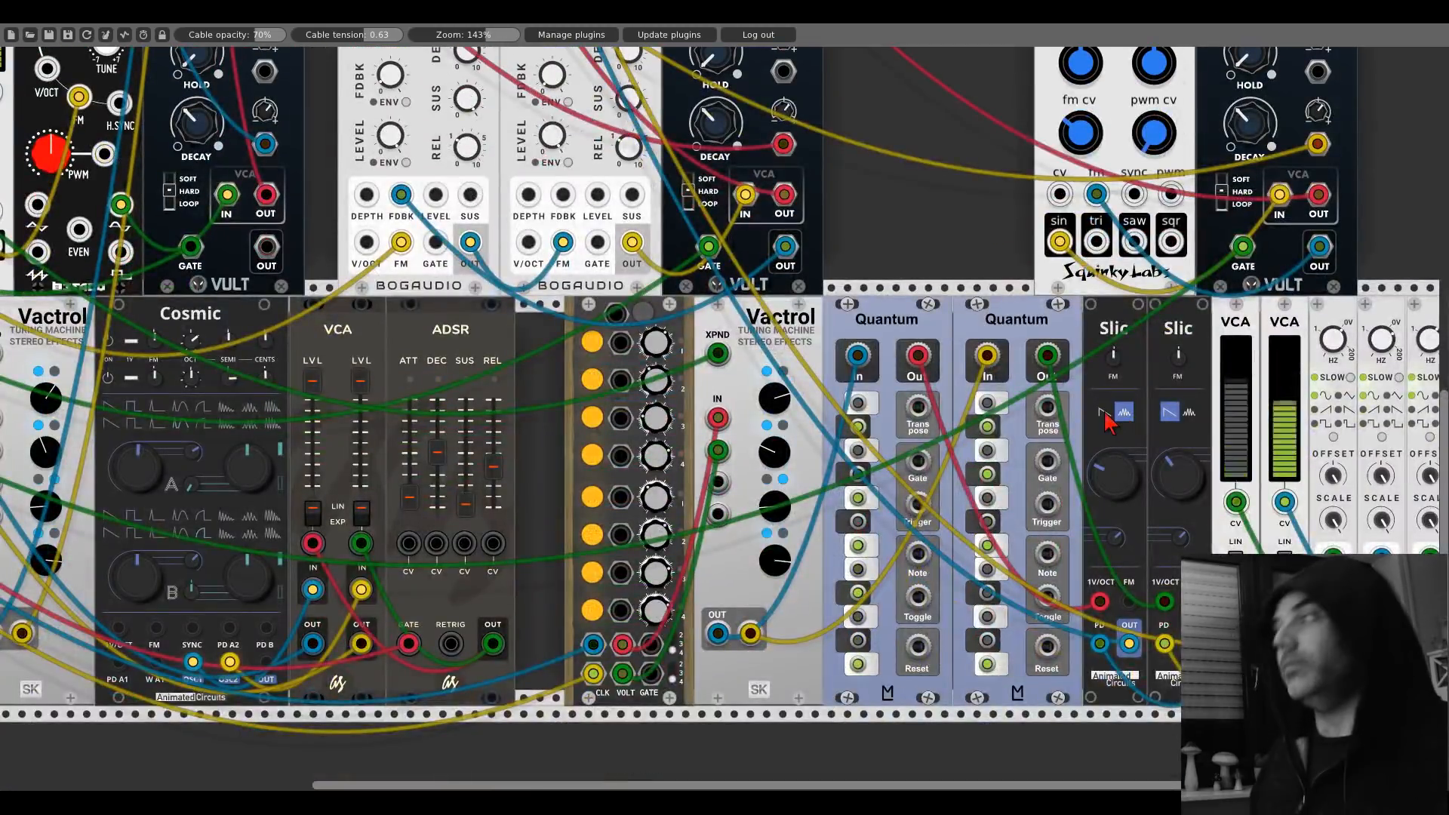
left_click(1183, 412)
left_click(1179, 411)
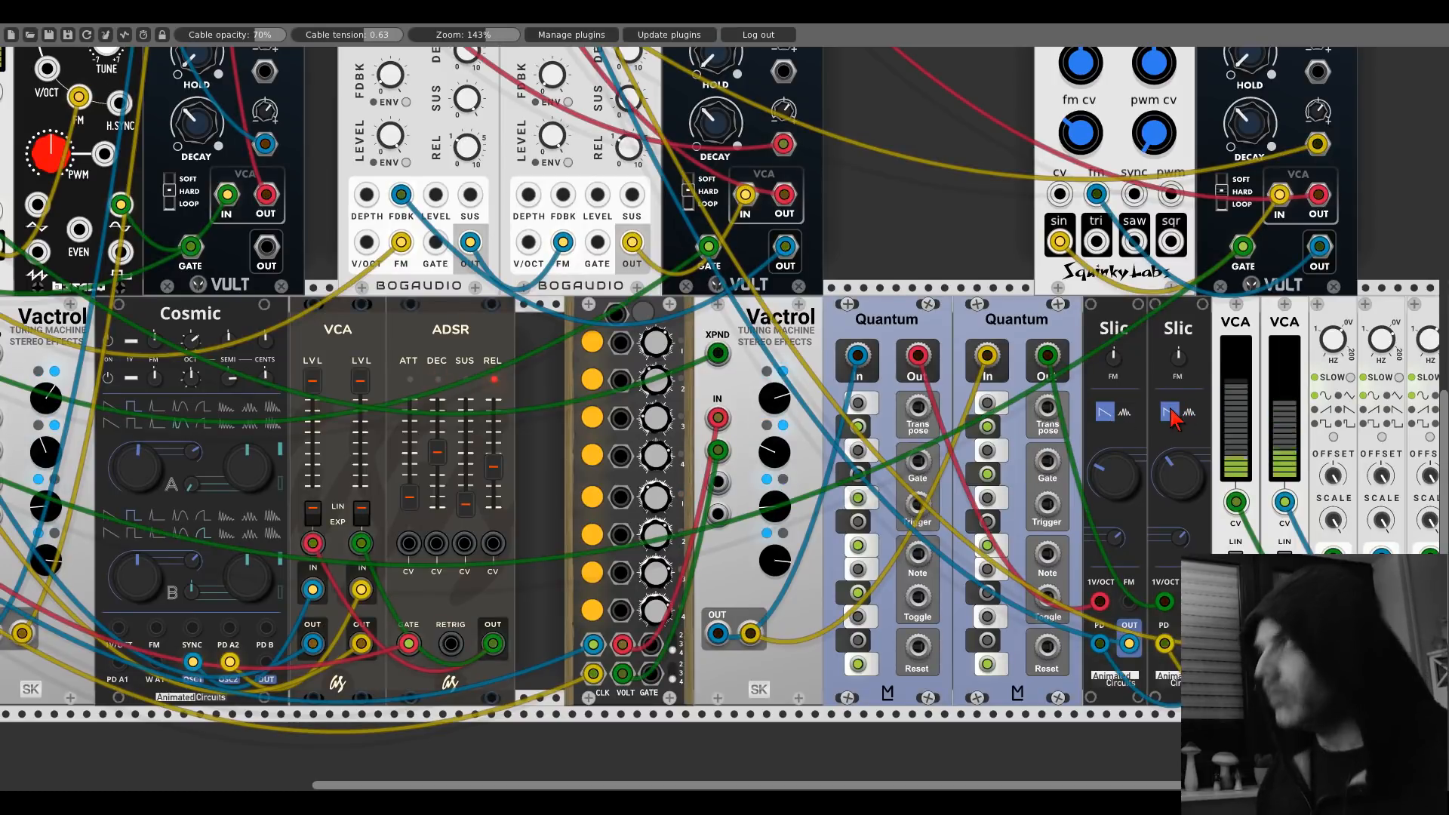
Step: Add an SK Alan (Turing Machine) module in the empty row beneath the two Quantum quantizers
left_click_drag(1173, 355, 823, 280)
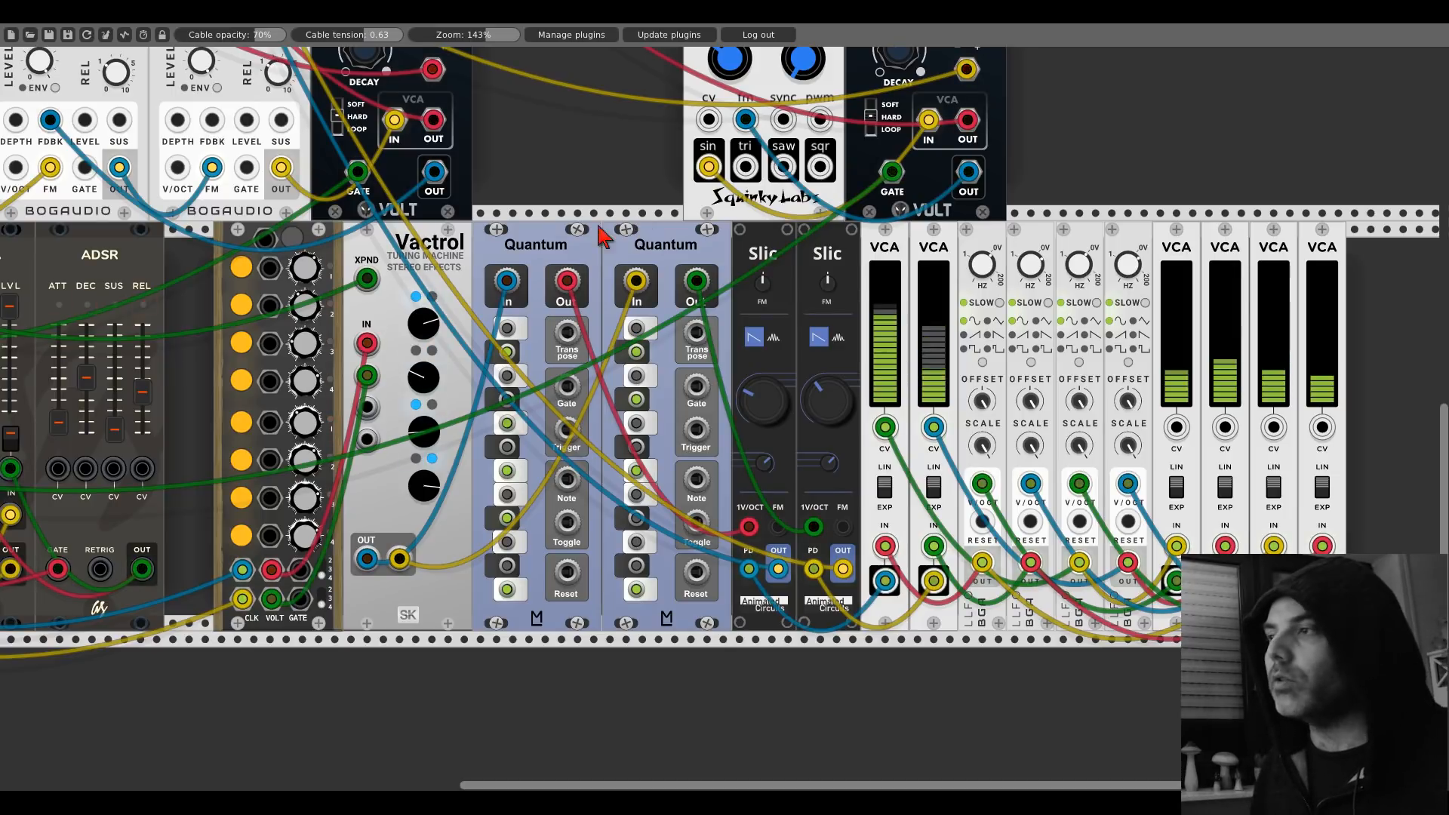
scroll(551, 562, "down", 5)
right_click(551, 563)
type("turing")
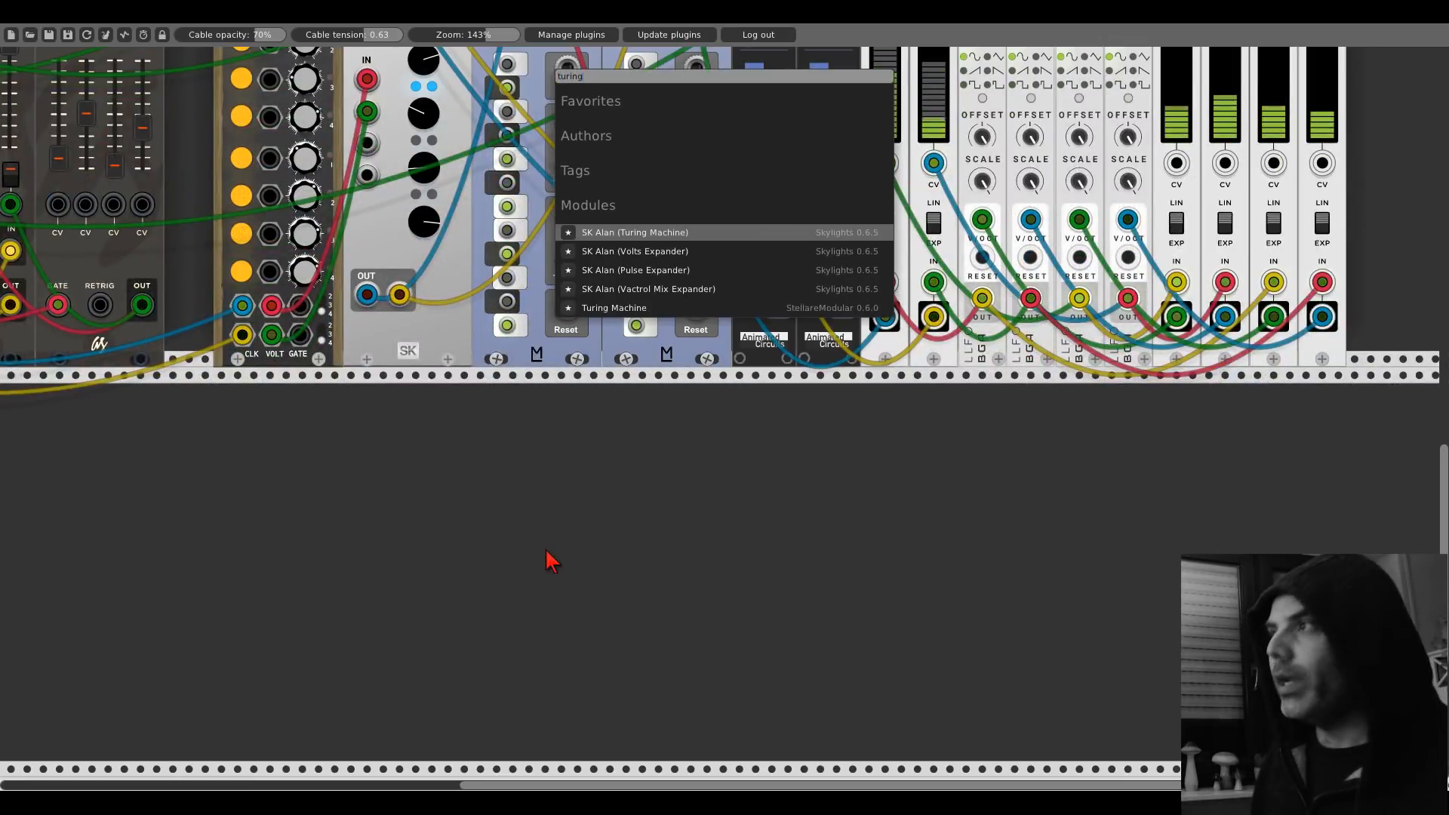
left_click(663, 232)
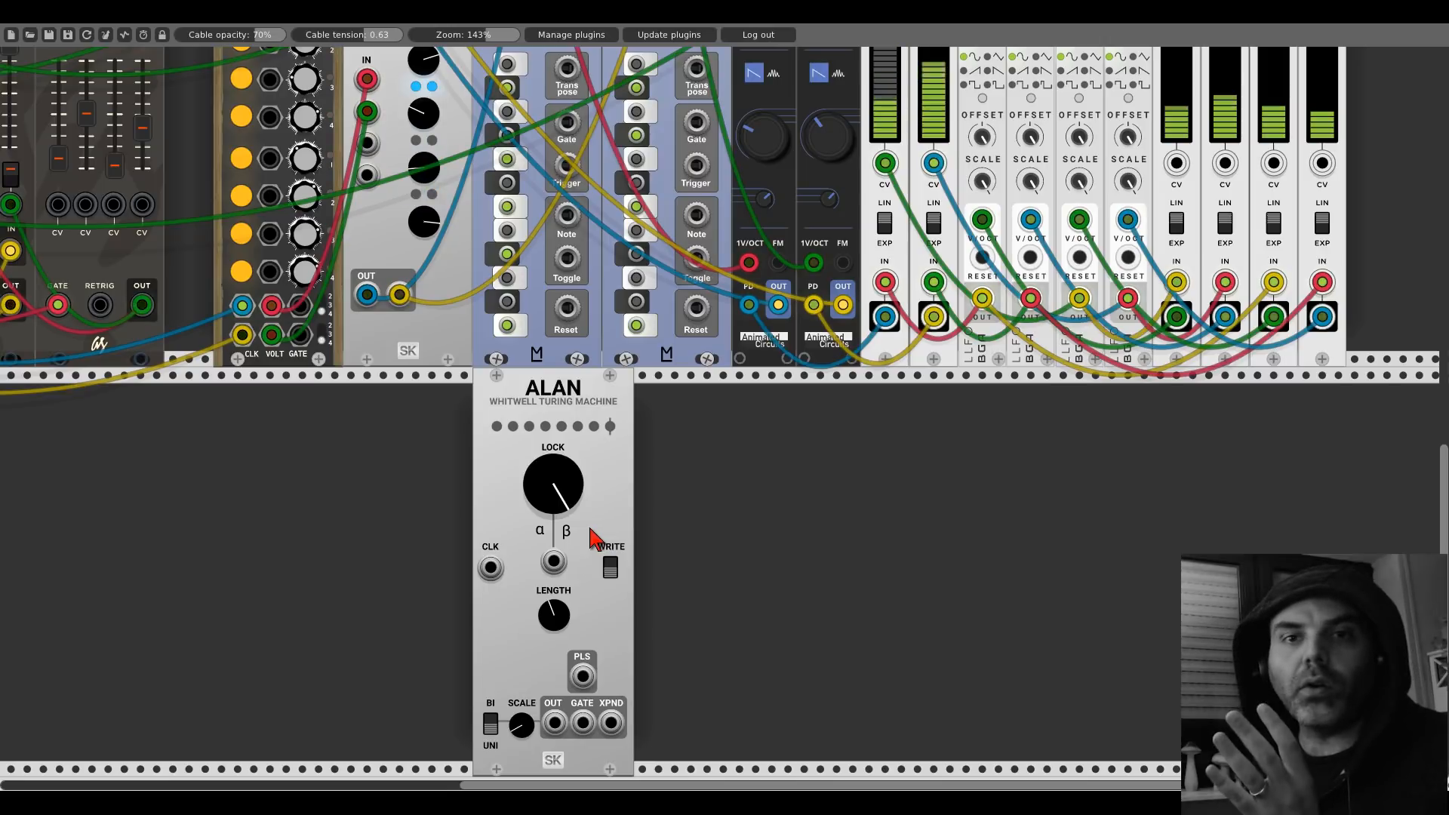
Step: Add the SK Alan Volts, Pulse and Vactrol Mix Expanders side by side next to the new ALAN Turing Machine
right_click(704, 557)
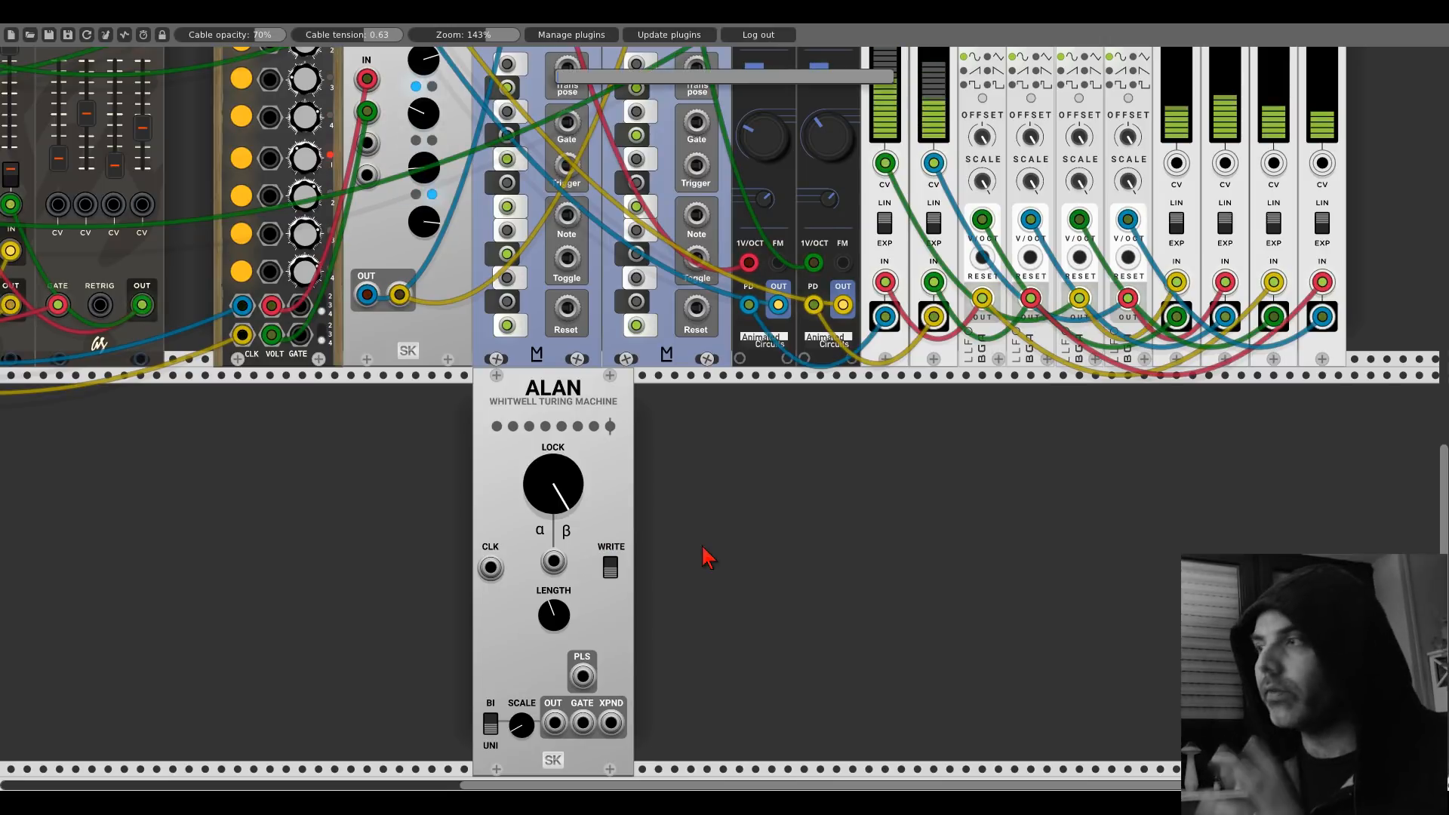
type("turing")
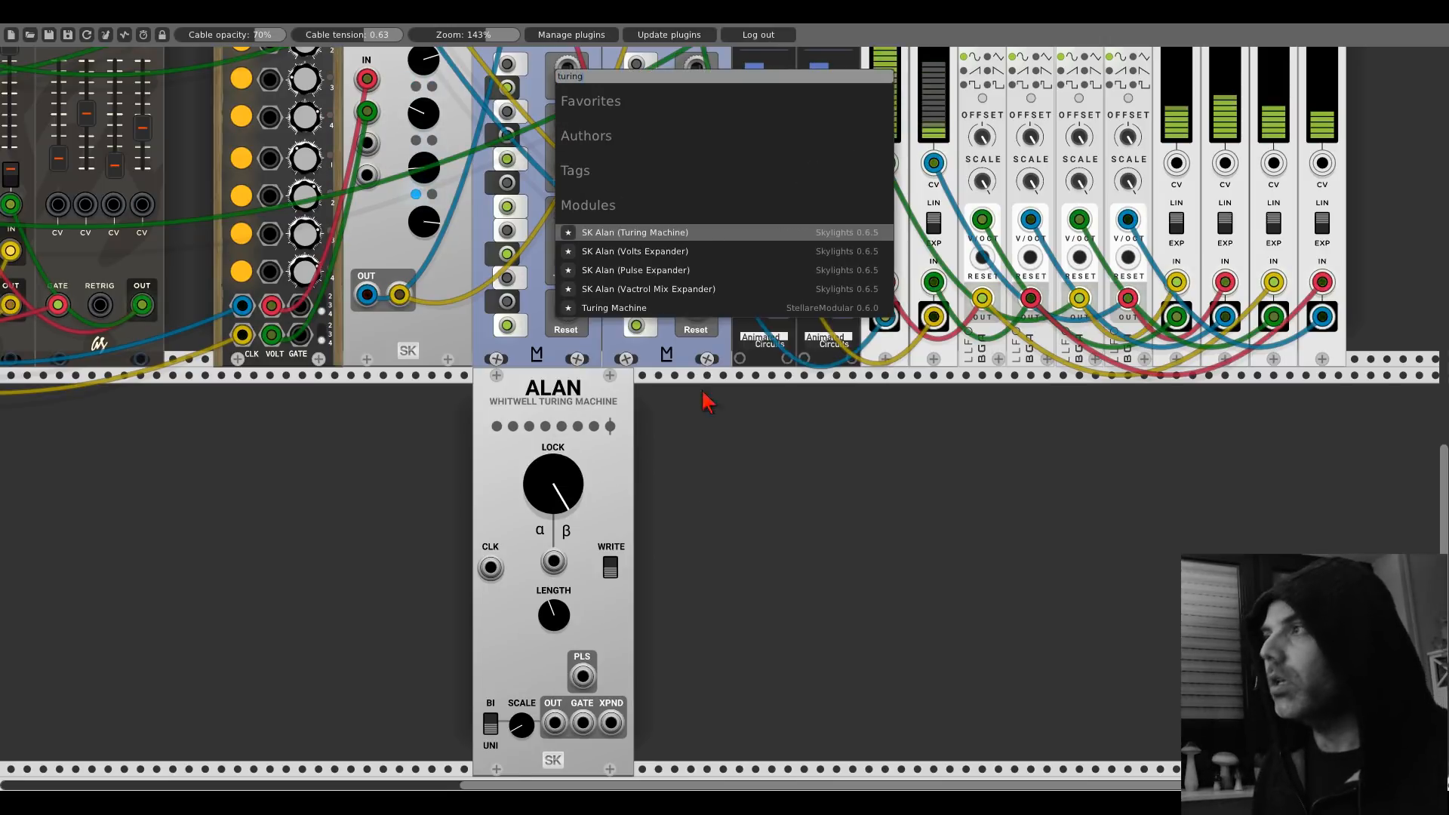
left_click(643, 256)
left_click_drag(703, 384, 654, 386)
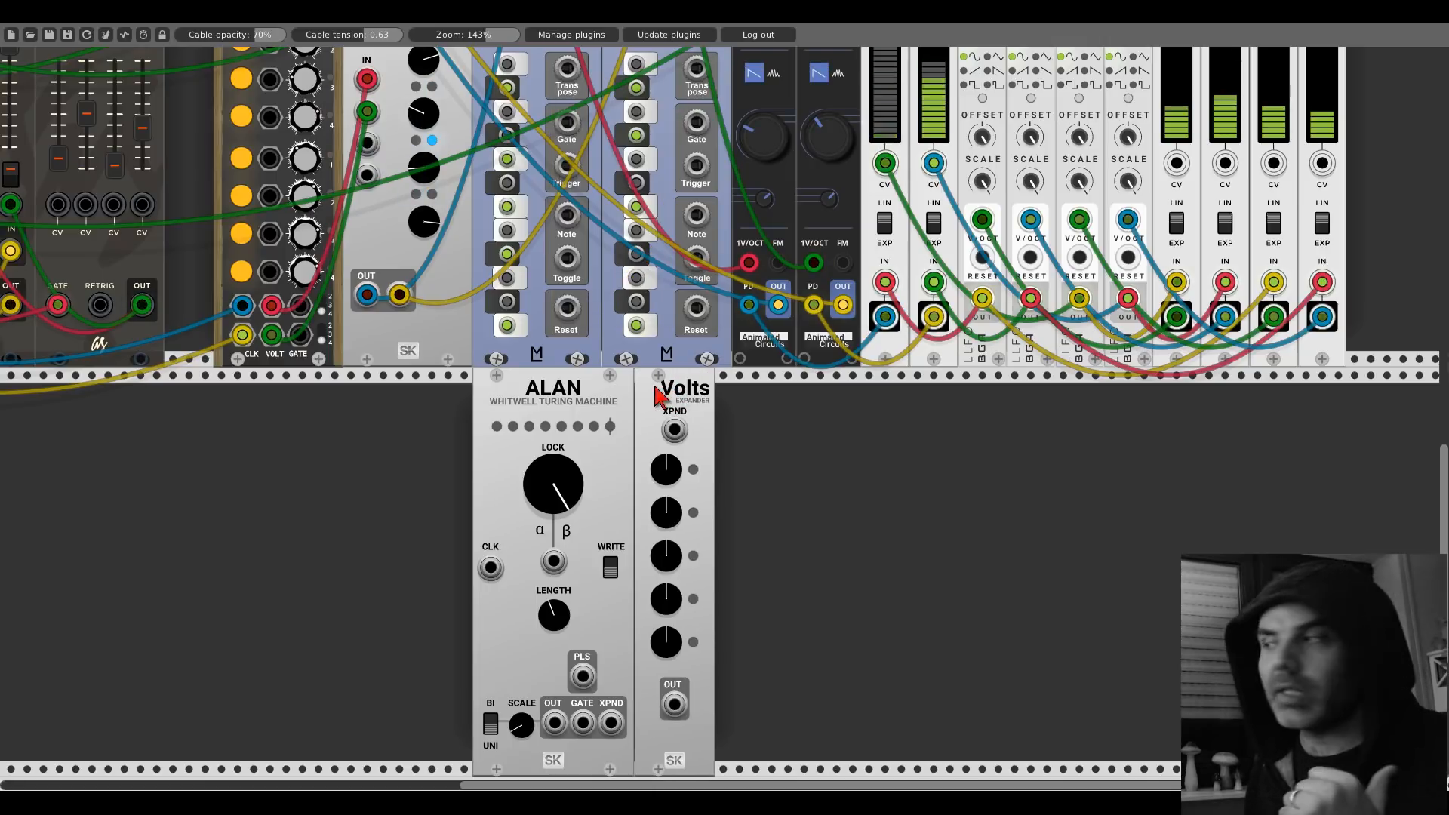
right_click(750, 431)
type("turing")
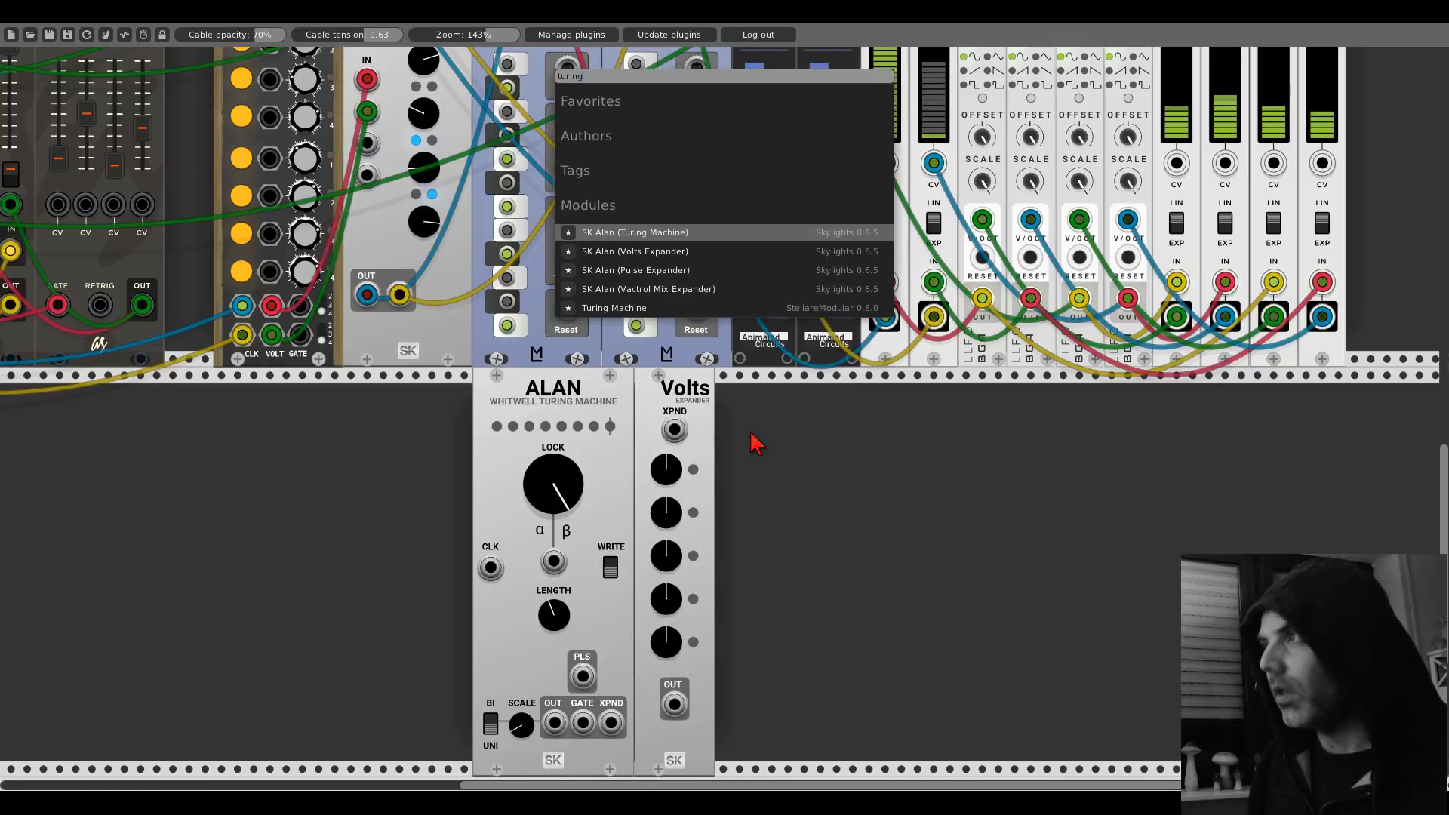
left_click(647, 271)
right_click(938, 488)
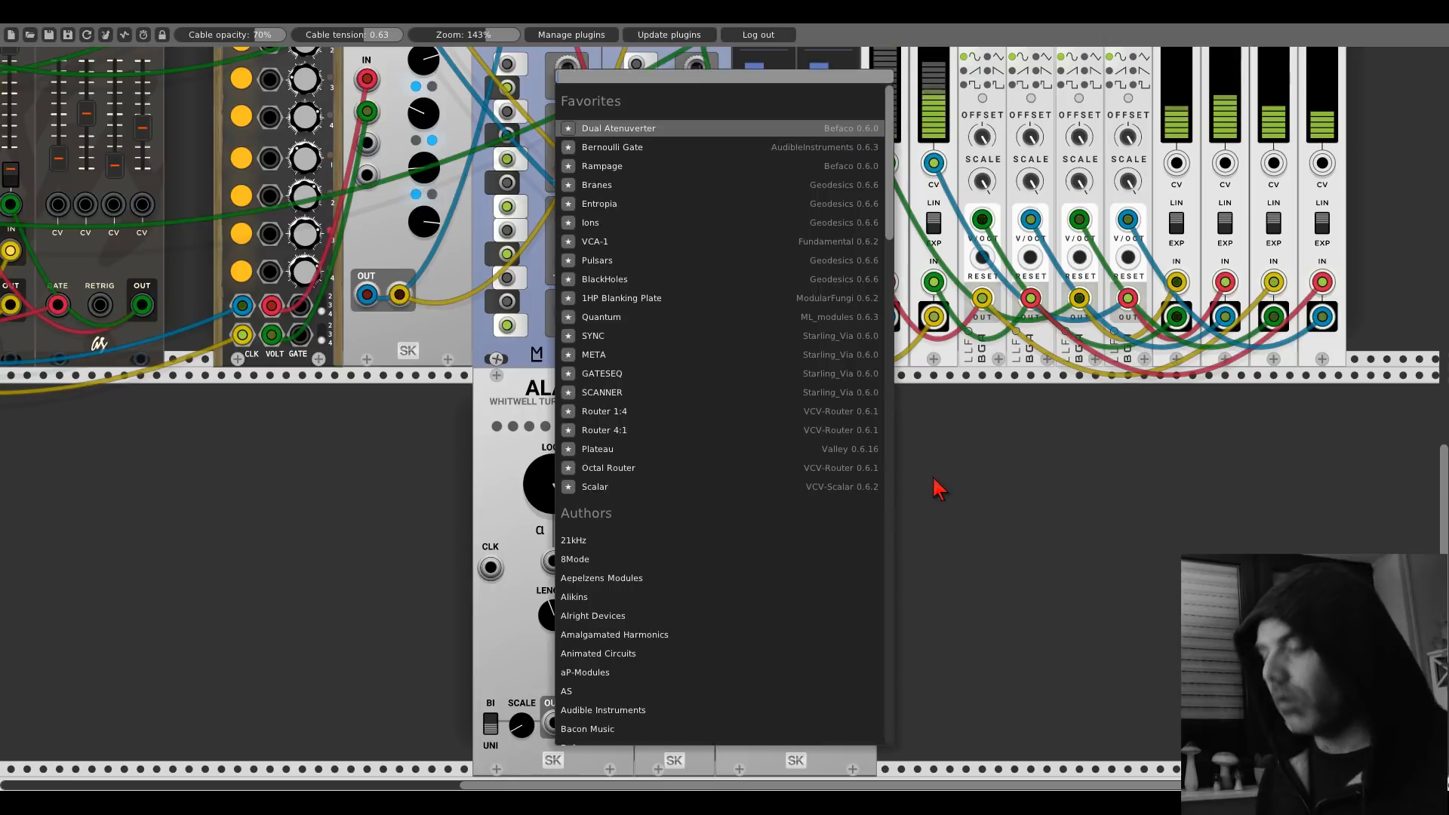
type("turing")
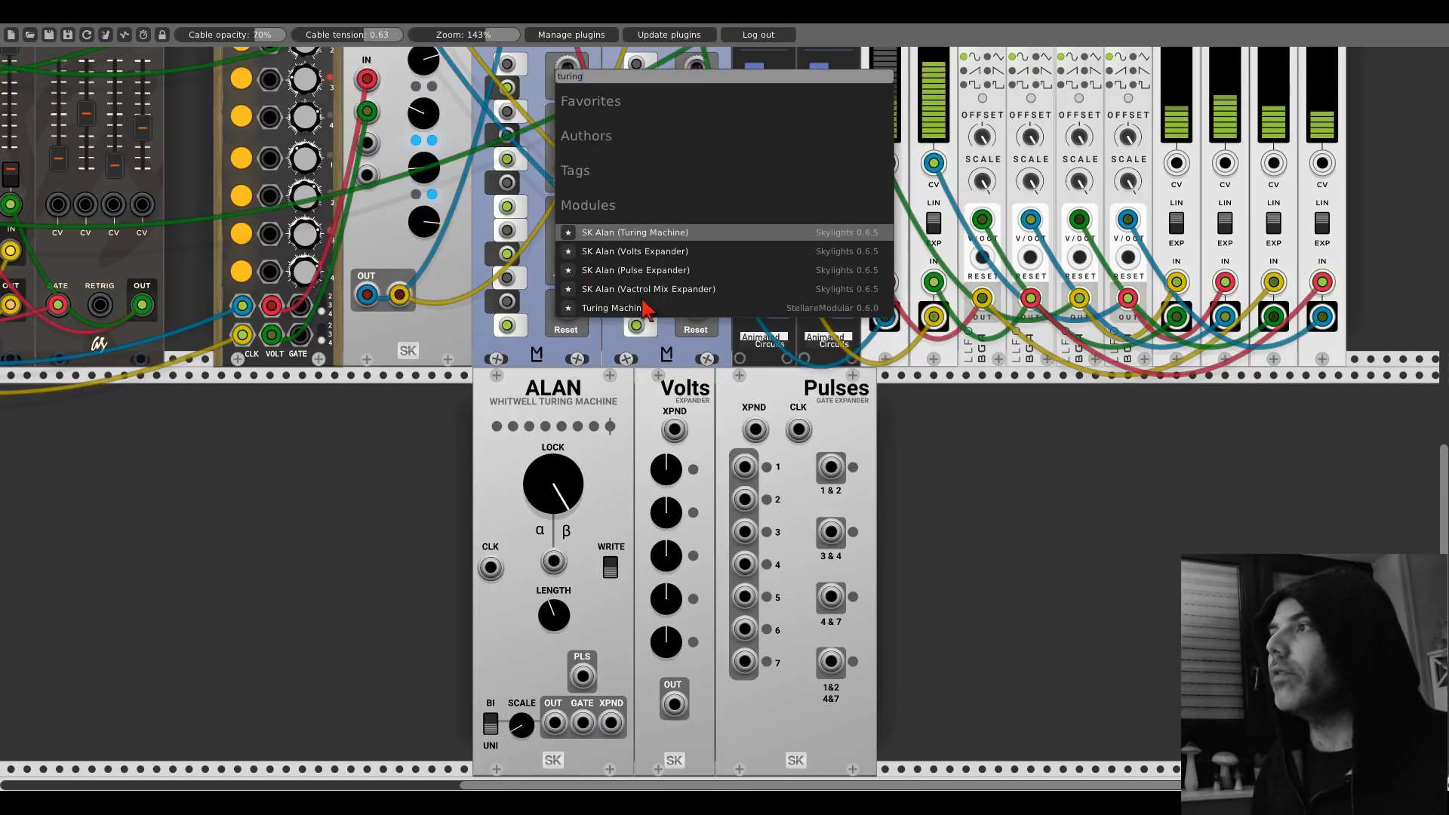
left_click(638, 300)
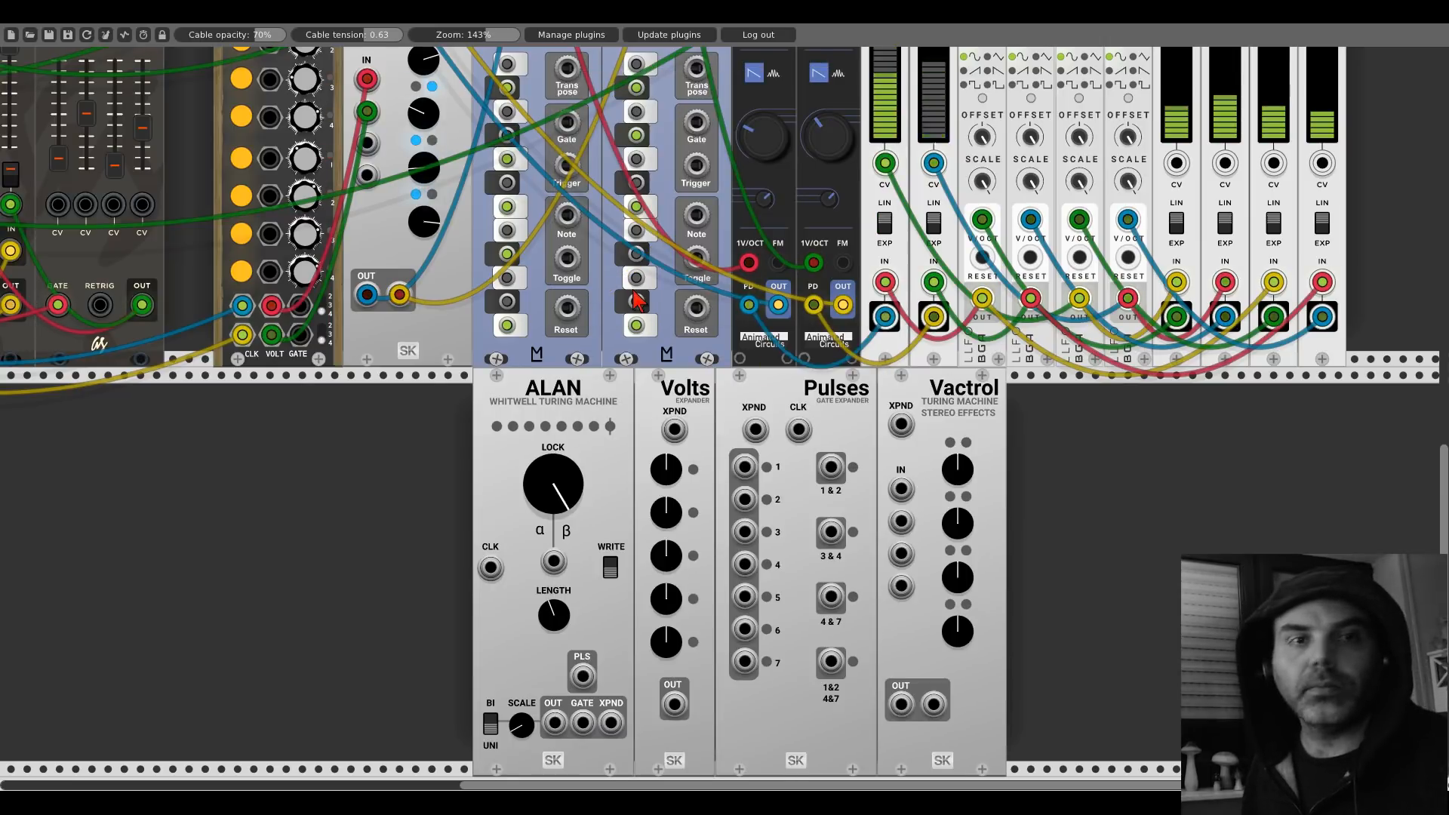
Step: Try the alternate waveform on the first and second Slic oscillators in turn
scroll(638, 301, "down", 2)
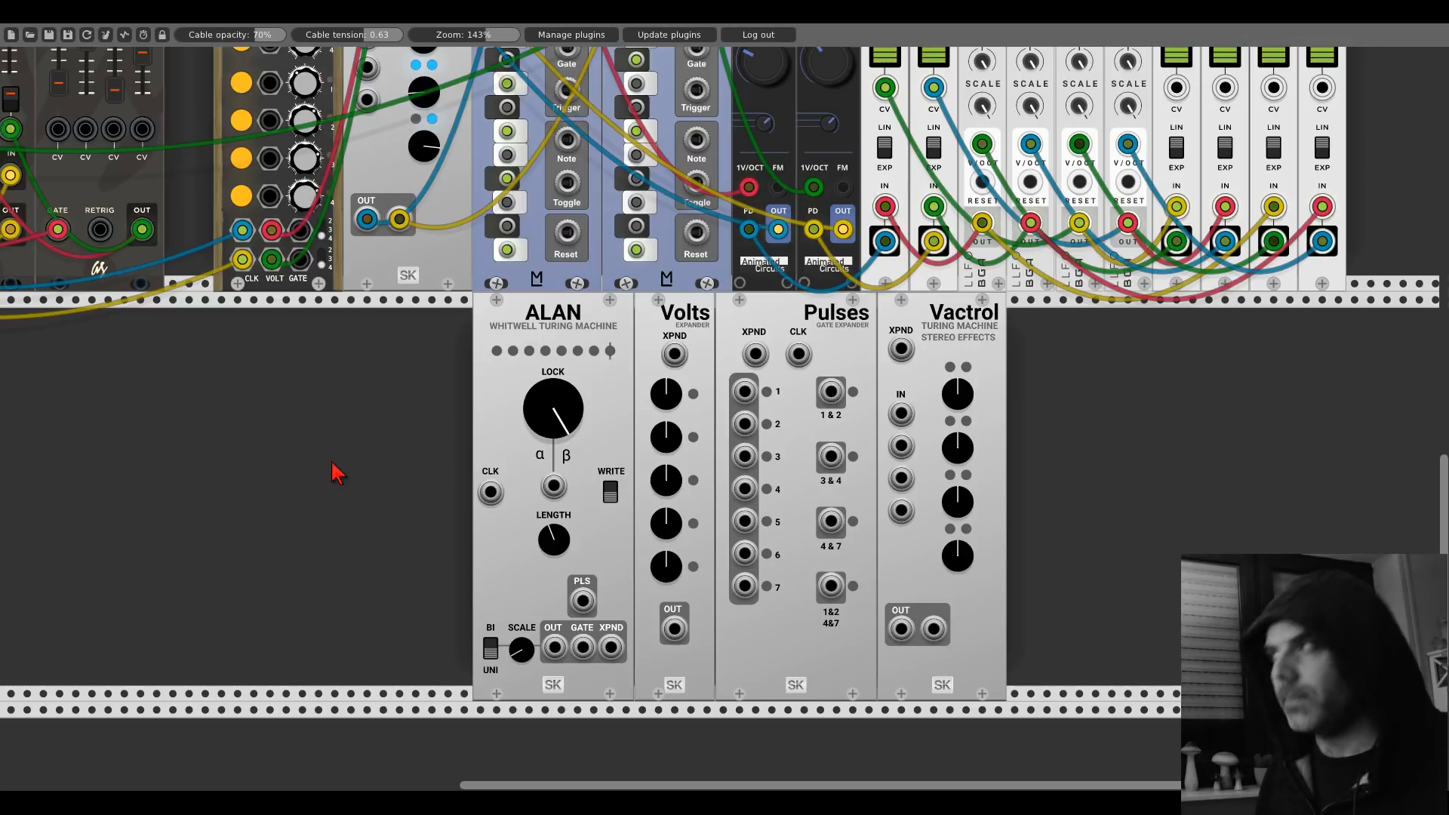
scroll(332, 462, "up", 3)
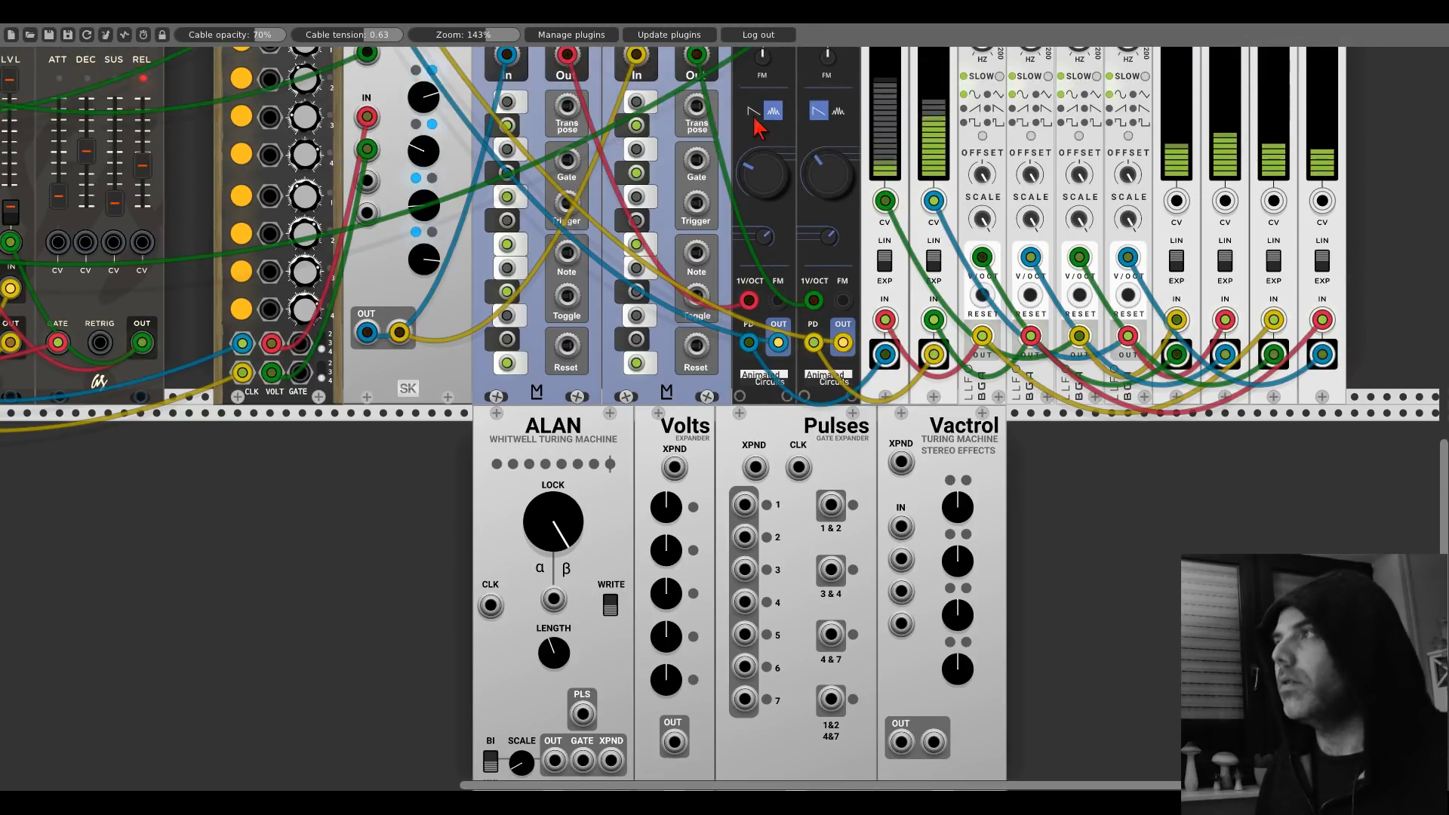
left_click(838, 111)
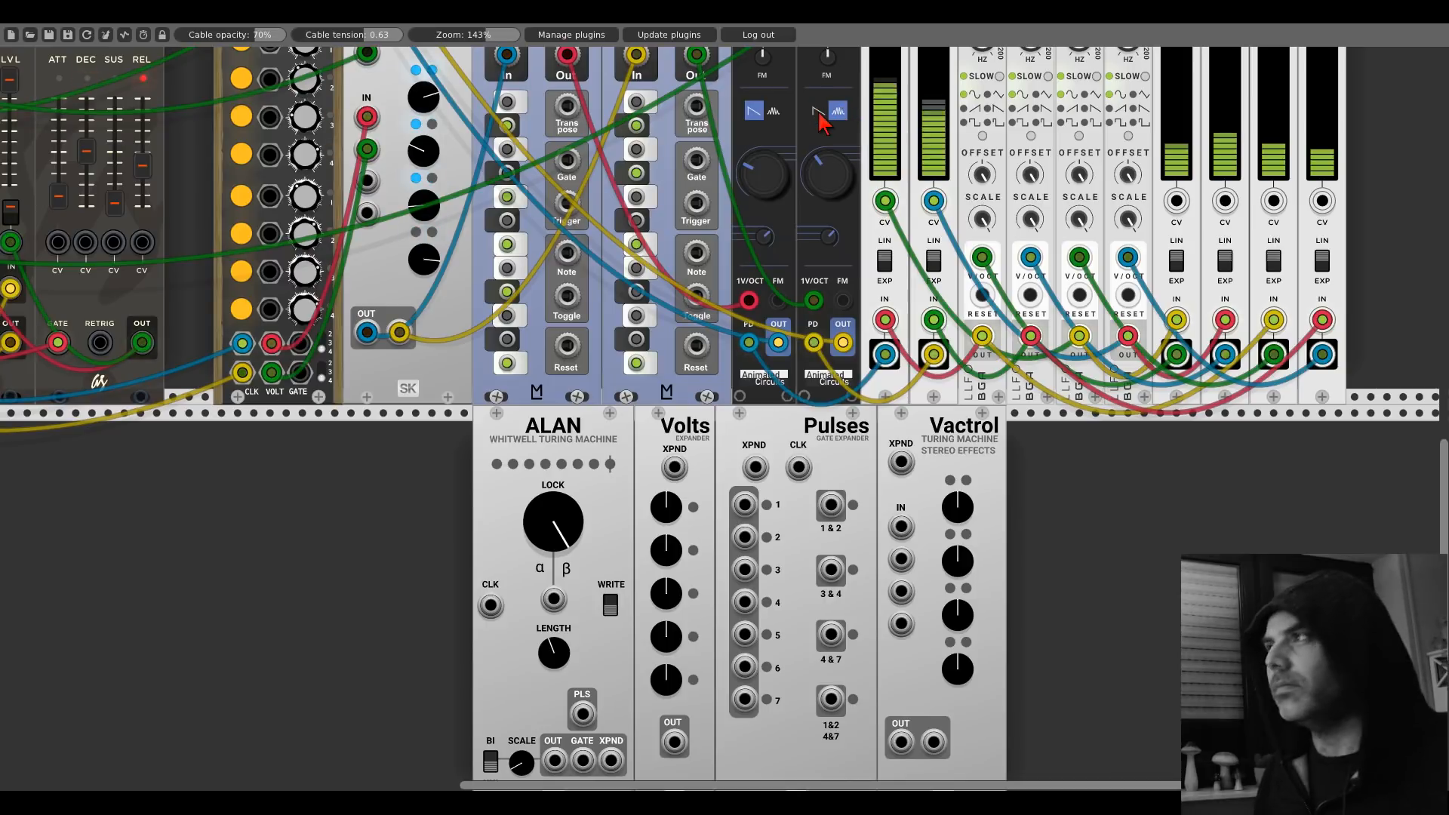
Step: Delete the new ALAN Turing Machine and its Volts, Pulses and Vactrol expanders from the lowest row
scroll(762, 238, "down", 3)
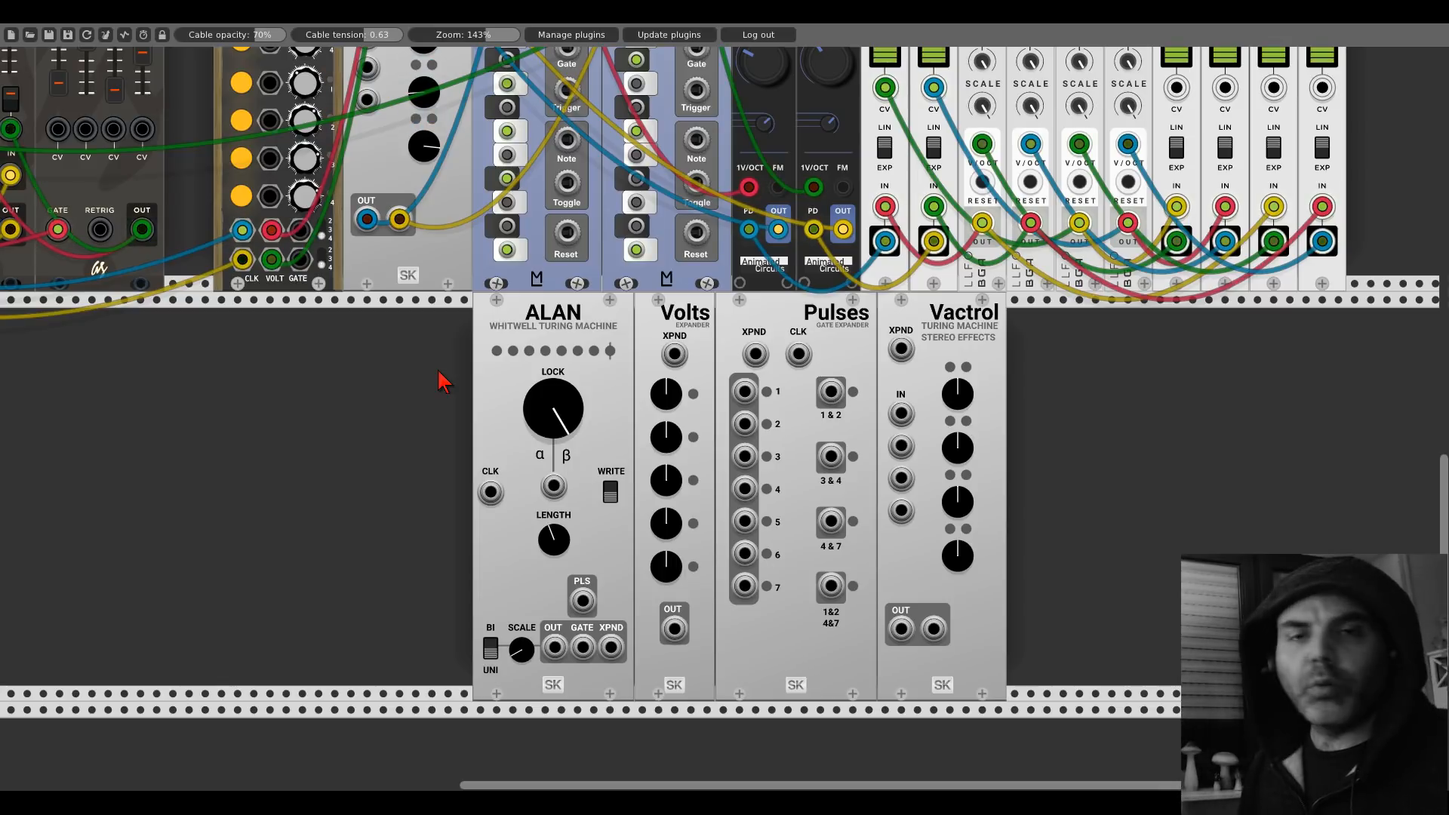
right_click(501, 354)
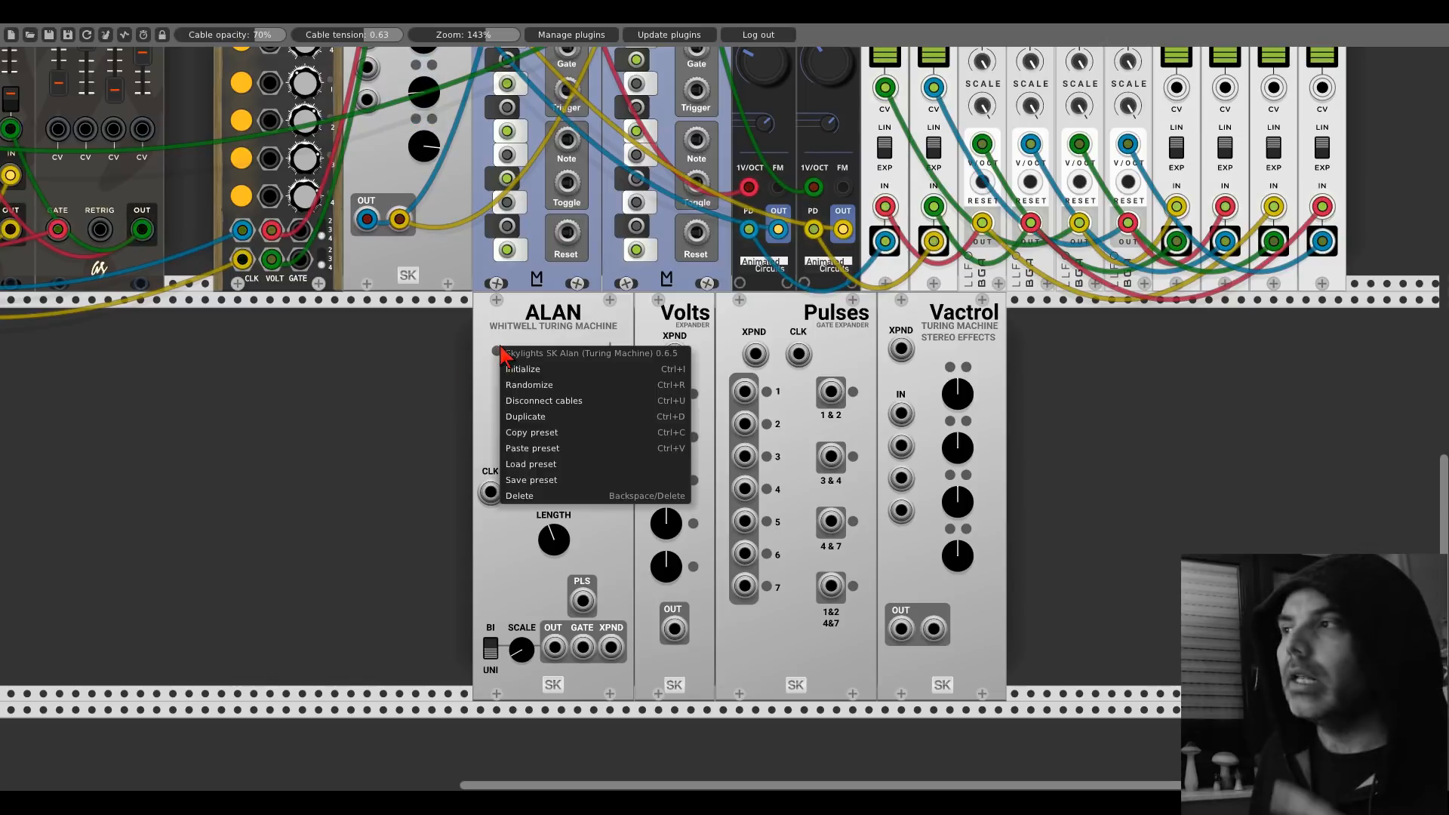
left_click(519, 492)
right_click(668, 309)
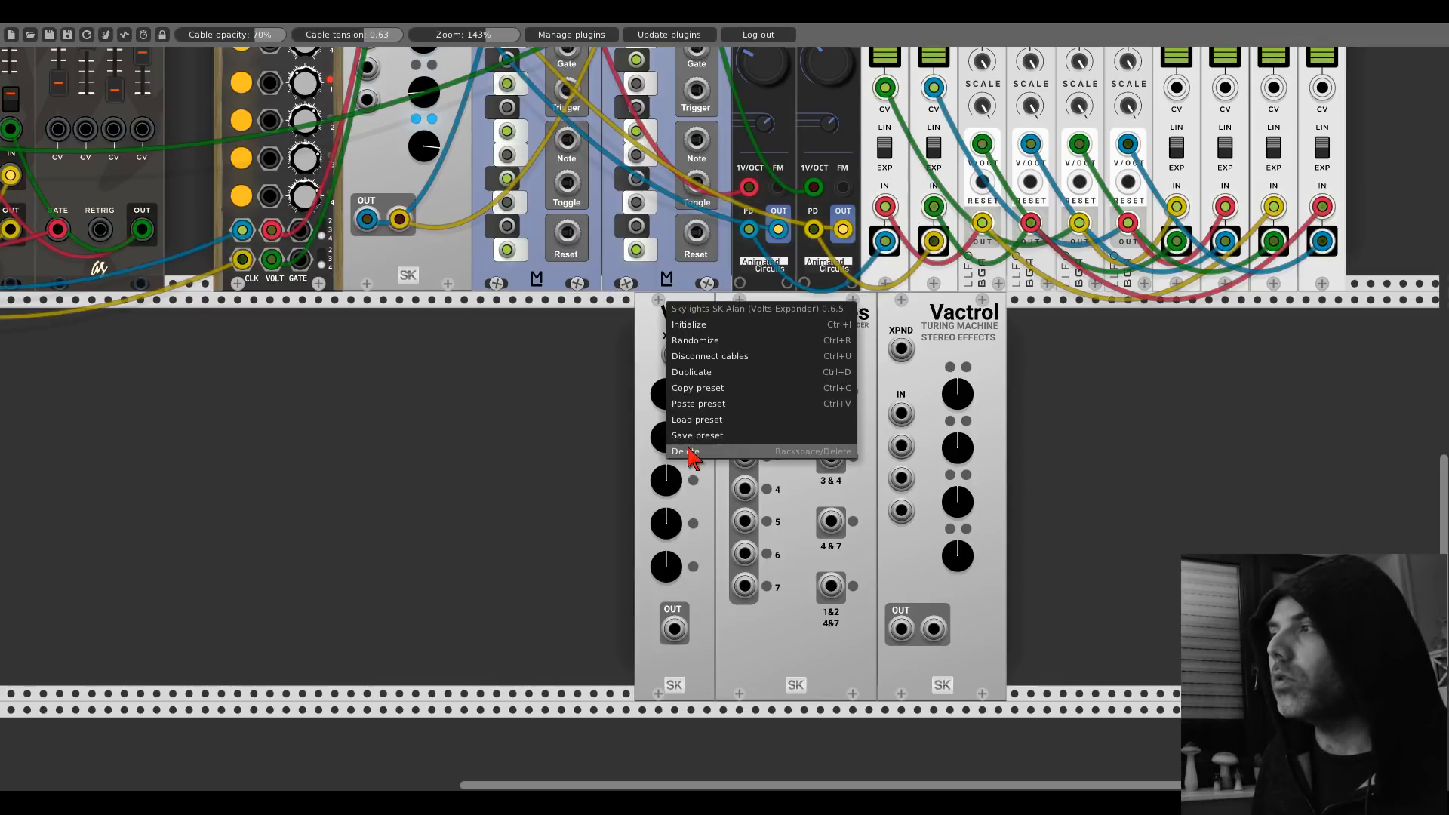
left_click(686, 457)
right_click(766, 316)
left_click(785, 464)
right_click(918, 332)
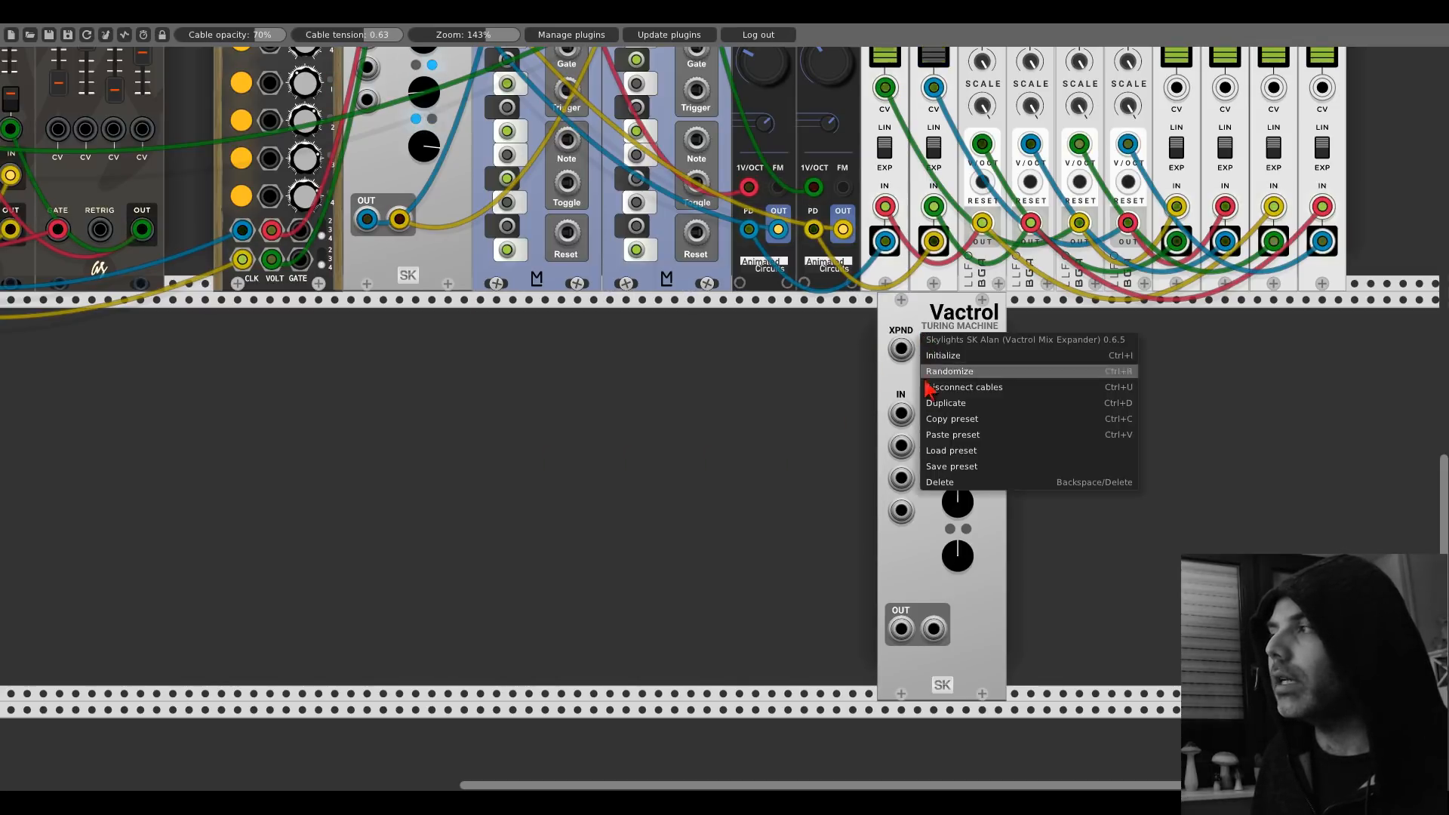
left_click(940, 473)
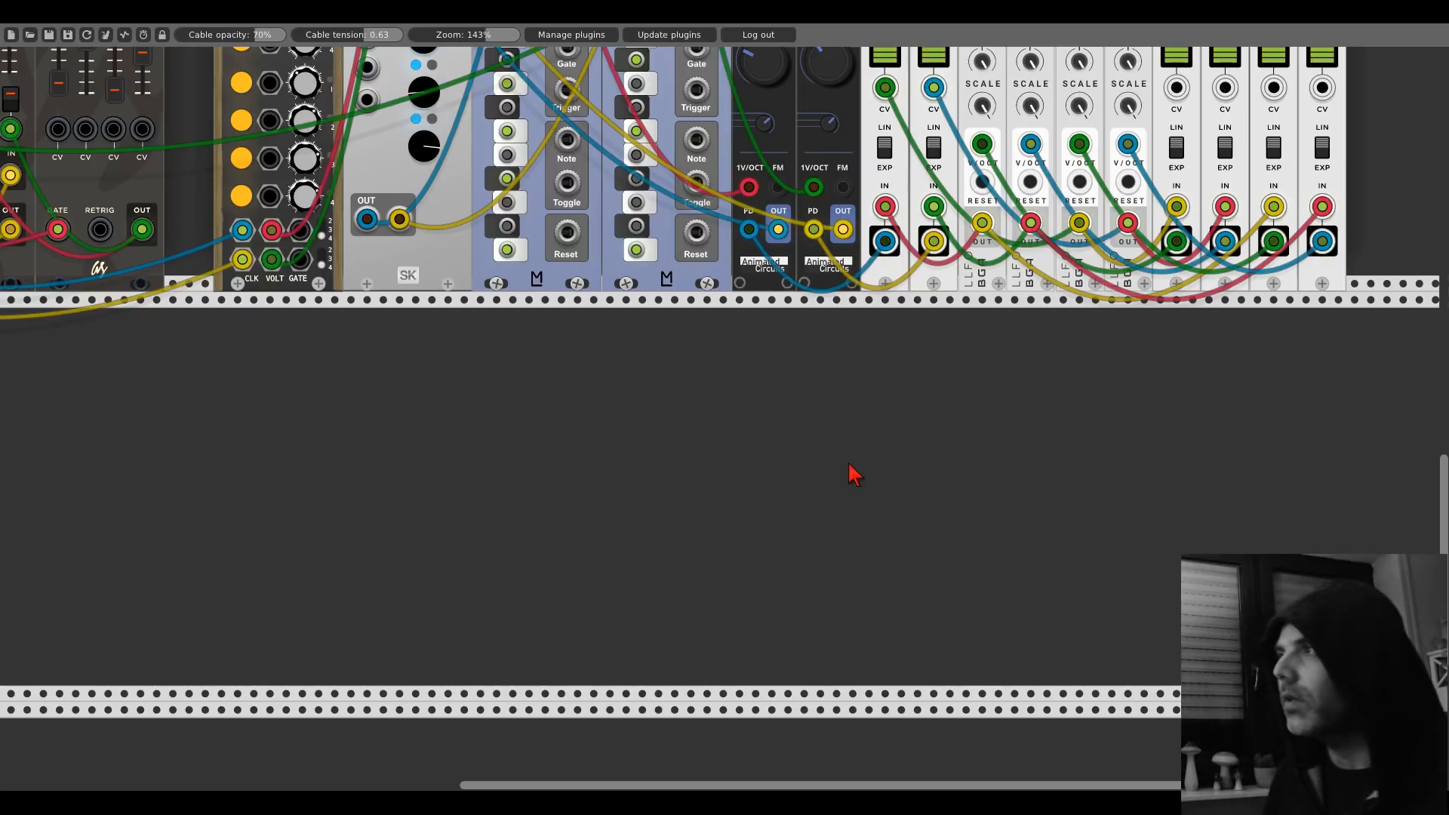
Step: Switch the Slic oscillators' waveforms once more and leave both on the sawtooth
scroll(850, 472, "up", 3)
left_click(754, 150)
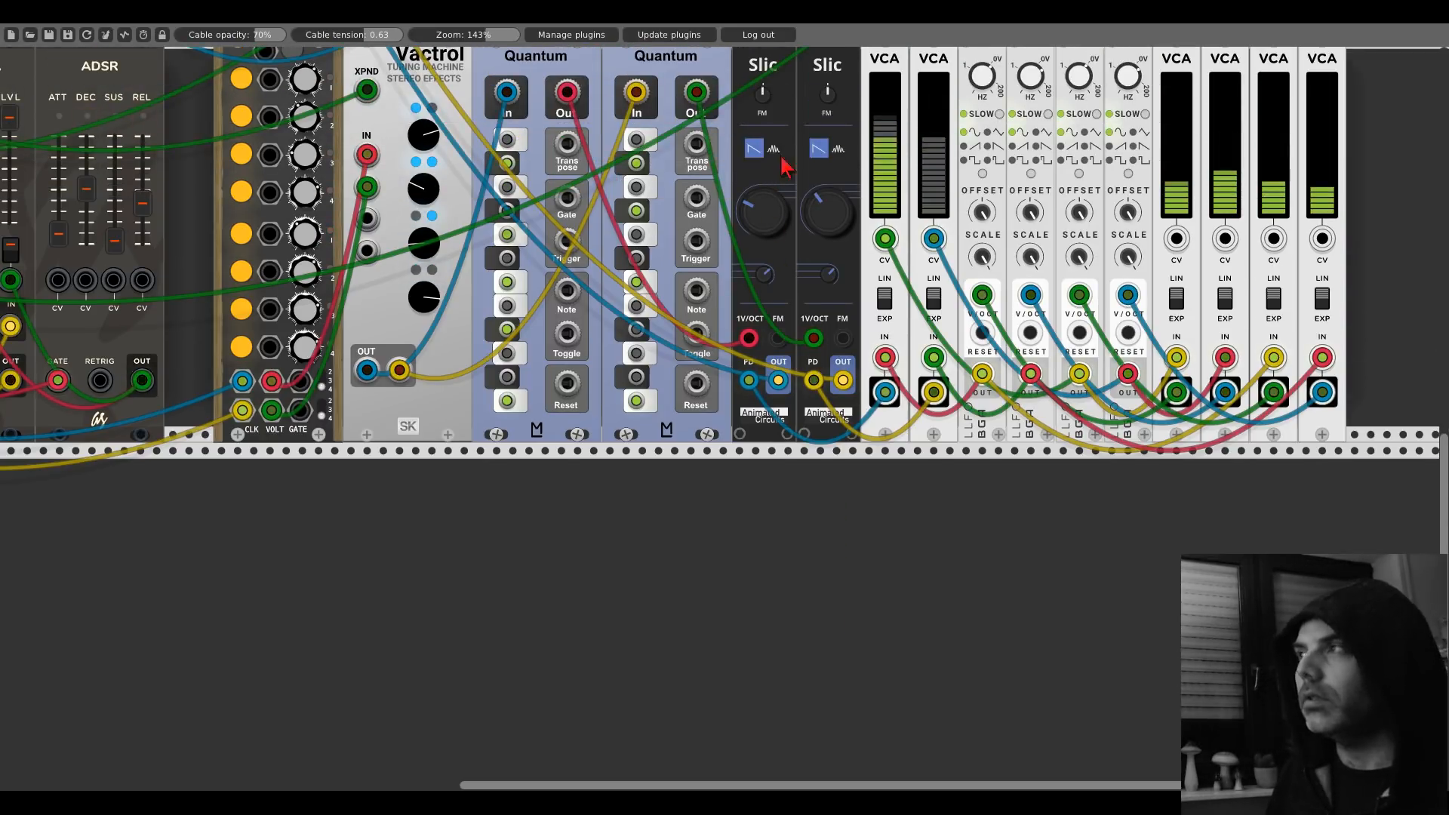
left_click(831, 151)
left_click(816, 151)
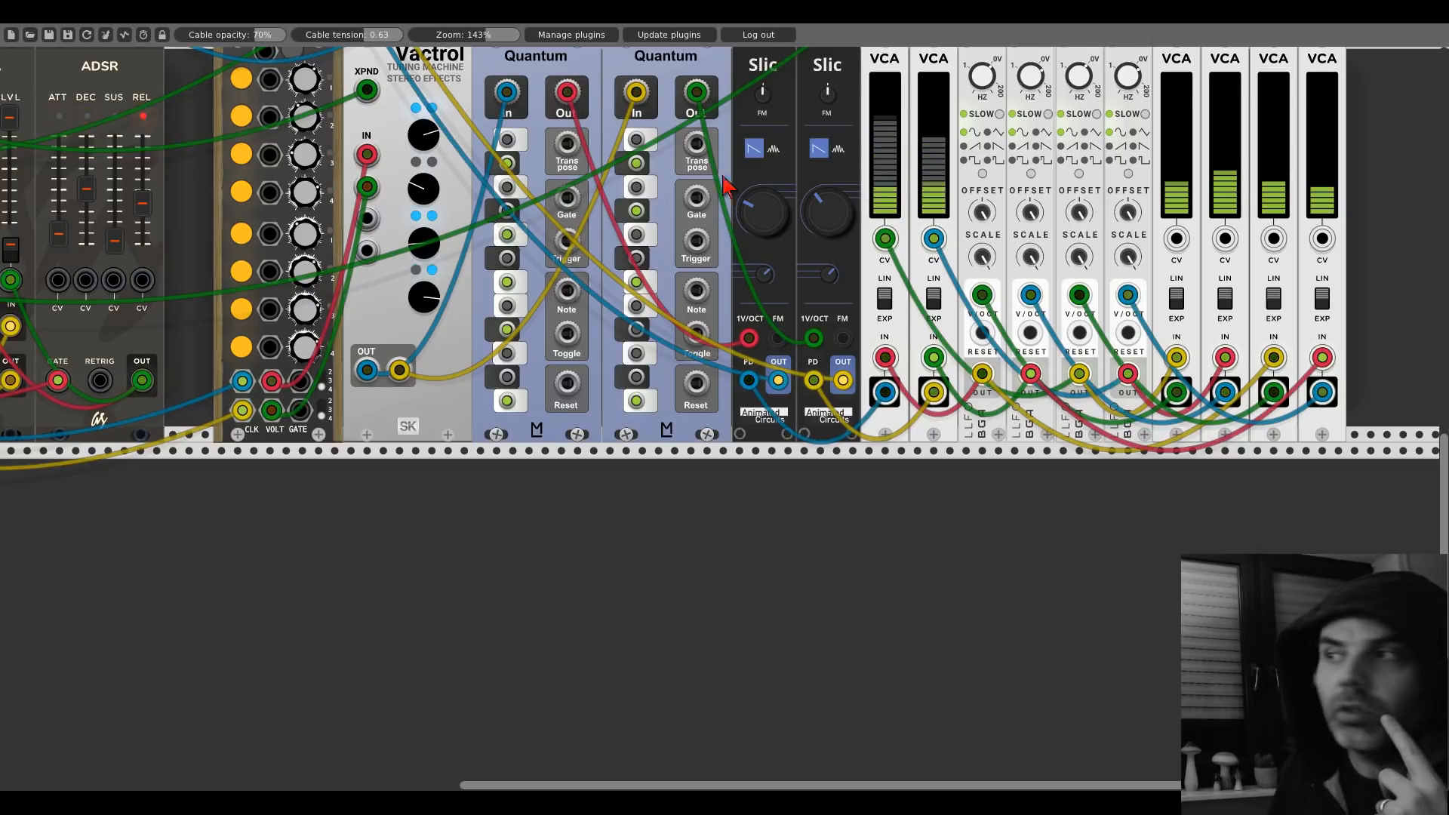
Step: Add an Impromptu SEQ - PhraseSeq16 in the empty row beneath the Cosmic modules and shift it slightly to the right
left_click_drag(398, 463, 1407, 494)
scroll(105, 166, "up", 10)
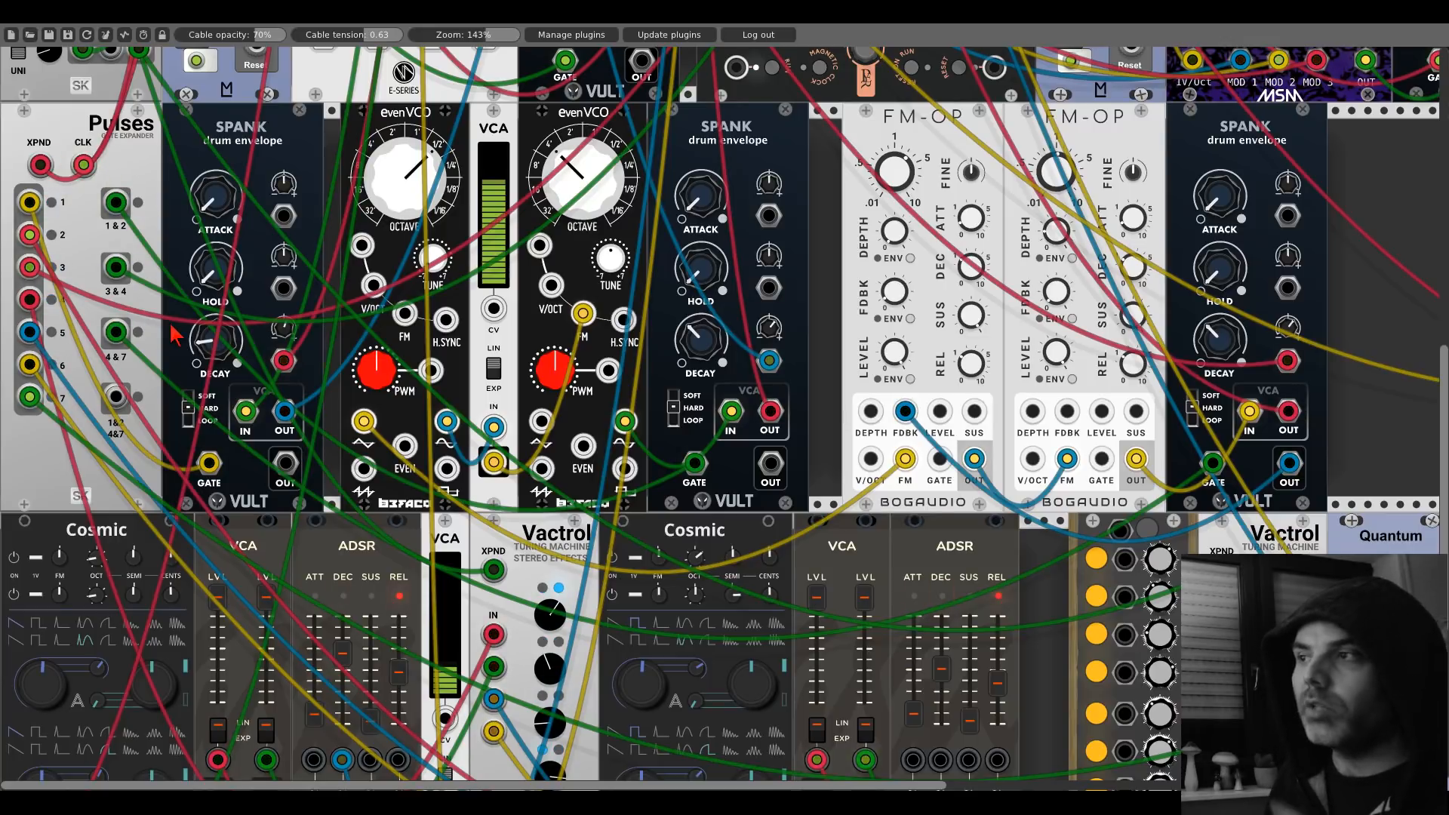
scroll(171, 332, "down", 10)
scroll(171, 332, "down", 2)
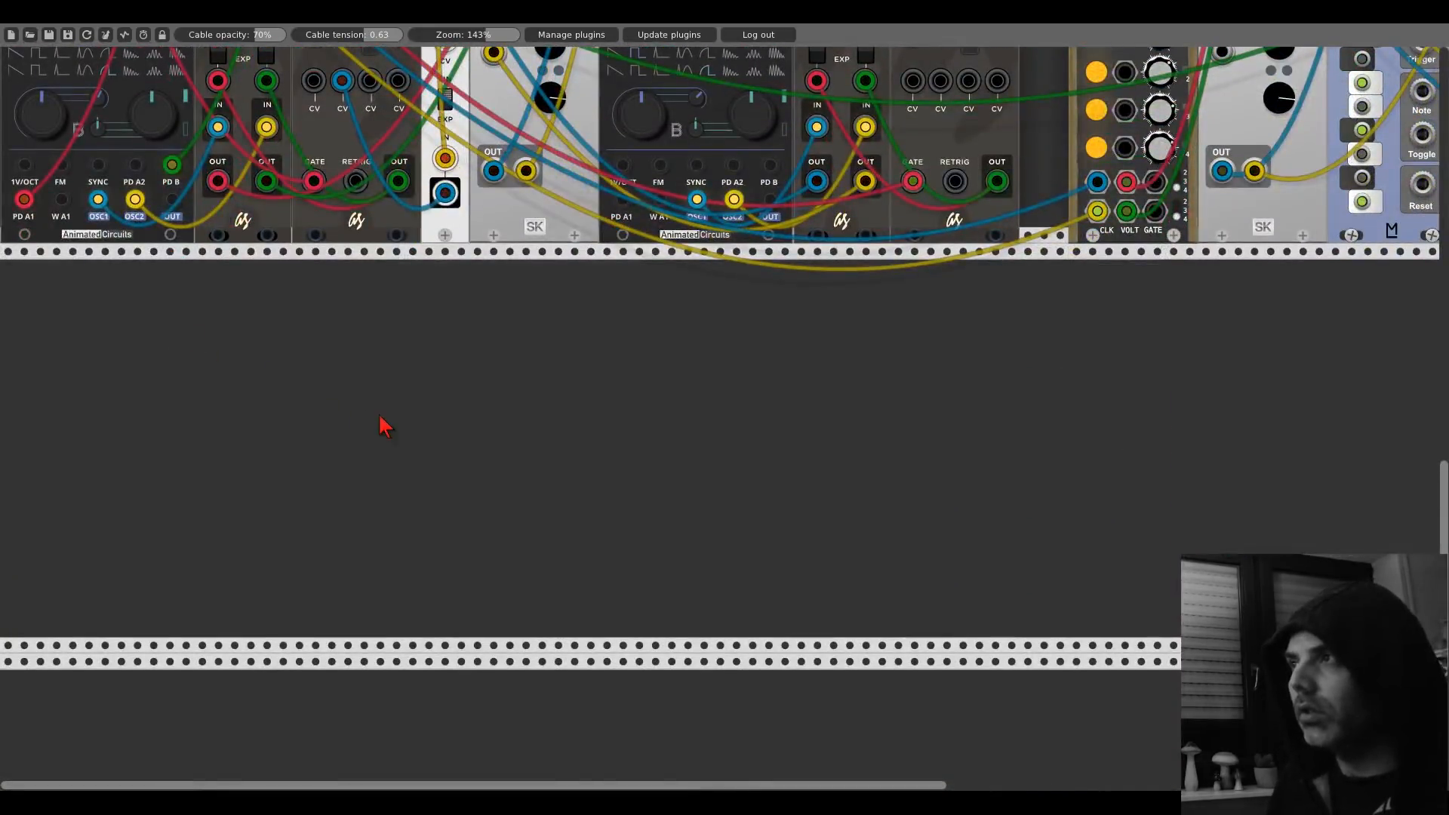
right_click(480, 467)
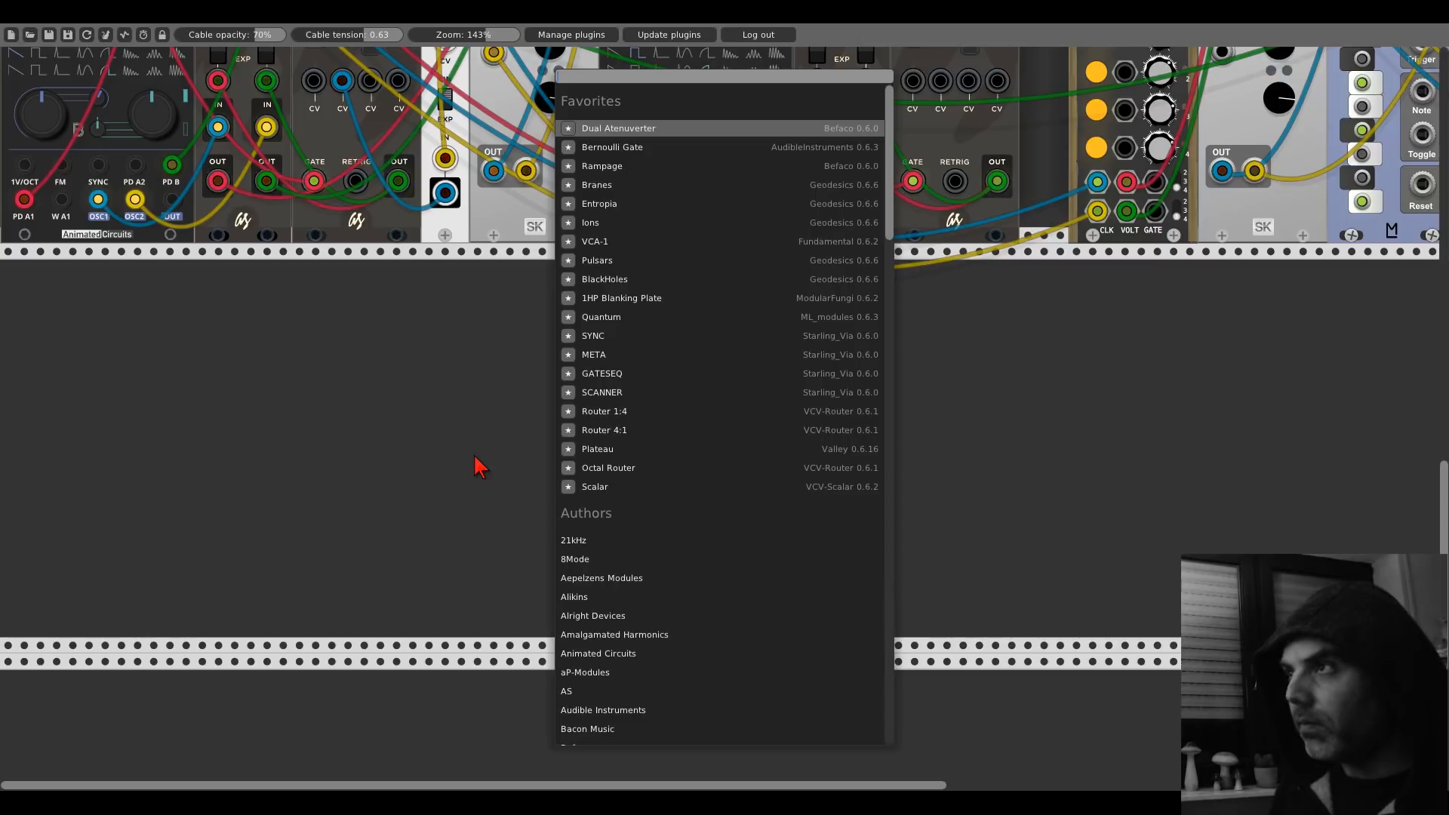
type("phrase")
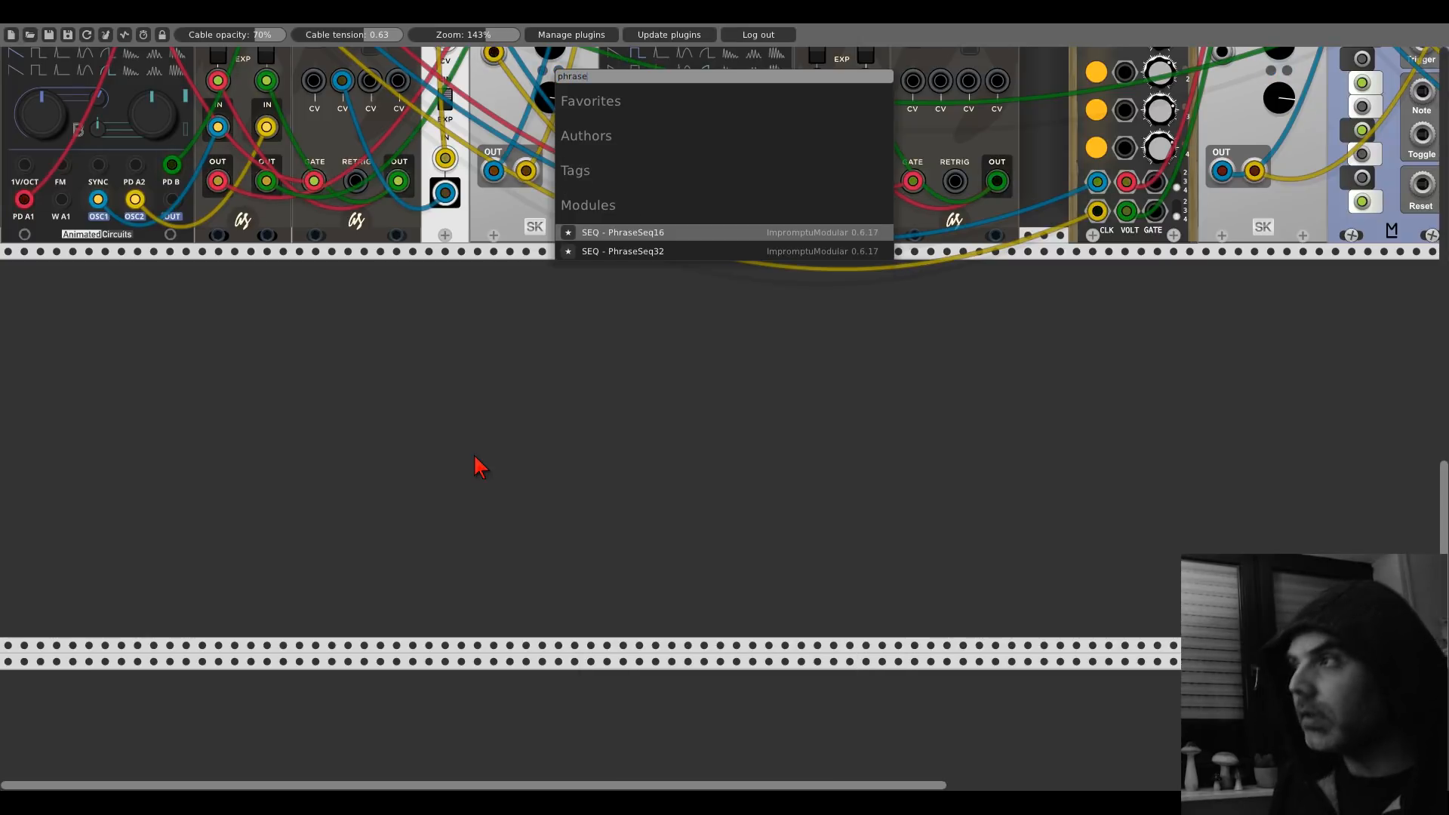
left_click(652, 233)
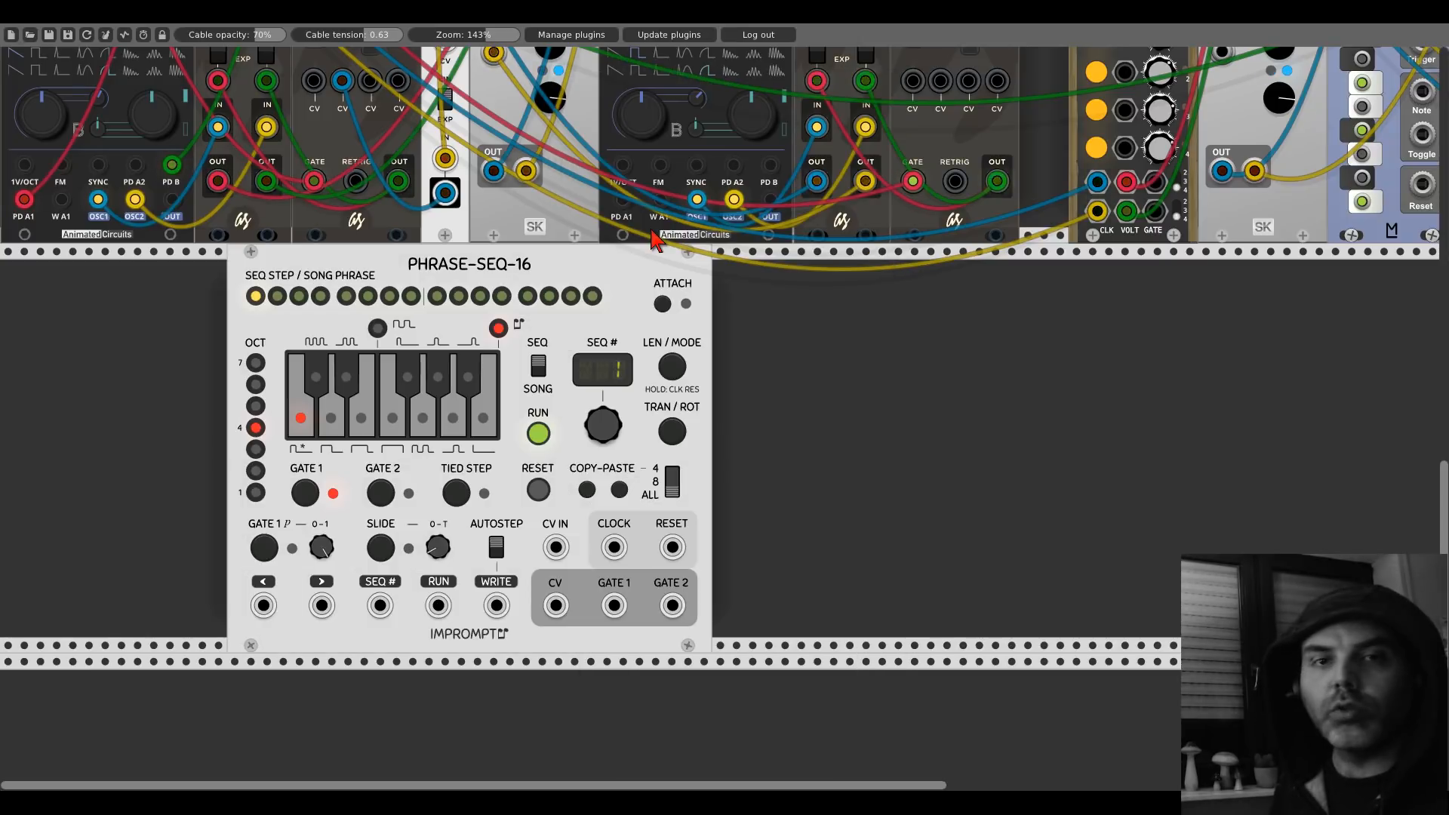
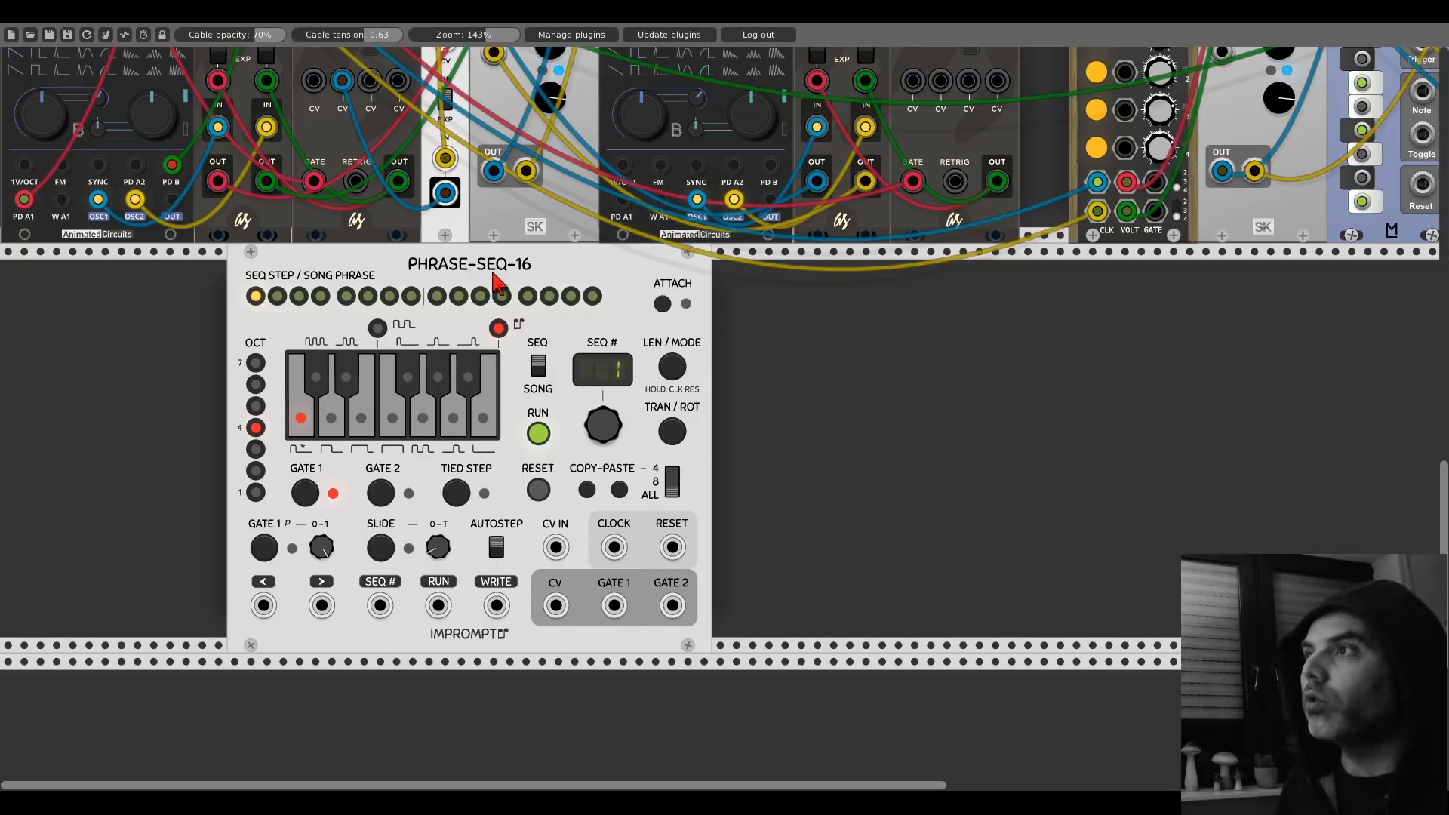
left_click_drag(483, 272, 598, 271)
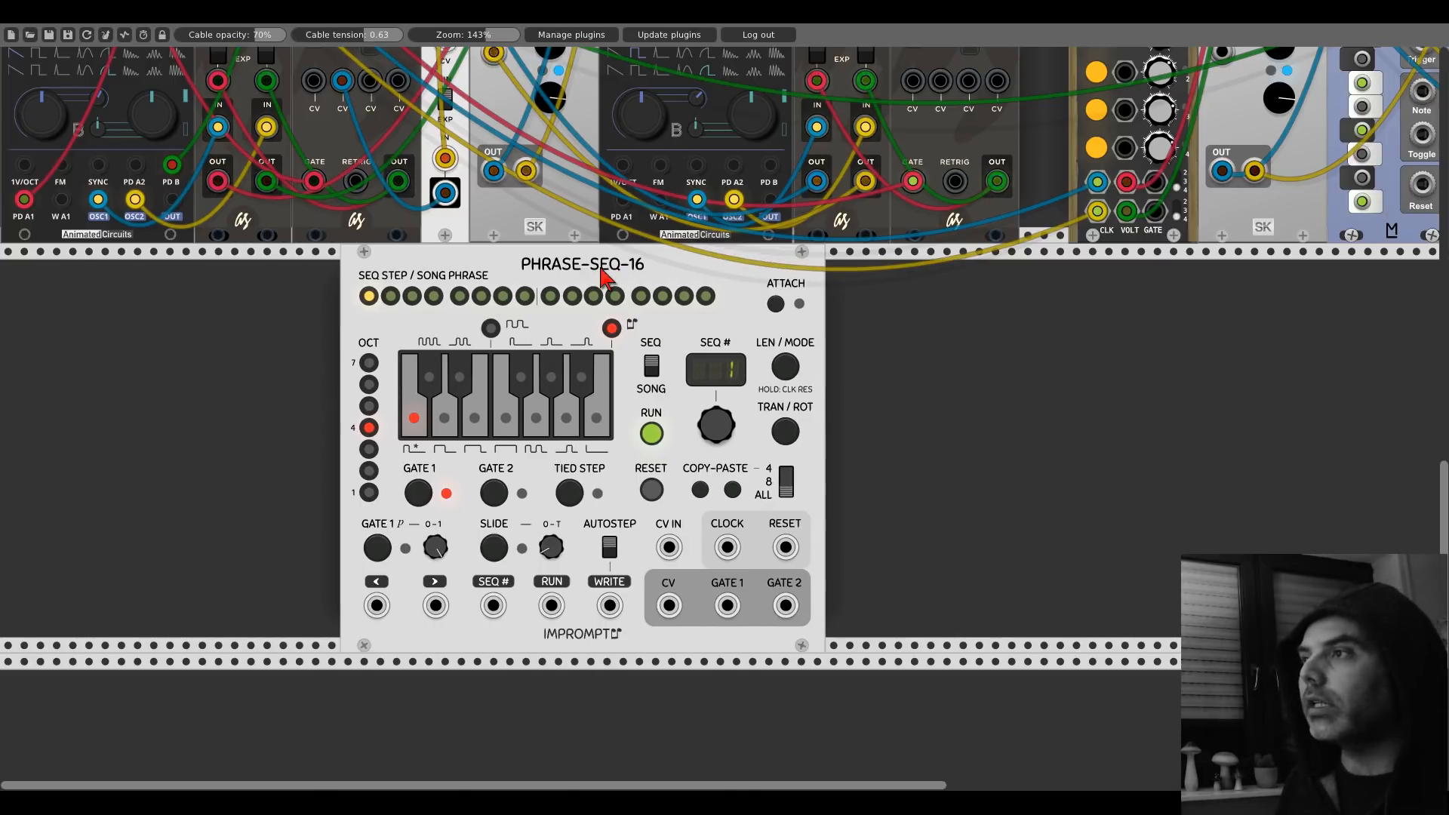
Step: Show the Extra CVs expansion panel of the Phrase-Seq-16 and hide it again
right_click(649, 278)
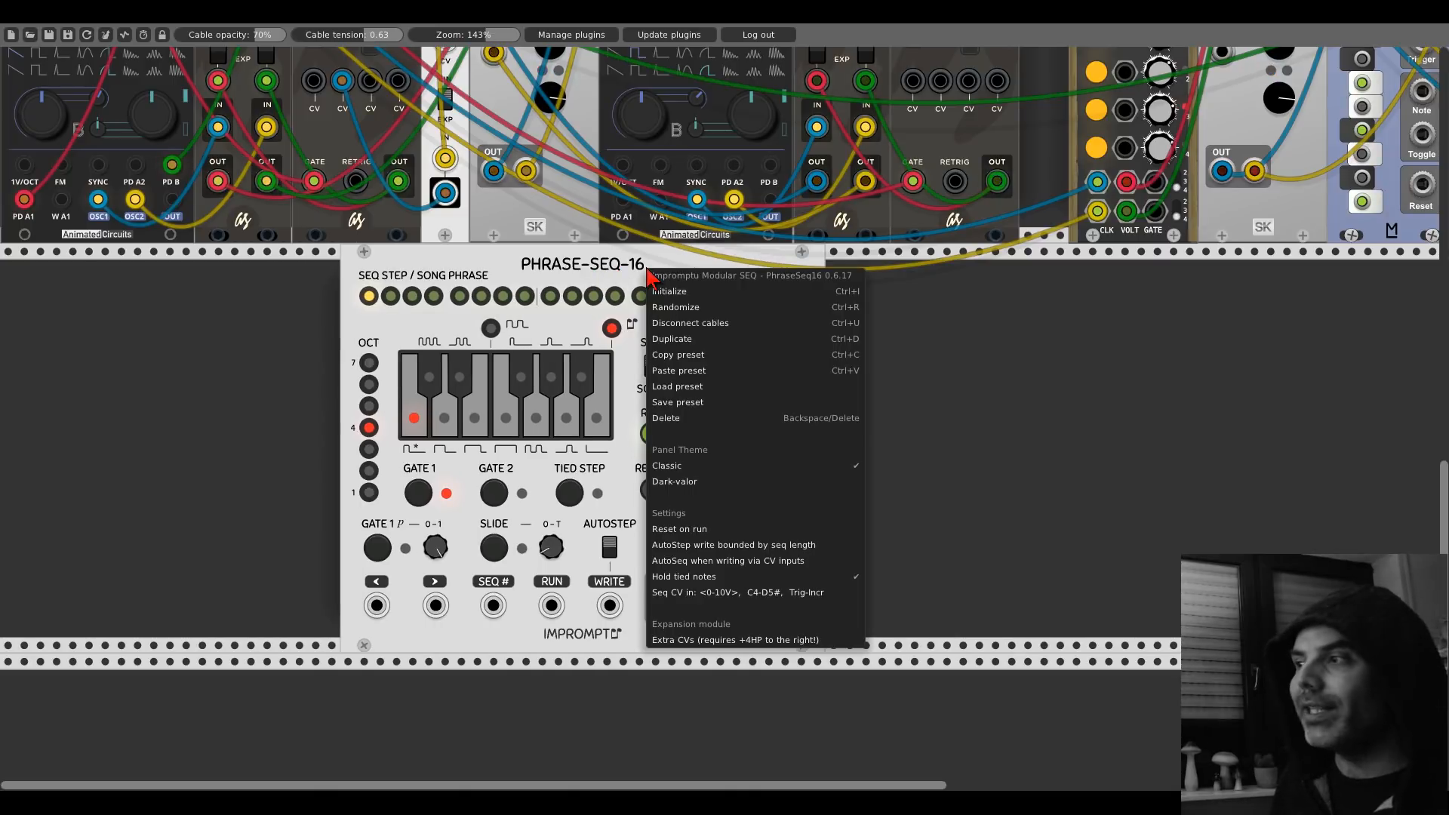
left_click(700, 641)
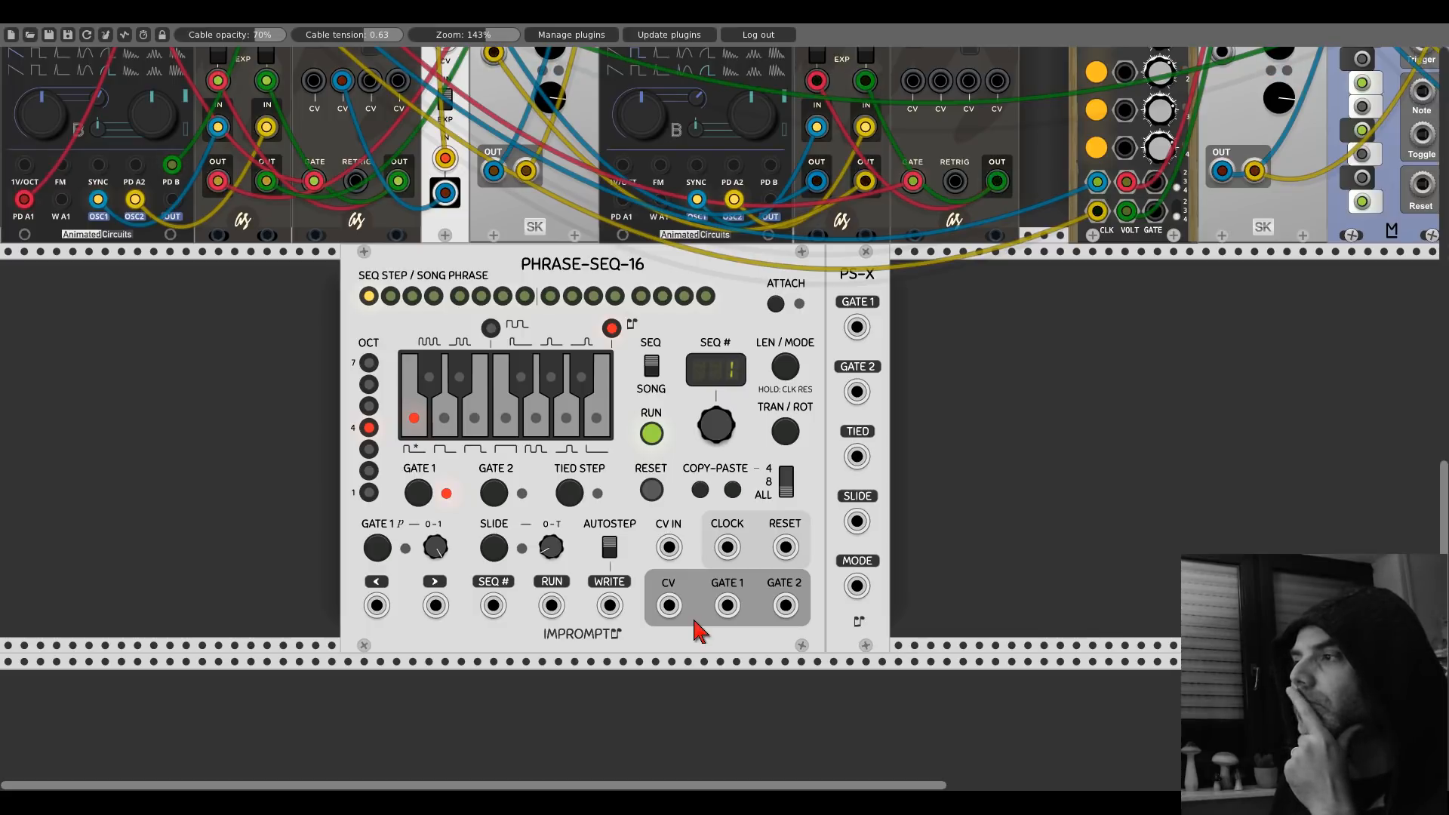
right_click(738, 311)
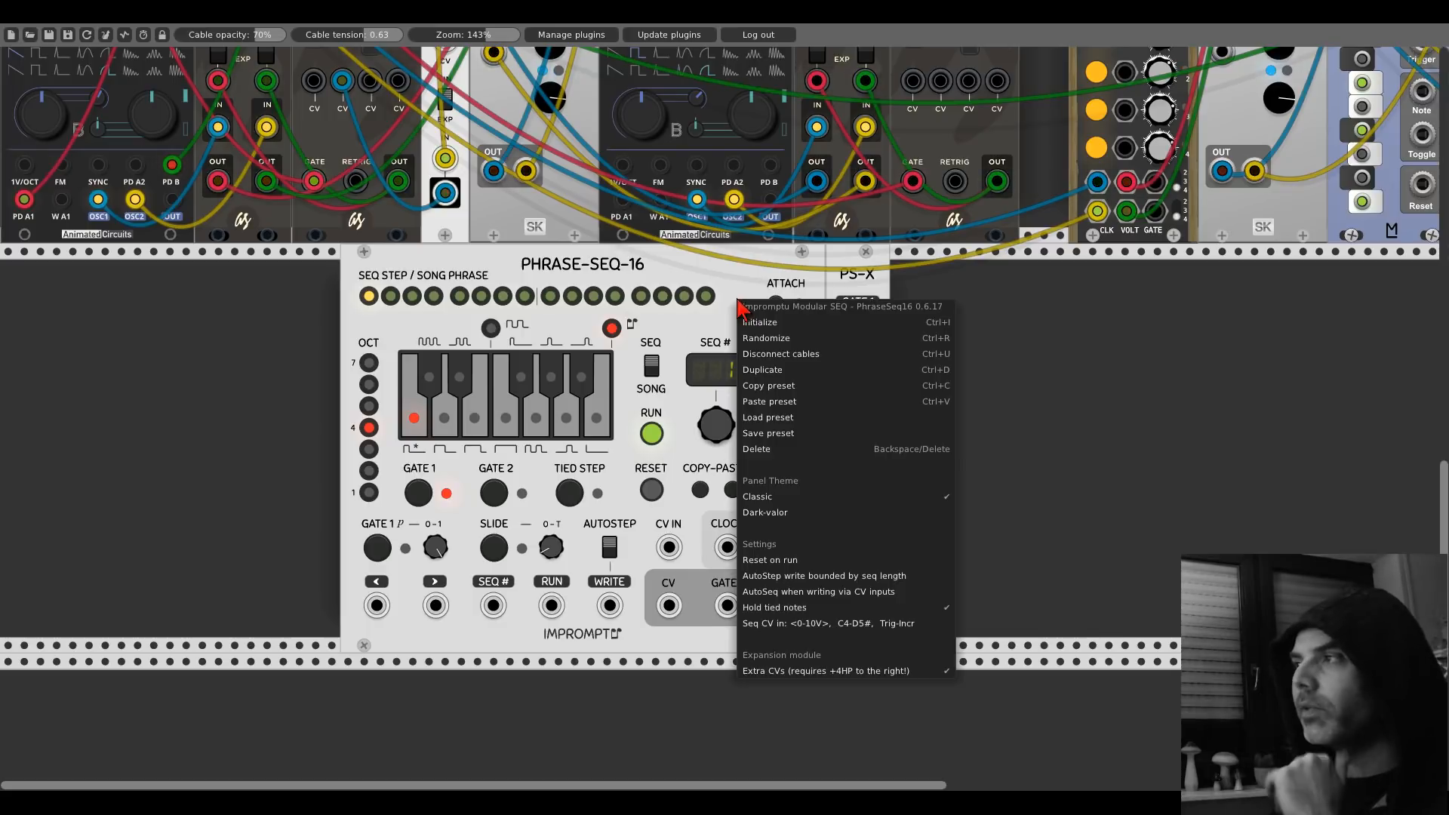
left_click(762, 670)
Step: Patch the OUT of the ALAN Turing Machine to the CV IN of the Phrase-Seq-16
scroll(302, 323, "up", 3)
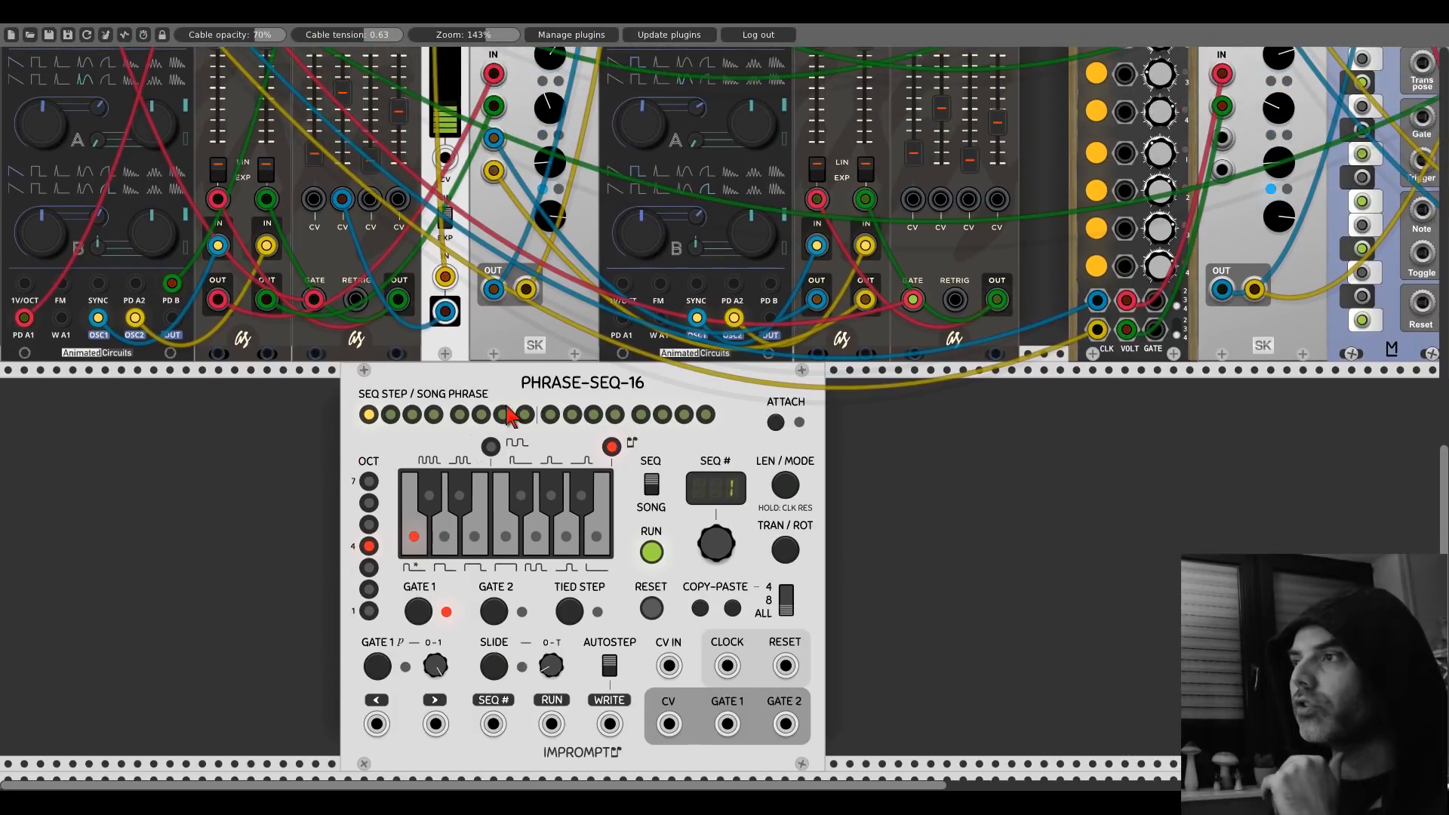
scroll(392, 473, "down", 2)
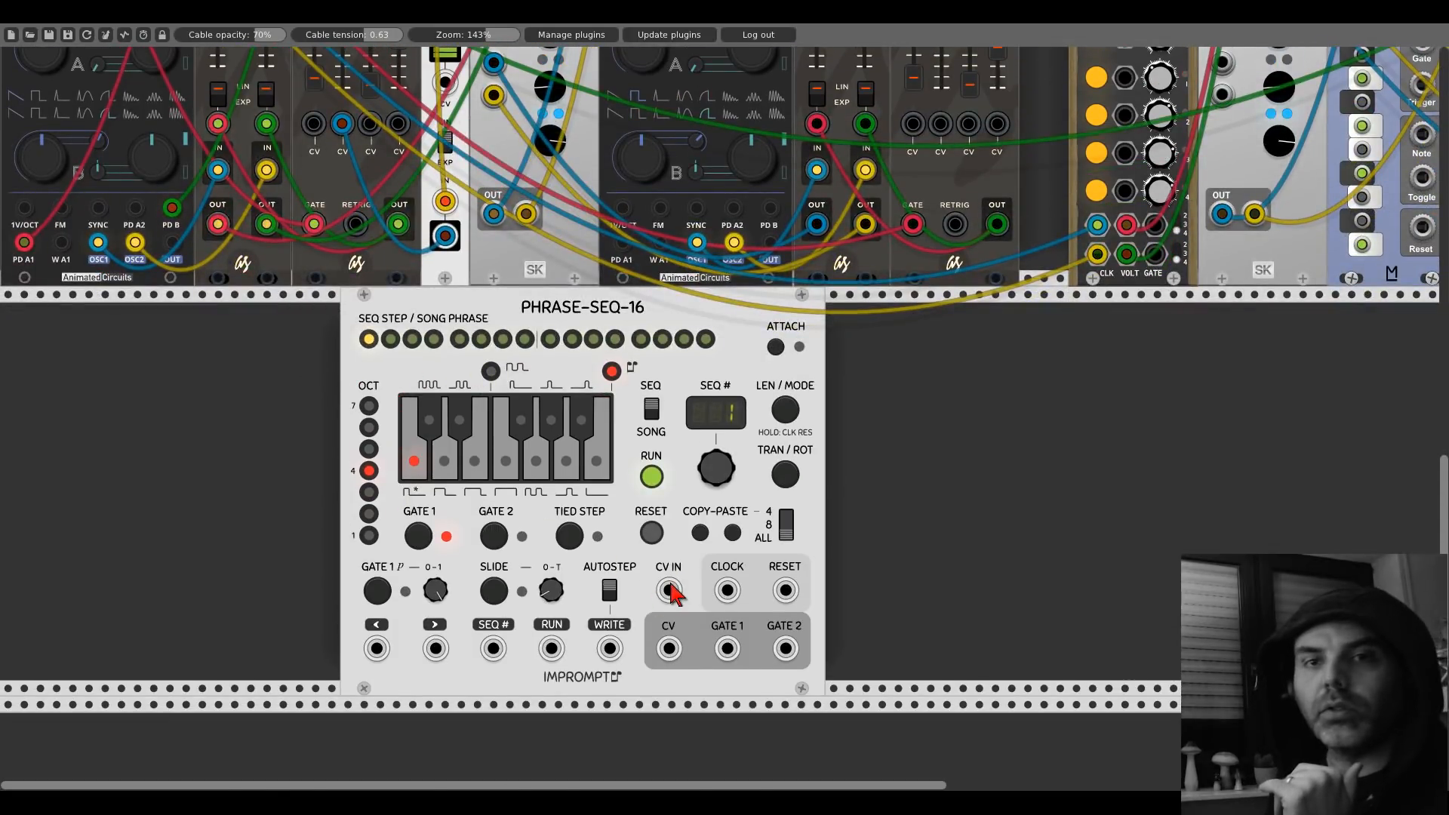
left_click_drag(668, 590, 84, 394)
scroll(670, 593, "up", 16)
scroll(670, 591, "up", 10)
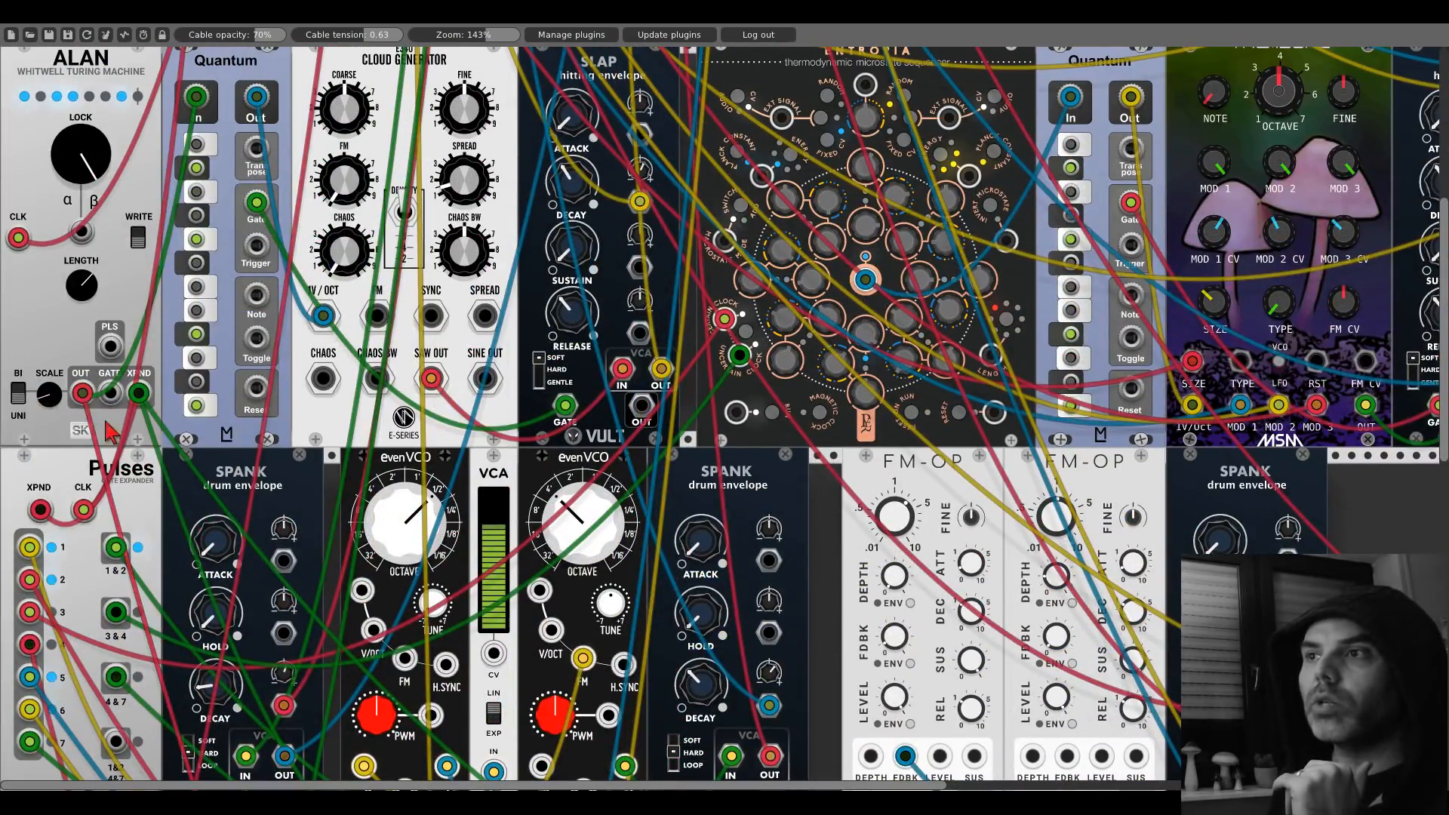
scroll(488, 675, "down", 13)
scroll(489, 685, "down", 14)
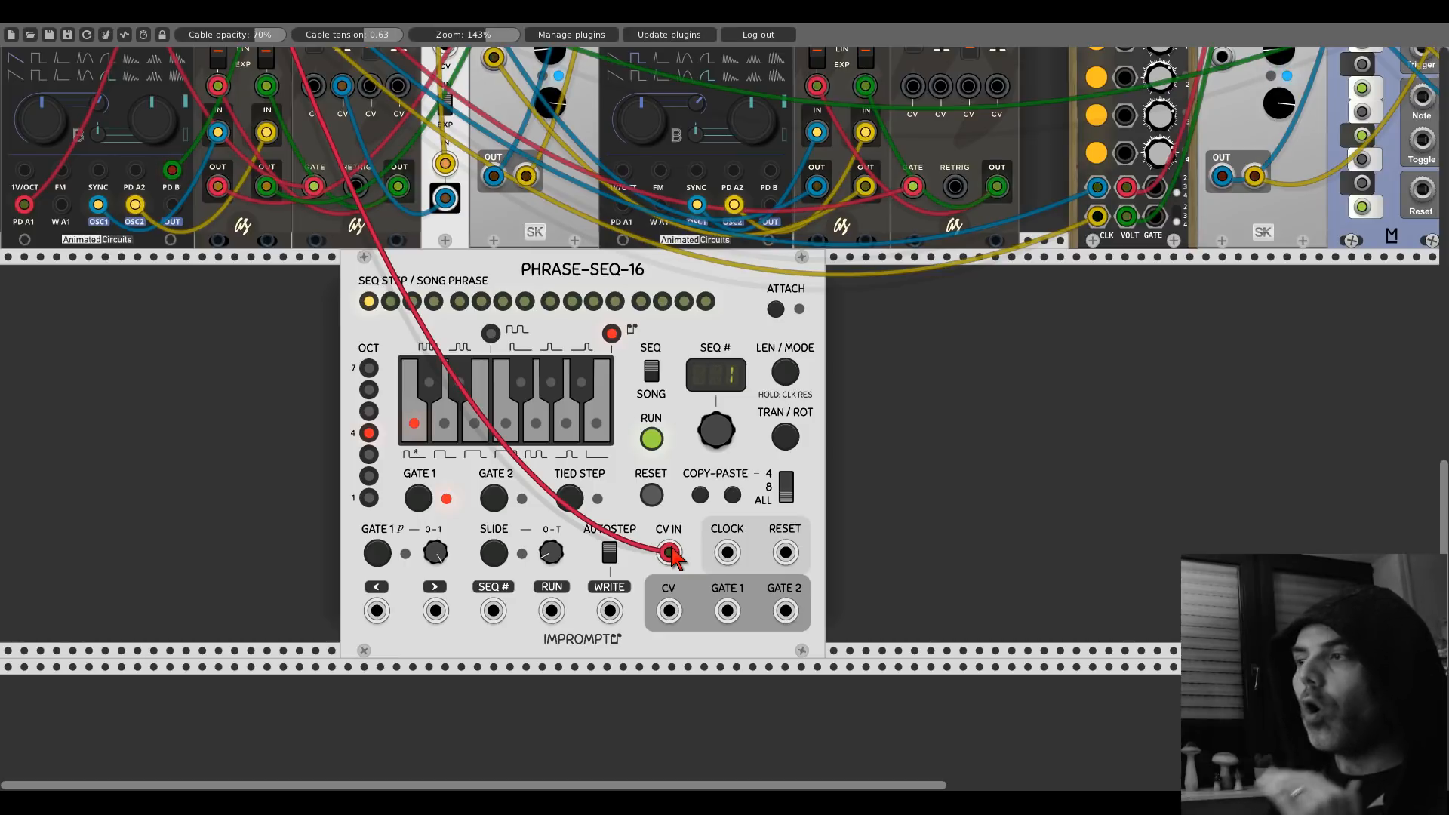
Step: Move the ALAN Turing Machine and the CLOCKED module down into the lowest row, to the left of the Phrase-Seq-16
scroll(217, 431, "up", 10)
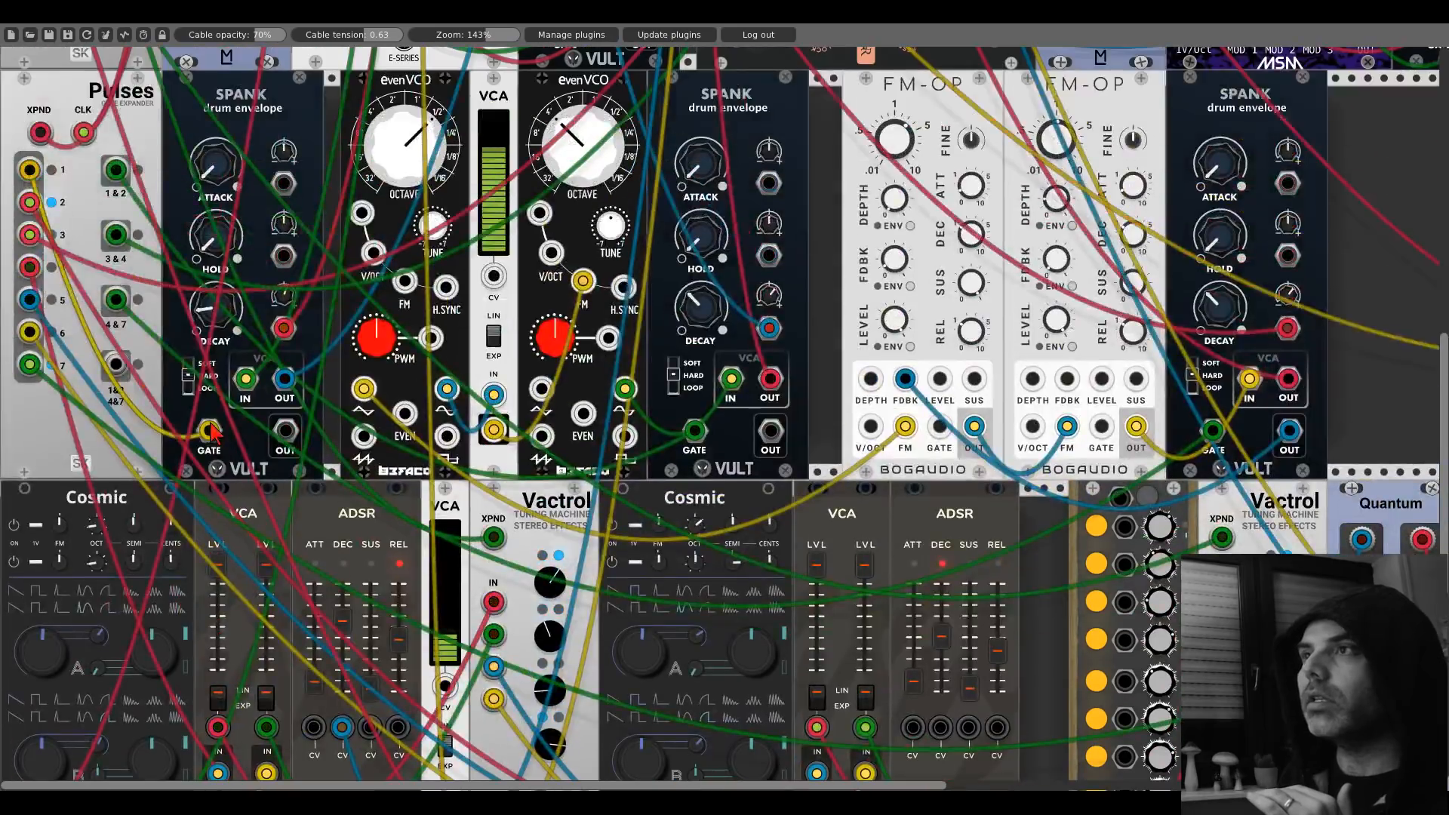
scroll(162, 160, "up", 7)
scroll(128, 200, "down", 20)
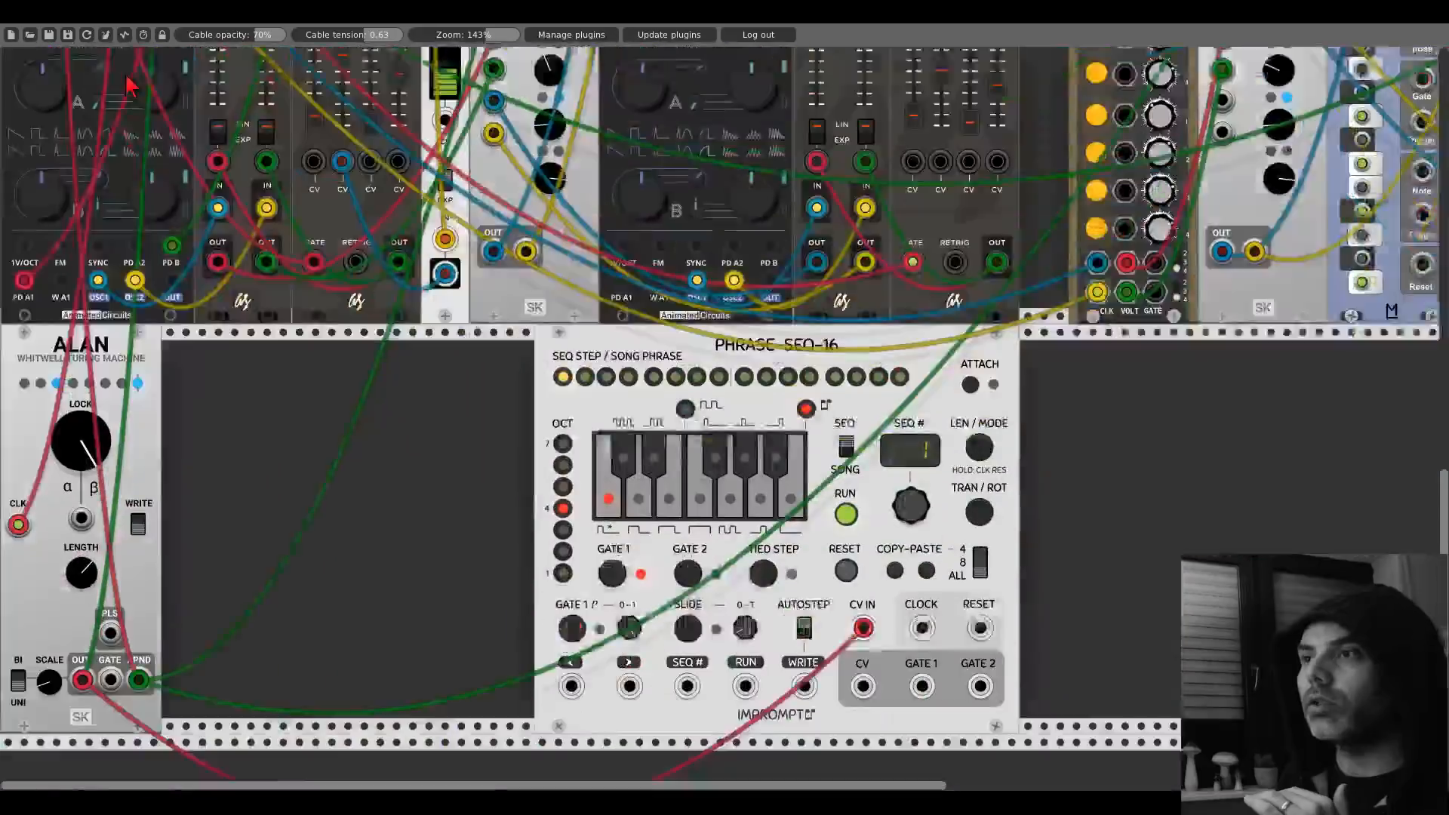
scroll(129, 200, "up", 15)
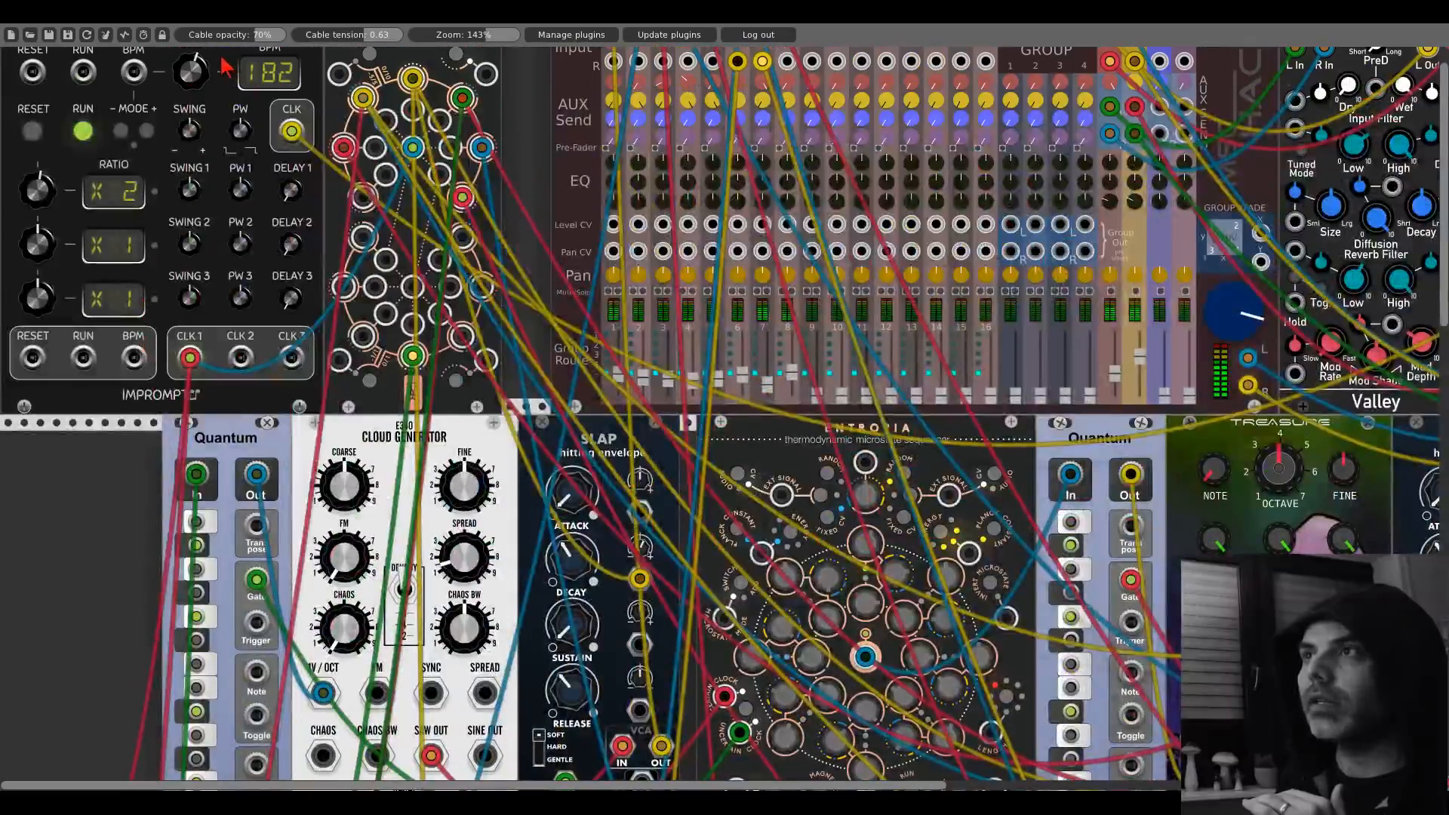
scroll(223, 68, "down", 5)
scroll(222, 68, "down", 12)
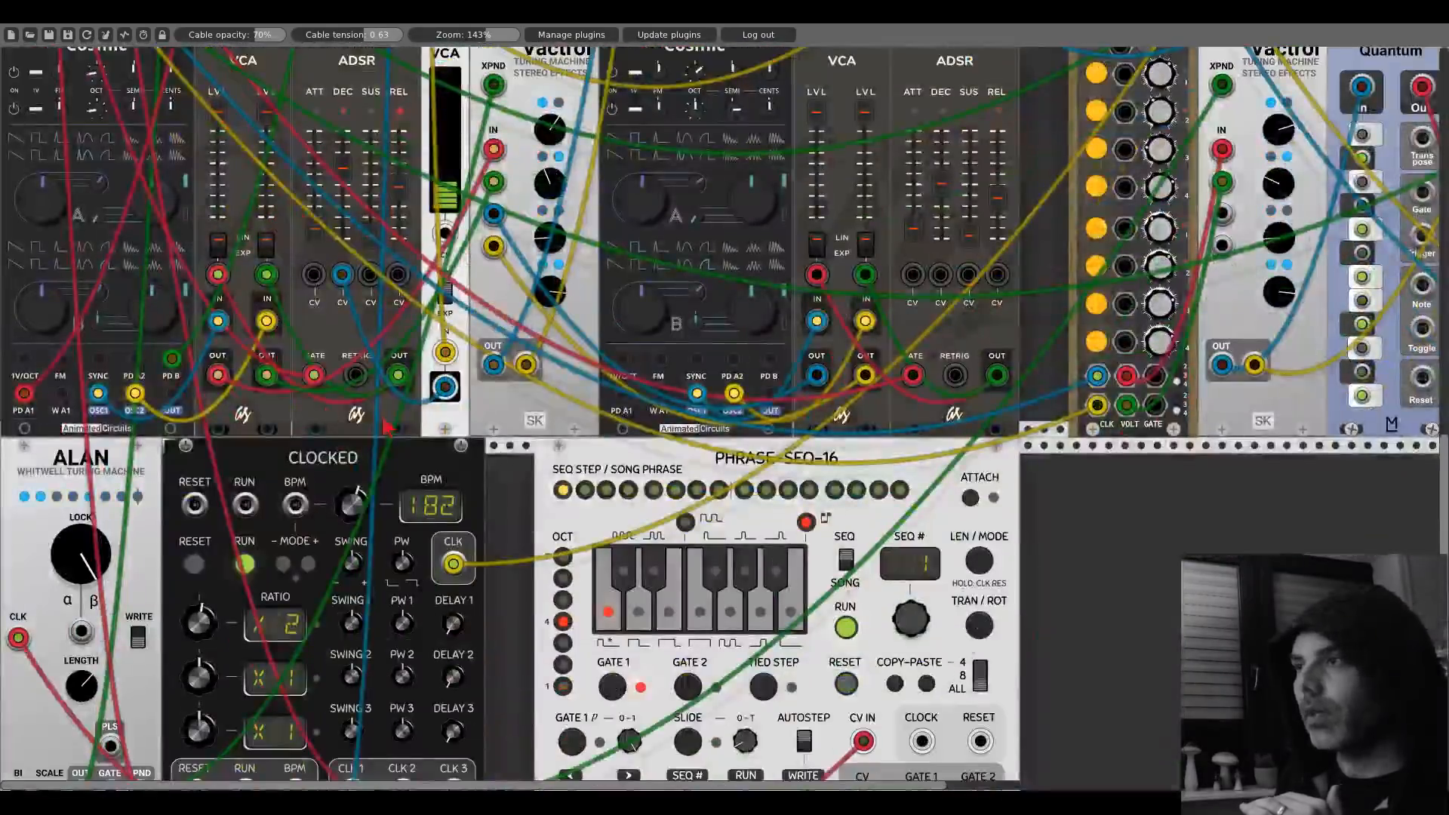
Step: Move the Phrase-Seq-16 flush against the CLOCKED module and patch CLOCKED's CLK 1 to the sequencer's WRITE input
scroll(542, 280, "down", 4)
left_click_drag(542, 281, 497, 226)
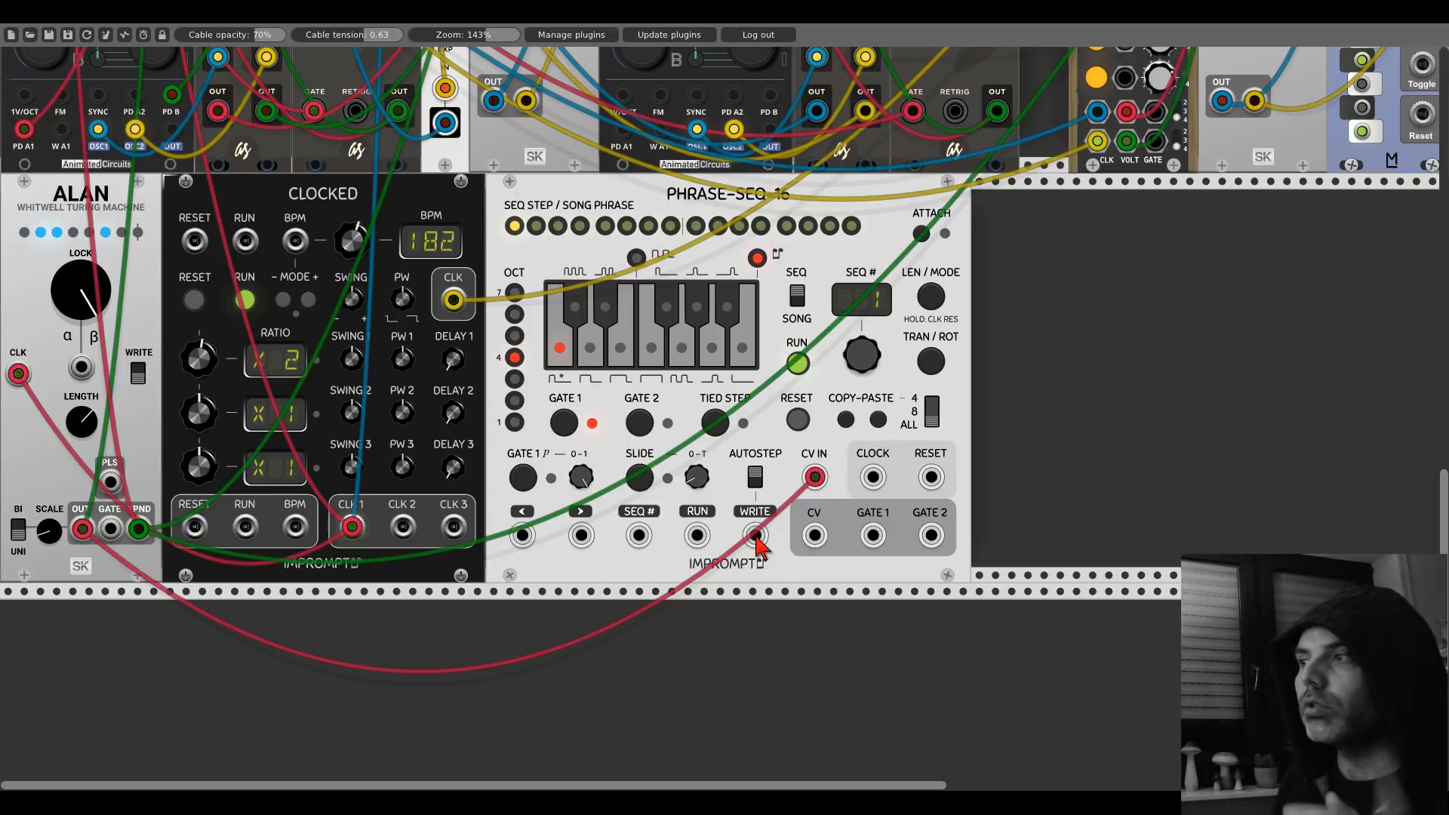
left_click_drag(755, 536, 353, 527)
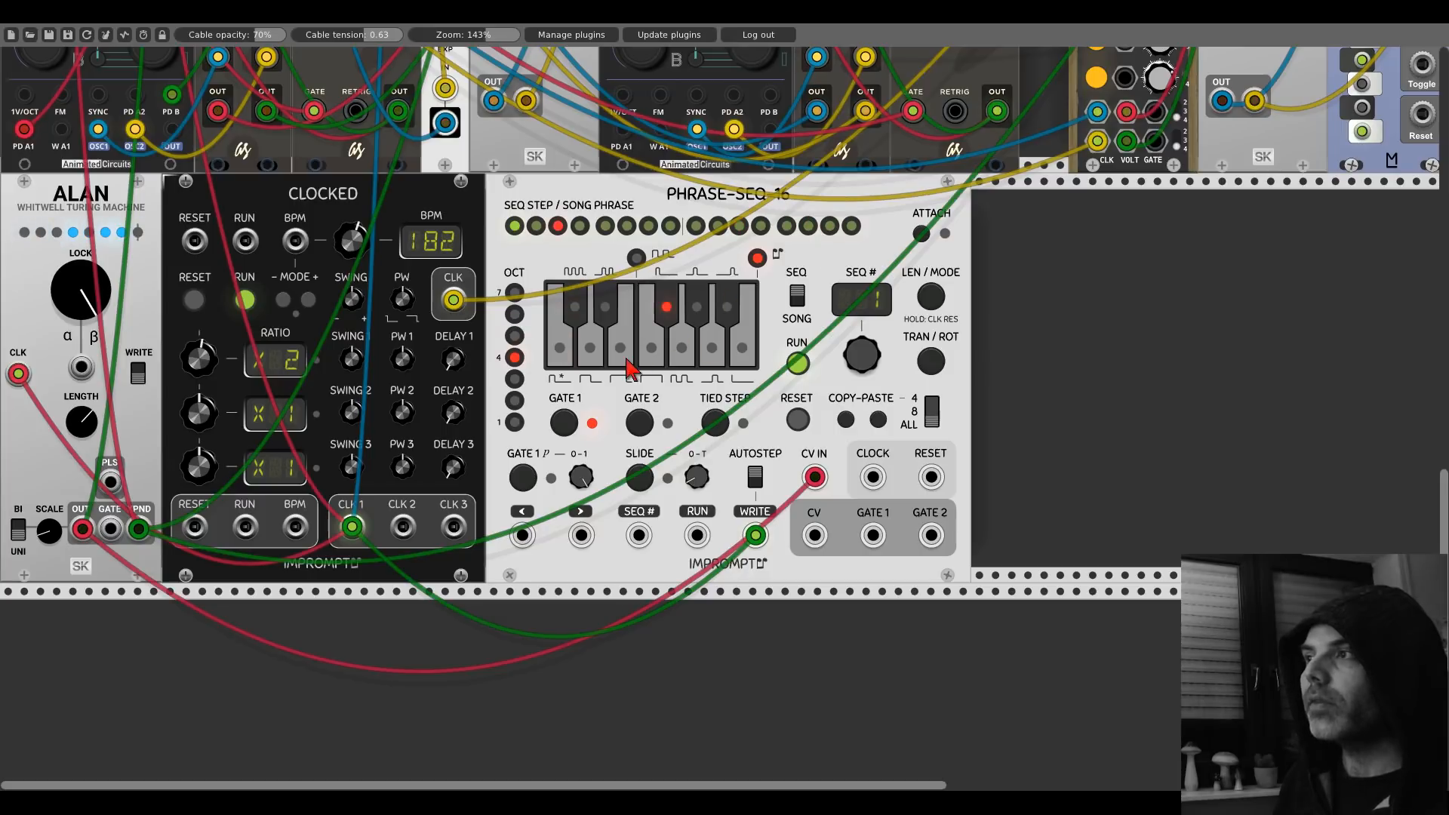
Step: Unplug the WRITE and CV IN cables of the Phrase-Seq-16 and patch CLOCKED's CLK 1 to its CLOCK input
left_click_drag(755, 535, 785, 555)
left_click_drag(814, 478, 789, 504)
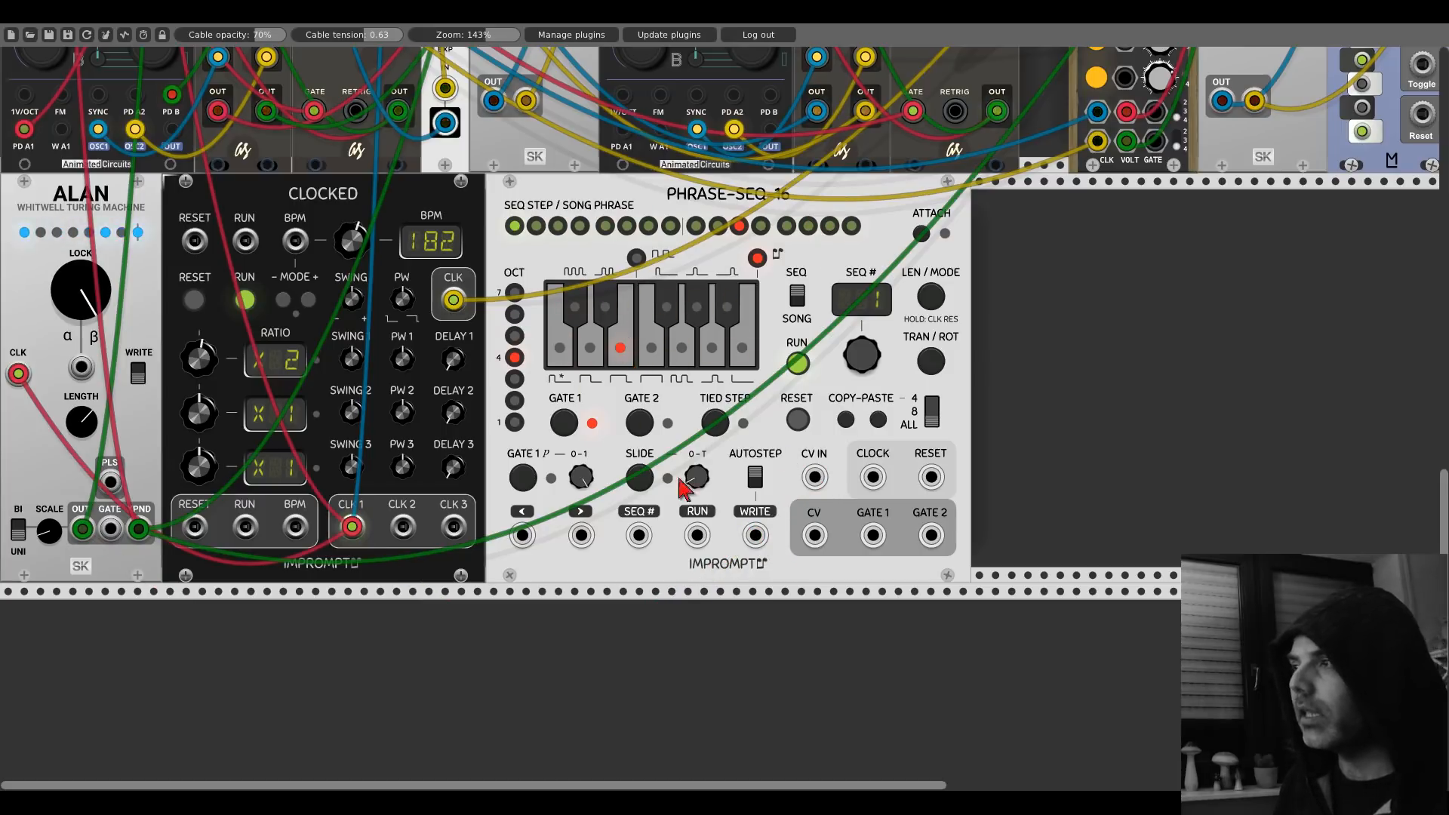
left_click_drag(873, 476, 351, 527)
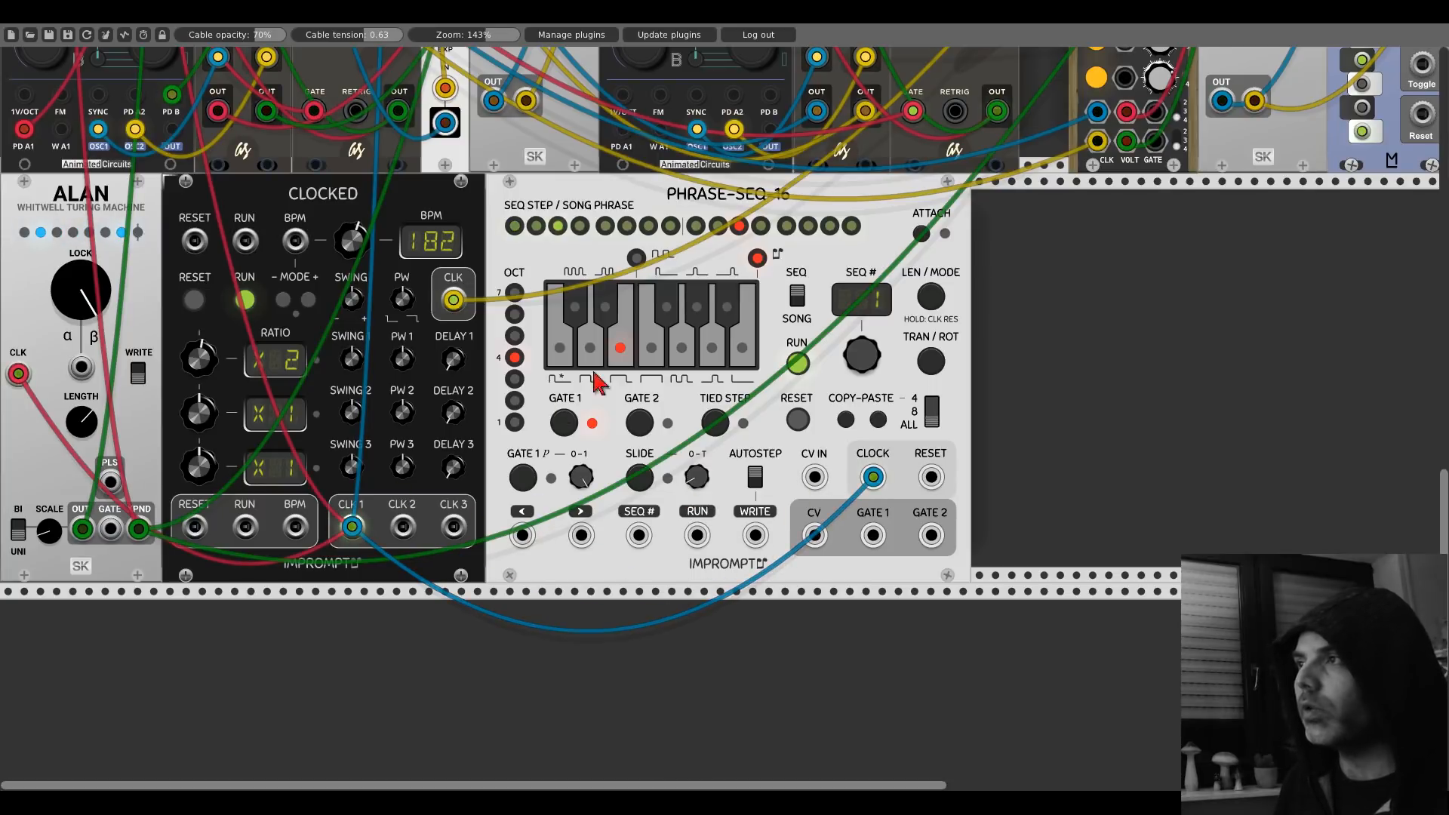
Step: Attach the Phrase-Seq-16's step display to the running step and show its transpose setting
left_click(922, 234)
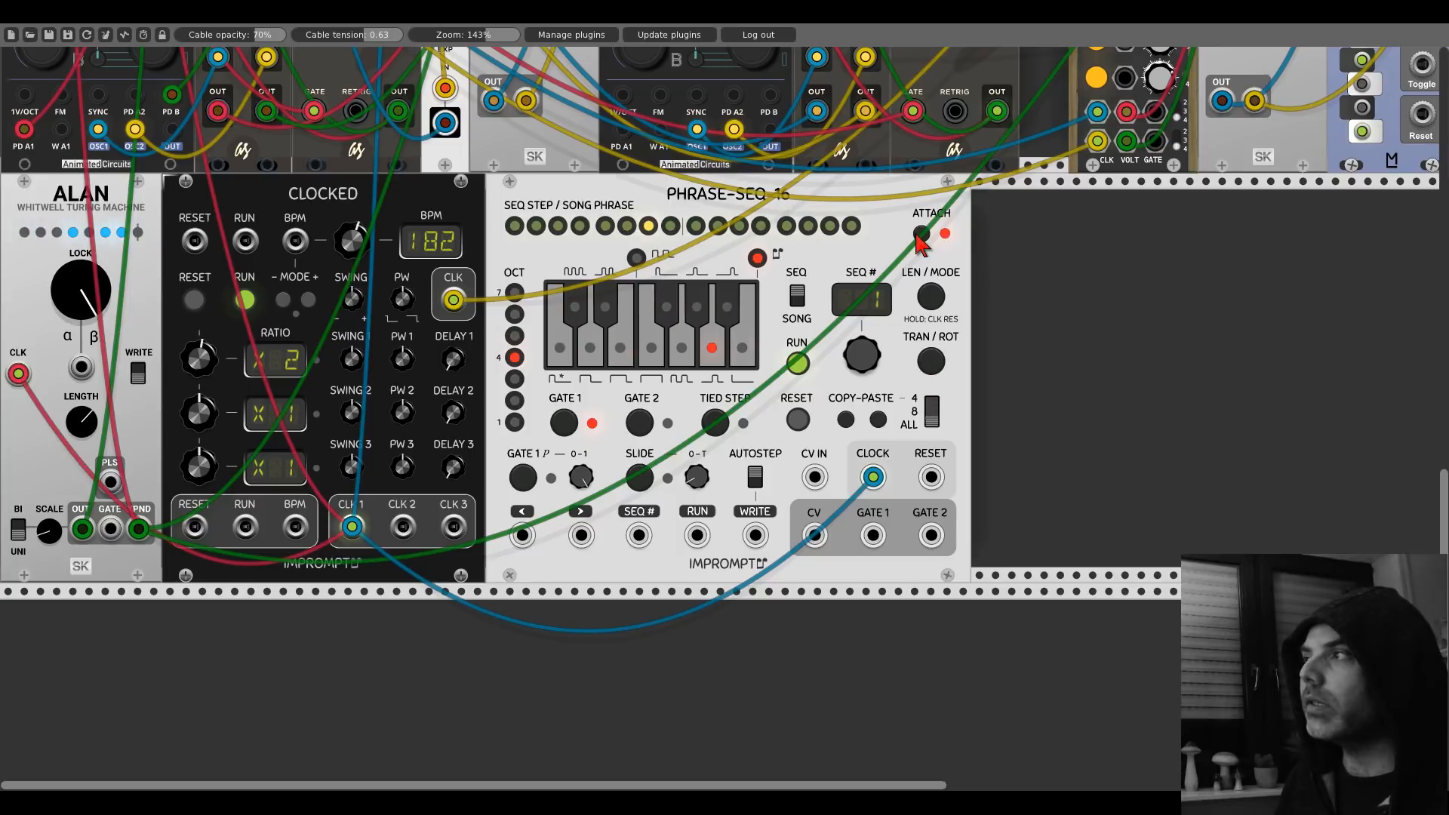
left_click(931, 361)
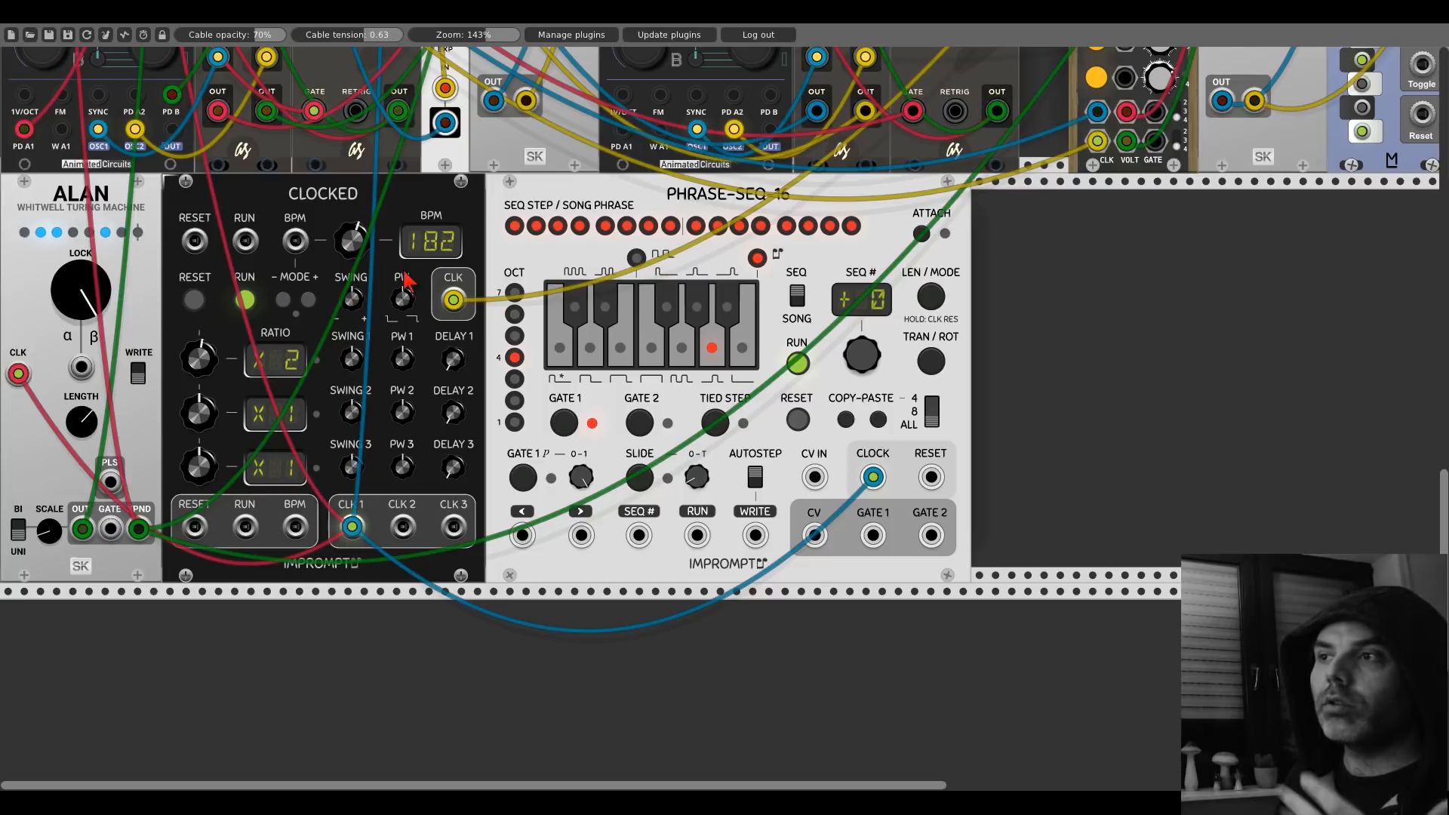
Step: Add a Sonus Modular Campione live sampler in the empty row beneath the CLOCKED module
scroll(406, 279, "down", 5)
scroll(415, 339, "down", 1)
right_click(428, 411)
type("su")
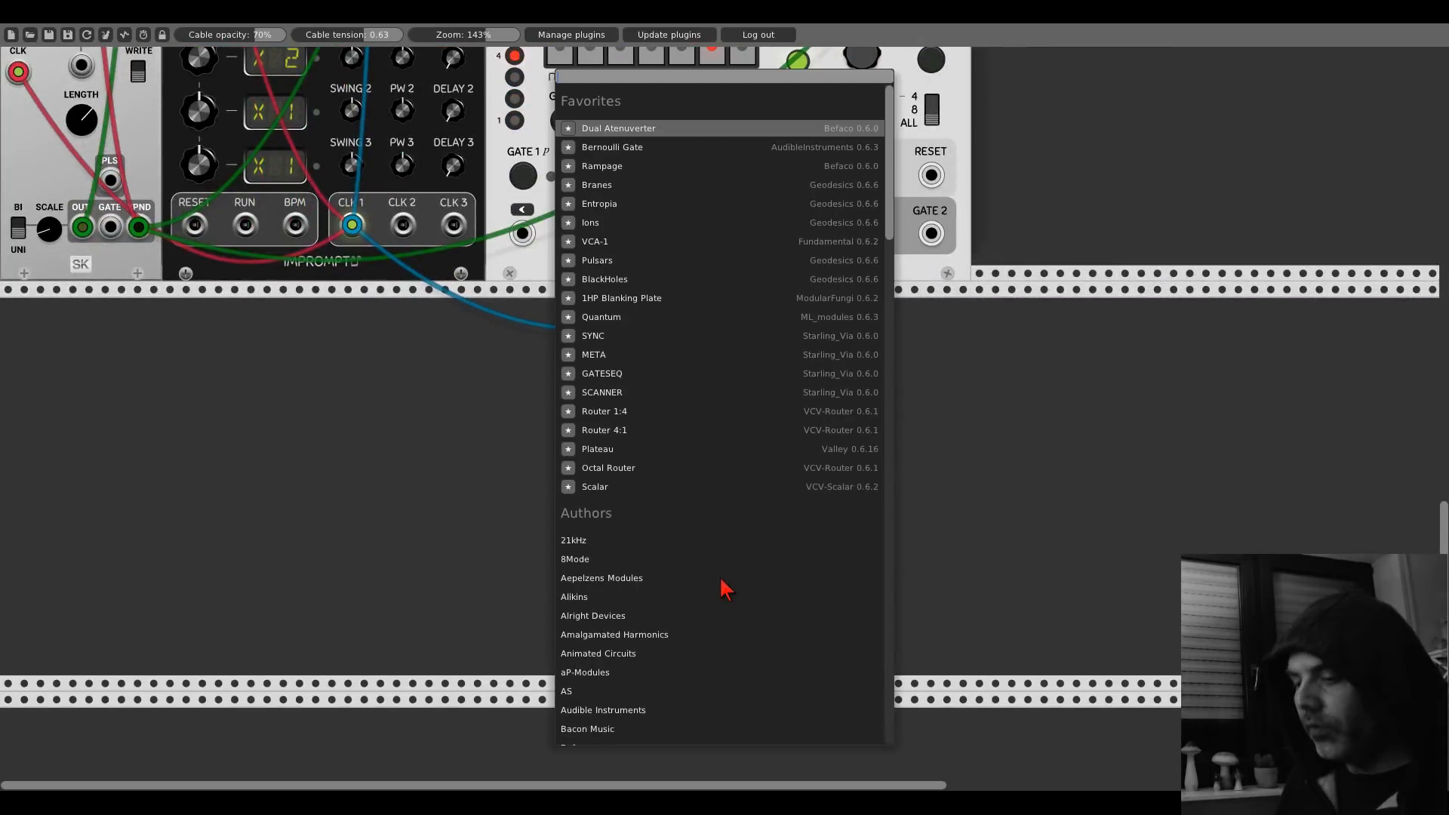
key("BackSpace")
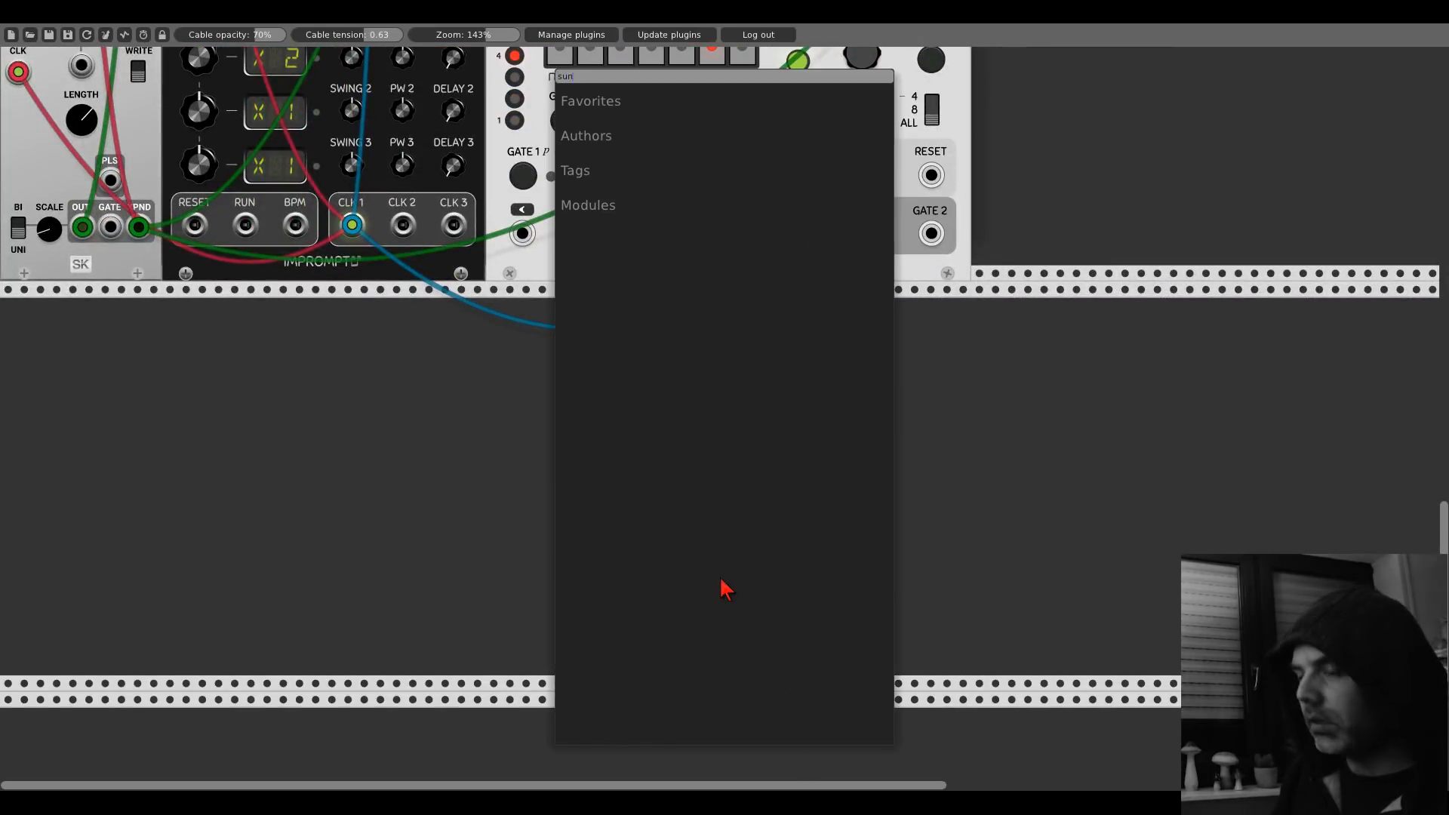
type("onu")
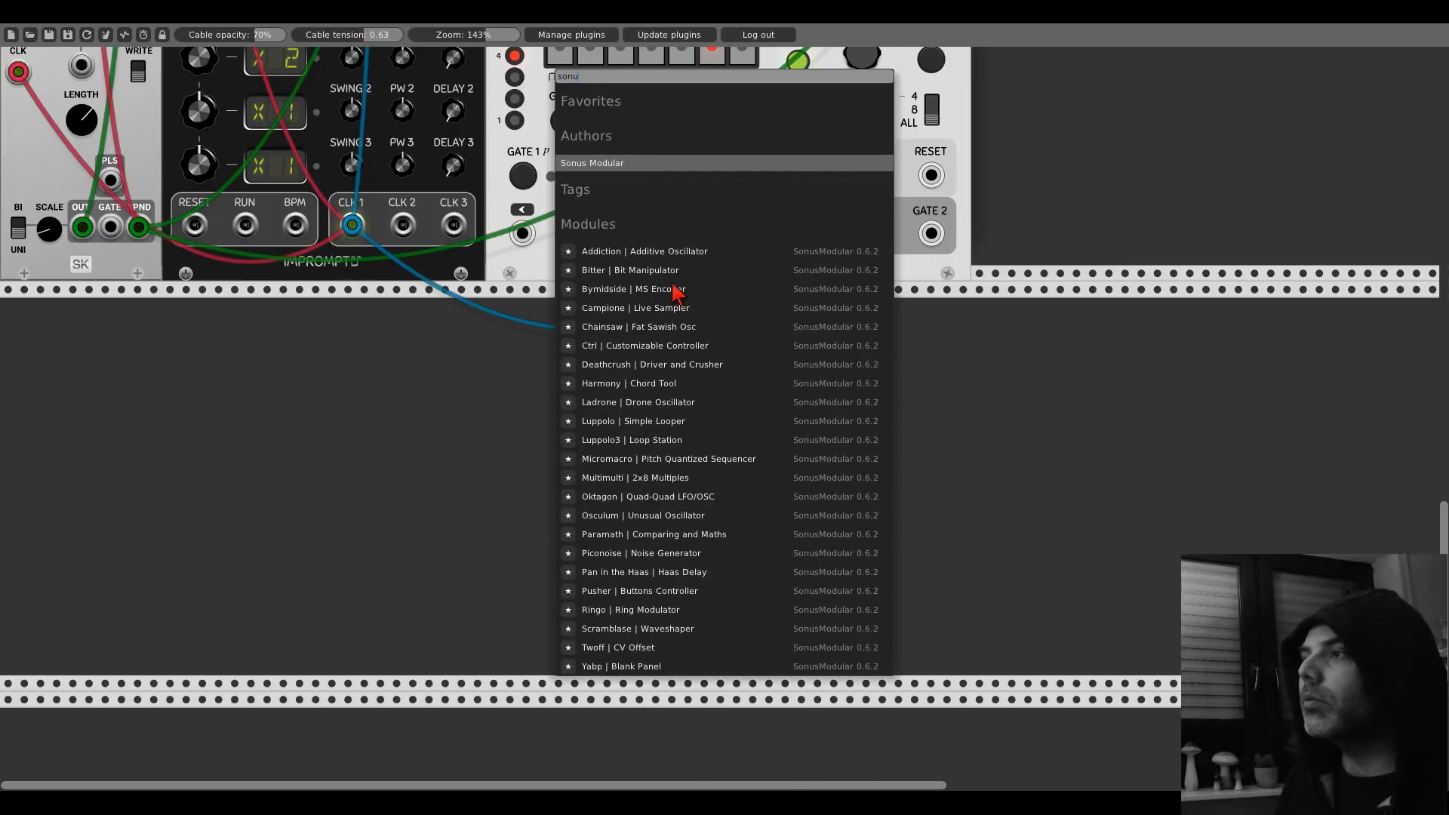
left_click(642, 315)
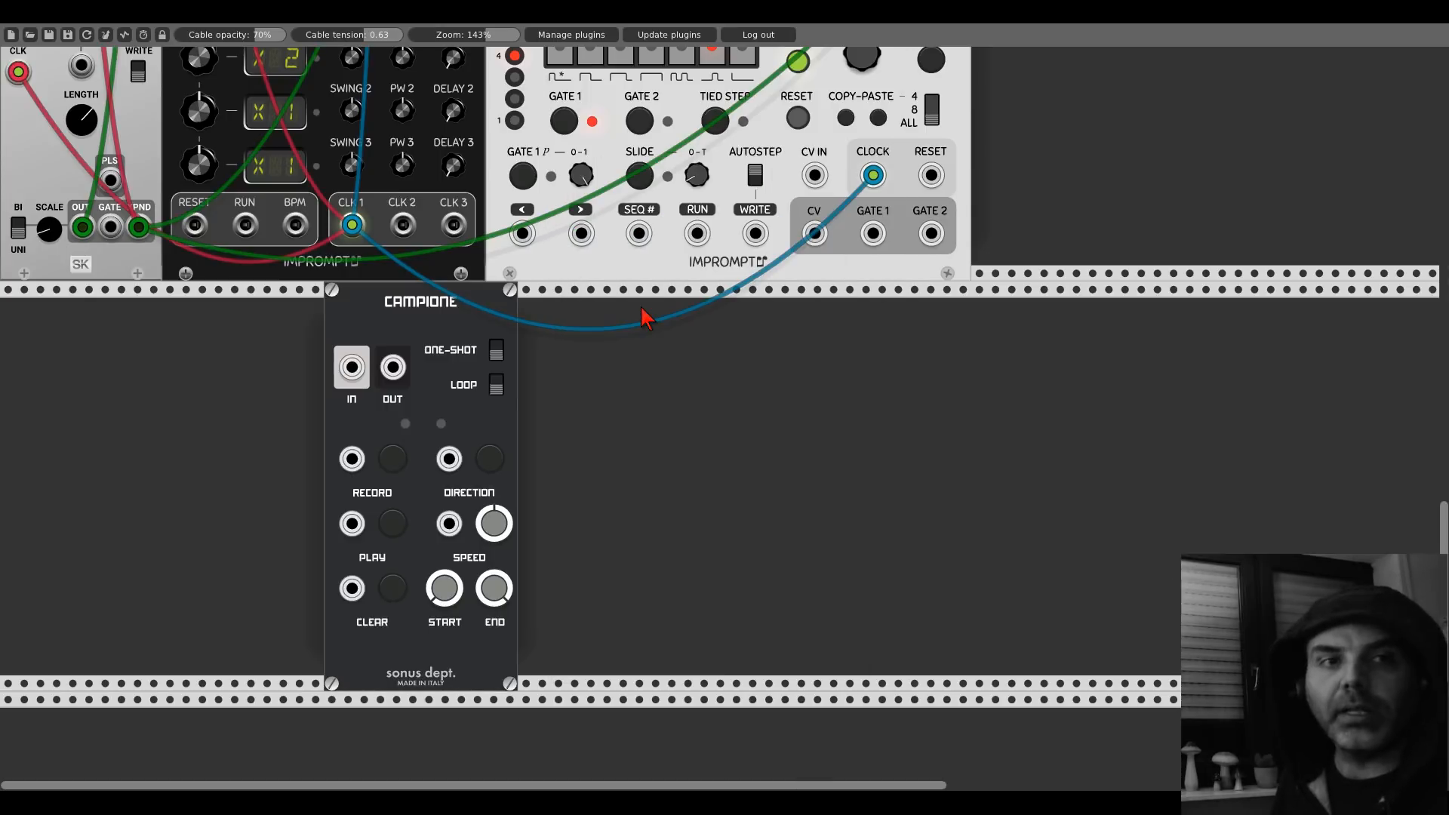
Step: Add a Fundamental Scope directly beside the Campione sampler
right_click(624, 424)
type("scope")
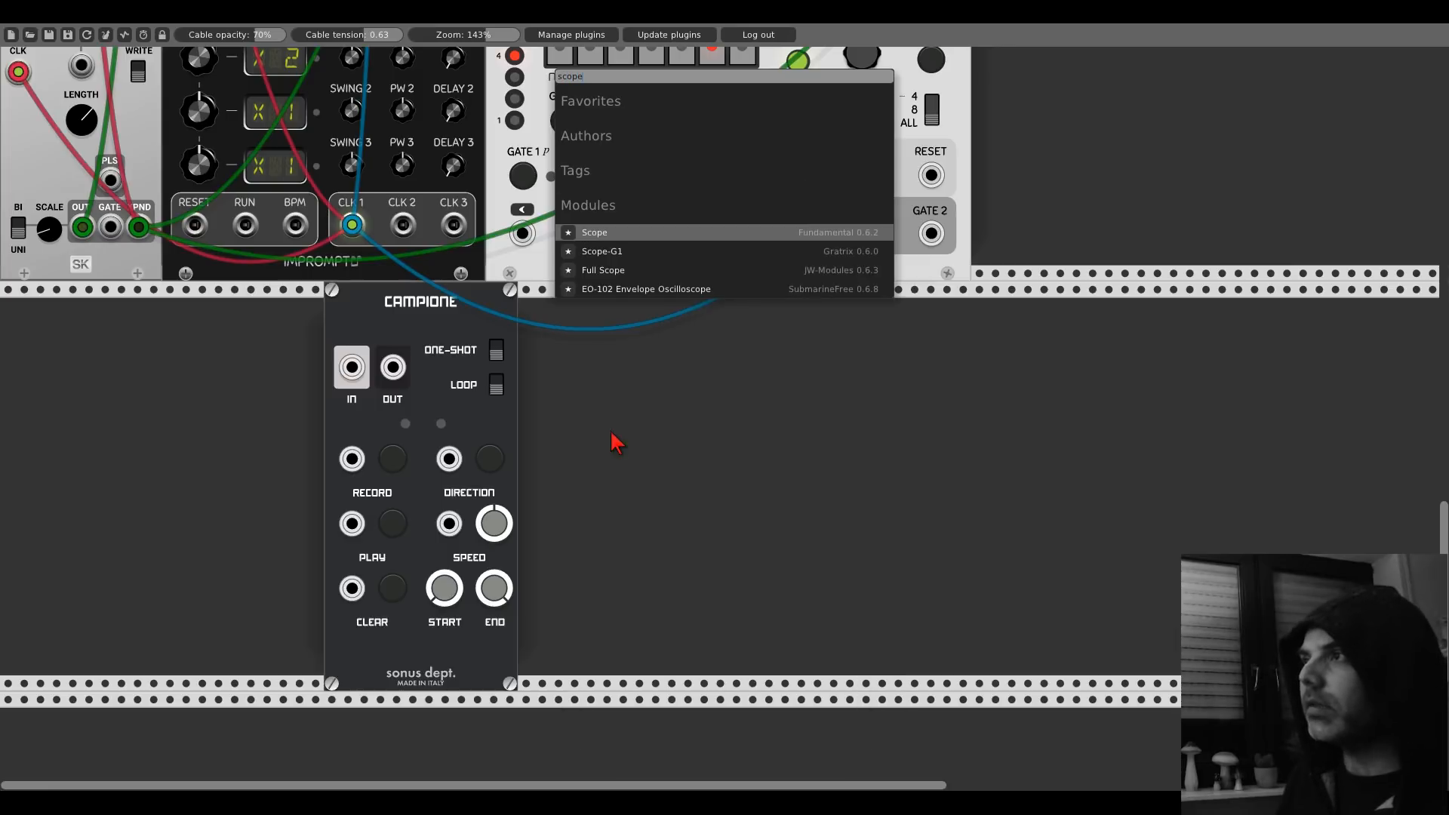
left_click(639, 234)
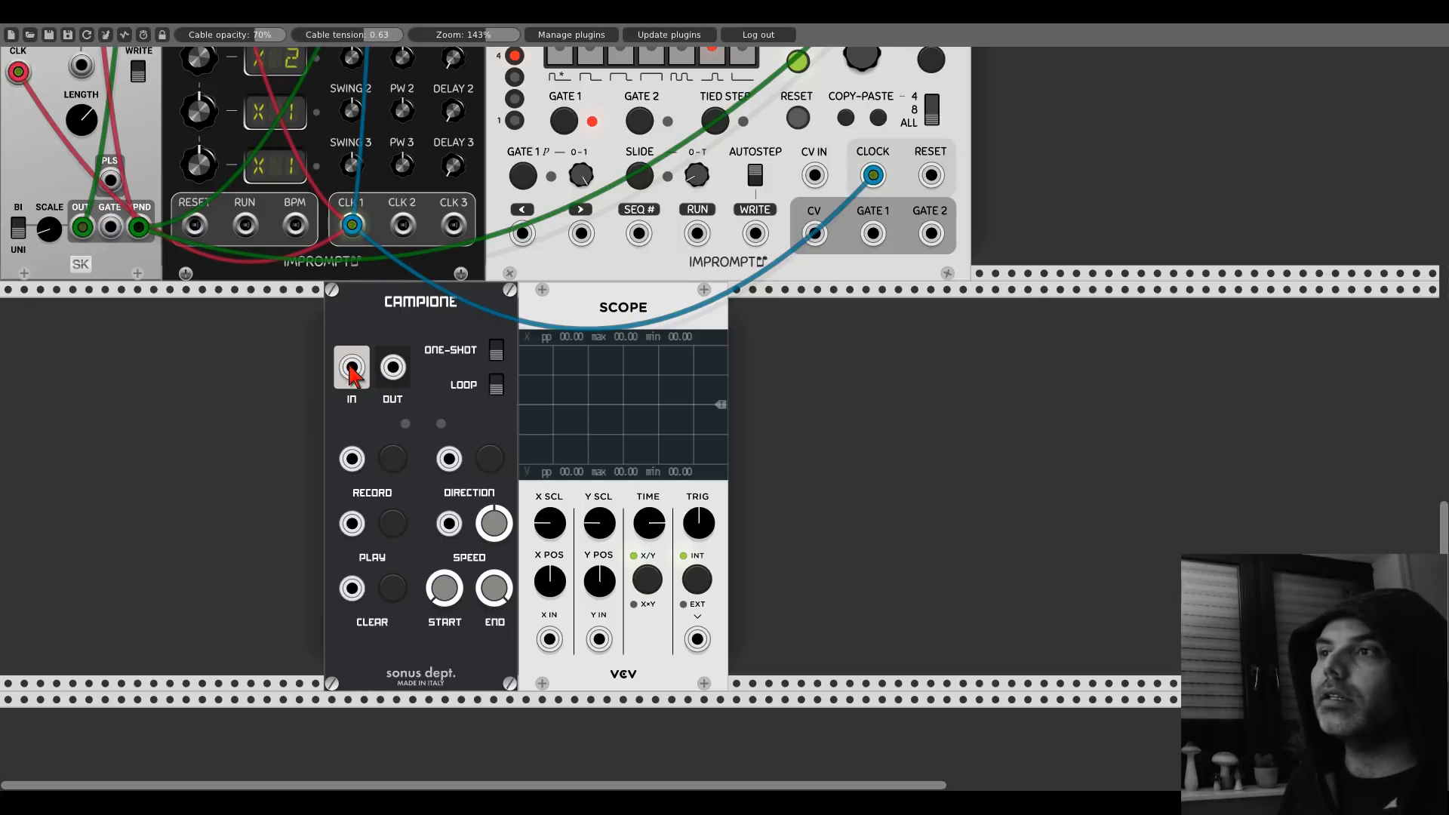
Step: Record the ALAN Turing Machine's OUT through Campione's IN, with Campione's OUT patched to the Scope's X IN
left_click_drag(351, 370, 82, 227)
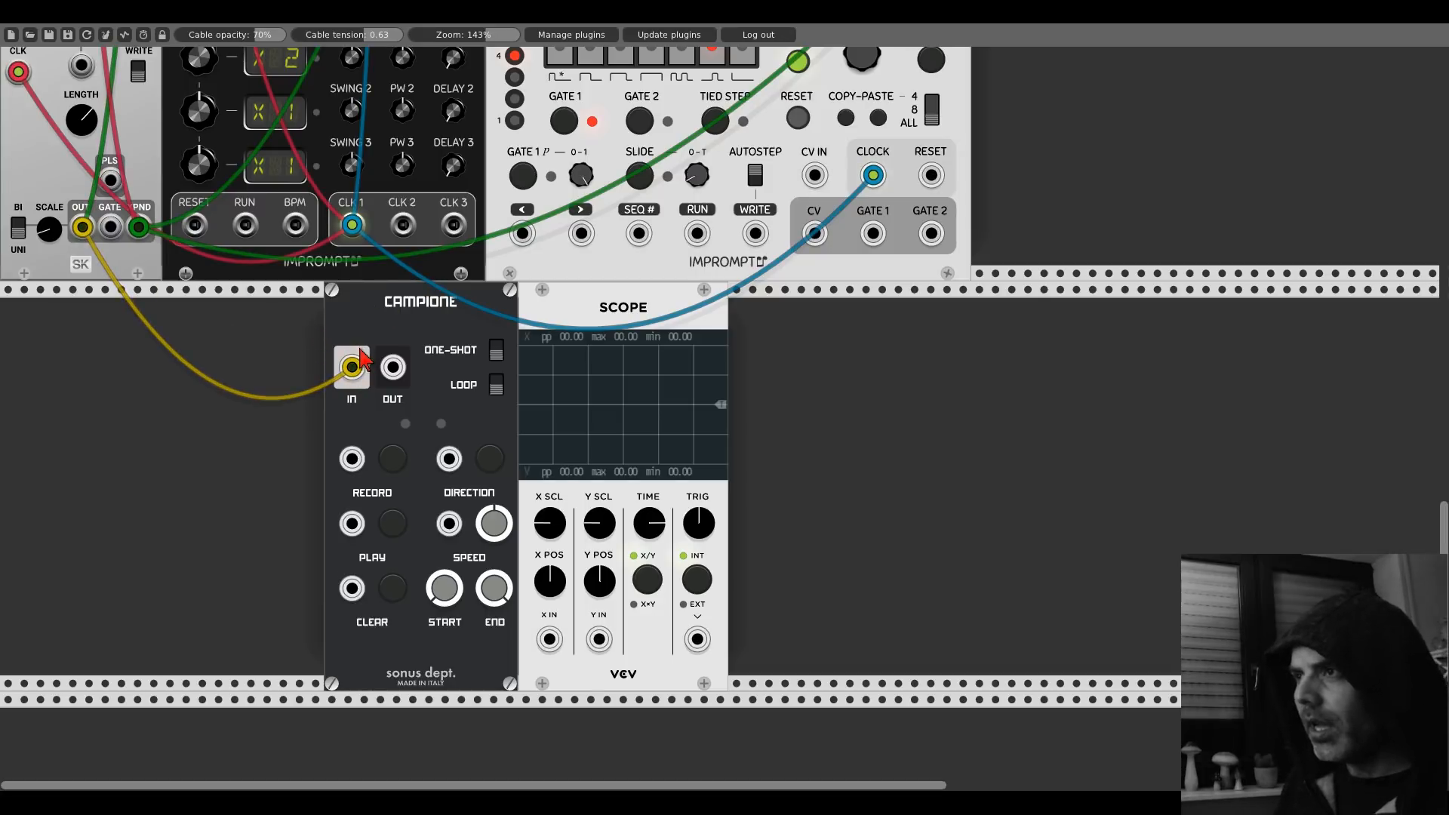
left_click(392, 461)
left_click_drag(392, 368, 549, 639)
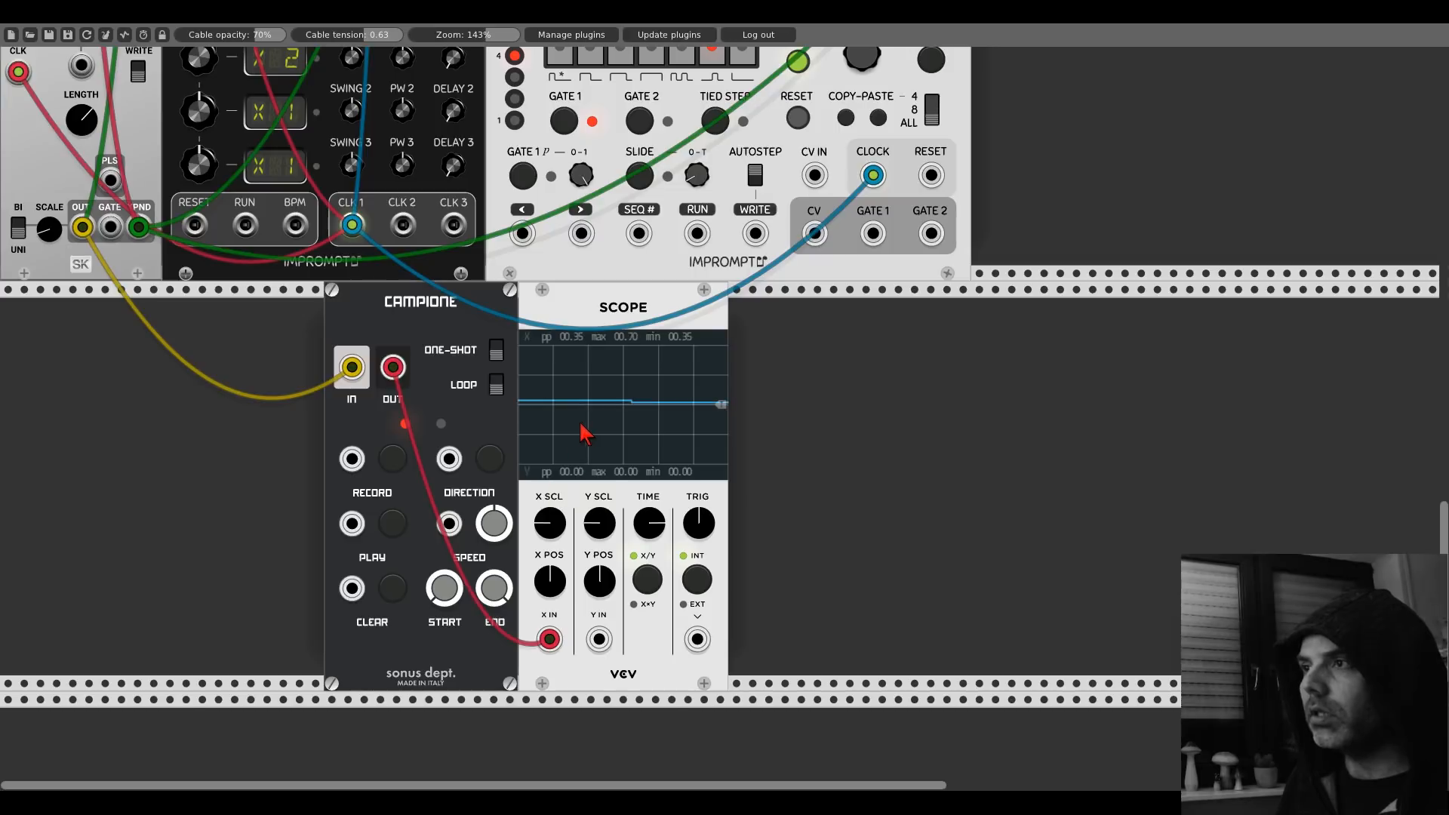
left_click(394, 458)
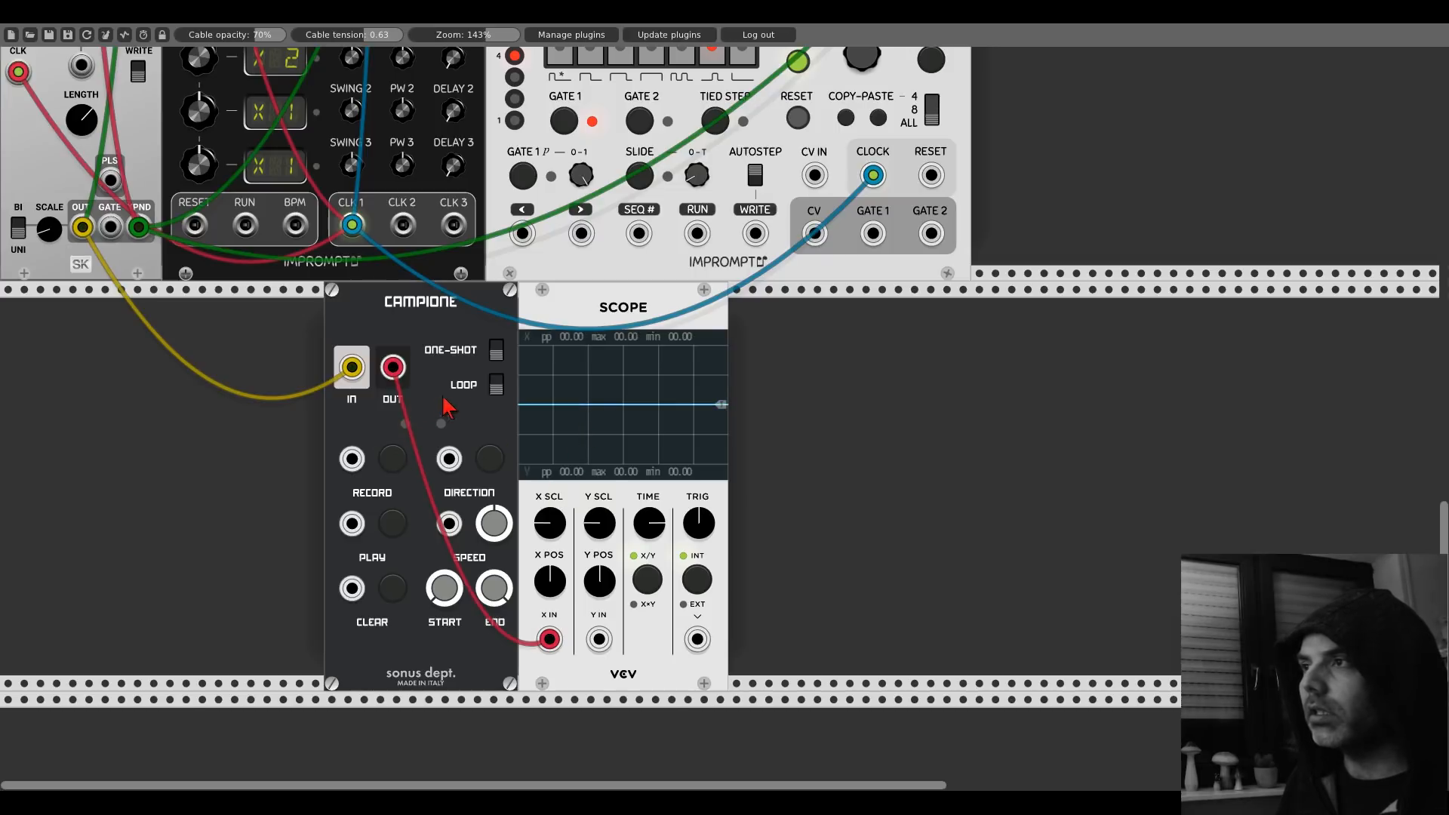
Step: Play back the recording in Campione, trying its ONE-SHOT and LOOP switches, and unplug the cable from its IN
left_click(495, 376)
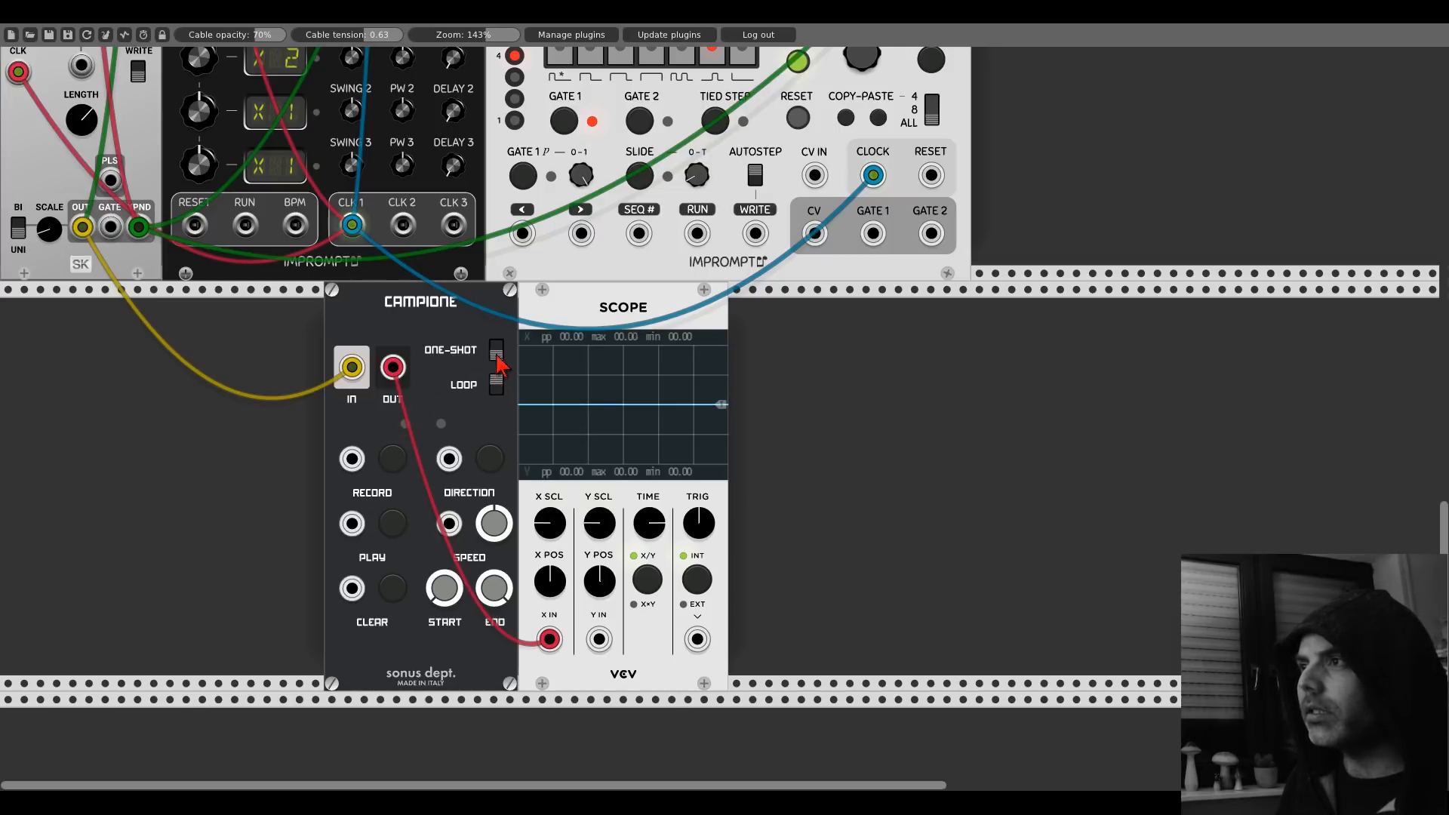
left_click(496, 355)
left_click(494, 381)
left_click(494, 356)
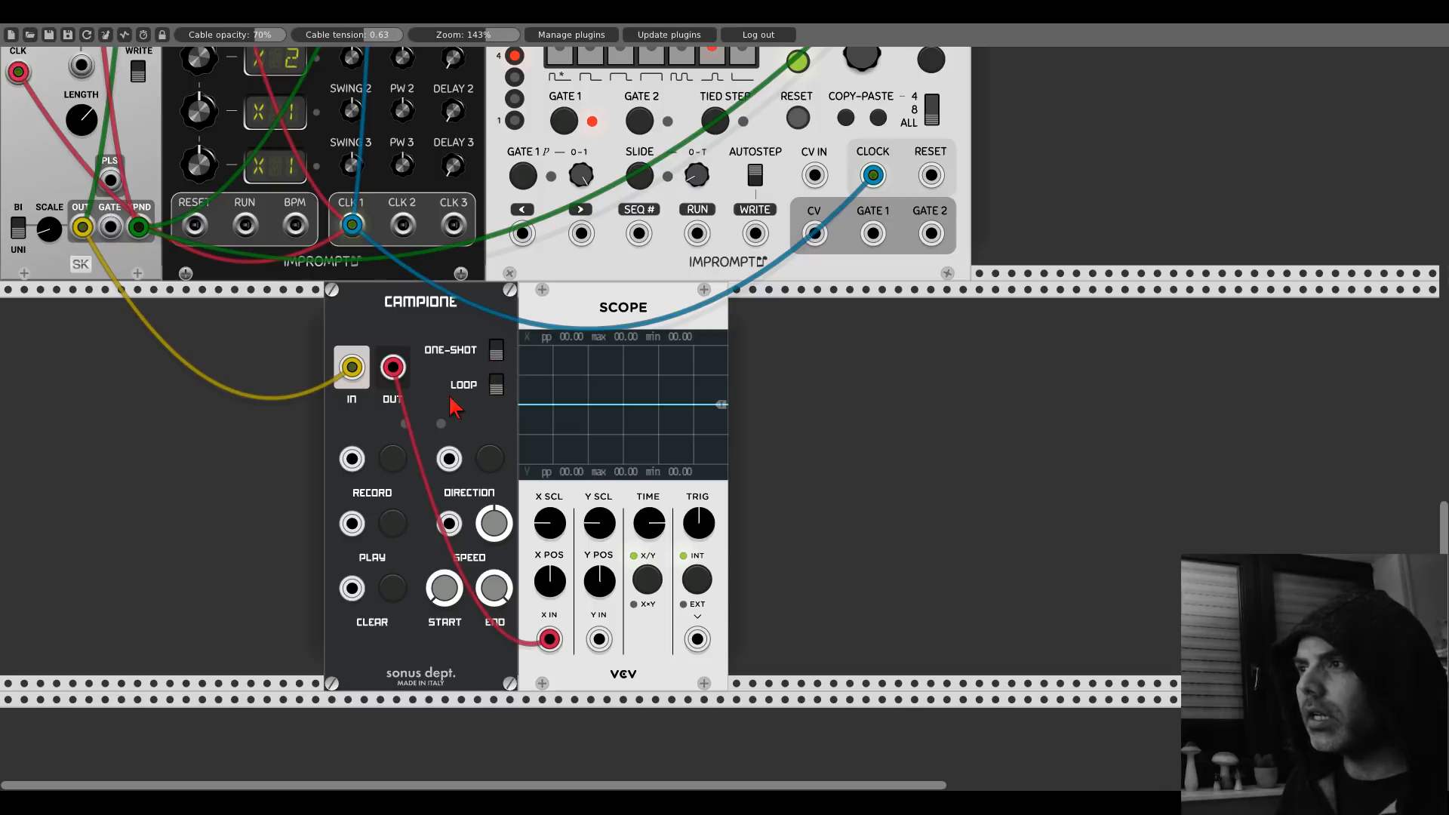
left_click(392, 522)
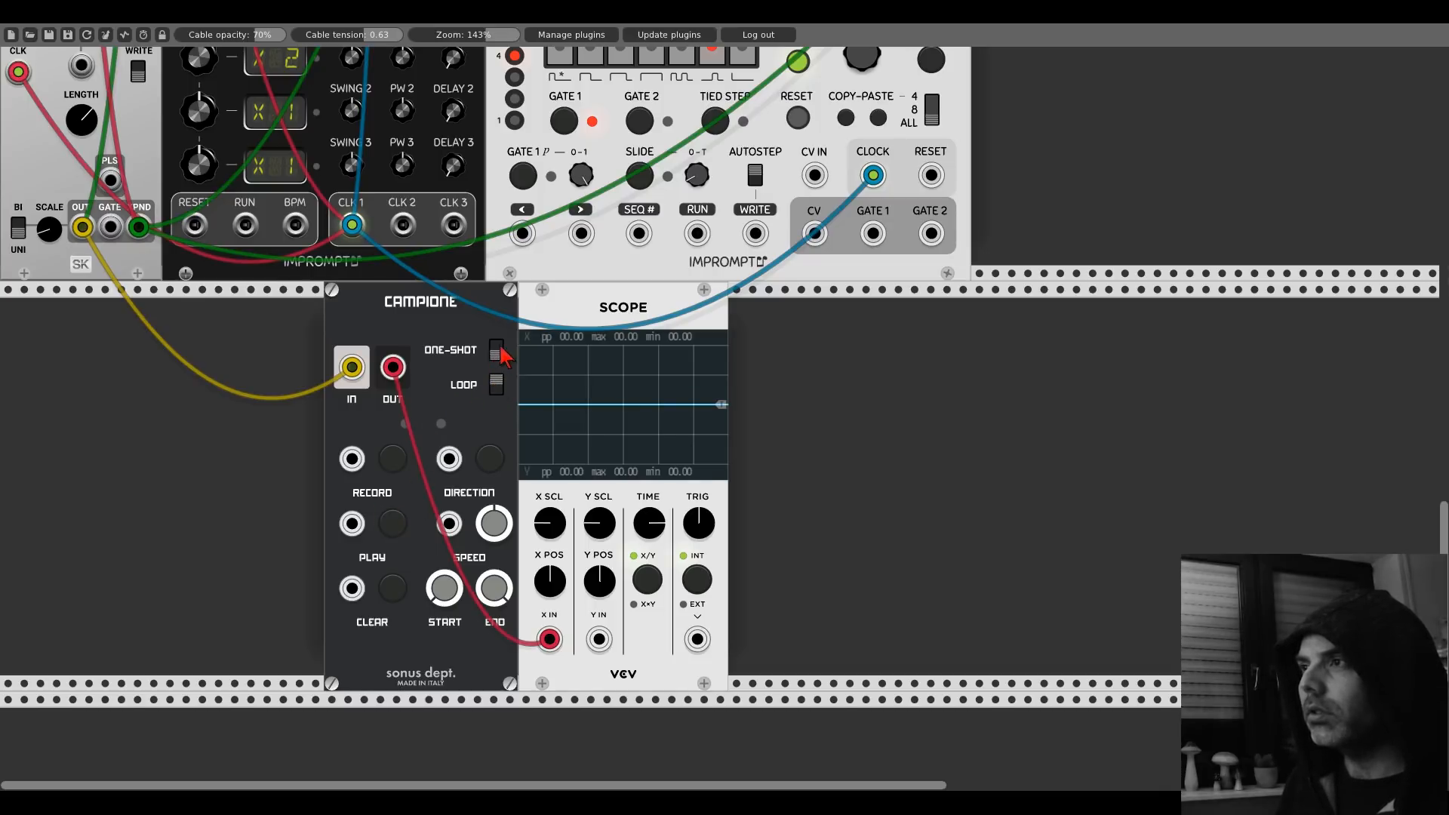
left_click(393, 524)
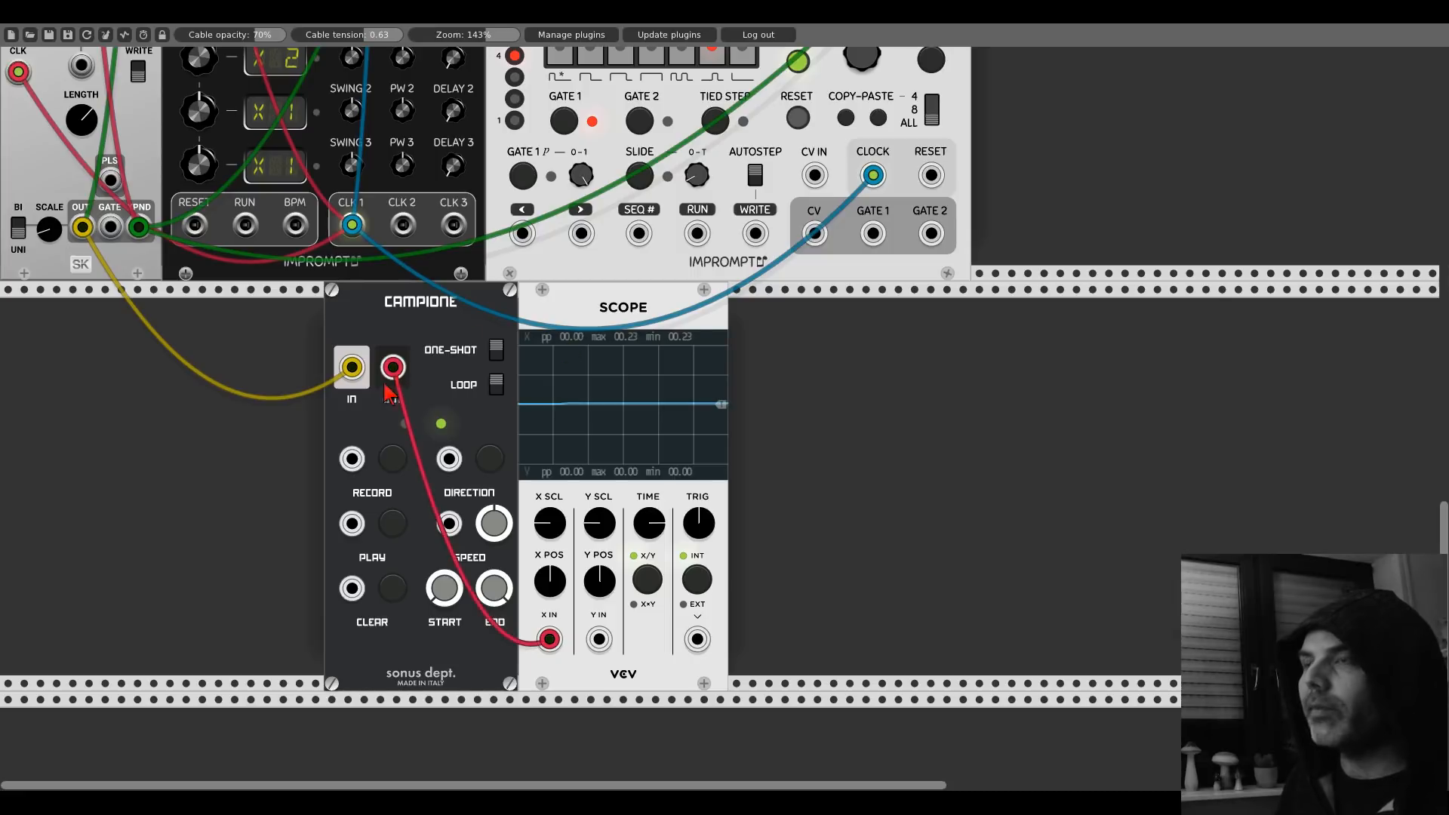
right_click(352, 370)
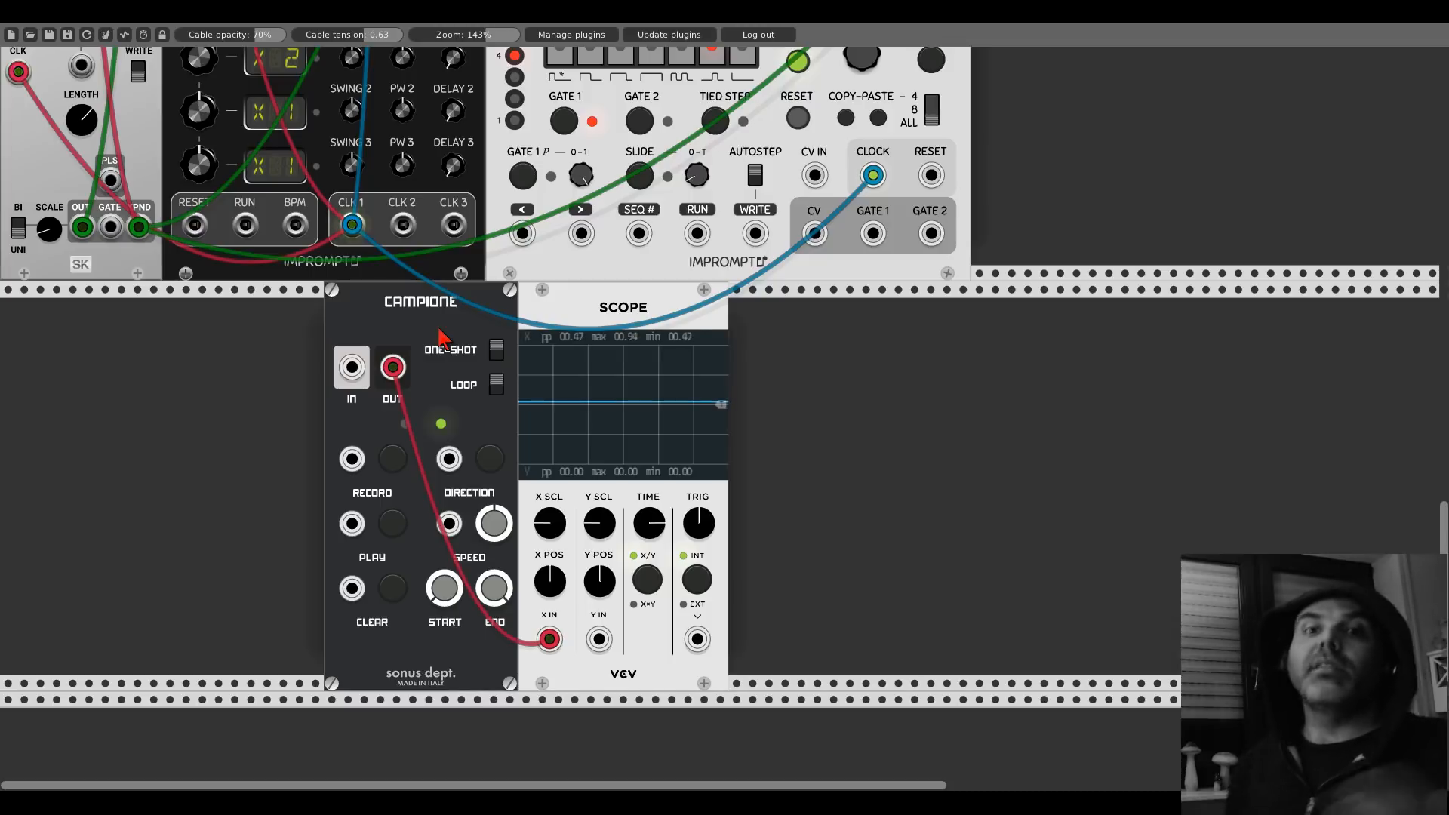
Step: Move Campione to the left end of its row and turn down the Scope's TIME to show more of the waveform
left_click_drag(438, 329, 86, 326)
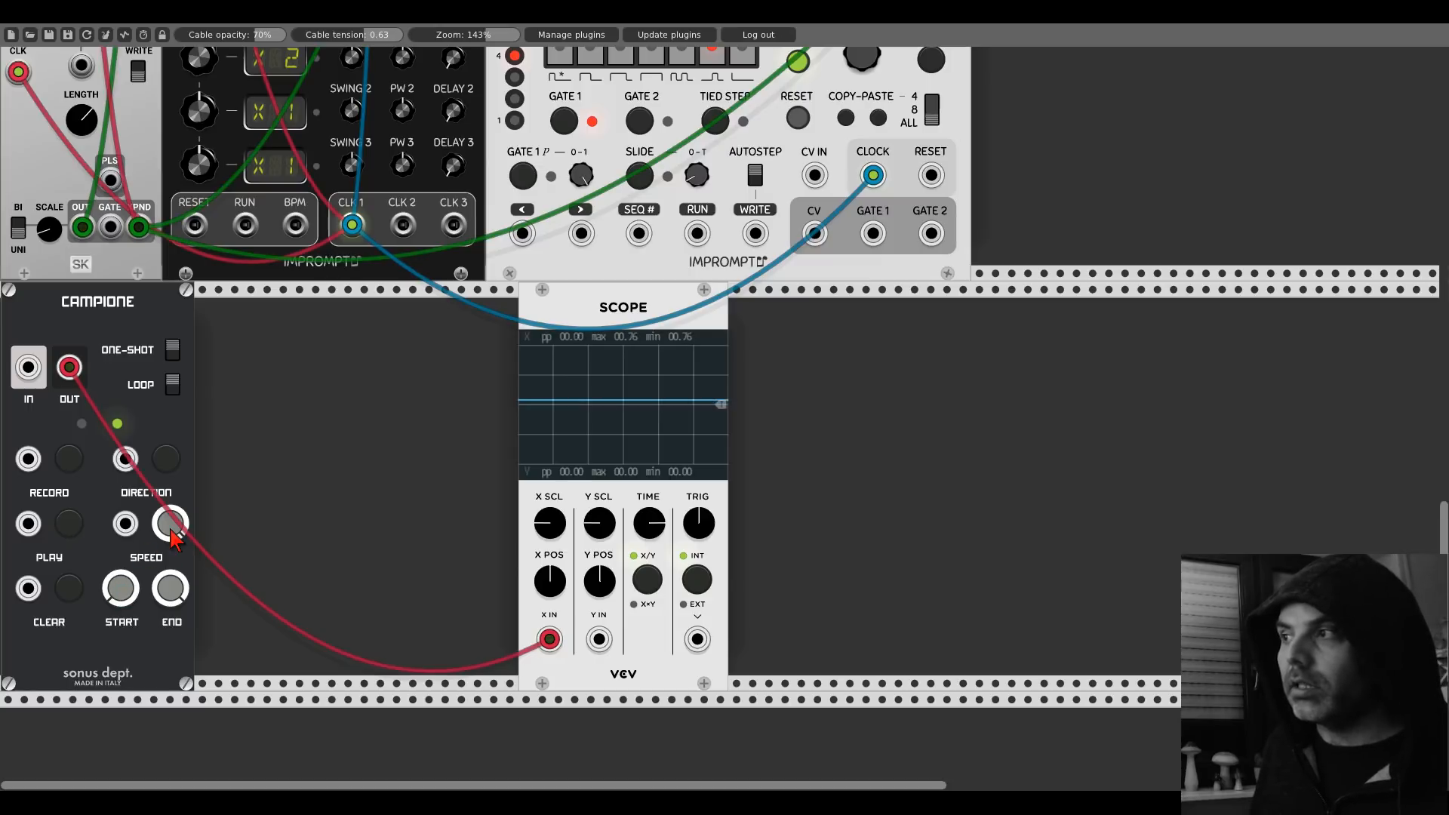
left_click_drag(647, 520, 647, 467)
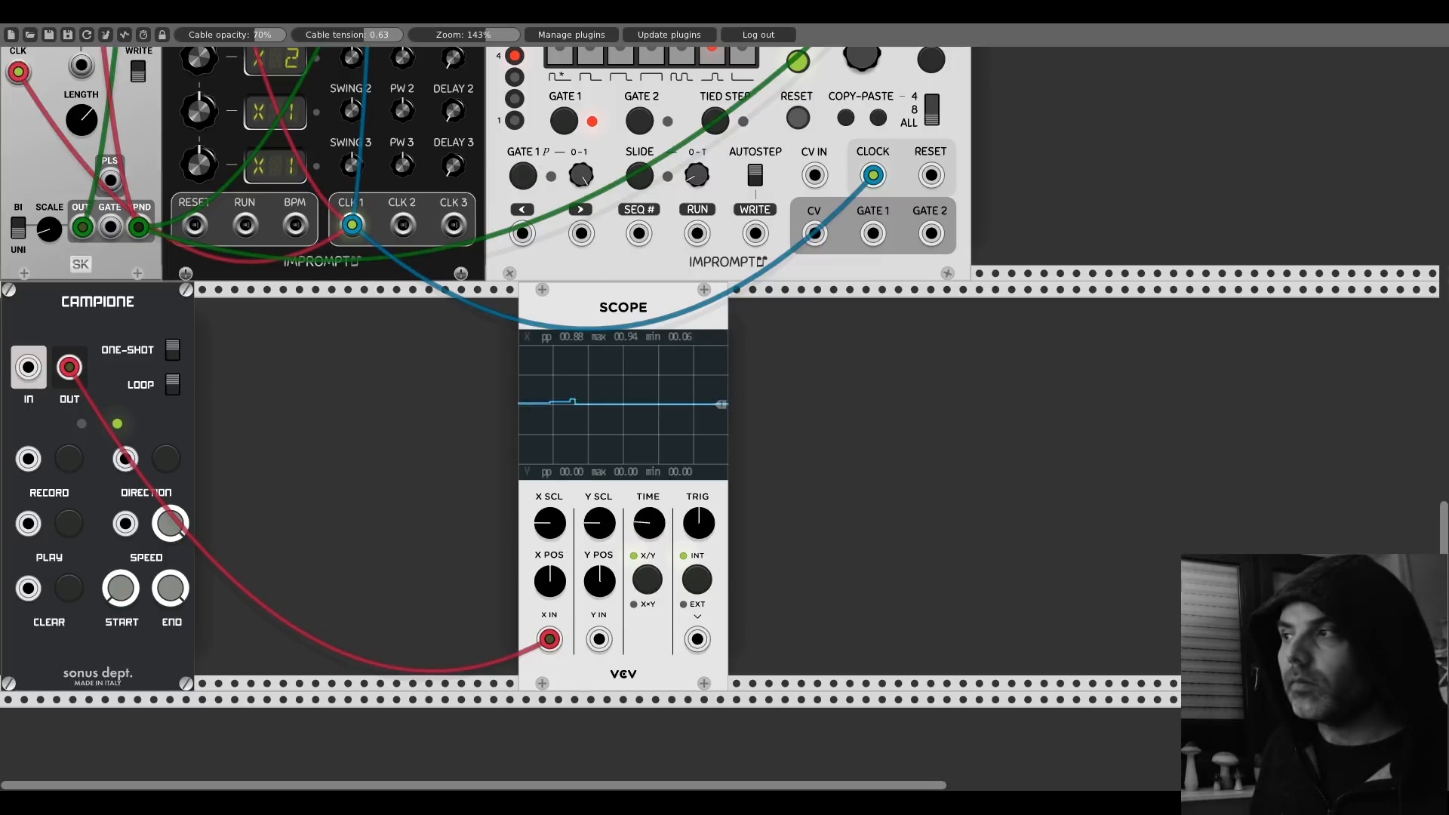
left_click_drag(648, 521, 650, 532)
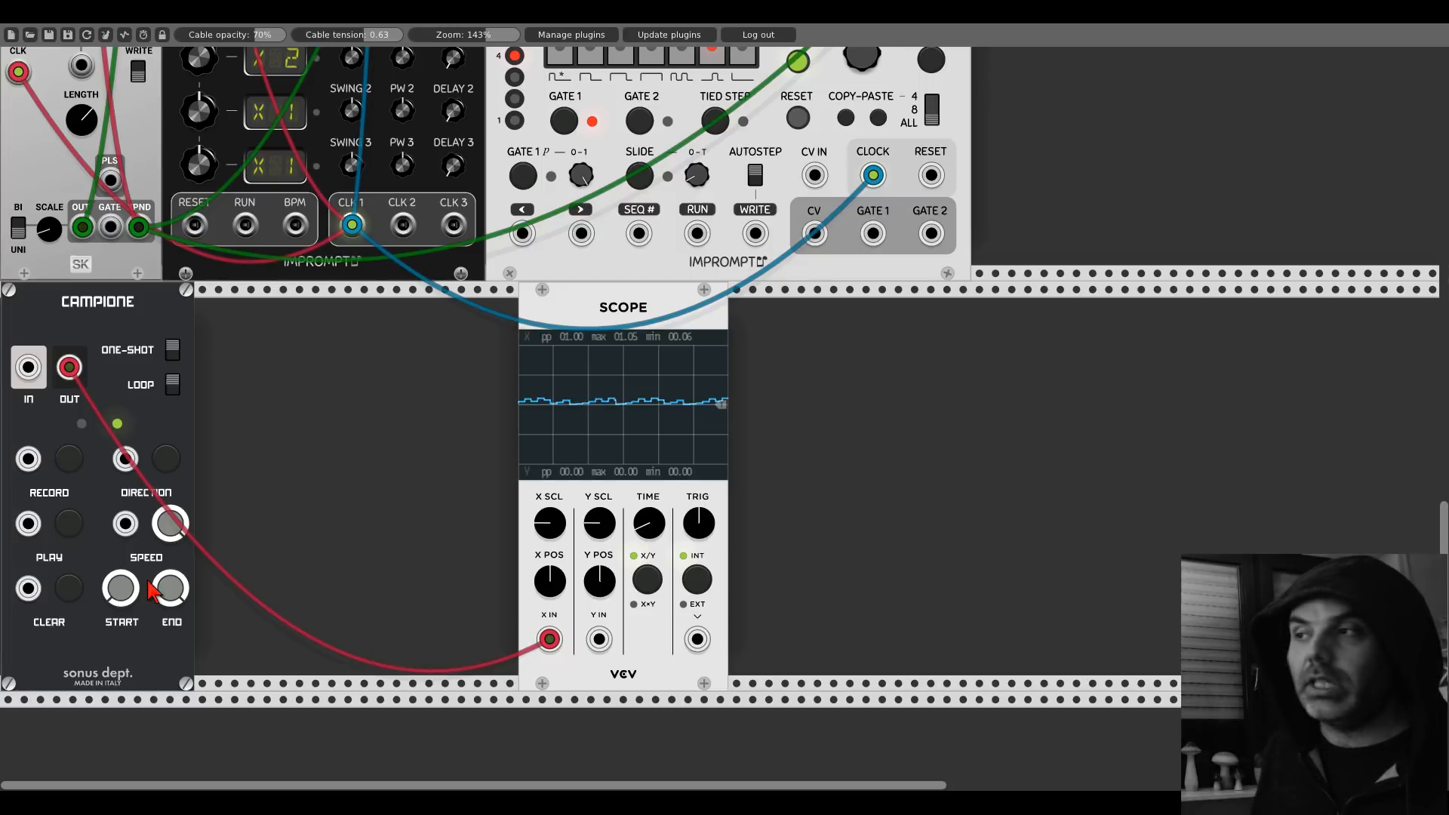
right_click(323, 481)
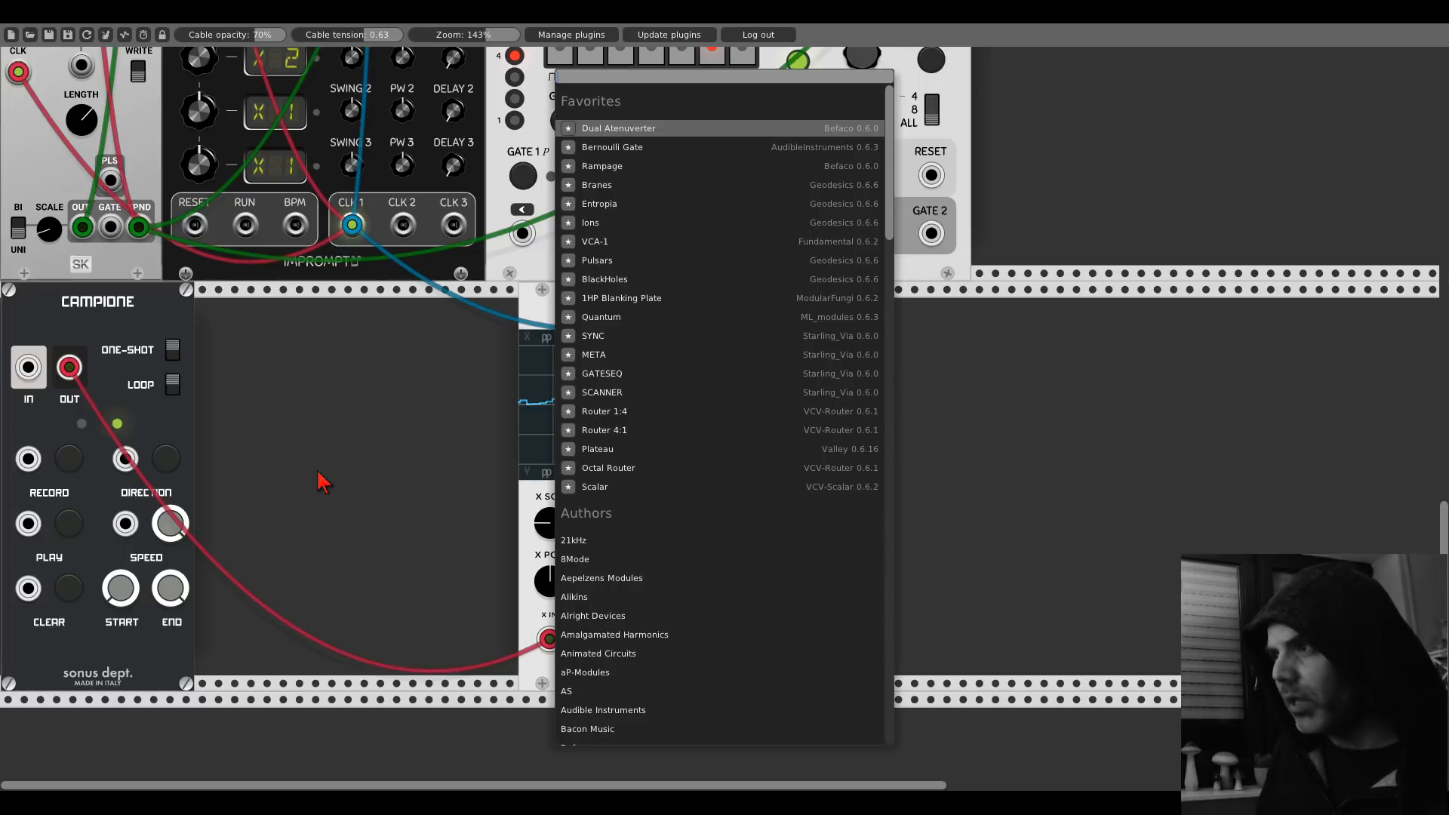
type("nys")
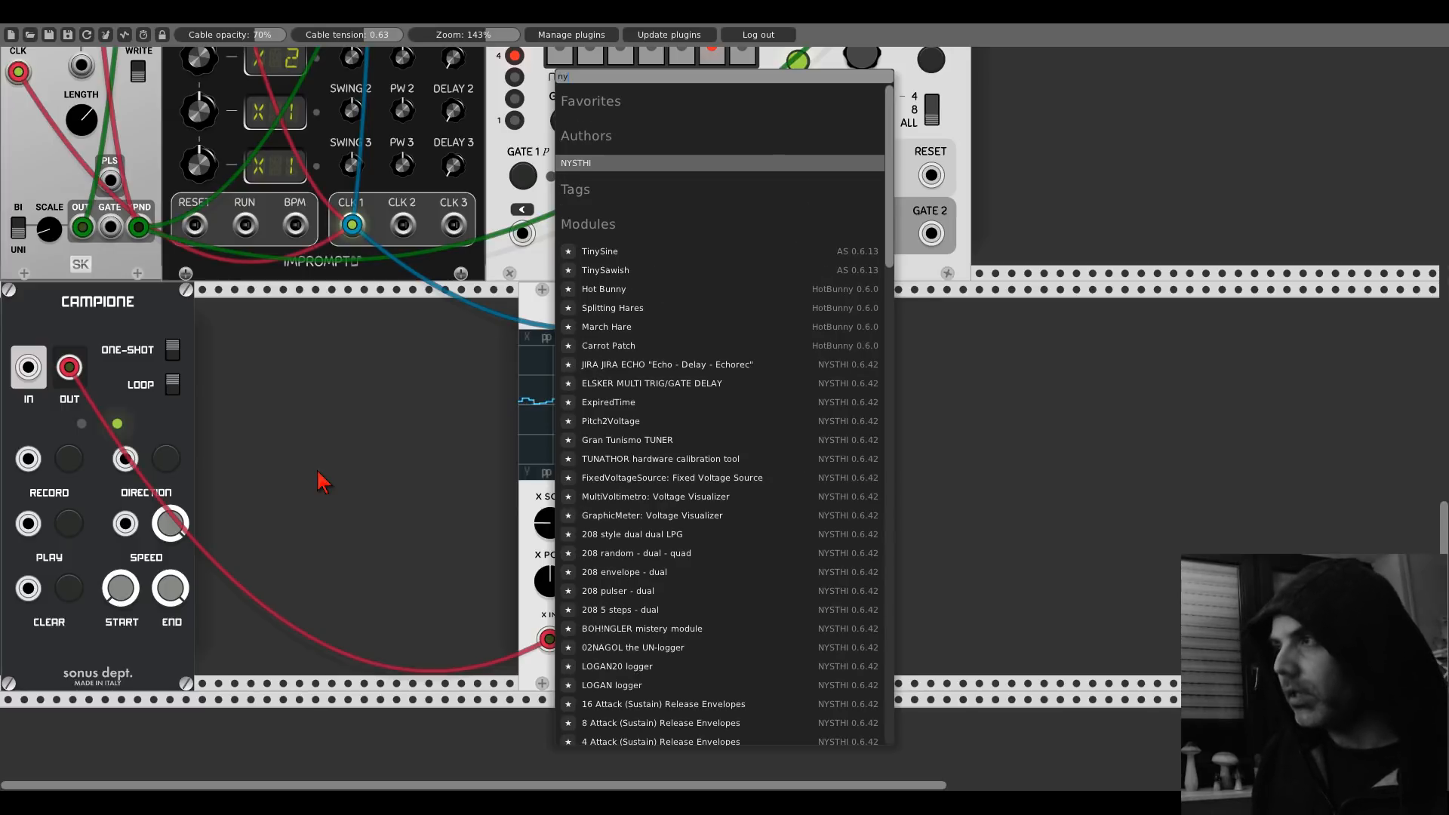
key("BackSpace")
key("BackSpace")
key("BackSpace")
type("sampler")
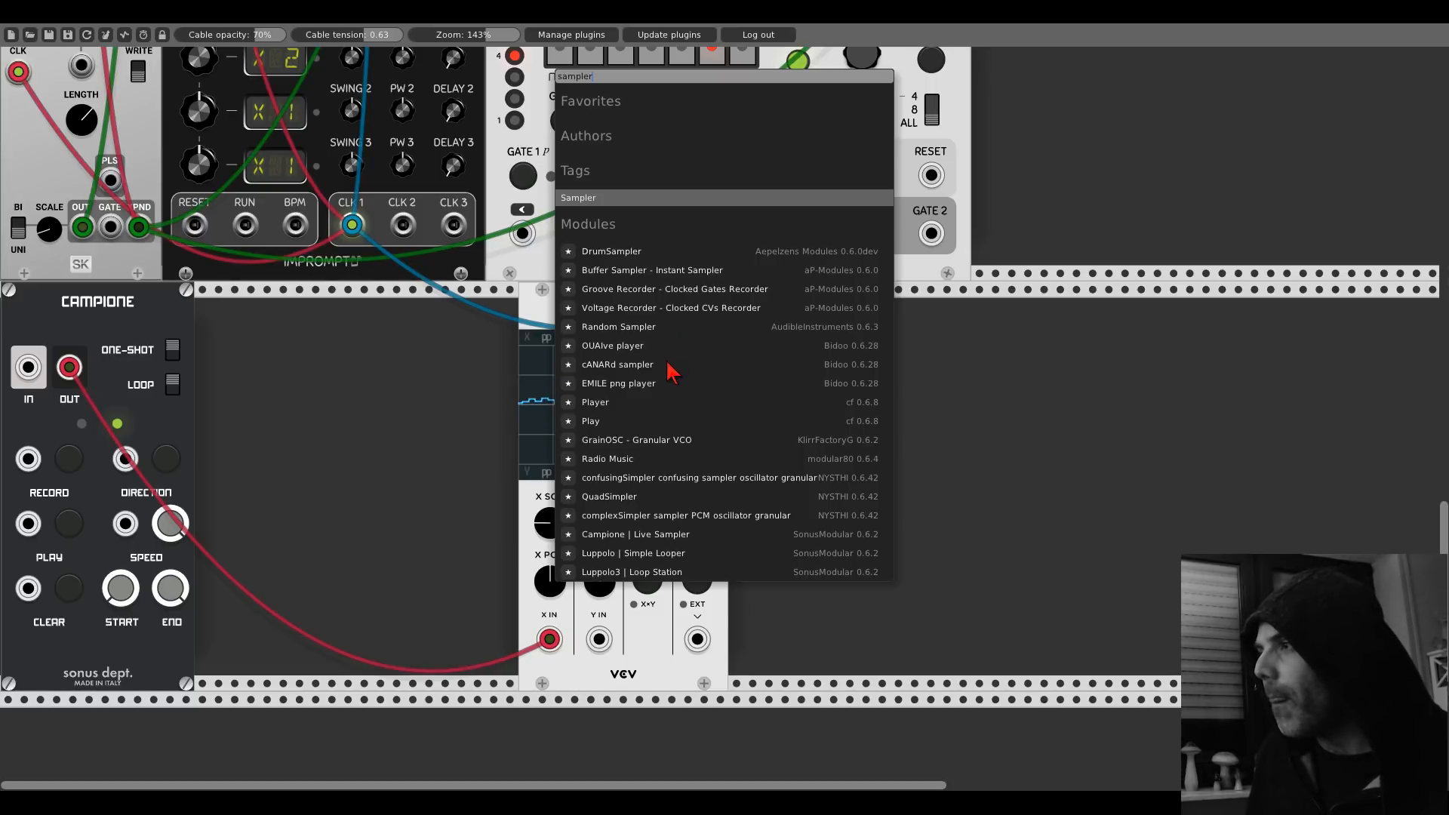
left_click(634, 500)
right_click(322, 292)
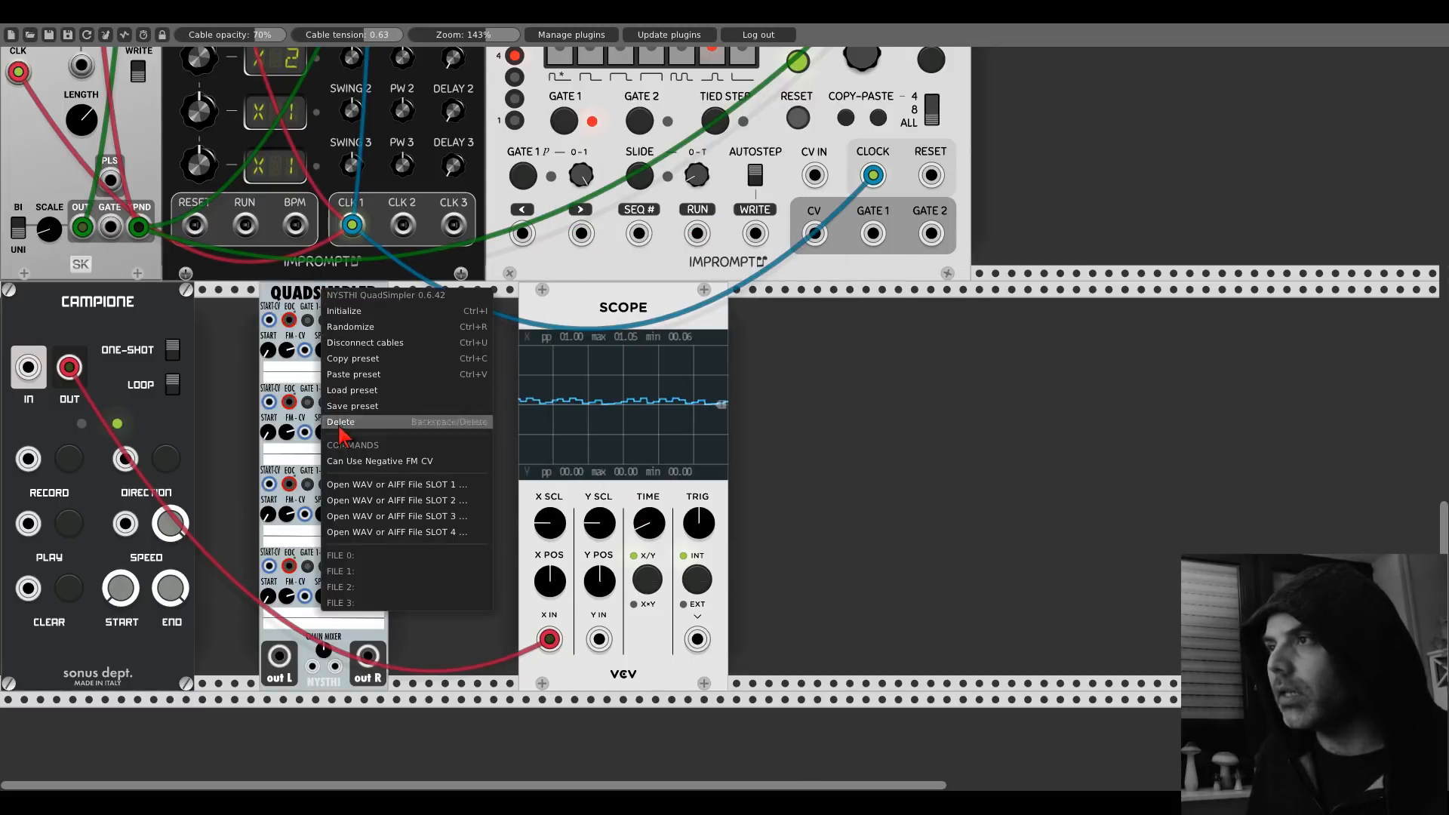
left_click(340, 421)
Step: Add the NYSTHI complexSimpler sampler PCM oscillator granular in the gap between Campione and the Scope
right_click(345, 438)
type("sam")
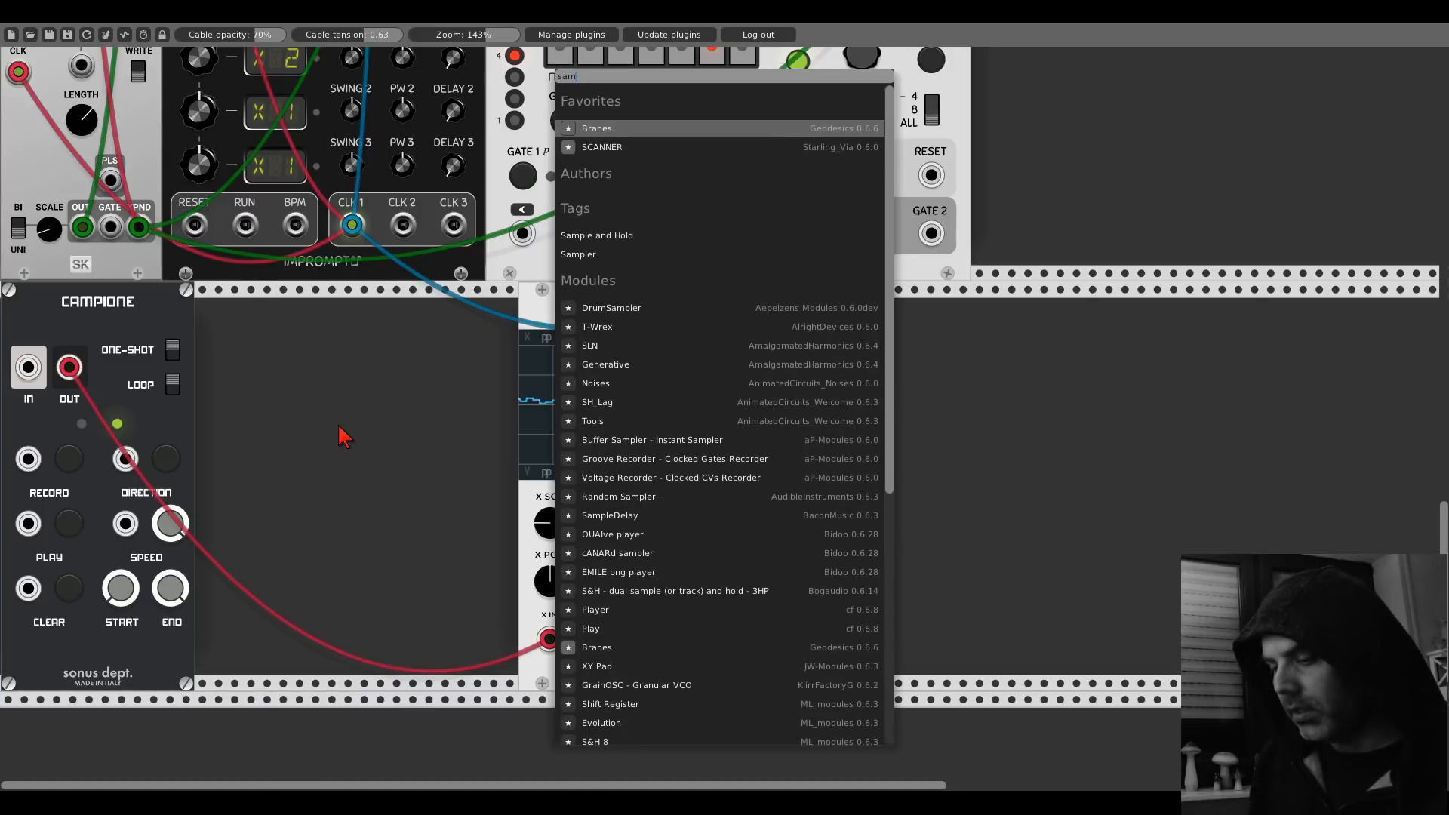
type("p")
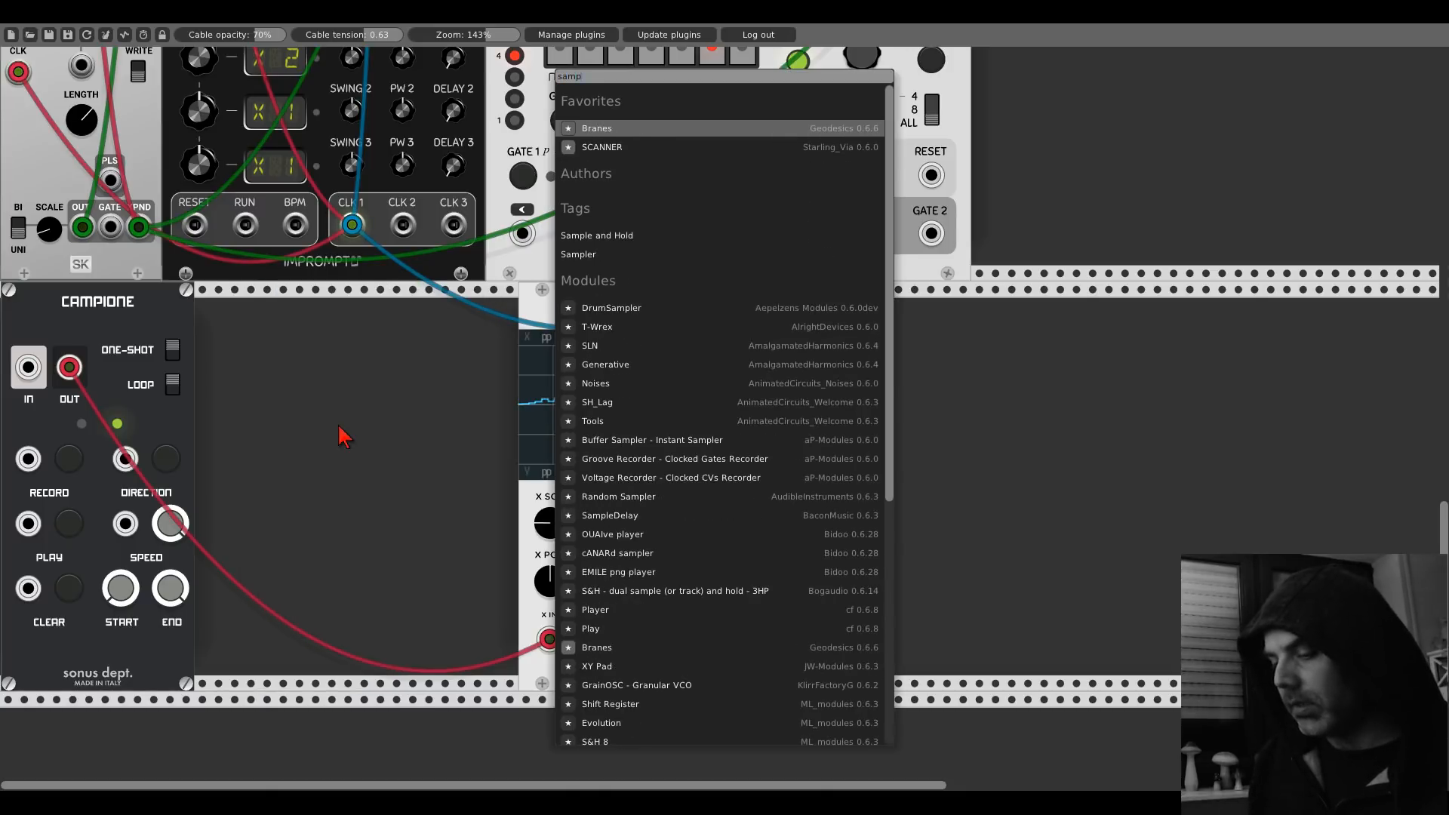
type("ler")
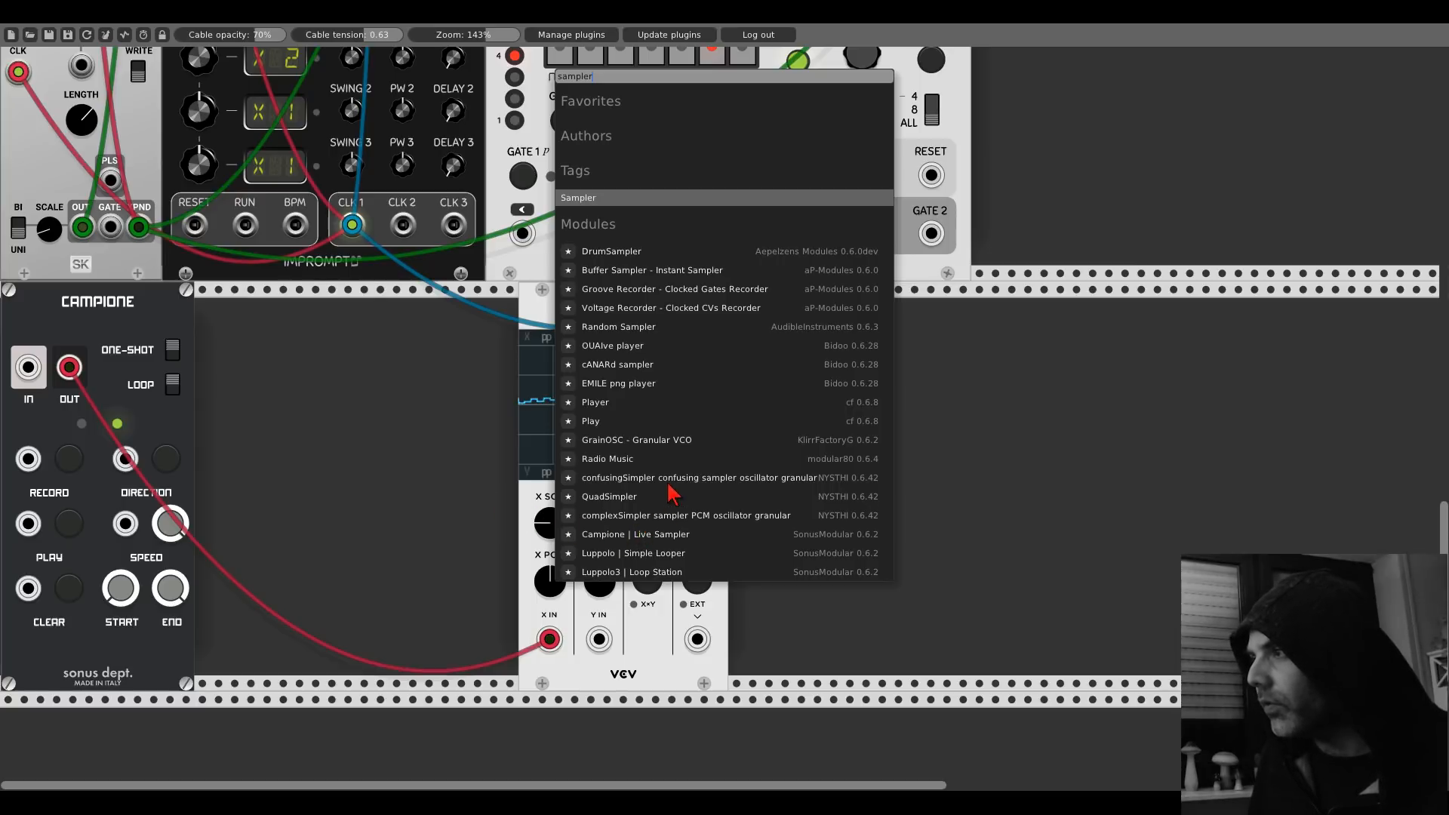
left_click(663, 516)
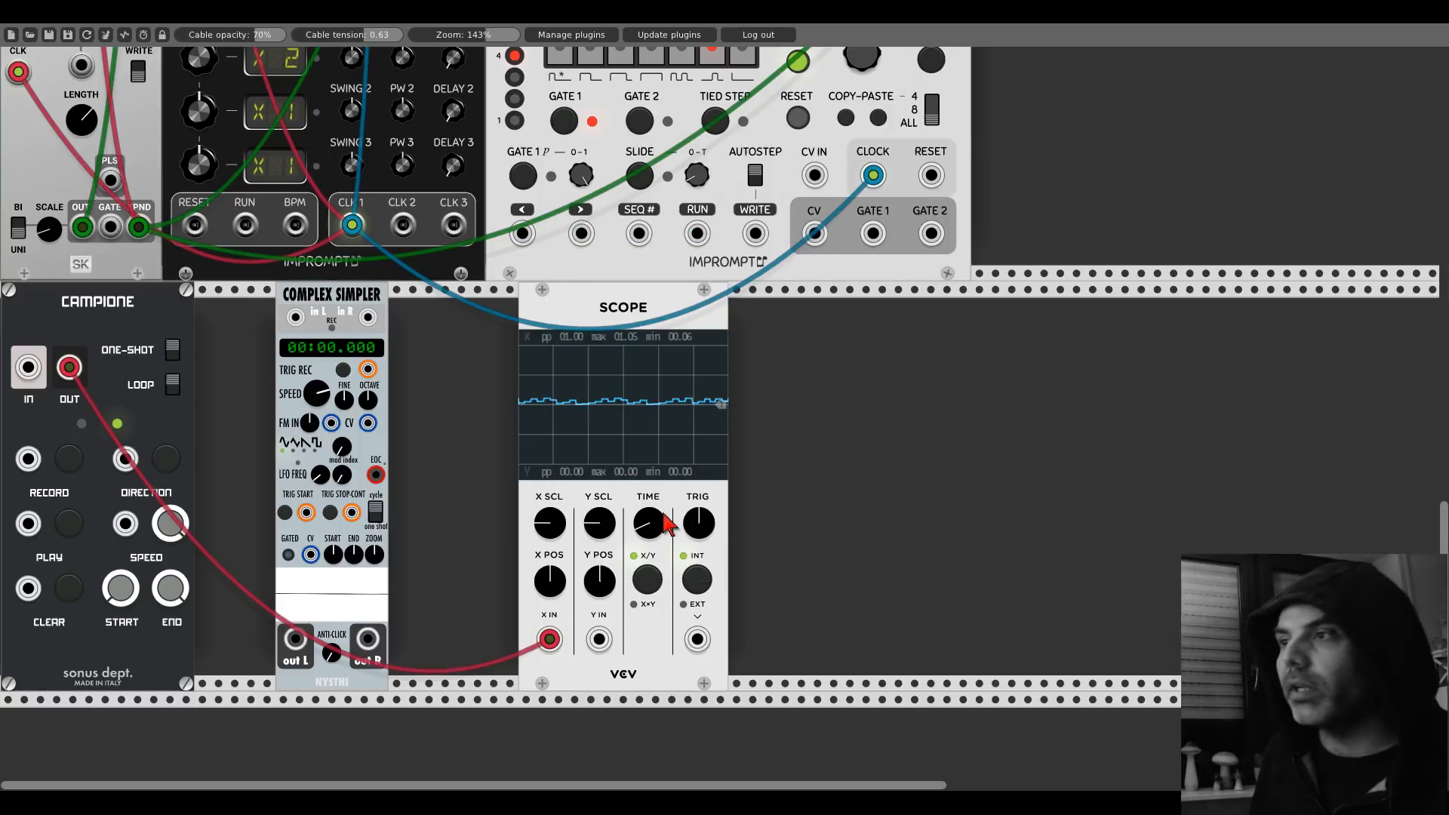
Step: Record ALAN's OUT through the Complex Simpler's in L and patch its out L to the Scope's X IN, replacing Campione's cable
right_click(75, 363)
left_click_drag(296, 318, 83, 228)
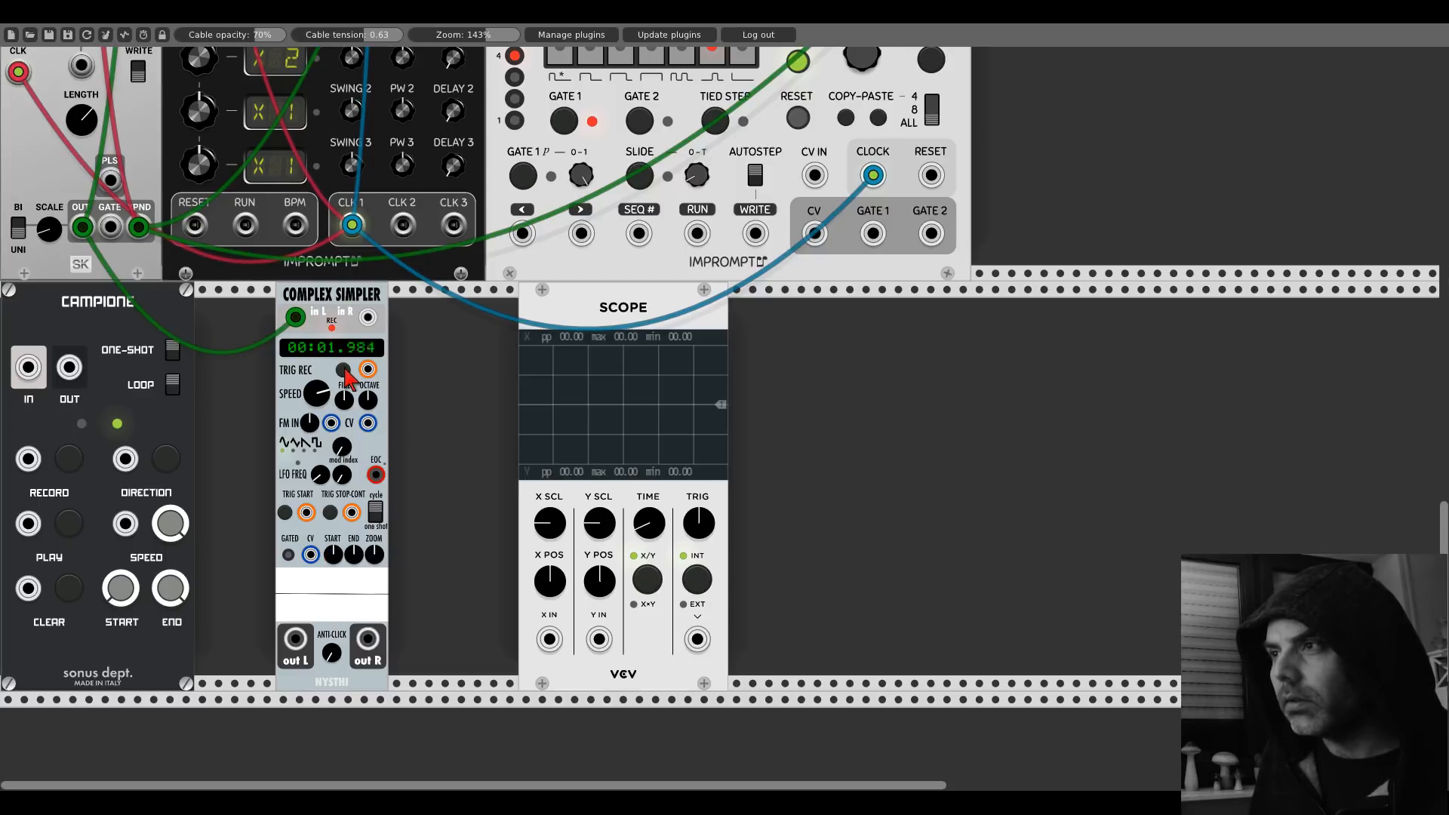
left_click(343, 370)
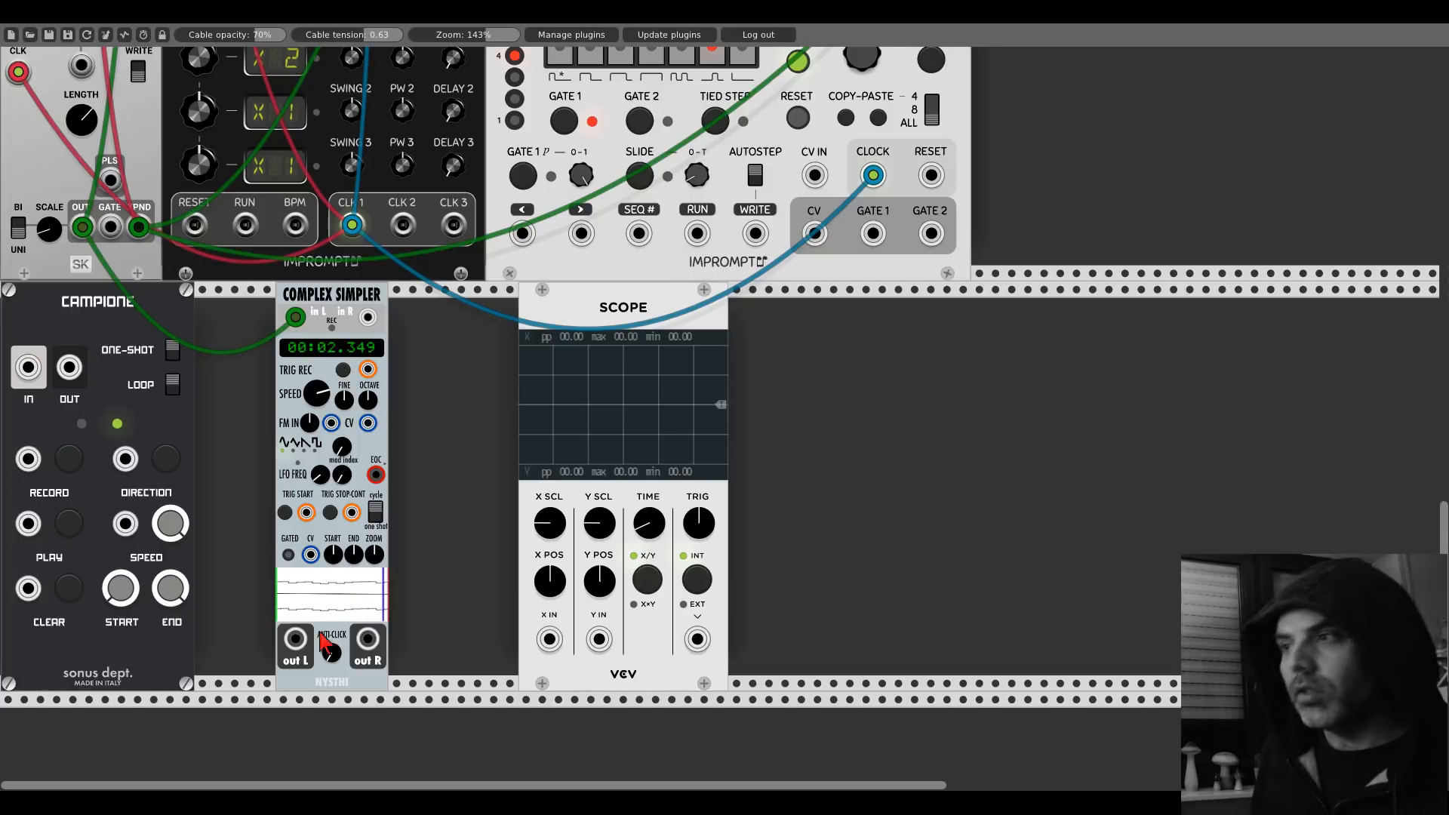
left_click_drag(295, 639, 549, 639)
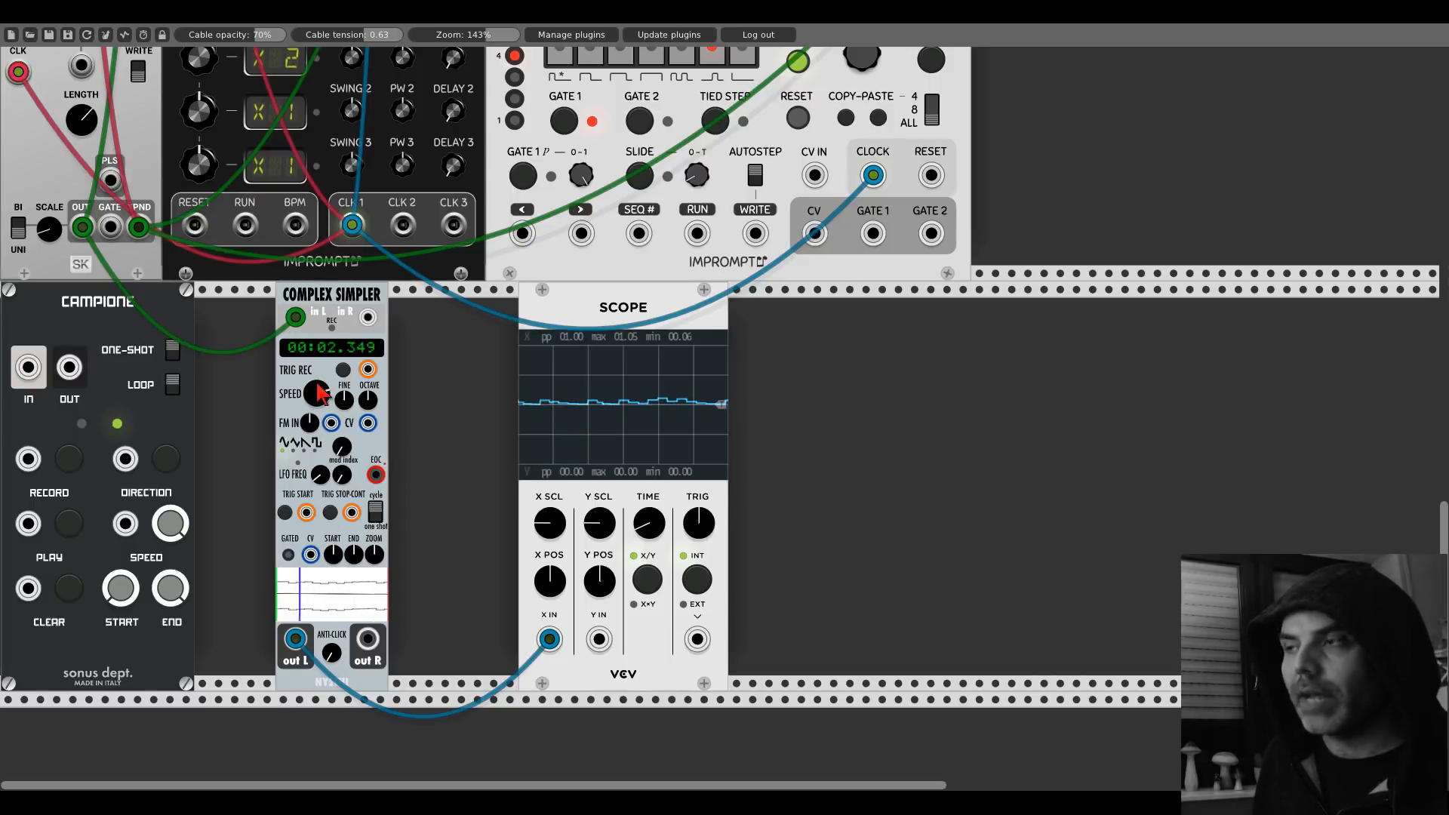
Step: Check the Complex Simpler's module options, including saving a WAV file, and turn up its ANTI-CLICK knob
right_click(323, 304)
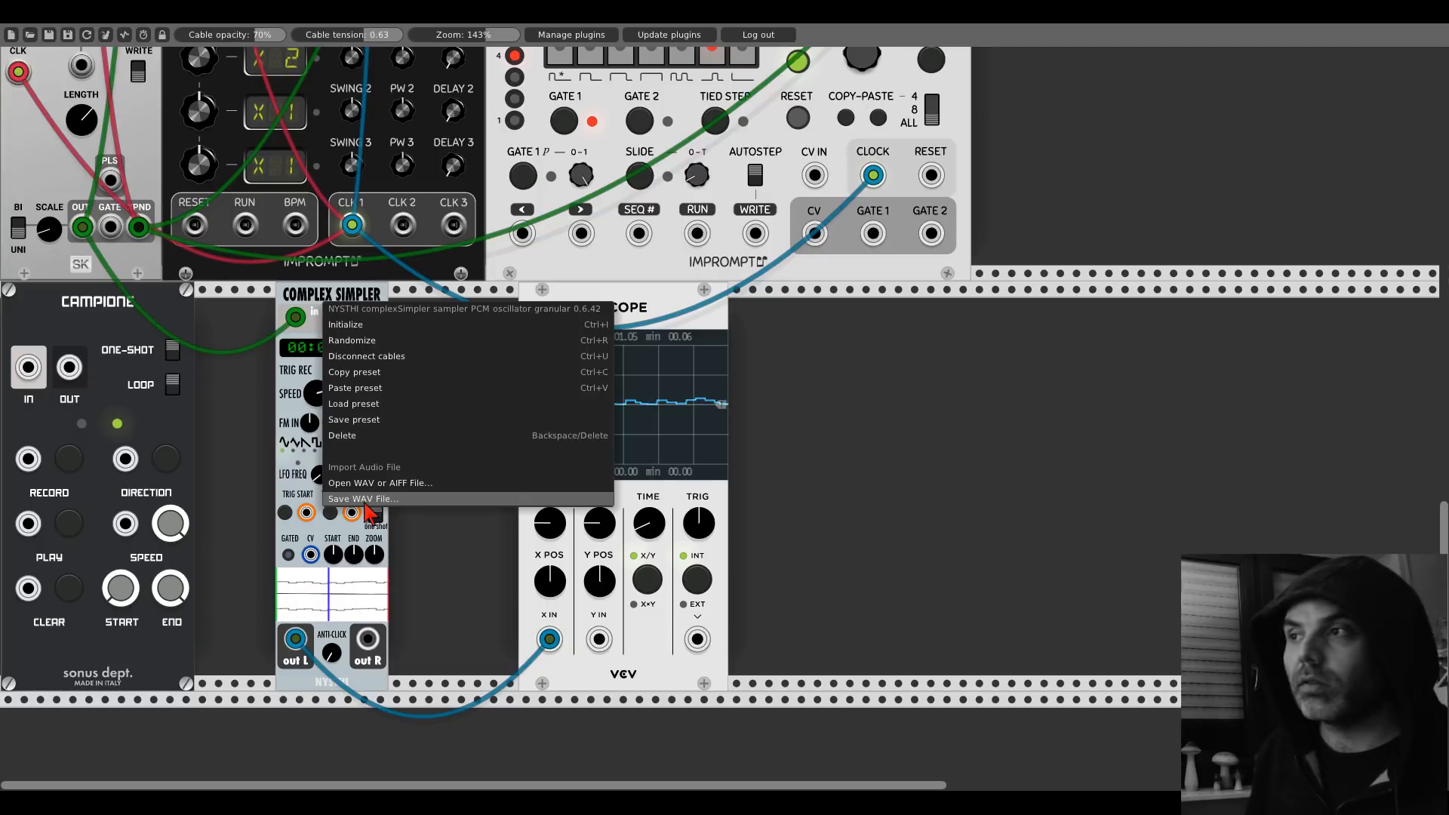
left_click(435, 541)
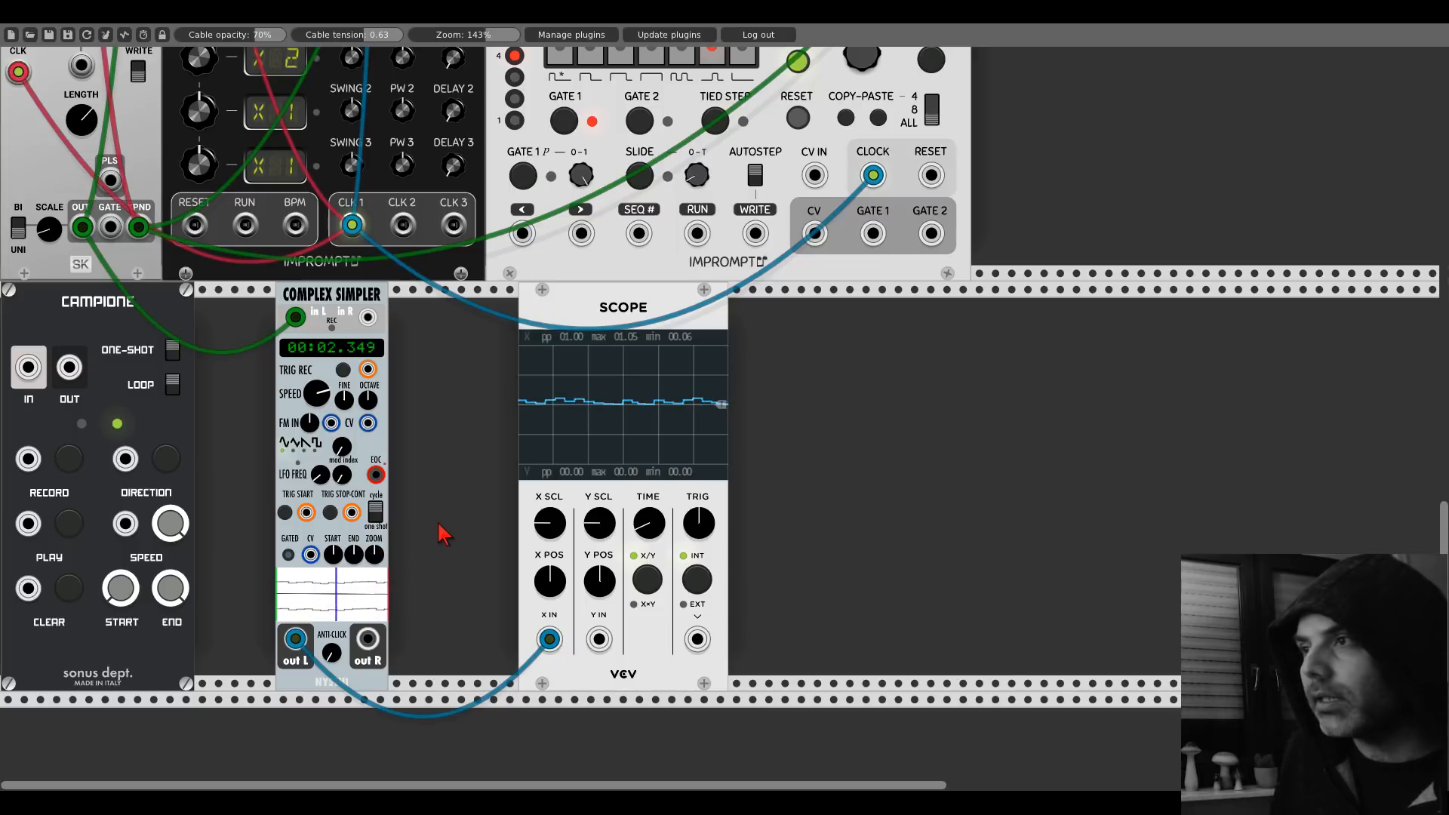
left_click_drag(332, 654, 331, 528)
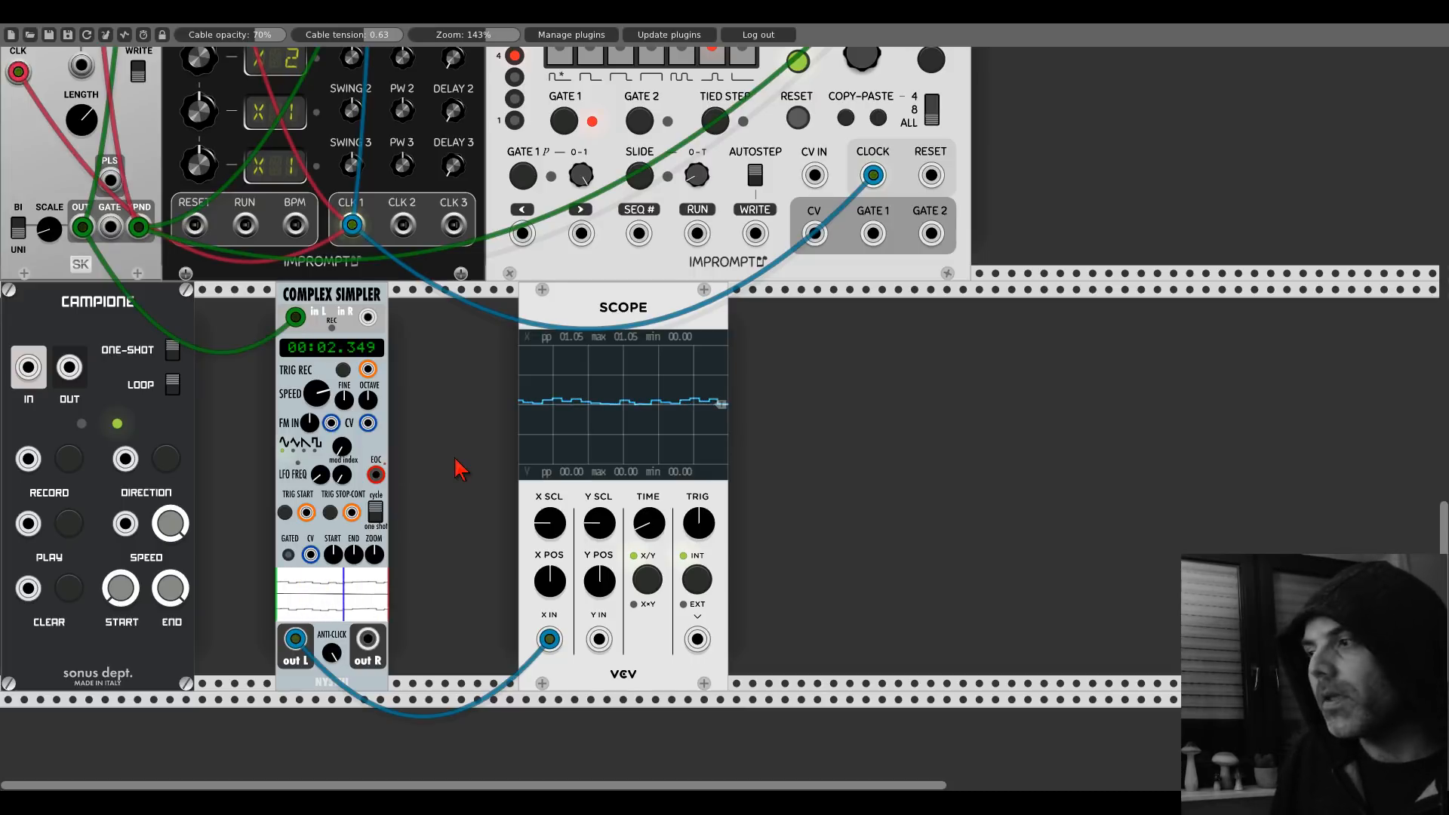
Step: Delete the Campione, Complex Simpler and Scope modules from the row below the sequencer
right_click(178, 315)
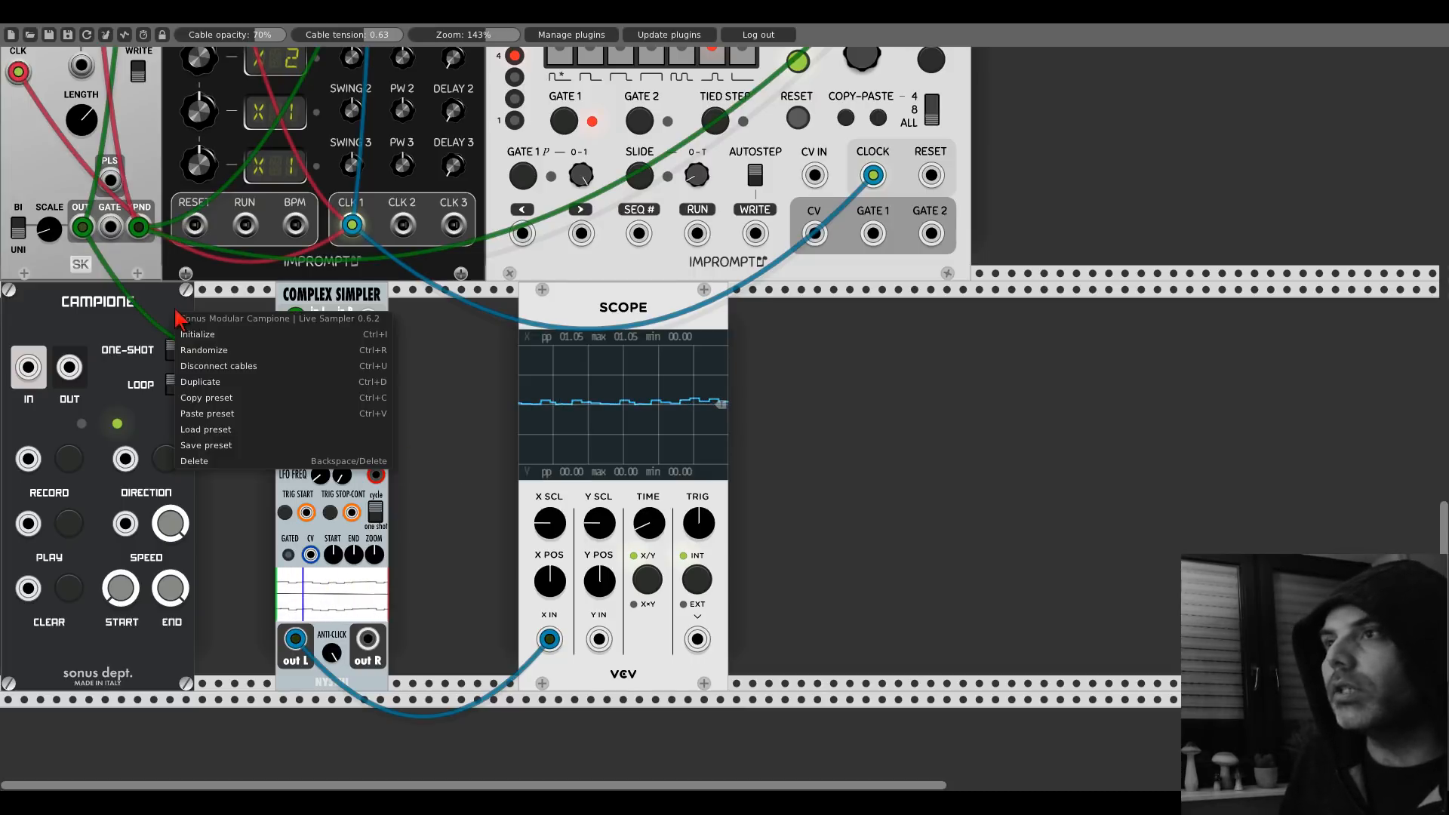
left_click(194, 460)
right_click(350, 304)
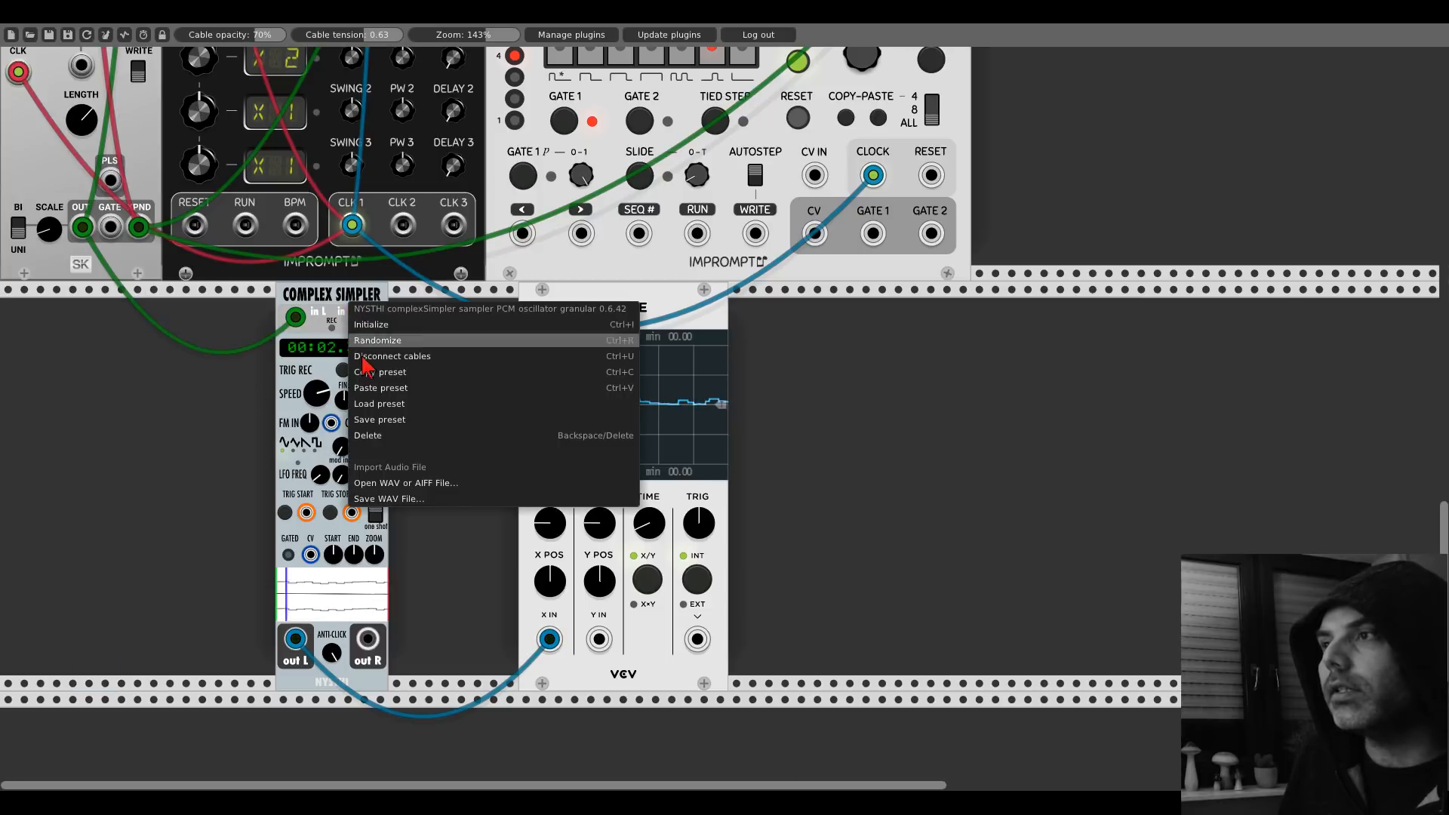
left_click(368, 435)
right_click(569, 322)
left_click(596, 469)
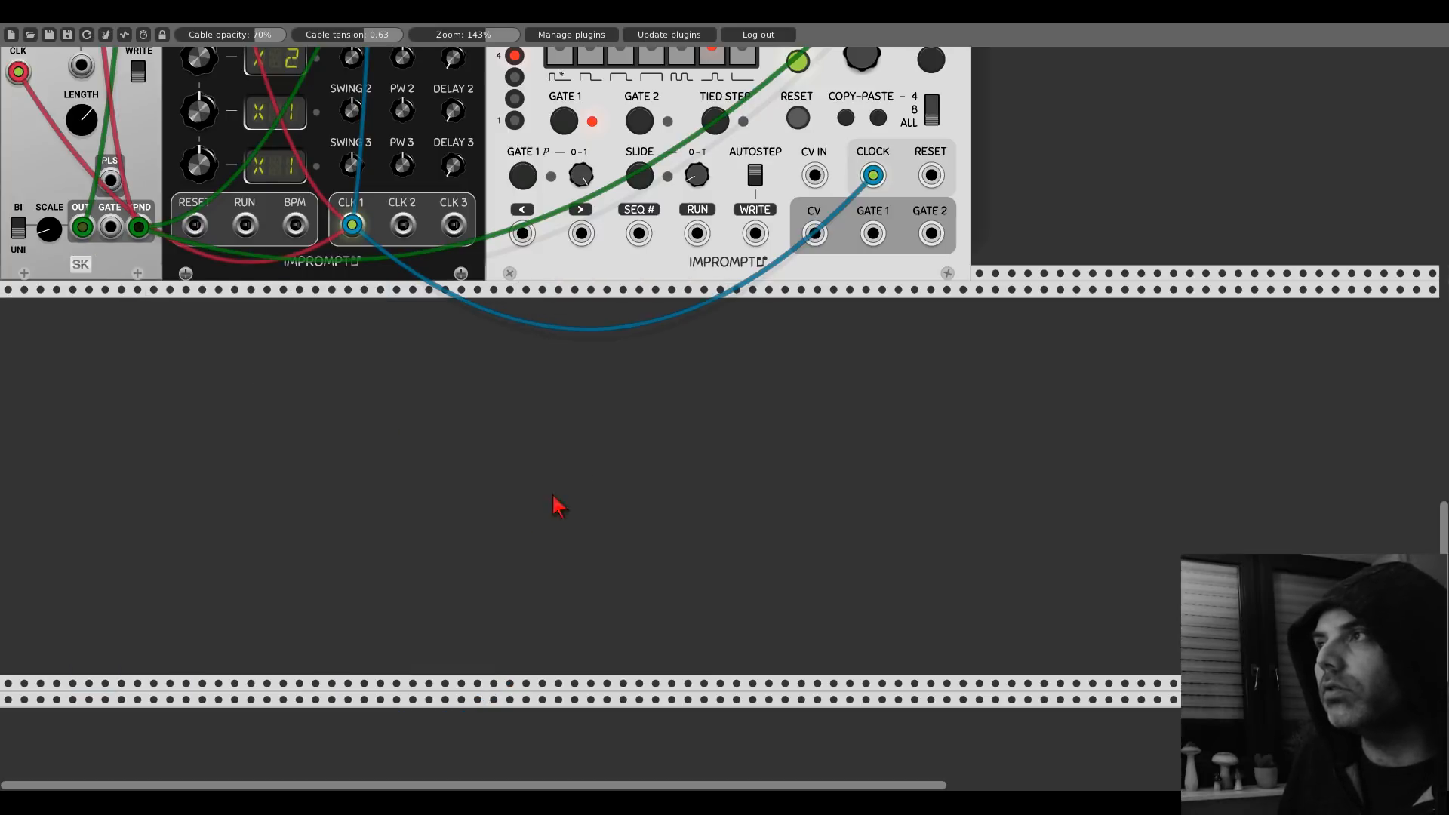
Step: Delete the PHRASE-SEQ-16 sequencer next to CLOCKED
scroll(557, 501, "up", 5)
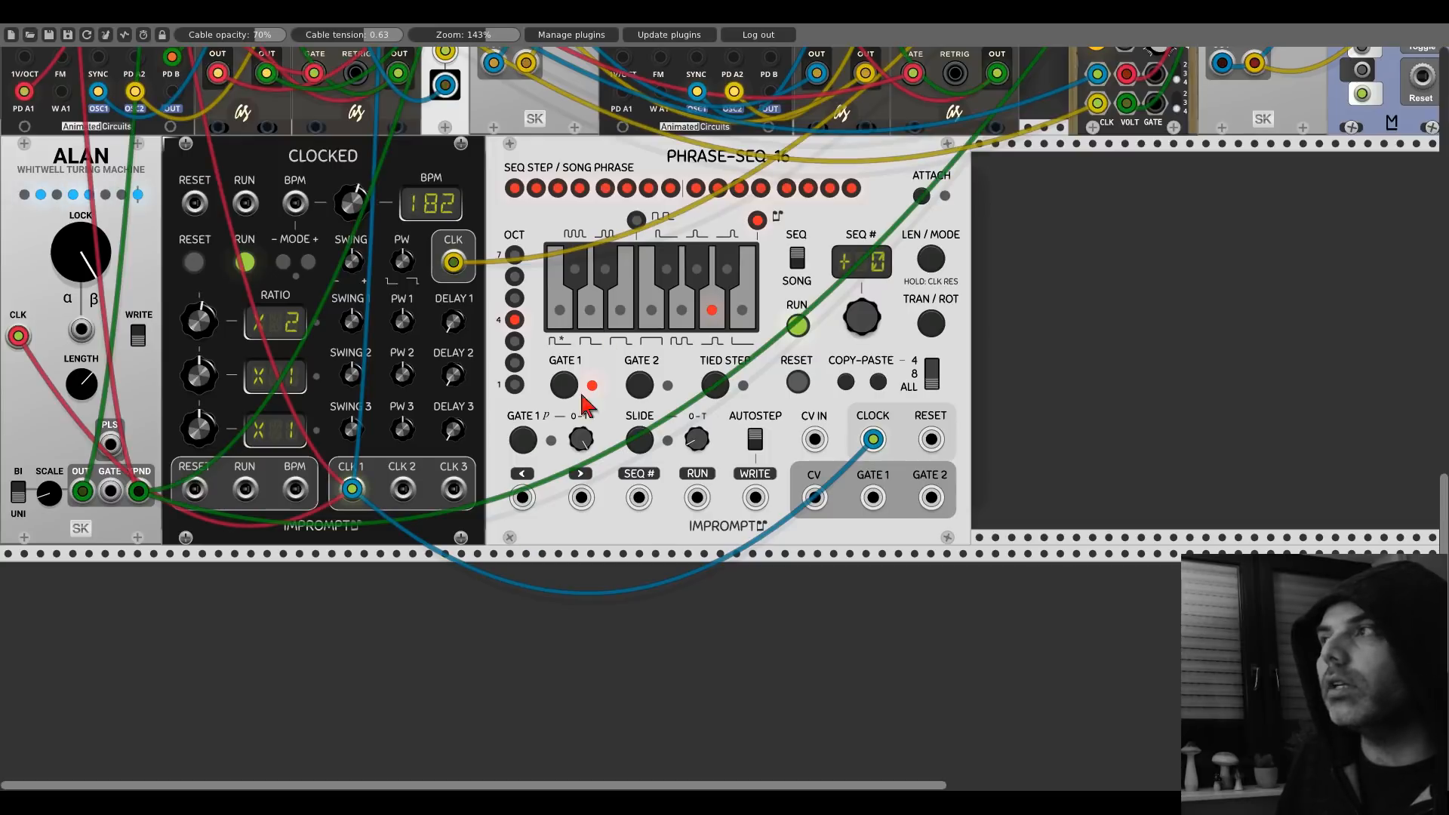
right_click(604, 211)
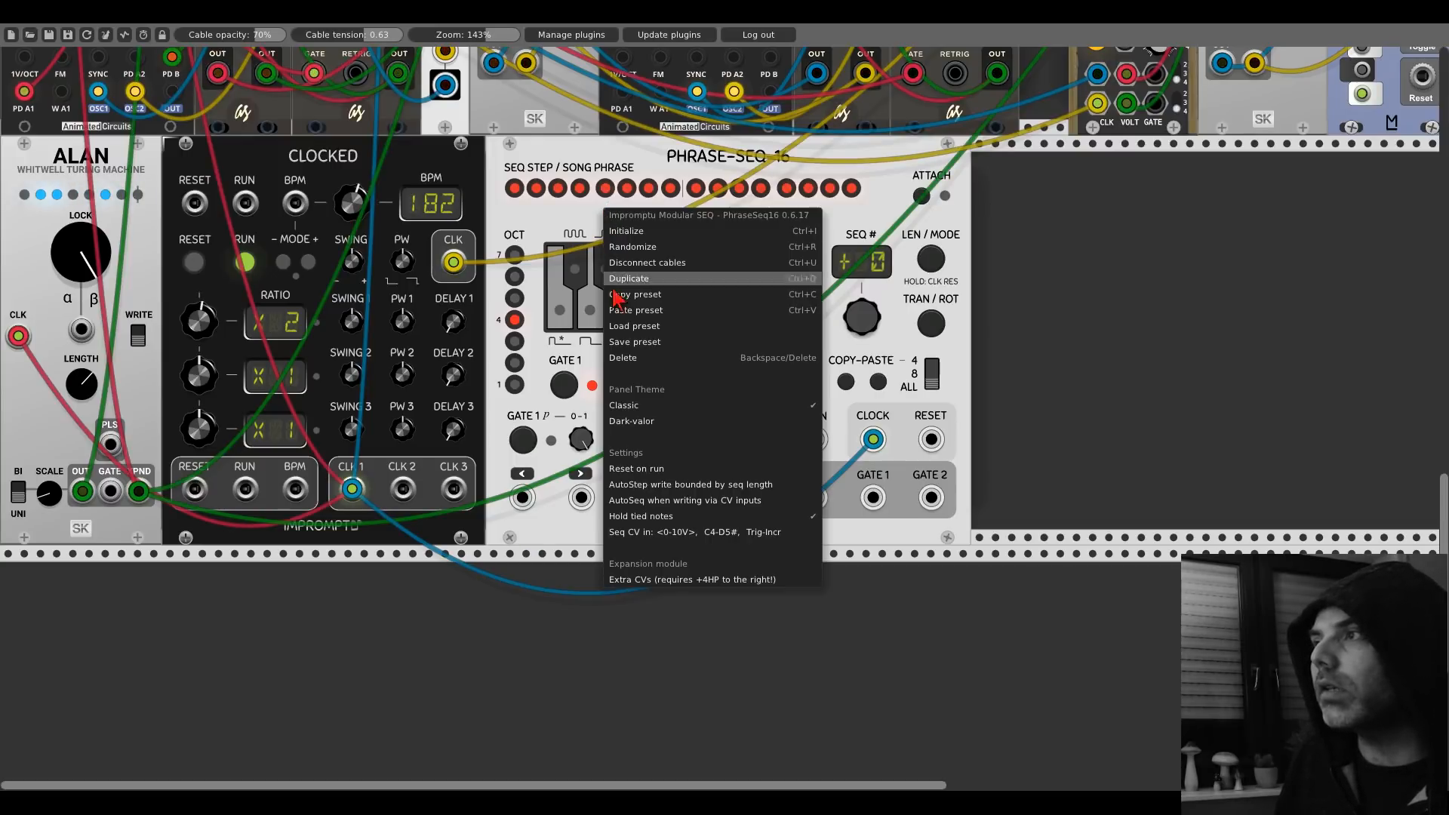
left_click(625, 357)
Step: Move ALAN to the start of the second row beside Quantum and CLOCKED to the start of the top row beside BRANES
scroll(624, 363, "up", 5)
scroll(126, 457, "up", 10)
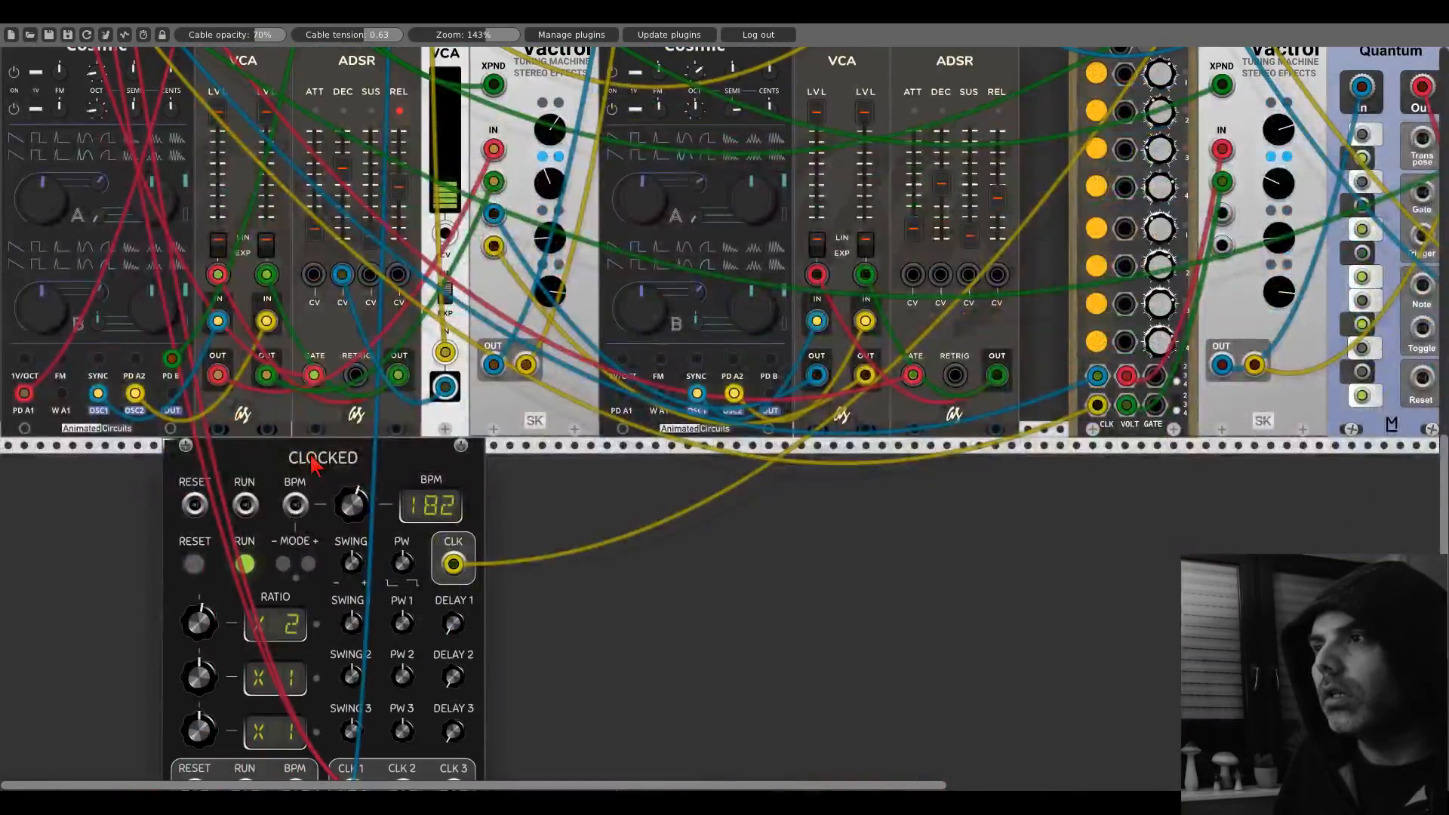
scroll(306, 441, "up", 15)
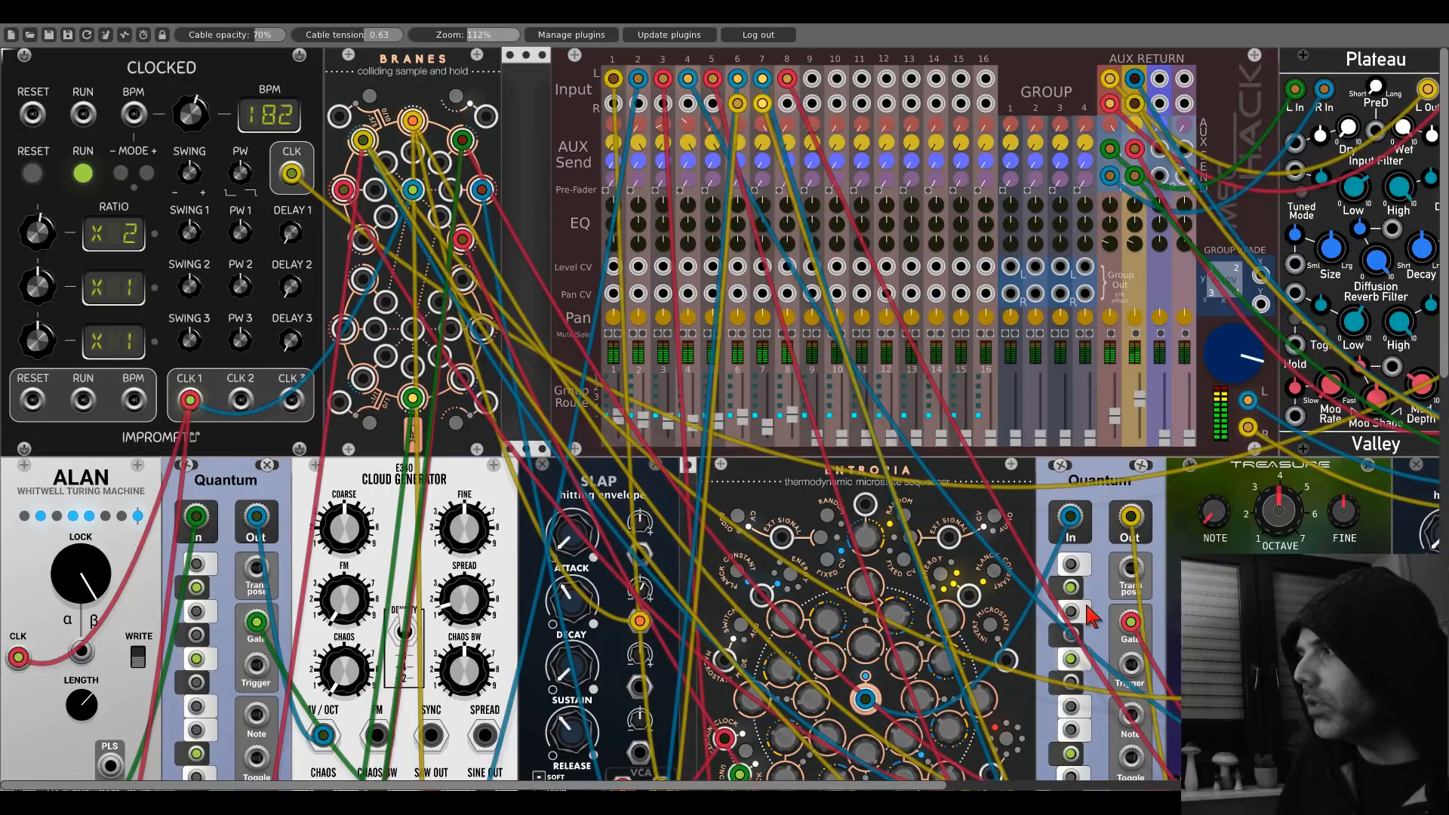
Step: Try the waveform options on the two Slic modules beside the Quantum quantizers, ending with the sawtooth selected on both
scroll(1087, 614, "down", 2)
scroll(936, 562, "down", 12)
scroll(679, 452, "right", 15)
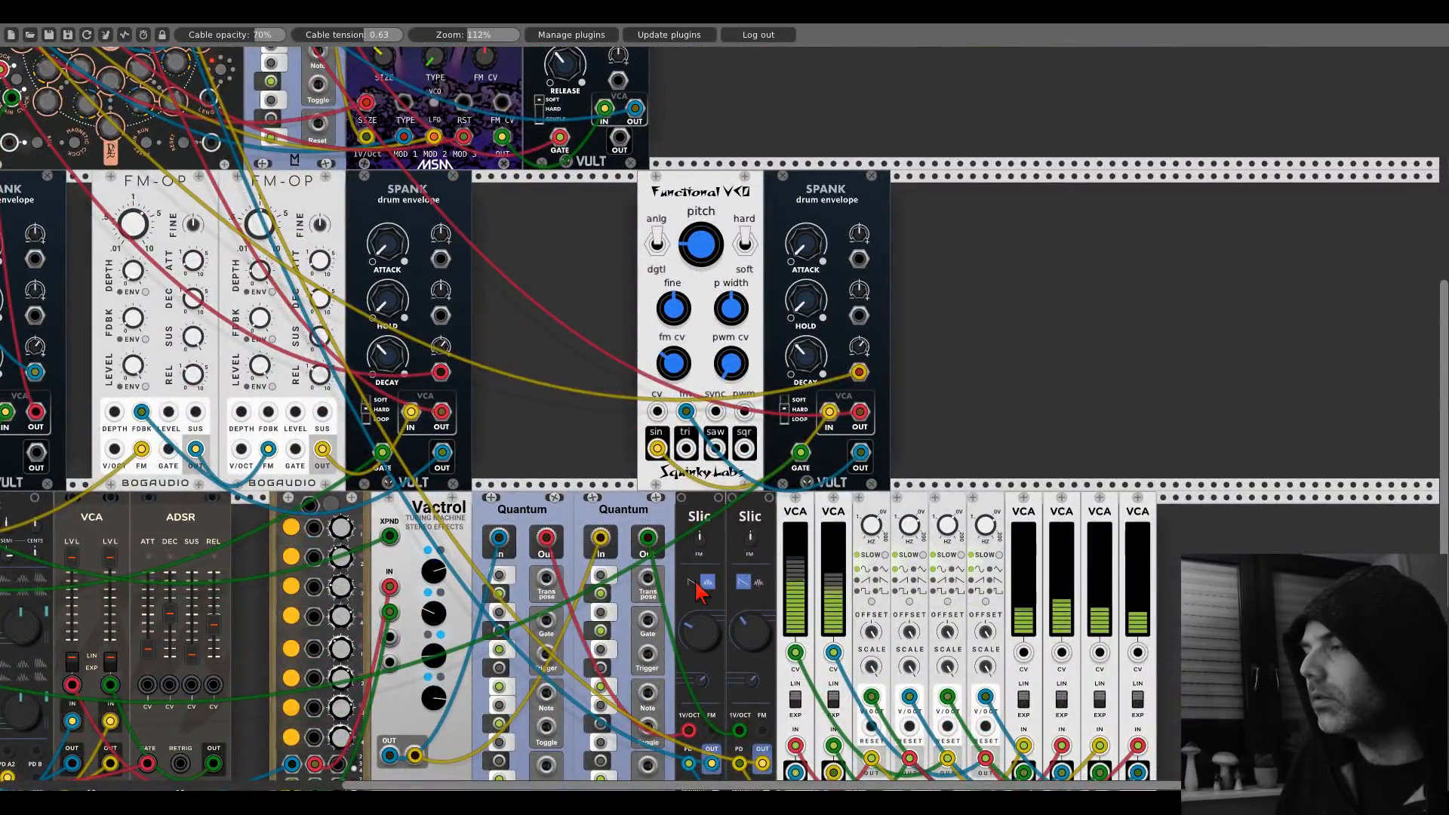
left_click(747, 593)
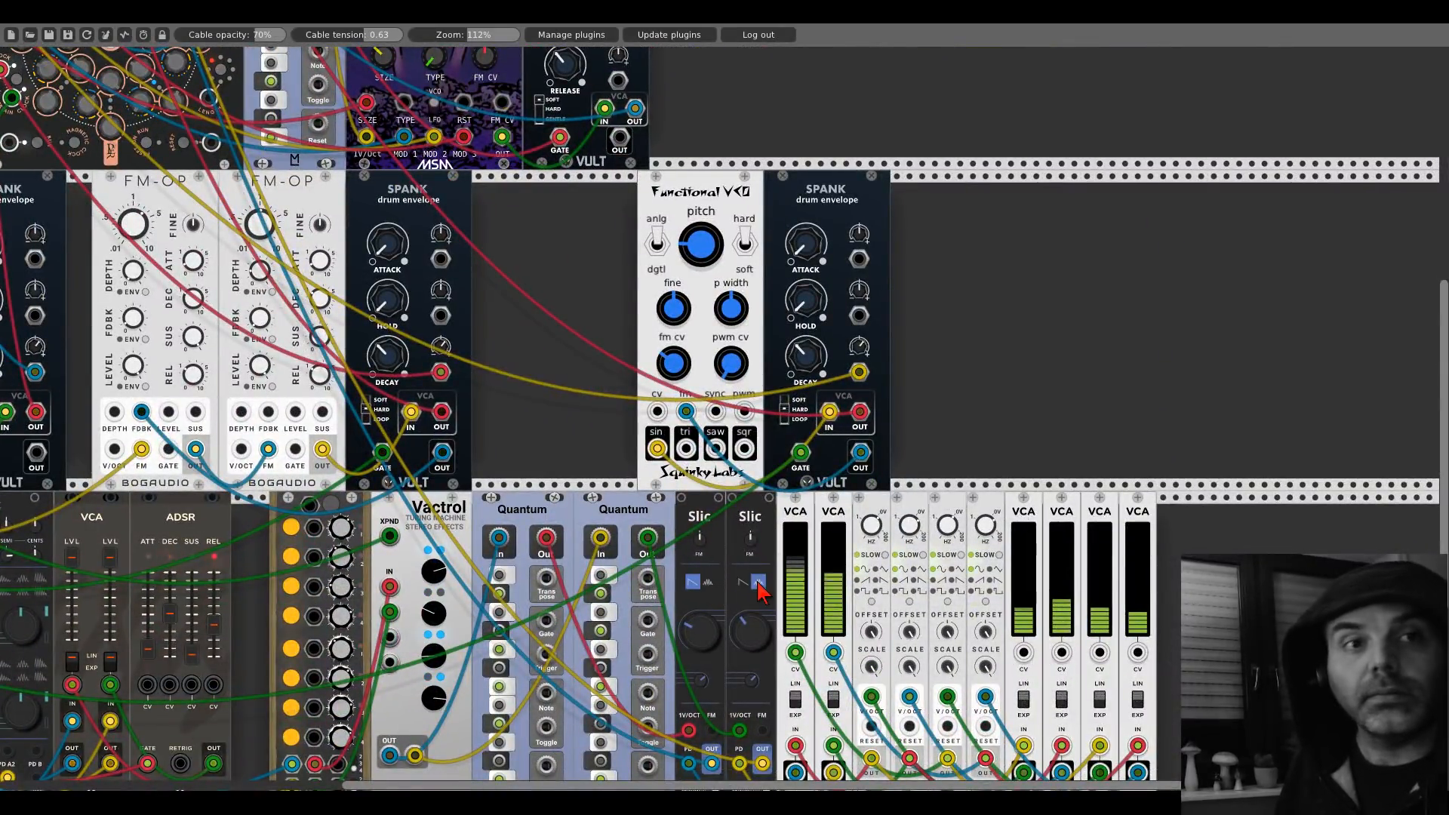
left_click(742, 587)
left_click(702, 584)
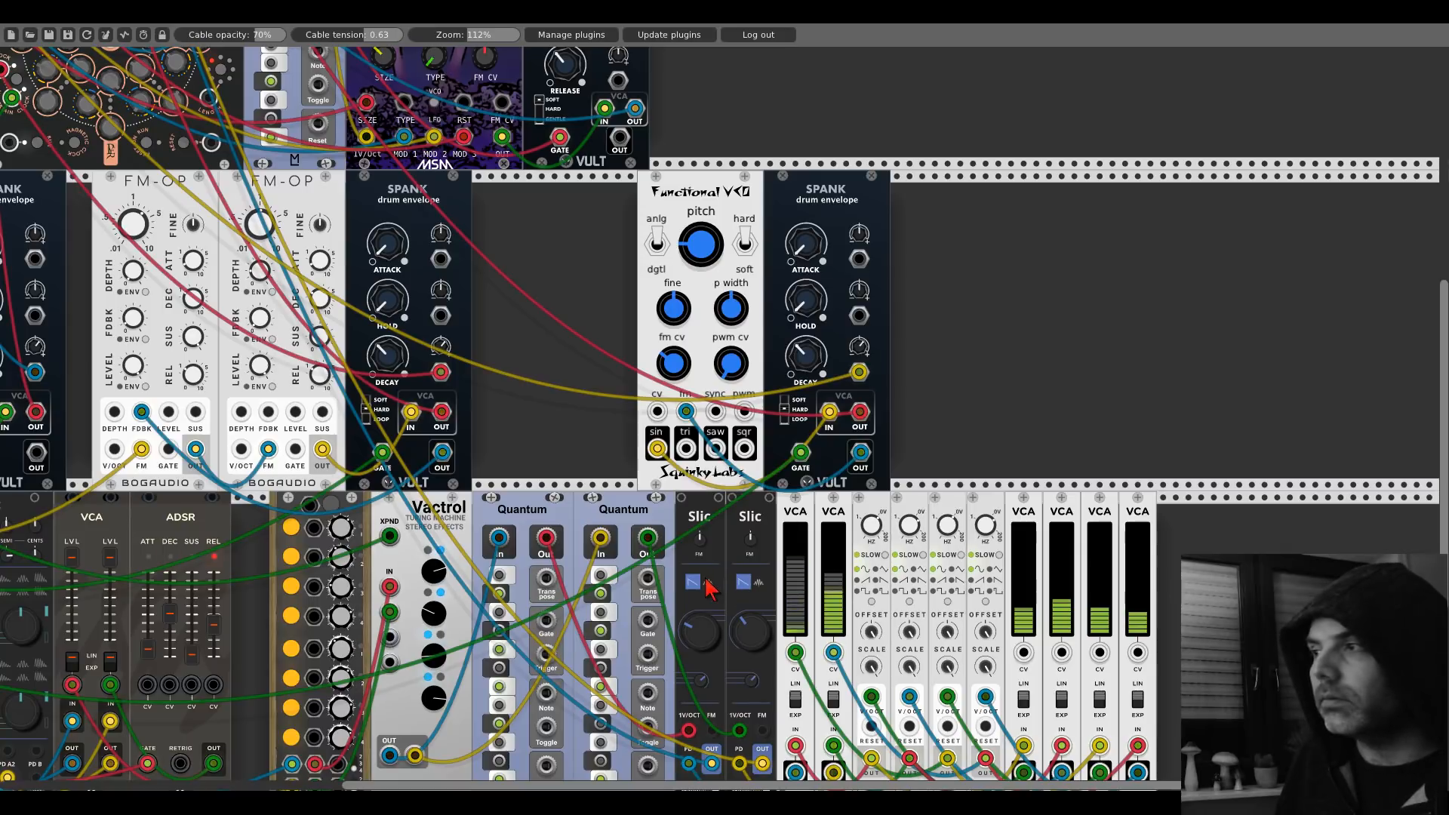
left_click(699, 587)
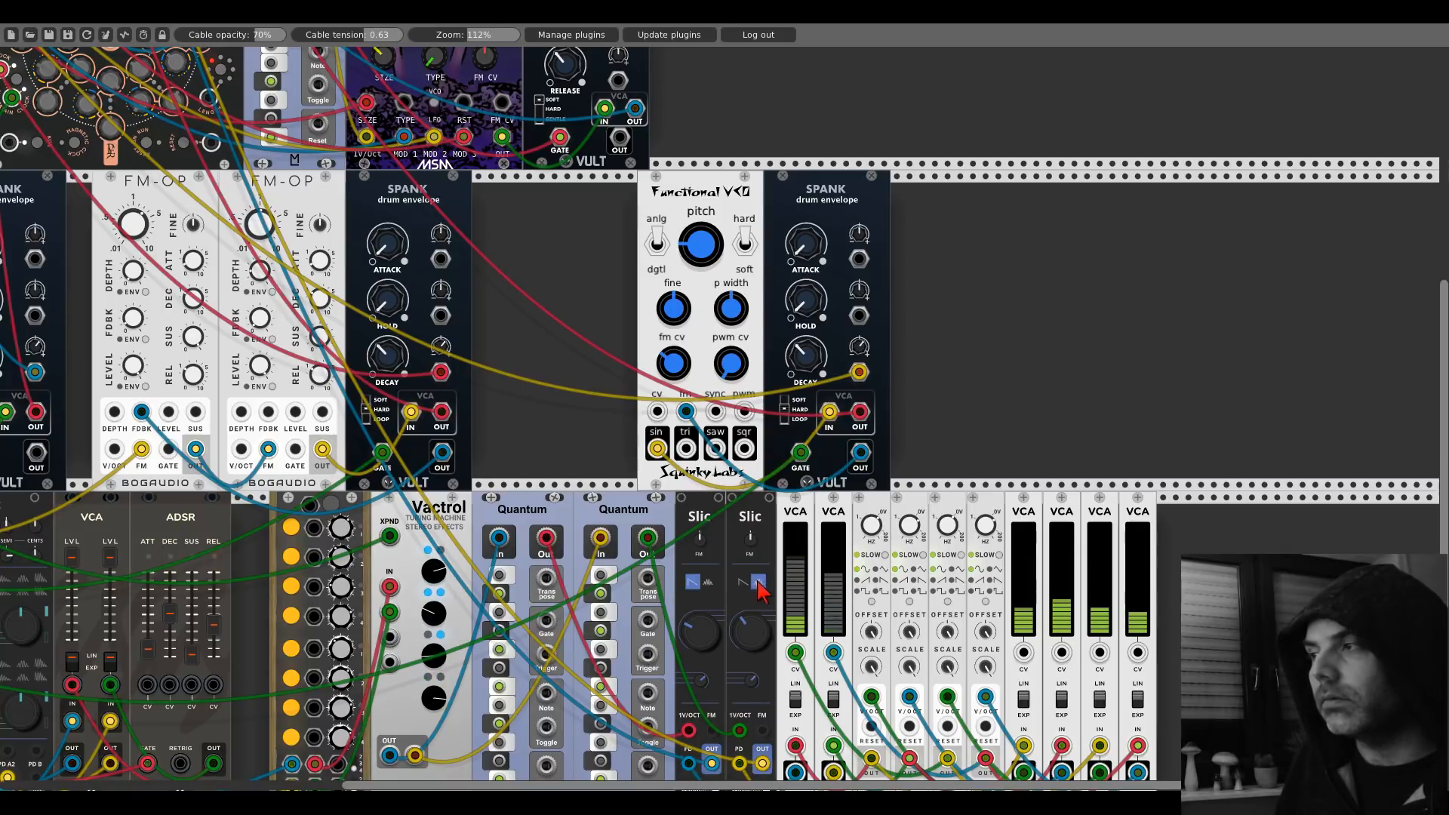
left_click(744, 588)
left_click(744, 585)
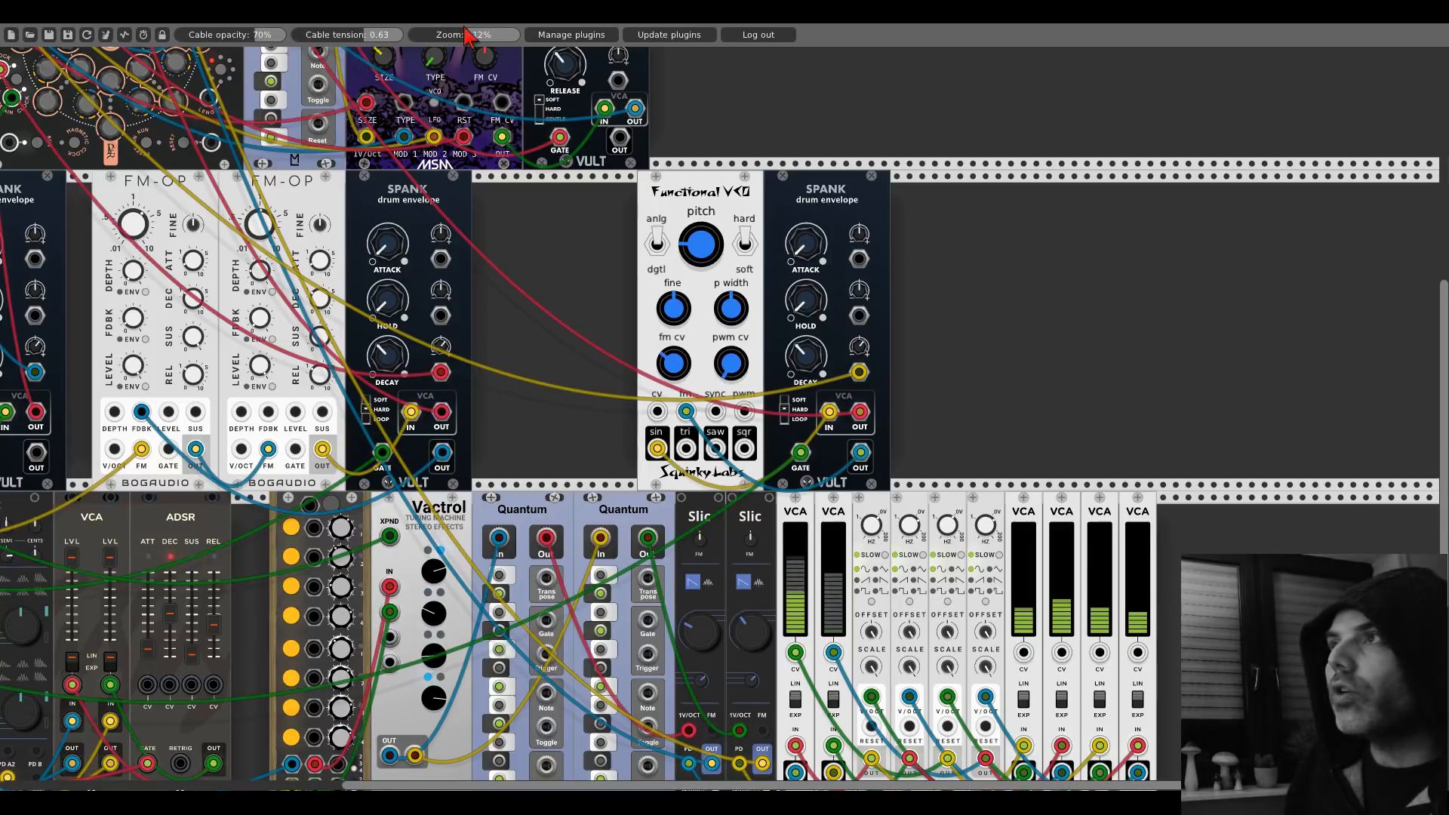
Step: Toggle the waveform of the Slic module next to the VCAs to its other option and back
left_click_drag(476, 34, 458, 35)
left_click_drag(420, 235, 1355, 504)
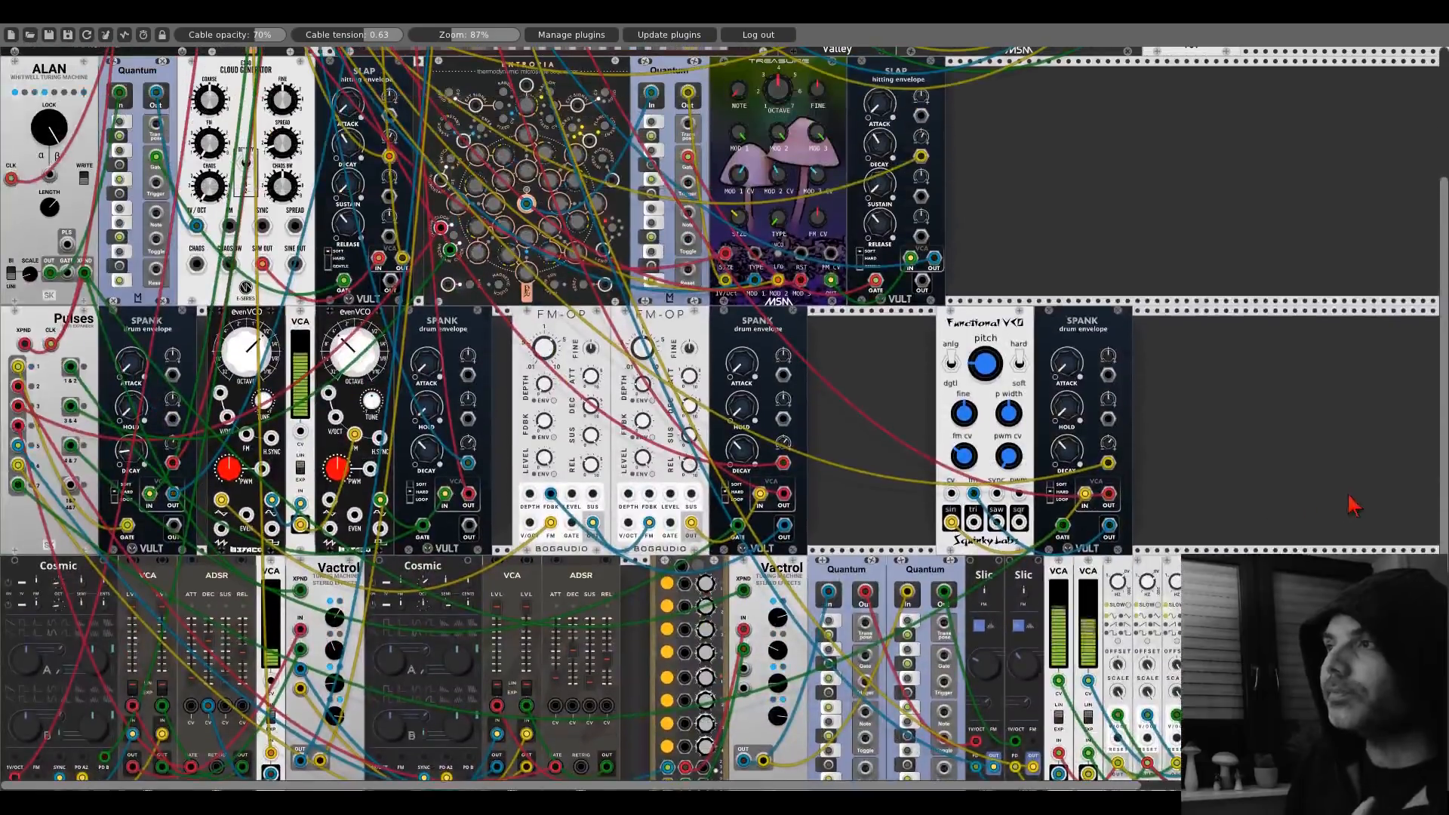
left_click_drag(434, 200, 453, 317)
scroll(452, 317, "up", 3)
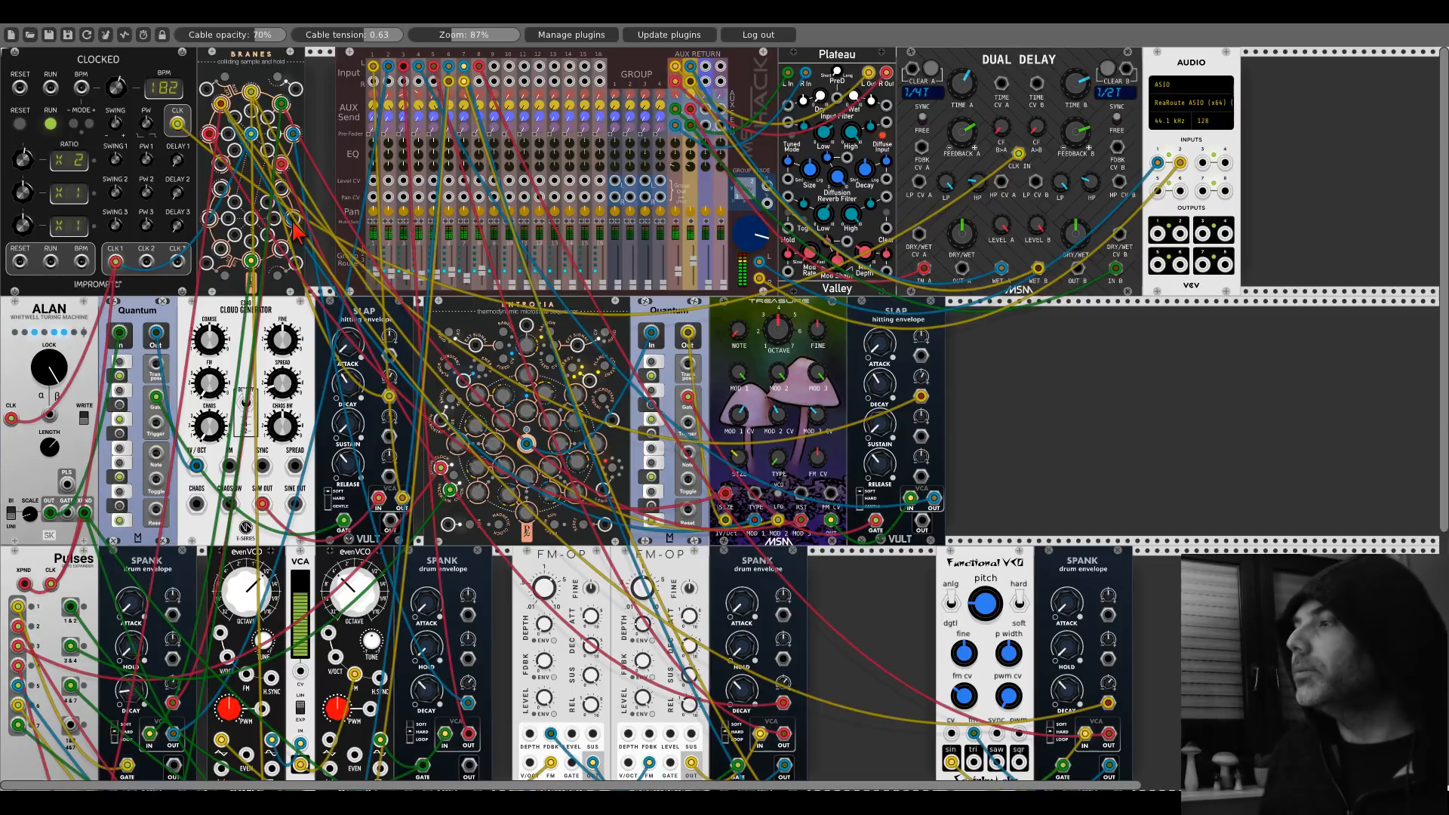
scroll(992, 577, "down", 8)
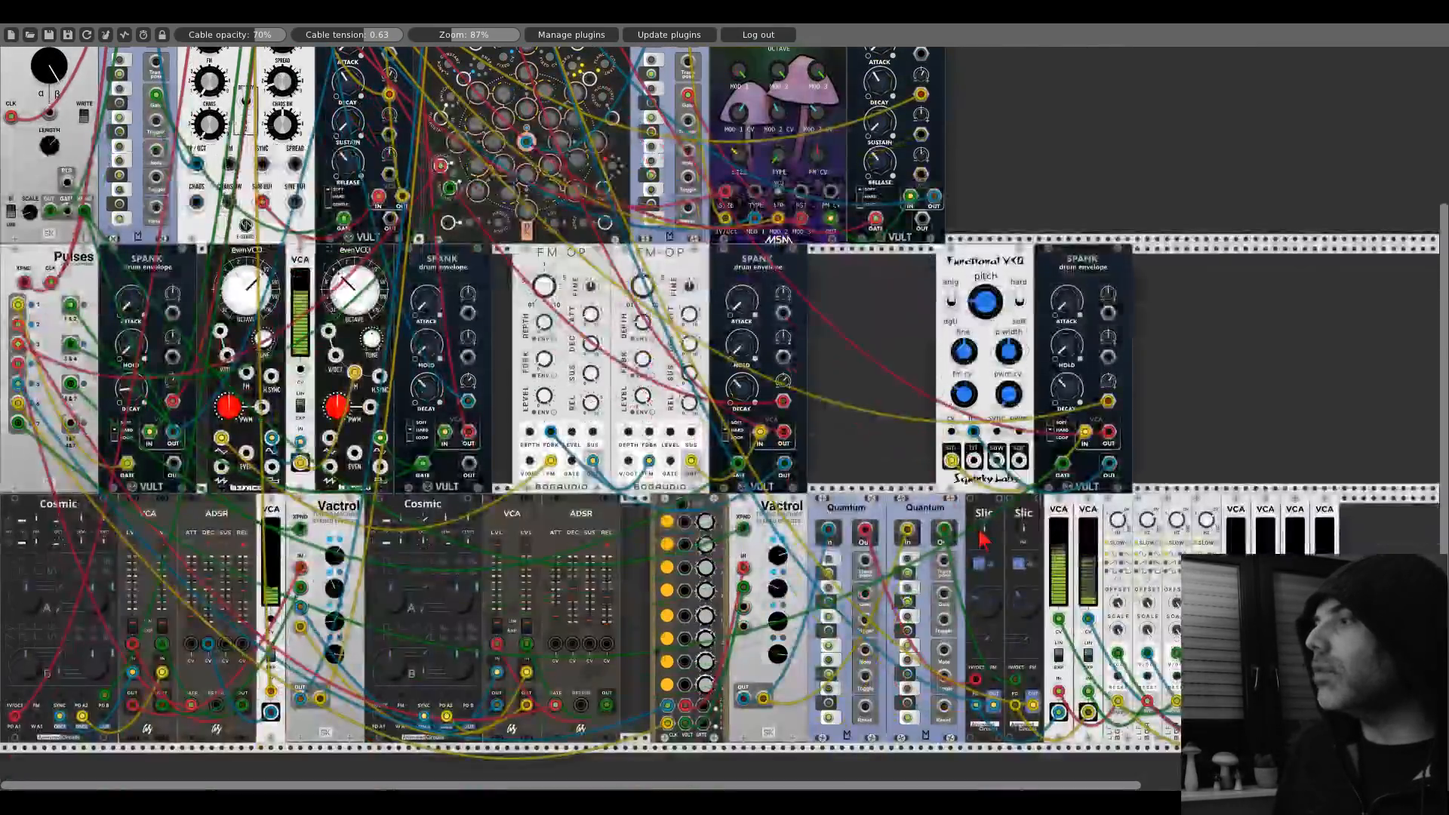
left_click(1030, 564)
left_click(1030, 565)
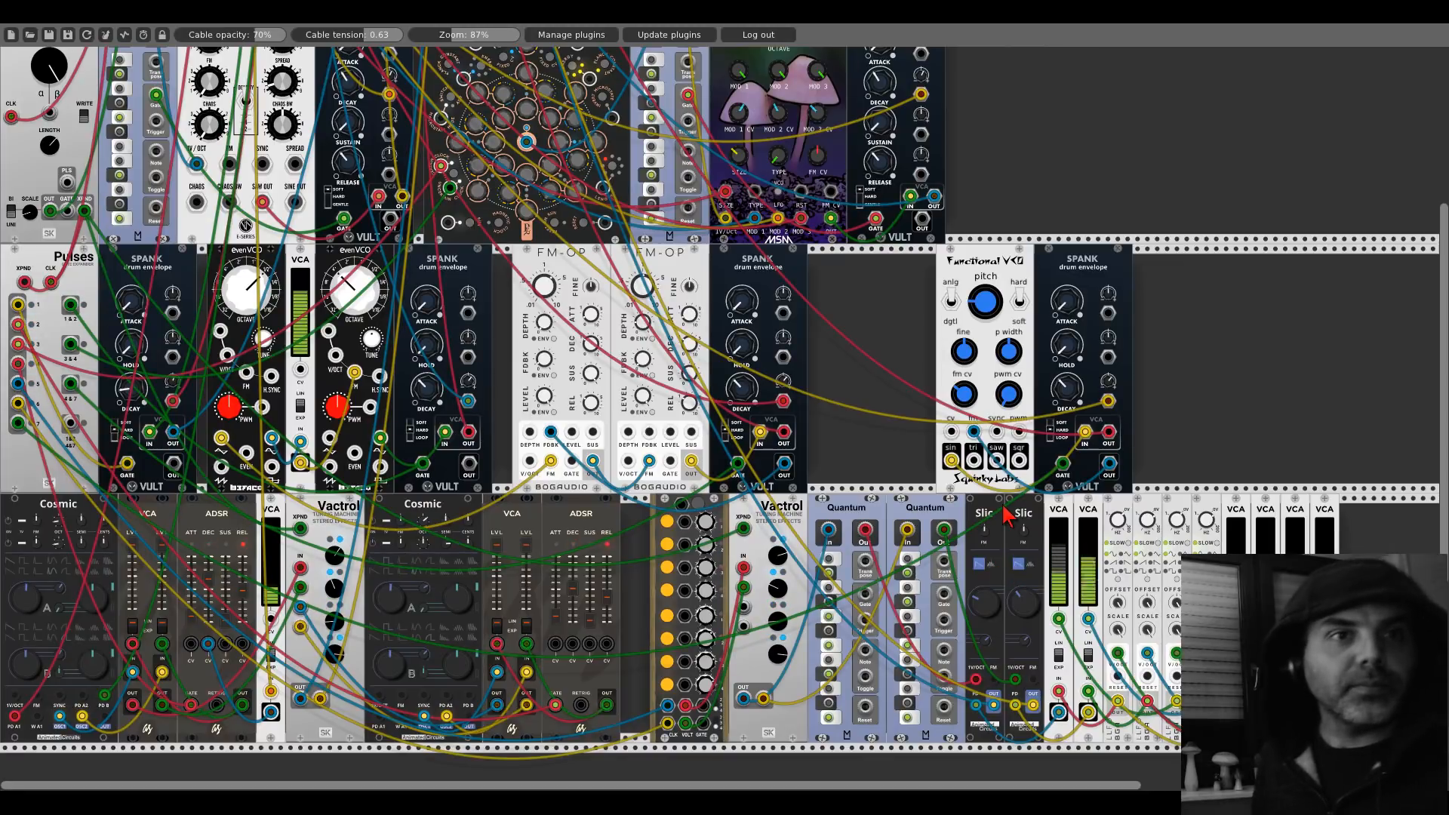